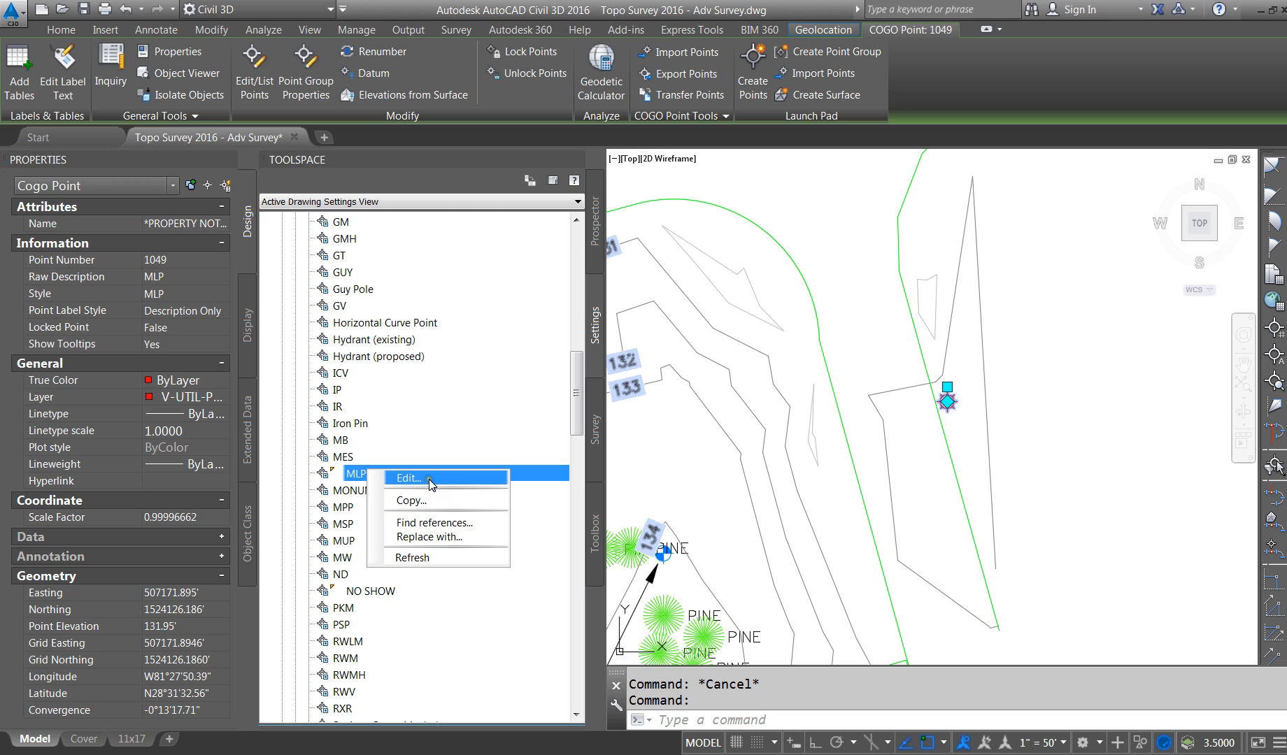
Step: Turn on the Label component's visibility in the MLP point style's Plan display, apply it, and clear the point selection
{"action": "left_click", "coordinate": [432, 482]}
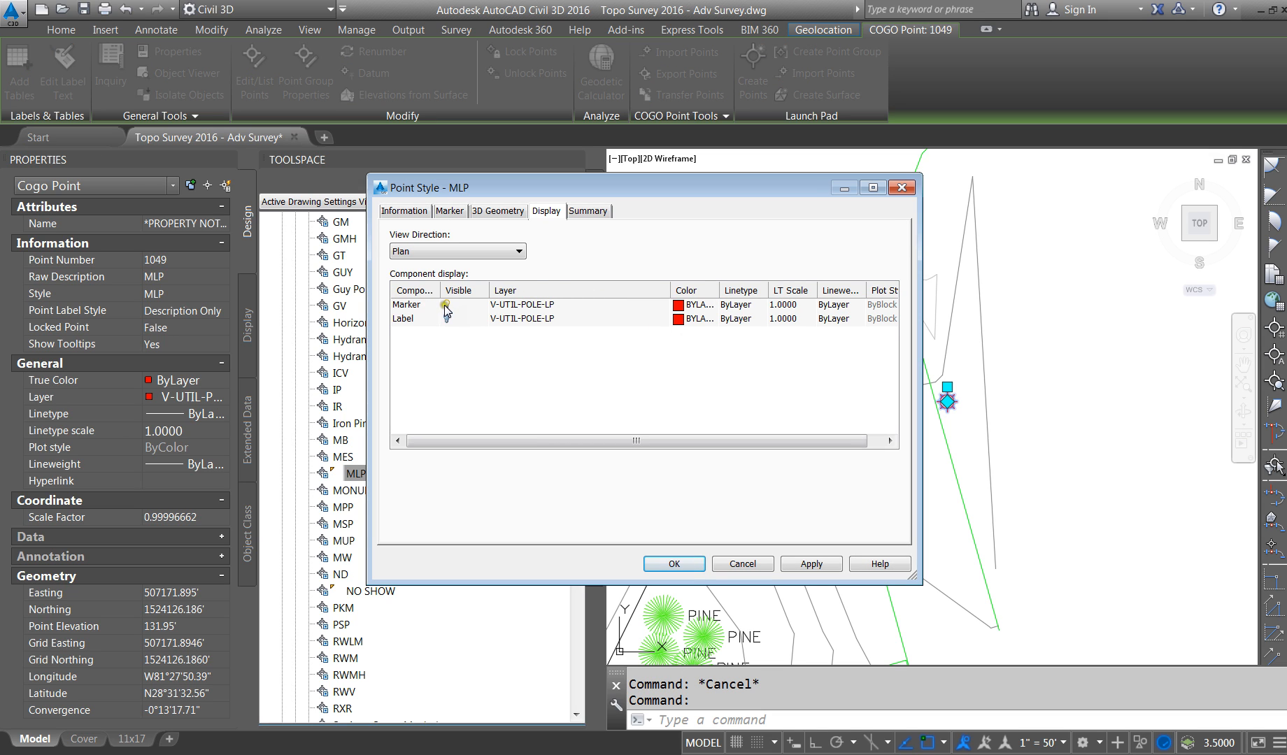
{"action": "left_click", "coordinate": [449, 319]}
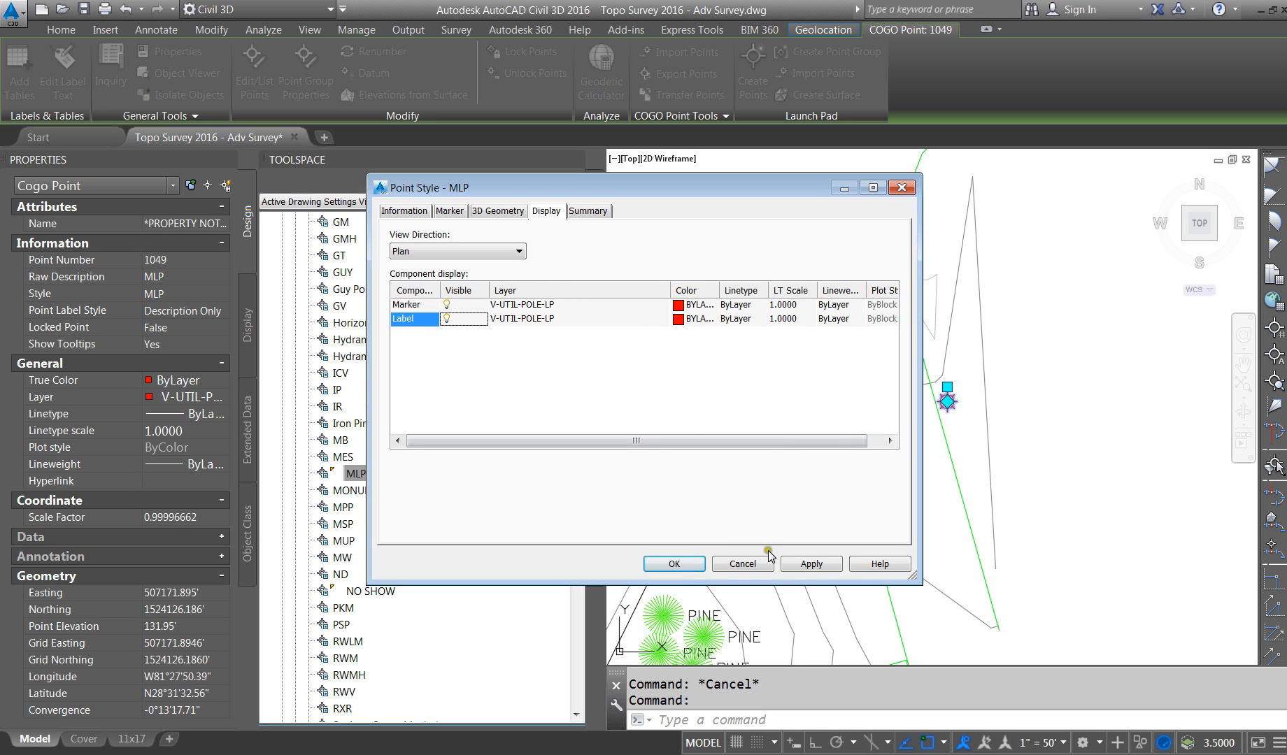
{"action": "left_click", "coordinate": [811, 564]}
{"action": "left_click", "coordinate": [674, 563]}
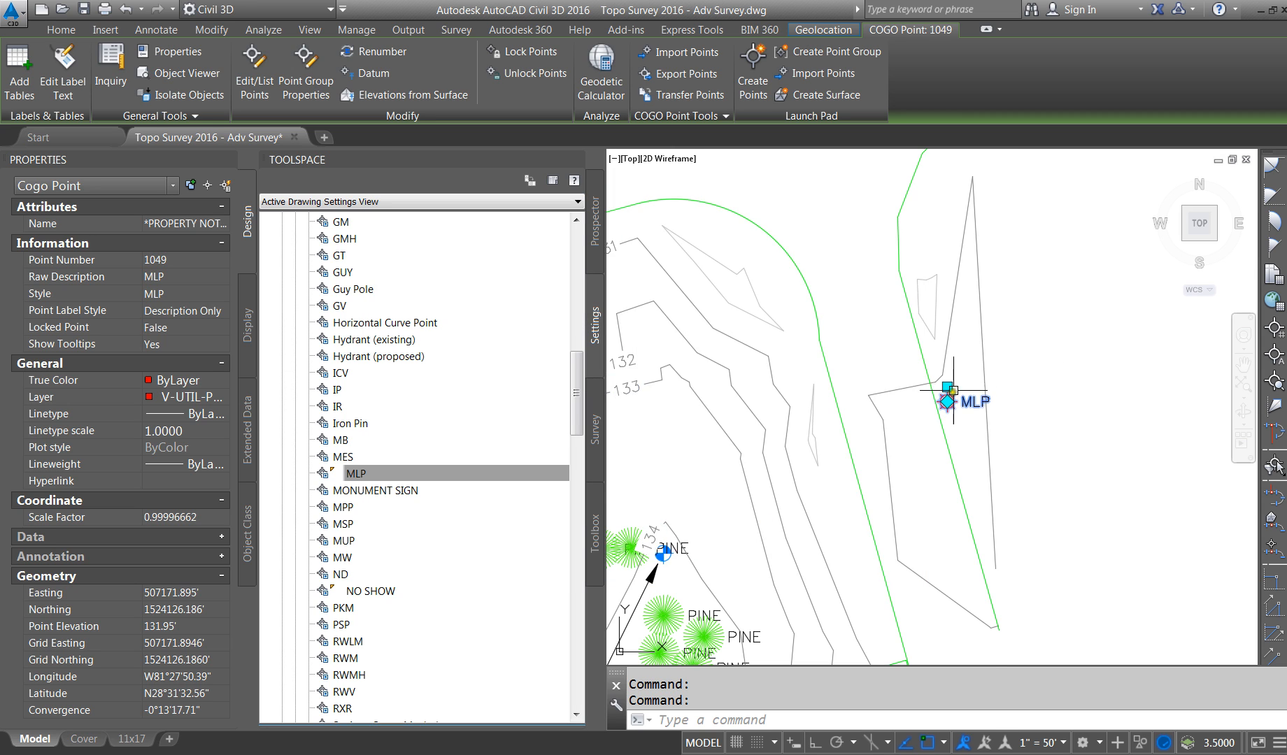
{"action": "scroll", "coordinate": [953, 390], "scroll_direction": "up", "scroll_amount": 3}
{"action": "key", "text": "Escape"}
{"action": "key", "text": "Escape"}
{"action": "scroll", "coordinate": [946, 443], "scroll_direction": "down", "scroll_amount": 4}
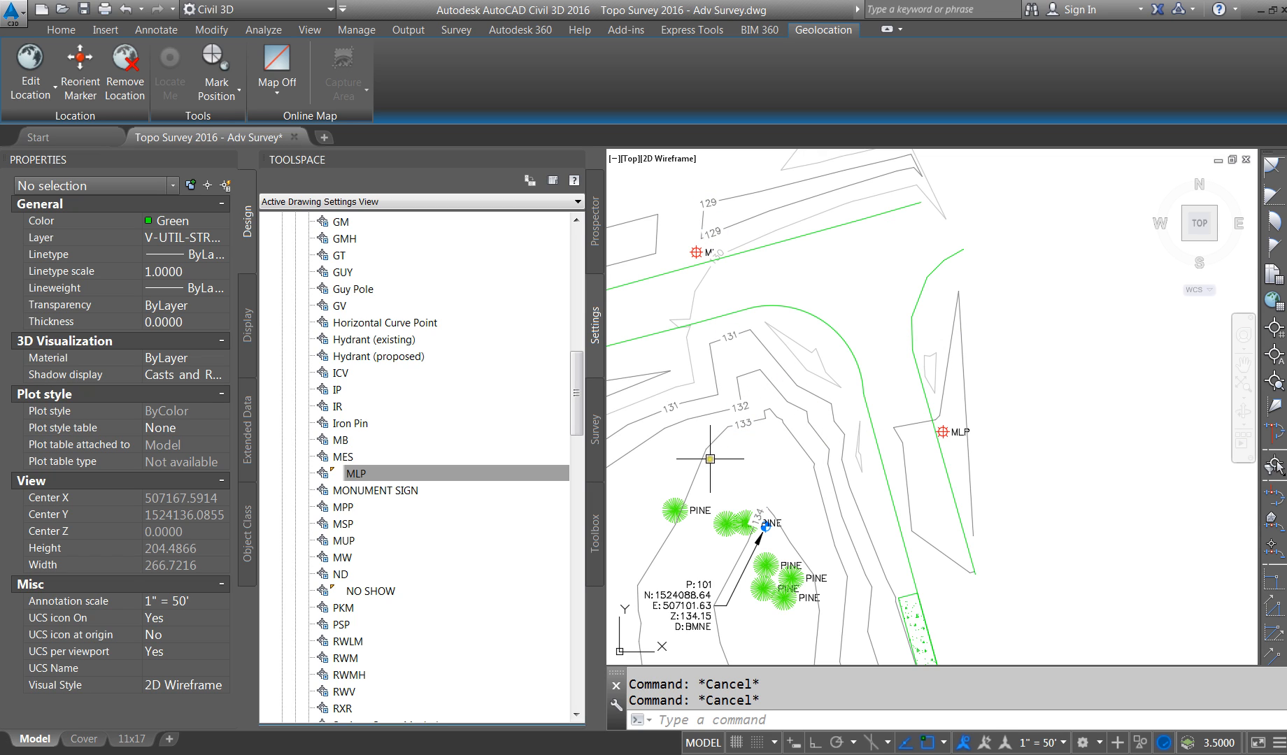
{"action": "left_click", "coordinate": [398, 474]}
{"action": "right_click", "coordinate": [372, 474]}
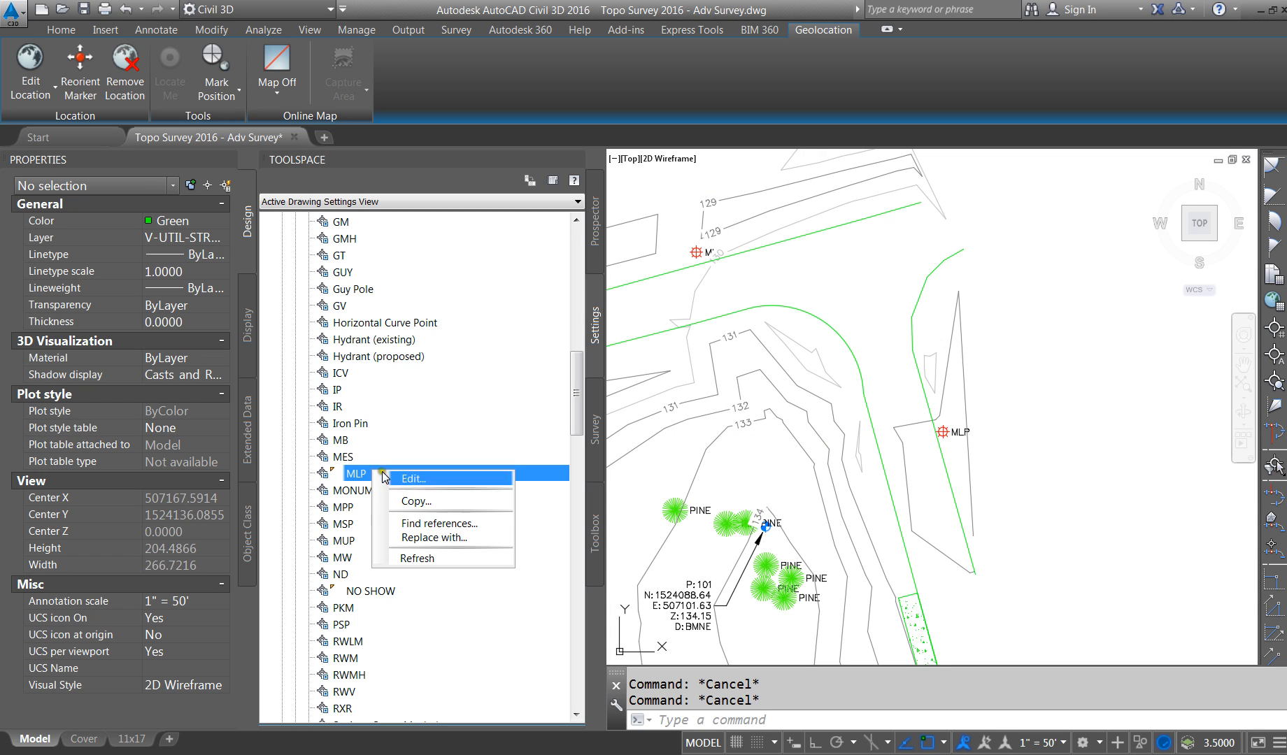
{"action": "left_click", "coordinate": [711, 251]}
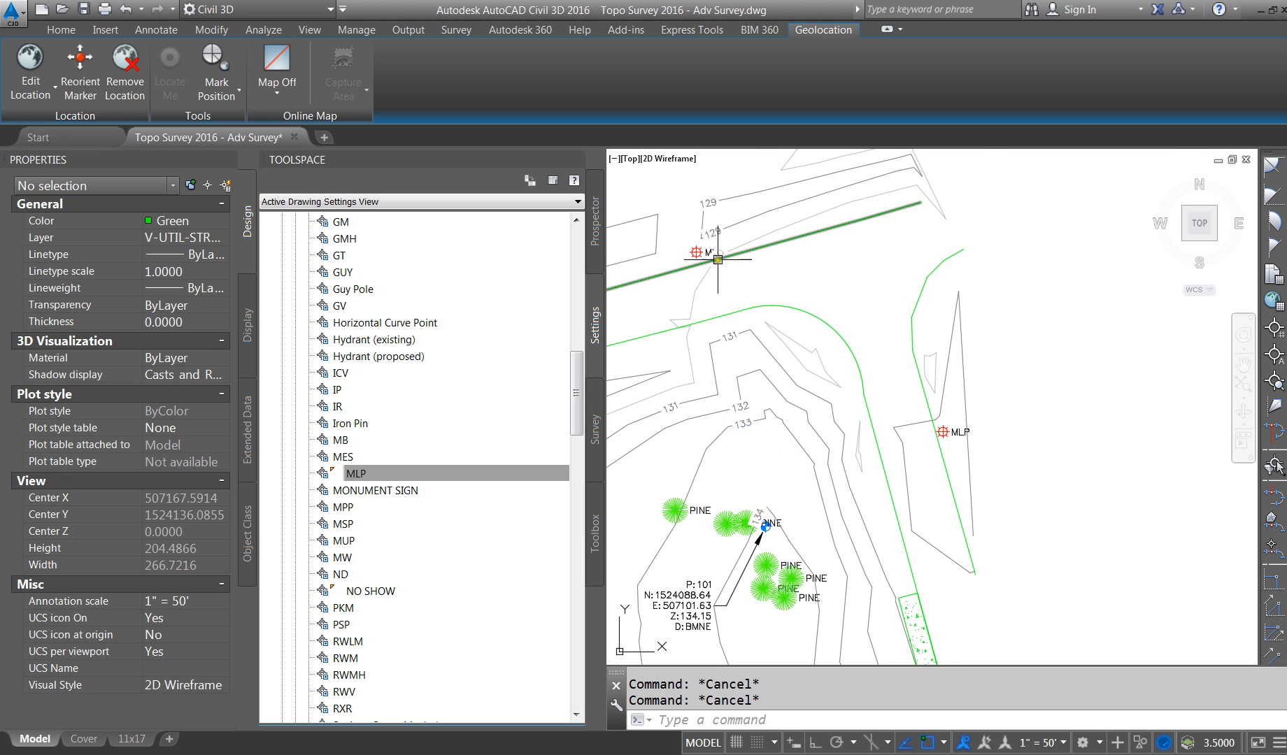
Step: Send the surface contour labels crossing the northern MLP point label to the back of the display order
{"action": "scroll", "coordinate": [710, 251], "scroll_direction": "up", "scroll_amount": 6}
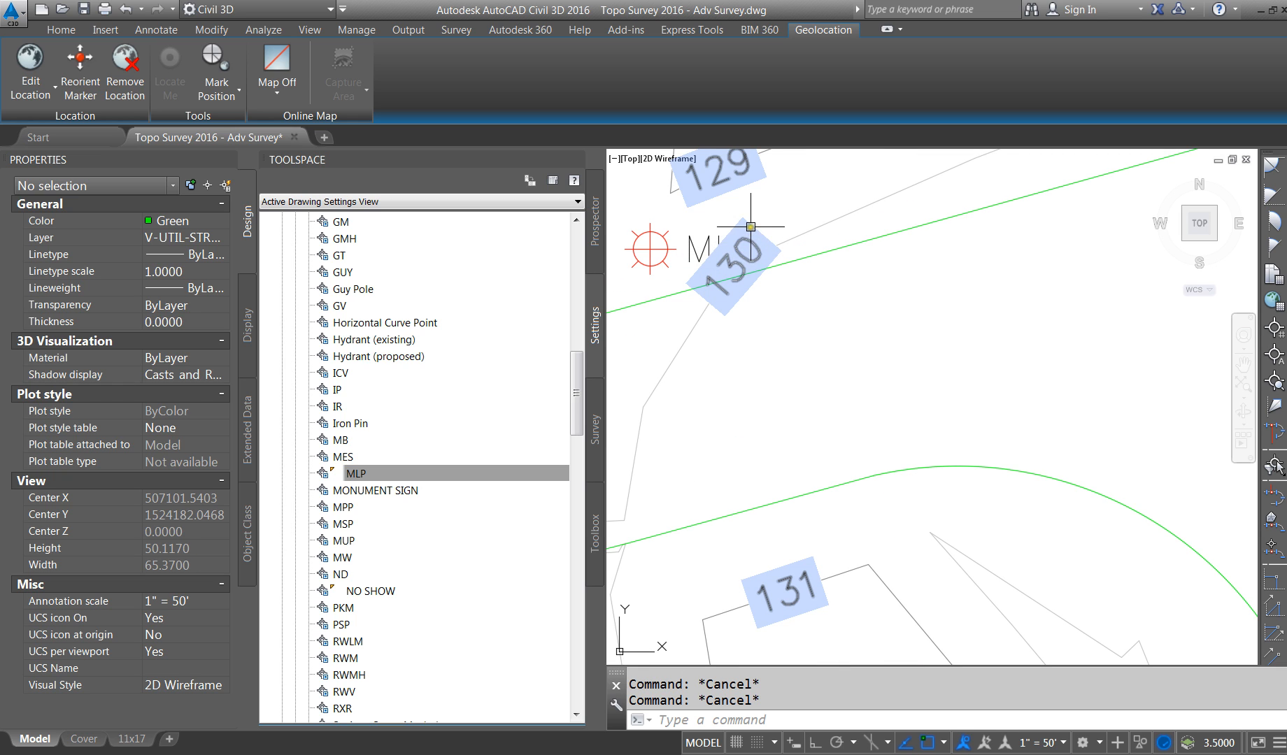
{"action": "left_click", "coordinate": [689, 241]}
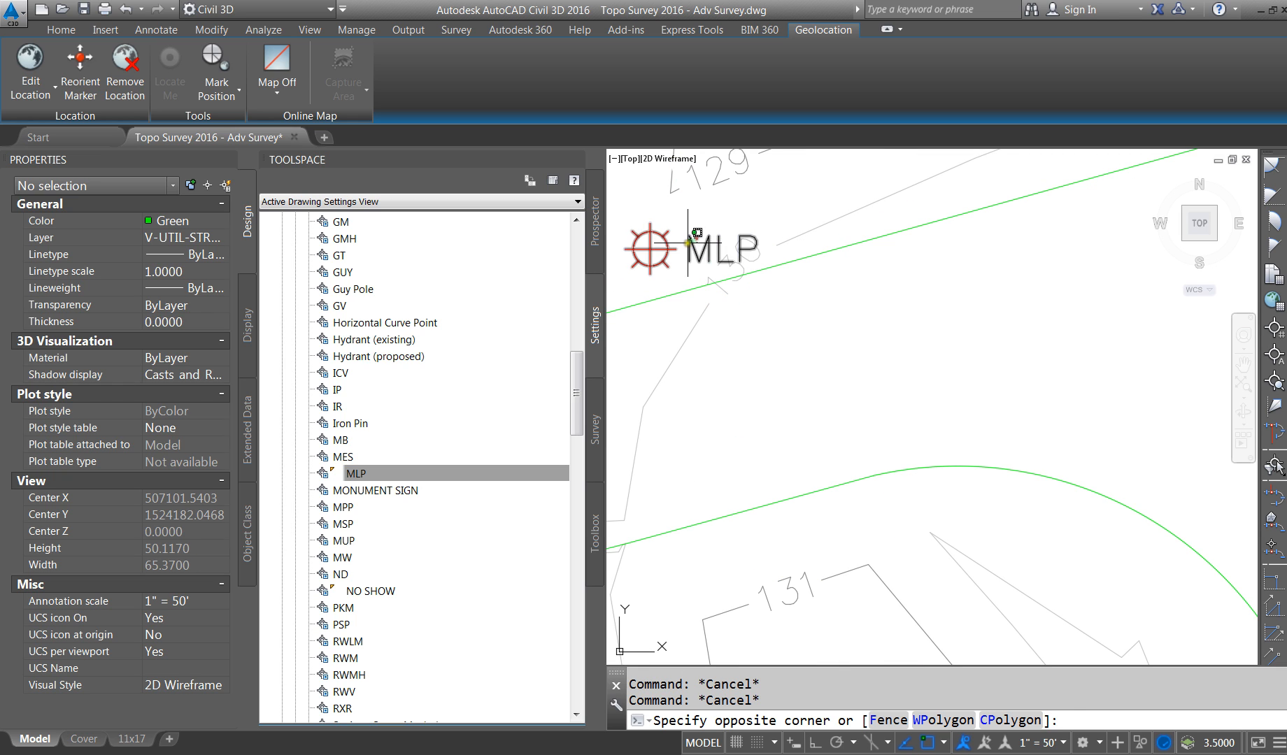
{"action": "left_click", "coordinate": [682, 256]}
{"action": "key", "text": "Escape"}
{"action": "left_click", "coordinate": [721, 289]}
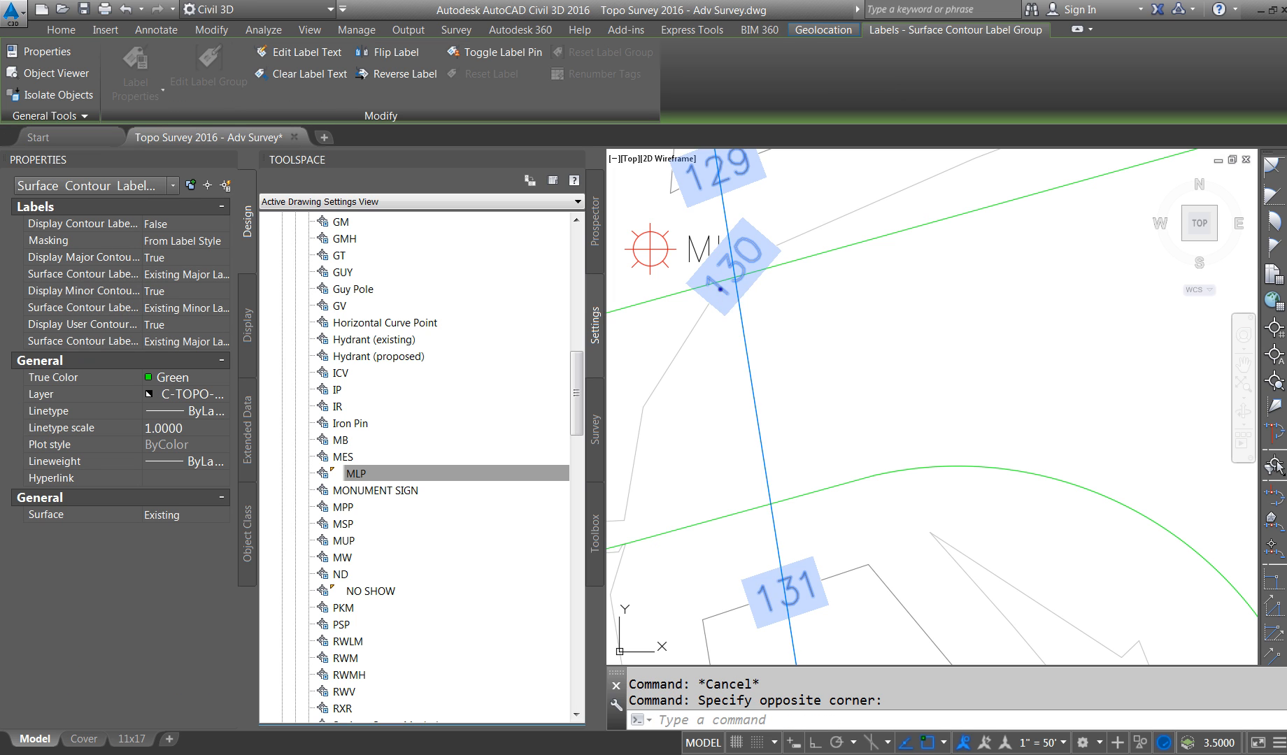
{"action": "right_click", "coordinate": [720, 289]}
{"action": "mouse_move", "coordinate": [782, 400]}
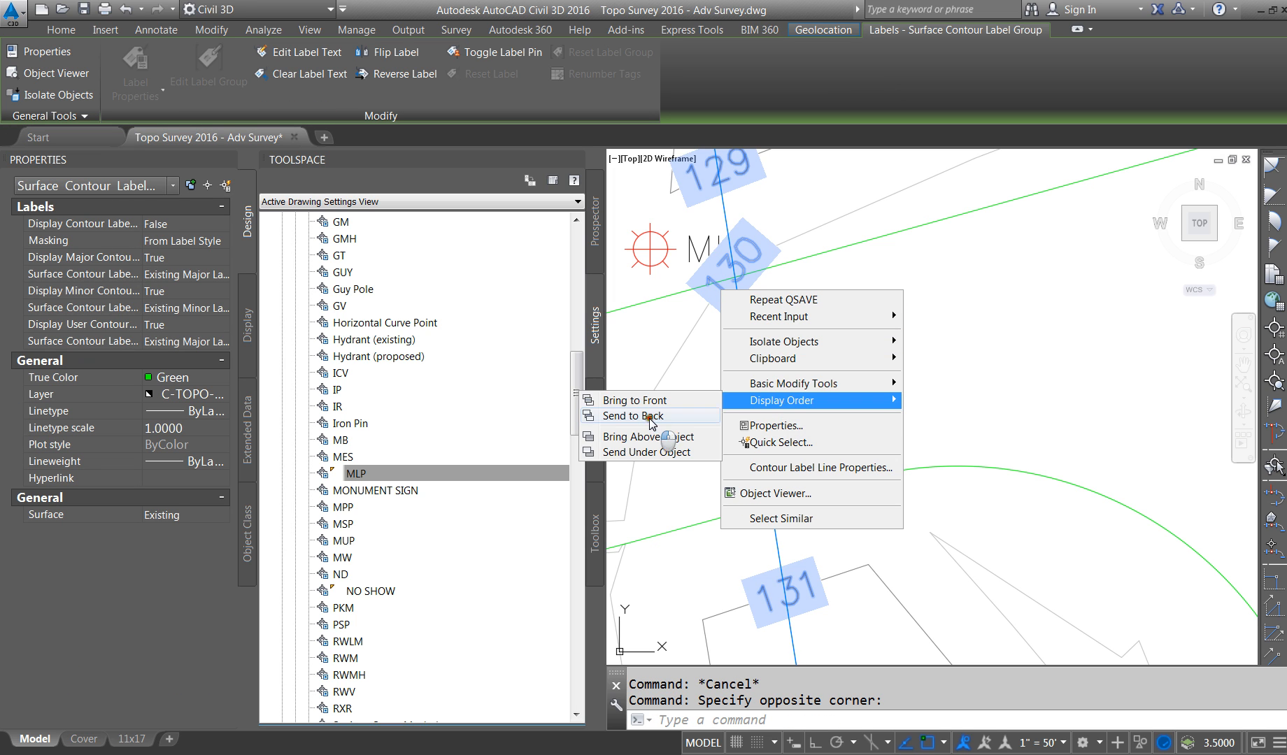
{"action": "left_click", "coordinate": [649, 417]}
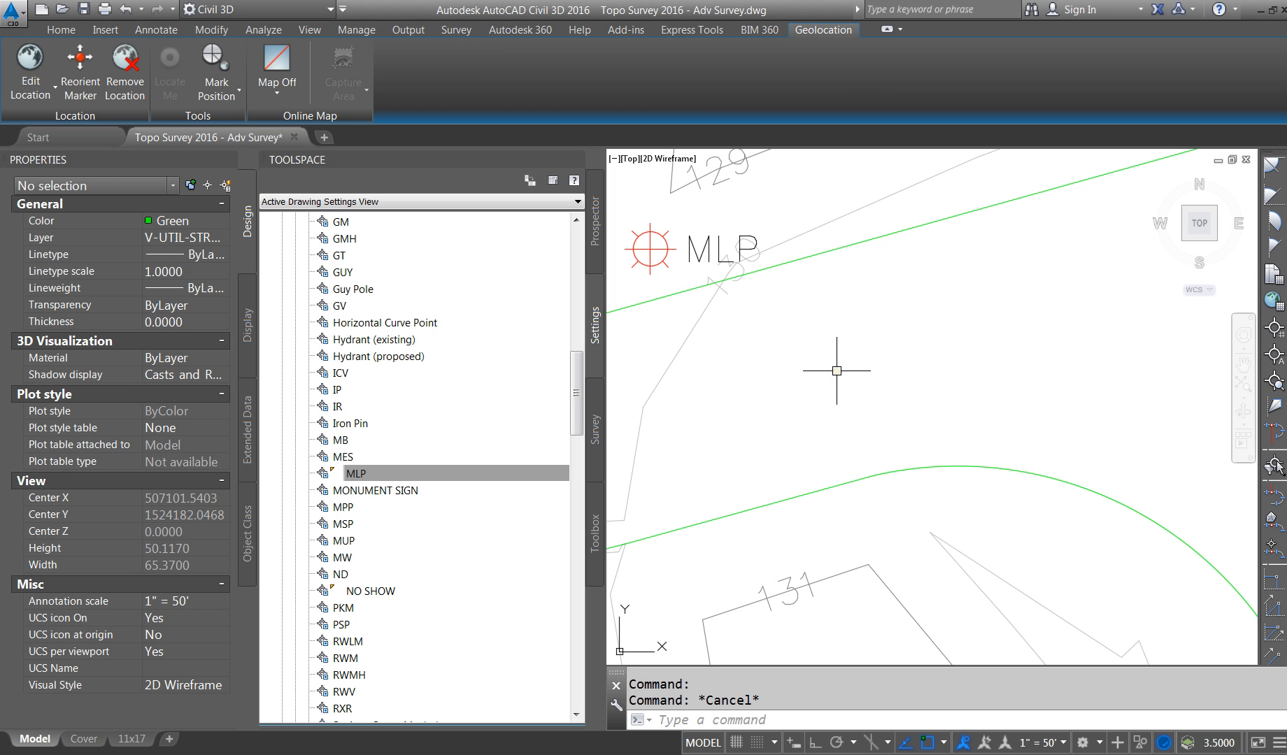
Step: Move the PINE label of point 1111 off benchmark 101 to the clear space up and to the right of its tree
{"action": "scroll", "coordinate": [848, 359], "scroll_direction": "down", "scroll_amount": 10}
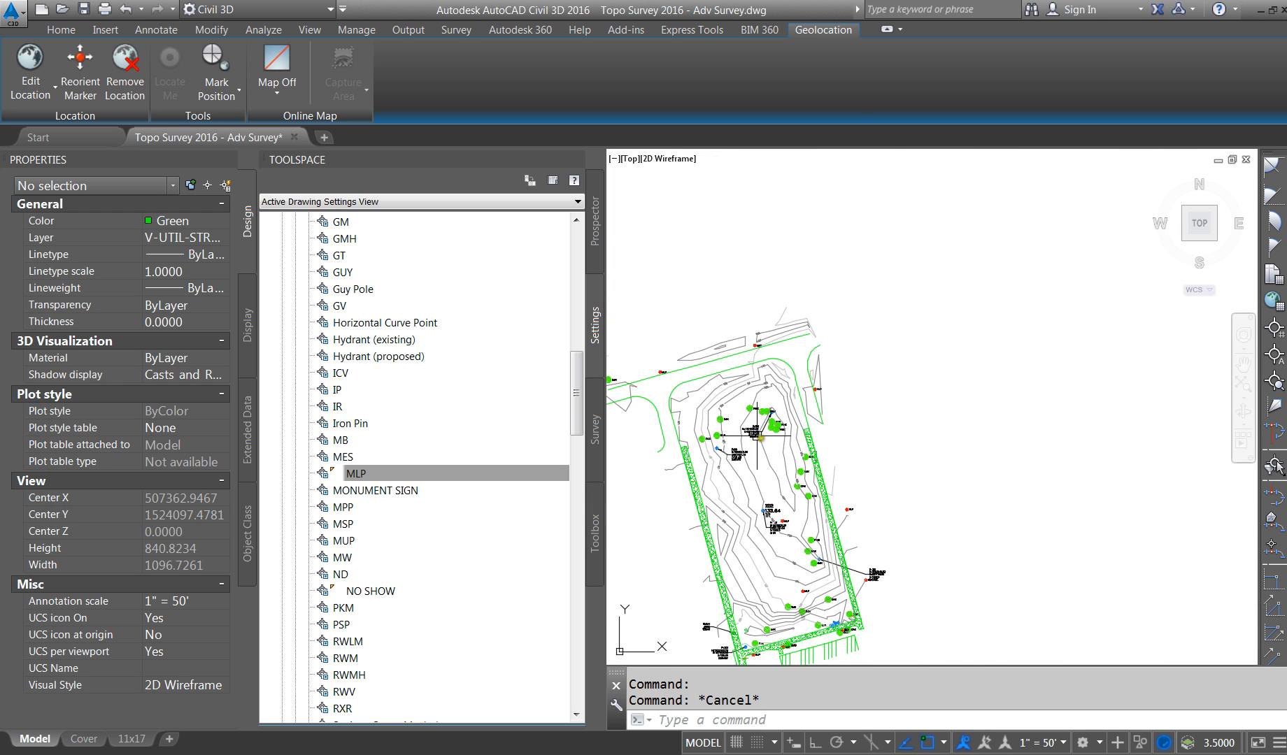
{"action": "scroll", "coordinate": [834, 401], "scroll_direction": "up", "scroll_amount": 4}
{"action": "scroll", "coordinate": [834, 401], "scroll_direction": "up", "scroll_amount": 2}
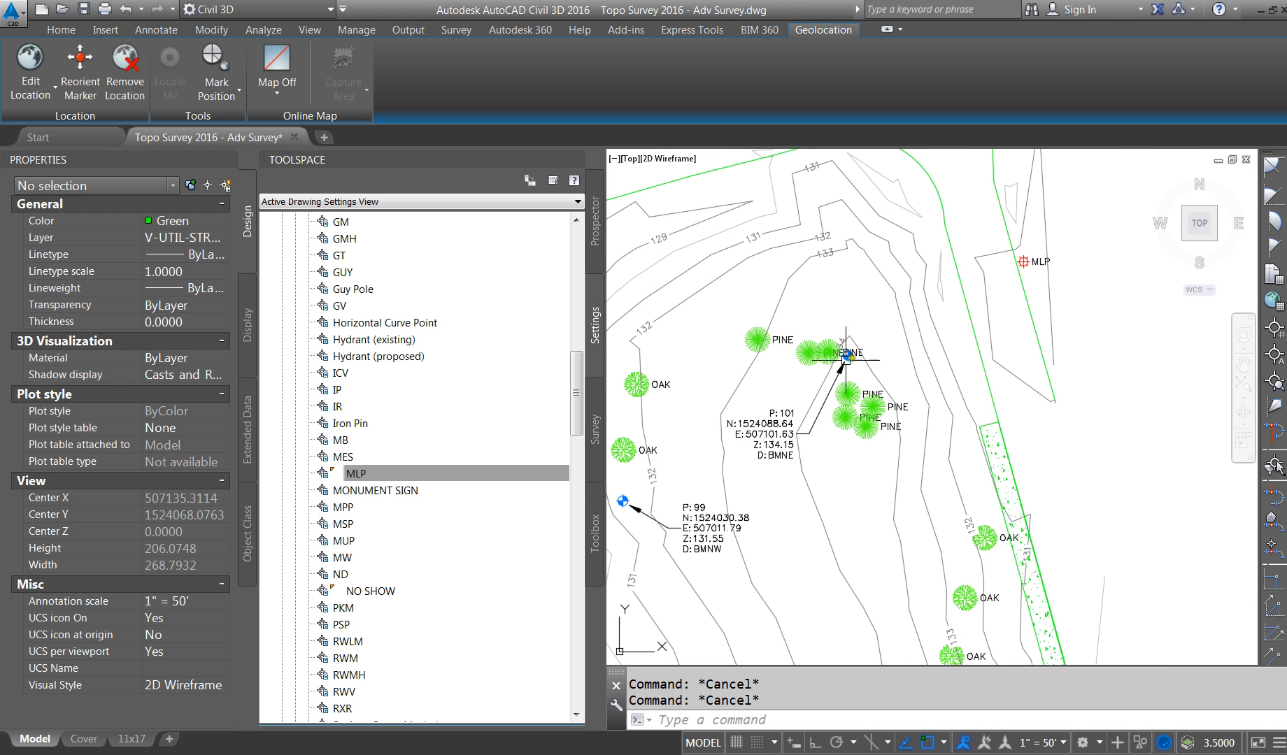
{"action": "scroll", "coordinate": [771, 314], "scroll_direction": "down", "scroll_amount": 1}
{"action": "scroll", "coordinate": [850, 330], "scroll_direction": "up", "scroll_amount": 3}
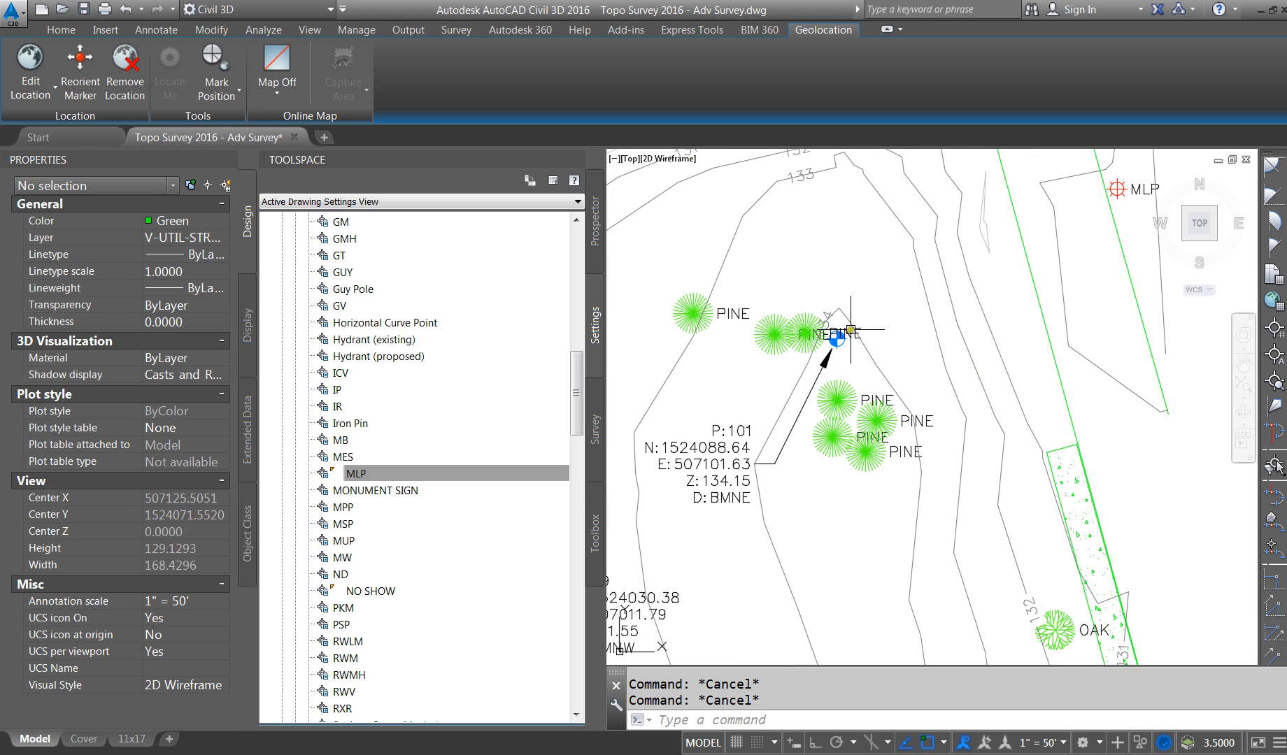
{"action": "left_click", "coordinate": [850, 329]}
{"action": "key", "text": "Escape"}
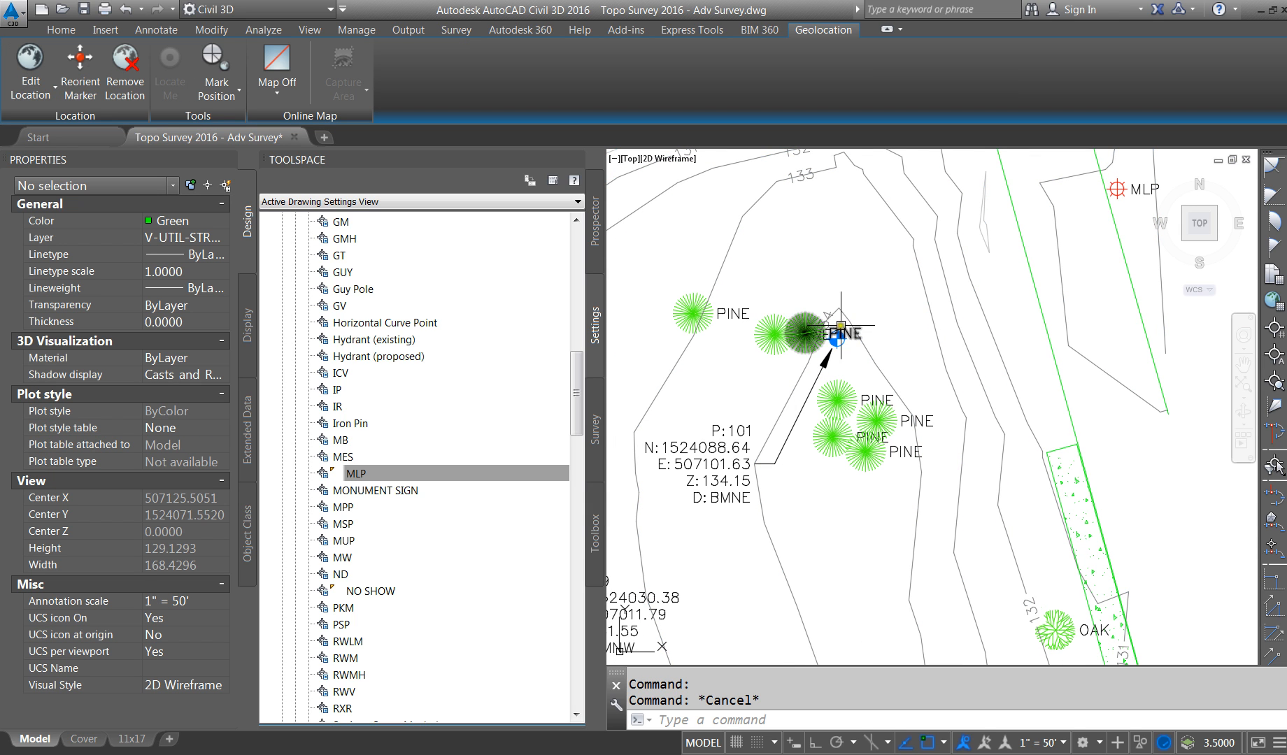
{"action": "scroll", "coordinate": [814, 330], "scroll_direction": "up", "scroll_amount": 3}
{"action": "scroll", "coordinate": [814, 329], "scroll_direction": "up", "scroll_amount": 8}
{"action": "left_click", "coordinate": [816, 335]}
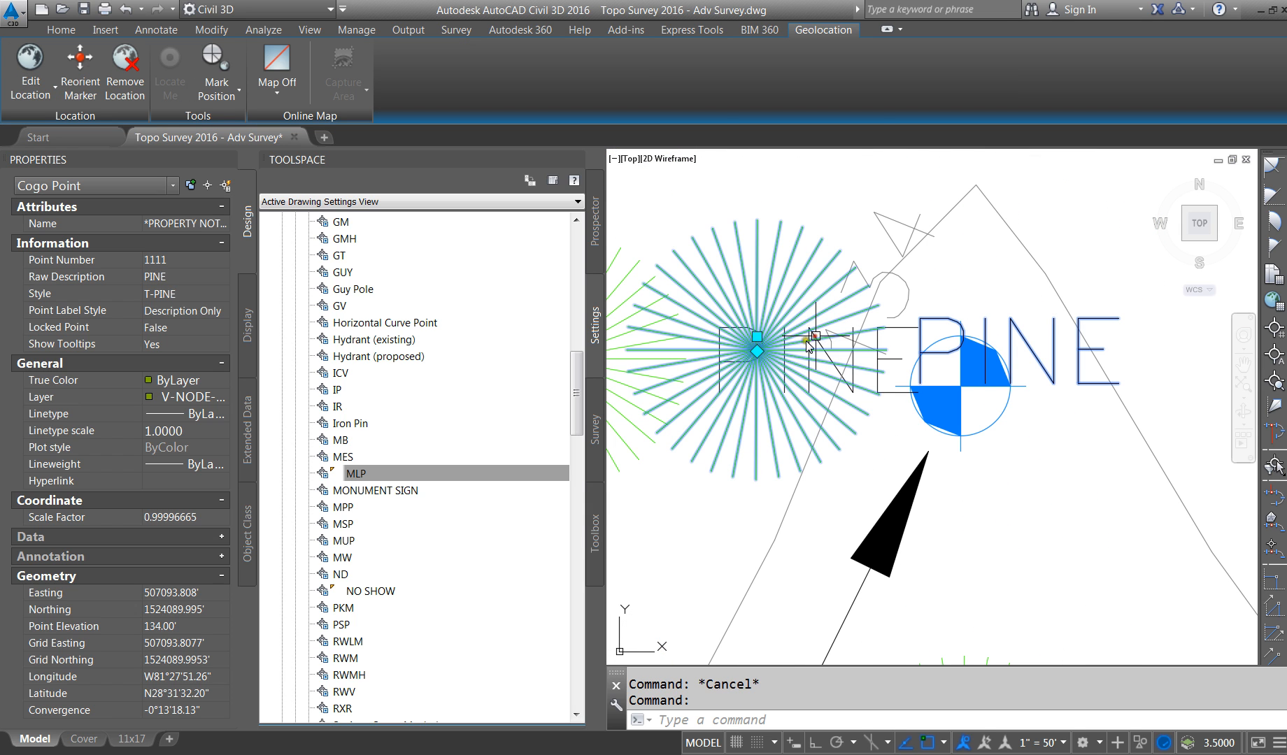
{"action": "left_click", "coordinate": [770, 330]}
{"action": "scroll", "coordinate": [793, 322], "scroll_direction": "down", "scroll_amount": 6}
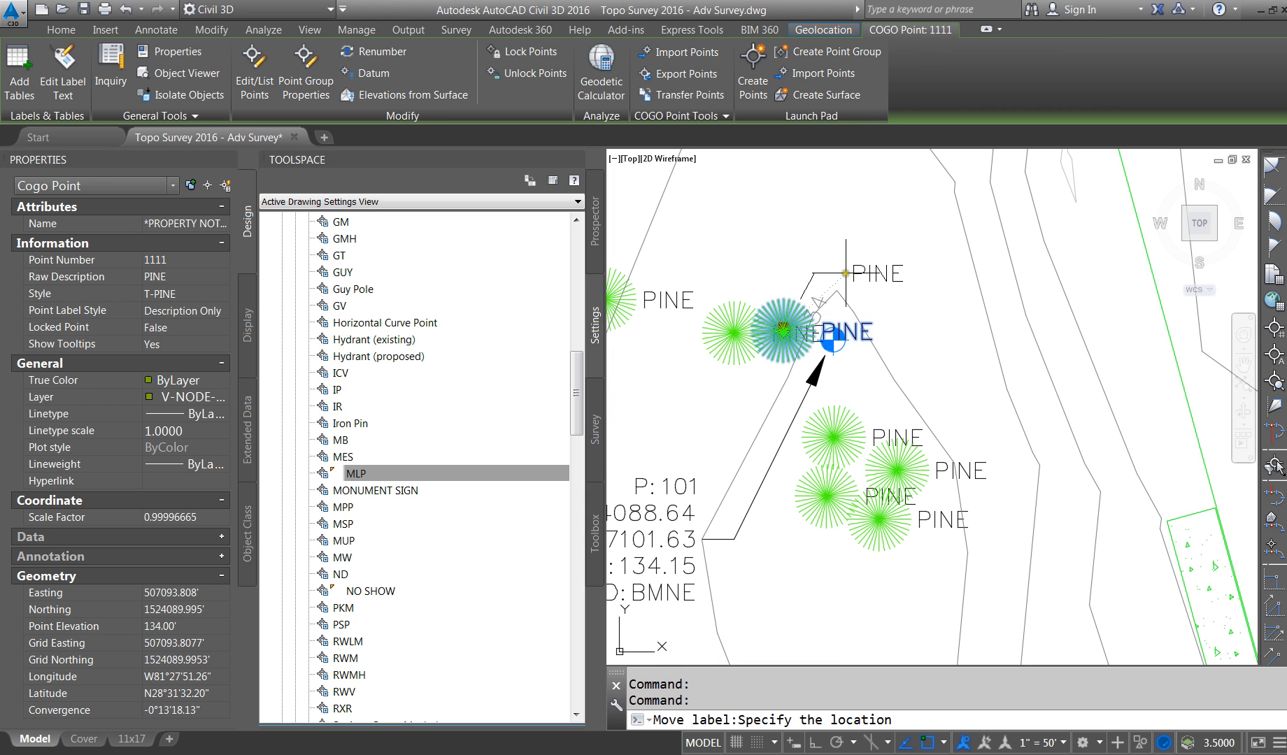
{"action": "left_click", "coordinate": [844, 272]}
{"action": "key", "text": "Escape"}
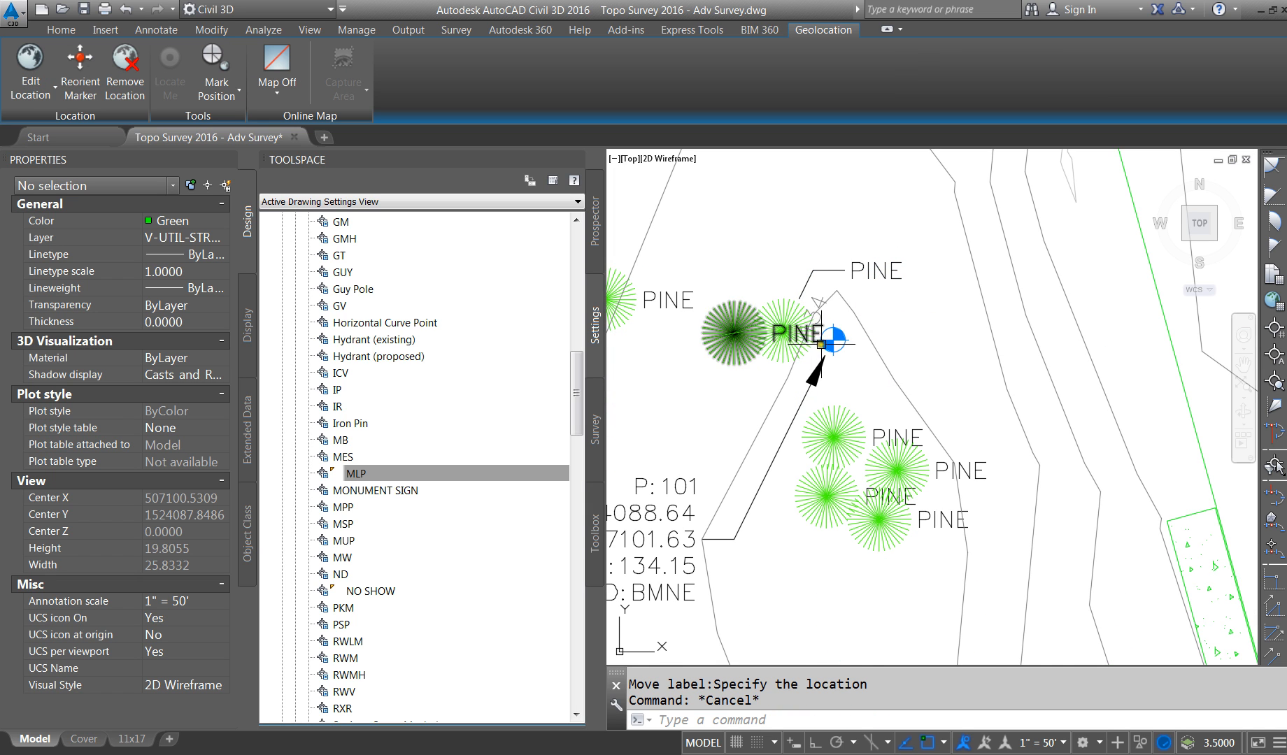
Step: Move the PINE label of point 1110 to the clear space below and left of its tree symbol
{"action": "scroll", "coordinate": [832, 343], "scroll_direction": "up", "scroll_amount": 3}
{"action": "left_click", "coordinate": [640, 308]}
{"action": "scroll", "coordinate": [959, 320], "scroll_direction": "down", "scroll_amount": 1}
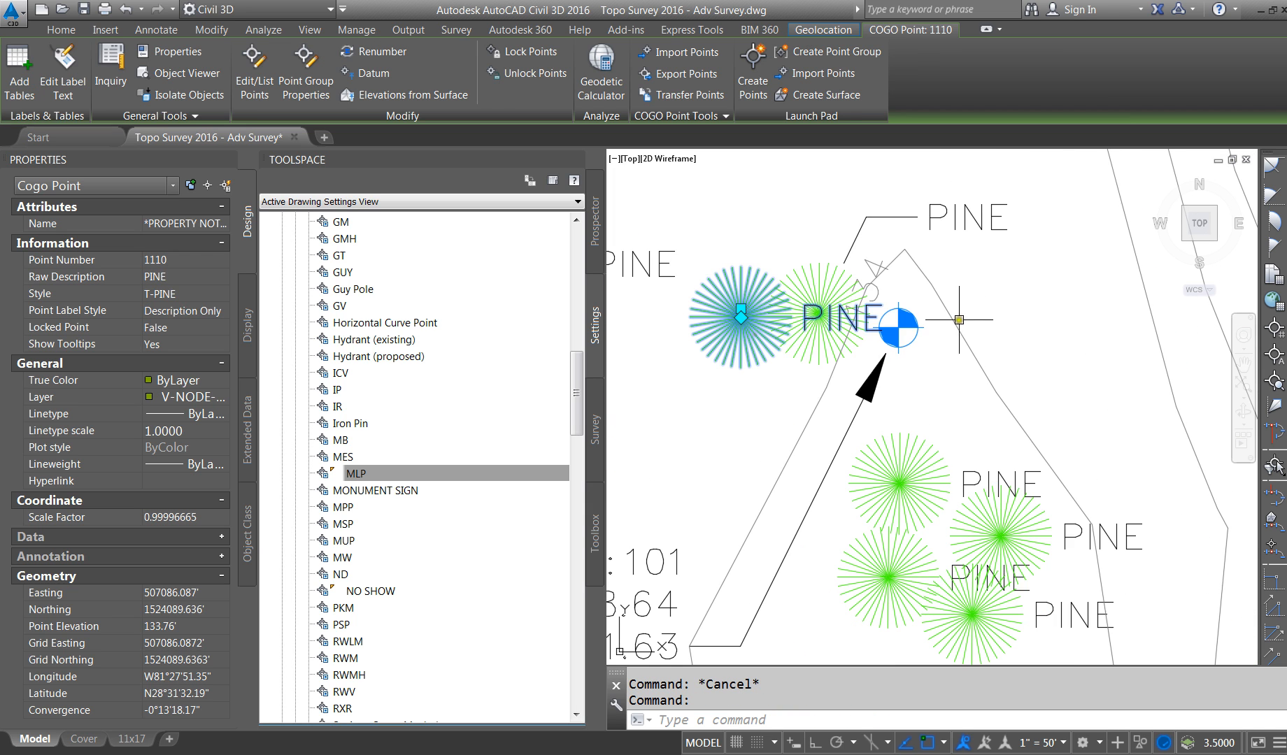
{"action": "scroll", "coordinate": [763, 305], "scroll_direction": "down", "scroll_amount": 1}
{"action": "left_click", "coordinate": [755, 308]}
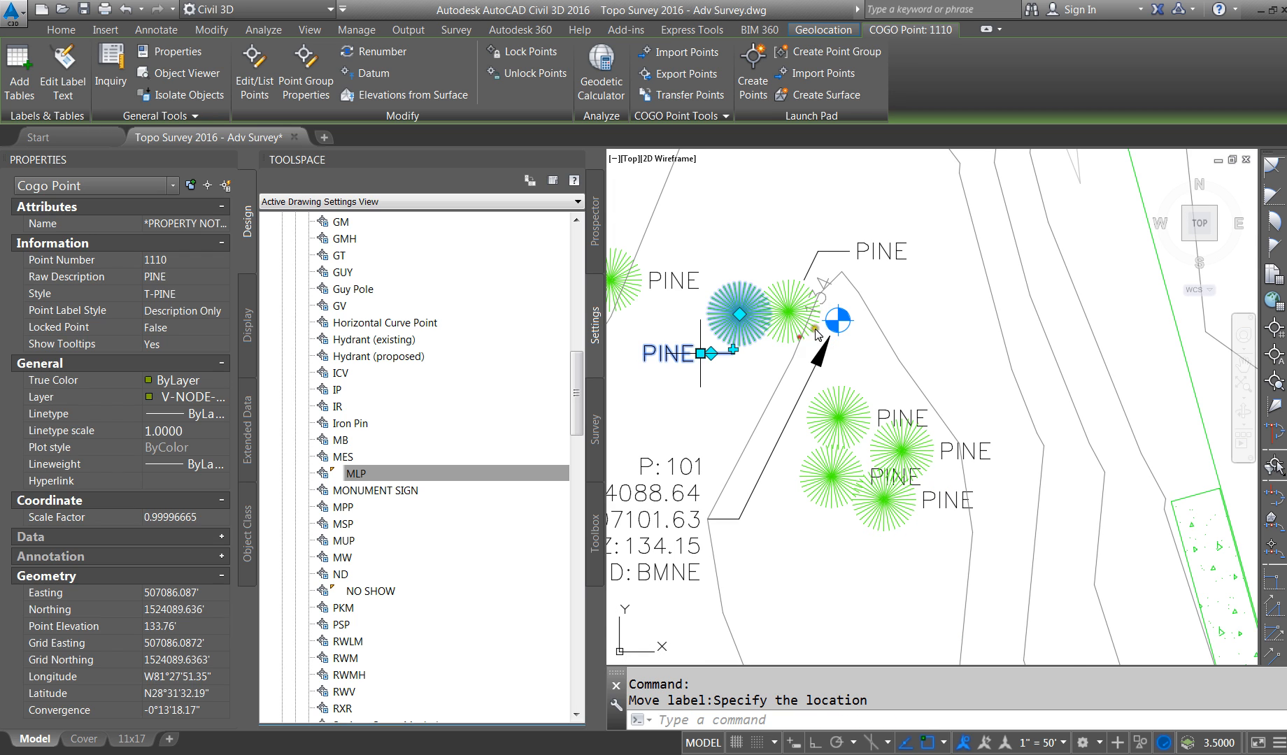
{"action": "scroll", "coordinate": [700, 353], "scroll_direction": "down", "scroll_amount": 3}
{"action": "scroll", "coordinate": [910, 336], "scroll_direction": "up", "scroll_amount": 3}
{"action": "key", "text": "Escape"}
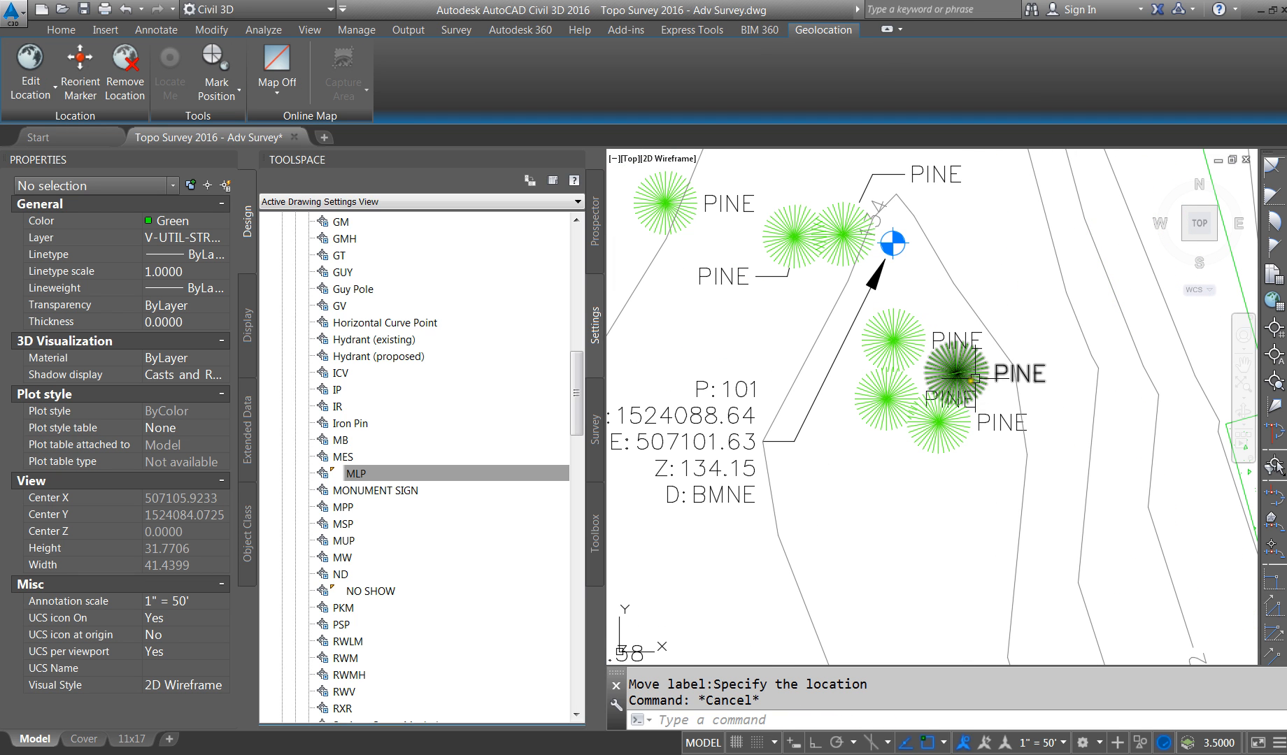
Step: Examine the tree, light pole and benchmark labels across the survey for overlaps, from the north end to the south
{"action": "scroll", "coordinate": [827, 423], "scroll_direction": "down", "scroll_amount": 10}
{"action": "scroll", "coordinate": [704, 377], "scroll_direction": "up", "scroll_amount": 3}
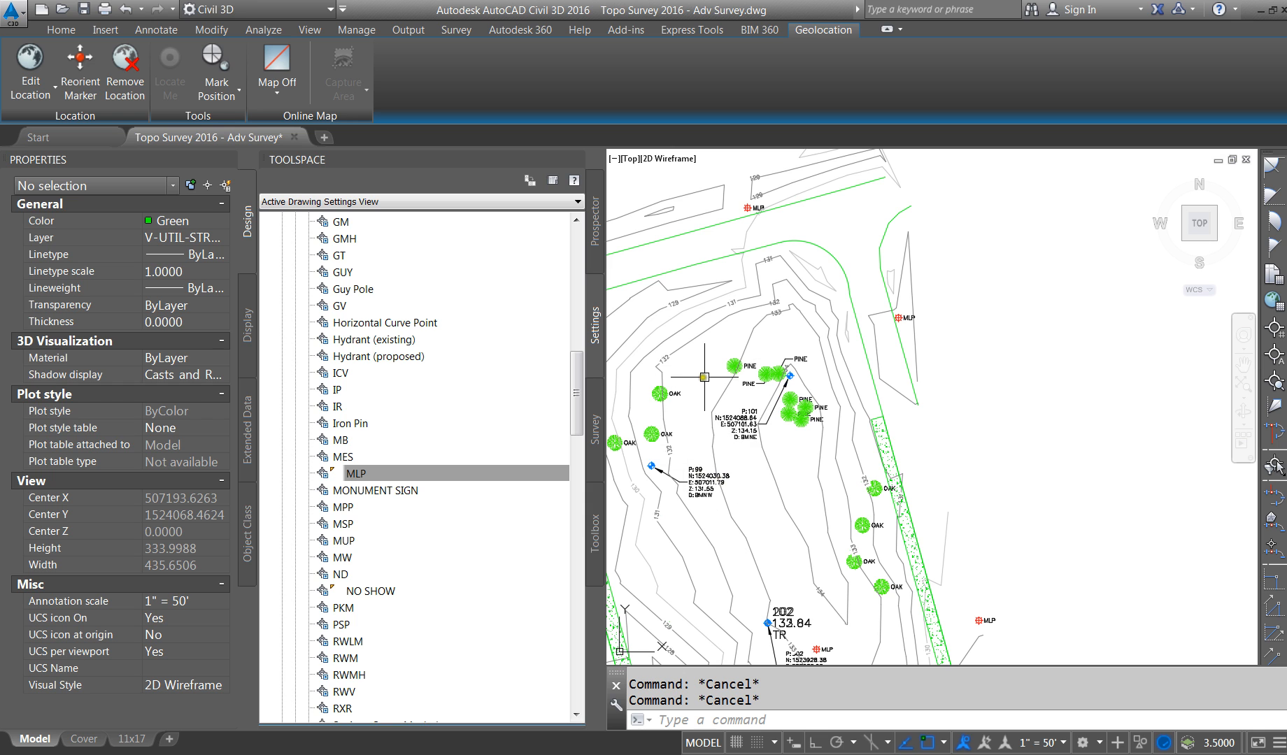
{"action": "scroll", "coordinate": [663, 420], "scroll_direction": "up", "scroll_amount": 7}
{"action": "scroll", "coordinate": [727, 382], "scroll_direction": "down", "scroll_amount": 5}
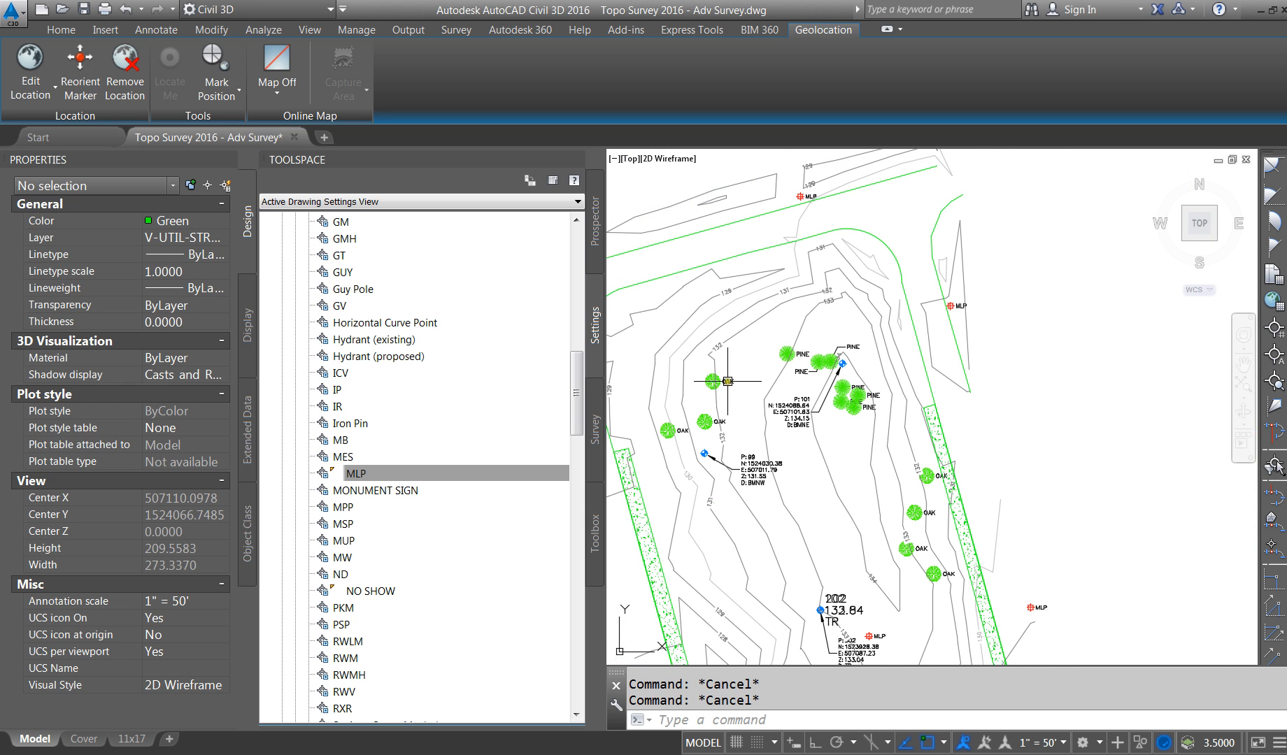
{"action": "scroll", "coordinate": [727, 381], "scroll_direction": "down", "scroll_amount": 5}
{"action": "scroll", "coordinate": [735, 462], "scroll_direction": "up", "scroll_amount": 9}
{"action": "scroll", "coordinate": [774, 425], "scroll_direction": "down", "scroll_amount": 2}
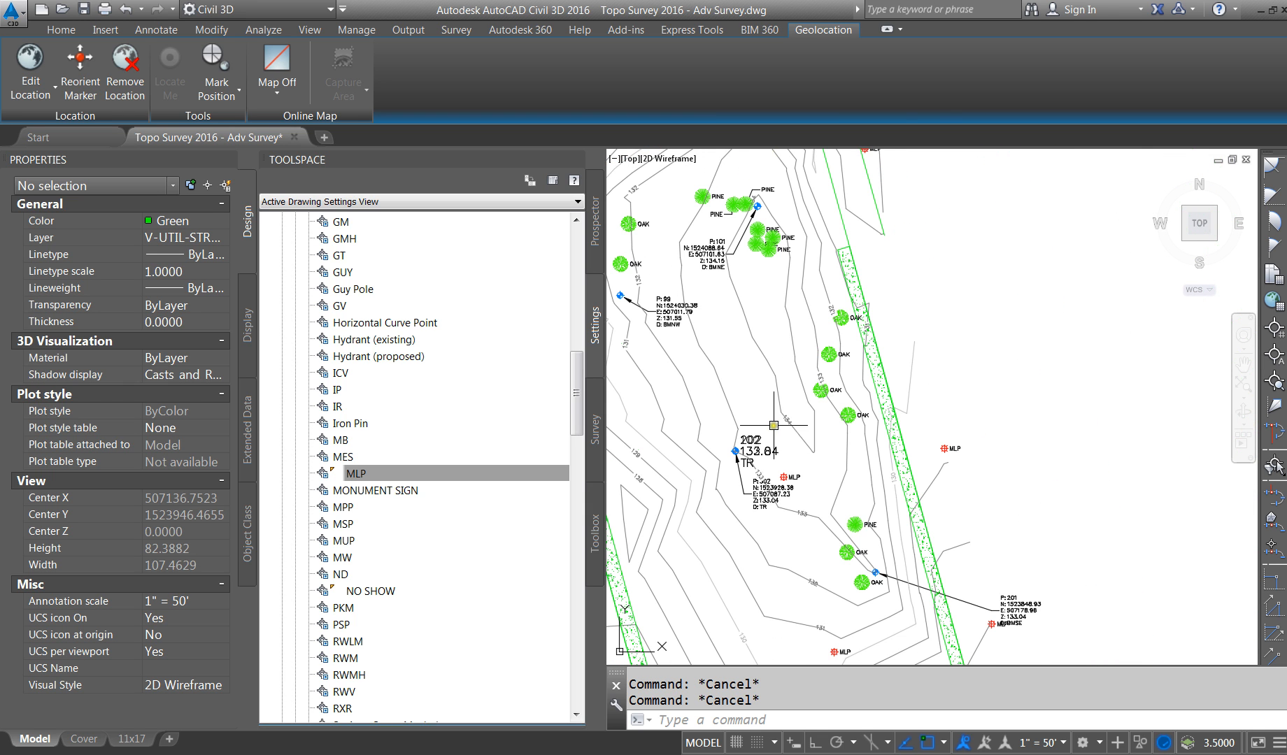
{"action": "scroll", "coordinate": [798, 515], "scroll_direction": "down", "scroll_amount": 8}
{"action": "scroll", "coordinate": [776, 611], "scroll_direction": "up", "scroll_amount": 4}
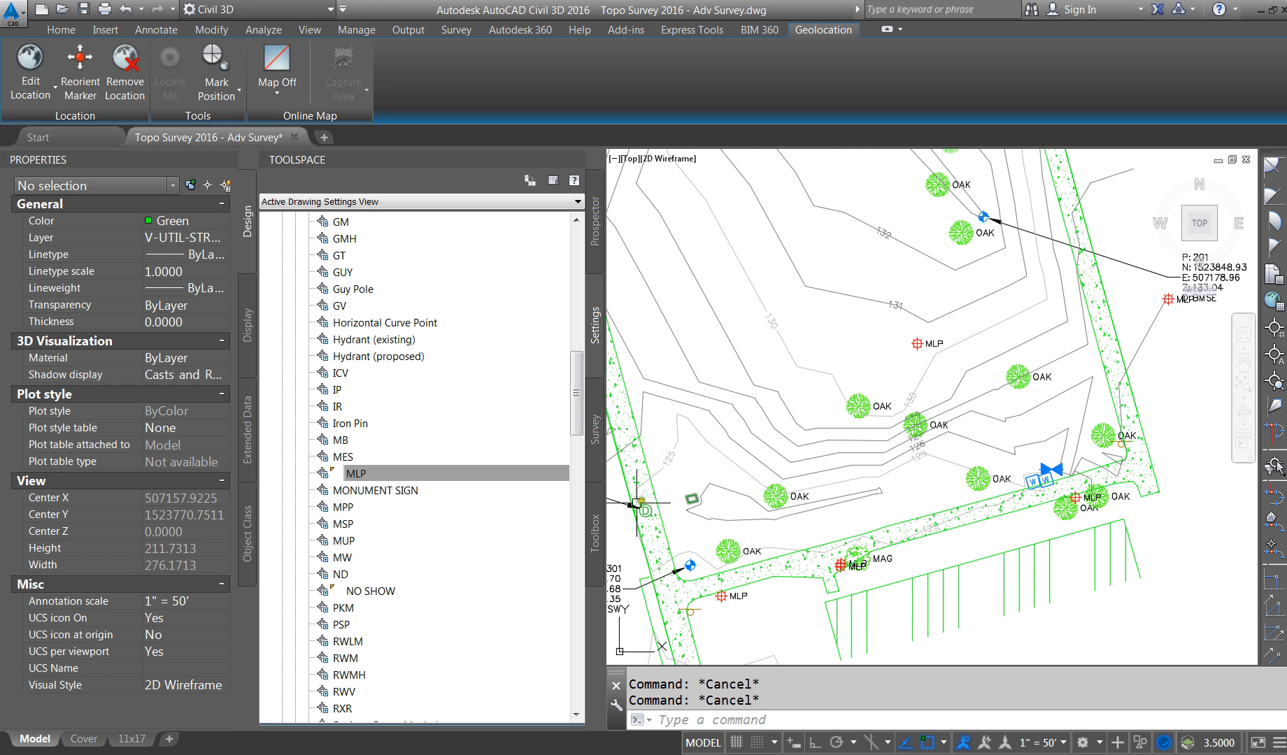
Step: Move the SWMH label closer to its manhole symbol at the southwest corner of the site
{"action": "scroll", "coordinate": [770, 493], "scroll_direction": "up", "scroll_amount": 4}
{"action": "scroll", "coordinate": [763, 490], "scroll_direction": "down", "scroll_amount": 5}
{"action": "scroll", "coordinate": [823, 491], "scroll_direction": "up", "scroll_amount": 3}
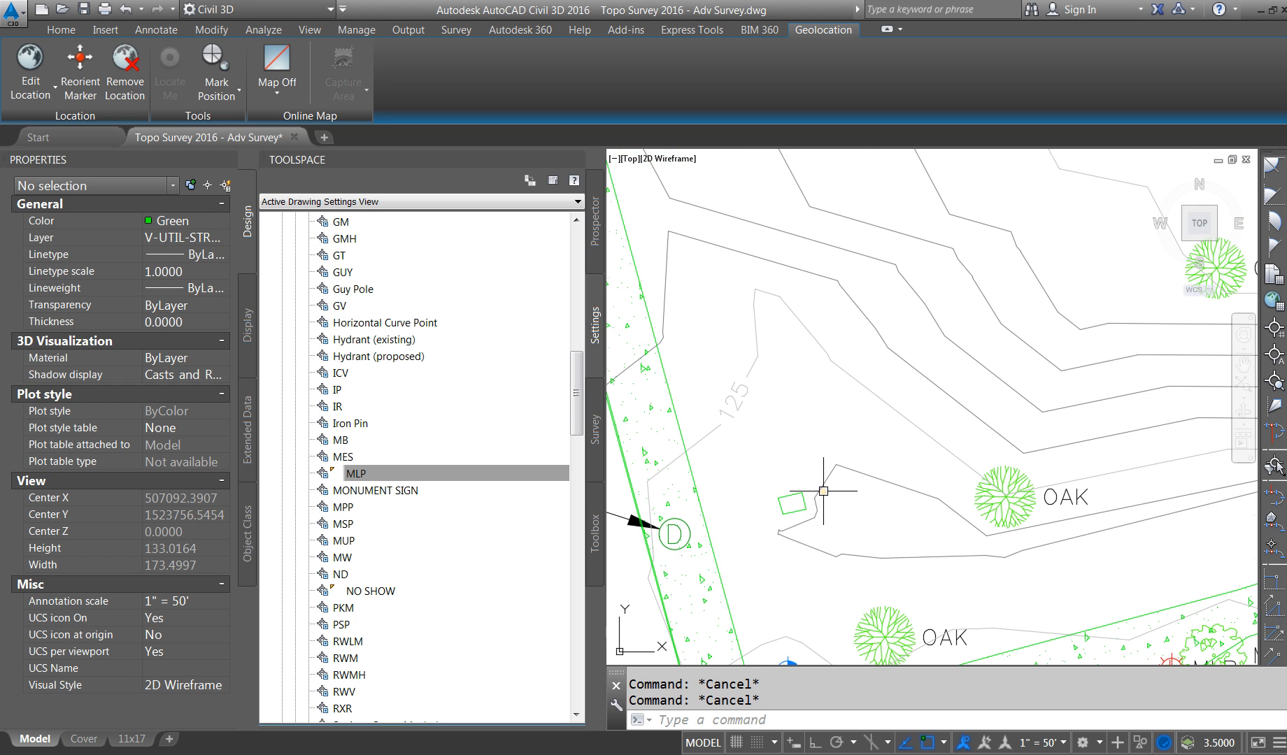
{"action": "left_click", "coordinate": [789, 511]}
{"action": "scroll", "coordinate": [832, 505], "scroll_direction": "down", "scroll_amount": 5}
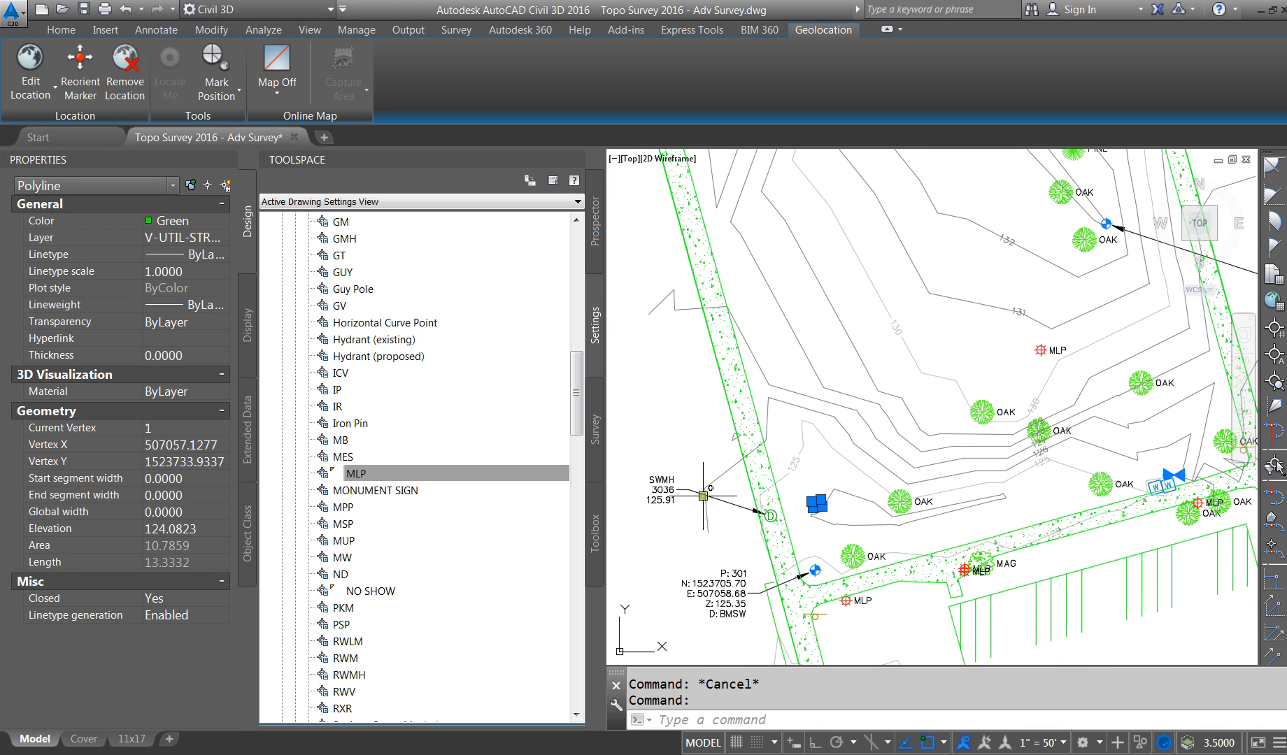
{"action": "left_click", "coordinate": [661, 490]}
{"action": "left_click", "coordinate": [677, 489]}
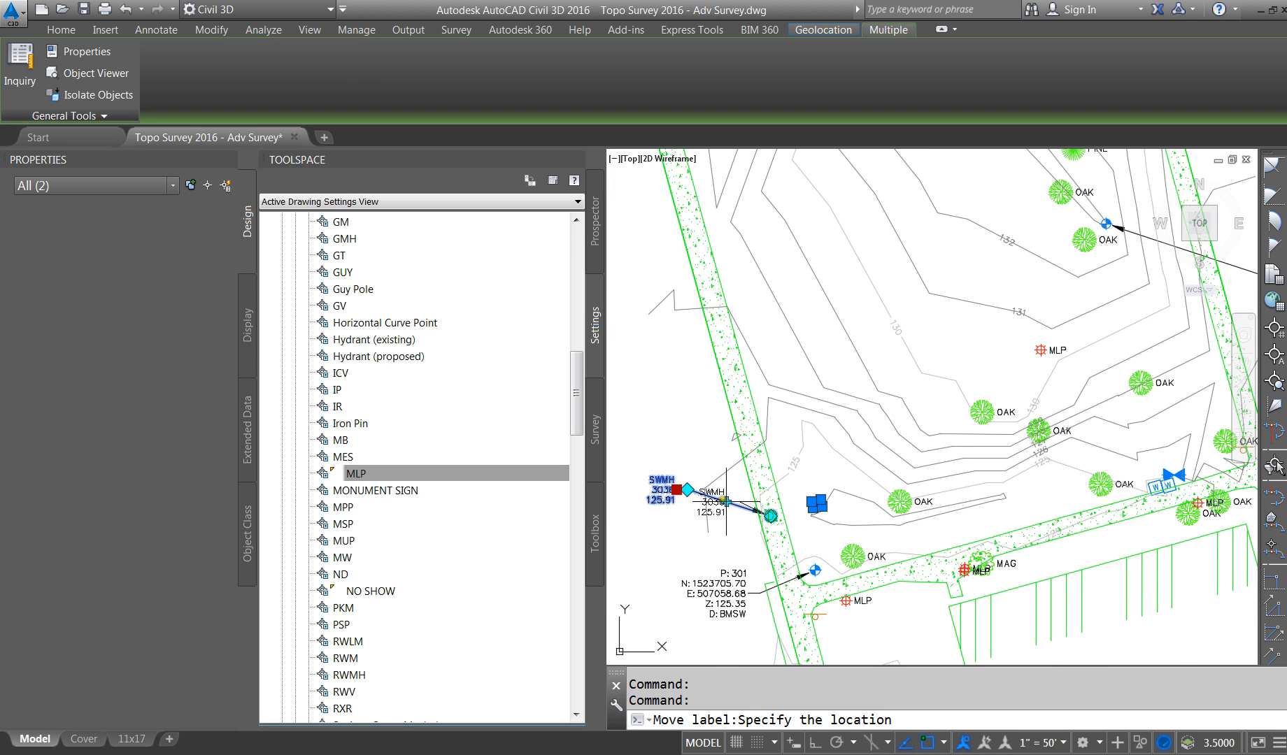
{"action": "left_click", "coordinate": [719, 495]}
Step: On the 11x17 layout, insert a north arrow for the survey viewport in the blank area above the site plan
{"action": "scroll", "coordinate": [812, 482], "scroll_direction": "down", "scroll_amount": 5}
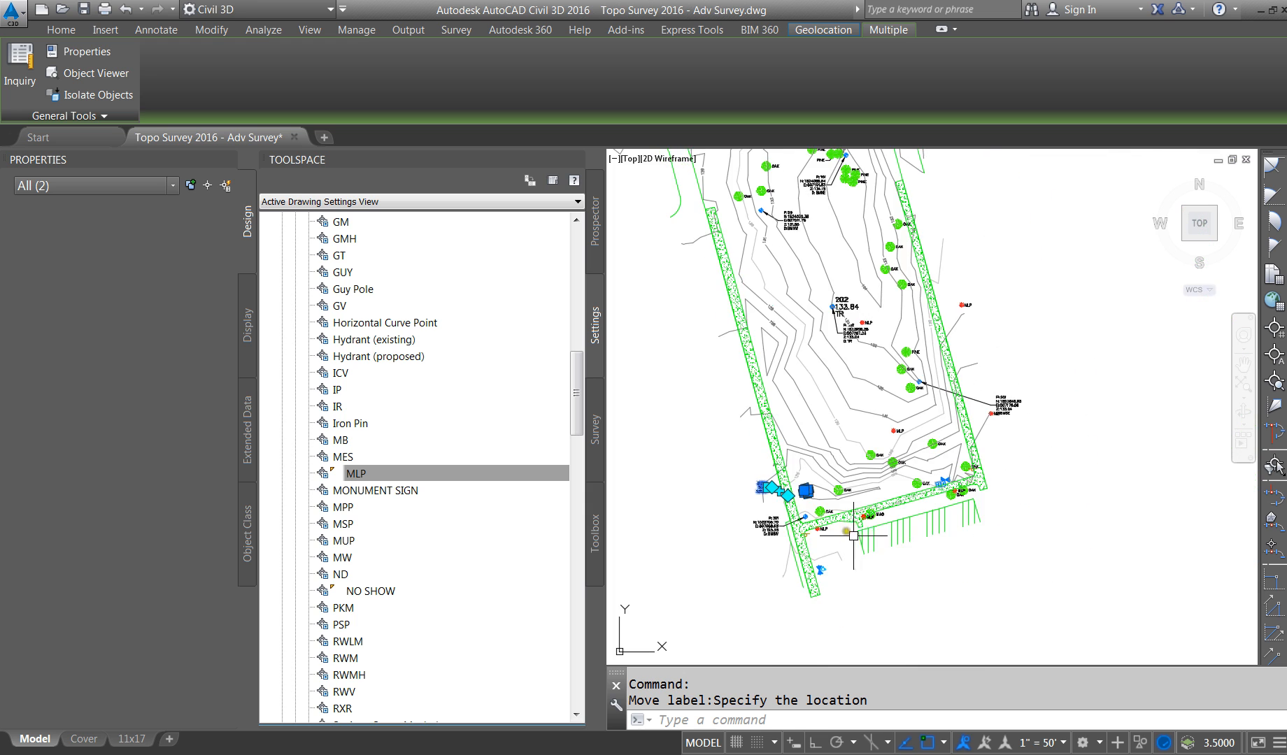
{"action": "scroll", "coordinate": [821, 521], "scroll_direction": "up", "scroll_amount": 6}
{"action": "scroll", "coordinate": [772, 527], "scroll_direction": "down", "scroll_amount": 2}
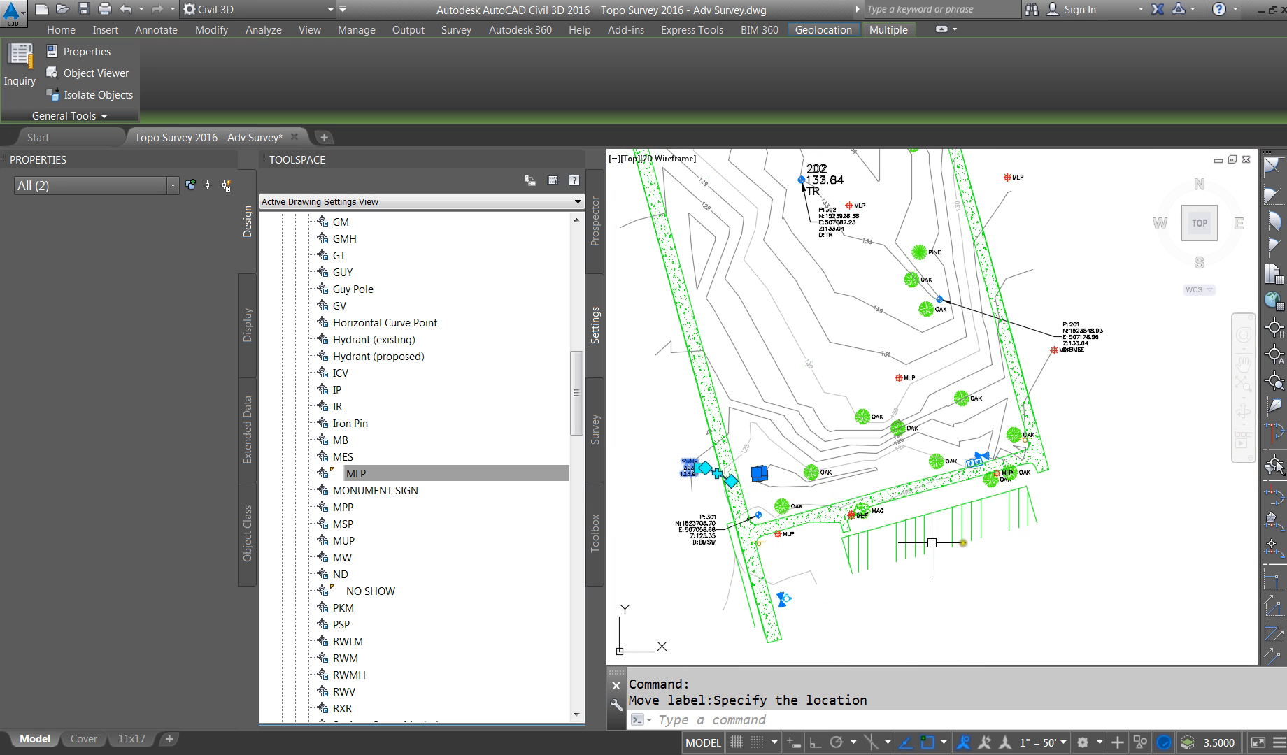
{"action": "scroll", "coordinate": [845, 555], "scroll_direction": "down", "scroll_amount": 3}
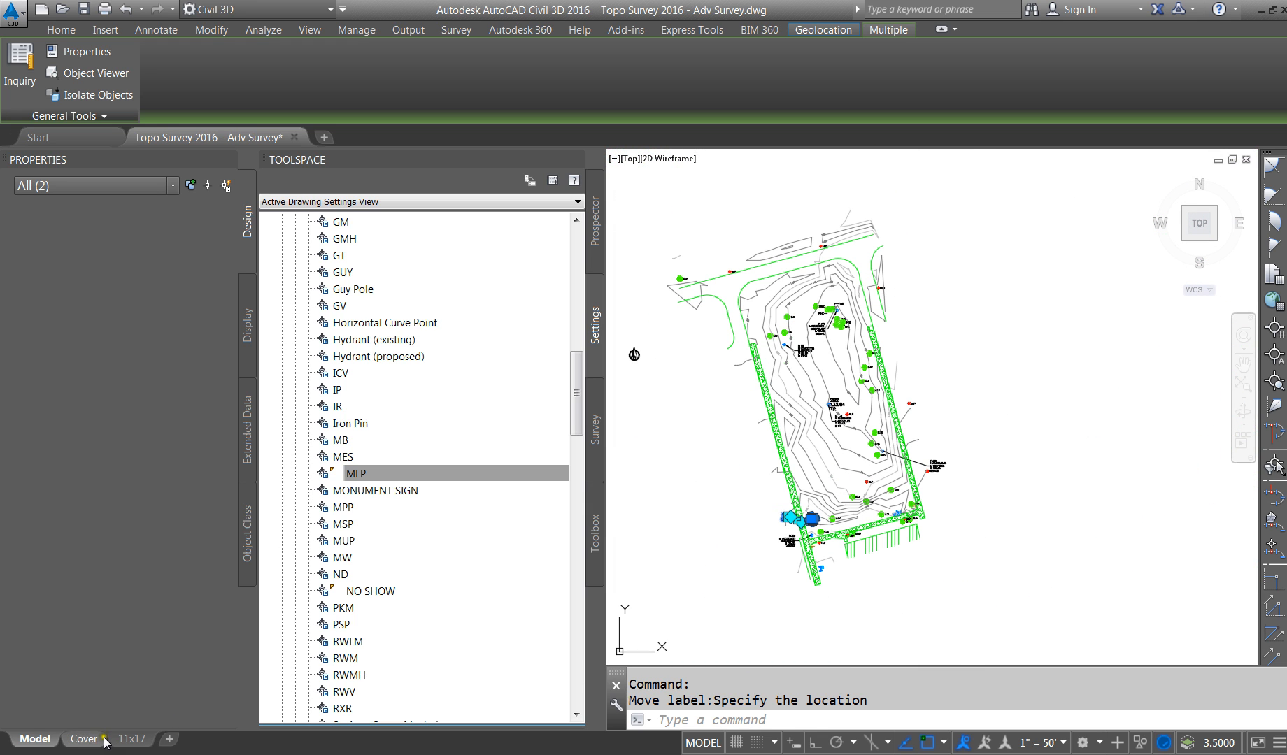
{"action": "left_click", "coordinate": [132, 740]}
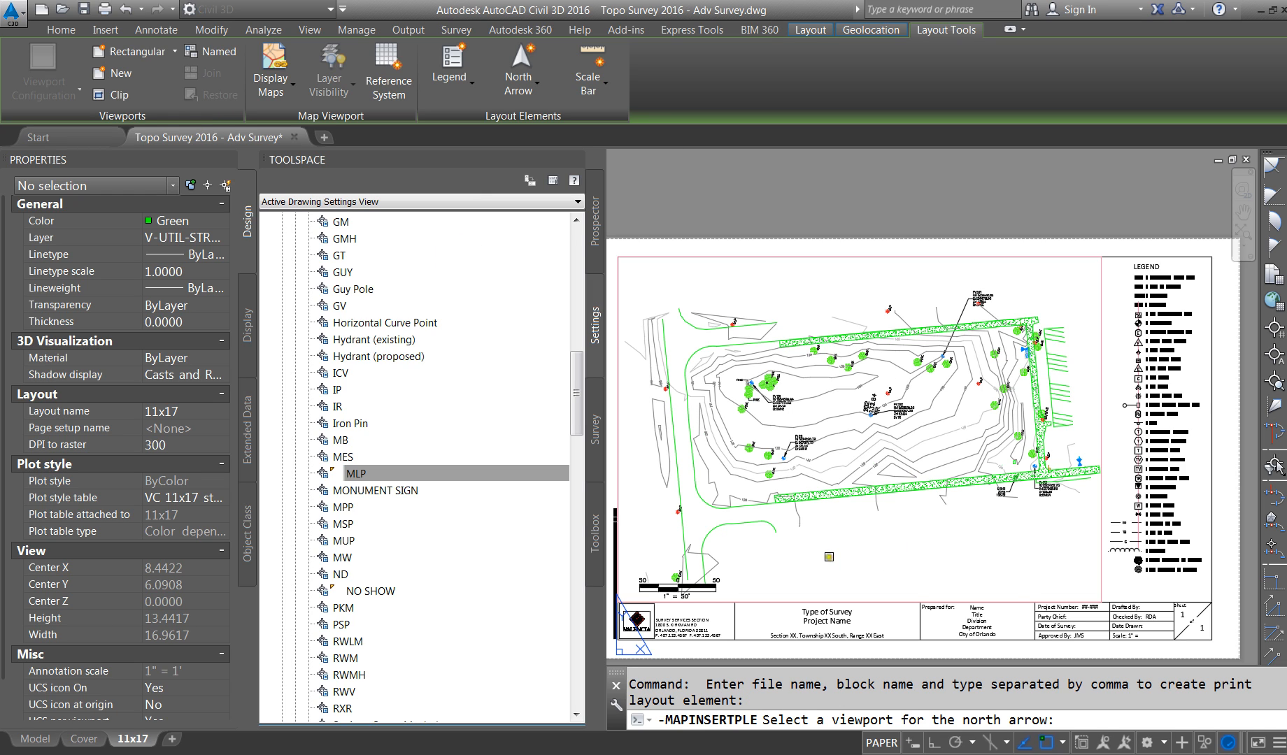
{"action": "left_click", "coordinate": [768, 259]}
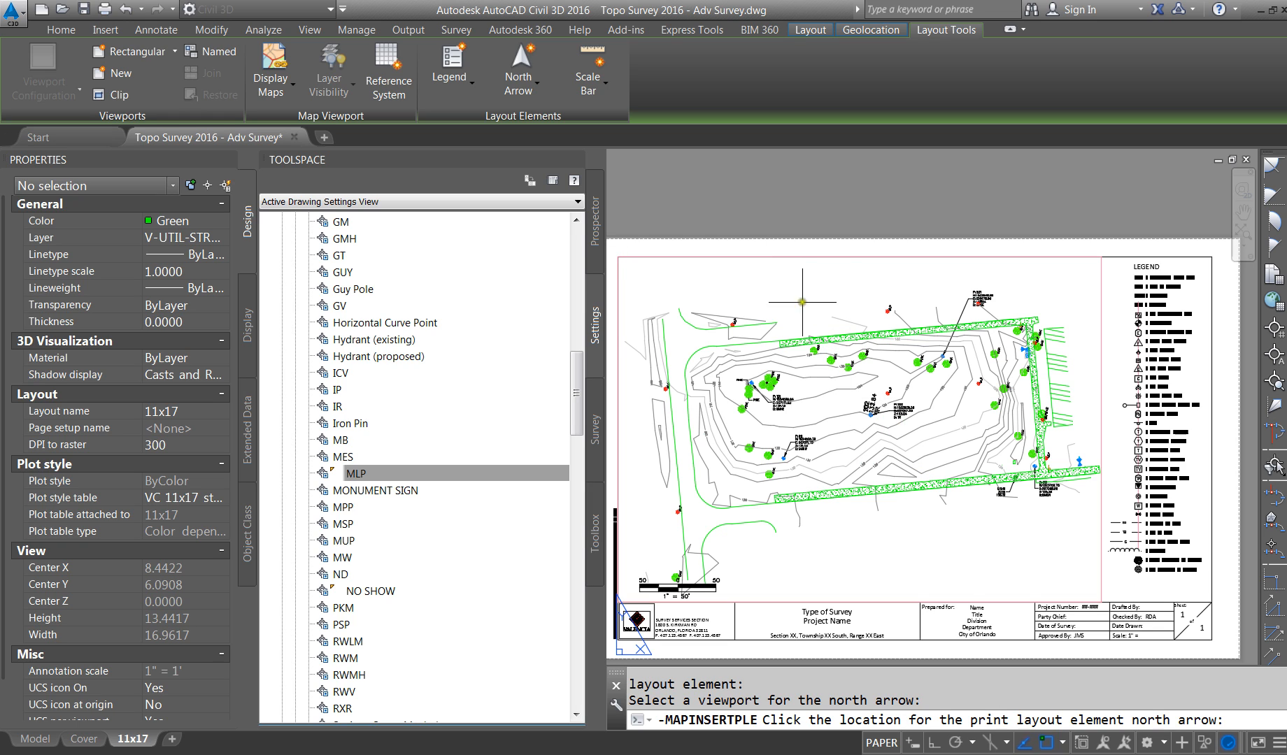
{"action": "left_click", "coordinate": [728, 282]}
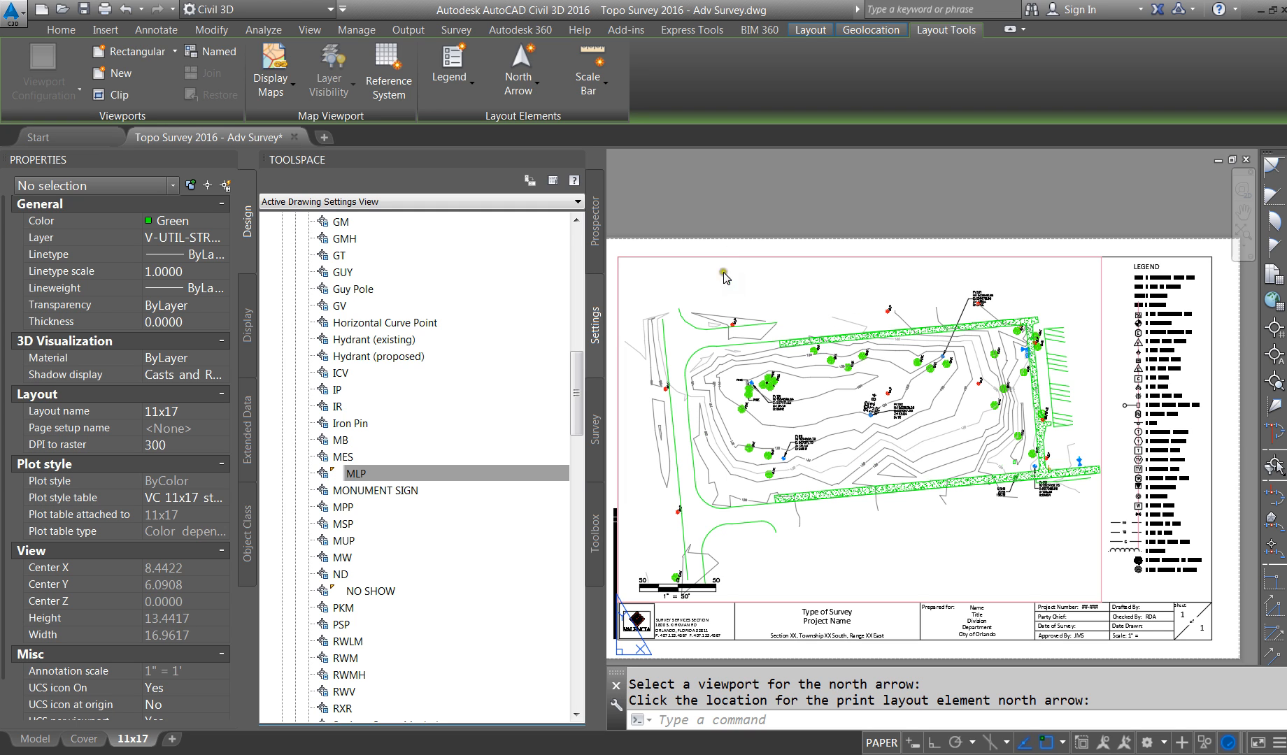
{"action": "scroll", "coordinate": [721, 284], "scroll_direction": "up", "scroll_amount": 15}
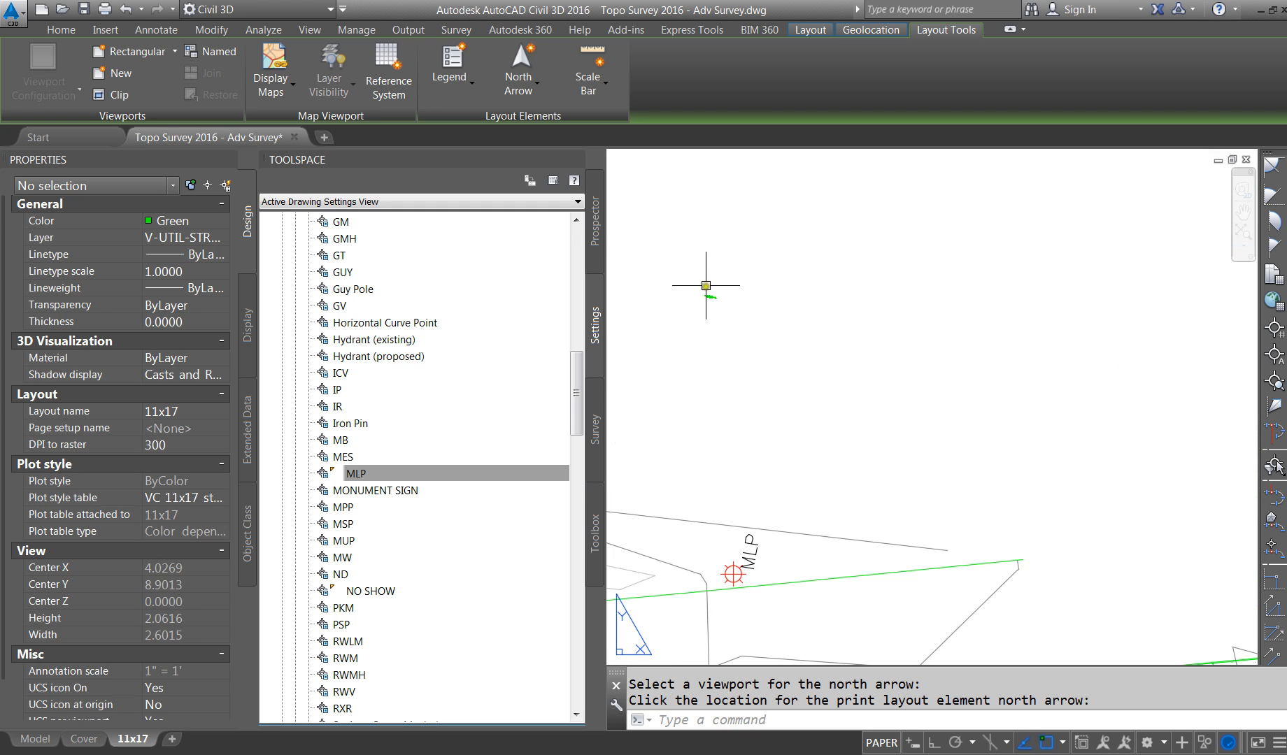
Step: Set the X and Y scale of the north arrow block to 10
{"action": "left_click", "coordinate": [870, 346]}
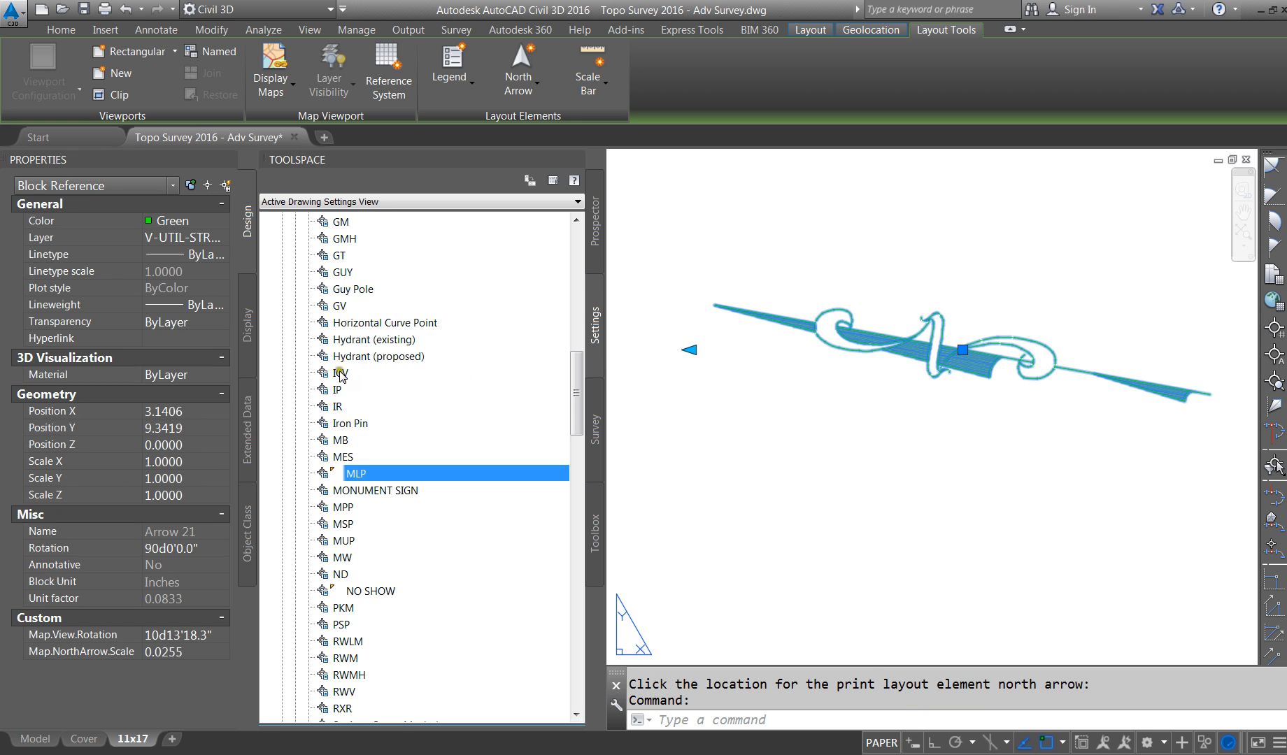
{"action": "left_click", "coordinate": [174, 461]}
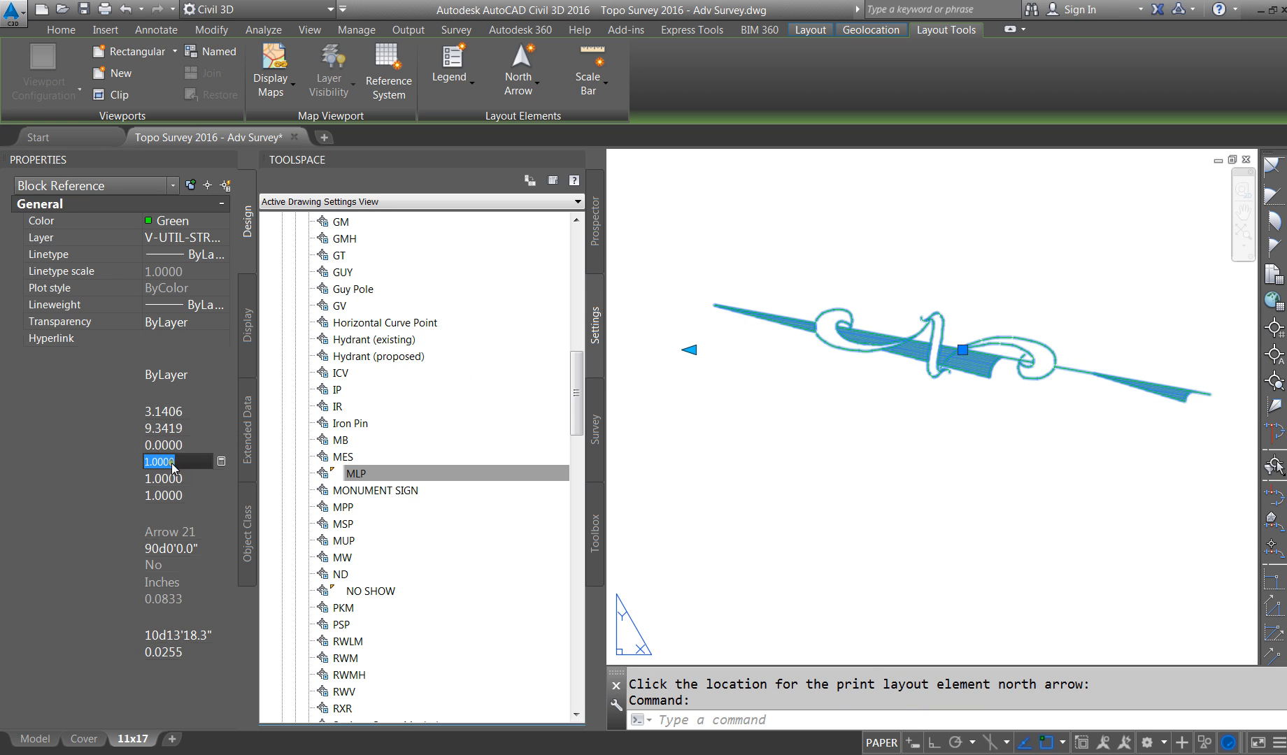
{"action": "type", "text": "10"}
{"action": "key", "text": "Tab"}
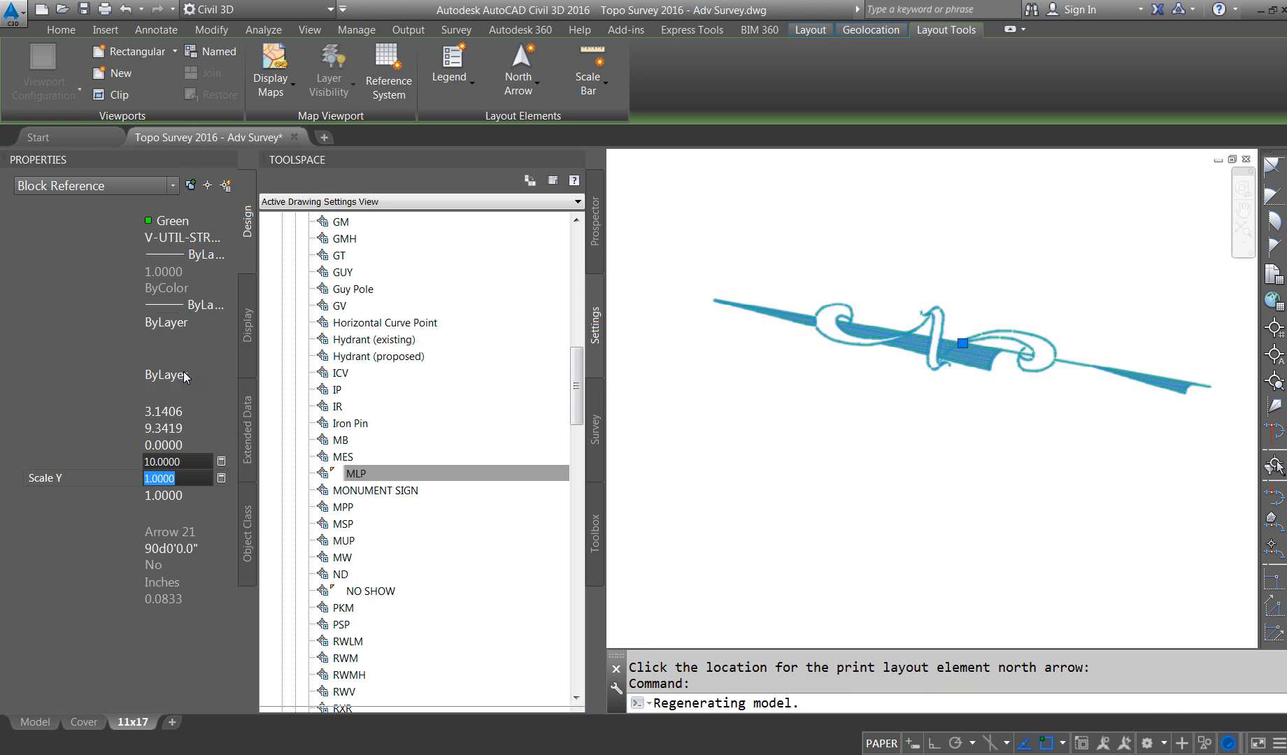
{"action": "type", "text": "10"}
{"action": "key", "text": "Tab"}
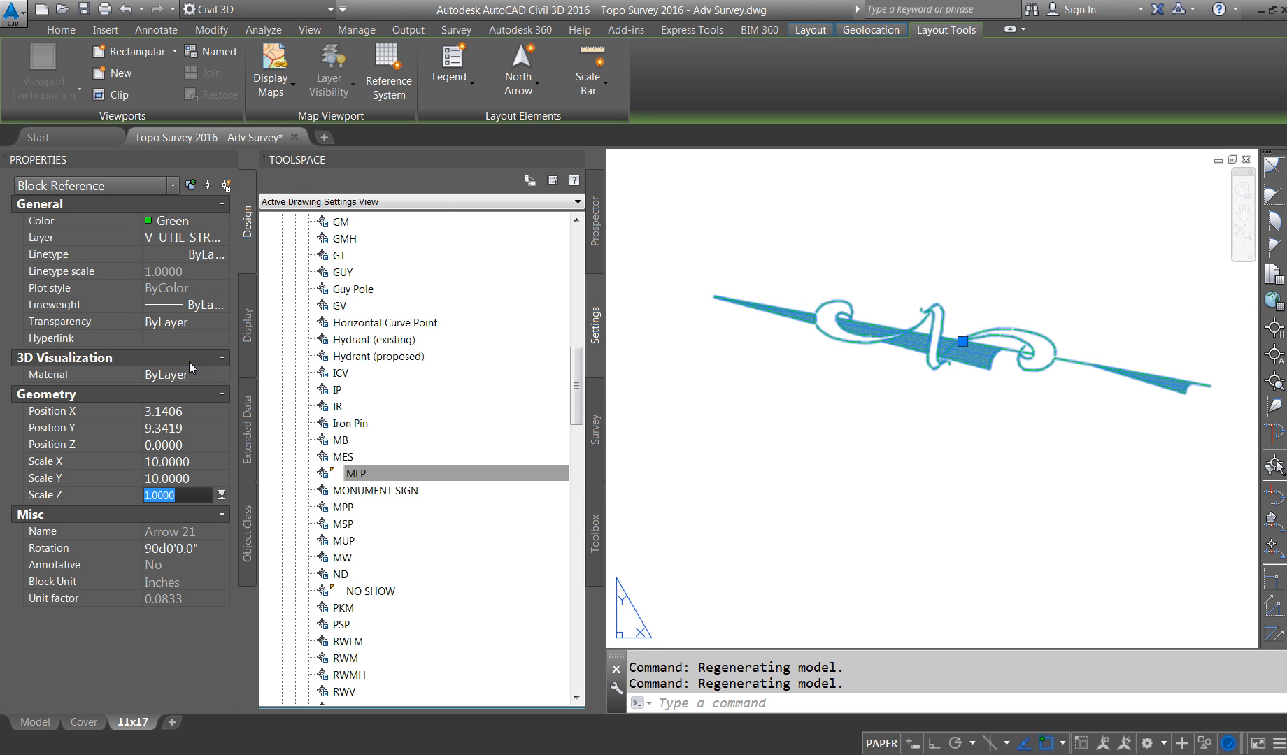
{"action": "scroll", "coordinate": [818, 279], "scroll_direction": "down", "scroll_amount": 4}
{"action": "key", "text": "Escape"}
{"action": "key", "text": "Escape"}
{"action": "scroll", "coordinate": [868, 315], "scroll_direction": "down", "scroll_amount": 5}
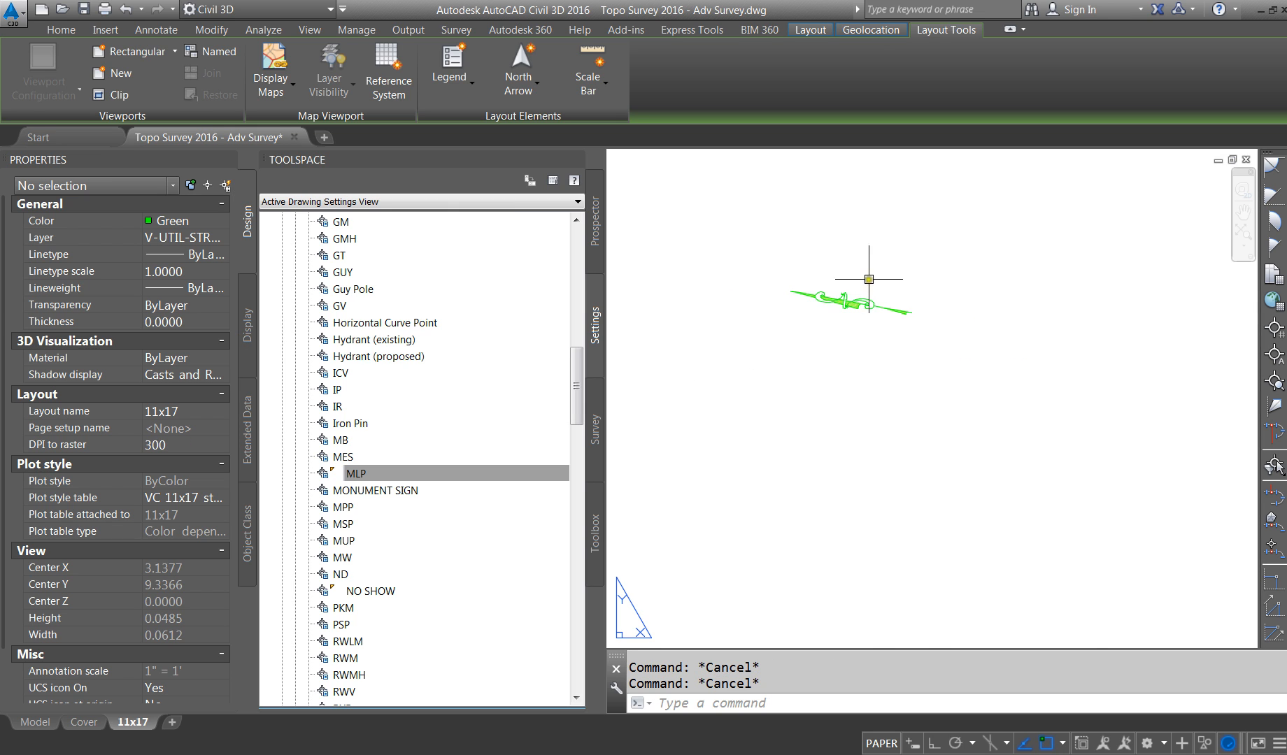
{"action": "left_click", "coordinate": [872, 292]}
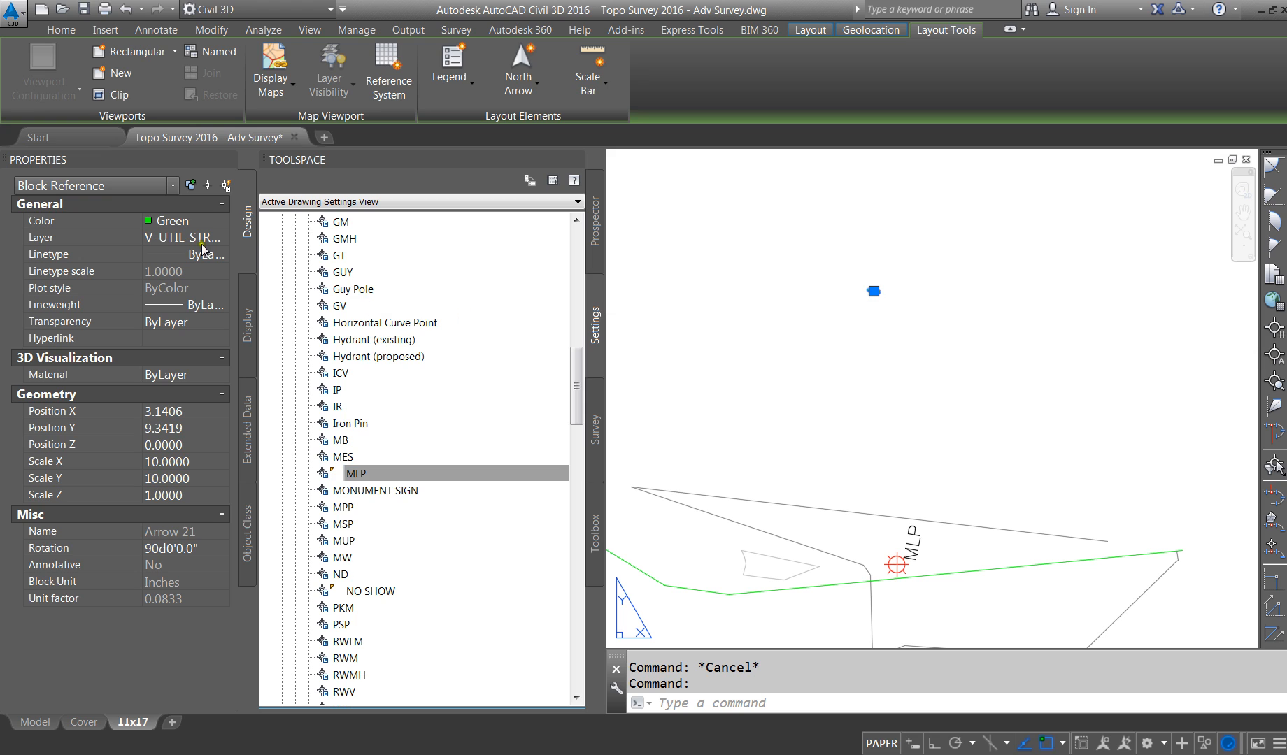
{"action": "left_click", "coordinate": [224, 238]}
{"action": "left_click", "coordinate": [221, 239]}
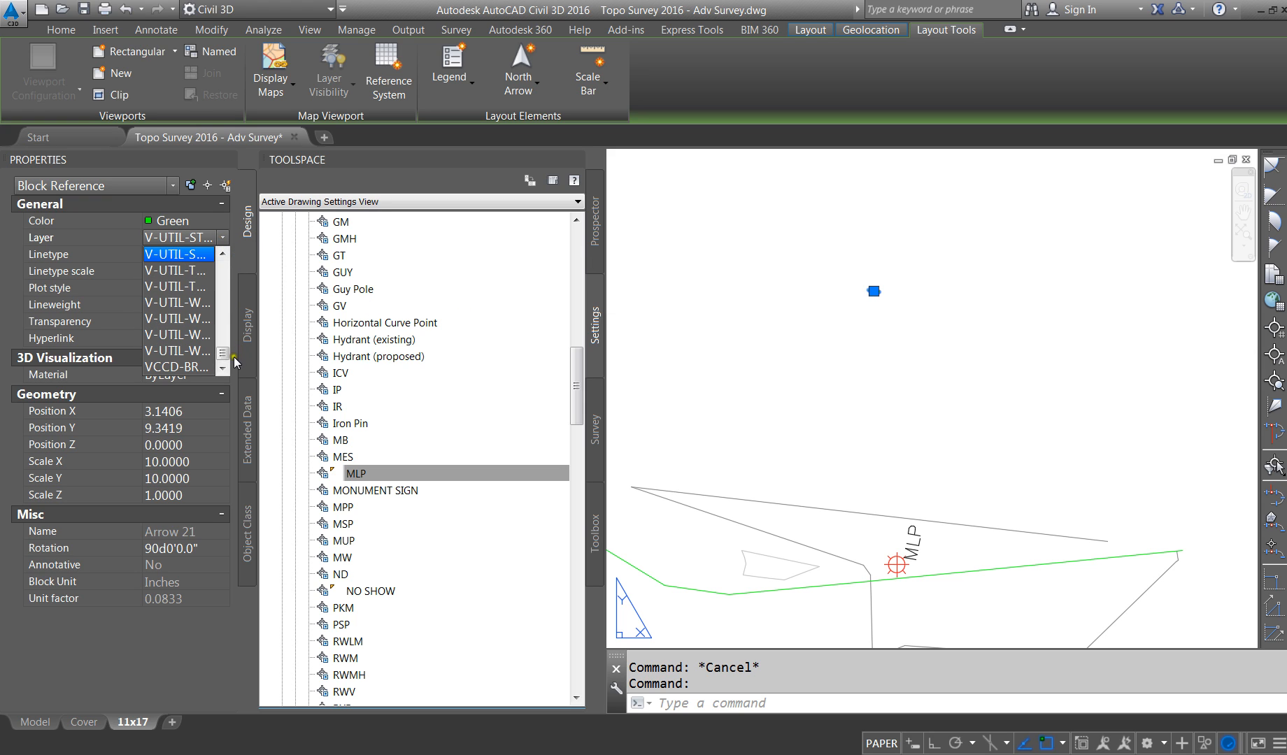
{"action": "mouse_move", "coordinate": [225, 355]}
{"action": "left_mouse_down"}
{"action": "mouse_move", "coordinate": [232, 269]}
{"action": "mouse_move", "coordinate": [223, 356]}
{"action": "left_mouse_up"}
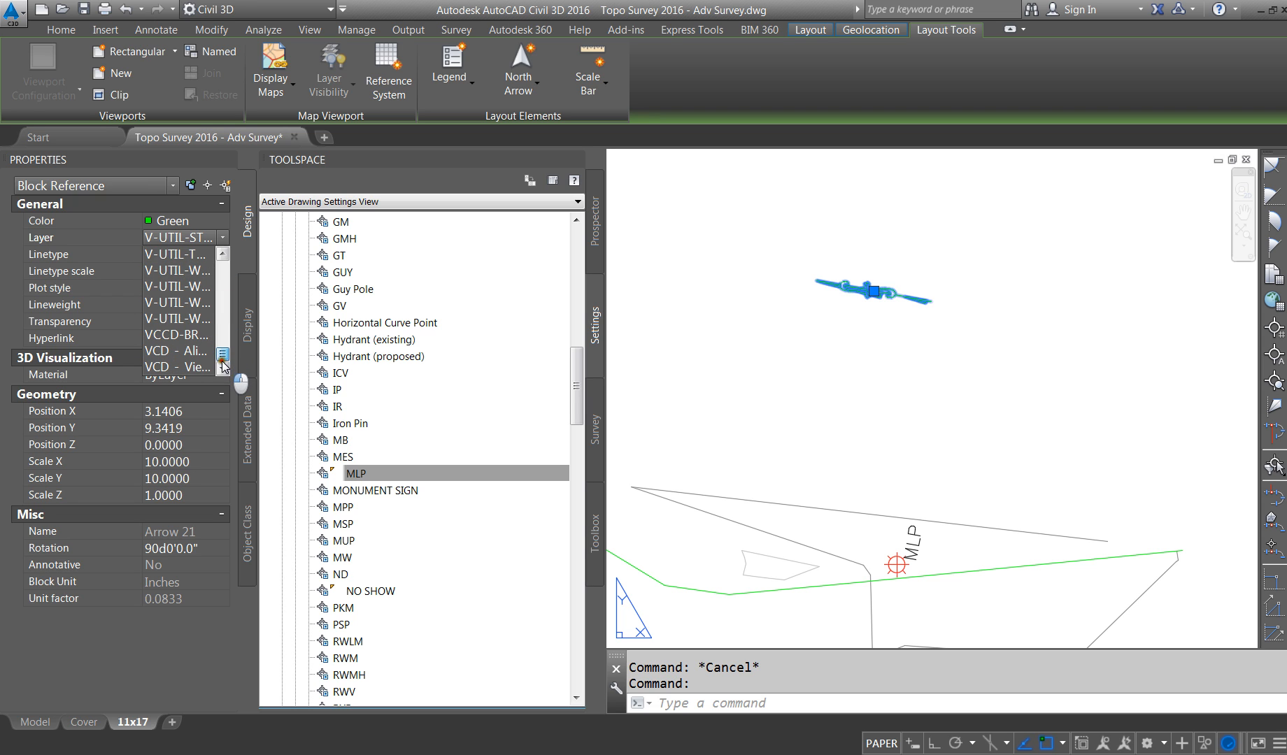
{"action": "key", "text": "Escape"}
{"action": "key", "text": "Escape"}
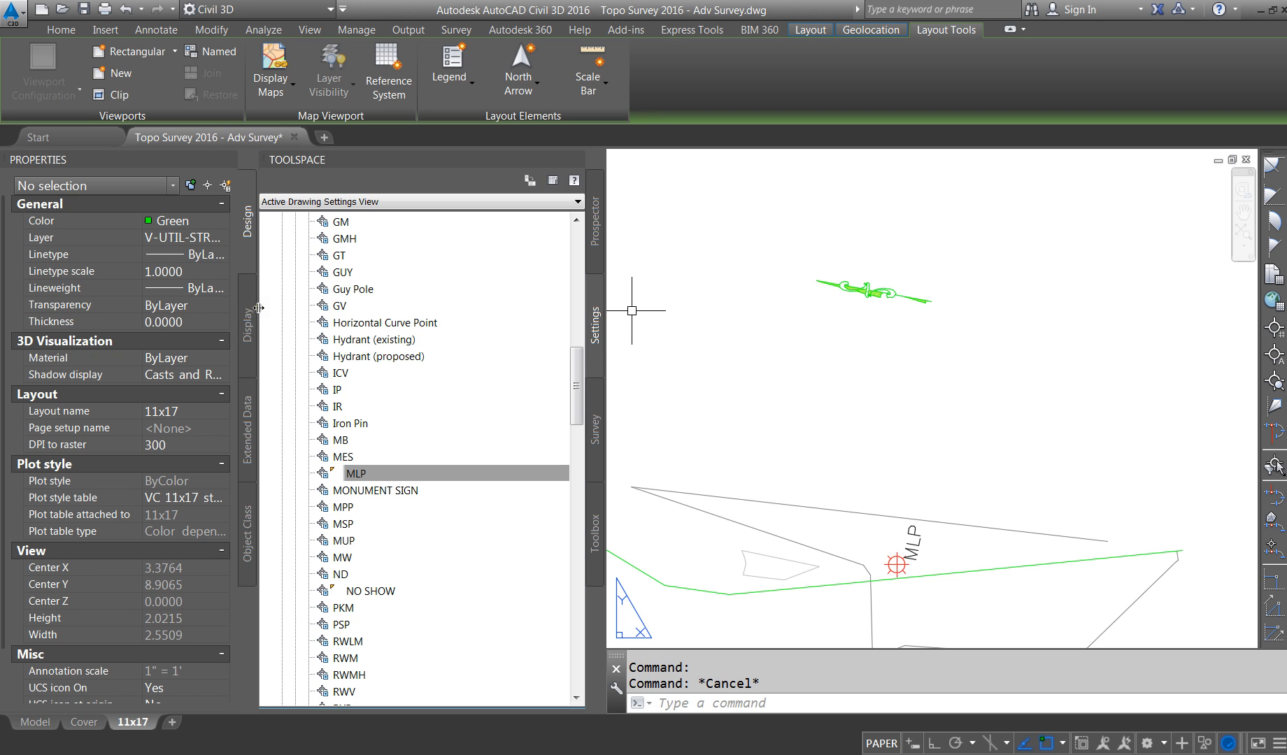
Step: Widen the Properties palette and look through the layers available for the north arrow
{"action": "left_click_drag", "start_coordinate": [258, 317], "coordinate": [478, 324]}
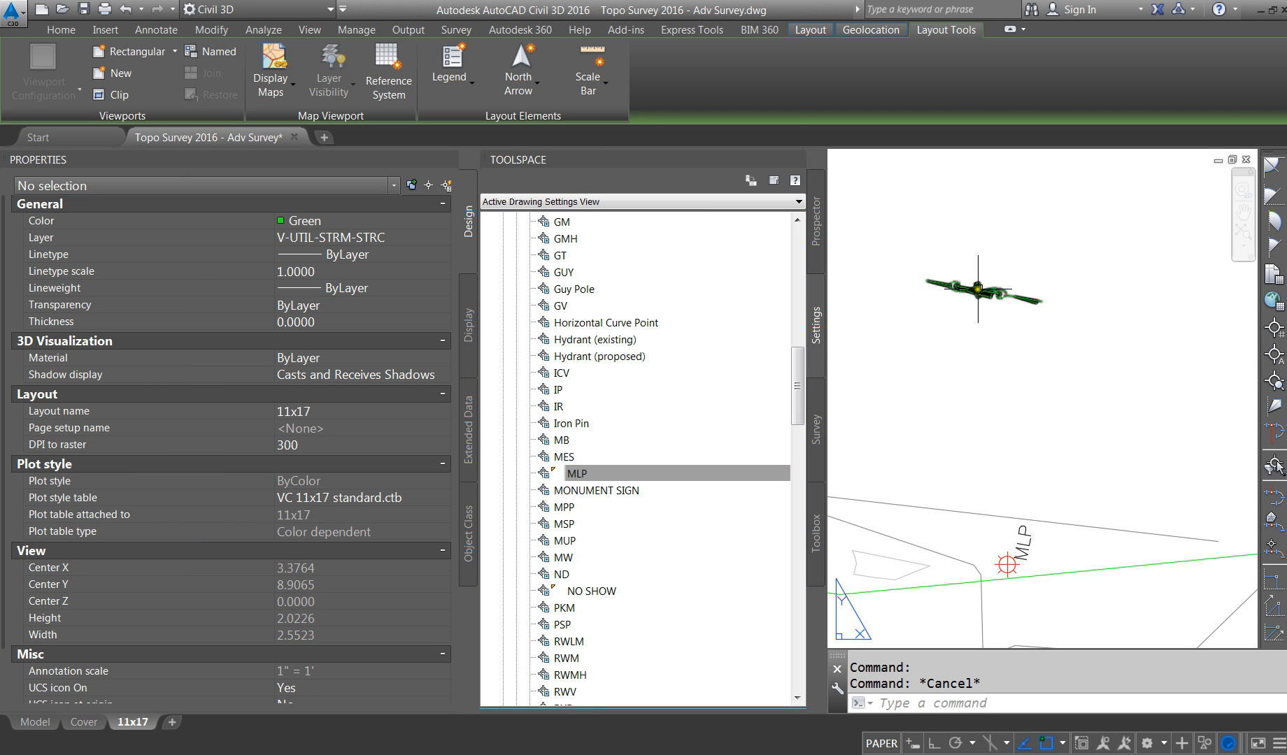
{"action": "left_click", "coordinate": [984, 291]}
{"action": "left_click", "coordinate": [392, 238]}
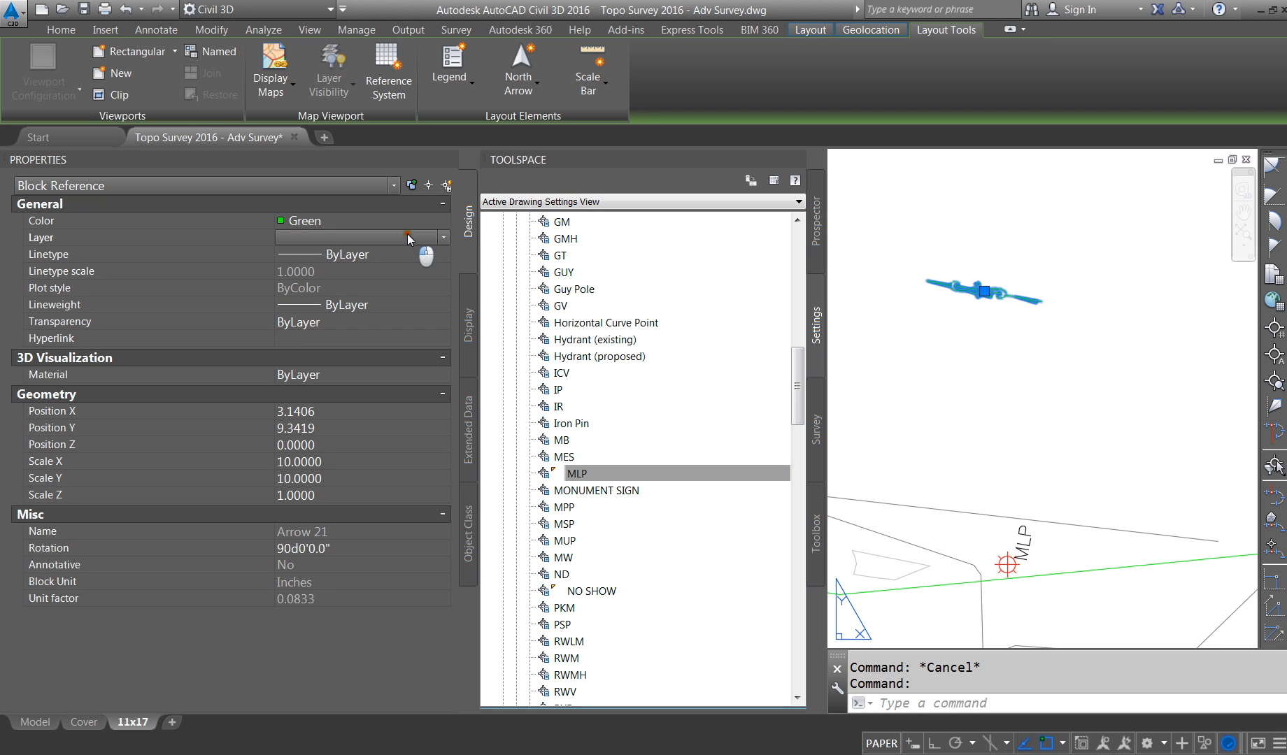
{"action": "left_click", "coordinate": [444, 238]}
{"action": "left_click_drag", "start_coordinate": [444, 357], "coordinate": [448, 267]}
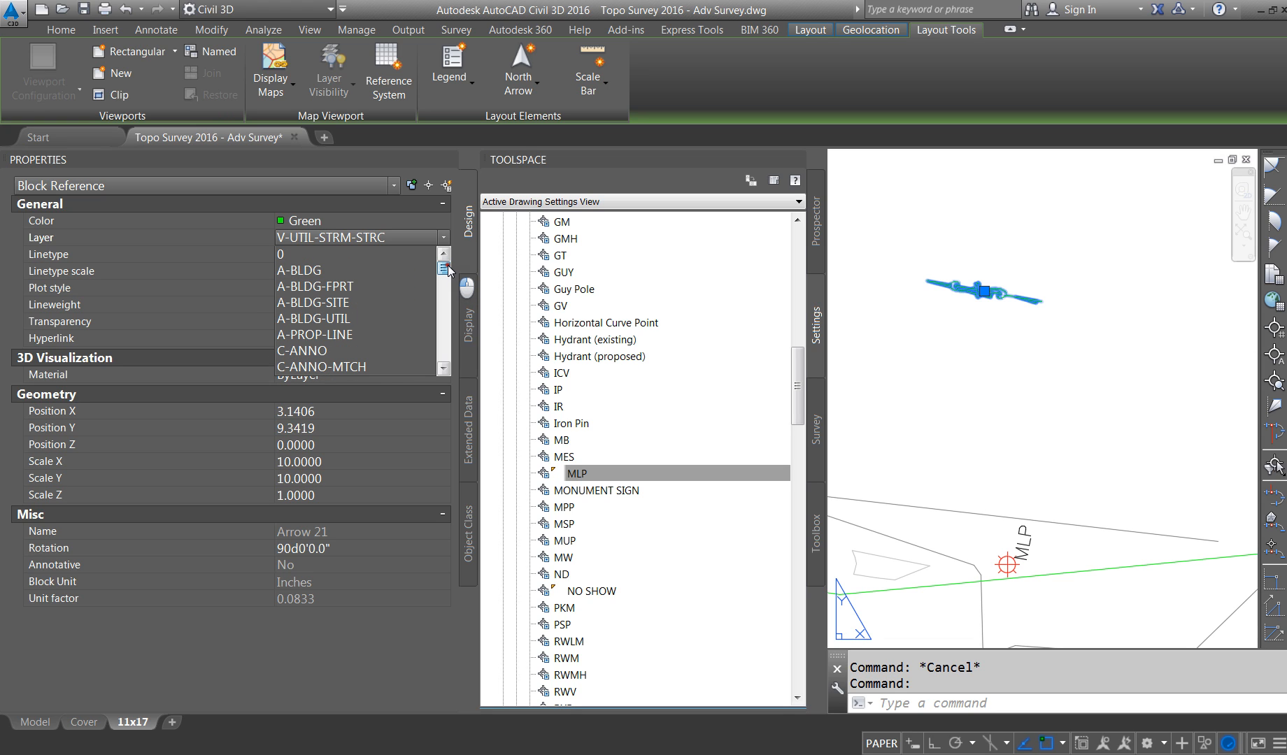
{"action": "key", "text": "Escape"}
Step: Use Match Properties to give the north arrow the layer and color of the title block
{"action": "left_click", "coordinate": [60, 29]}
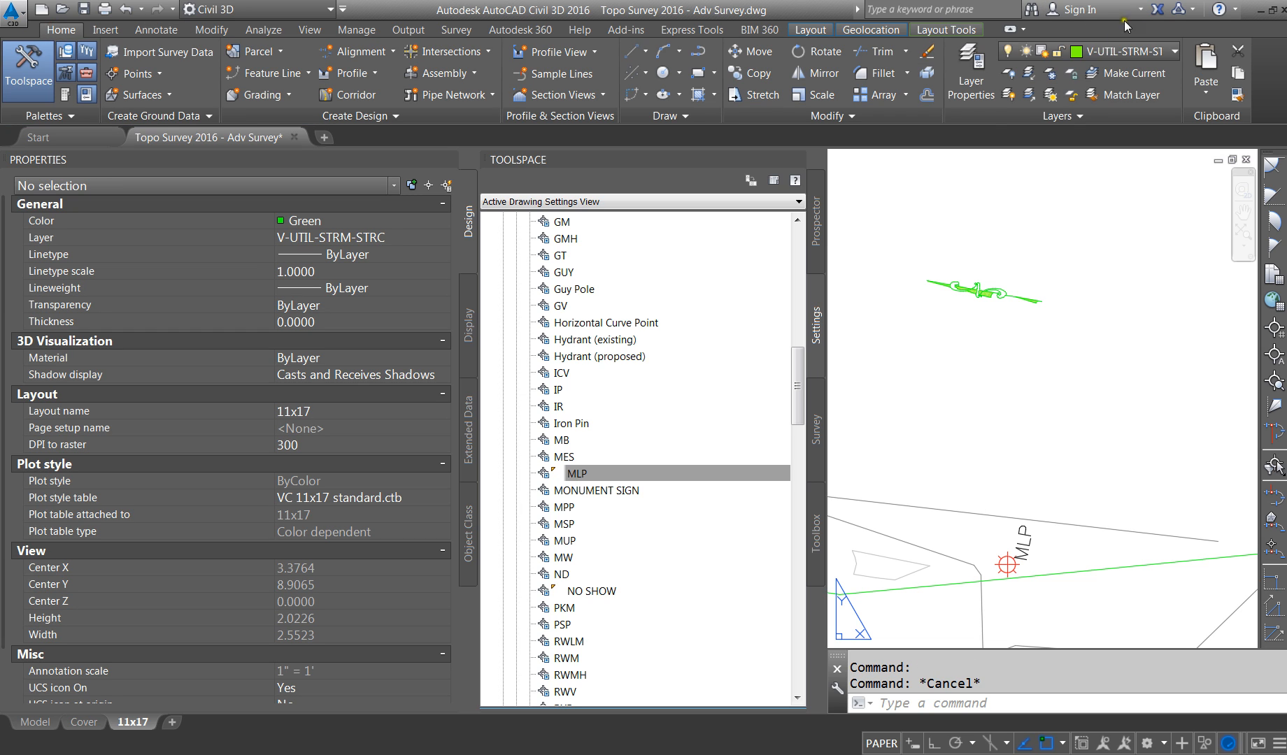
{"action": "key", "text": "Escape"}
{"action": "scroll", "coordinate": [1046, 371], "scroll_direction": "down", "scroll_amount": 5}
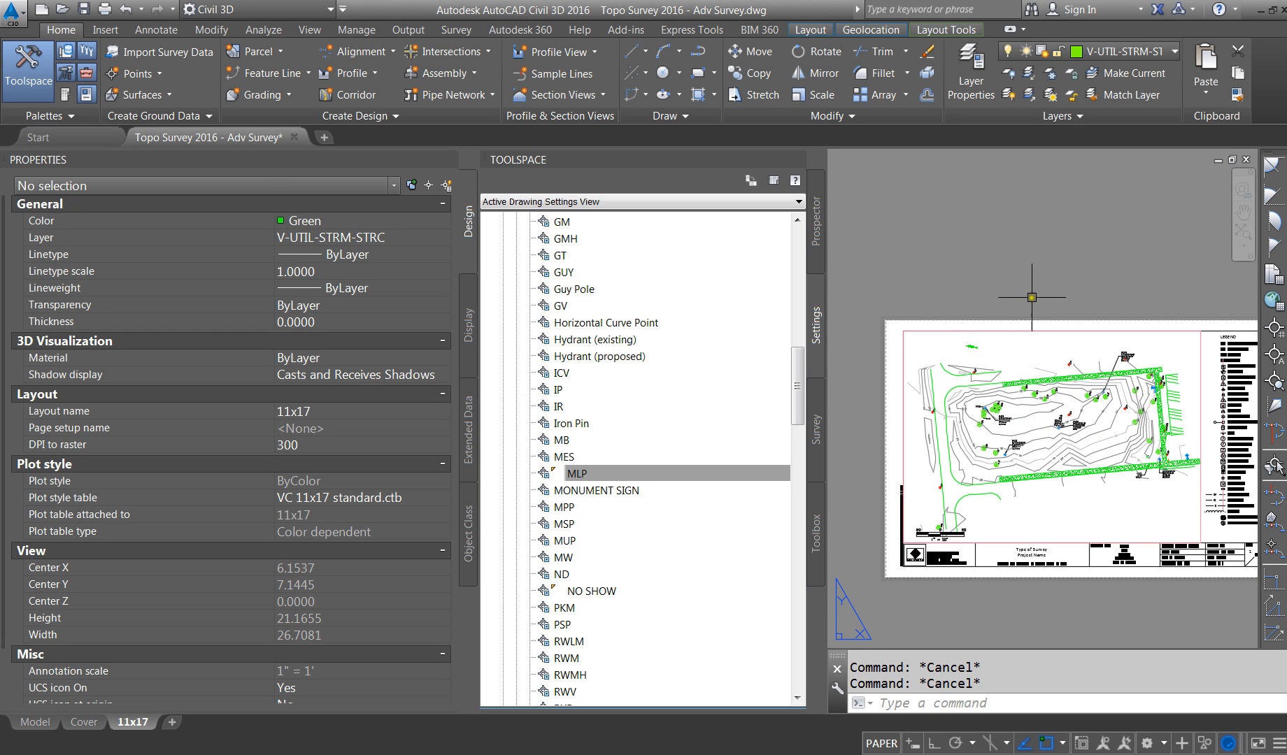
{"action": "type", "text": "ma"}
{"action": "key", "text": "Return"}
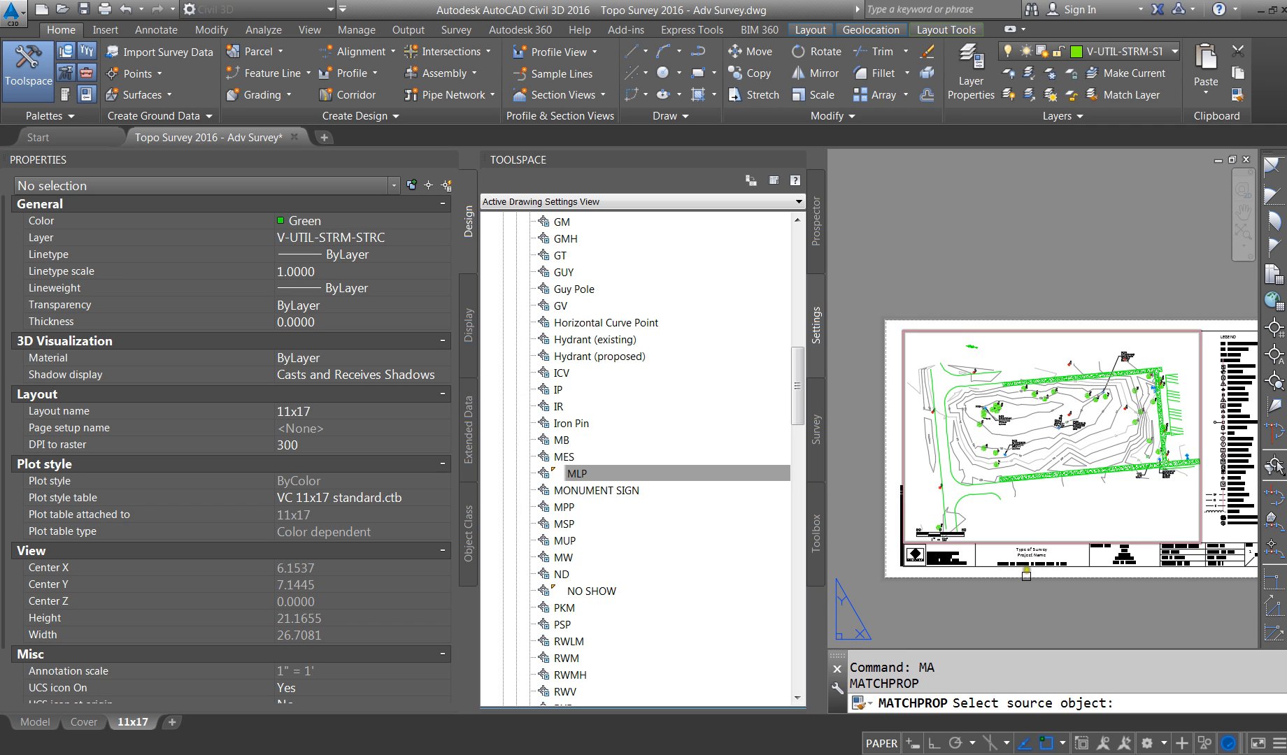
{"action": "left_click", "coordinate": [1023, 459]}
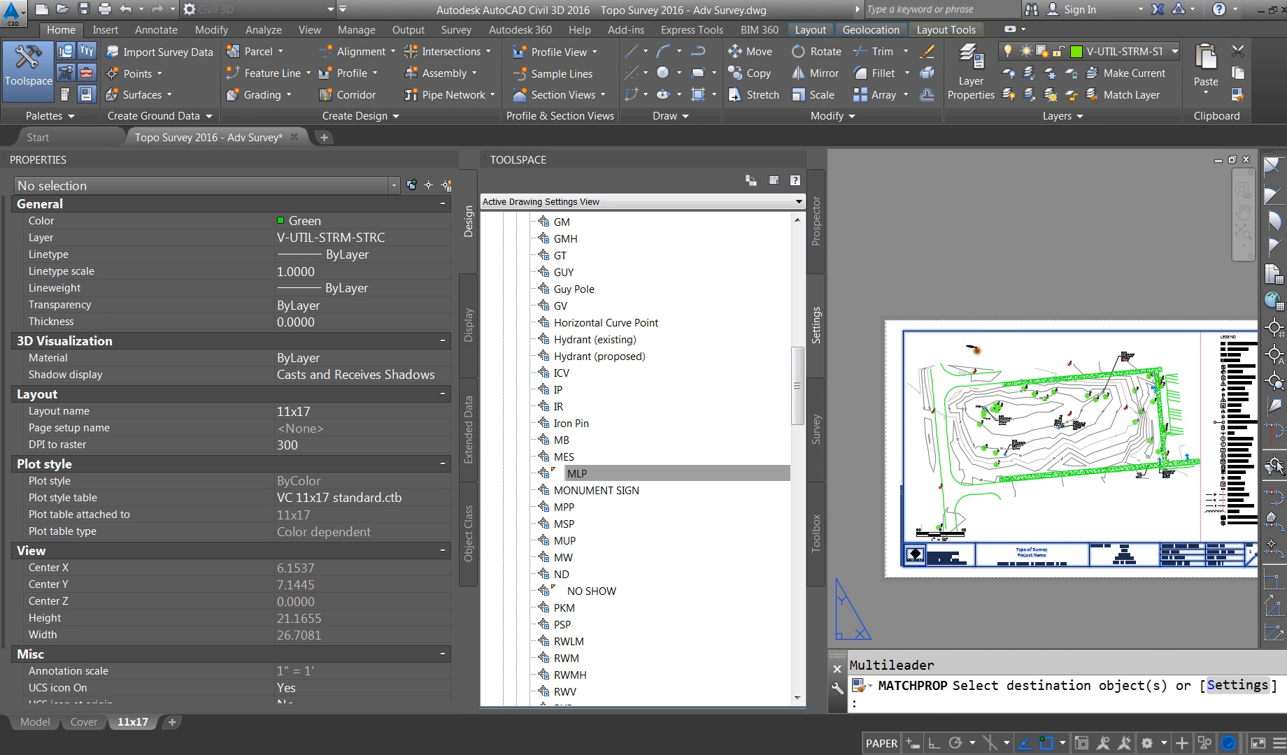
{"action": "left_click", "coordinate": [977, 351]}
{"action": "key", "text": "Escape"}
Step: Set the X and Y scale of the north arrow to 50
{"action": "left_click", "coordinate": [972, 347]}
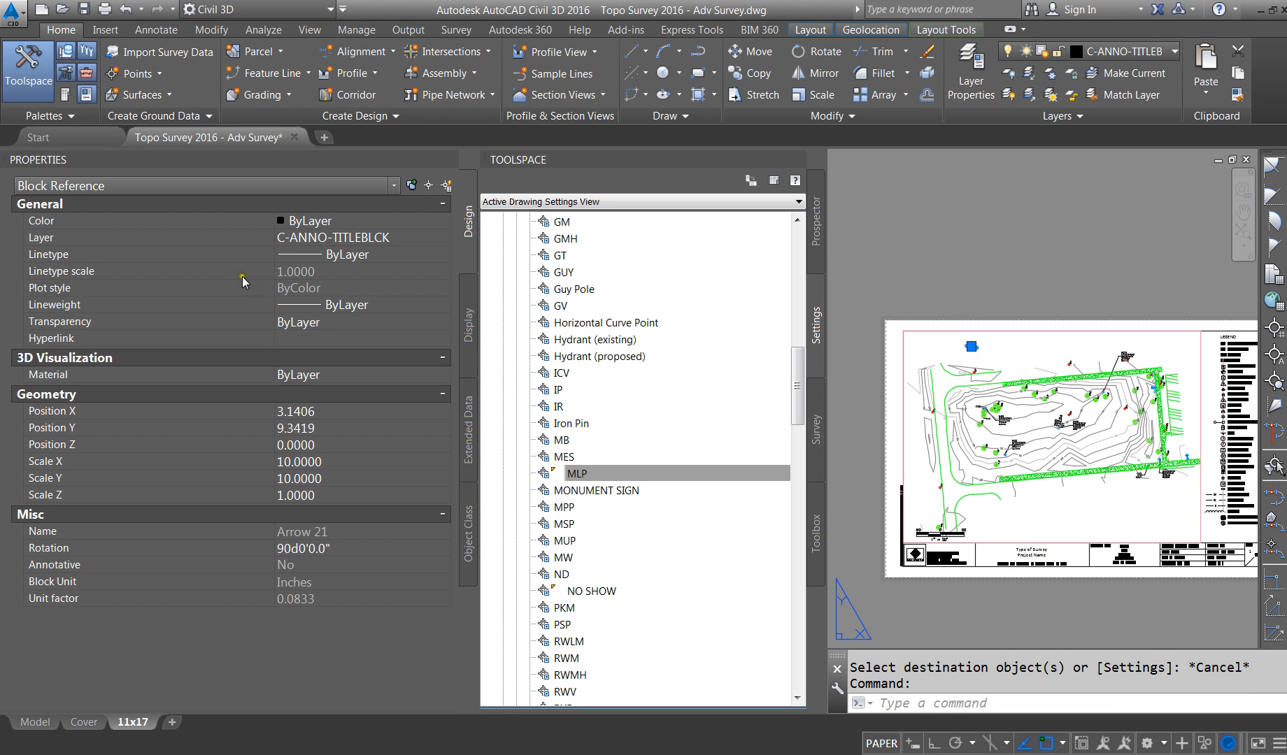
{"action": "scroll", "coordinate": [979, 345], "scroll_direction": "up", "scroll_amount": 5}
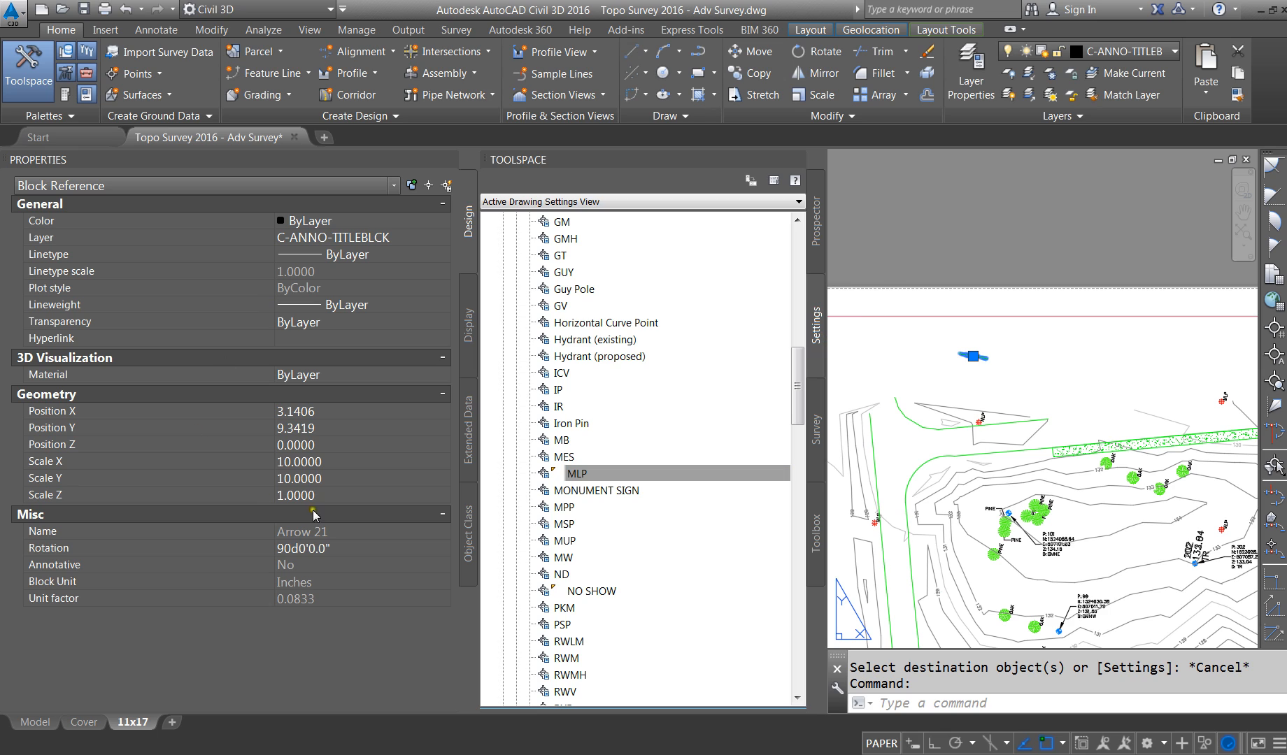
{"action": "left_click", "coordinate": [320, 464]}
{"action": "type", "text": "50"}
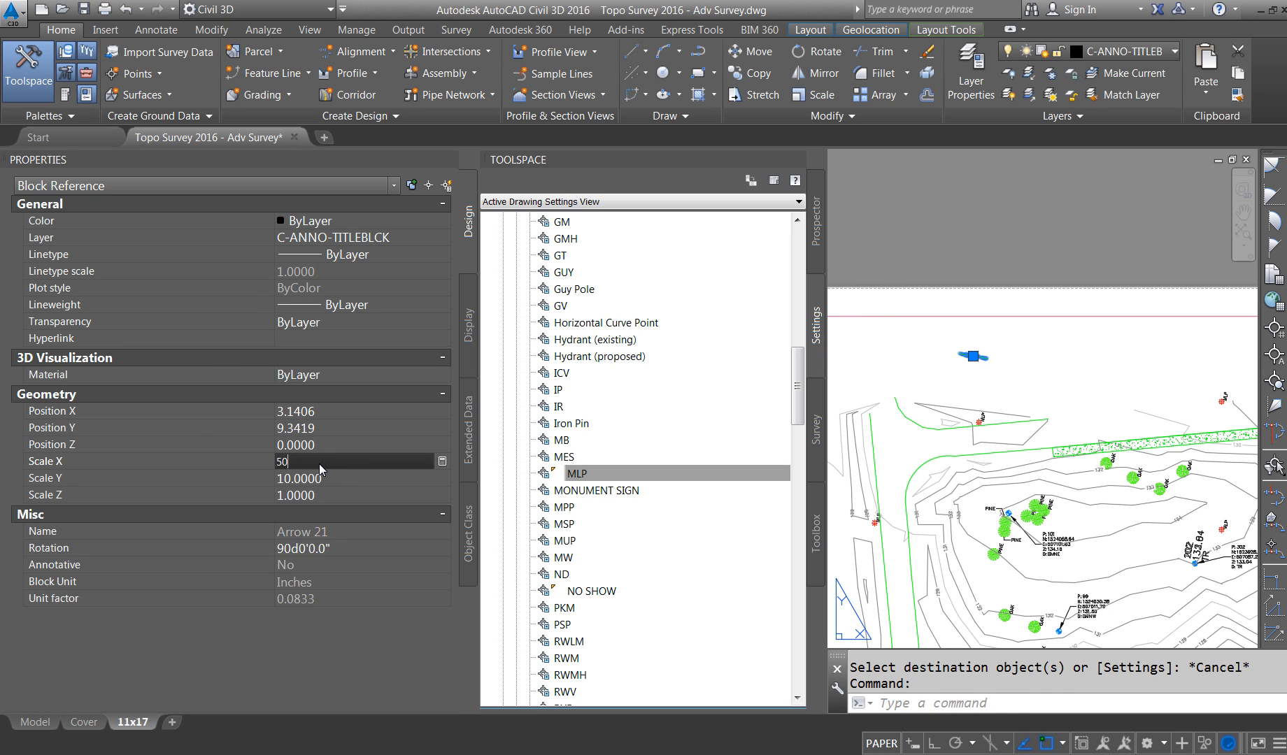
{"action": "key", "text": "Tab"}
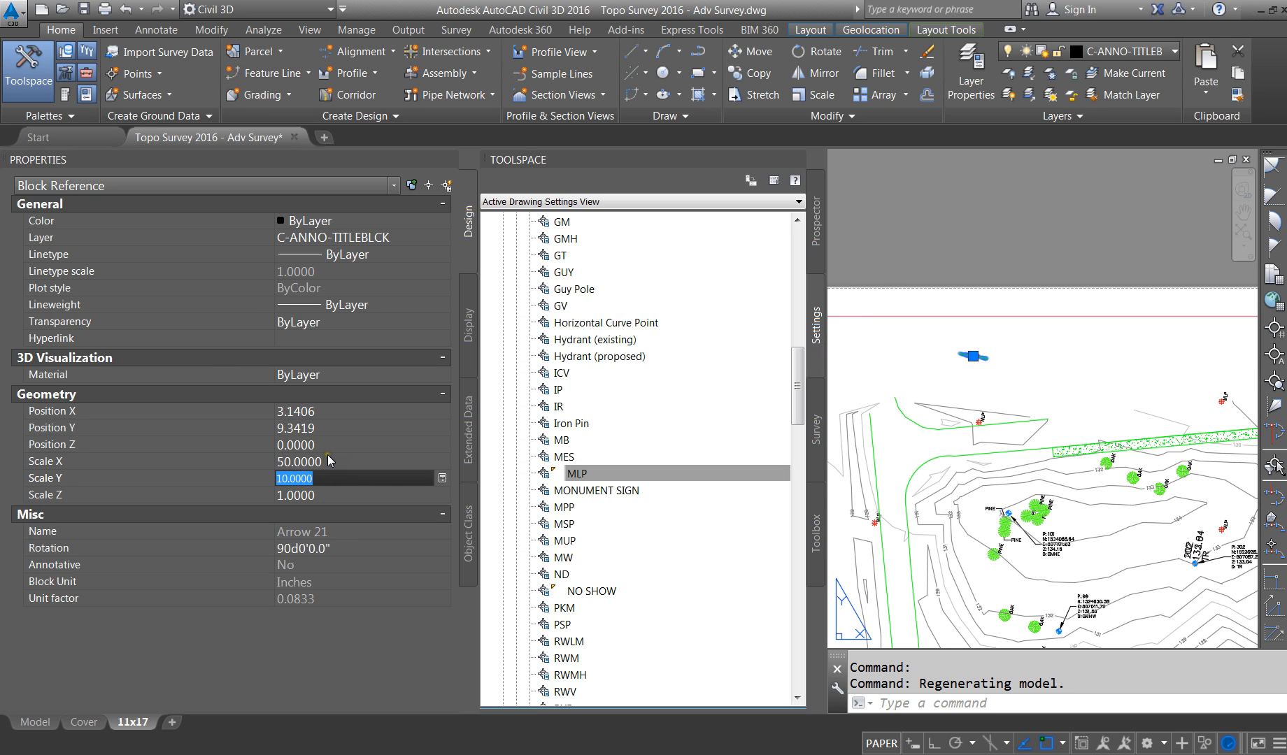
{"action": "type", "text": "50"}
{"action": "key", "text": "Tab"}
{"action": "key", "text": "Escape"}
{"action": "key", "text": "Escape"}
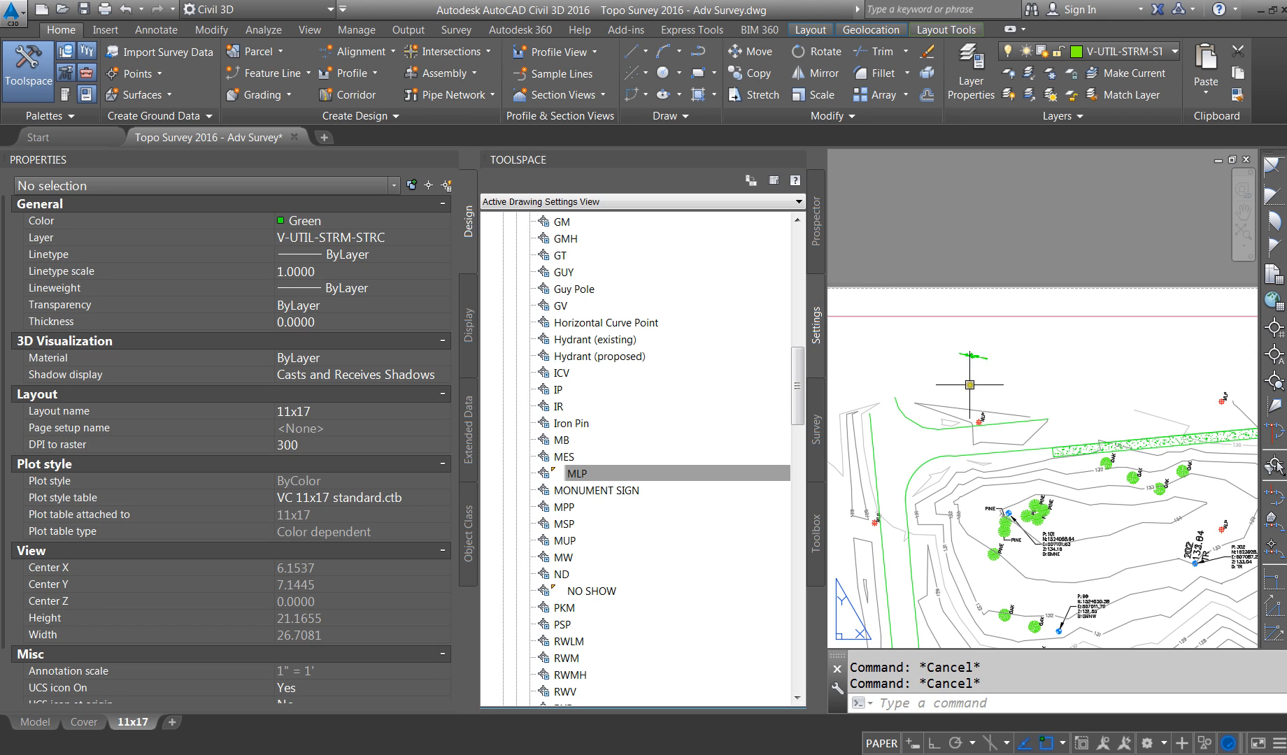
Step: Regenerate the layout to refresh the display of the rescaled north arrow
{"action": "left_click", "coordinate": [970, 356]}
{"action": "scroll", "coordinate": [969, 356], "scroll_direction": "up", "scroll_amount": 5}
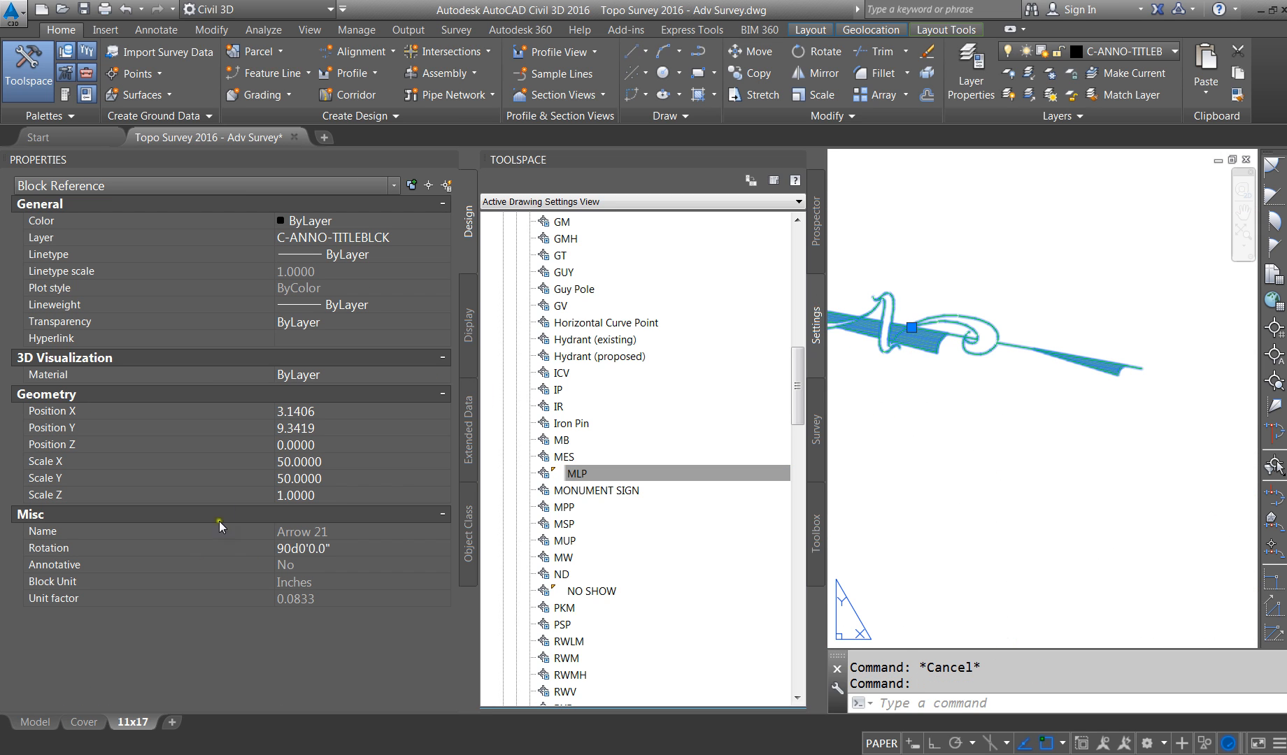
{"action": "left_click", "coordinate": [308, 468]}
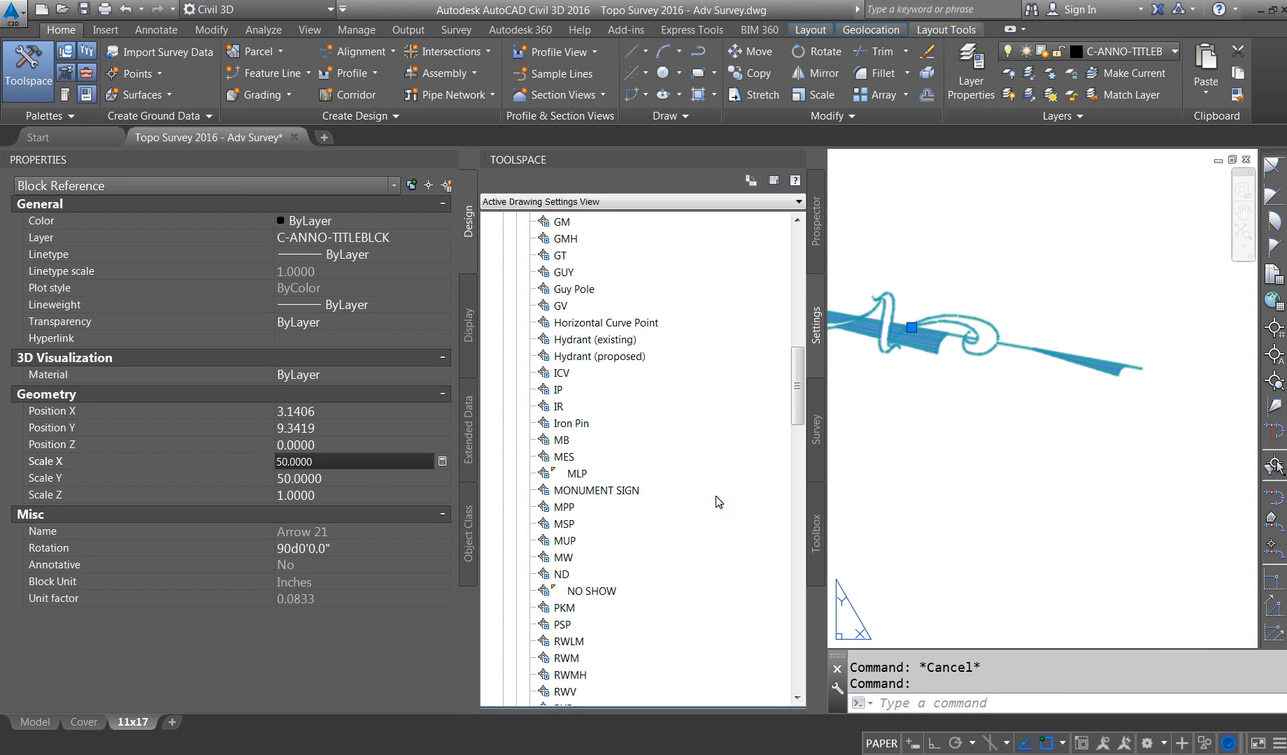
{"action": "left_click", "coordinate": [912, 710]}
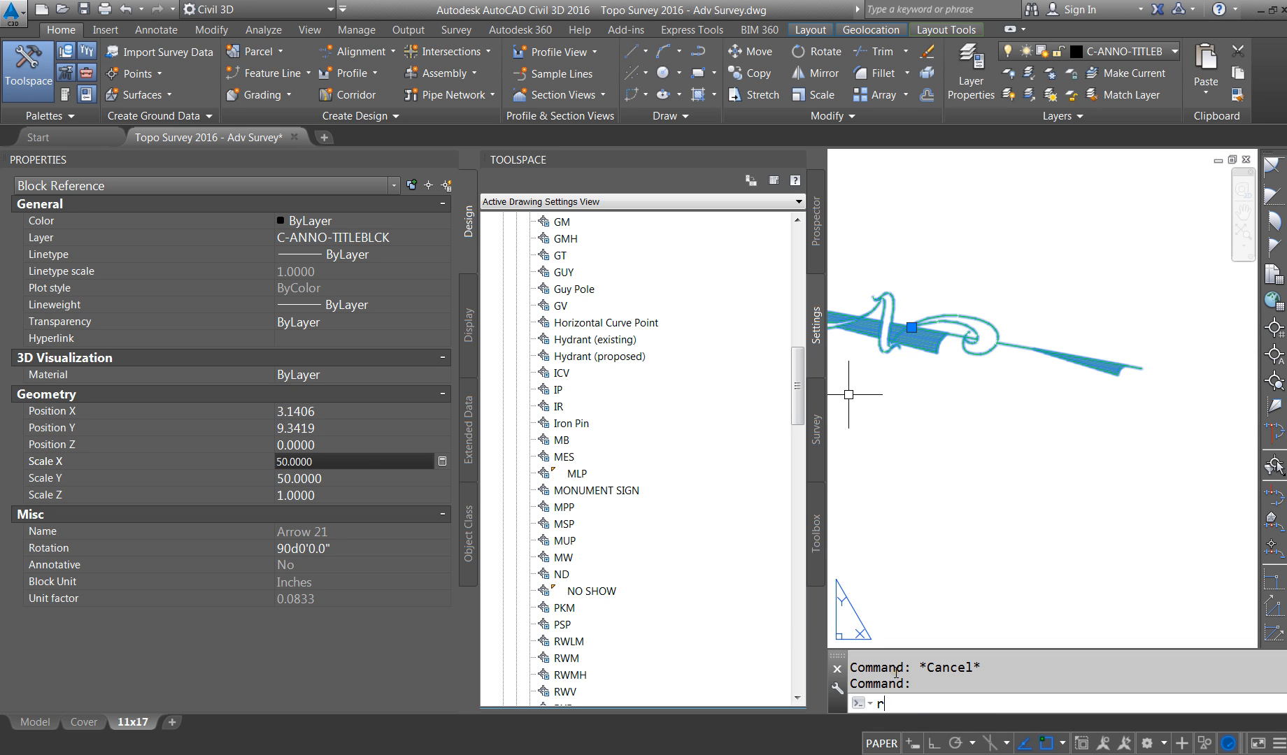
{"action": "key", "text": "Return"}
{"action": "scroll", "coordinate": [1063, 383], "scroll_direction": "down", "scroll_amount": 5}
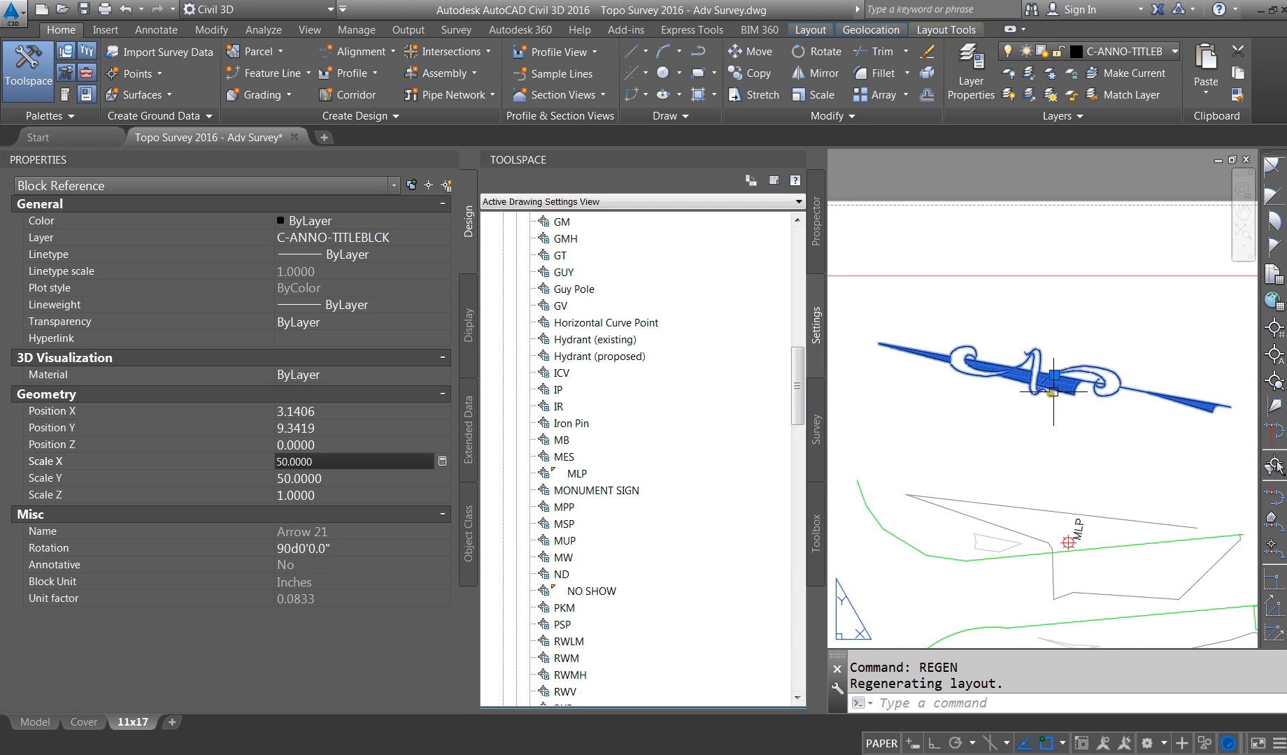
{"action": "key", "text": "Escape"}
Step: Move the scale bar from the southwest corner to the lower right corner of the survey viewport, above the title block
{"action": "scroll", "coordinate": [1063, 382], "scroll_direction": "down", "scroll_amount": 3}
{"action": "scroll", "coordinate": [969, 326], "scroll_direction": "up", "scroll_amount": 2}
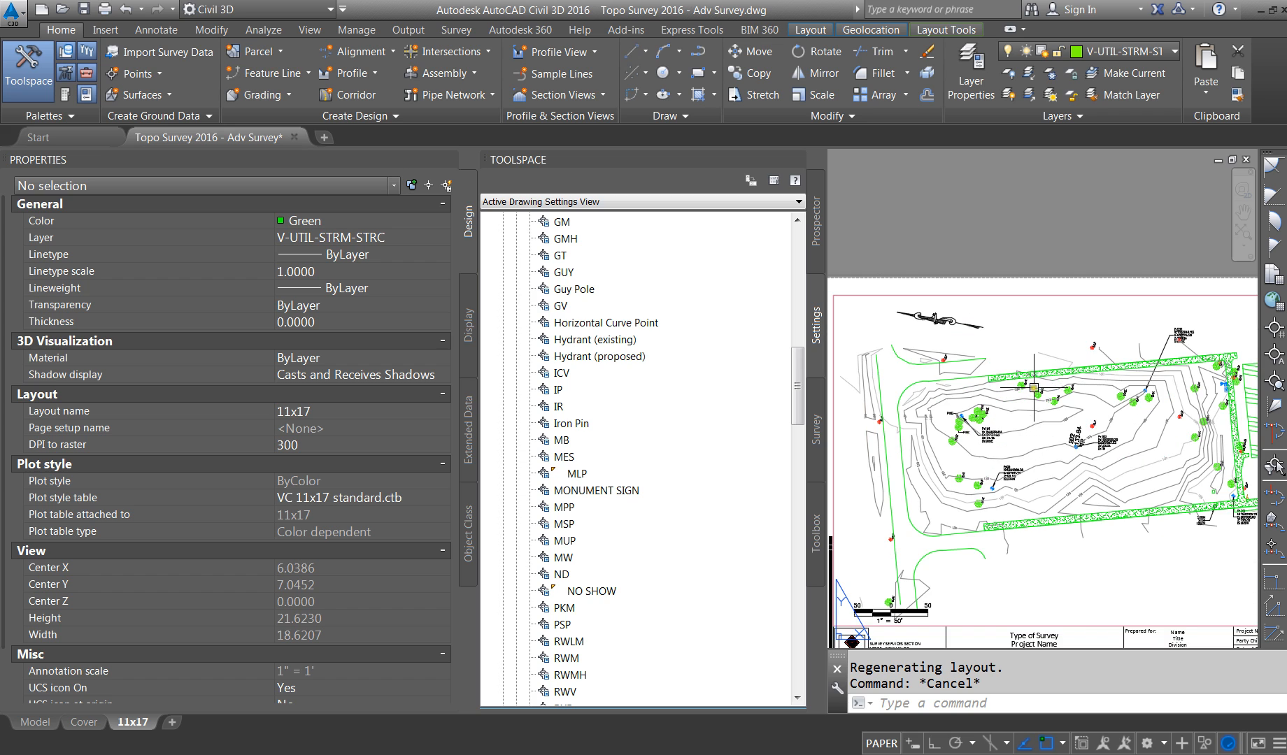
{"action": "left_click", "coordinate": [931, 619]}
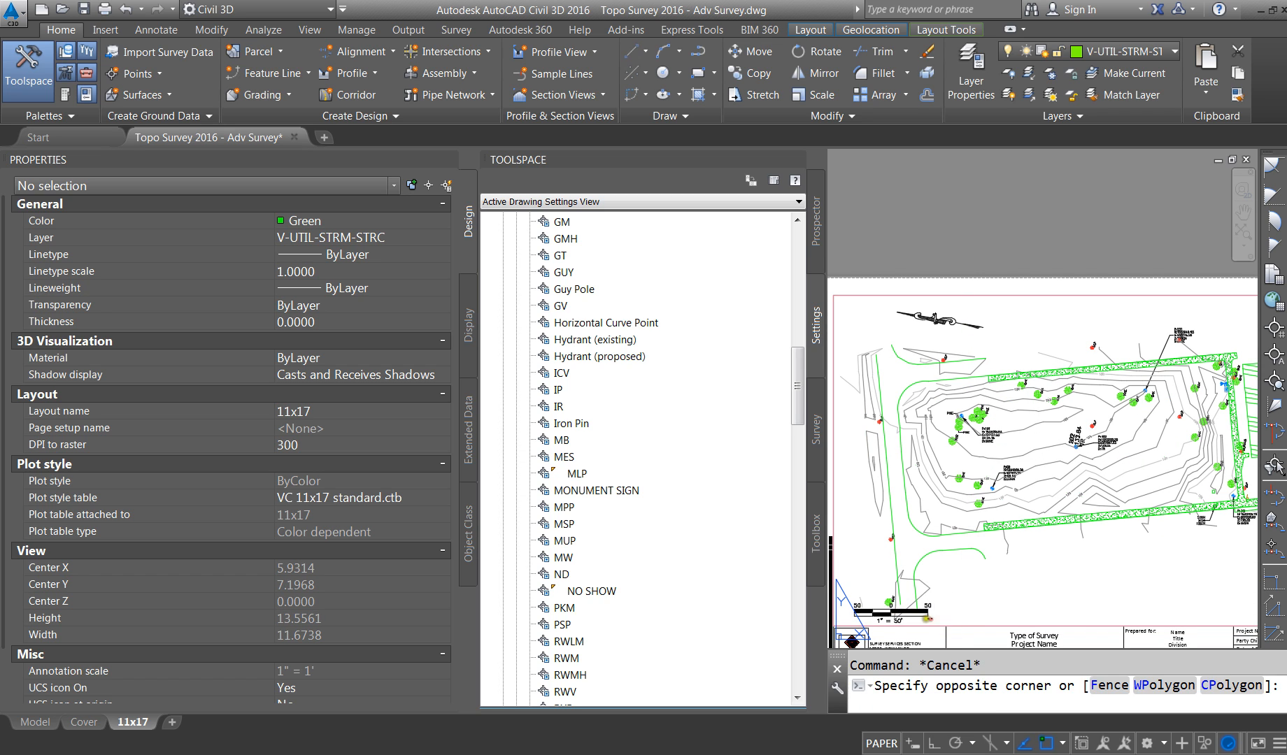
{"action": "key", "text": "Escape"}
{"action": "left_click", "coordinate": [929, 613]}
{"action": "type", "text": "m"}
{"action": "key", "text": "Return"}
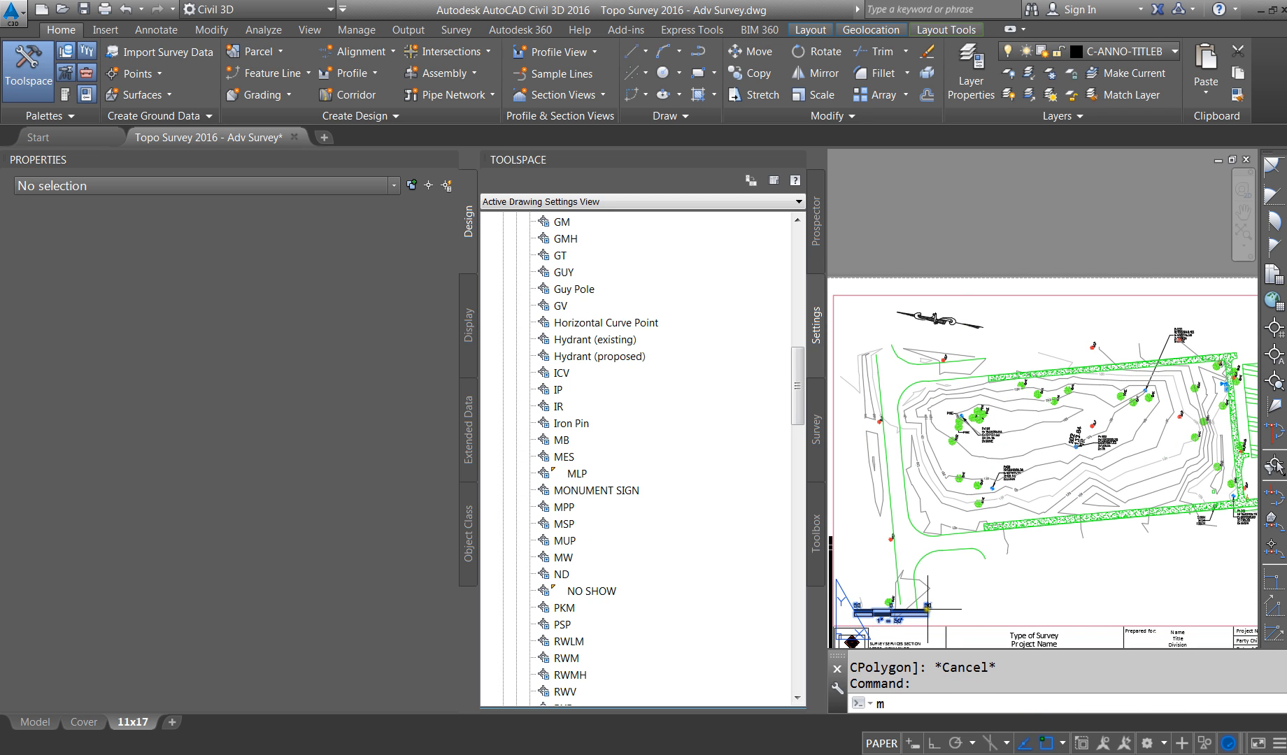
{"action": "left_click", "coordinate": [939, 613]}
{"action": "scroll", "coordinate": [1189, 587], "scroll_direction": "down", "scroll_amount": 2}
{"action": "scroll", "coordinate": [1189, 587], "scroll_direction": "up", "scroll_amount": 4}
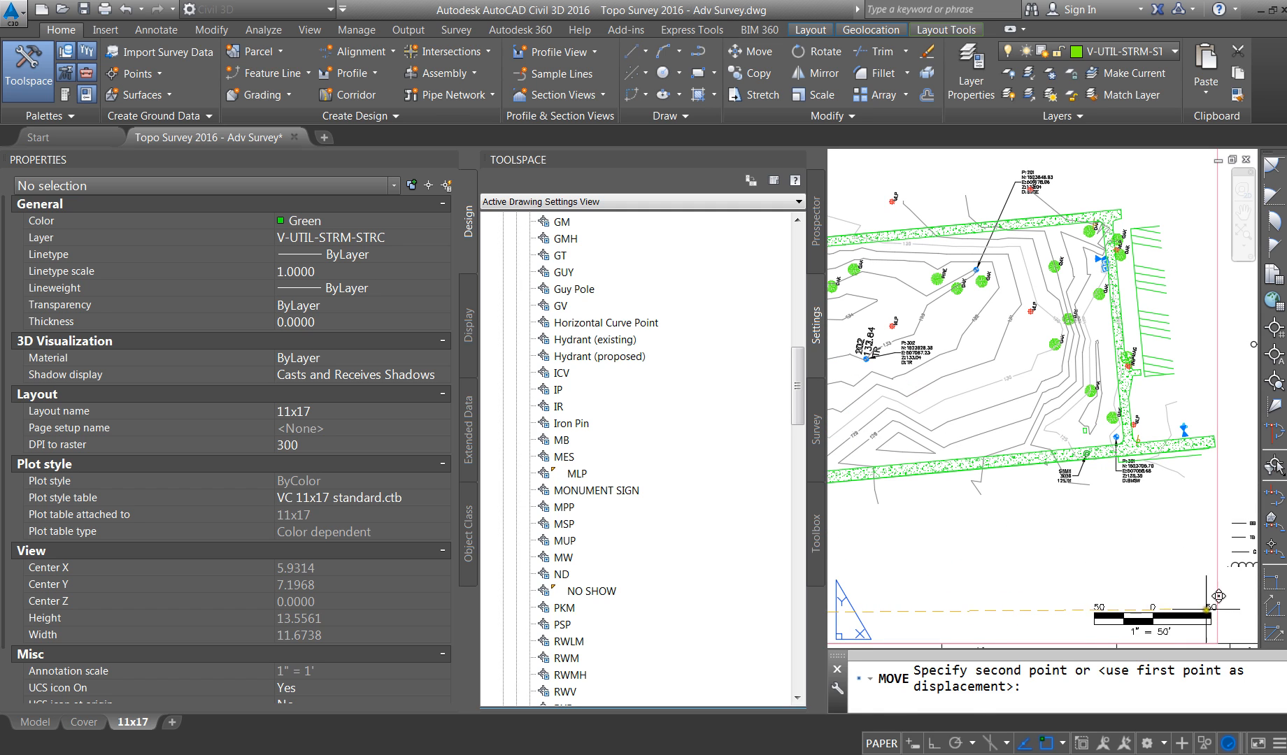
{"action": "left_click", "coordinate": [1190, 591]}
Step: Move the north arrow from above the site plan to the blank area just above the scale bar
{"action": "scroll", "coordinate": [1190, 591], "scroll_direction": "down", "scroll_amount": 4}
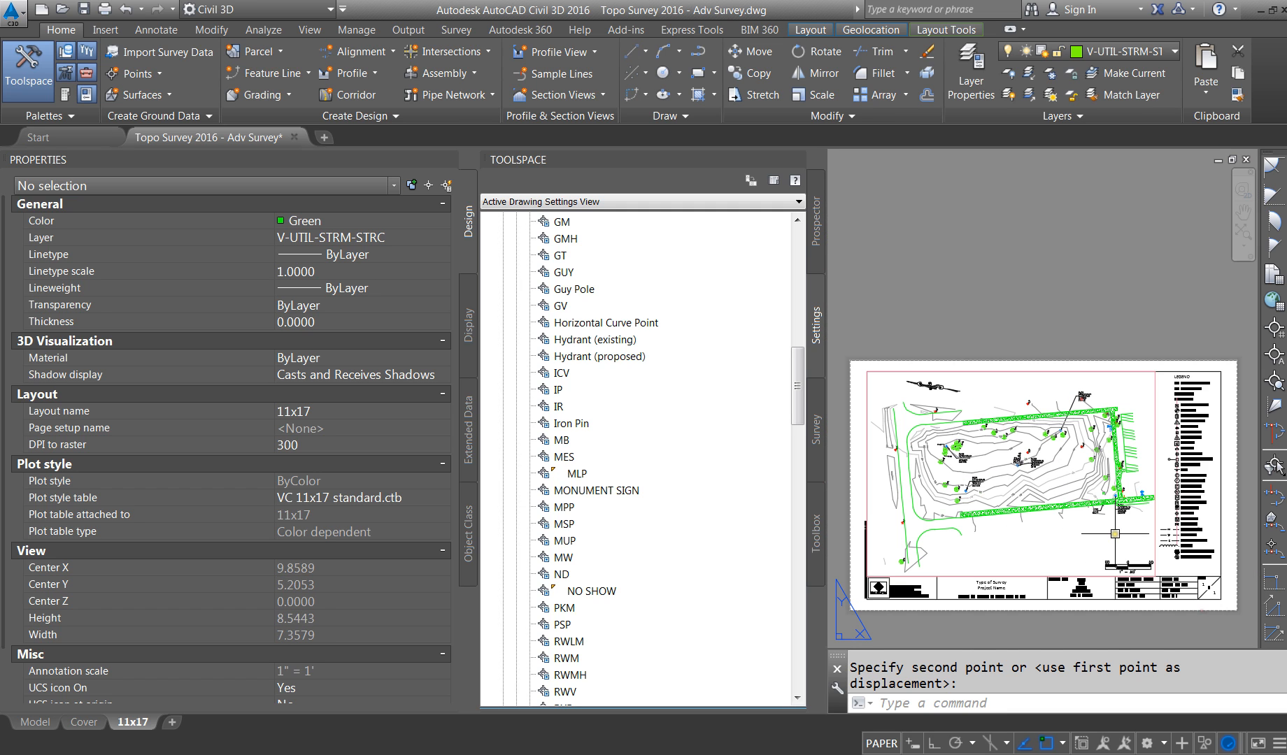
{"action": "left_click", "coordinate": [957, 385]}
{"action": "key", "text": "Escape"}
{"action": "left_click", "coordinate": [944, 388]}
{"action": "key", "text": "Escape"}
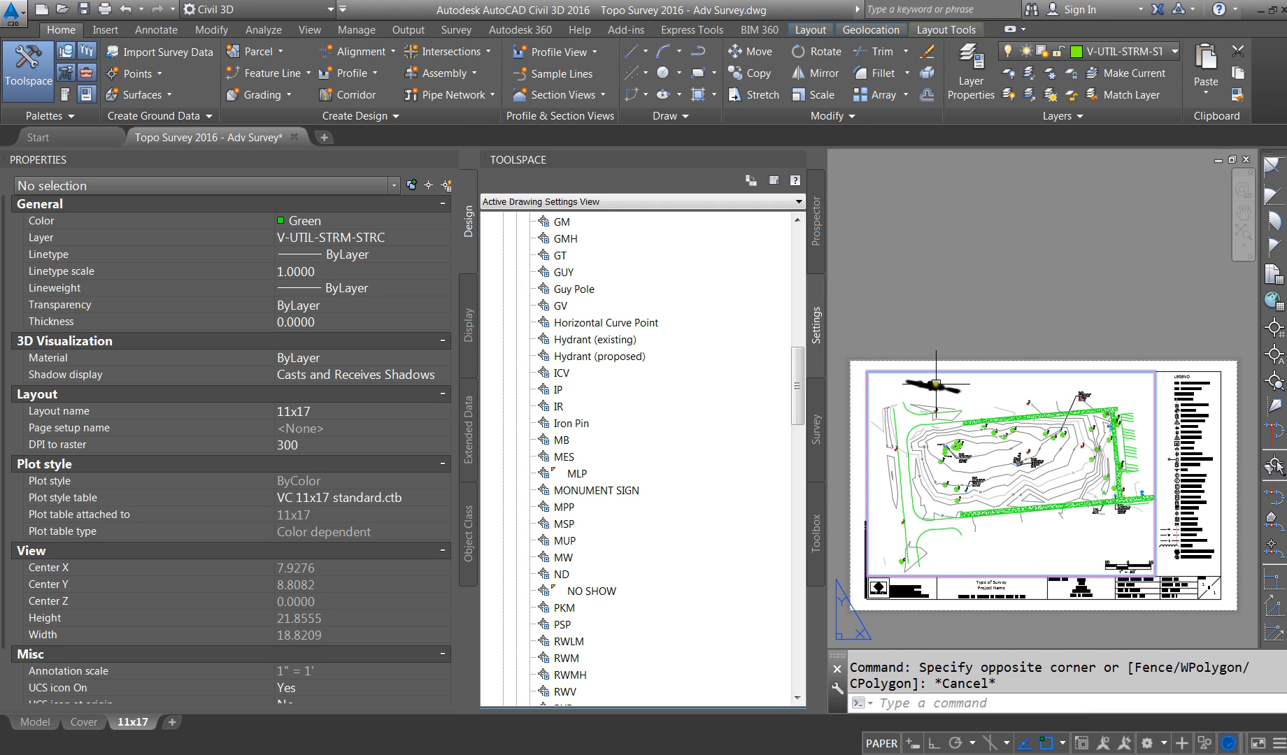
{"action": "left_click", "coordinate": [938, 384]}
{"action": "type", "text": "m"}
{"action": "key", "text": "Return"}
{"action": "left_click", "coordinate": [933, 385]}
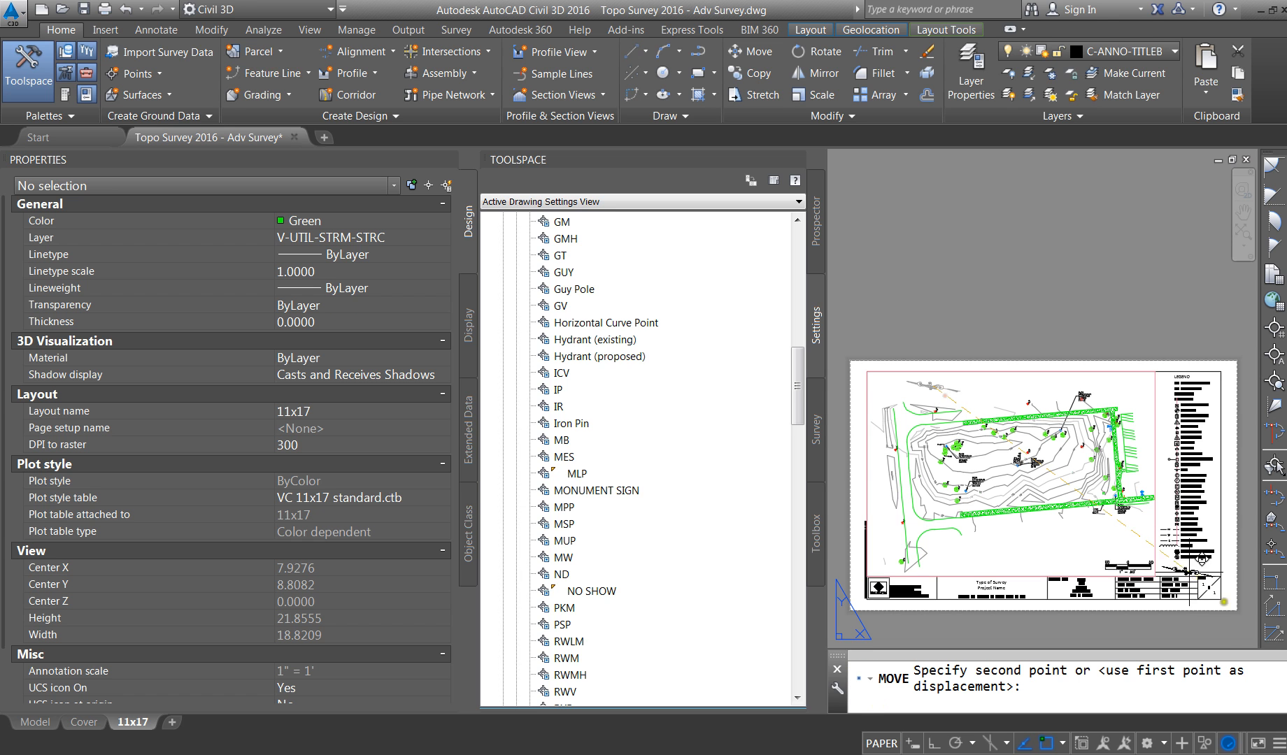
{"action": "scroll", "coordinate": [1123, 556], "scroll_direction": "up", "scroll_amount": 6}
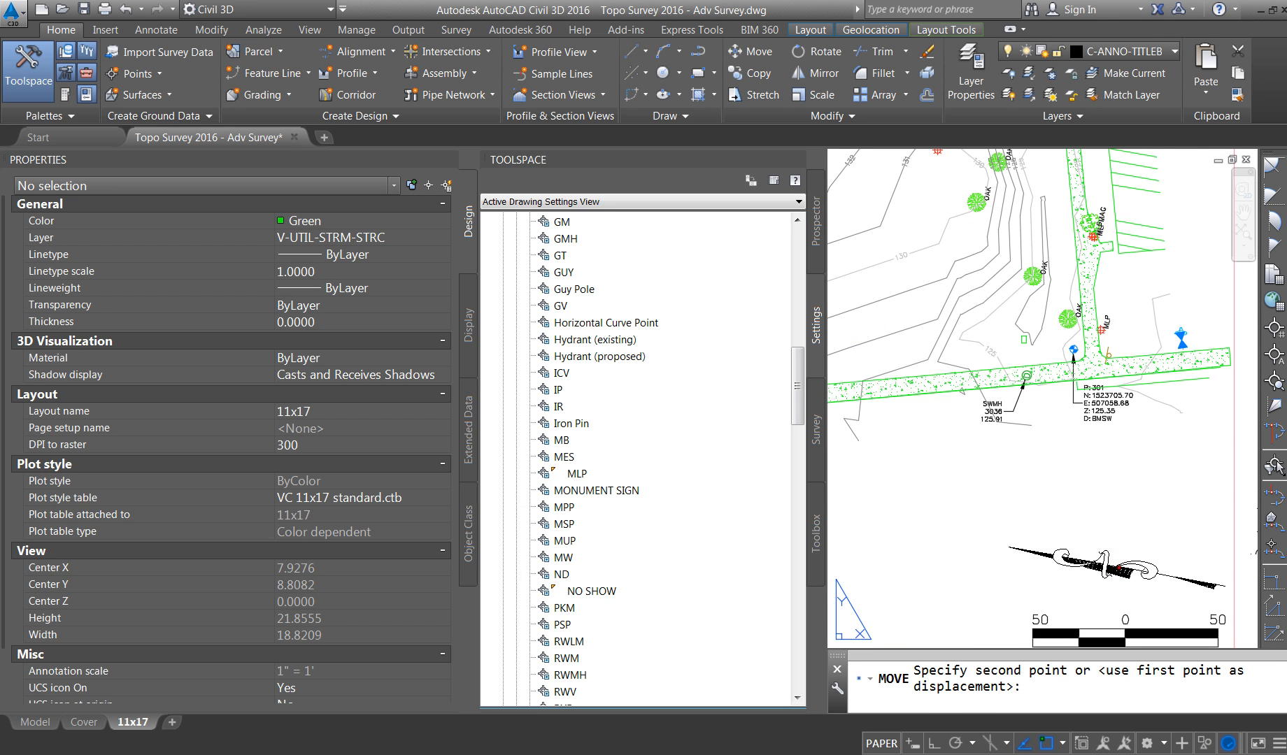
{"action": "scroll", "coordinate": [1044, 503], "scroll_direction": "down", "scroll_amount": 4}
Step: Set the X and Y scale of the north arrow block to 45
{"action": "key", "text": "Escape"}
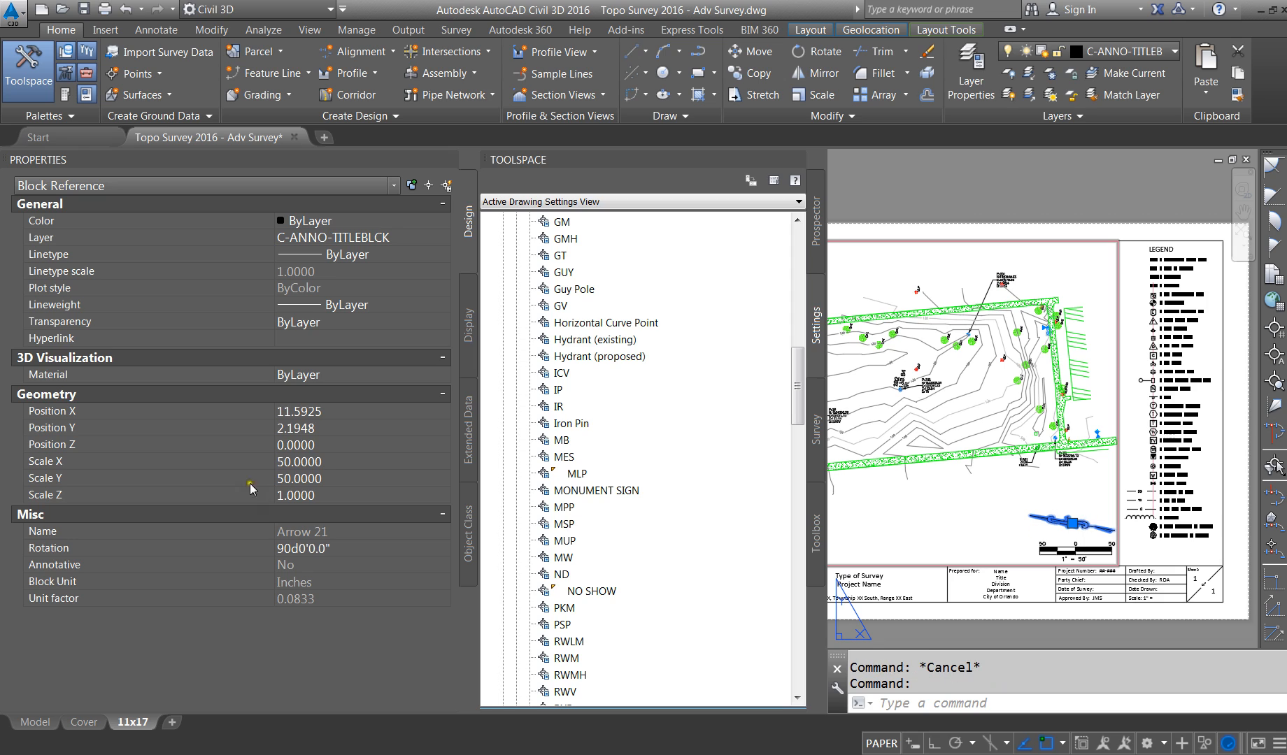
{"action": "left_click", "coordinate": [320, 462]}
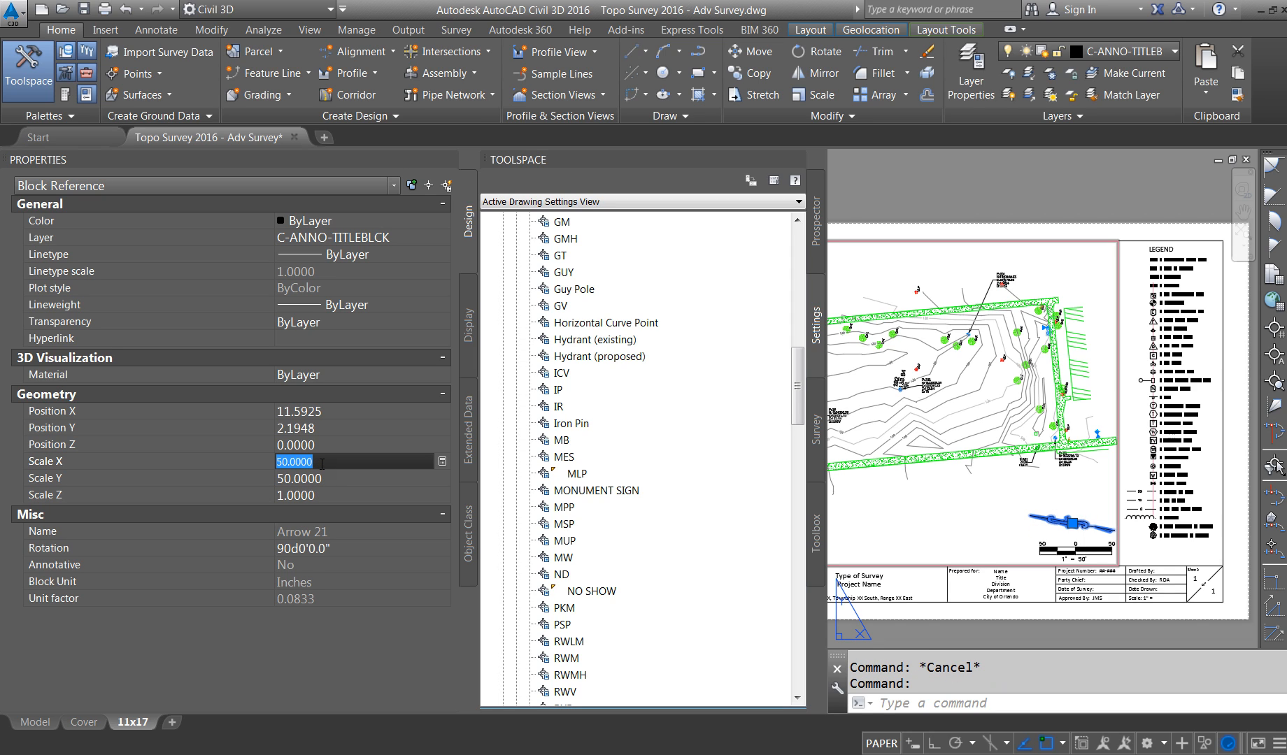
{"action": "type", "text": "45"}
{"action": "key", "text": "Tab"}
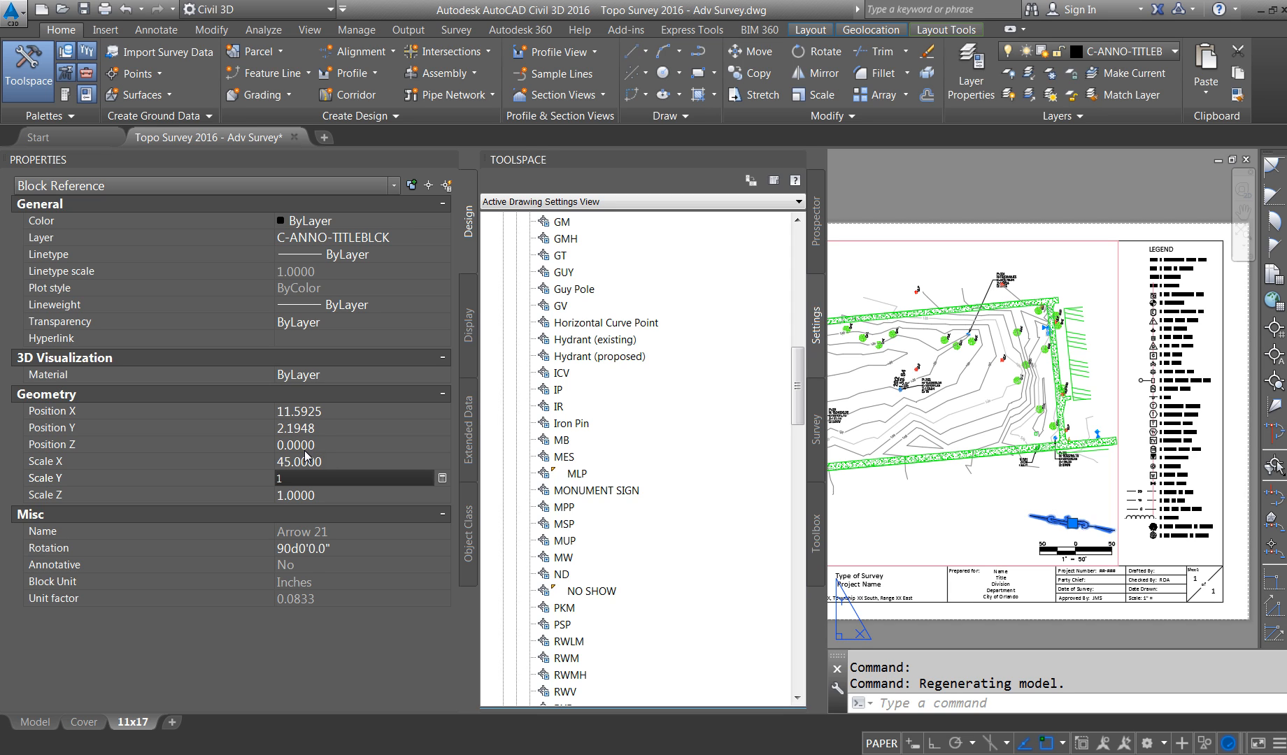
{"action": "type", "text": "45"}
{"action": "key", "text": "Return"}
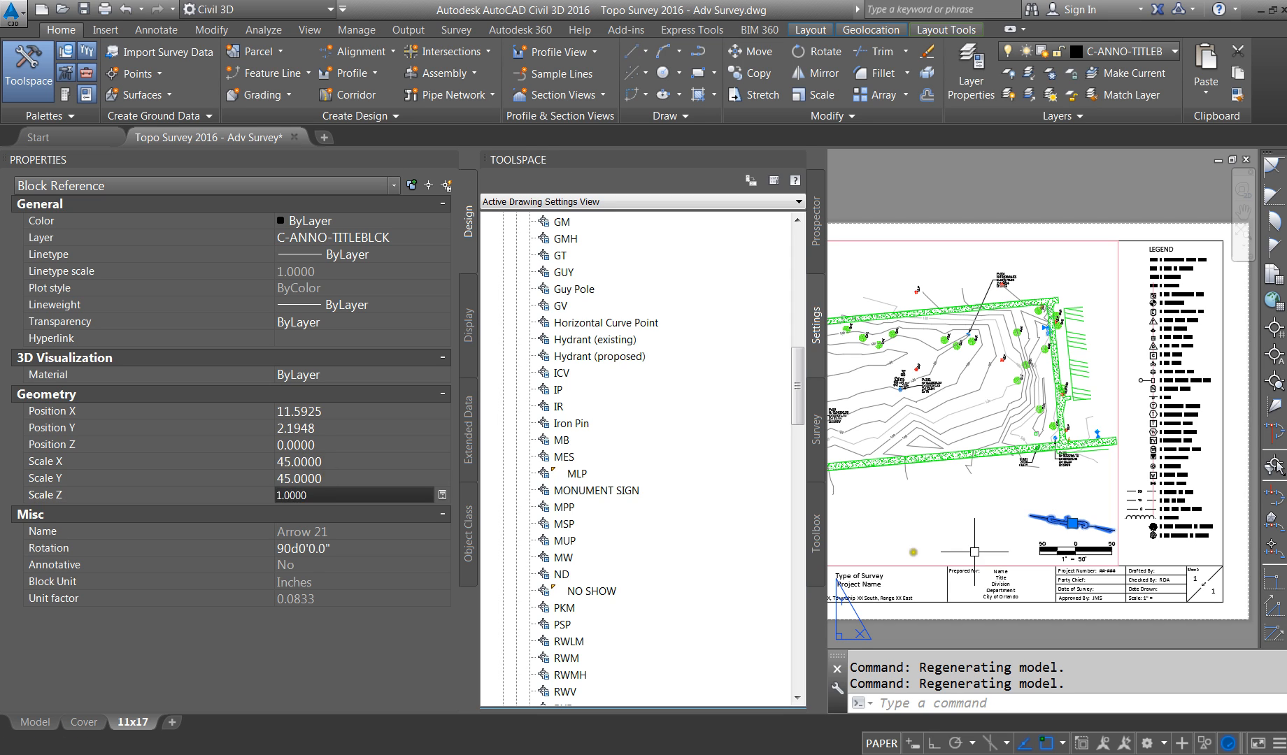
Step: Clear the selection and regenerate the layout to refresh the north arrow's display
{"action": "key", "text": "Escape"}
{"action": "key", "text": "Escape"}
{"action": "type", "text": "reg"}
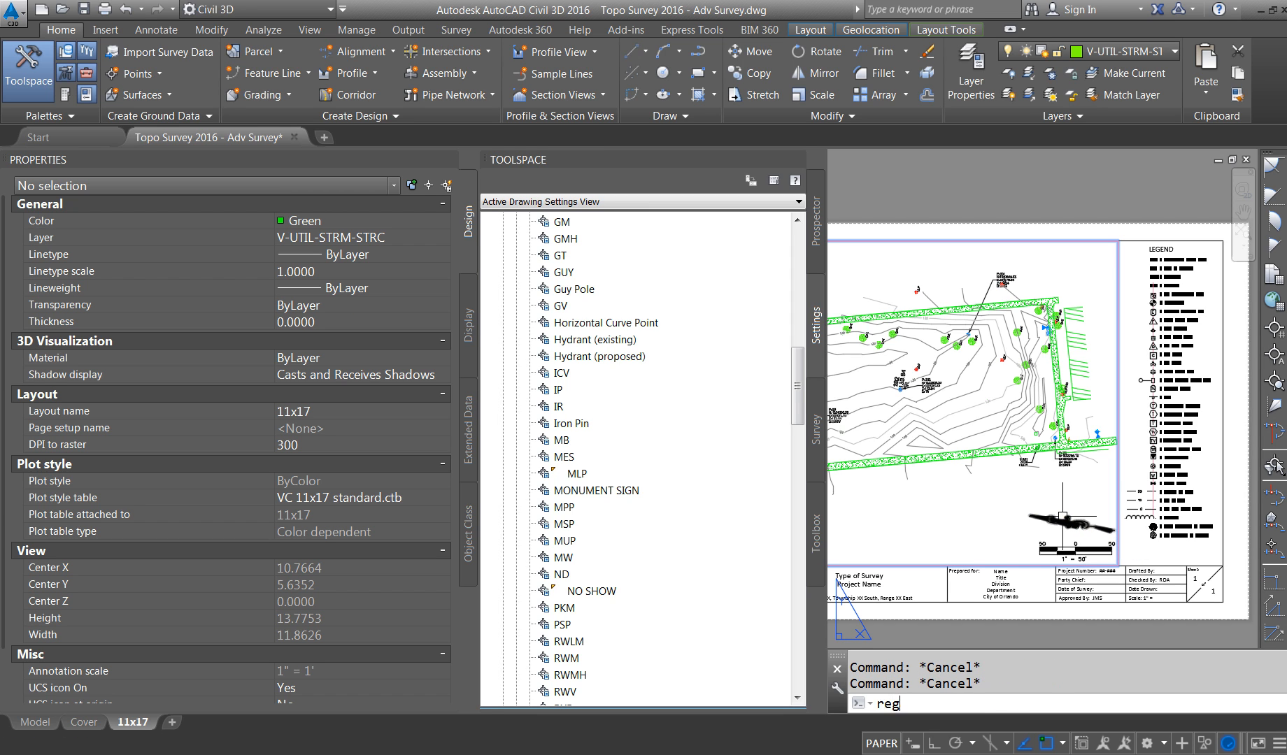
{"action": "type", "text": "en"}
{"action": "key", "text": "Return"}
Step: Move the north arrow slightly down and to the right so it sits closer above the scale bar
{"action": "scroll", "coordinate": [1089, 503], "scroll_direction": "up", "scroll_amount": 6}
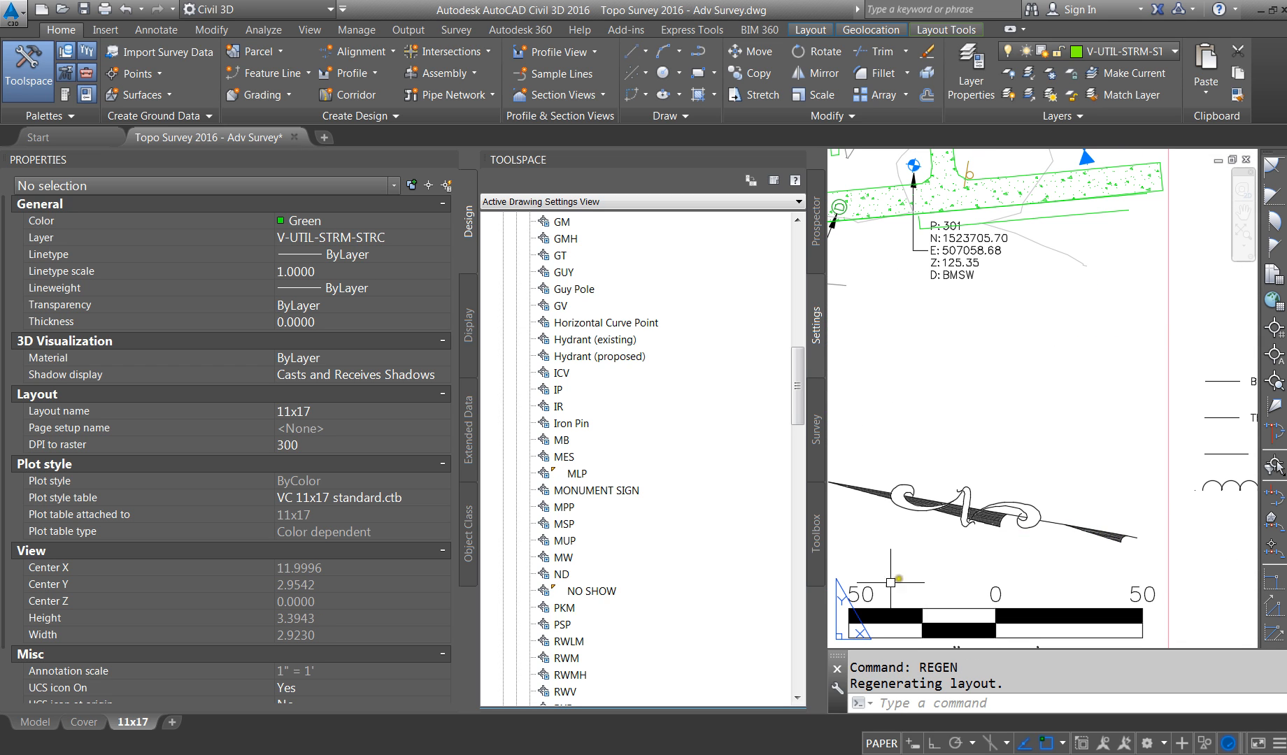
{"action": "left_click", "coordinate": [1086, 531]}
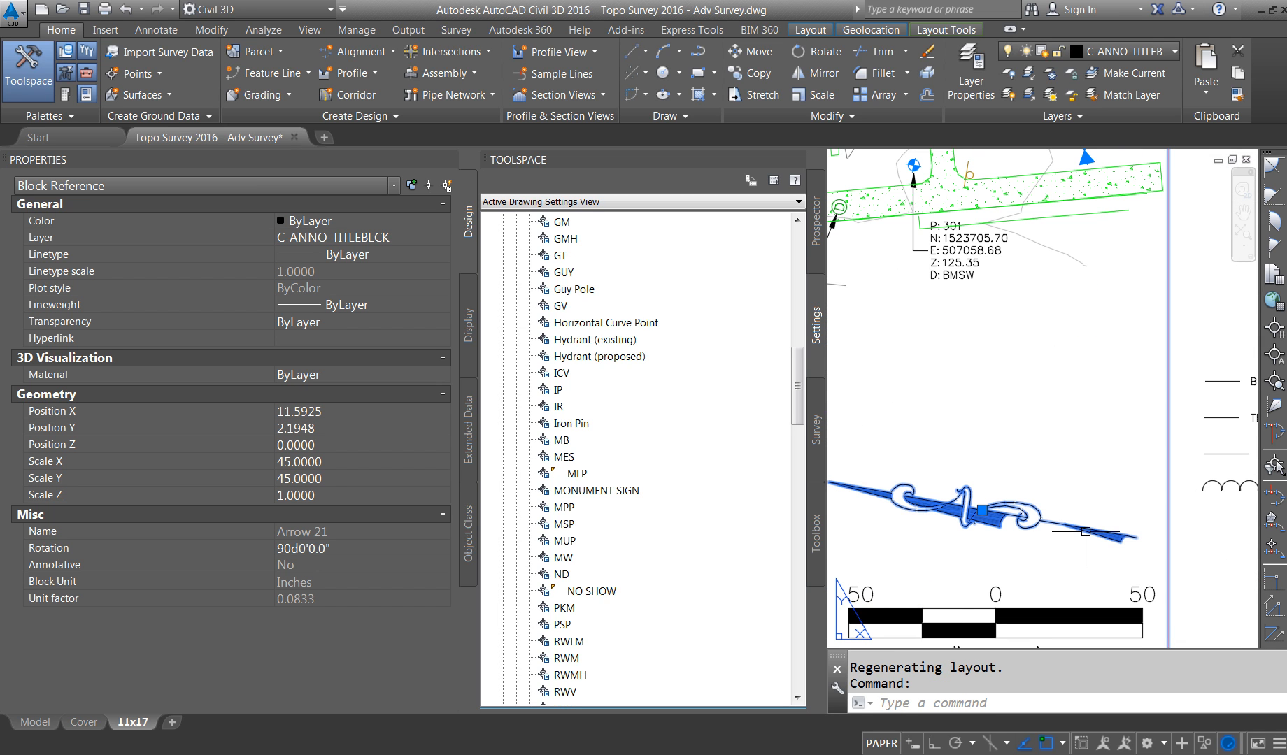
{"action": "key", "text": "Return"}
{"action": "left_click", "coordinate": [1062, 498]}
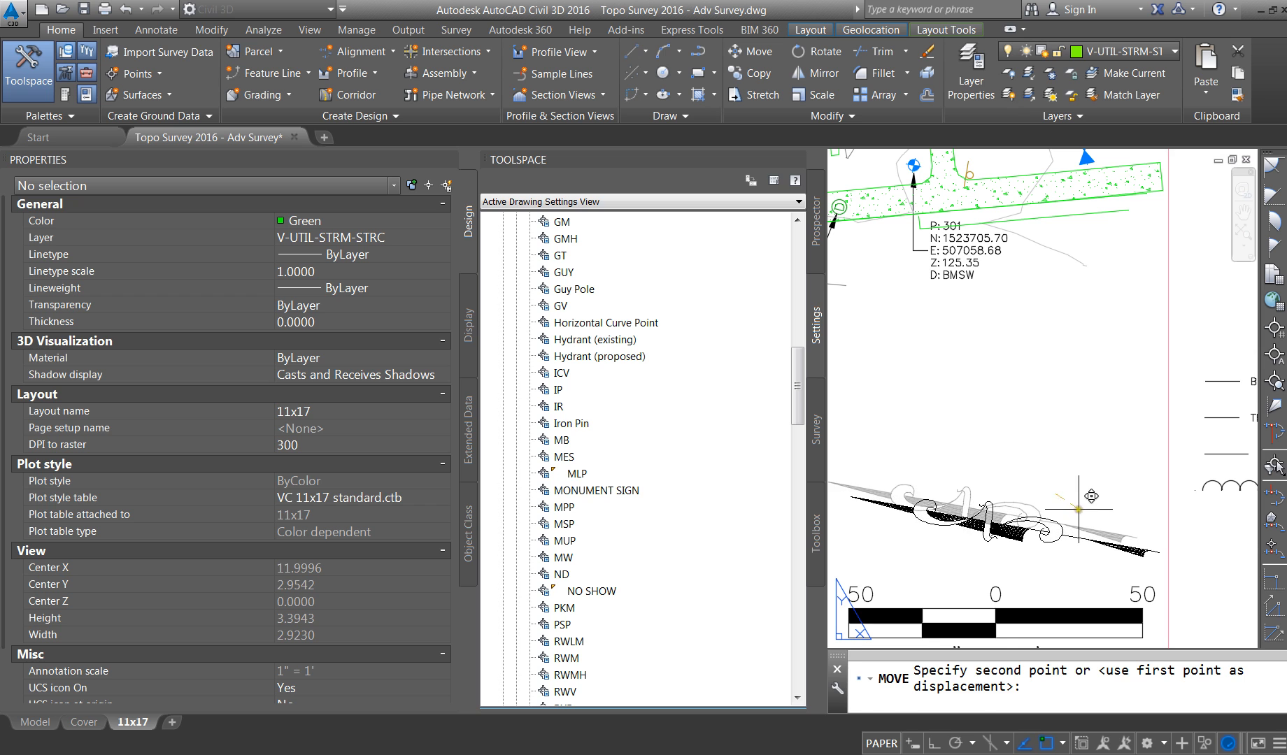
{"action": "left_click", "coordinate": [1087, 509]}
{"action": "scroll", "coordinate": [1092, 470], "scroll_direction": "down", "scroll_amount": 2}
{"action": "scroll", "coordinate": [1139, 419], "scroll_direction": "down", "scroll_amount": 5}
{"action": "scroll", "coordinate": [1139, 418], "scroll_direction": "up", "scroll_amount": 3}
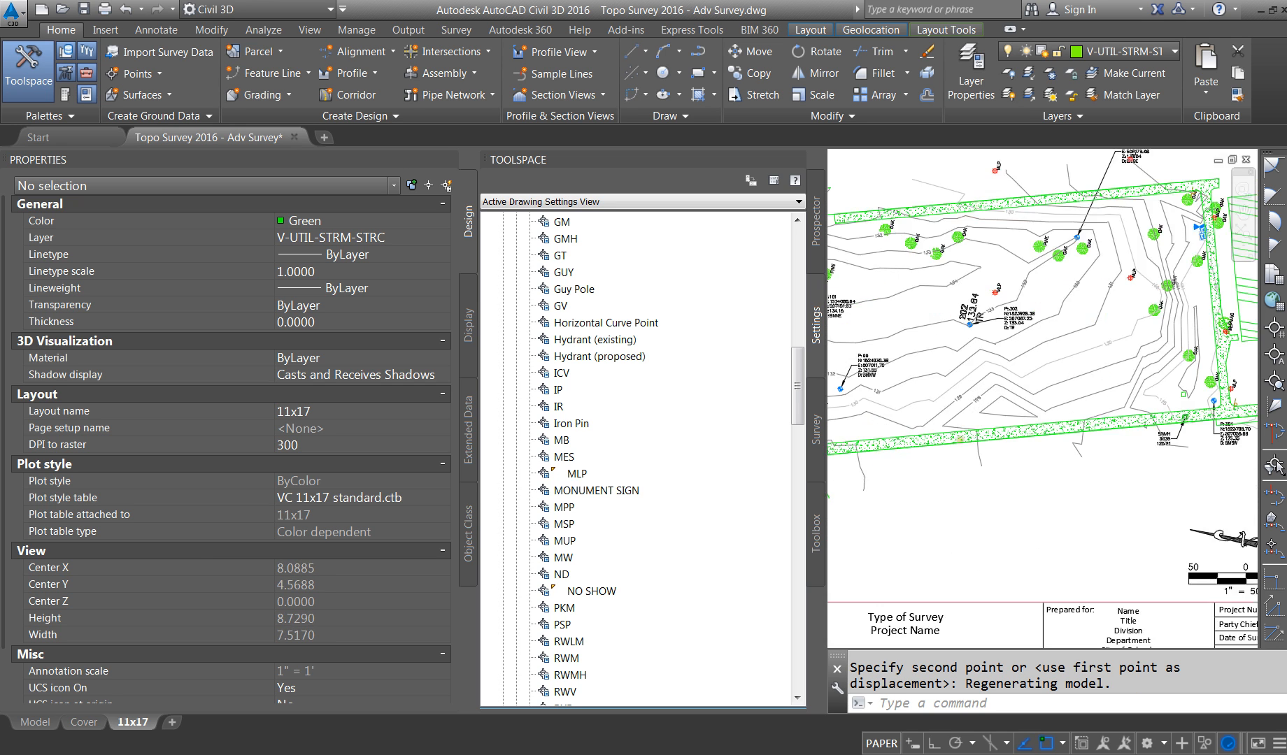
Step: Narrow the Properties and Toolspace palettes to give the layout more drawing area
{"action": "scroll", "coordinate": [1139, 418], "scroll_direction": "down", "scroll_amount": 6}
{"action": "scroll", "coordinate": [1139, 418], "scroll_direction": "up", "scroll_amount": 4}
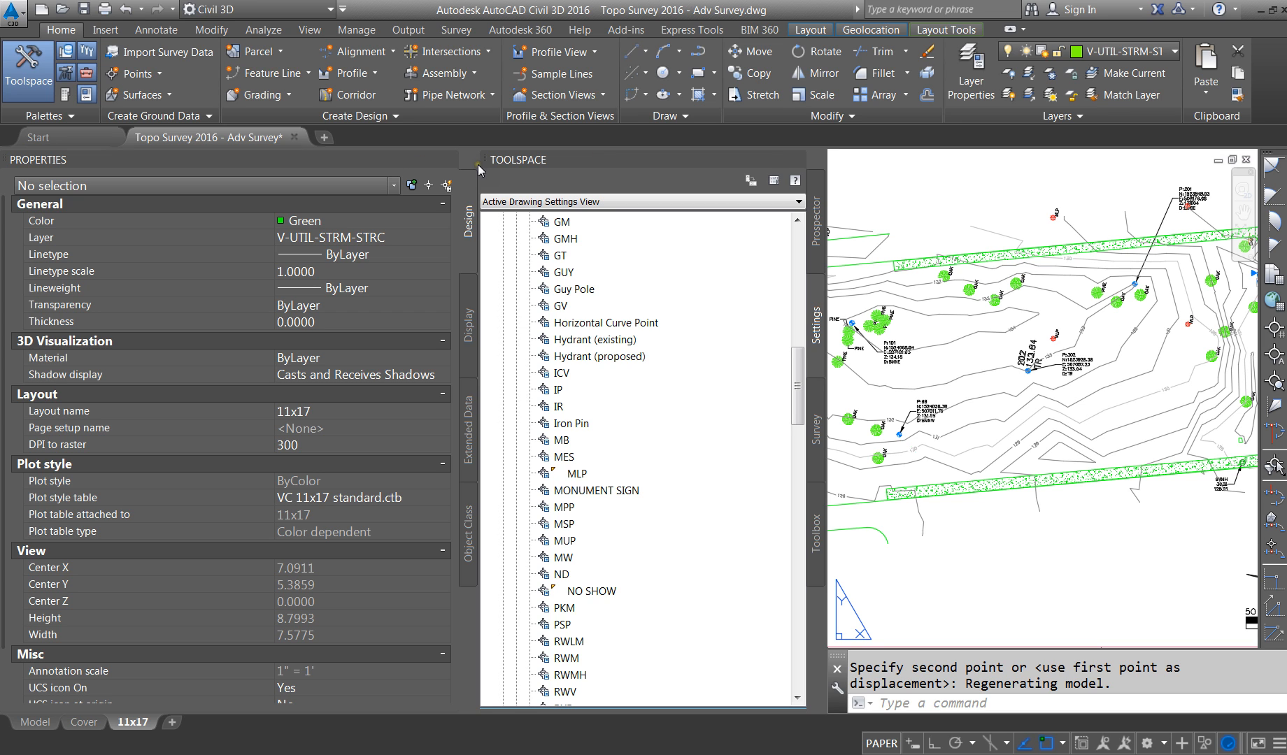
{"action": "left_click_drag", "start_coordinate": [479, 166], "coordinate": [228, 166]}
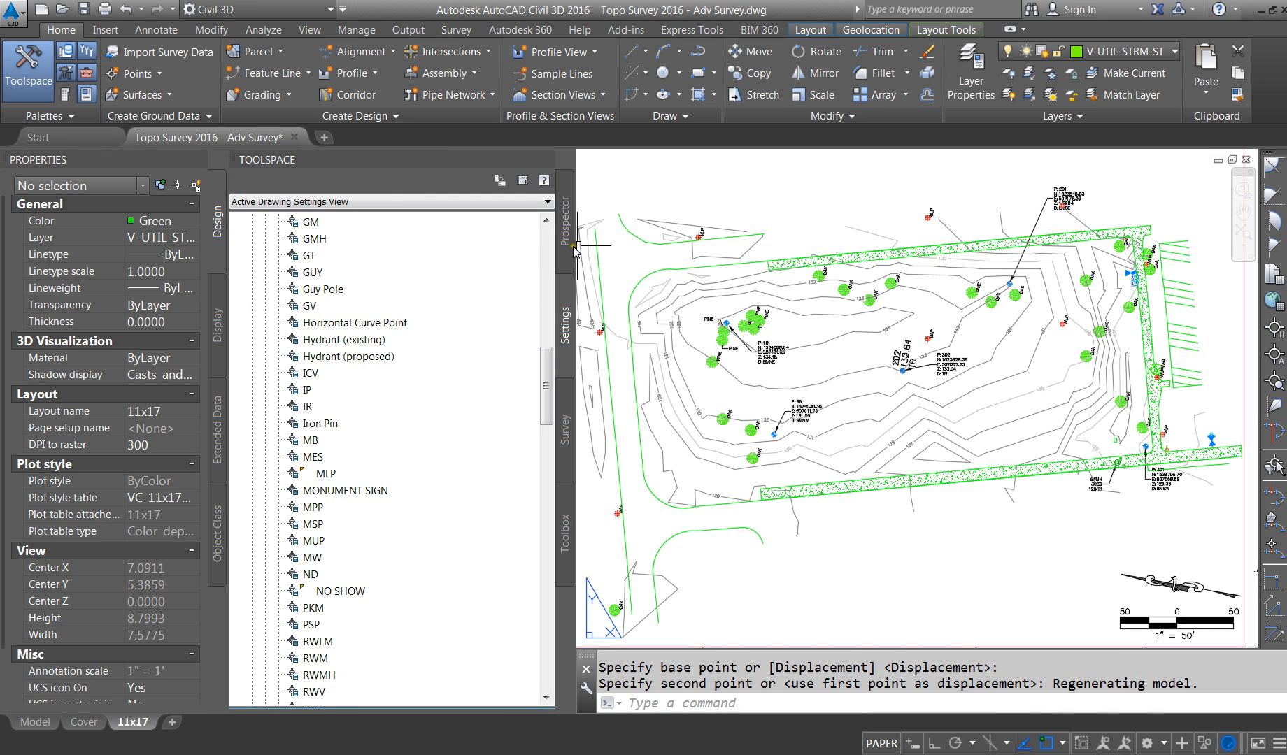
{"action": "left_click_drag", "start_coordinate": [575, 248], "coordinate": [419, 273]}
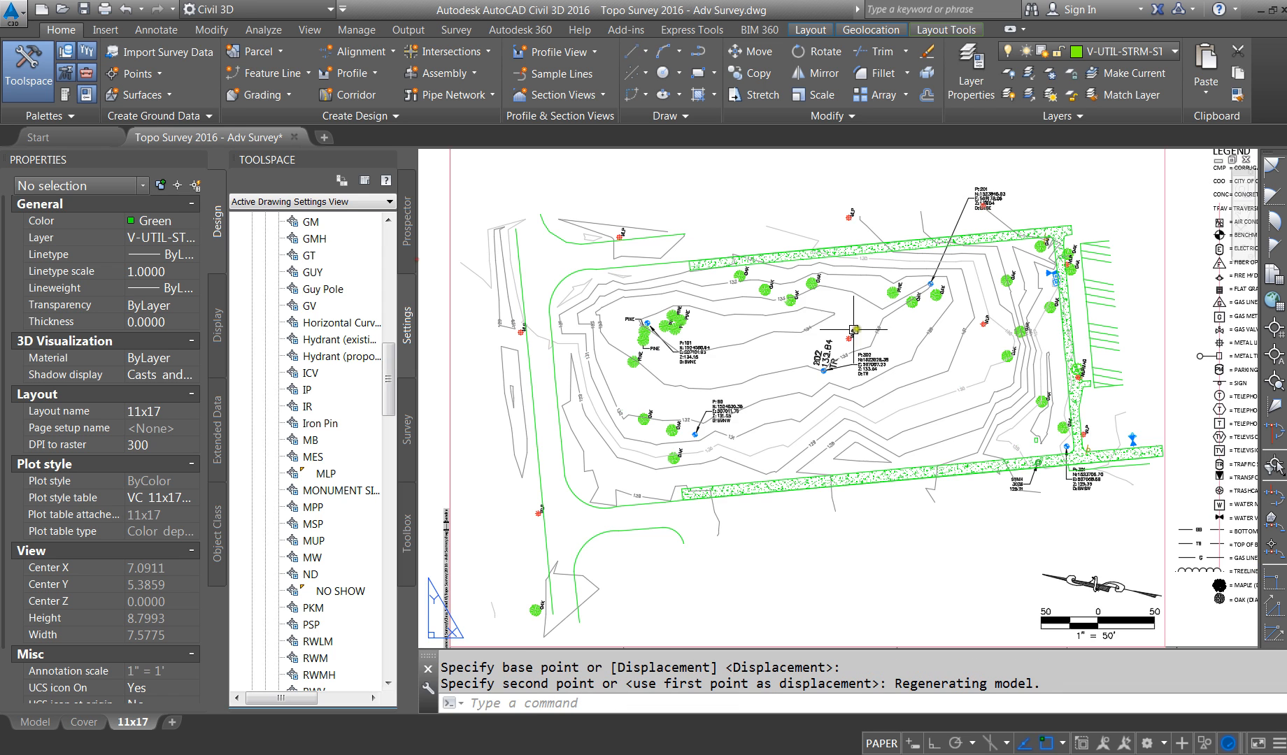
{"action": "scroll", "coordinate": [673, 357], "scroll_direction": "down", "scroll_amount": 3}
{"action": "scroll", "coordinate": [696, 377], "scroll_direction": "up", "scroll_amount": 4}
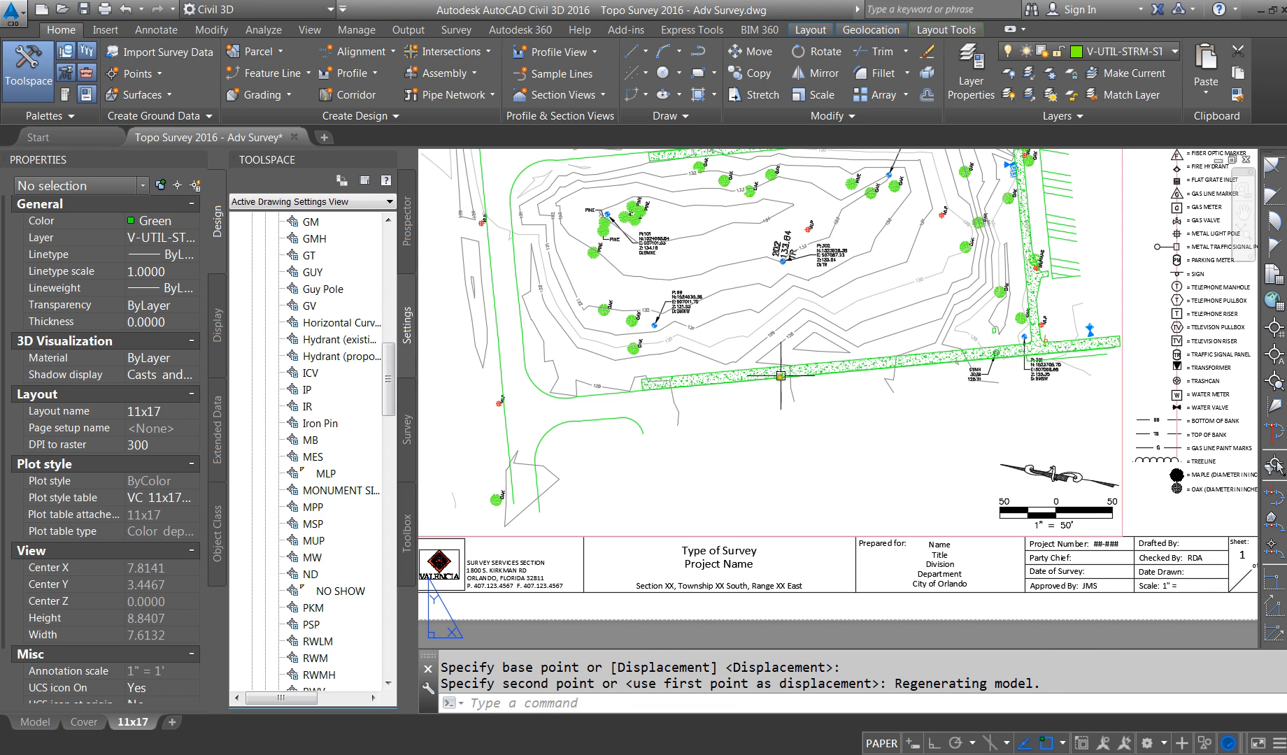
Step: Activate the survey viewport and move the OAK label of point 1108 to the upper left of its tree
{"action": "scroll", "coordinate": [647, 208], "scroll_direction": "up", "scroll_amount": 4}
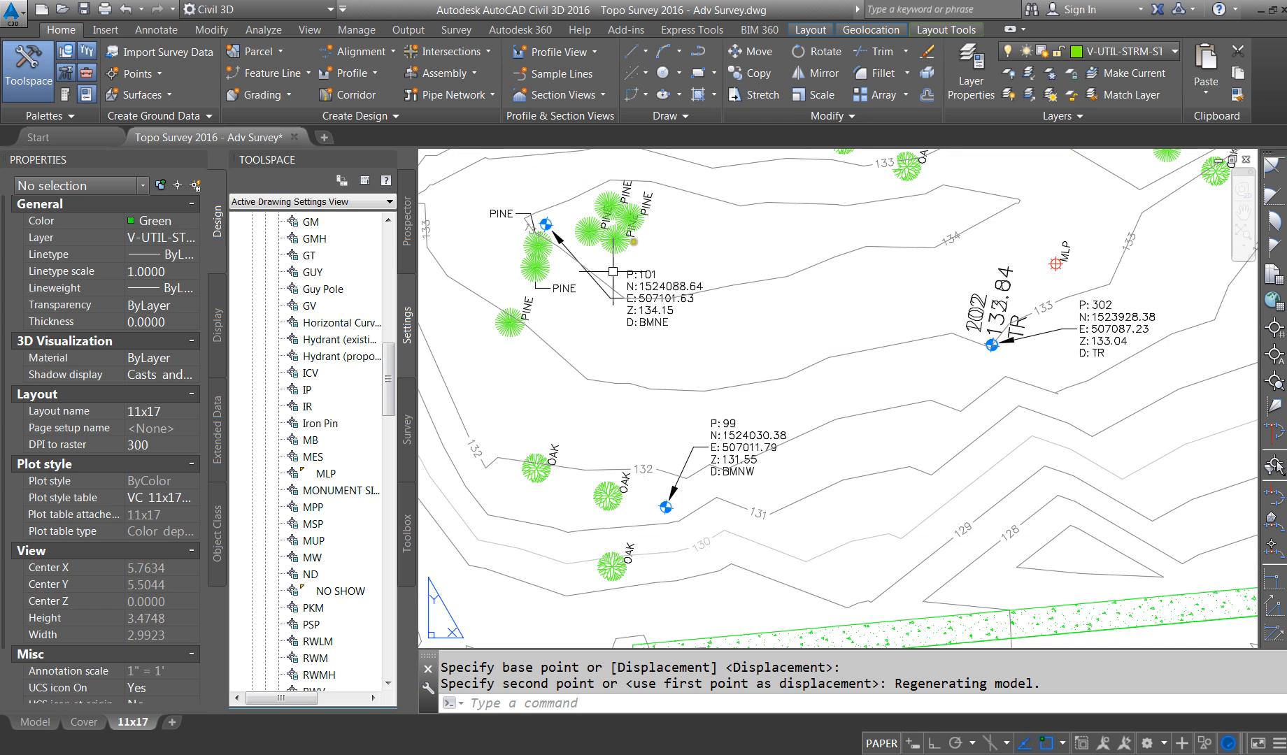
{"action": "scroll", "coordinate": [612, 437], "scroll_direction": "down", "scroll_amount": 6}
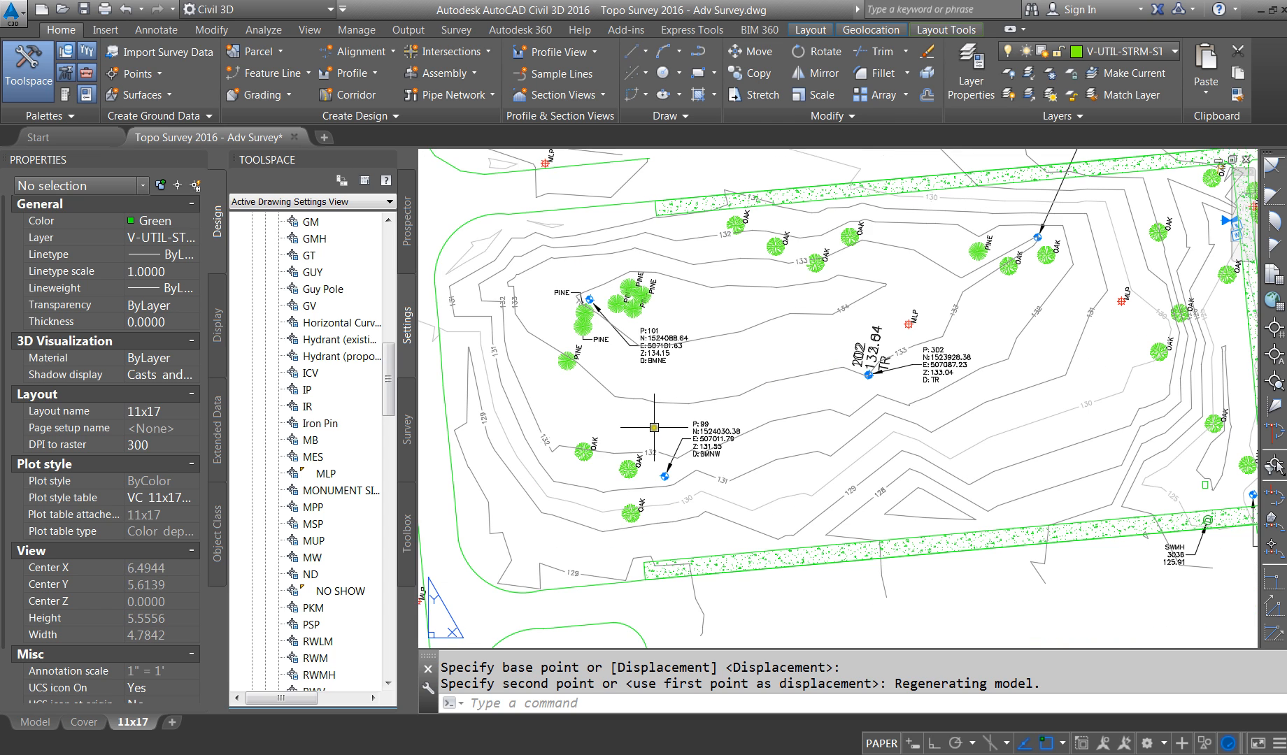
{"action": "scroll", "coordinate": [612, 437], "scroll_direction": "up", "scroll_amount": 6}
{"action": "double_click", "coordinate": [630, 438]}
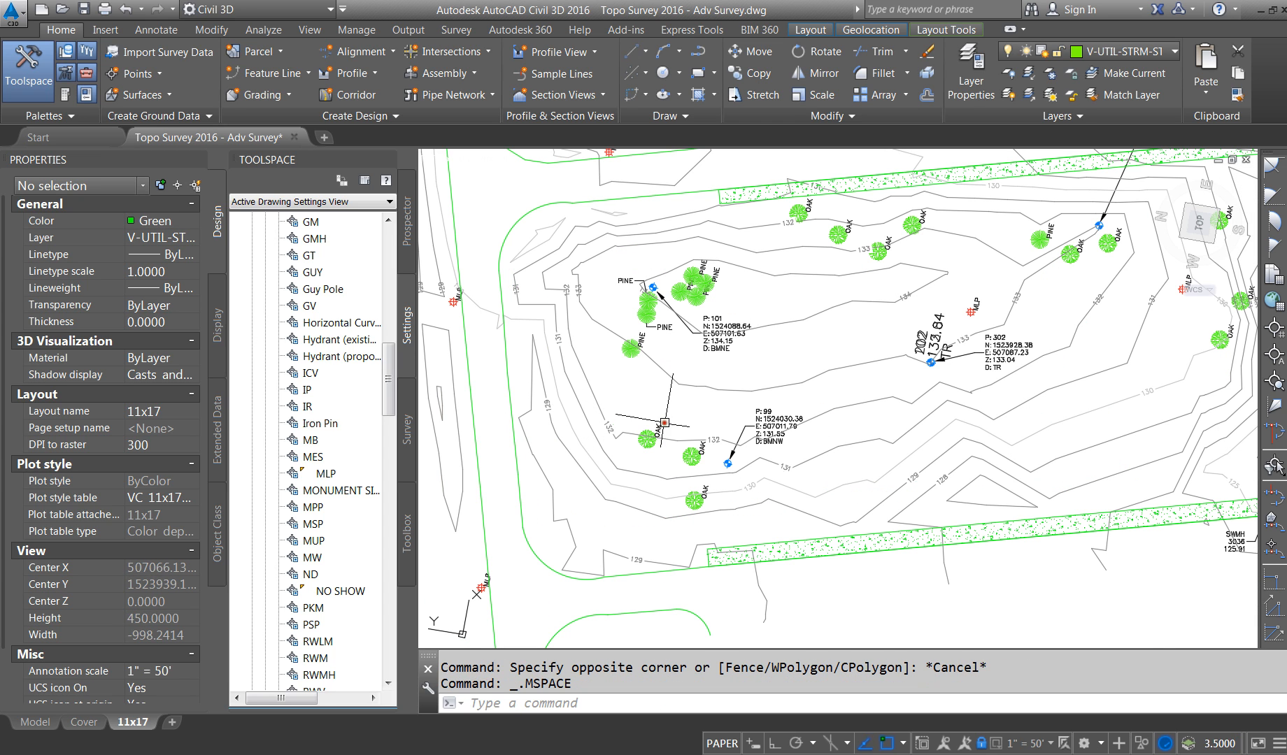
{"action": "left_click", "coordinate": [647, 435]}
{"action": "left_click", "coordinate": [648, 425]}
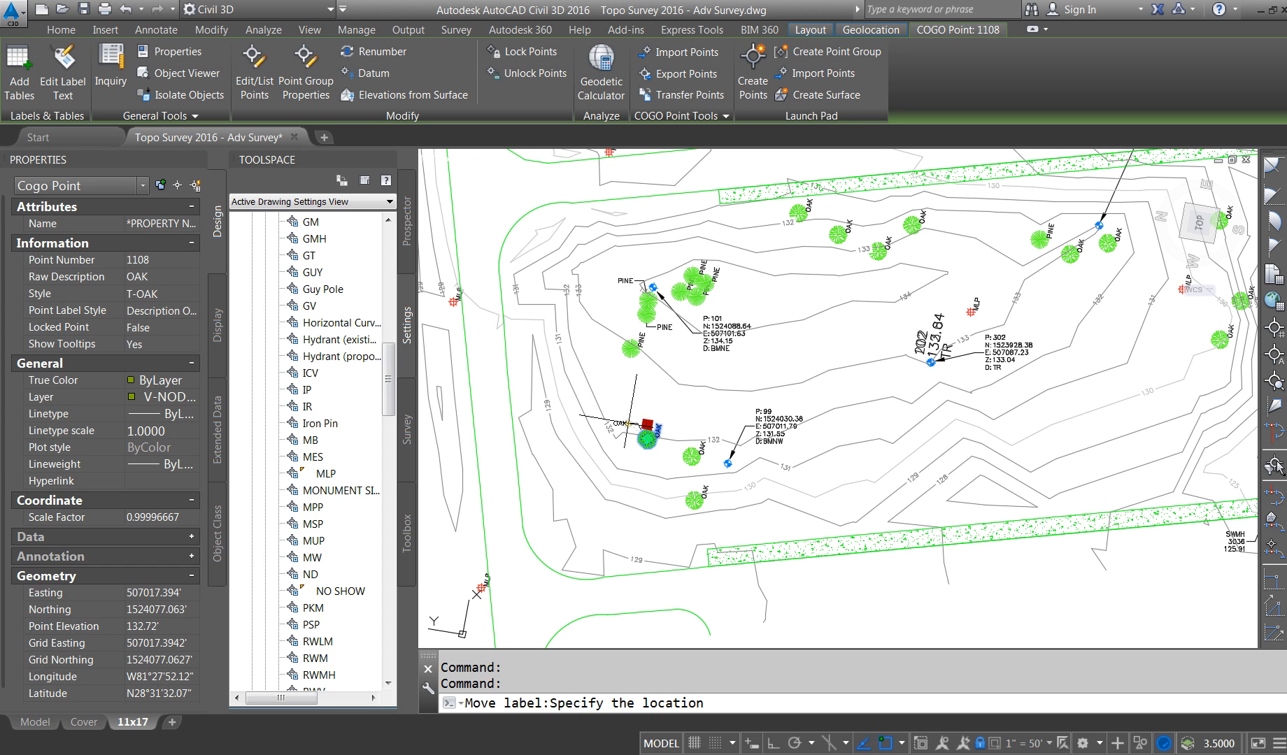
{"action": "left_click", "coordinate": [707, 428]}
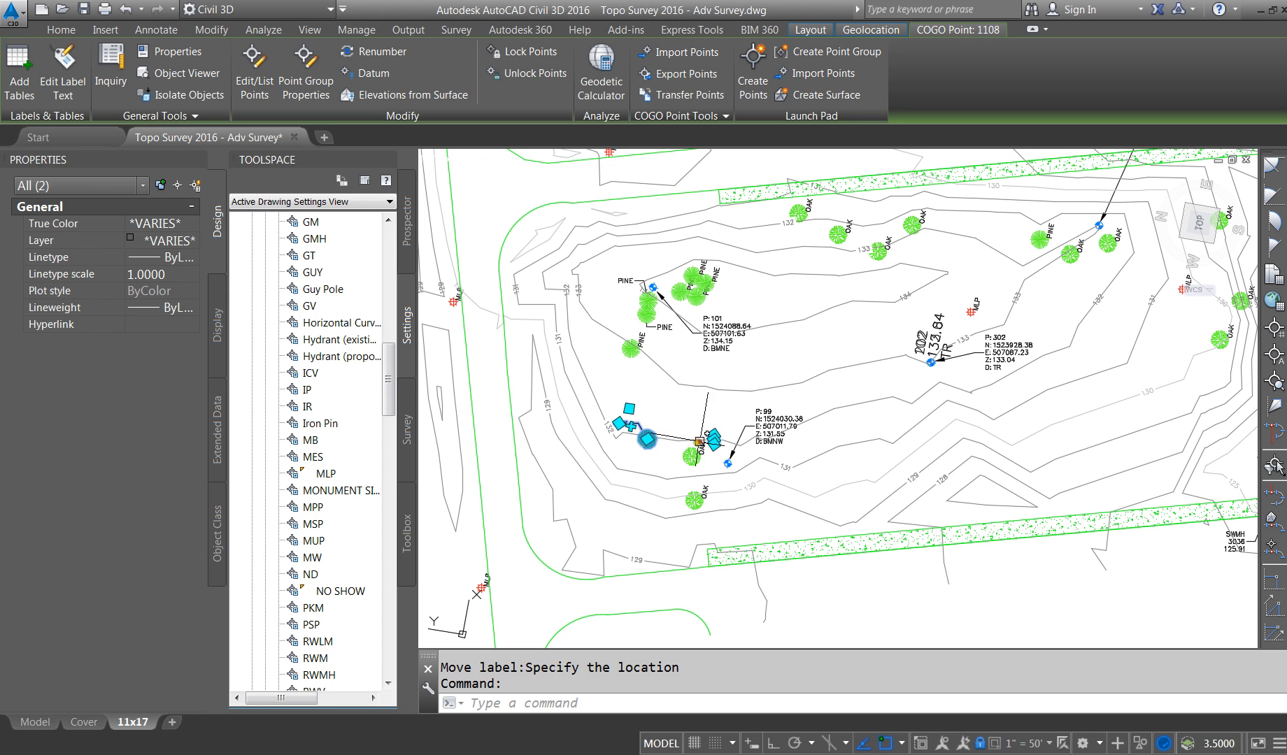
{"action": "key", "text": "Escape"}
Step: Move the OAK label of point 1107, beside benchmark 99, to the lower left of its tree
{"action": "scroll", "coordinate": [702, 447], "scroll_direction": "up", "scroll_amount": 4}
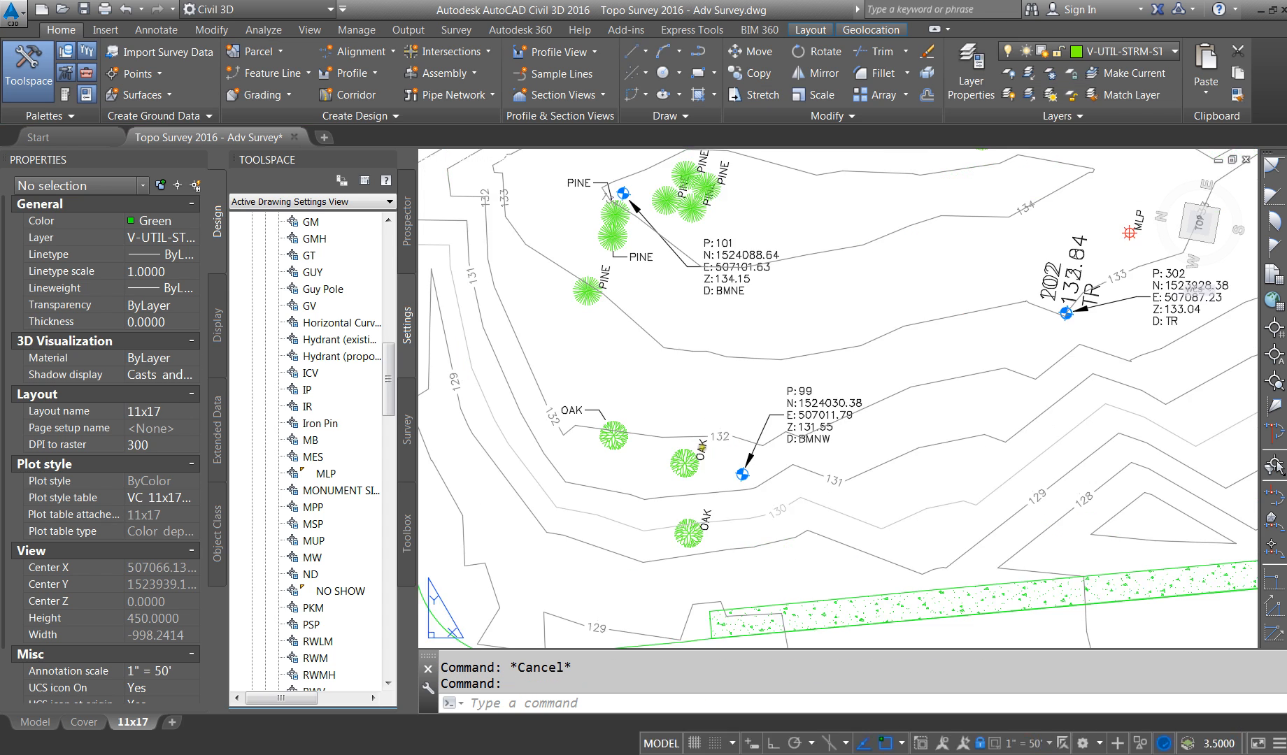
{"action": "left_click", "coordinate": [701, 444]}
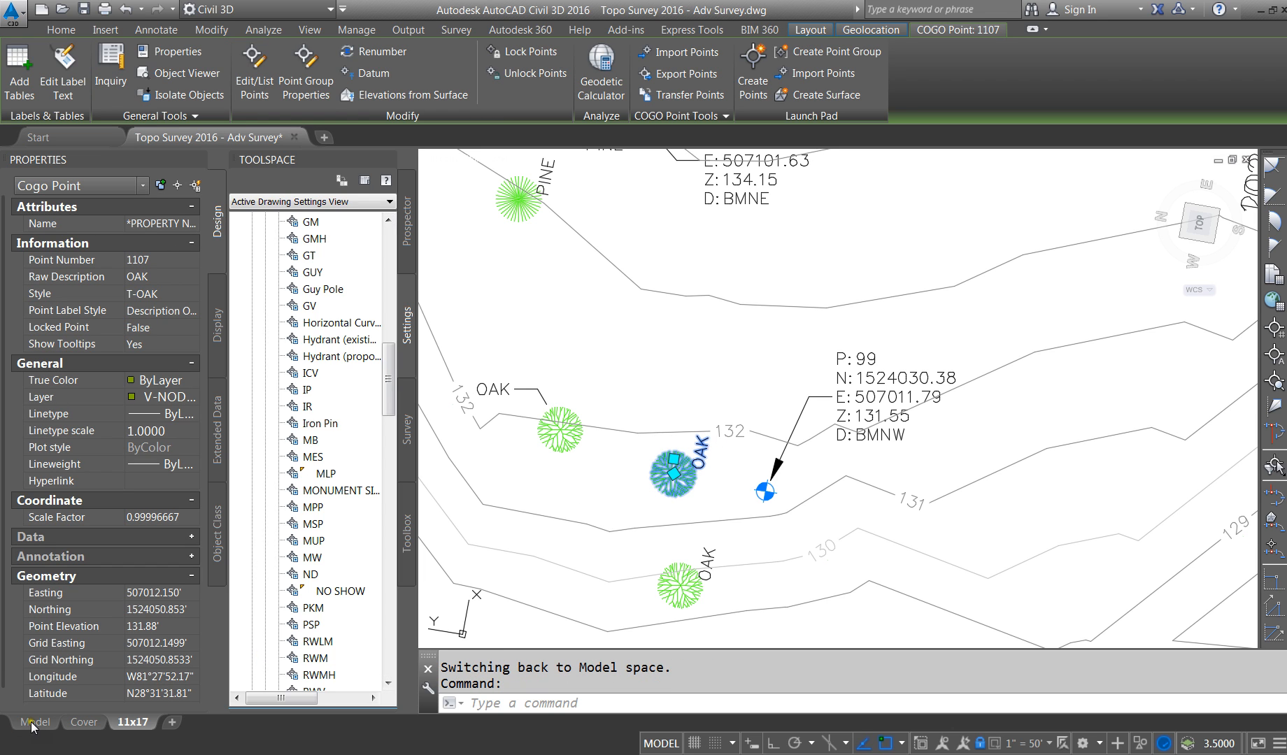
{"action": "scroll", "coordinate": [644, 448], "scroll_direction": "down", "scroll_amount": 2}
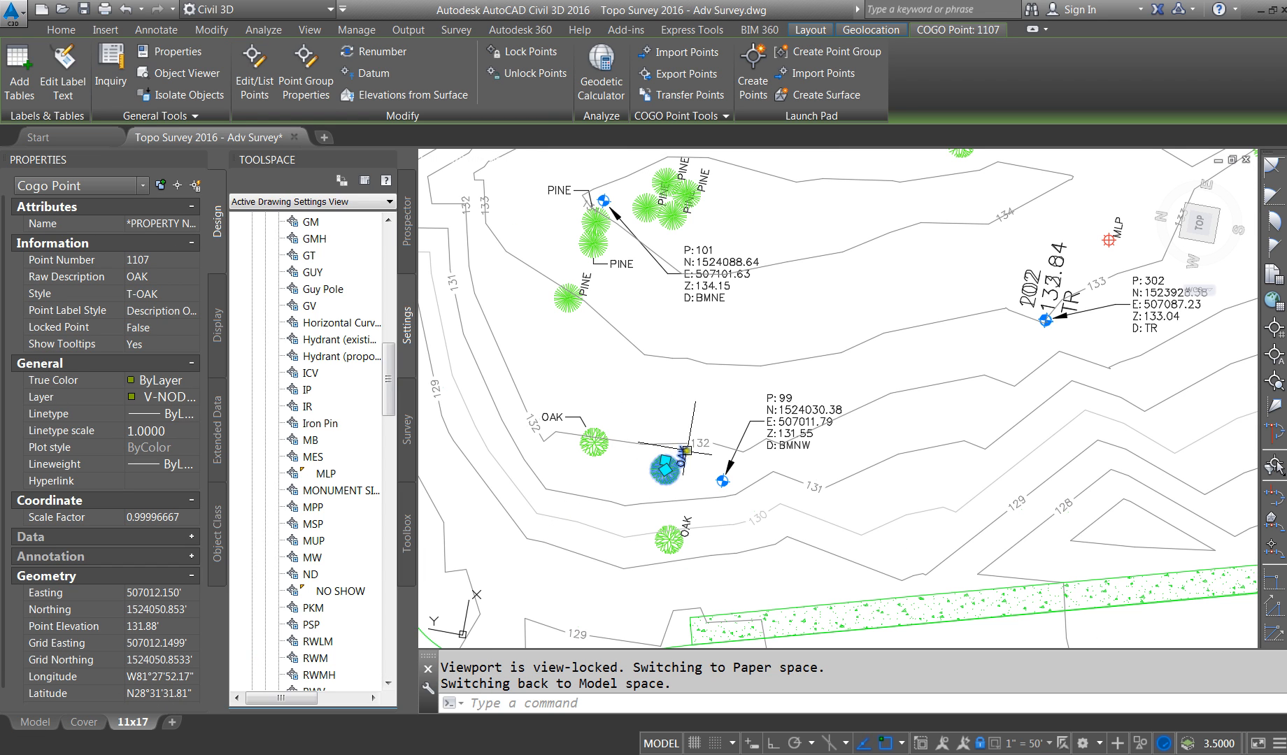
{"action": "left_click", "coordinate": [687, 451]}
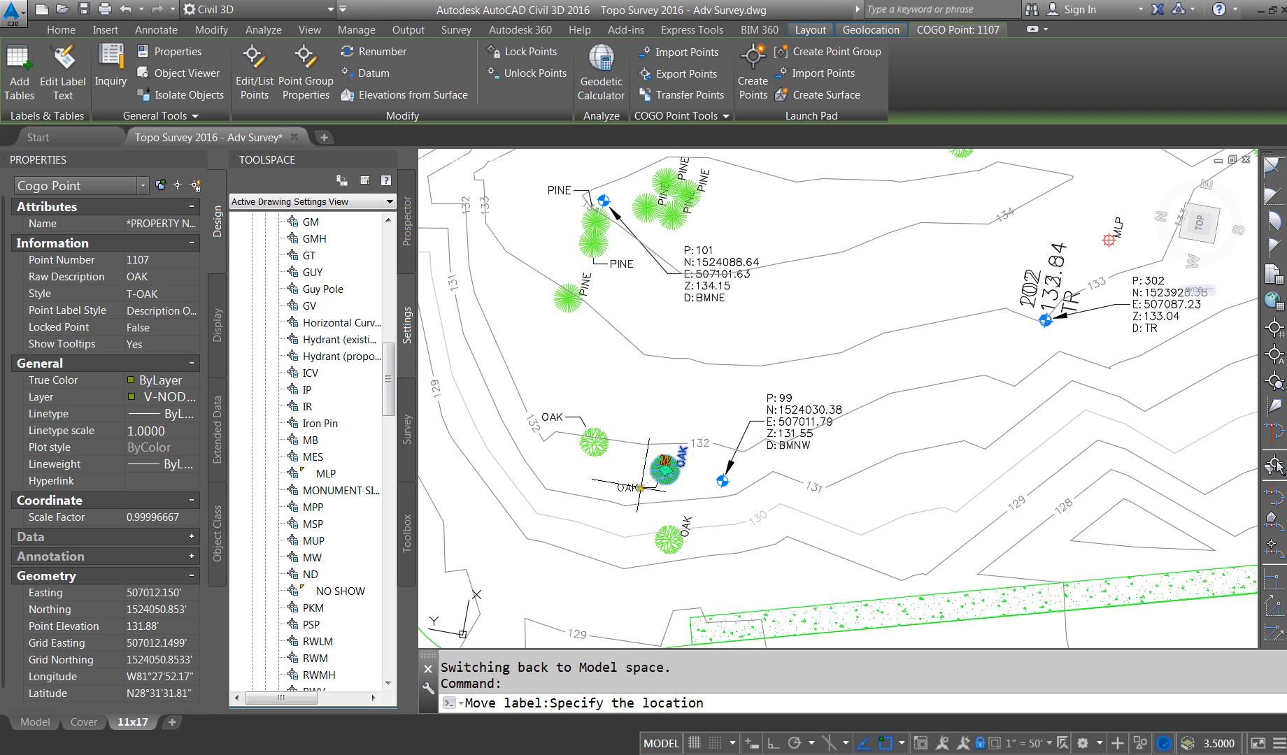
{"action": "key", "text": "Escape"}
Step: Move the OAK label of point 1106 to the lower left of its tree symbol
{"action": "left_click", "coordinate": [686, 534]}
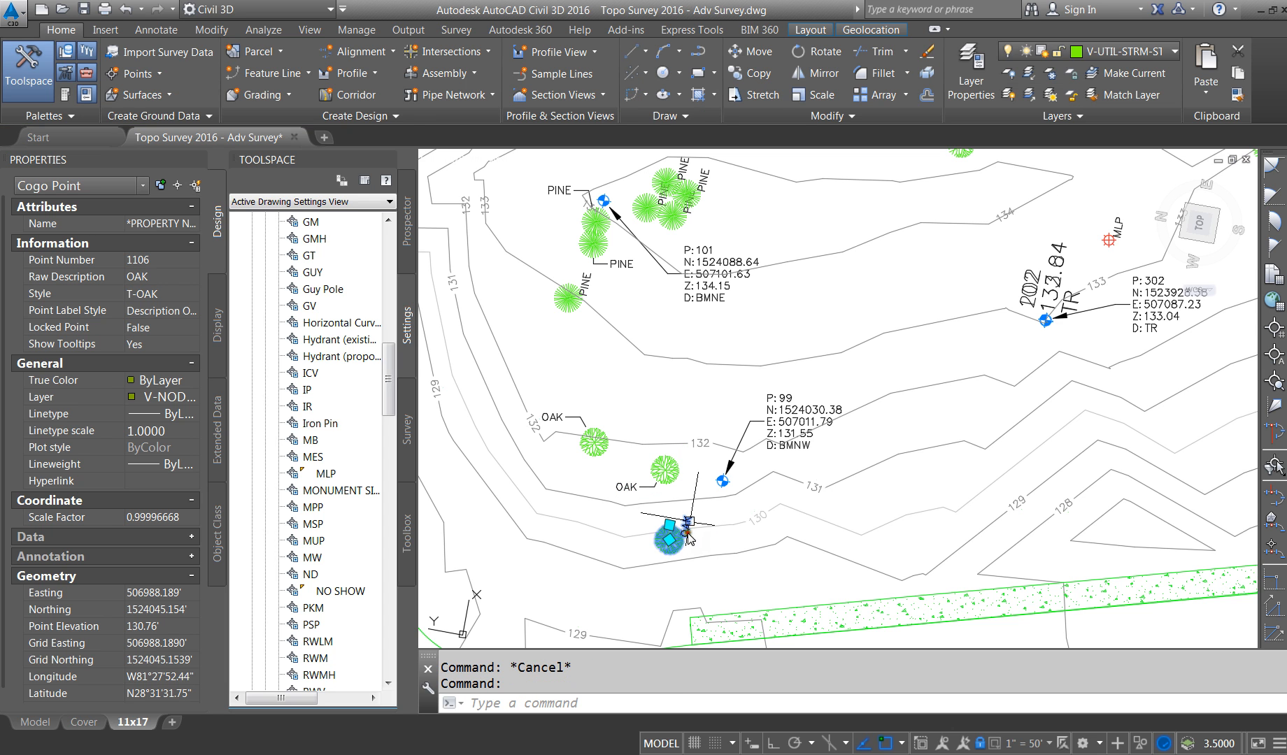
{"action": "left_click", "coordinate": [689, 522]}
{"action": "left_click", "coordinate": [642, 556]}
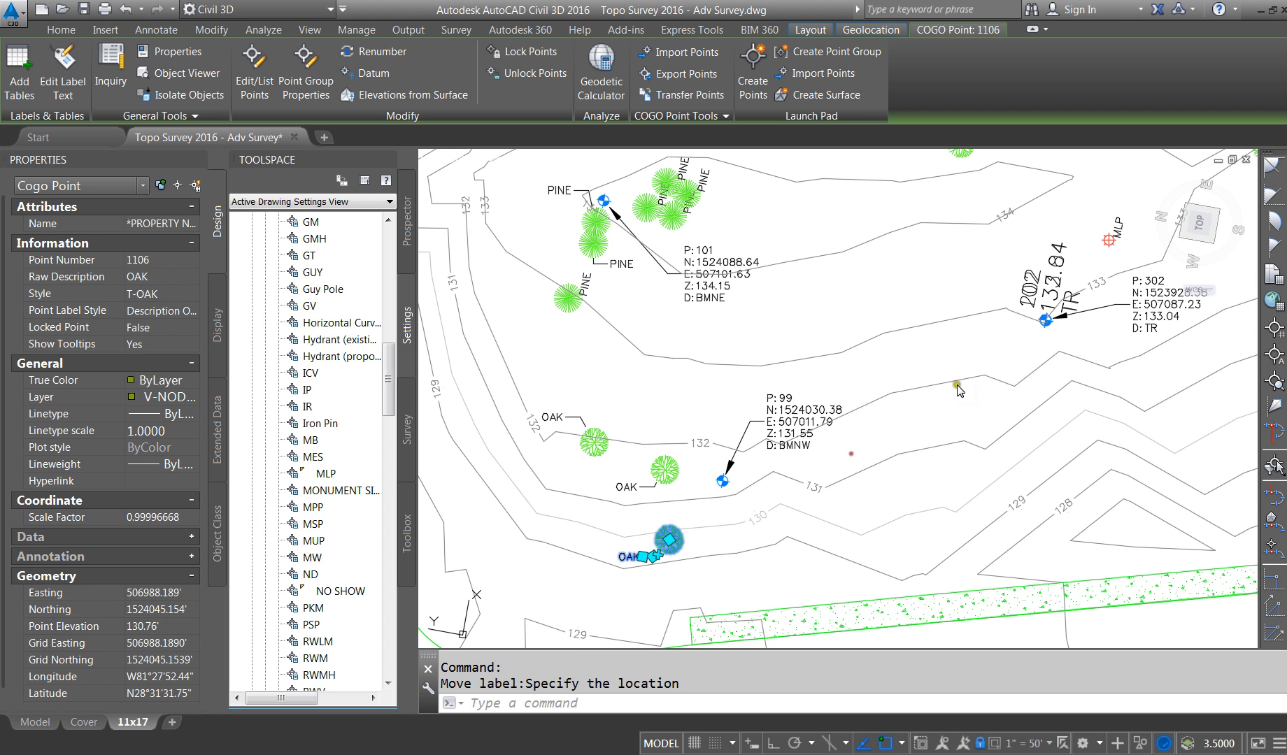
Step: Move the MLP label above point 302 to the left of its light pole symbol and clear the selection
{"action": "scroll", "coordinate": [1049, 280], "scroll_direction": "down", "scroll_amount": 2}
{"action": "scroll", "coordinate": [939, 293], "scroll_direction": "up", "scroll_amount": 4}
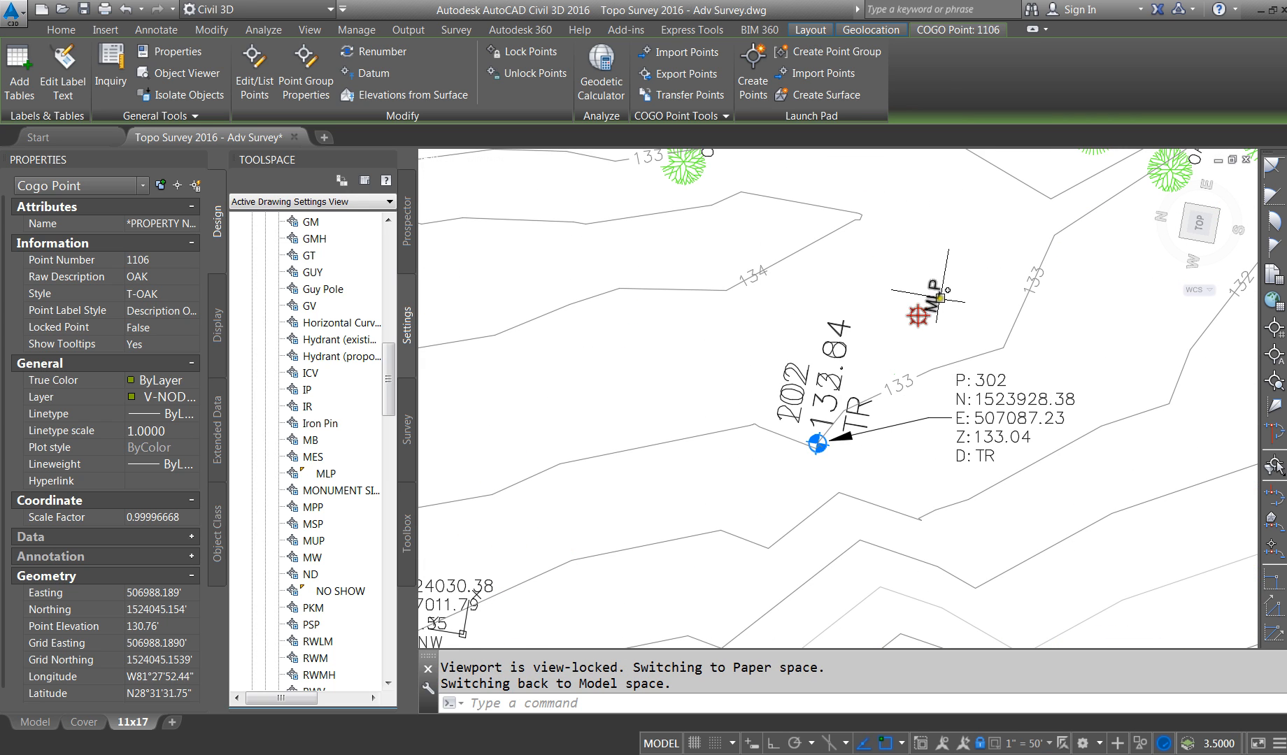
{"action": "left_click", "coordinate": [939, 297]}
{"action": "left_click", "coordinate": [918, 300]}
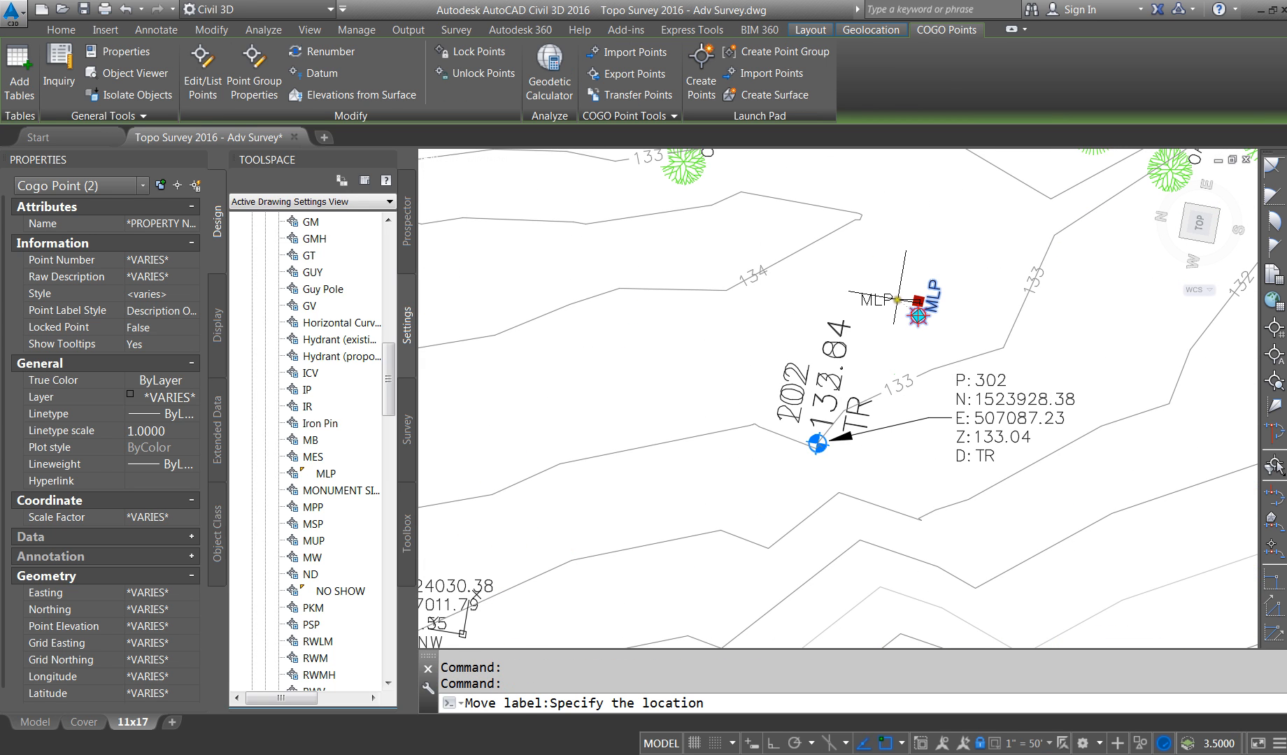
{"action": "scroll", "coordinate": [883, 303], "scroll_direction": "down", "scroll_amount": 4}
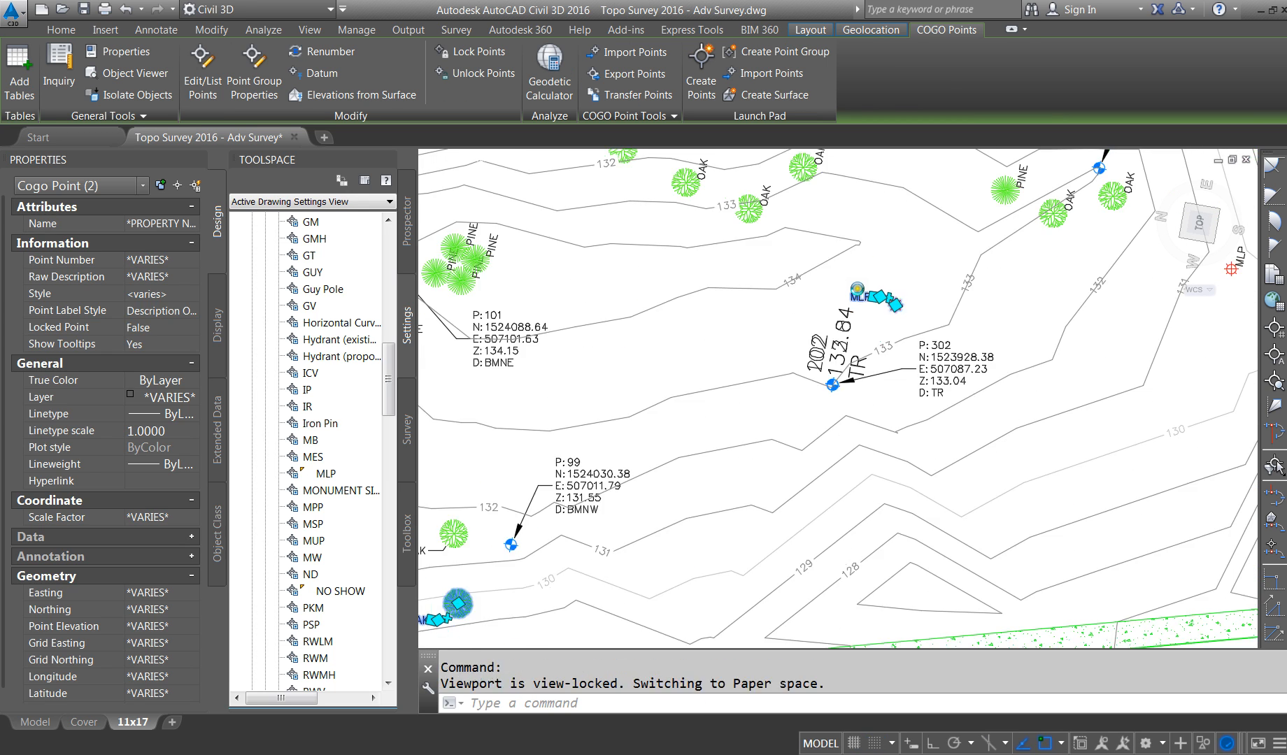
{"action": "key", "text": "Escape"}
{"action": "key", "text": "Escape"}
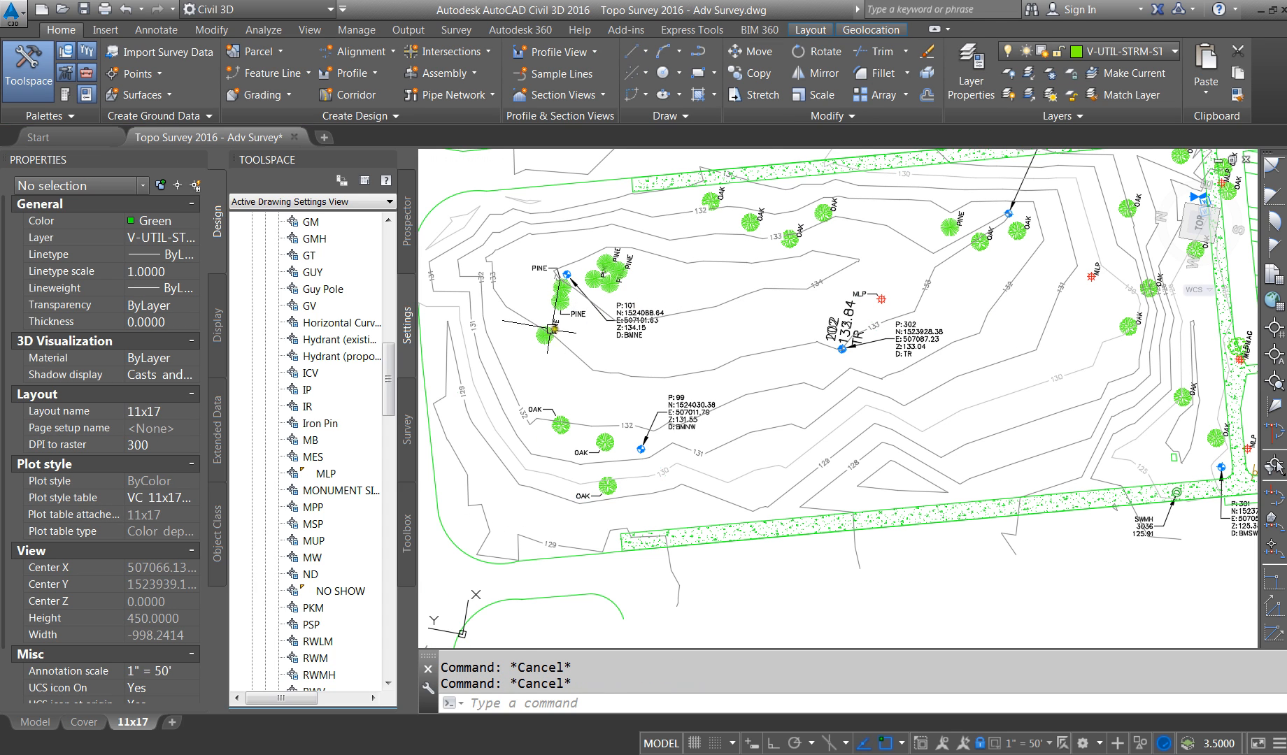
Step: Try to shift the PINE label of point 1110 to the left of its tree, and undo the edit
{"action": "scroll", "coordinate": [591, 303], "scroll_direction": "up", "scroll_amount": 2}
{"action": "left_click", "coordinate": [572, 319]}
{"action": "left_click", "coordinate": [574, 319]}
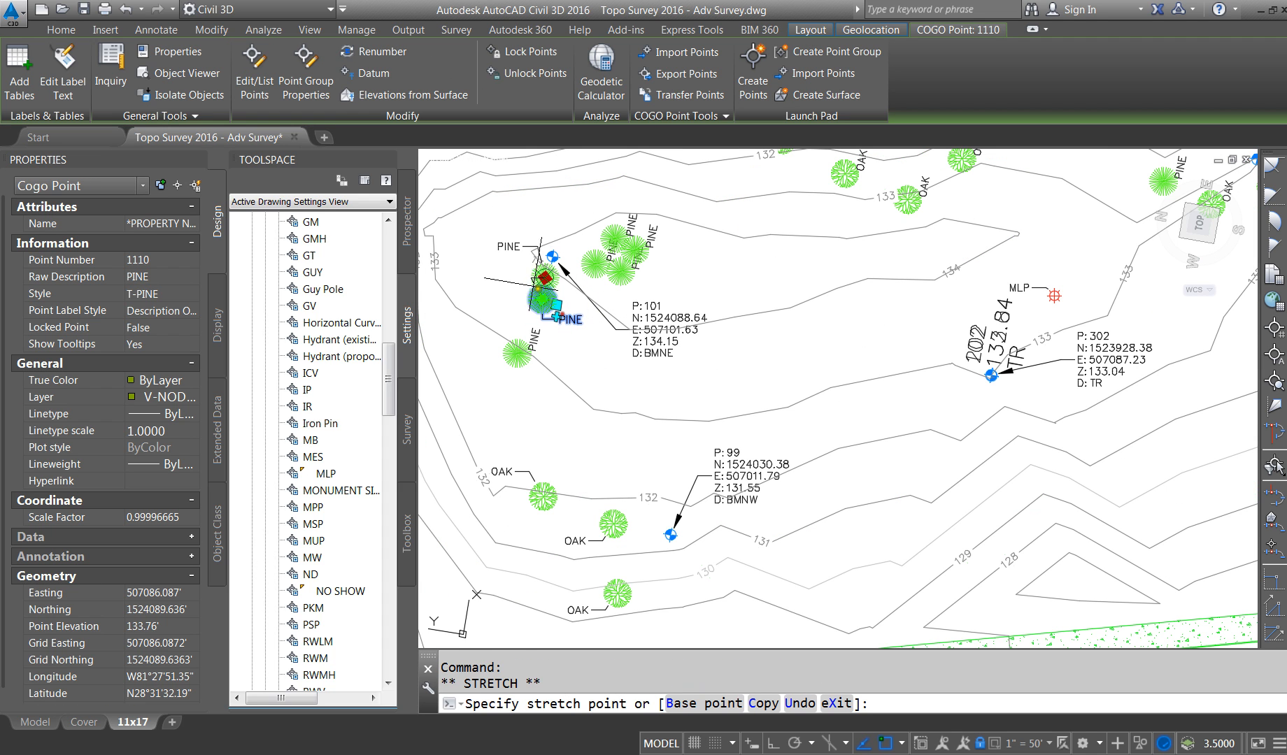
{"action": "key", "text": "Escape"}
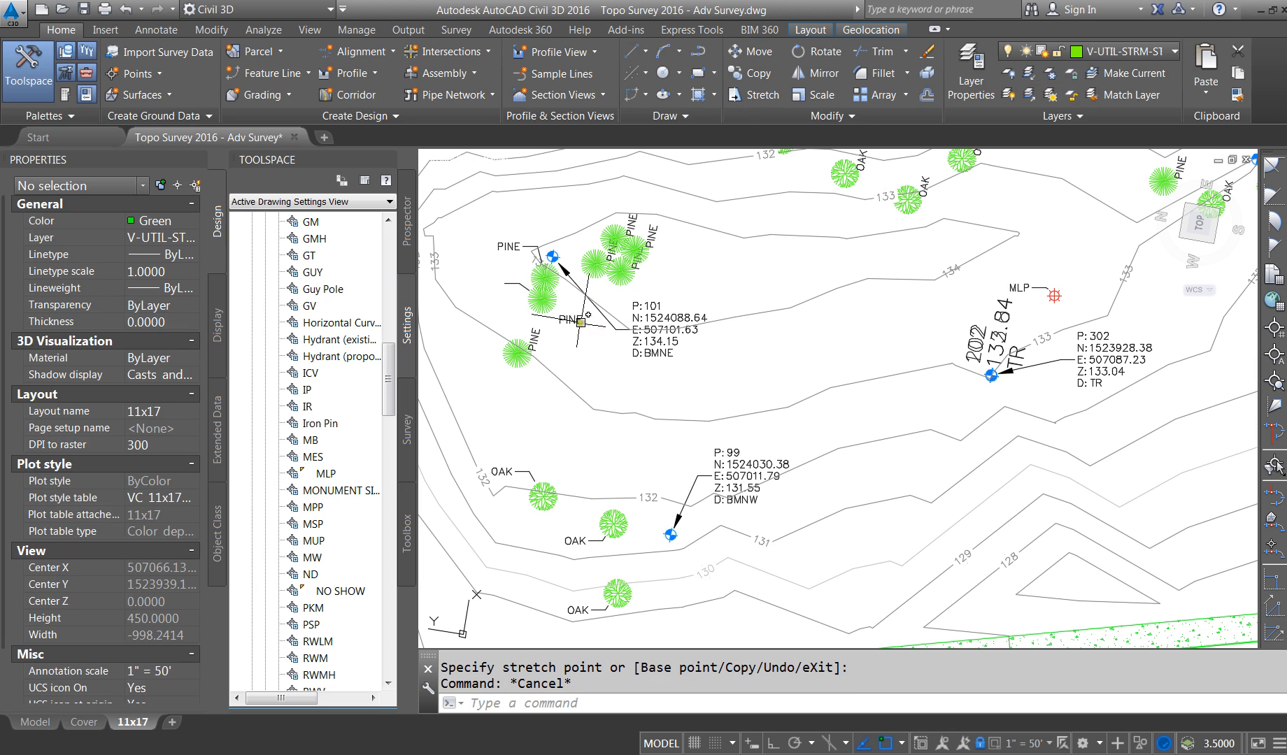
{"action": "left_click", "coordinate": [126, 8]}
Step: Retry repositioning the PINE label and leader of point 1110 on the left side of the tree, and undo the grip edit
{"action": "left_click", "coordinate": [543, 300]}
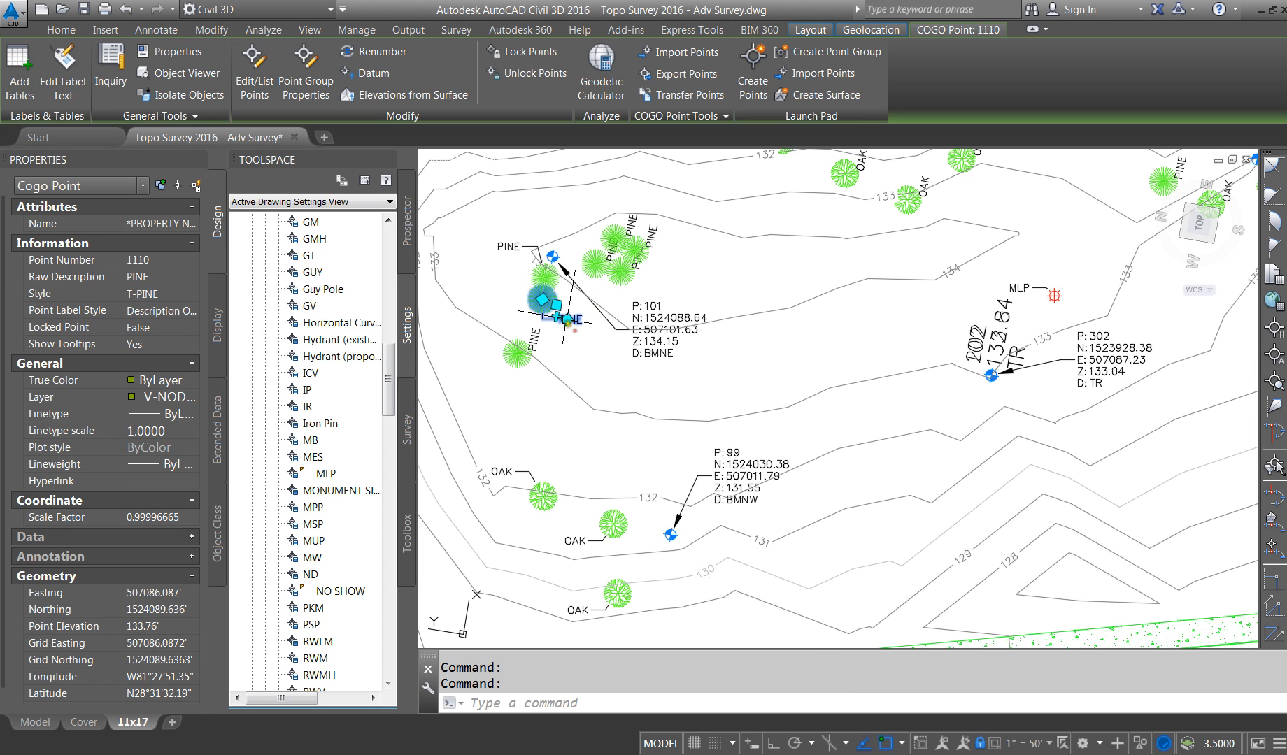
{"action": "left_click", "coordinate": [542, 300]}
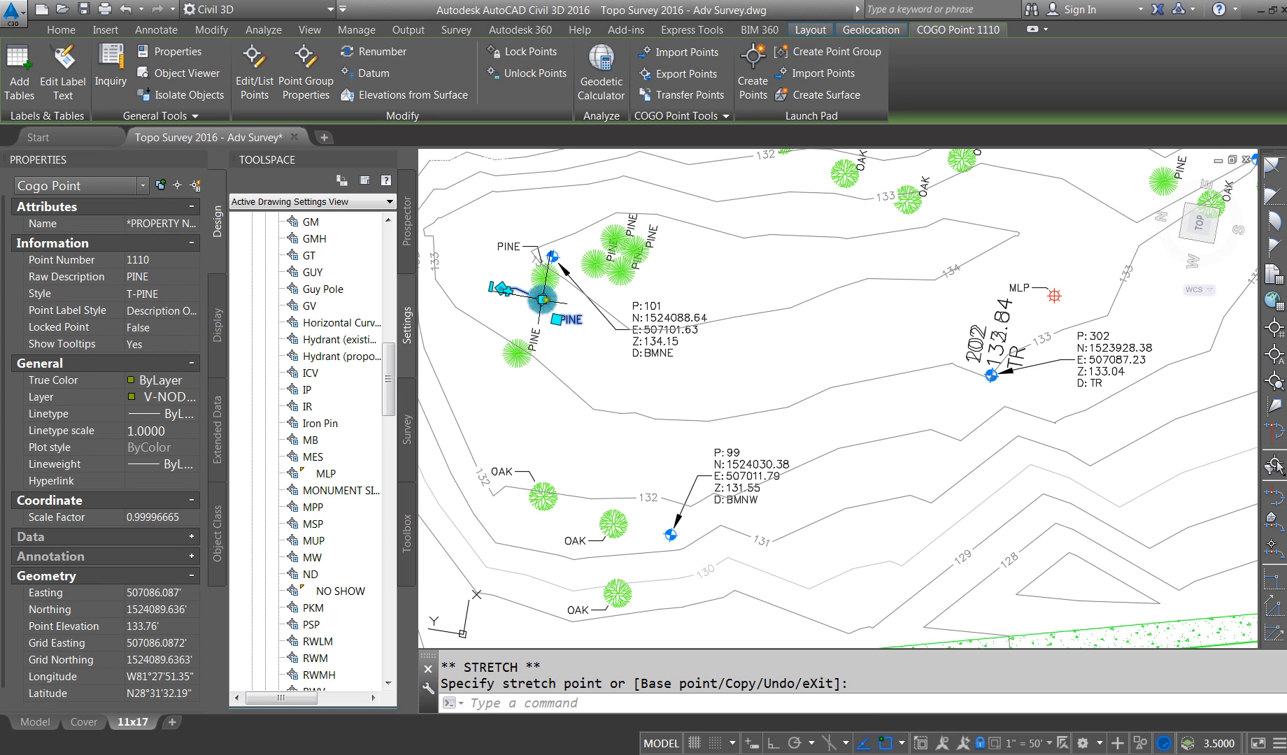
{"action": "left_click", "coordinate": [556, 319]}
{"action": "key", "text": "Escape"}
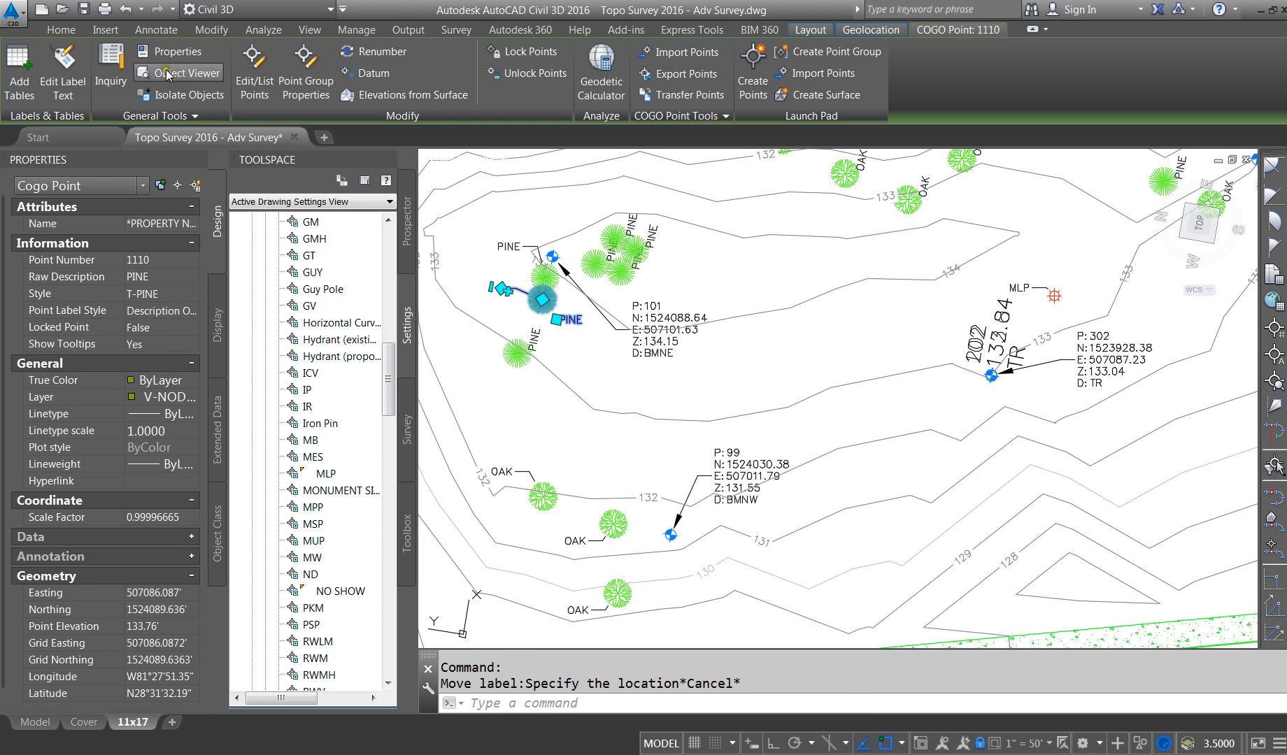
{"action": "key", "text": "Escape"}
{"action": "left_click", "coordinate": [130, 13]}
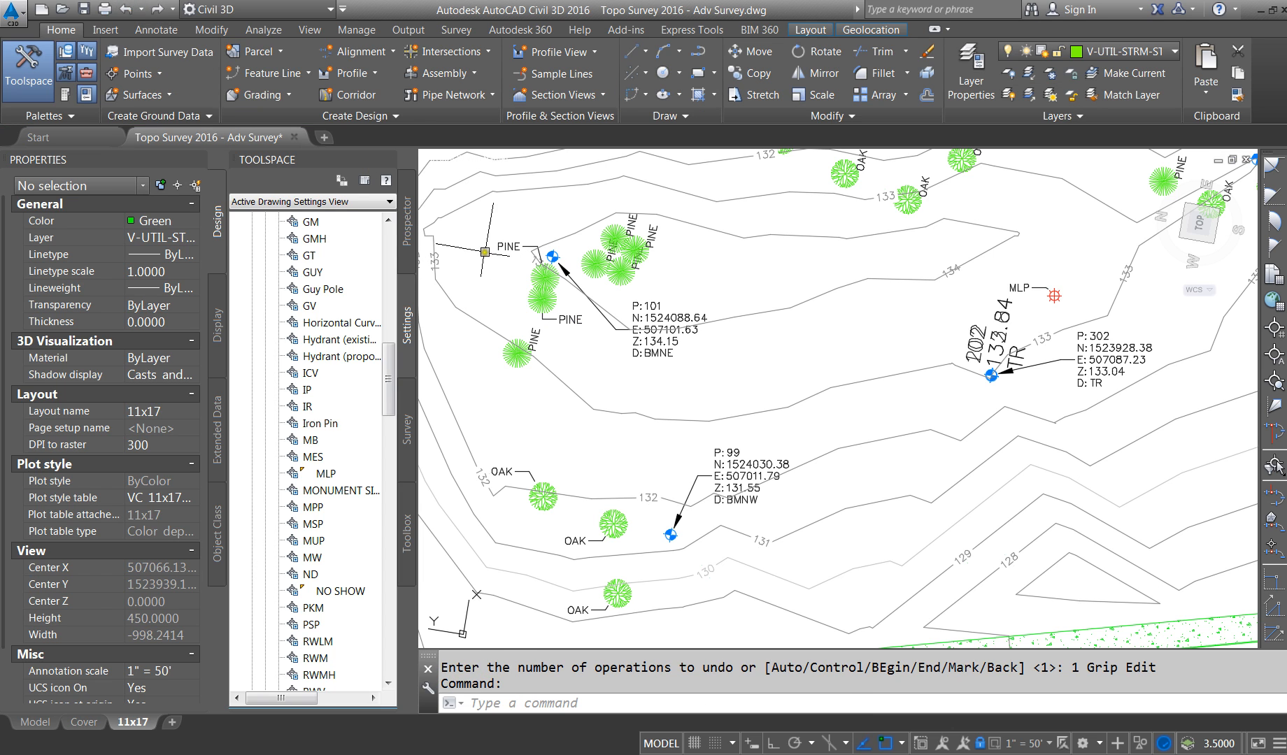
Step: Move the PINE label of point 1110 to the left of its tree symbol and clear the selection
{"action": "left_click", "coordinate": [575, 322]}
{"action": "scroll", "coordinate": [546, 324], "scroll_direction": "up", "scroll_amount": 4}
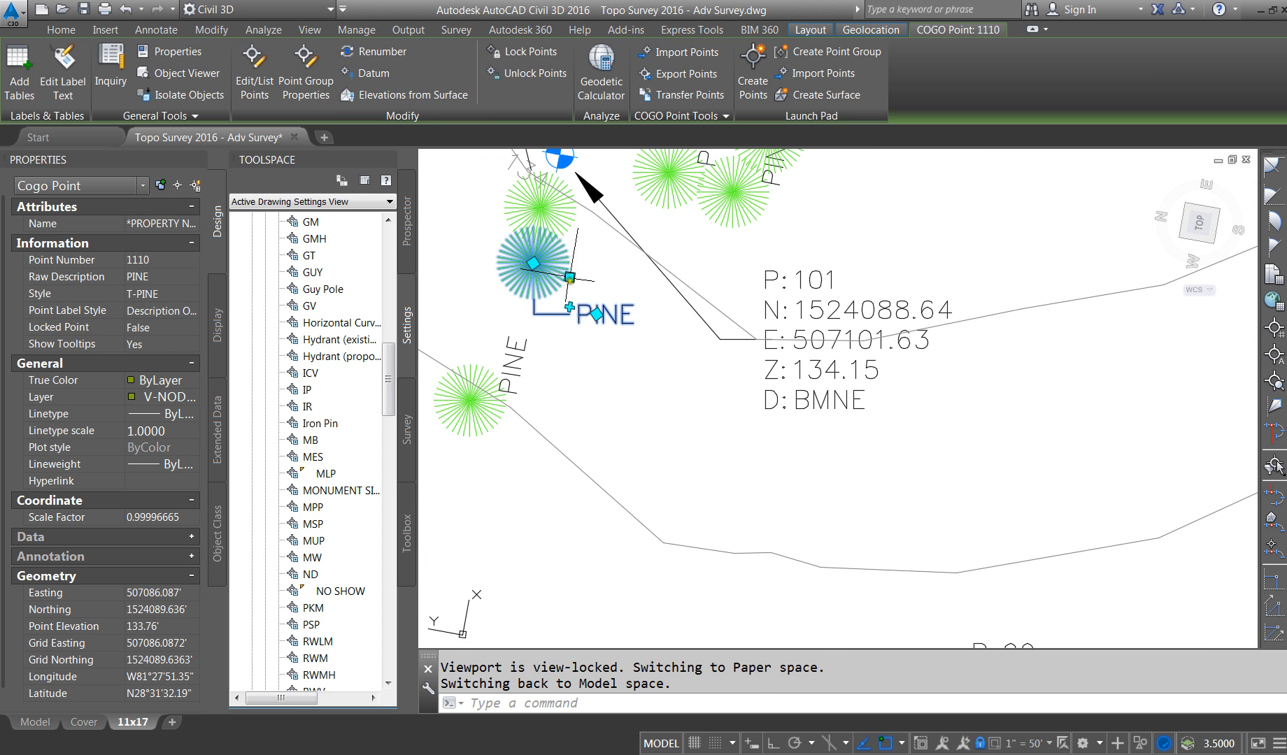
{"action": "left_click", "coordinate": [597, 314]}
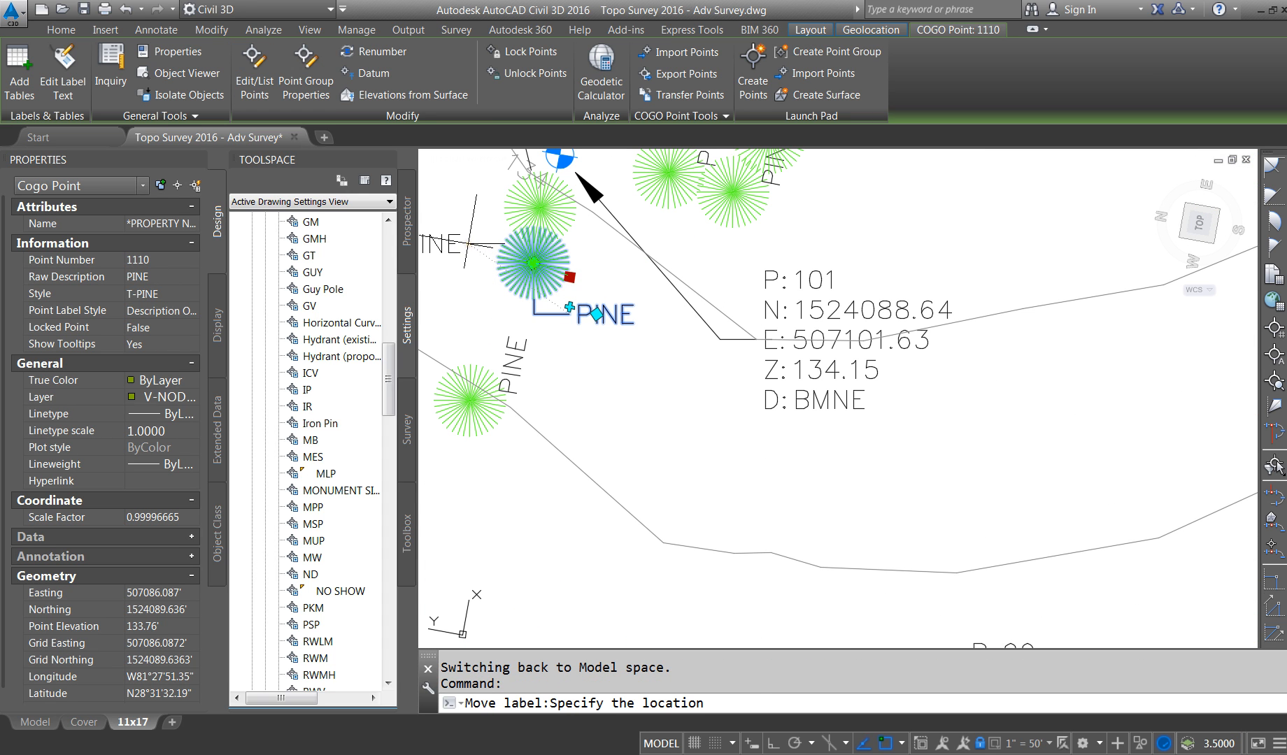
{"action": "key", "text": "Escape"}
{"action": "scroll", "coordinate": [618, 287], "scroll_direction": "down", "scroll_amount": 3}
{"action": "scroll", "coordinate": [730, 360], "scroll_direction": "down", "scroll_amount": 2}
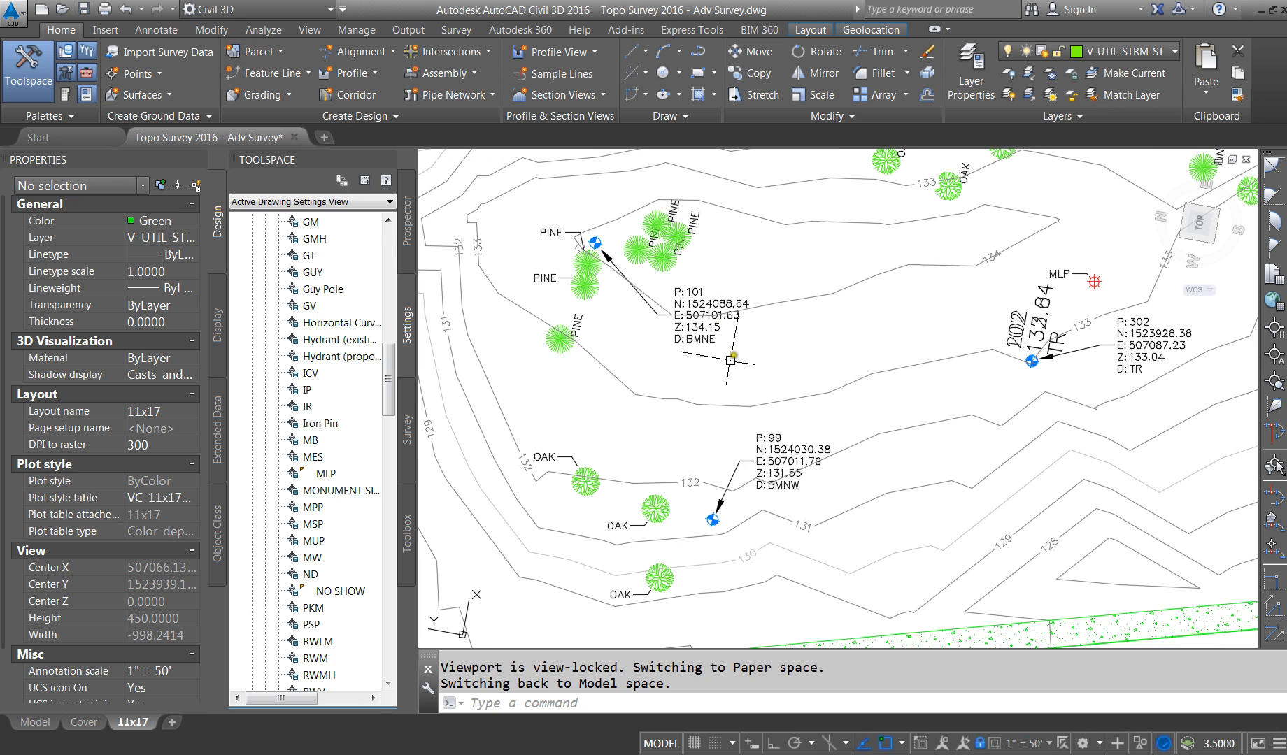
Step: Return to paper space and generate a plot preview of the 11x17 layout
{"action": "scroll", "coordinate": [650, 375], "scroll_direction": "down", "scroll_amount": 4}
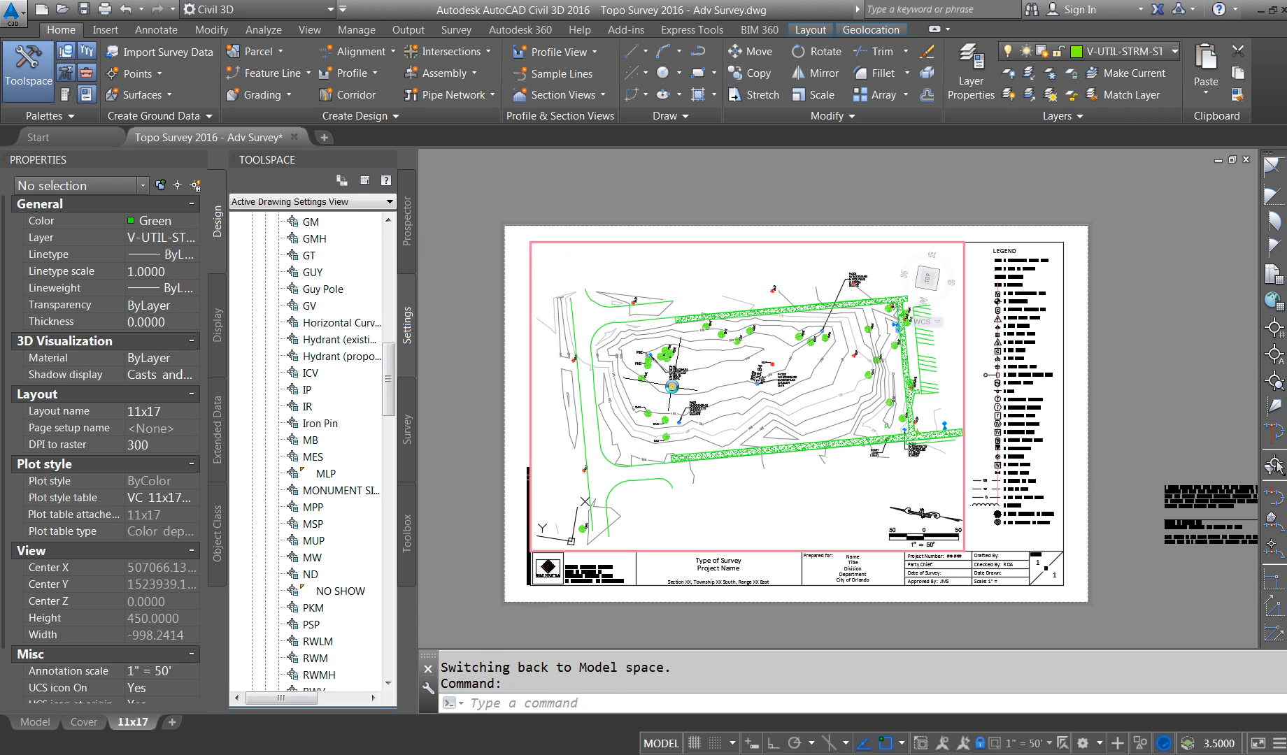
{"action": "double_click", "coordinate": [1115, 489]}
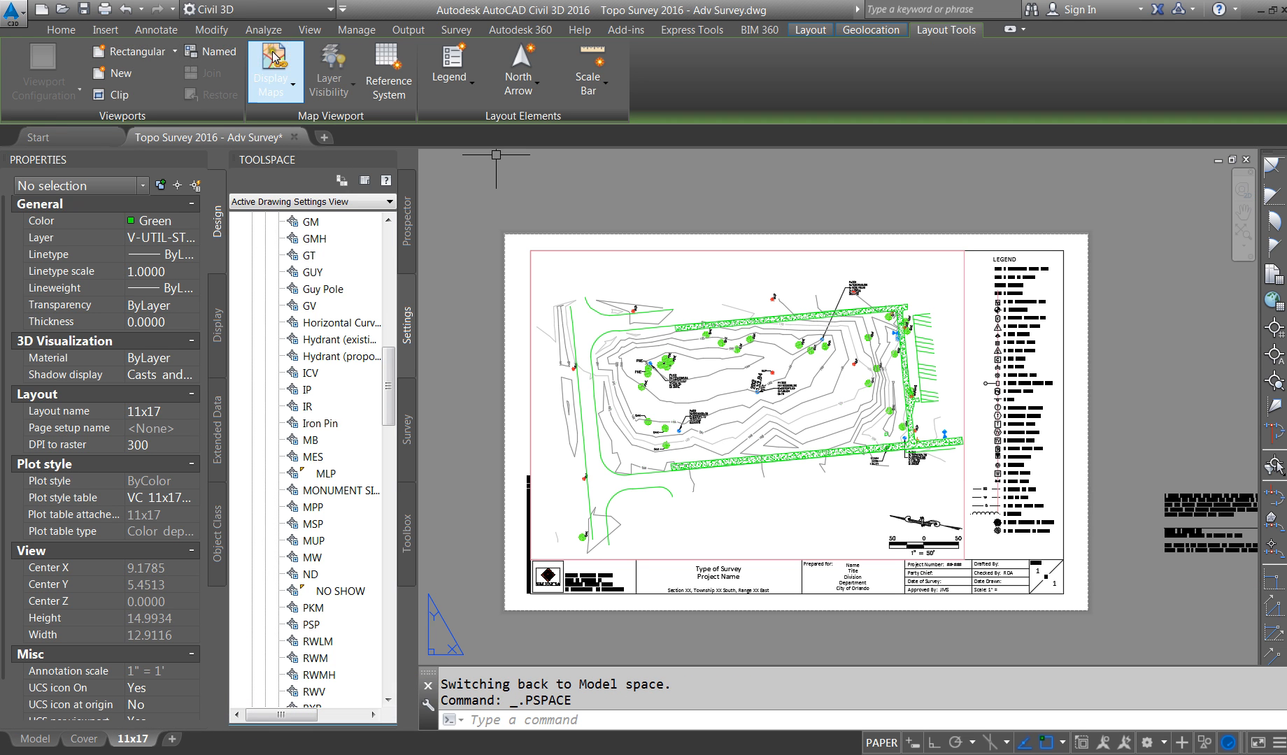
{"action": "left_click", "coordinate": [17, 28]}
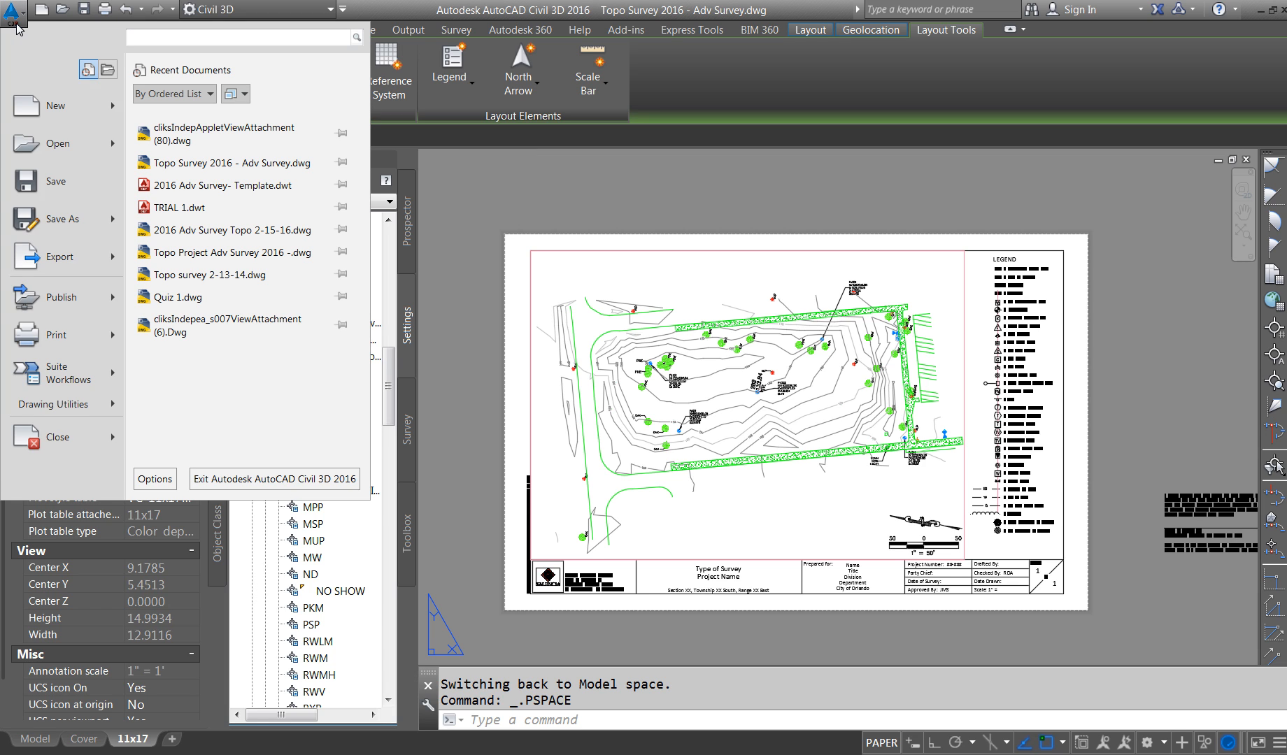
{"action": "left_click", "coordinate": [47, 341]}
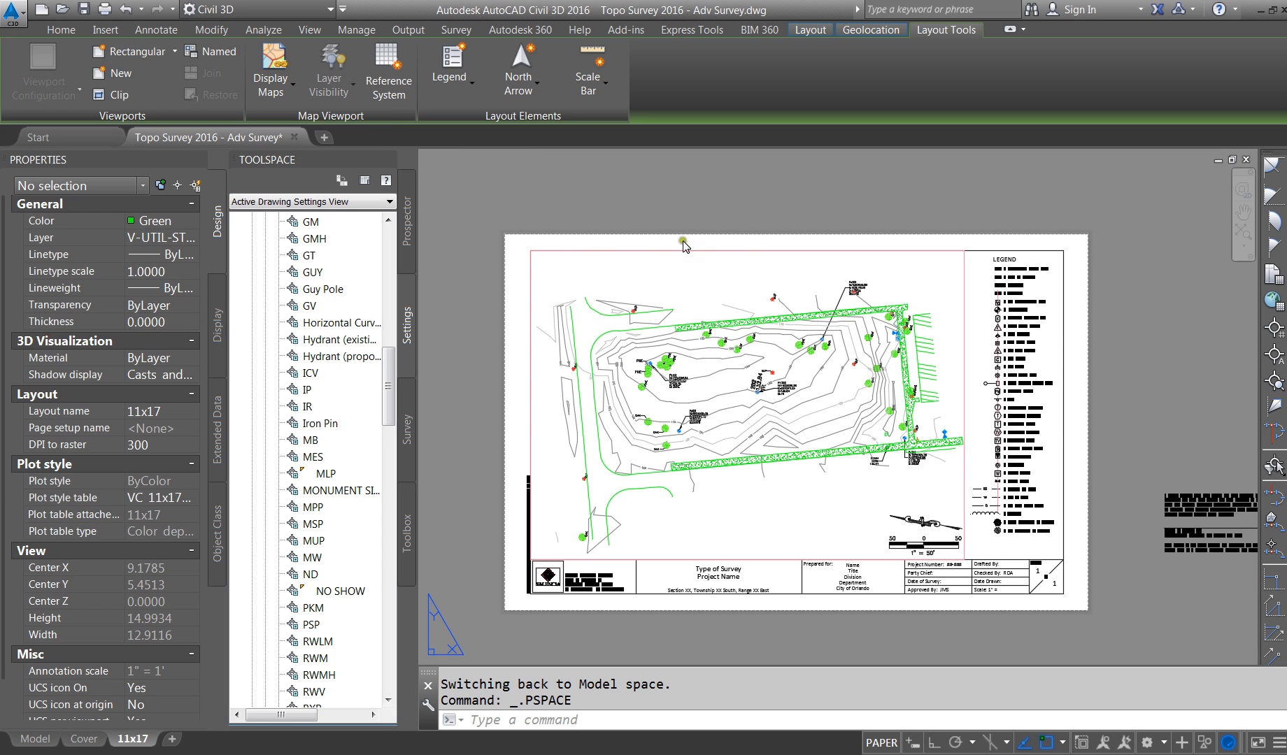
{"action": "left_click", "coordinate": [566, 432]}
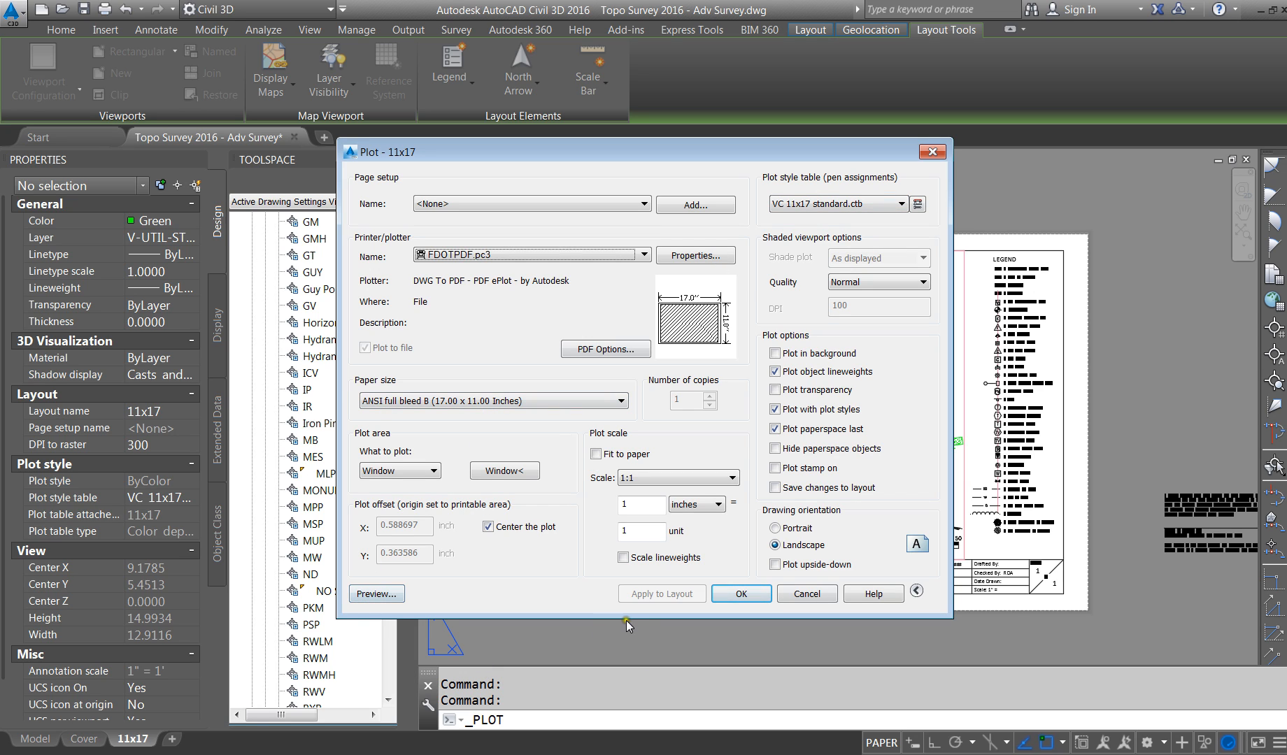
{"action": "left_click", "coordinate": [368, 601]}
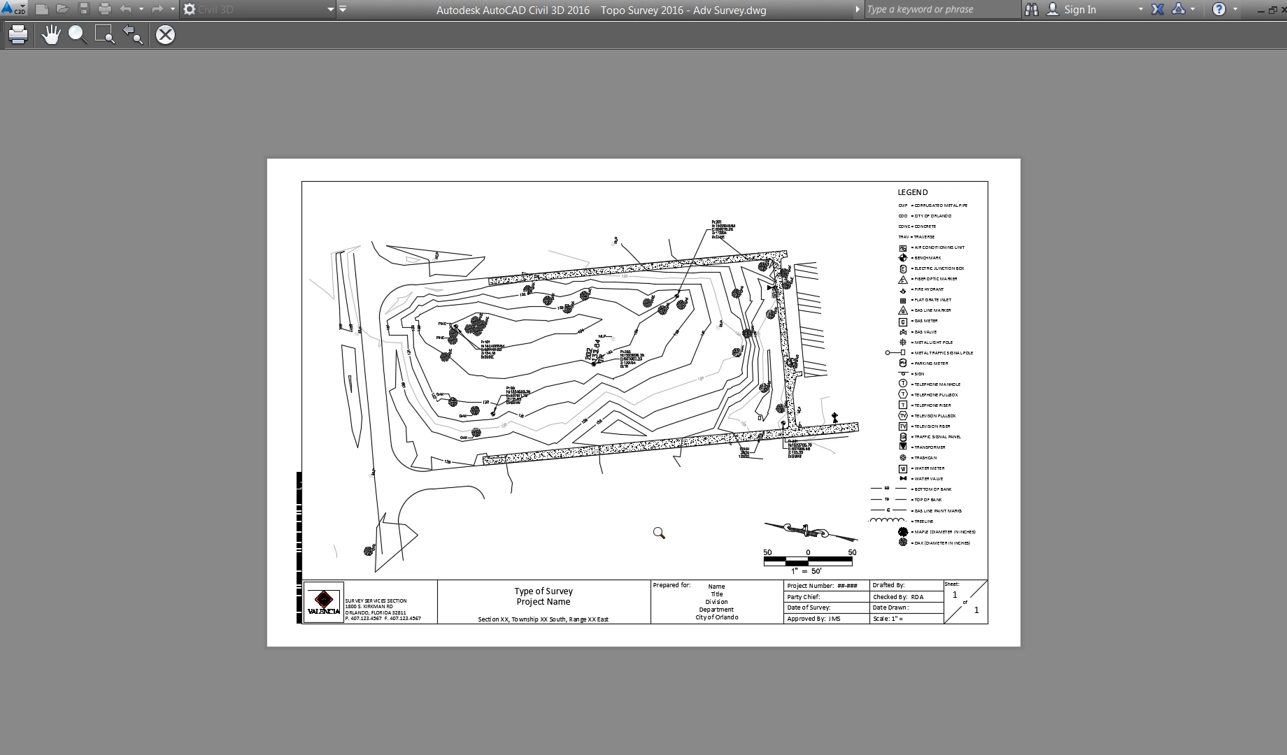
Step: Examine the label sizes and placement in the plot preview, and close it without plotting
{"action": "scroll", "coordinate": [488, 418], "scroll_direction": "up", "scroll_amount": 5}
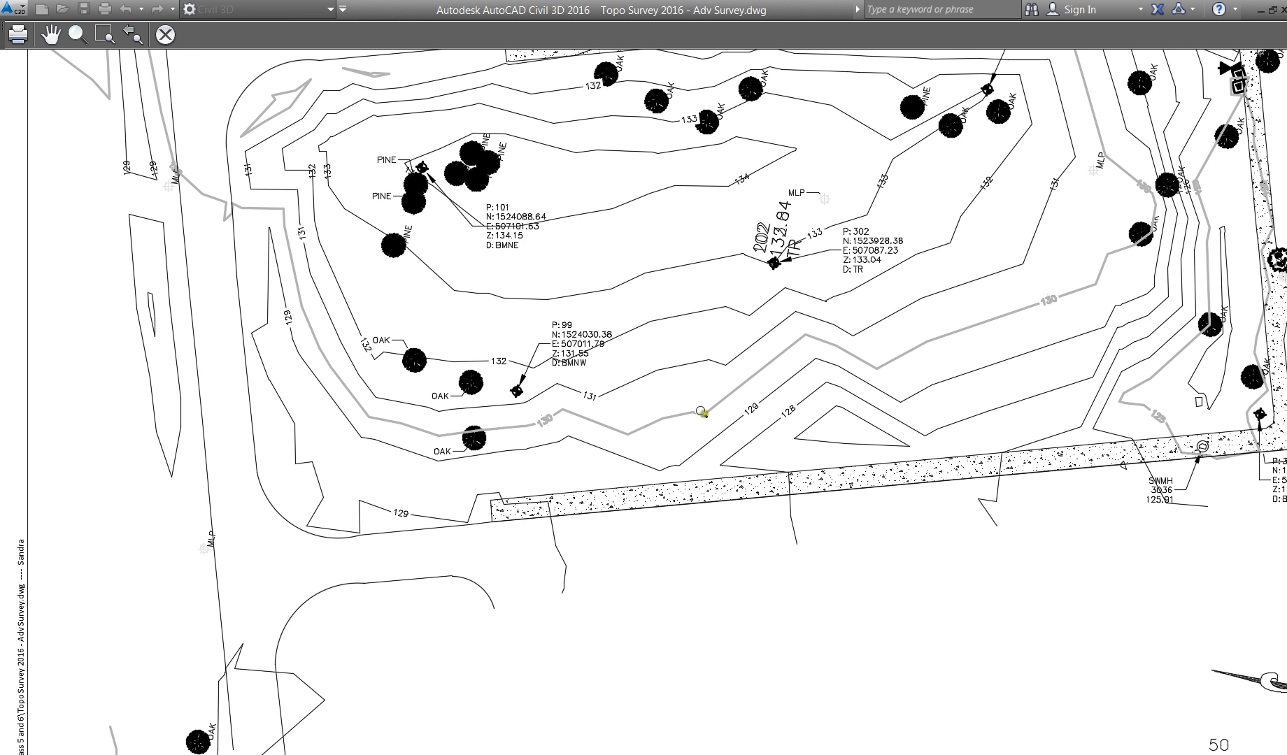
{"action": "scroll", "coordinate": [381, 395], "scroll_direction": "down", "scroll_amount": 5}
{"action": "scroll", "coordinate": [620, 442], "scroll_direction": "up", "scroll_amount": 2}
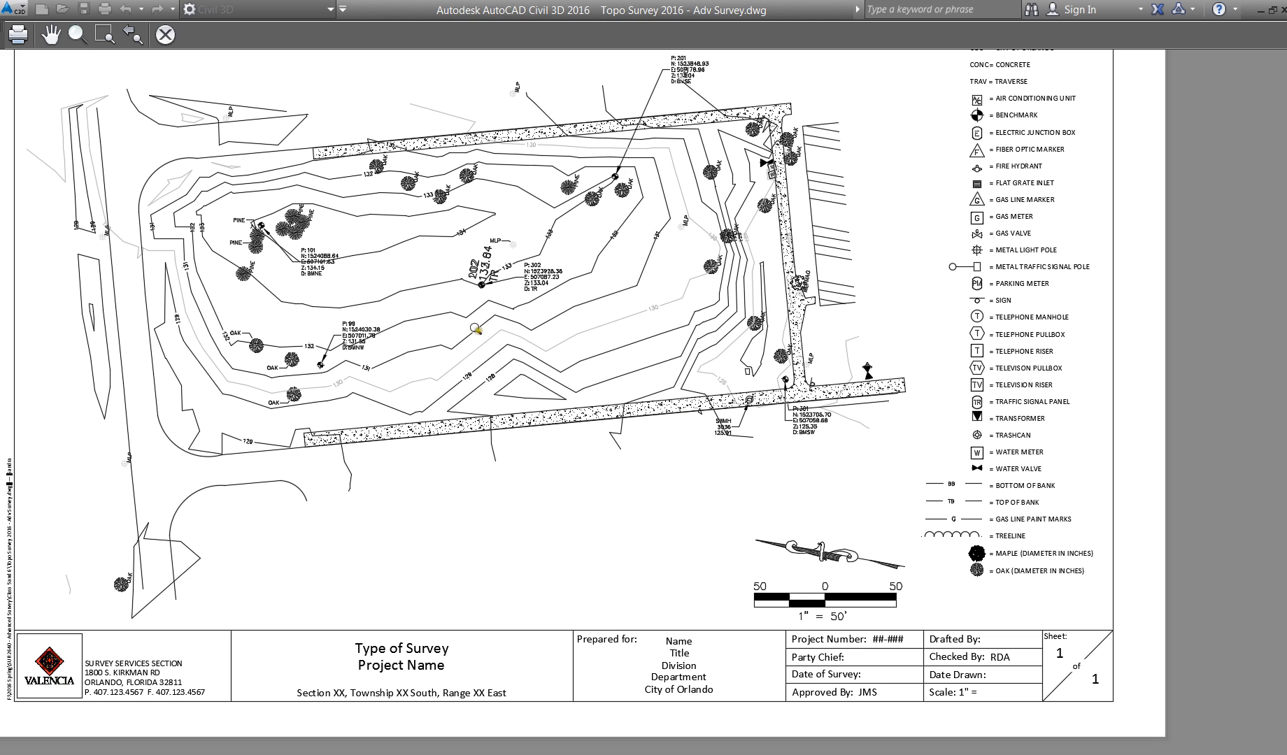
{"action": "scroll", "coordinate": [678, 66], "scroll_direction": "up", "scroll_amount": 6}
{"action": "scroll", "coordinate": [661, 121], "scroll_direction": "down", "scroll_amount": 6}
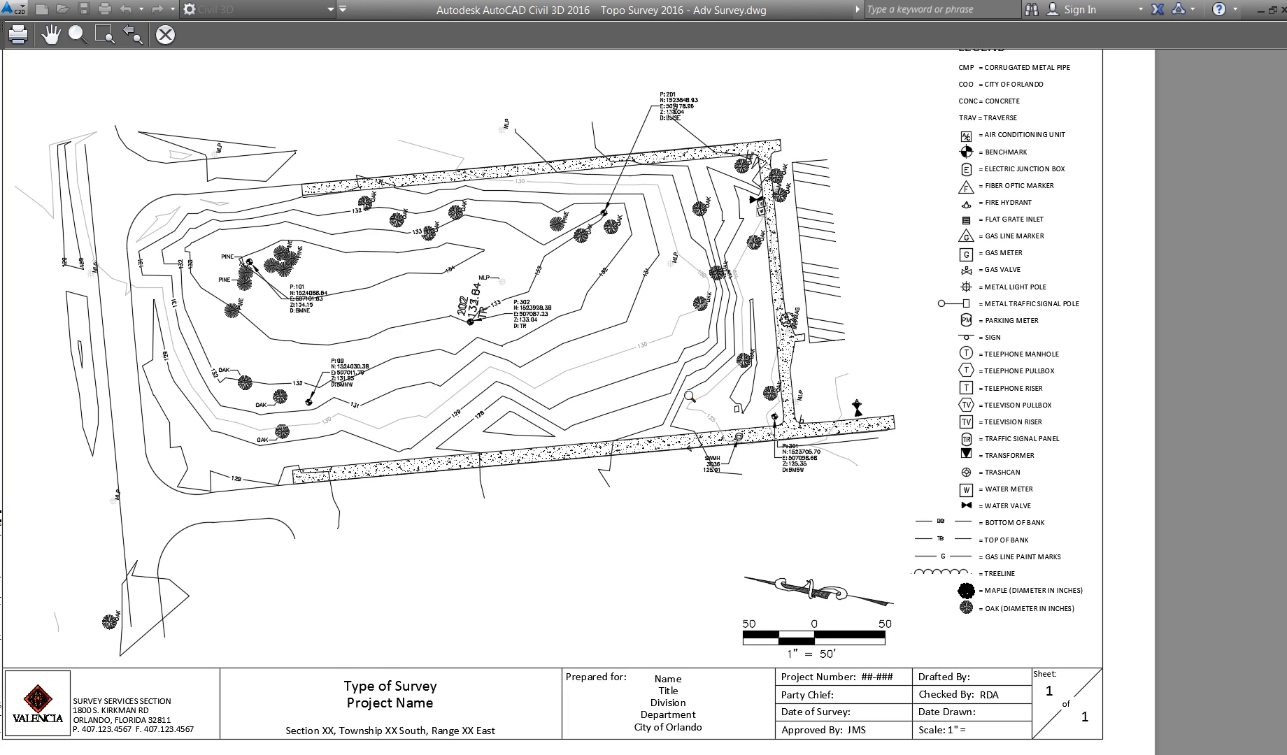
{"action": "key", "text": "Escape"}
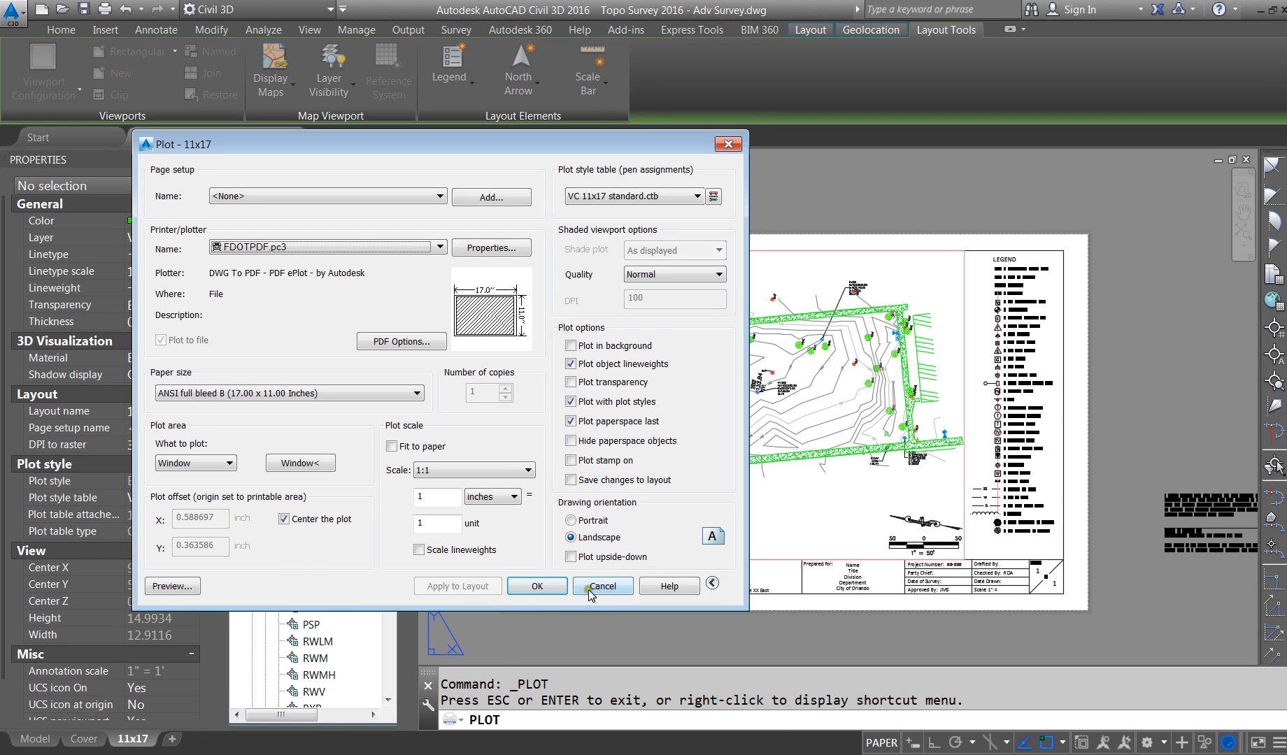
{"action": "left_click", "coordinate": [590, 586]}
Step: In model space, edit the PNEZD label style of benchmark point 99 and set its layout text height to 0.075"
{"action": "left_click", "coordinate": [35, 739]}
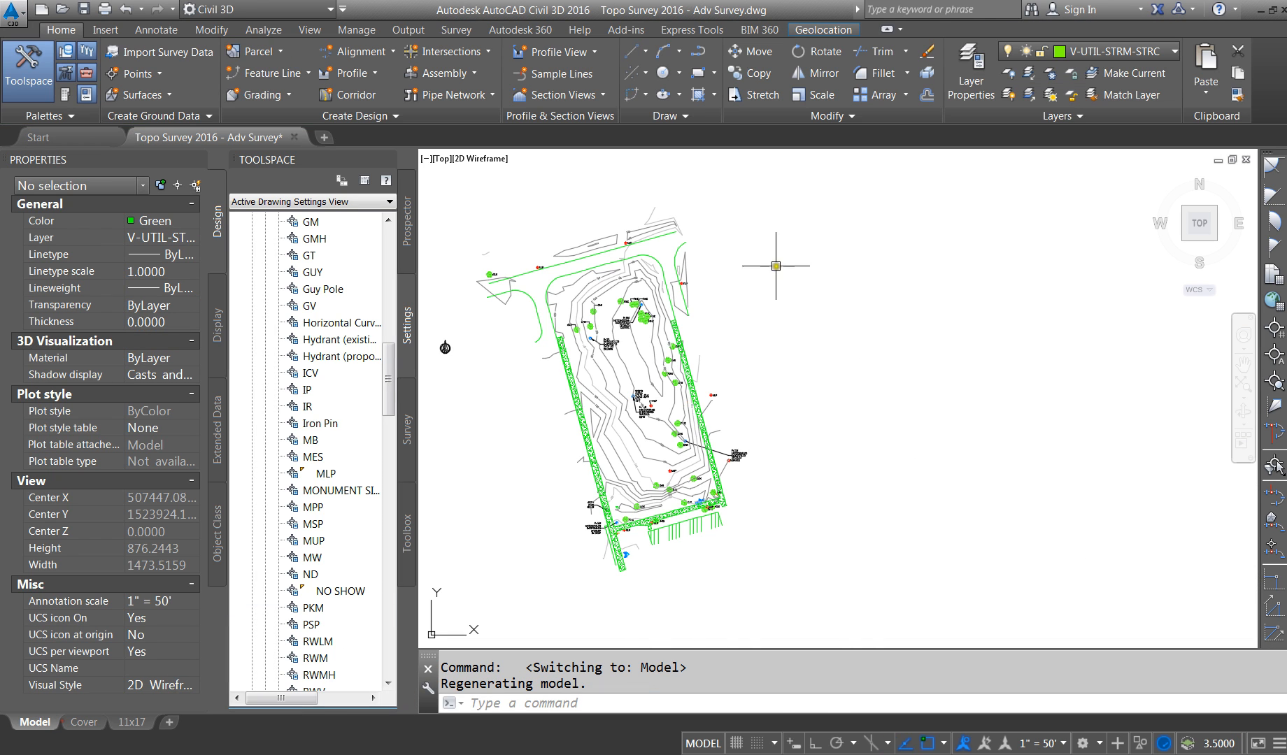
{"action": "scroll", "coordinate": [605, 347], "scroll_direction": "up", "scroll_amount": 5}
{"action": "left_click", "coordinate": [631, 326]}
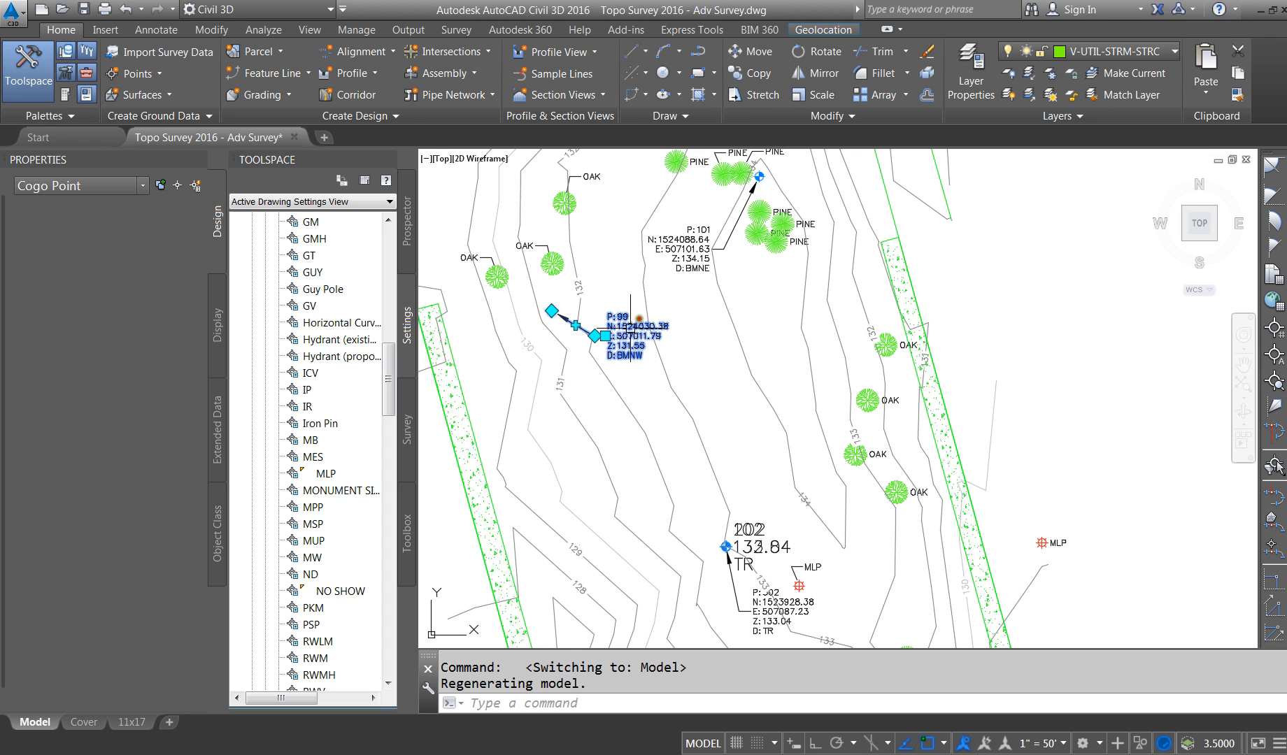
{"action": "left_click", "coordinate": [174, 311]}
{"action": "left_click", "coordinate": [189, 312]}
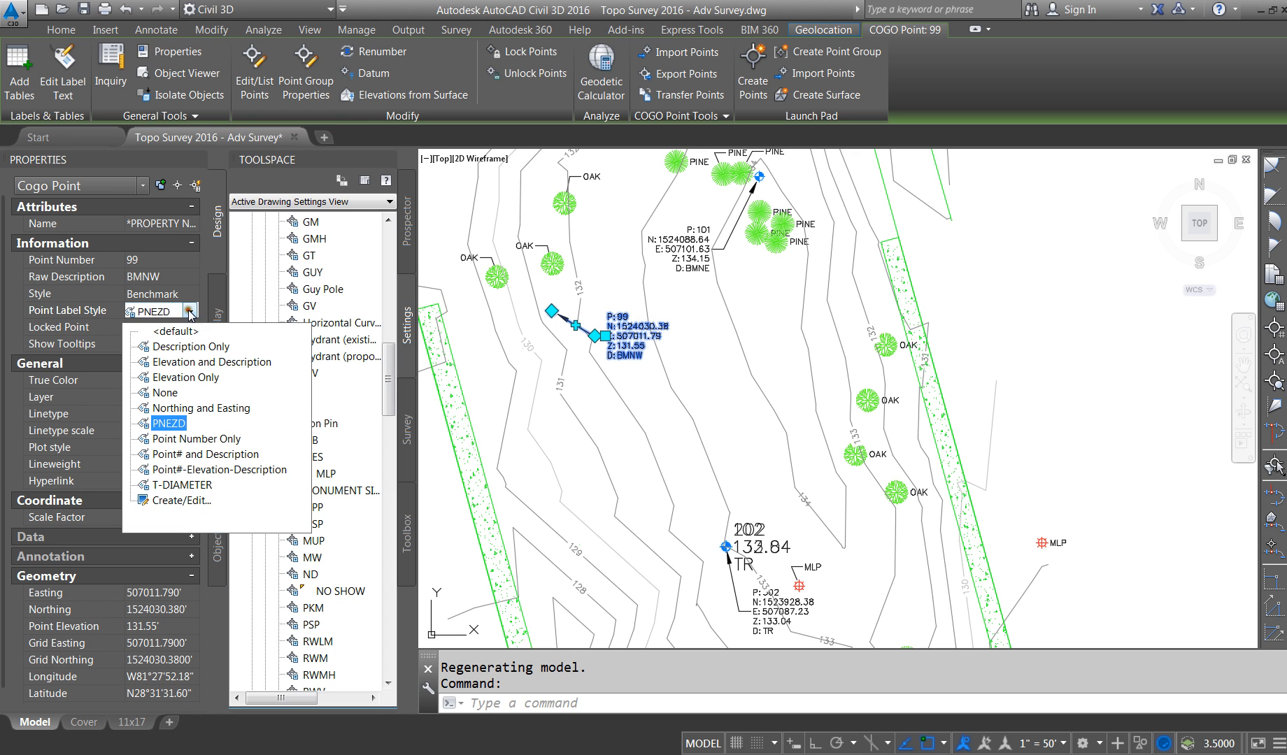
{"action": "left_click", "coordinate": [170, 500]}
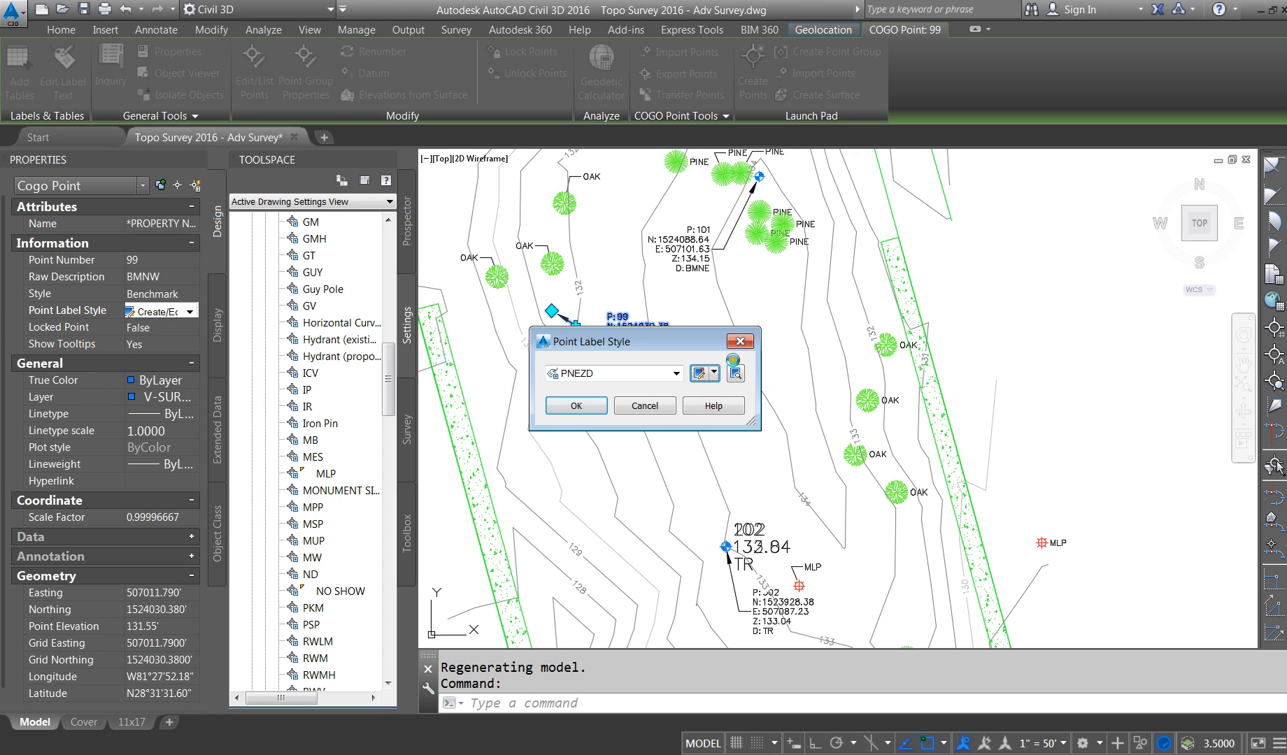
{"action": "left_click", "coordinate": [698, 373]}
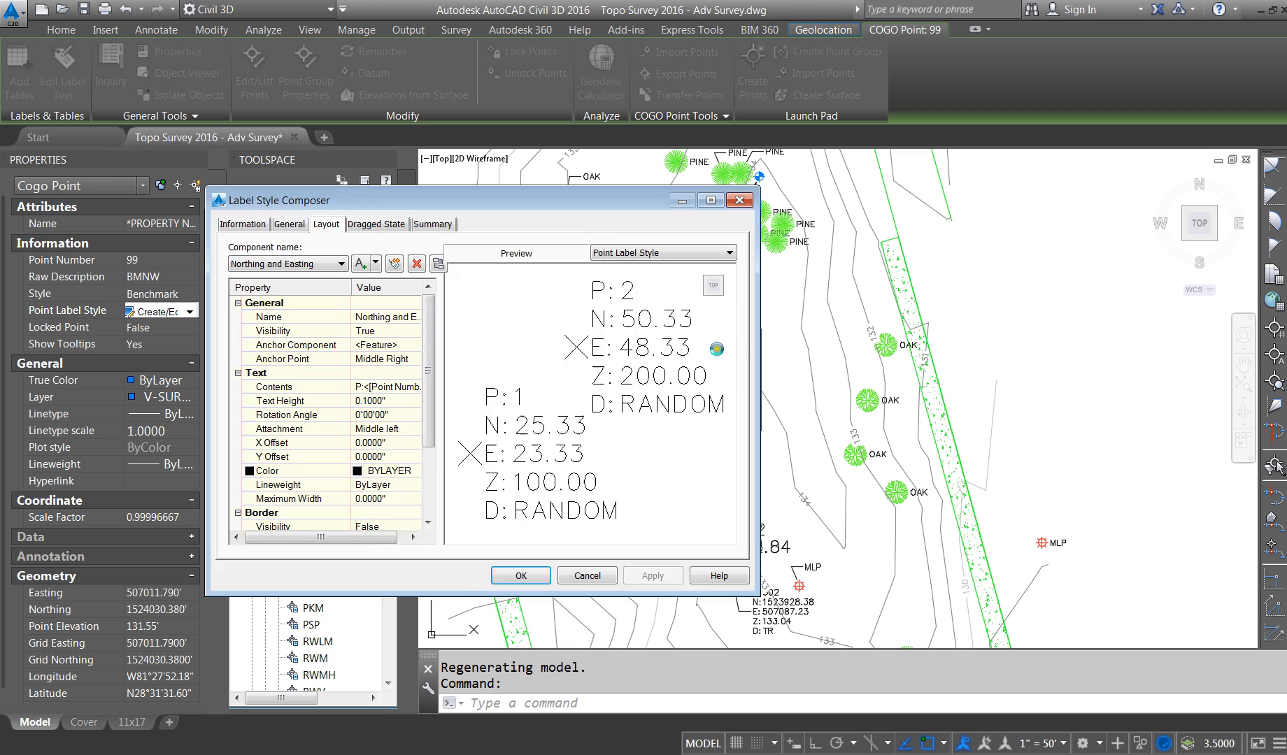
{"action": "left_click", "coordinate": [404, 401]}
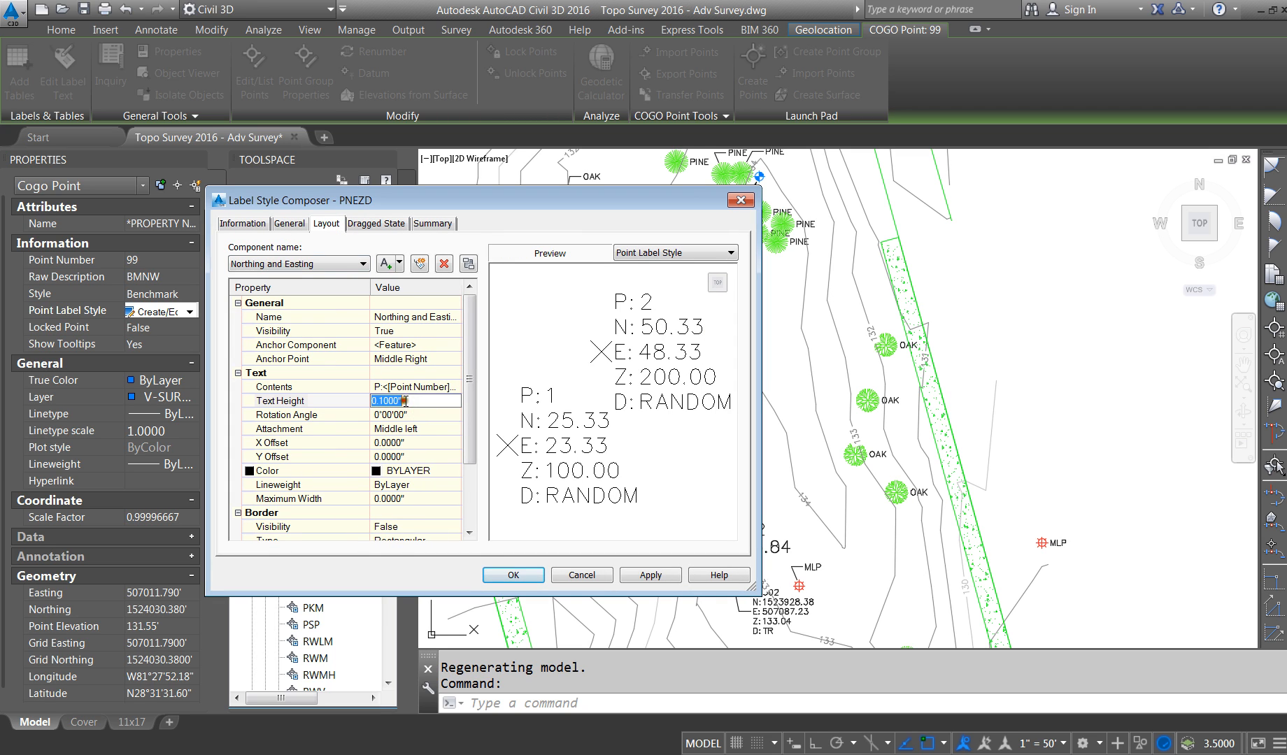
{"action": "type", "text": ".075"}
Step: Set the PNEZD style's dragged-state text height to 0.075", save the style, and bring up the survey area on the 11x17 layout
{"action": "left_click", "coordinate": [376, 223]}
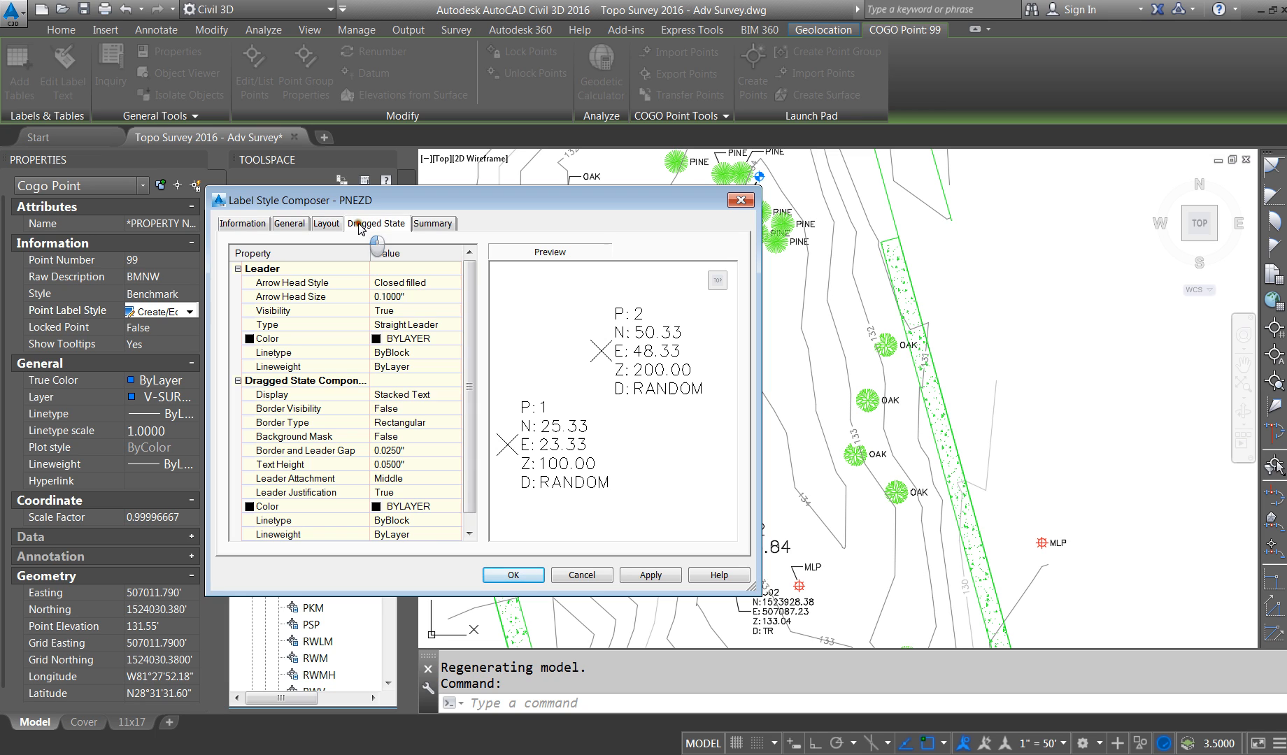
{"action": "left_click", "coordinate": [398, 465]}
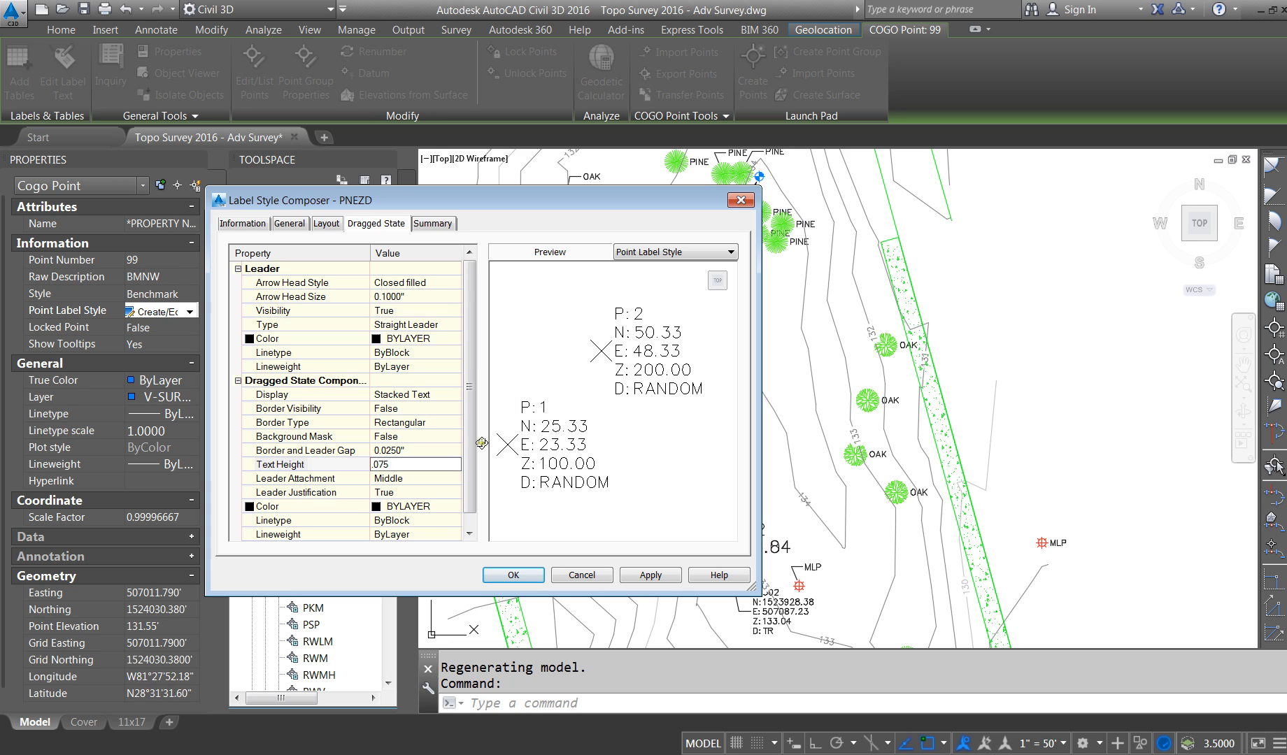
{"action": "left_click", "coordinate": [650, 575]}
{"action": "left_click", "coordinate": [532, 579]}
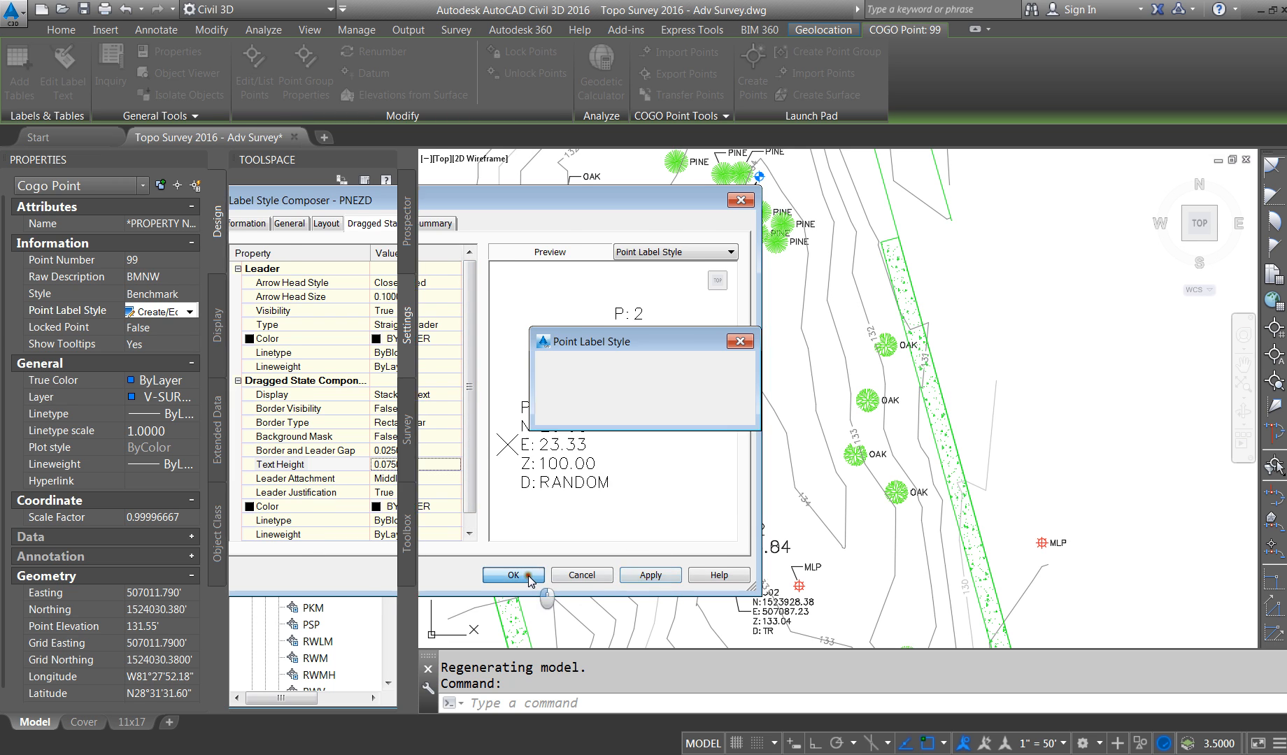
{"action": "left_click", "coordinate": [572, 412]}
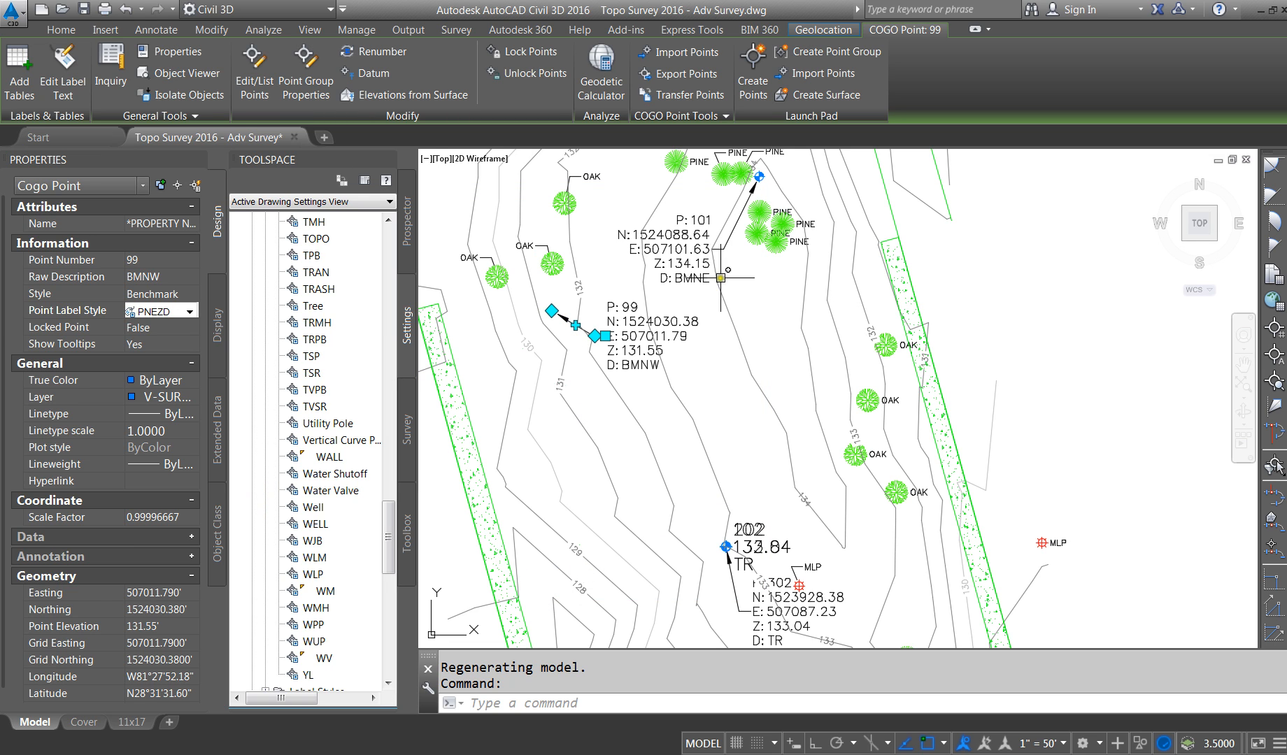
{"action": "left_click", "coordinate": [131, 722]}
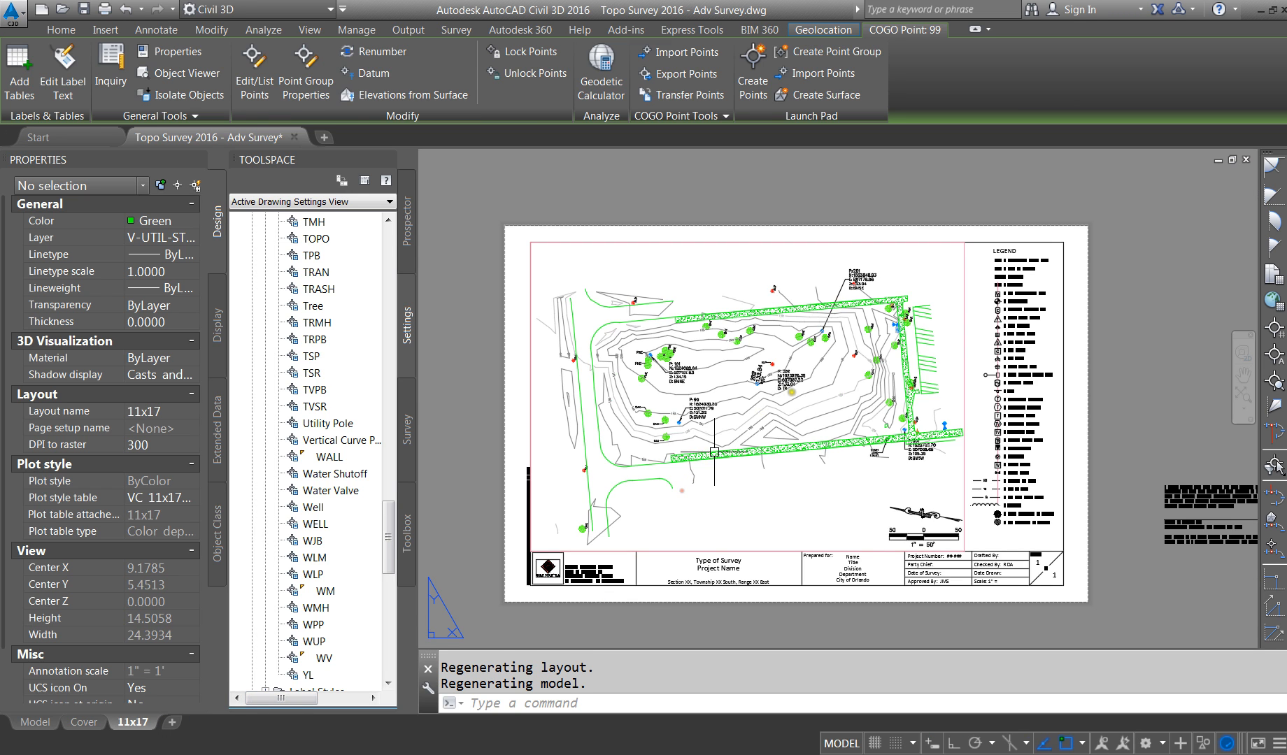
{"action": "scroll", "coordinate": [928, 472], "scroll_direction": "up", "scroll_amount": 5}
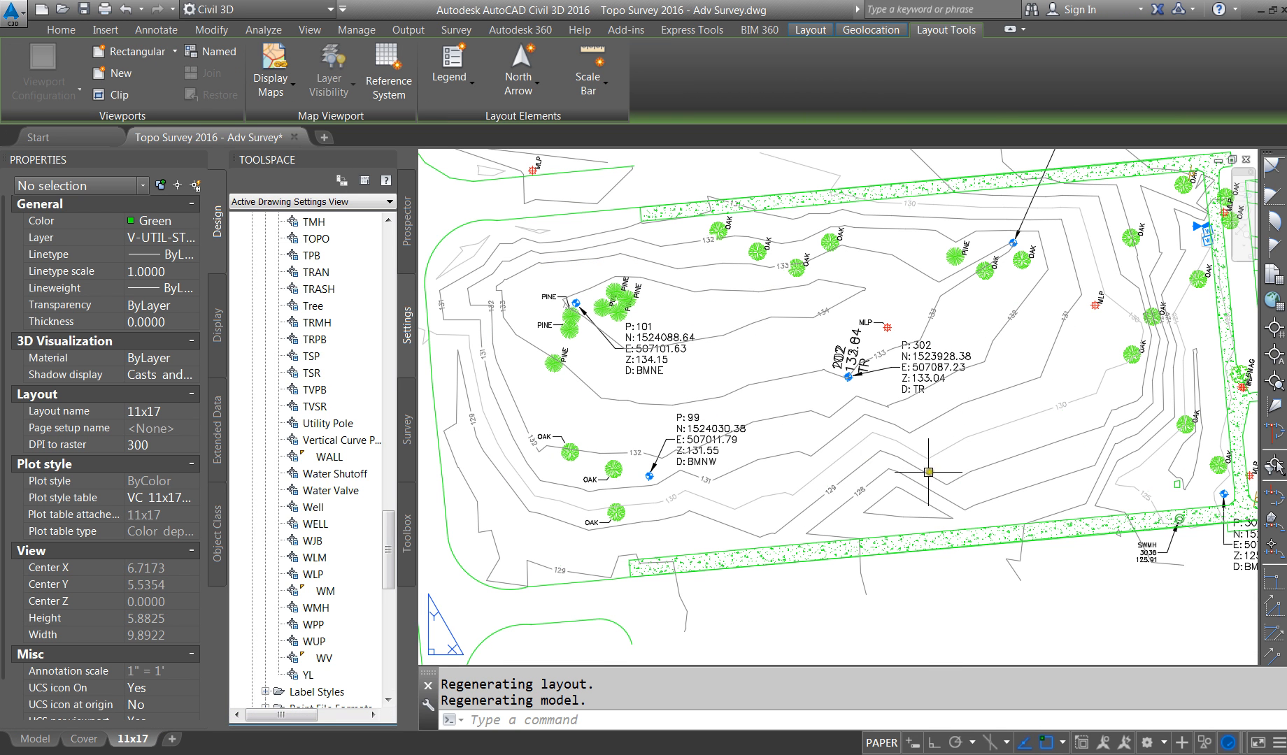
{"action": "left_click", "coordinate": [596, 524]}
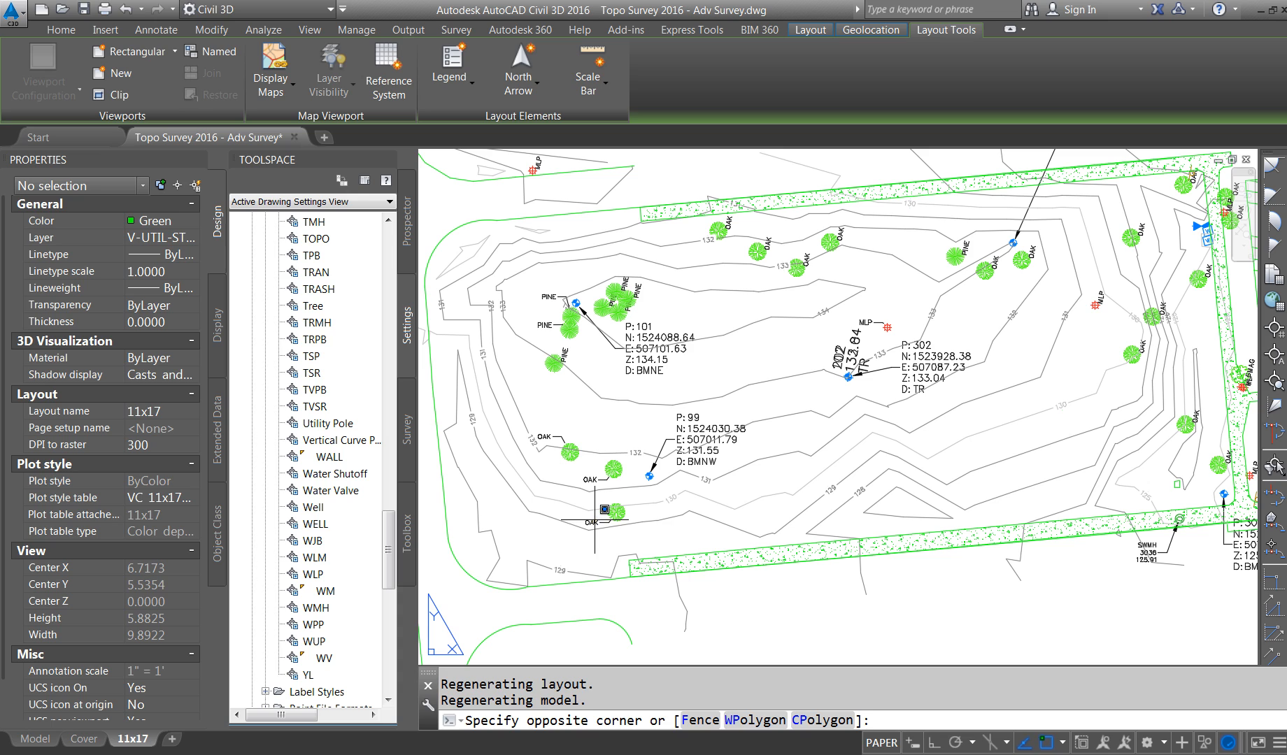
{"action": "key", "text": "Escape"}
{"action": "key", "text": "Escape"}
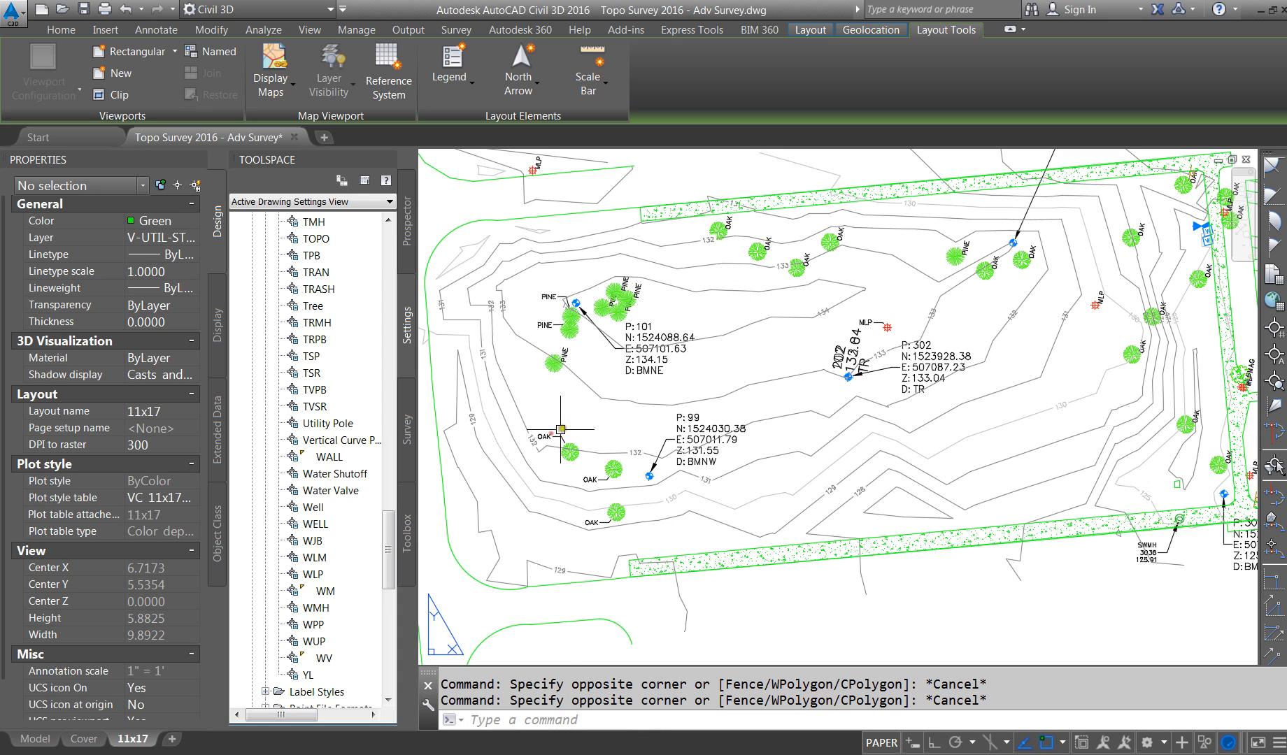
{"action": "double_click", "coordinate": [594, 414]}
{"action": "key", "text": "Escape"}
{"action": "left_click", "coordinate": [544, 436]}
{"action": "left_click", "coordinate": [545, 428]}
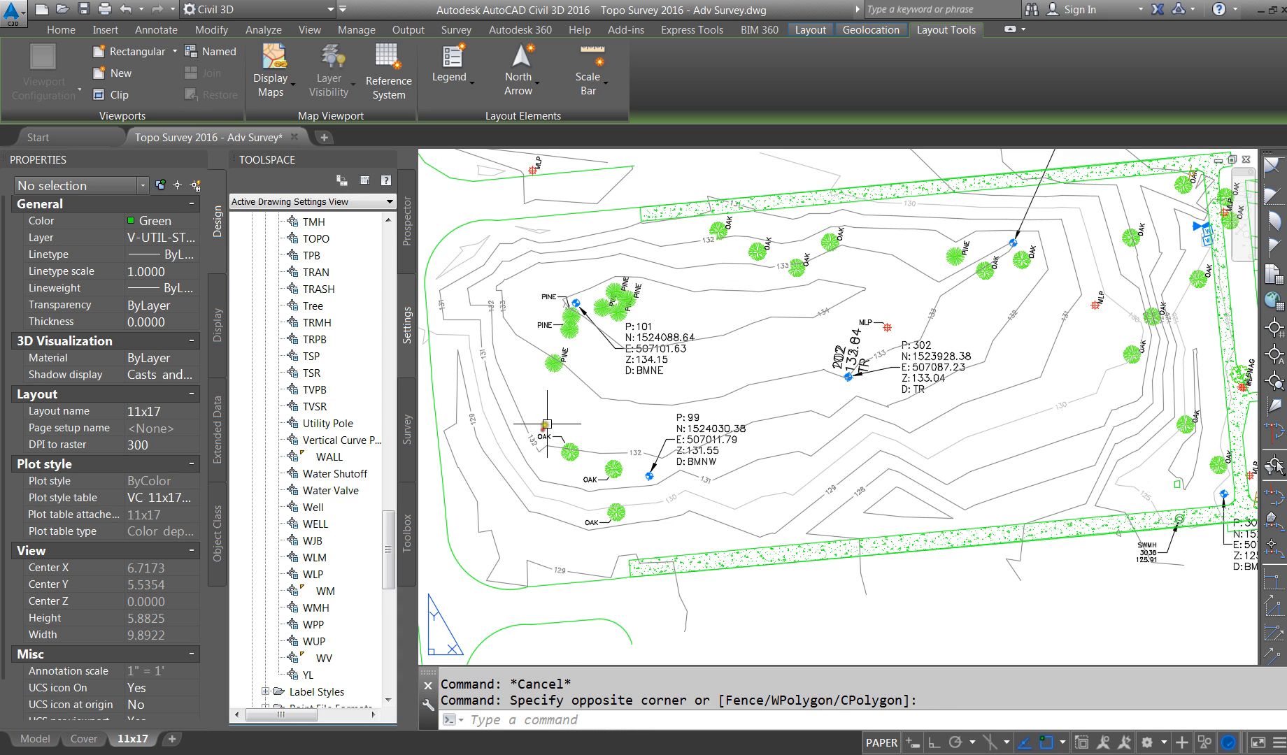
{"action": "key", "text": "Escape"}
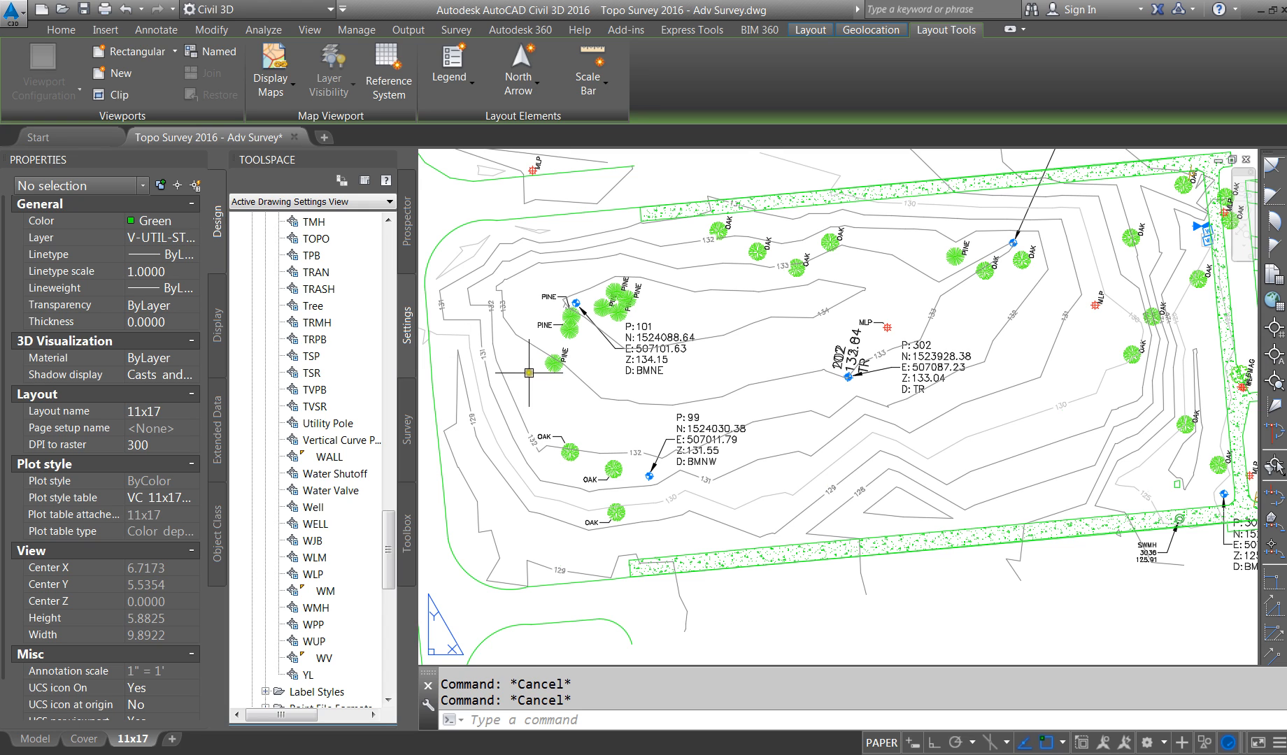
Step: Through the viewport, edit the Description Only label style of OAK point 1108 and set its dragged-state text height to 0.075"
{"action": "double_click", "coordinate": [545, 435]}
{"action": "left_click", "coordinate": [543, 437]}
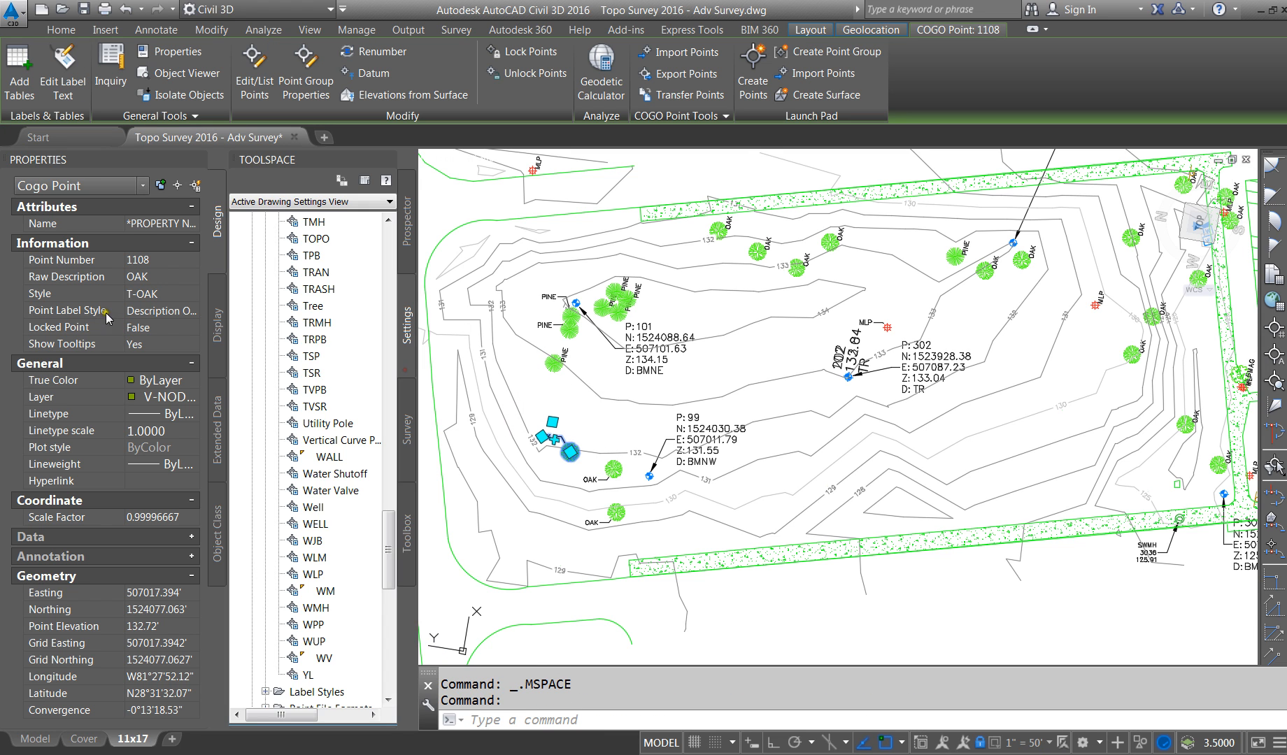
{"action": "left_click", "coordinate": [196, 315]}
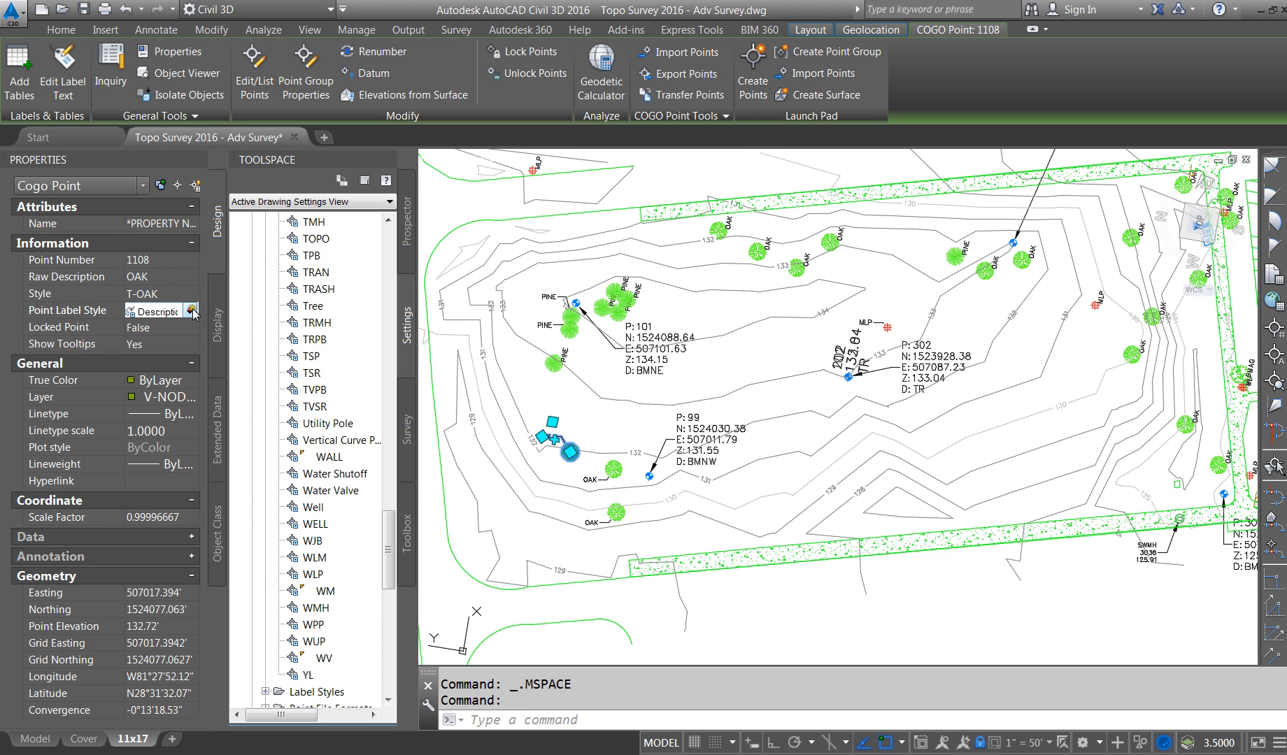
{"action": "left_click", "coordinate": [189, 312]}
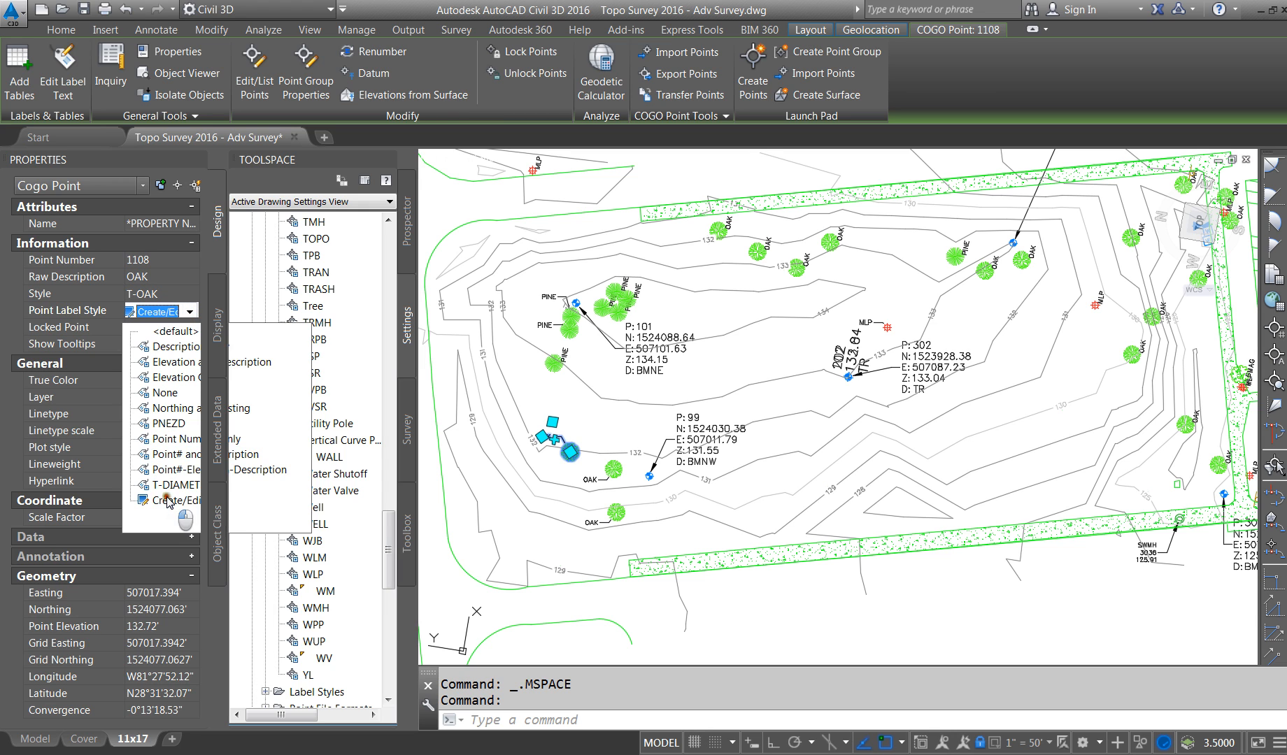
{"action": "left_click", "coordinate": [168, 521]}
{"action": "left_click", "coordinate": [698, 373]}
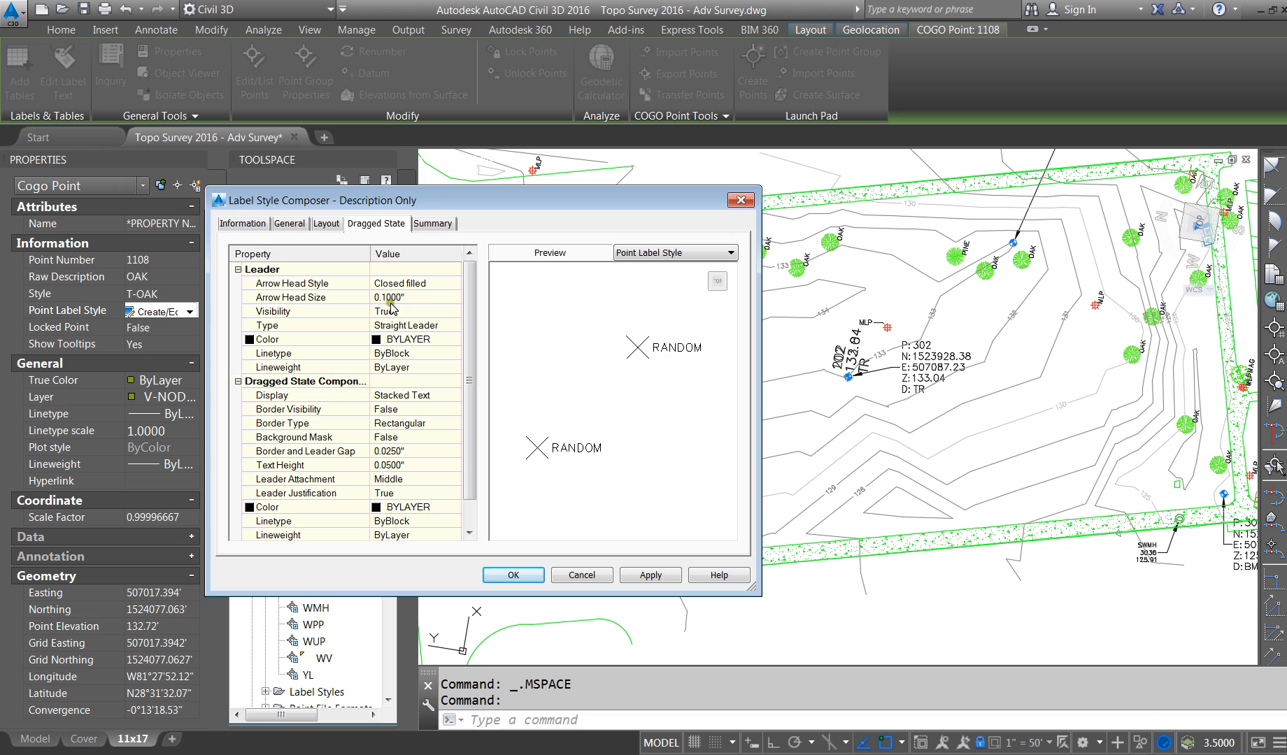
{"action": "left_click", "coordinate": [379, 465]}
{"action": "type", "text": ".075"}
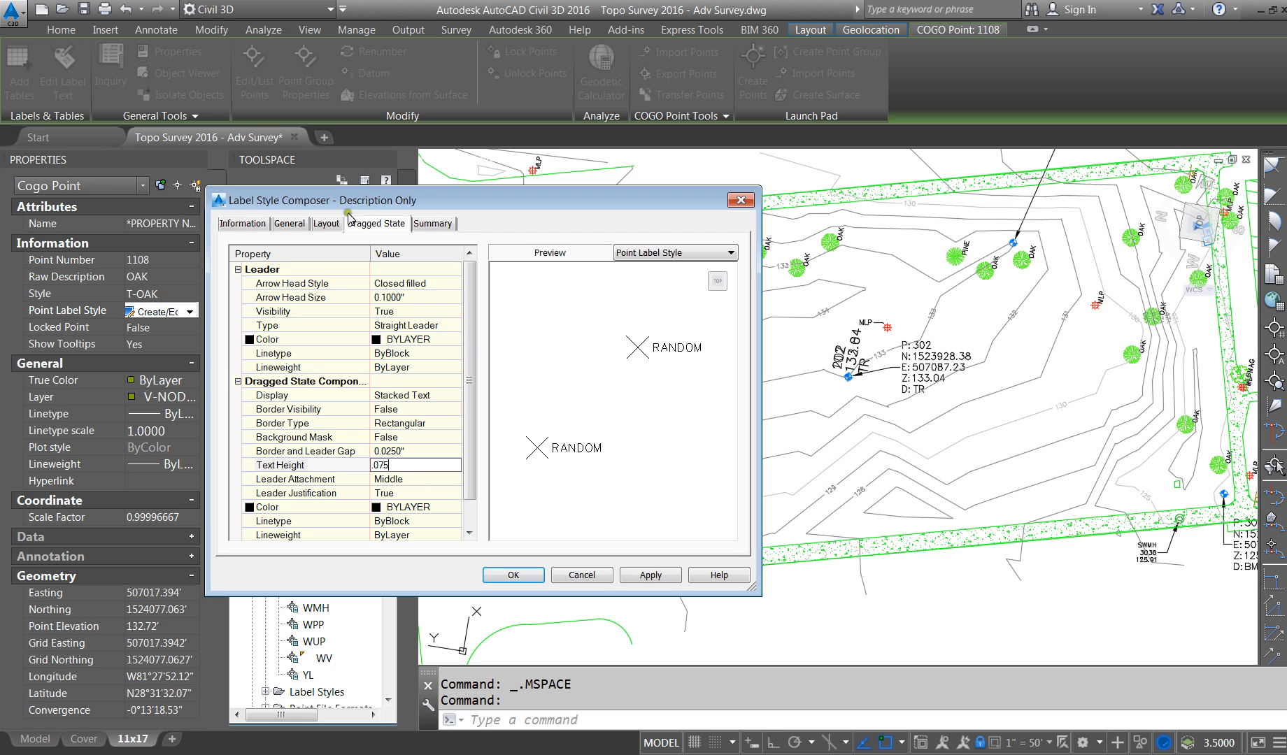
Step: Set the layout text height of the Description Only label style's point description to 0.075" and save the style
{"action": "left_click", "coordinate": [325, 224]}
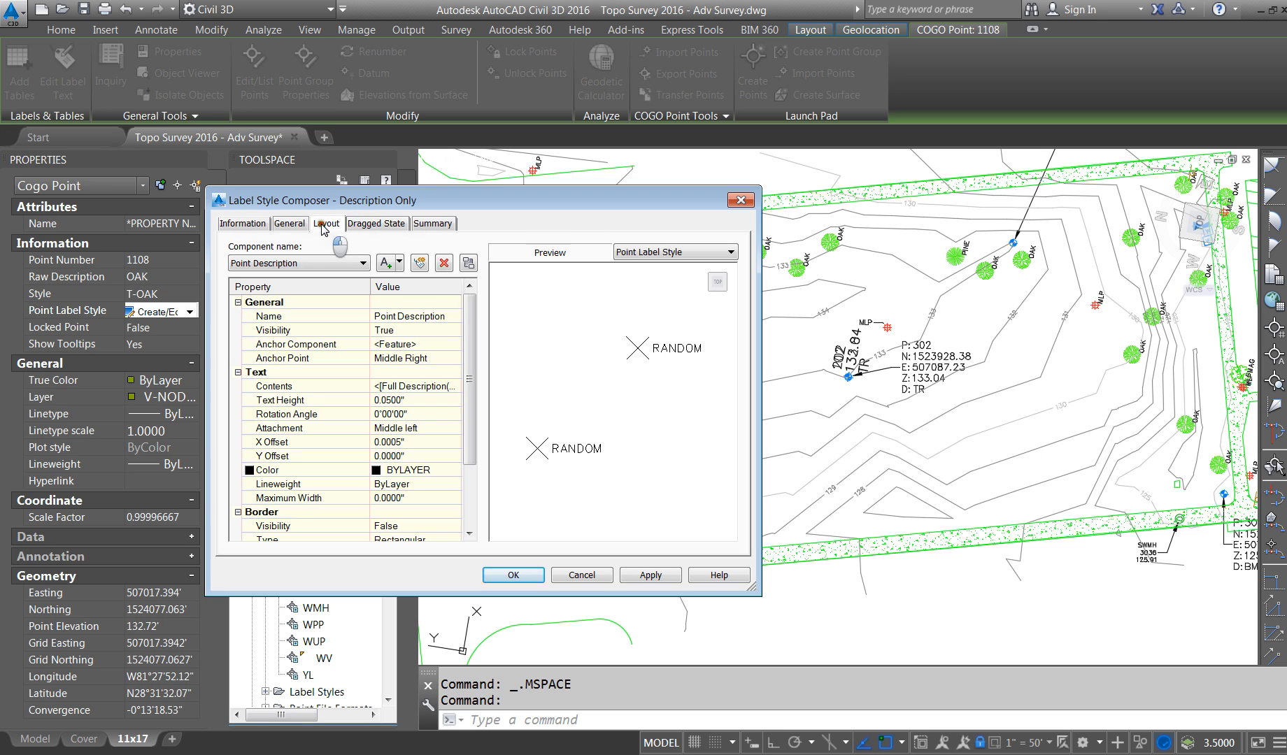
{"action": "left_click", "coordinate": [423, 442]}
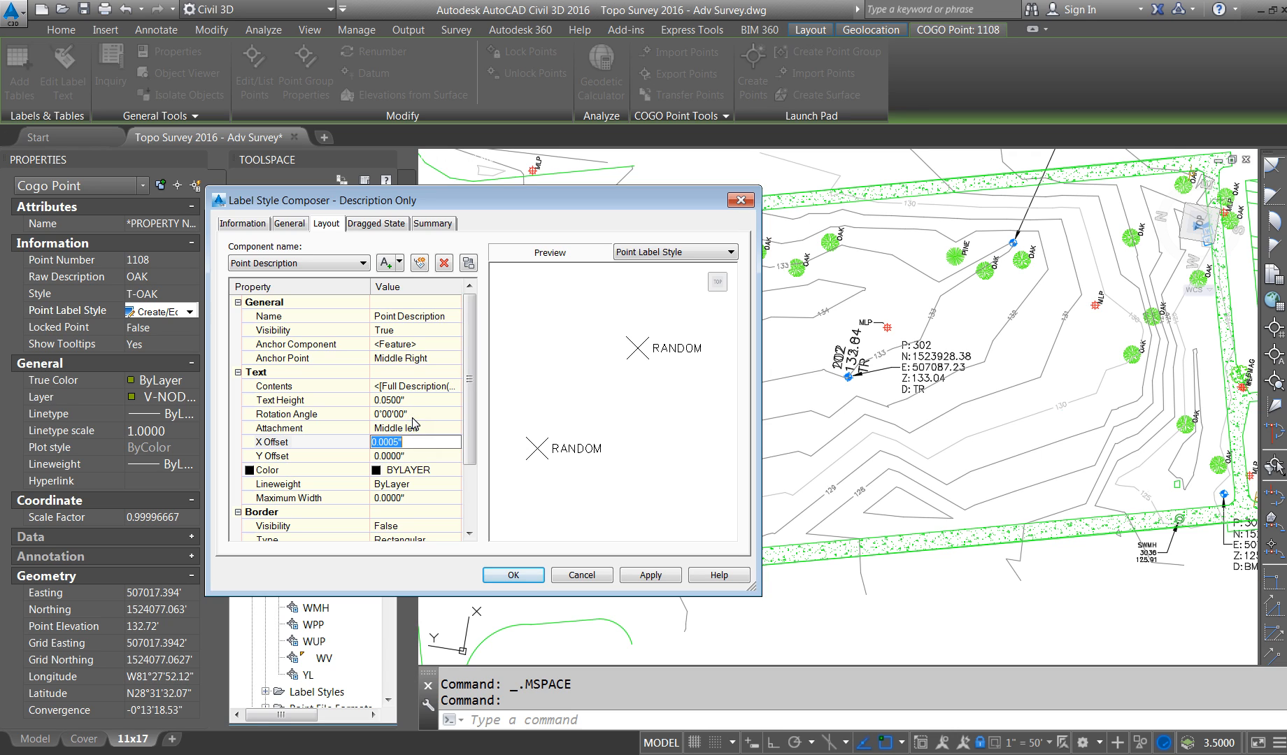
{"action": "left_click", "coordinate": [404, 401]}
{"action": "type", "text": ".07"}
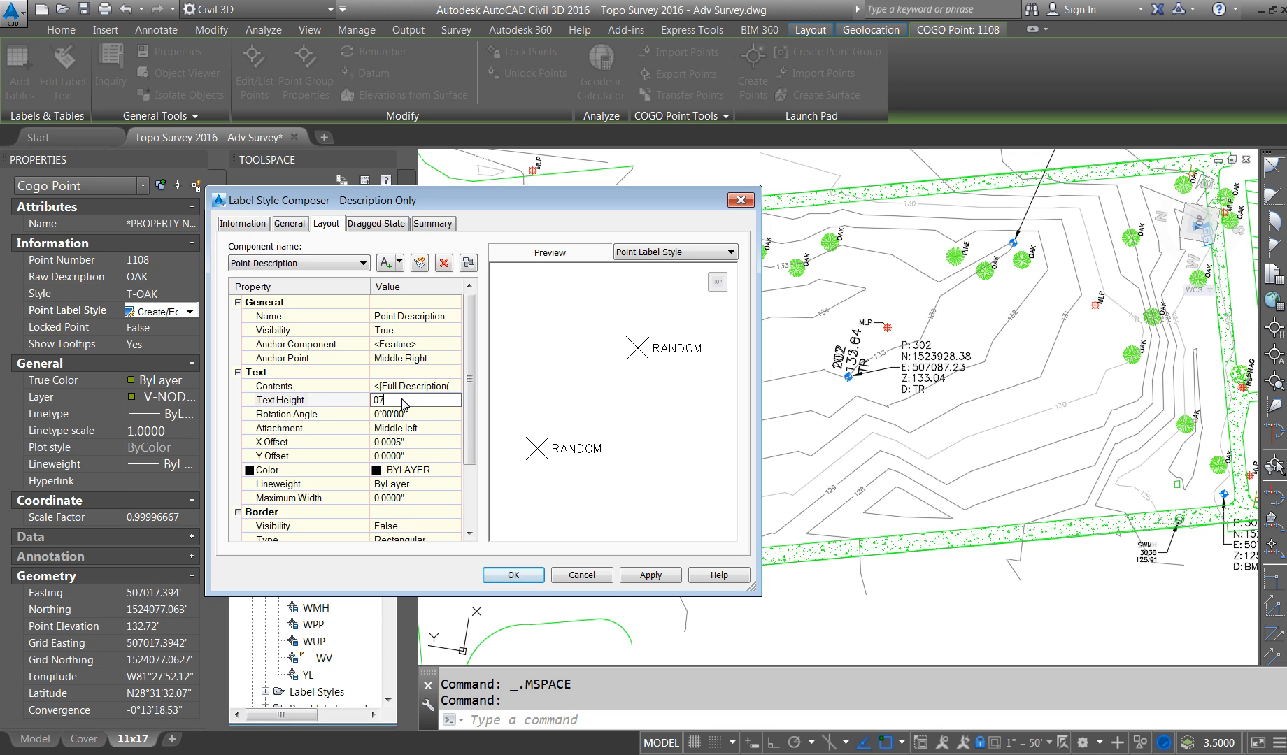
{"action": "type", "text": "5"}
{"action": "key", "text": "Return"}
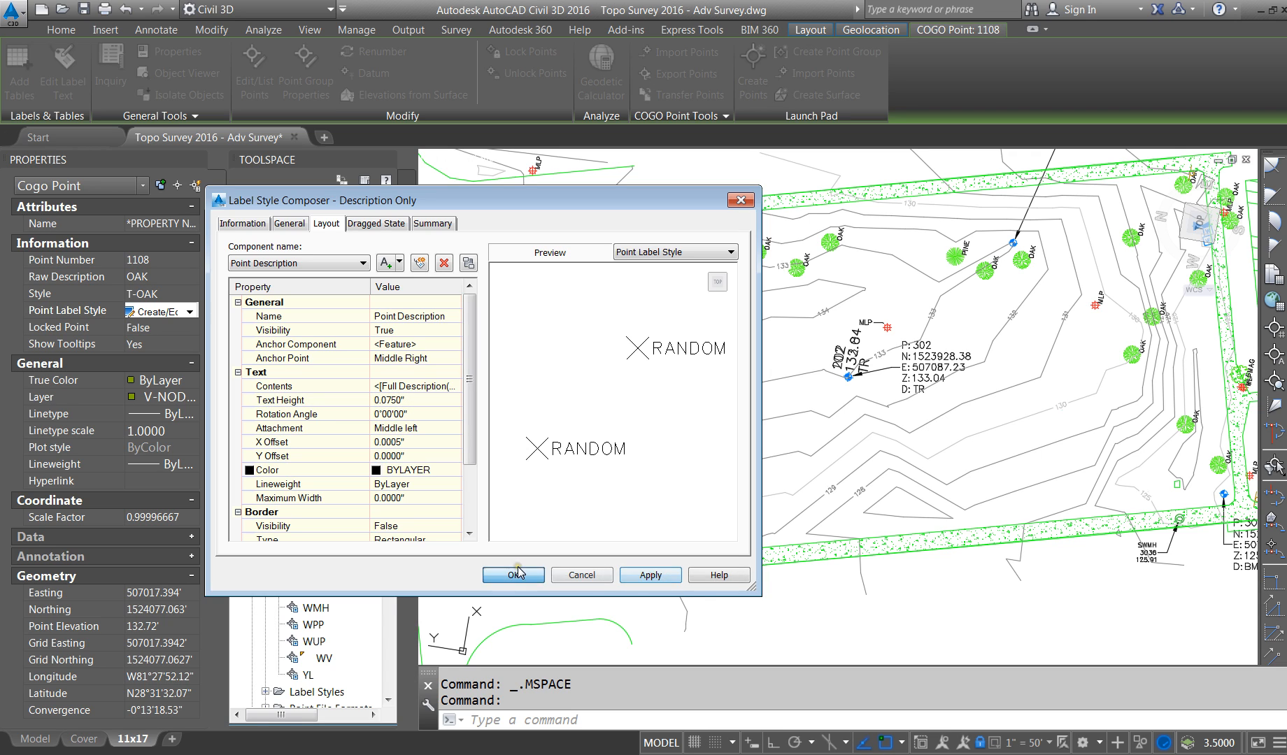
{"action": "left_click", "coordinate": [514, 575]}
{"action": "left_click", "coordinate": [575, 408]}
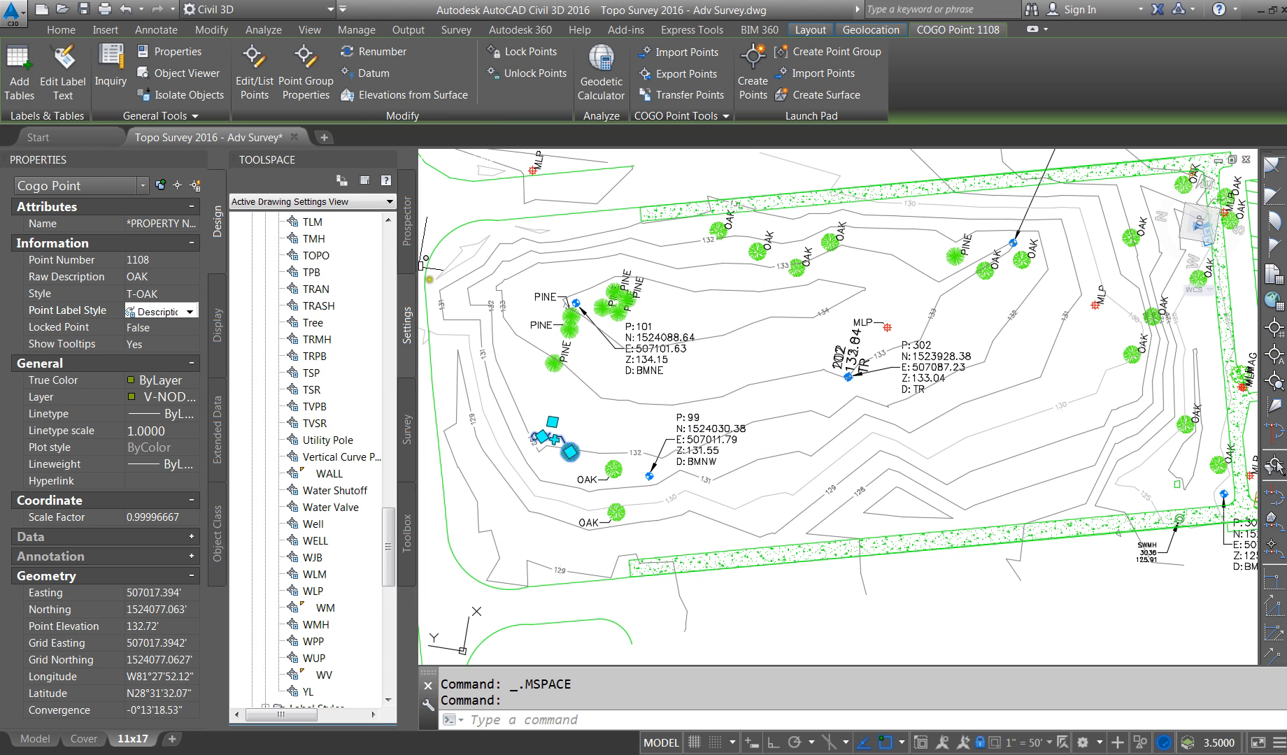
Step: List the drawing's point label styles in the Toolspace settings tree and widen the Toolspace enough to read their full names
{"action": "left_click", "coordinate": [405, 236]}
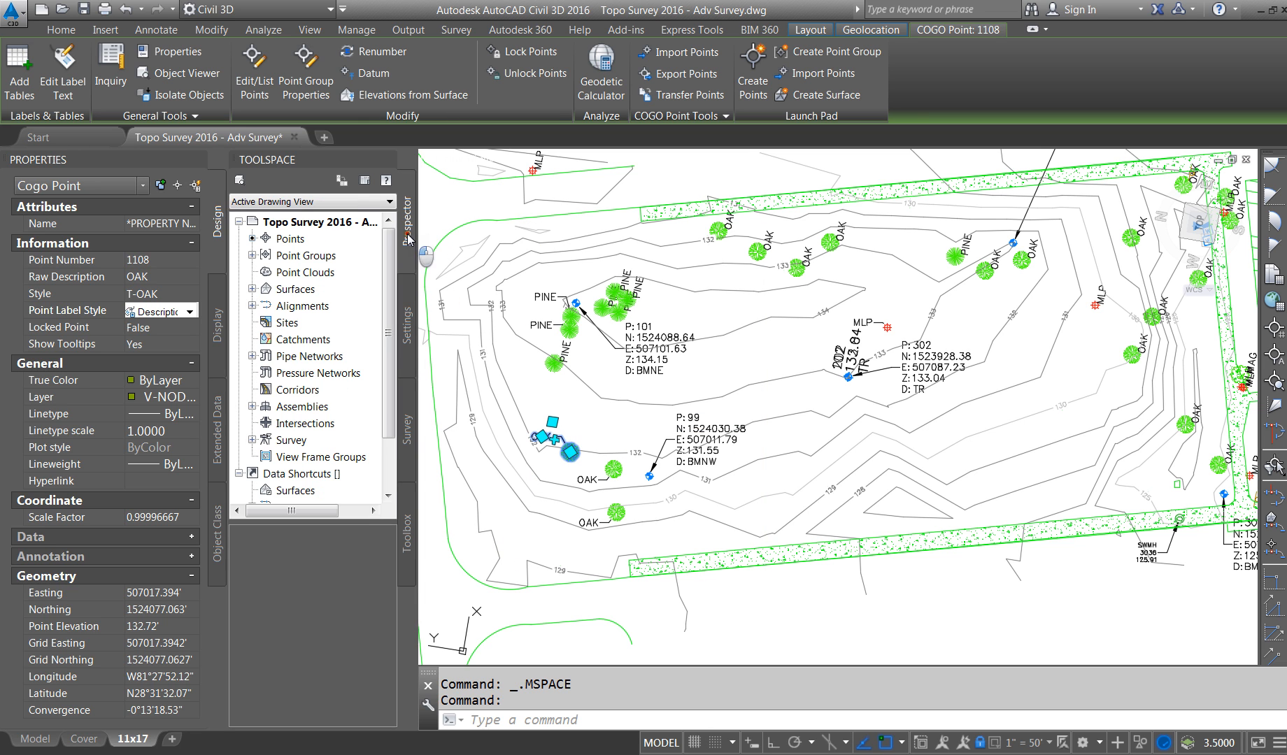
{"action": "left_click", "coordinate": [406, 312]}
{"action": "scroll", "coordinate": [301, 269], "scroll_direction": "up", "scroll_amount": 10}
{"action": "scroll", "coordinate": [301, 269], "scroll_direction": "up", "scroll_amount": 15}
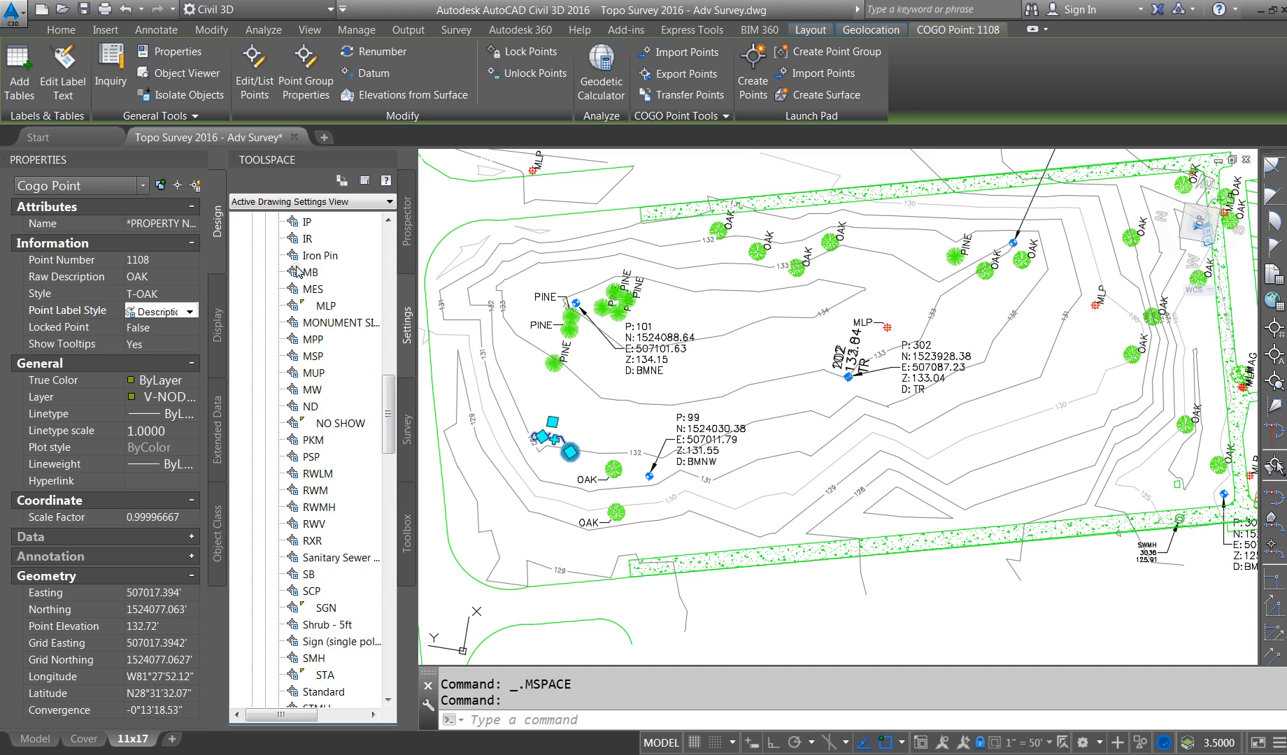
{"action": "left_click", "coordinate": [266, 289]}
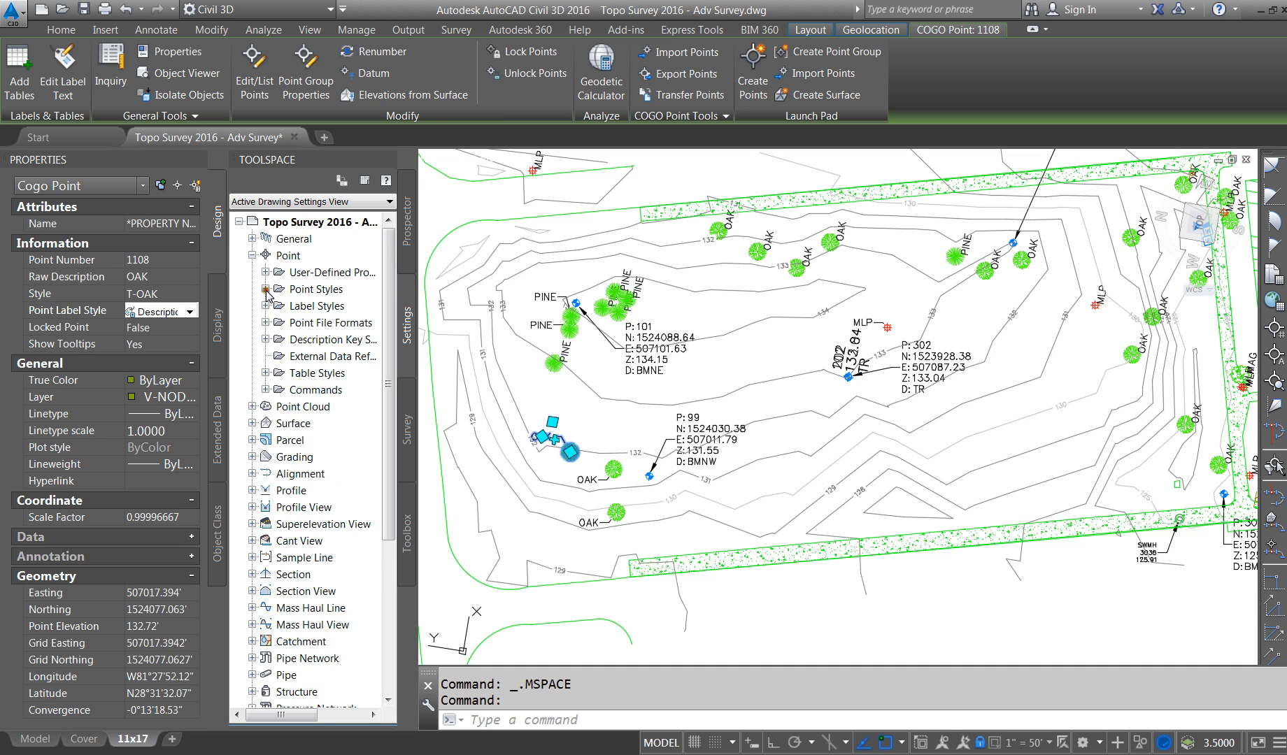
{"action": "double_click", "coordinate": [281, 307]}
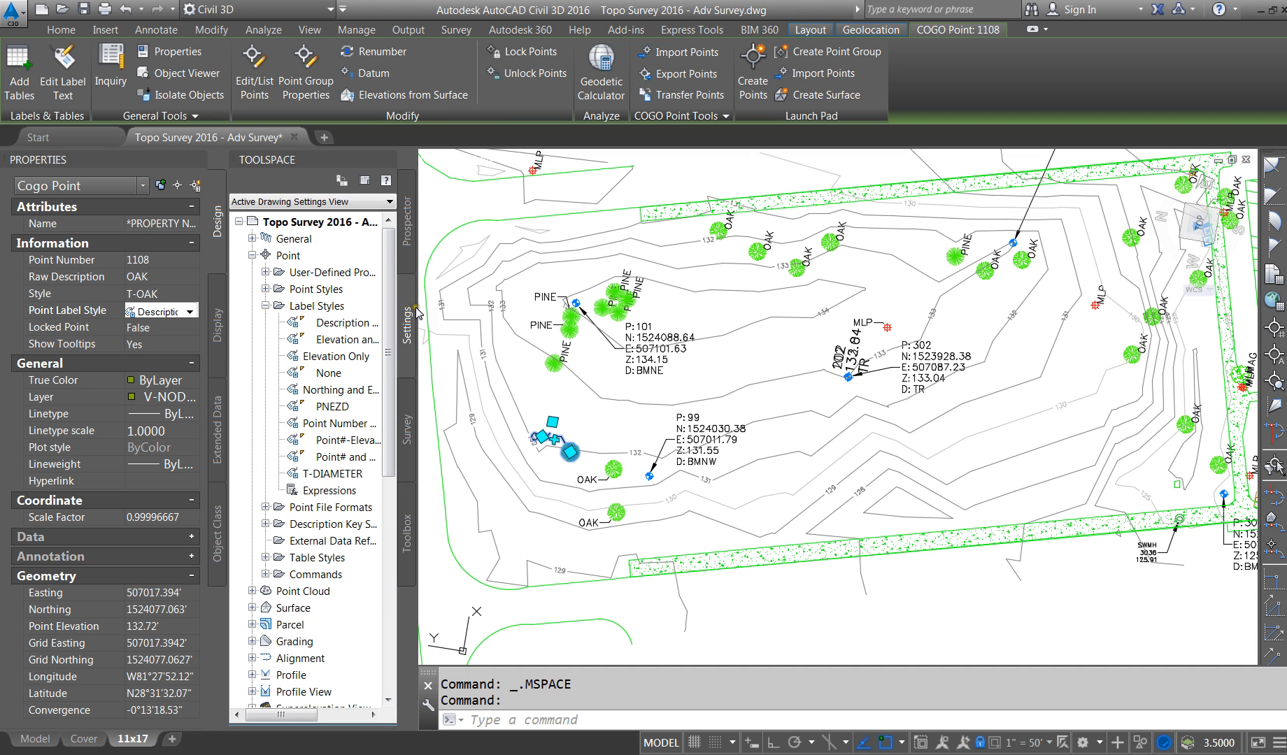
{"action": "left_click_drag", "start_coordinate": [420, 305], "coordinate": [542, 300]}
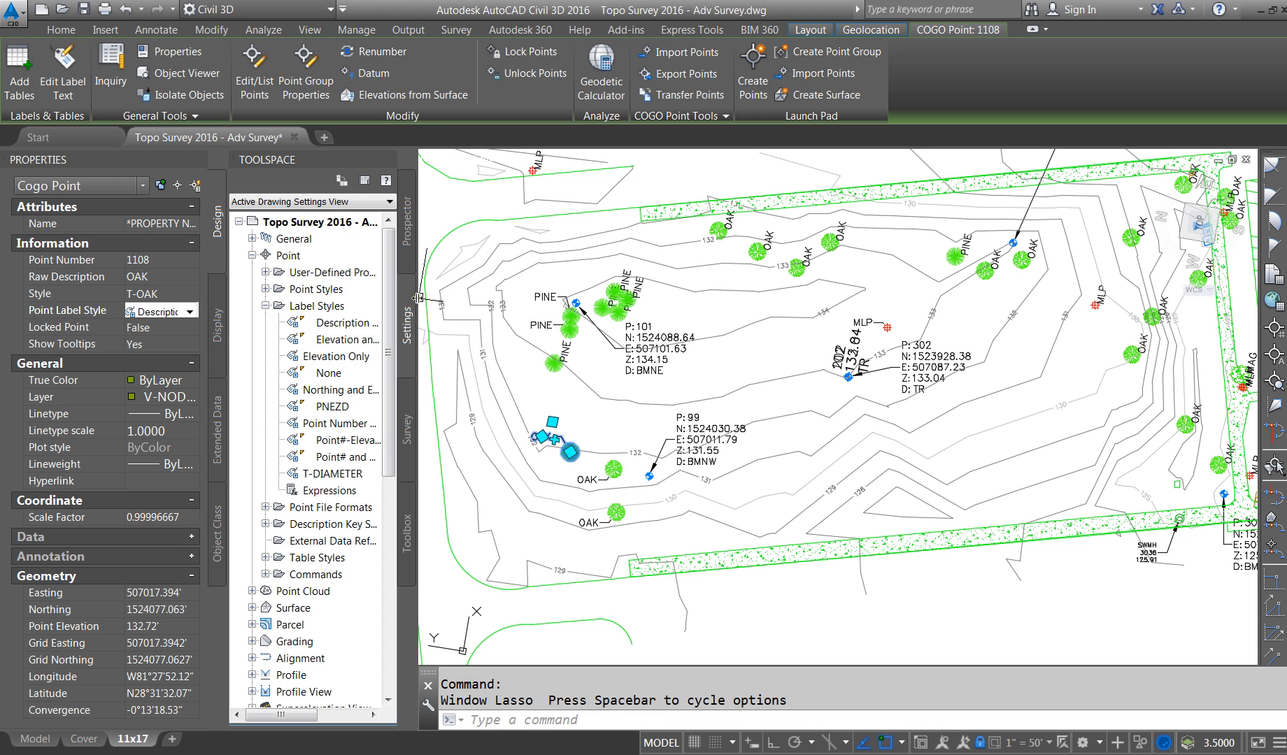
{"action": "left_click_drag", "start_coordinate": [417, 299], "coordinate": [583, 299]}
{"action": "left_click", "coordinate": [355, 325]}
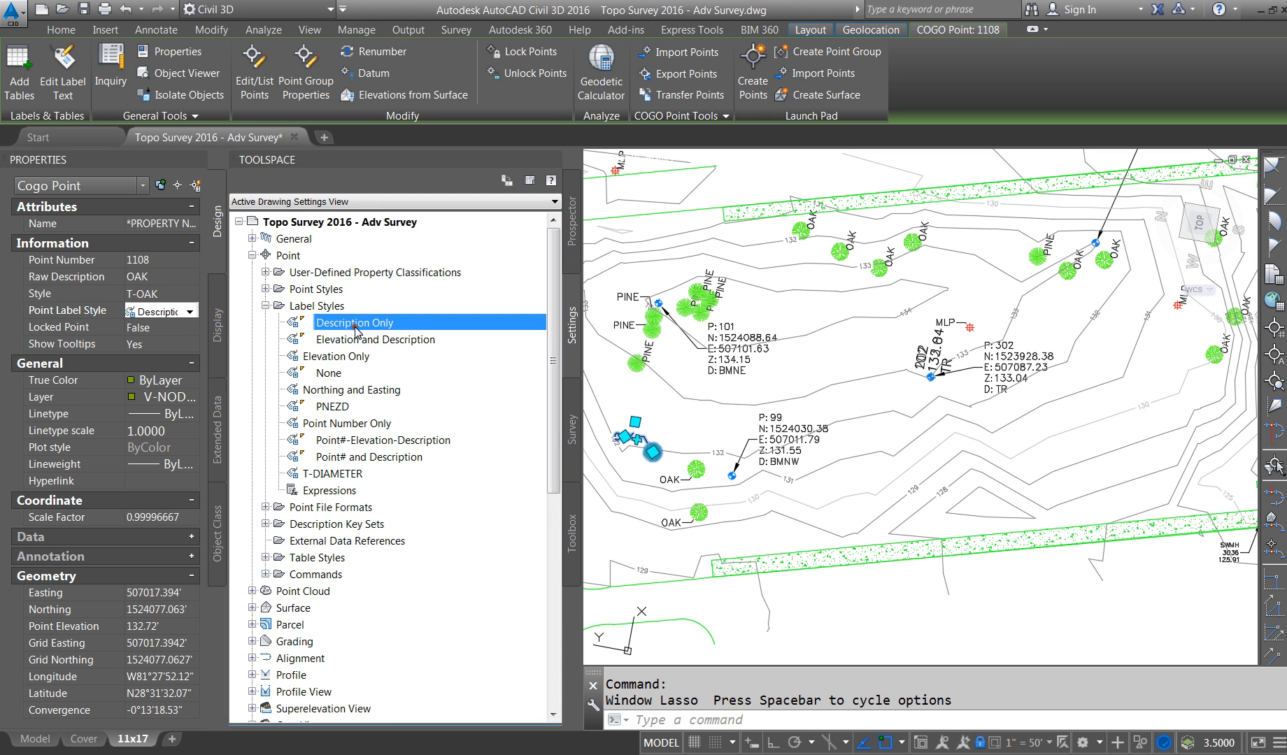
Step: Edit the Point#-Elevation-Description label style and set its point description component's text height to 0.075"
{"action": "left_click", "coordinate": [335, 342]}
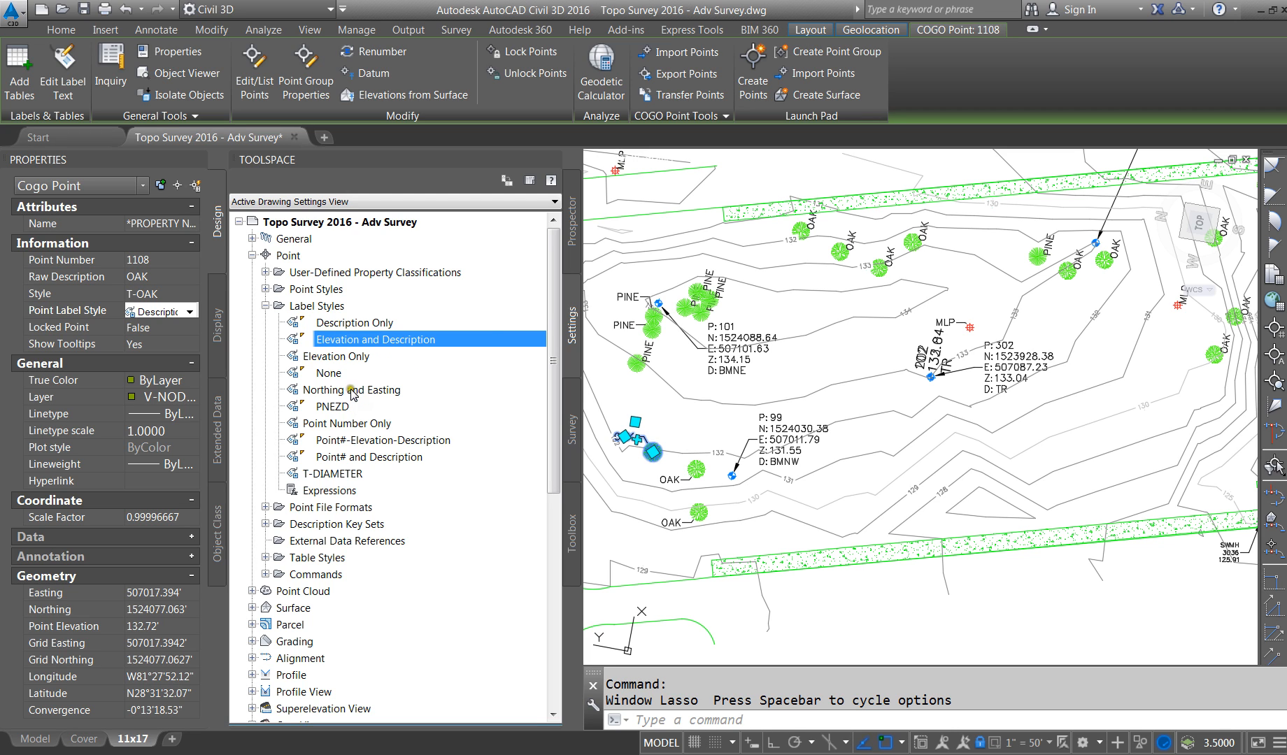
{"action": "left_click", "coordinate": [356, 443]}
{"action": "right_click", "coordinate": [357, 443]}
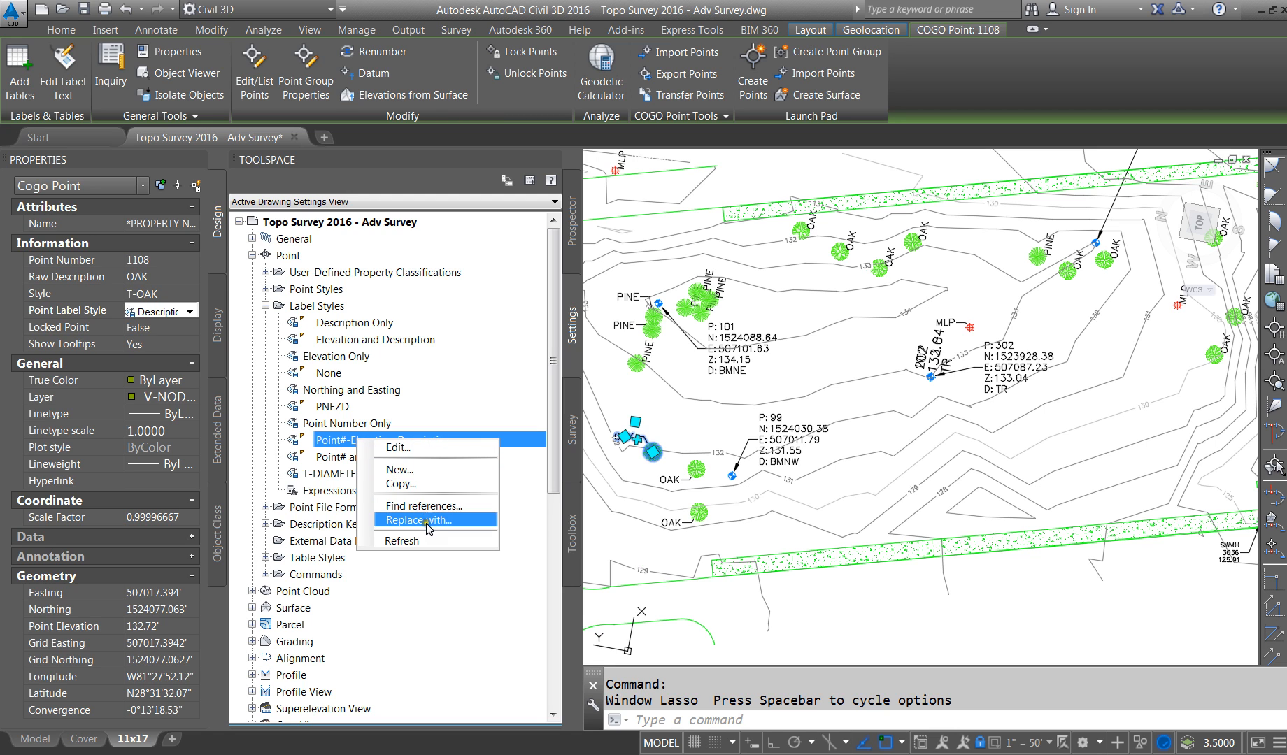
{"action": "left_click", "coordinate": [405, 453]}
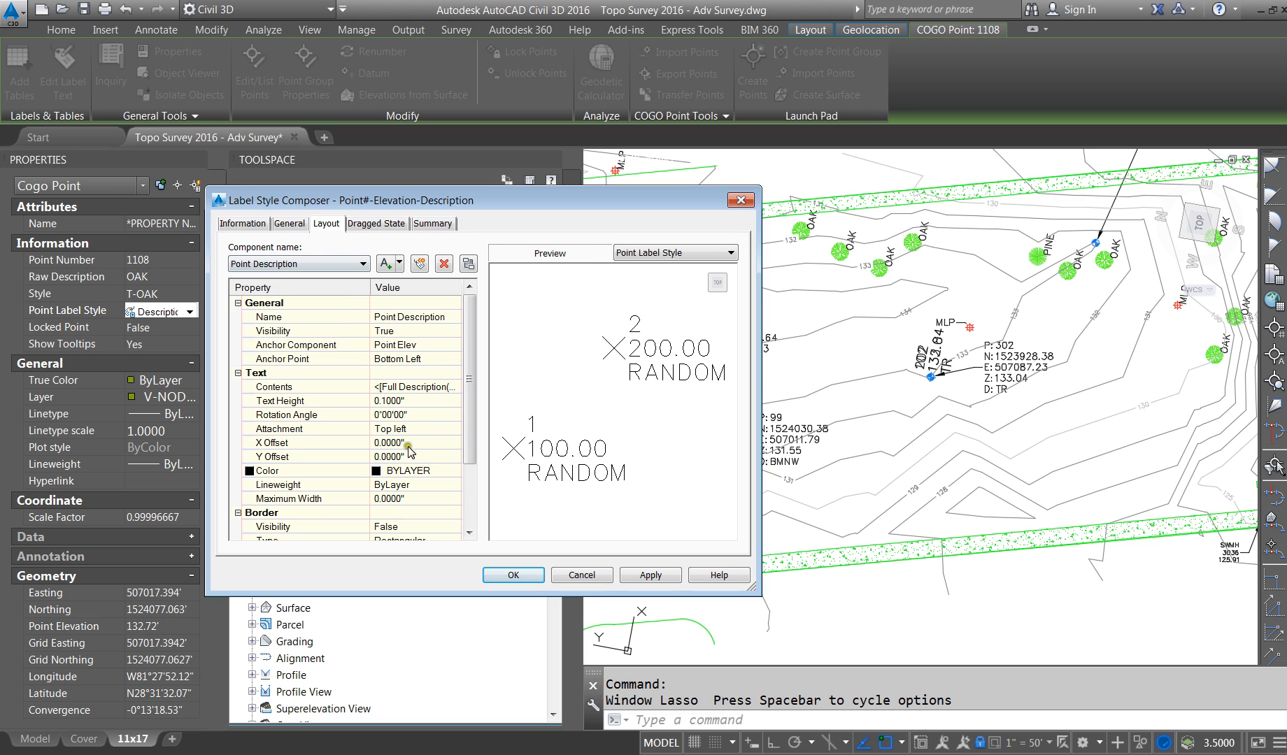
{"action": "left_click", "coordinate": [405, 401]}
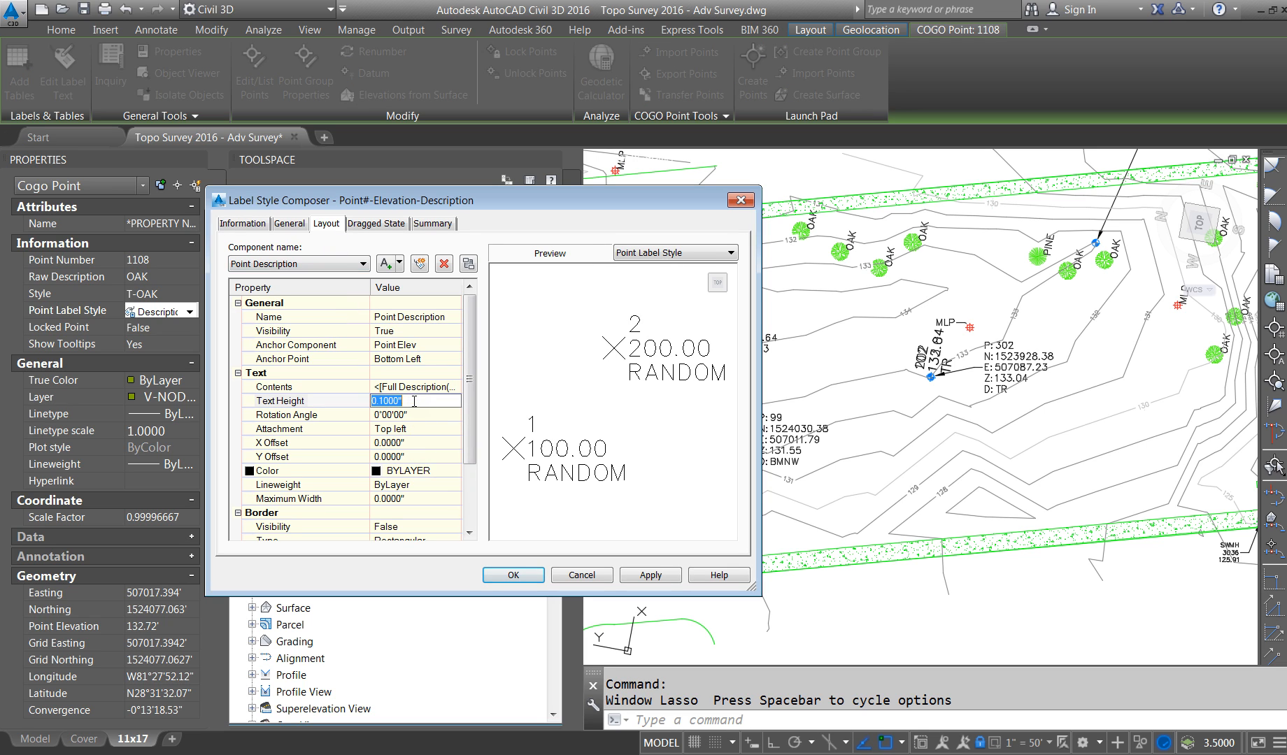
{"action": "type", "text": "0.075"}
{"action": "key", "text": "Return"}
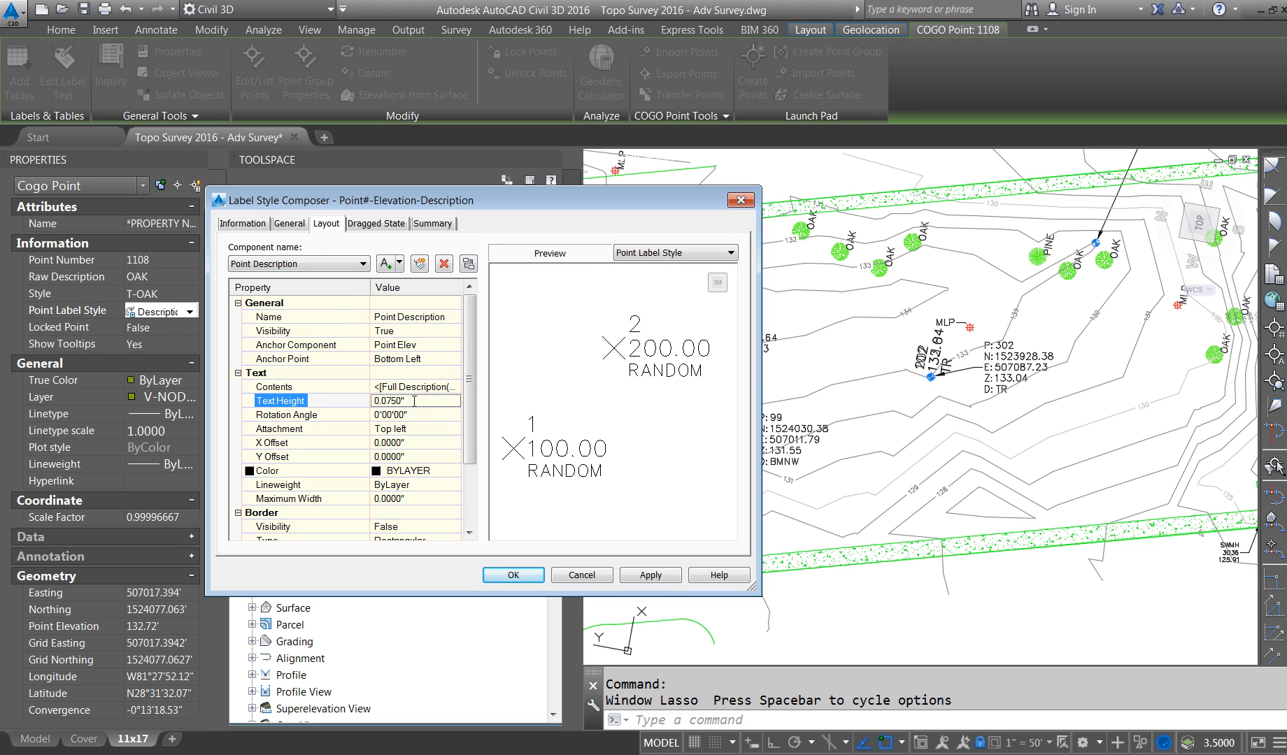
Step: Set the Point#-Elevation-Description style's dragged-state text height to 0.075" and save the style
{"action": "left_click", "coordinate": [350, 224]}
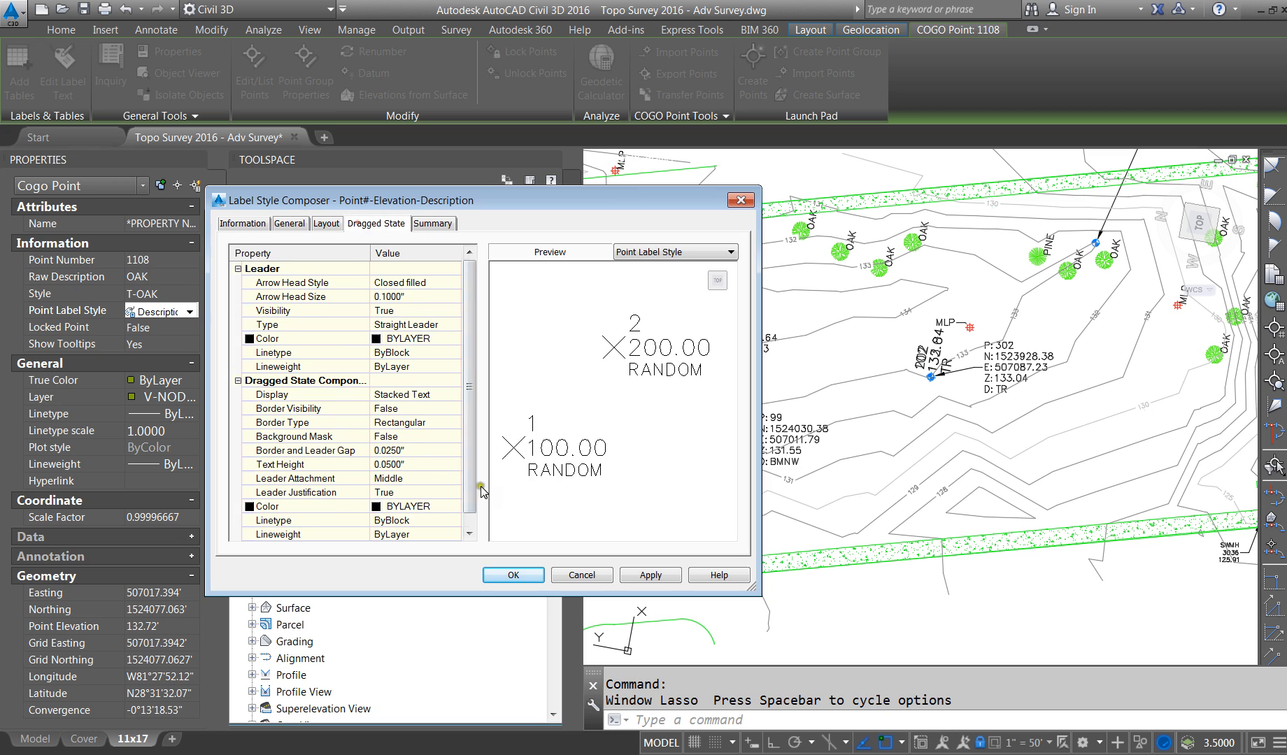
{"action": "left_click", "coordinate": [407, 465]}
{"action": "type", "text": ".0"}
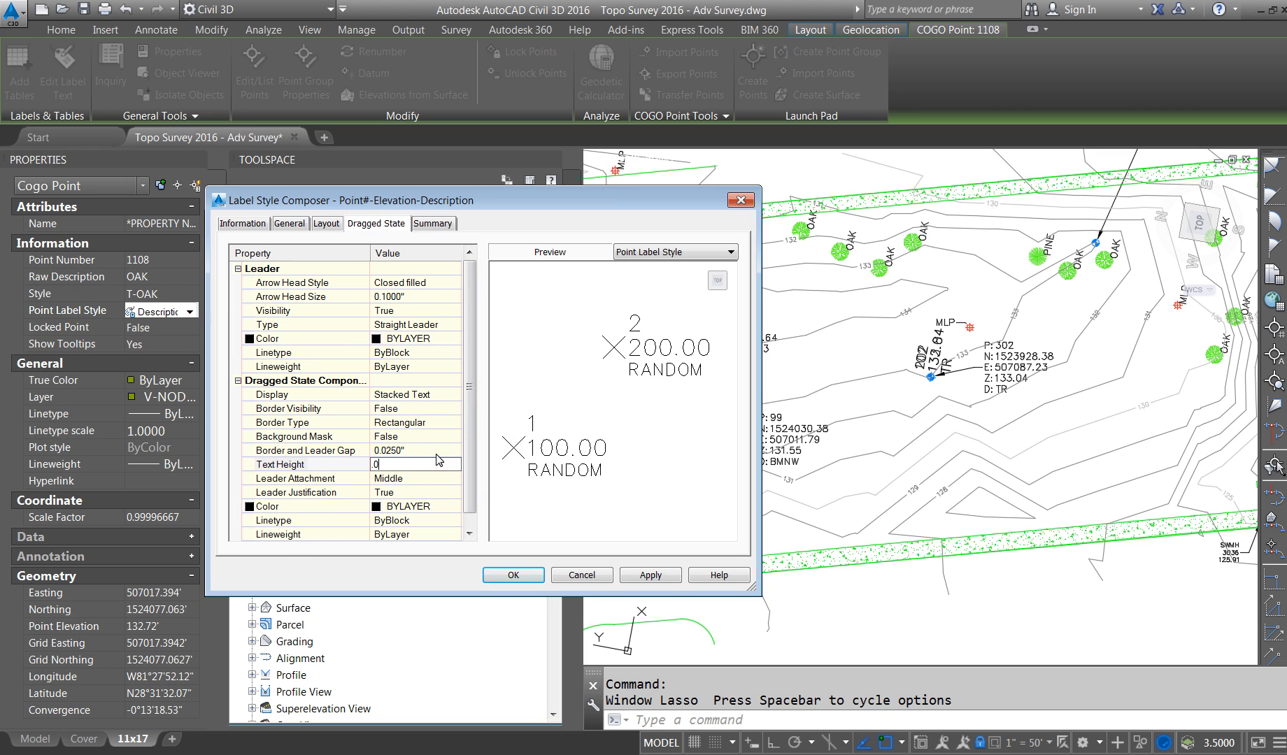
{"action": "type", "text": "75"}
{"action": "key", "text": "Return"}
{"action": "left_click", "coordinate": [651, 575]}
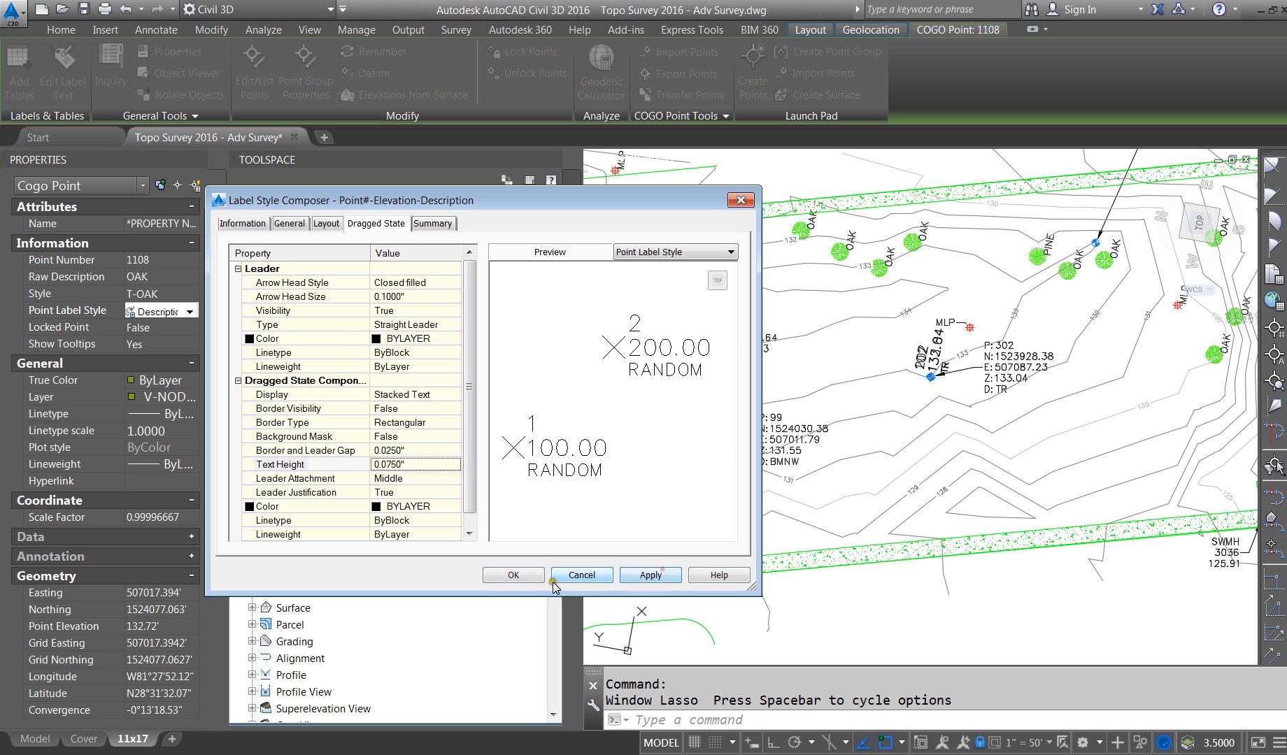
{"action": "left_click", "coordinate": [513, 575]}
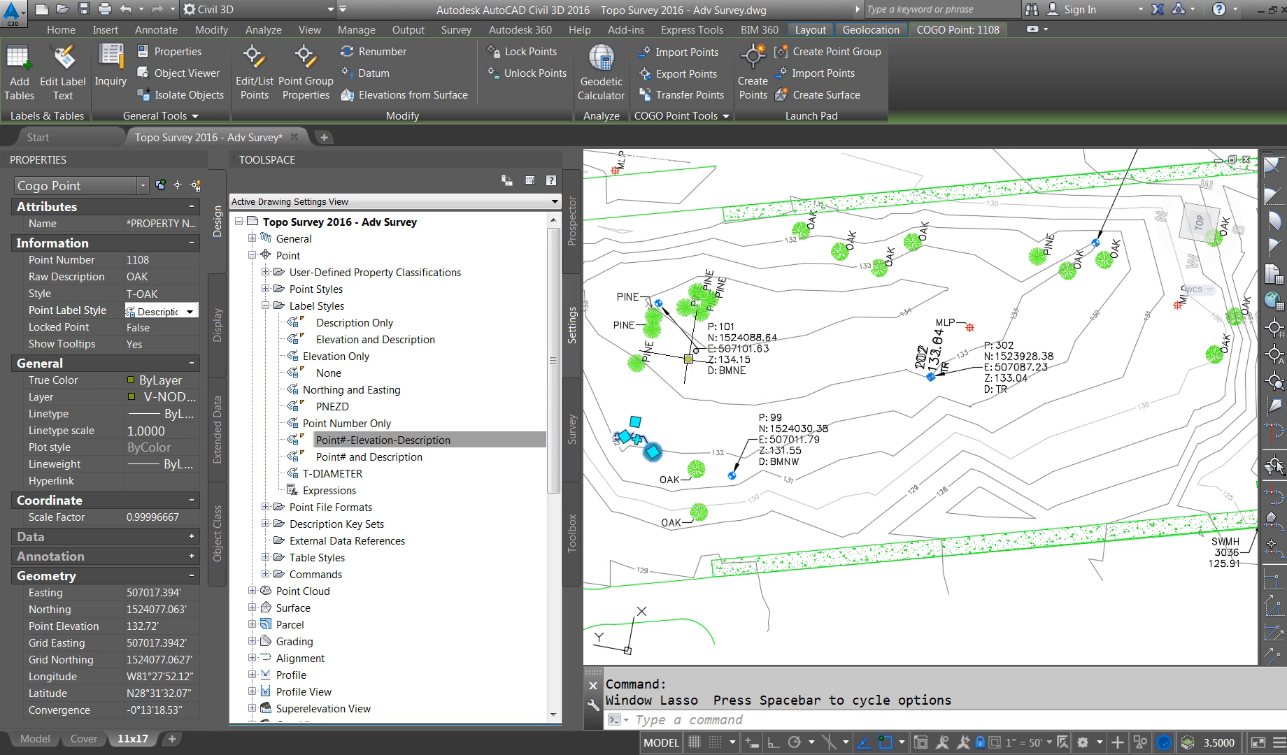
Step: Regenerate the drawing and move the label of PINE point 1109 to the left of its tree symbol
{"action": "type", "text": "re"}
{"action": "key", "text": "Return"}
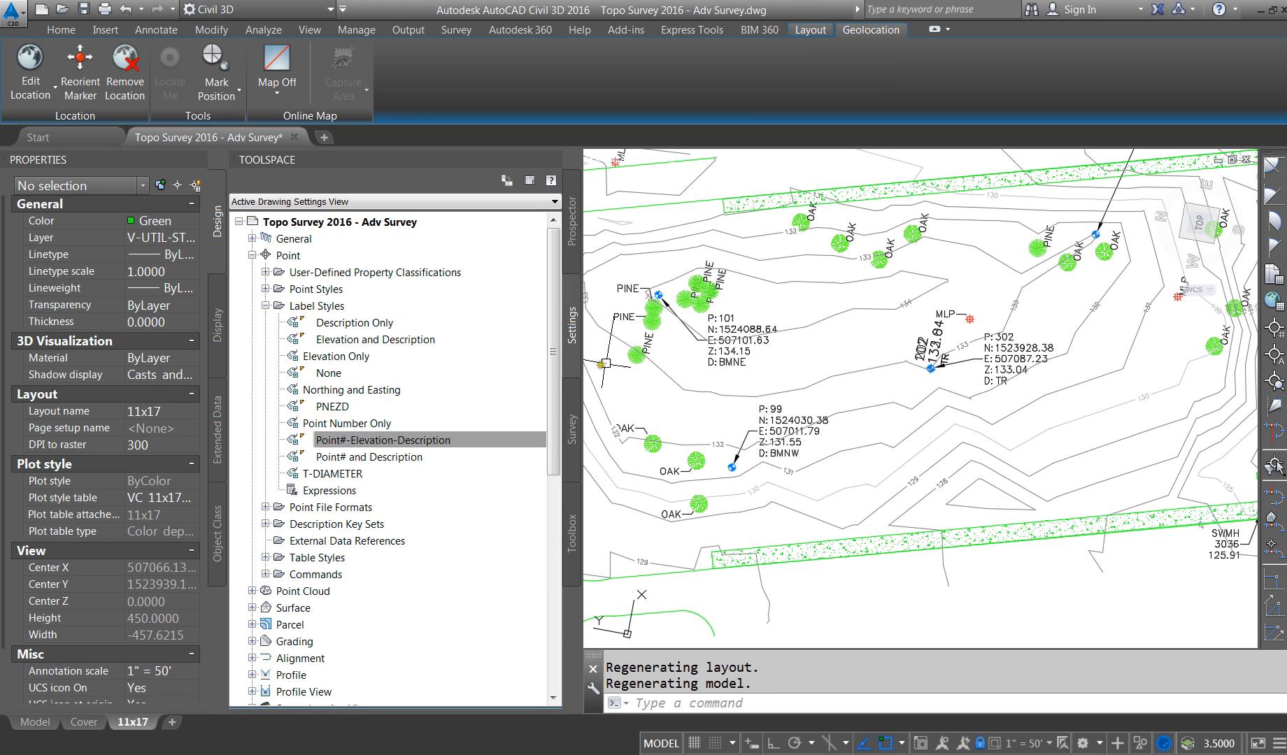
{"action": "left_click", "coordinate": [636, 351]}
{"action": "left_click", "coordinate": [636, 340]}
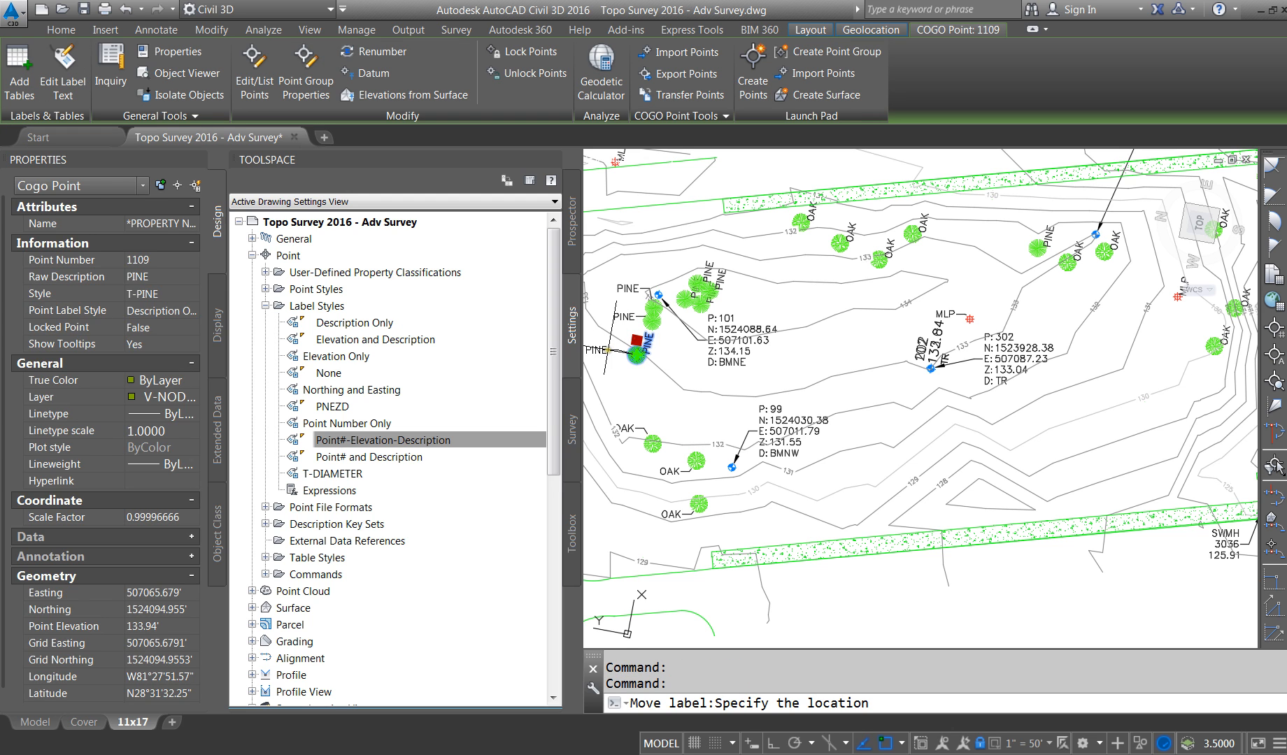
{"action": "left_click", "coordinate": [608, 351]}
{"action": "key", "text": "Escape"}
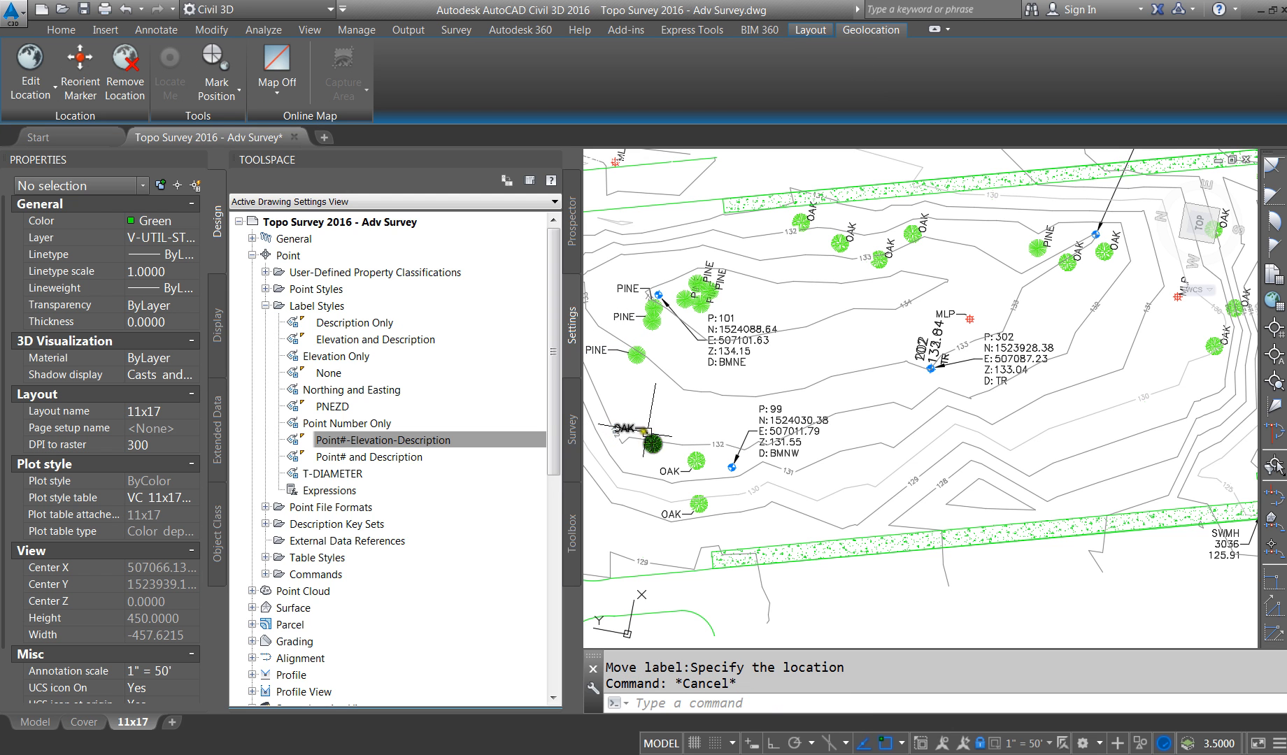
Step: Select a surface contour label in the survey area and widen the Properties palette to read its label style names
{"action": "scroll", "coordinate": [876, 523], "scroll_direction": "down", "scroll_amount": 3}
{"action": "scroll", "coordinate": [876, 523], "scroll_direction": "up", "scroll_amount": 3}
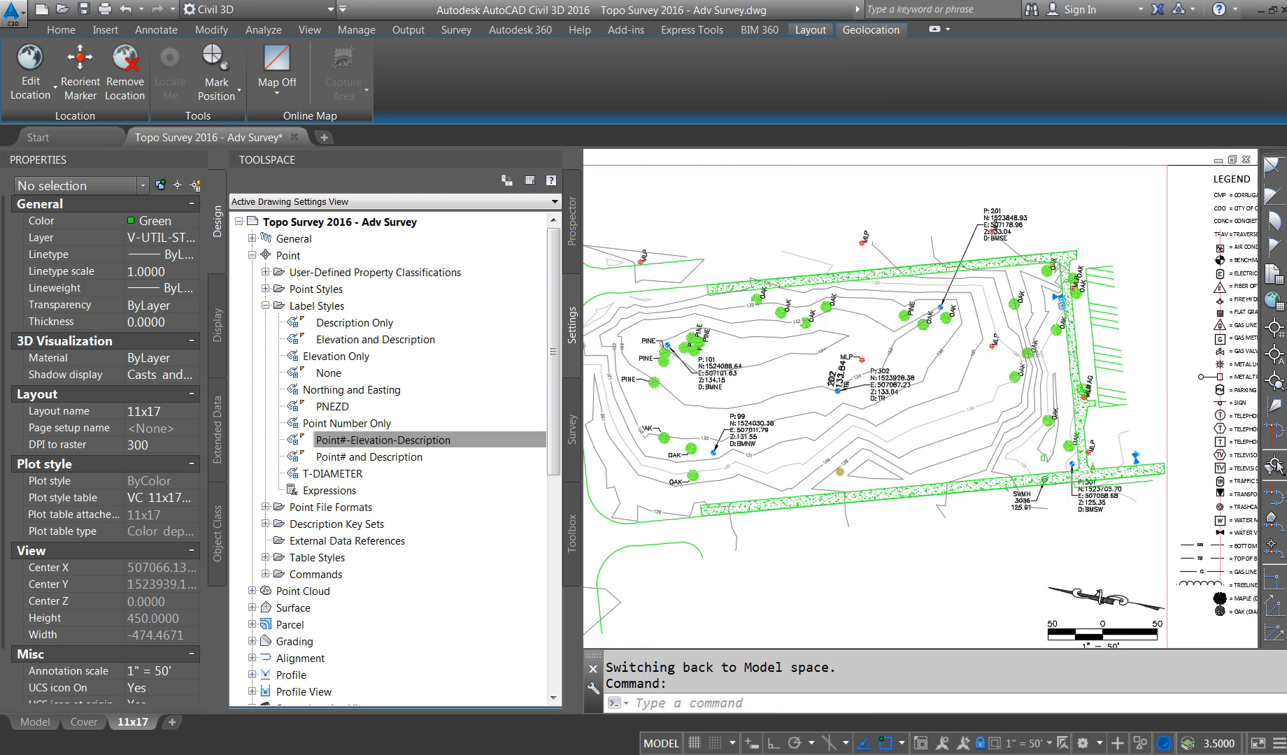
{"action": "left_click", "coordinate": [846, 458]}
{"action": "left_click", "coordinate": [615, 416]}
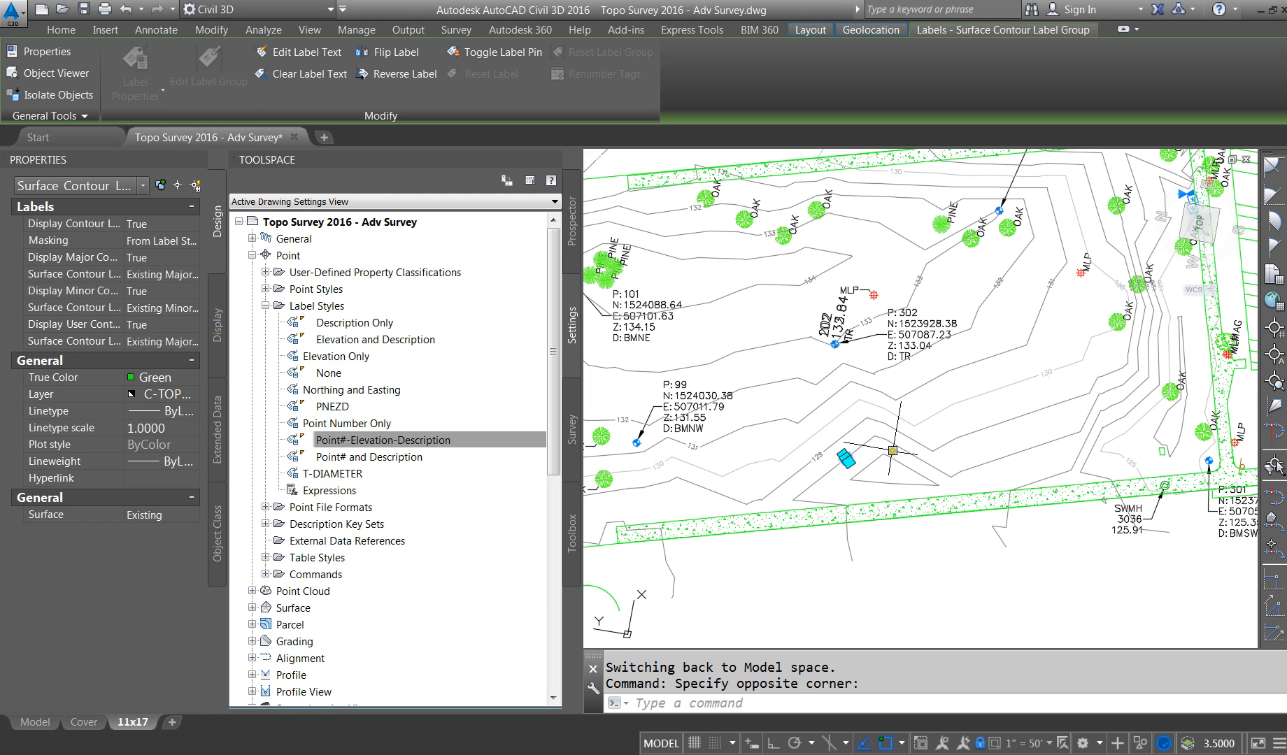
{"action": "left_click_drag", "start_coordinate": [228, 245], "coordinate": [357, 259]}
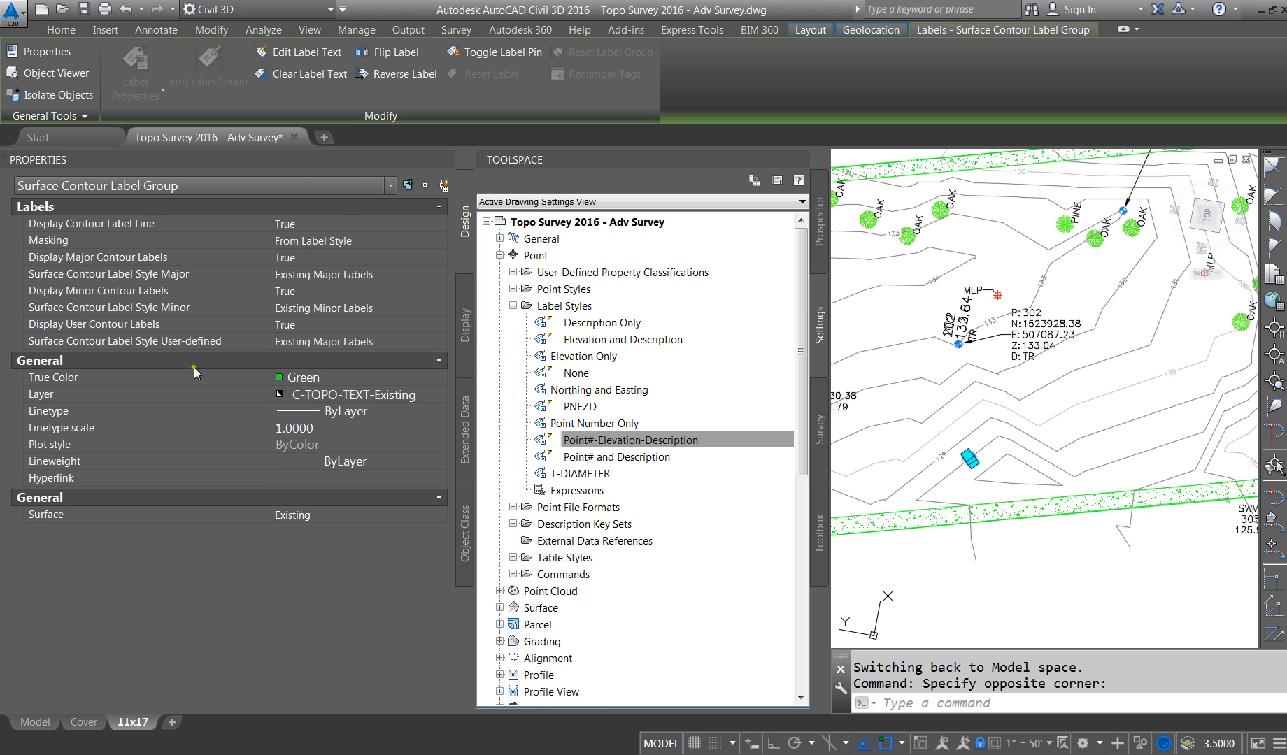
Step: Collapse the point label styles and list the surface contour label styles in the drawing settings
{"action": "left_click", "coordinate": [512, 305]}
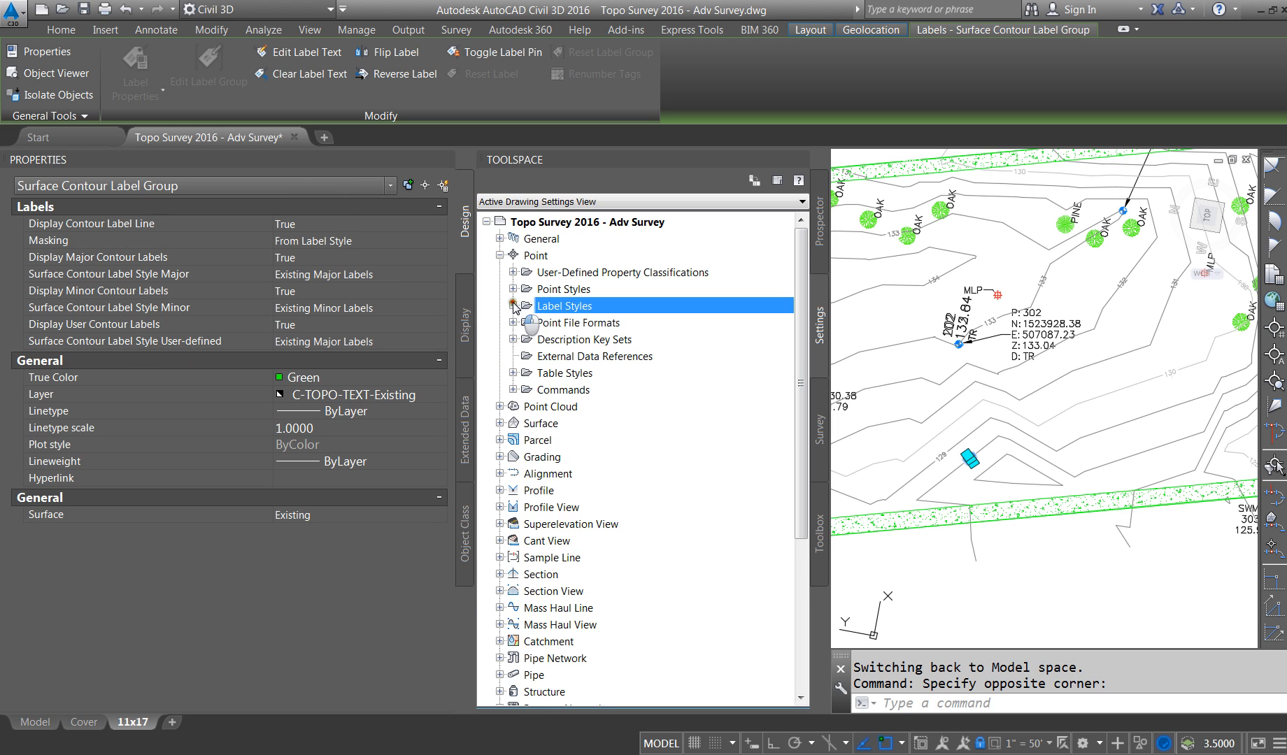
{"action": "left_click", "coordinate": [499, 423]}
{"action": "left_click", "coordinate": [512, 457]}
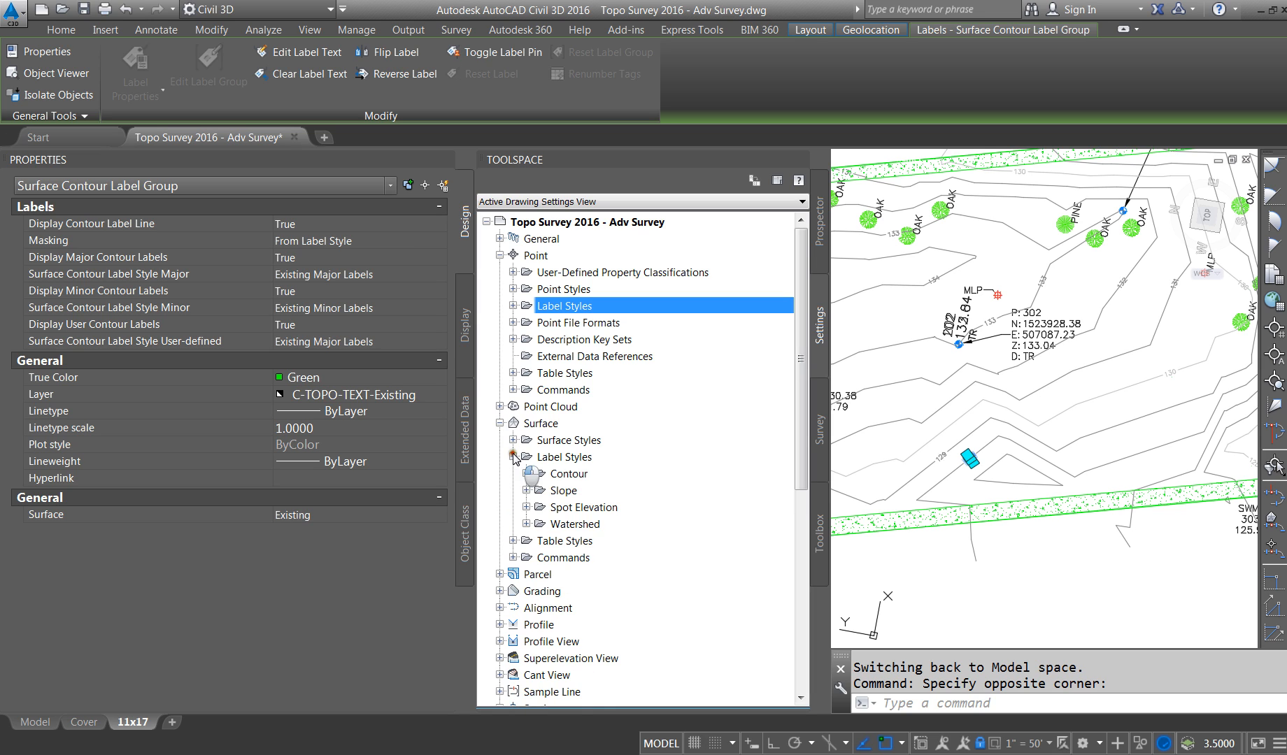
{"action": "left_click", "coordinate": [526, 474]}
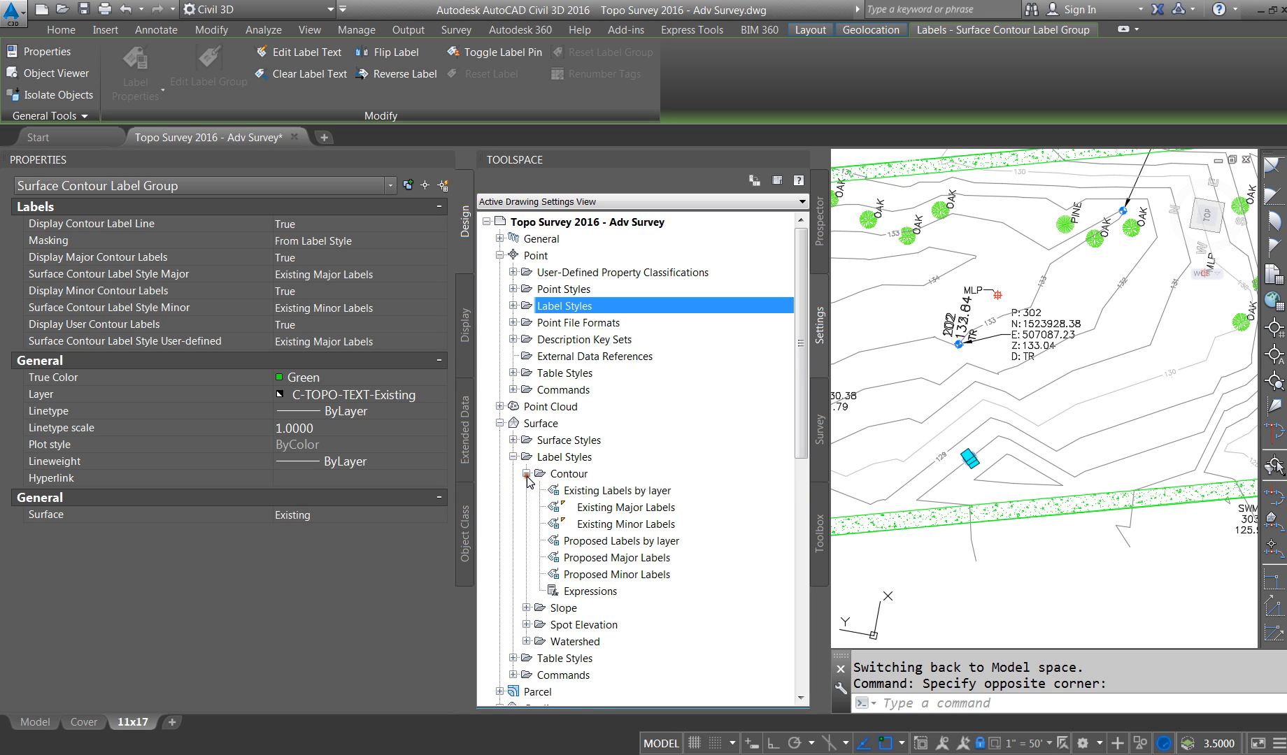
Step: Set the Existing Major Labels contour style's Surface Elevation text height to 0.075" and save the style
{"action": "left_click", "coordinate": [651, 507]}
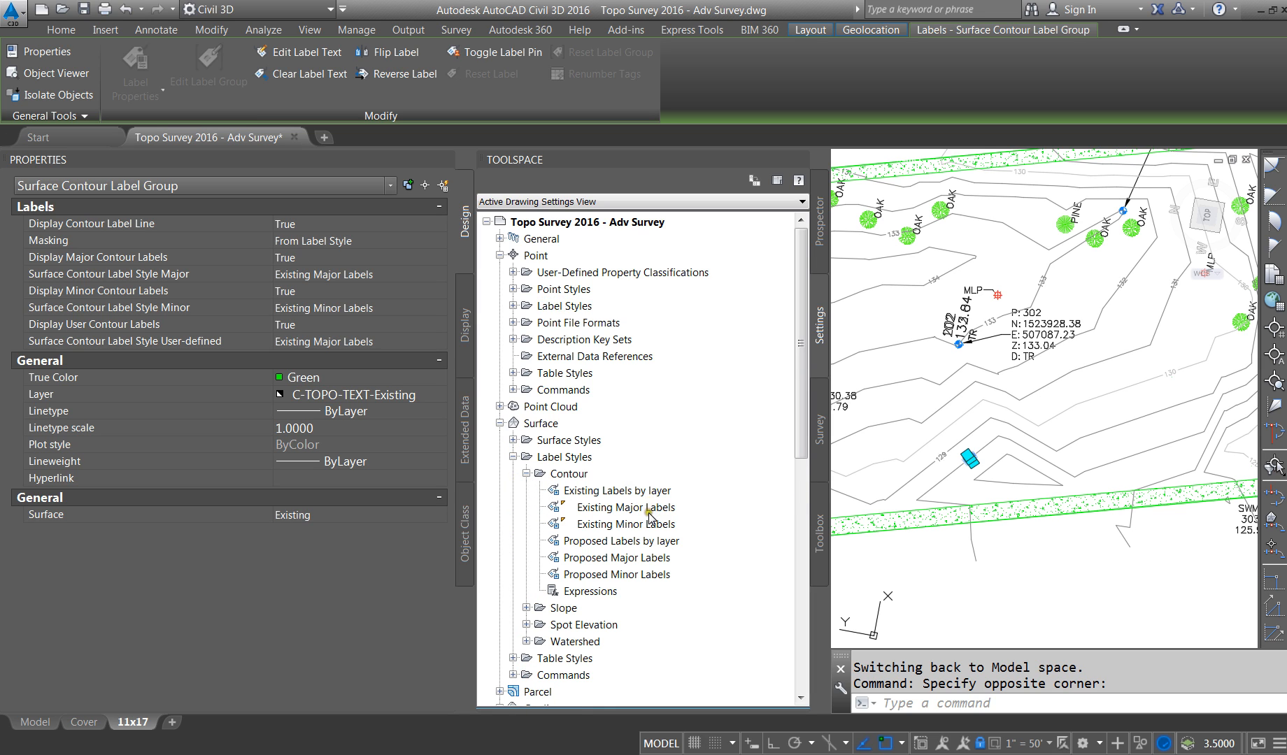
{"action": "right_click", "coordinate": [652, 508]}
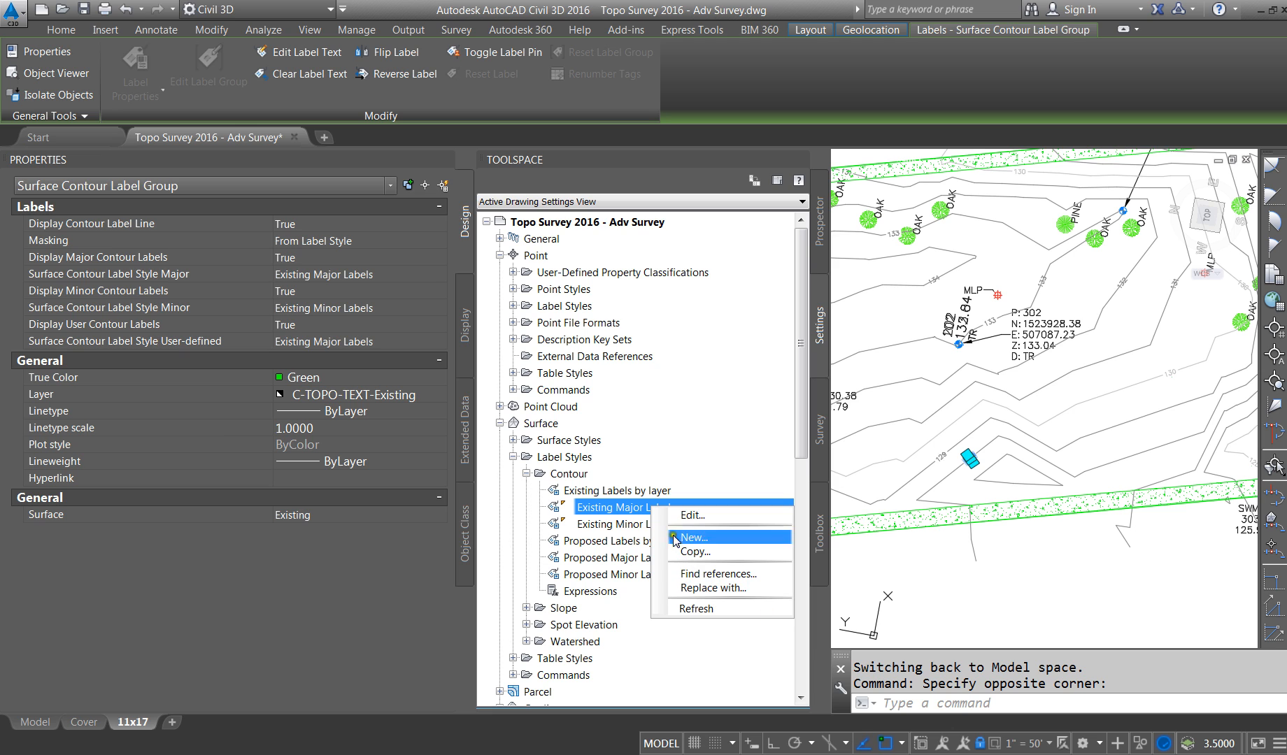
{"action": "left_click", "coordinate": [693, 516]}
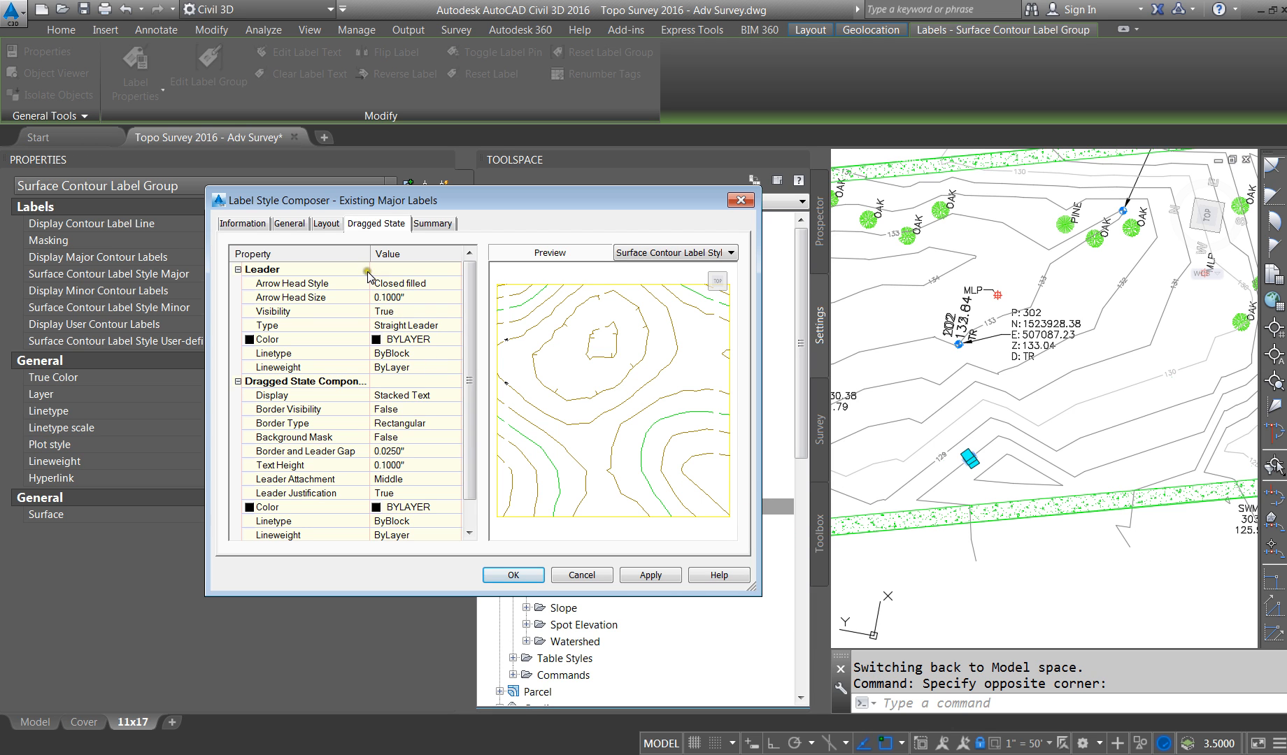
{"action": "left_click_drag", "start_coordinate": [361, 201], "coordinate": [433, 184]}
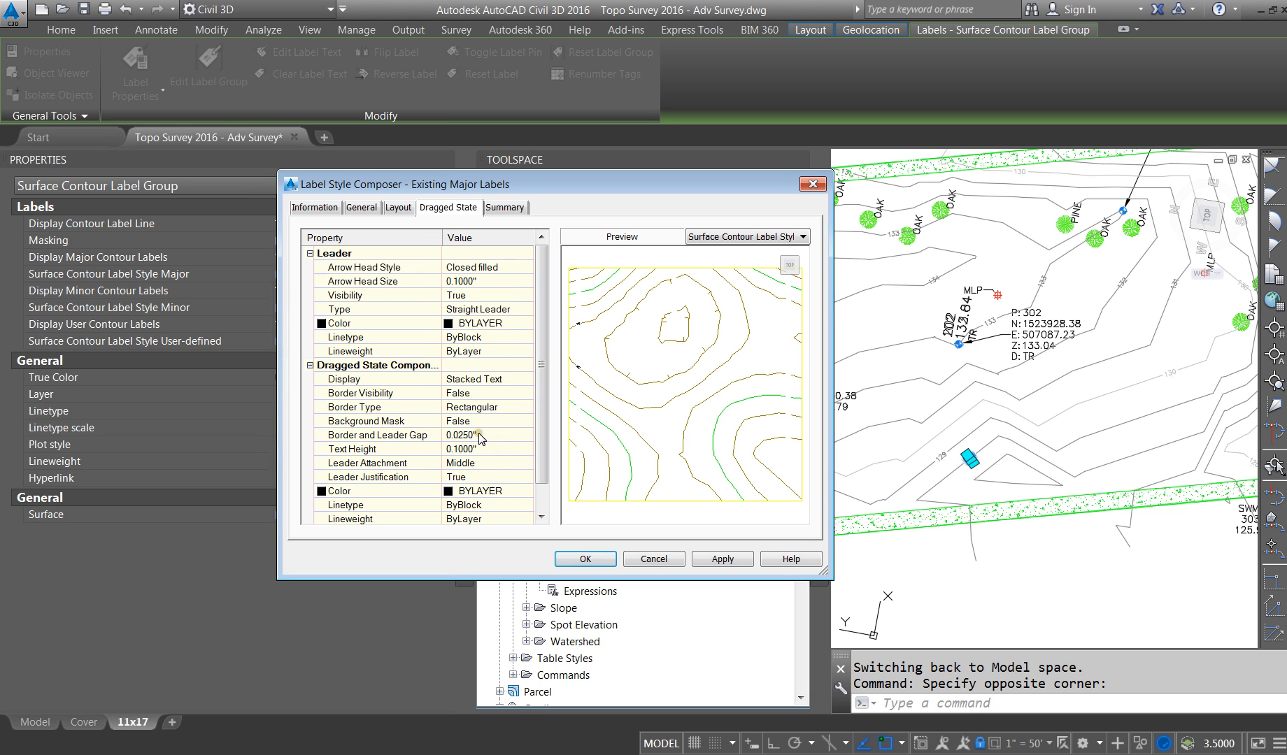
{"action": "left_click", "coordinate": [404, 205]}
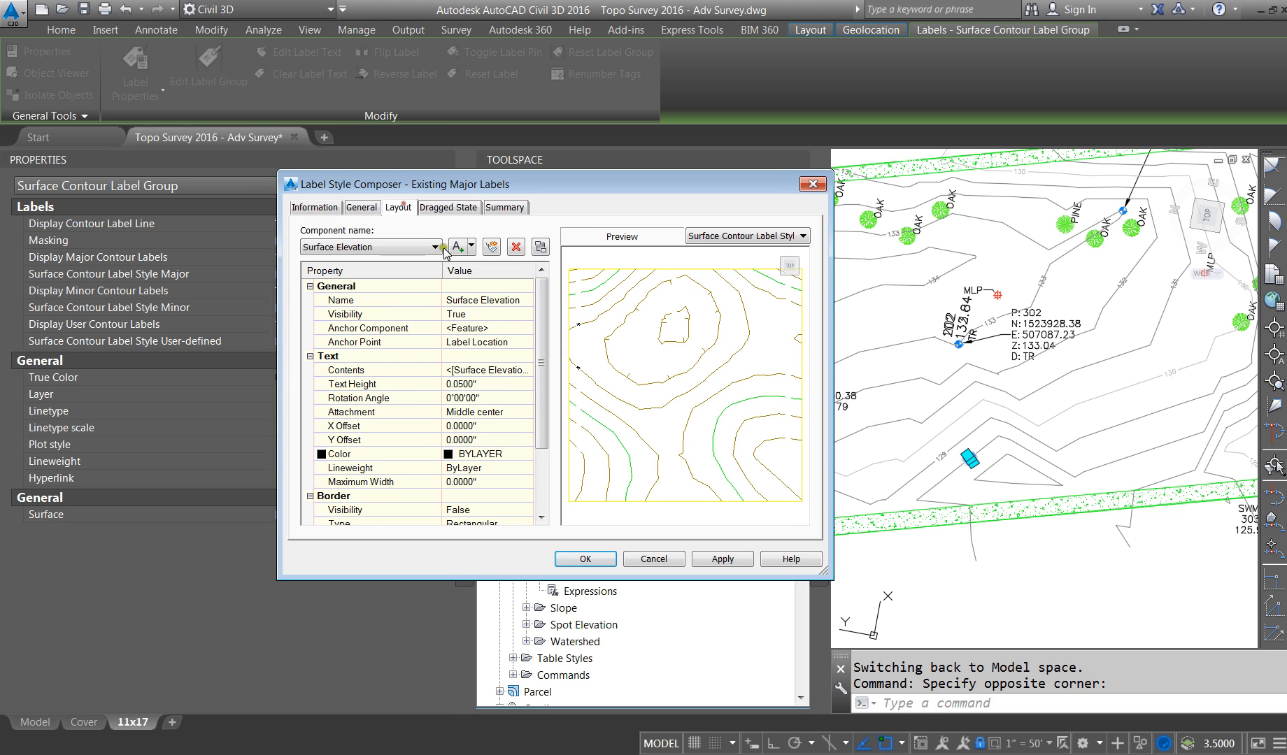
{"action": "left_click", "coordinate": [470, 385]}
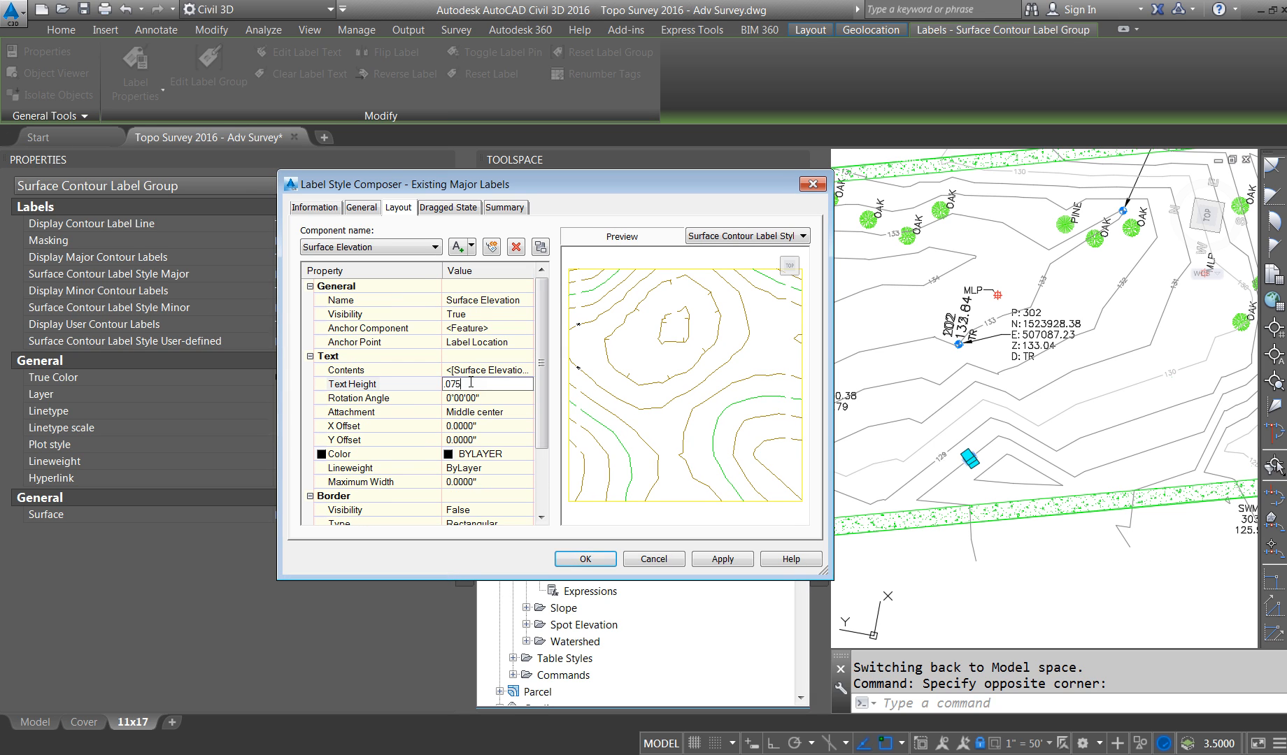
{"action": "key", "text": "Return"}
{"action": "left_click", "coordinate": [720, 557]}
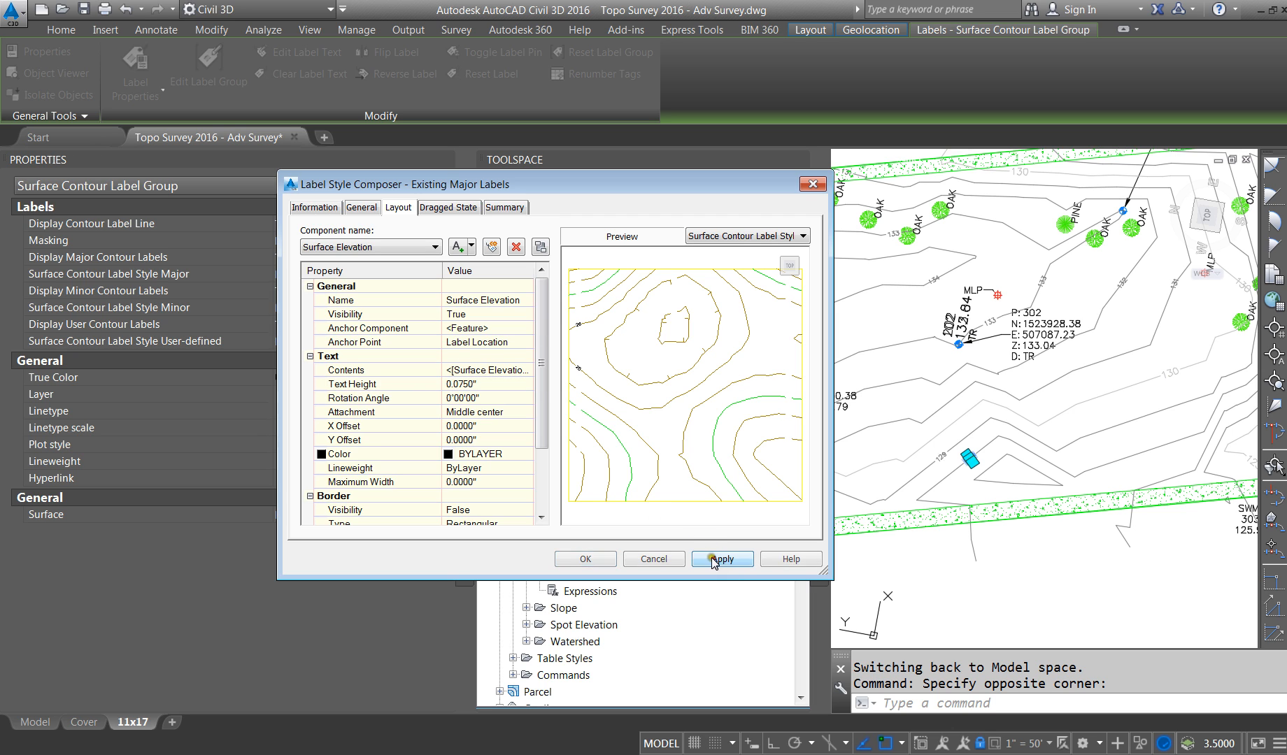
{"action": "left_click", "coordinate": [586, 559]}
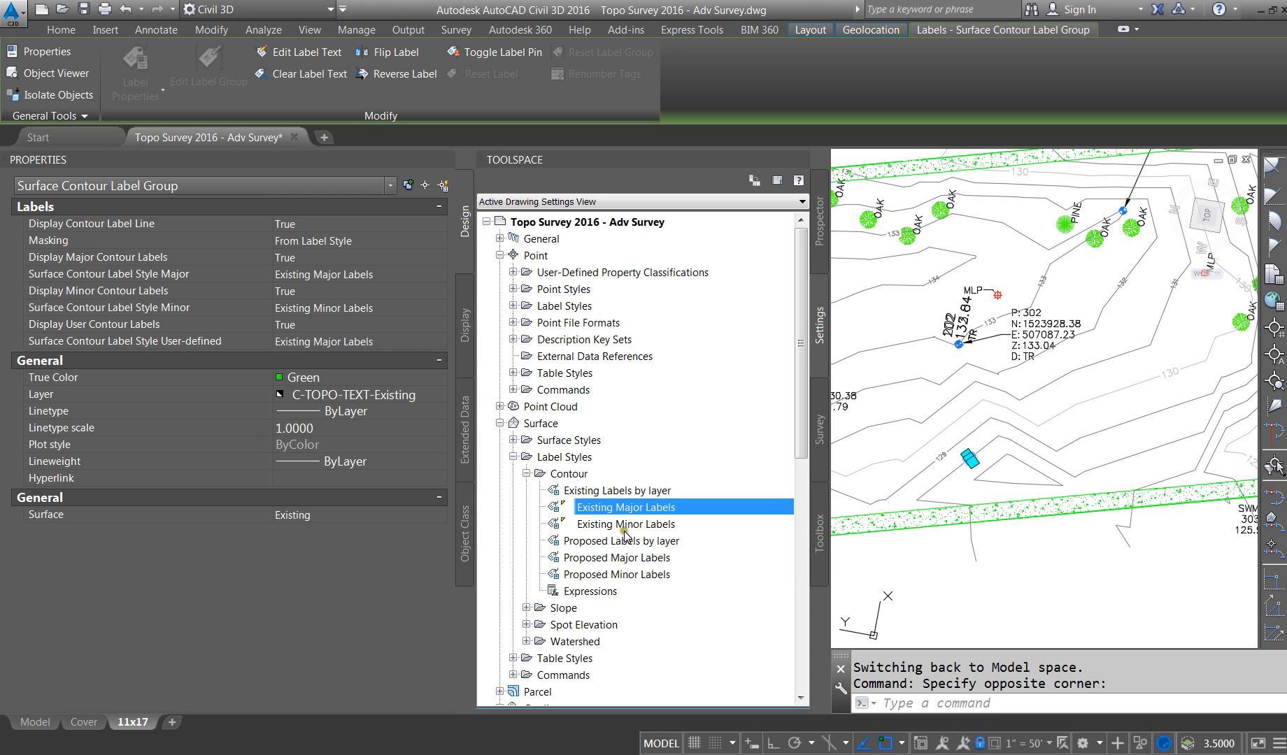
Step: Open the Existing Minor Labels contour style for editing and set its Surface Elevation text height to 0.075"
{"action": "left_click", "coordinate": [626, 533]}
{"action": "right_click", "coordinate": [625, 532]}
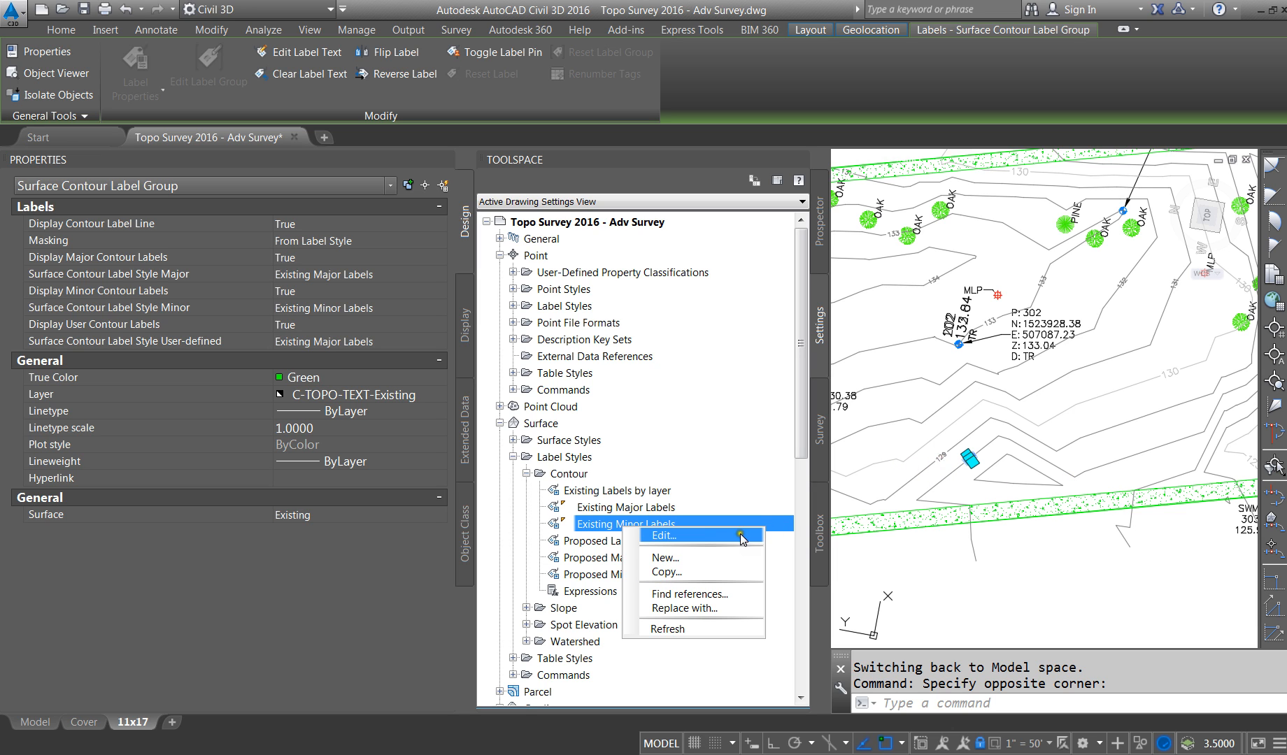
{"action": "left_click", "coordinate": [705, 537]}
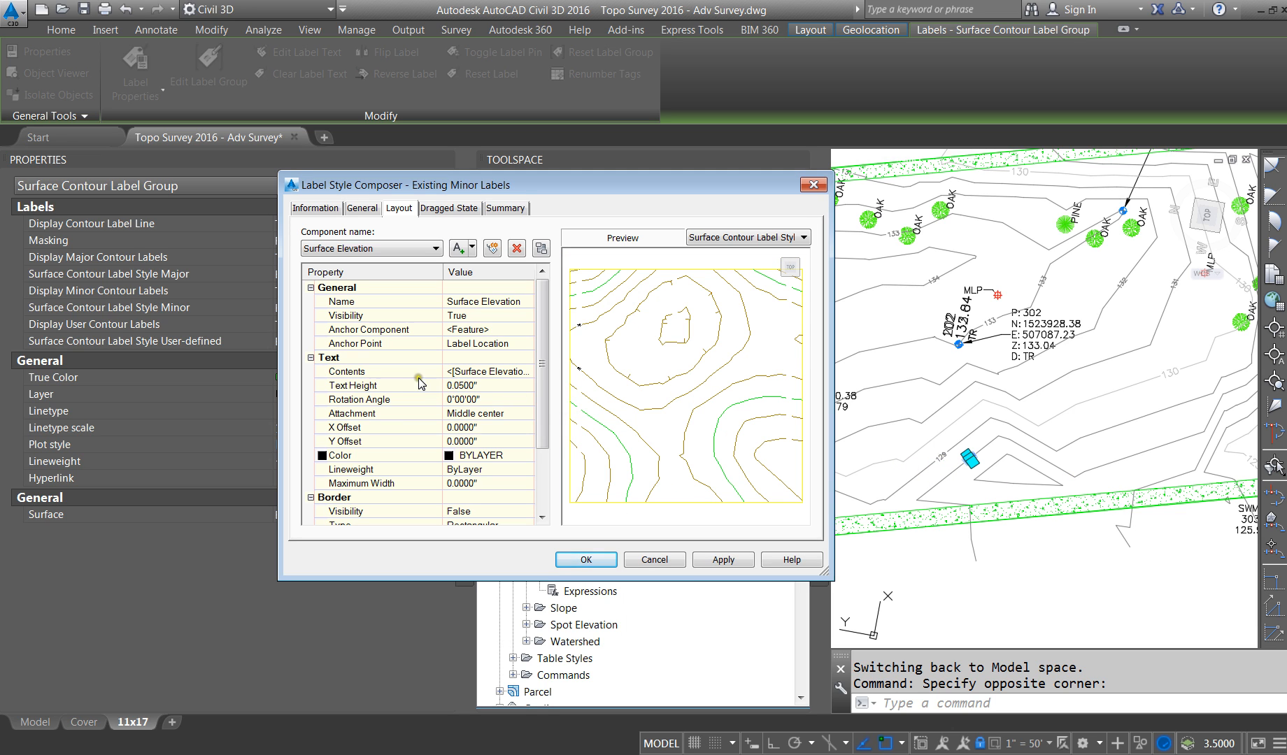
{"action": "left_click", "coordinate": [462, 387]}
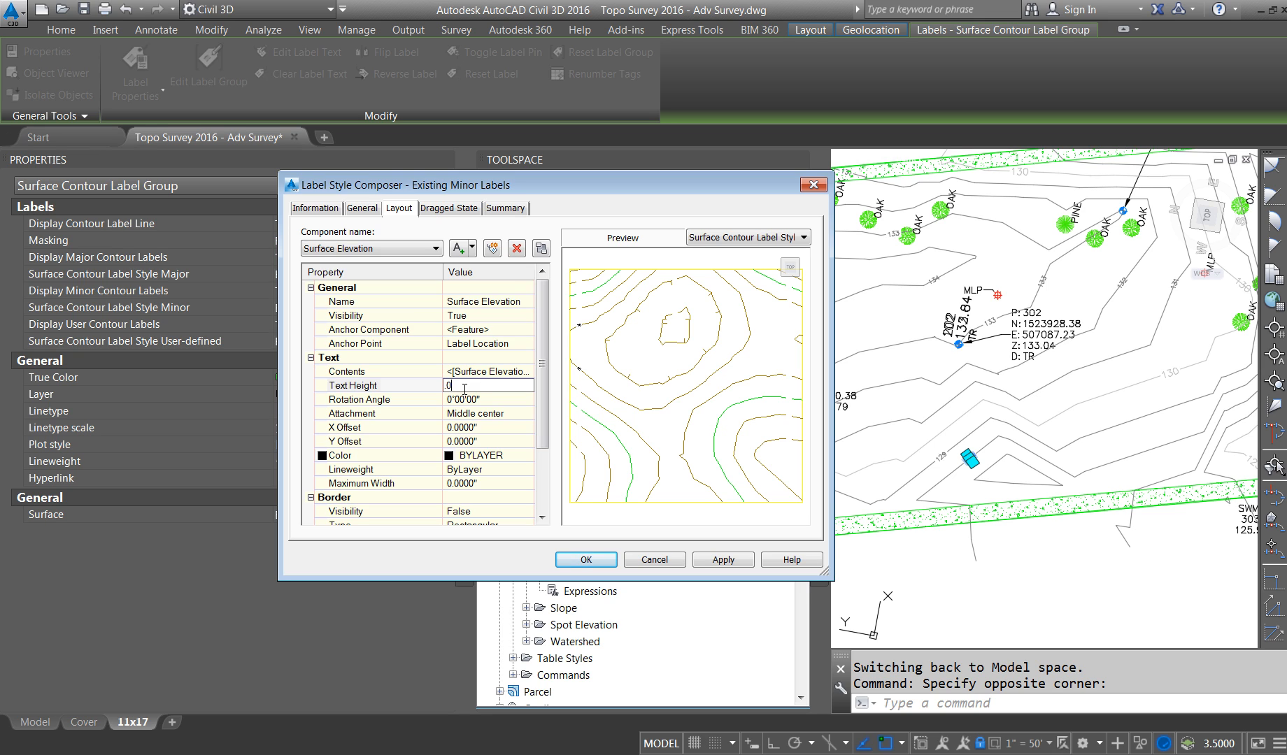
{"action": "key", "text": "Return"}
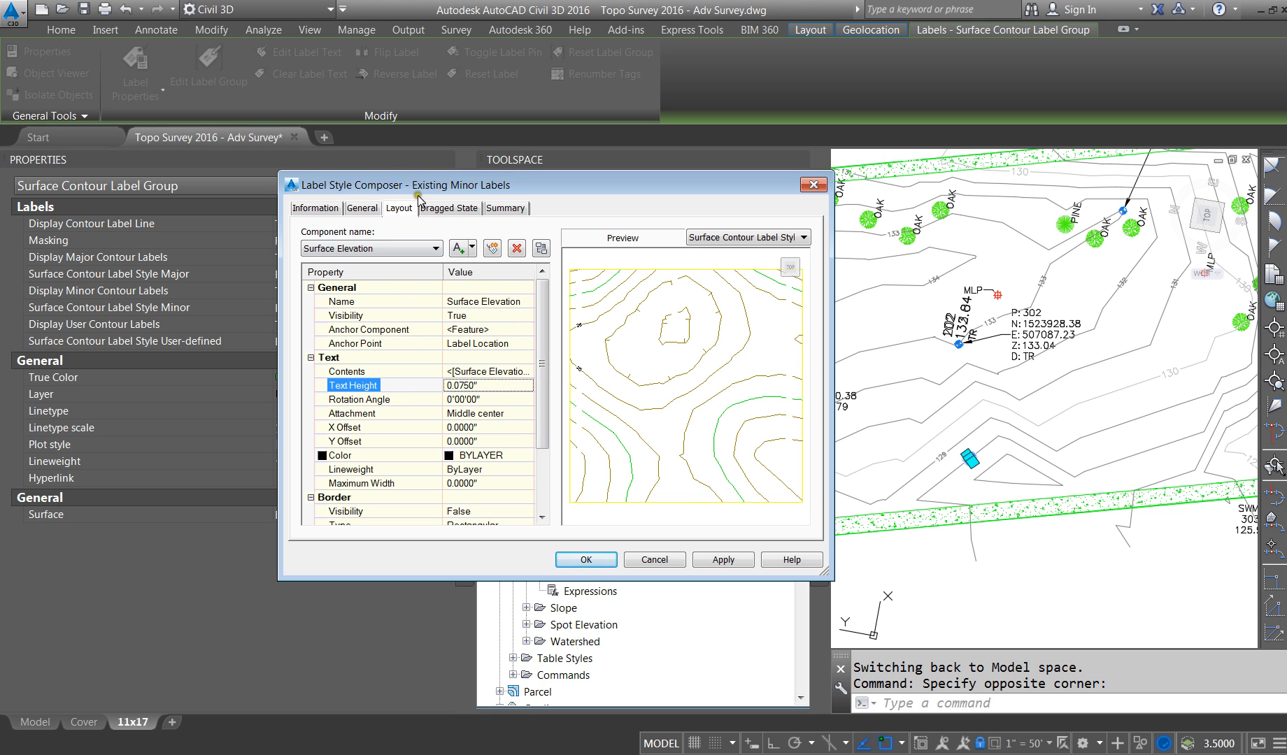
Step: Set the Existing Minor Labels style's dragged-state text height to 0.075", save the style and clear the contour label selection
{"action": "left_click", "coordinate": [454, 208]}
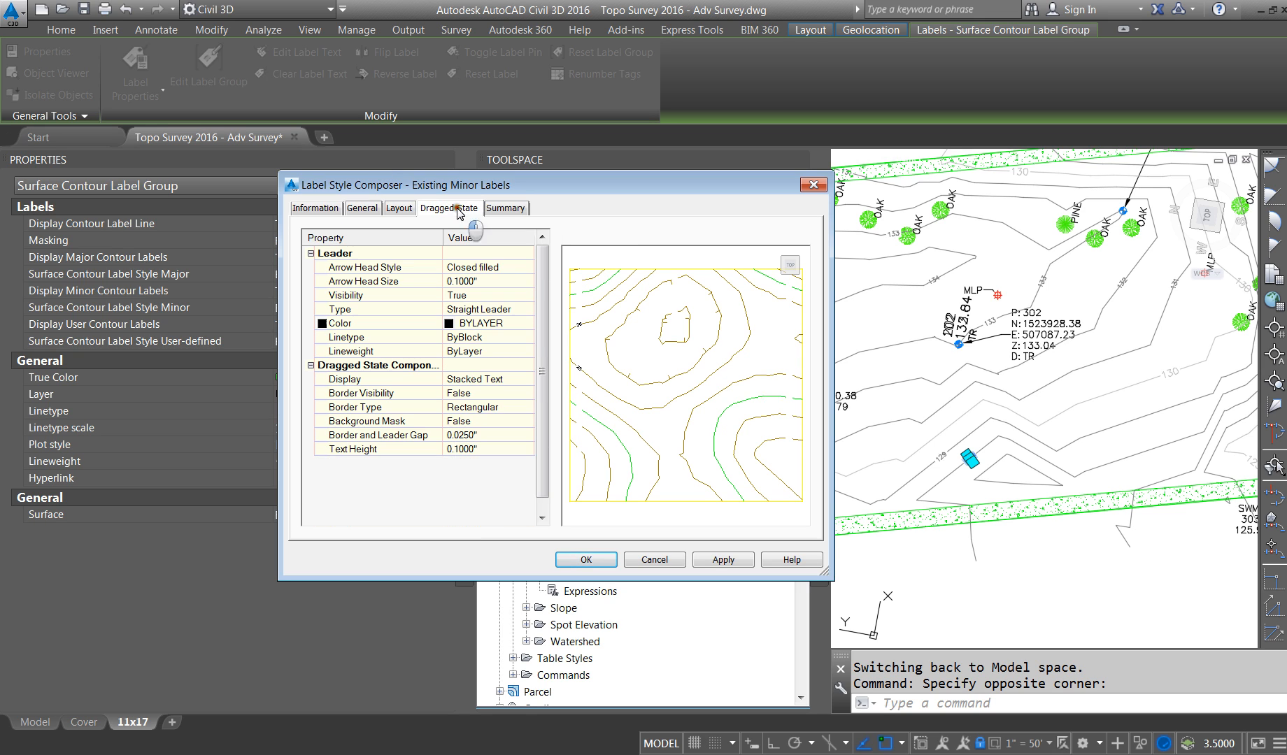
{"action": "left_click", "coordinate": [482, 438]}
{"action": "left_click", "coordinate": [484, 450]}
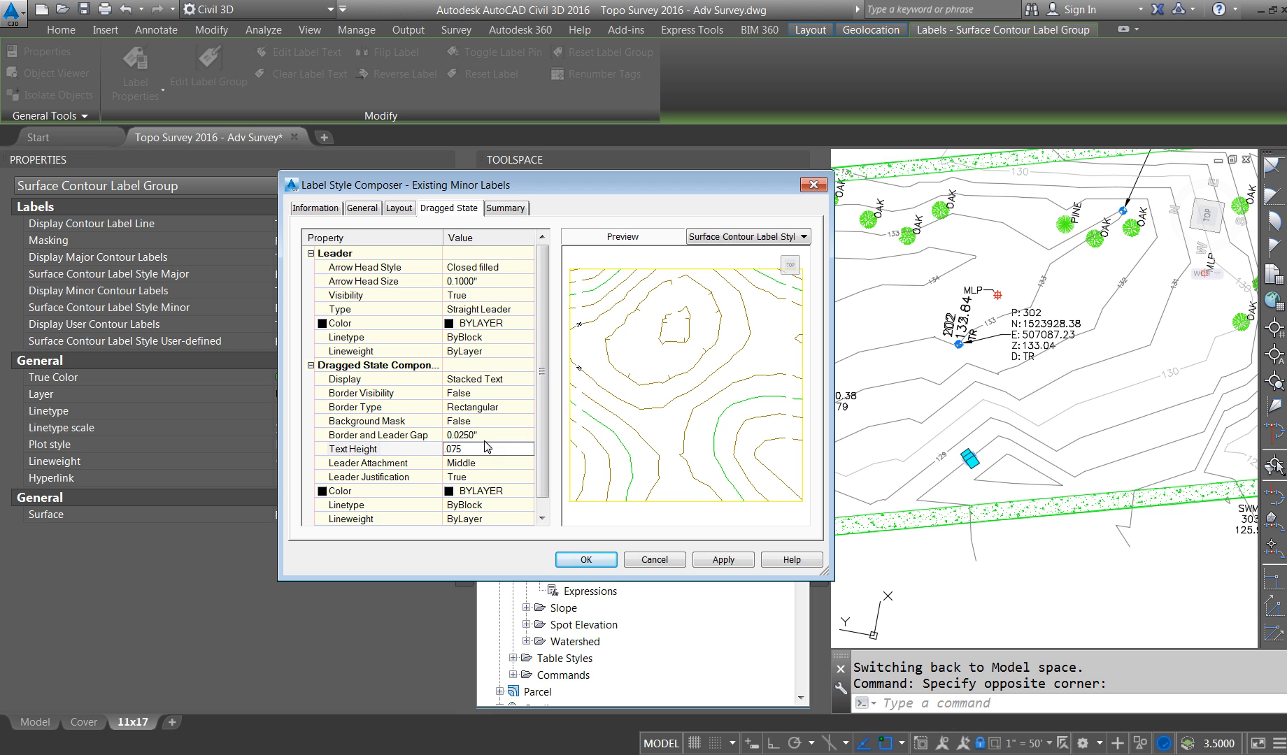
{"action": "left_click", "coordinate": [716, 562]}
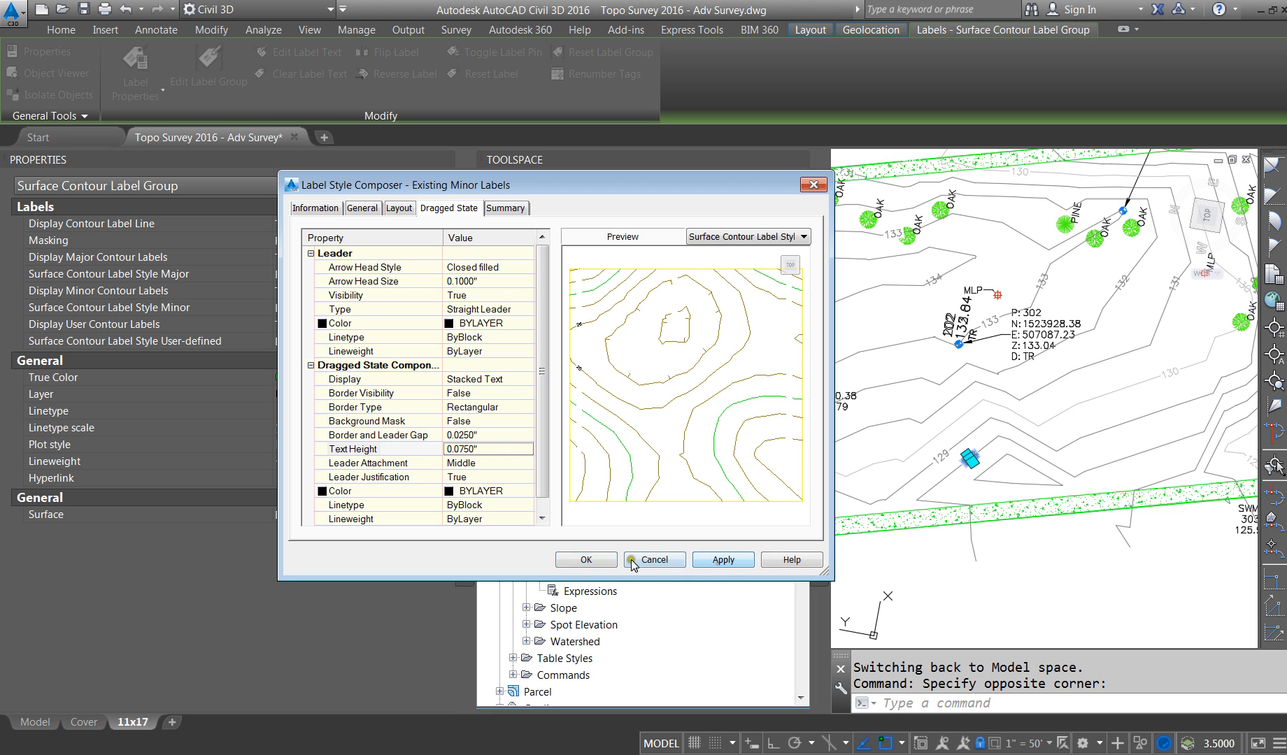
{"action": "left_click", "coordinate": [584, 560]}
{"action": "key", "text": "Escape"}
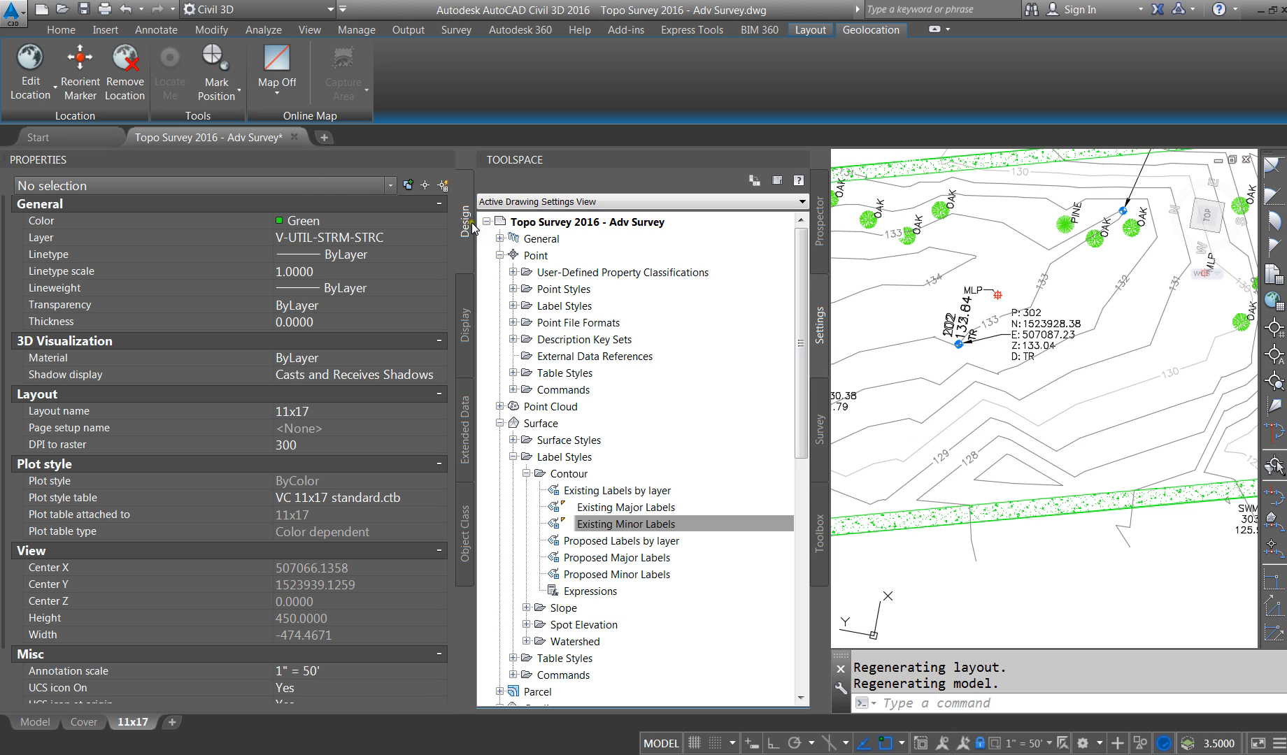
Step: Narrow the Properties palette and send the Existing surface to the back of the display order
{"action": "left_click_drag", "start_coordinate": [476, 224], "coordinate": [326, 250]}
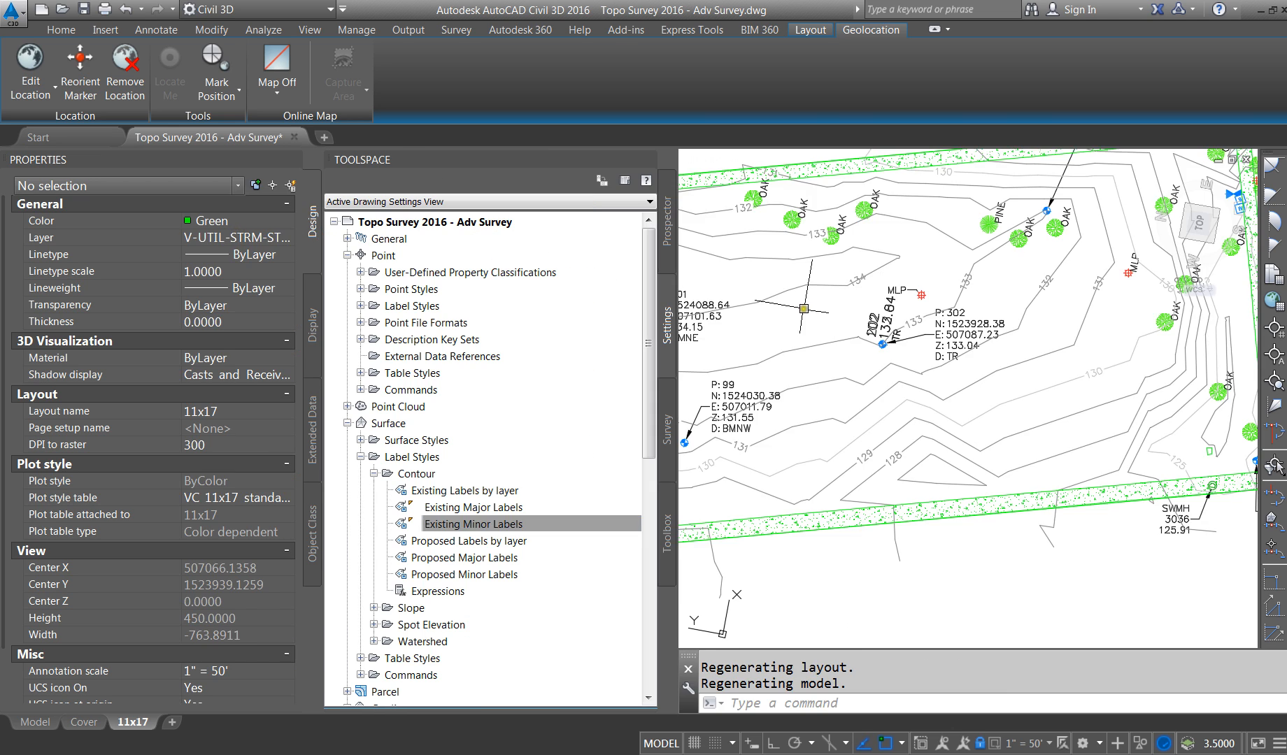
{"action": "middle_click_drag", "start_coordinate": [750, 288], "coordinate": [828, 280]}
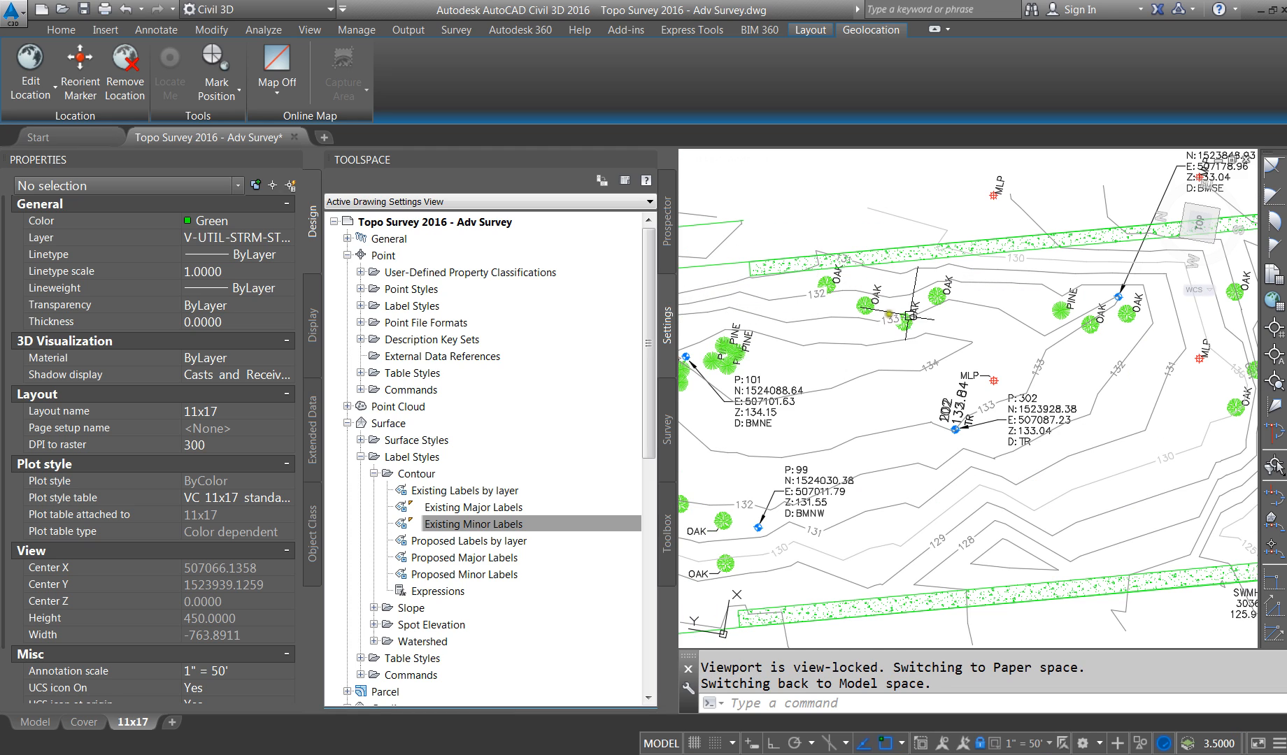
{"action": "middle_click_drag", "start_coordinate": [897, 305], "coordinate": [909, 358]}
{"action": "scroll", "coordinate": [762, 324], "scroll_direction": "up", "scroll_amount": 3}
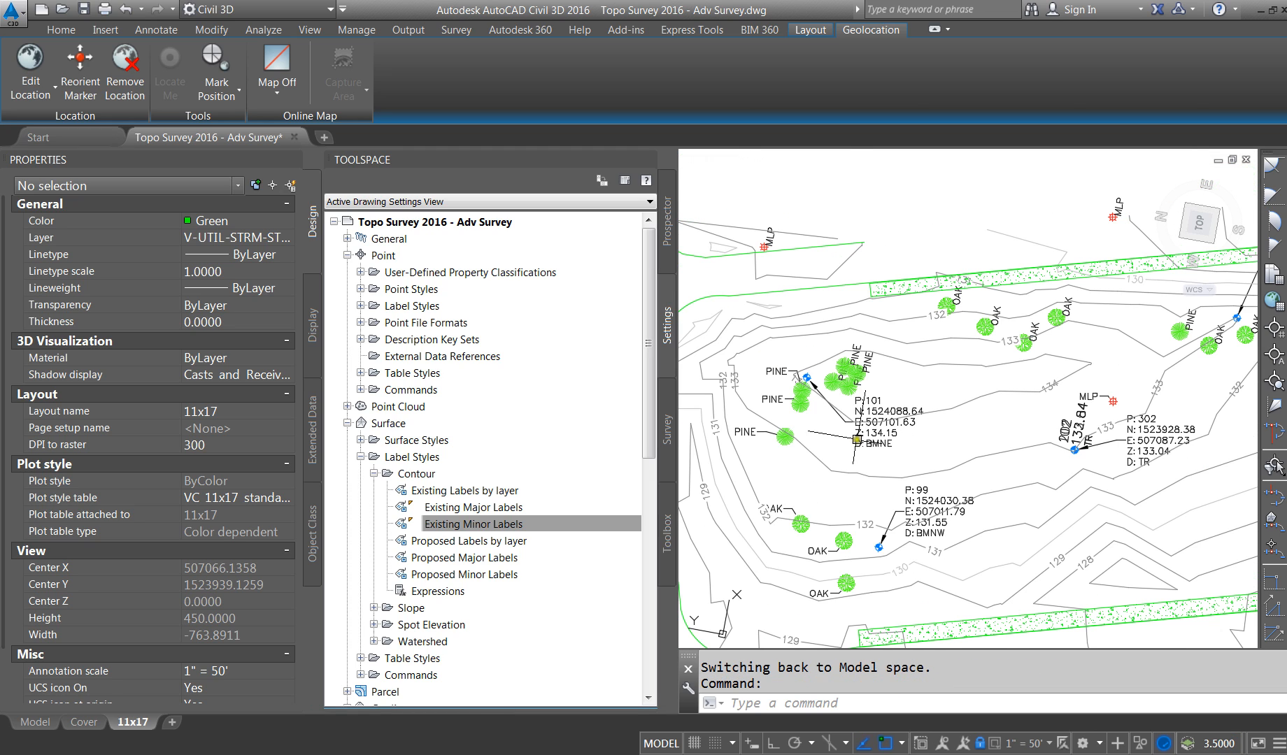
{"action": "scroll", "coordinate": [729, 521], "scroll_direction": "up", "scroll_amount": 4}
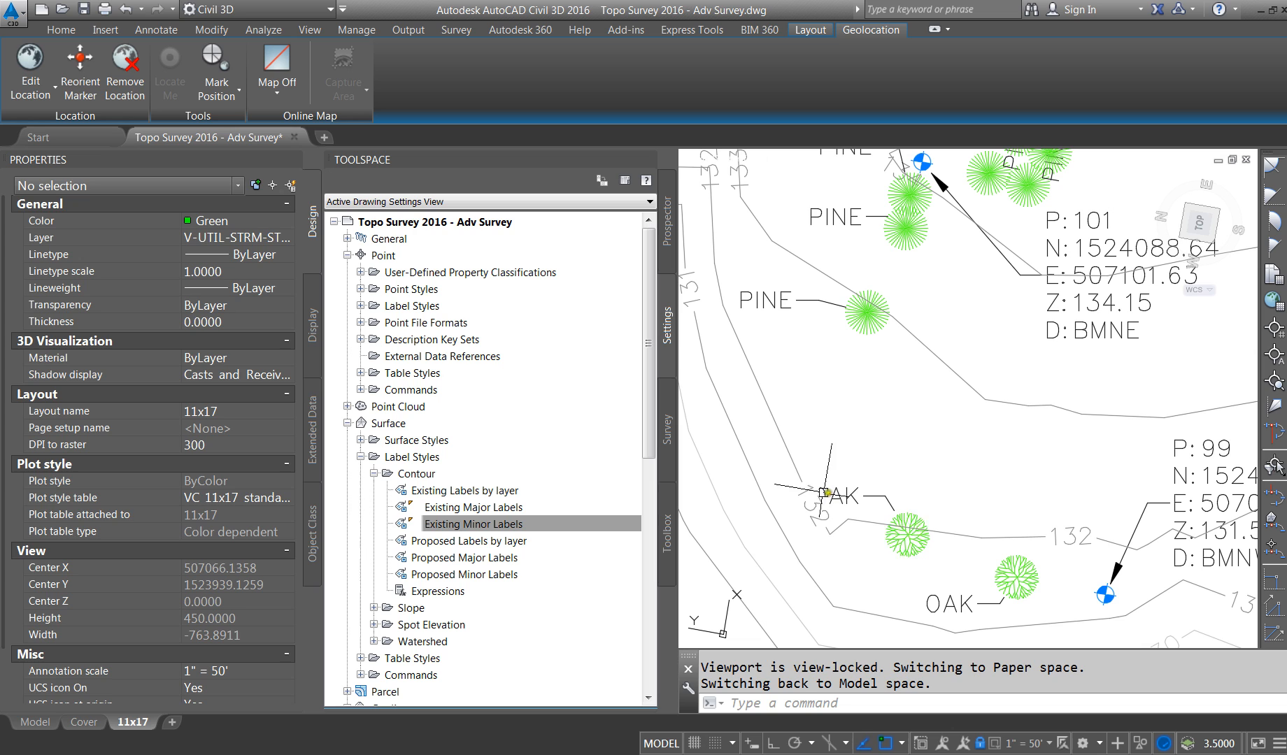
{"action": "left_click", "coordinate": [796, 467]}
{"action": "right_click", "coordinate": [790, 471]}
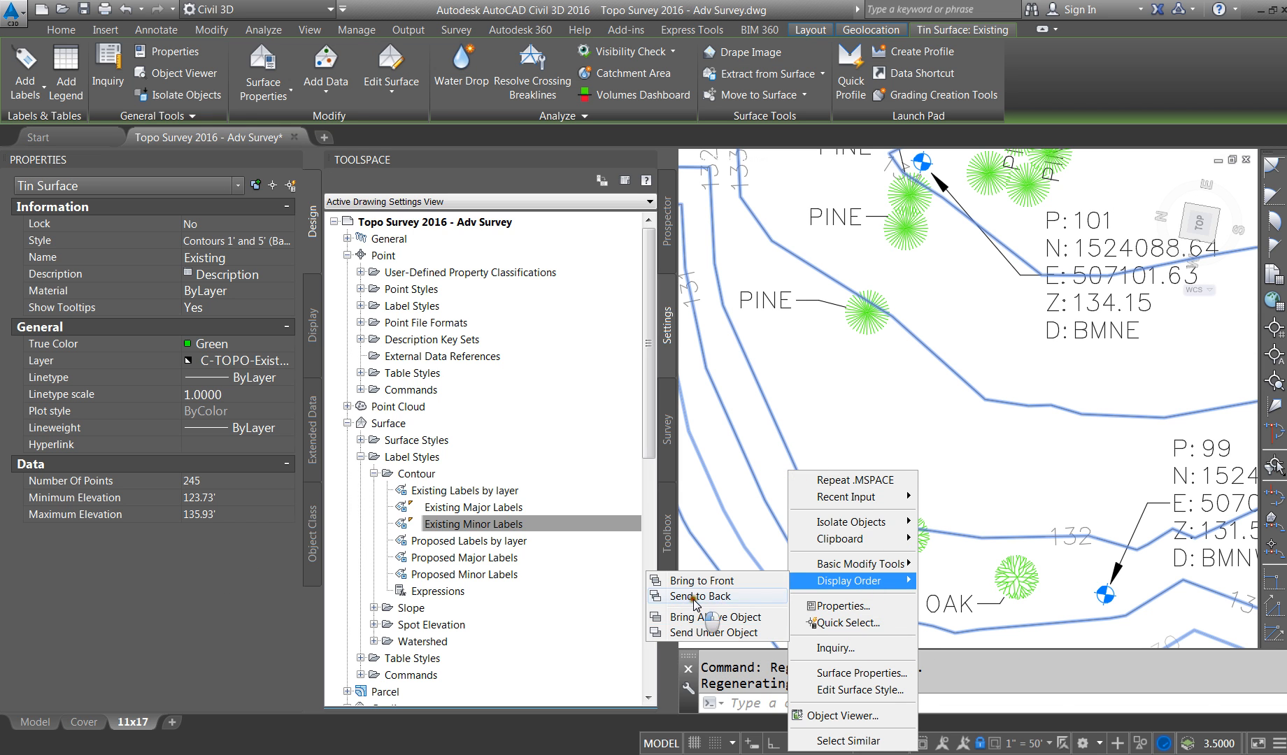
{"action": "key", "text": "Escape"}
{"action": "key", "text": "Escape"}
{"action": "scroll", "coordinate": [810, 345], "scroll_direction": "down", "scroll_amount": 5}
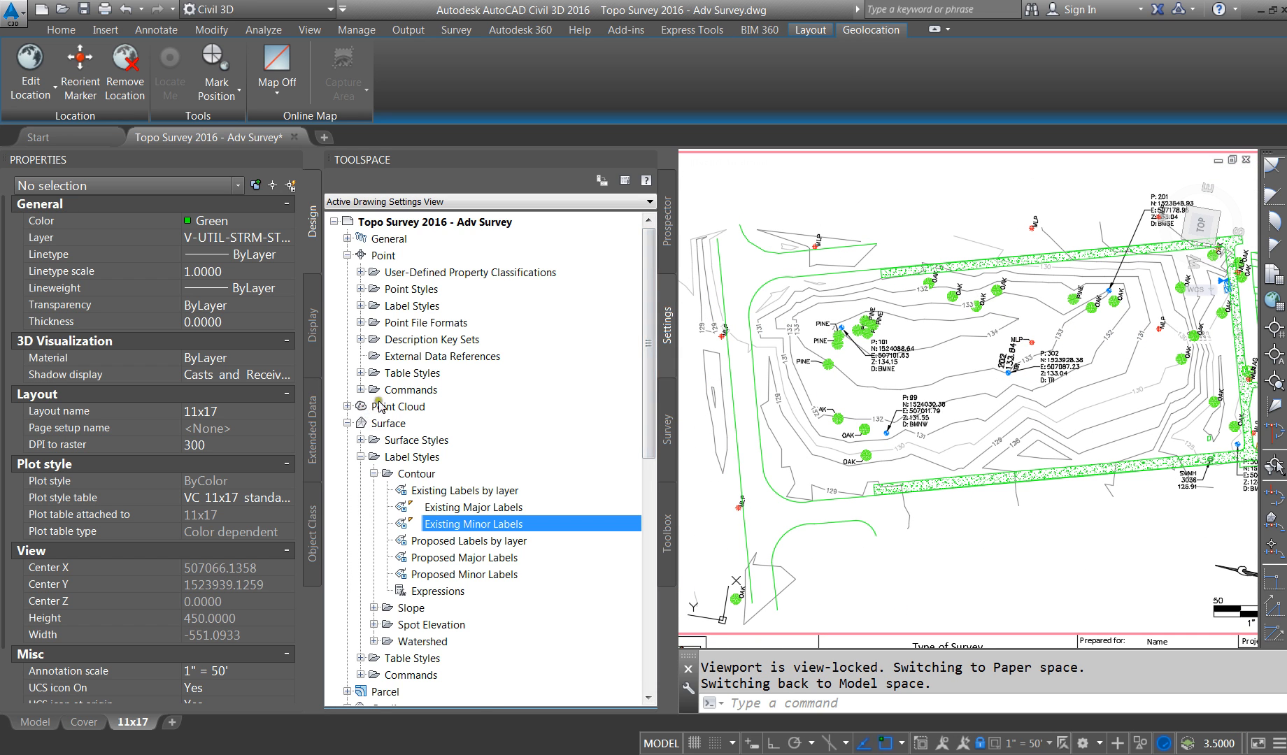
Step: Switch from the 11x17 layout to model space and collapse the Surface and Point collections in the drawing settings
{"action": "left_click", "coordinate": [39, 725]}
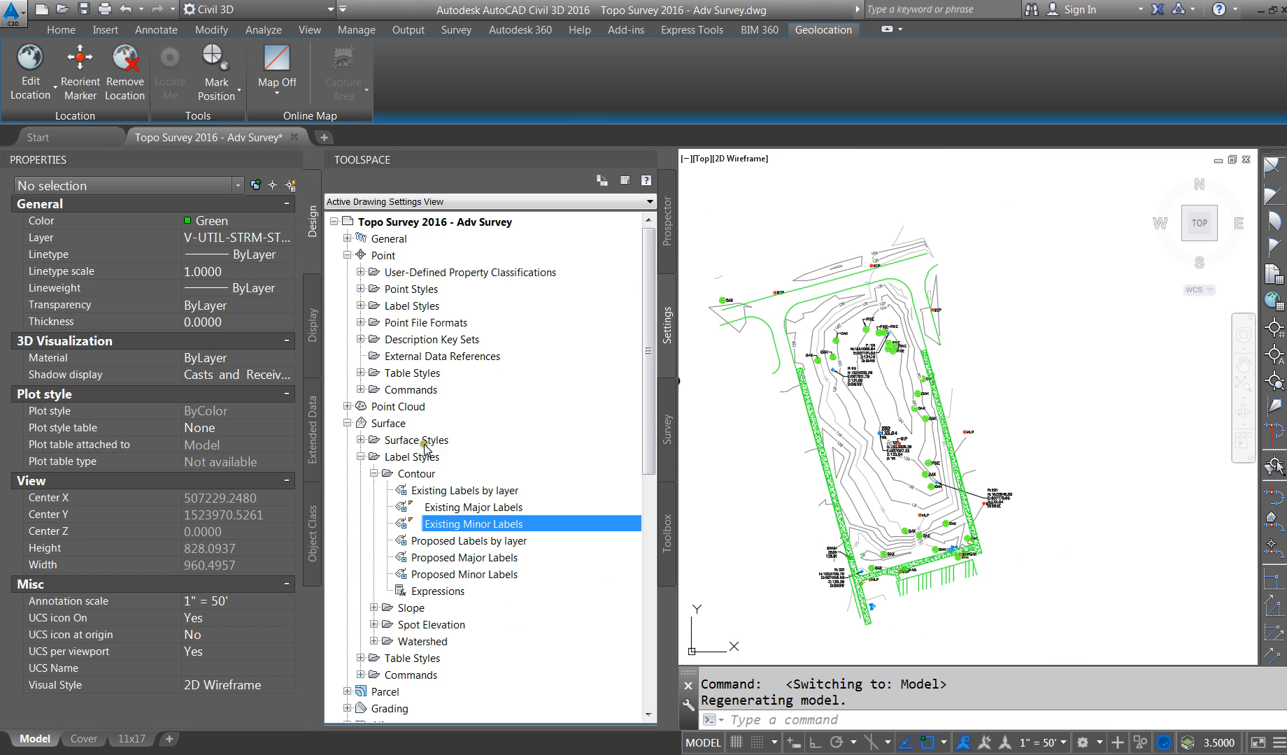
{"action": "left_click", "coordinate": [361, 457]}
{"action": "left_click", "coordinate": [346, 423]}
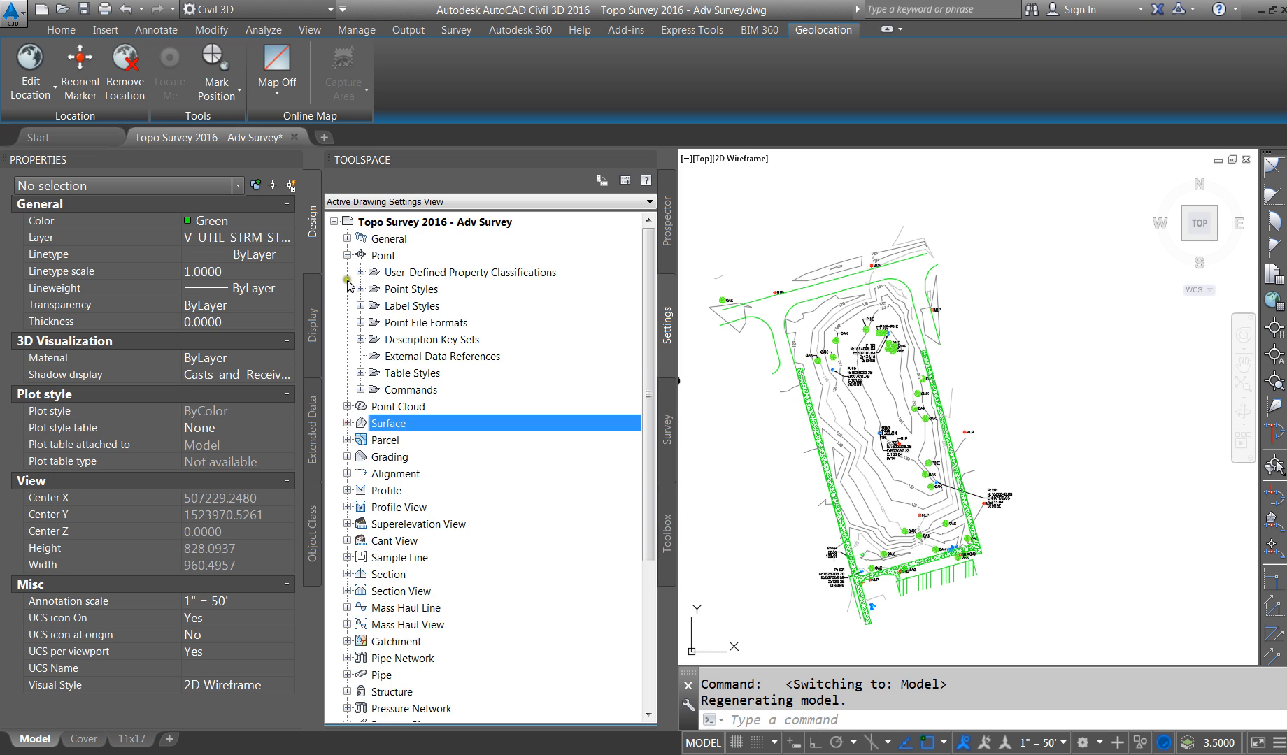
{"action": "left_click", "coordinate": [347, 258]}
Step: Find the Existing surface among the drawing's surfaces in Prospector and rebuild it
{"action": "left_click", "coordinate": [671, 257]}
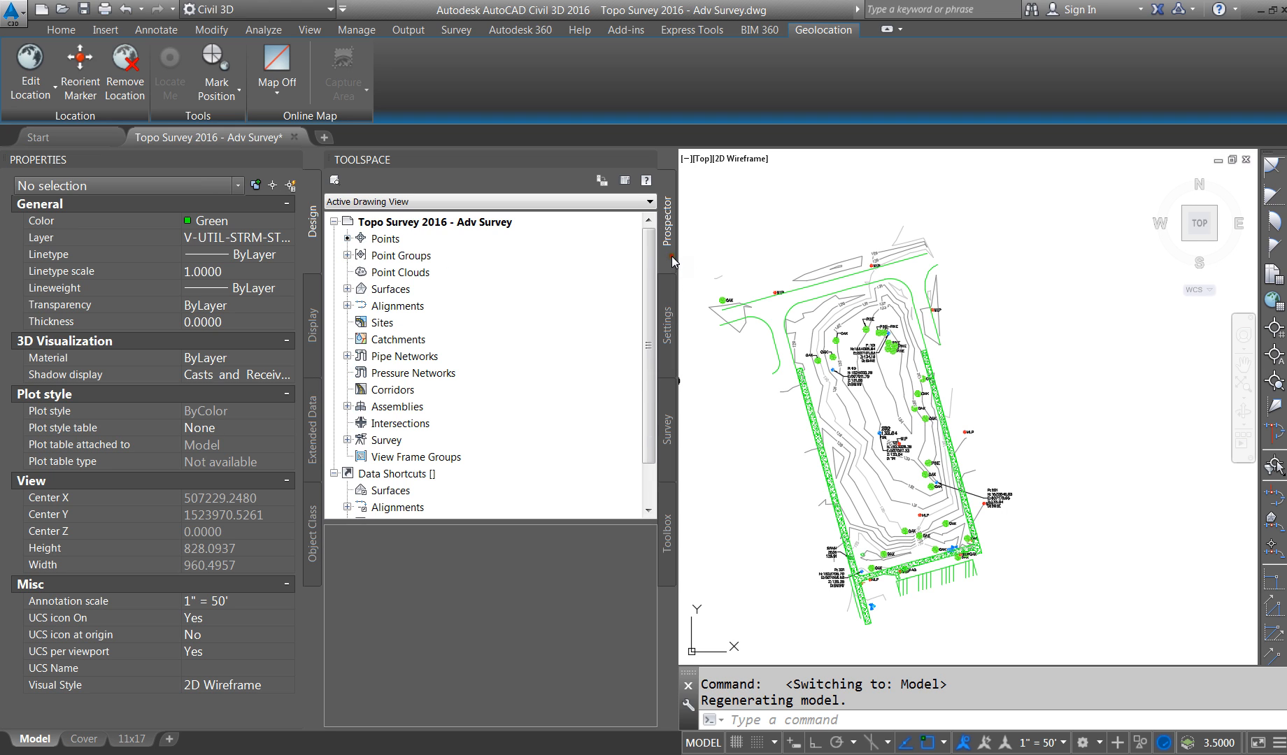
{"action": "left_click", "coordinate": [346, 289]}
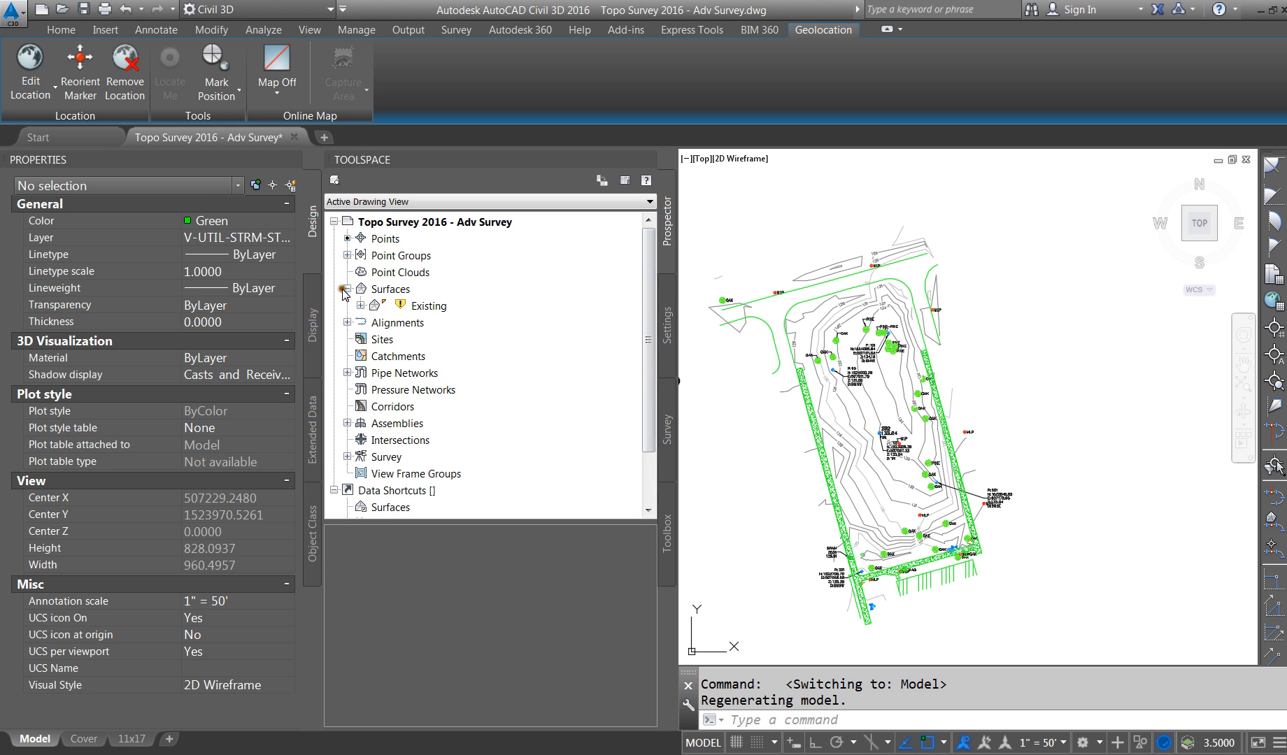
{"action": "left_click", "coordinate": [361, 306]}
{"action": "left_click", "coordinate": [427, 306]}
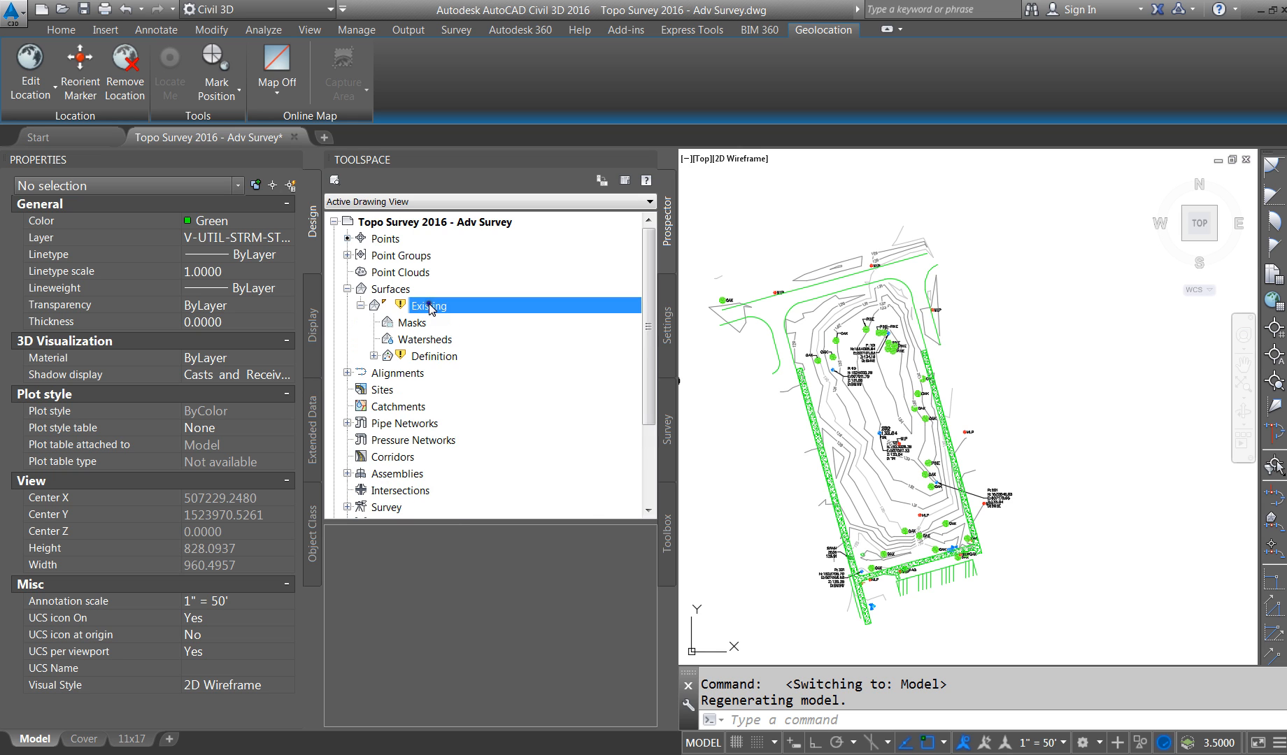
{"action": "right_click", "coordinate": [428, 305]}
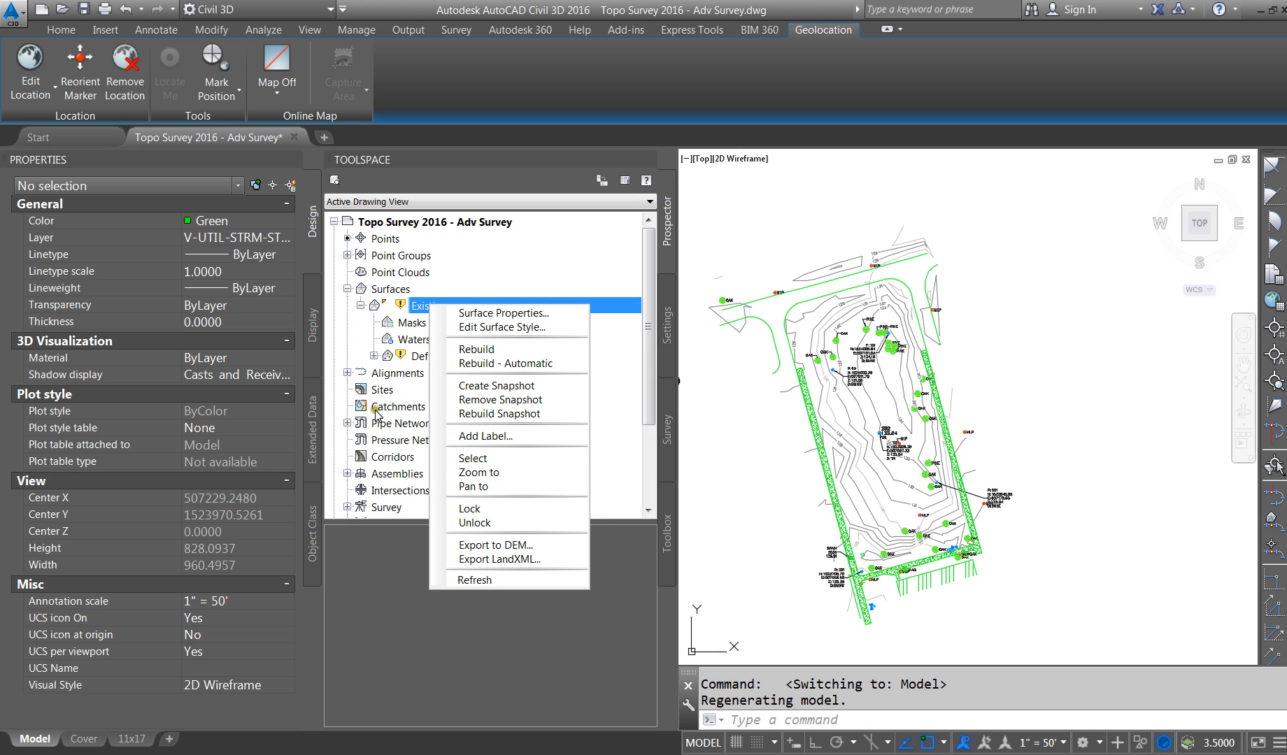
{"action": "left_click", "coordinate": [479, 349]}
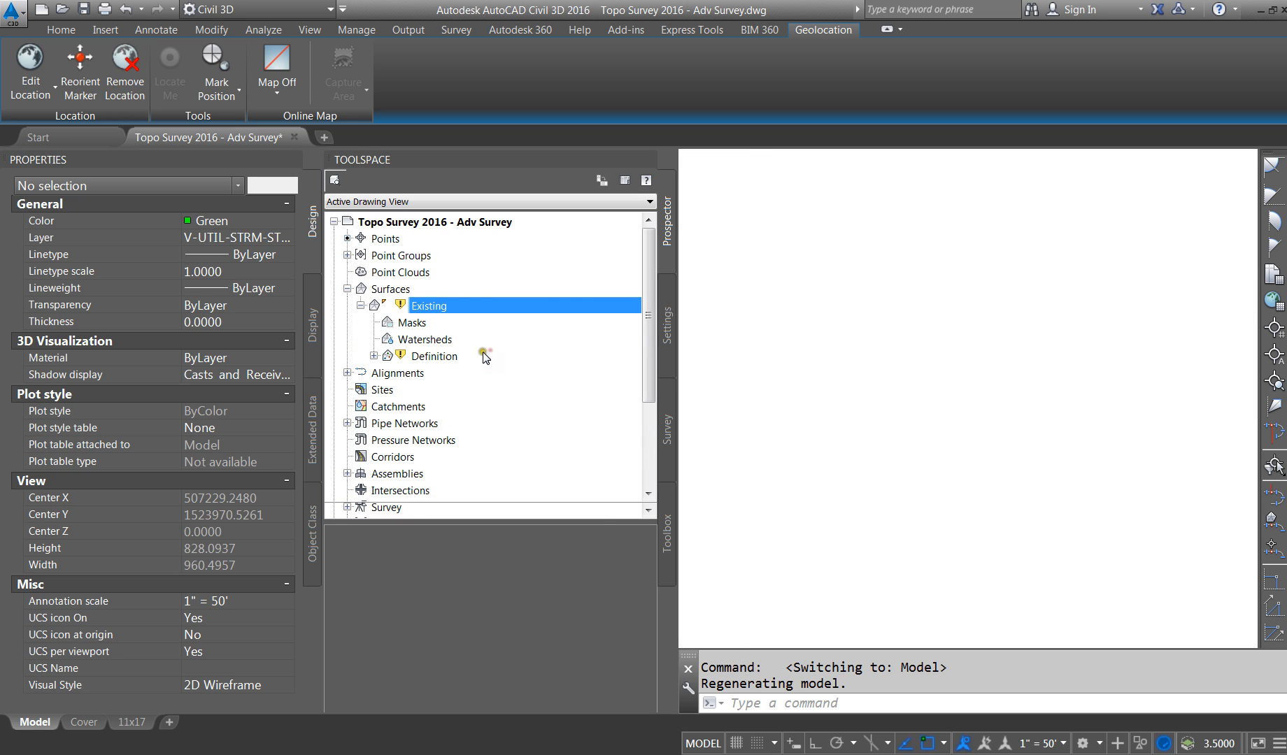
Step: Expand the Existing surface's definition and open its Surface Properties to the definition settings
{"action": "left_click", "coordinate": [373, 357]}
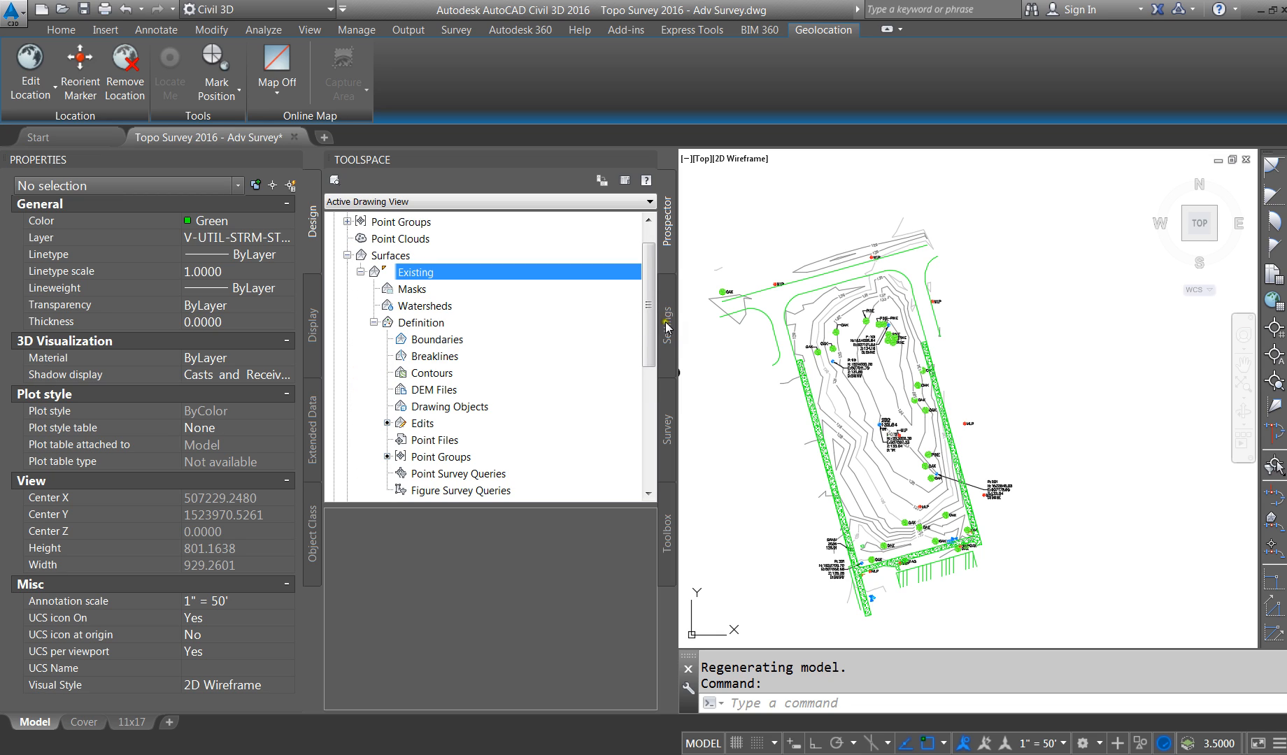
{"action": "right_click", "coordinate": [423, 276]}
{"action": "left_click", "coordinate": [501, 283]}
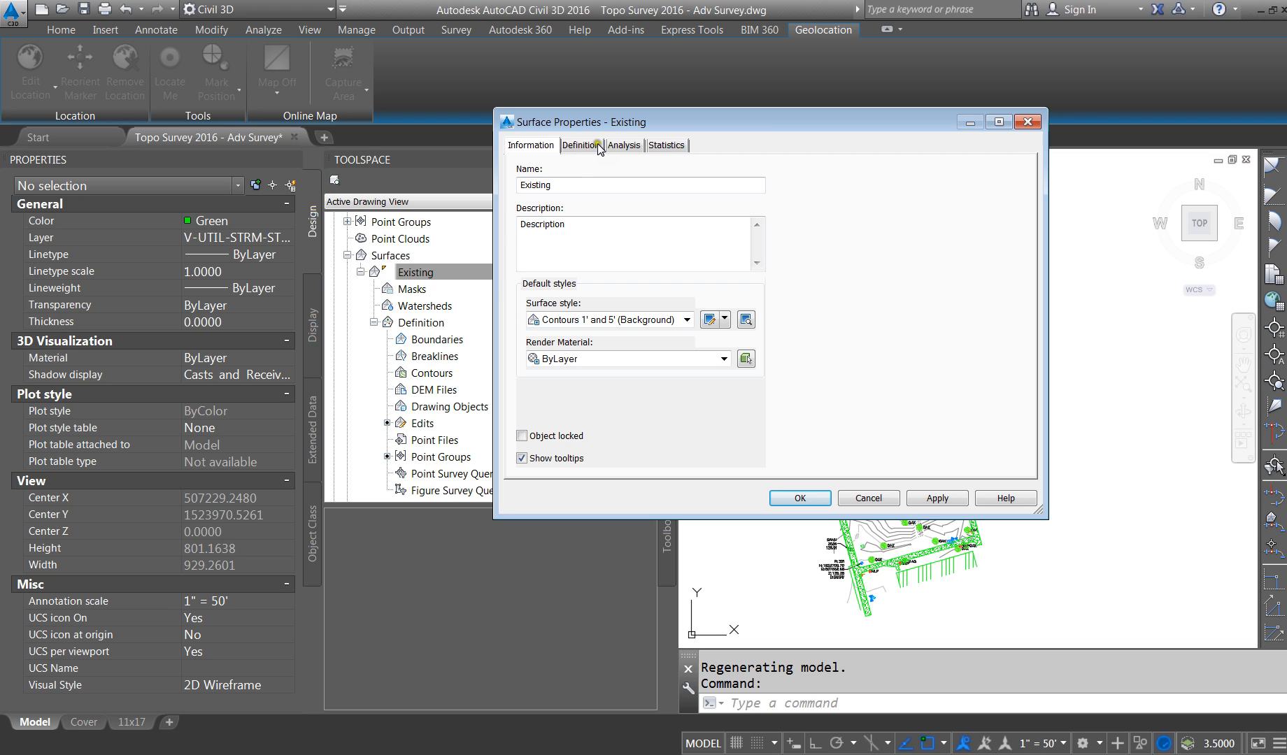
{"action": "left_click", "coordinate": [623, 145]}
{"action": "left_click", "coordinate": [656, 147]}
{"action": "left_click", "coordinate": [578, 147]}
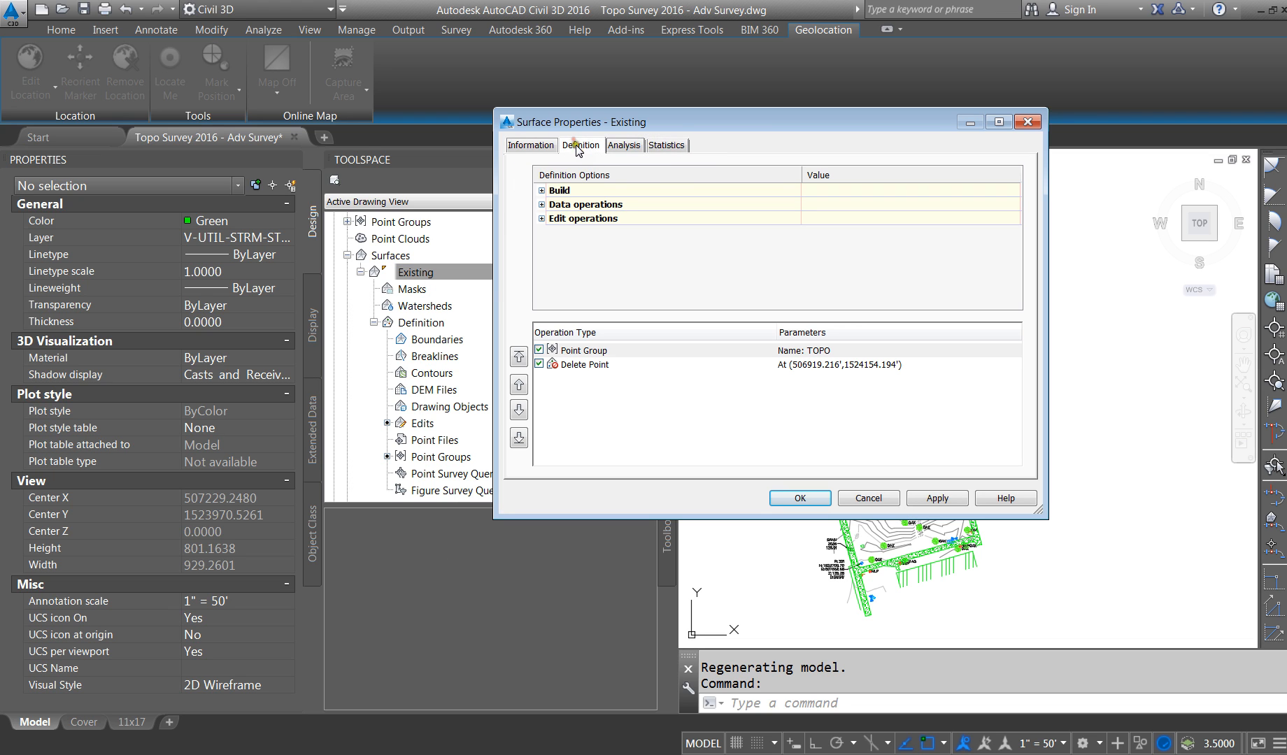
Step: Review the build, data operations and edit operations options in the Existing surface's definition, enlarging the dialog, and accept the properties
{"action": "left_click", "coordinate": [541, 219]}
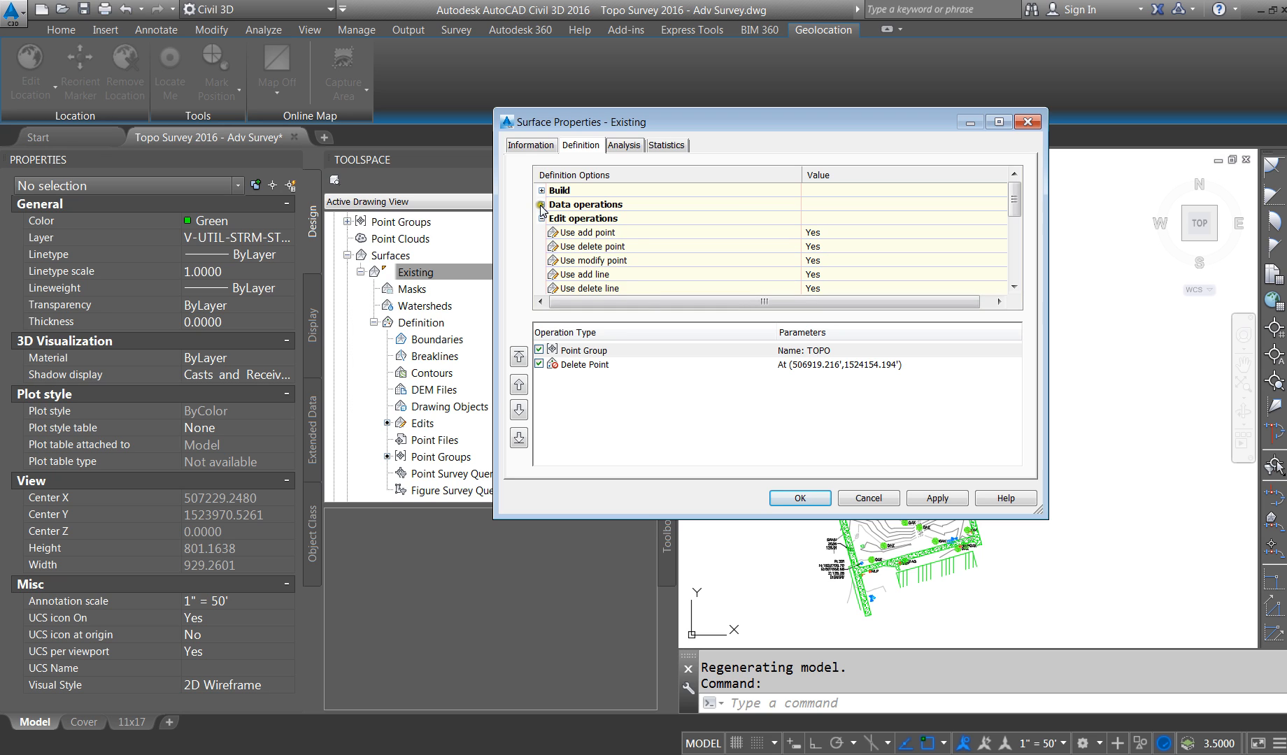
{"action": "left_click", "coordinate": [542, 205]}
{"action": "left_click", "coordinate": [540, 191]}
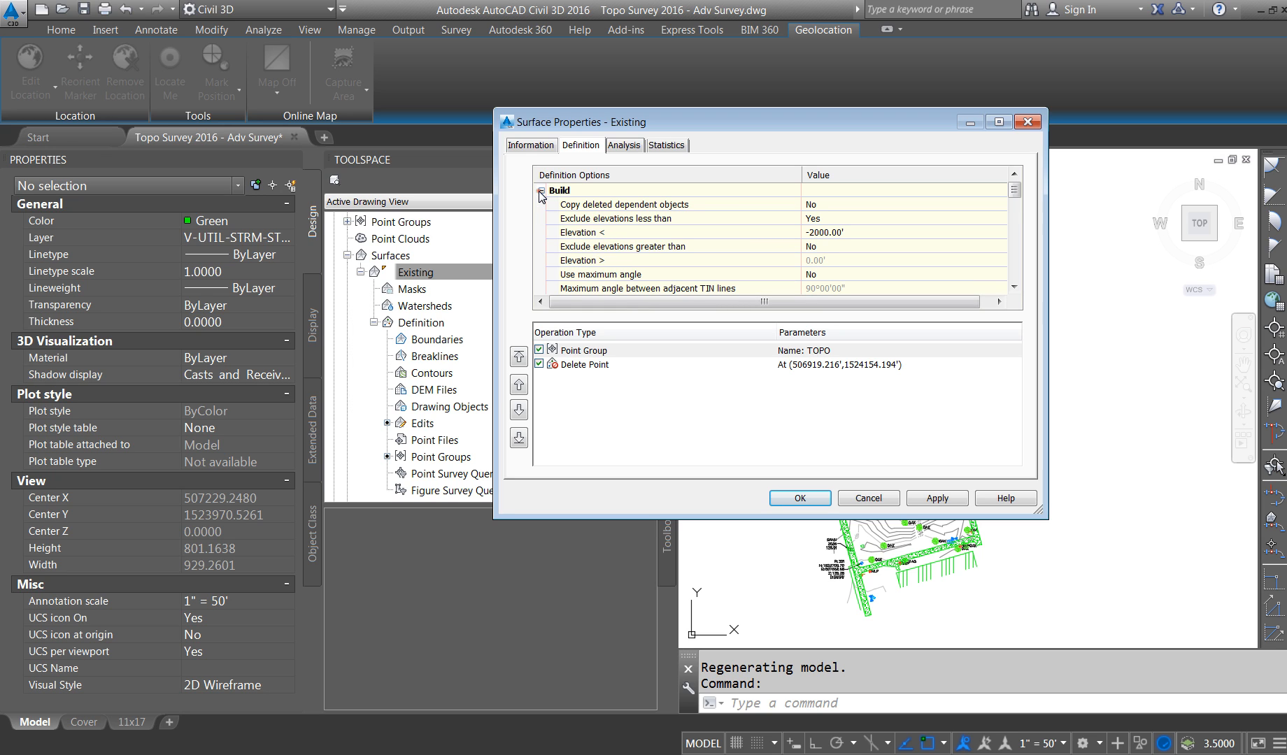
{"action": "left_click", "coordinate": [541, 191]}
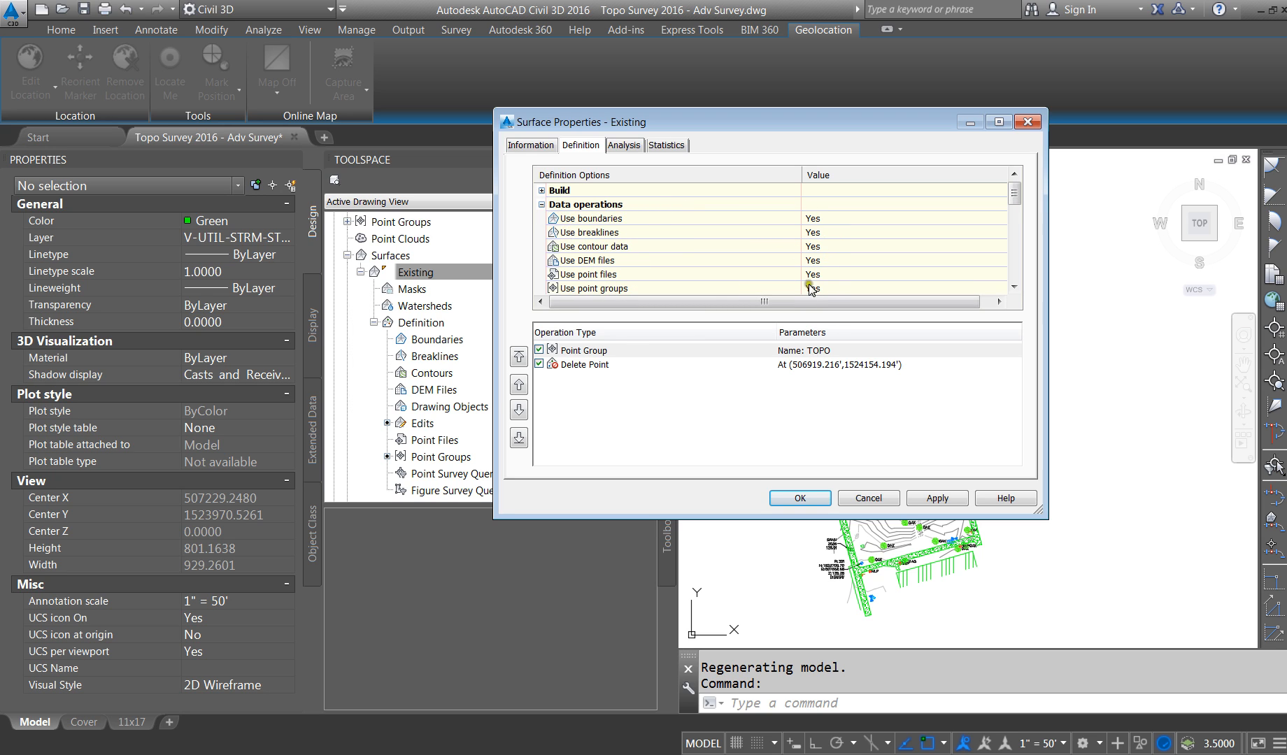
{"action": "left_click_drag", "start_coordinate": [704, 517], "coordinate": [704, 657]}
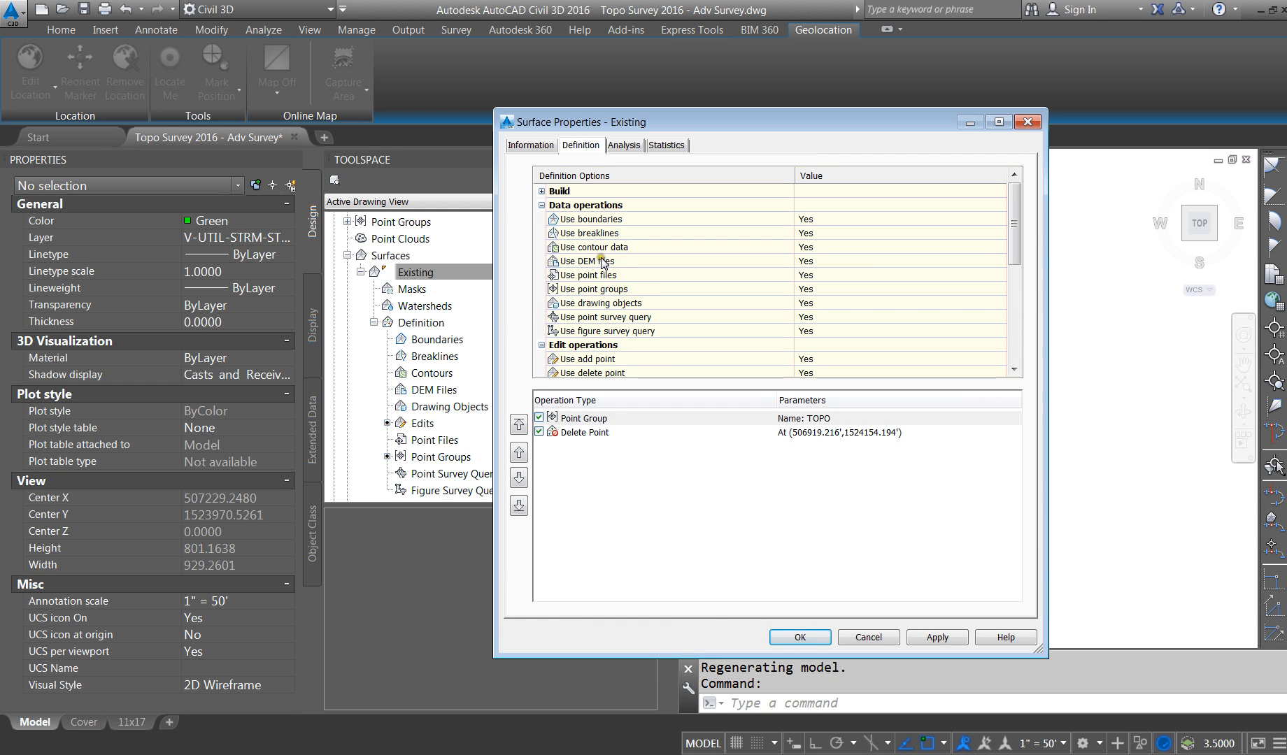
{"action": "left_click", "coordinate": [542, 205]}
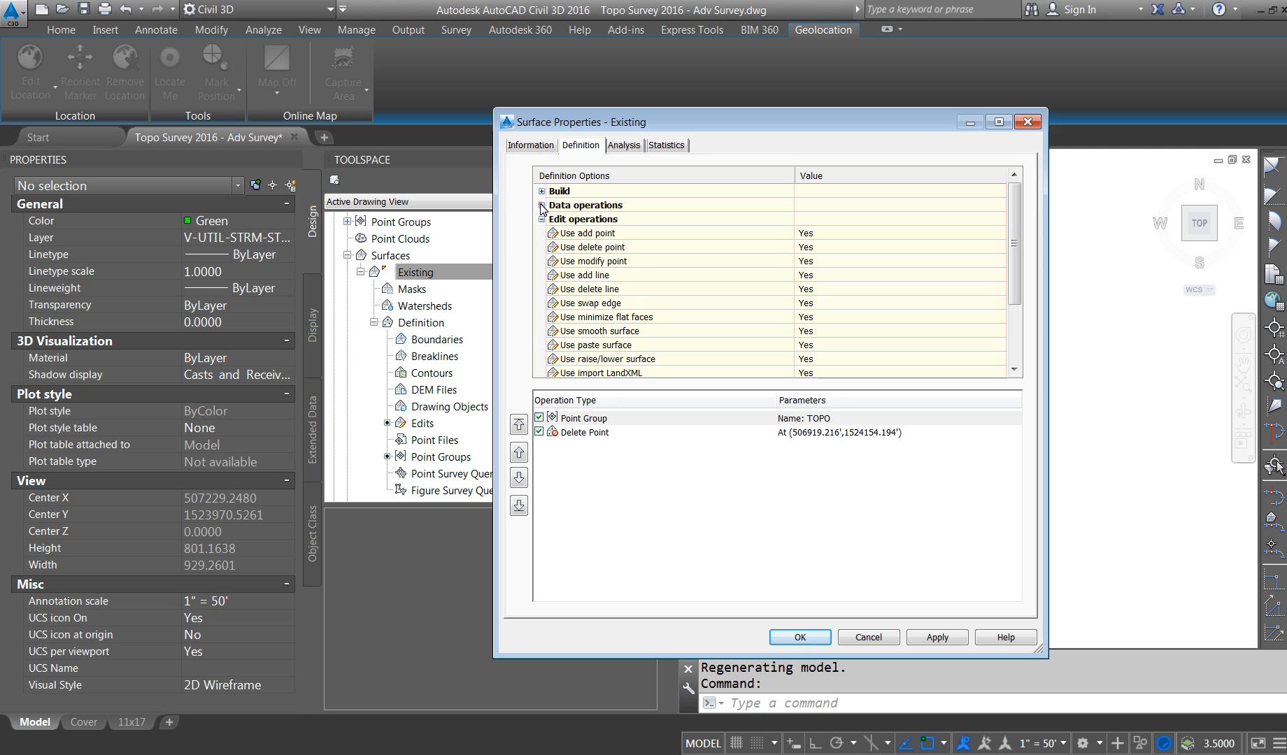
{"action": "left_click", "coordinate": [813, 332]}
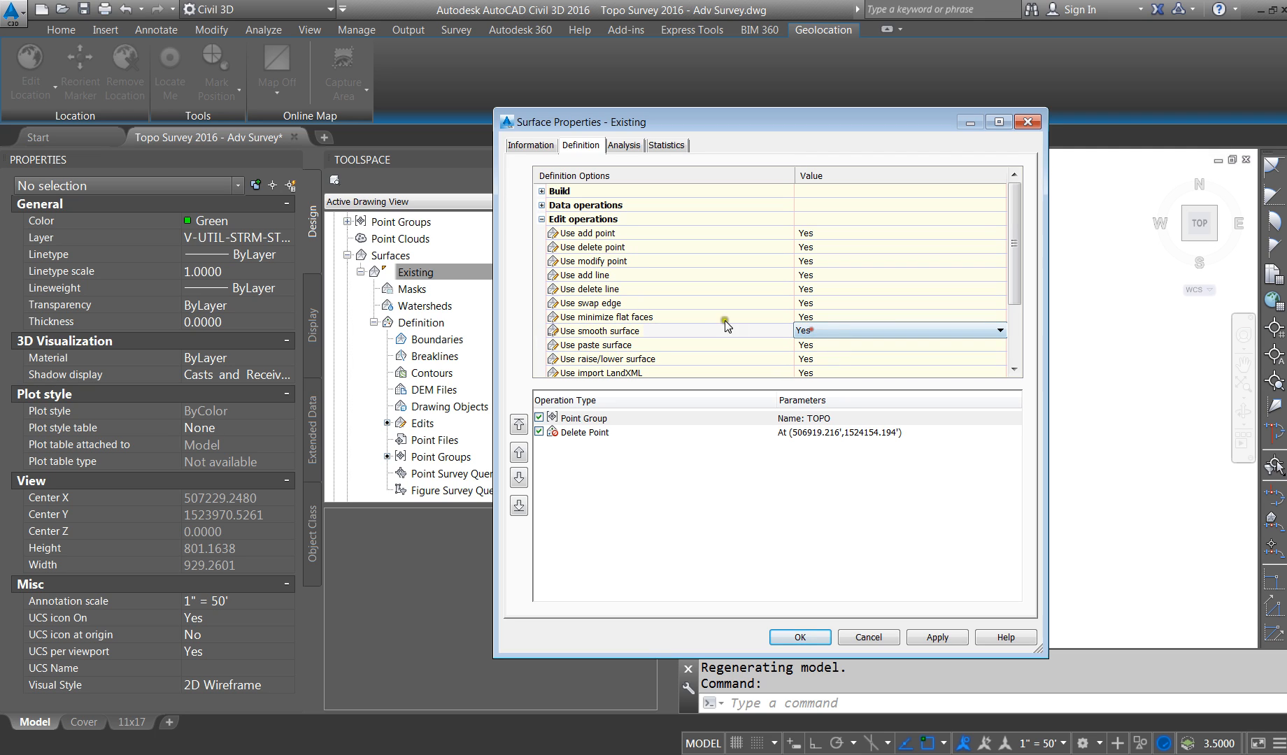
{"action": "left_click", "coordinate": [640, 331]}
{"action": "scroll", "coordinate": [657, 329], "scroll_direction": "down", "scroll_amount": 2}
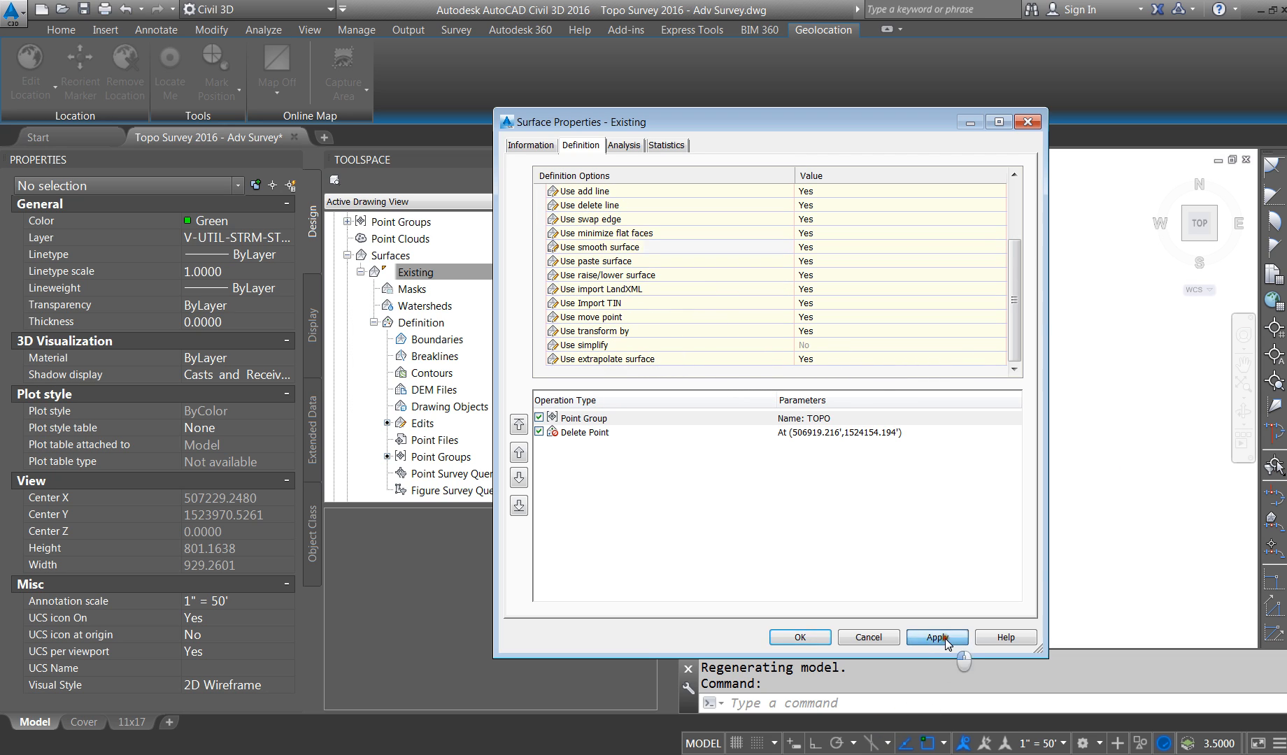
{"action": "left_click", "coordinate": [790, 638]}
Step: Select the Existing surface in model space, examine its contours across the site, and clear the selection
{"action": "scroll", "coordinate": [856, 374], "scroll_direction": "up", "scroll_amount": 5}
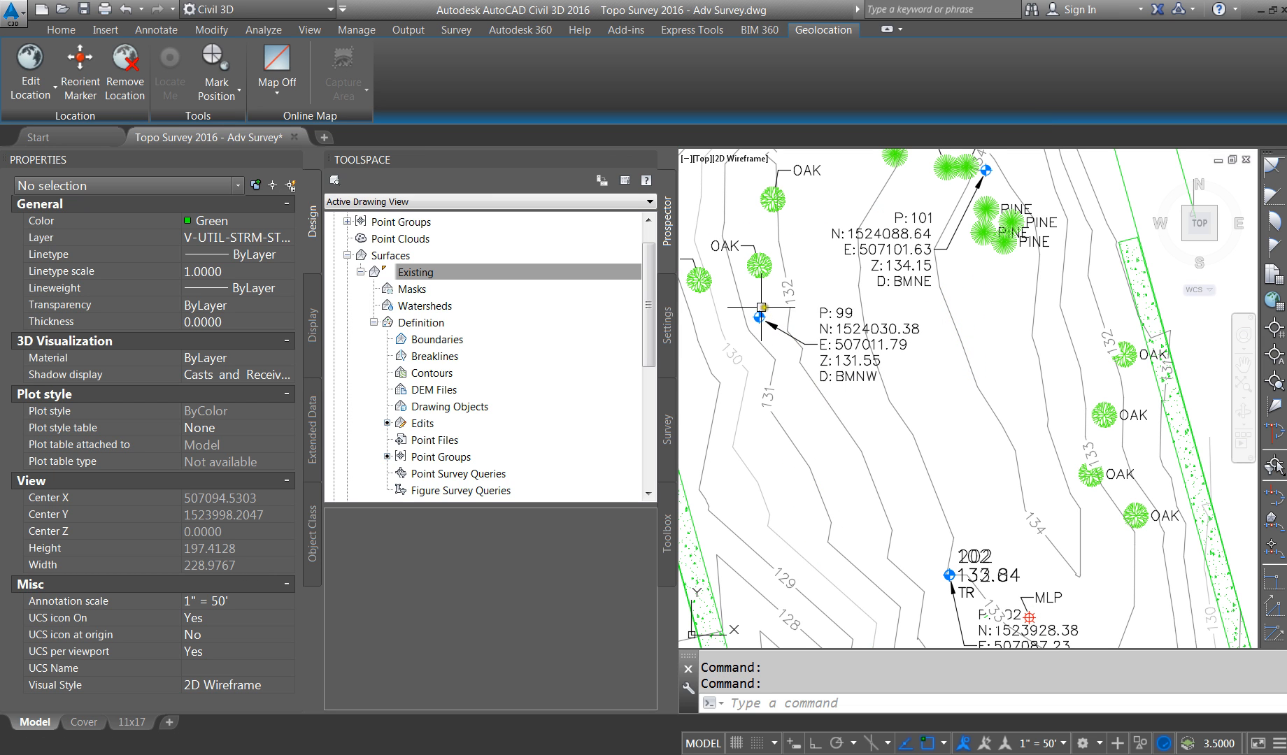
{"action": "left_click", "coordinate": [799, 358]}
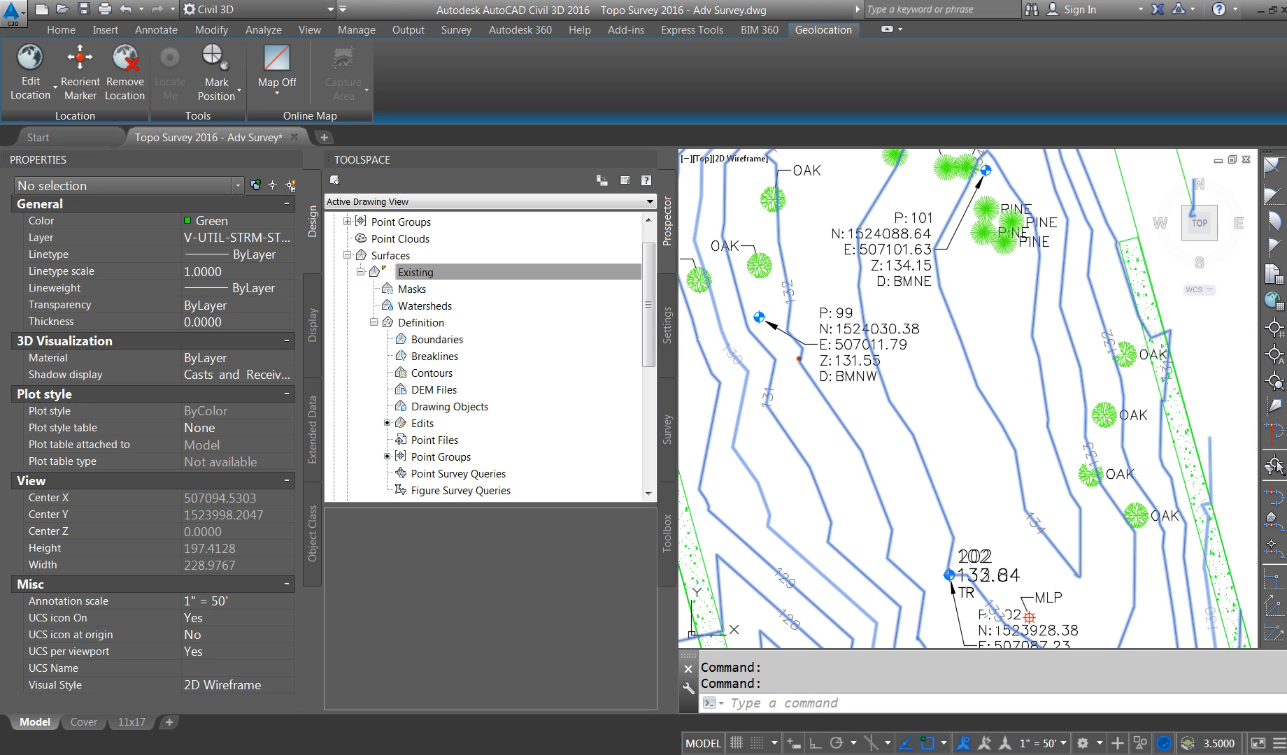
{"action": "scroll", "coordinate": [853, 507], "scroll_direction": "down", "scroll_amount": 2}
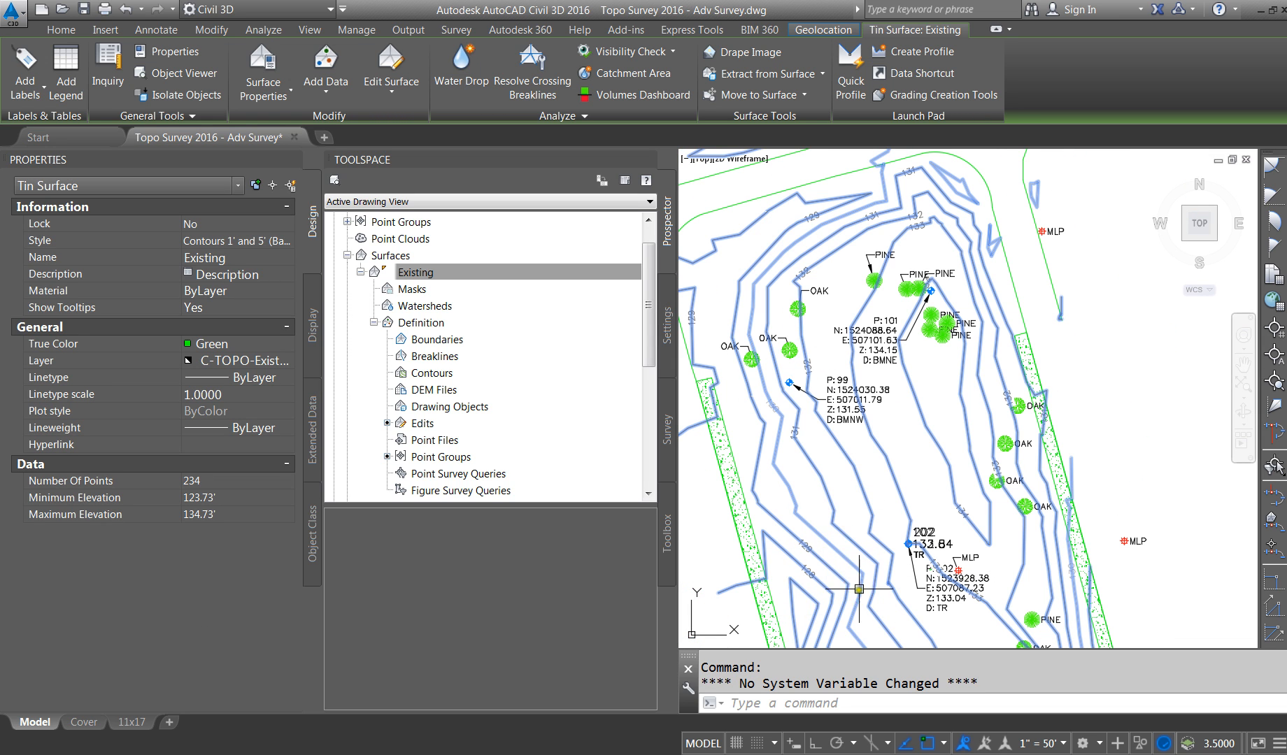
{"action": "scroll", "coordinate": [870, 580], "scroll_direction": "down", "scroll_amount": 1}
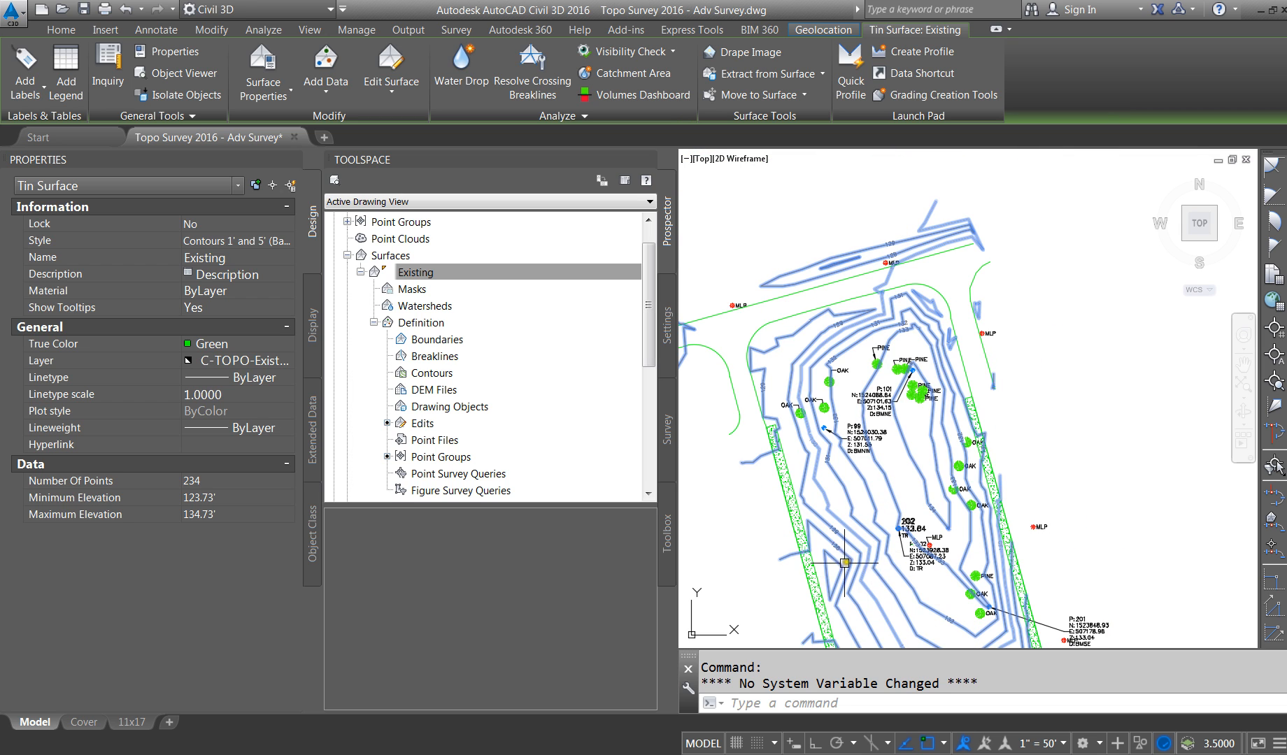
{"action": "scroll", "coordinate": [832, 575], "scroll_direction": "up", "scroll_amount": 2}
{"action": "scroll", "coordinate": [874, 477], "scroll_direction": "down", "scroll_amount": 1}
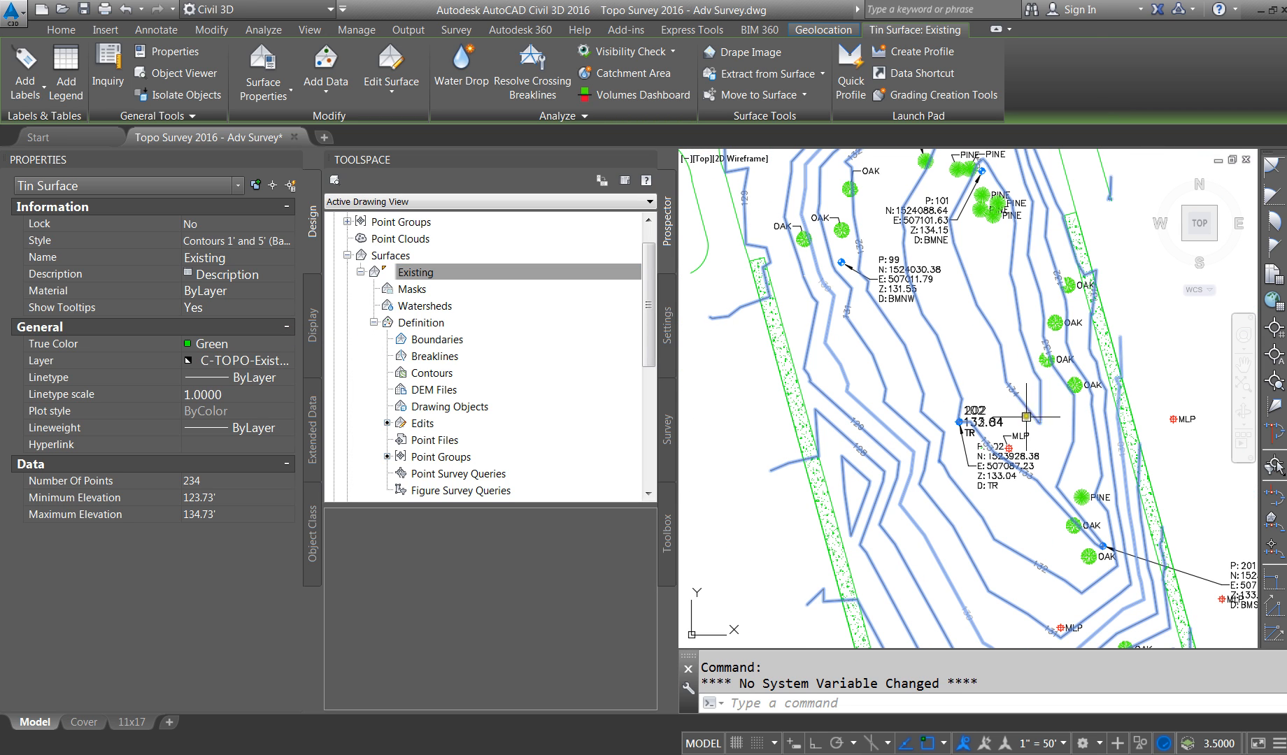
{"action": "key", "text": "Escape"}
{"action": "key", "text": "Escape"}
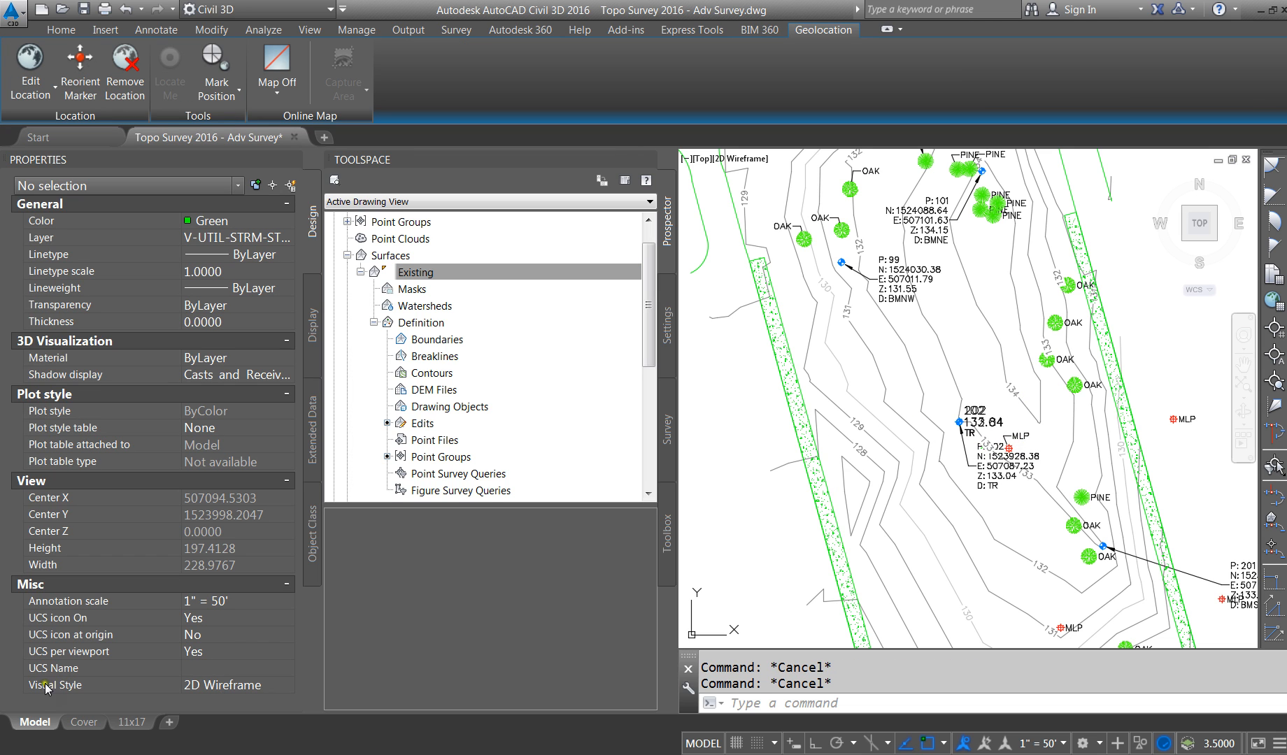
Step: On the 11x17 layout, pull the PINE label of point 1114 clear of the tree cluster with object snap off
{"action": "left_click", "coordinate": [132, 722]}
{"action": "scroll", "coordinate": [863, 306], "scroll_direction": "up", "scroll_amount": 2}
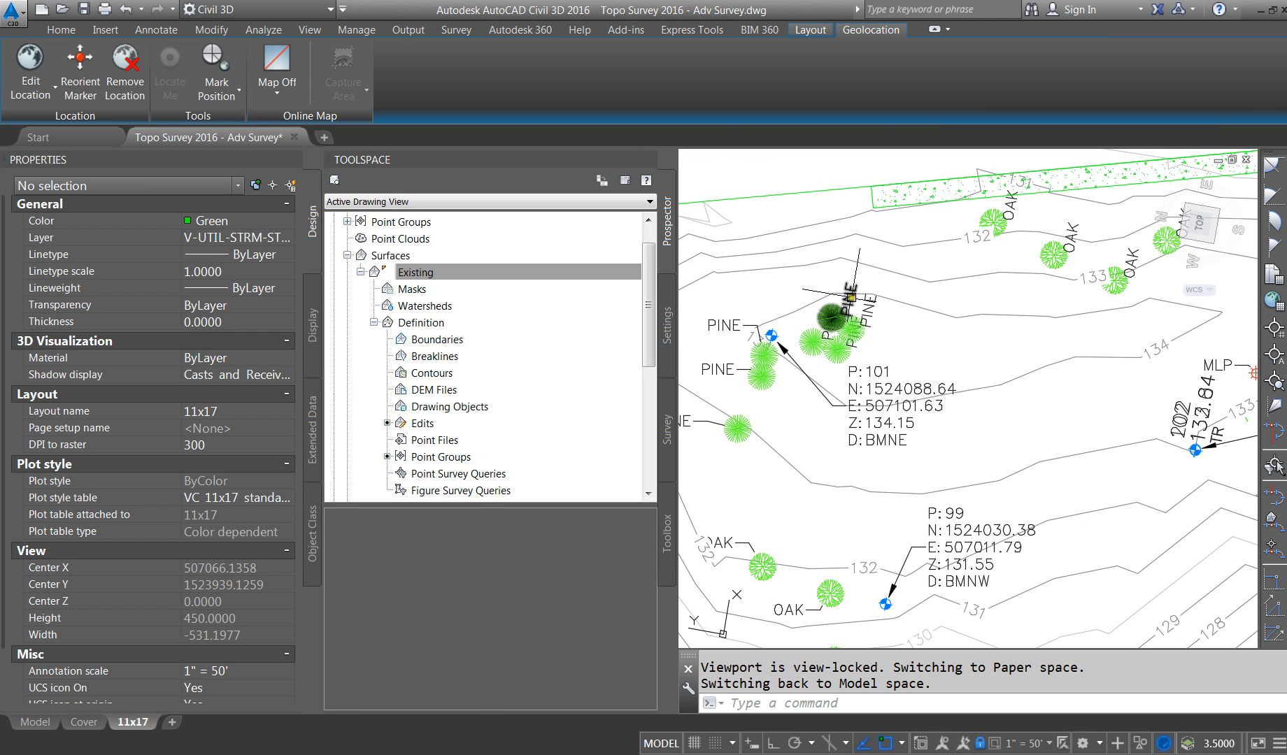
{"action": "left_click", "coordinate": [837, 310]}
{"action": "left_click", "coordinate": [831, 303]}
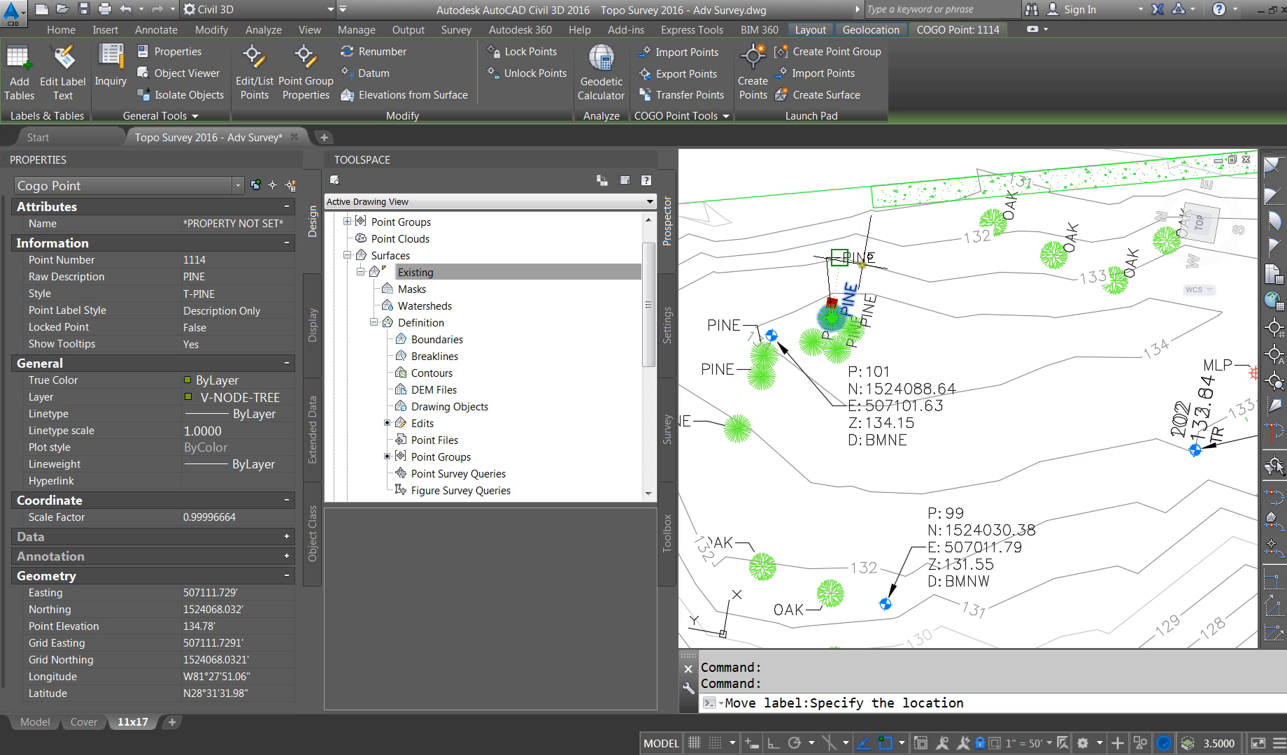
{"action": "key", "text": "F3"}
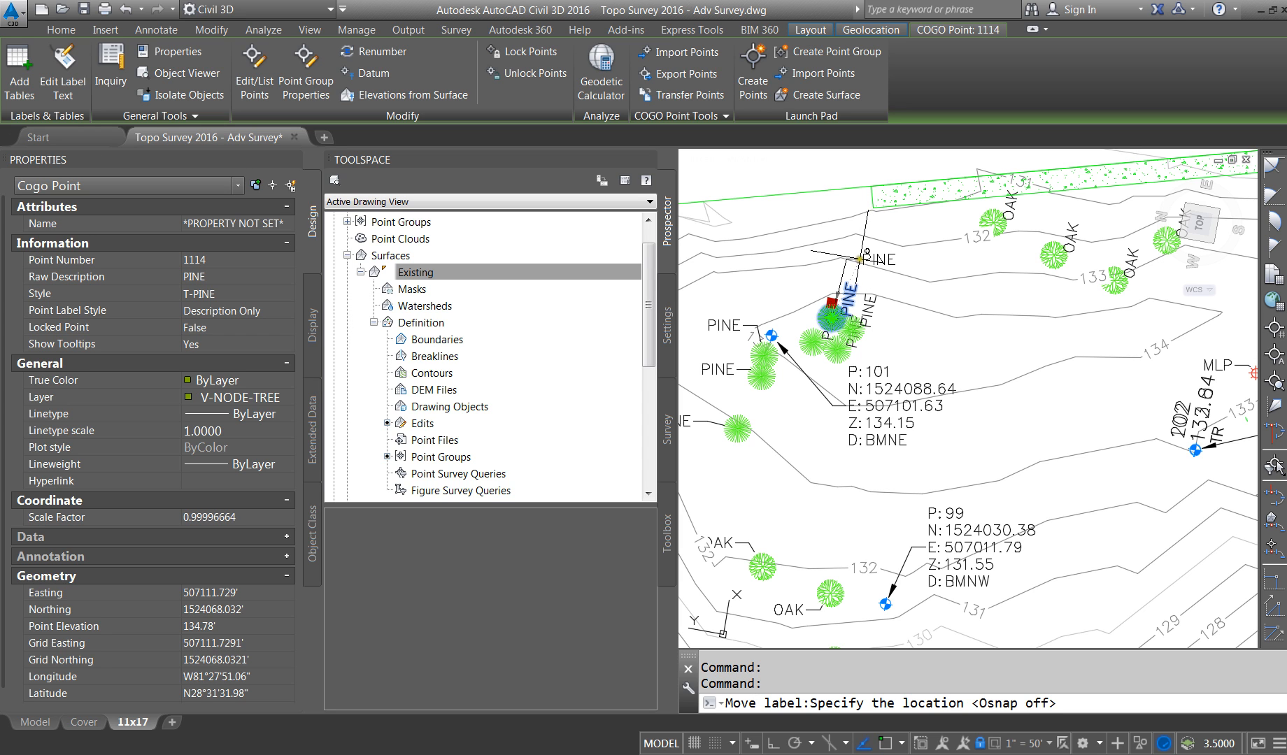
{"action": "left_click", "coordinate": [855, 260]}
{"action": "key", "text": "Escape"}
{"action": "left_click", "coordinate": [832, 321]}
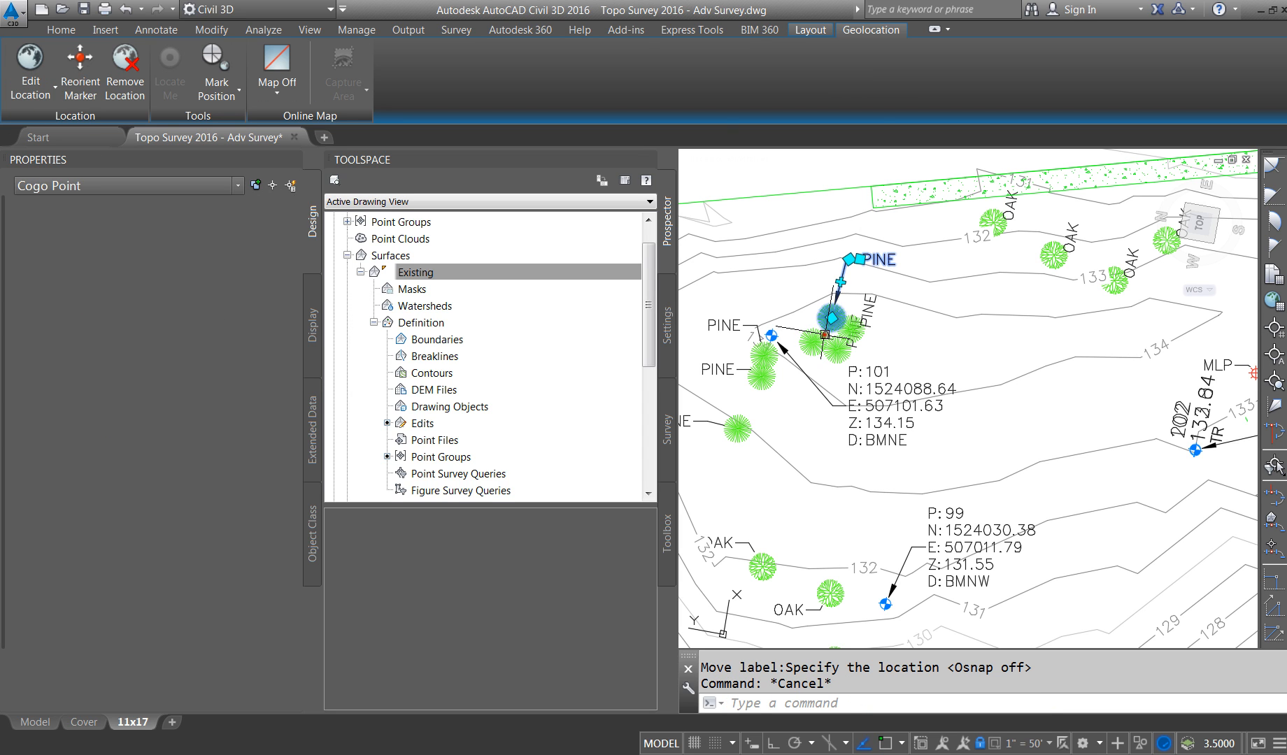
{"action": "key", "text": "Escape"}
Step: Pull the PINE label of neighbouring point 1115 out of the tree cluster, just below the first moved label
{"action": "left_click", "coordinate": [887, 296]}
{"action": "key", "text": "Escape"}
{"action": "left_click", "coordinate": [878, 304]}
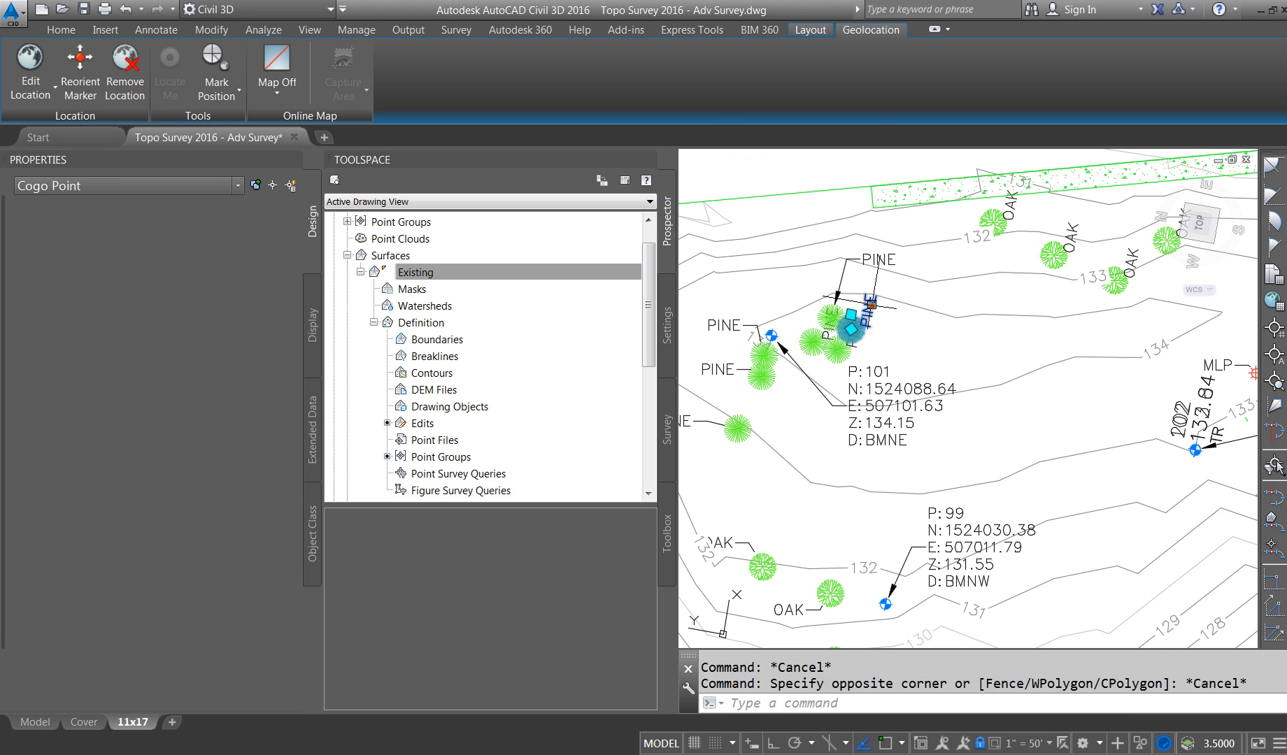
{"action": "left_click", "coordinate": [877, 303]}
{"action": "left_click", "coordinate": [881, 291]}
{"action": "key", "text": "Escape"}
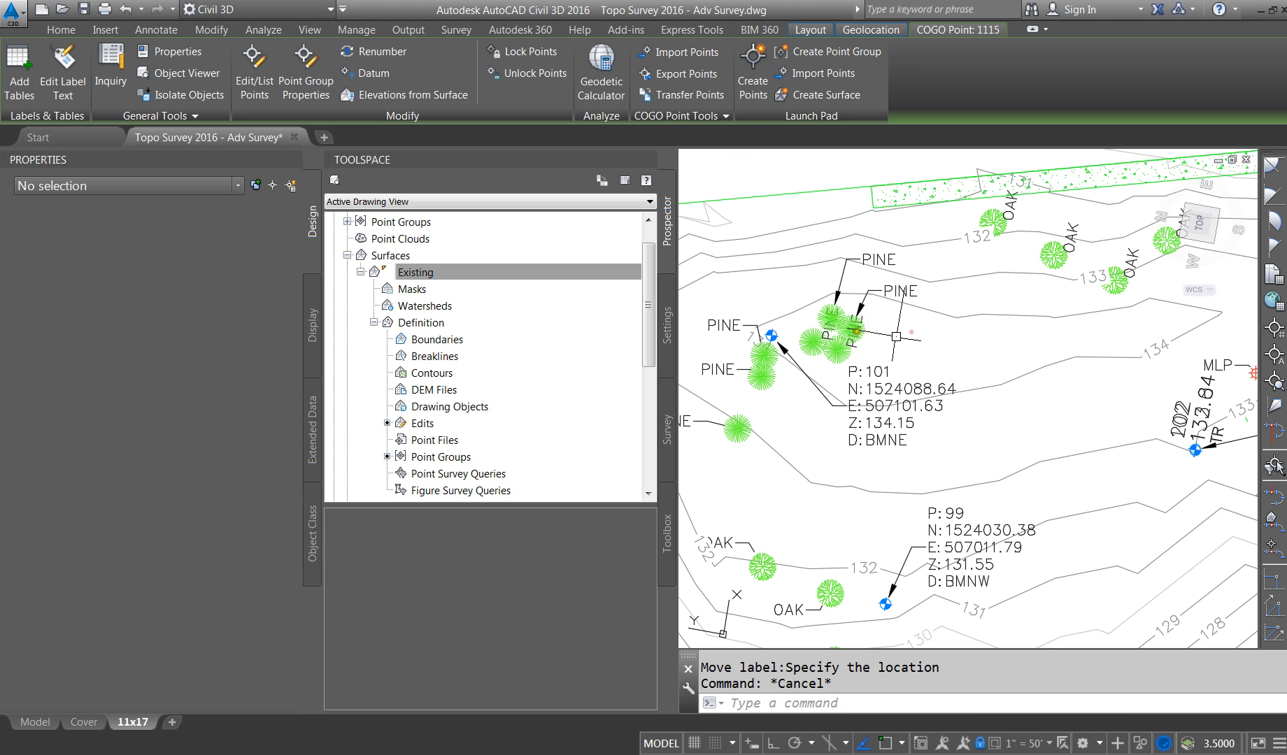
Step: Move the label of benchmark point 201 (BMSE) so it sits almost directly above its point, clear of the MLP symbol
{"action": "scroll", "coordinate": [851, 323], "scroll_direction": "down", "scroll_amount": 3}
{"action": "scroll", "coordinate": [882, 385], "scroll_direction": "down", "scroll_amount": 2}
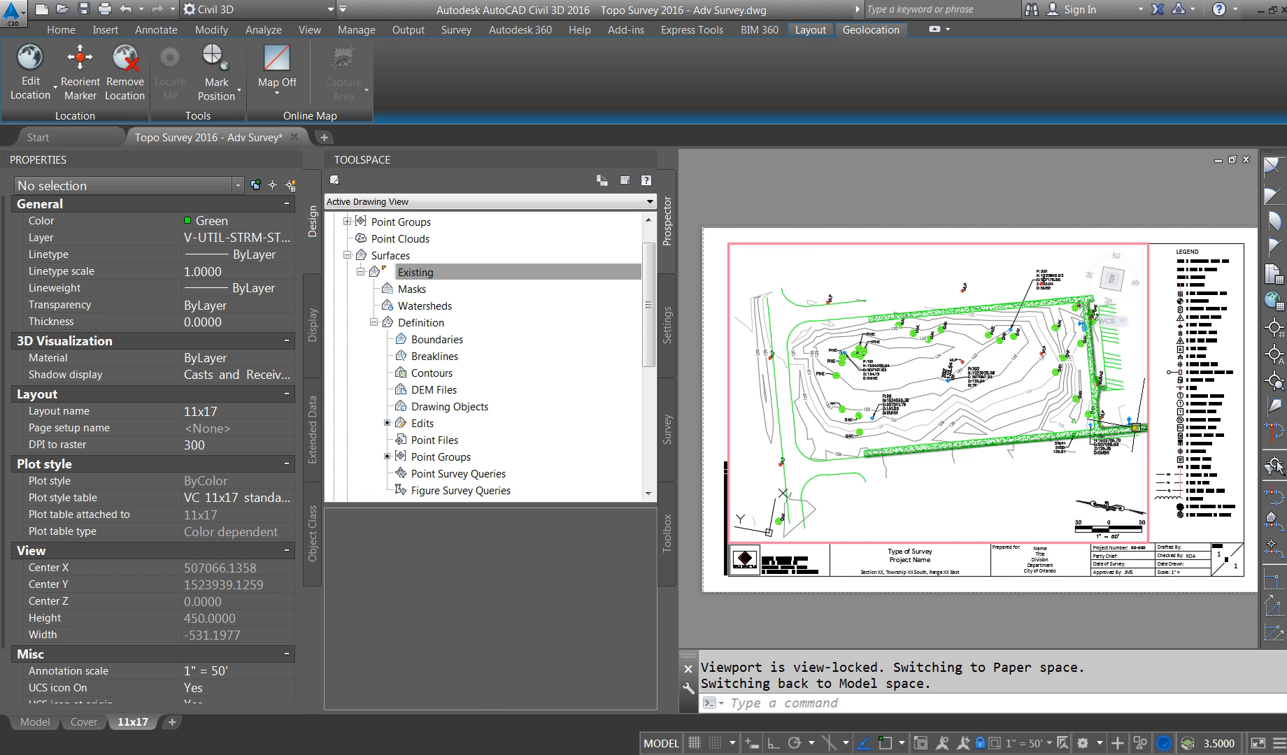
{"action": "scroll", "coordinate": [1102, 398], "scroll_direction": "up", "scroll_amount": 3}
{"action": "scroll", "coordinate": [1102, 398], "scroll_direction": "down", "scroll_amount": 1}
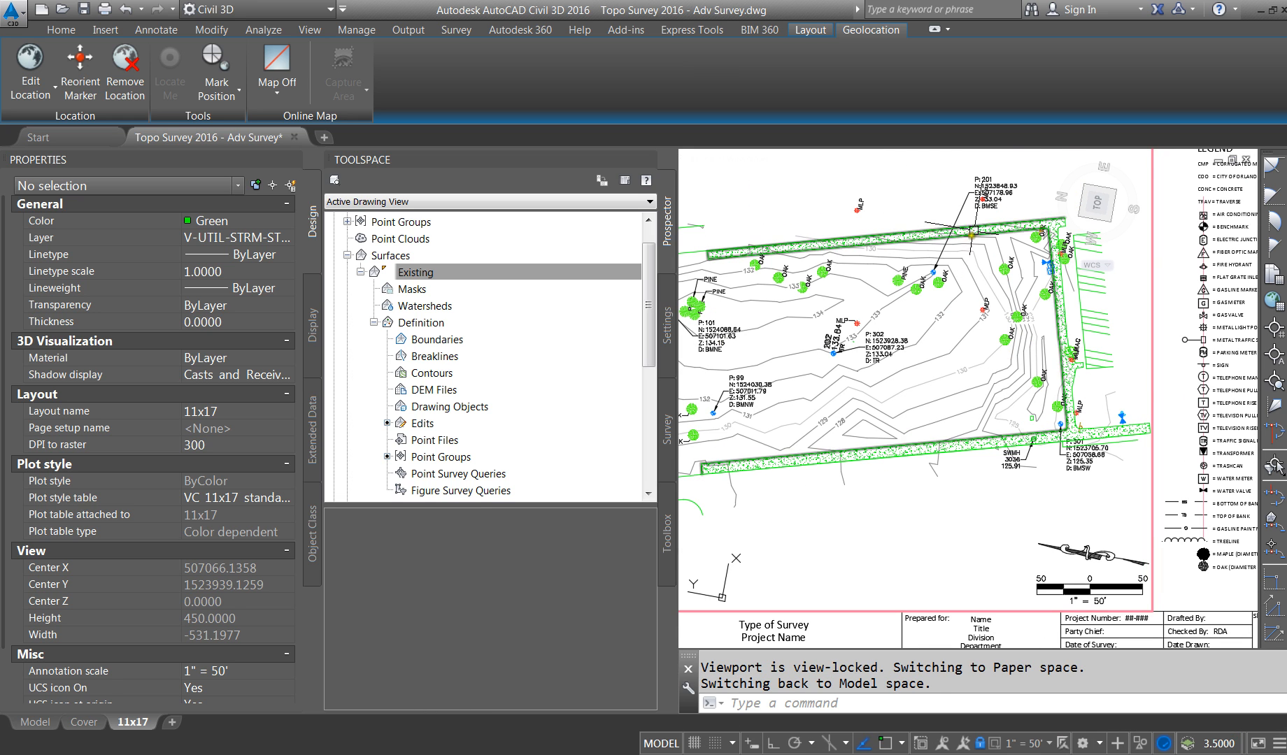
{"action": "scroll", "coordinate": [989, 190], "scroll_direction": "up", "scroll_amount": 4}
{"action": "left_click", "coordinate": [986, 192]}
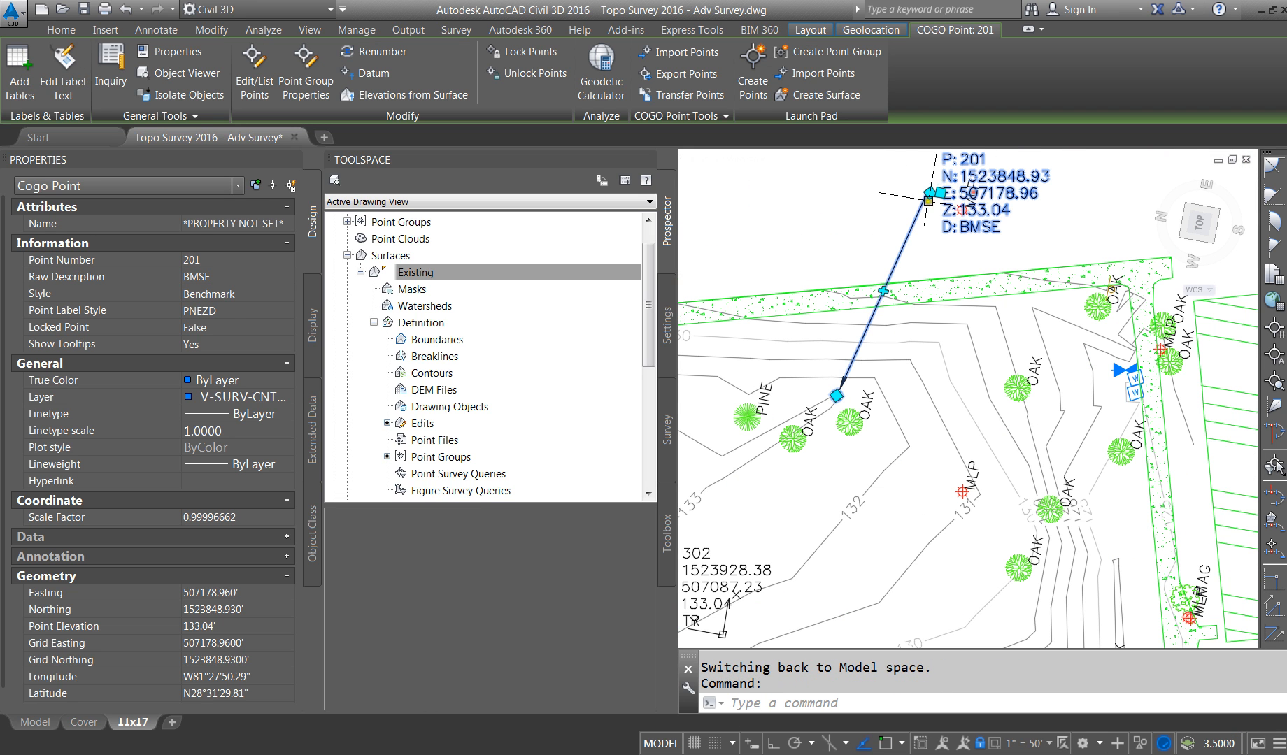
{"action": "left_click", "coordinate": [941, 191]}
{"action": "left_click", "coordinate": [840, 248]}
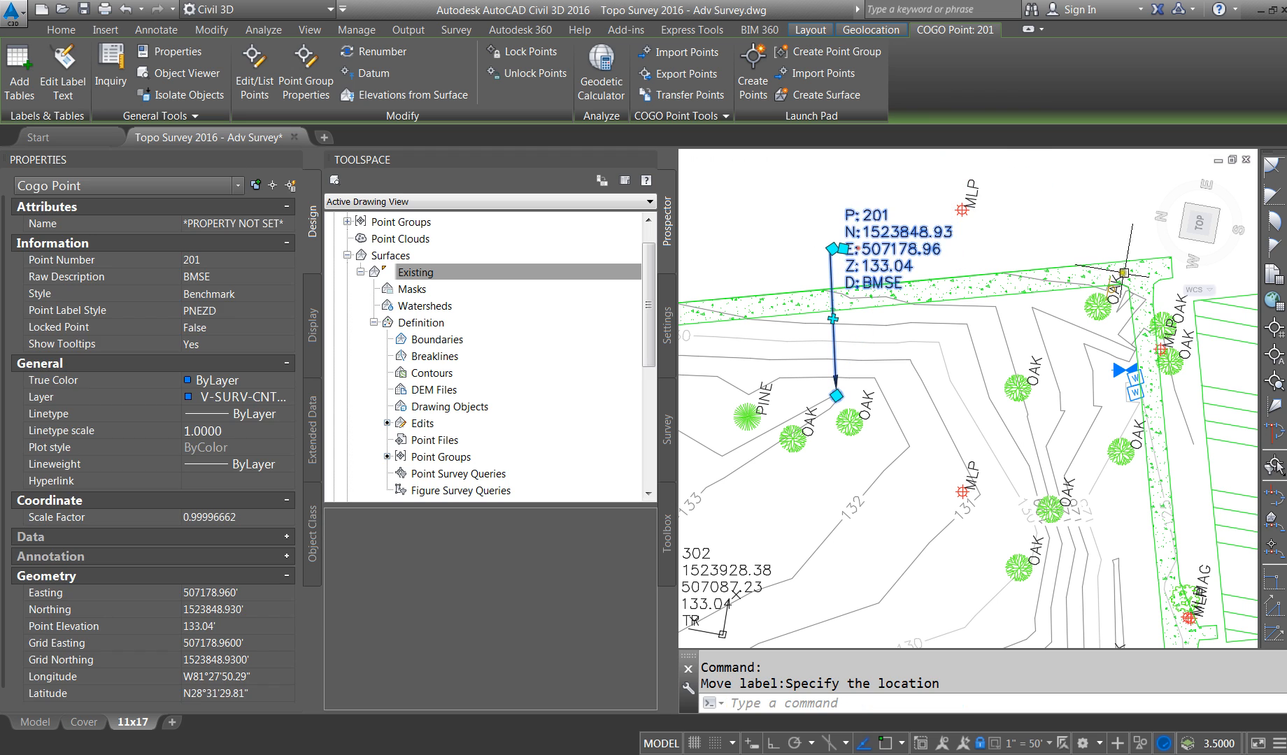
{"action": "key", "text": "Escape"}
Step: Narrow the Toolspace palette to give the 11x17 layout more drawing area
{"action": "scroll", "coordinate": [1054, 297], "scroll_direction": "down", "scroll_amount": 5}
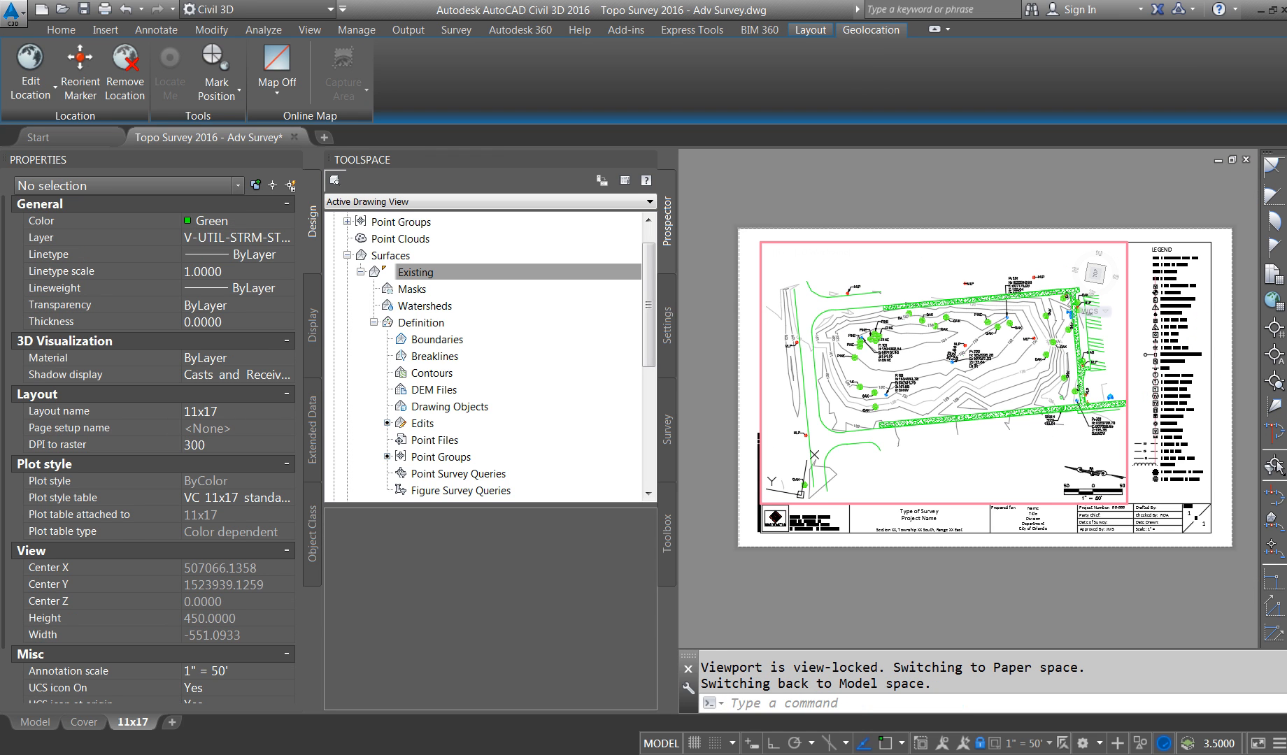
{"action": "scroll", "coordinate": [979, 318], "scroll_direction": "up", "scroll_amount": 5}
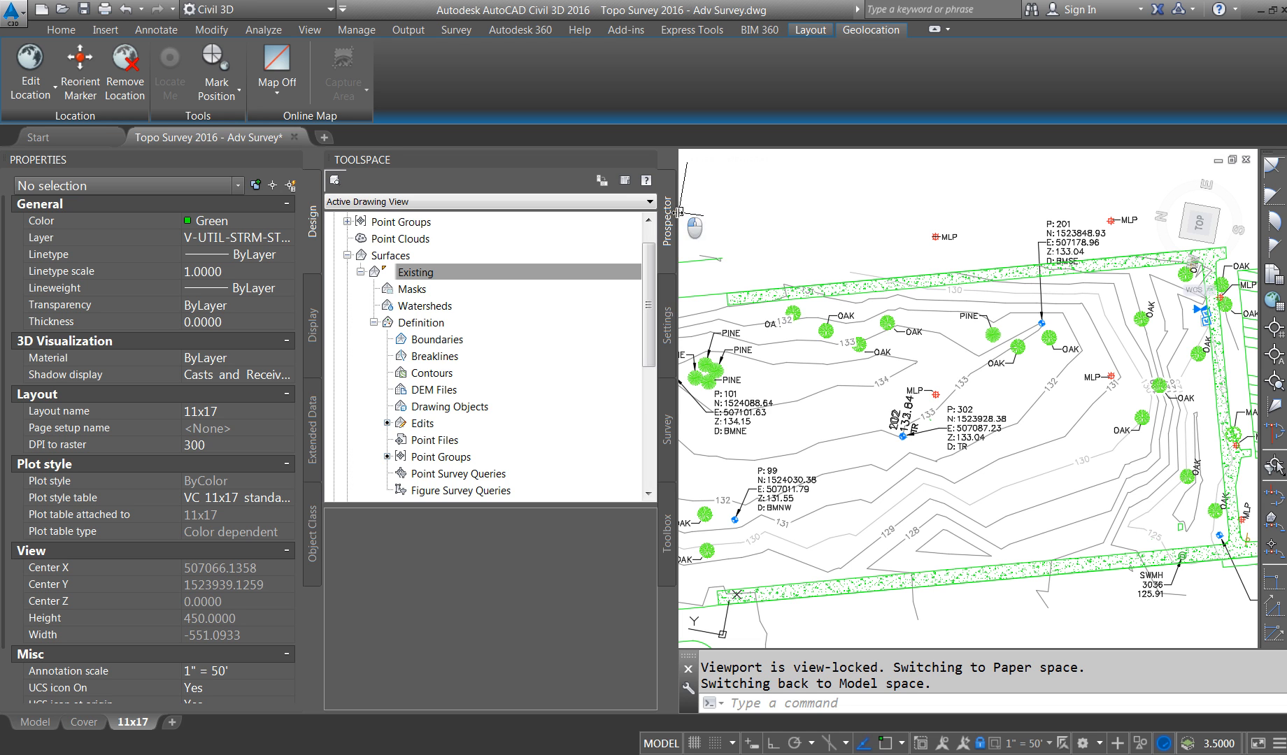
{"action": "left_click_drag", "start_coordinate": [679, 212], "coordinate": [528, 227]}
Step: Rotate the marker of water meter point 2071, beside the water valve, so its W reads upright on the sheet
{"action": "scroll", "coordinate": [1129, 303], "scroll_direction": "up", "scroll_amount": 6}
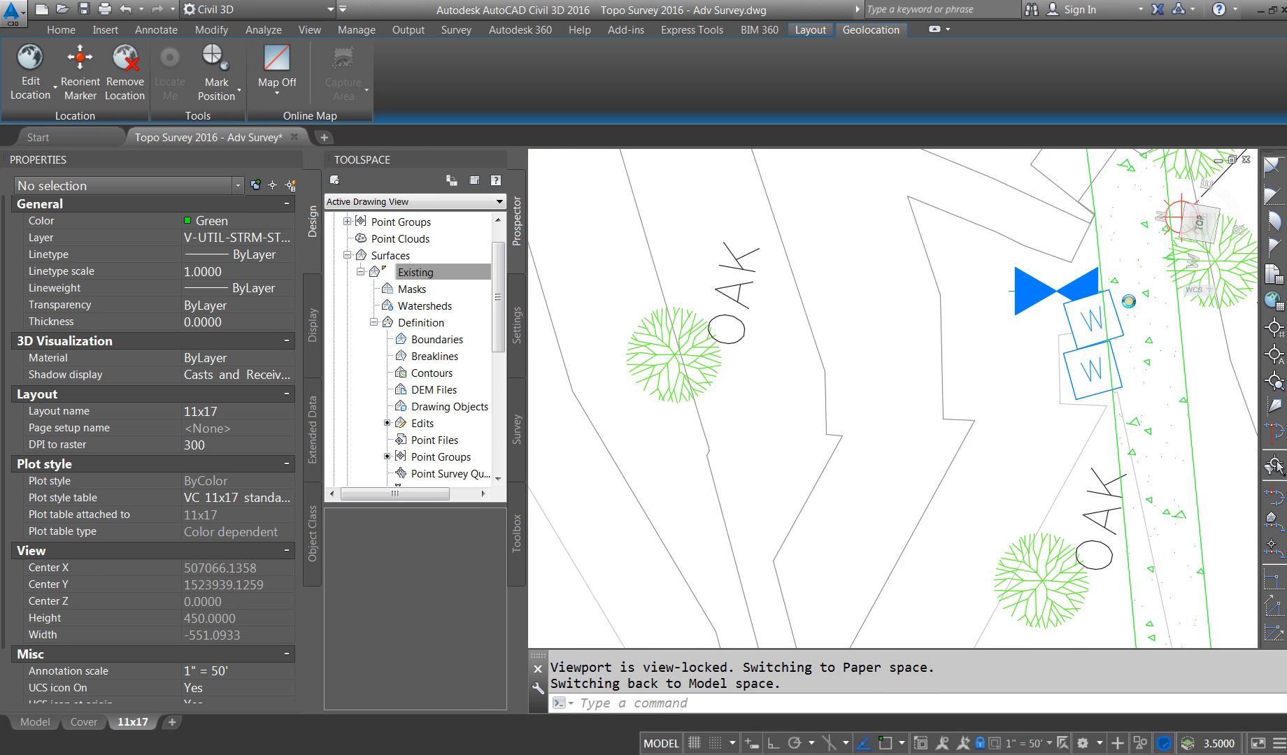
{"action": "scroll", "coordinate": [1129, 301], "scroll_direction": "up", "scroll_amount": 2}
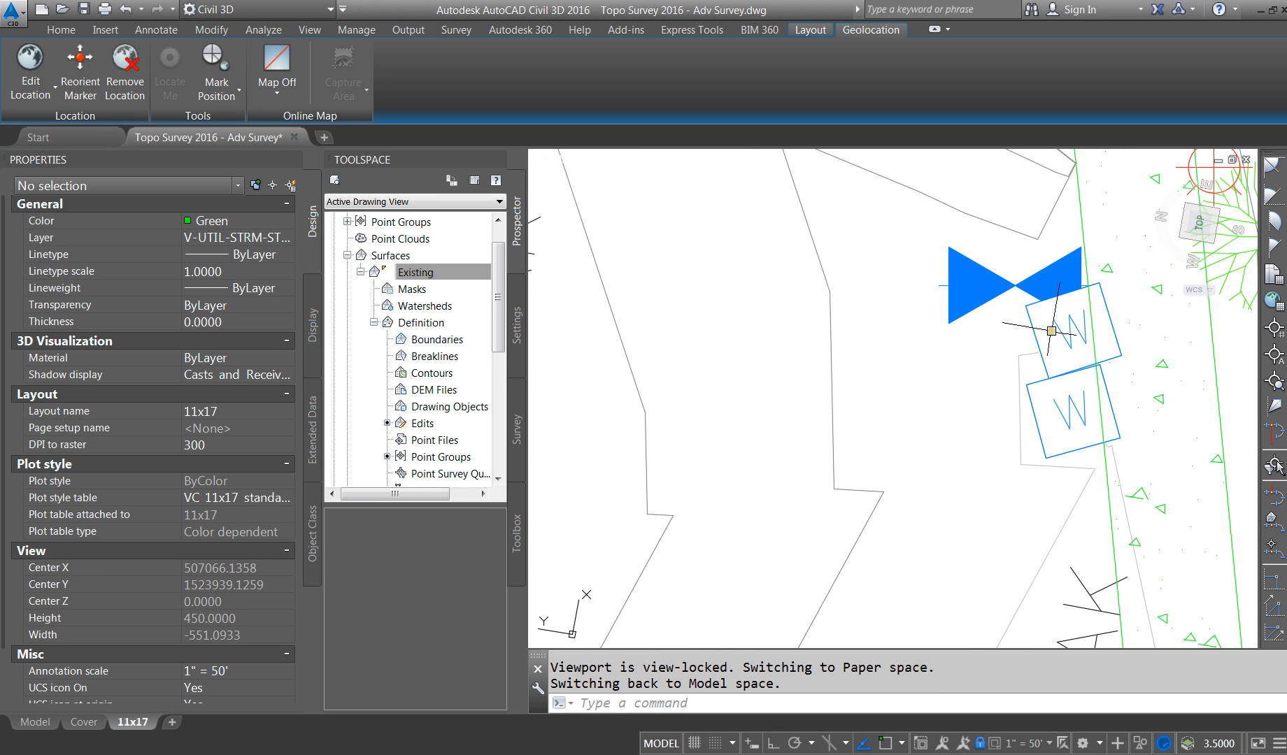
{"action": "left_click", "coordinate": [1056, 327]}
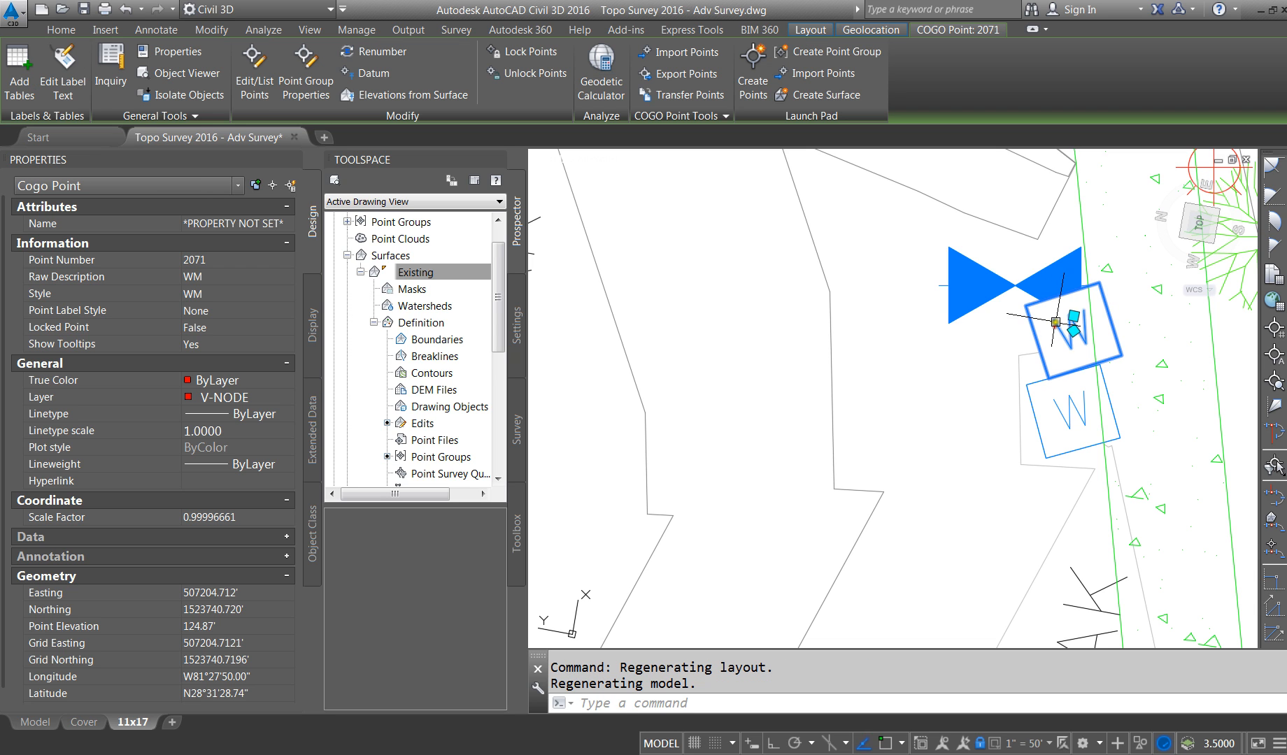
{"action": "mouse_move", "coordinate": [1074, 330]}
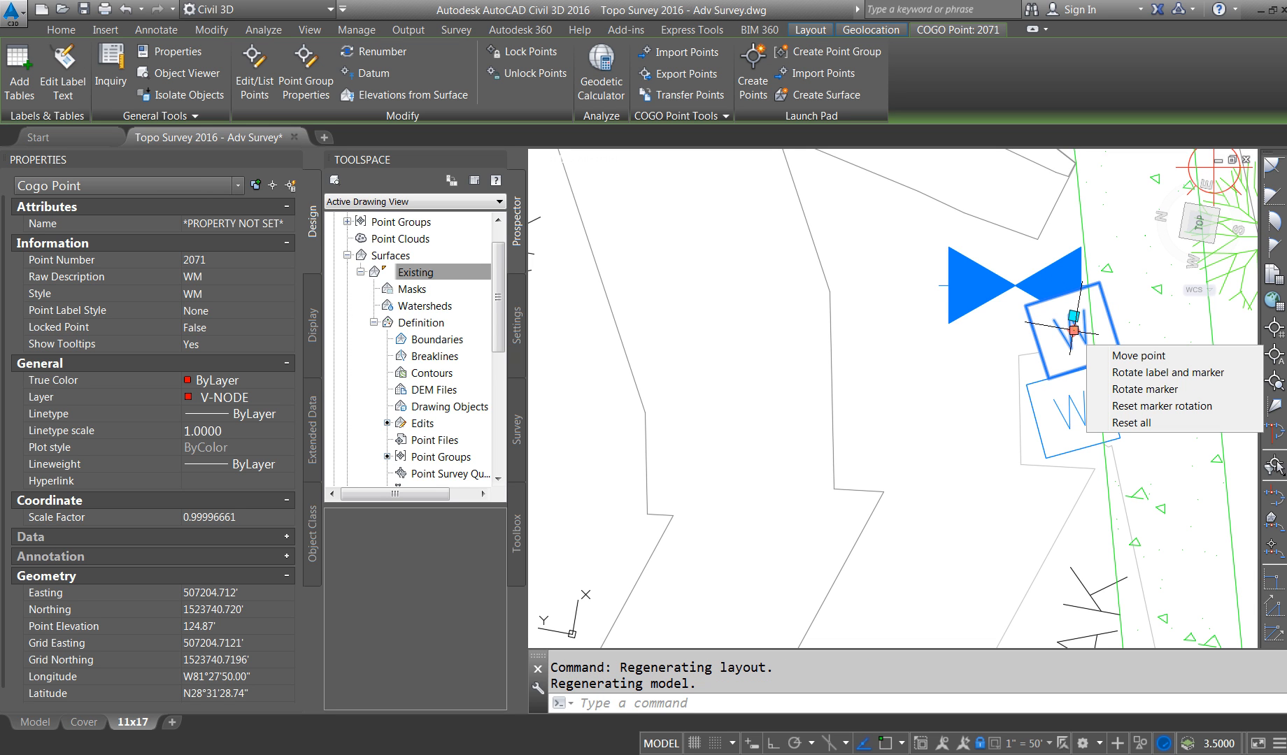
{"action": "left_click", "coordinate": [1140, 389]}
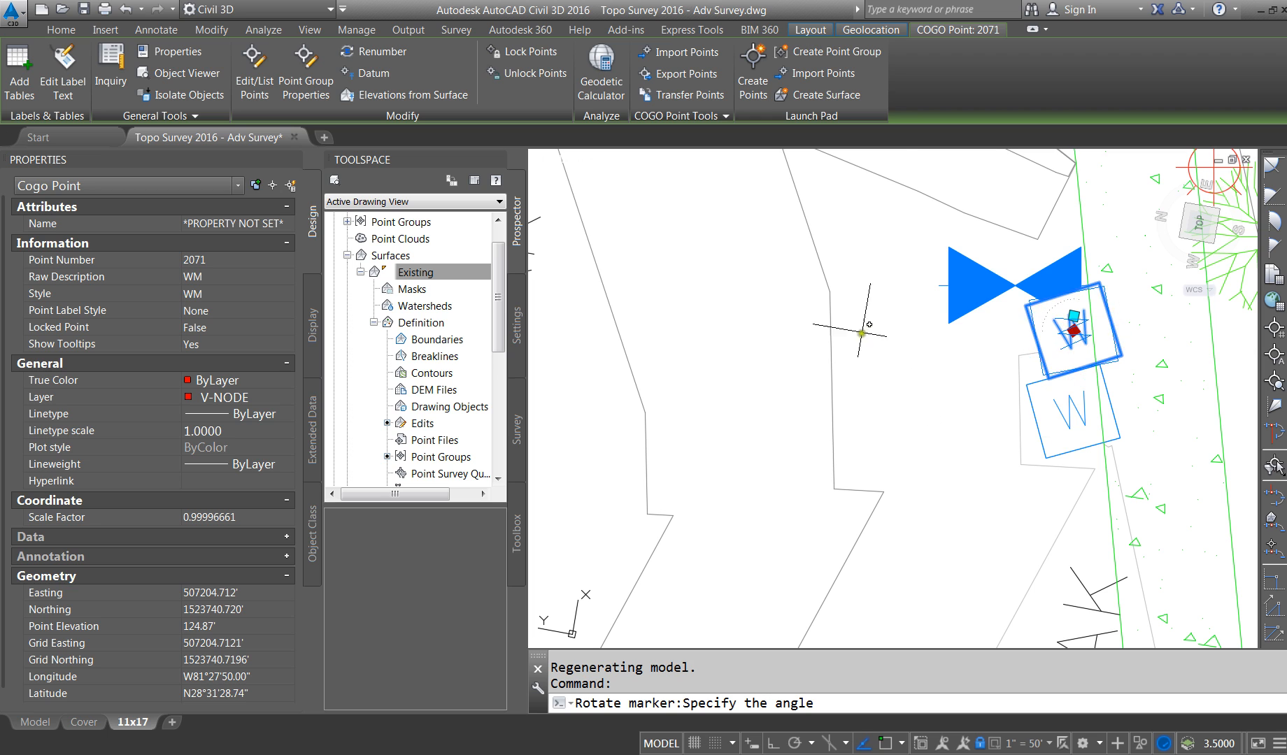
{"action": "left_click", "coordinate": [1081, 231]}
Step: Rotate the marker of the second water meter, just below point 2071, so its box sits square and its W reads upright
{"action": "left_click", "coordinate": [1072, 409]}
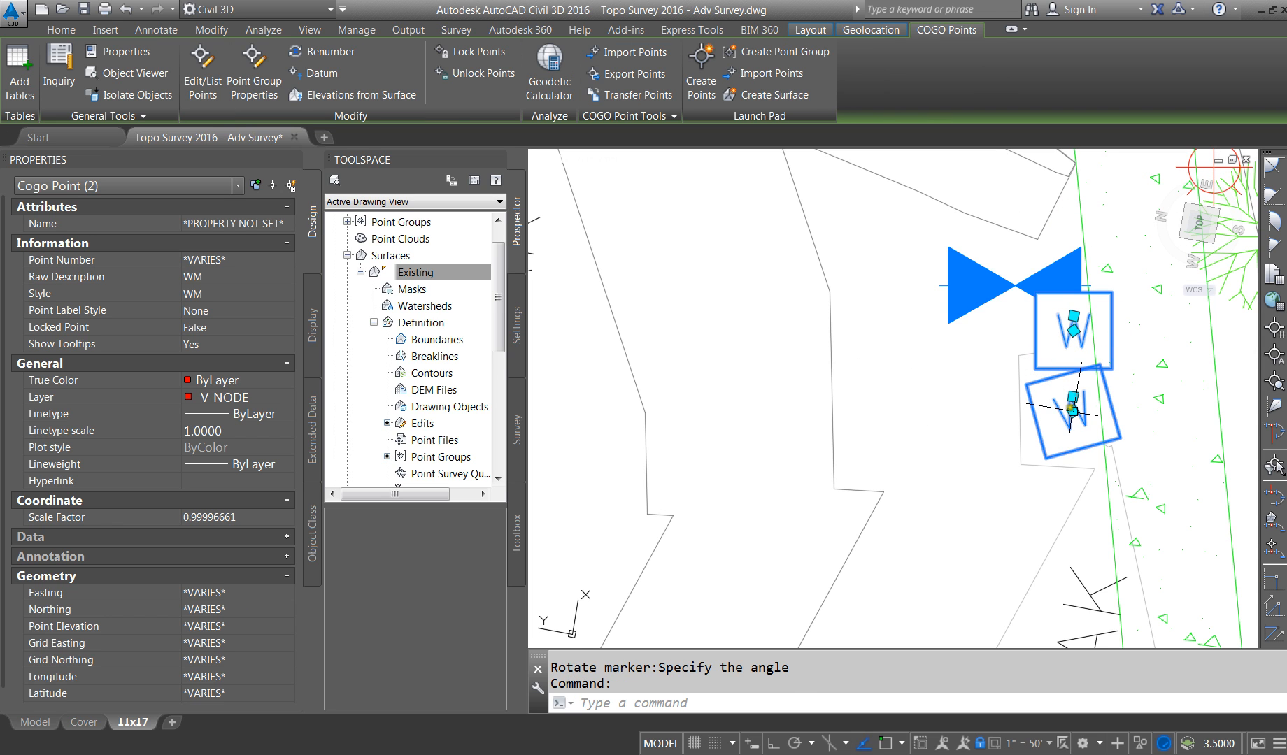
{"action": "mouse_move", "coordinate": [1072, 412]}
{"action": "left_click", "coordinate": [1153, 477]}
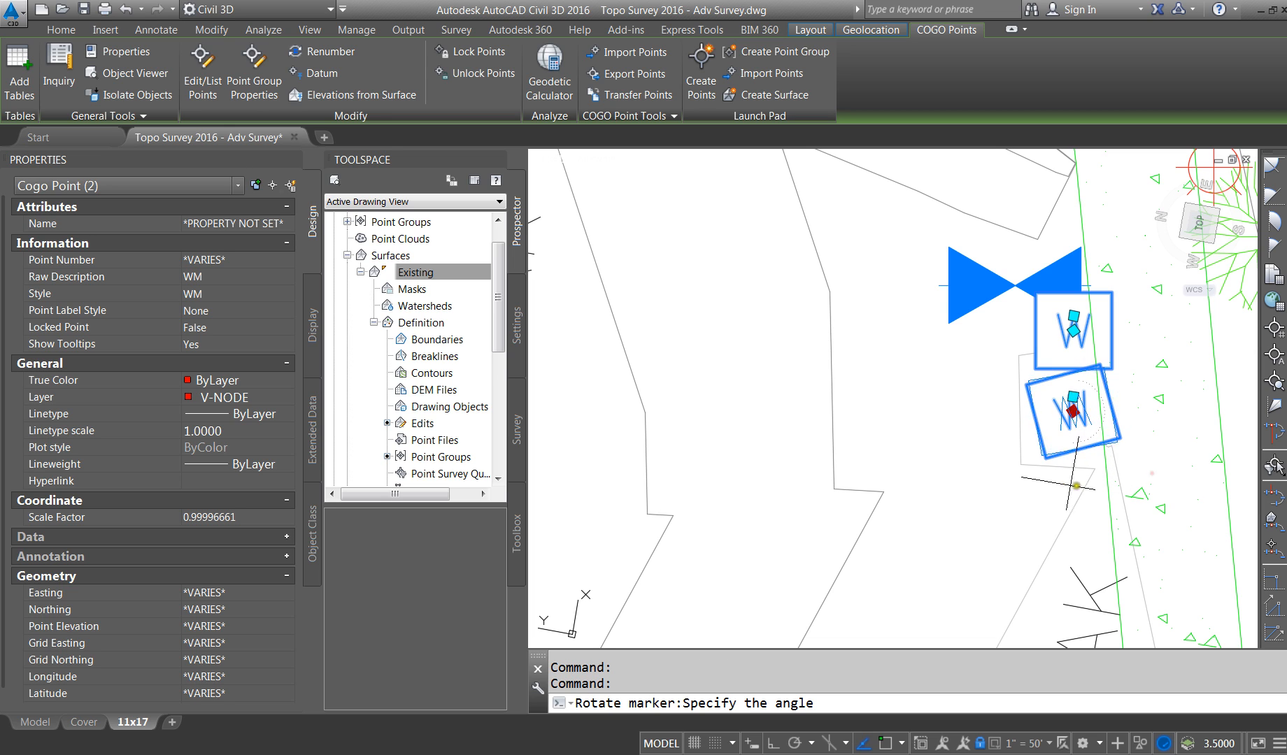
{"action": "left_click", "coordinate": [976, 374]}
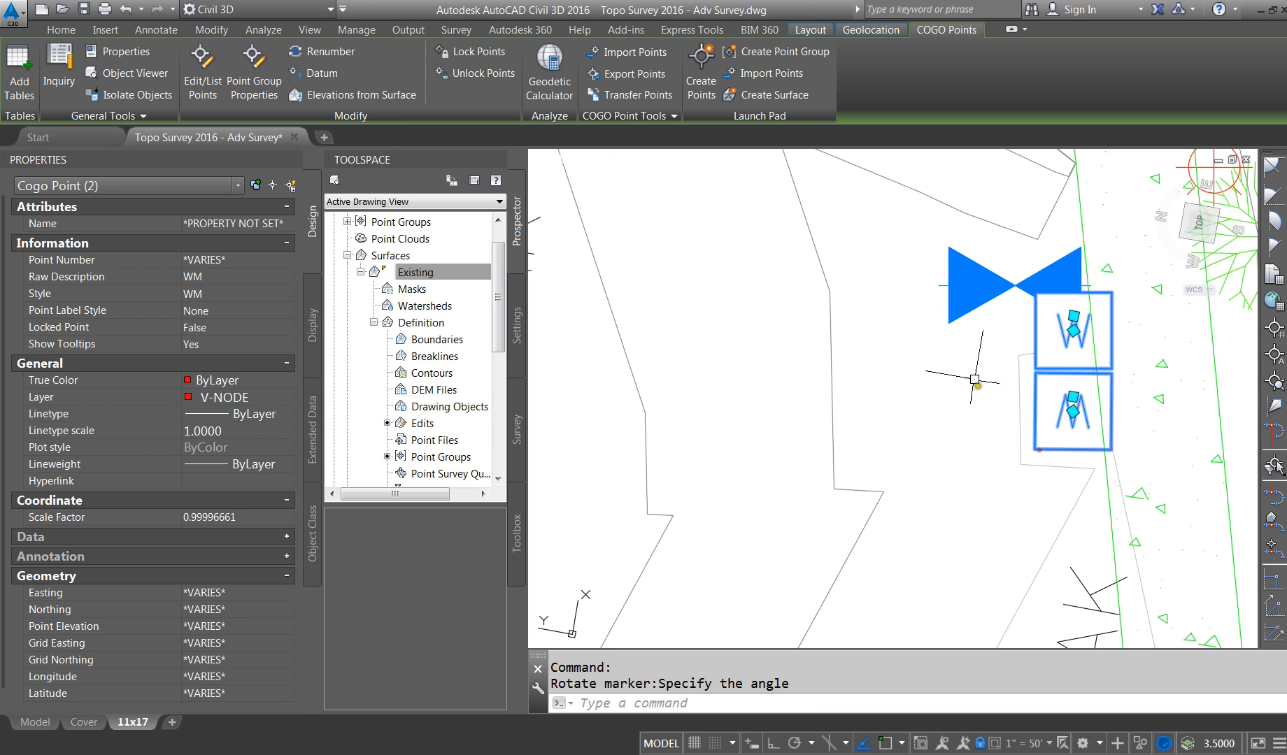
{"action": "mouse_move", "coordinate": [1073, 411]}
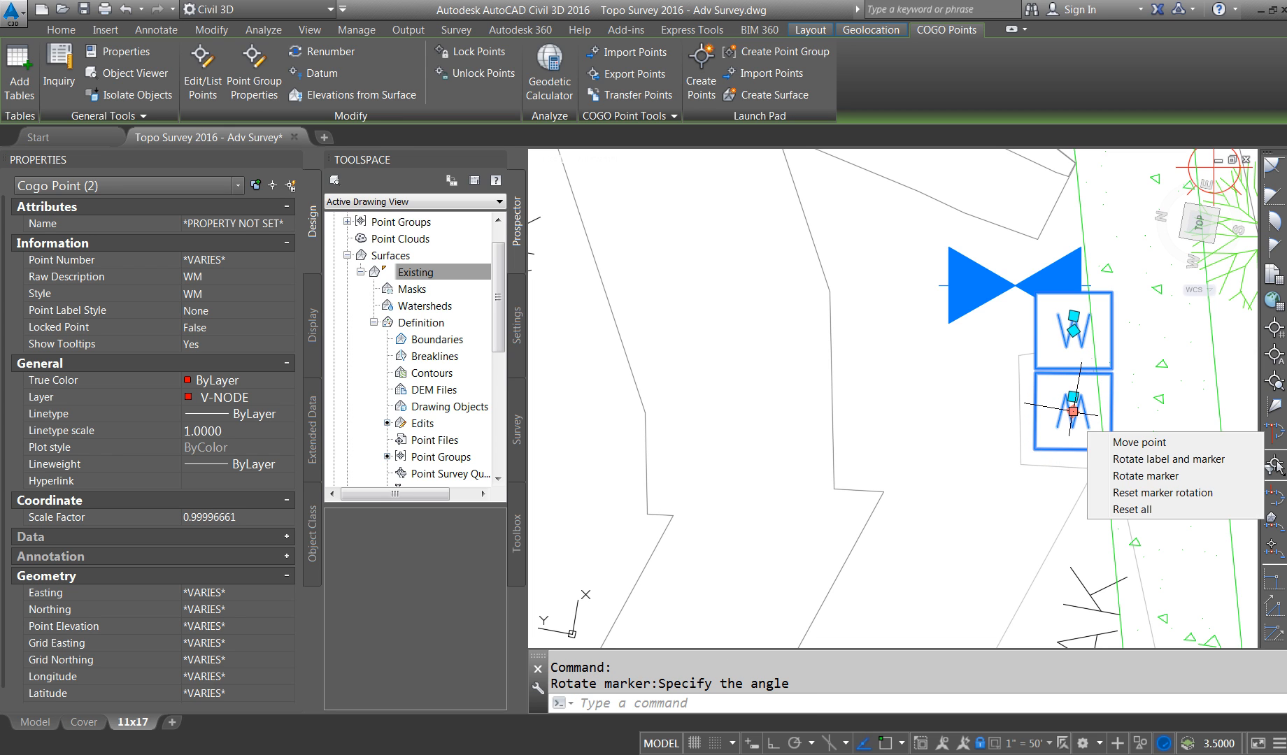
{"action": "left_click", "coordinate": [1145, 478]}
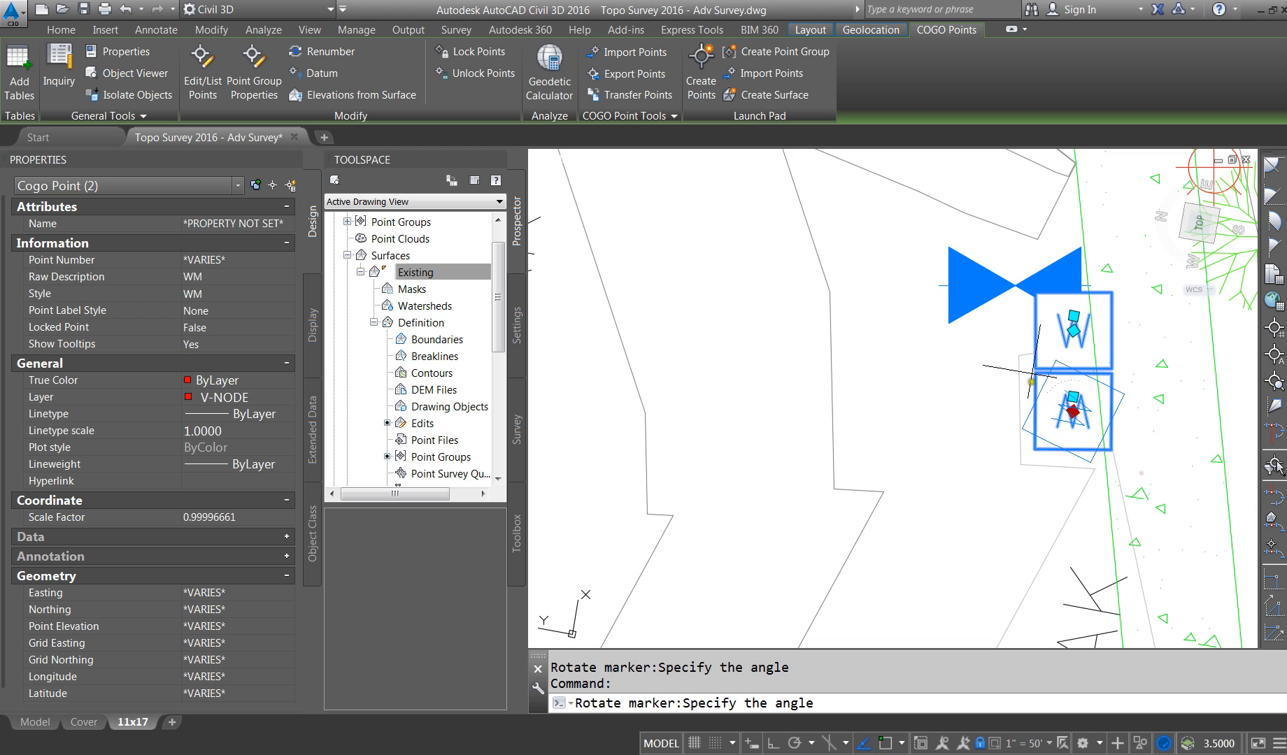
{"action": "left_click", "coordinate": [1089, 314]}
{"action": "scroll", "coordinate": [1025, 405], "scroll_direction": "down", "scroll_amount": 4}
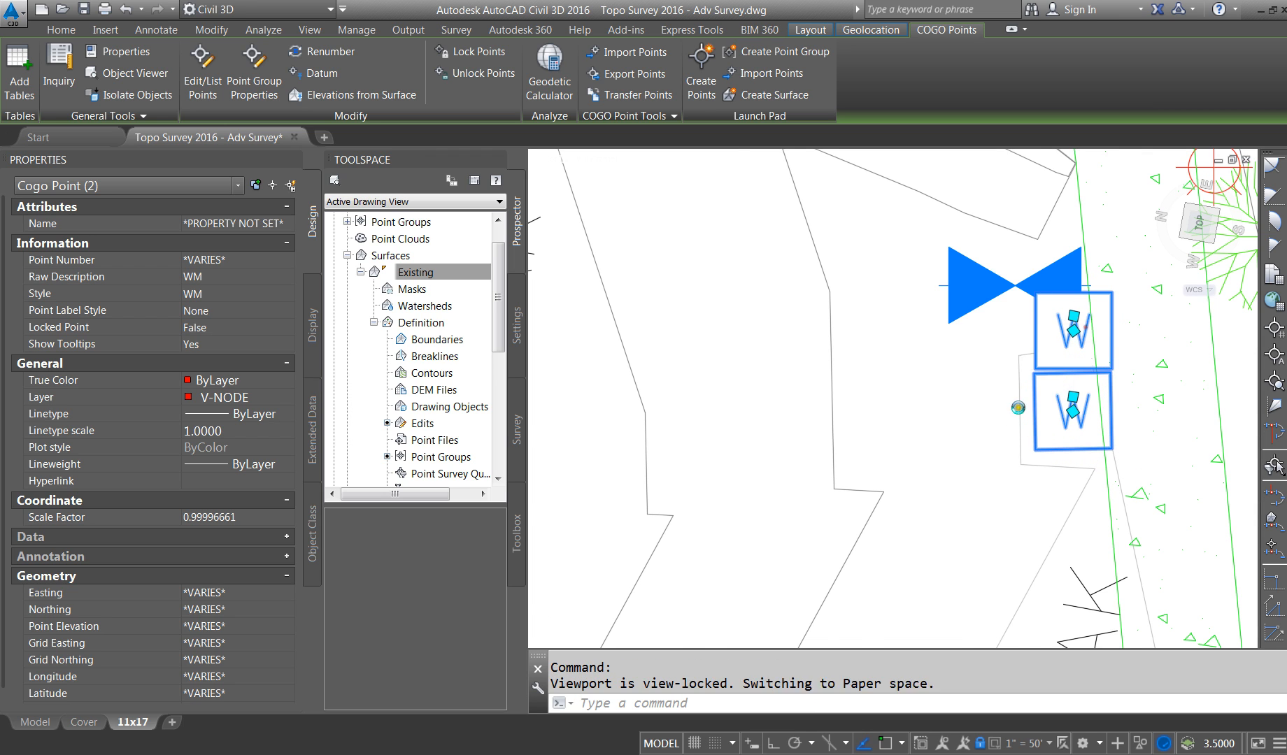
{"action": "key", "text": "Escape"}
Step: Move the OAK label of point 2039 to the upper right of its tree, and that of the oak below the water meters to its lower left
{"action": "left_click", "coordinate": [816, 363]}
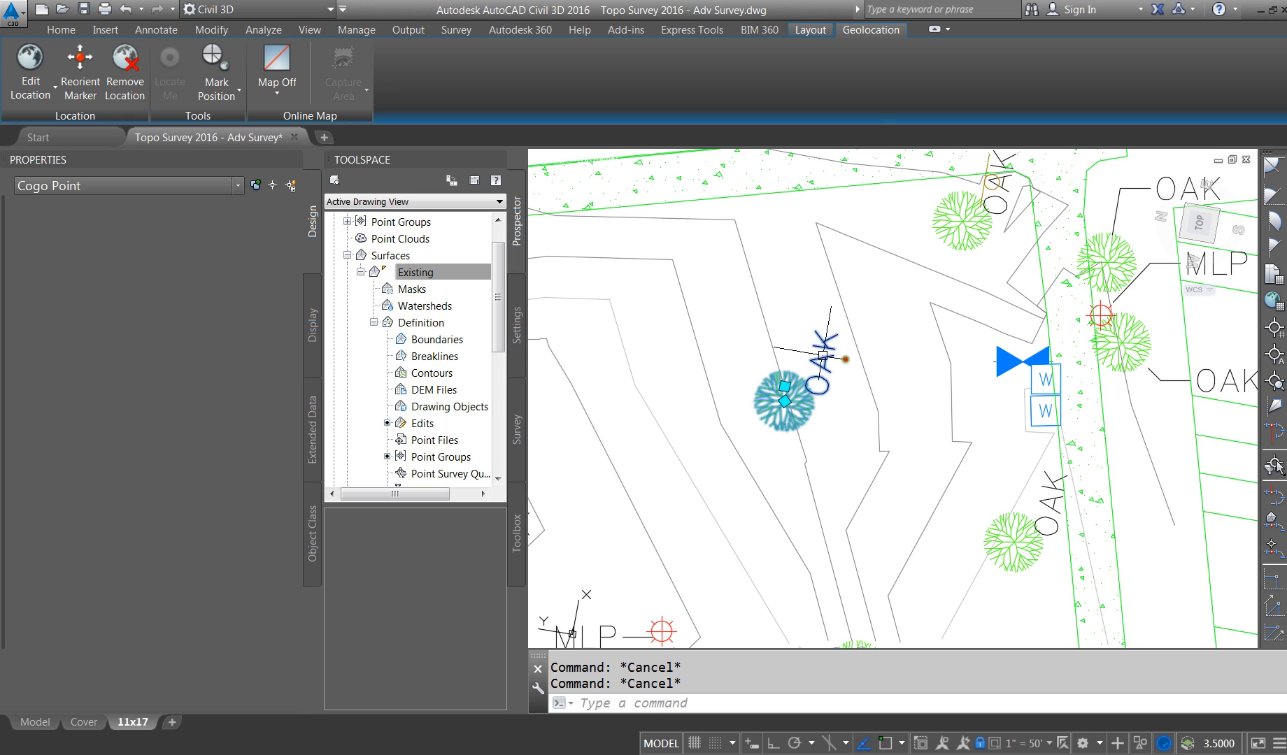
{"action": "left_click", "coordinate": [816, 363]}
{"action": "left_click", "coordinate": [826, 338]}
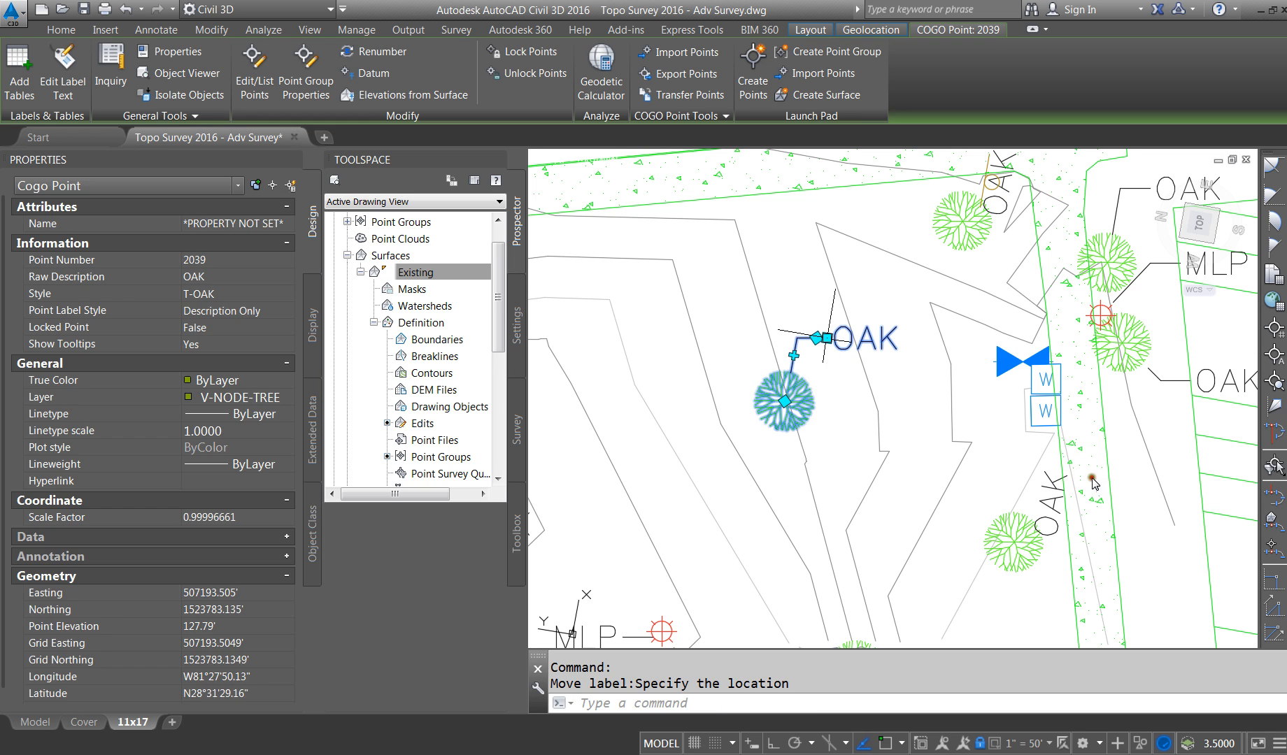
{"action": "left_click", "coordinate": [1059, 477]}
{"action": "left_click", "coordinate": [1013, 528]}
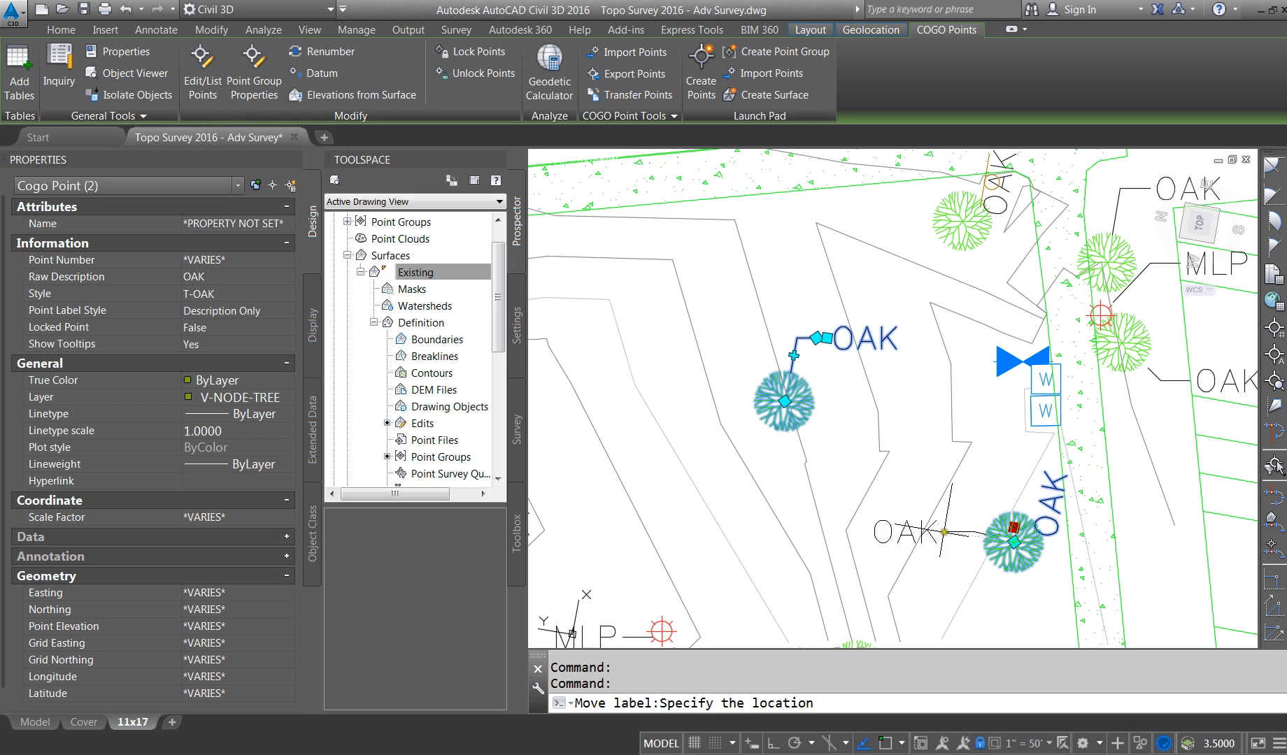
{"action": "left_click", "coordinate": [952, 577]}
Step: Move the OAK label of the tree above the water valve to the lower left of its symbol
{"action": "left_click", "coordinate": [986, 203]}
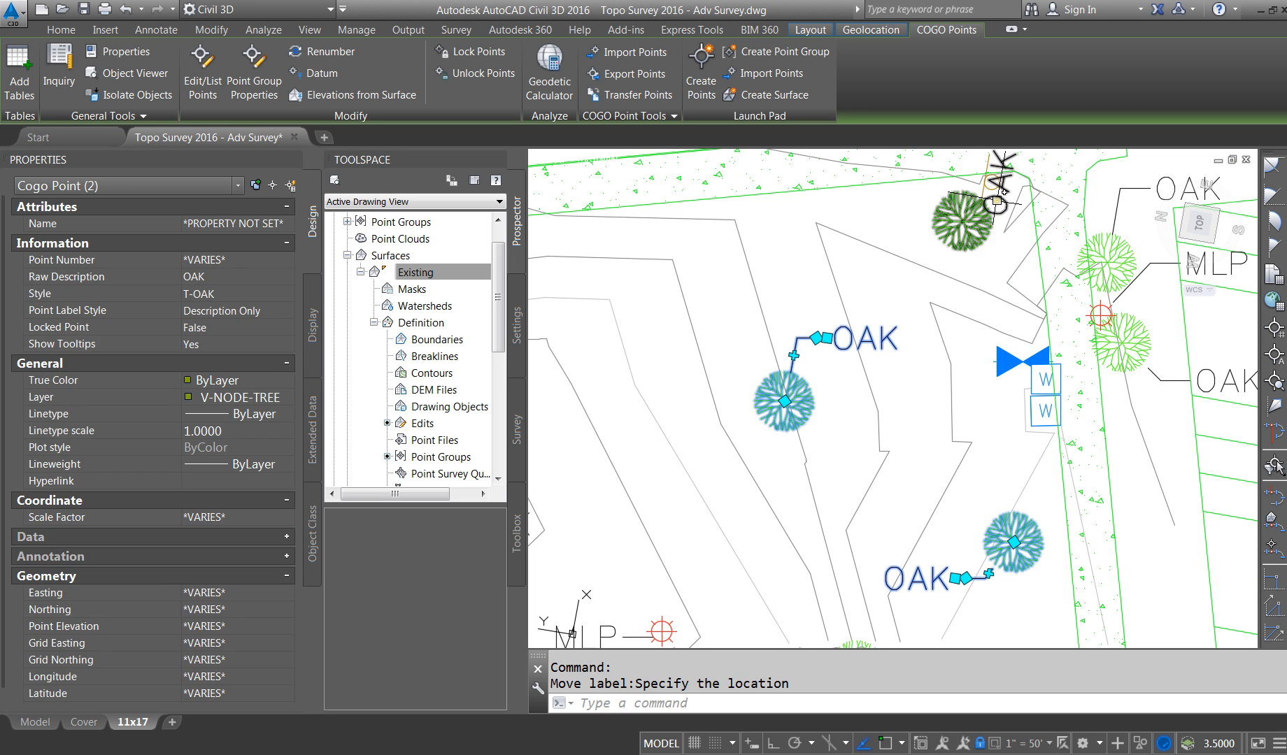
{"action": "left_click", "coordinate": [986, 203]}
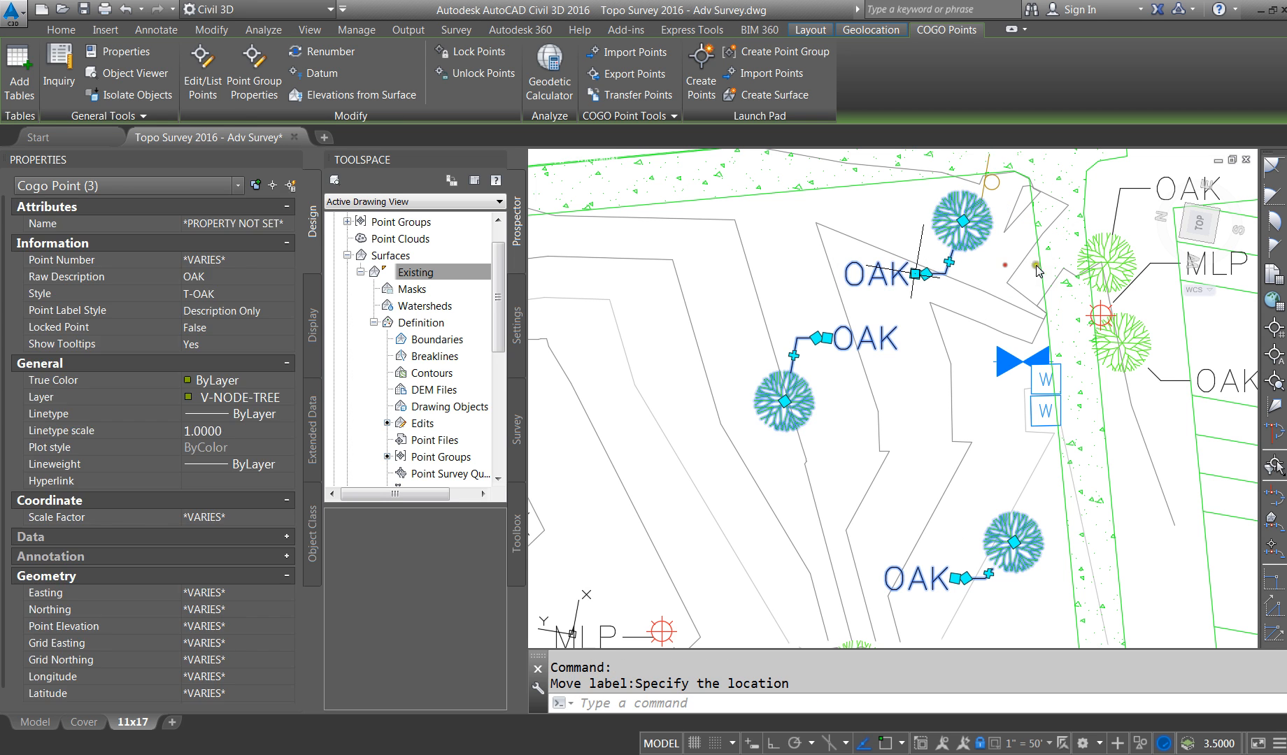
{"action": "left_click", "coordinate": [899, 277]}
{"action": "key", "text": "Escape"}
Step: Set the point style of benchmark point 202 (TR), overlapping point 302, to NO SHOW
{"action": "scroll", "coordinate": [899, 277], "scroll_direction": "down", "scroll_amount": 8}
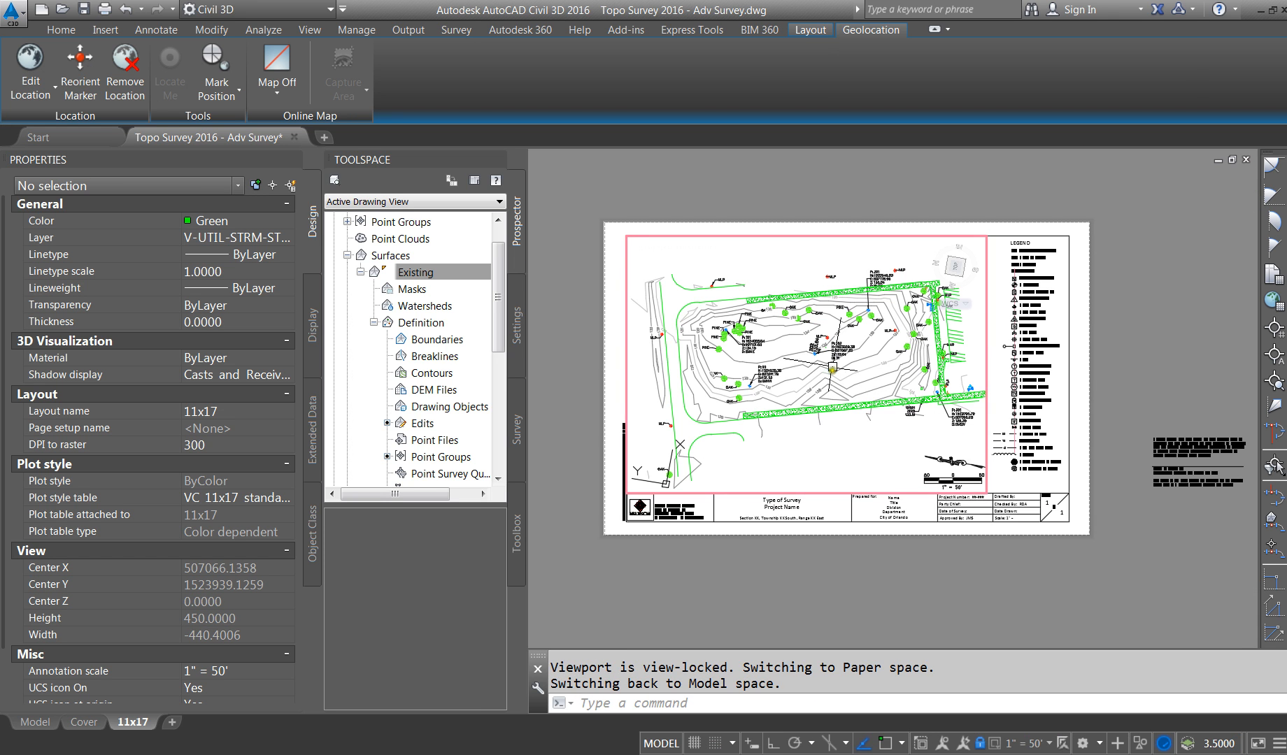
{"action": "scroll", "coordinate": [899, 277], "scroll_direction": "up", "scroll_amount": 5}
{"action": "scroll", "coordinate": [841, 467], "scroll_direction": "down", "scroll_amount": 4}
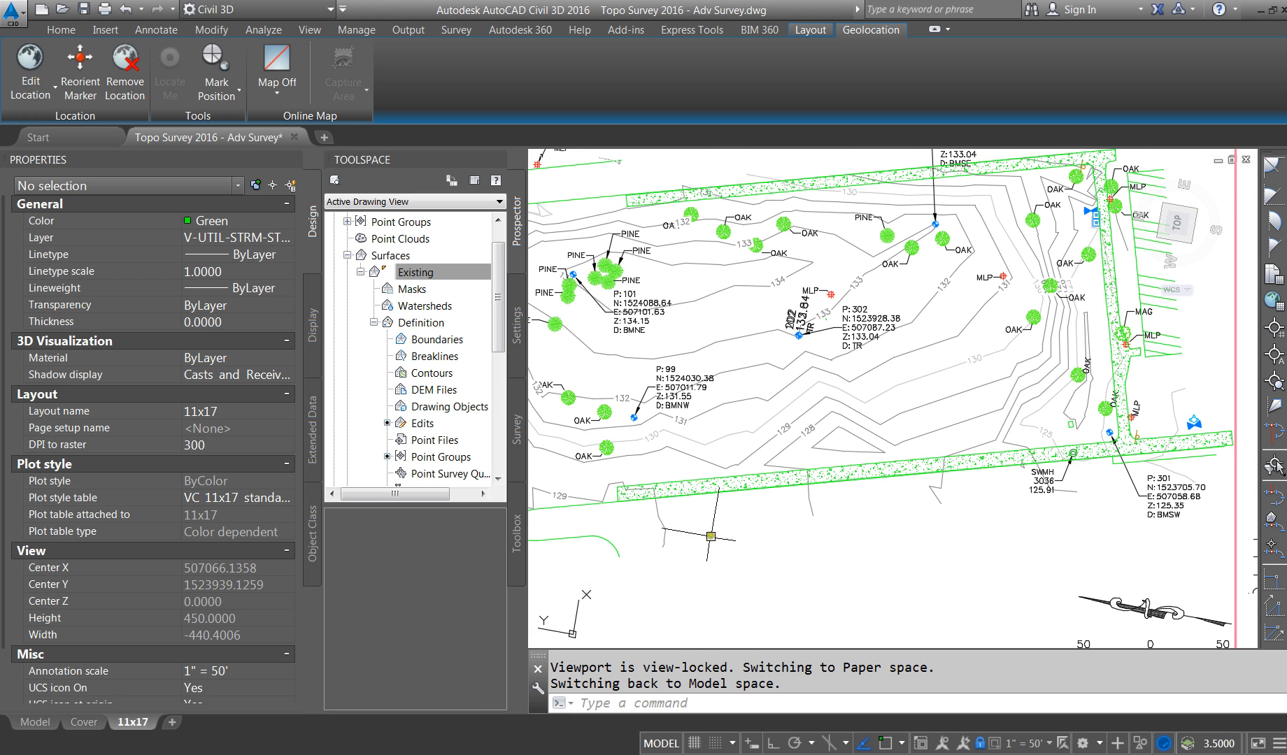
{"action": "scroll", "coordinate": [1147, 312], "scroll_direction": "down", "scroll_amount": 2}
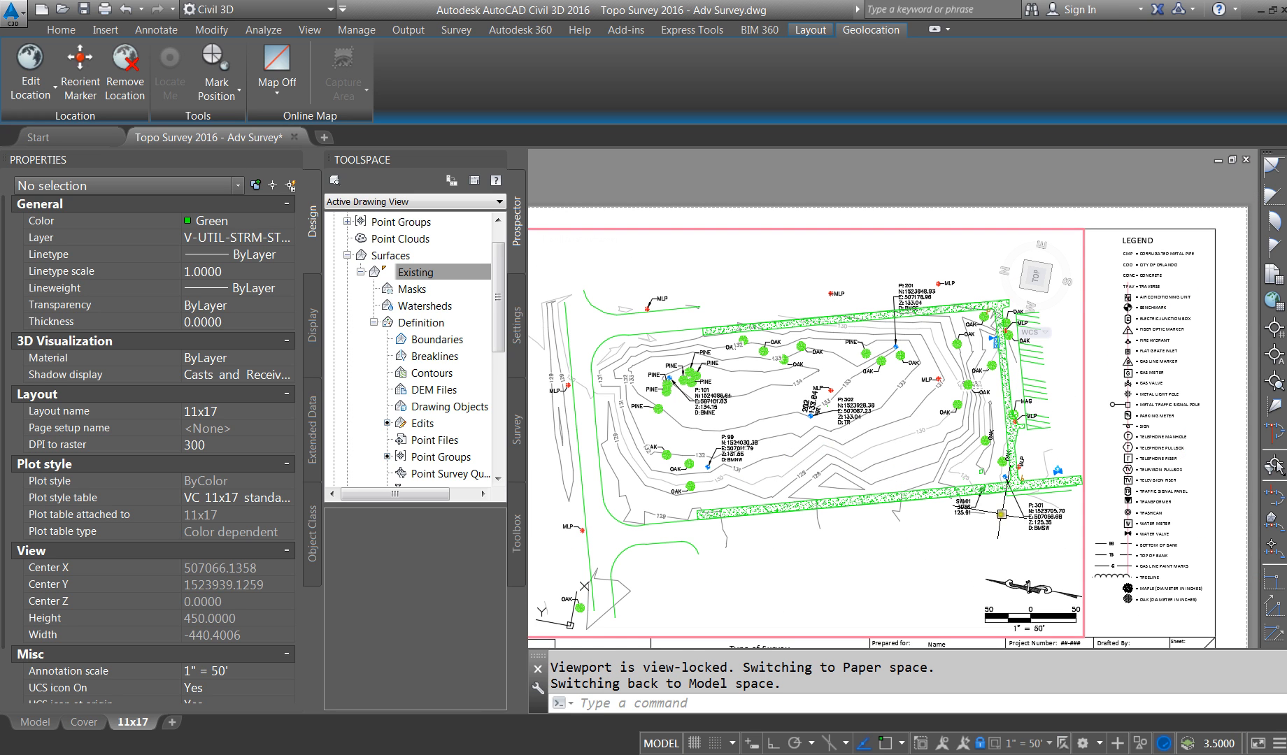
{"action": "scroll", "coordinate": [989, 502], "scroll_direction": "up", "scroll_amount": 3}
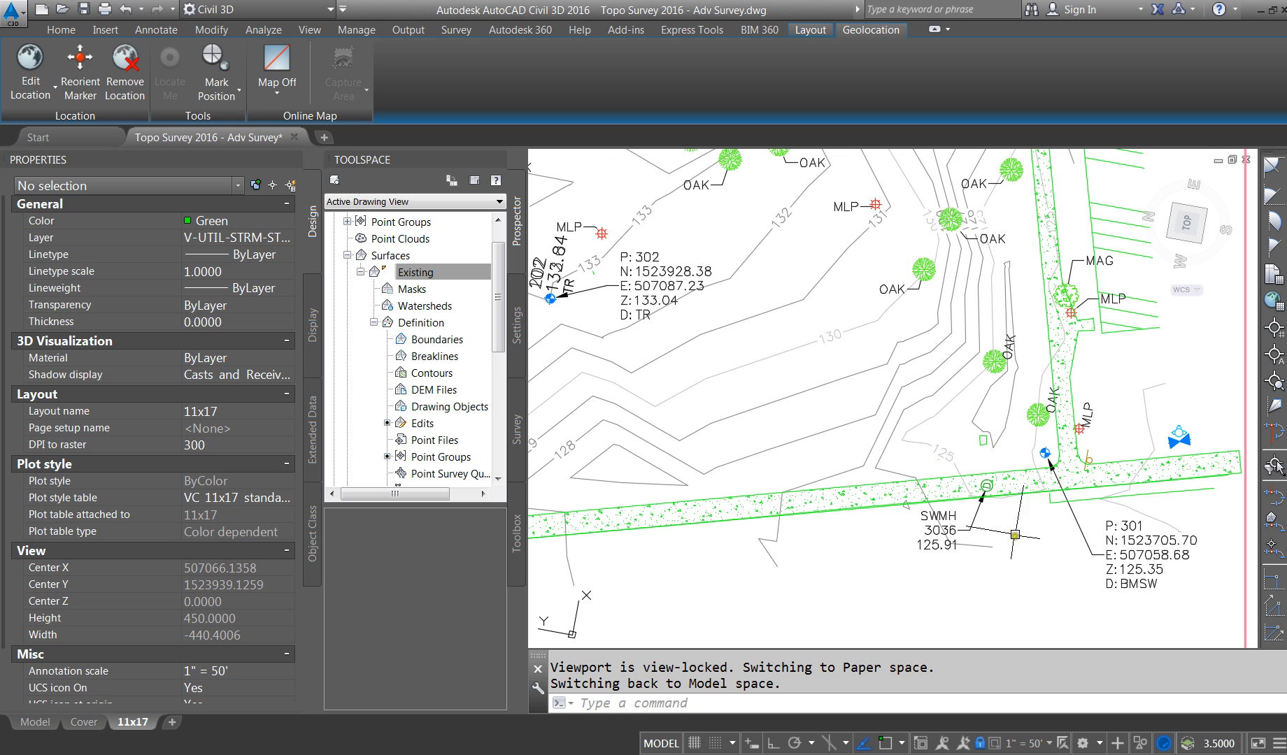
{"action": "scroll", "coordinate": [769, 364], "scroll_direction": "down", "scroll_amount": 3}
{"action": "scroll", "coordinate": [770, 364], "scroll_direction": "up", "scroll_amount": 6}
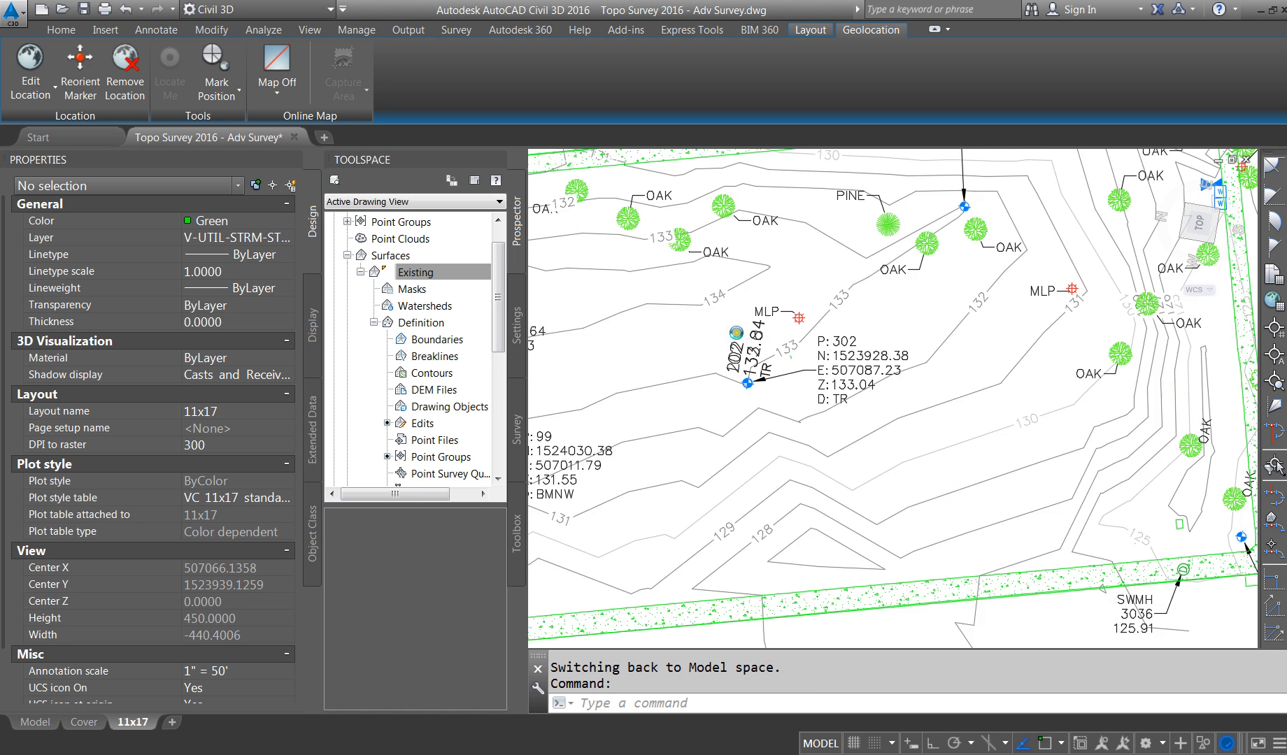
{"action": "left_click", "coordinate": [786, 351]}
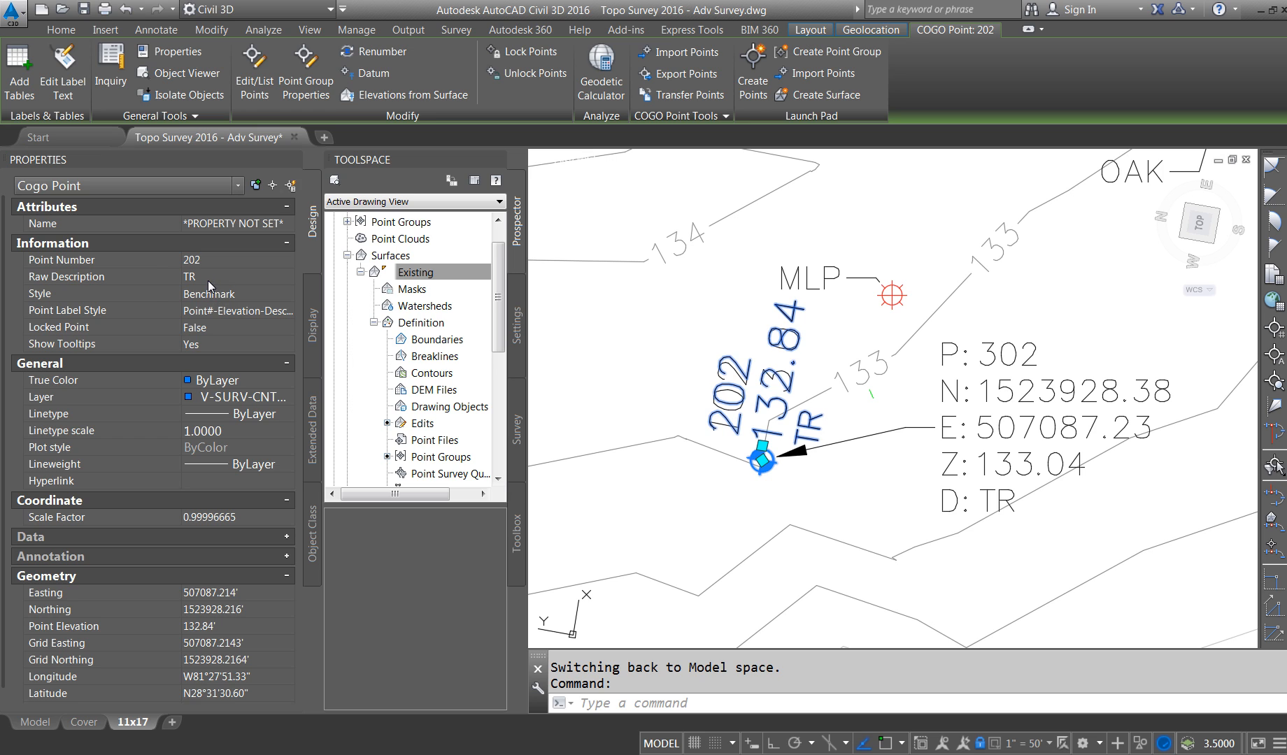
{"action": "left_click", "coordinate": [212, 291]}
{"action": "left_click", "coordinate": [221, 297]}
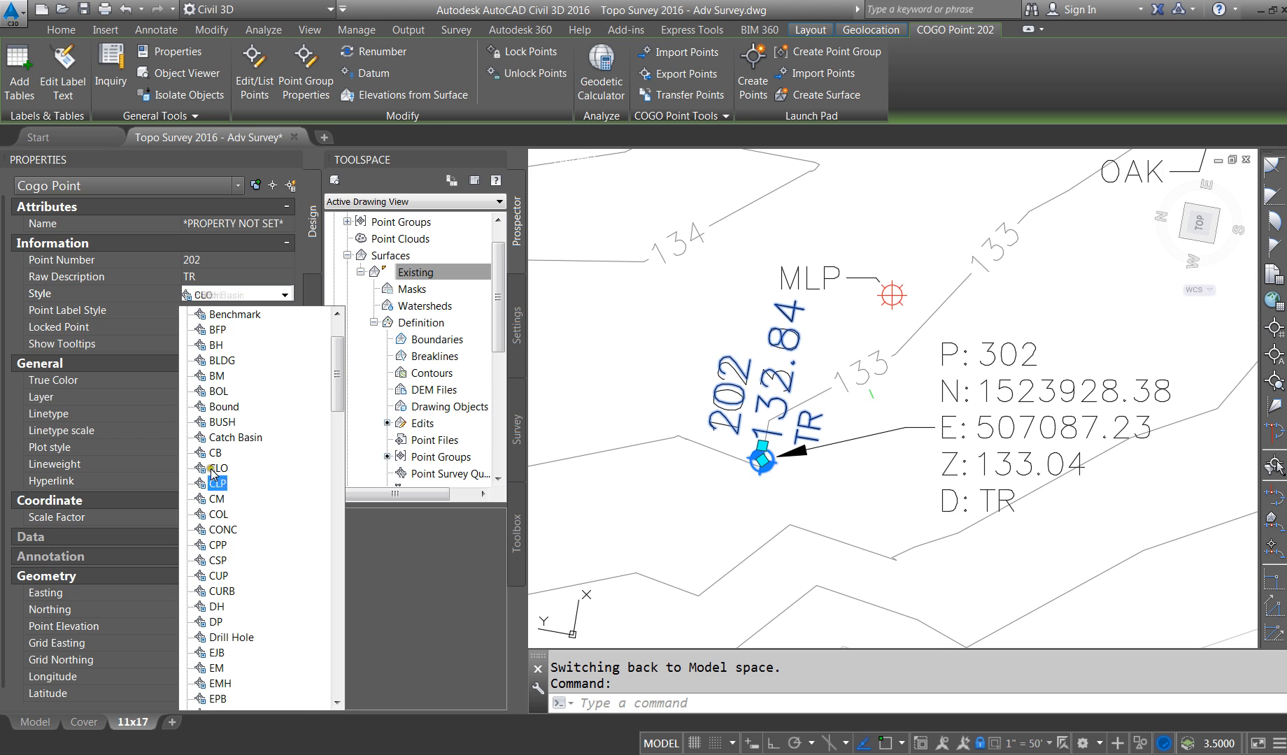
{"action": "scroll", "coordinate": [225, 469], "scroll_direction": "down", "scroll_amount": 4}
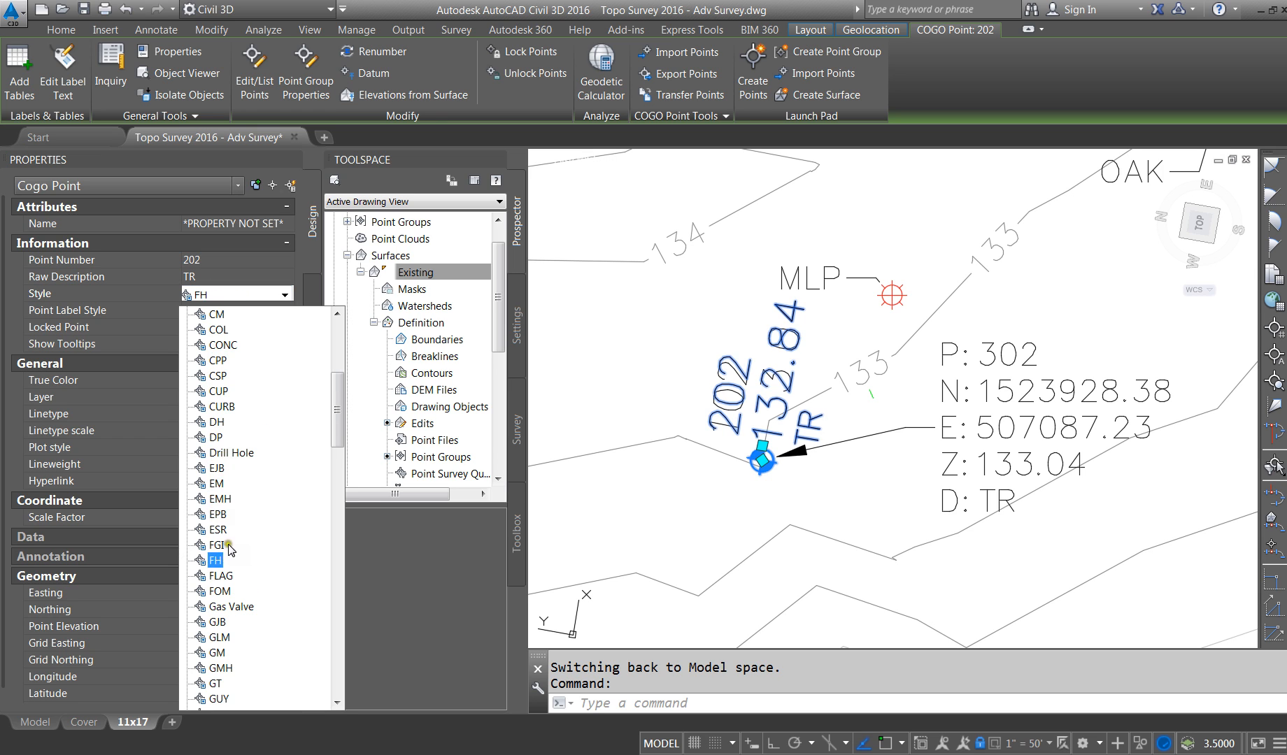
{"action": "scroll", "coordinate": [234, 531], "scroll_direction": "down", "scroll_amount": 2}
{"action": "scroll", "coordinate": [236, 539], "scroll_direction": "up", "scroll_amount": 2}
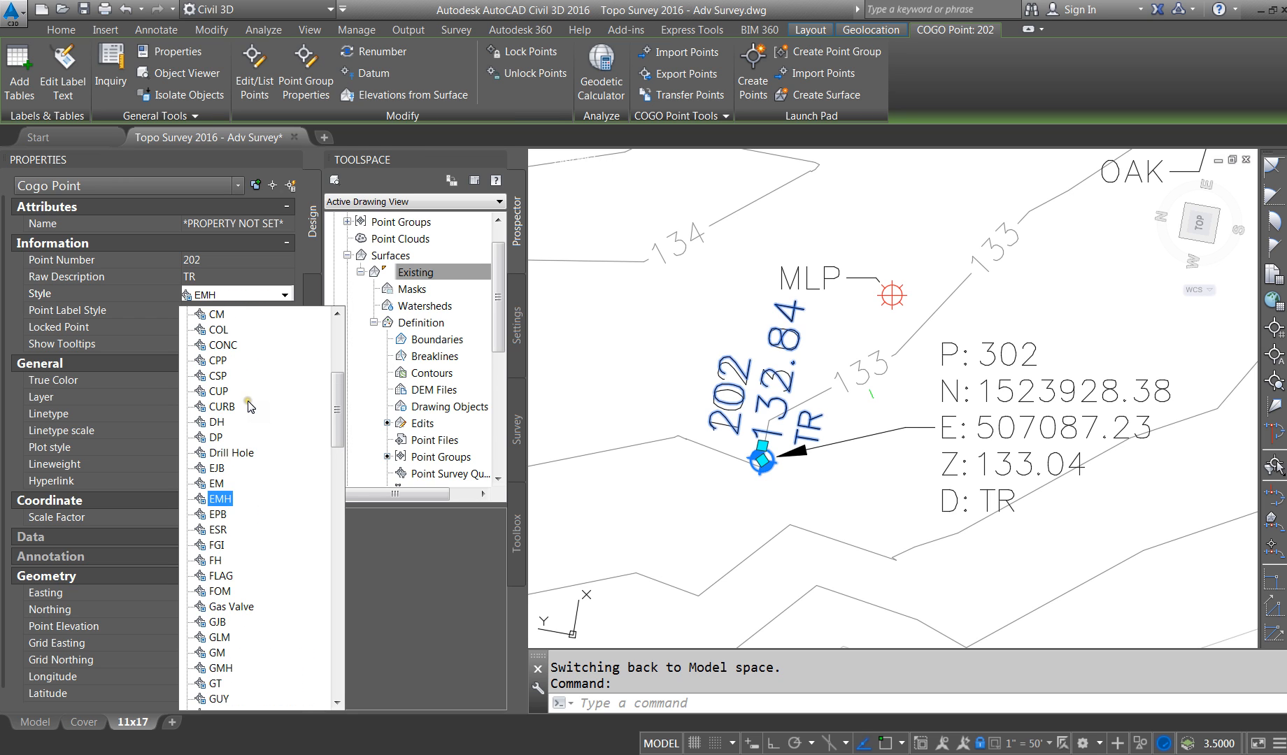
{"action": "scroll", "coordinate": [244, 567], "scroll_direction": "down", "scroll_amount": 8}
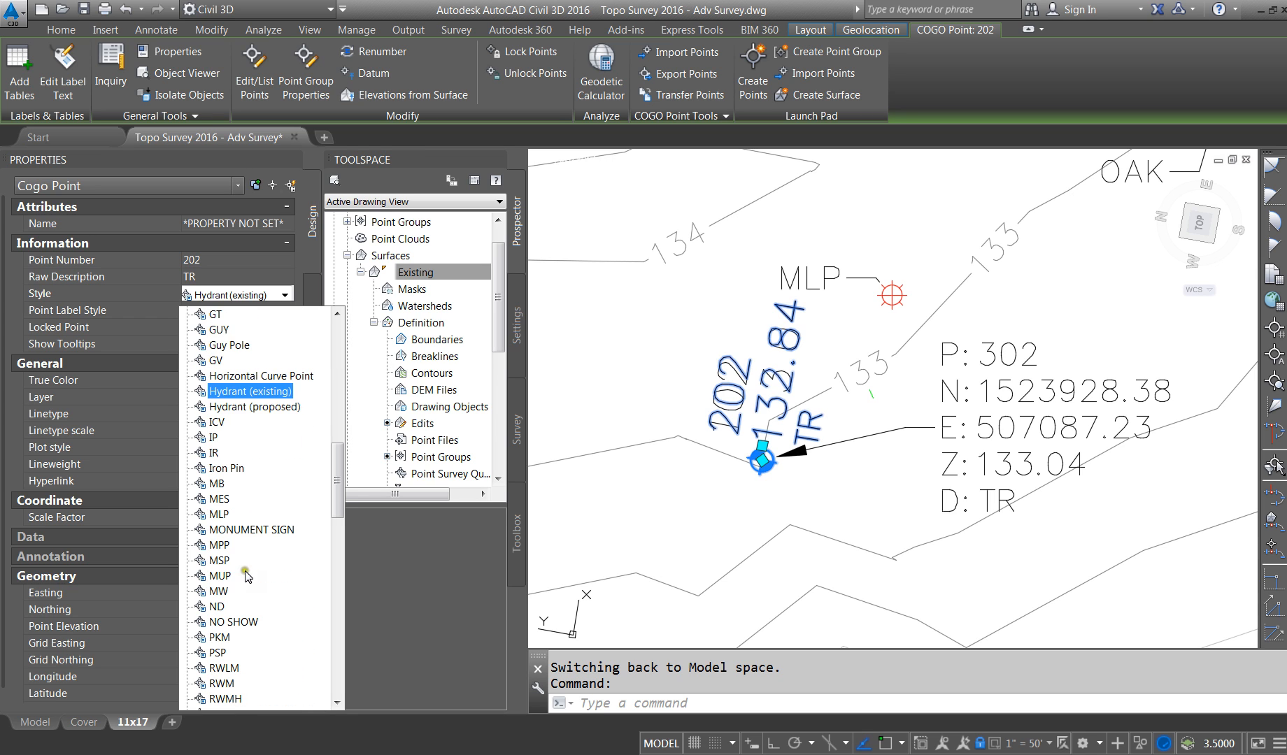
{"action": "left_click", "coordinate": [233, 622]}
{"action": "left_click", "coordinate": [660, 470]}
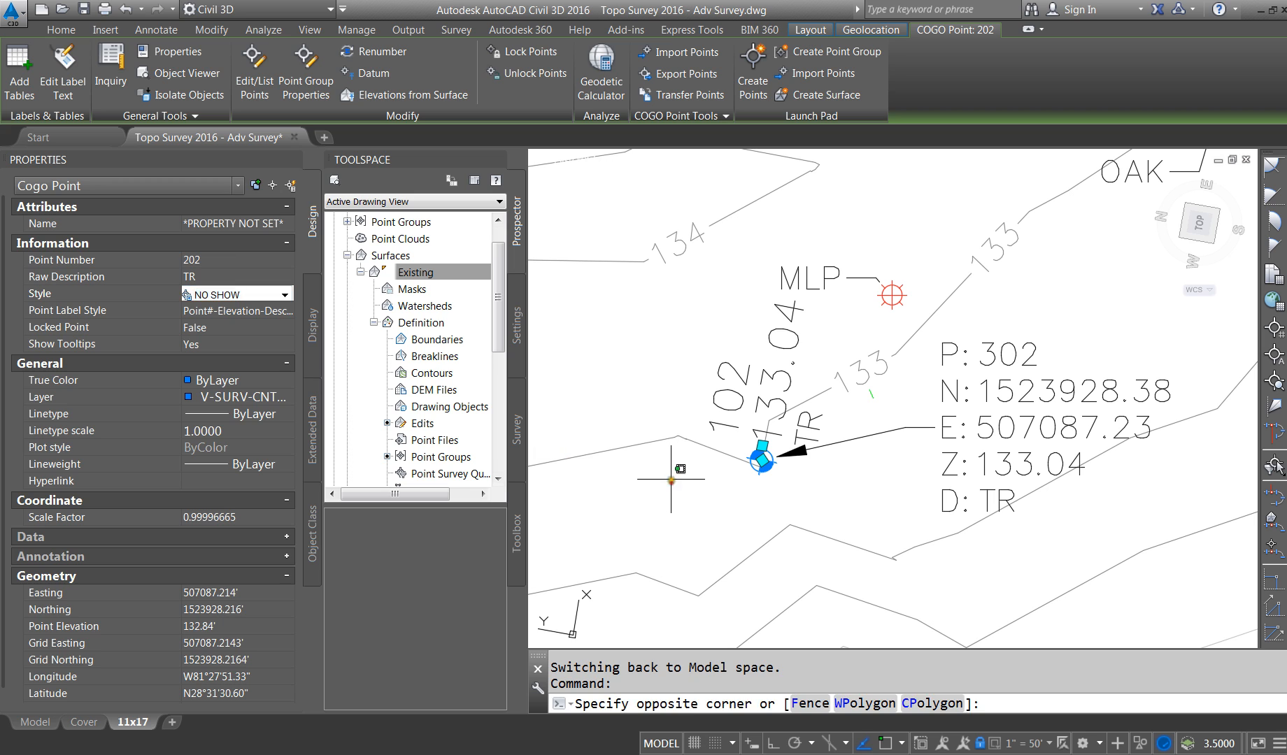
{"action": "key", "text": "Escape"}
{"action": "key", "text": "Escape"}
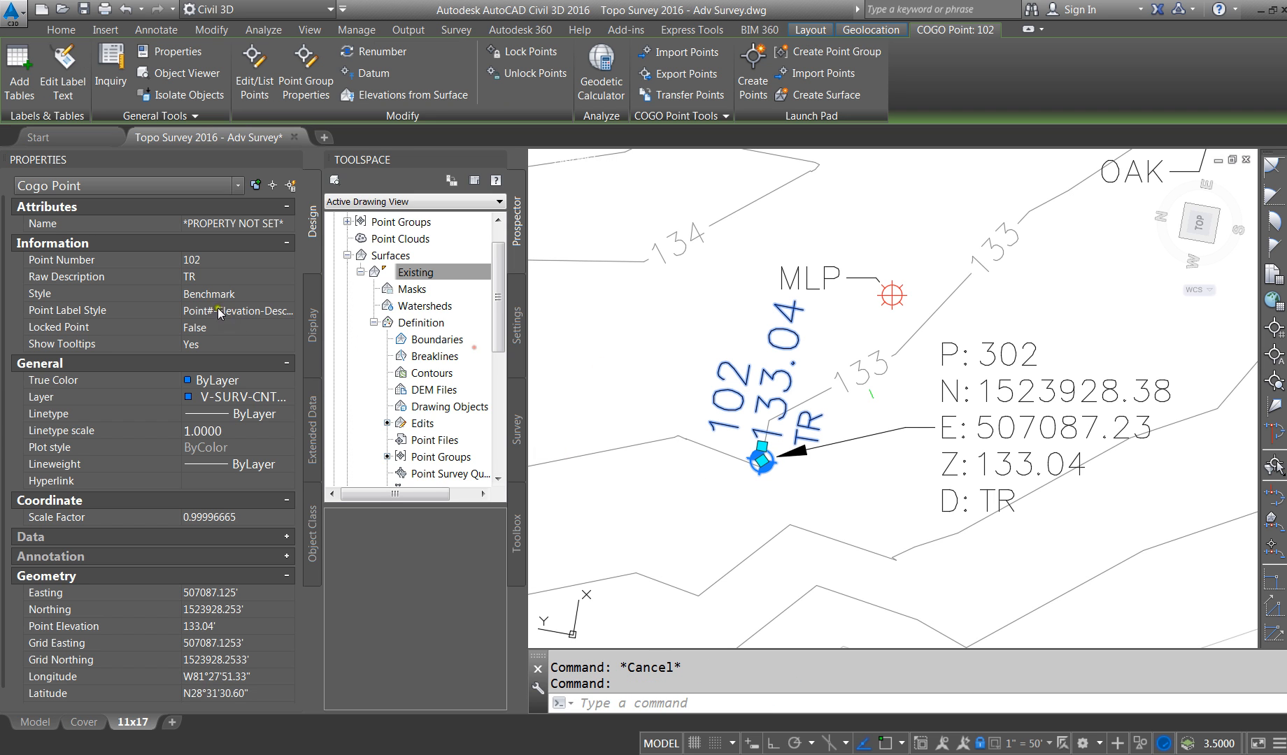
Step: Set the point style of the overlapping benchmark point 102 (TR) to NO SHOW as well
{"action": "left_click", "coordinate": [225, 298]}
{"action": "scroll", "coordinate": [231, 531], "scroll_direction": "down", "scroll_amount": 6}
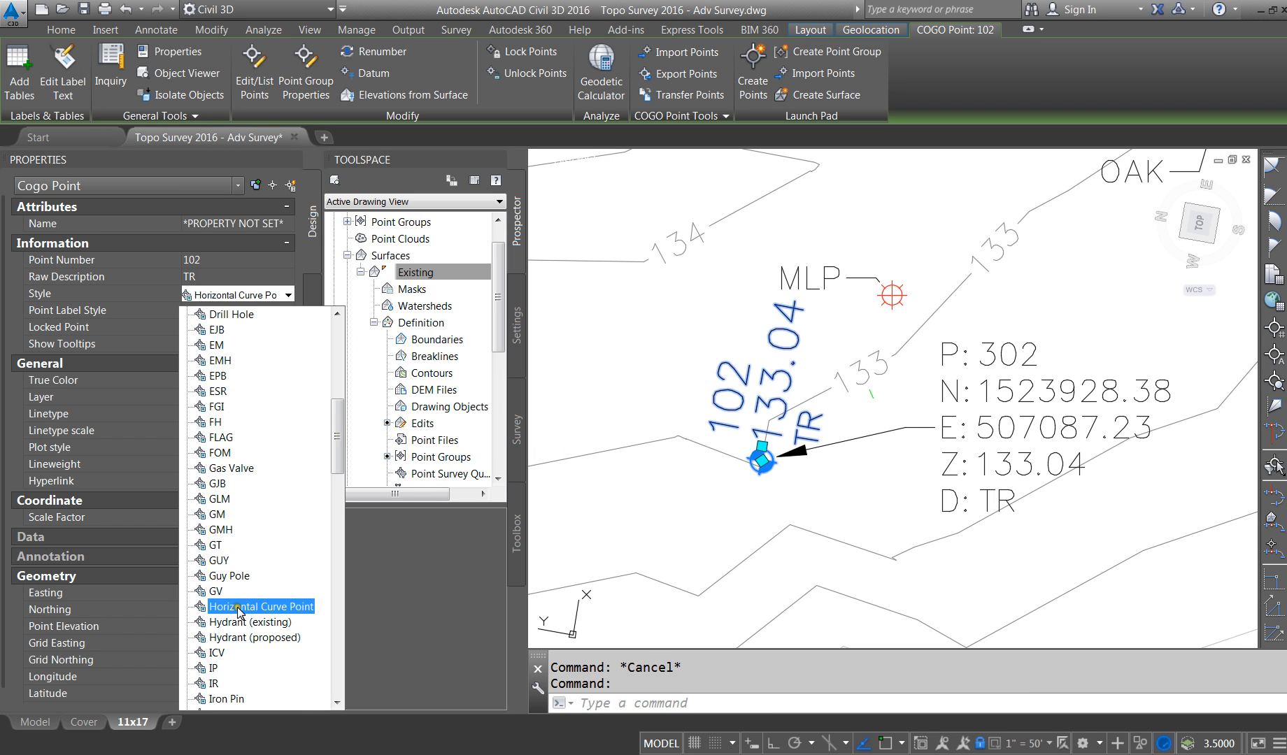
{"action": "scroll", "coordinate": [234, 504], "scroll_direction": "down", "scroll_amount": 7}
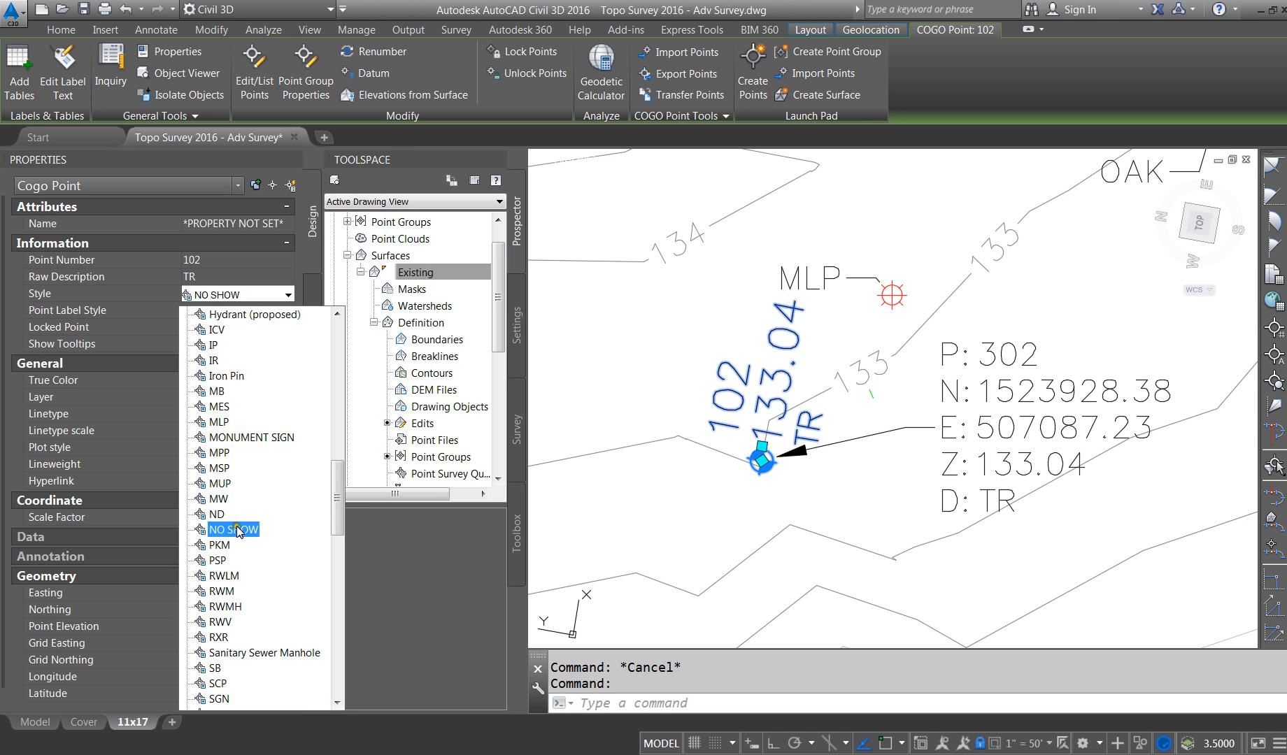
{"action": "left_click", "coordinate": [236, 528]}
{"action": "key", "text": "Escape"}
Step: Change the point label style of storm sewer manhole point 3036 (SWMH) to Description Only
{"action": "scroll", "coordinate": [829, 353], "scroll_direction": "down", "scroll_amount": 5}
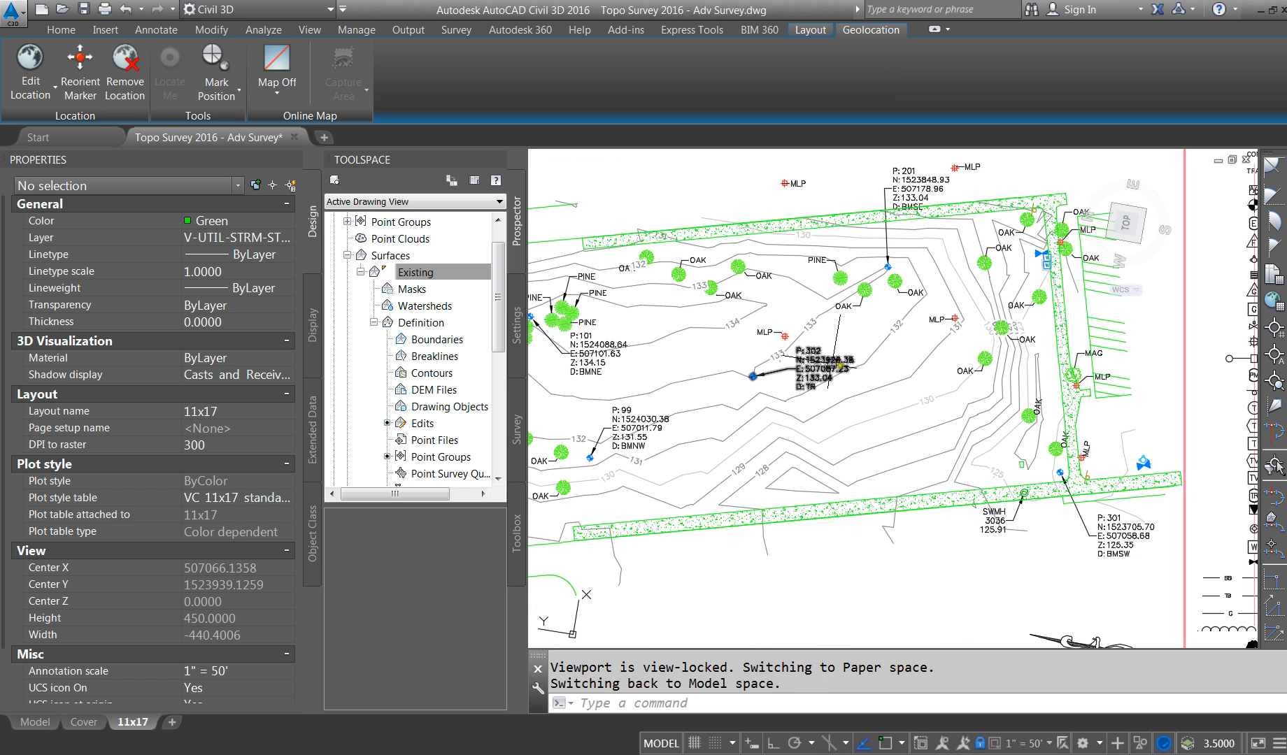
{"action": "scroll", "coordinate": [738, 300], "scroll_direction": "up", "scroll_amount": 4}
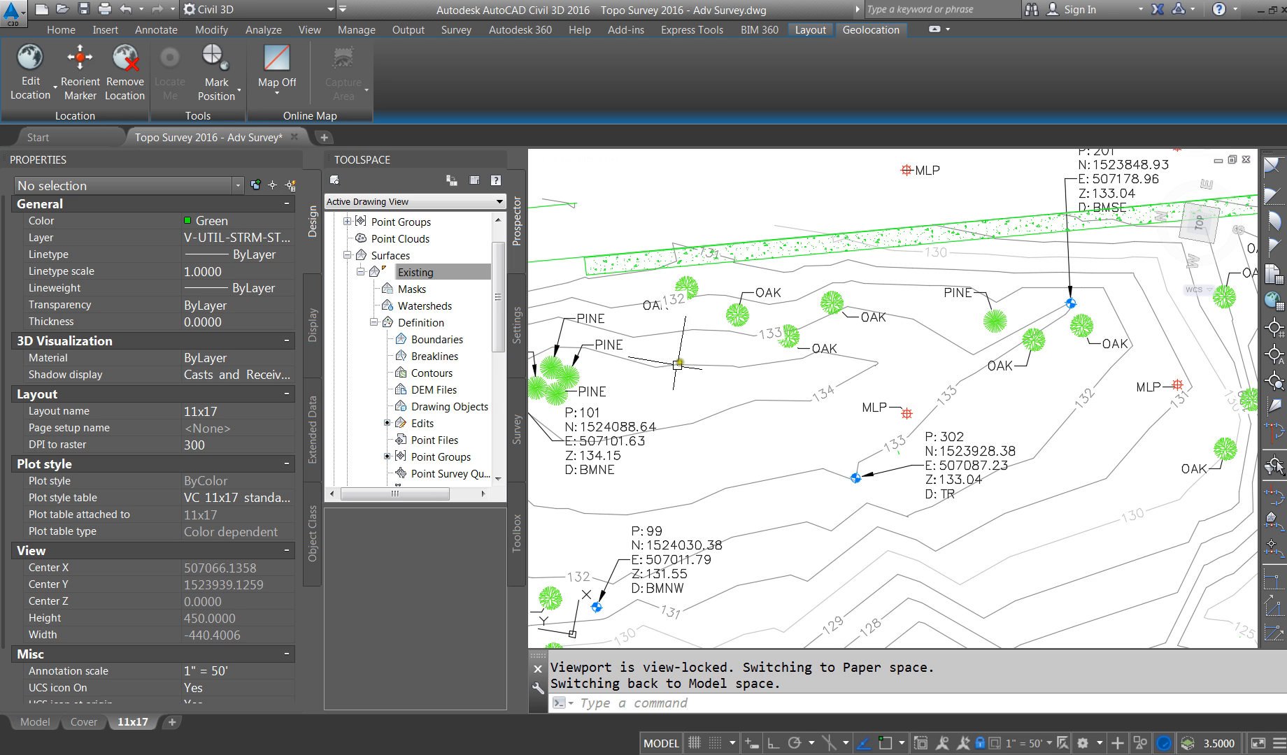
{"action": "scroll", "coordinate": [665, 353], "scroll_direction": "down", "scroll_amount": 5}
{"action": "scroll", "coordinate": [681, 528], "scroll_direction": "up", "scroll_amount": 3}
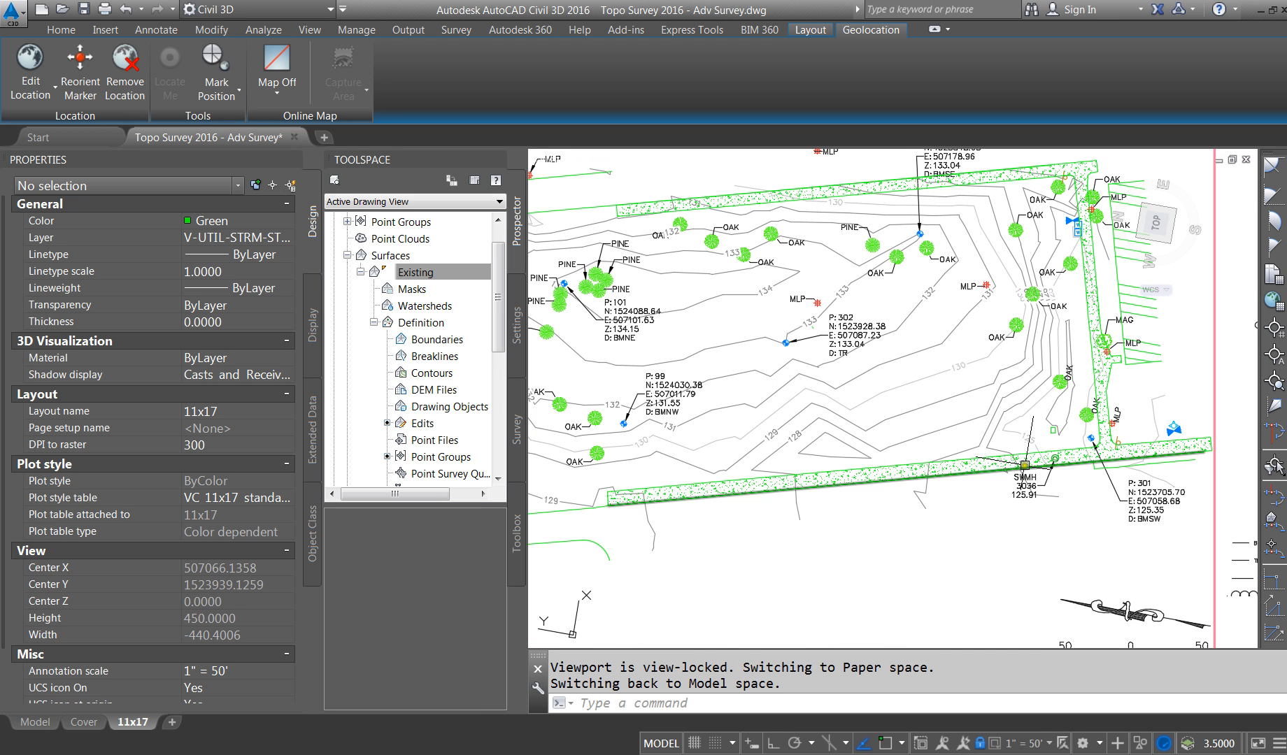
{"action": "scroll", "coordinate": [1049, 489], "scroll_direction": "up", "scroll_amount": 4}
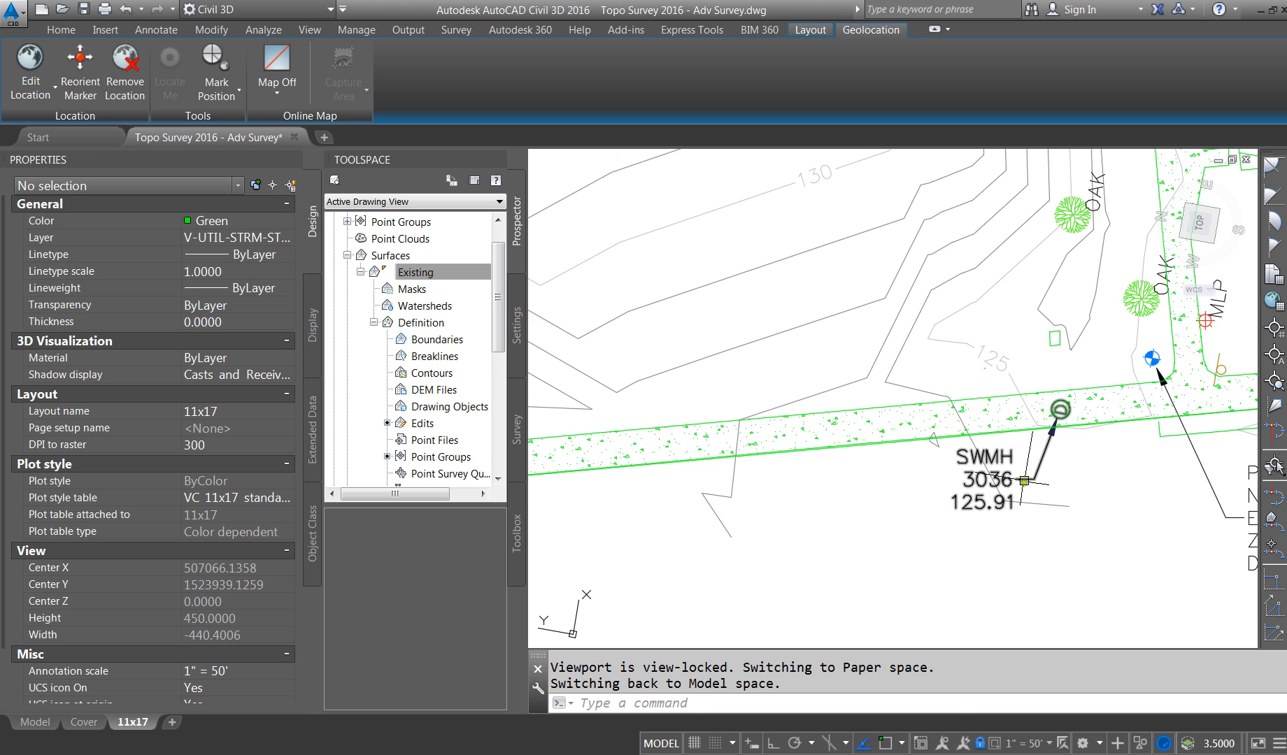
{"action": "left_click", "coordinate": [1040, 482]}
{"action": "left_click", "coordinate": [1014, 481]}
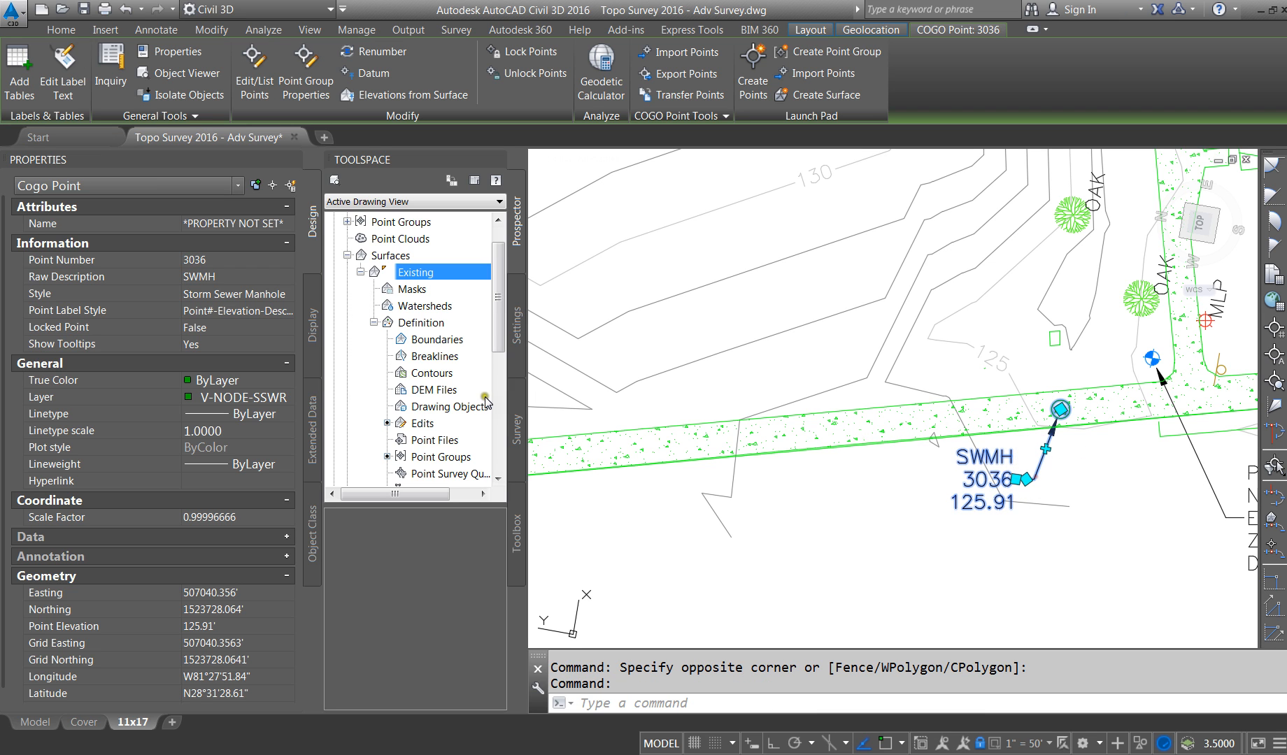
{"action": "left_click", "coordinate": [222, 297]}
{"action": "left_click", "coordinate": [235, 297]}
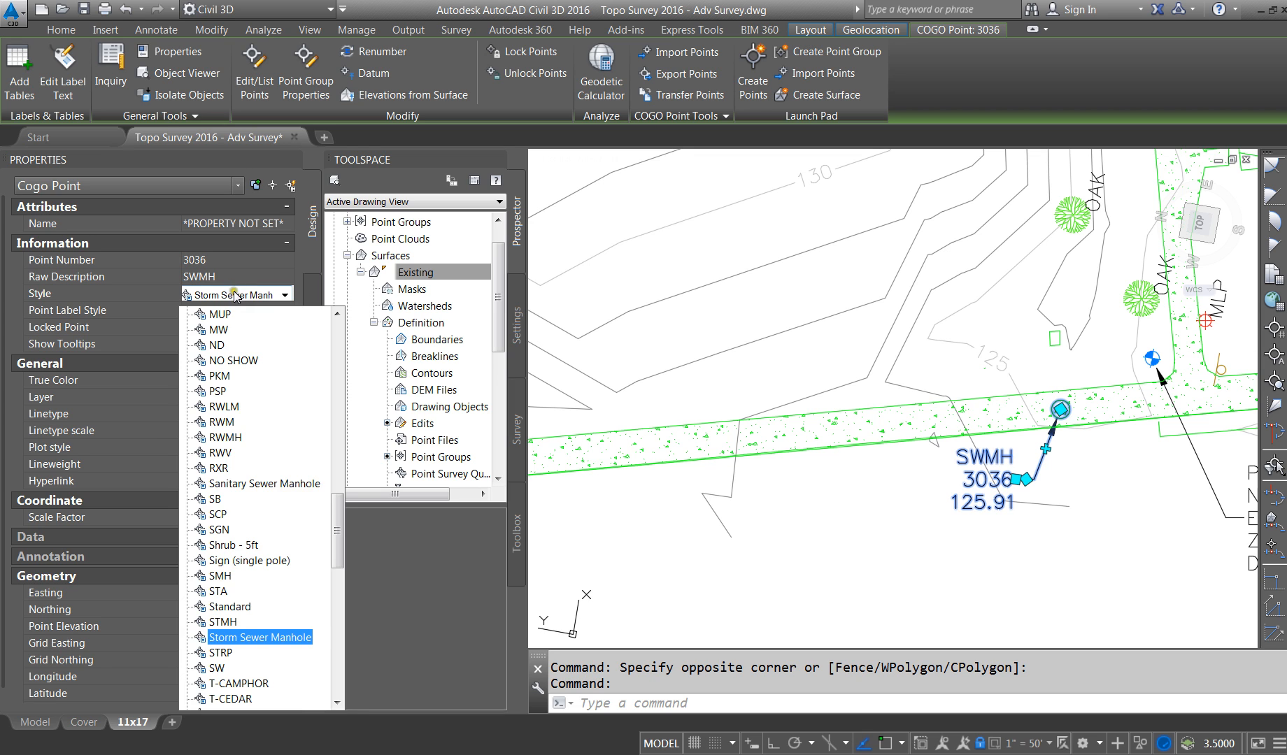
{"action": "left_click", "coordinate": [235, 296]}
{"action": "left_click", "coordinate": [224, 312]}
{"action": "left_click", "coordinate": [231, 311]}
{"action": "left_click", "coordinate": [238, 349]}
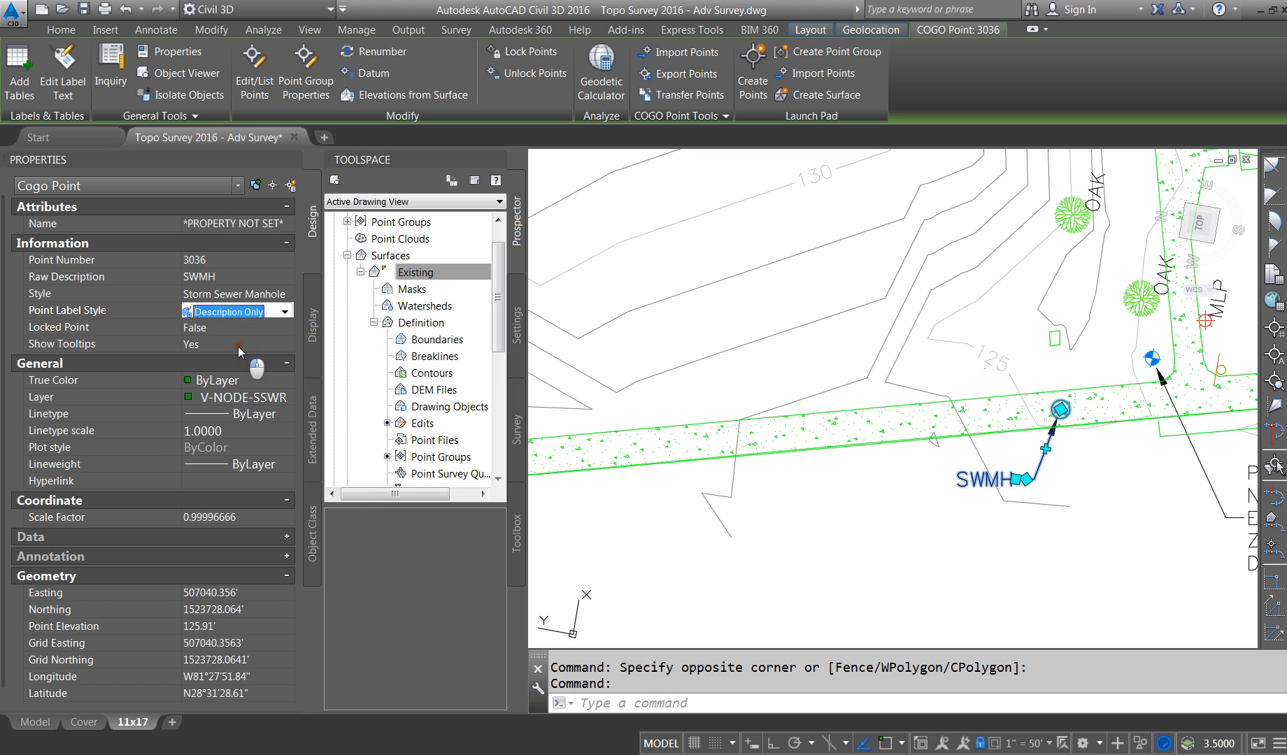
{"action": "key", "text": "Escape"}
{"action": "key", "text": "Escape"}
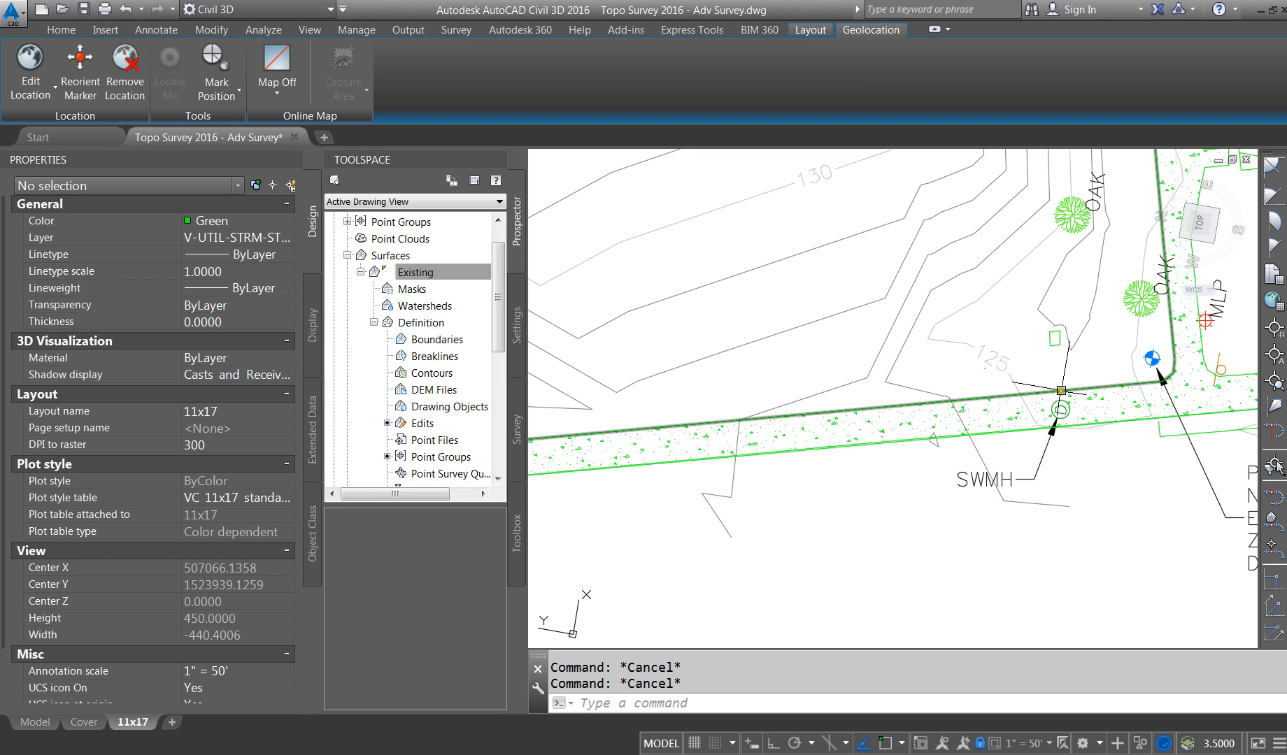
{"action": "scroll", "coordinate": [1061, 390], "scroll_direction": "down", "scroll_amount": 4}
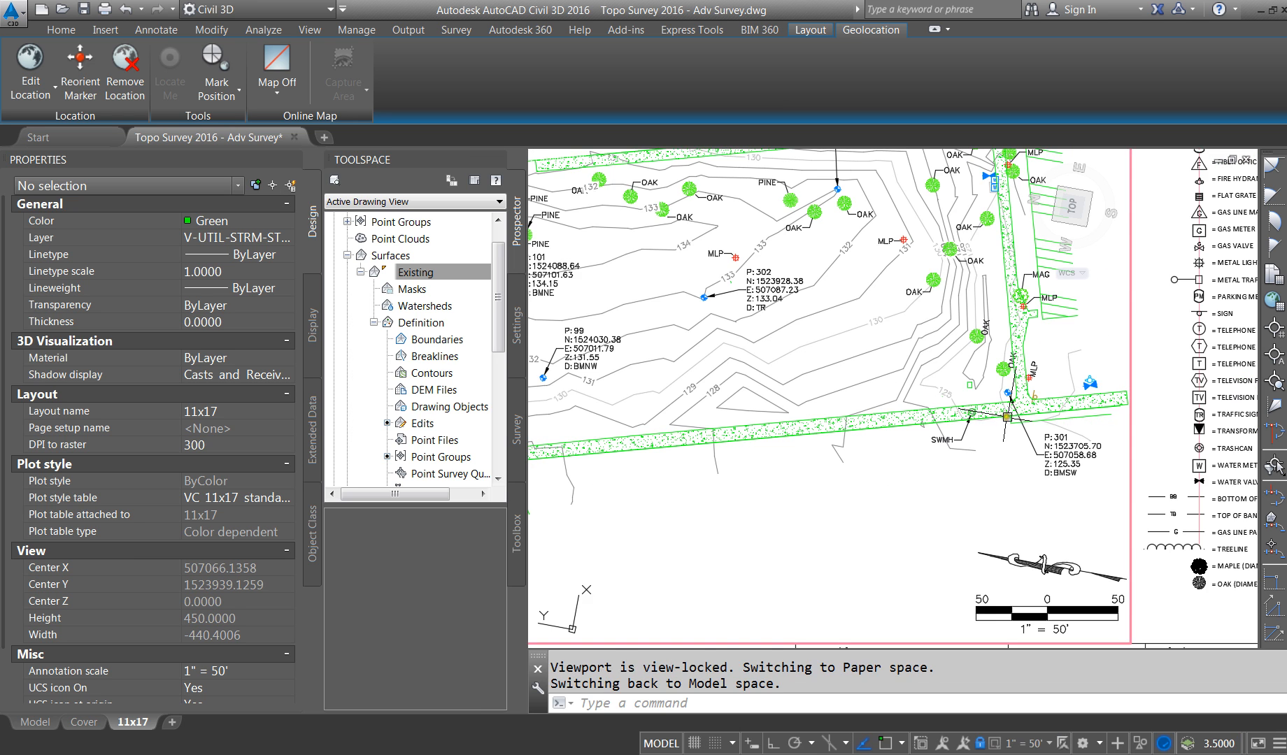
{"action": "scroll", "coordinate": [1007, 416], "scroll_direction": "down", "scroll_amount": 2}
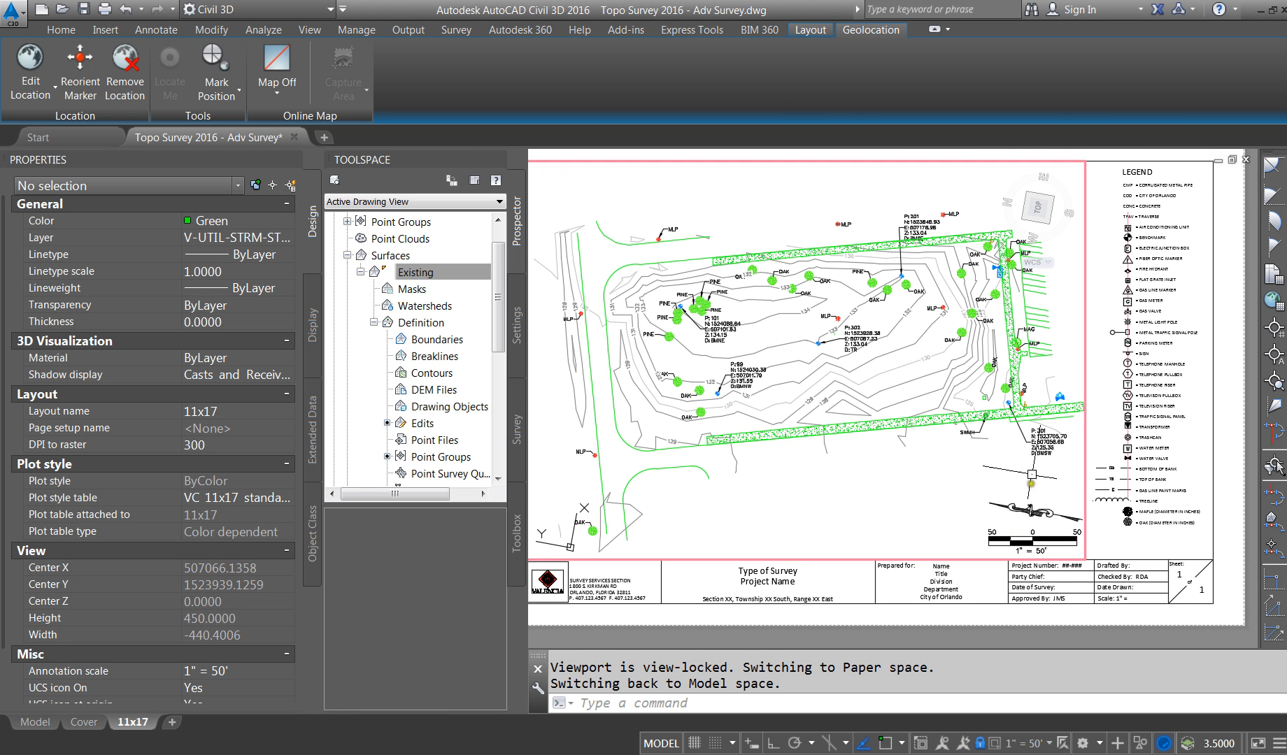
Step: Switch from the 11x17 layout to model space
{"action": "scroll", "coordinate": [1032, 474], "scroll_direction": "up", "scroll_amount": 2}
{"action": "scroll", "coordinate": [1033, 475], "scroll_direction": "down", "scroll_amount": 2}
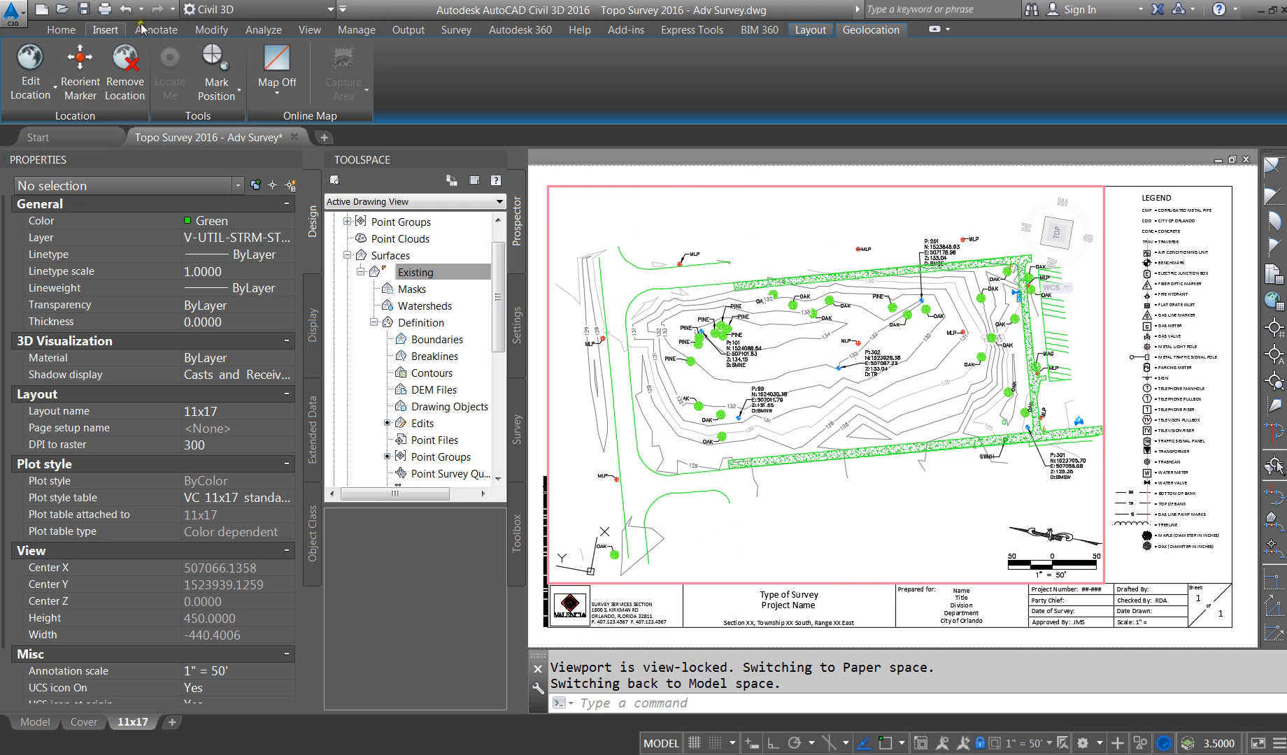
{"action": "left_click", "coordinate": [60, 30]}
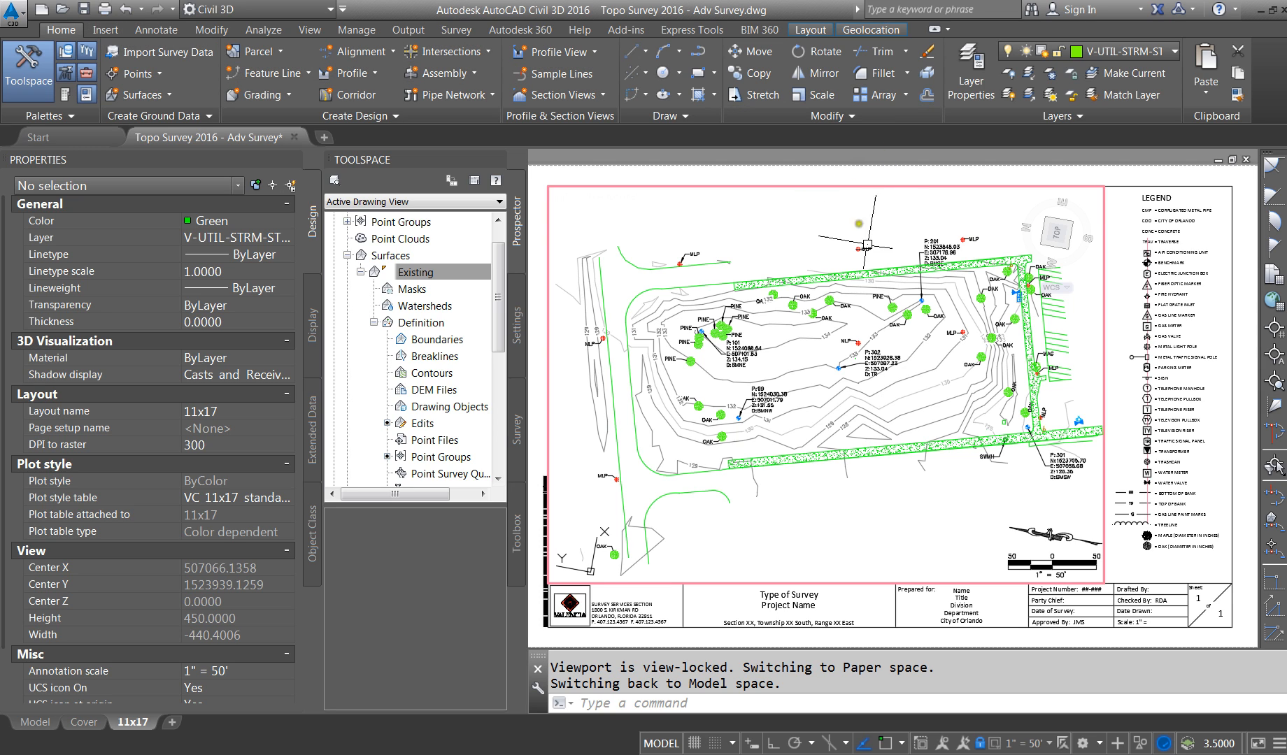
{"action": "key", "text": "Escape"}
{"action": "key", "text": "Escape"}
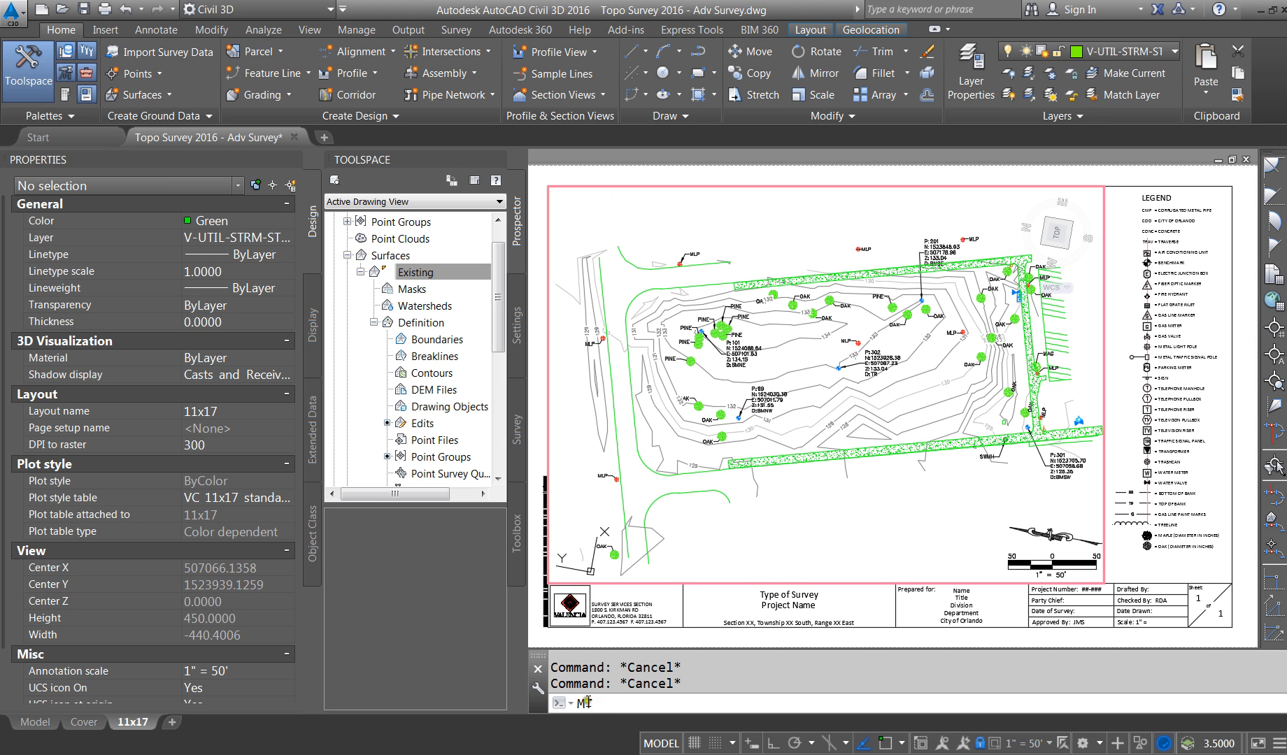
{"action": "left_click", "coordinate": [35, 722]}
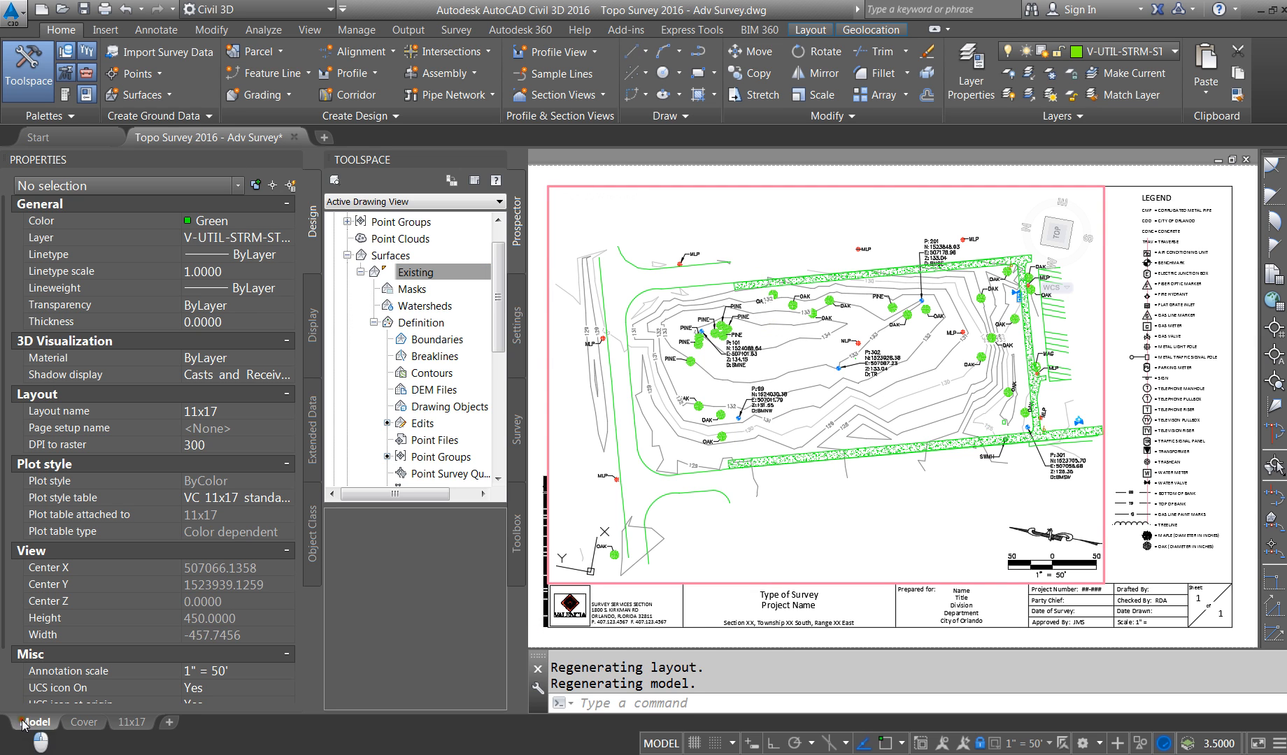
Step: Add the multiline text SIDEWALK across the western sidewalk strip, near the 128 and 129 contour labels
{"action": "key", "text": "Escape"}
{"action": "key", "text": "Escape"}
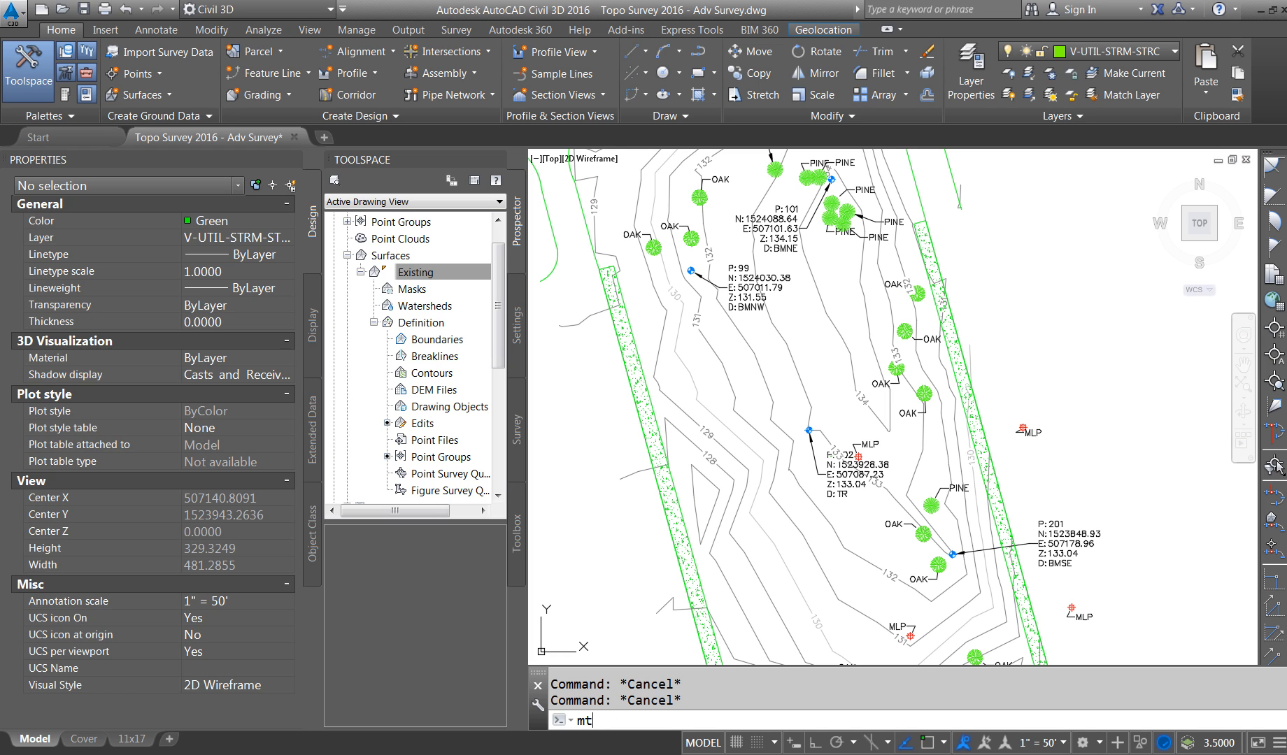
{"action": "key", "text": "Return"}
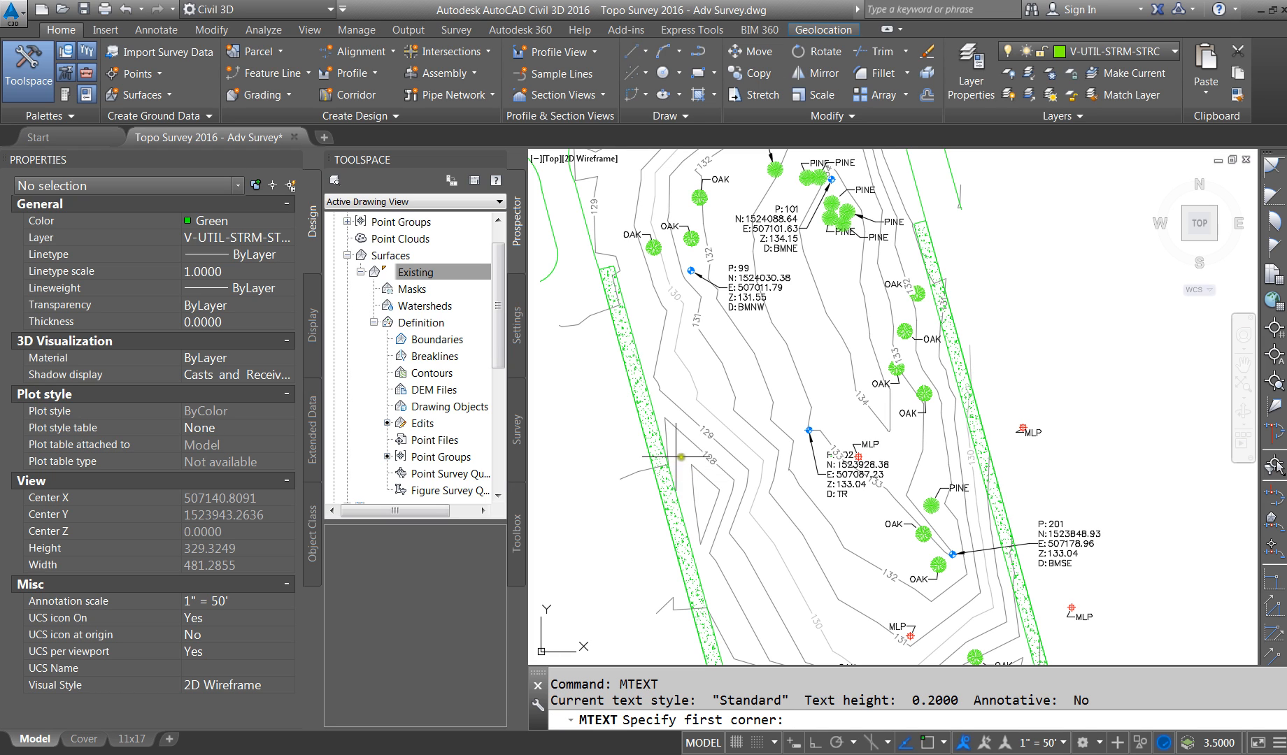
{"action": "left_click", "coordinate": [573, 470]}
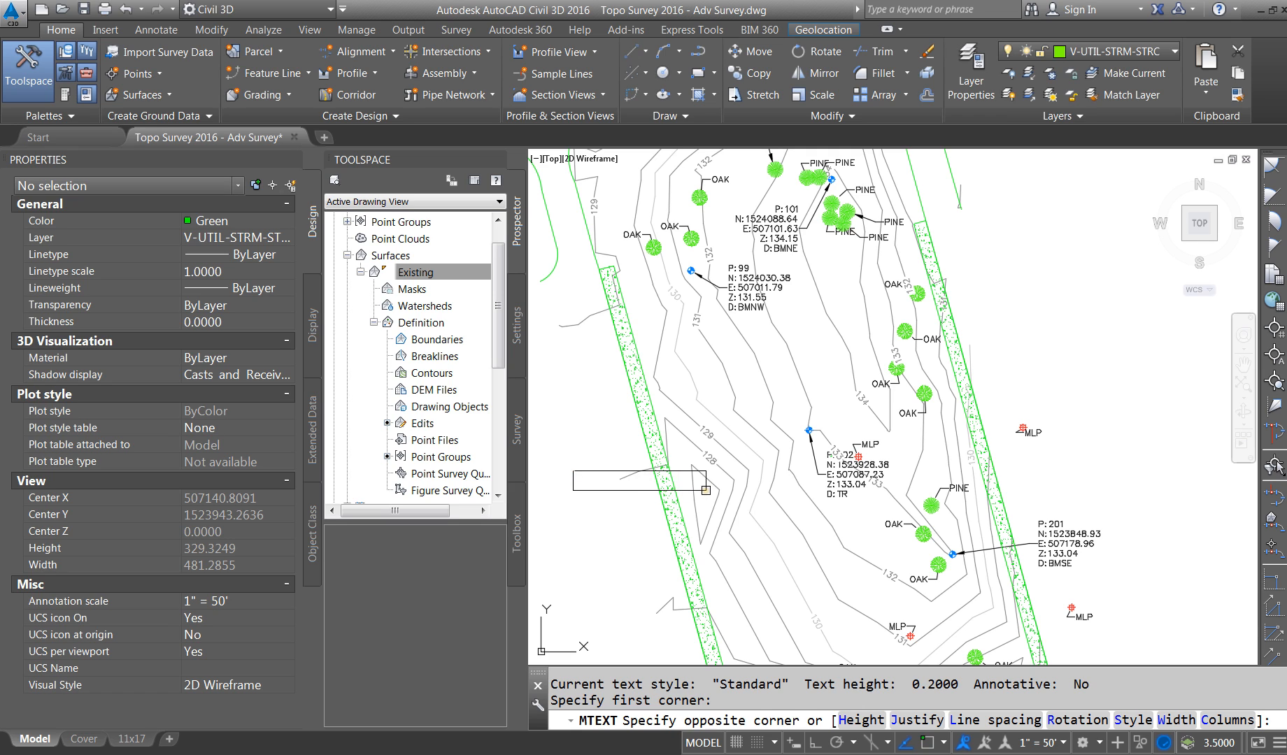
{"action": "left_click", "coordinate": [705, 490]}
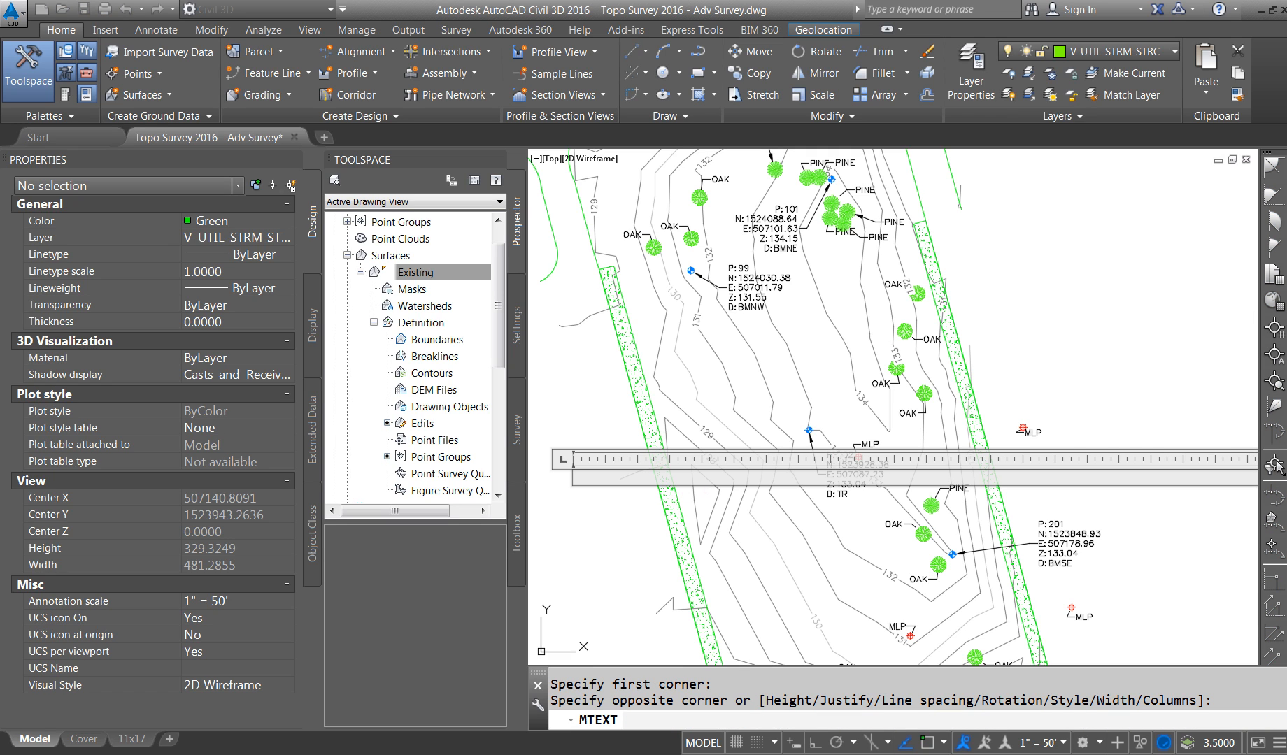
{"action": "type", "text": "sid"}
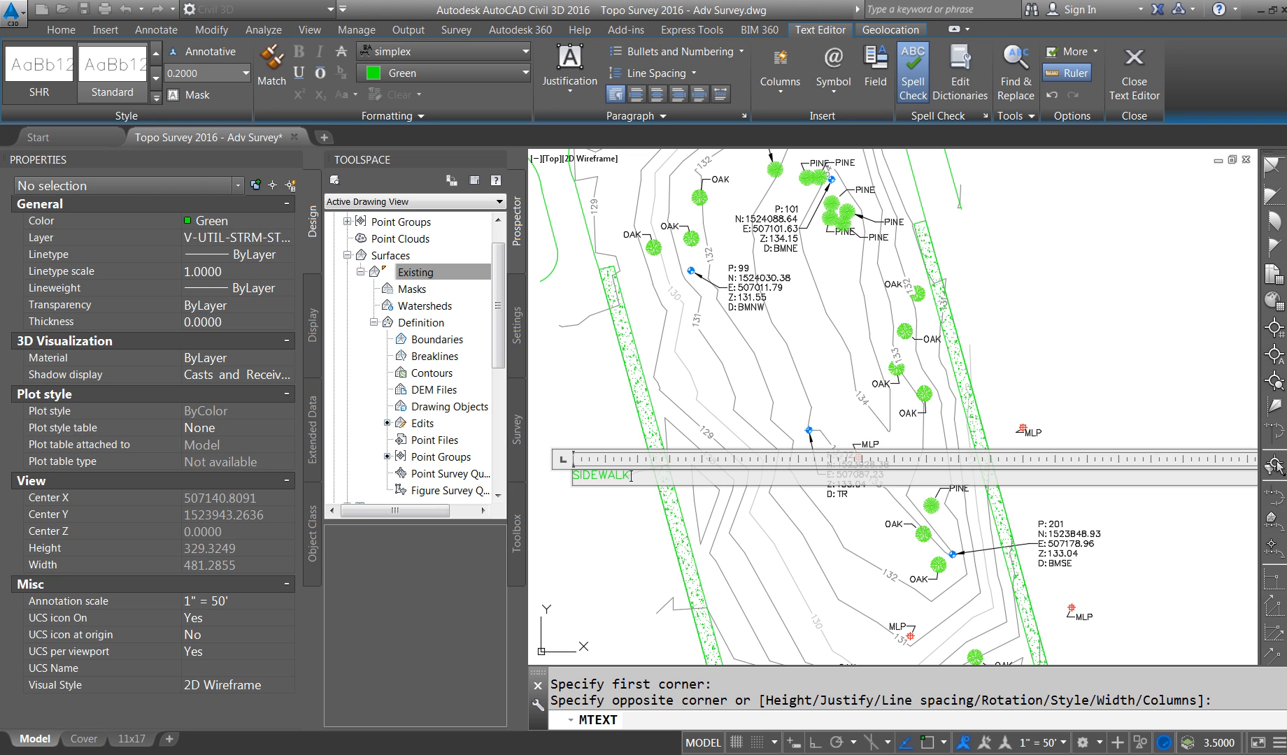
{"action": "key", "text": "Escape"}
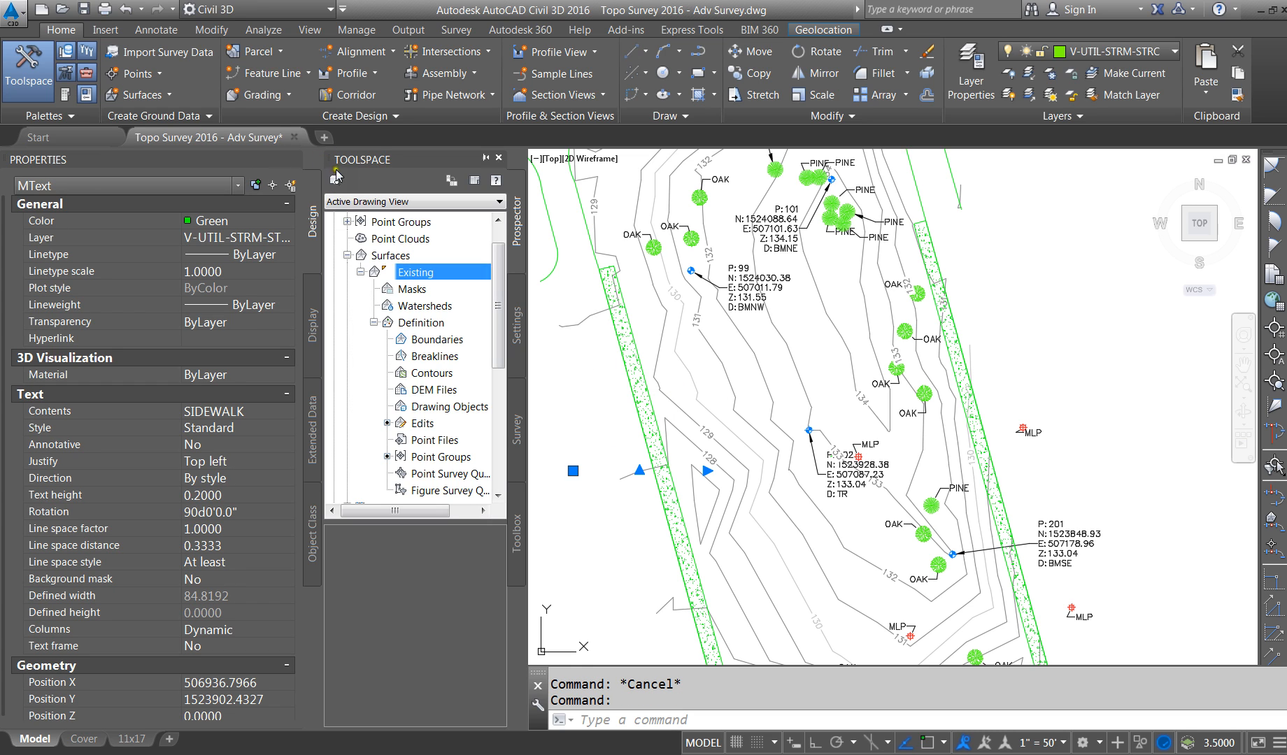
Step: Set the Standard text style's font to bold.shx and its height to 0.075, and deselect the SIDEWALK text
{"action": "left_click", "coordinate": [148, 32]}
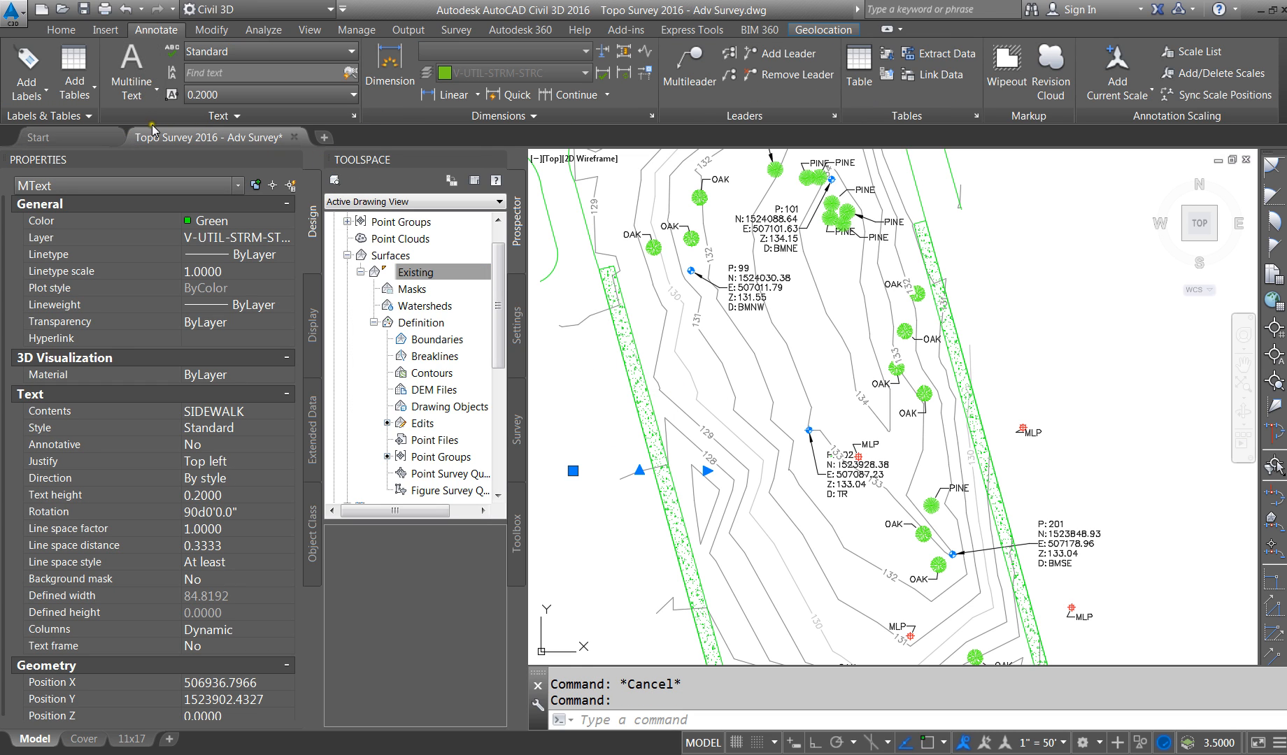
{"action": "left_click", "coordinate": [352, 118]}
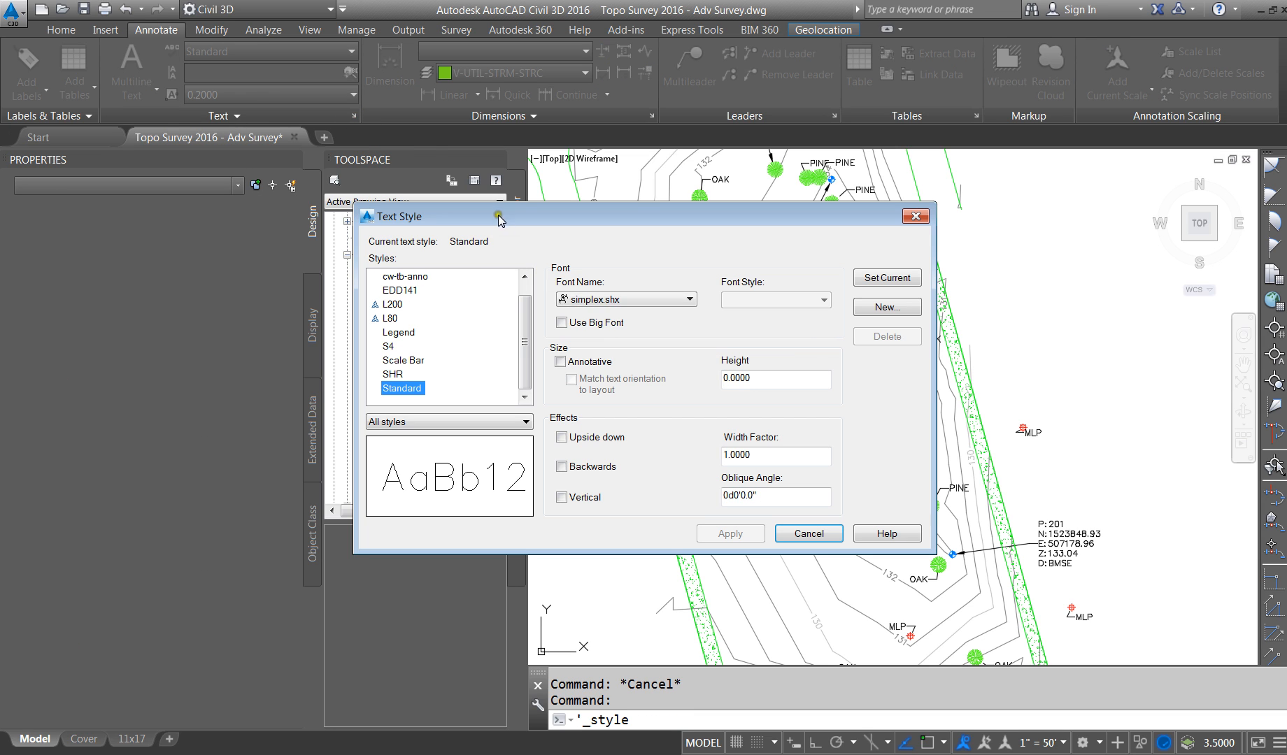
{"action": "left_click", "coordinate": [606, 301]}
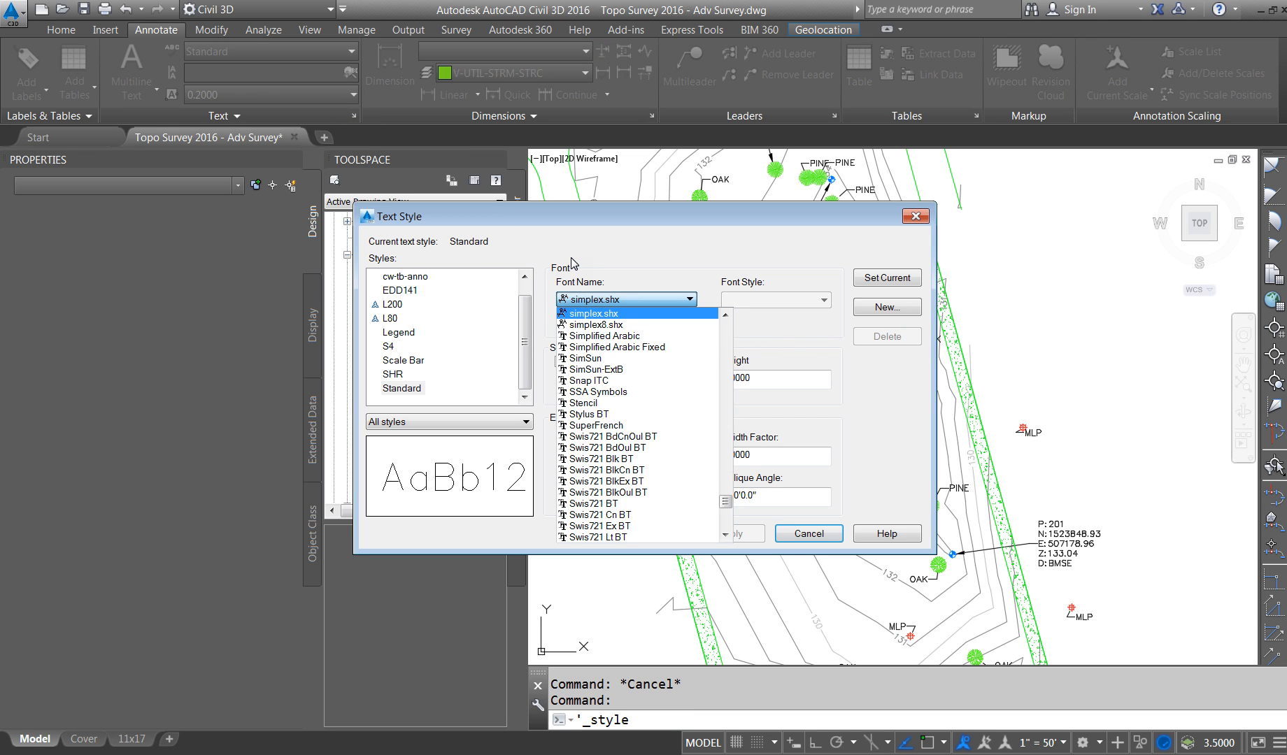
{"action": "type", "text": "bo"}
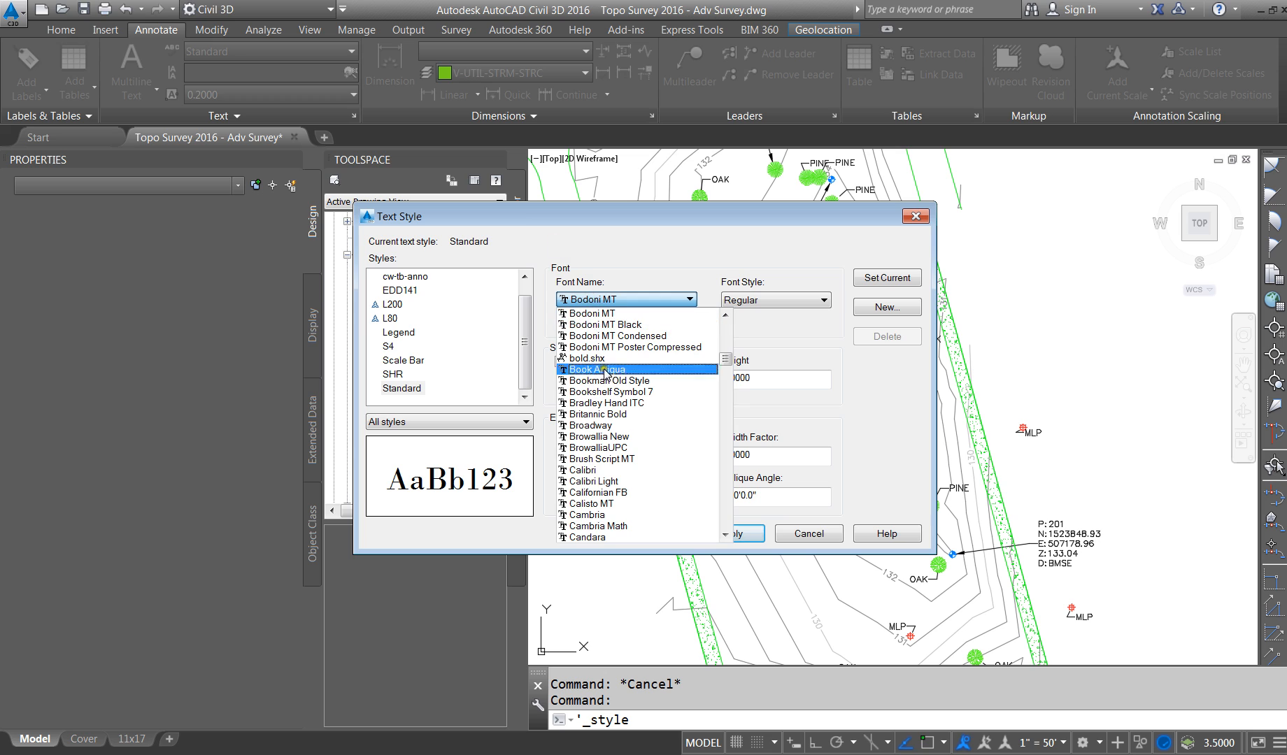
{"action": "left_click", "coordinate": [588, 358]}
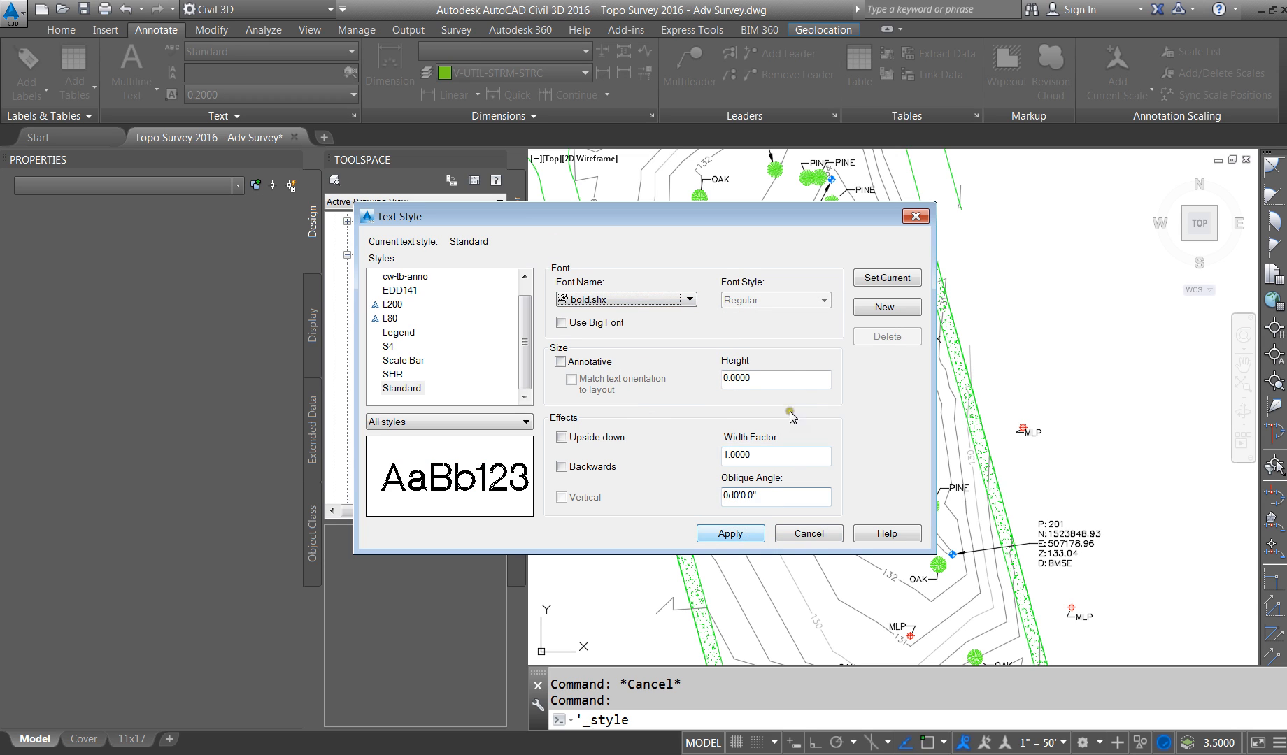
{"action": "double_click", "coordinate": [729, 380]}
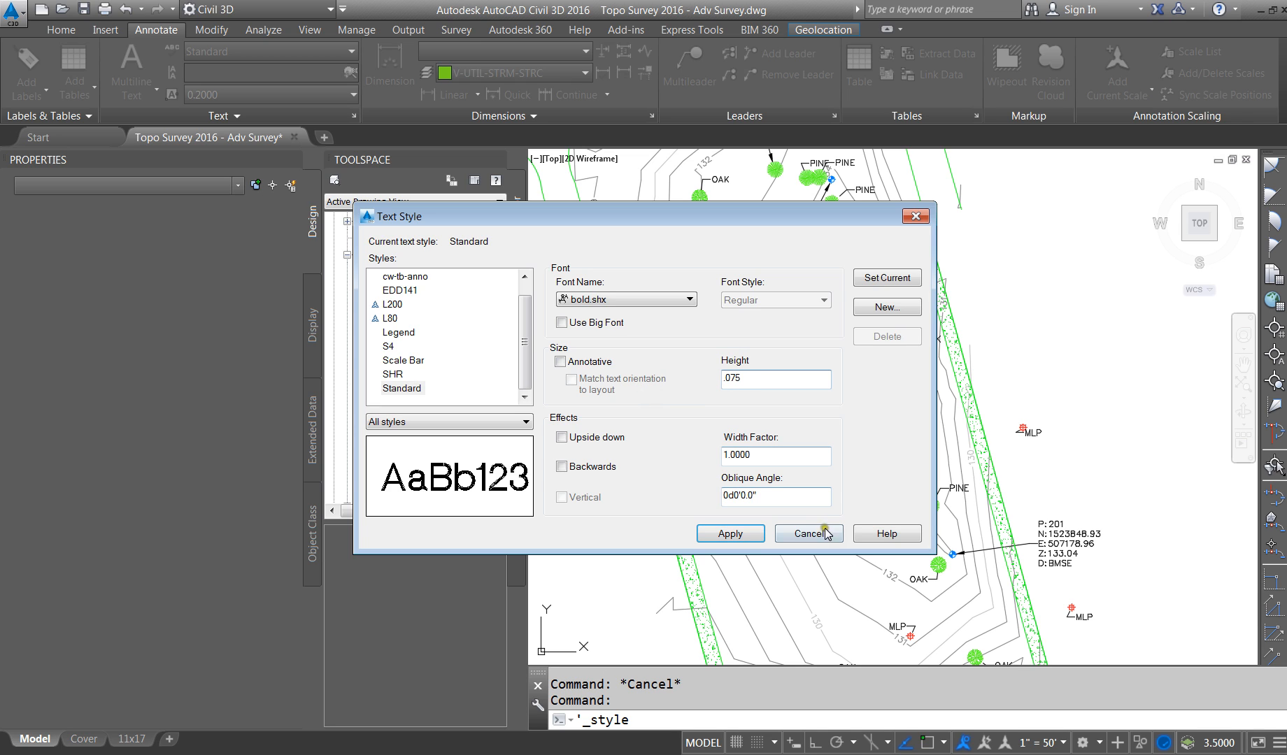
{"action": "left_click", "coordinate": [740, 536]}
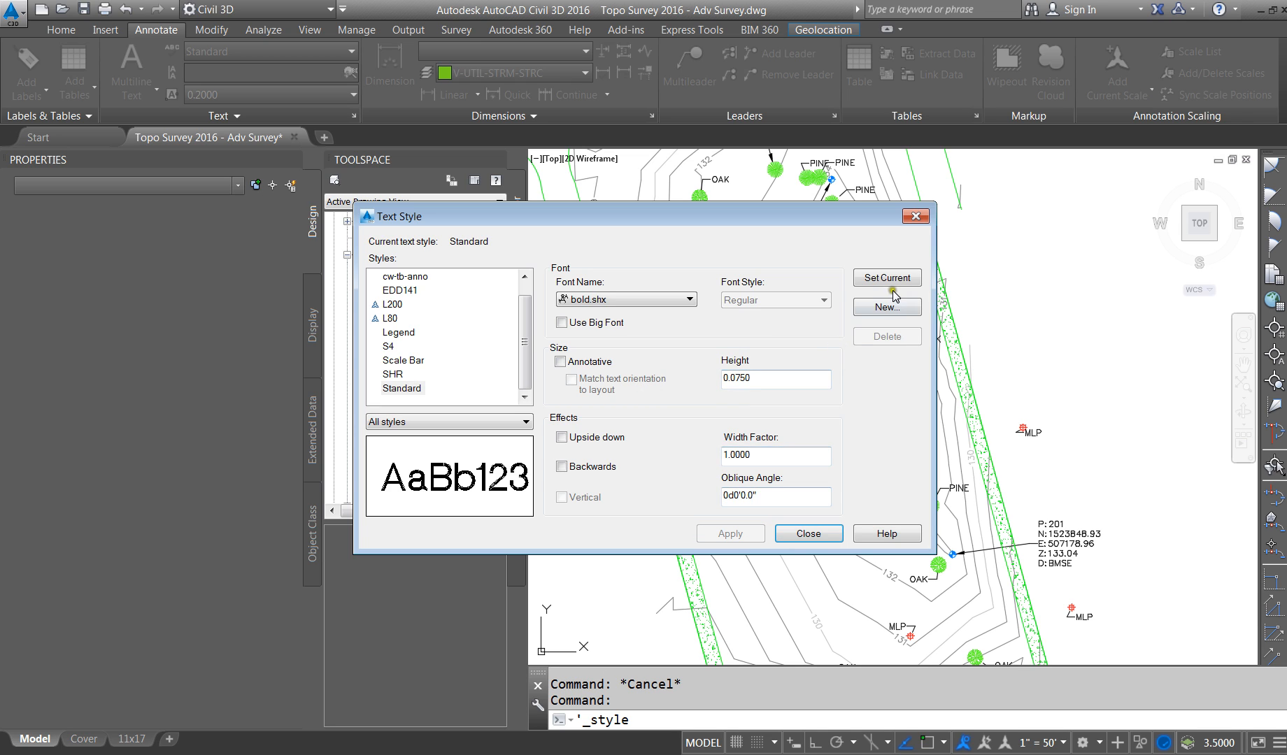
{"action": "left_click", "coordinate": [808, 534]}
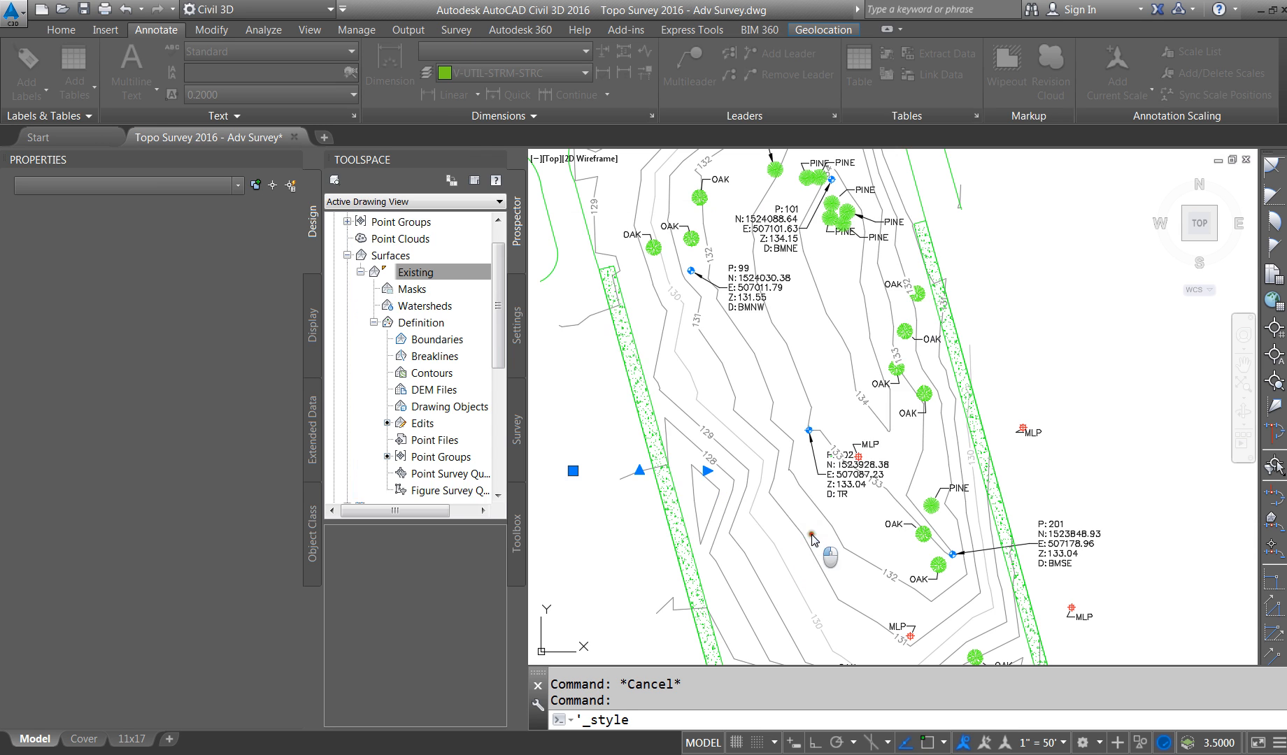
{"action": "scroll", "coordinate": [574, 457], "scroll_direction": "up", "scroll_amount": 5}
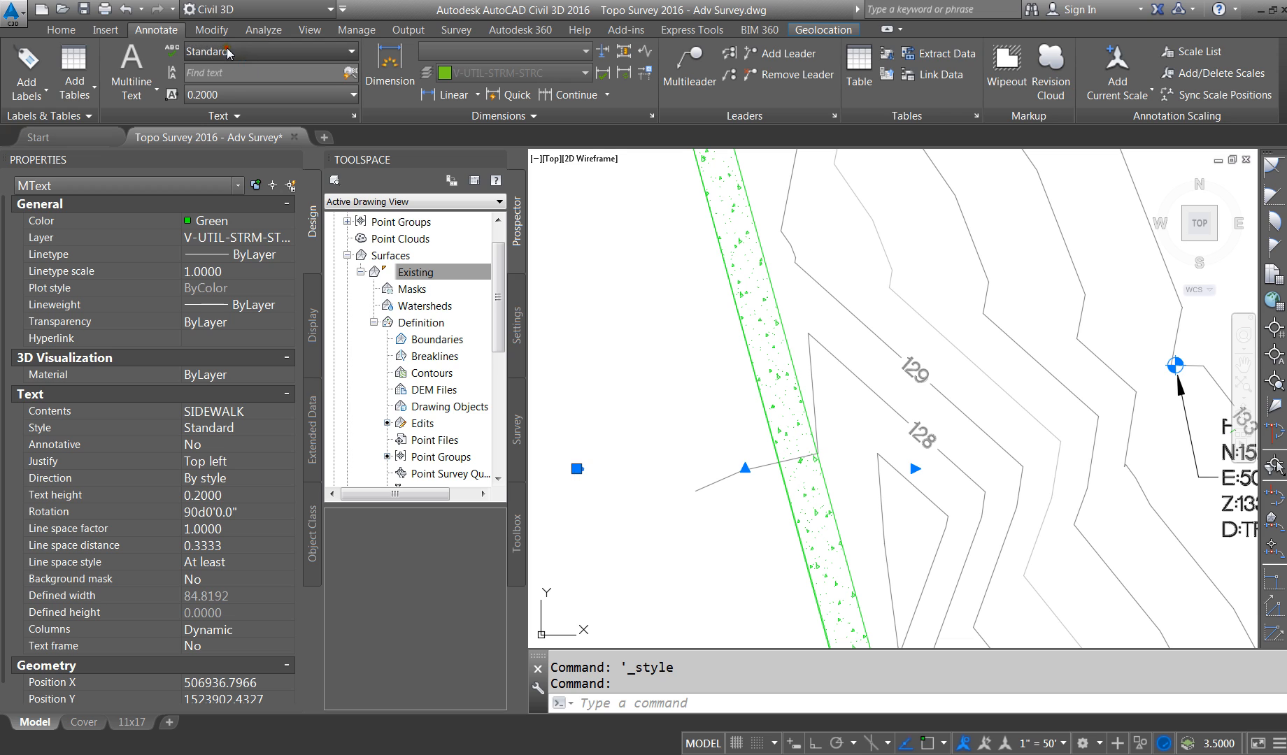
{"action": "key", "text": "Escape"}
{"action": "key", "text": "Escape"}
{"action": "scroll", "coordinate": [576, 463], "scroll_direction": "up", "scroll_amount": 5}
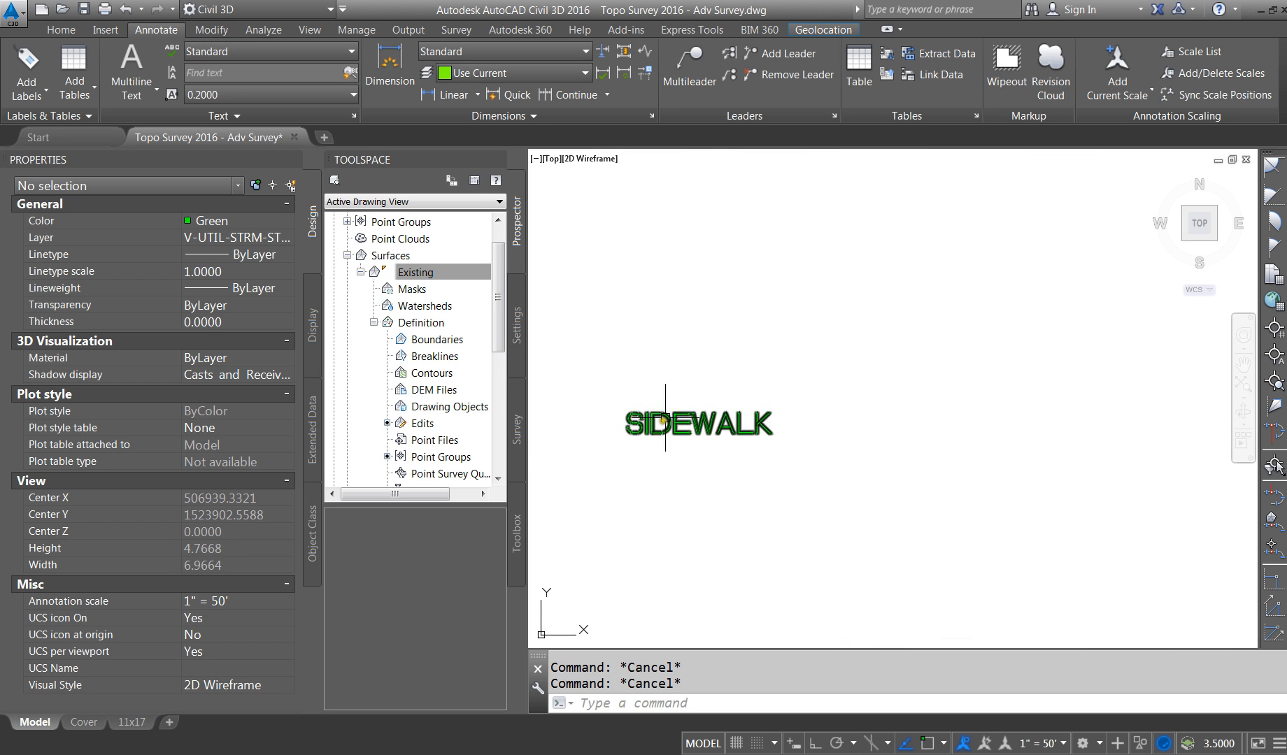
Step: Delete the tiny SIDEWALK multiline text in the empty area west of the sidewalk strip
{"action": "left_click", "coordinate": [653, 400]}
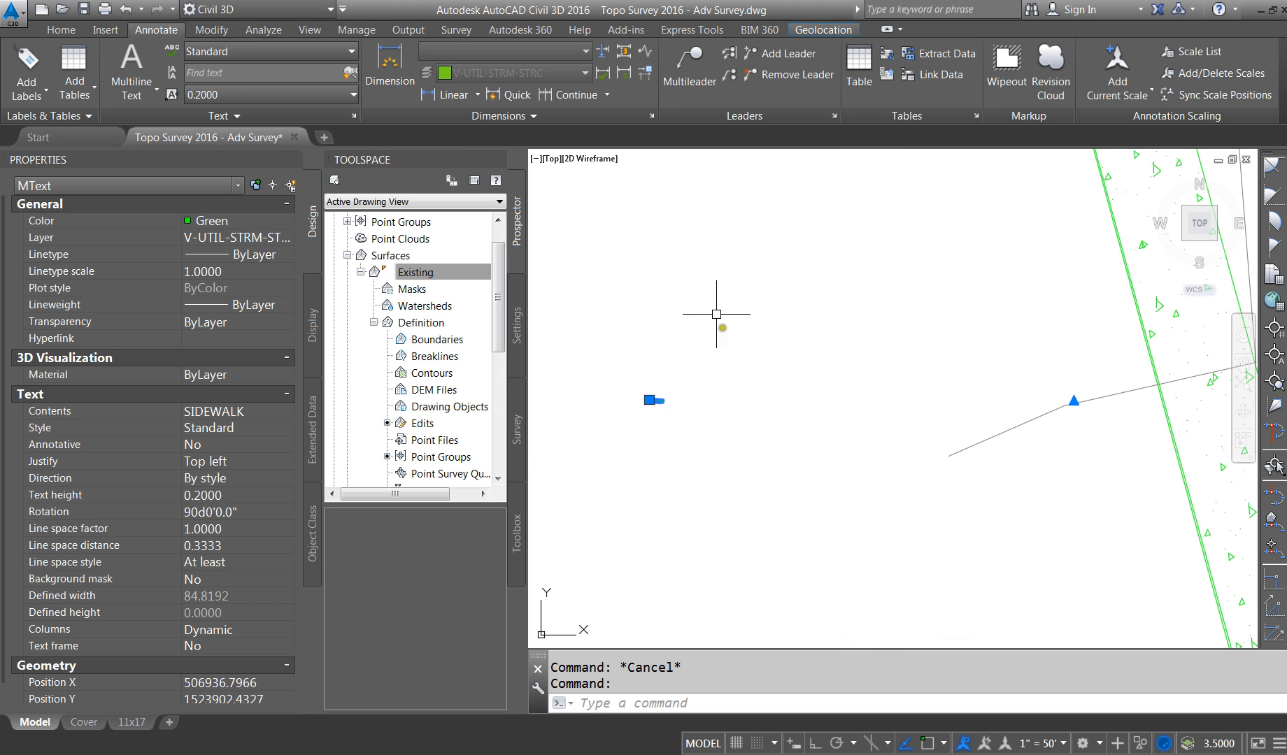
{"action": "key", "text": "Escape"}
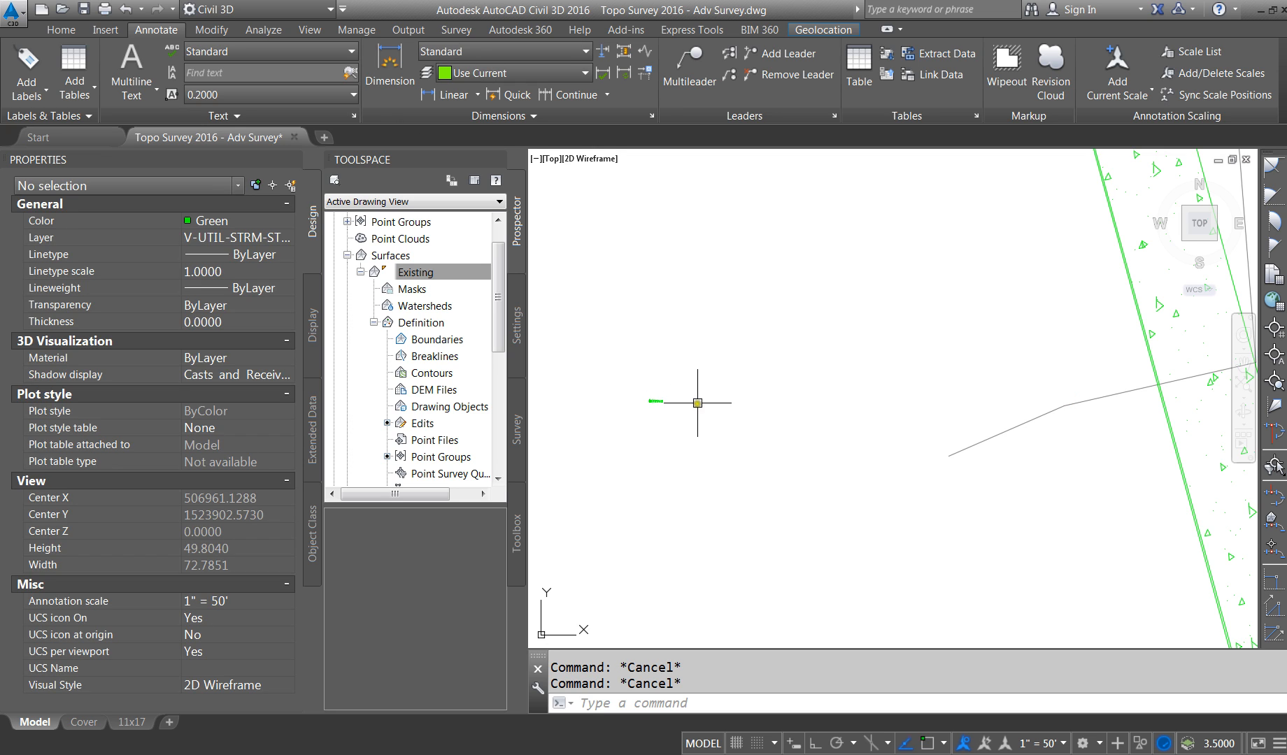
{"action": "left_click", "coordinate": [664, 400]}
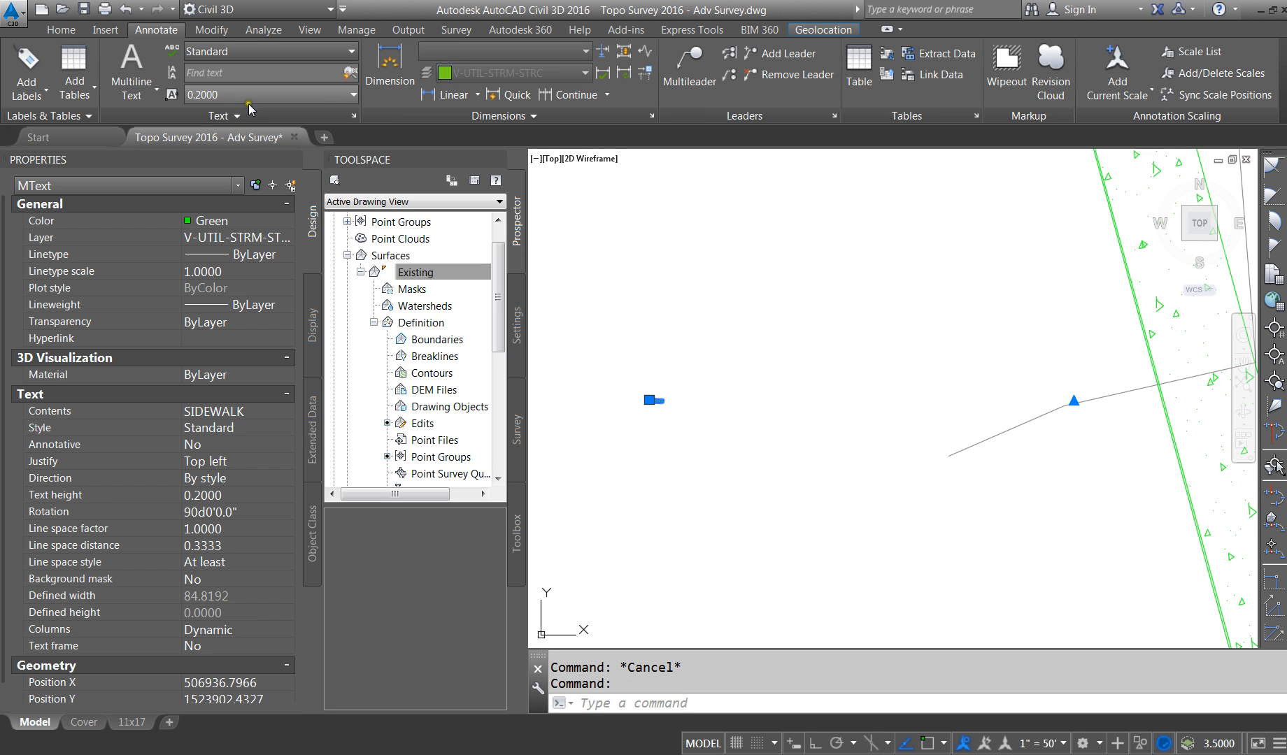
{"action": "key", "text": "Delete"}
{"action": "key", "text": "Escape"}
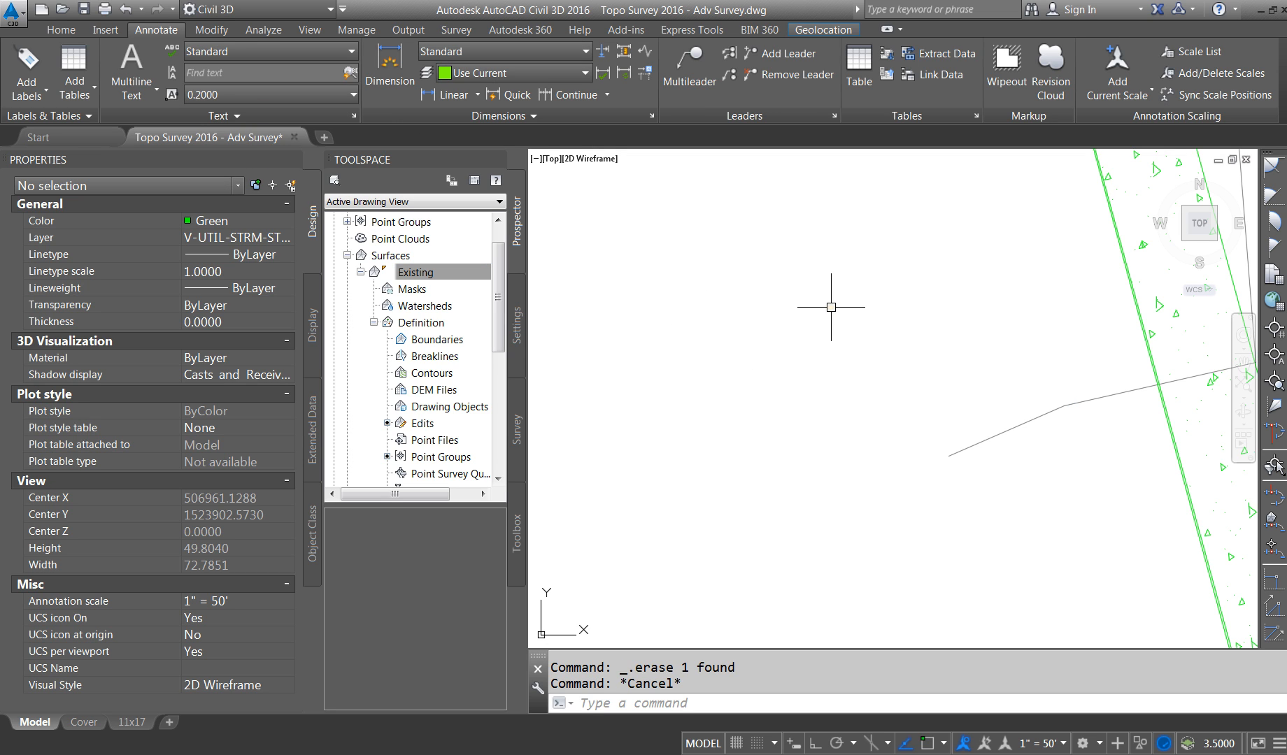
{"action": "key", "text": "Escape"}
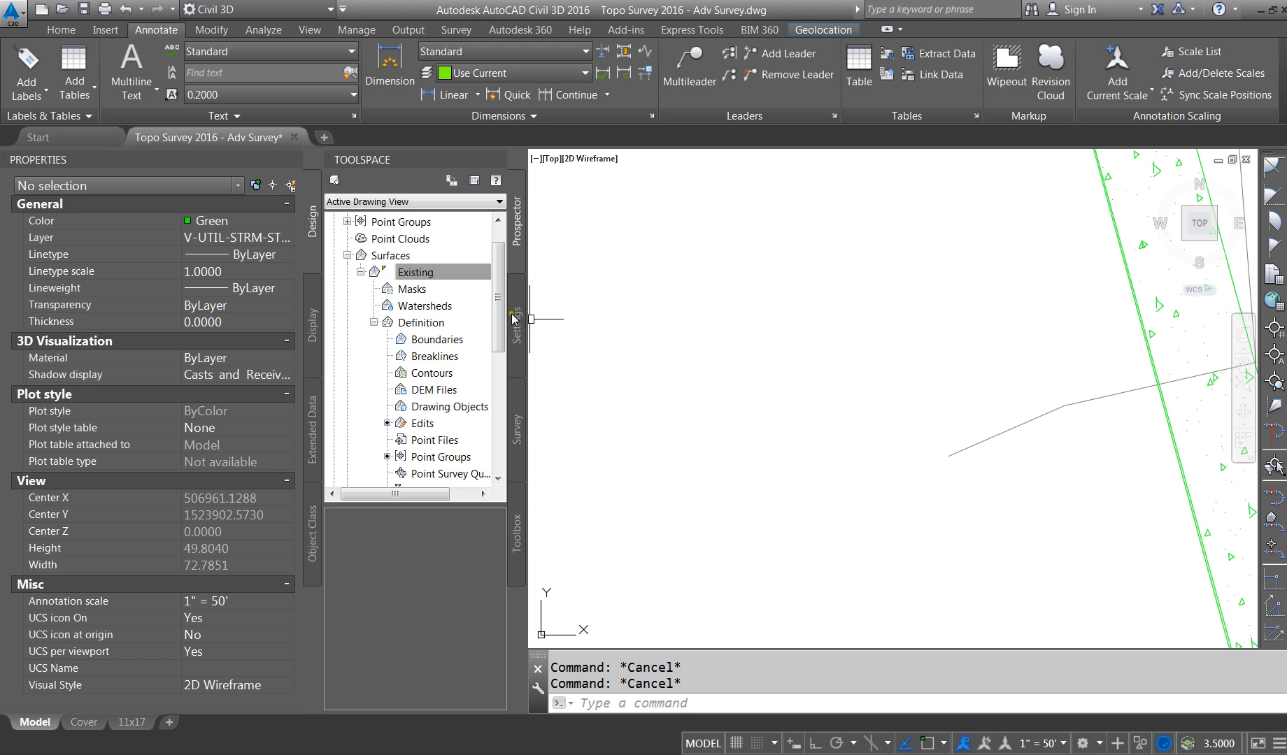
Step: Try a test multiline text reading DSF in the empty area west of the sidewalk, and delete it
{"action": "left_click", "coordinate": [131, 67]}
{"action": "left_click", "coordinate": [685, 335]}
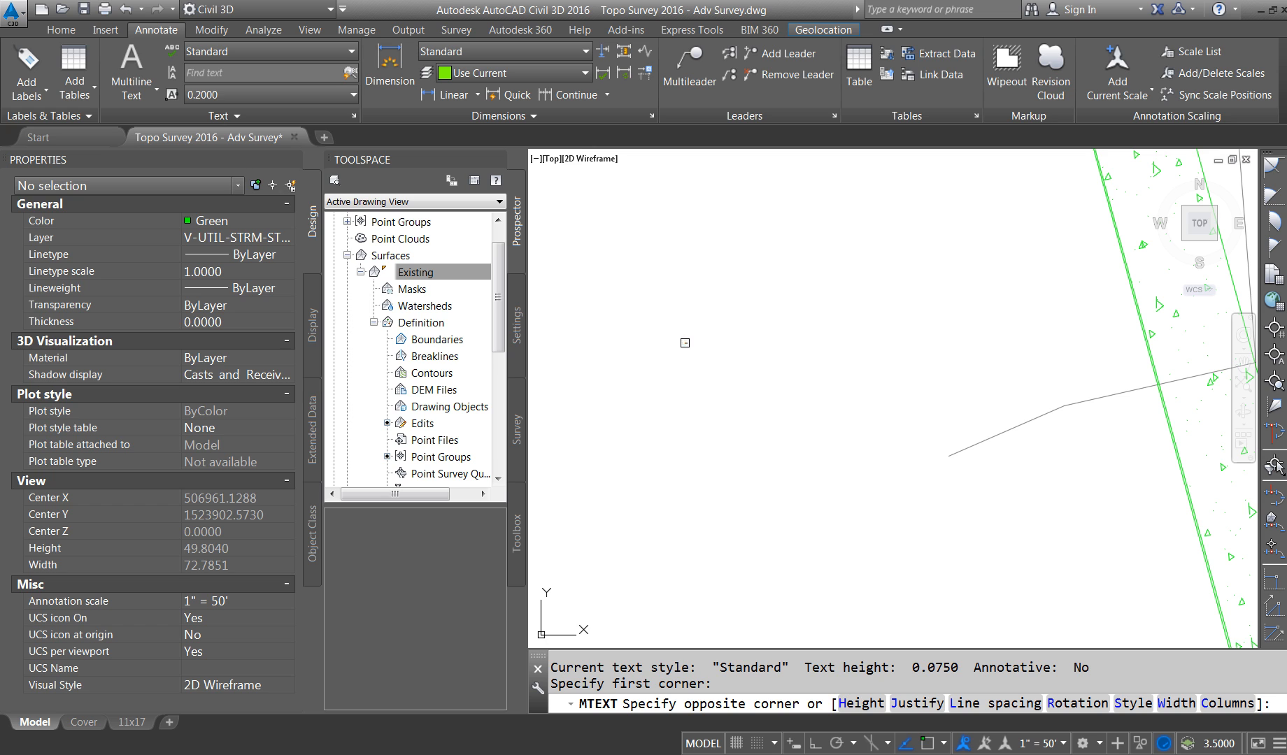
{"action": "left_click", "coordinate": [811, 409]}
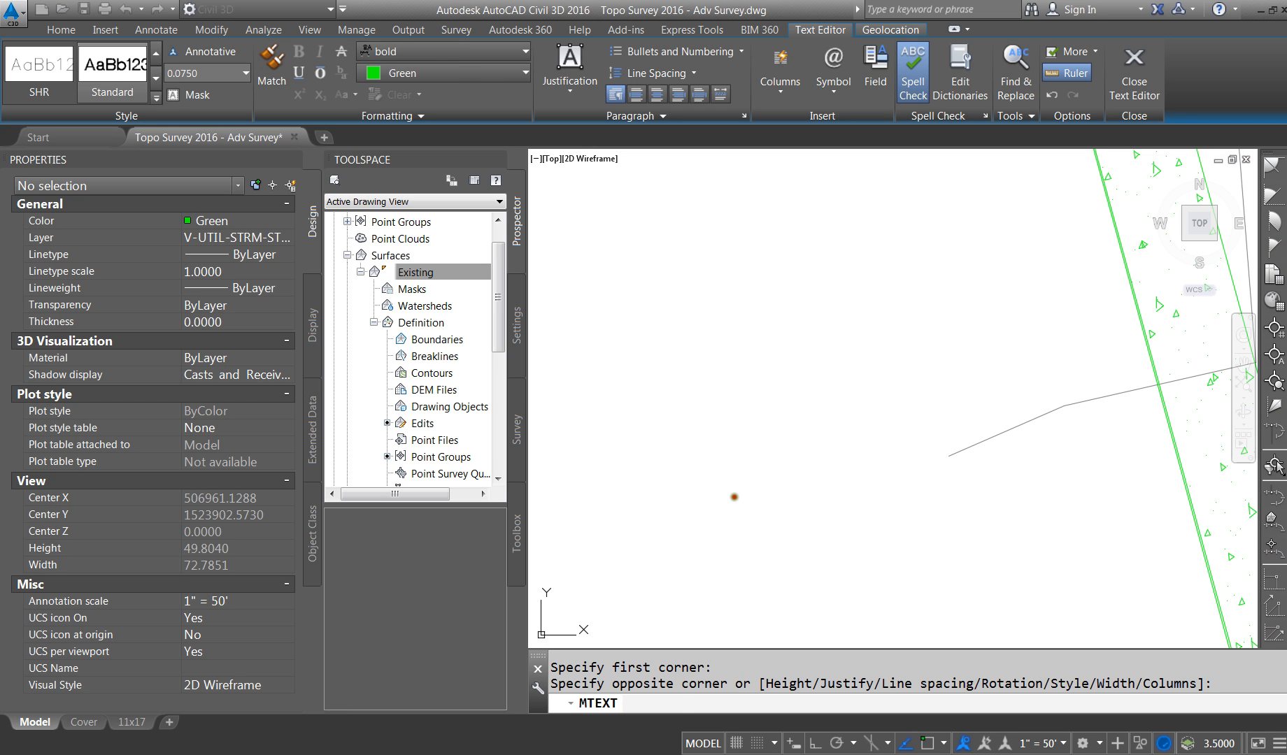
{"action": "left_click", "coordinate": [734, 497]}
{"action": "left_click", "coordinate": [680, 331]}
{"action": "left_click", "coordinate": [737, 405]}
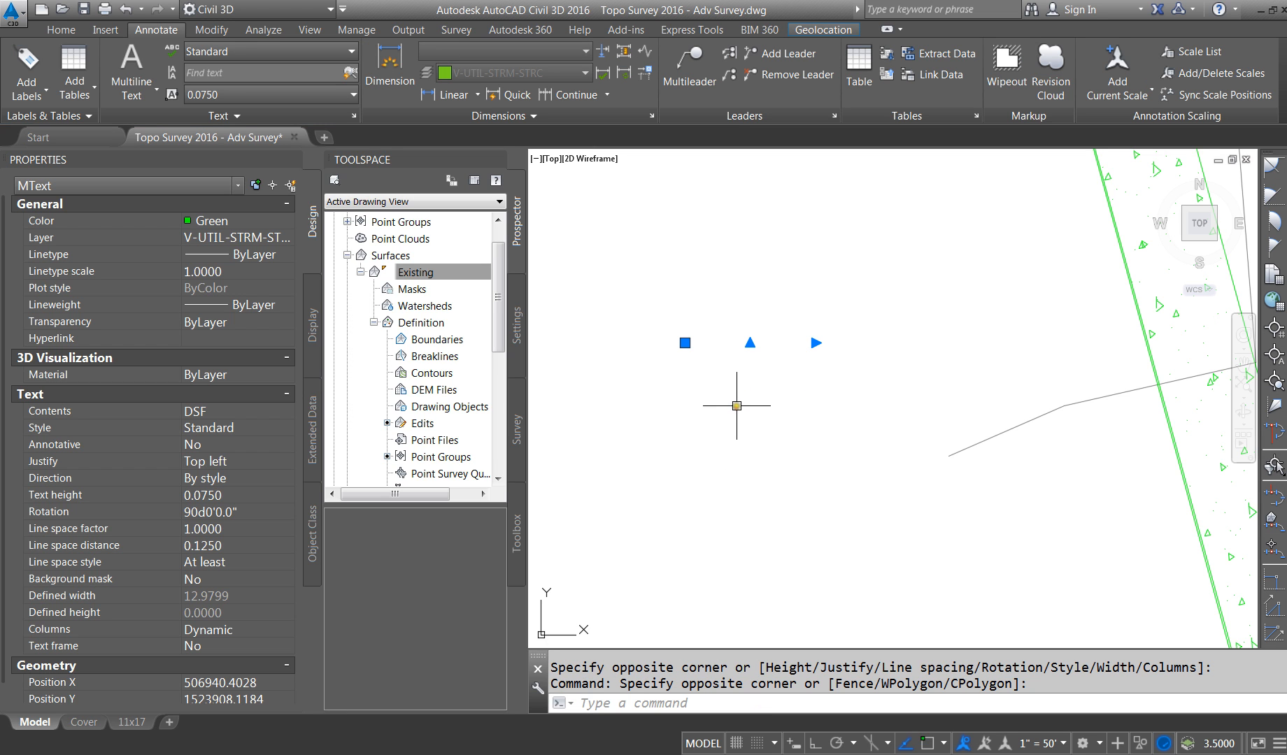
{"action": "key", "text": "Delete"}
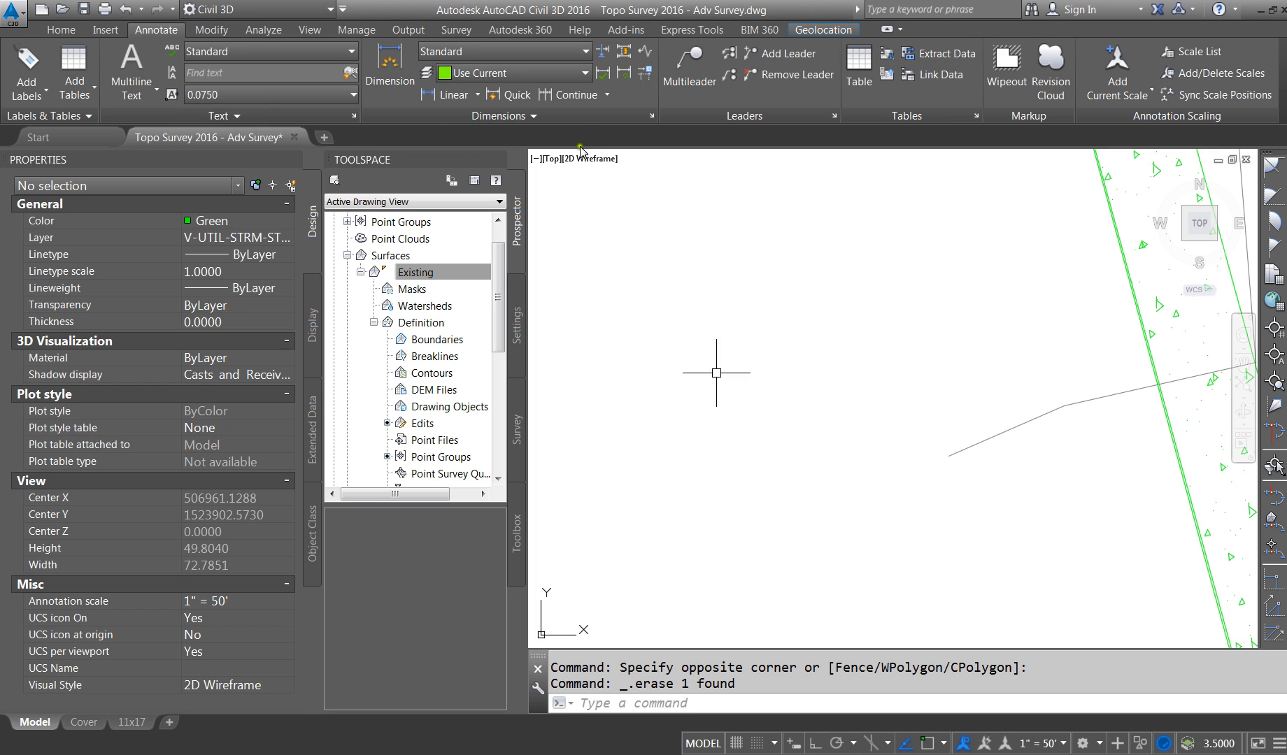
Step: Set the Standard text style's height to 2.3
{"action": "left_click", "coordinate": [354, 116]}
{"action": "double_click", "coordinate": [782, 378]}
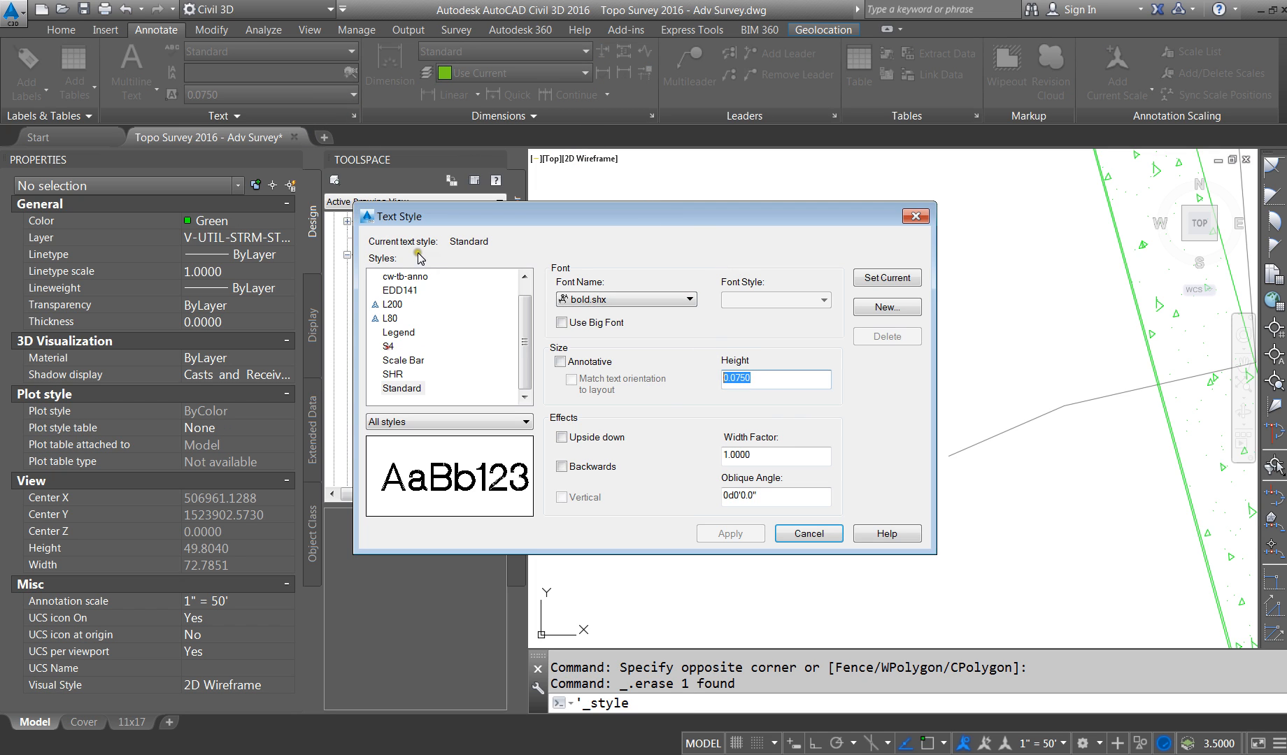
{"action": "type", "text": "2.3"}
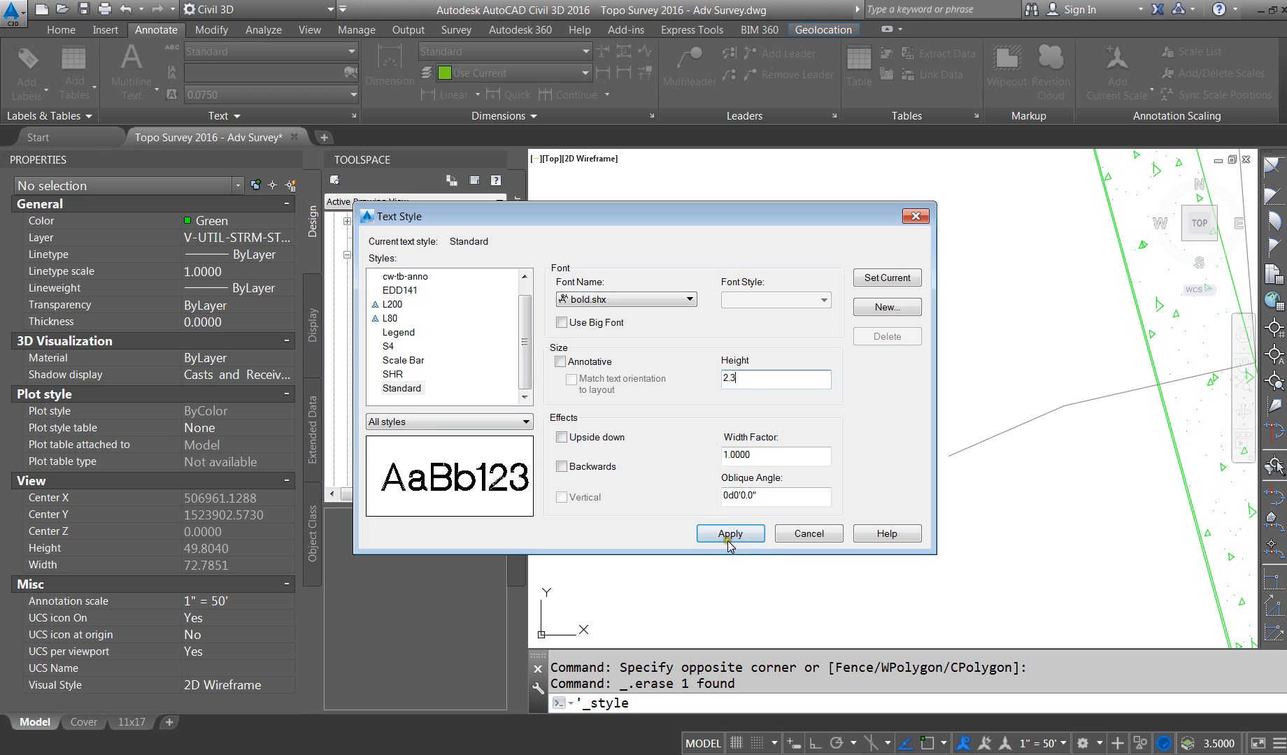
{"action": "left_click", "coordinate": [728, 538]}
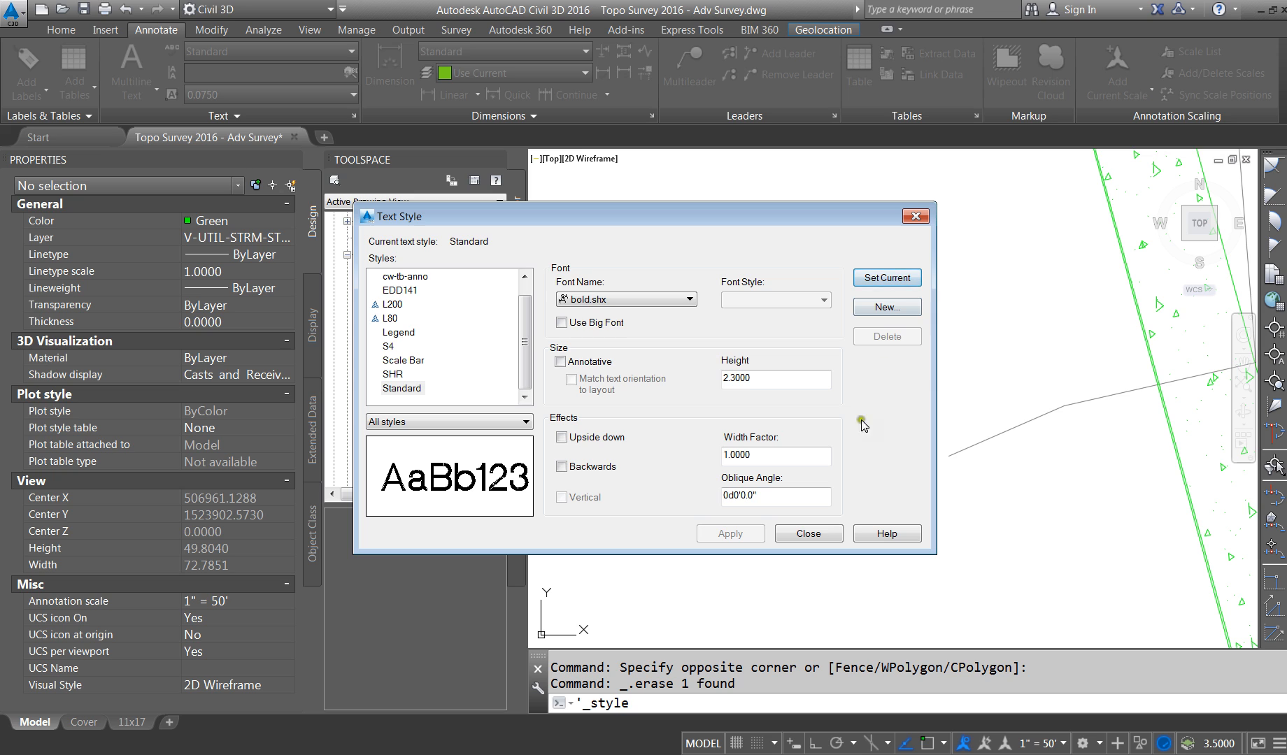
{"action": "left_click", "coordinate": [828, 535]}
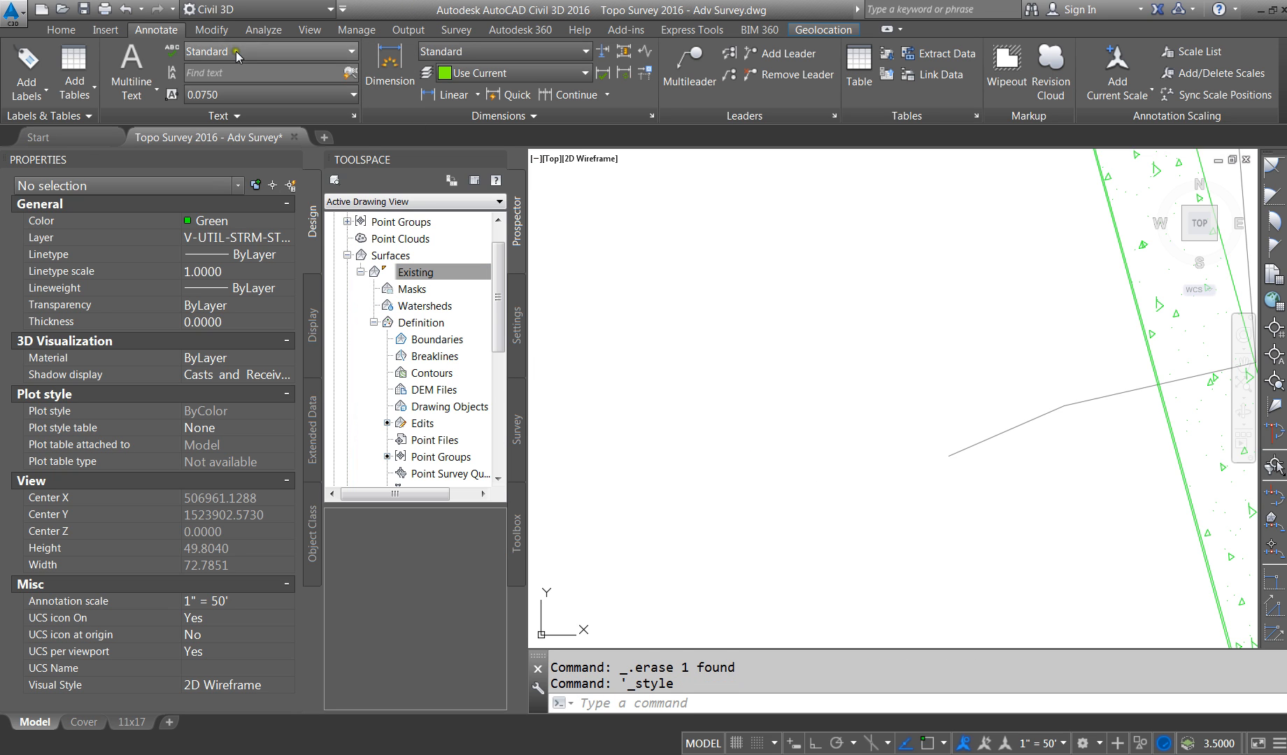
{"action": "key", "text": "Escape"}
{"action": "key", "text": "Escape"}
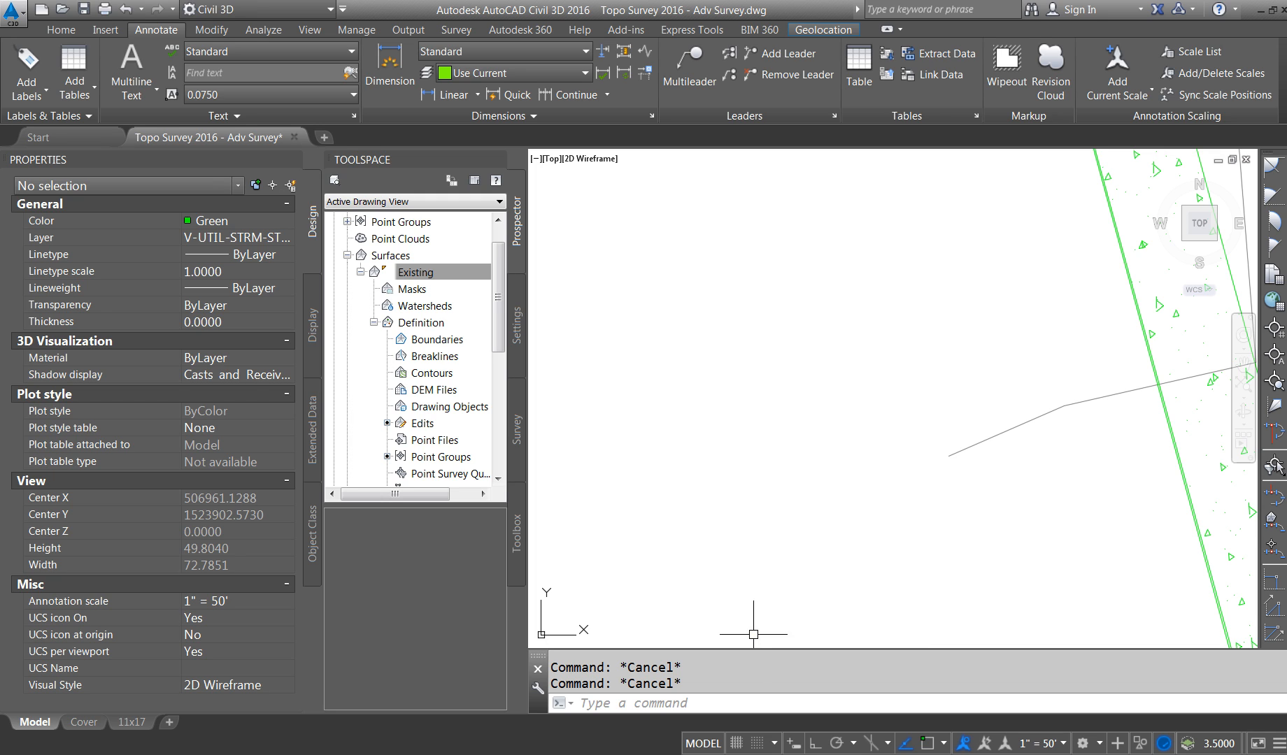
Step: Create the multiline text SIDEWALK in a box about 19.6 units wide in the empty area west of the sidewalk strip
{"action": "left_click", "coordinate": [132, 70]}
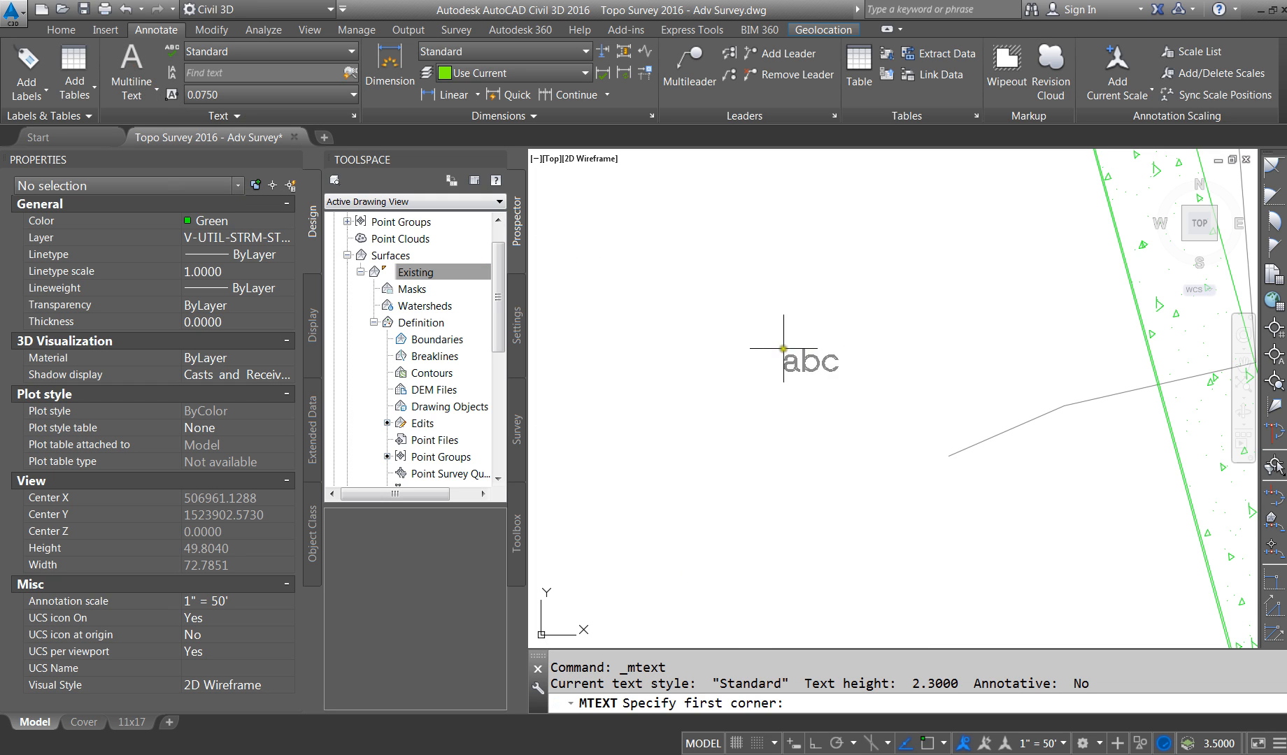
{"action": "left_click", "coordinate": [689, 320]}
{"action": "left_click", "coordinate": [882, 406]}
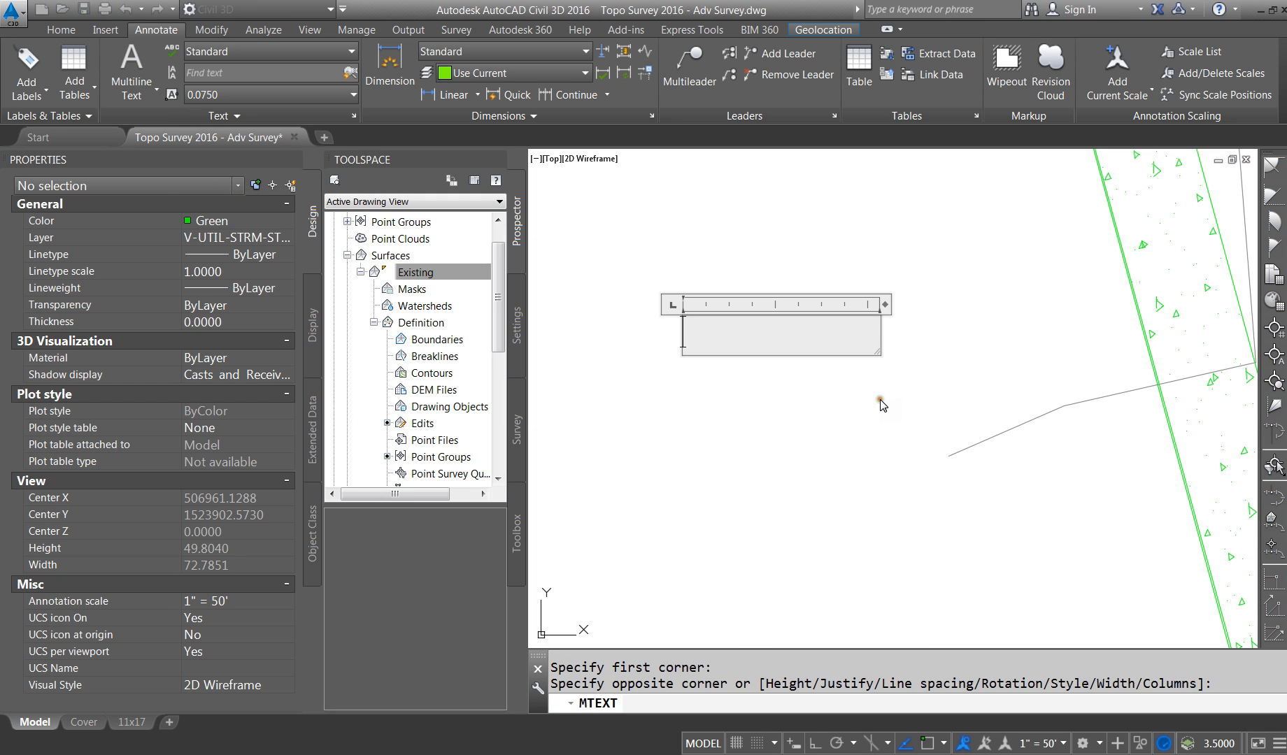
{"action": "type", "text": "Sl"}
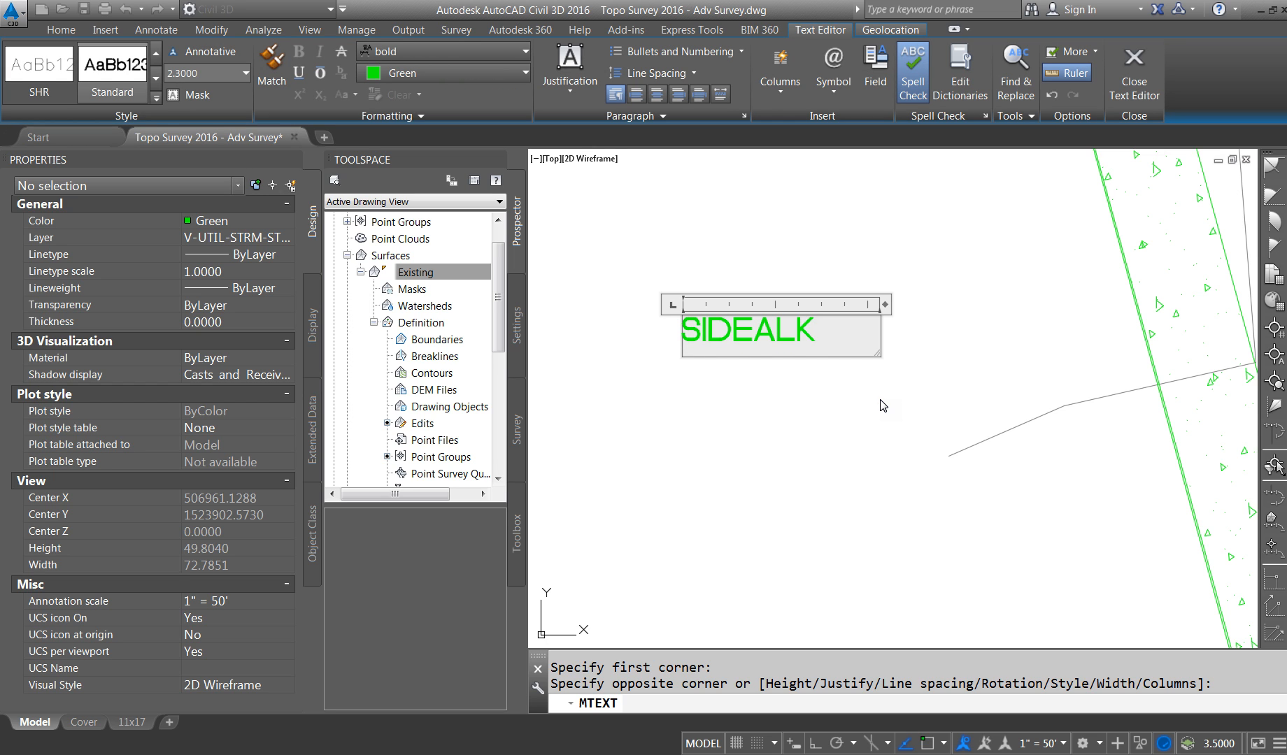
{"action": "type", "text": "DEWALK"}
{"action": "left_click", "coordinate": [825, 200]}
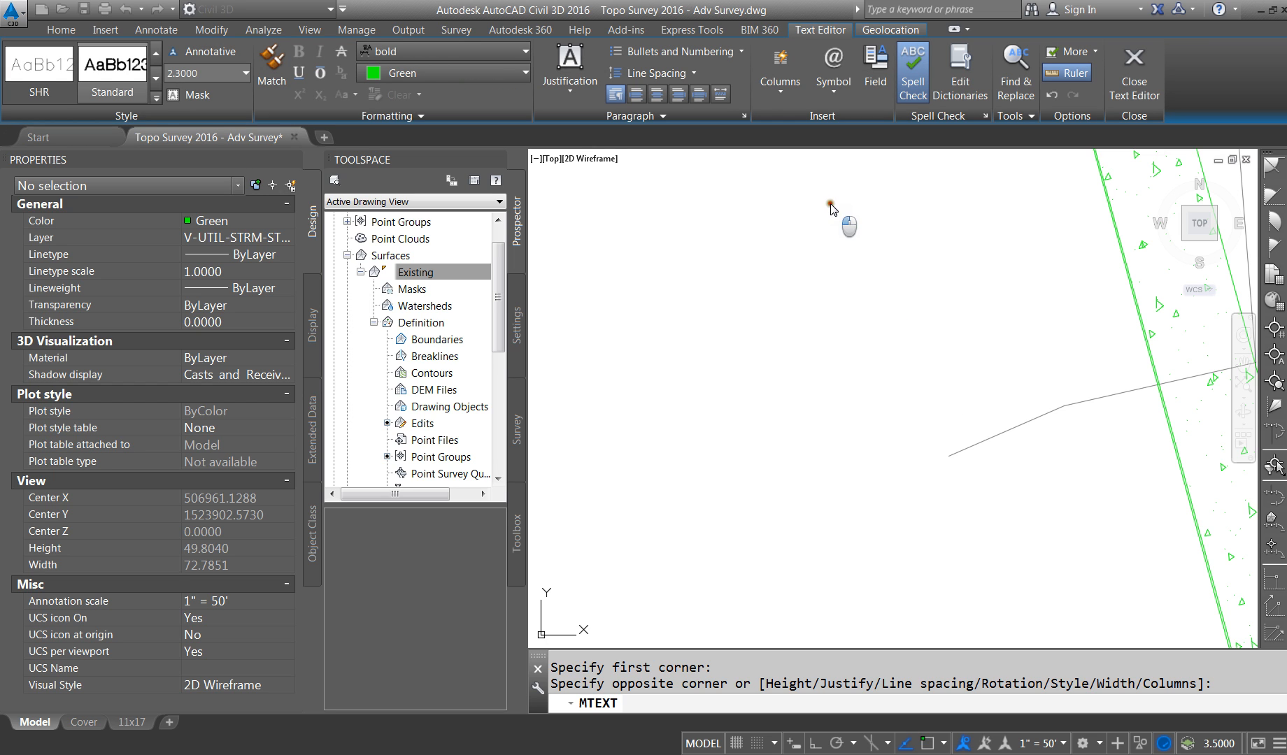
Step: Move the SIDEWALK text to just below the D:TR line of the survey point label inside the site
{"action": "scroll", "coordinate": [717, 349], "scroll_direction": "down", "scroll_amount": 8}
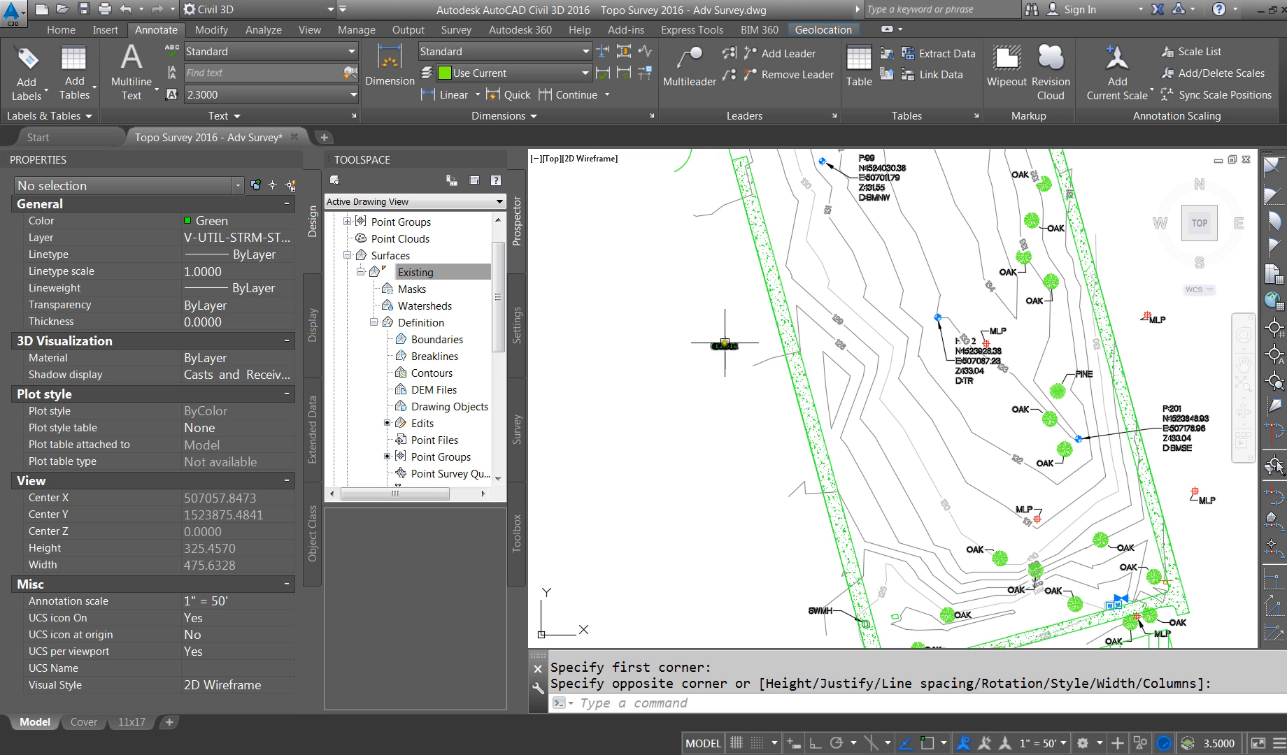
{"action": "left_click", "coordinate": [733, 346]}
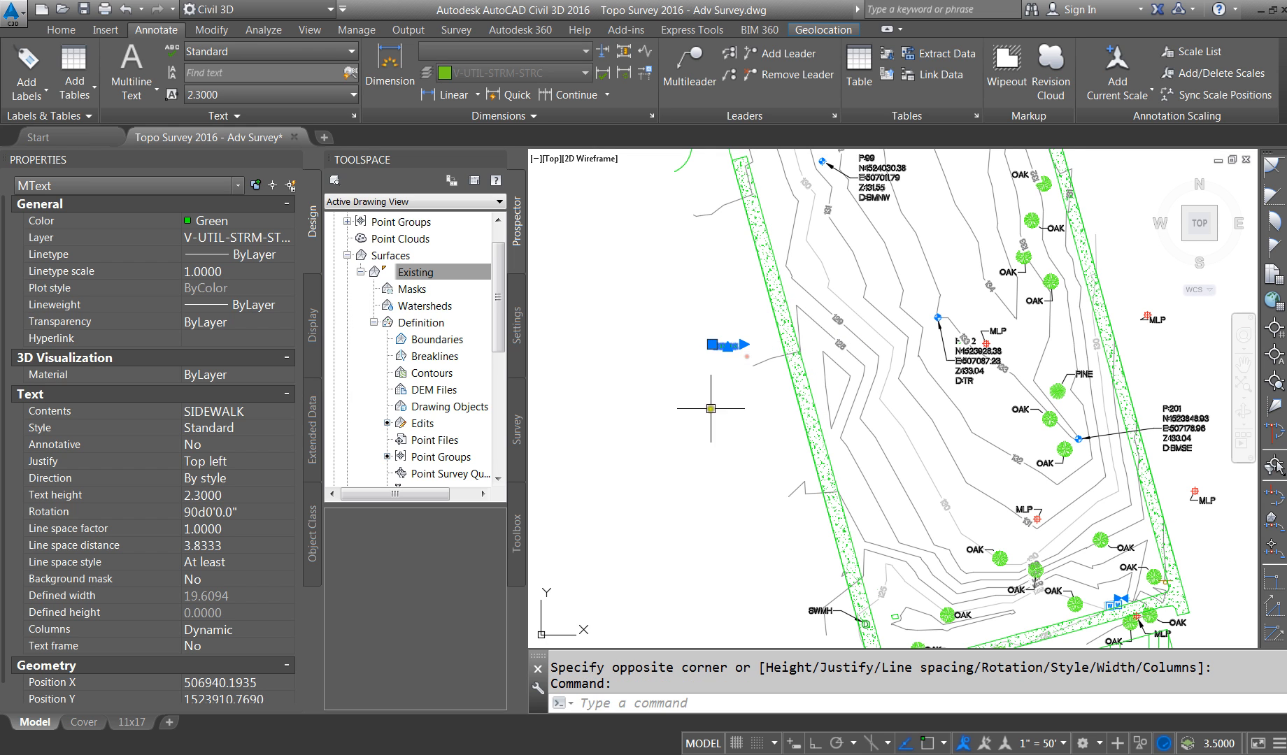
{"action": "type", "text": "m"}
{"action": "key", "text": "Return"}
{"action": "left_click", "coordinate": [682, 418]}
{"action": "scroll", "coordinate": [930, 429], "scroll_direction": "up", "scroll_amount": 5}
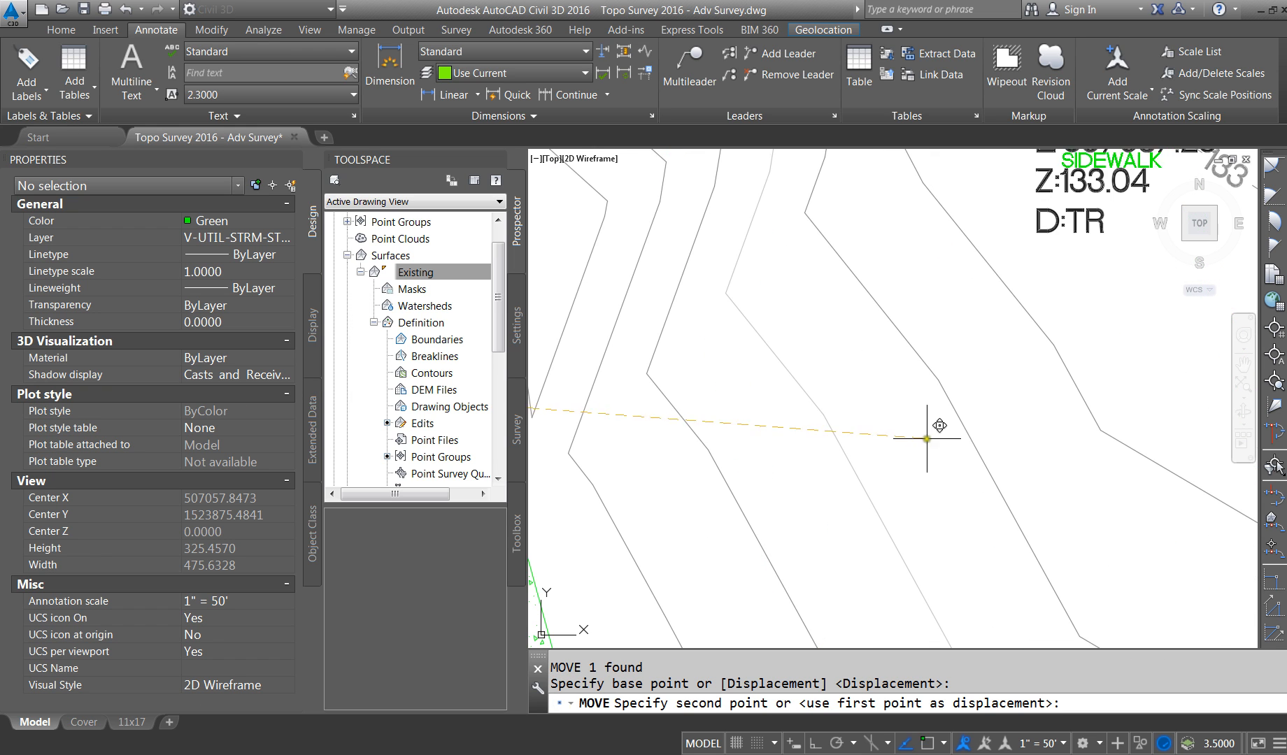
{"action": "left_click", "coordinate": [901, 528]}
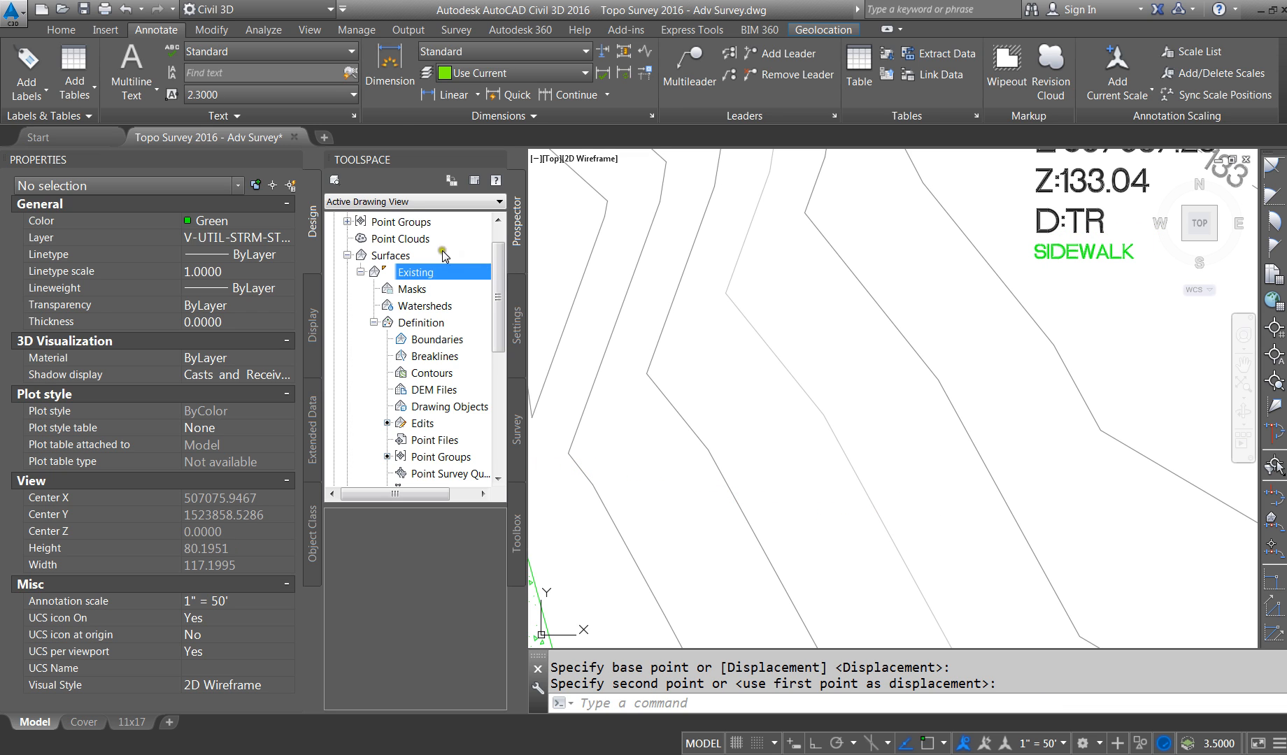
Step: Try text heights of 4 and 4.5 on the SIDEWALK text and compare it with the point label above
{"action": "left_click", "coordinate": [354, 115]}
{"action": "key", "text": "Escape"}
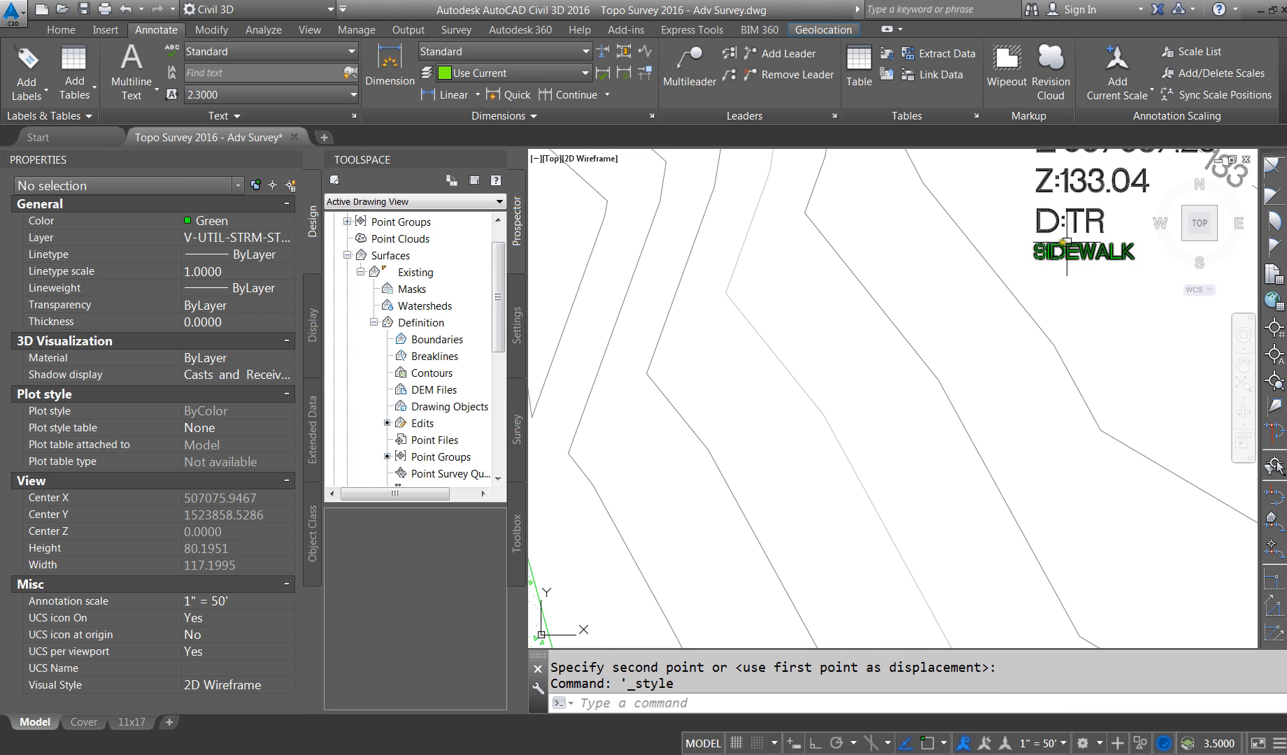
{"action": "left_click", "coordinate": [1081, 252]}
{"action": "left_click", "coordinate": [213, 494]}
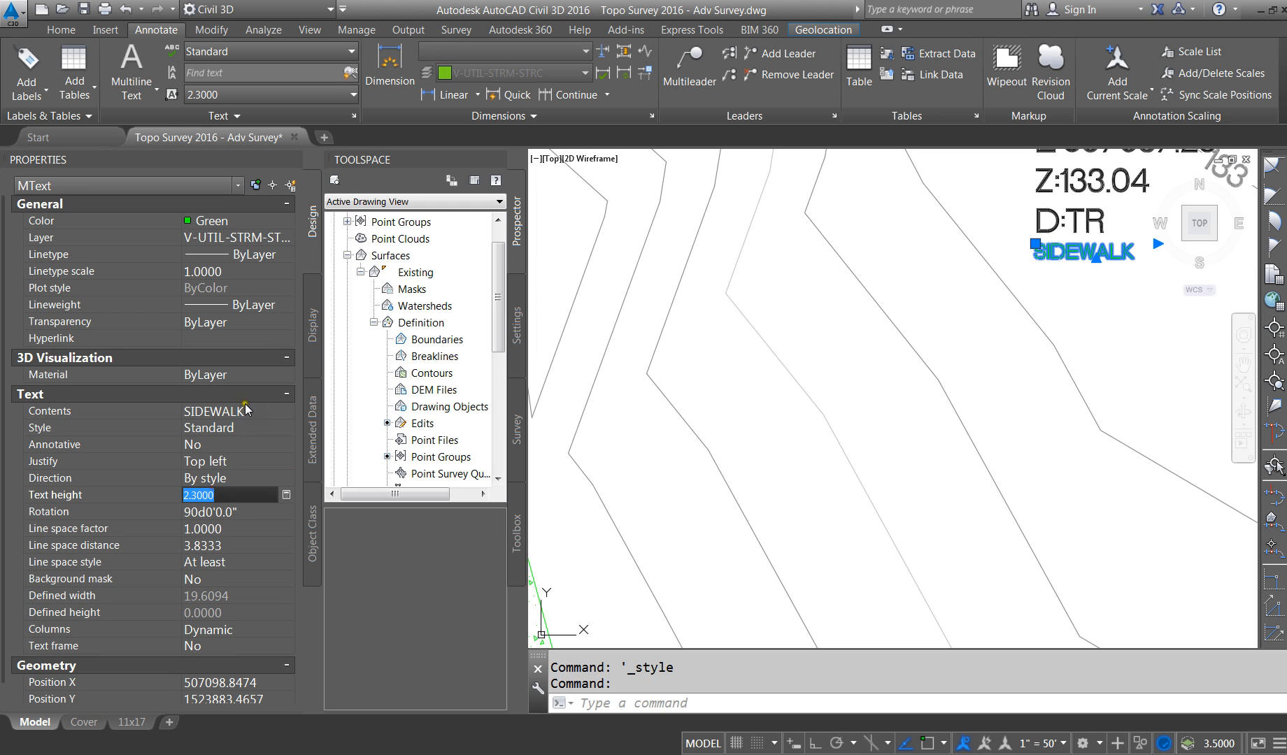
{"action": "type", "text": "4"}
{"action": "key", "text": "Tab"}
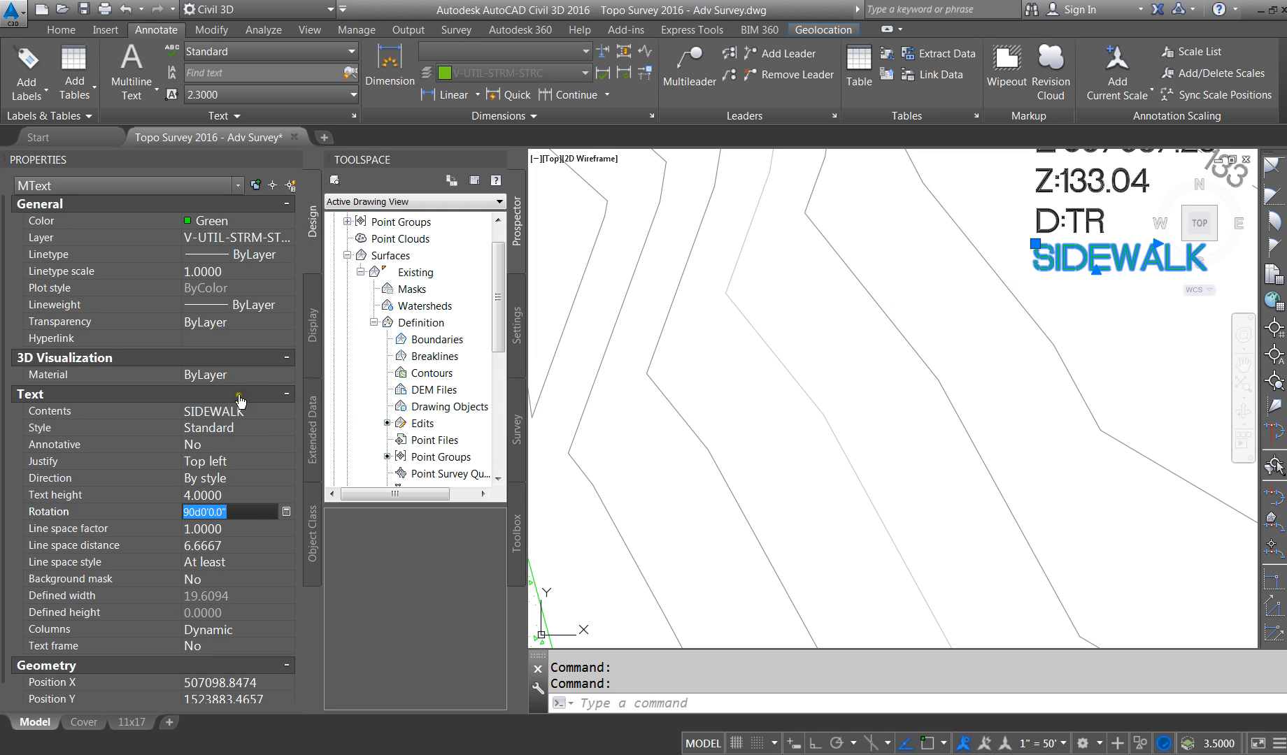
{"action": "left_click", "coordinate": [243, 495]}
{"action": "key", "text": "Tab"}
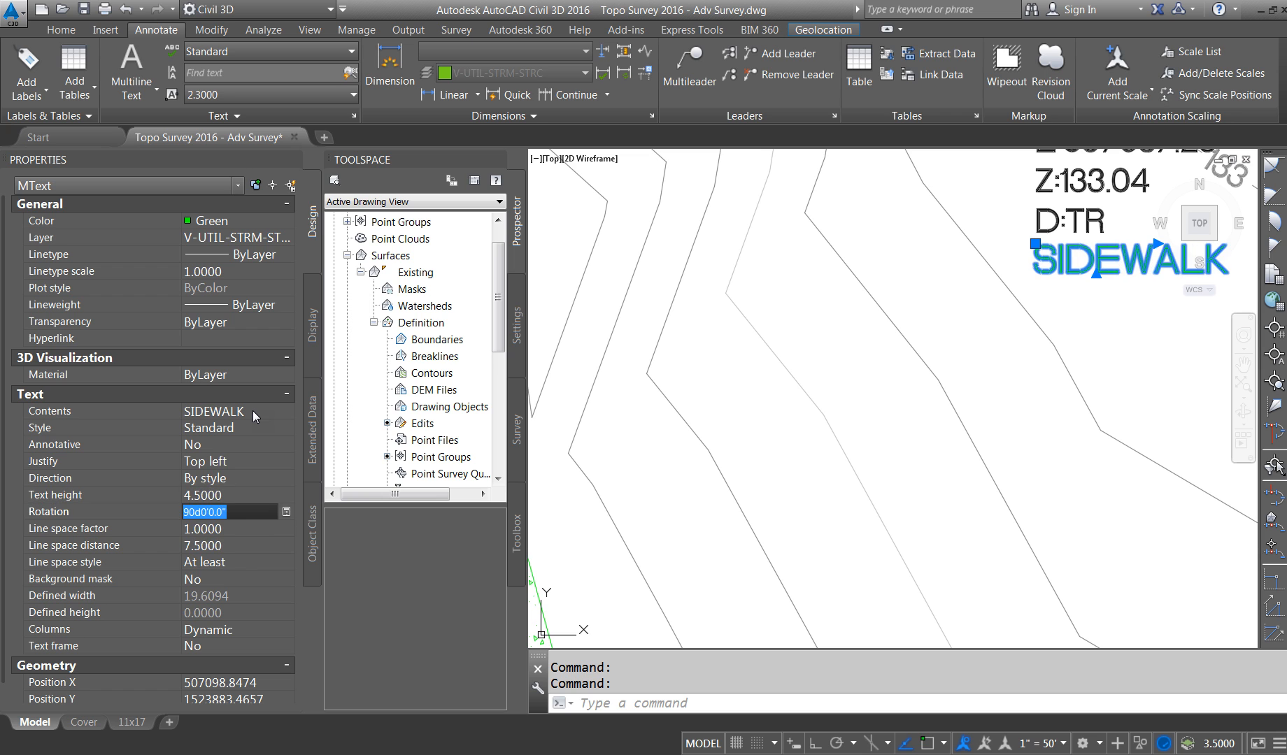
{"action": "scroll", "coordinate": [676, 543], "scroll_direction": "down", "scroll_amount": 5}
{"action": "scroll", "coordinate": [805, 486], "scroll_direction": "up", "scroll_amount": 3}
{"action": "scroll", "coordinate": [801, 451], "scroll_direction": "up", "scroll_amount": 2}
{"action": "key", "text": "Escape"}
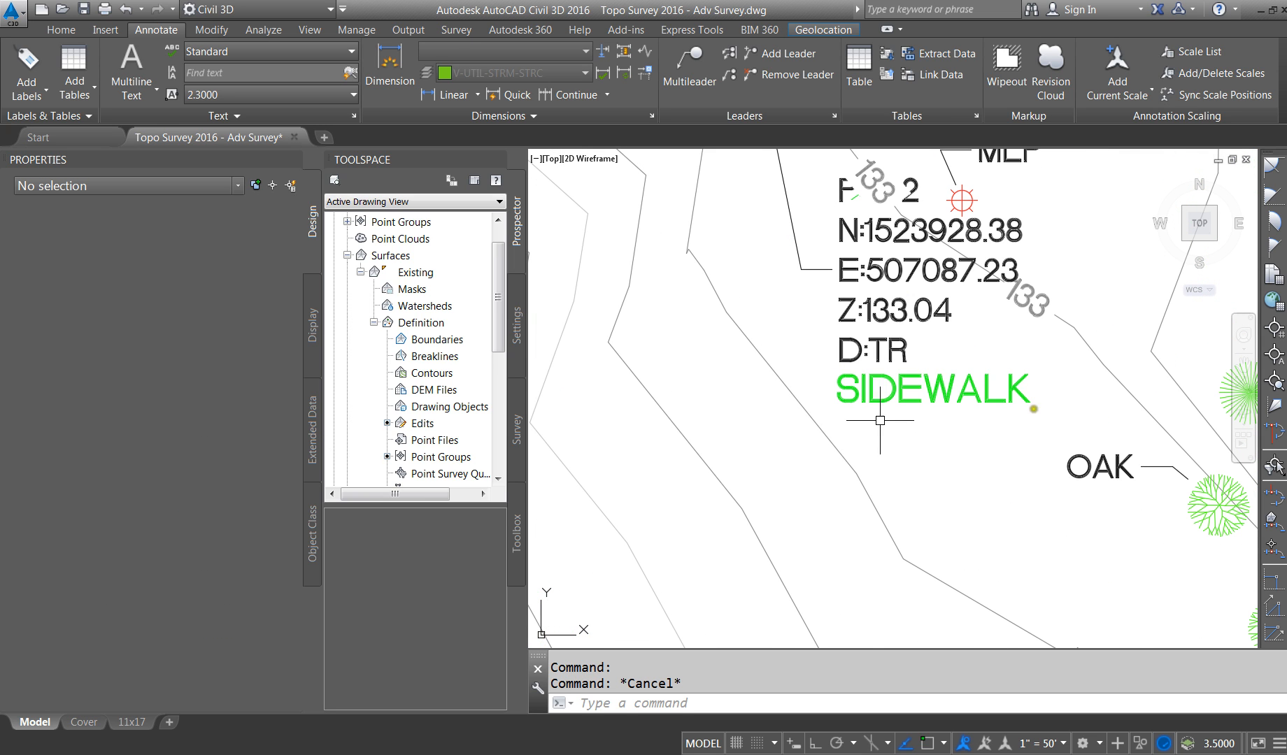
Step: Set the SIDEWALK text's height to 4
{"action": "left_click", "coordinate": [978, 392]}
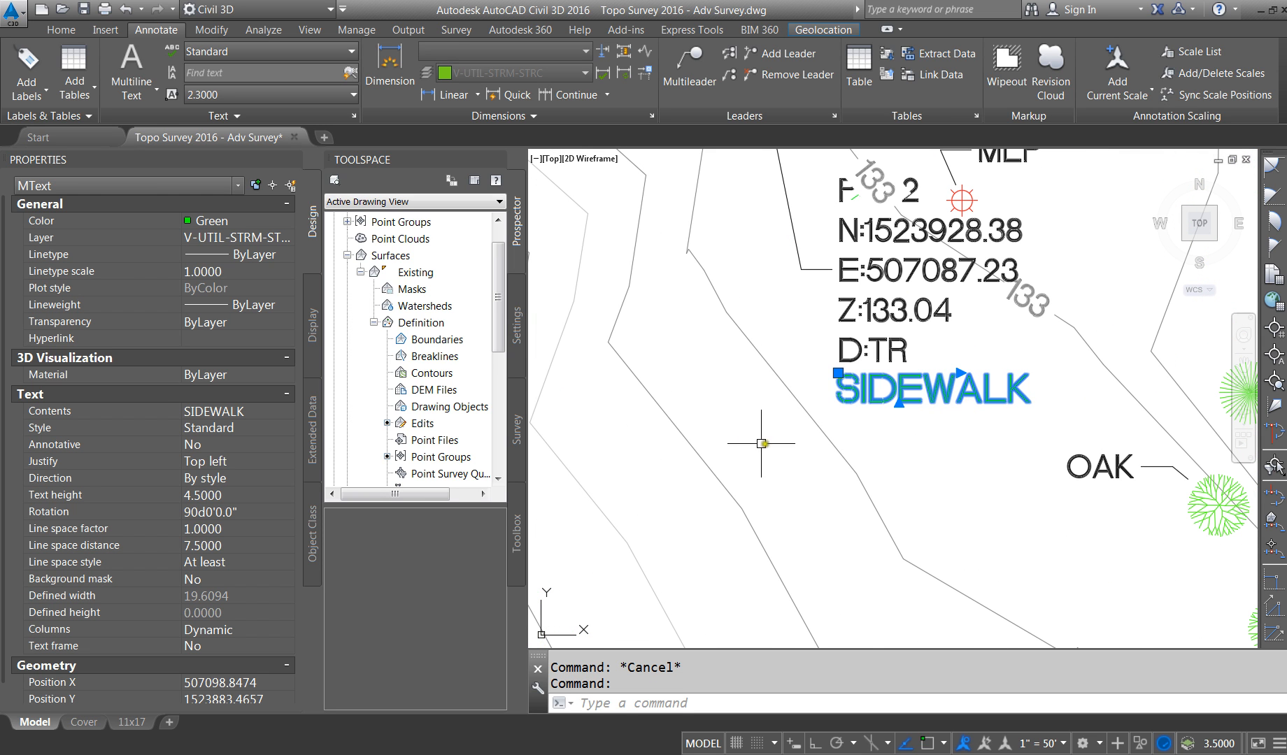
{"action": "left_click", "coordinate": [227, 496]}
{"action": "type", "text": "4"}
{"action": "key", "text": "Tab"}
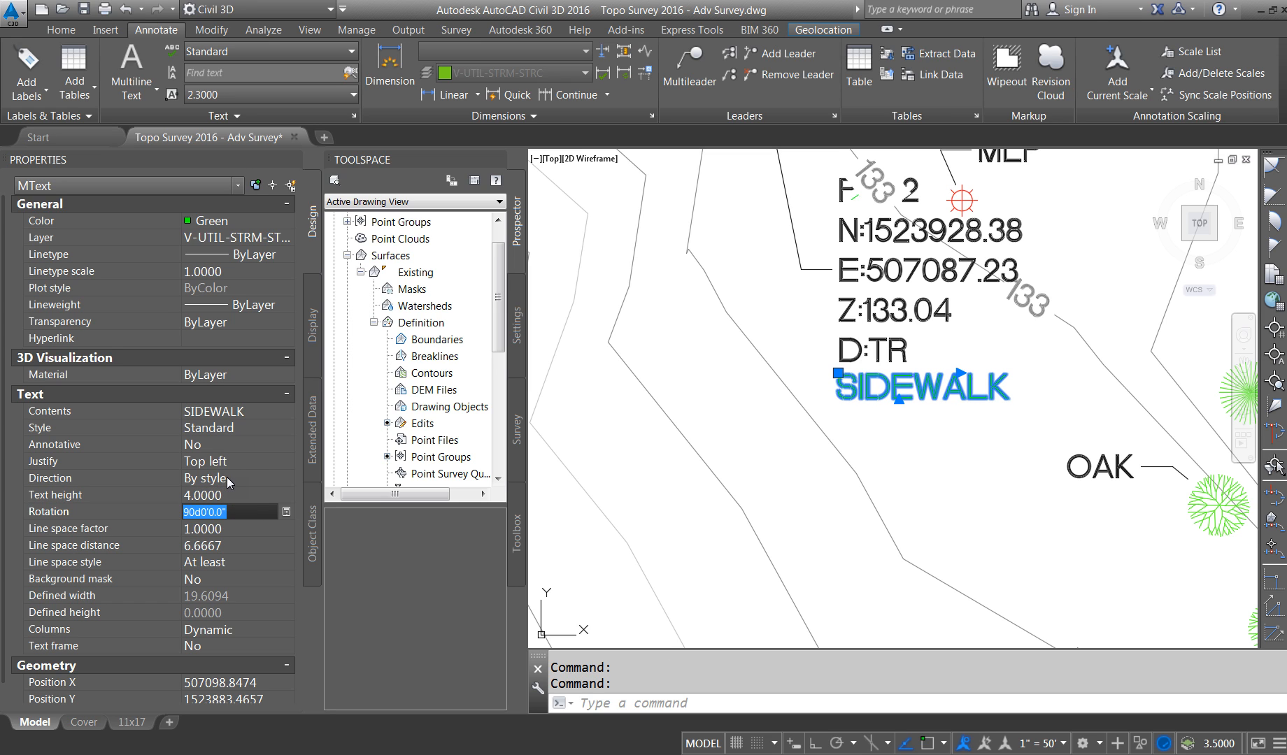
{"action": "key", "text": "Escape"}
{"action": "key", "text": "Escape"}
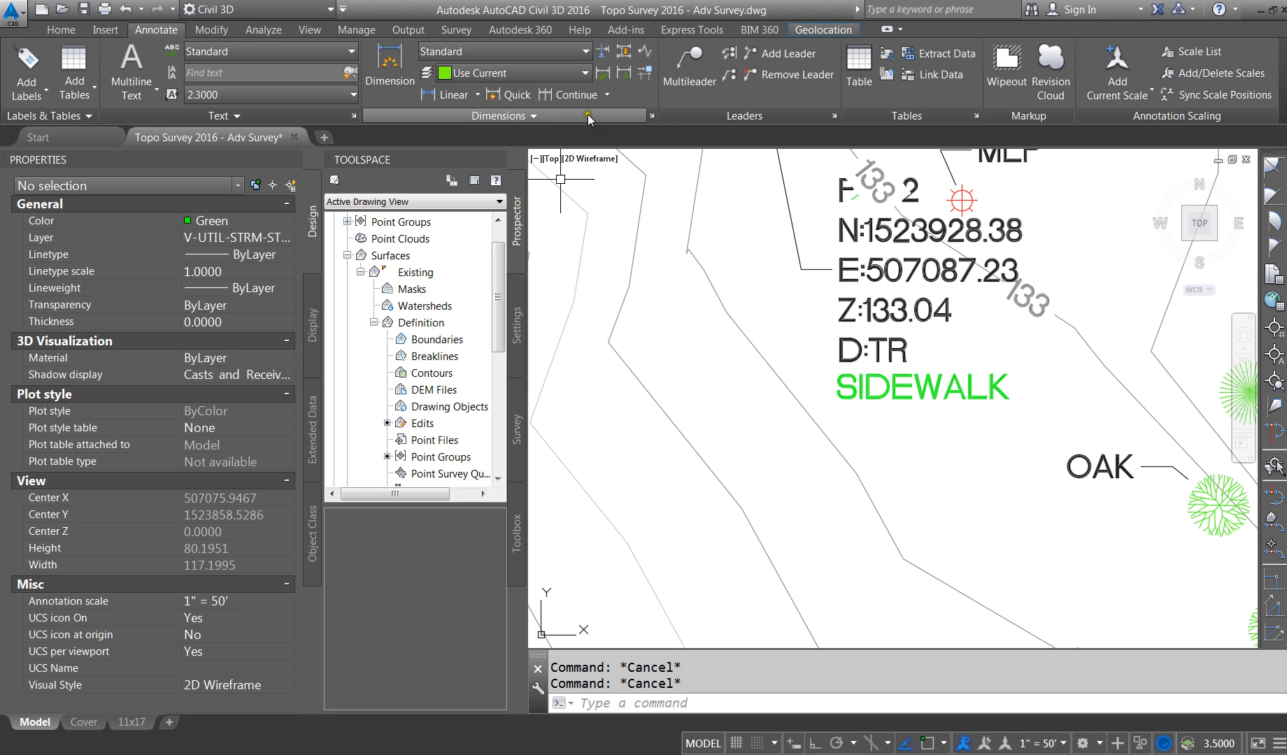
Step: Set the Standard text style's height to 4 and make it the current style
{"action": "left_click", "coordinate": [353, 116]}
{"action": "left_click", "coordinate": [757, 372]}
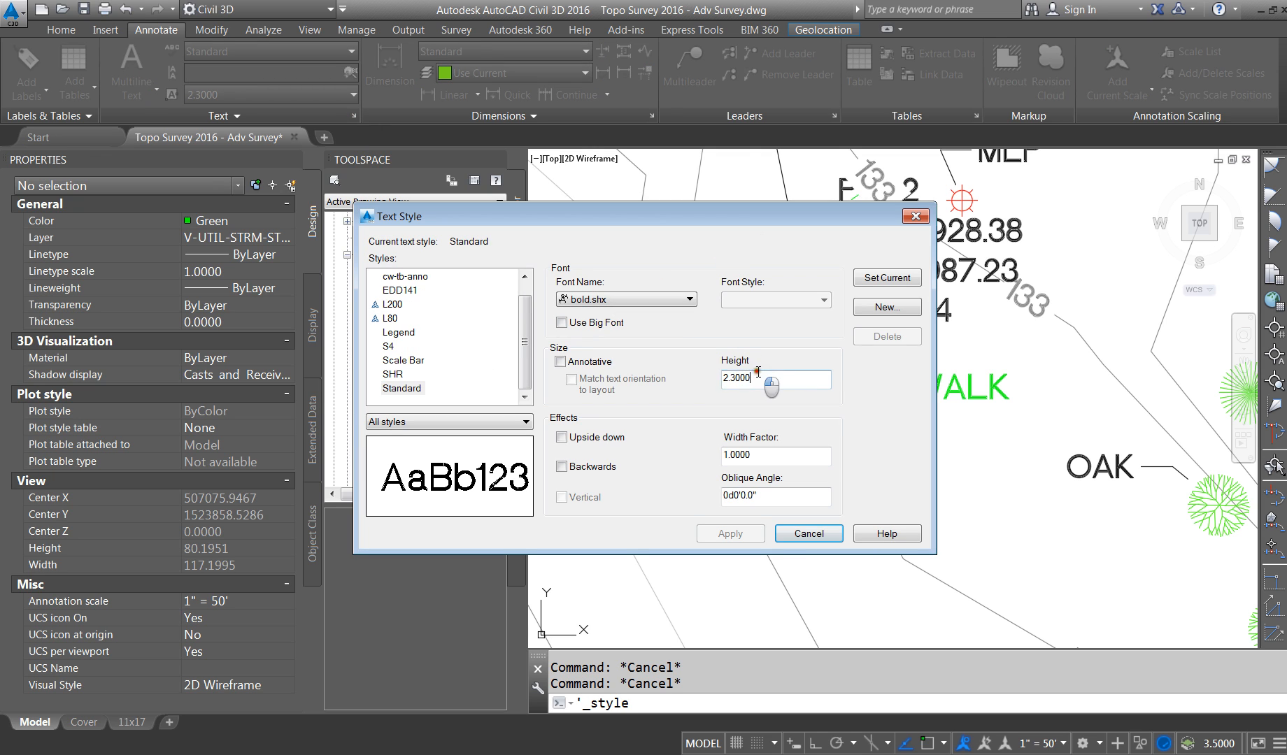
{"action": "left_click", "coordinate": [731, 533]}
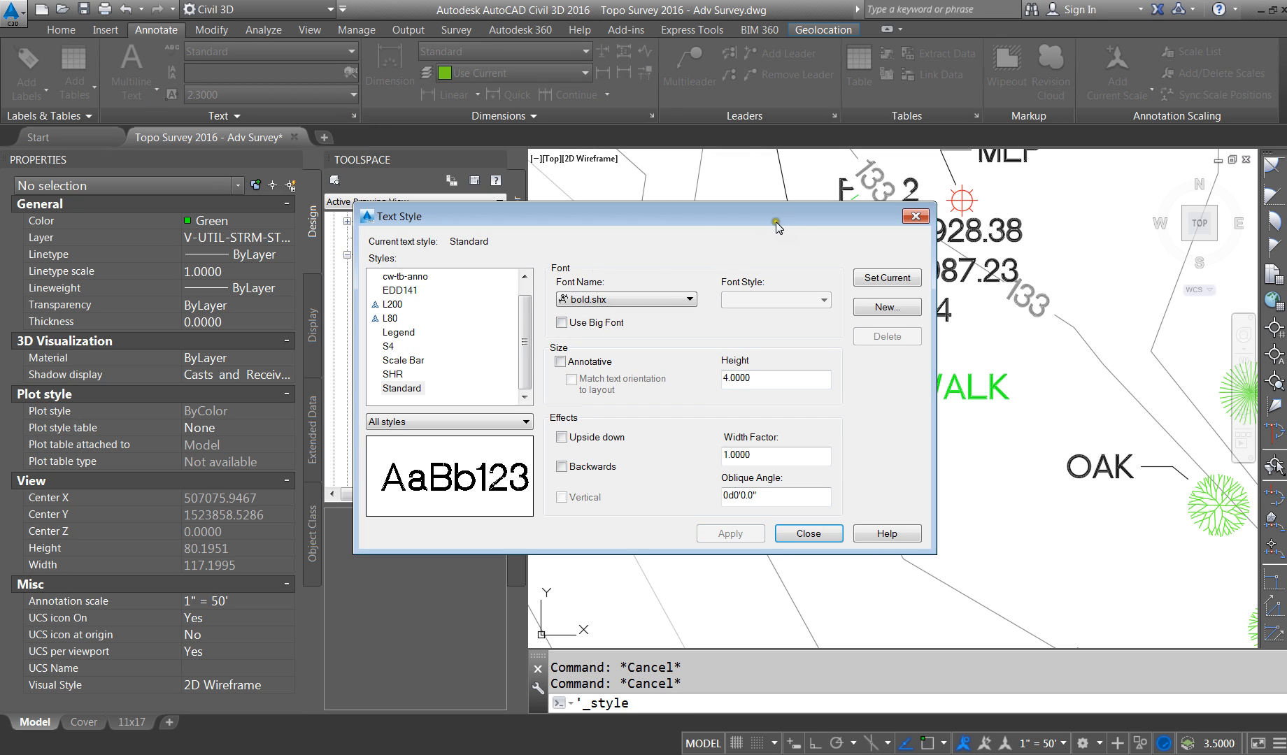
{"action": "left_click", "coordinate": [893, 283]}
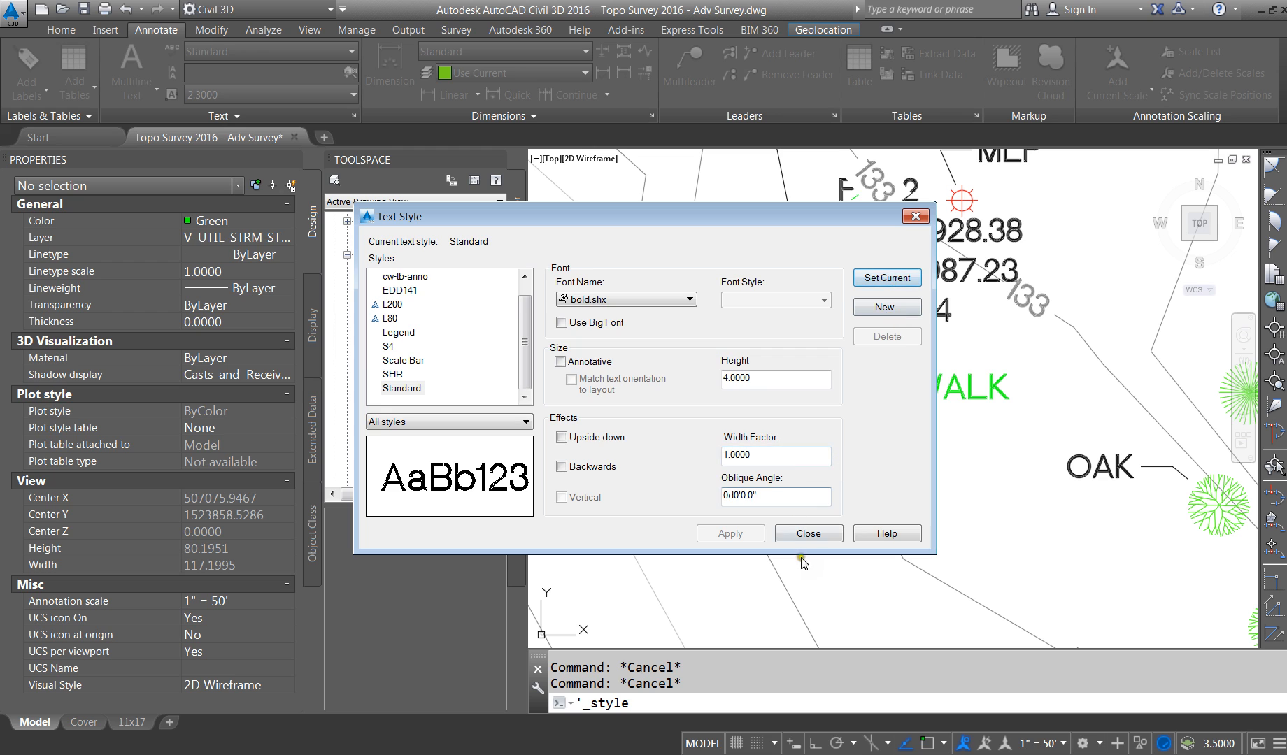
{"action": "left_click", "coordinate": [808, 535]}
{"action": "left_click", "coordinate": [927, 398]}
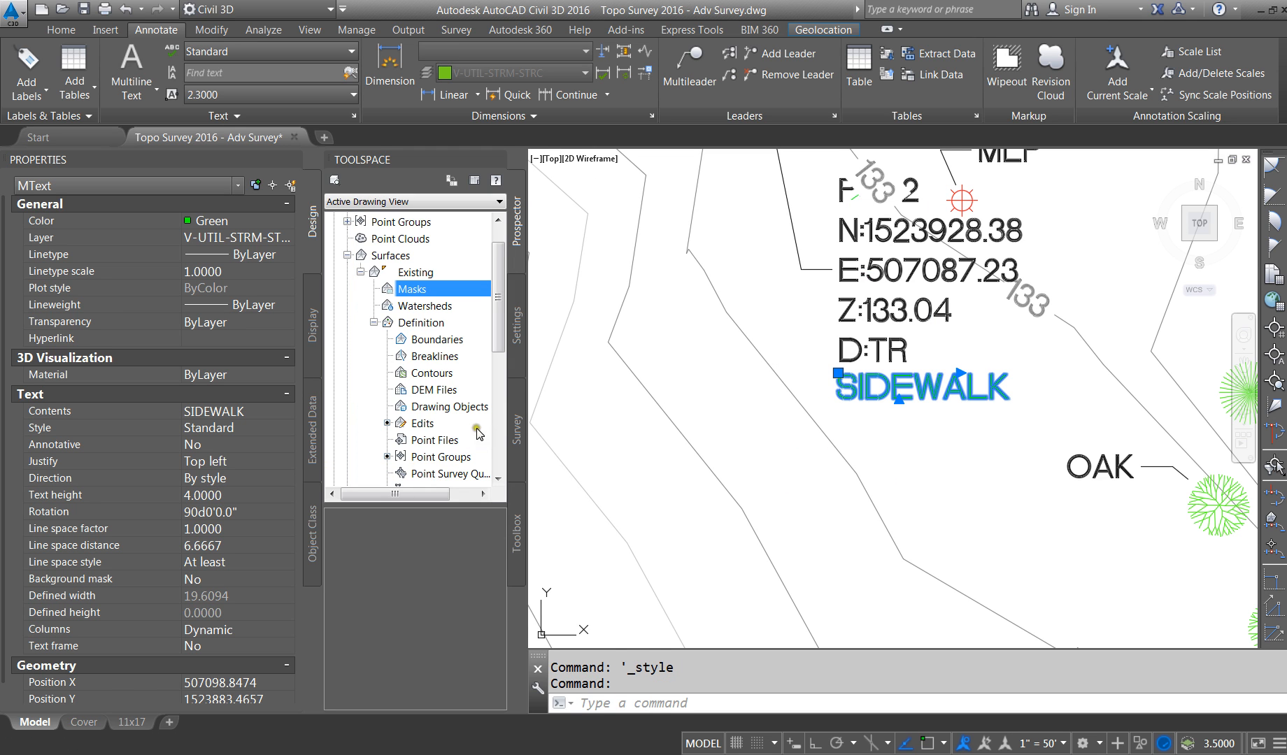
{"action": "key", "text": "Escape"}
{"action": "key", "text": "Escape"}
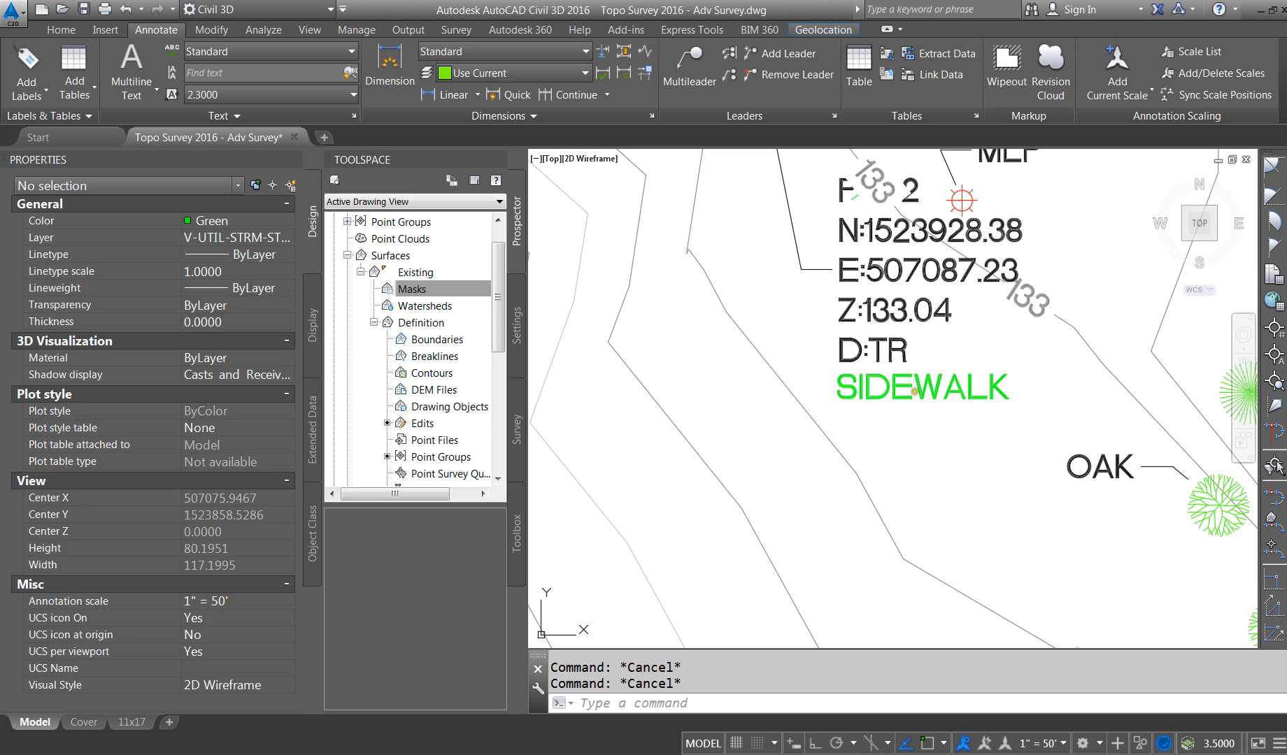
Step: Move the SIDEWALK text away from the survey point label to just beside the western sidewalk strip
{"action": "left_click", "coordinate": [898, 398]}
{"action": "scroll", "coordinate": [832, 413], "scroll_direction": "down", "scroll_amount": 4}
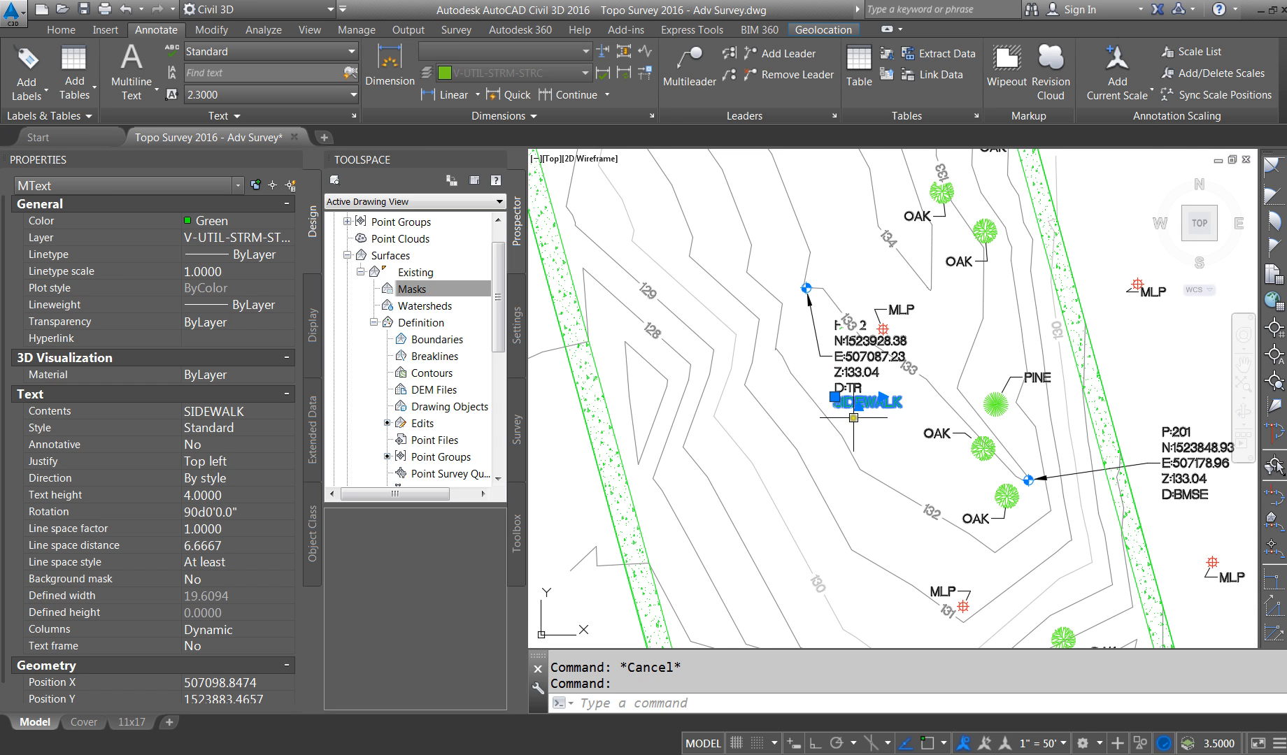
{"action": "type", "text": "m"}
{"action": "key", "text": "Return"}
{"action": "left_click", "coordinate": [853, 417]}
{"action": "scroll", "coordinate": [626, 444], "scroll_direction": "up", "scroll_amount": 4}
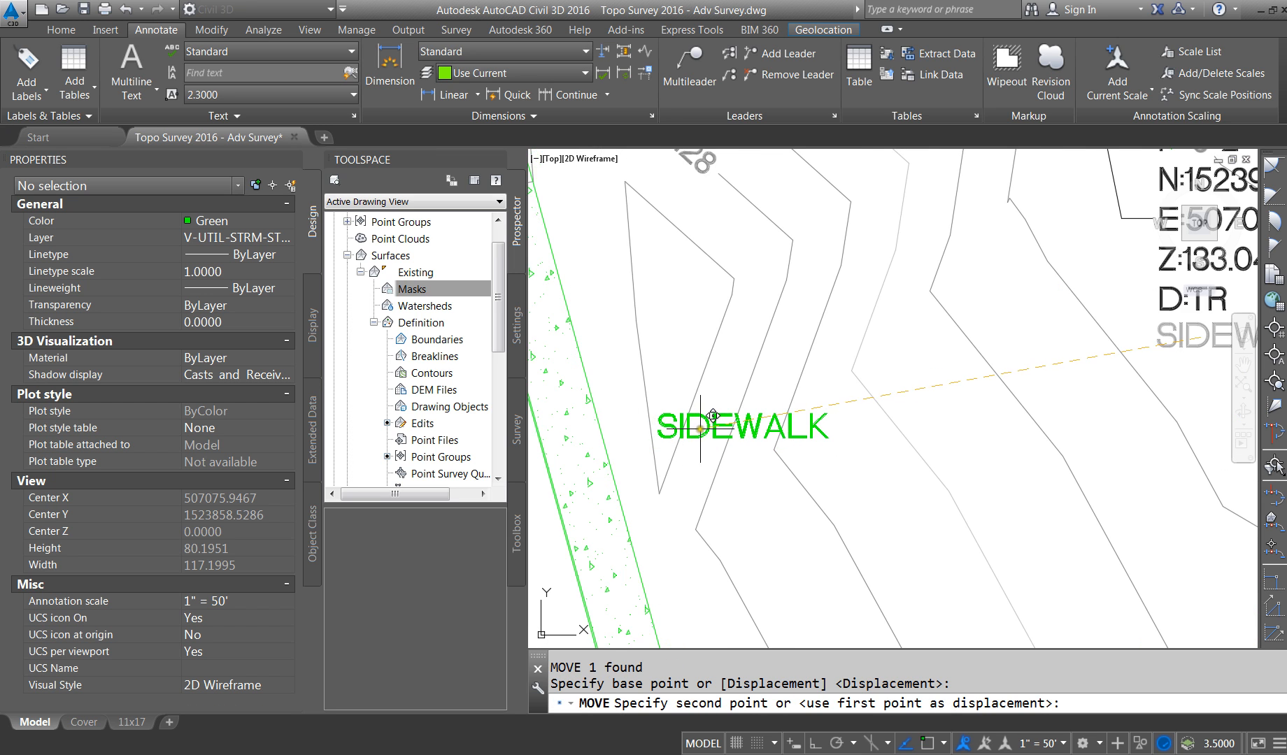
{"action": "left_click", "coordinate": [928, 479]}
{"action": "key", "text": "Escape"}
{"action": "key", "text": "Escape"}
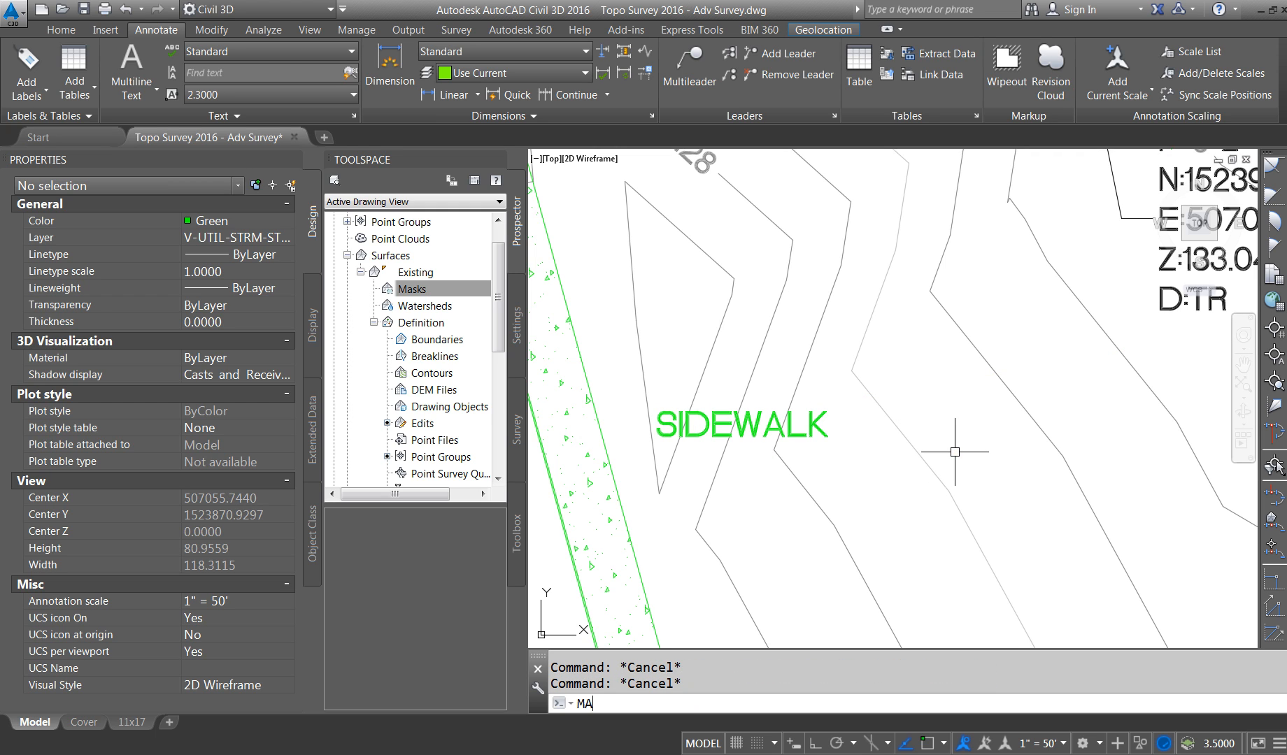
Step: Try to match the SIDEWALK text's properties to the sidewalk hatch, and check the layers of both objects
{"action": "key", "text": "Return"}
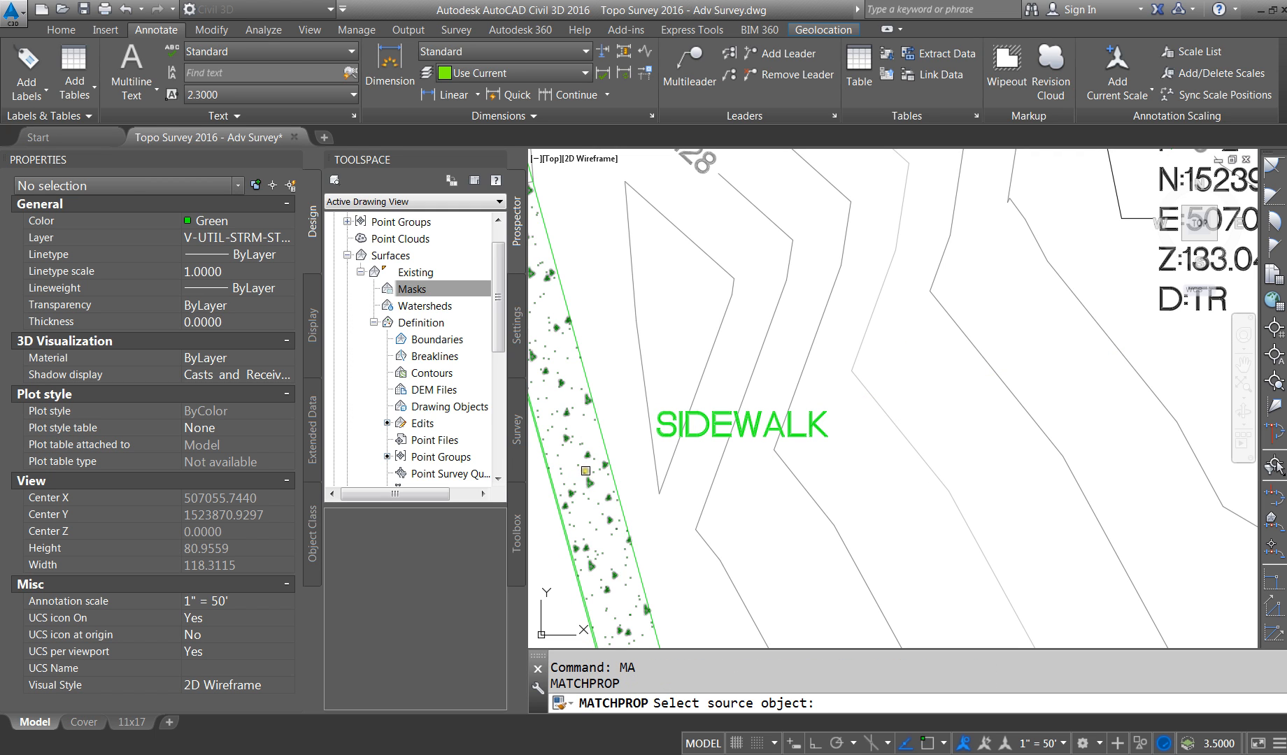
{"action": "left_click", "coordinate": [591, 474]}
{"action": "left_click", "coordinate": [682, 425]}
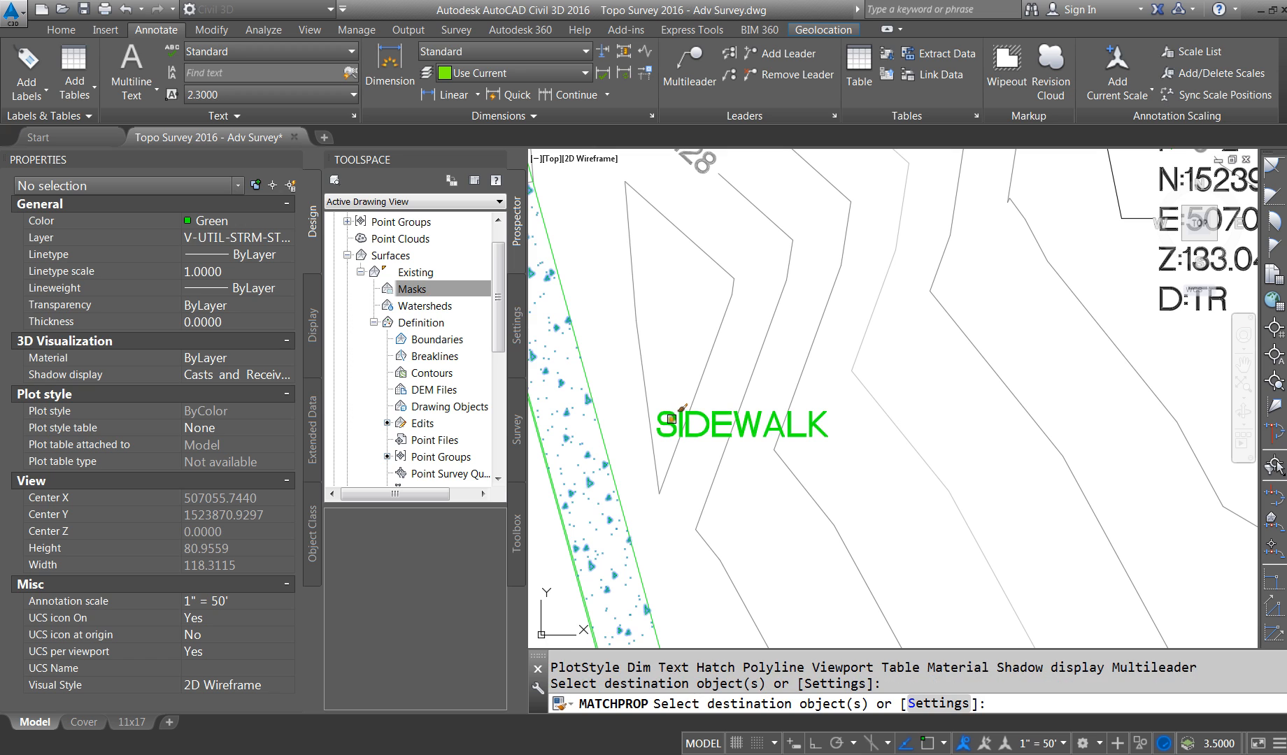
{"action": "key", "text": "Escape"}
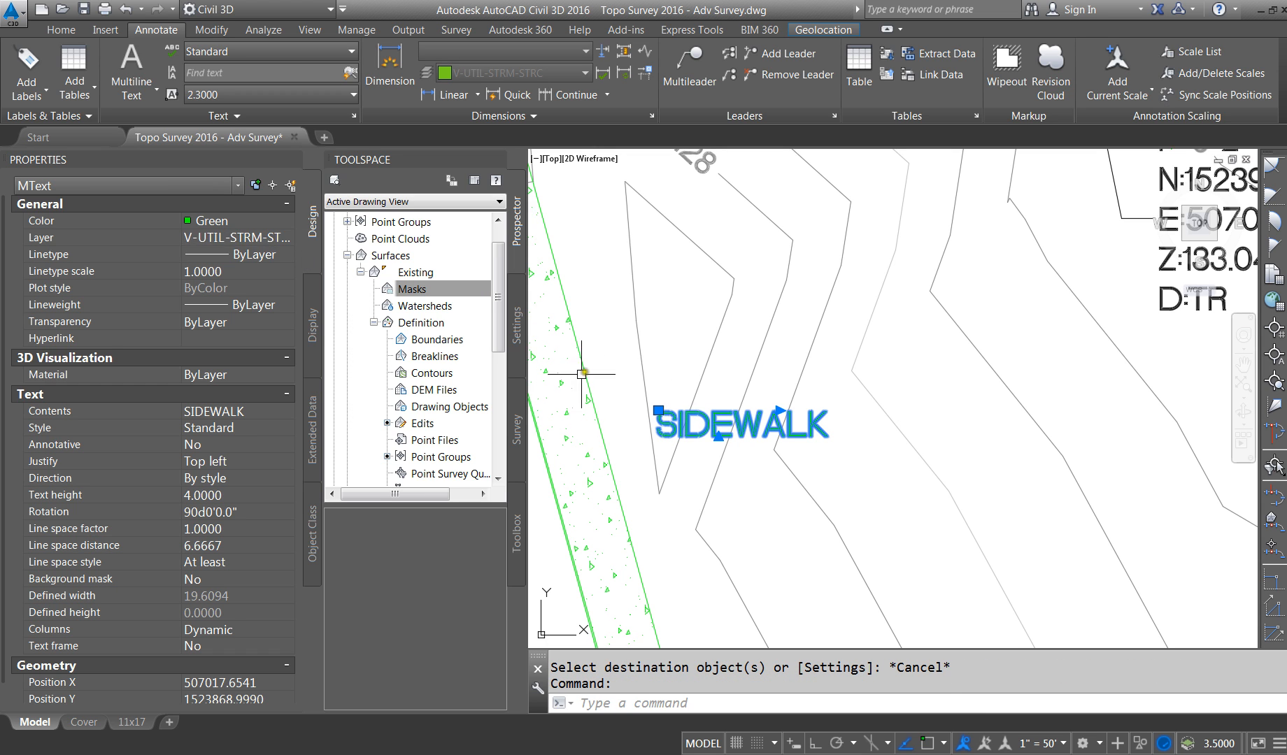
{"action": "key", "text": "Escape"}
{"action": "left_click", "coordinate": [564, 414]}
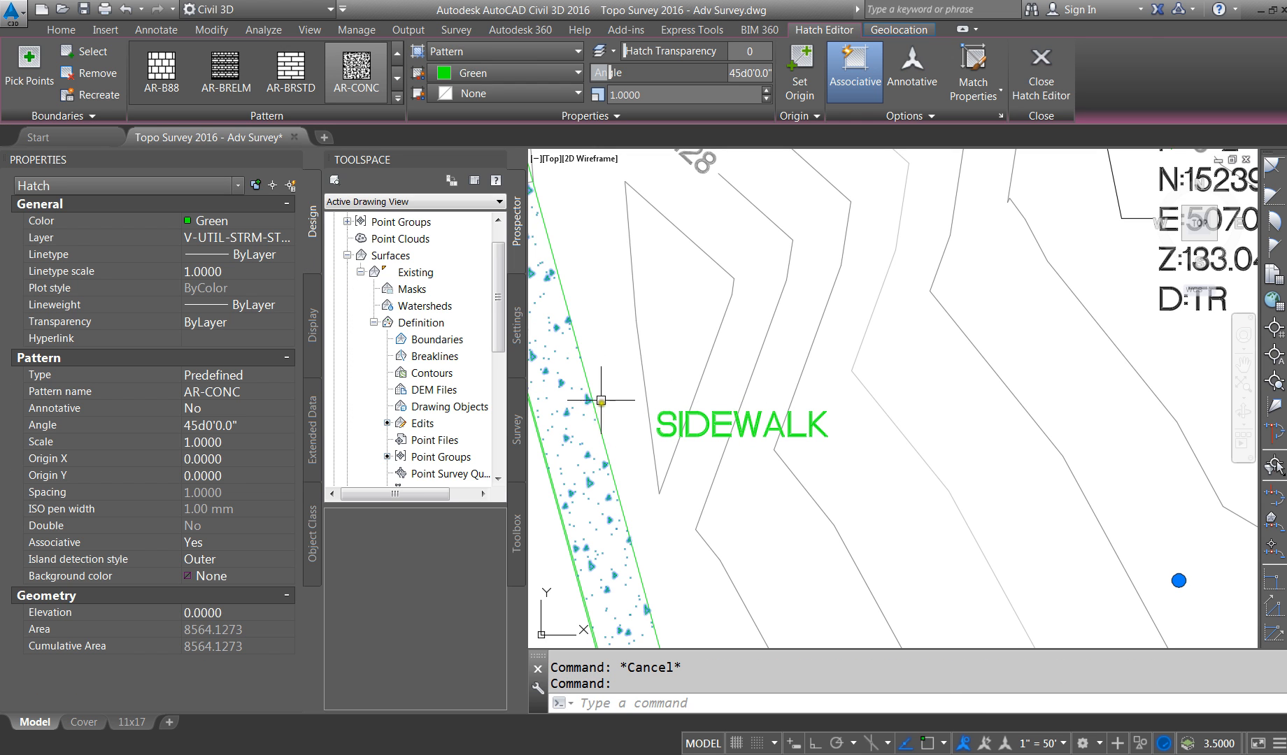
{"action": "key", "text": "Escape"}
{"action": "type", "text": "m"}
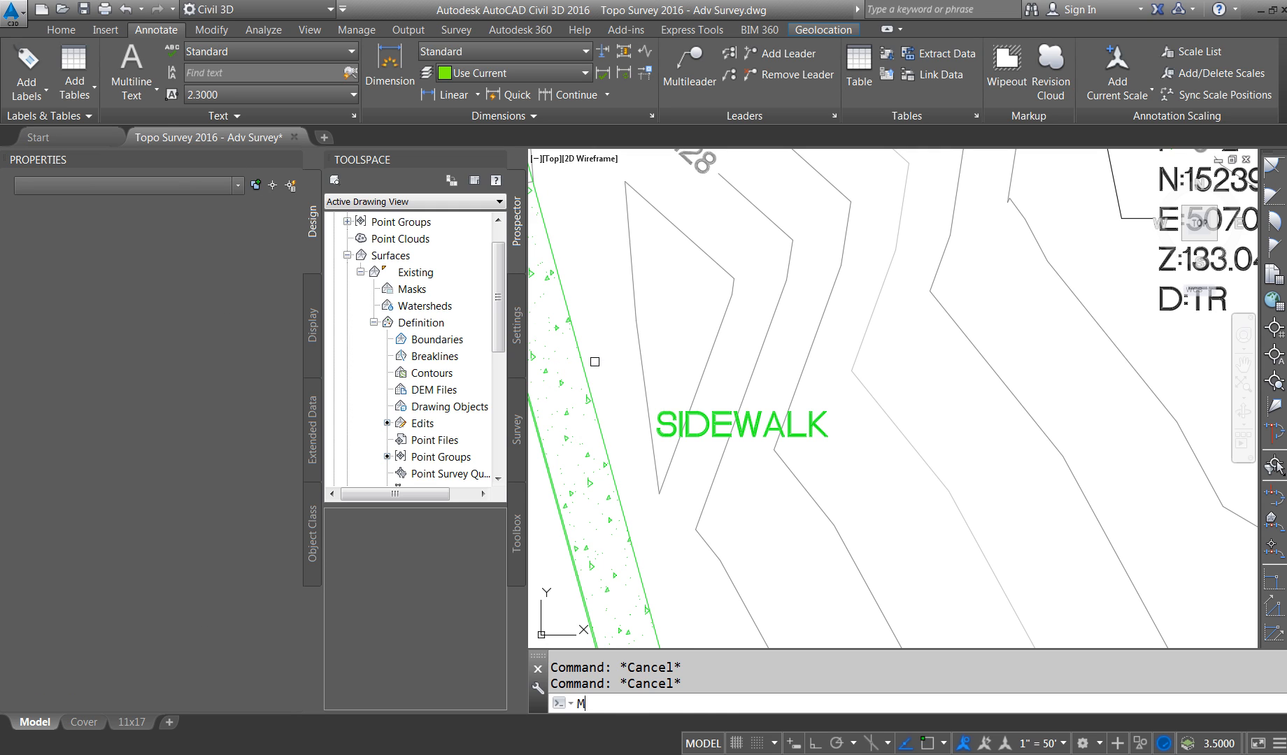
{"action": "key", "text": "Return"}
{"action": "left_click", "coordinate": [587, 348]}
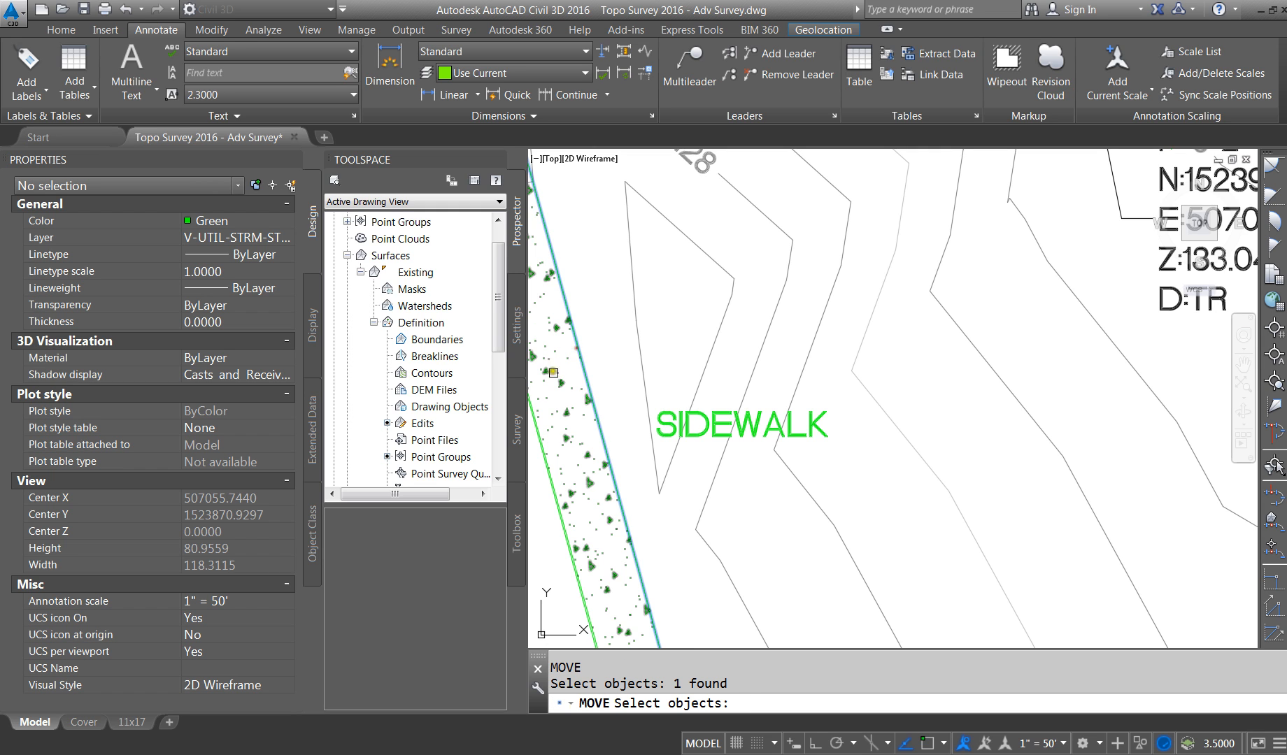
{"action": "left_click", "coordinate": [560, 381]}
{"action": "key", "text": "Escape"}
{"action": "key", "text": "Escape"}
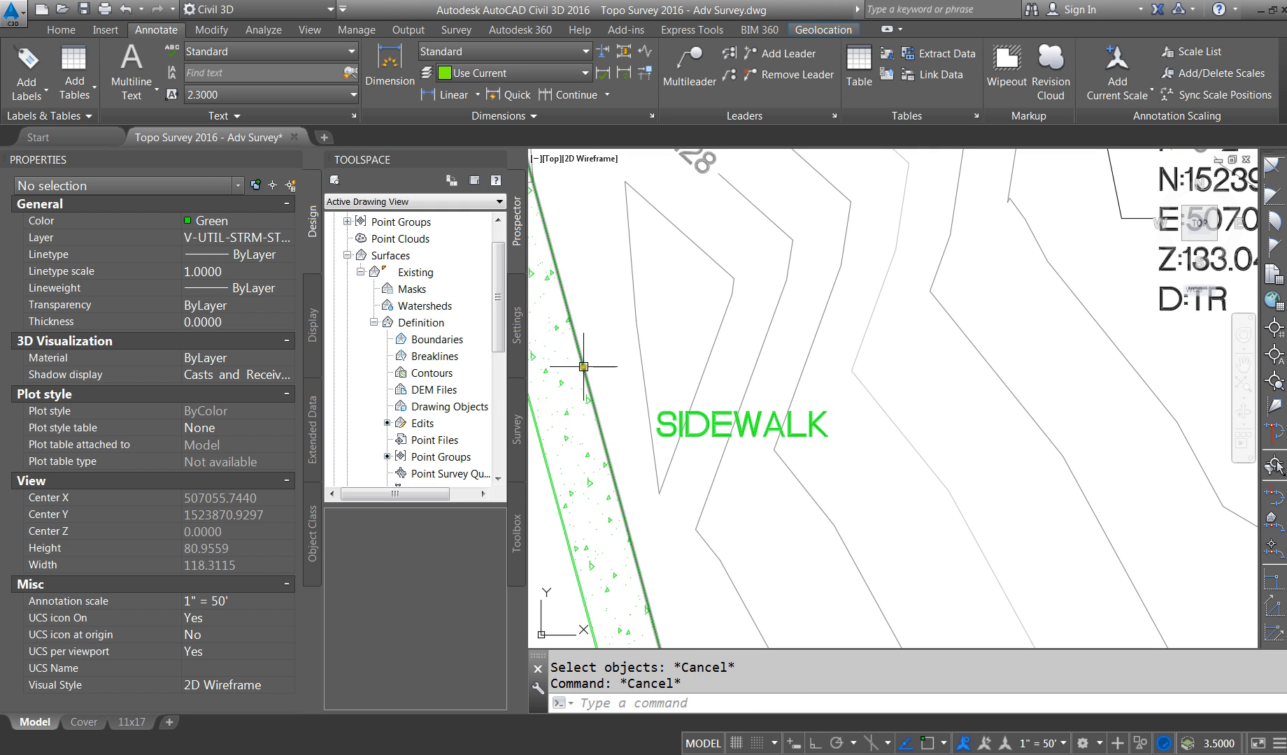
Step: Check the layer of the sidewalk boundary polyline and look through the layers available for the hatch
{"action": "left_click", "coordinate": [582, 366]}
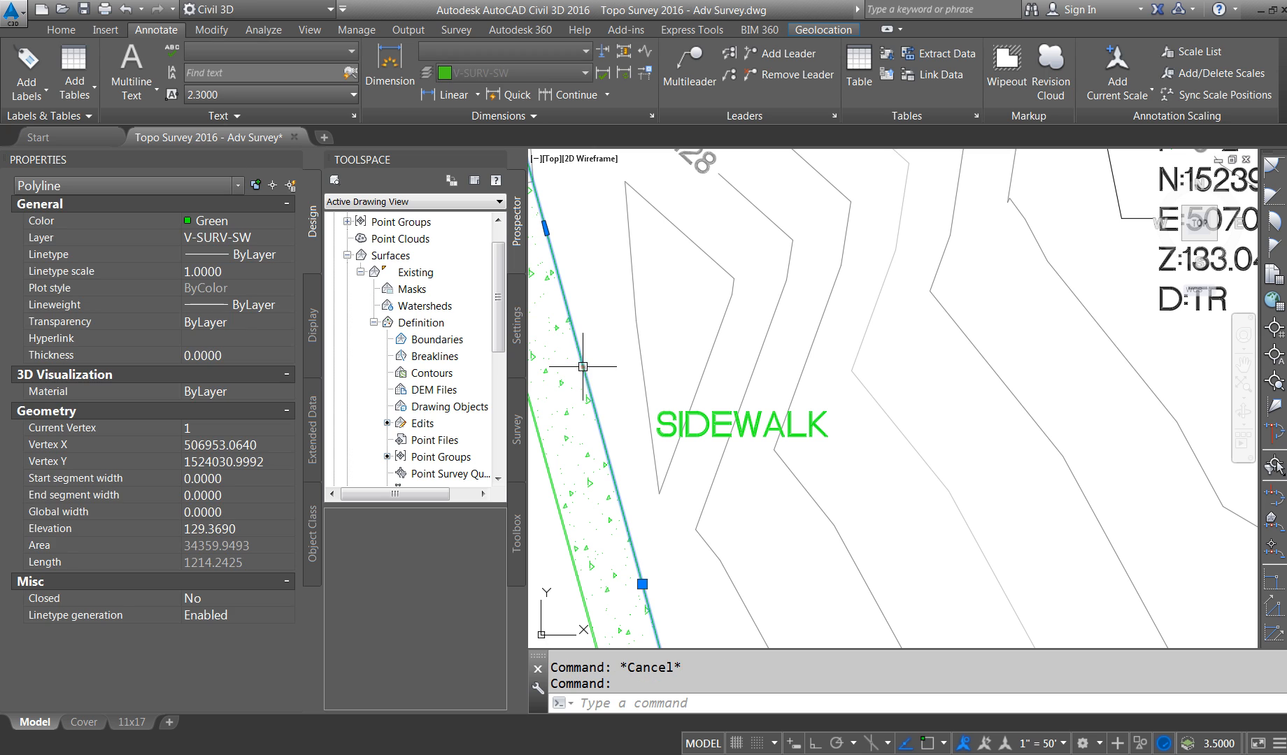
{"action": "key", "text": "Escape"}
{"action": "left_click", "coordinate": [567, 412]}
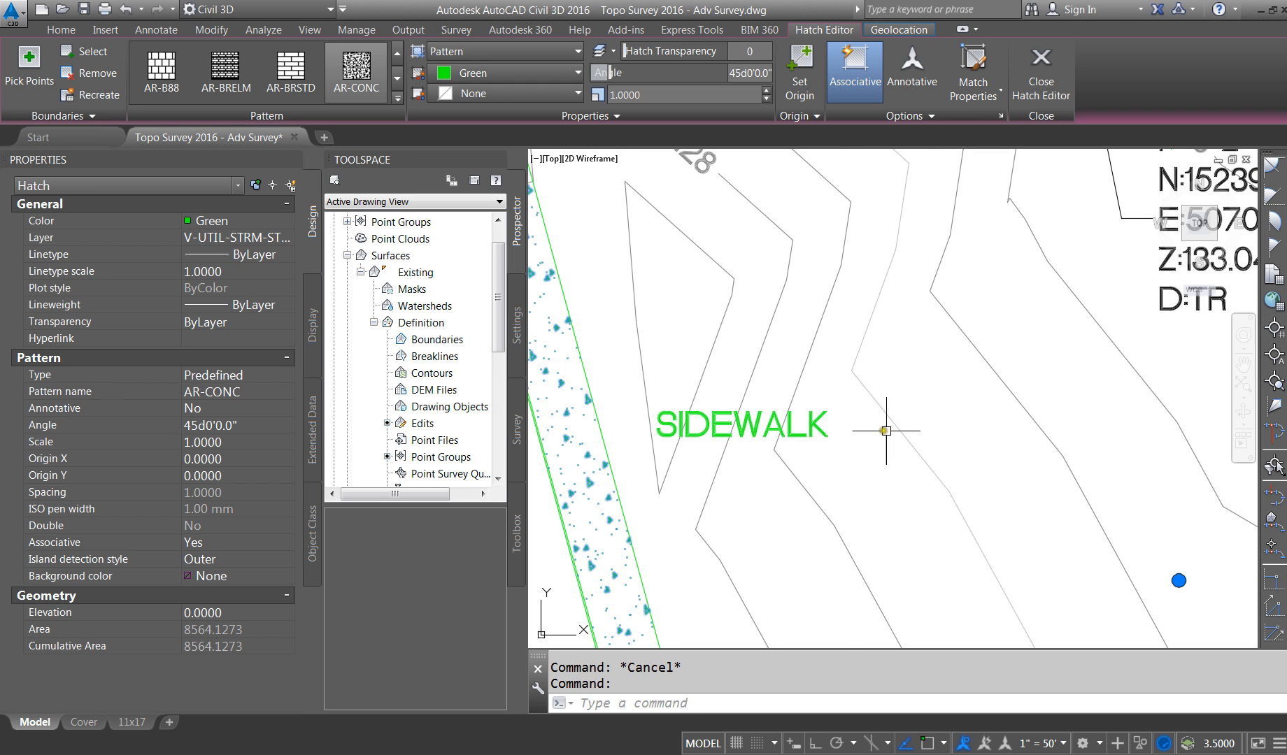
{"action": "scroll", "coordinate": [885, 434], "scroll_direction": "down", "scroll_amount": 2}
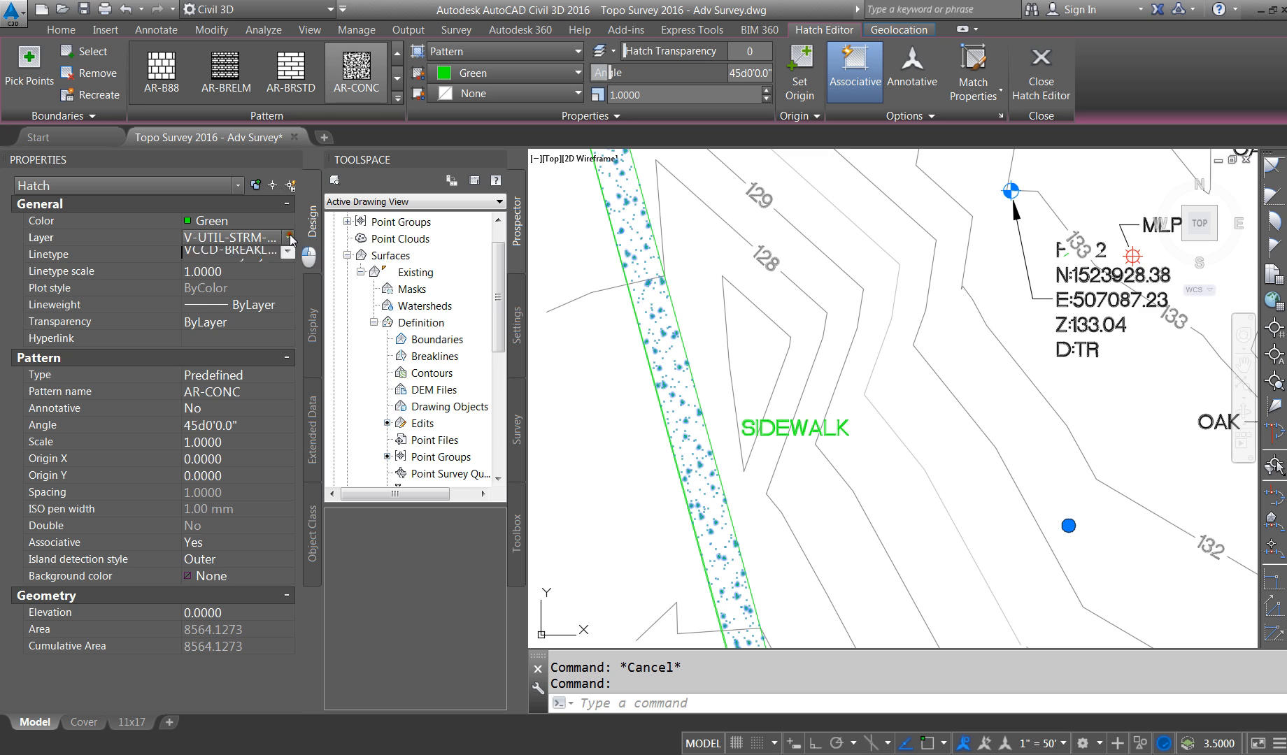
{"action": "left_click", "coordinate": [284, 238]}
{"action": "scroll", "coordinate": [303, 293], "scroll_direction": "up", "scroll_amount": 5}
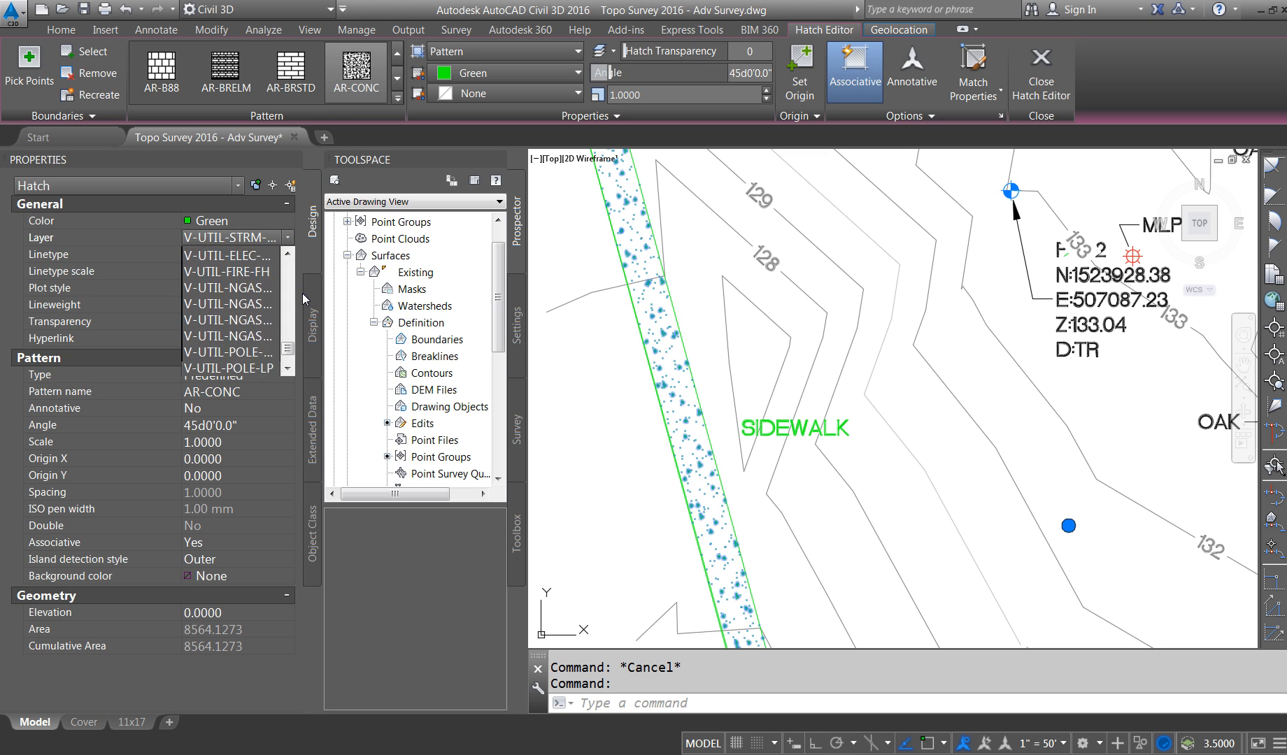
{"action": "left_click", "coordinate": [285, 312]}
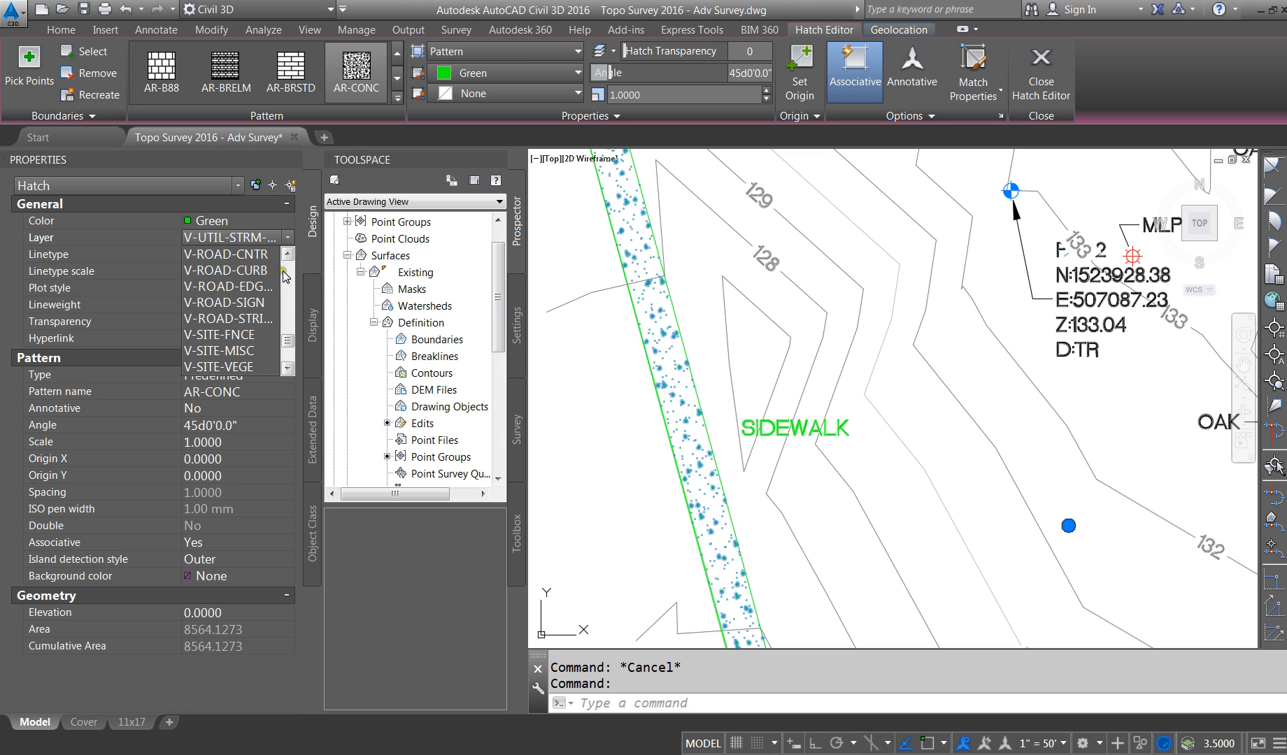
{"action": "scroll", "coordinate": [260, 303], "scroll_direction": "up", "scroll_amount": 3}
{"action": "scroll", "coordinate": [260, 302], "scroll_direction": "up", "scroll_amount": 5}
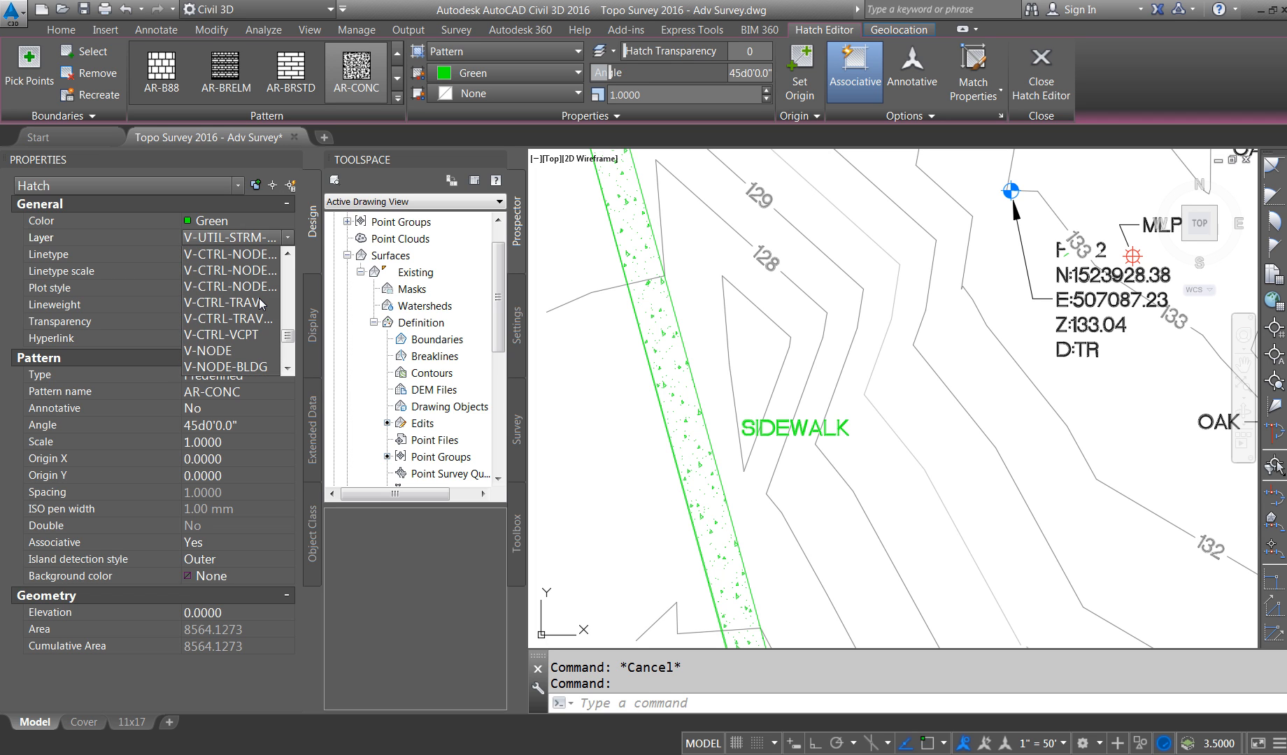
{"action": "key", "text": "Escape"}
{"action": "left_click", "coordinate": [684, 342]}
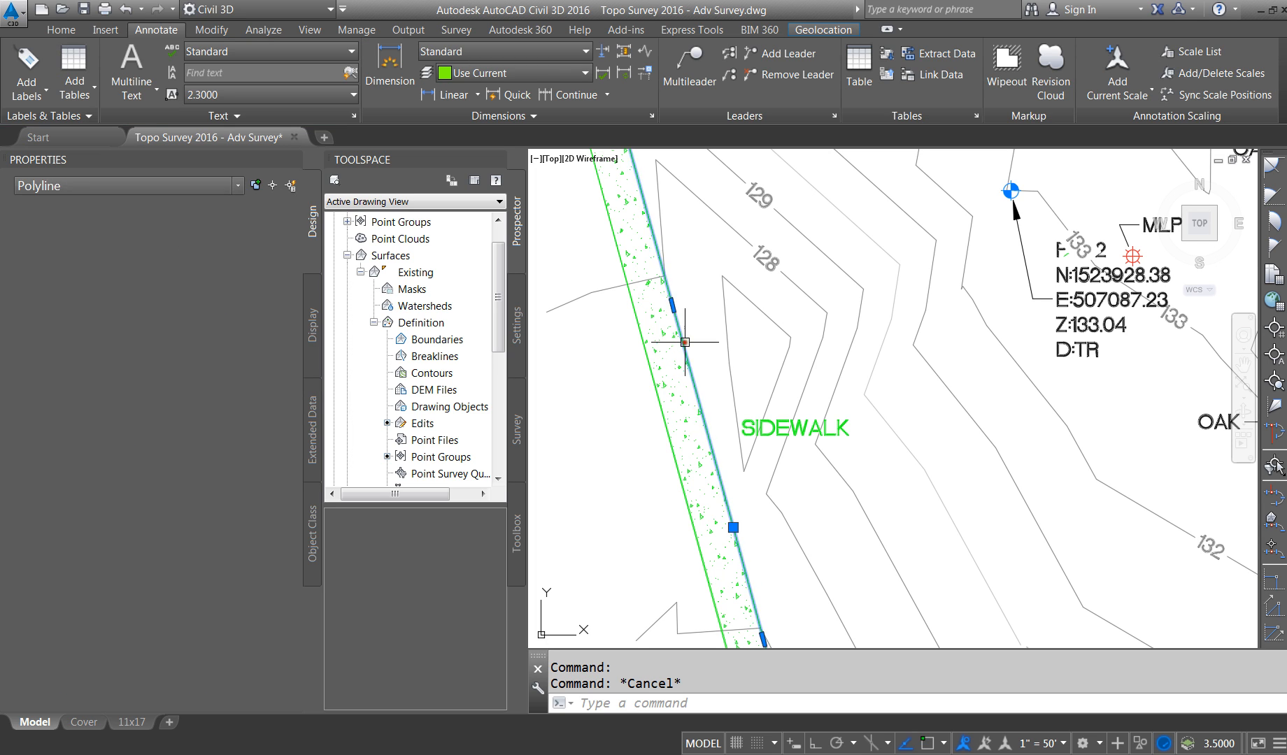
{"action": "key", "text": "Escape"}
Step: Change the sidewalk hatch's layer to V-SURV-SW
{"action": "left_click", "coordinate": [663, 350]}
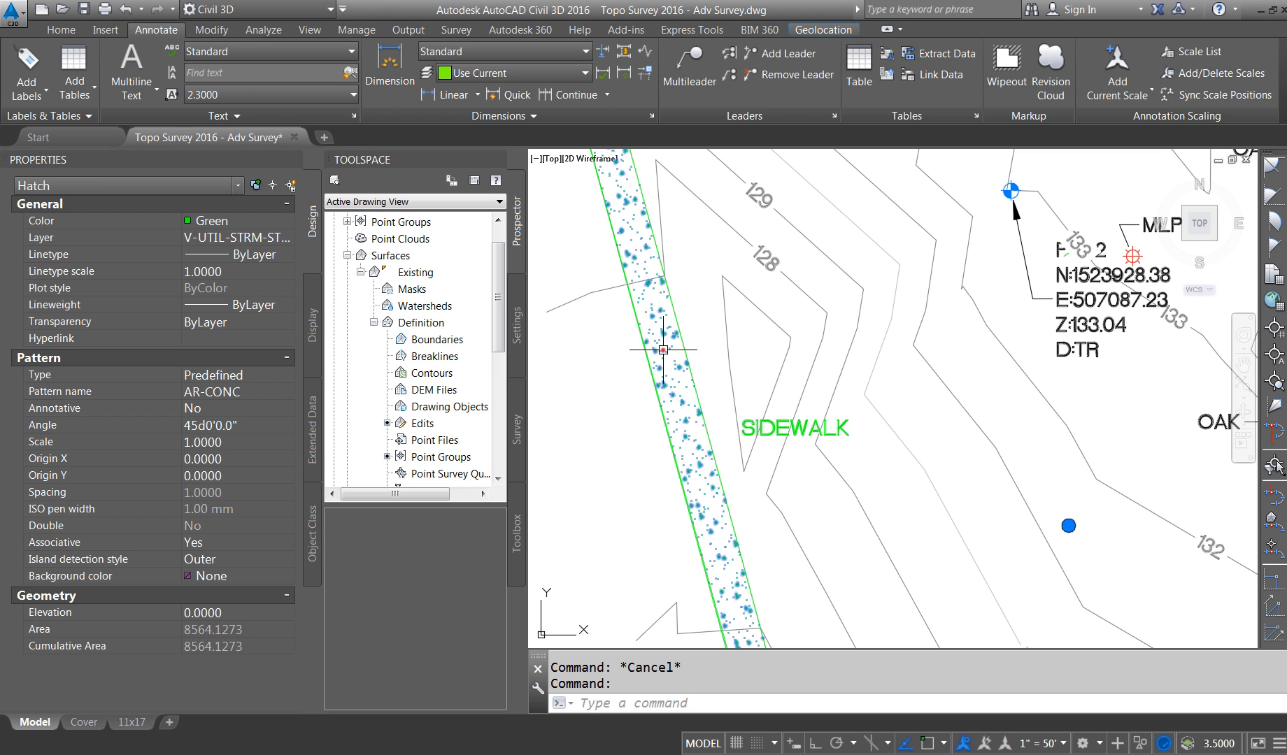
{"action": "left_click", "coordinate": [277, 238]}
{"action": "left_click", "coordinate": [287, 238]}
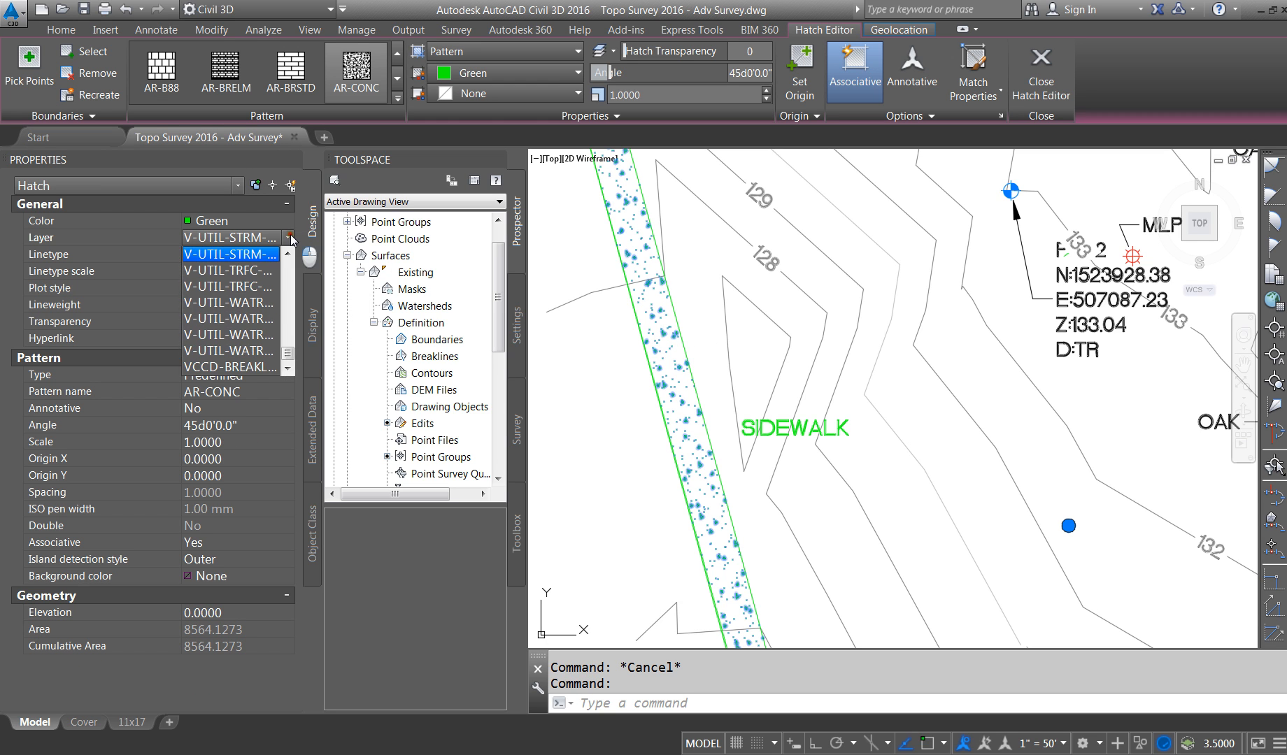
{"action": "scroll", "coordinate": [258, 283], "scroll_direction": "up", "scroll_amount": 6}
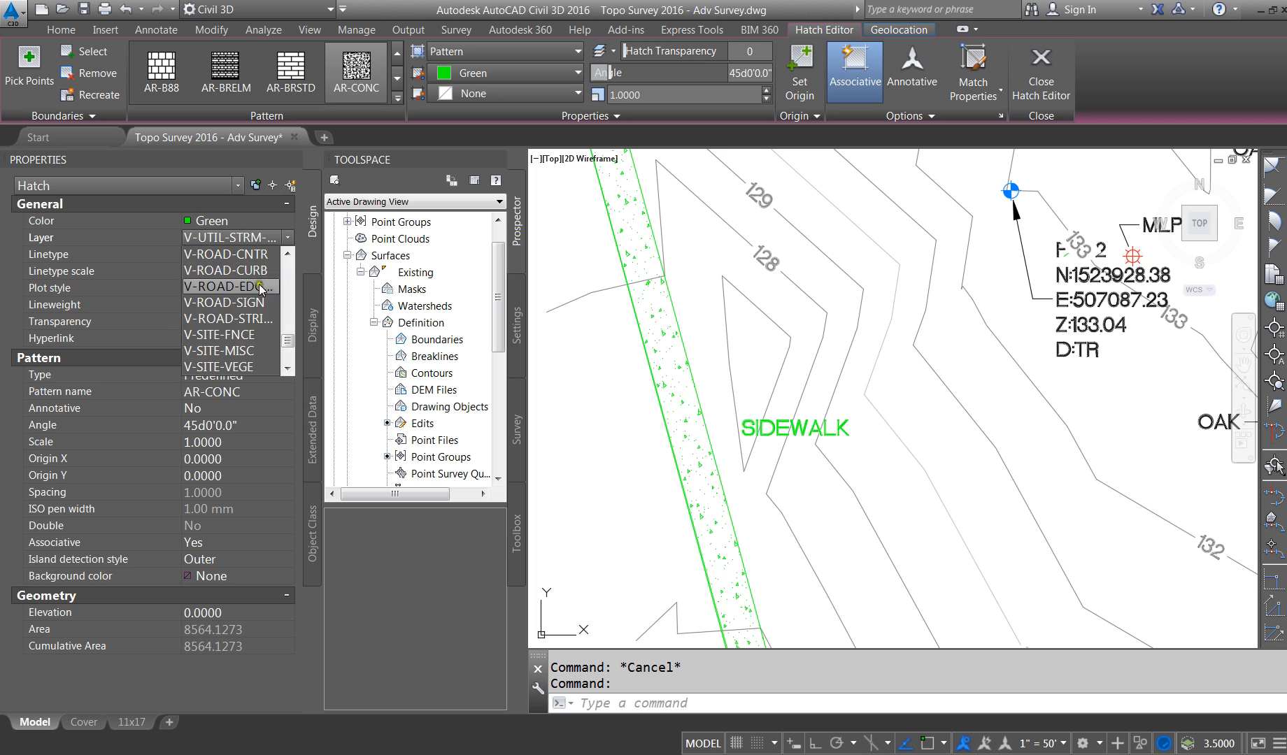
{"action": "scroll", "coordinate": [246, 328], "scroll_direction": "down", "scroll_amount": 1}
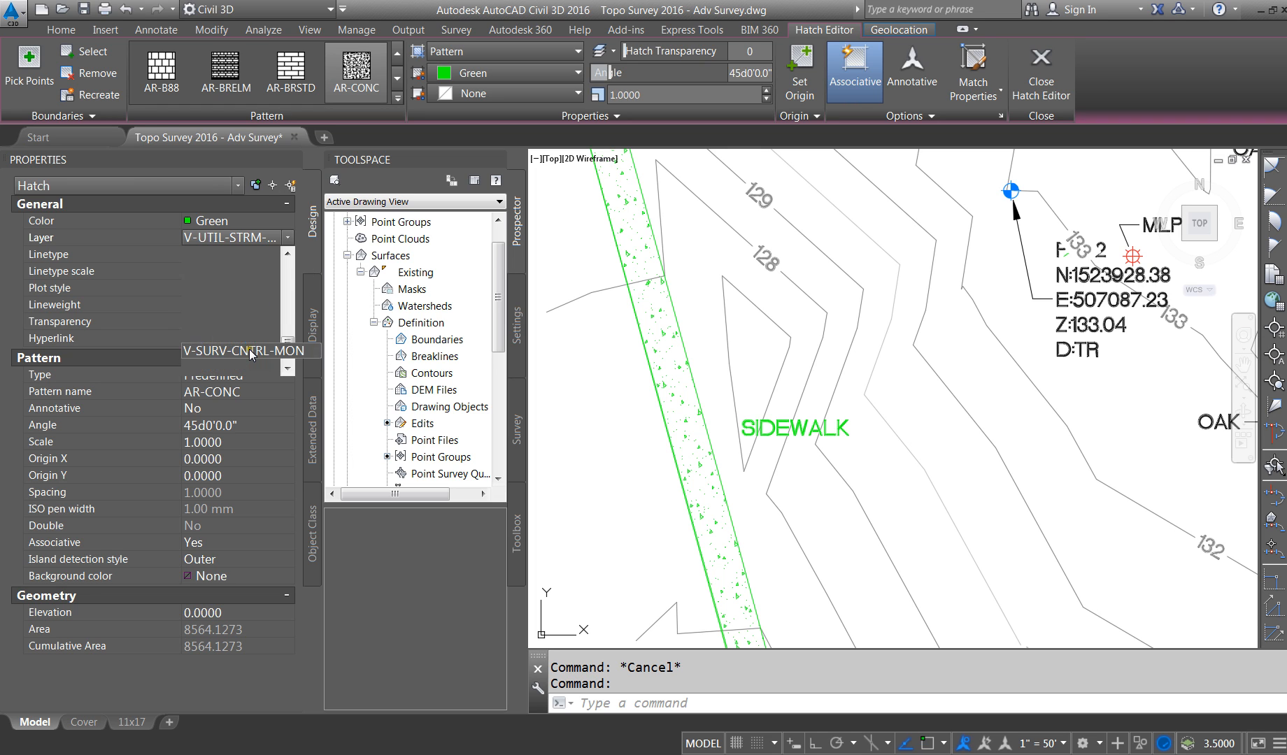
{"action": "scroll", "coordinate": [244, 333], "scroll_direction": "down", "scroll_amount": 1}
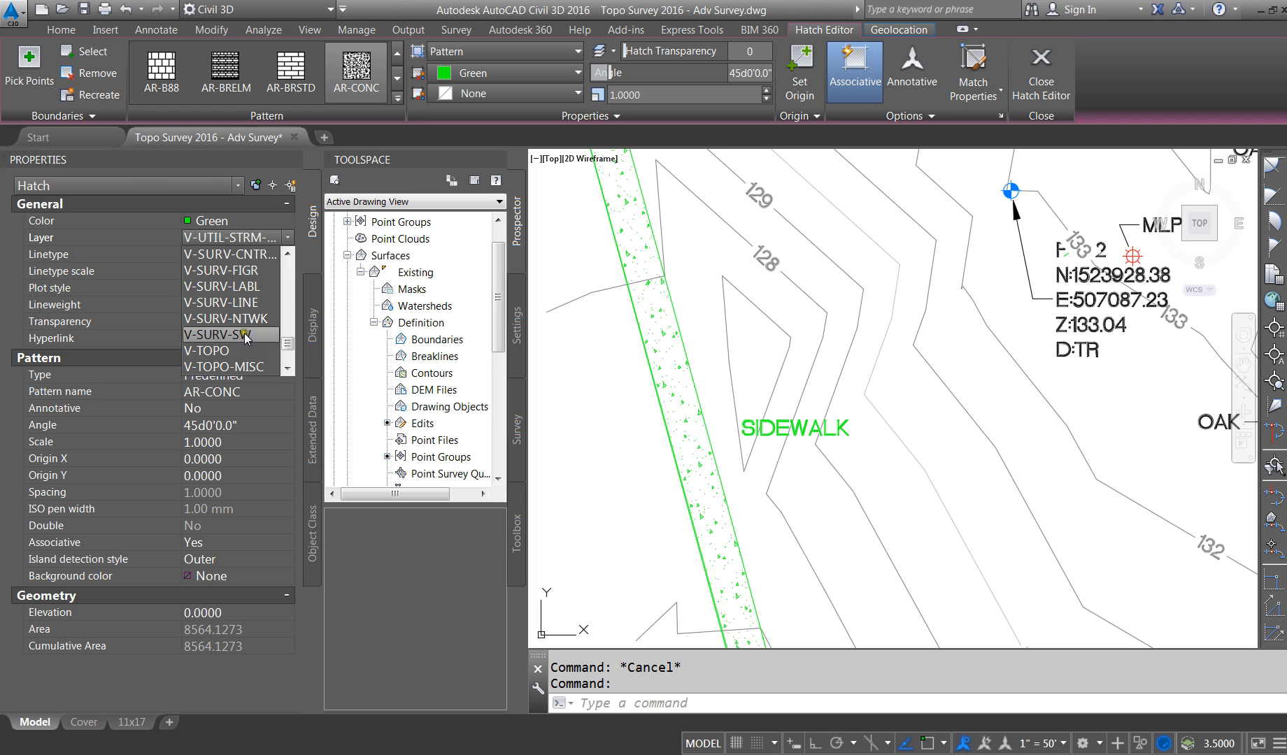
{"action": "left_click", "coordinate": [246, 335]}
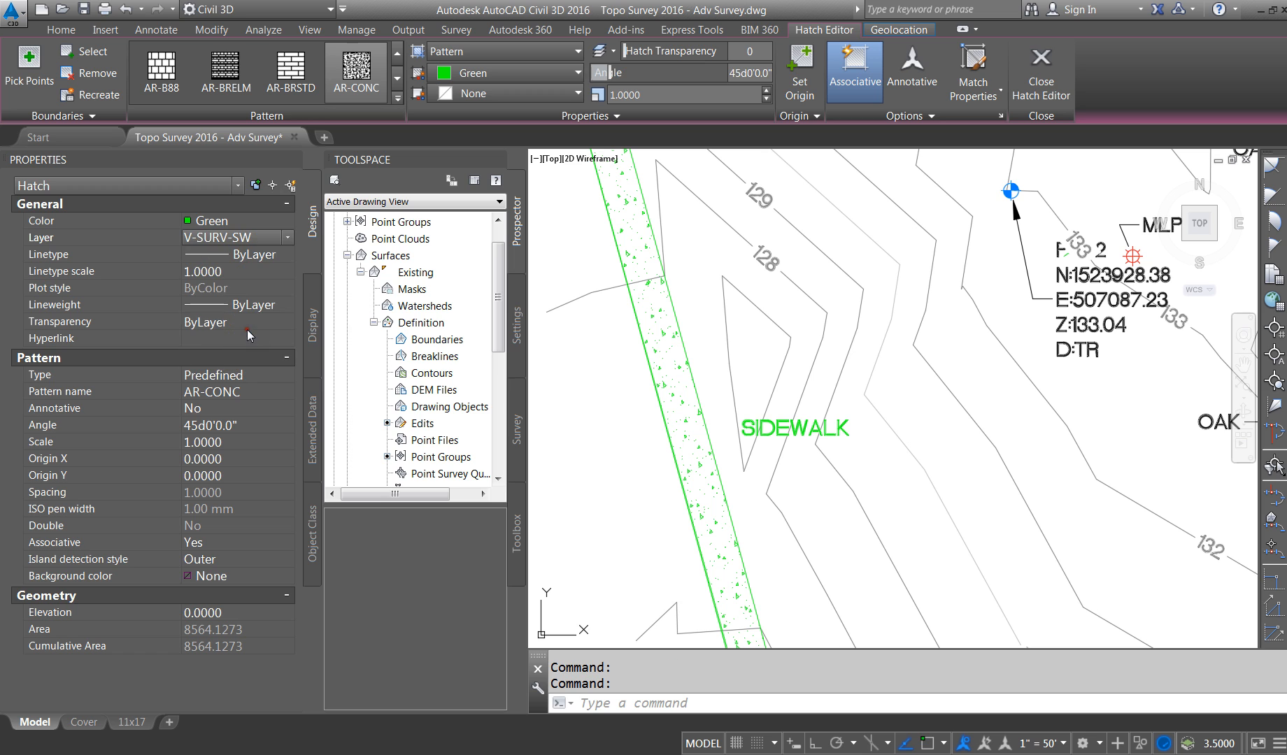
{"action": "key", "text": "Escape"}
Step: Match the SIDEWALK text's properties to the sidewalk hatch so it uses the V-SURV-SW layer
{"action": "left_click", "coordinate": [798, 427]}
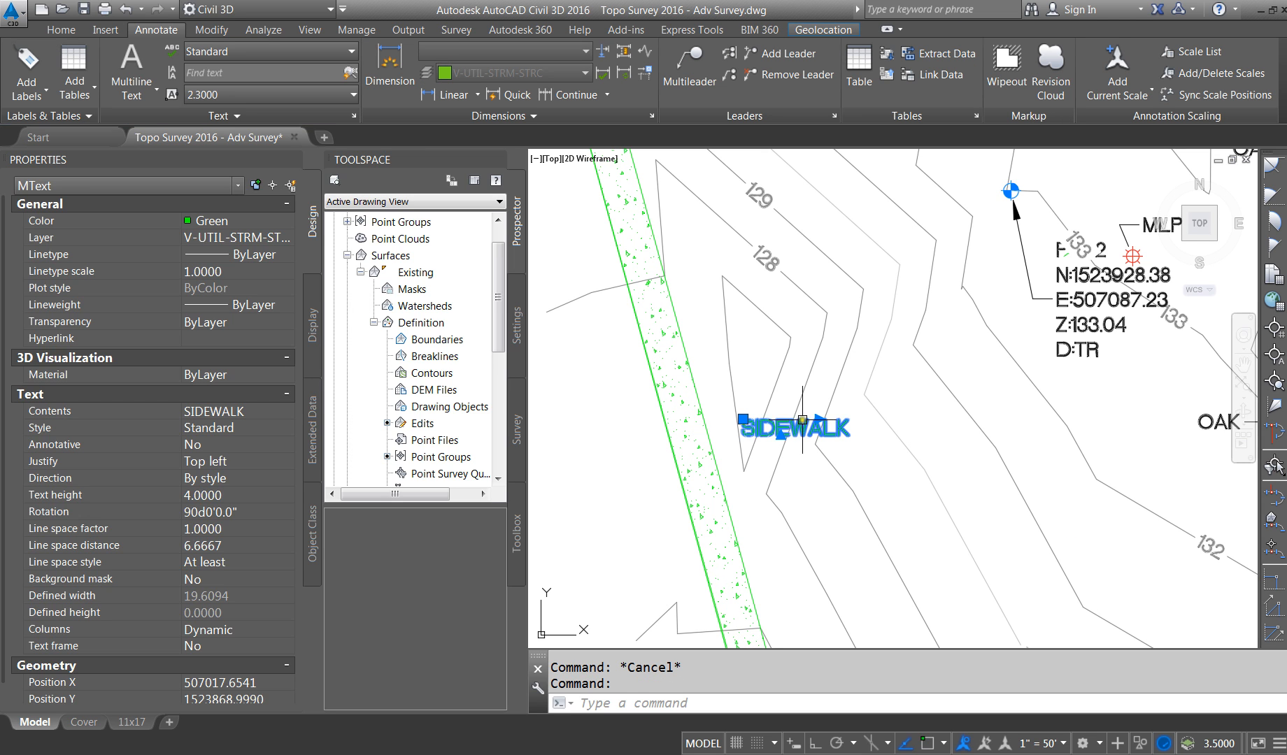
{"action": "key", "text": "Escape"}
{"action": "type", "text": "MA"}
{"action": "key", "text": "Return"}
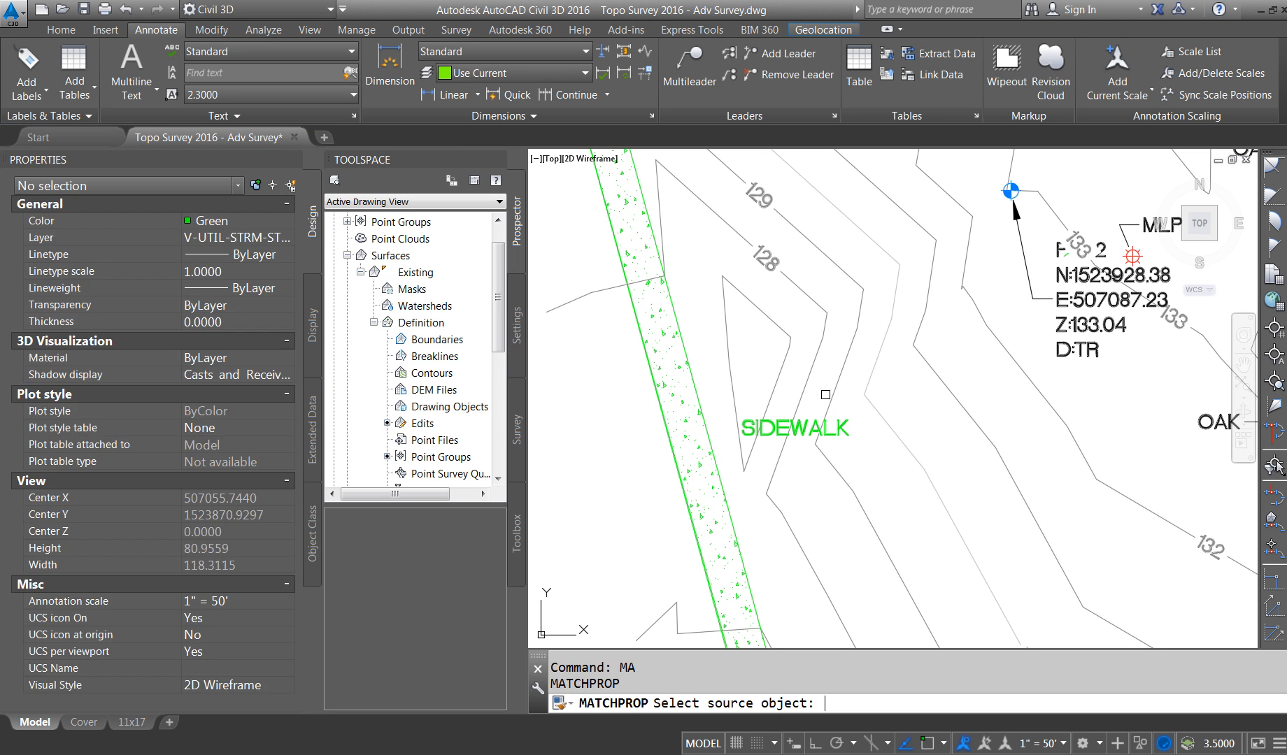
{"action": "left_click", "coordinate": [688, 421]}
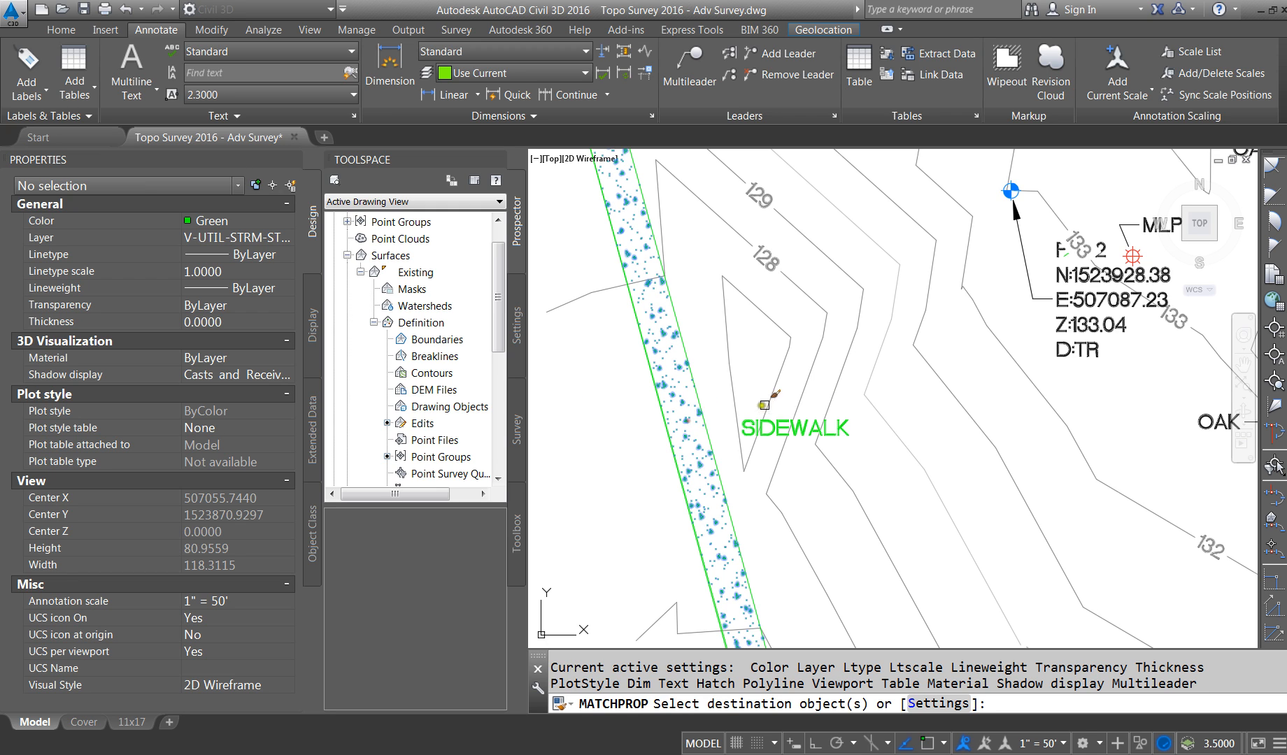
{"action": "key", "text": "Escape"}
Step: Rotate the SIDEWALK text about its top-left corner to run parallel with the western sidewalk, at about 165 degrees rotation
{"action": "left_click", "coordinate": [771, 425]}
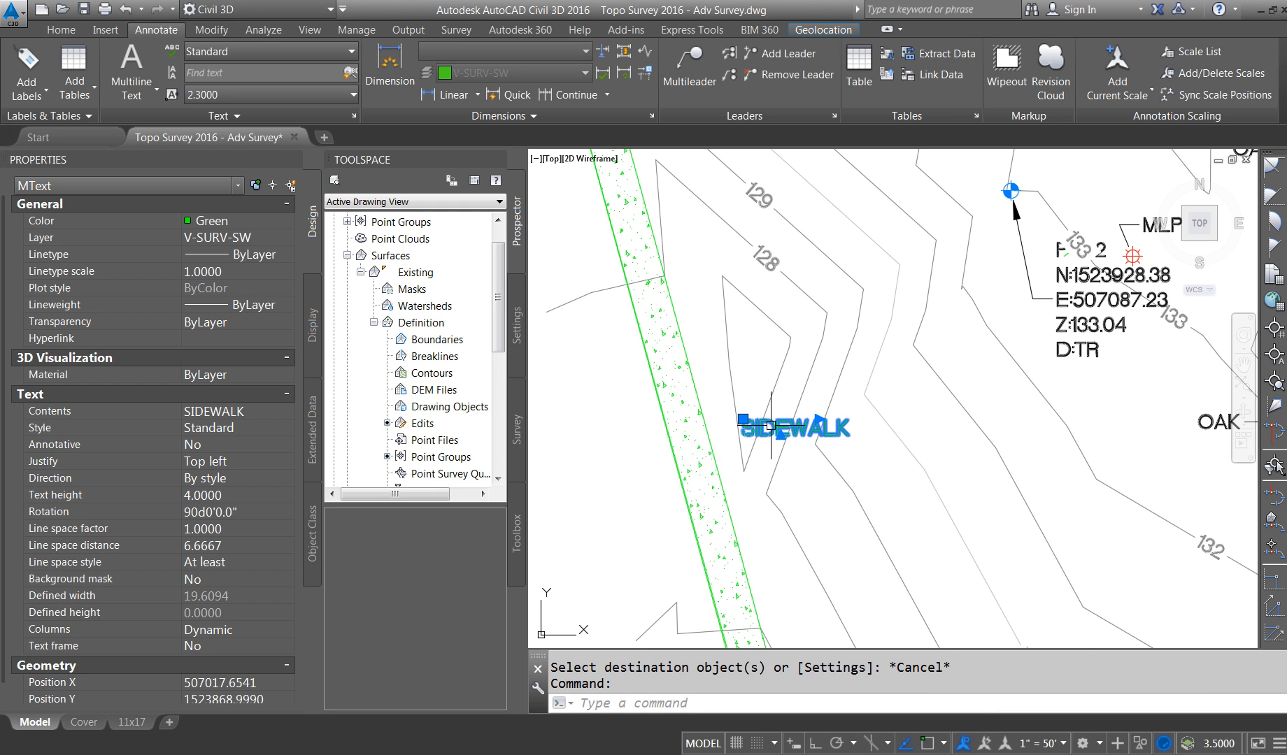
{"action": "type", "text": "ro"}
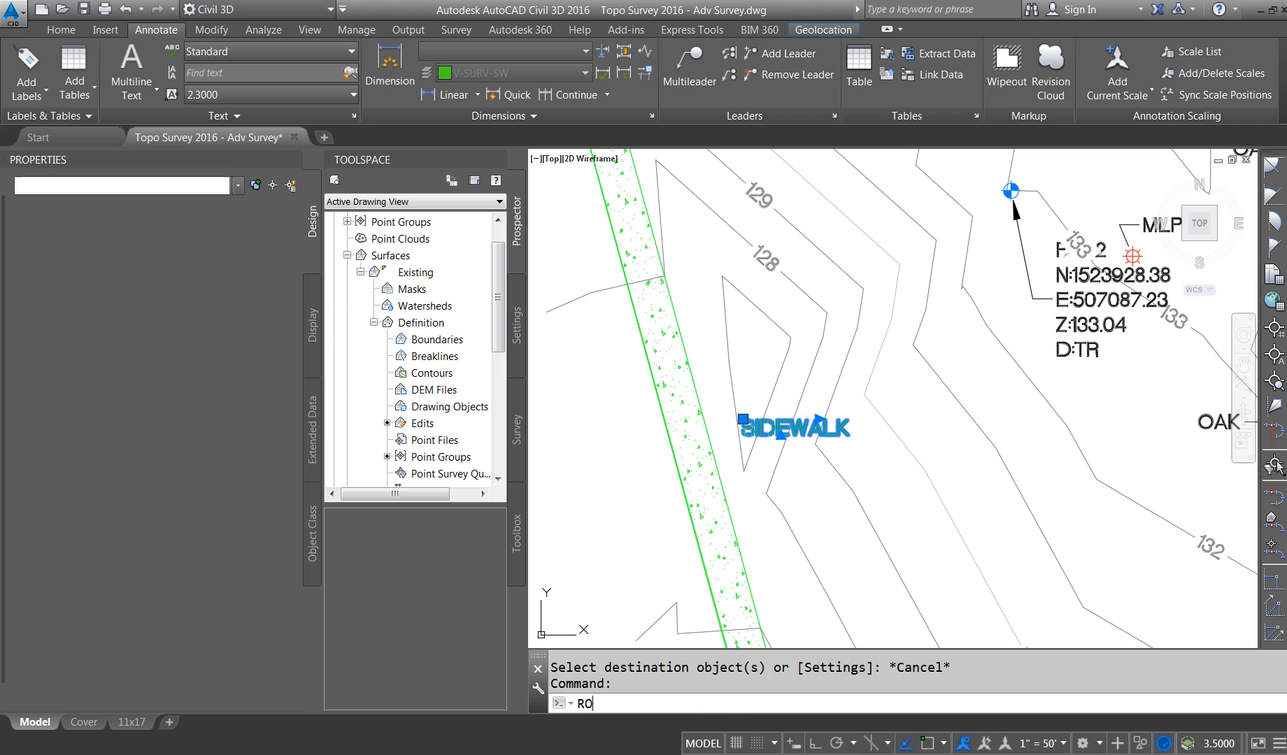
{"action": "key", "text": "Return"}
{"action": "left_click", "coordinate": [743, 420]}
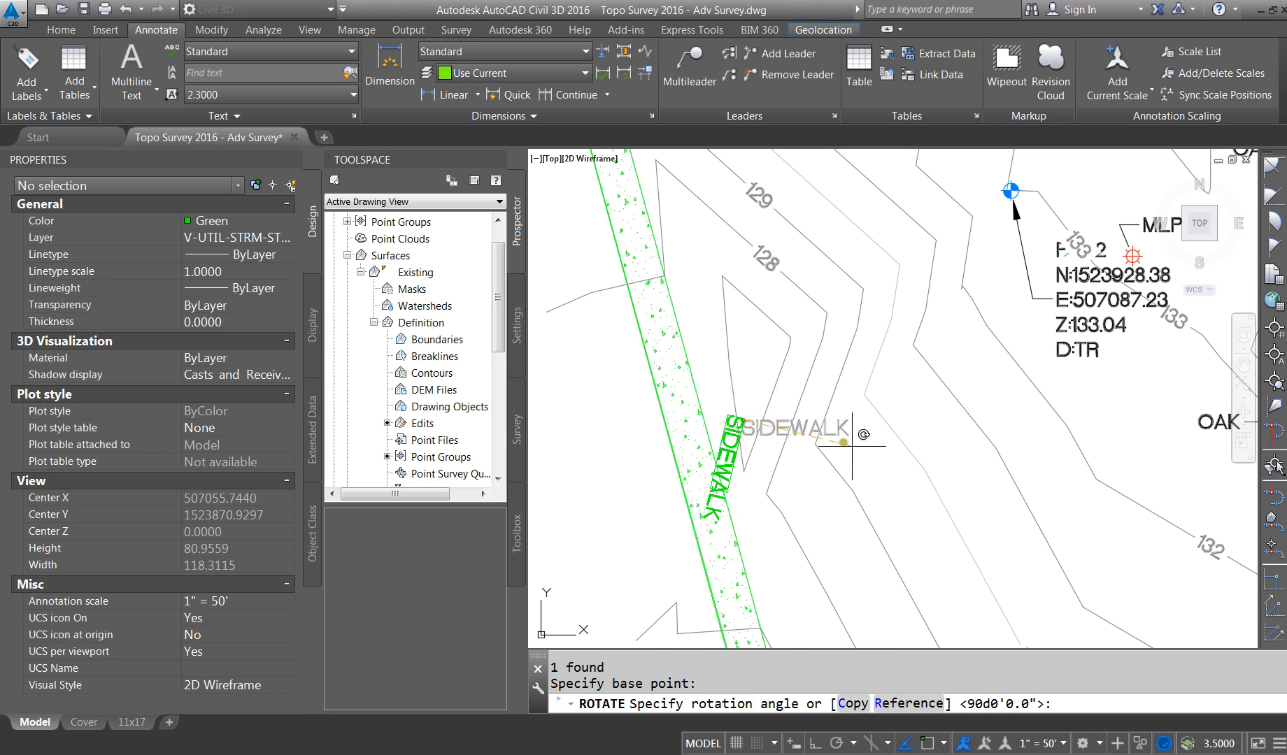
{"action": "left_click", "coordinate": [878, 384]}
Step: Move the rotated SIDEWALK text onto the hatched western sidewalk strip, between its two edge lines
{"action": "left_click", "coordinate": [762, 428]}
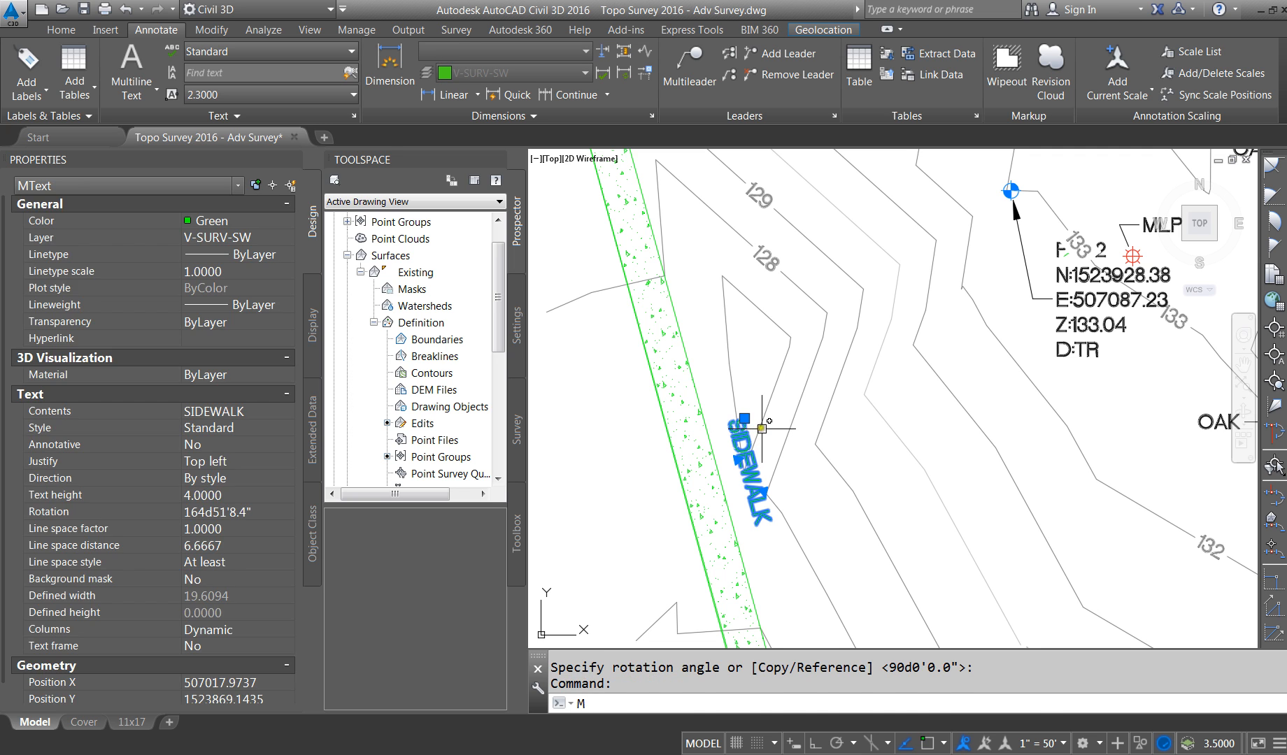
{"action": "key", "text": "Return"}
{"action": "left_click", "coordinate": [761, 428]}
{"action": "left_click", "coordinate": [714, 423]}
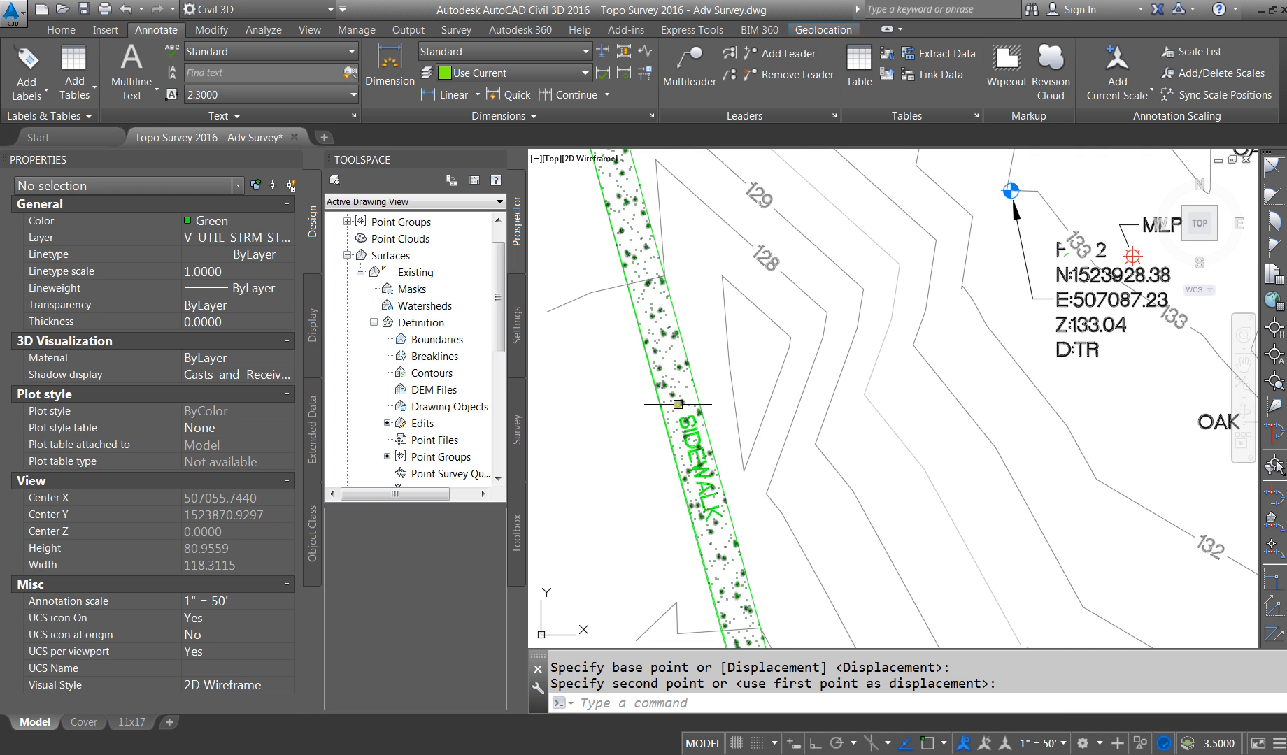
Step: Turn on the background mask for the western SIDEWALK text, using the drawing background color as fill
{"action": "scroll", "coordinate": [677, 404], "scroll_direction": "down", "scroll_amount": 5}
{"action": "scroll", "coordinate": [672, 406], "scroll_direction": "up", "scroll_amount": 3}
{"action": "left_click", "coordinate": [676, 428]}
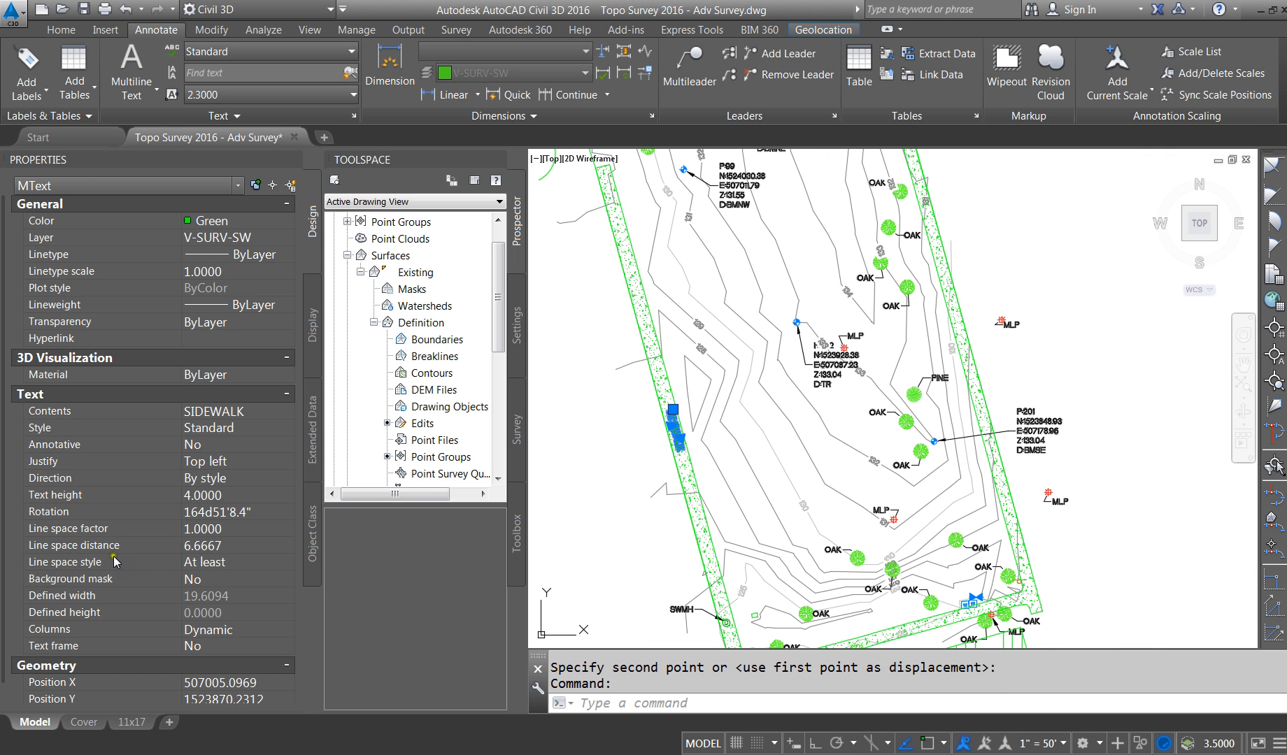
{"action": "left_click", "coordinate": [272, 584]}
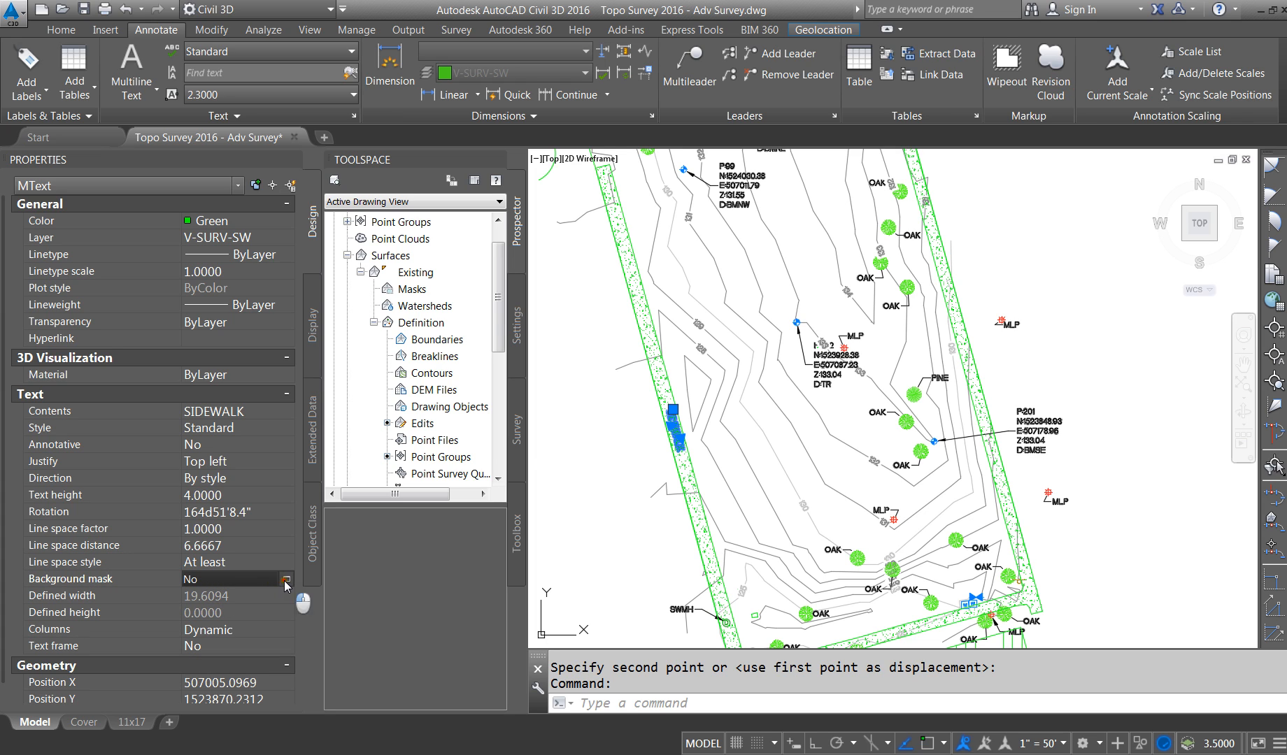
{"action": "left_click", "coordinate": [286, 579]}
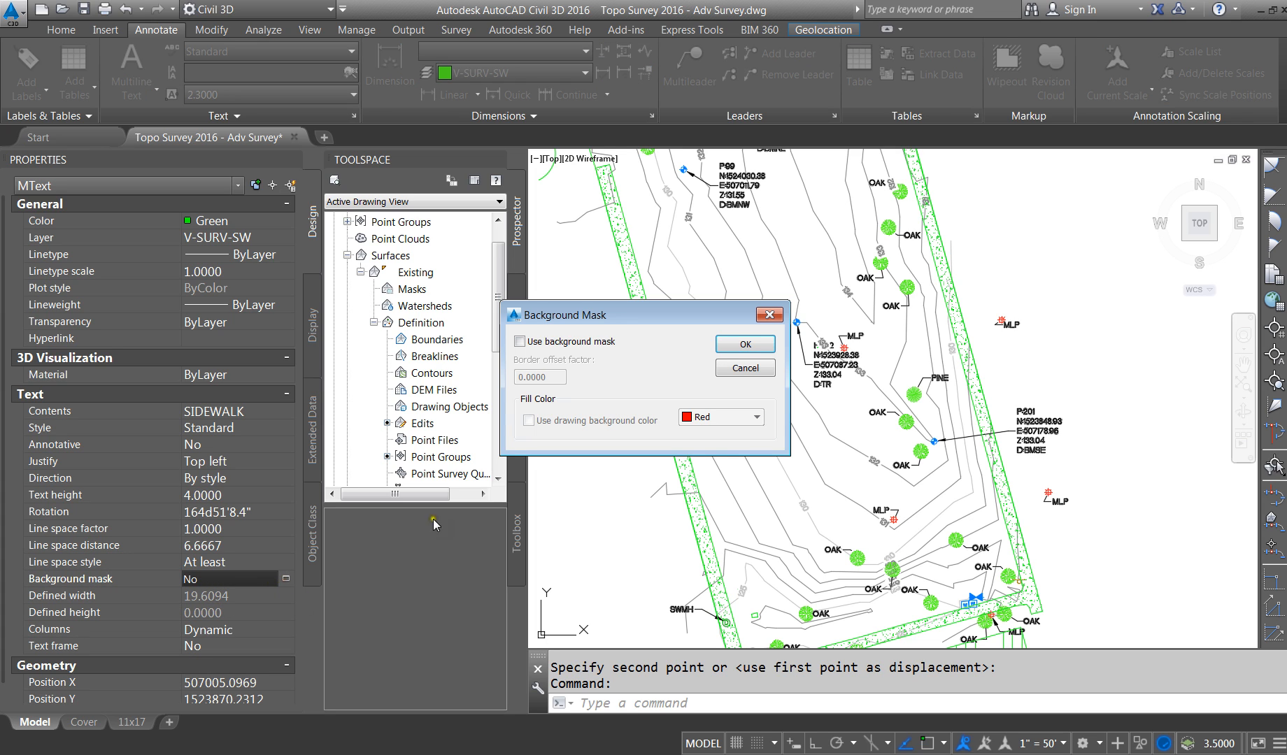
{"action": "left_click", "coordinate": [536, 344]}
{"action": "left_click", "coordinate": [530, 421]}
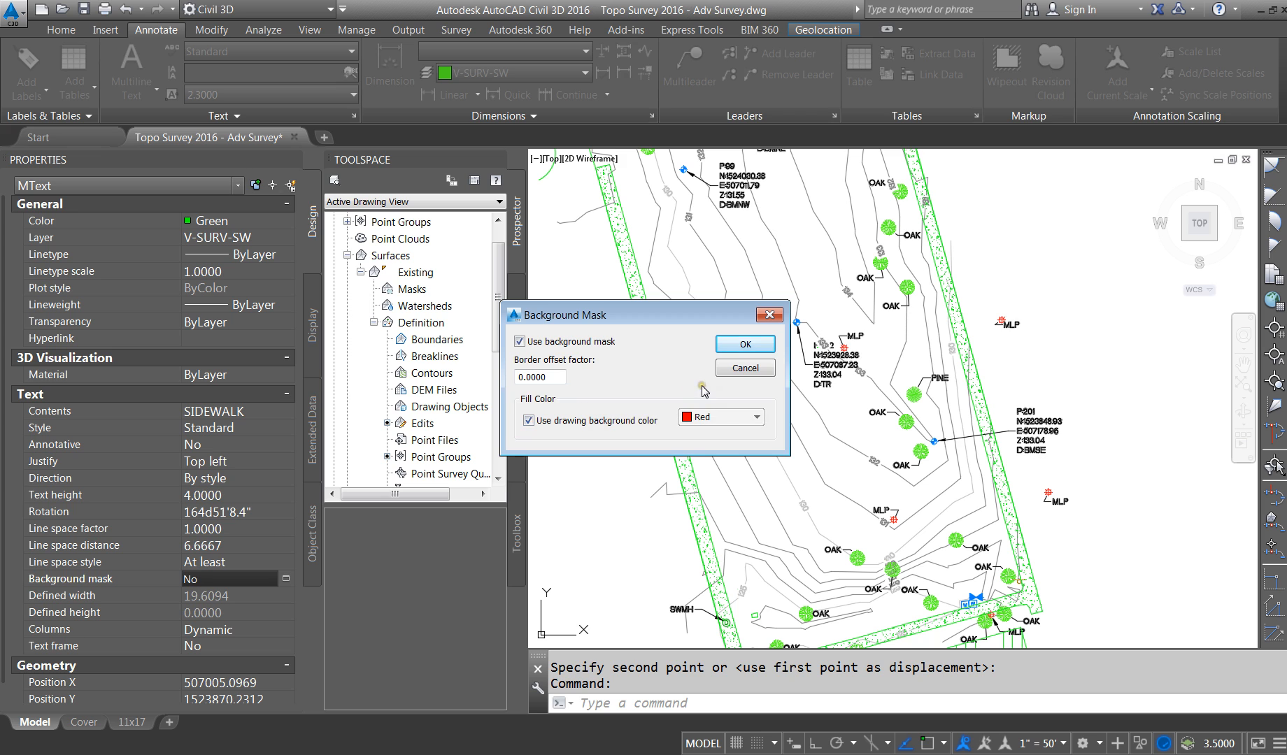
{"action": "left_click", "coordinate": [746, 345]}
{"action": "key", "text": "Escape"}
{"action": "scroll", "coordinate": [681, 421], "scroll_direction": "up", "scroll_amount": 4}
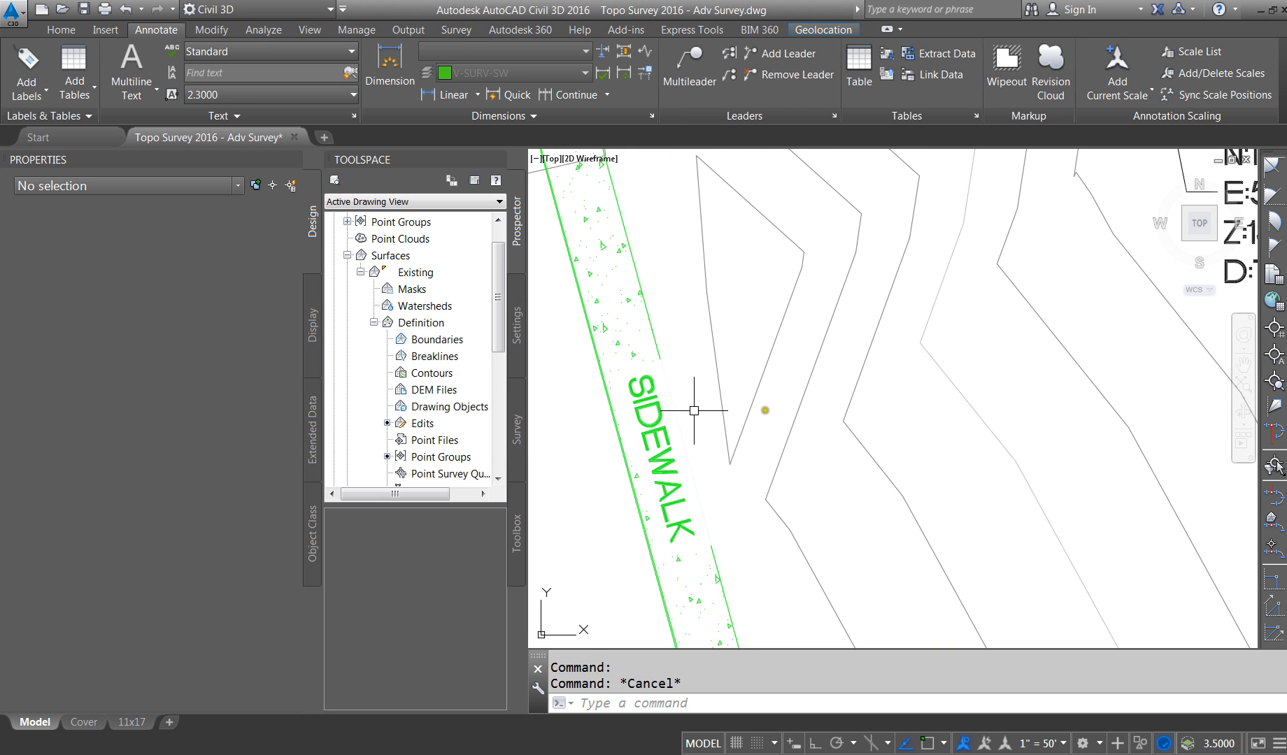
Step: Set the border offset factor of the SIDEWALK text's background mask to 1.1
{"action": "left_click", "coordinate": [668, 435]}
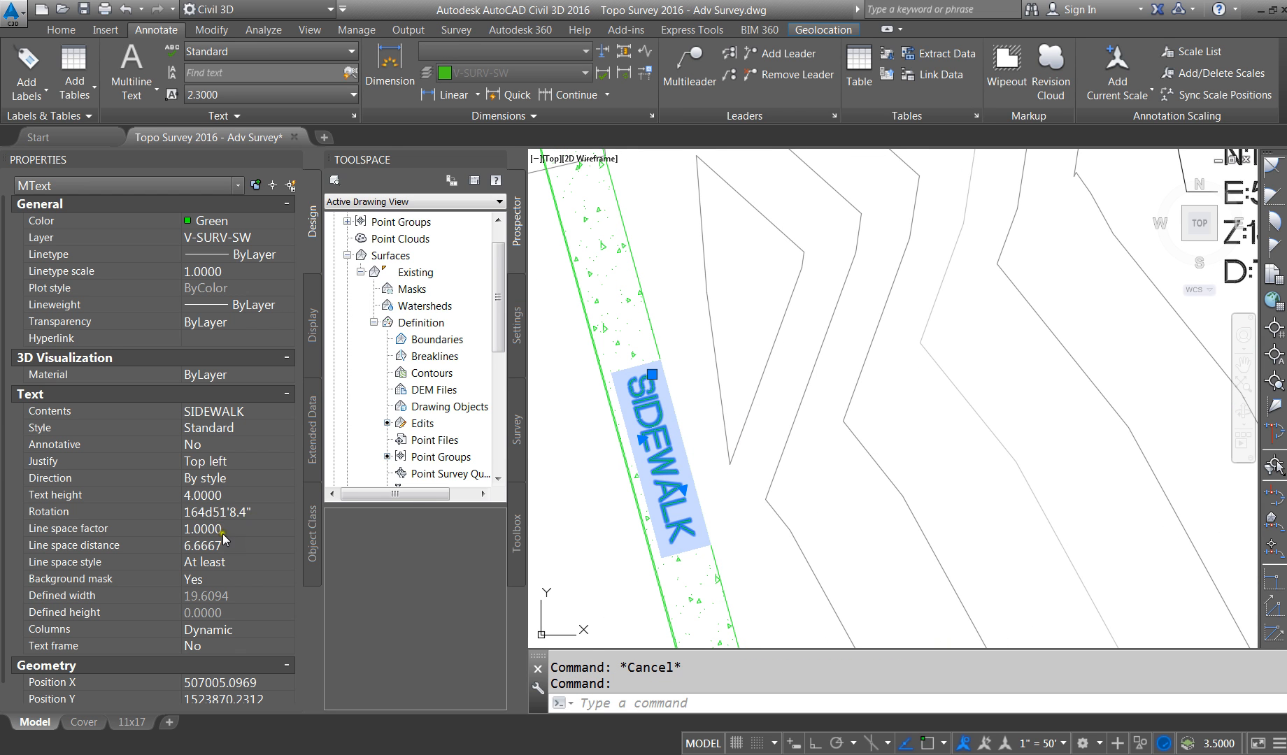
{"action": "left_click", "coordinate": [272, 583]}
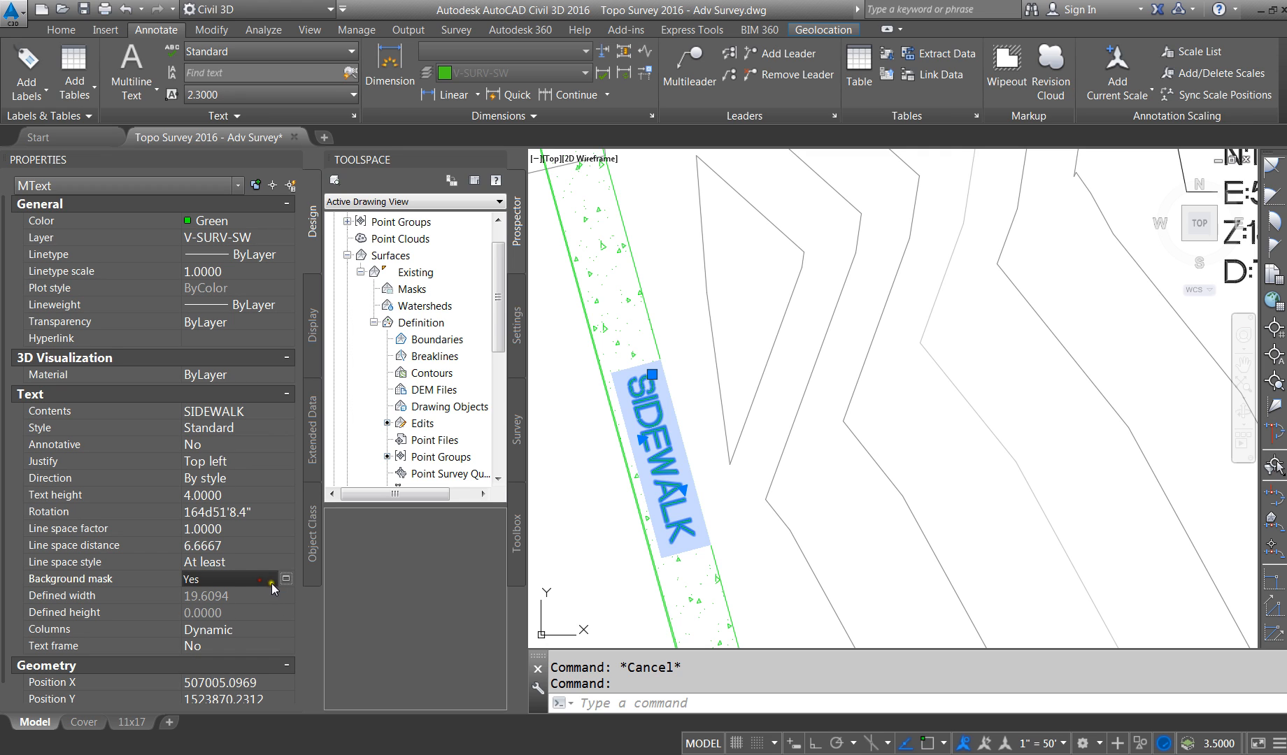
{"action": "left_click", "coordinate": [286, 578]}
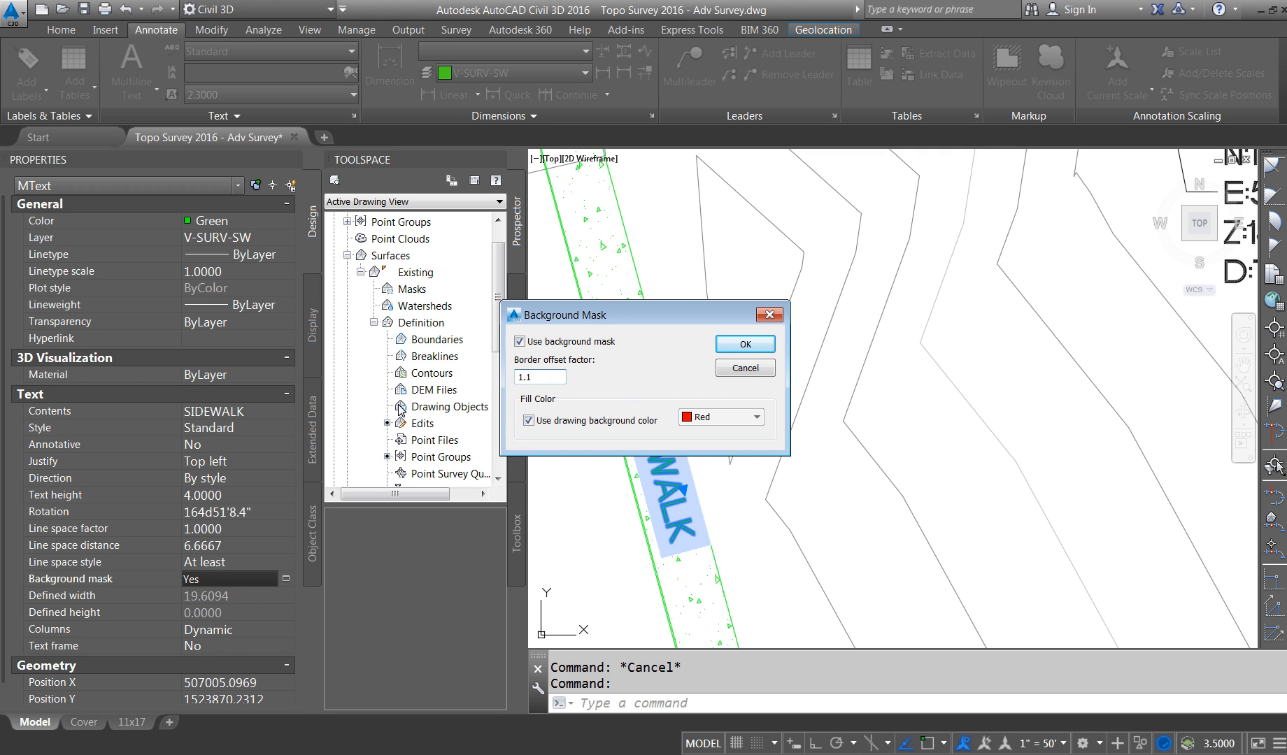
{"action": "key", "text": "Return"}
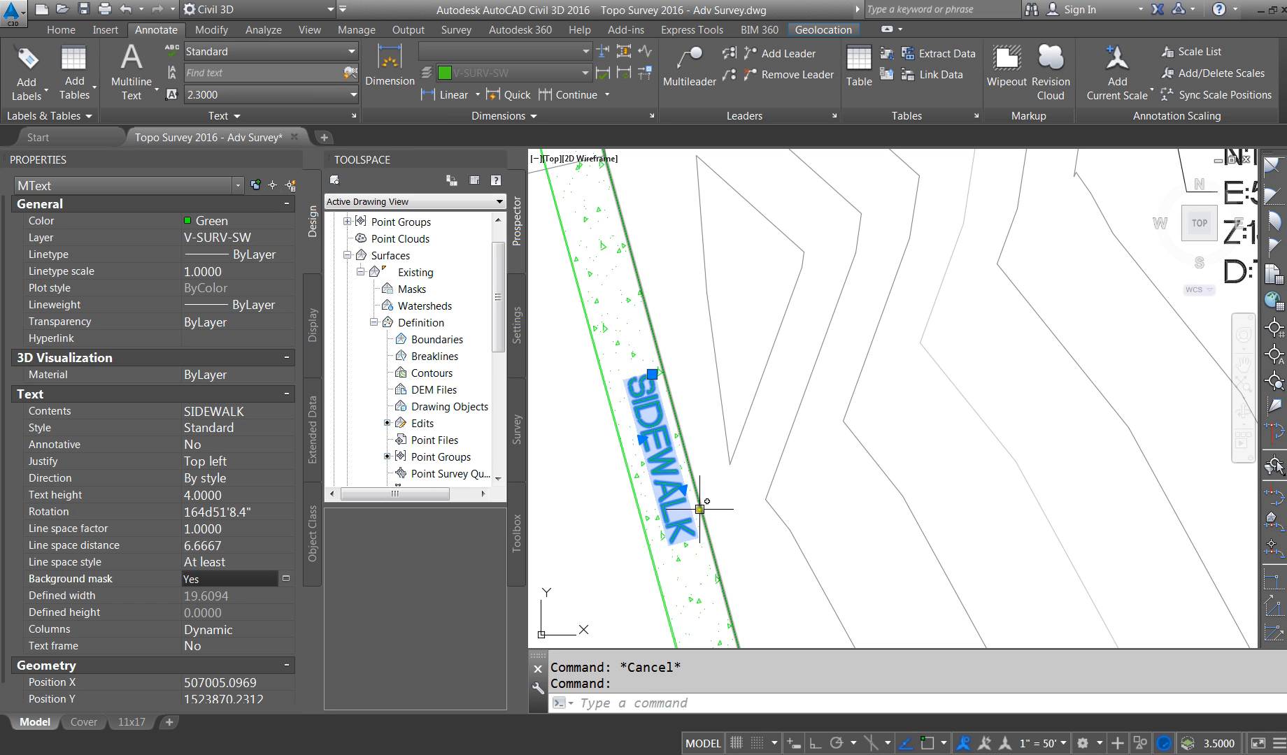
{"action": "key", "text": "Escape"}
Step: Move the SIDEWALK text slightly west so it sits centered between the western sidewalk's edge lines
{"action": "left_click", "coordinate": [670, 455]}
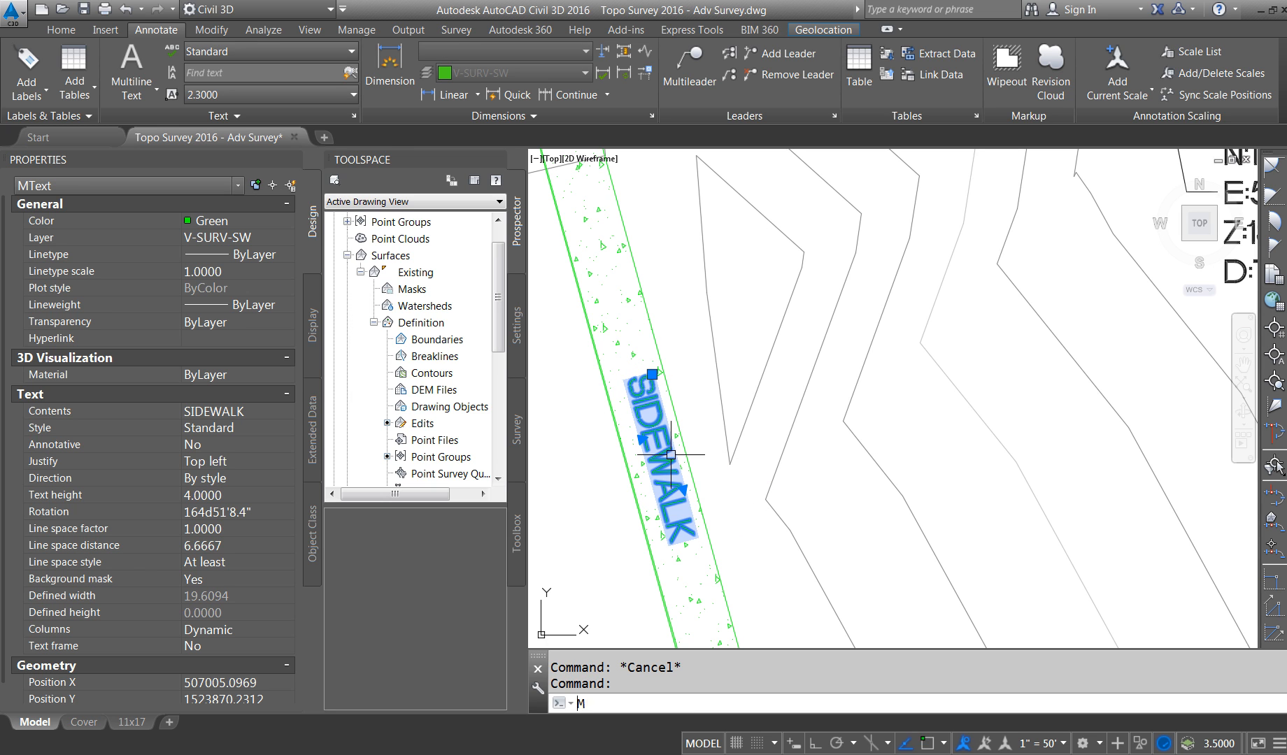
{"action": "key", "text": "Return"}
{"action": "left_click", "coordinate": [665, 438]}
{"action": "left_click", "coordinate": [661, 441]}
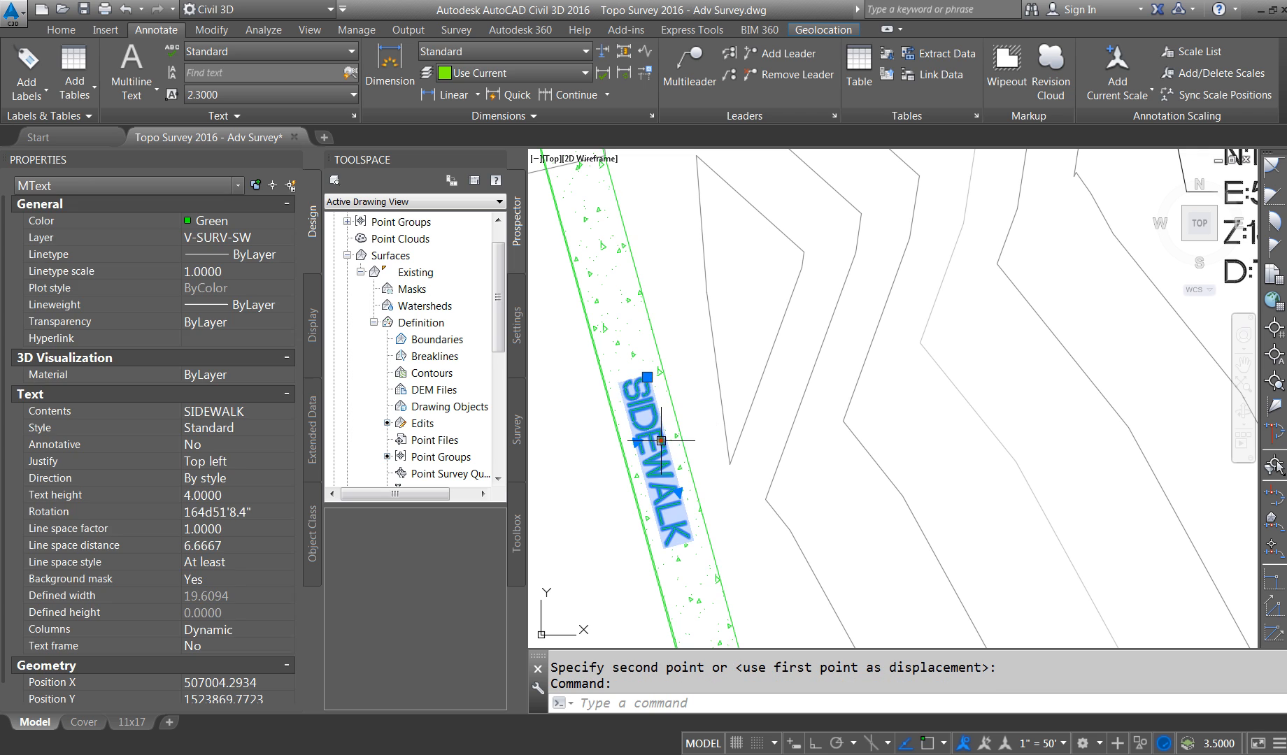
Step: Copy the SIDEWALK text to the building area south of the southern sidewalk, among the vertical building lines
{"action": "key", "text": "Return"}
{"action": "left_click", "coordinate": [662, 440]}
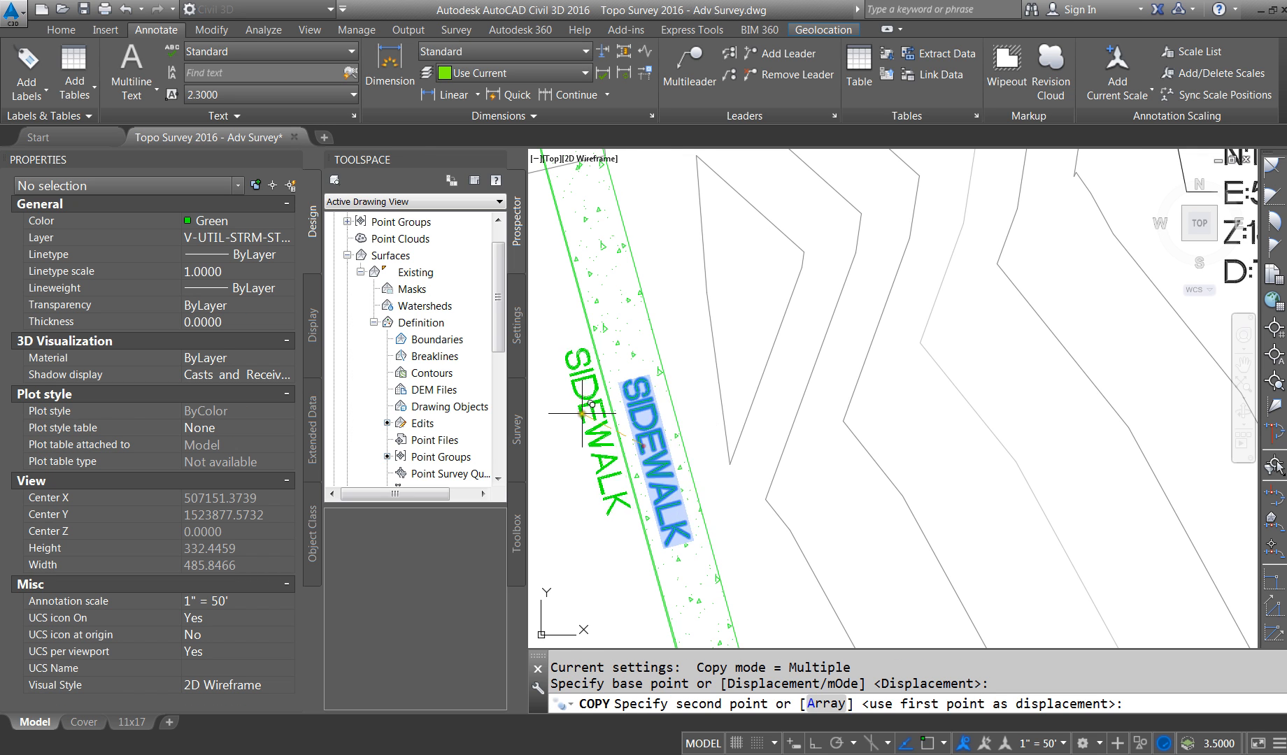
{"action": "scroll", "coordinate": [662, 440], "scroll_direction": "down", "scroll_amount": 5}
{"action": "scroll", "coordinate": [751, 505], "scroll_direction": "up", "scroll_amount": 5}
{"action": "left_click", "coordinate": [967, 538]}
{"action": "key", "text": "Escape"}
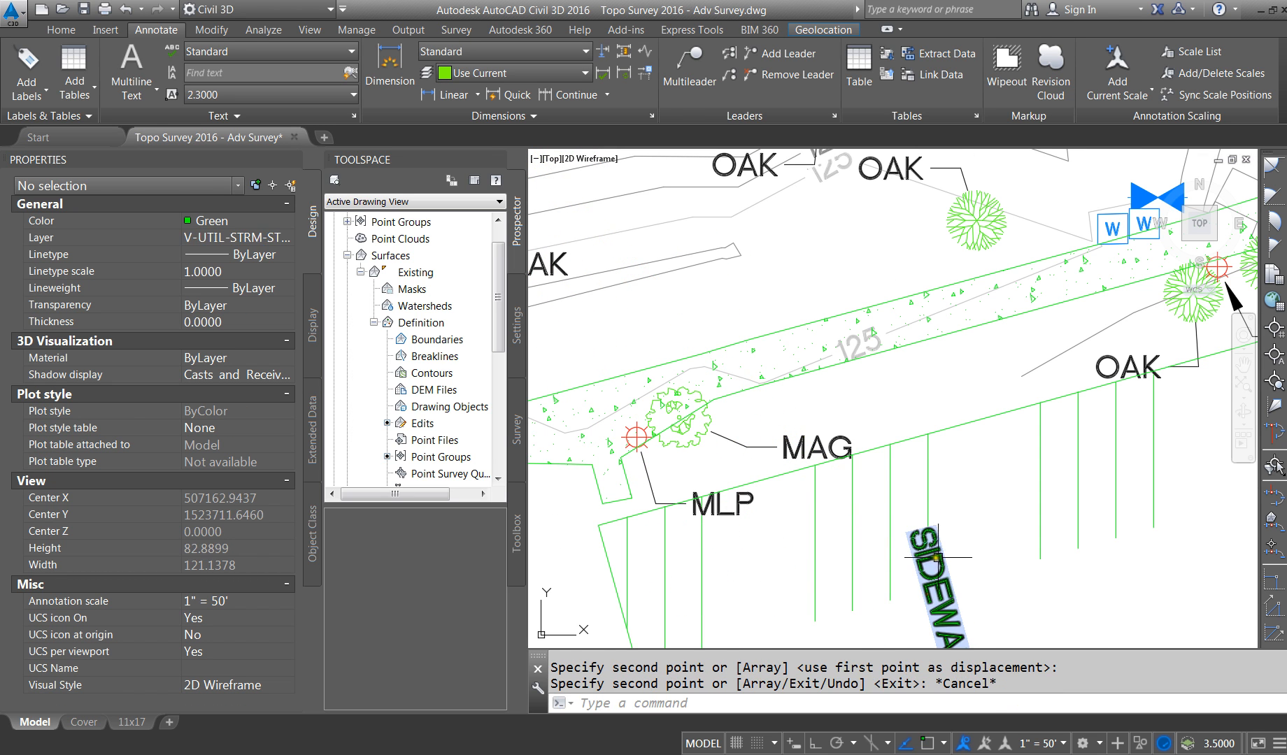
Step: Rotate the copied SIDEWALK text to run roughly parallel with the building's northern edge, at about 72.5 degrees rotation
{"action": "key", "text": "Return"}
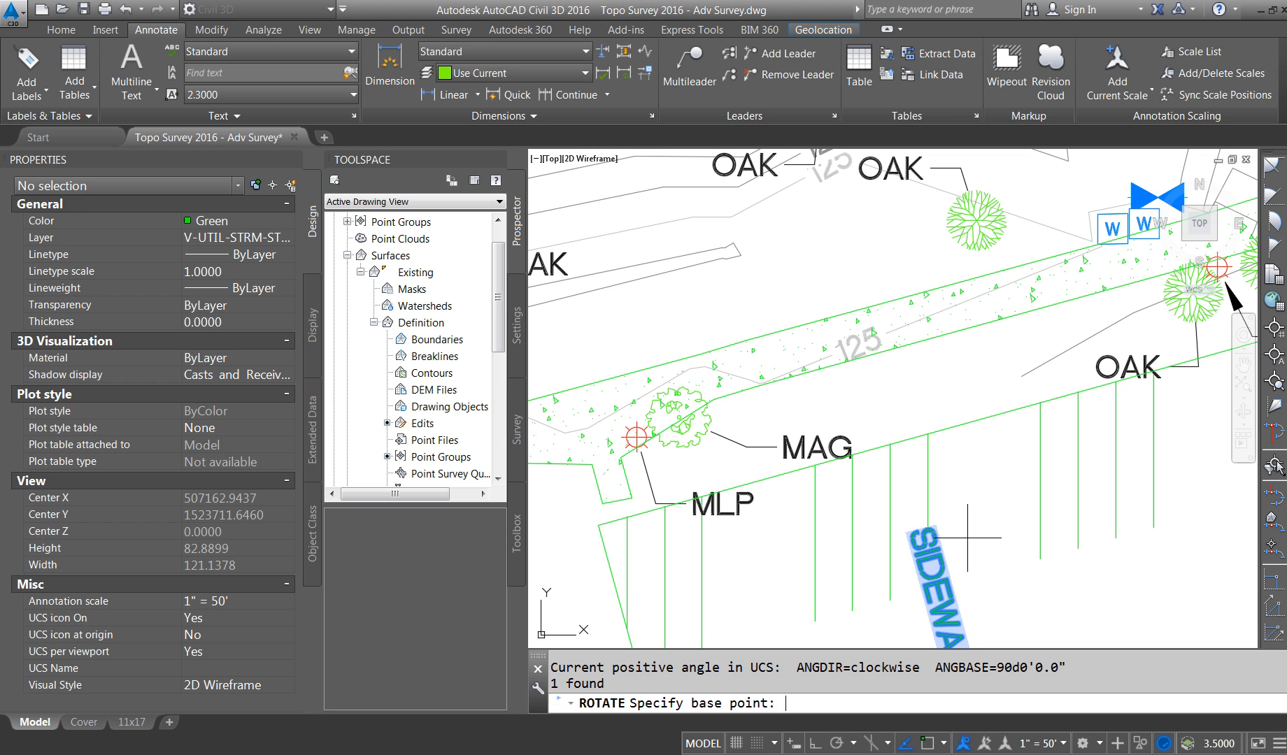
{"action": "left_click", "coordinate": [927, 544]}
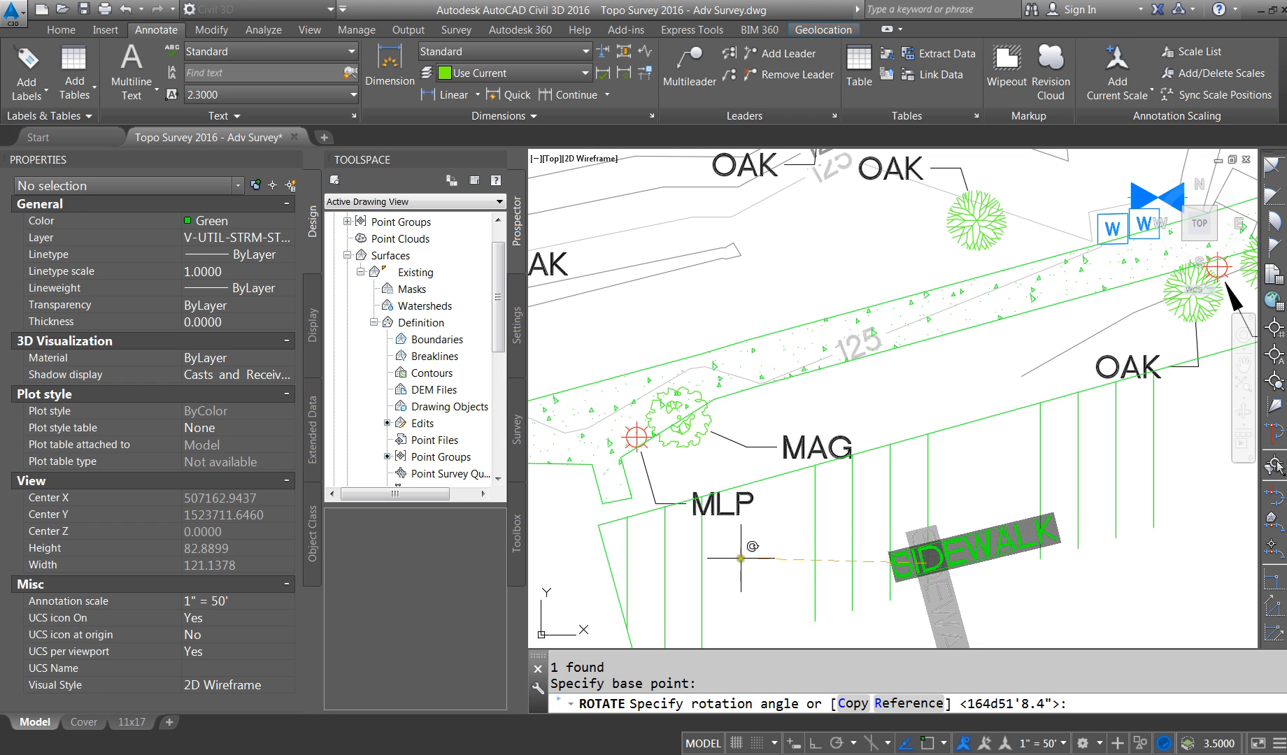
{"action": "key", "text": "Escape"}
Step: Replace the contents of the rotated SIDEWALK copy in the building area with BUILDING #11
{"action": "left_click", "coordinate": [947, 542]}
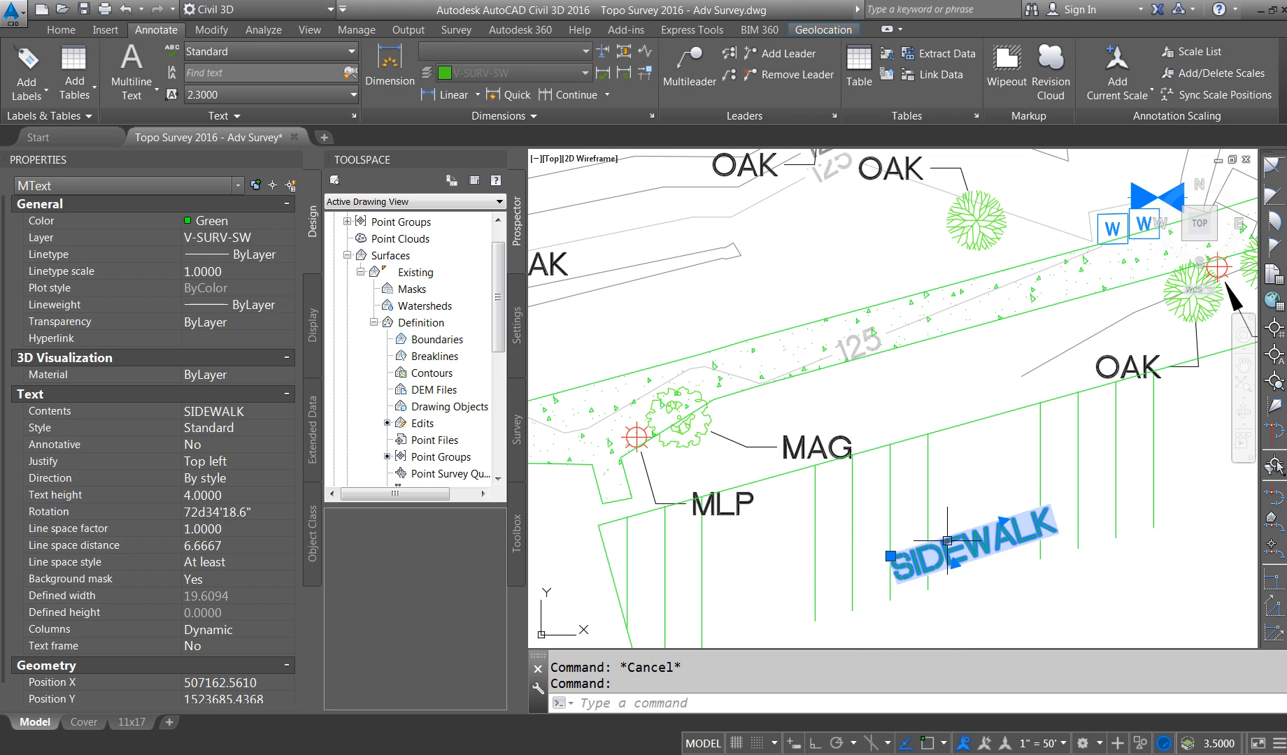
{"action": "left_click", "coordinate": [285, 412]}
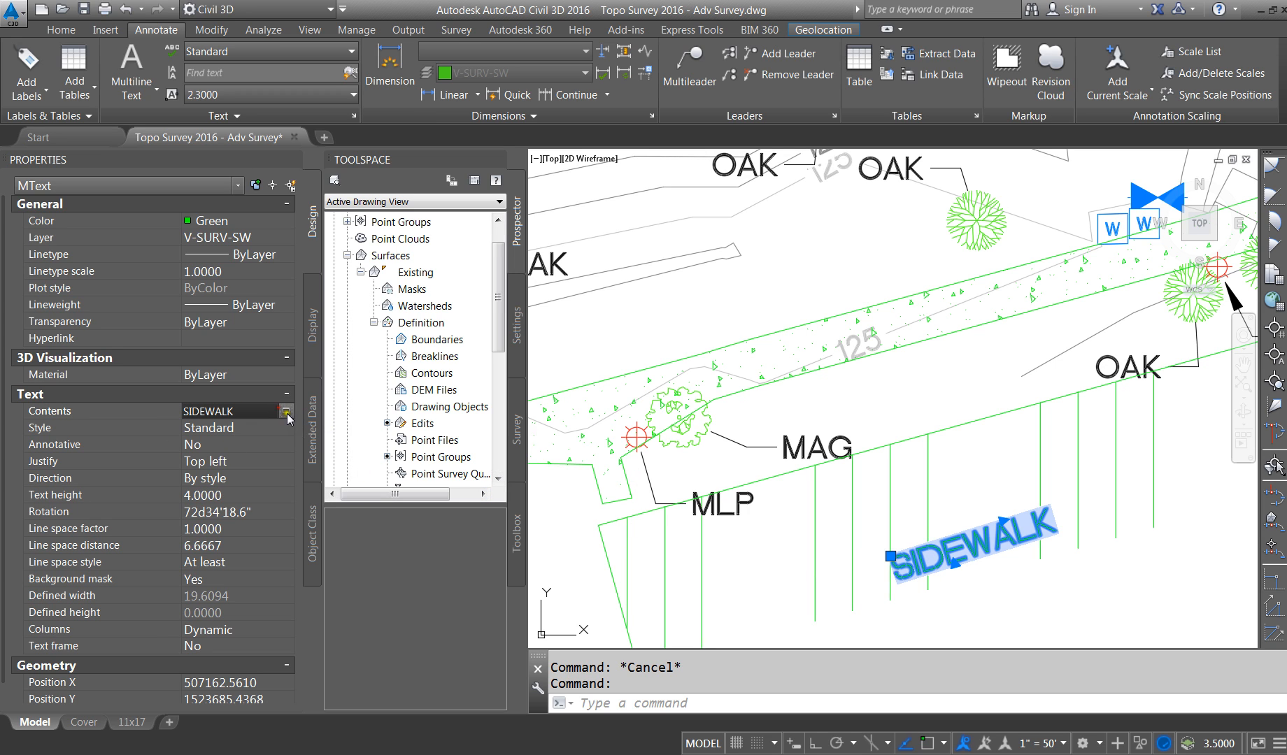
{"action": "double_click", "coordinate": [899, 566]}
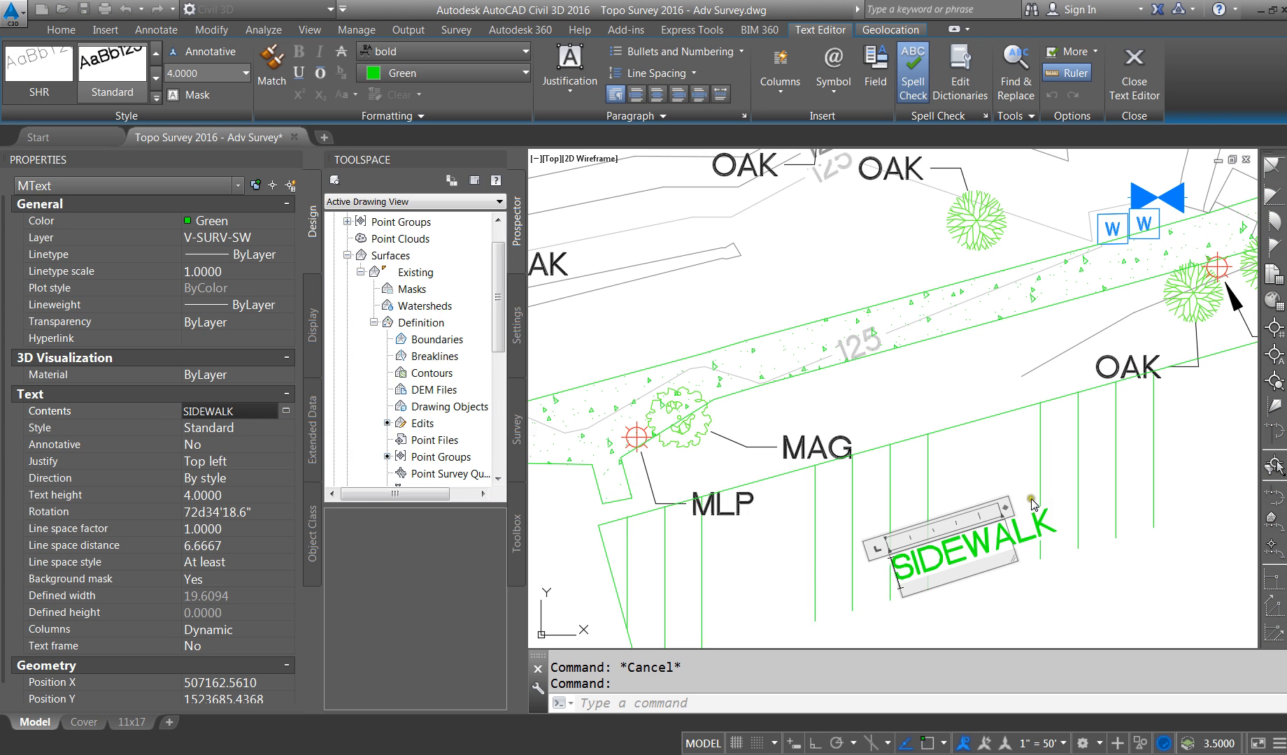
{"action": "left_click_drag", "start_coordinate": [1009, 507], "coordinate": [835, 556]}
{"action": "type", "text": "BUILDING #11"}
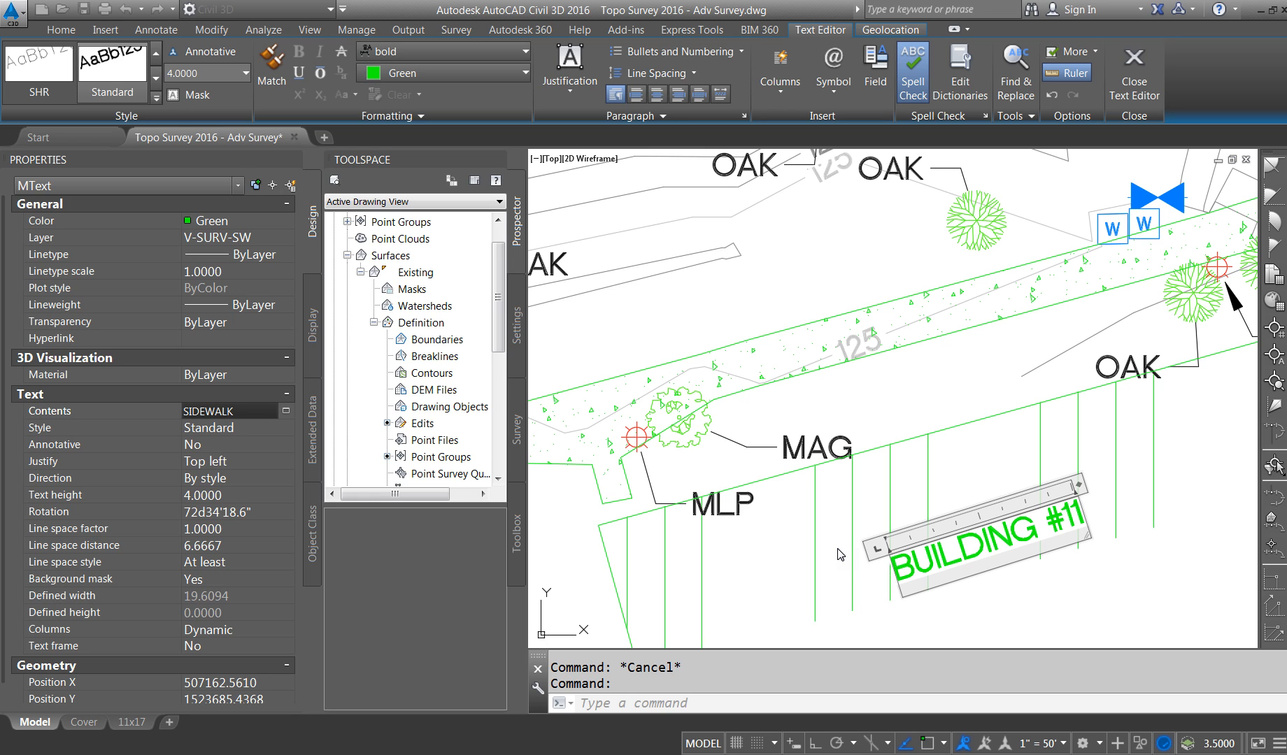
{"action": "left_click", "coordinate": [1030, 587]}
{"action": "key", "text": "Escape"}
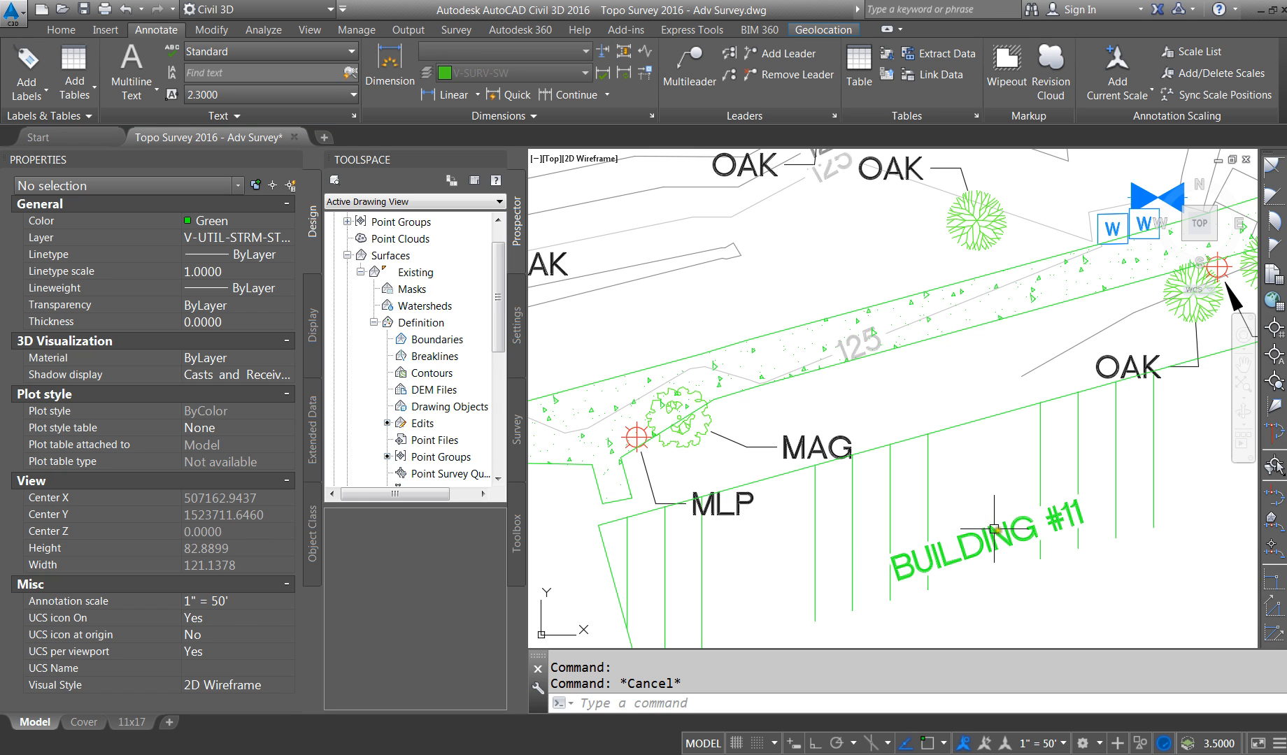
Step: Match the BUILDING #11 text's properties to the building outline so it uses the V-BLDG-OTLN layer
{"action": "type", "text": "MA"}
{"action": "key", "text": "Return"}
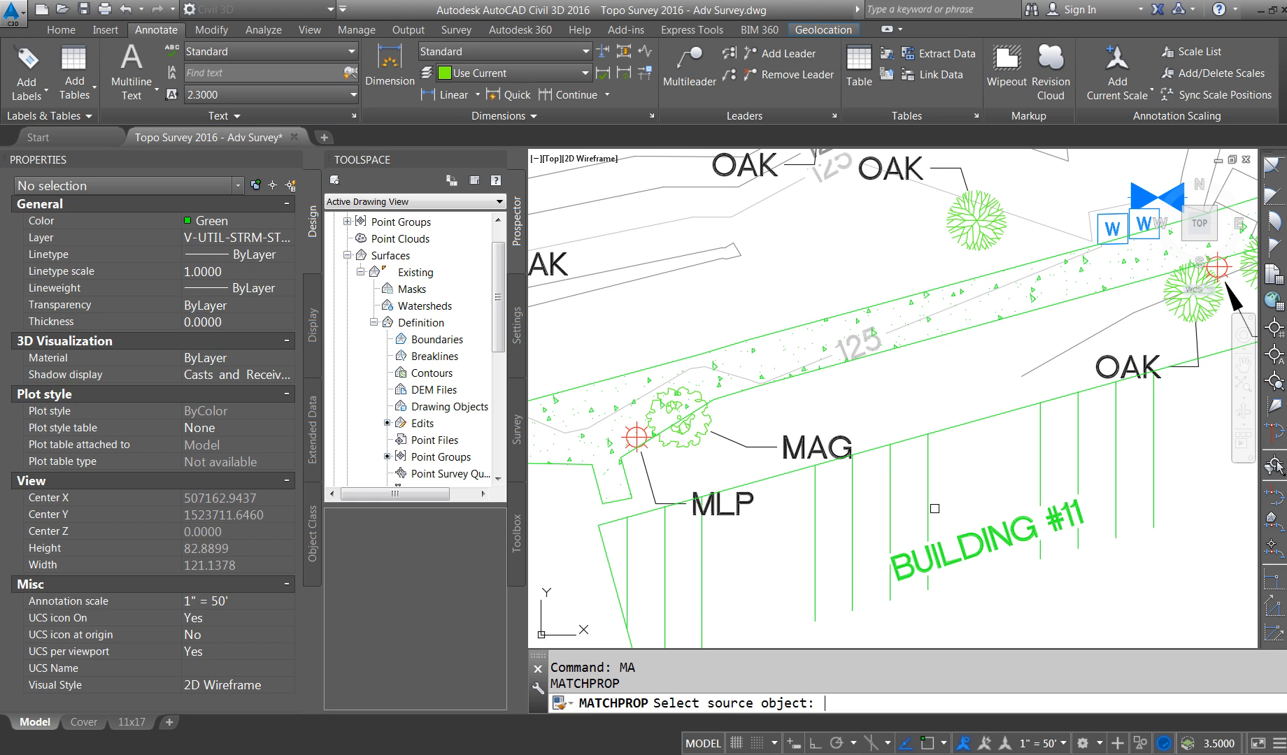
{"action": "left_click", "coordinate": [950, 427]}
{"action": "left_click", "coordinate": [992, 528]}
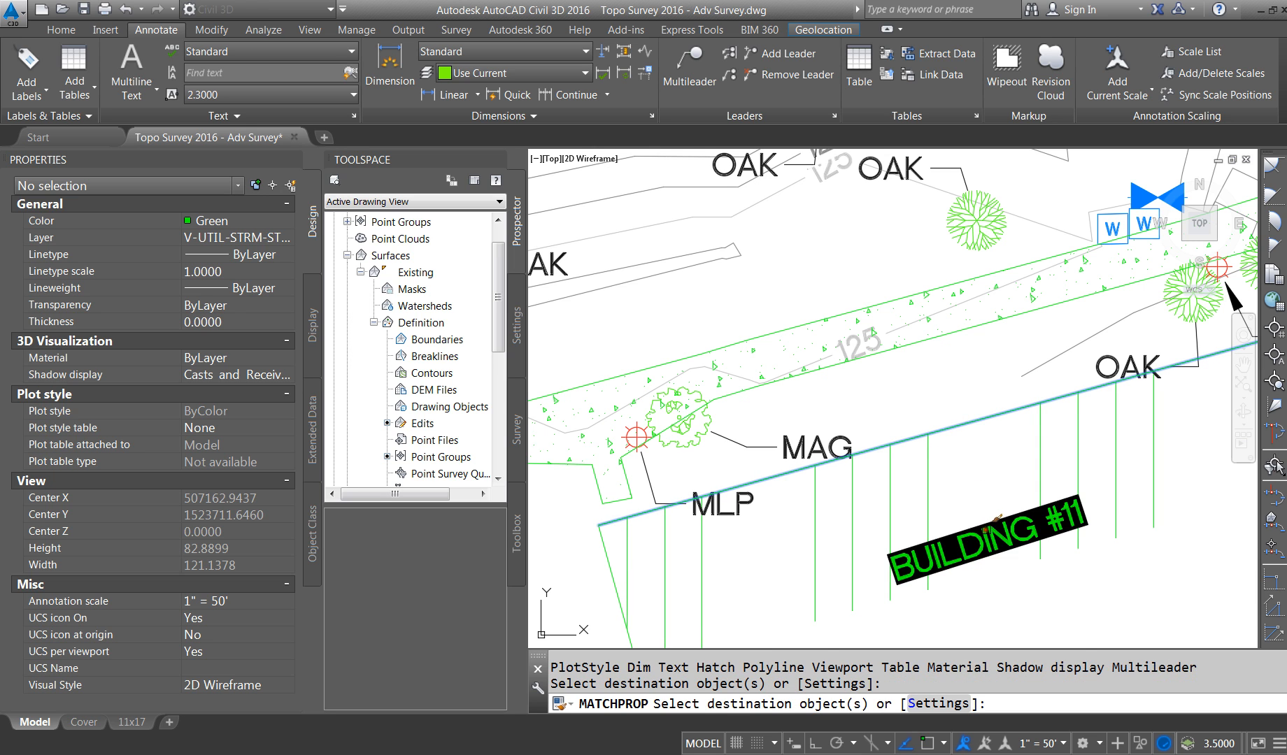
{"action": "key", "text": "Escape"}
{"action": "left_click", "coordinate": [990, 532]}
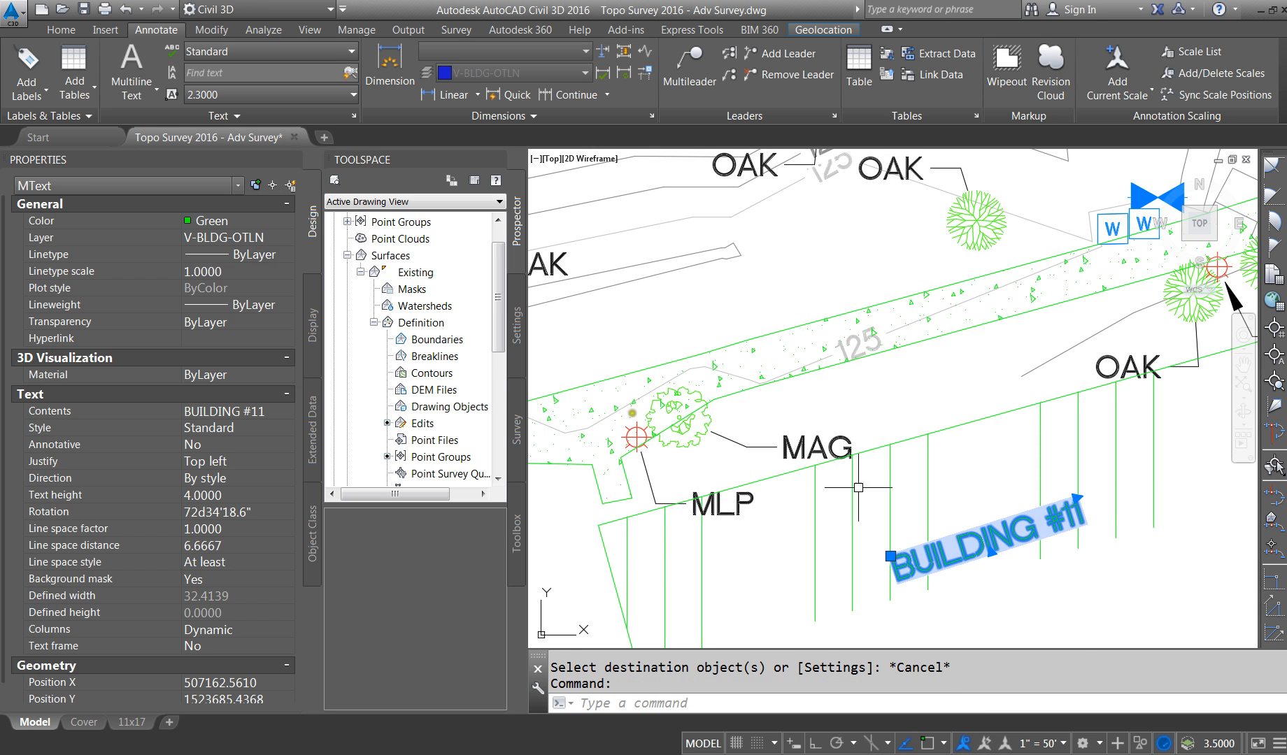
{"action": "key", "text": "Escape"}
{"action": "key", "text": "Escape"}
Step: Copy the western SIDEWALK text onto the hatched eastern sidewalk strip, between its two edge lines
{"action": "scroll", "coordinate": [858, 487], "scroll_direction": "down", "scroll_amount": 5}
{"action": "scroll", "coordinate": [634, 266], "scroll_direction": "up", "scroll_amount": 4}
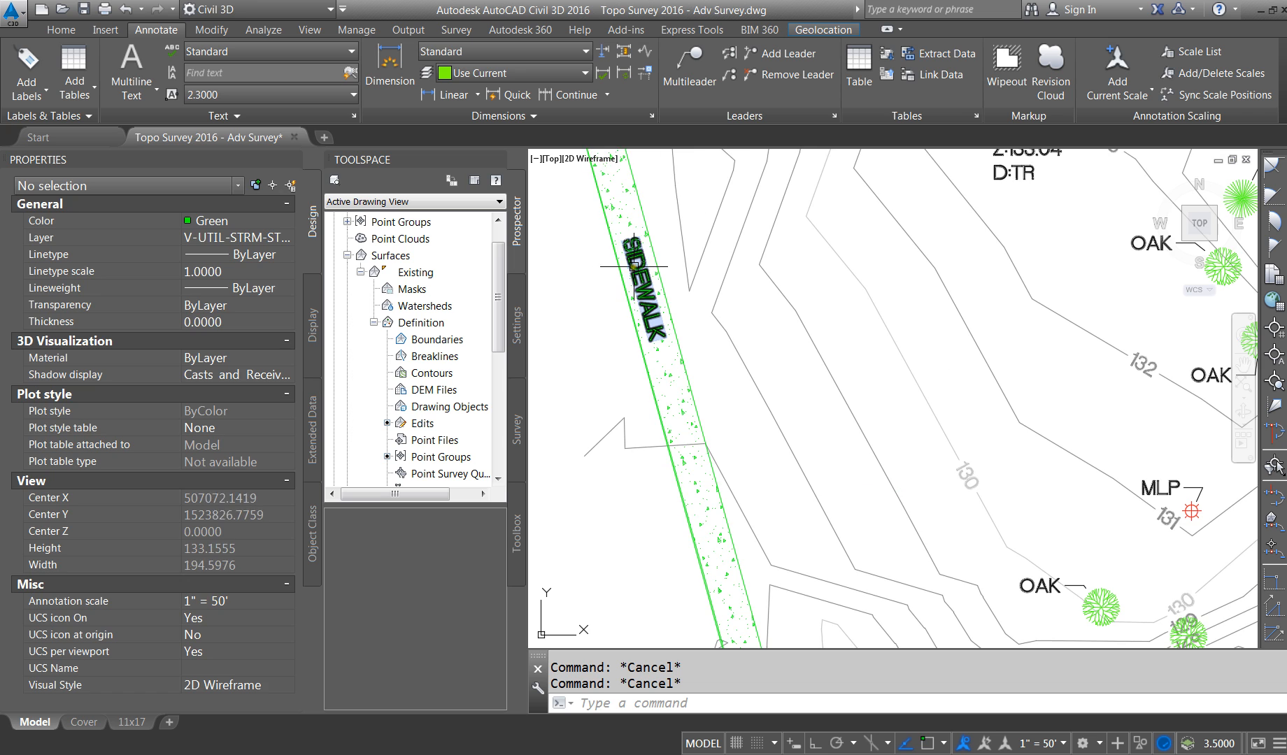
{"action": "left_click", "coordinate": [634, 265]}
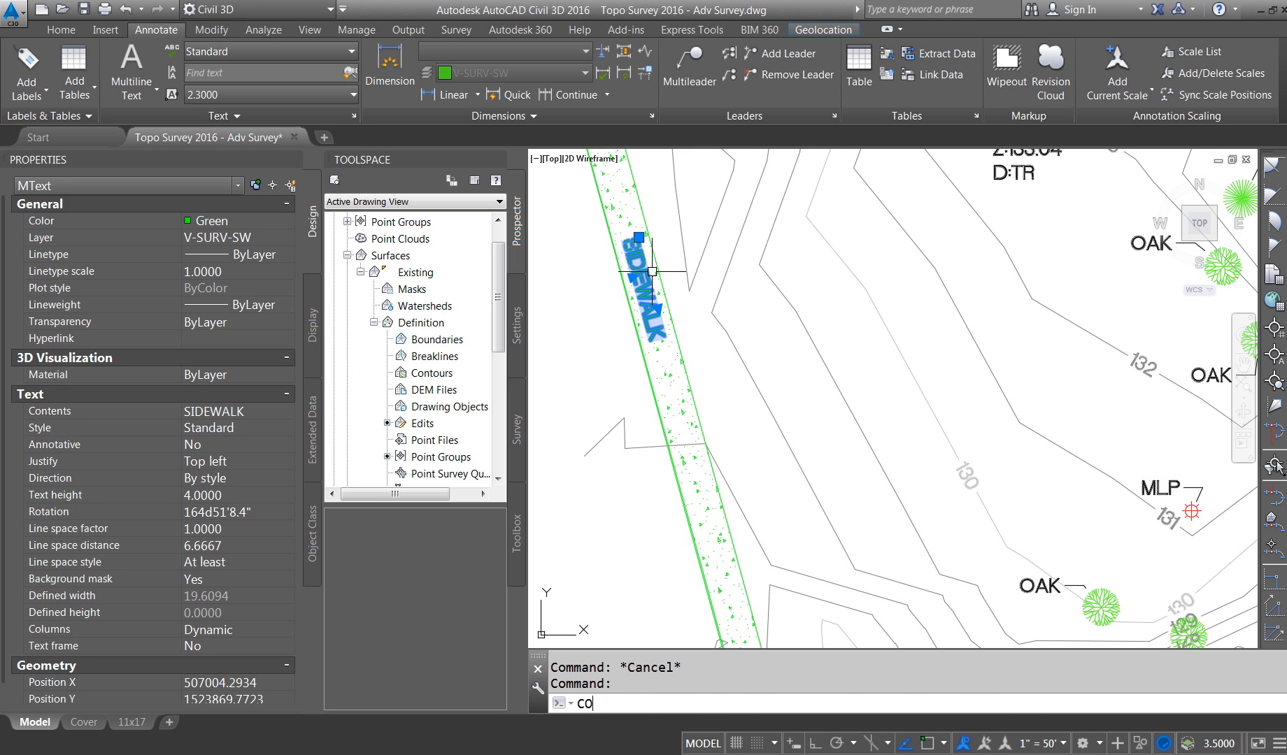
{"action": "type", "text": "CO"}
{"action": "key", "text": "Return"}
{"action": "left_click", "coordinate": [652, 271]}
{"action": "scroll", "coordinate": [652, 271], "scroll_direction": "down", "scroll_amount": 5}
{"action": "scroll", "coordinate": [785, 263], "scroll_direction": "up", "scroll_amount": 5}
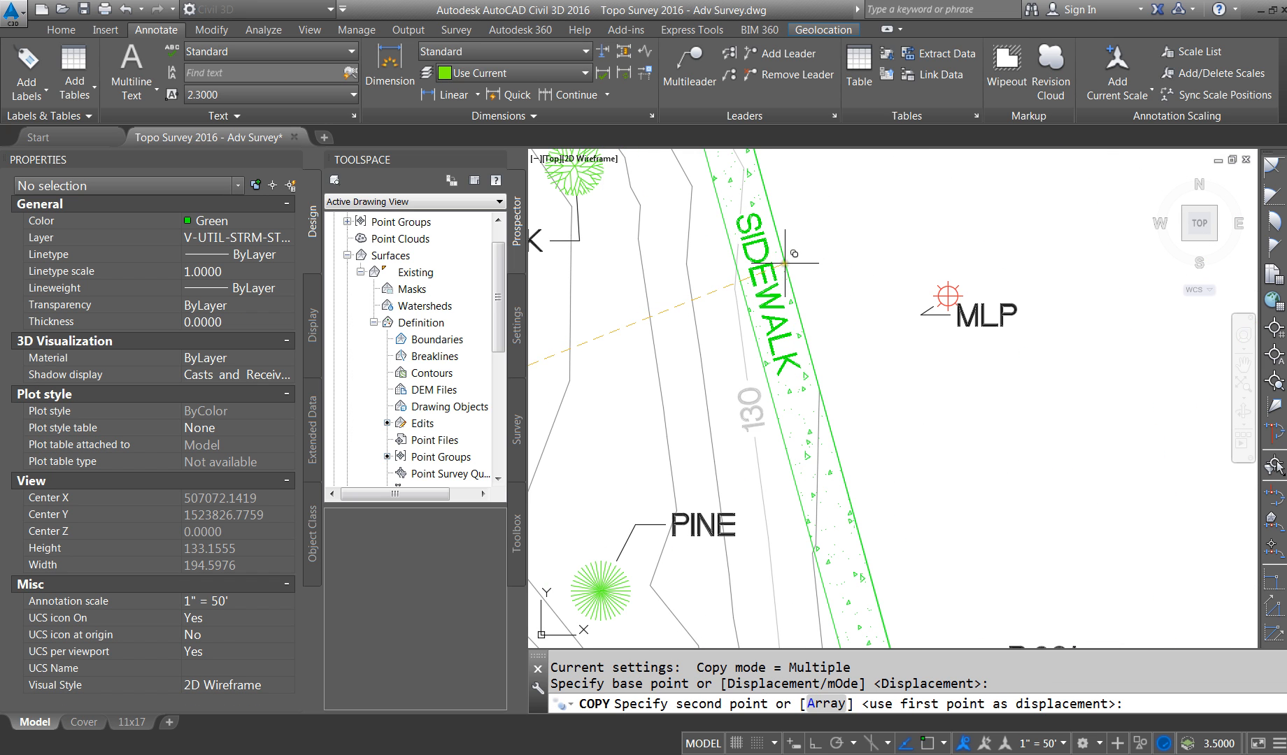
{"action": "left_click", "coordinate": [784, 263]}
Step: Place another copy of the SIDEWALK text in the open area east of the eastern sidewalk
{"action": "scroll", "coordinate": [784, 263], "scroll_direction": "down", "scroll_amount": 5}
{"action": "left_click", "coordinate": [872, 265]}
{"action": "key", "text": "Escape"}
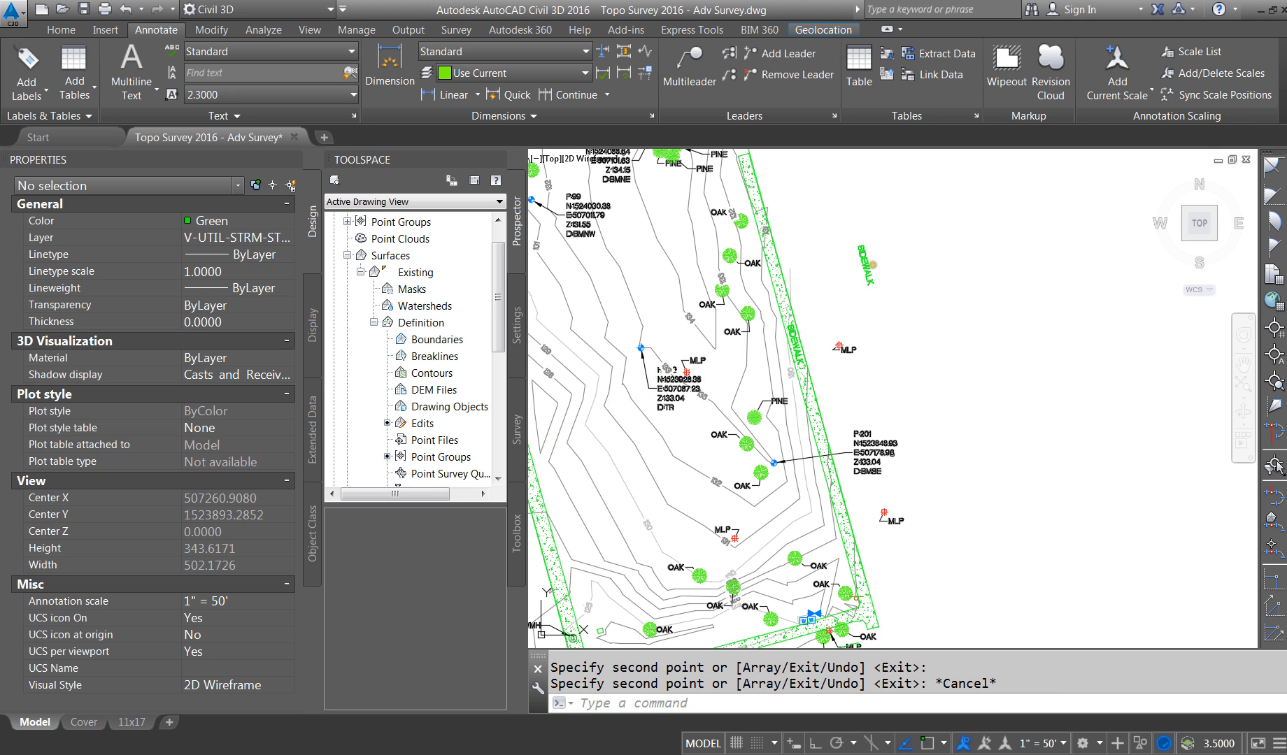
Step: Widen the text box of the SIDEWALK copy east of the site and replace its contents with PARKING LOT
{"action": "left_click", "coordinate": [862, 272]}
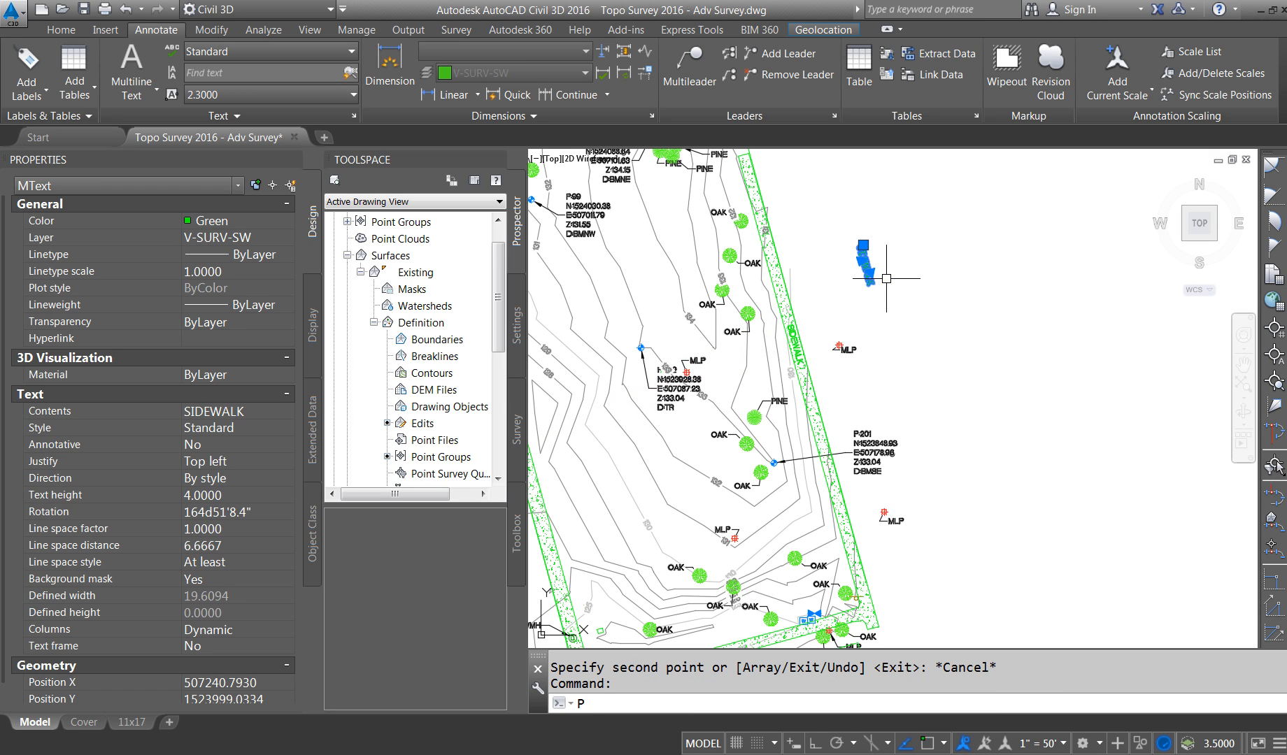
{"action": "key", "text": "Escape"}
{"action": "key", "text": "Escape"}
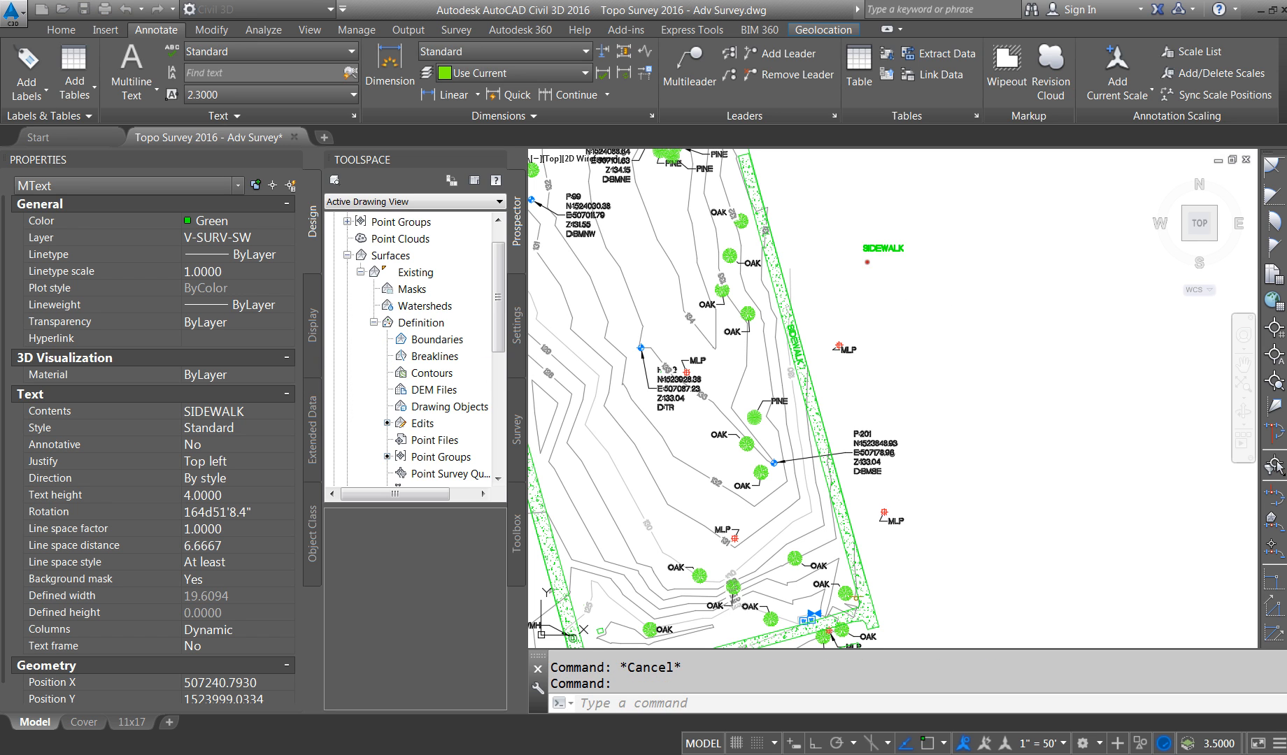
{"action": "double_click", "coordinate": [878, 252]}
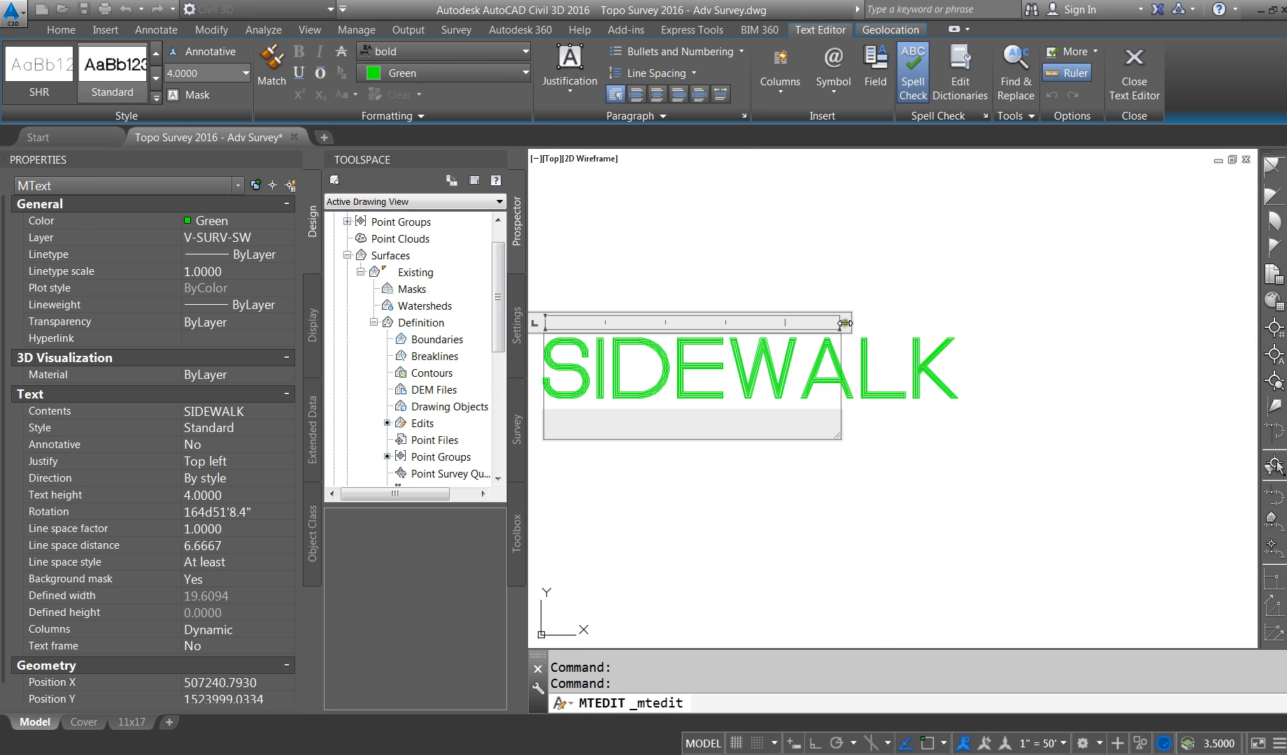
{"action": "left_click_drag", "start_coordinate": [845, 323], "coordinate": [1236, 323]}
{"action": "left_click_drag", "start_coordinate": [1005, 370], "coordinate": [584, 320]}
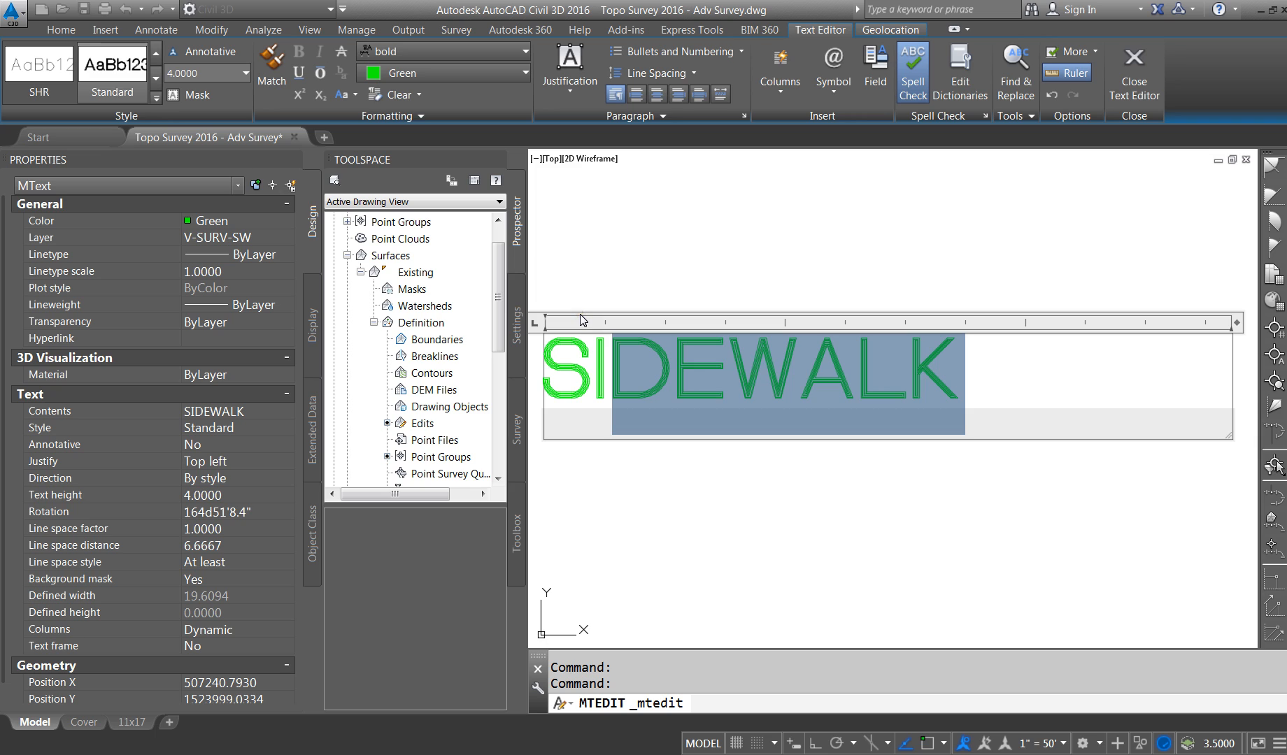
{"action": "key", "text": "BackSpace"}
{"action": "key", "text": "BackSpace"}
{"action": "key", "text": "BackSpace"}
{"action": "type", "text": "PARKIN"}
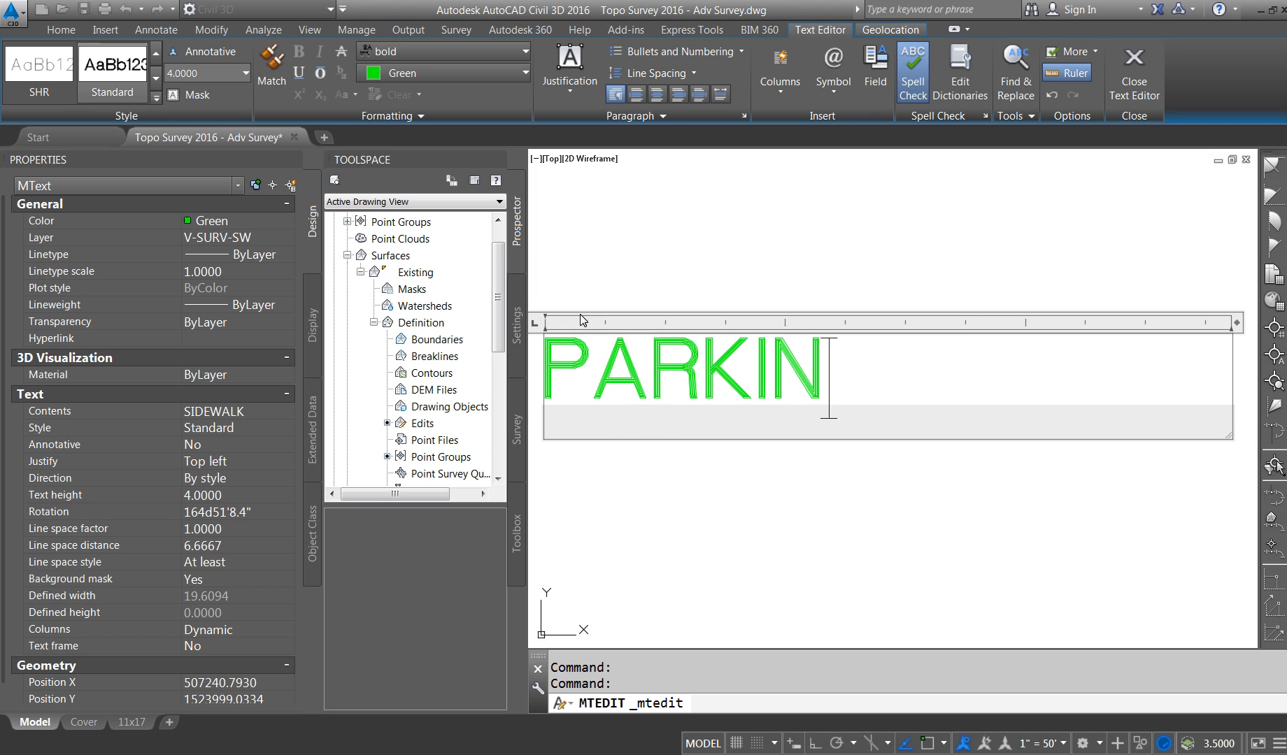
{"action": "type", "text": "G LOT"}
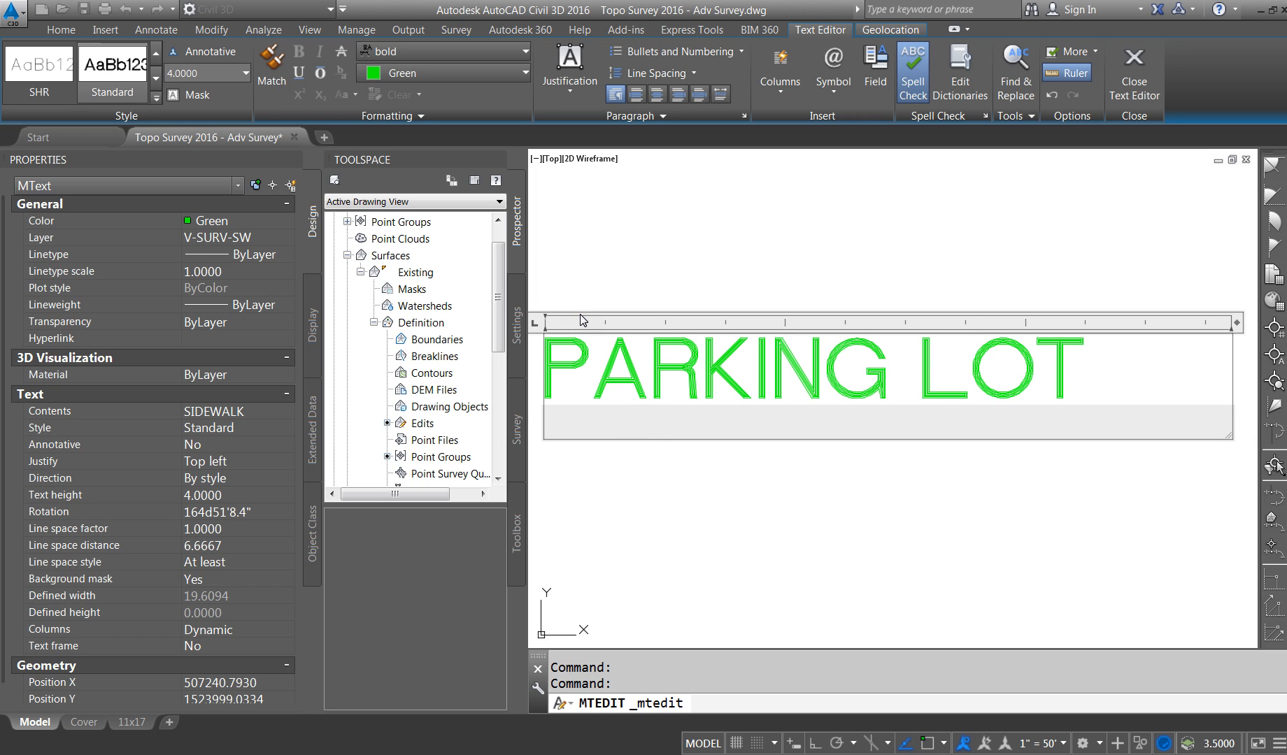
{"action": "left_click", "coordinate": [739, 483]}
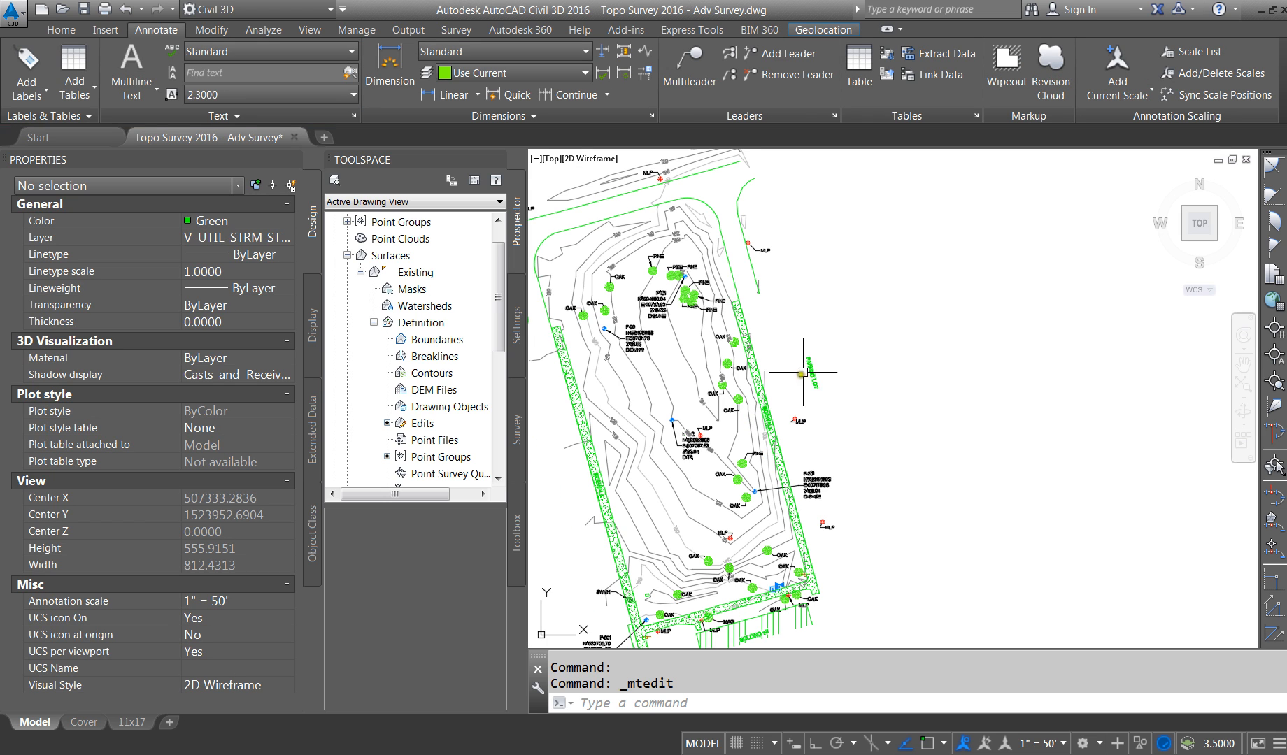
Step: Copy the PARKING LOT text from east of the site to the open area west of the western sidewalk
{"action": "left_click", "coordinate": [815, 368]}
{"action": "type", "text": "C"}
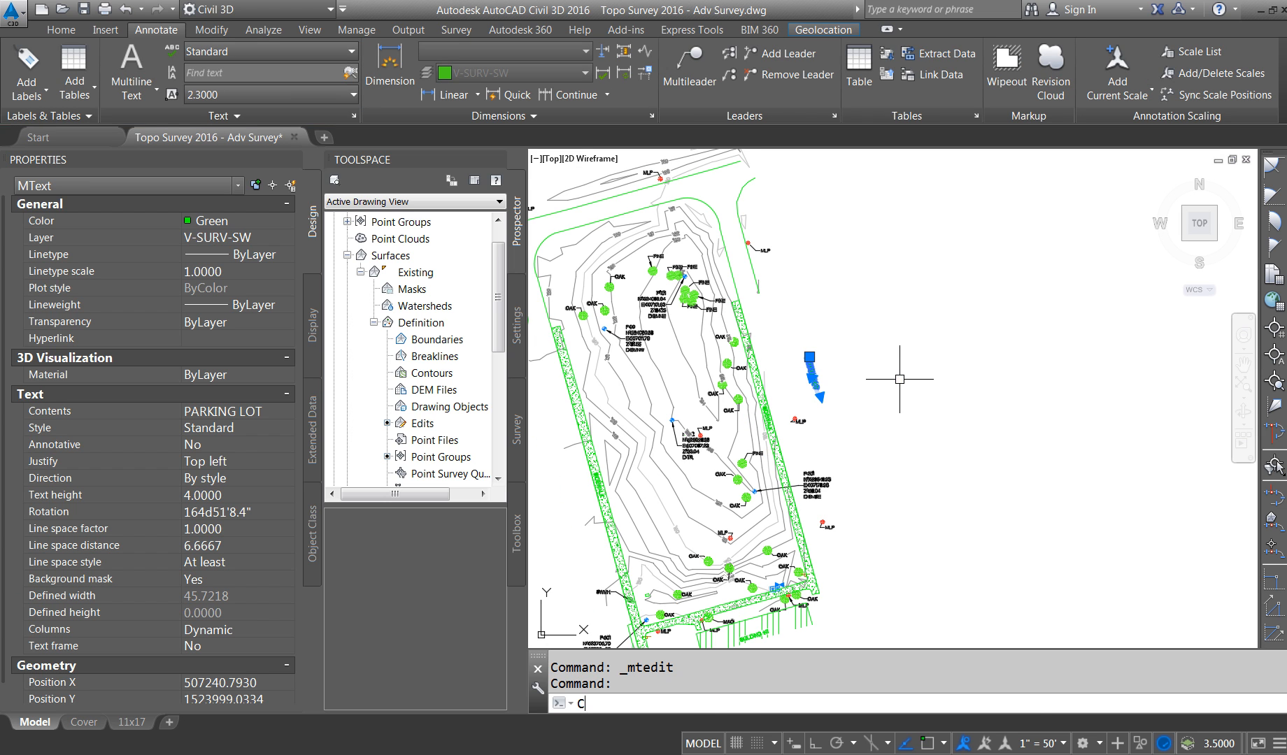
{"action": "type", "text": "O"}
{"action": "key", "text": "Return"}
{"action": "left_click", "coordinate": [899, 379]}
{"action": "scroll", "coordinate": [799, 420], "scroll_direction": "down", "scroll_amount": 5}
{"action": "scroll", "coordinate": [755, 421], "scroll_direction": "up", "scroll_amount": 5}
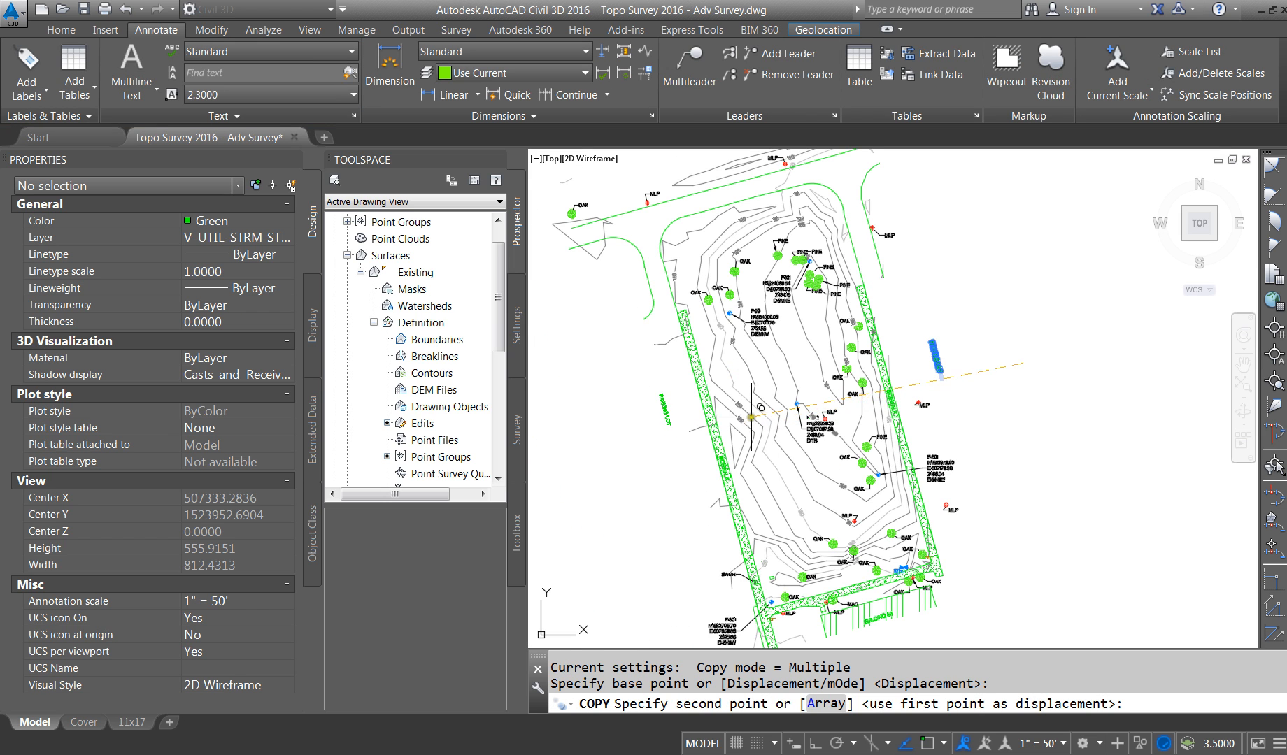
{"action": "left_click", "coordinate": [766, 405]}
{"action": "key", "text": "Escape"}
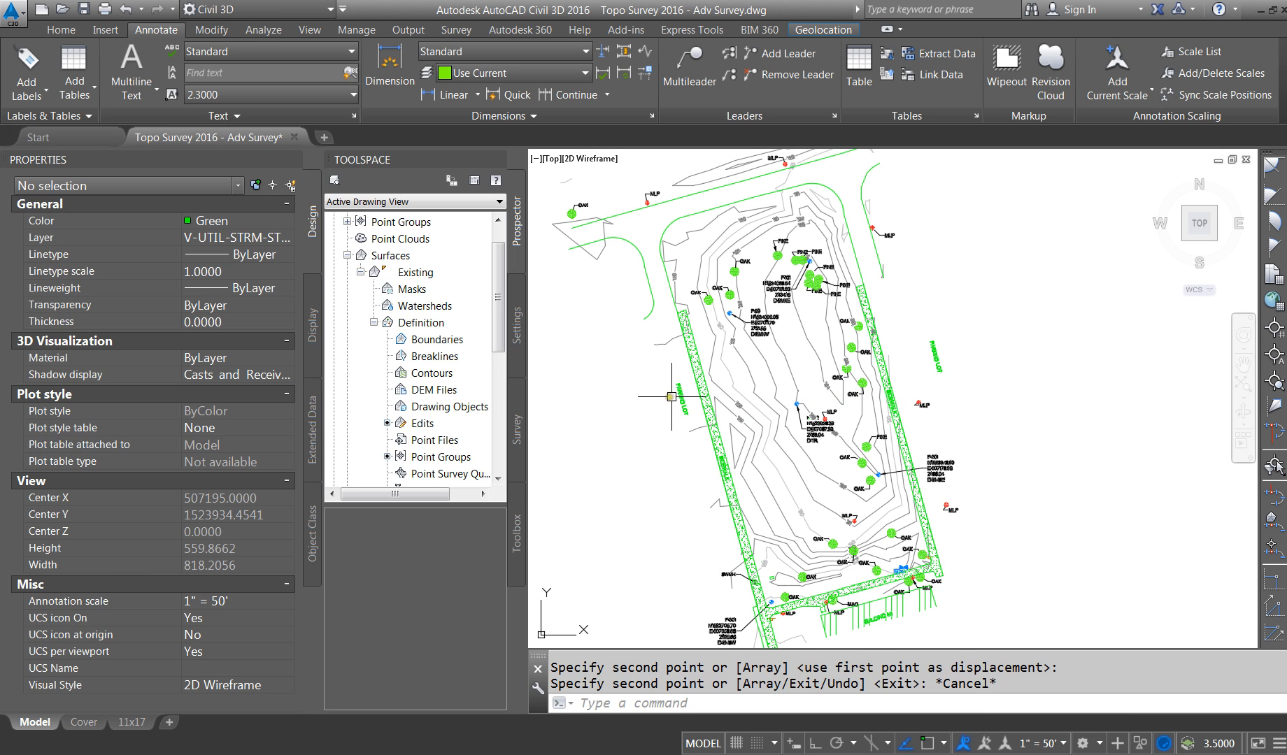
{"action": "left_click", "coordinate": [672, 397]}
{"action": "key", "text": "Escape"}
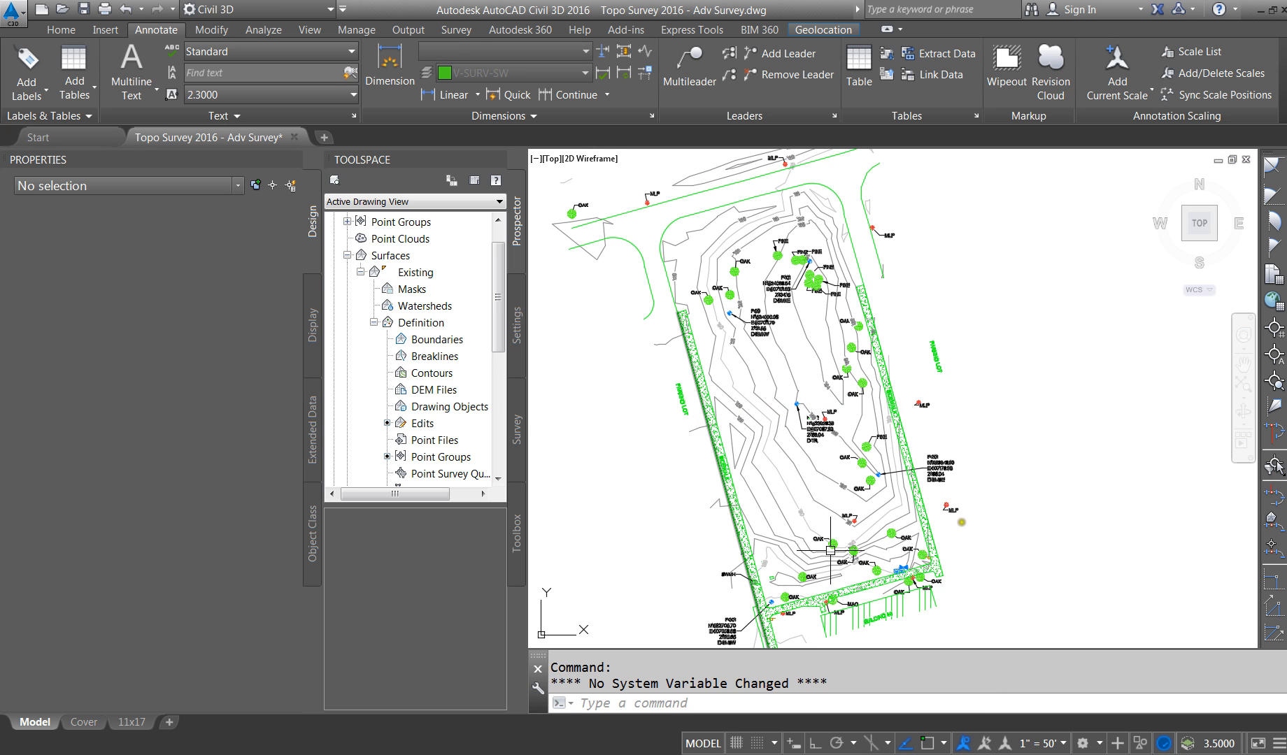
Step: Copy the BUILDING #11 text onto the road north of the site, between its two edge lines
{"action": "scroll", "coordinate": [868, 615], "scroll_direction": "up", "scroll_amount": 5}
{"action": "left_click", "coordinate": [897, 623]}
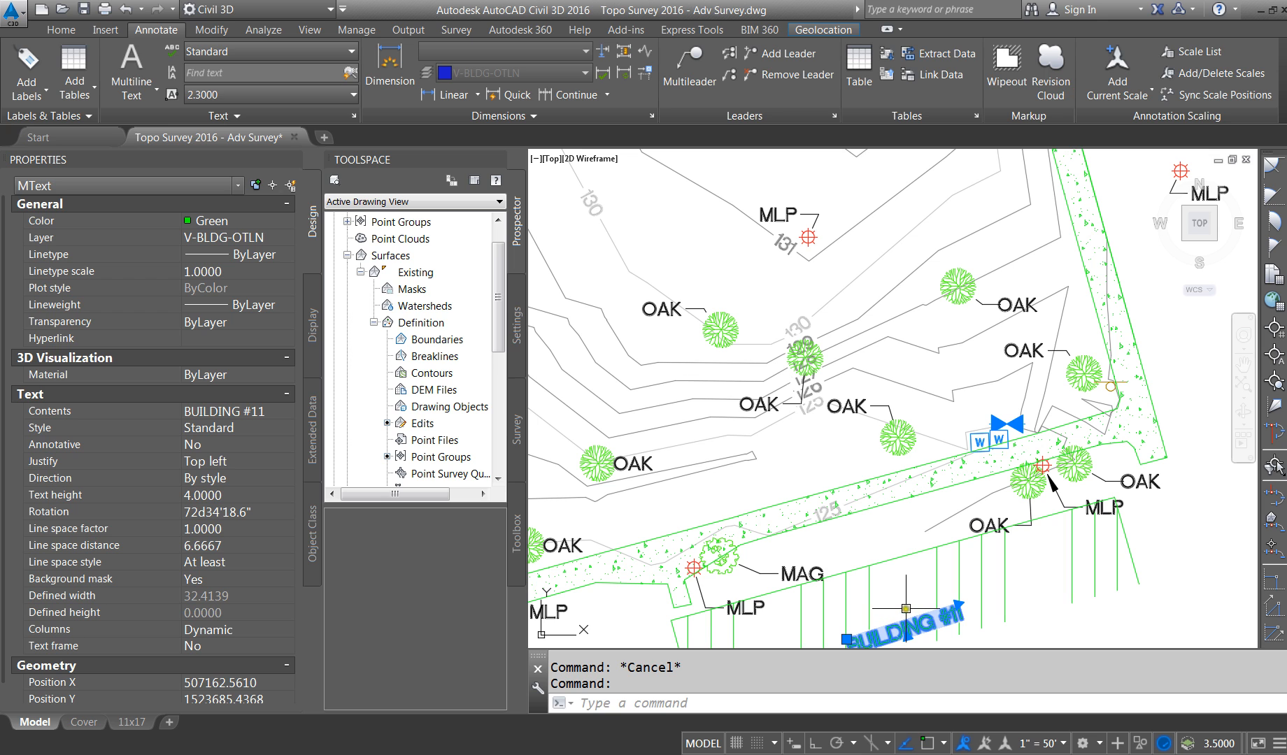
{"action": "type", "text": "co"}
{"action": "key", "text": "Return"}
{"action": "left_click", "coordinate": [906, 608]}
{"action": "scroll", "coordinate": [945, 528], "scroll_direction": "down", "scroll_amount": 6}
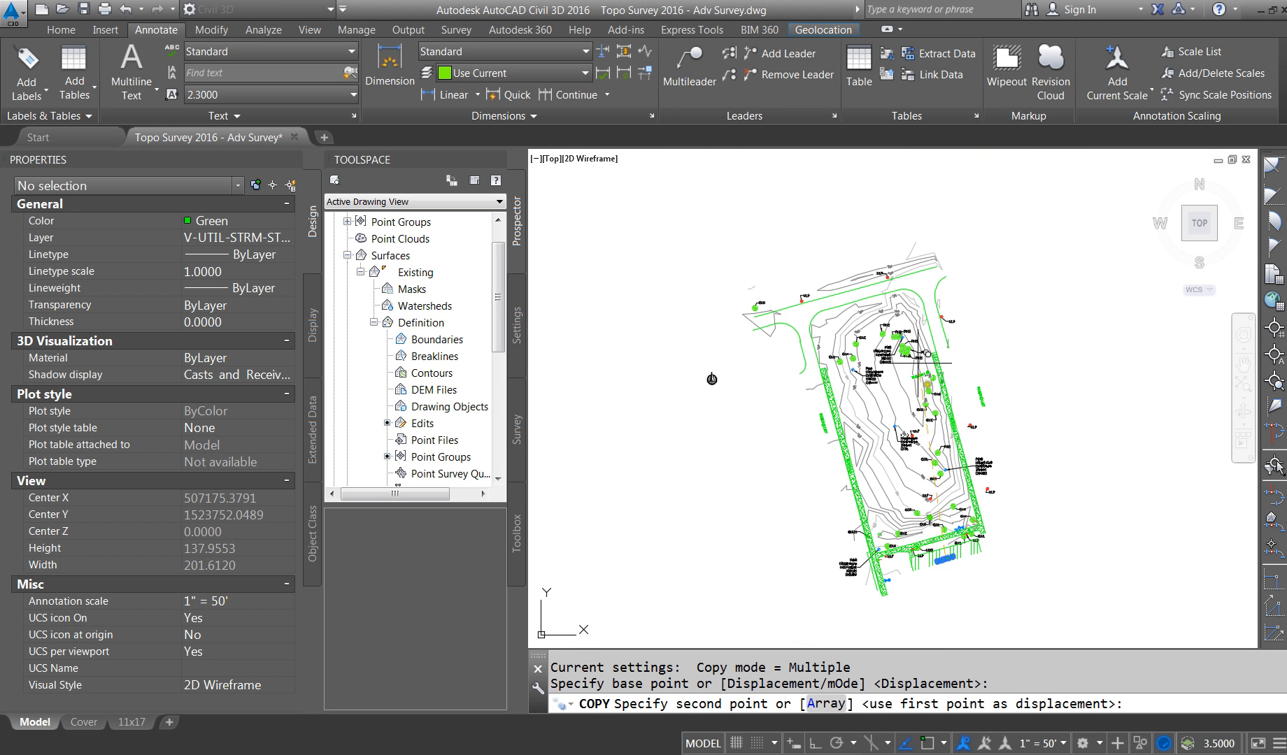
{"action": "scroll", "coordinate": [853, 271], "scroll_direction": "up", "scroll_amount": 5}
{"action": "scroll", "coordinate": [853, 271], "scroll_direction": "up", "scroll_amount": 3}
{"action": "left_click", "coordinate": [855, 434]}
{"action": "key", "text": "Escape"}
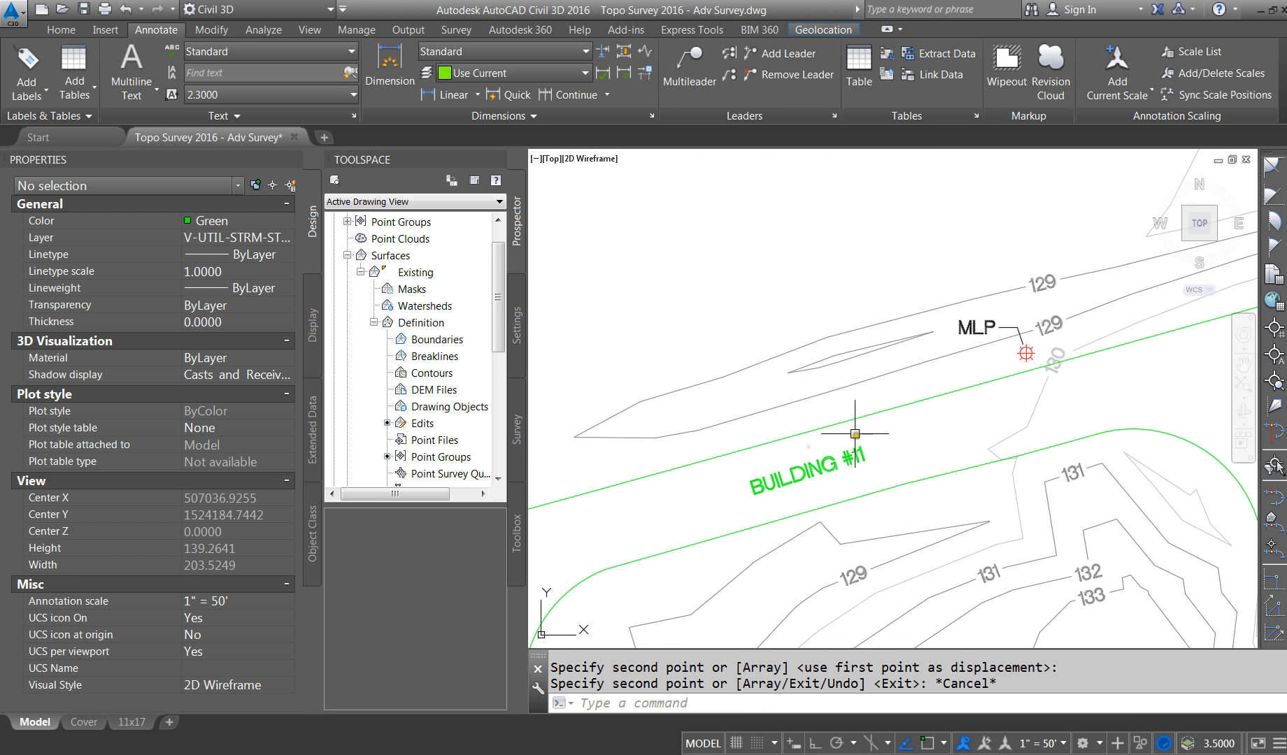
Step: Match the copied BUILDING #11 text's properties to the road's northern edge line so it uses the edge-of-pavement layer
{"action": "type", "text": "ma"}
{"action": "key", "text": "Return"}
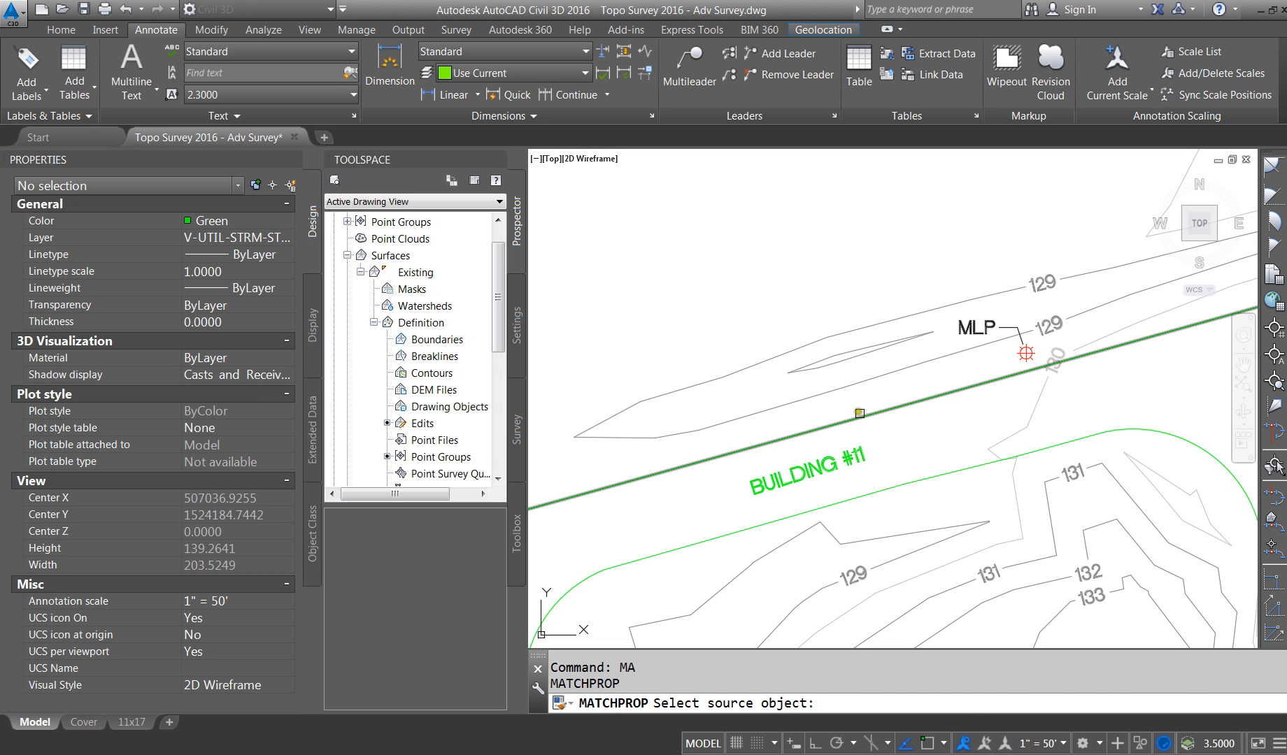
{"action": "left_click", "coordinate": [859, 418]}
{"action": "left_click", "coordinate": [811, 472]}
{"action": "key", "text": "Escape"}
{"action": "left_click", "coordinate": [817, 465]}
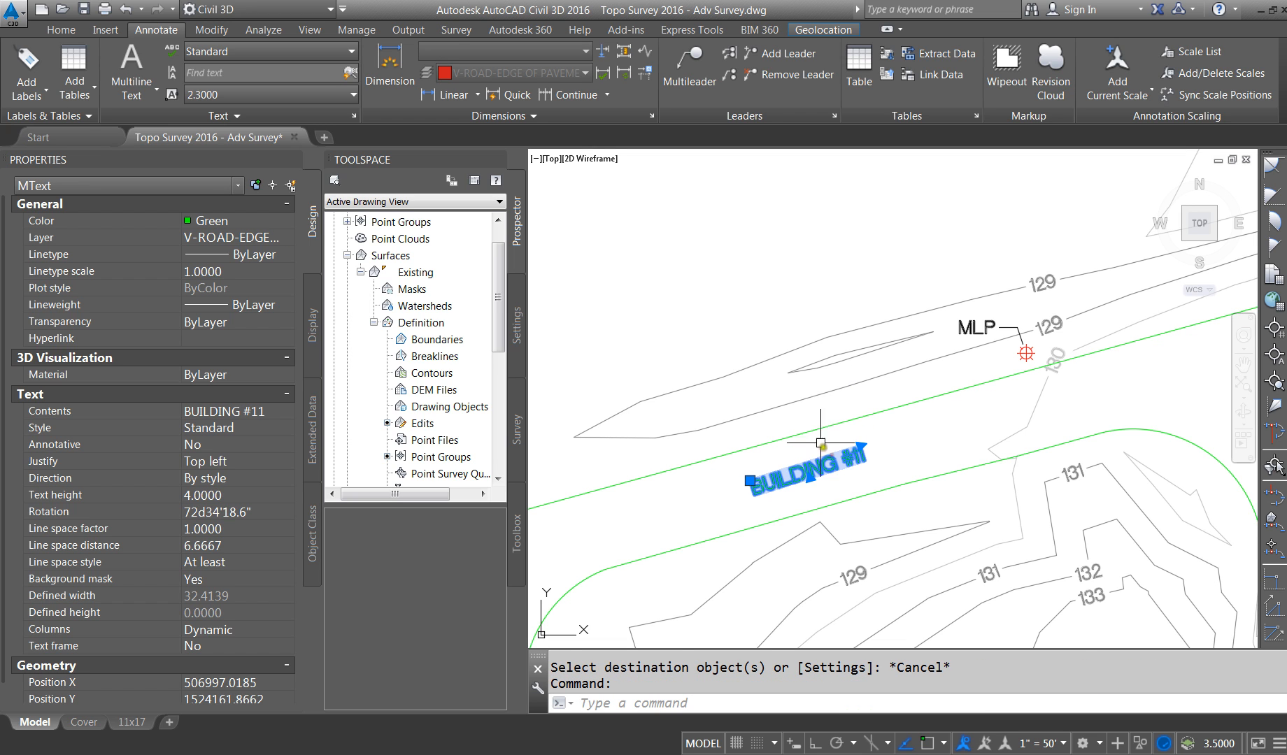
{"action": "key", "text": "Escape"}
Step: Widen the text box of the BUILDING #11 copy on the road and replace its contents with VALENCIA COLLEGE ROAD
{"action": "double_click", "coordinate": [864, 445]}
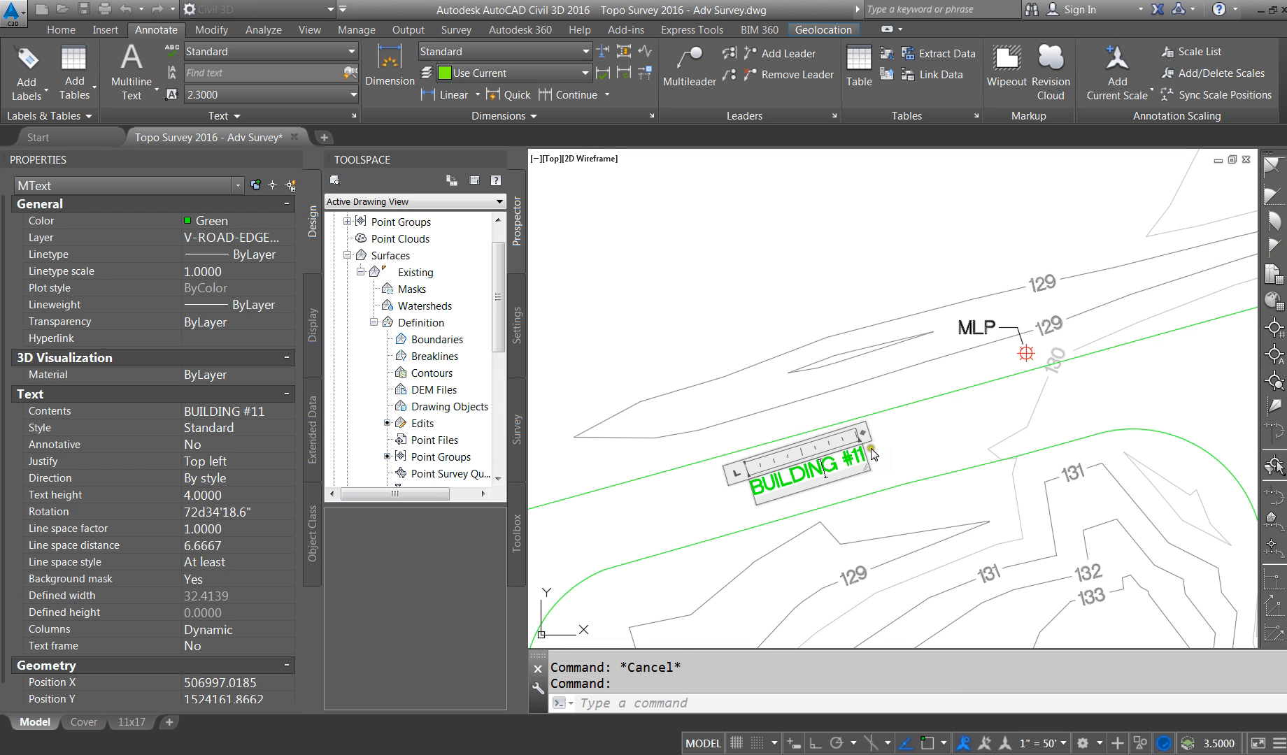
{"action": "left_click_drag", "start_coordinate": [862, 432], "coordinate": [1088, 393]}
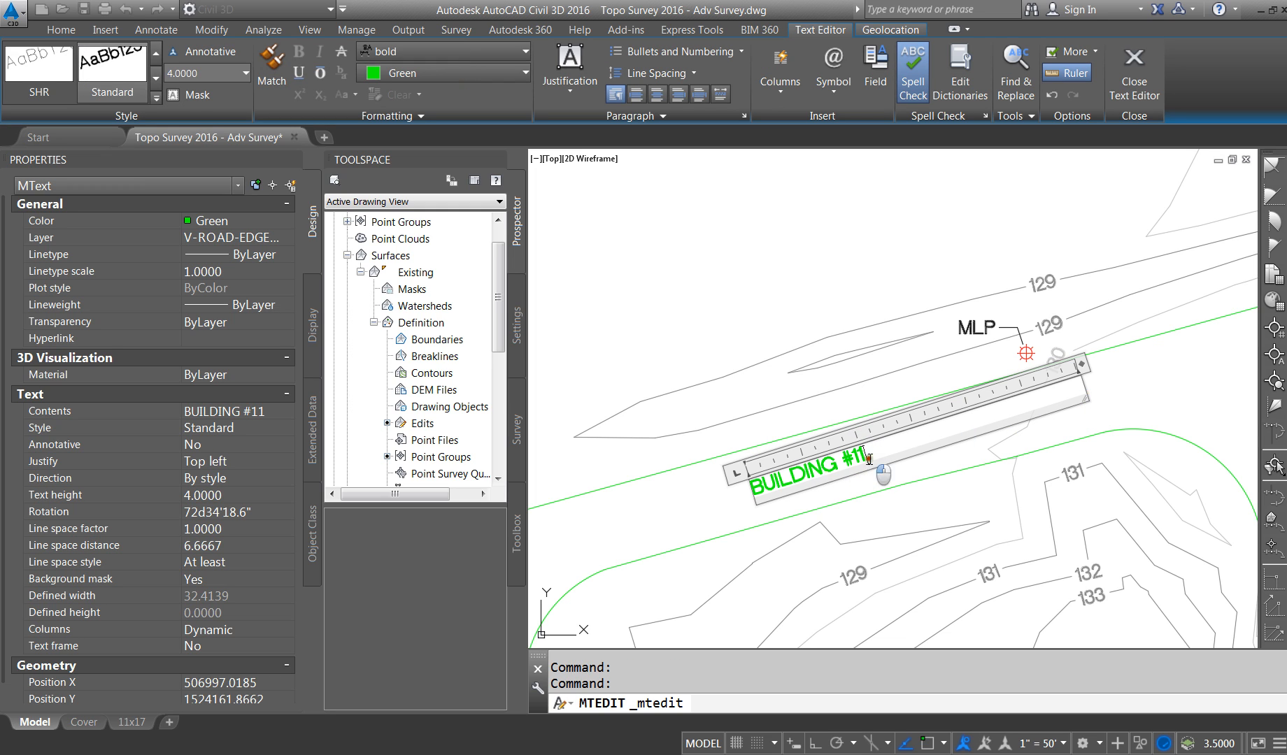
{"action": "left_click_drag", "start_coordinate": [868, 458], "coordinate": [717, 476]}
{"action": "type", "text": "VALENCIA COLLEGE ROAD"}
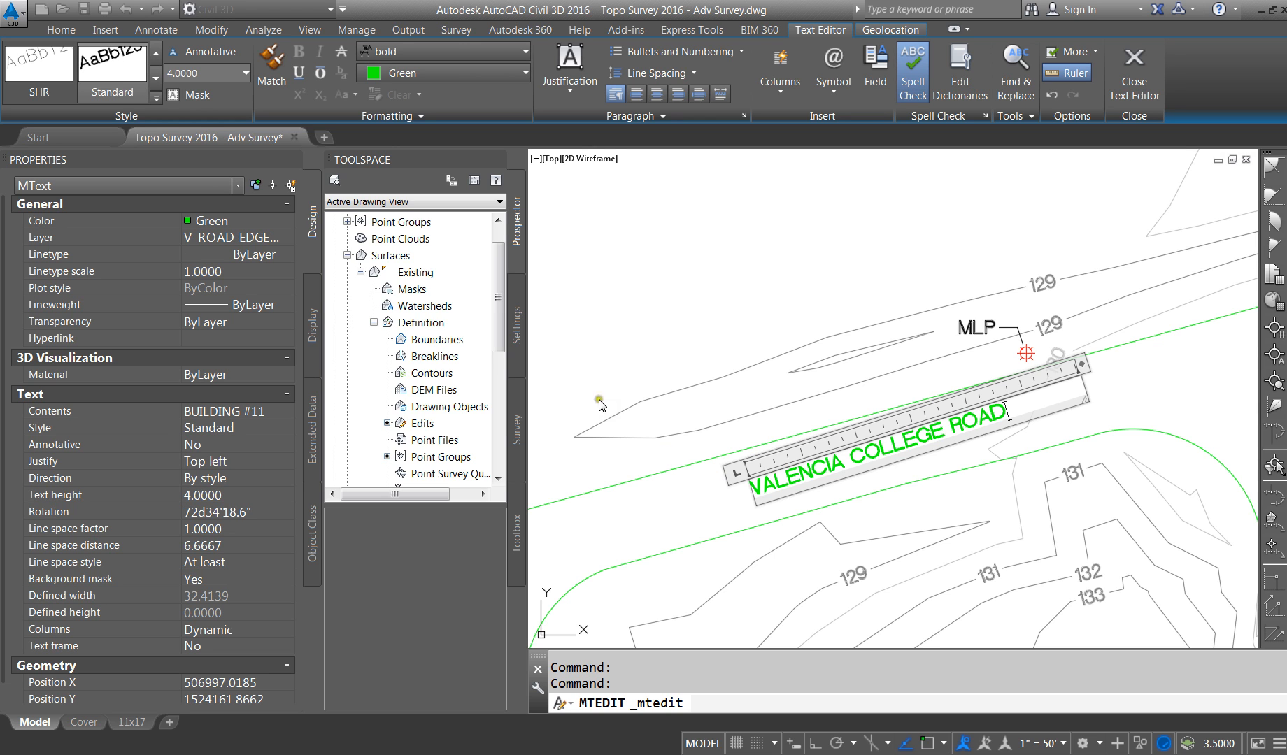
{"action": "left_click", "coordinate": [599, 405]}
Step: Open the 11x17 layout and examine how the new labels read on the sheet
{"action": "scroll", "coordinate": [891, 281], "scroll_direction": "down", "scroll_amount": 4}
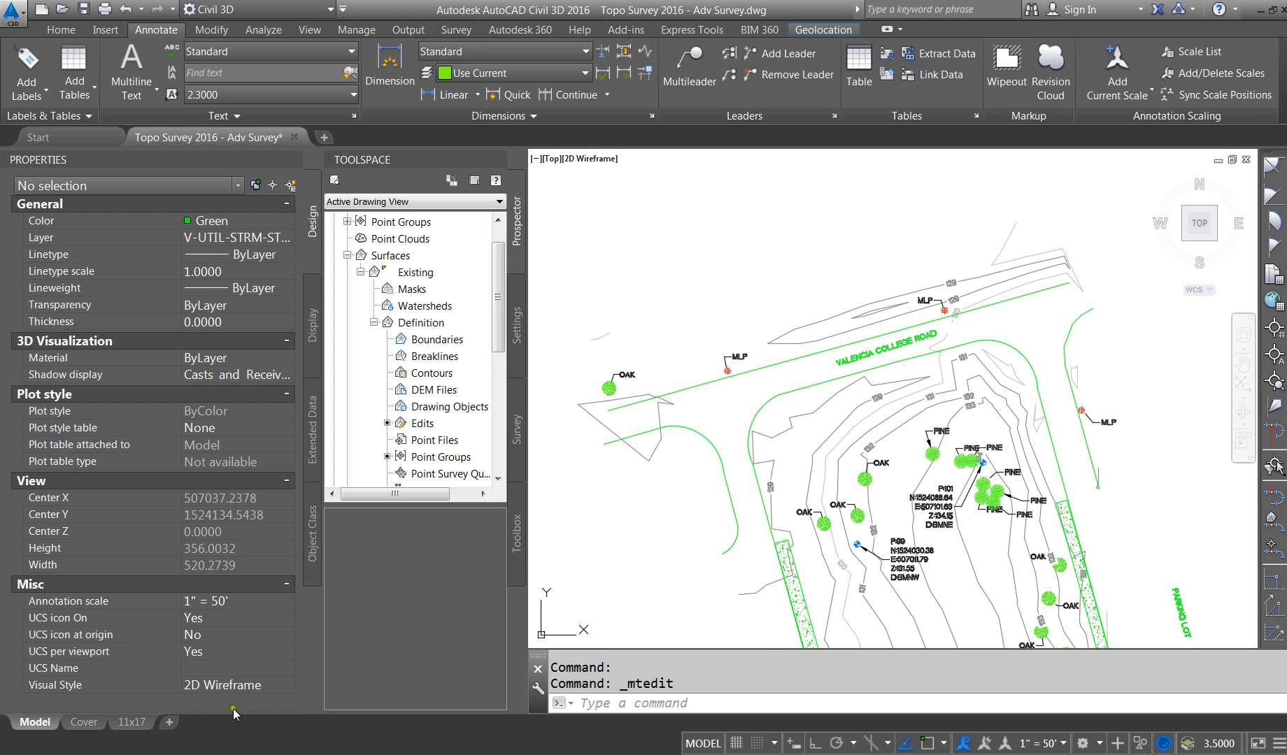
{"action": "left_click", "coordinate": [129, 722]}
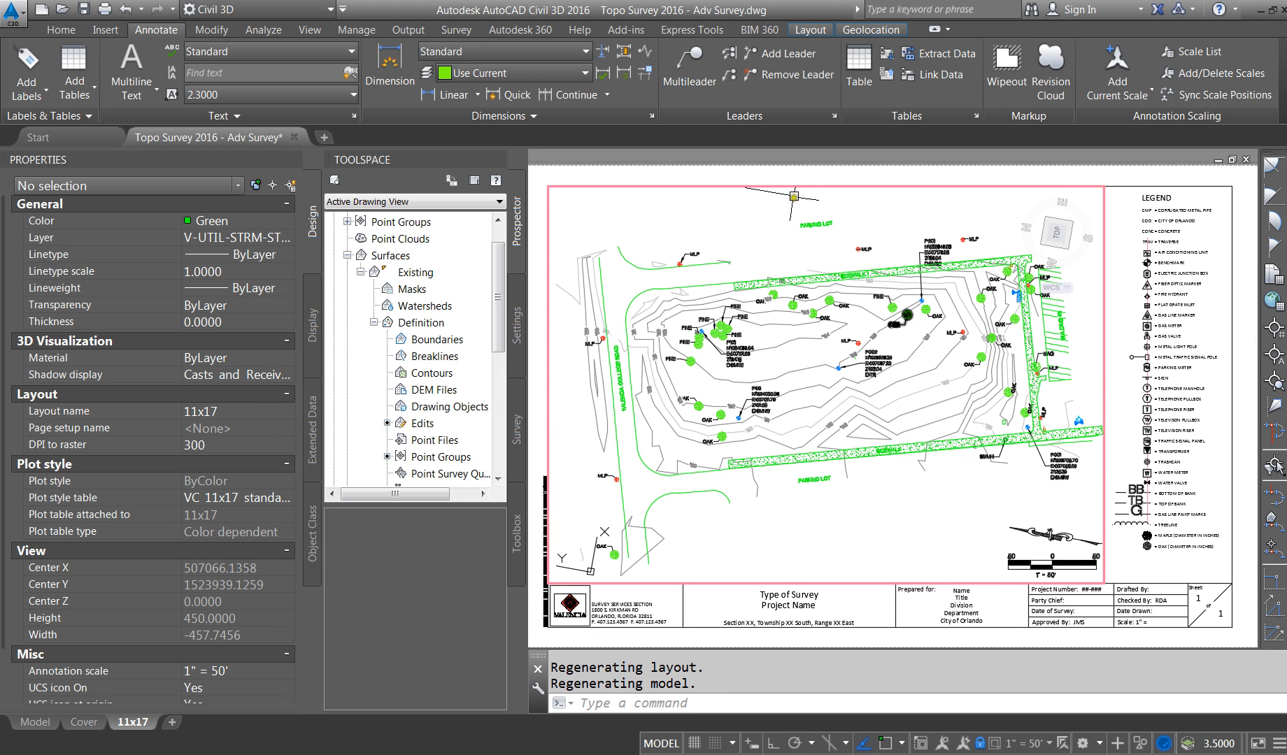
{"action": "scroll", "coordinate": [808, 218], "scroll_direction": "up", "scroll_amount": 4}
{"action": "scroll", "coordinate": [780, 254], "scroll_direction": "down", "scroll_amount": 3}
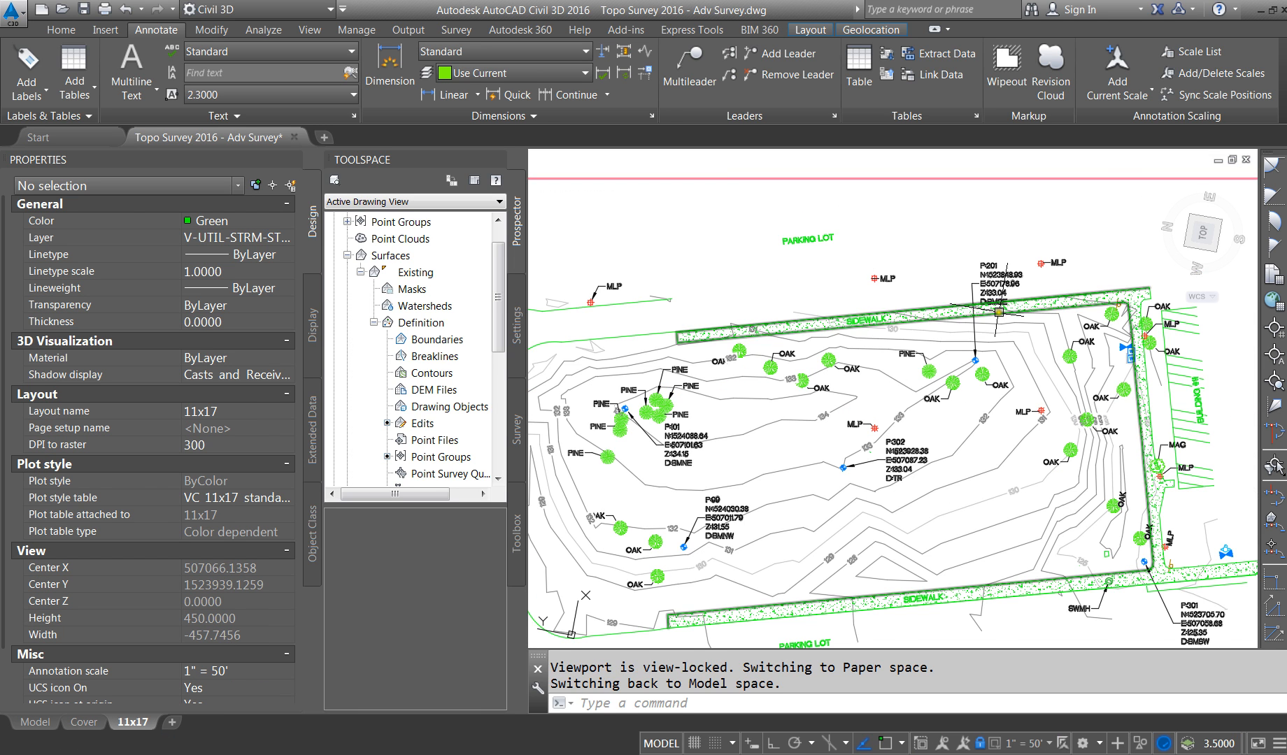
{"action": "scroll", "coordinate": [804, 232], "scroll_direction": "down", "scroll_amount": 3}
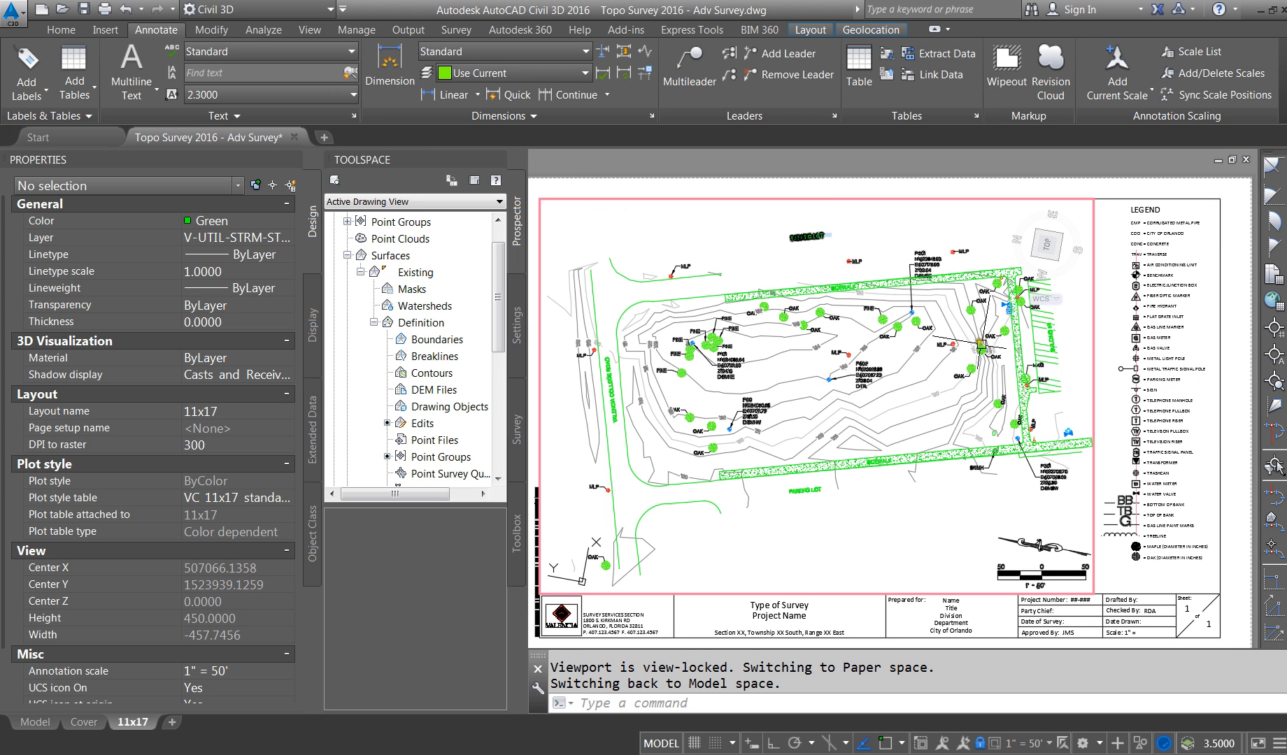
Step: Rotate the marker of the SWMH storm sewer manhole point so its D reads upright in the 11x17 layout
{"action": "scroll", "coordinate": [1056, 357], "scroll_direction": "up", "scroll_amount": 3}
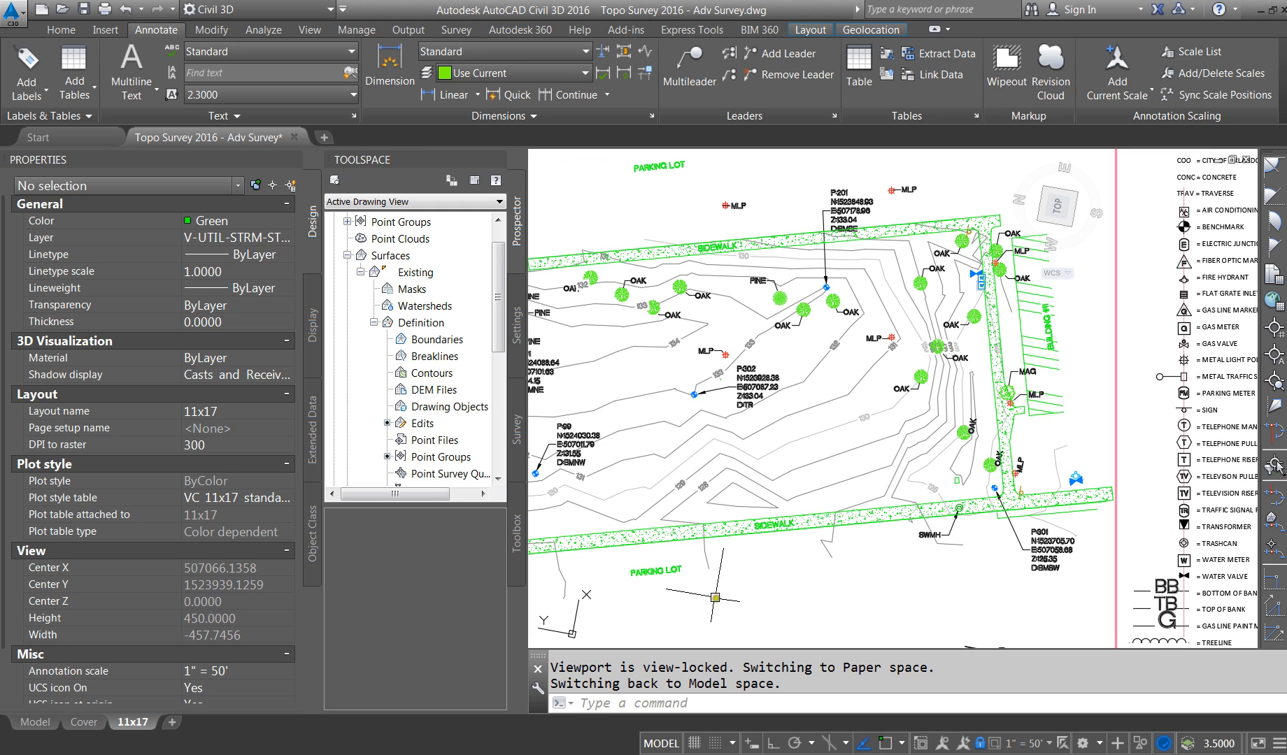
{"action": "scroll", "coordinate": [950, 479], "scroll_direction": "up", "scroll_amount": 4}
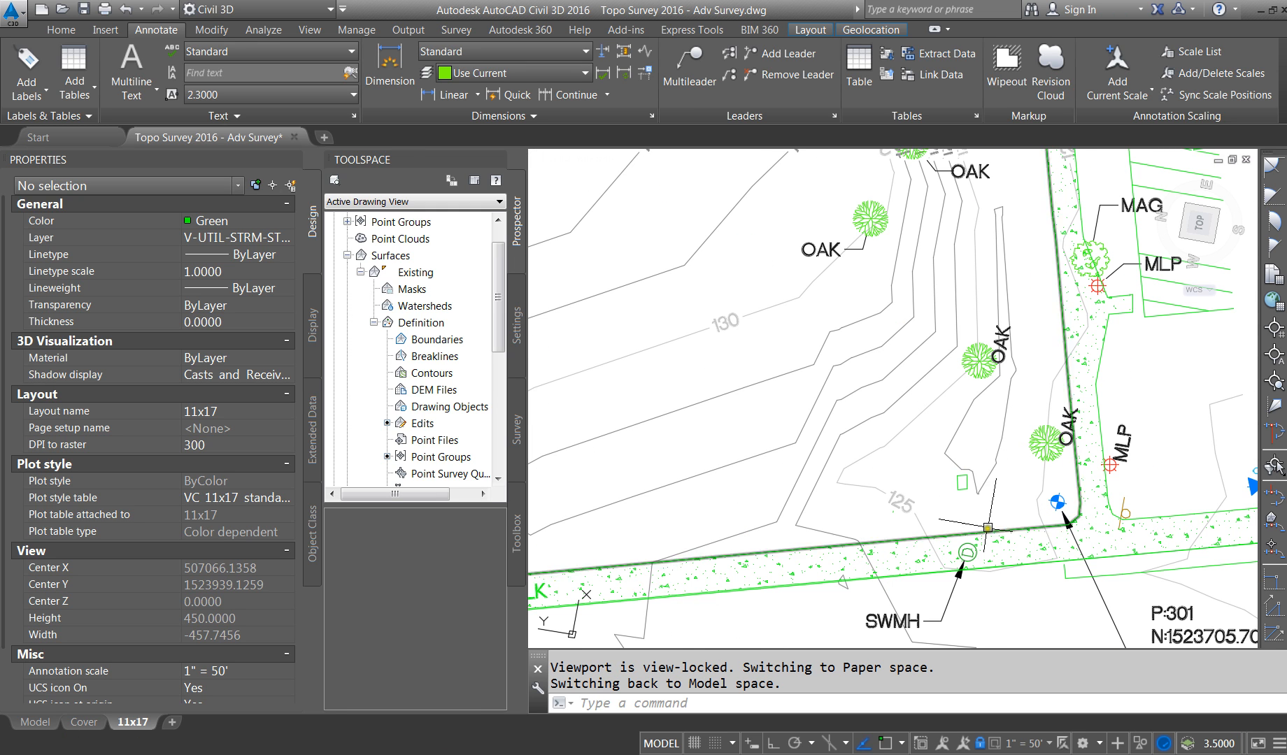
{"action": "scroll", "coordinate": [1007, 486], "scroll_direction": "up", "scroll_amount": 2}
{"action": "left_click", "coordinate": [941, 599]}
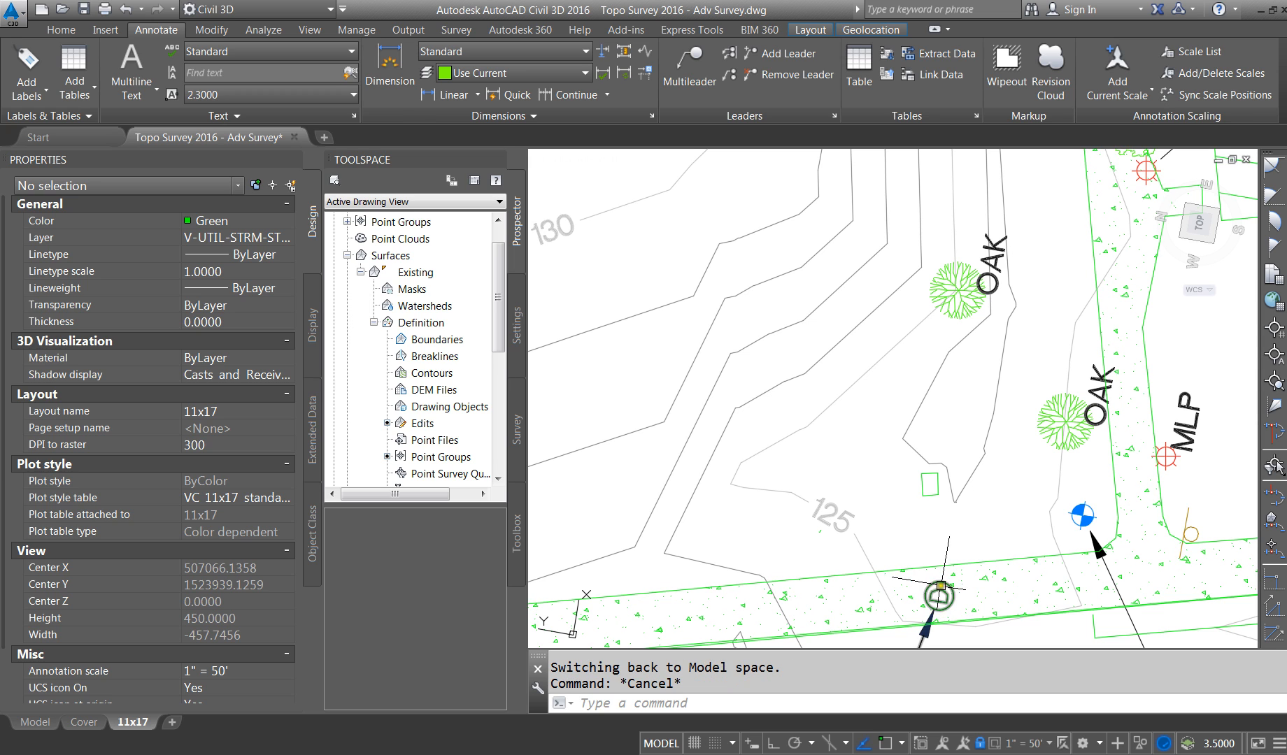
{"action": "mouse_move", "coordinate": [939, 596]}
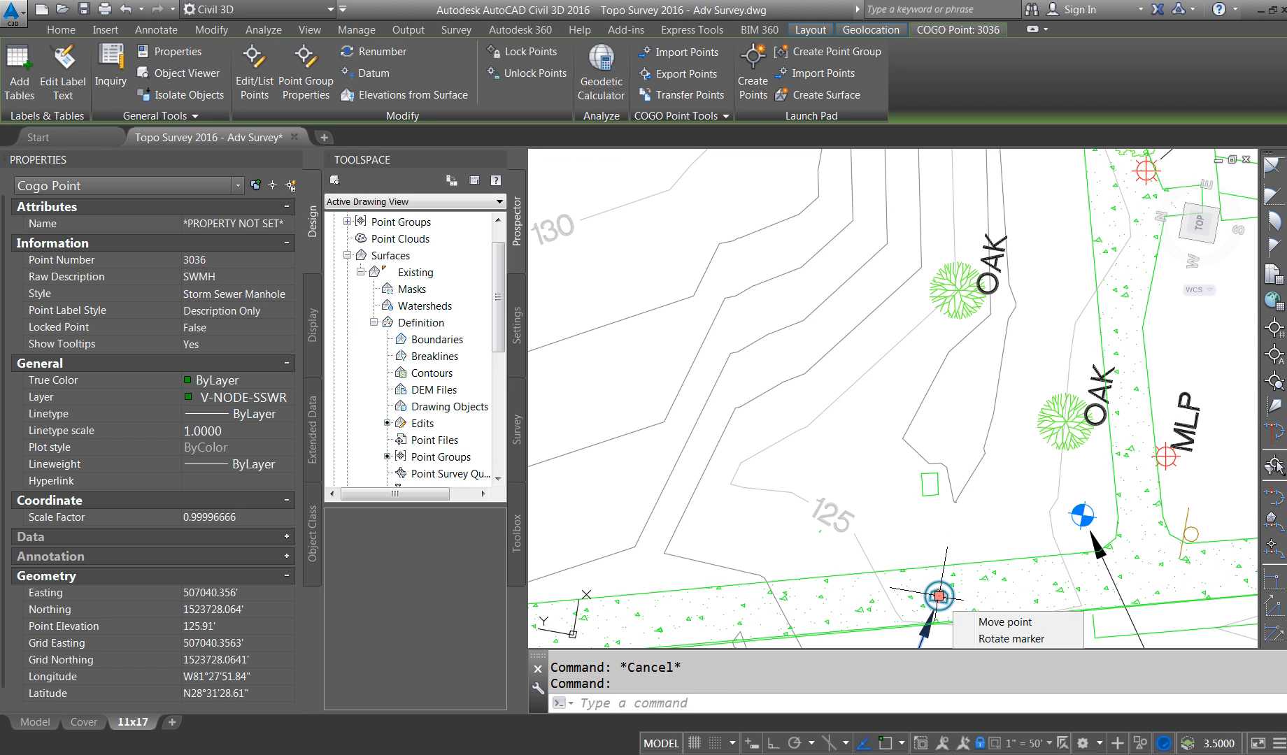
{"action": "left_click", "coordinate": [1011, 639]}
{"action": "scroll", "coordinate": [924, 610], "scroll_direction": "up", "scroll_amount": 3}
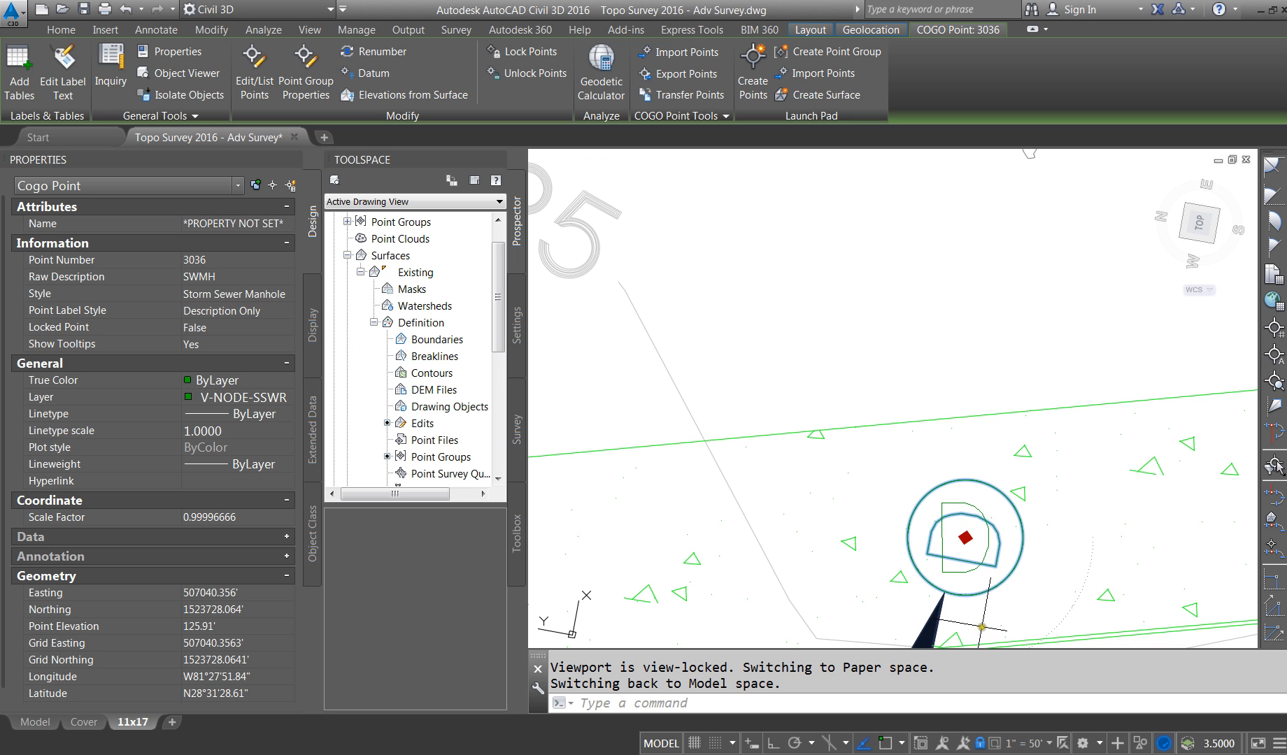
{"action": "scroll", "coordinate": [944, 462], "scroll_direction": "down", "scroll_amount": 5}
{"action": "key", "text": "Escape"}
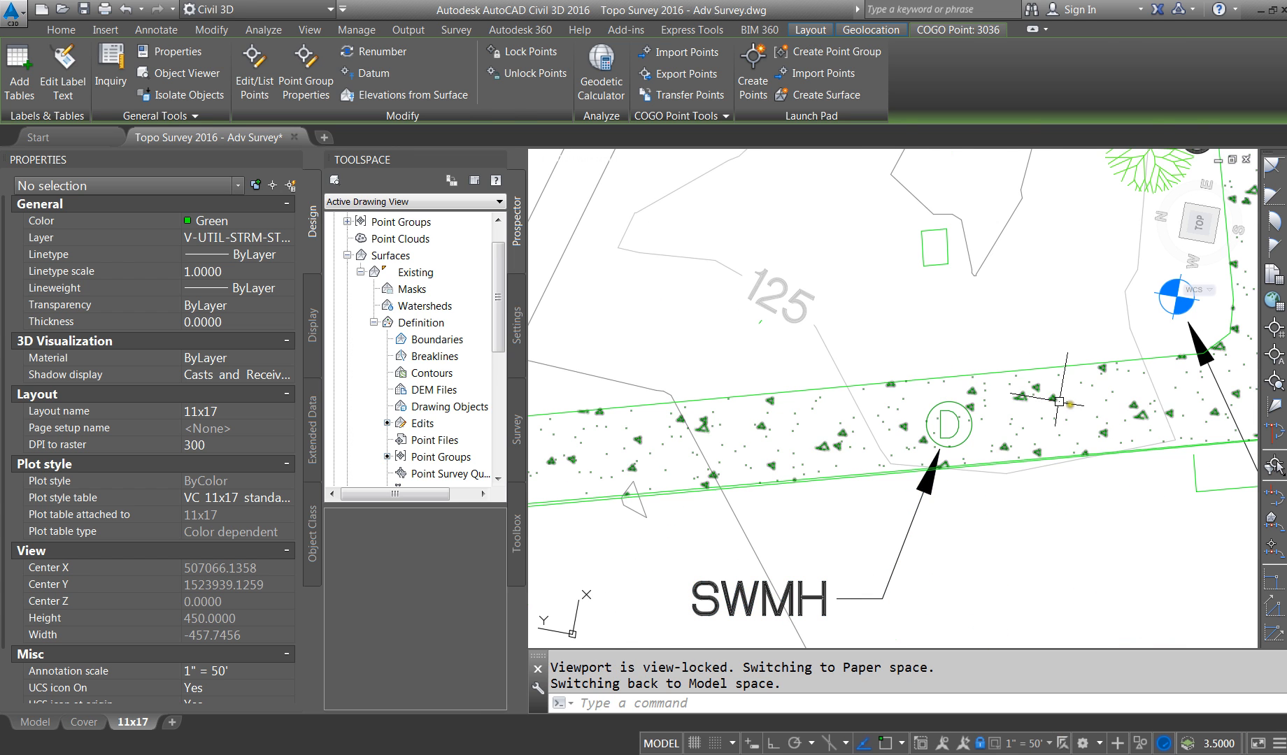
Step: Add a multileader reading CATCHBASIN that points to the small green rectangle near the 125 contour label
{"action": "scroll", "coordinate": [1105, 395], "scroll_direction": "down", "scroll_amount": 3}
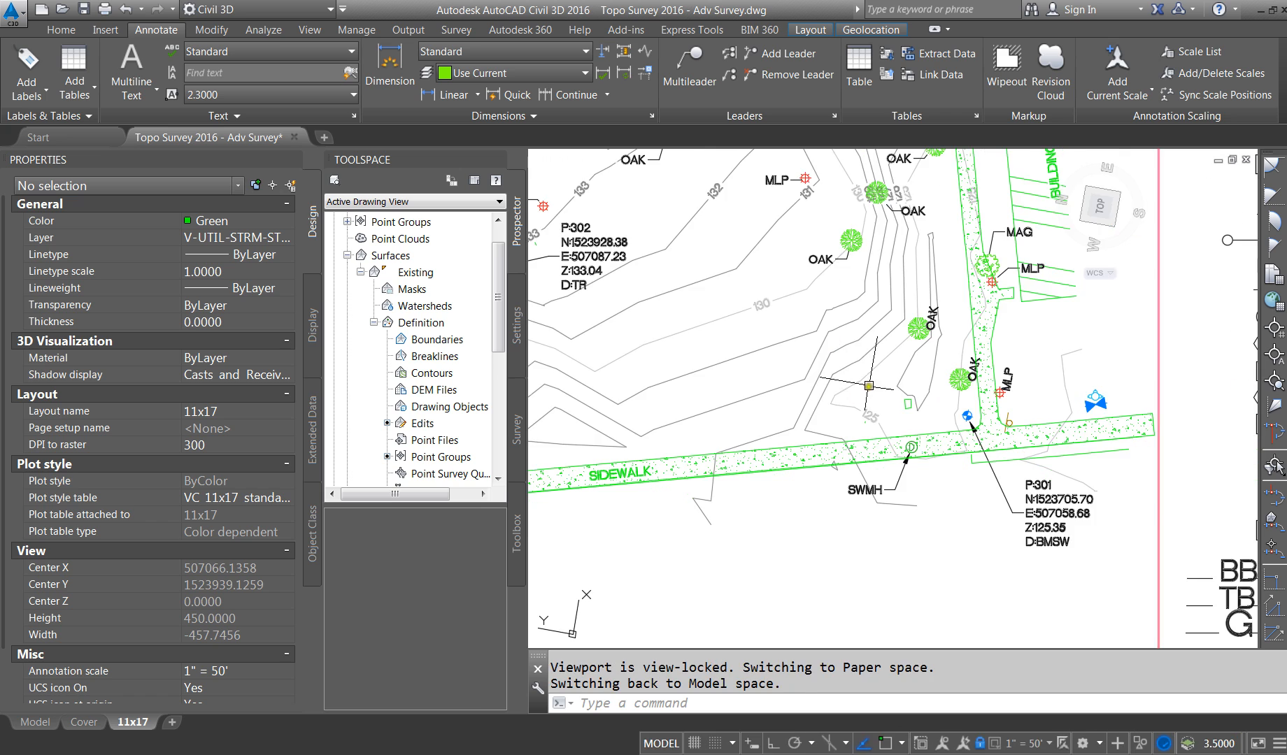
{"action": "scroll", "coordinate": [1122, 385], "scroll_direction": "up", "scroll_amount": 3}
{"action": "scroll", "coordinate": [887, 378], "scroll_direction": "up", "scroll_amount": 2}
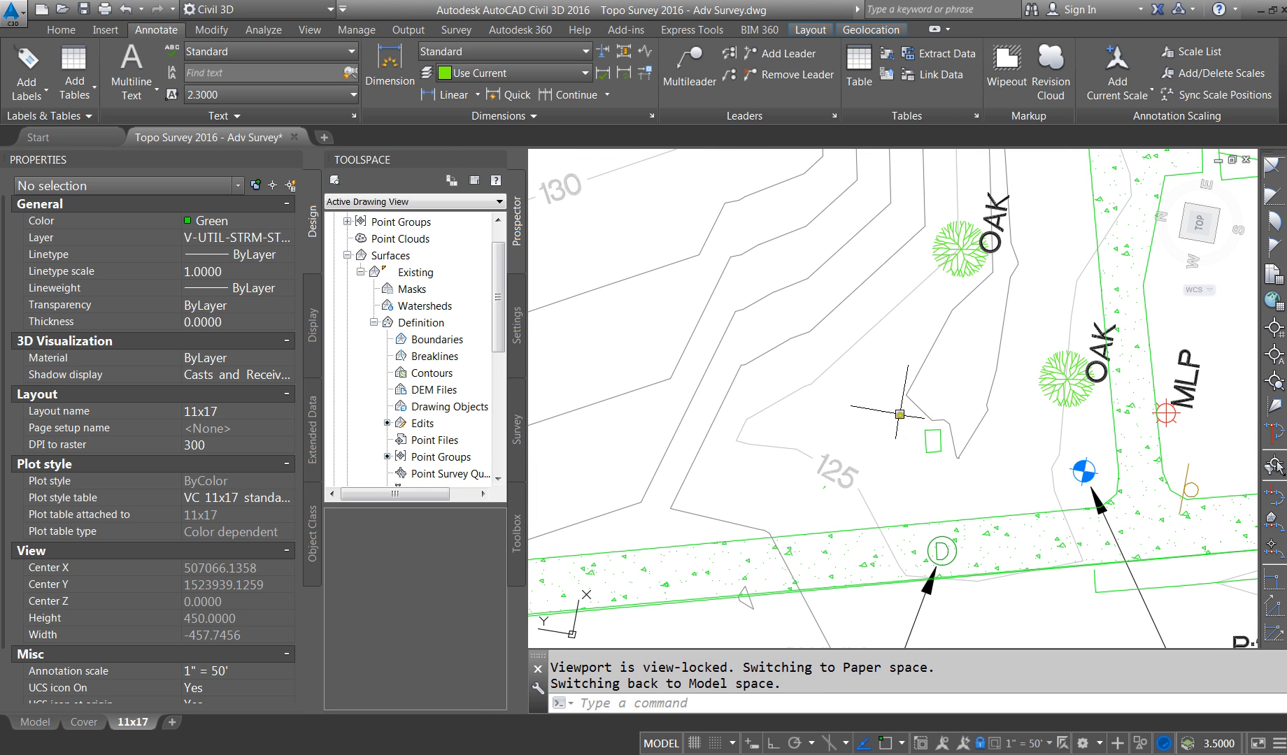
{"action": "left_click", "coordinate": [689, 62]}
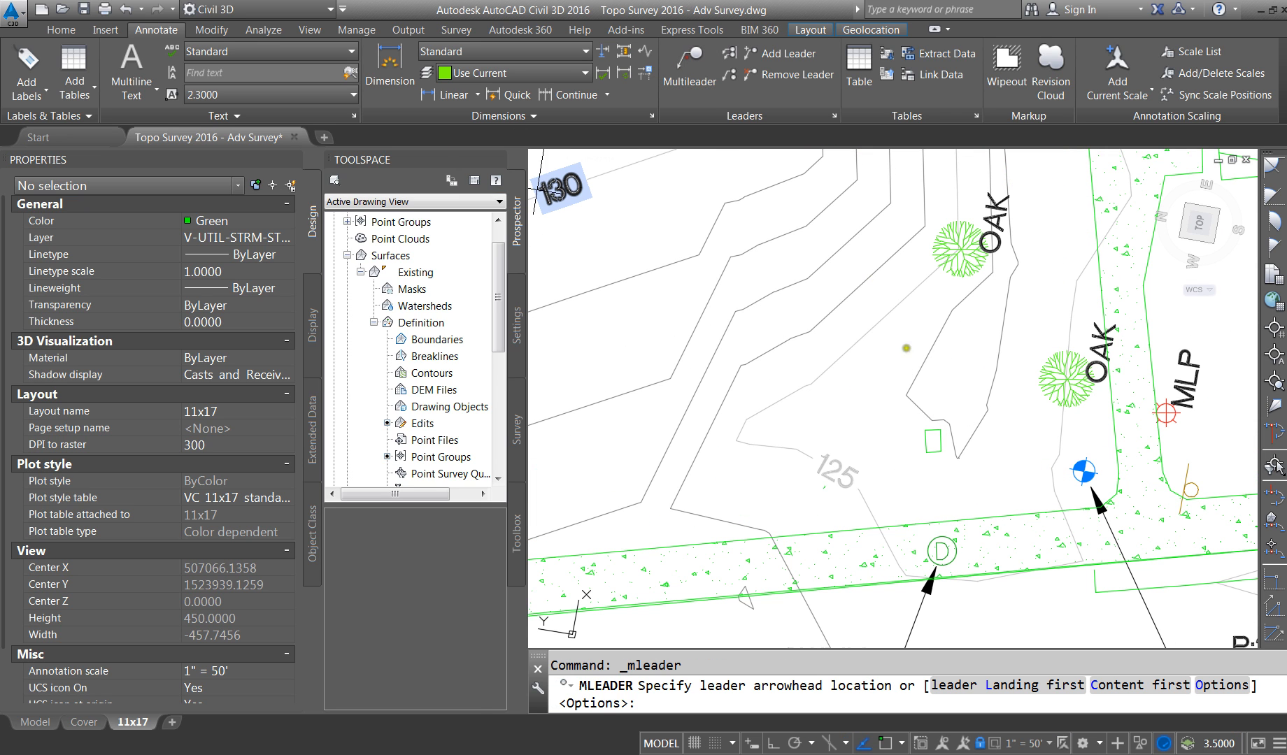
{"action": "left_click", "coordinate": [933, 442]}
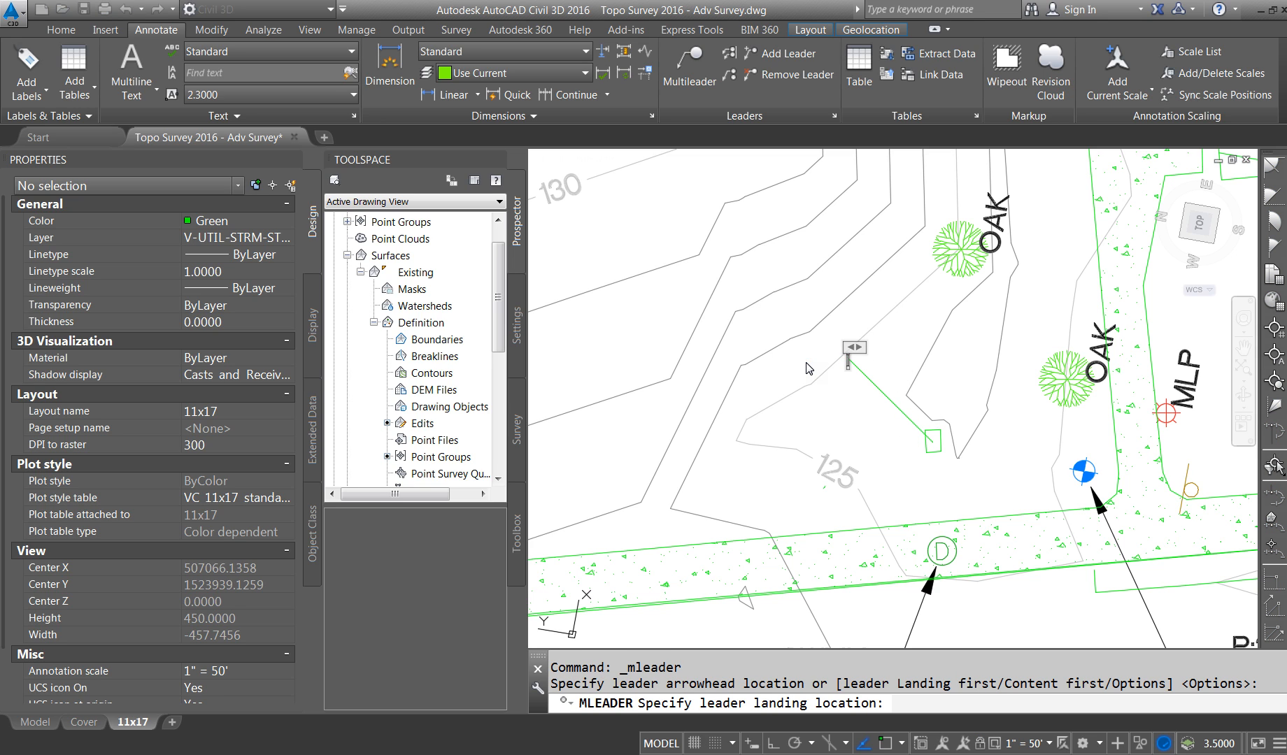
{"action": "type", "text": "CATCHBASIN"}
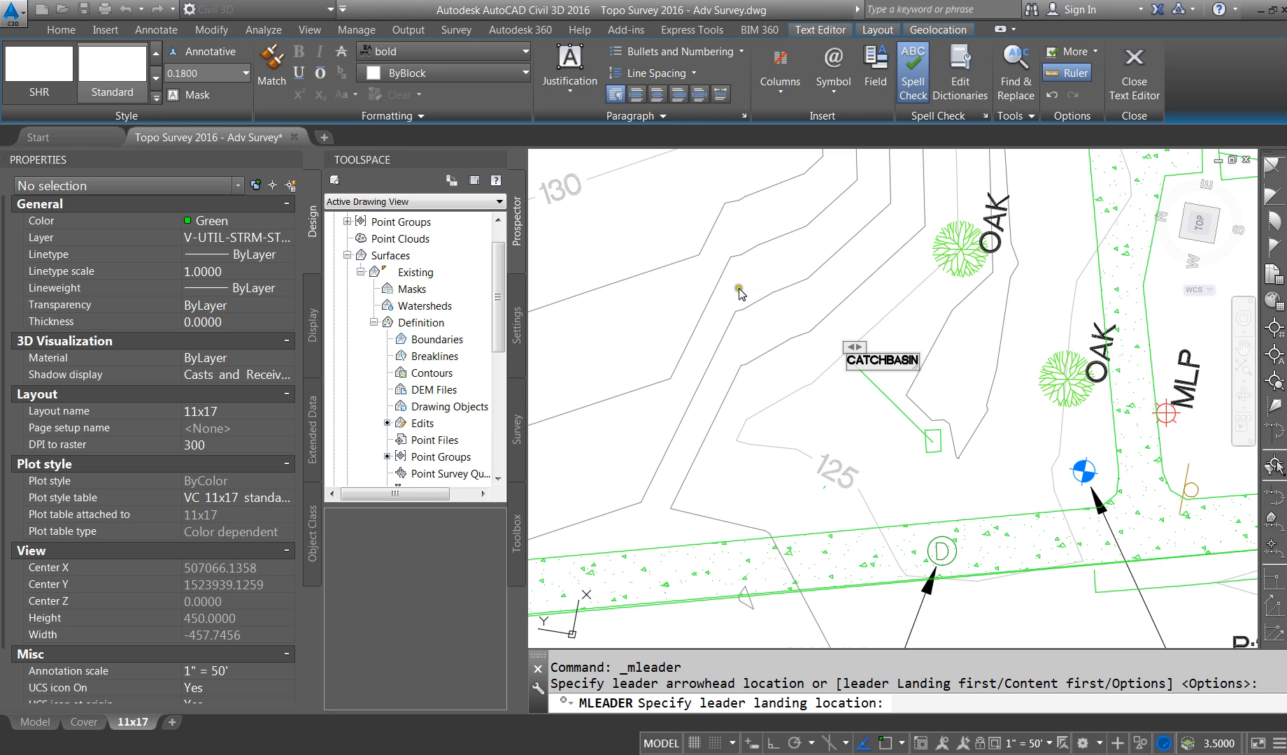
{"action": "left_click", "coordinate": [740, 292]}
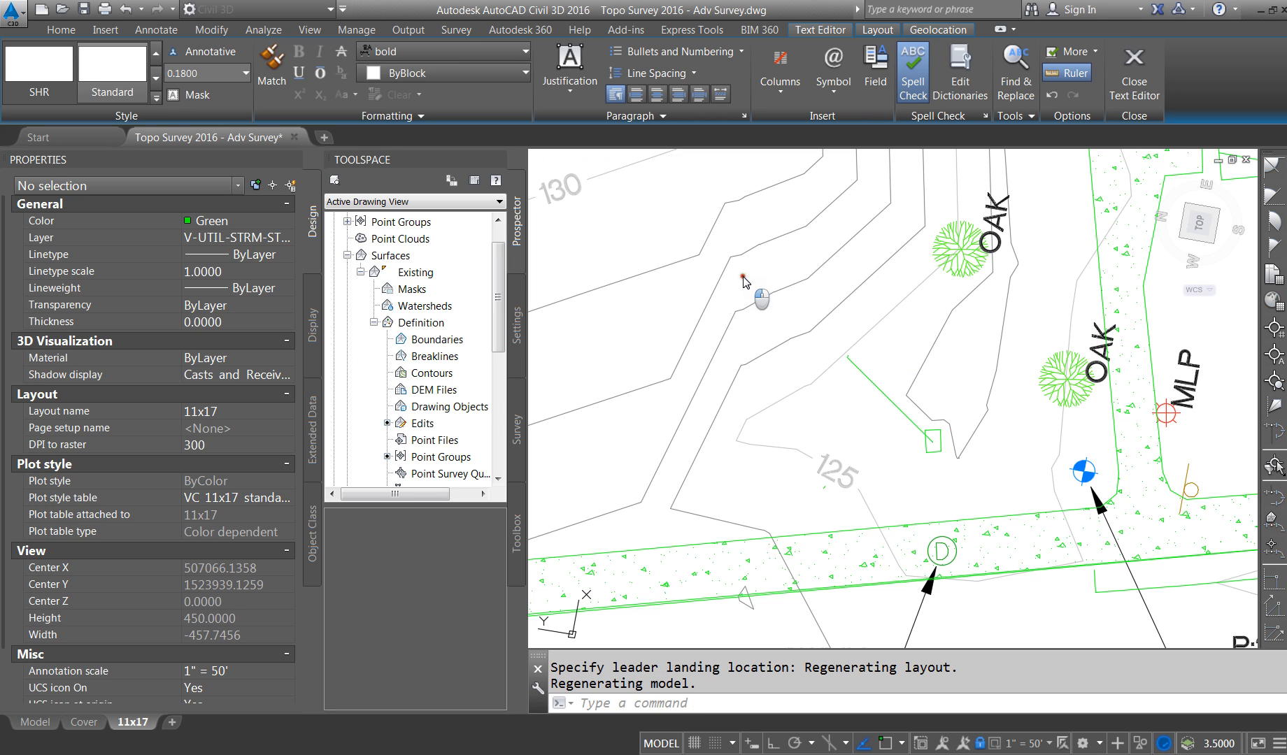
Step: Select the CATCHBASIN multileader, examine its text and arrowhead size, and return to model space
{"action": "left_click", "coordinate": [849, 347]}
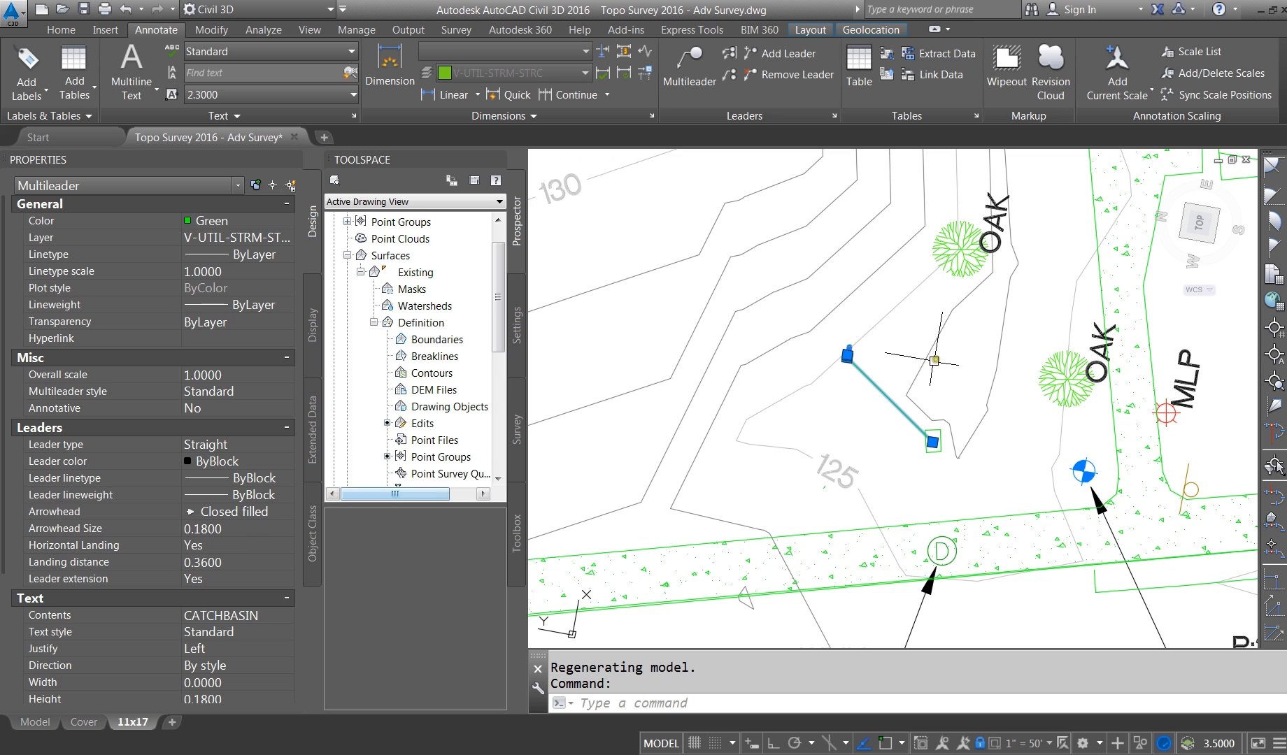
{"action": "scroll", "coordinate": [839, 357], "scroll_direction": "up", "scroll_amount": 5}
{"action": "scroll", "coordinate": [805, 358], "scroll_direction": "up", "scroll_amount": 3}
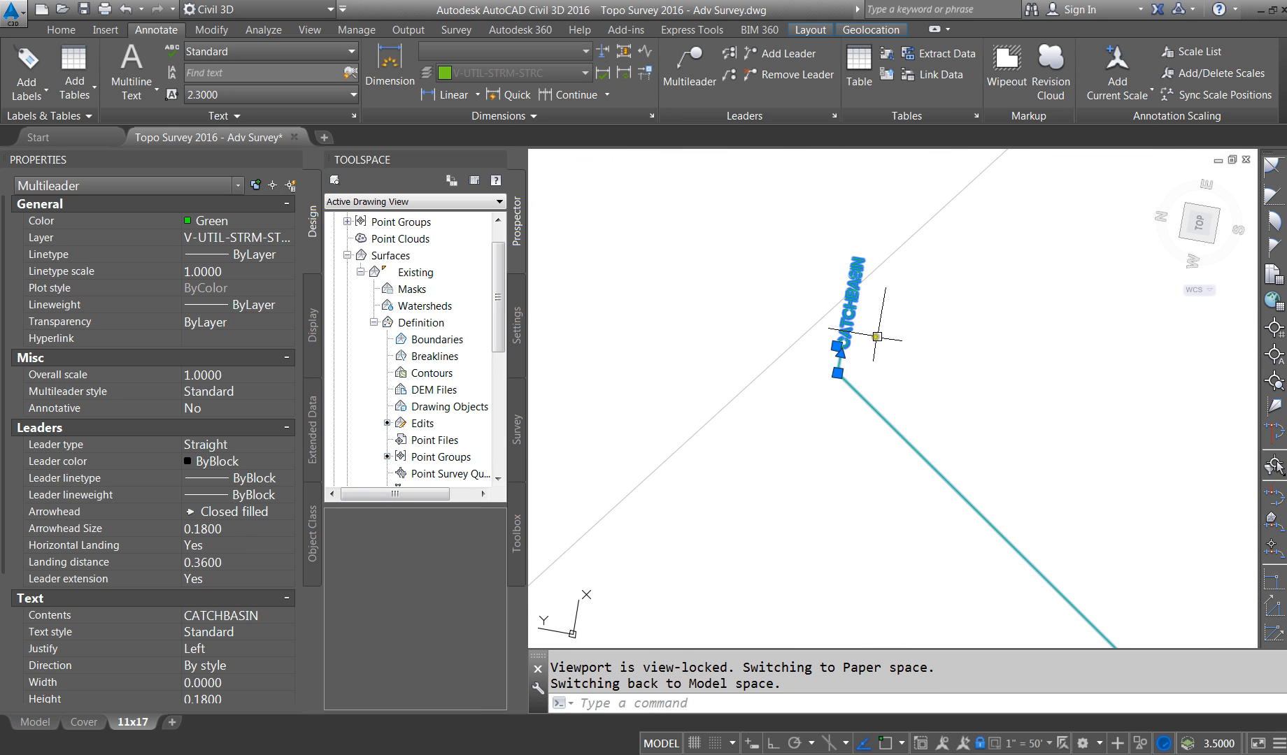
{"action": "scroll", "coordinate": [860, 367], "scroll_direction": "down", "scroll_amount": 2}
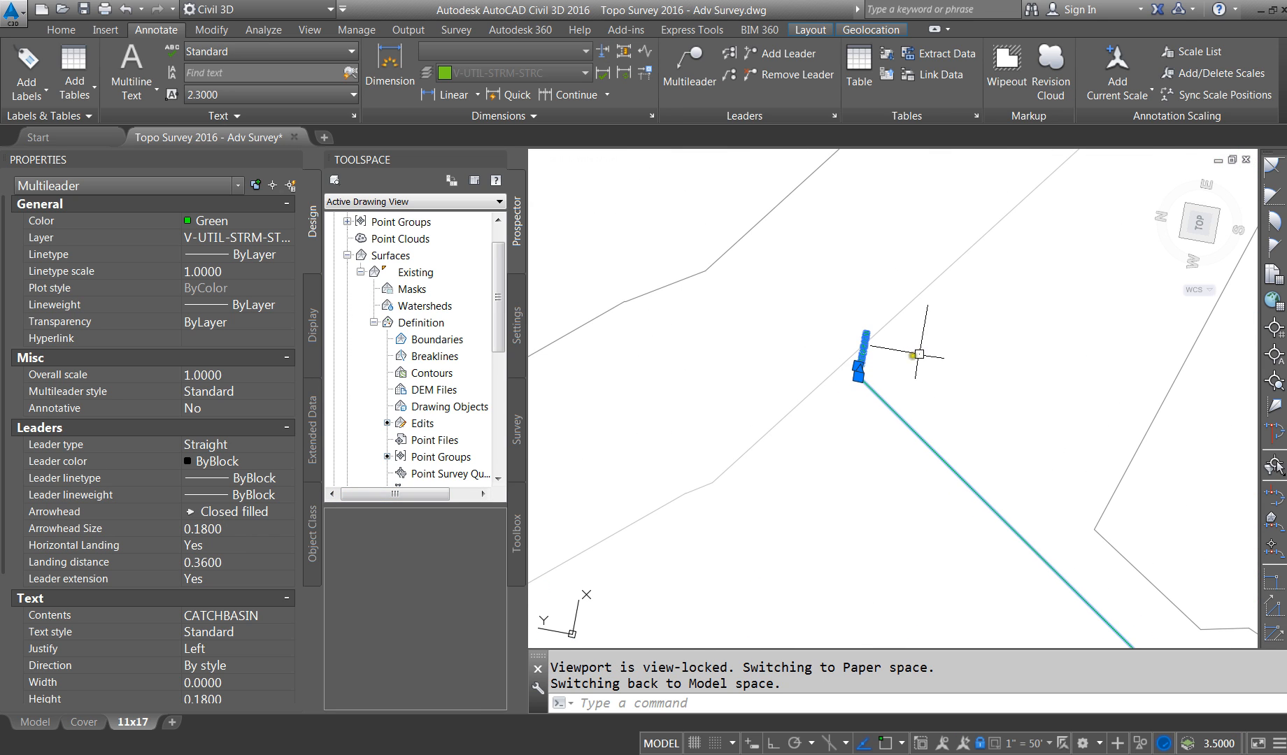
{"action": "scroll", "coordinate": [826, 368], "scroll_direction": "down", "scroll_amount": 4}
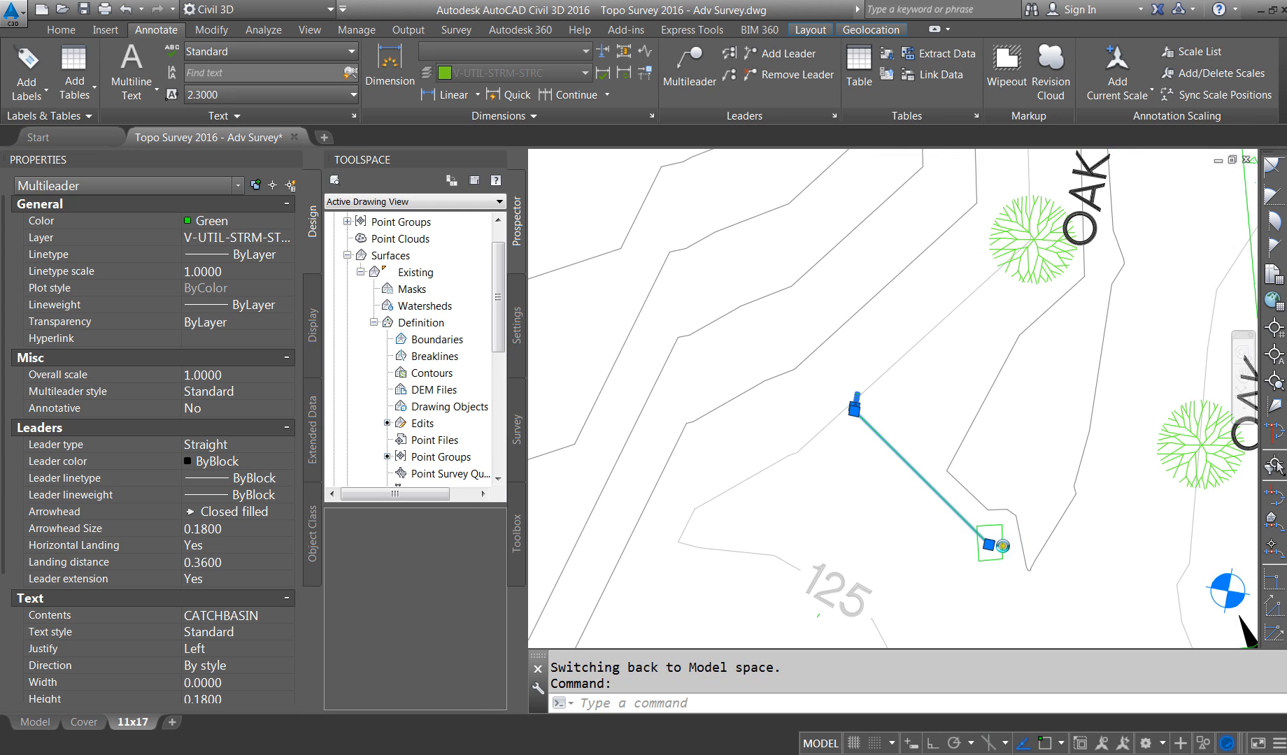
{"action": "scroll", "coordinate": [1003, 545], "scroll_direction": "up", "scroll_amount": 4}
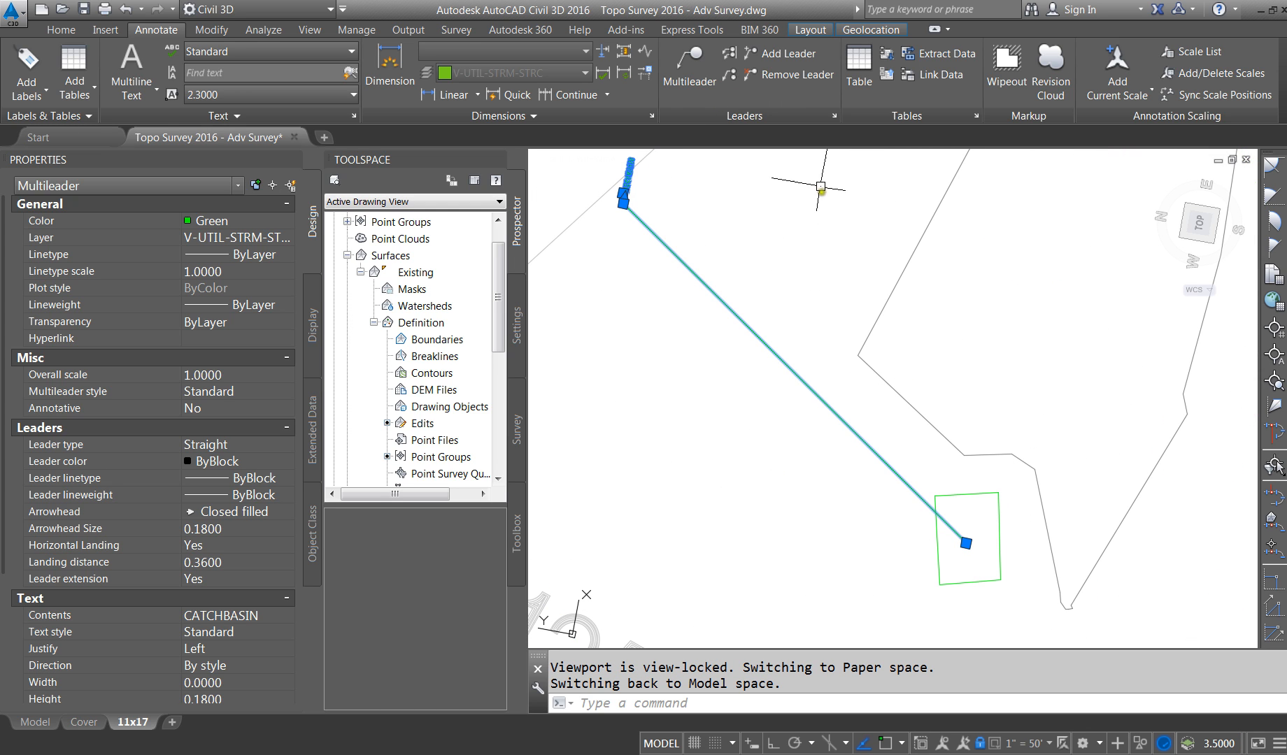
{"action": "scroll", "coordinate": [958, 525], "scroll_direction": "down", "scroll_amount": 1}
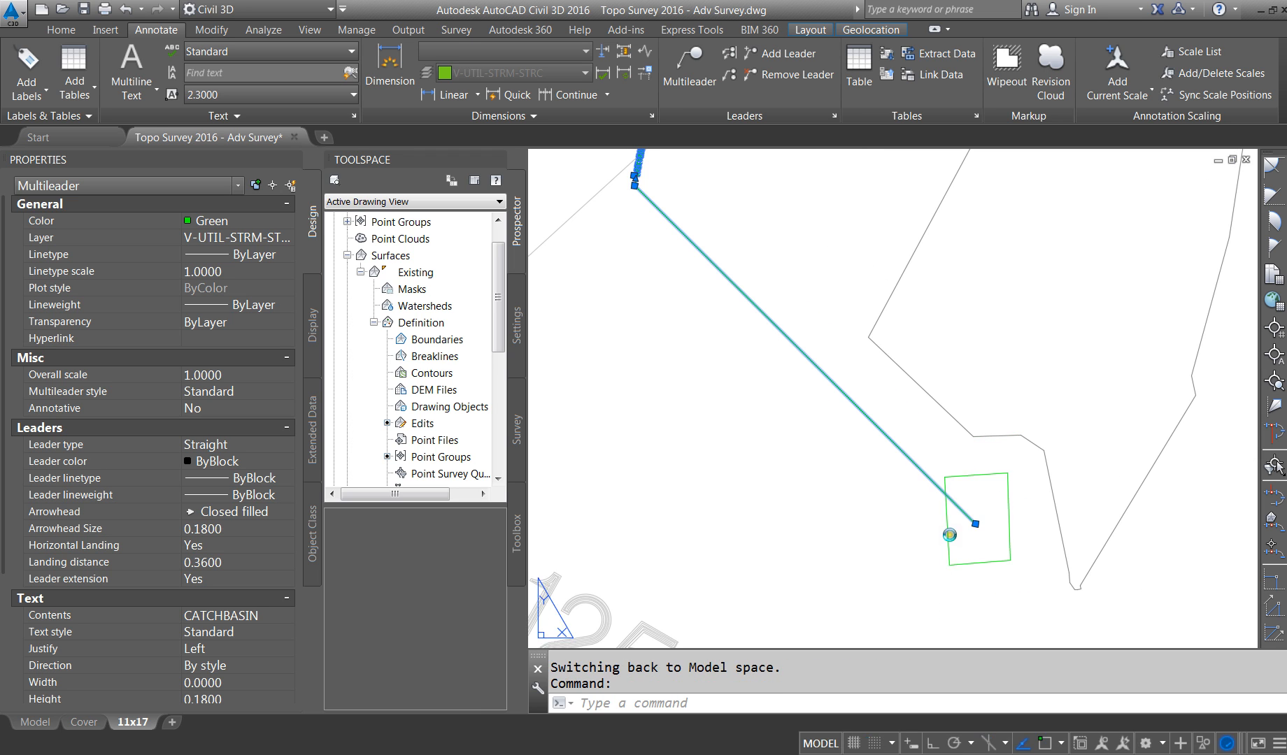
{"action": "scroll", "coordinate": [707, 305], "scroll_direction": "down", "scroll_amount": 3}
{"action": "left_click", "coordinate": [31, 722]}
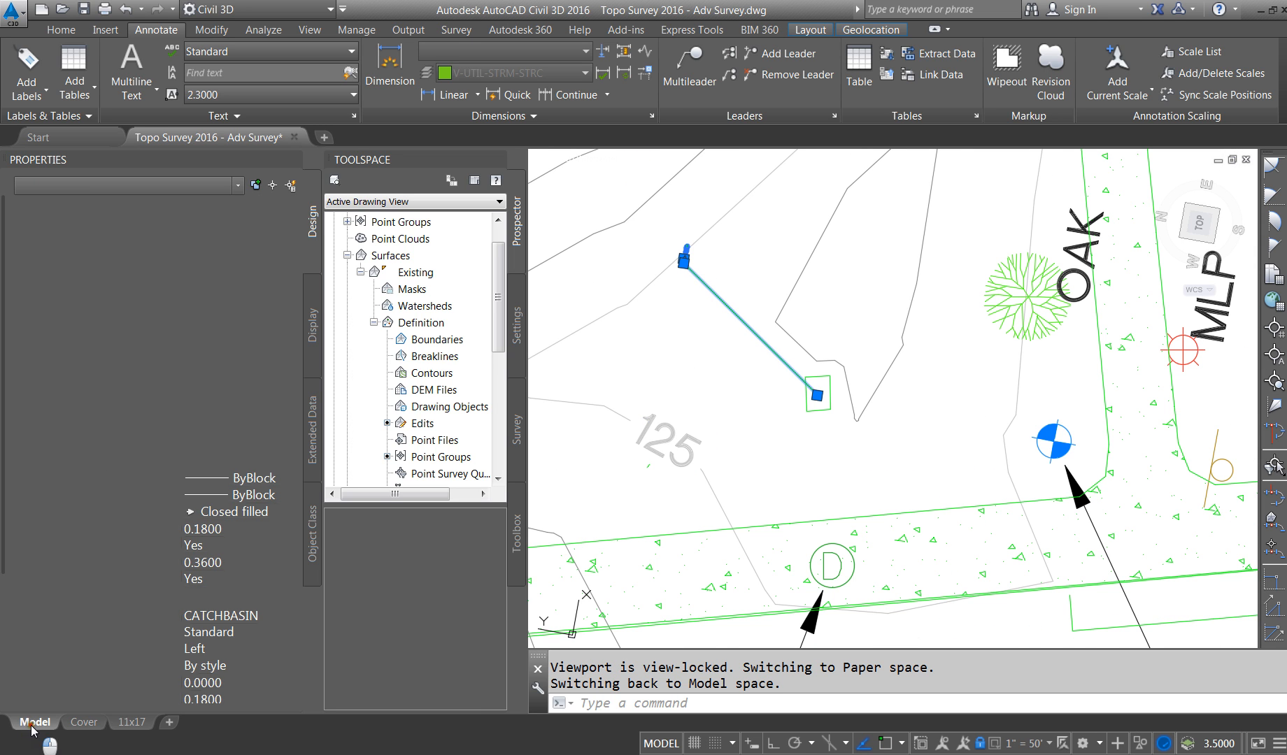
Step: Make the CATCHBASIN multileader annotative in the 11x17 layout
{"action": "scroll", "coordinate": [792, 346], "scroll_direction": "down", "scroll_amount": 2}
{"action": "scroll", "coordinate": [823, 584], "scroll_direction": "up", "scroll_amount": 4}
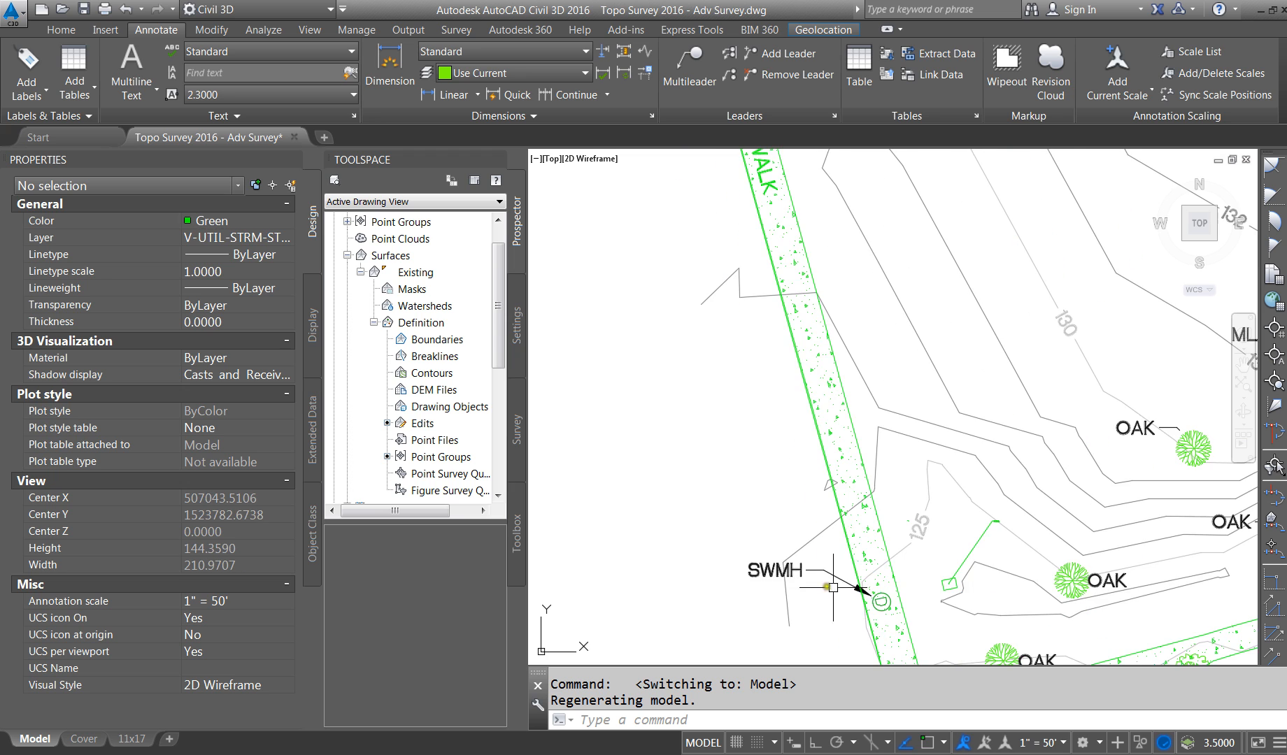
{"action": "scroll", "coordinate": [991, 512], "scroll_direction": "up", "scroll_amount": 3}
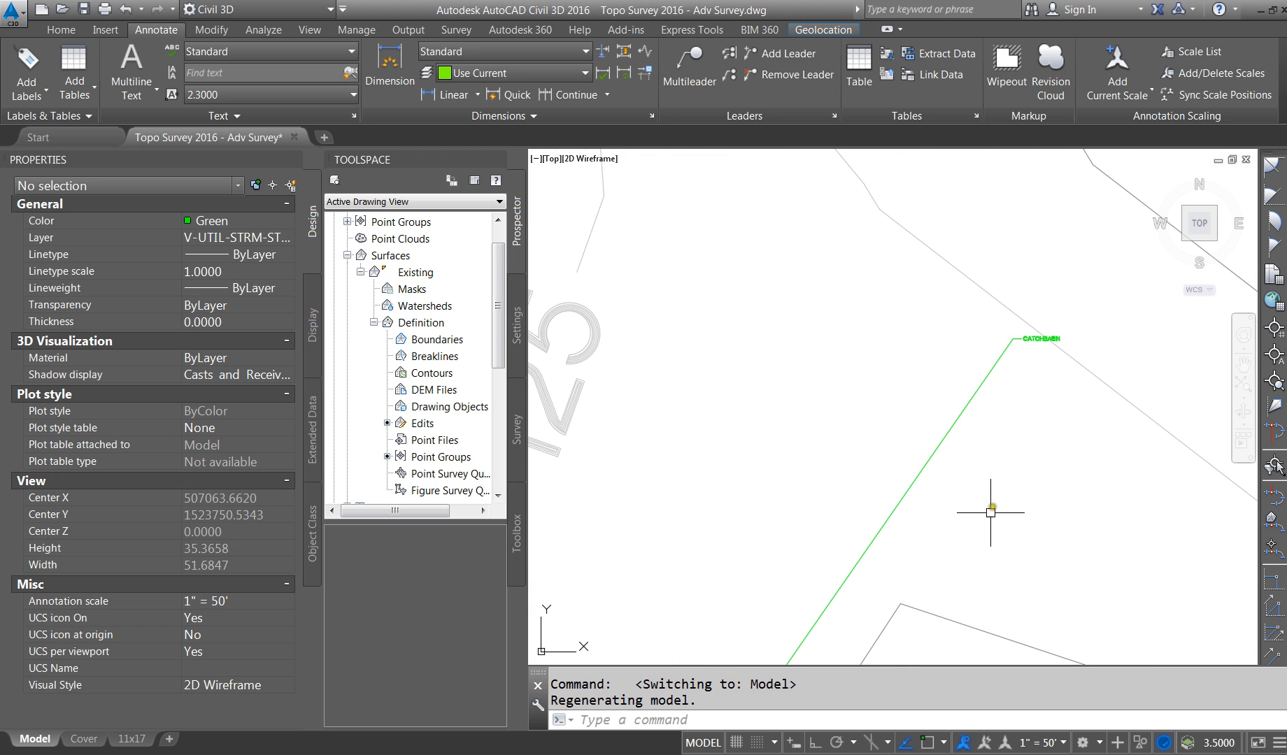
{"action": "left_click", "coordinate": [1012, 342]}
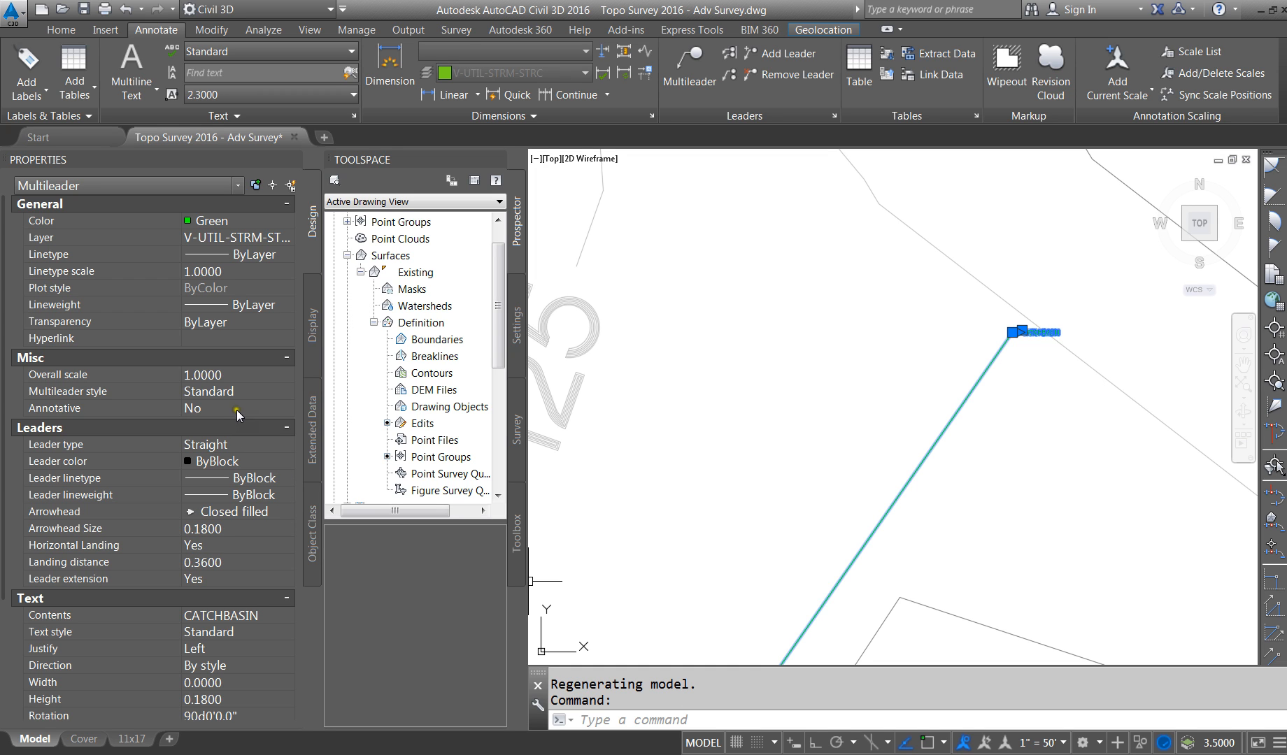
{"action": "left_click", "coordinate": [131, 740]}
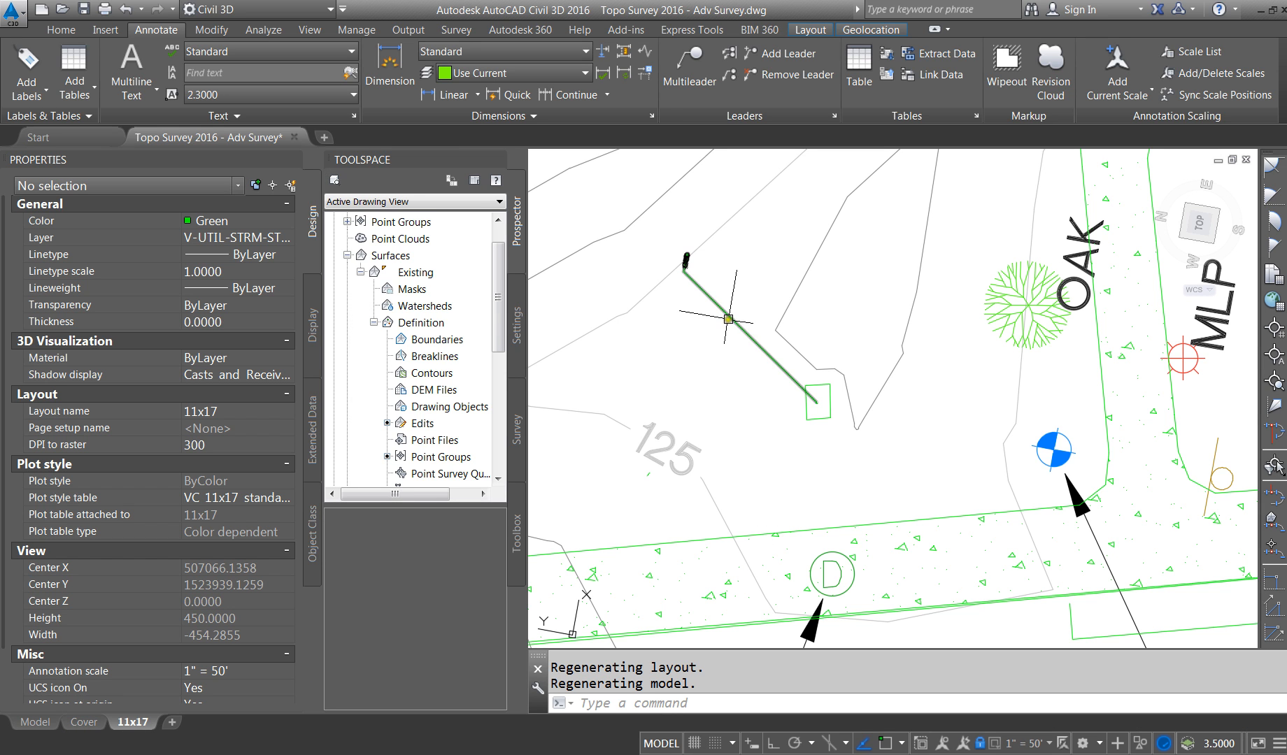
{"action": "left_click", "coordinate": [666, 342]}
{"action": "left_click", "coordinate": [705, 290]}
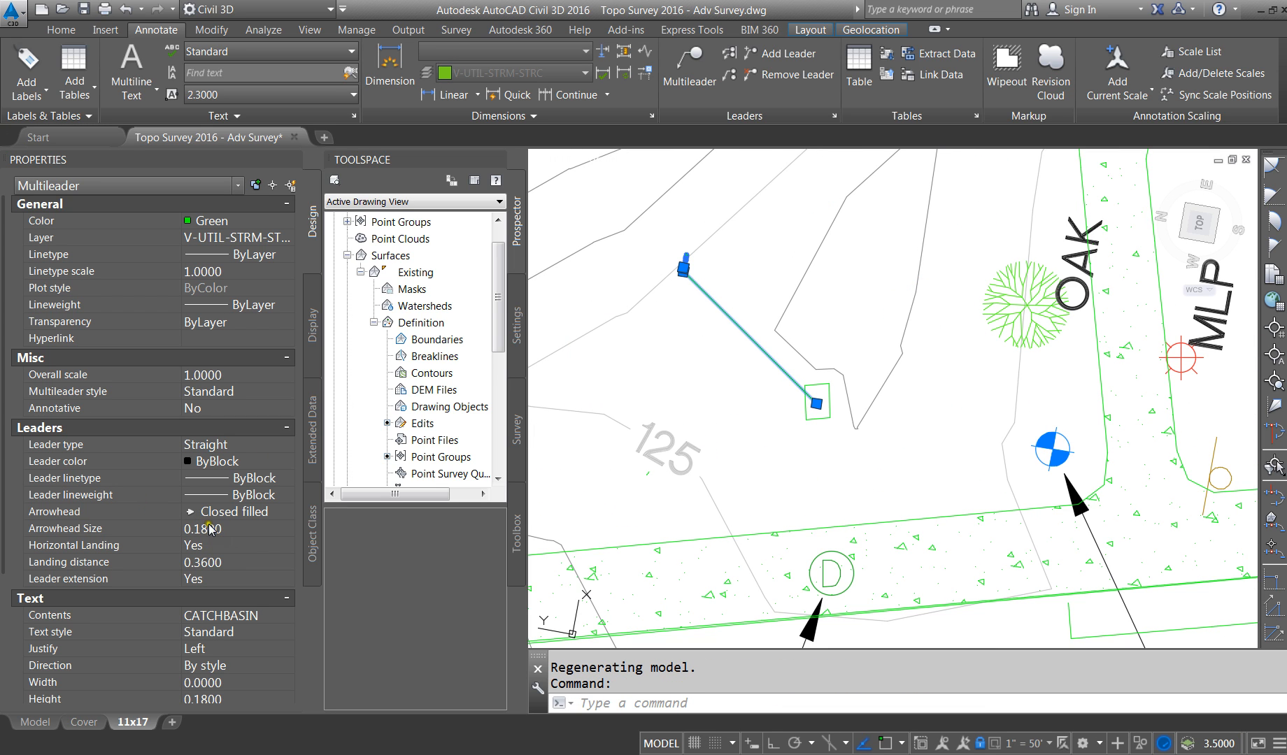
{"action": "left_click", "coordinate": [207, 413]}
{"action": "left_click", "coordinate": [208, 412]}
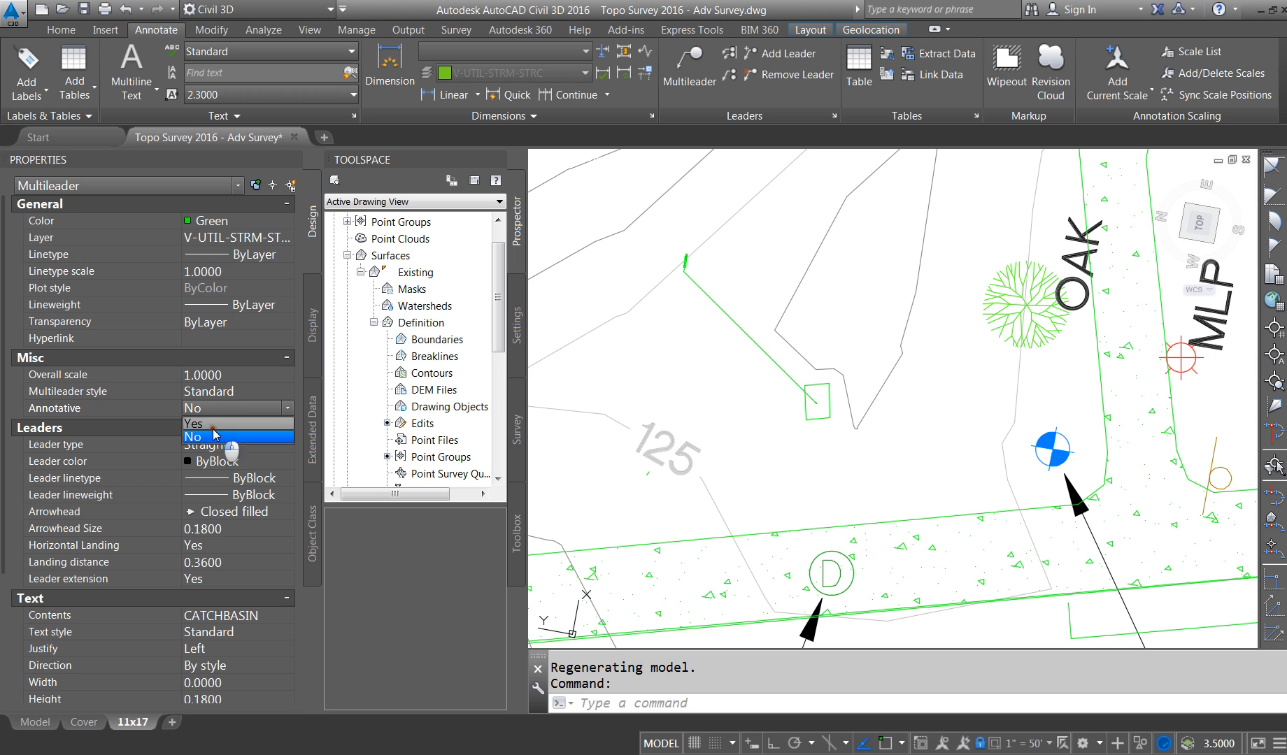
{"action": "left_click", "coordinate": [214, 434]}
{"action": "key", "text": "Escape"}
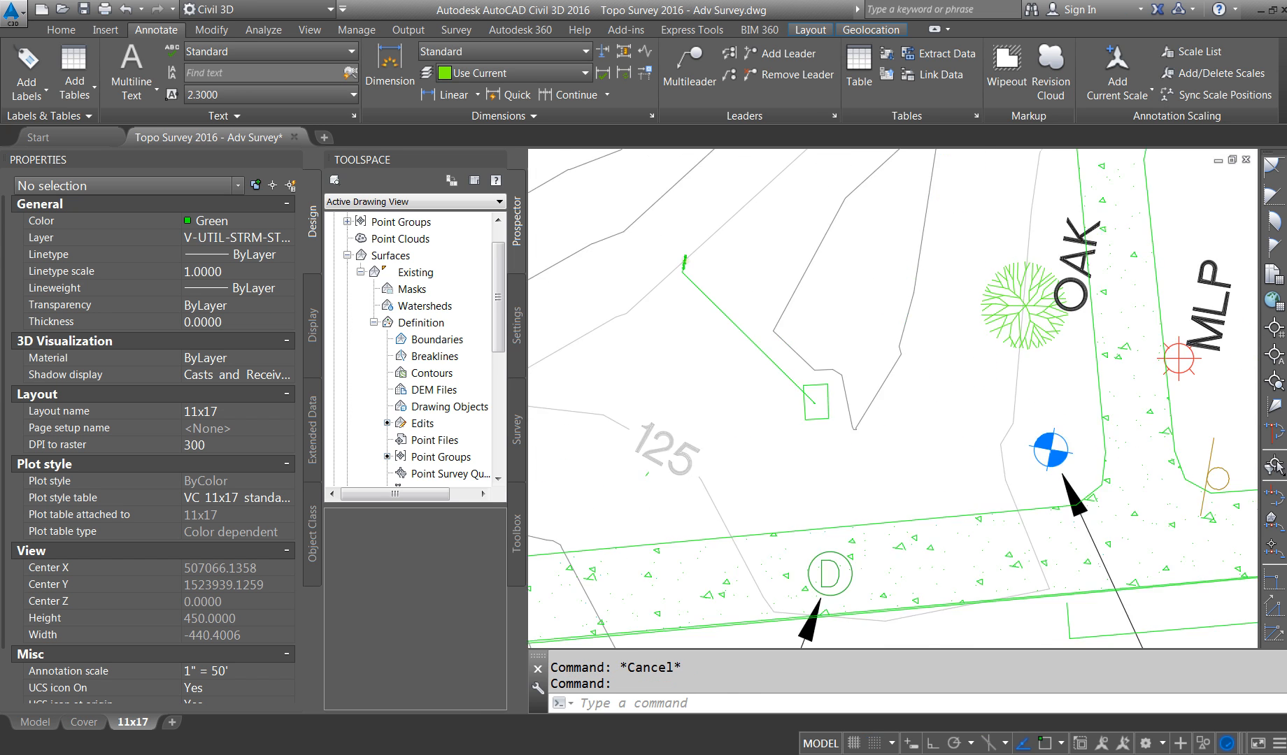
Step: Examine the CATCHBASIN multileader's size on the sheet and its leader, text and attachment properties
{"action": "scroll", "coordinate": [682, 264], "scroll_direction": "up", "scroll_amount": 5}
{"action": "left_click", "coordinate": [680, 265]}
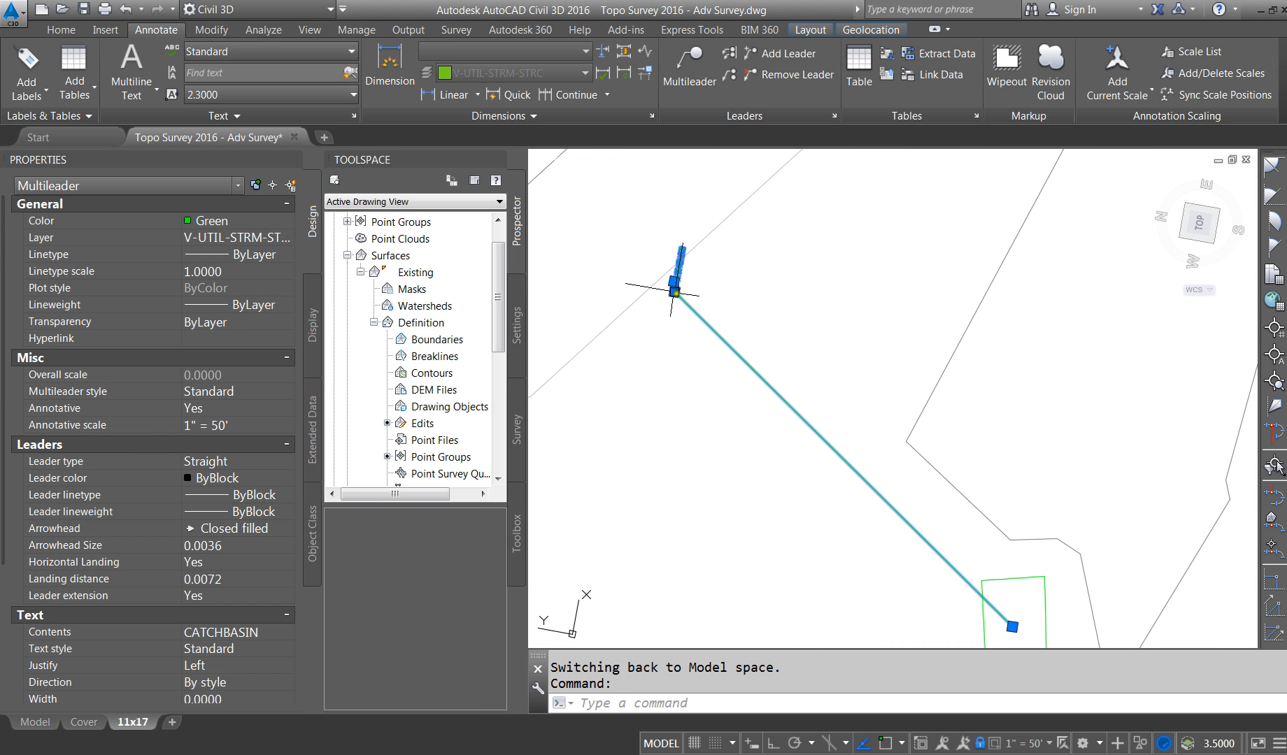
{"action": "scroll", "coordinate": [665, 319], "scroll_direction": "up", "scroll_amount": 1}
{"action": "scroll", "coordinate": [610, 370], "scroll_direction": "down", "scroll_amount": 2}
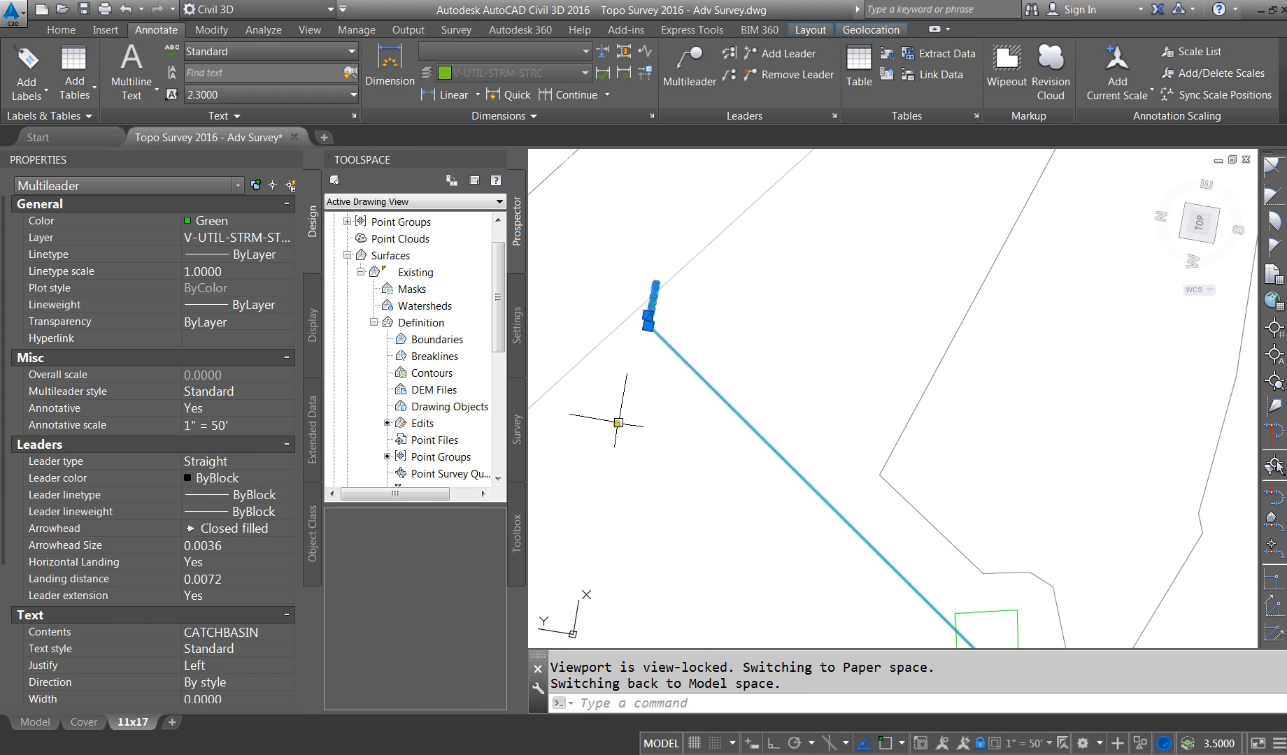
{"action": "scroll", "coordinate": [782, 378], "scroll_direction": "down", "scroll_amount": 4}
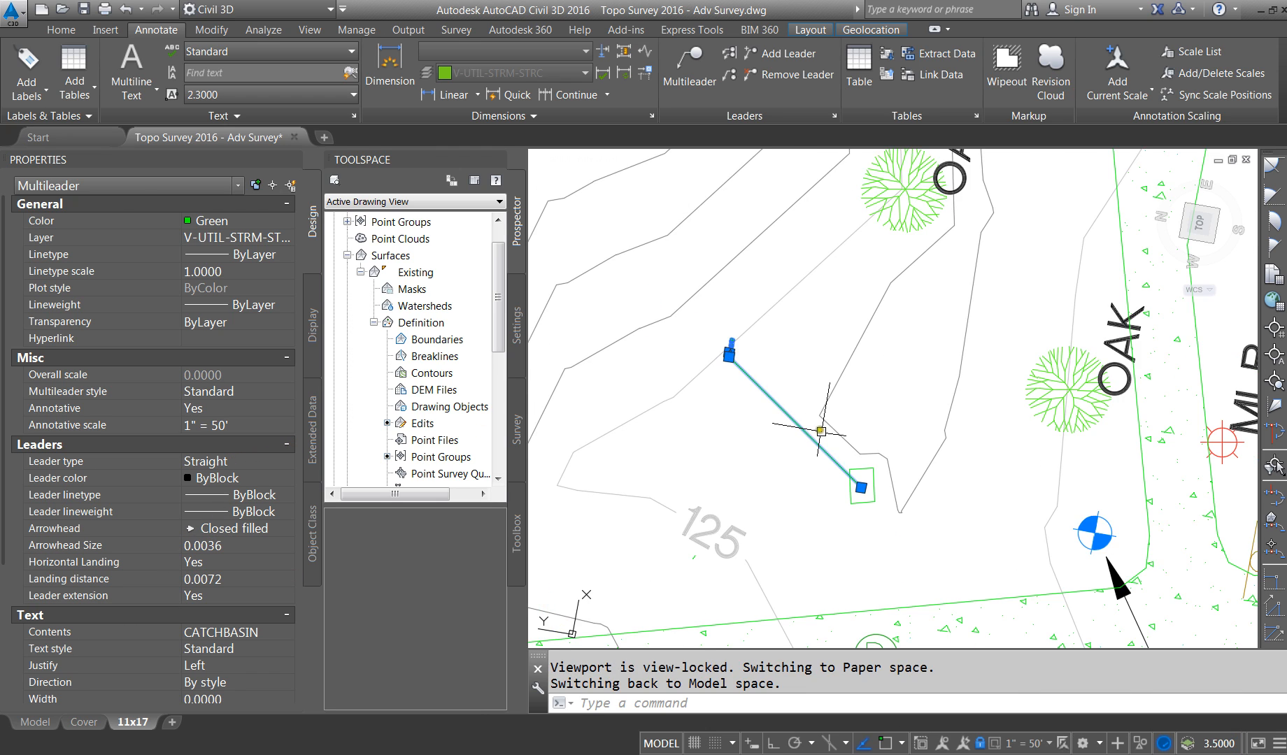
{"action": "scroll", "coordinate": [880, 502], "scroll_direction": "up", "scroll_amount": 4}
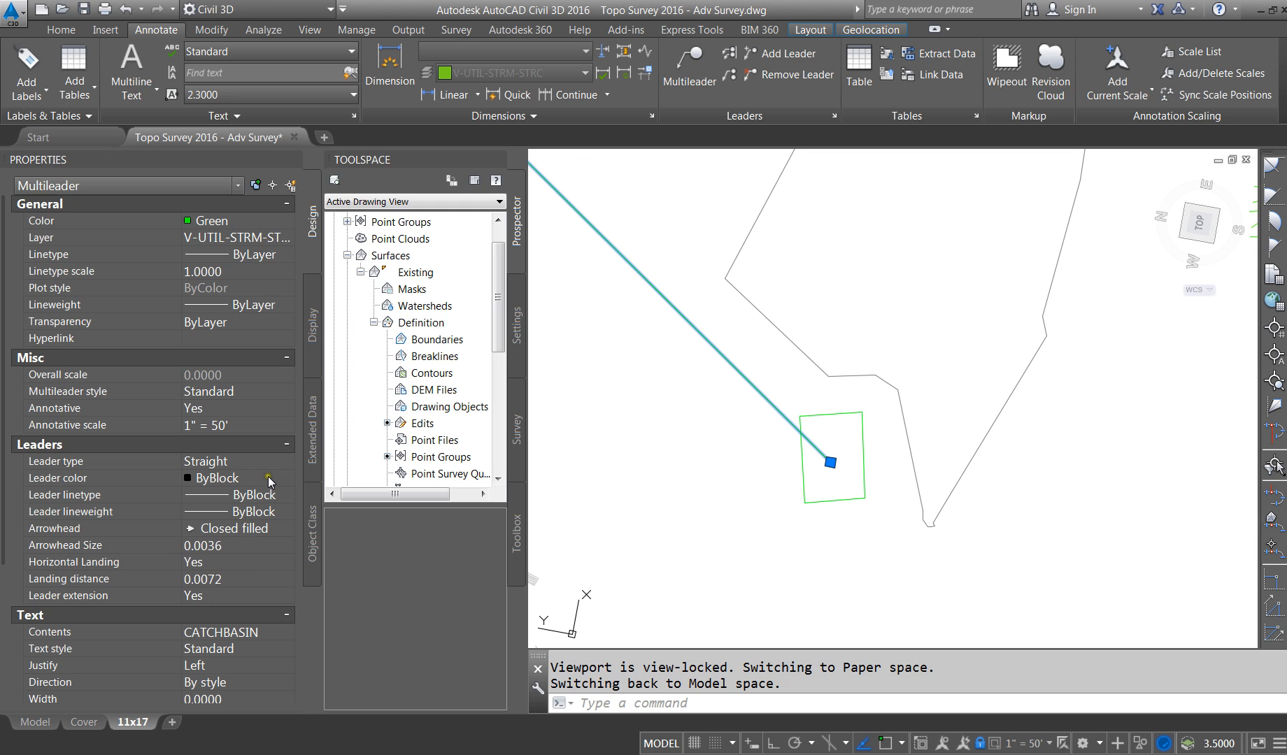
{"action": "left_click", "coordinate": [288, 445]}
{"action": "left_click", "coordinate": [286, 358]}
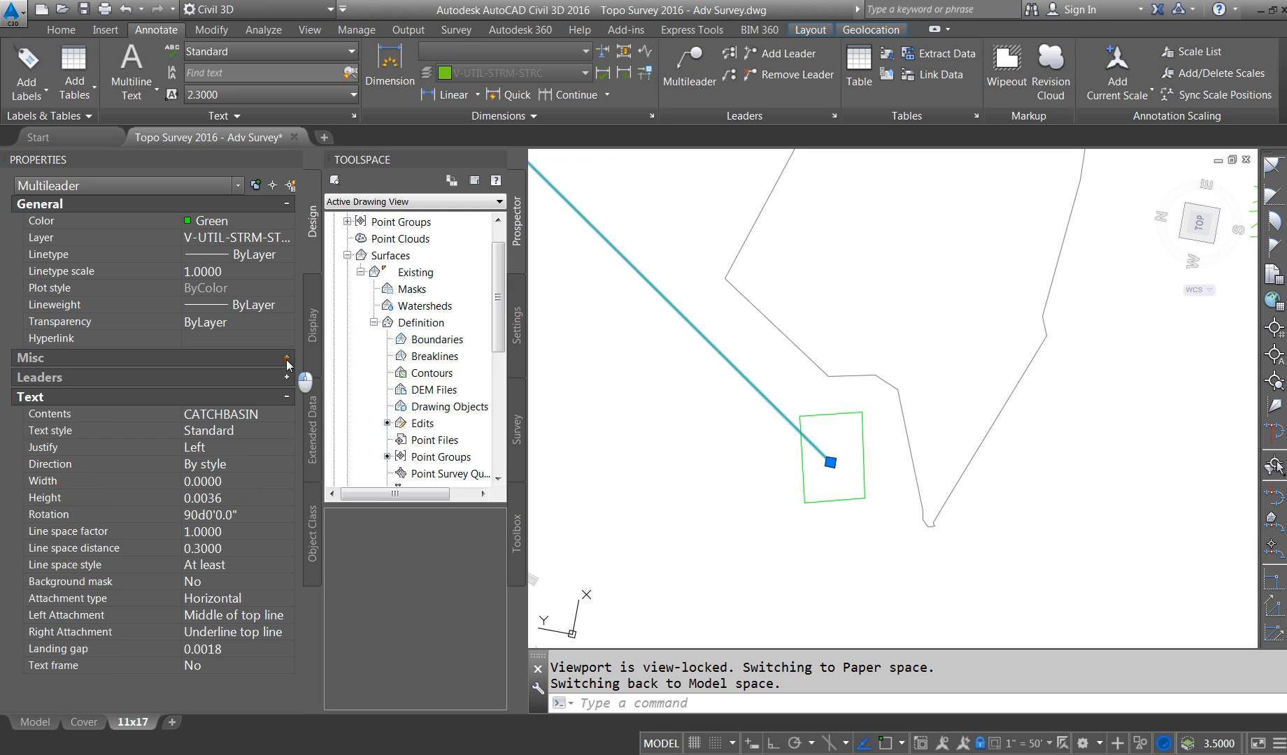
{"action": "left_click", "coordinate": [211, 601]}
{"action": "left_click", "coordinate": [211, 602]}
{"action": "left_click", "coordinate": [211, 602]}
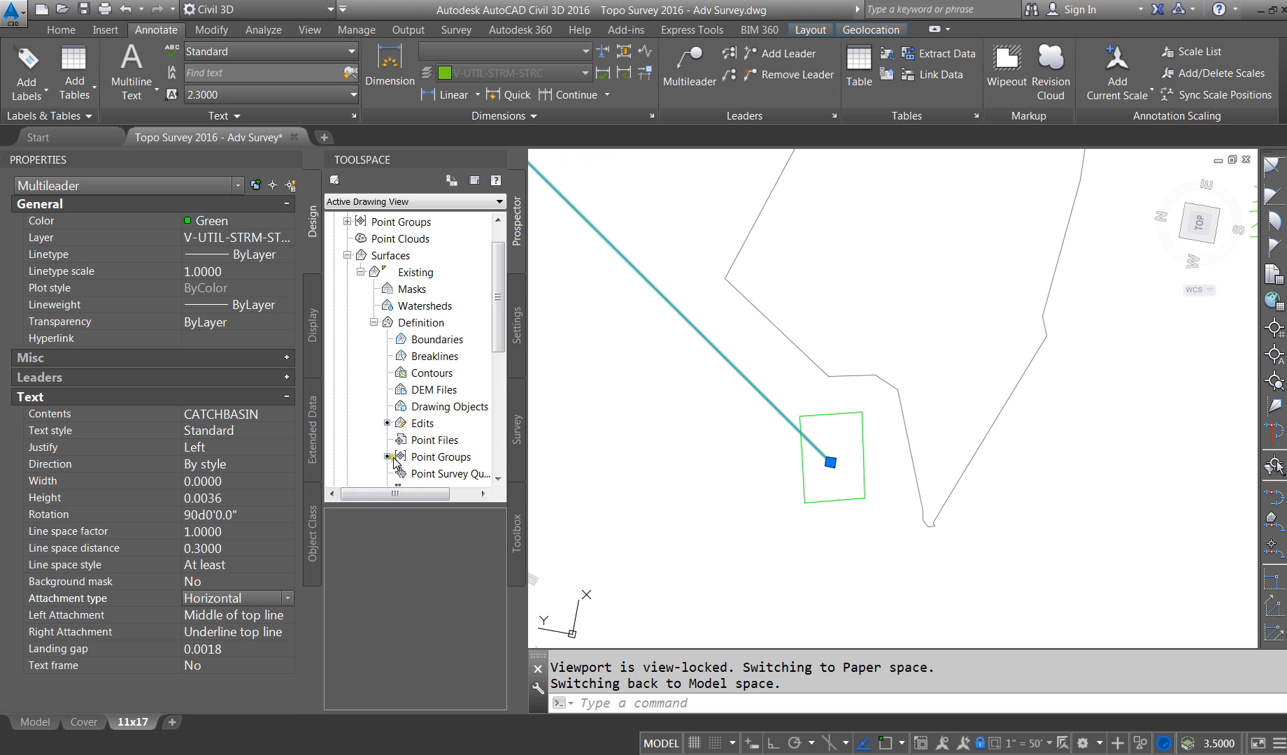
{"action": "key", "text": "Escape"}
{"action": "key", "text": "Escape"}
Step: Try a text height of 4 for the CATCHBASIN multileader and check it on the sheet
{"action": "left_click", "coordinate": [806, 438]}
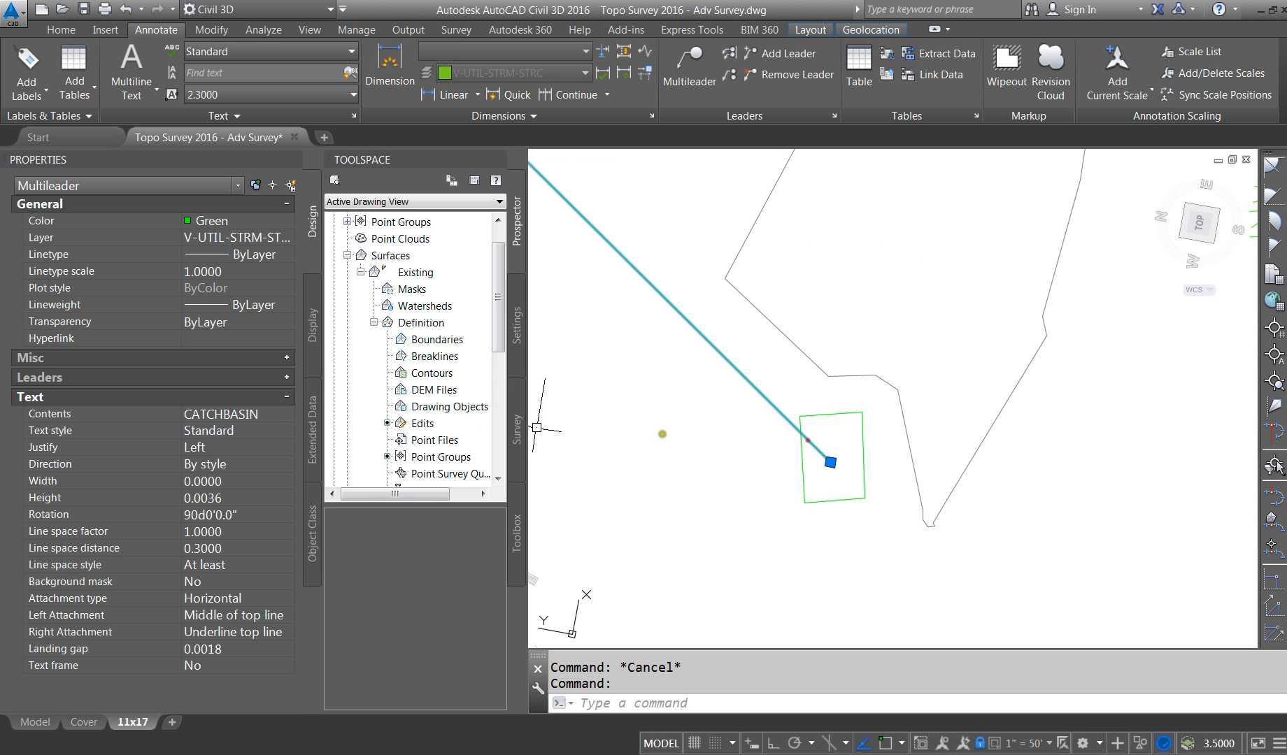
{"action": "left_click", "coordinate": [228, 495]}
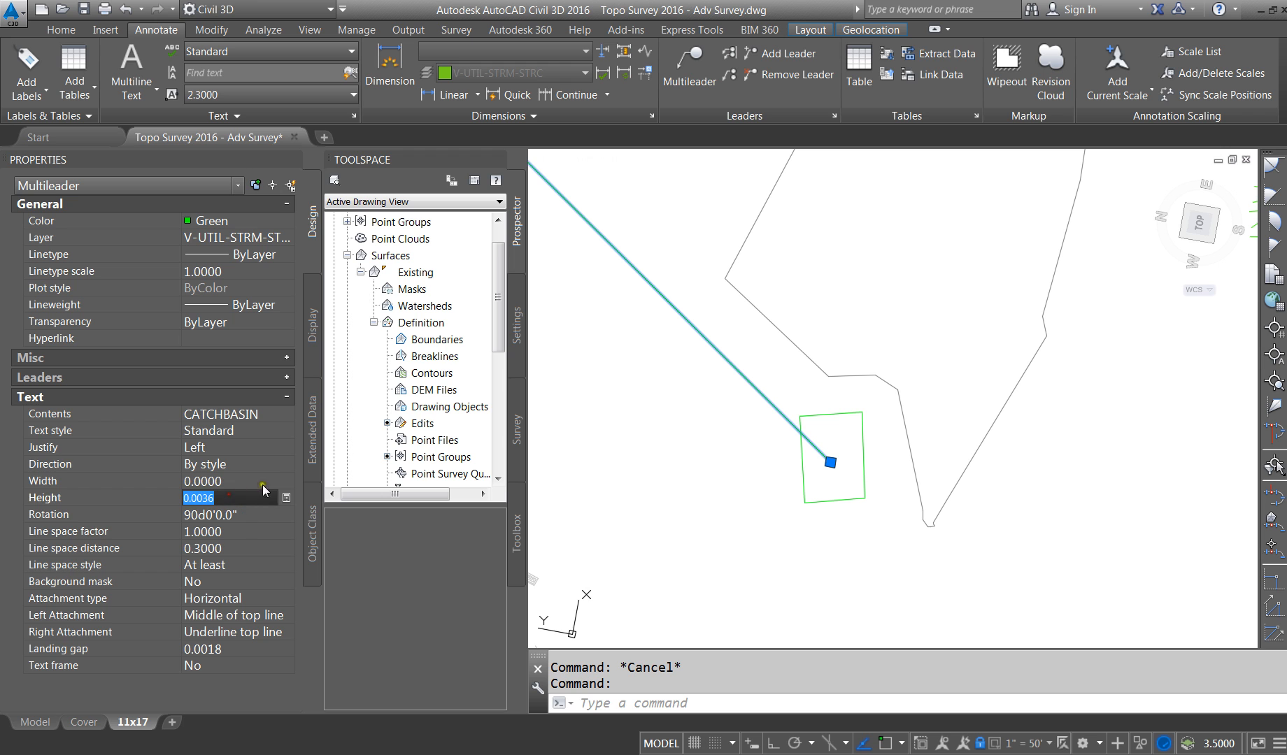
{"action": "type", "text": "4"}
{"action": "key", "text": "Tab"}
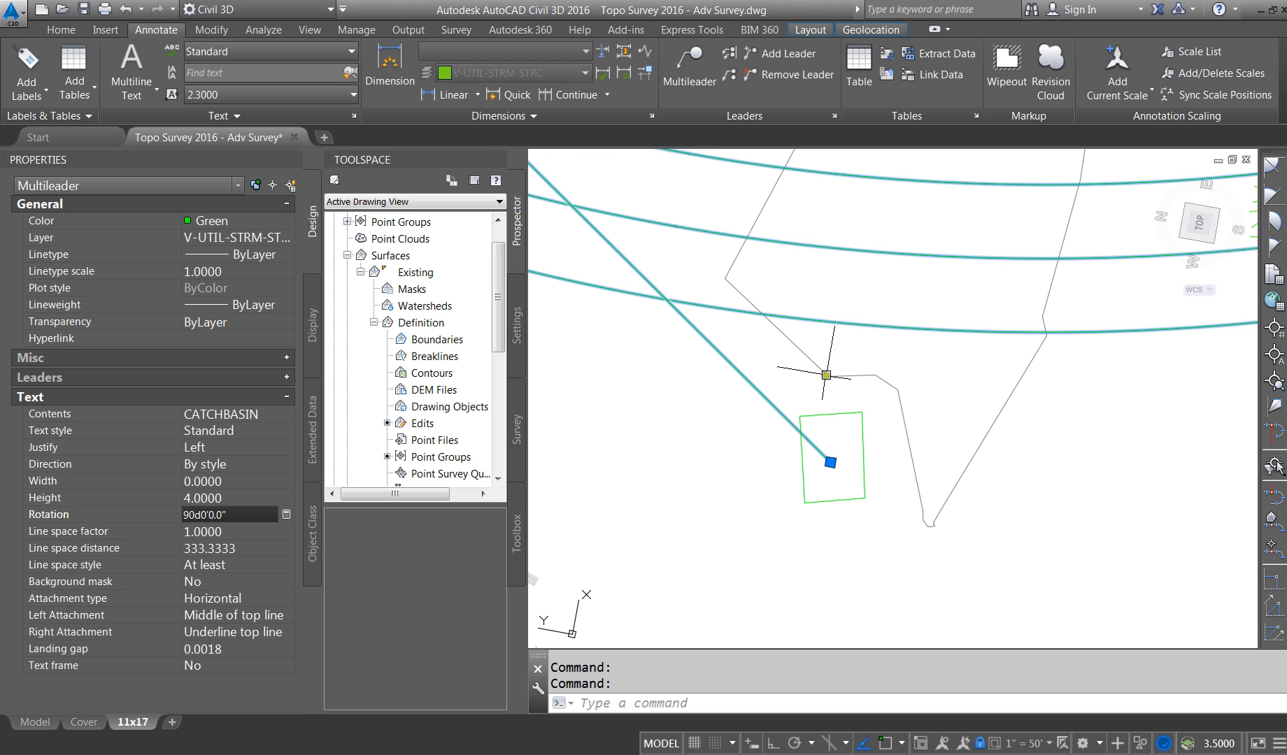
{"action": "scroll", "coordinate": [785, 380], "scroll_direction": "up", "scroll_amount": 4}
{"action": "scroll", "coordinate": [785, 380], "scroll_direction": "down", "scroll_amount": 6}
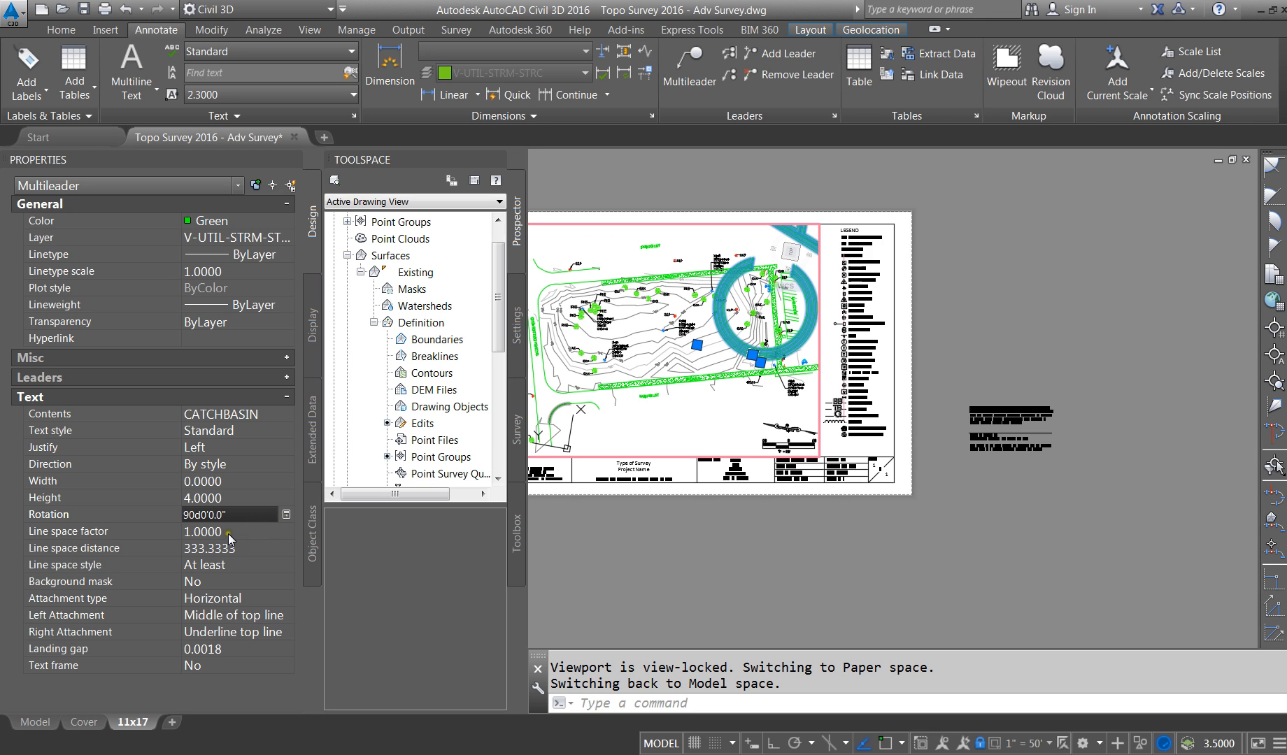
{"action": "left_click", "coordinate": [286, 398]}
{"action": "left_click", "coordinate": [287, 397]}
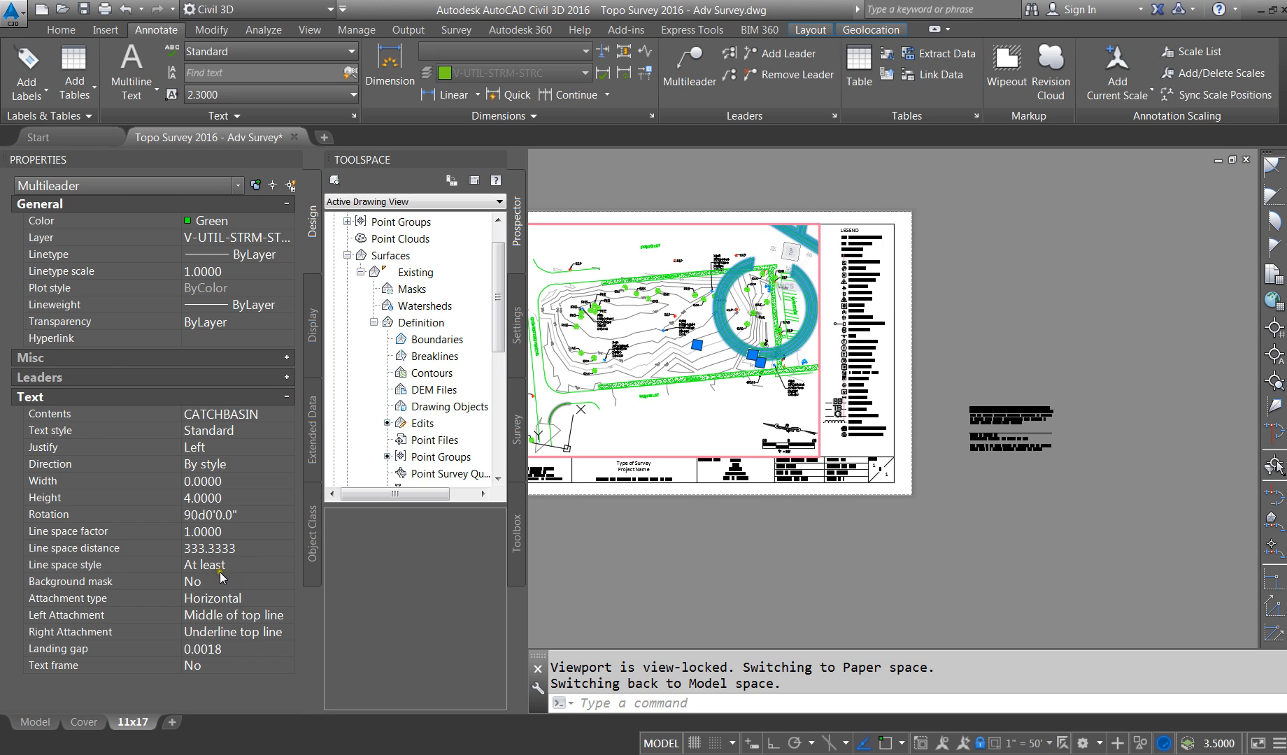
Step: Set the CATCHBASIN multileader's text height to 0.075 and check how it reads beside the tree labels
{"action": "left_click", "coordinate": [218, 499]}
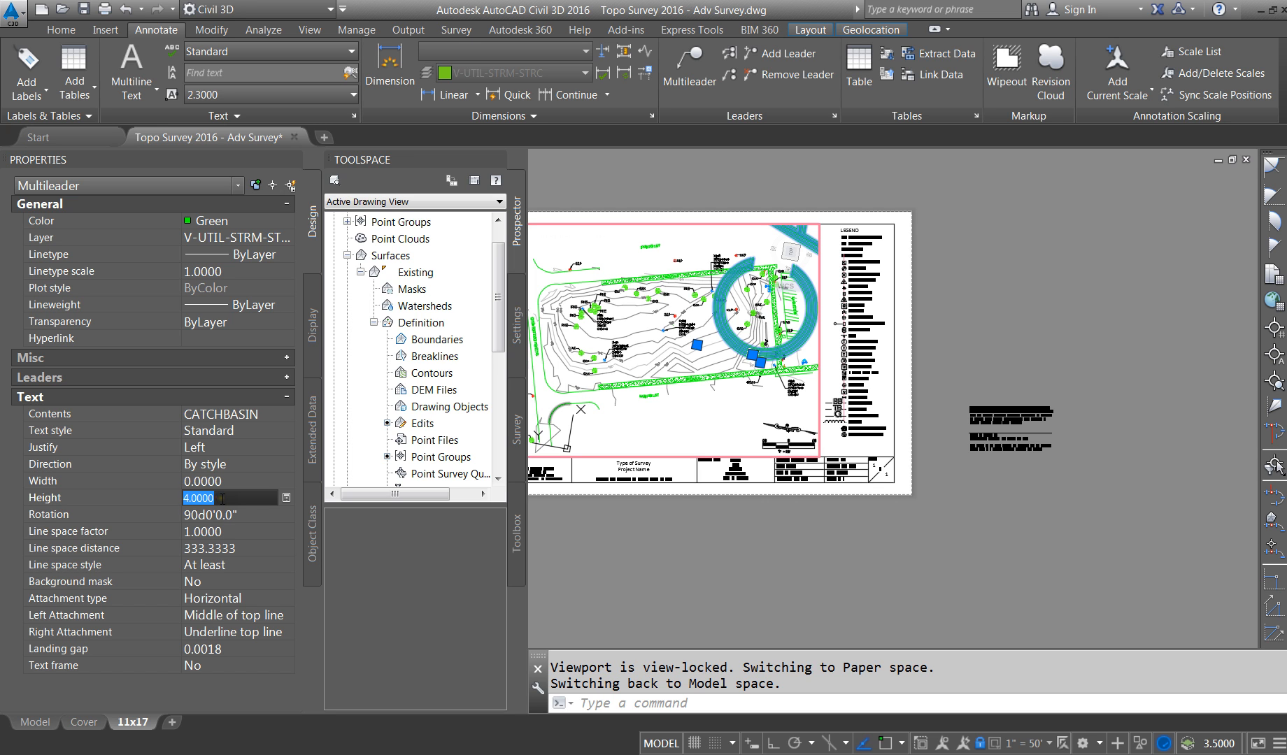
{"action": "type", "text": ".08"}
{"action": "key", "text": "Return"}
{"action": "key", "text": "Escape"}
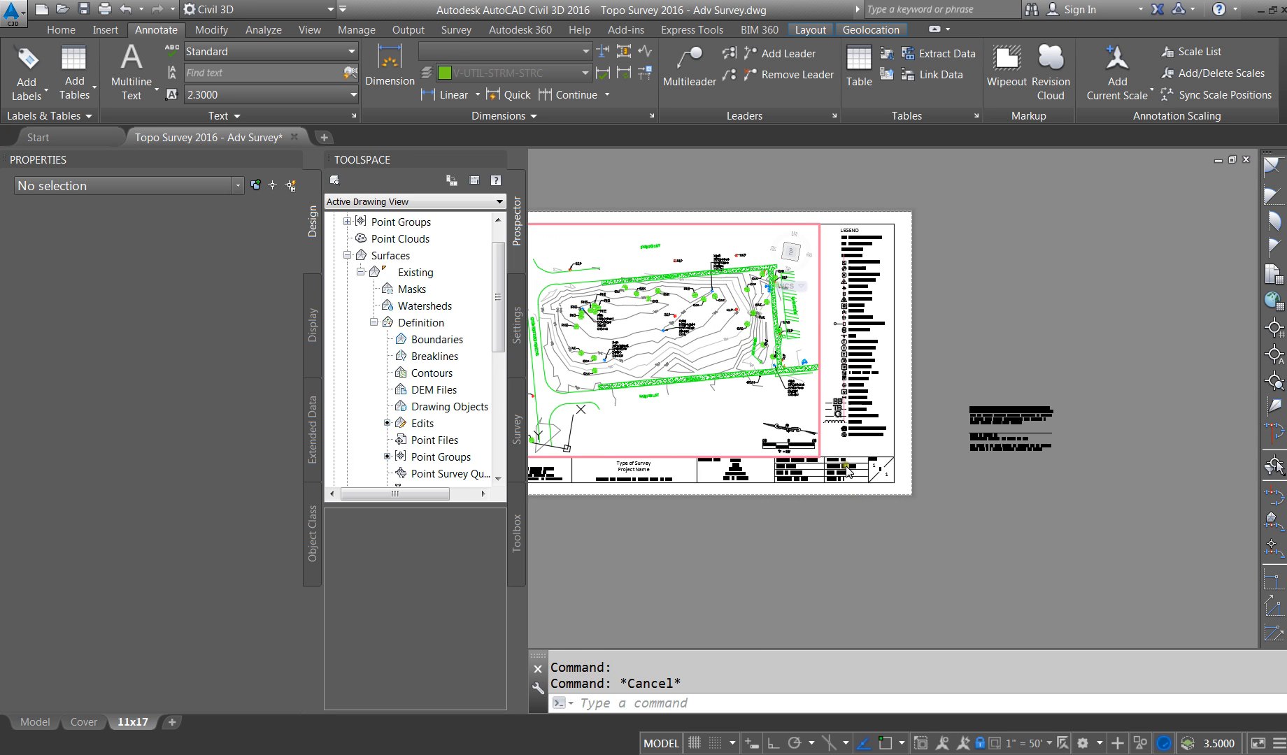
{"action": "scroll", "coordinate": [757, 345], "scroll_direction": "up", "scroll_amount": 8}
{"action": "left_click", "coordinate": [708, 378]}
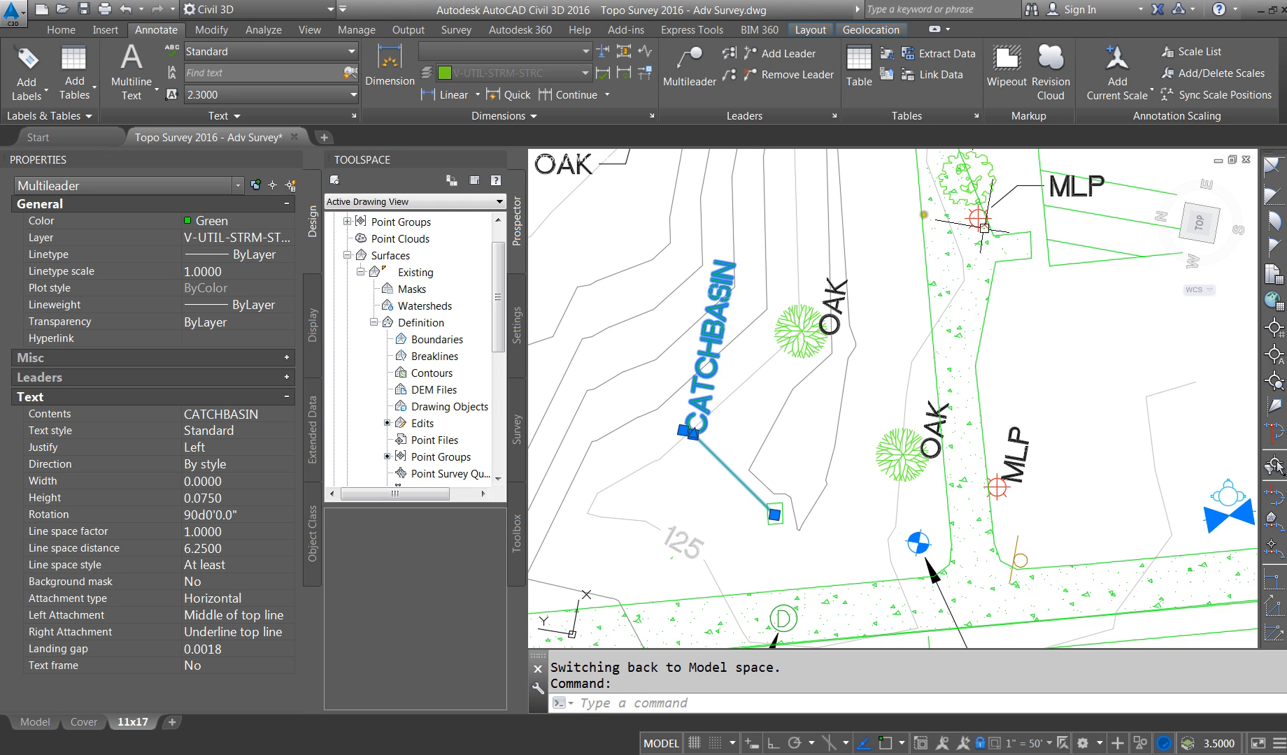
{"action": "key", "text": "Escape"}
Step: Move the labels of the two OAK points near the catch basin clear of their tree symbols so they read horizontally
{"action": "left_click", "coordinate": [844, 297]}
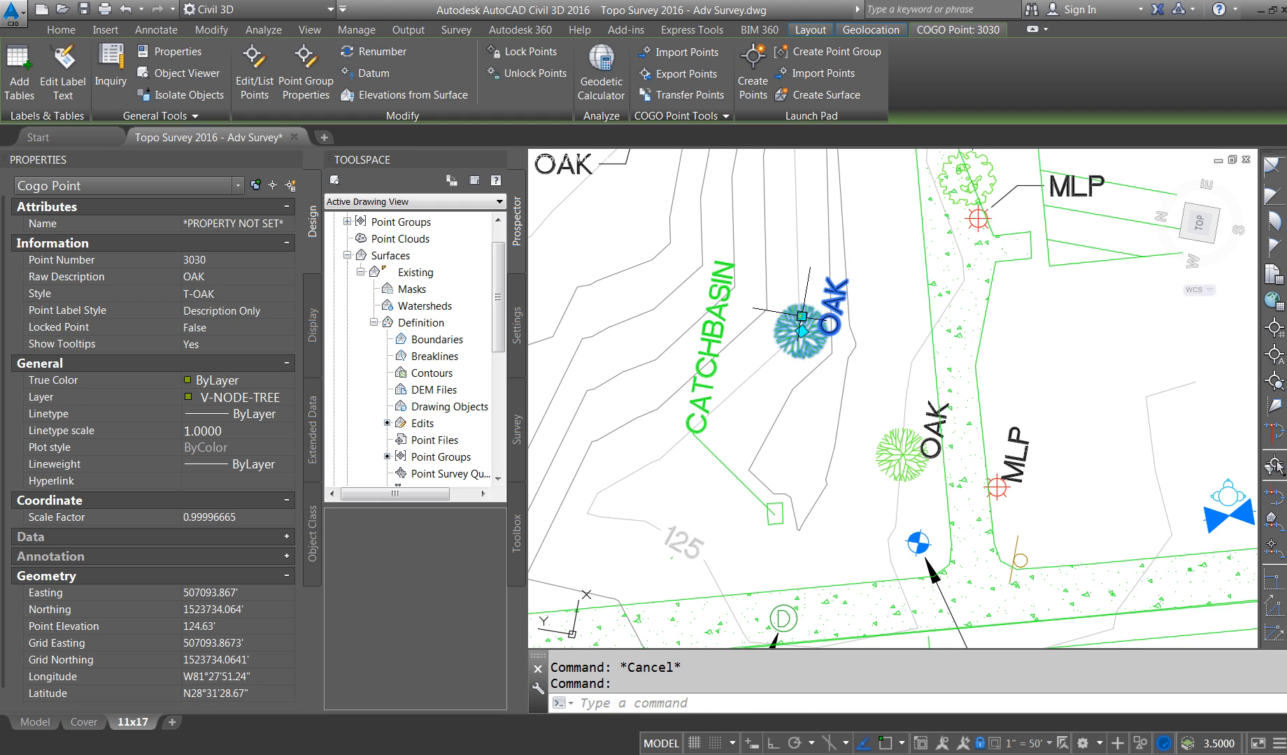
{"action": "left_click", "coordinate": [844, 297]}
{"action": "left_click", "coordinate": [843, 259]}
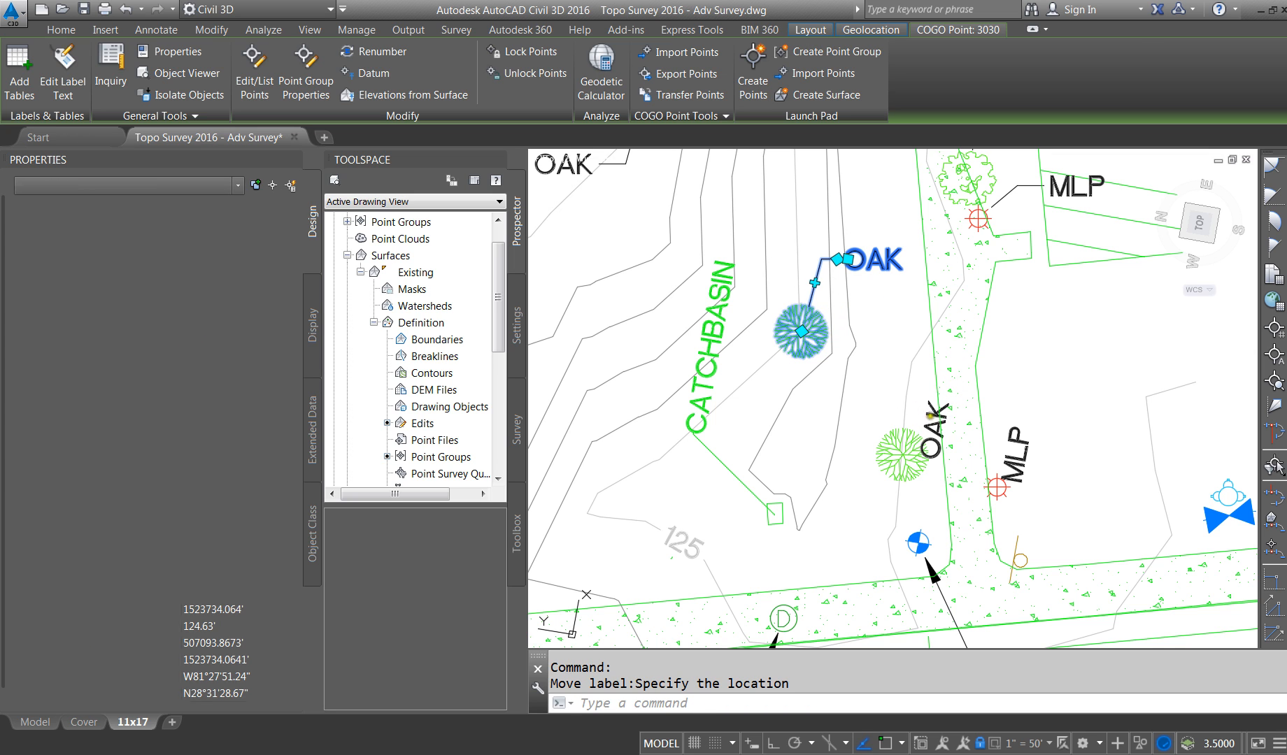
{"action": "key", "text": "Escape"}
{"action": "left_click", "coordinate": [902, 455]}
{"action": "left_click", "coordinate": [926, 449]}
{"action": "left_click", "coordinate": [859, 417]}
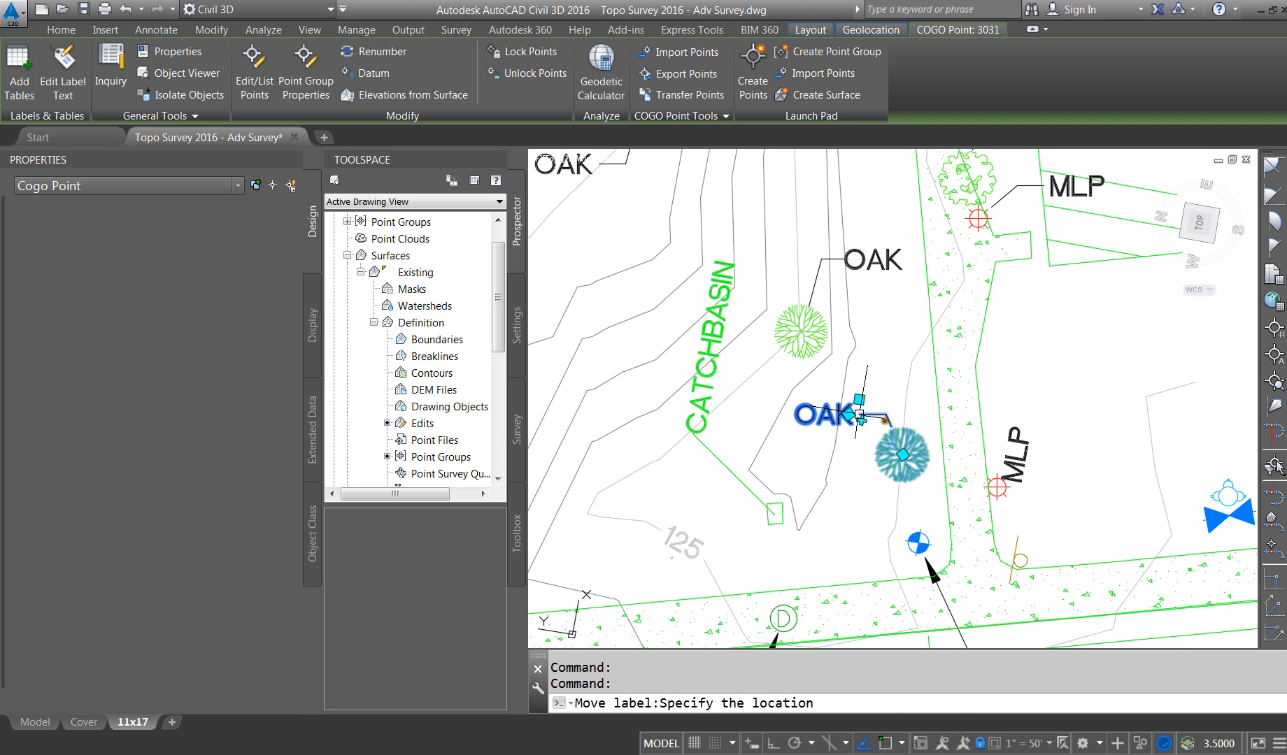
Step: Move the label of the MLP point by the sidewalk to the side away from the OAK tree, then clear the selection
{"action": "left_click", "coordinate": [1026, 444]}
{"action": "left_click", "coordinate": [1014, 464]}
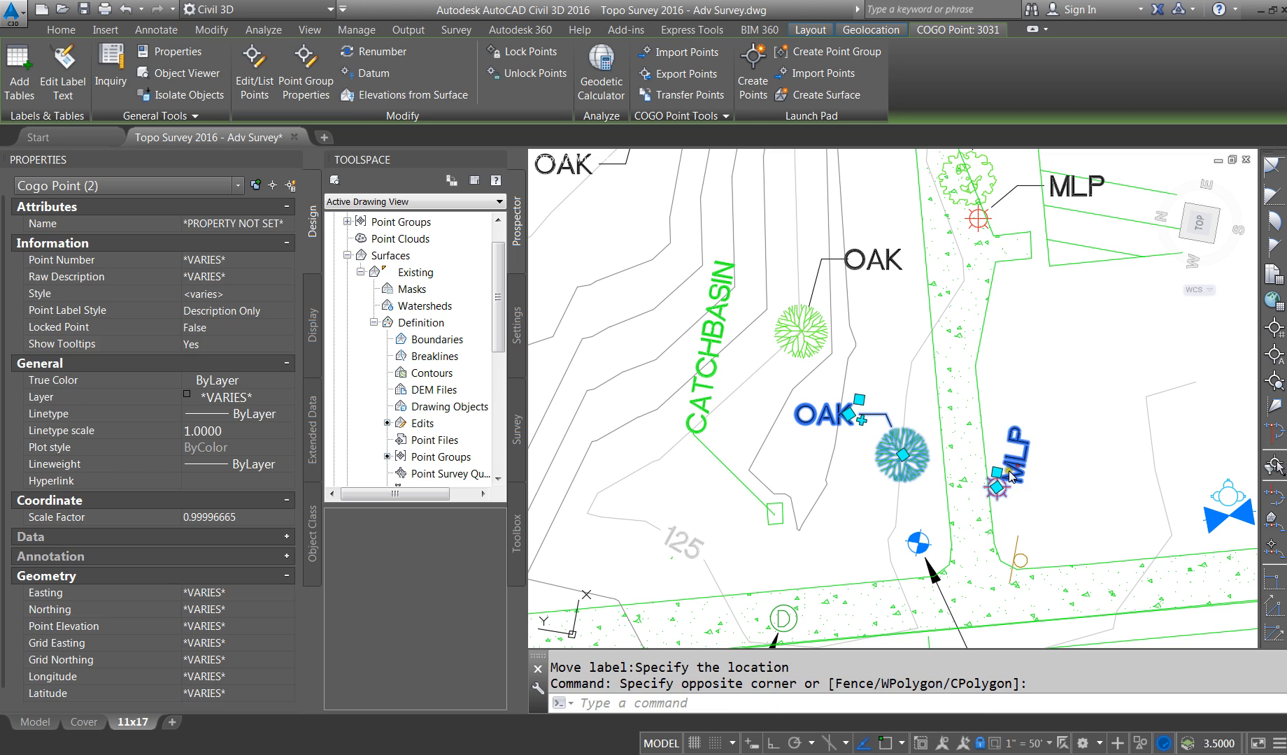
{"action": "left_click", "coordinate": [1022, 453]}
{"action": "left_click", "coordinate": [1037, 444]}
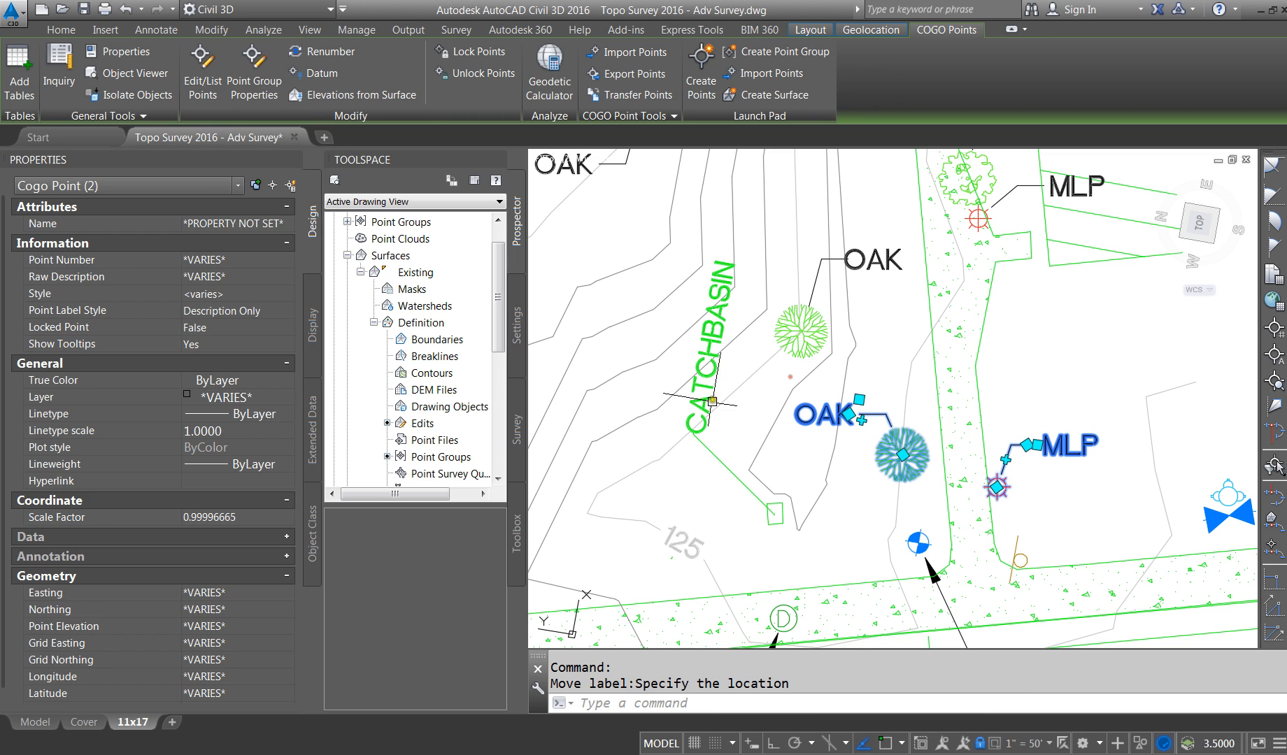
{"action": "left_click", "coordinate": [703, 402]}
{"action": "scroll", "coordinate": [696, 428], "scroll_direction": "up", "scroll_amount": 4}
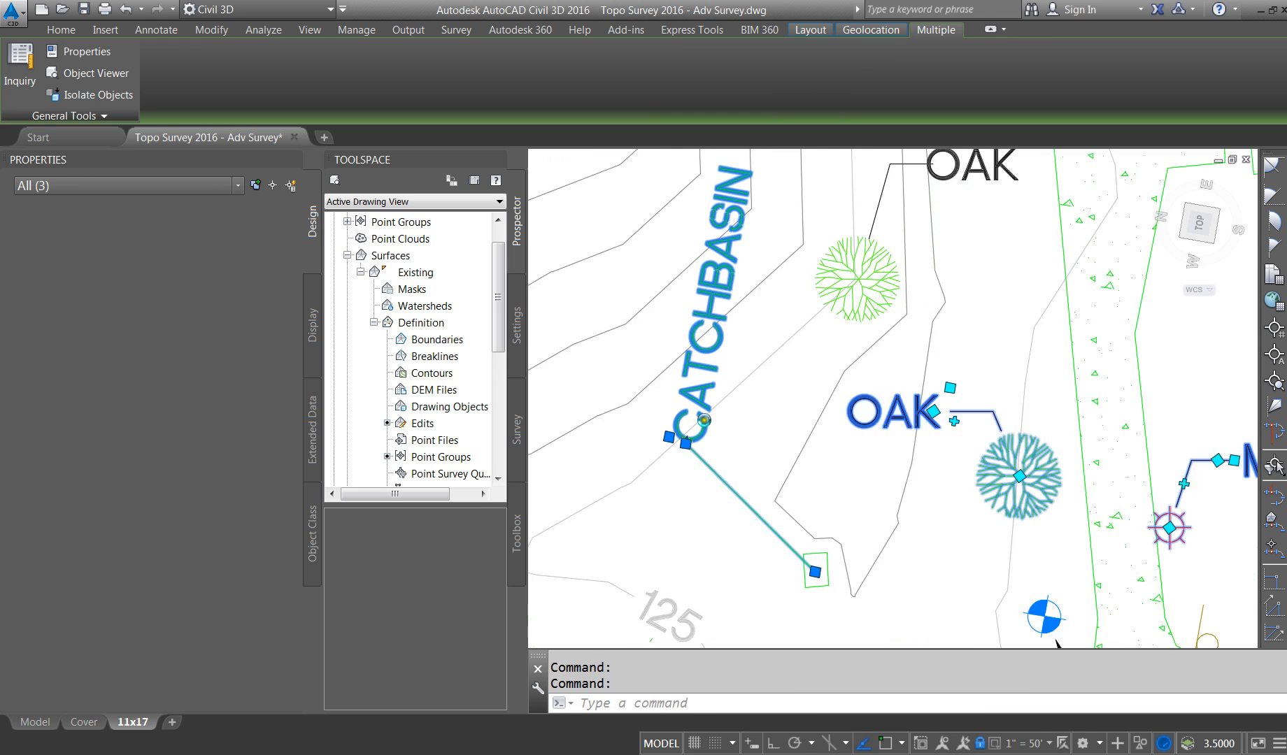
{"action": "scroll", "coordinate": [792, 448], "scroll_direction": "down", "scroll_amount": 2}
{"action": "scroll", "coordinate": [792, 448], "scroll_direction": "down", "scroll_amount": 2}
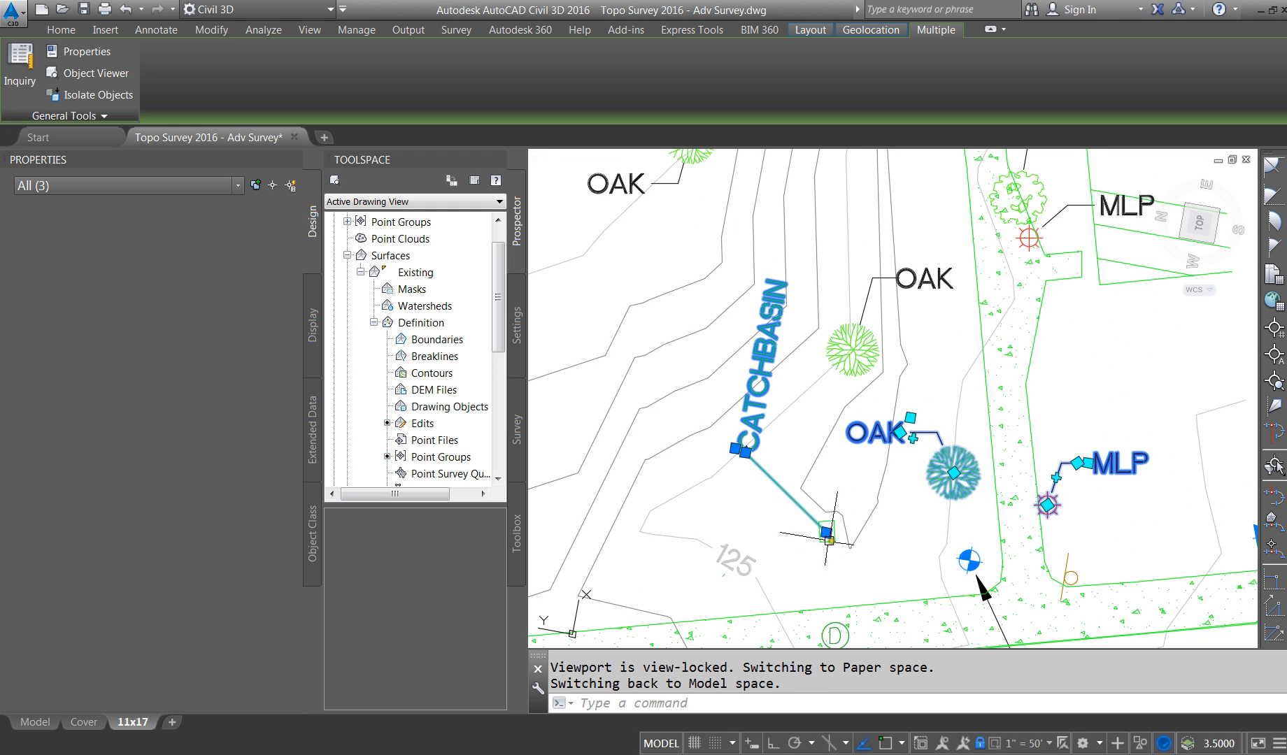
{"action": "key", "text": "Escape"}
Step: Set the CATCHBASIN multileader's arrowhead size to 0.075, review its annotative settings and deselect it
{"action": "left_click", "coordinate": [755, 427]}
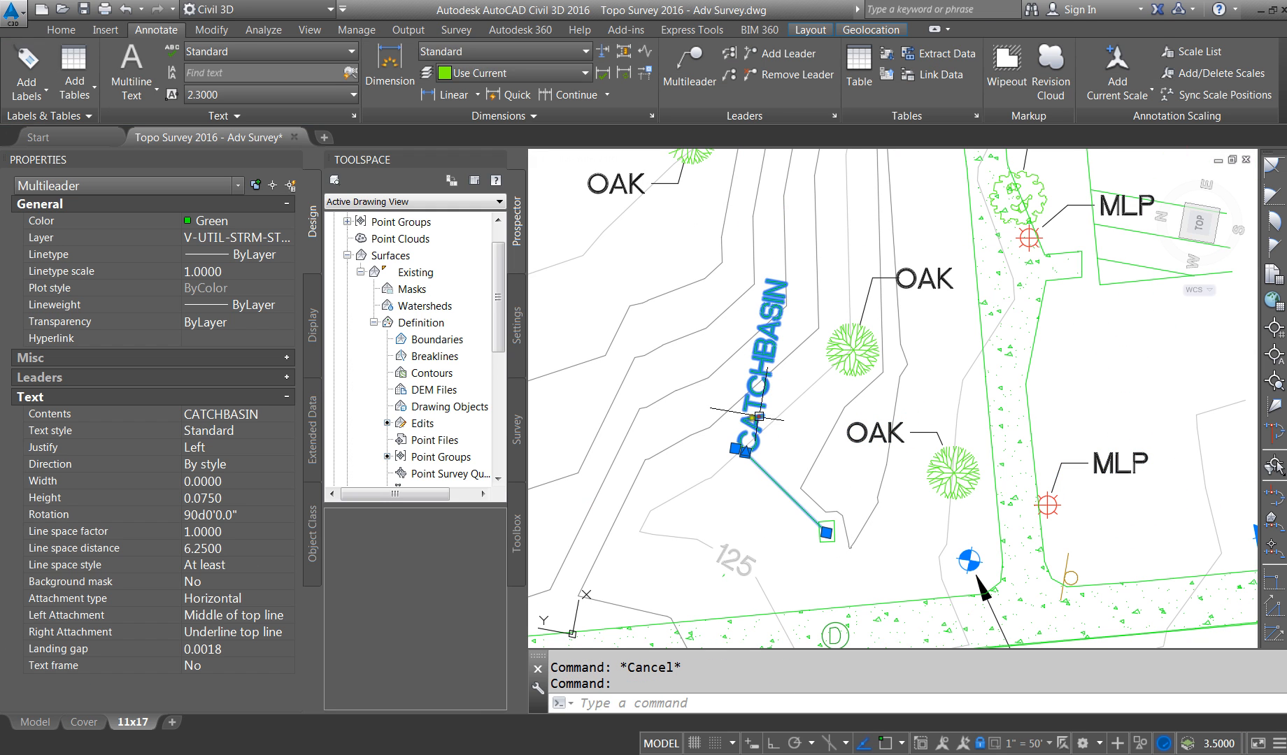
{"action": "left_click", "coordinate": [285, 377]}
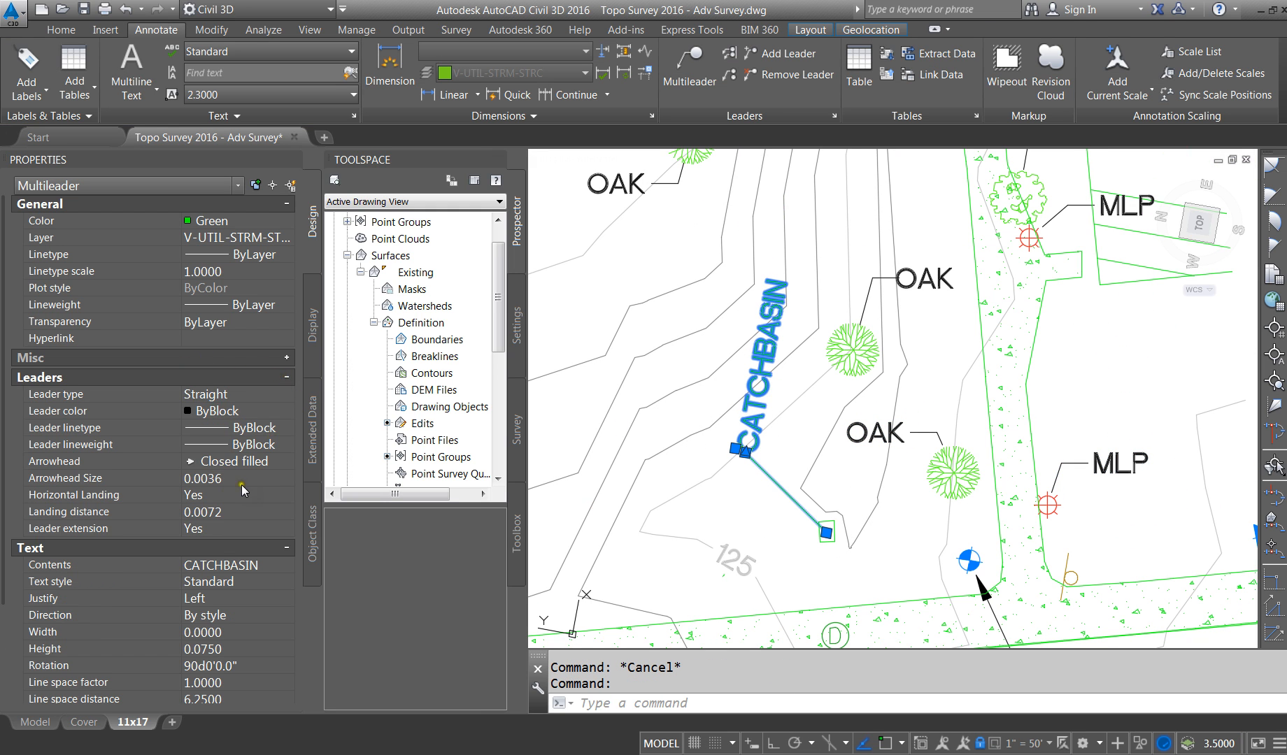
{"action": "left_click", "coordinate": [225, 514]}
{"action": "left_click", "coordinate": [210, 477]}
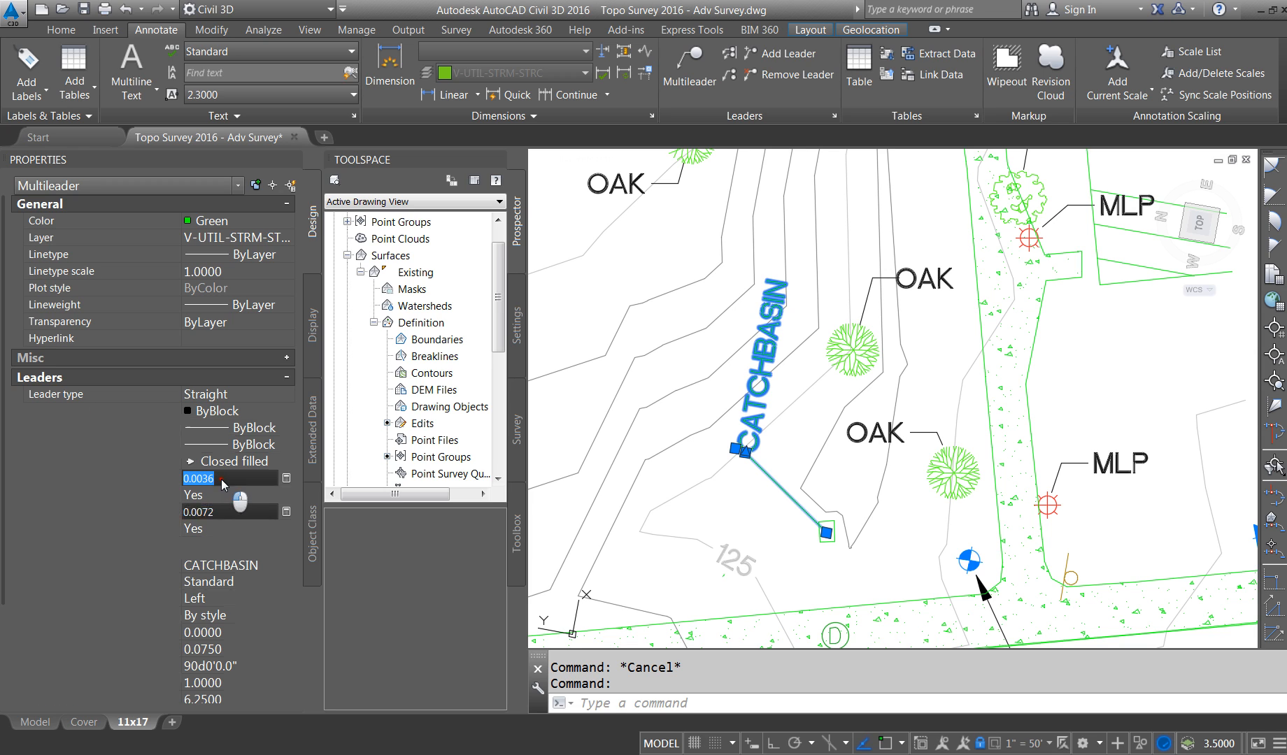
{"action": "type", "text": ".075"}
{"action": "key", "text": "Tab"}
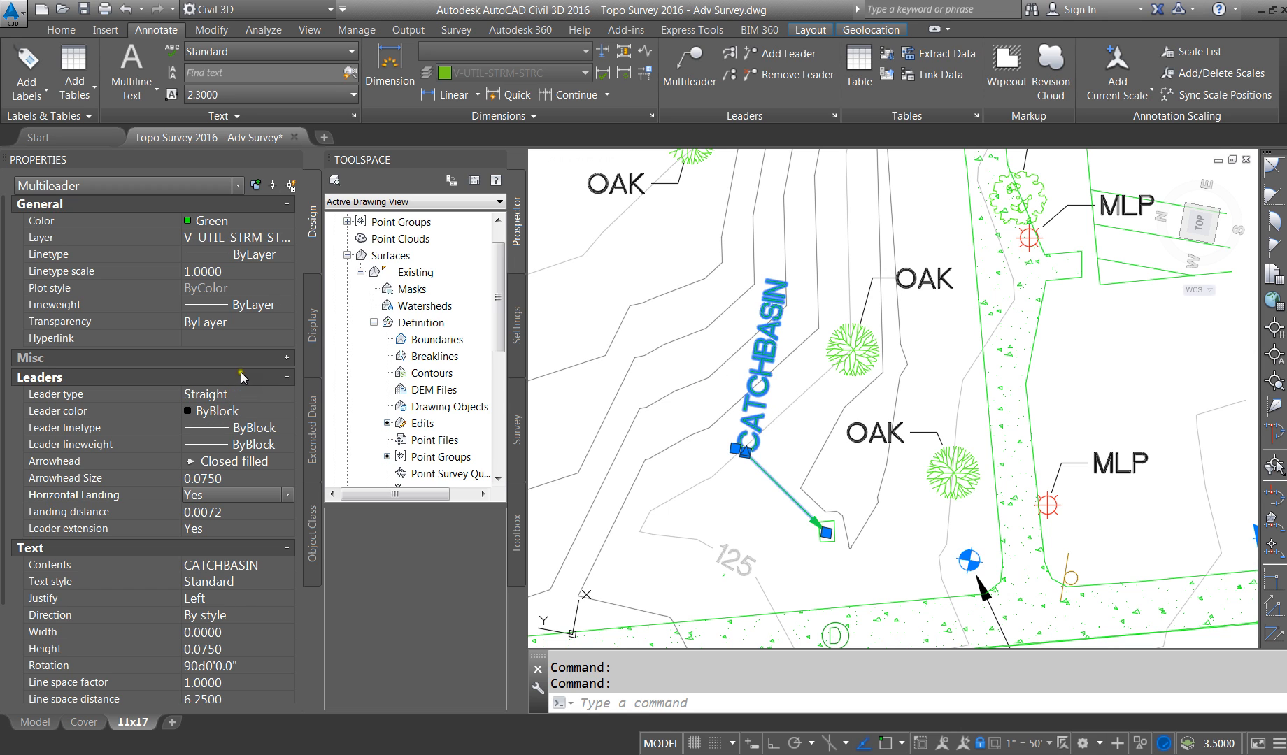
{"action": "left_click", "coordinate": [287, 377]}
{"action": "left_click", "coordinate": [286, 359]}
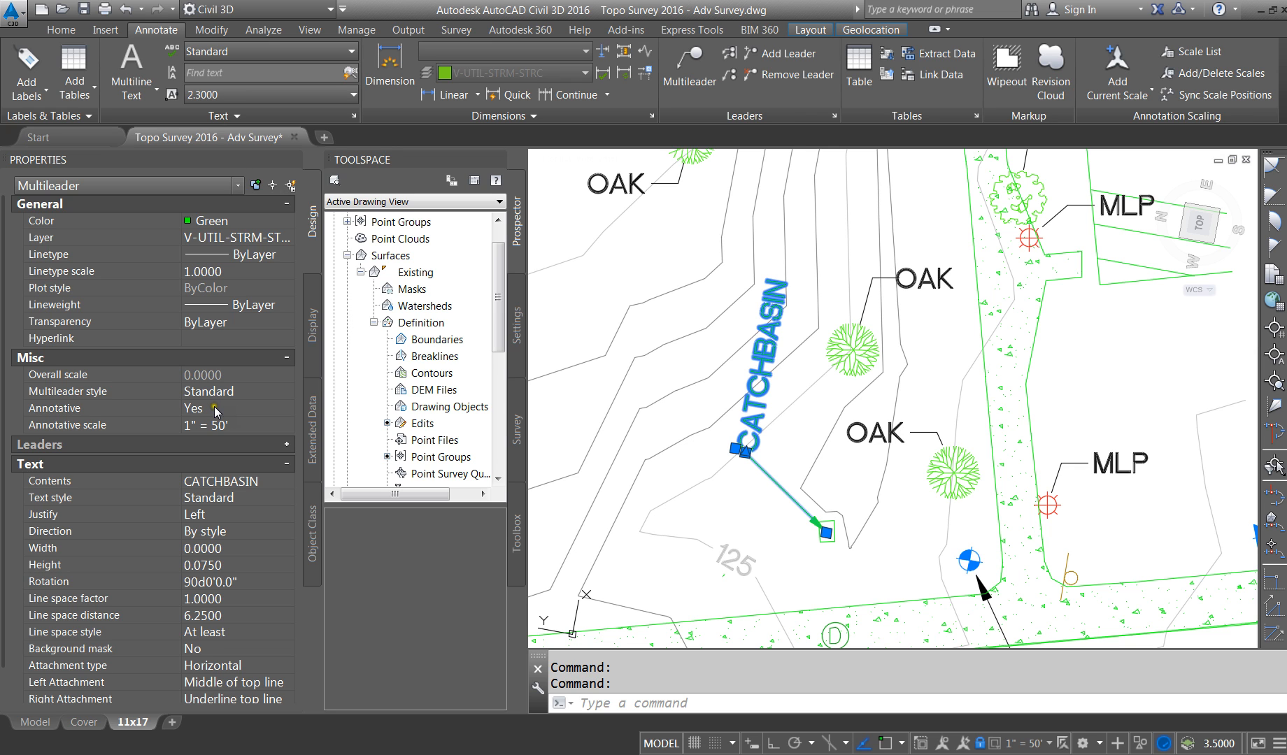
{"action": "key", "text": "Escape"}
{"action": "key", "text": "Escape"}
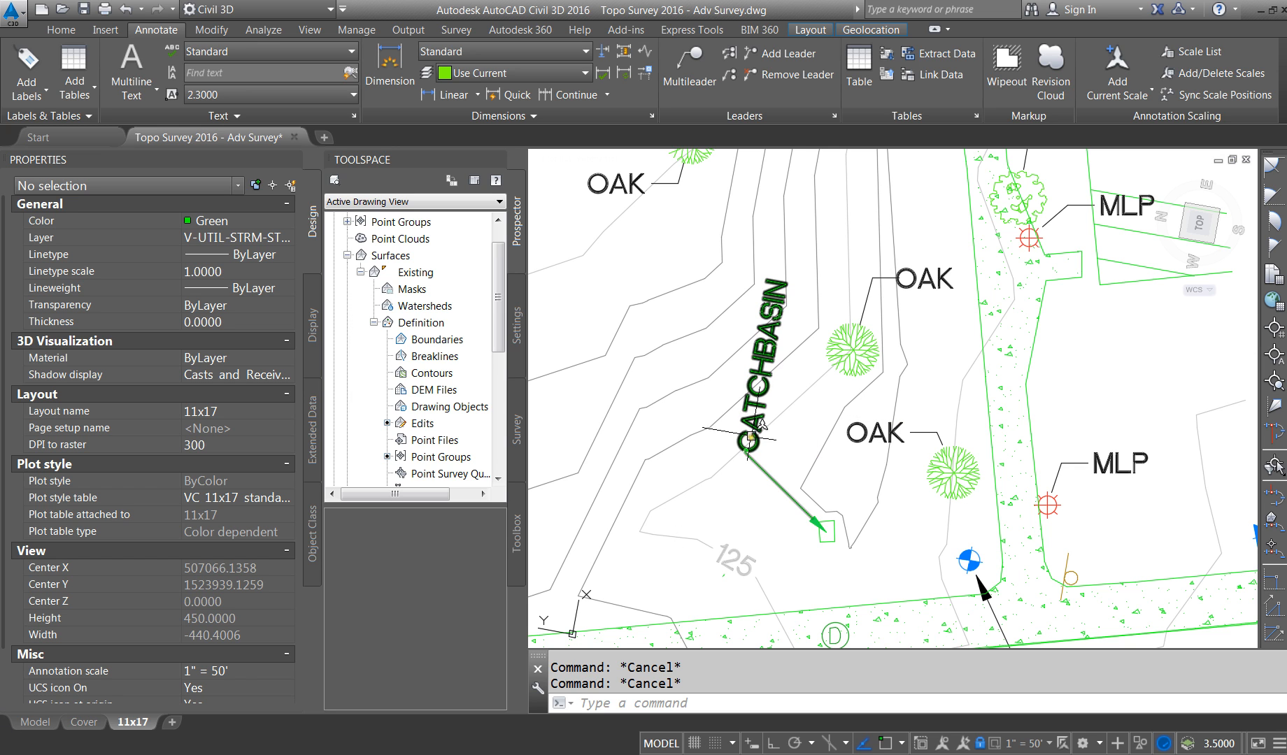
{"action": "left_click", "coordinate": [754, 435]}
{"action": "scroll", "coordinate": [754, 435], "scroll_direction": "up", "scroll_amount": 6}
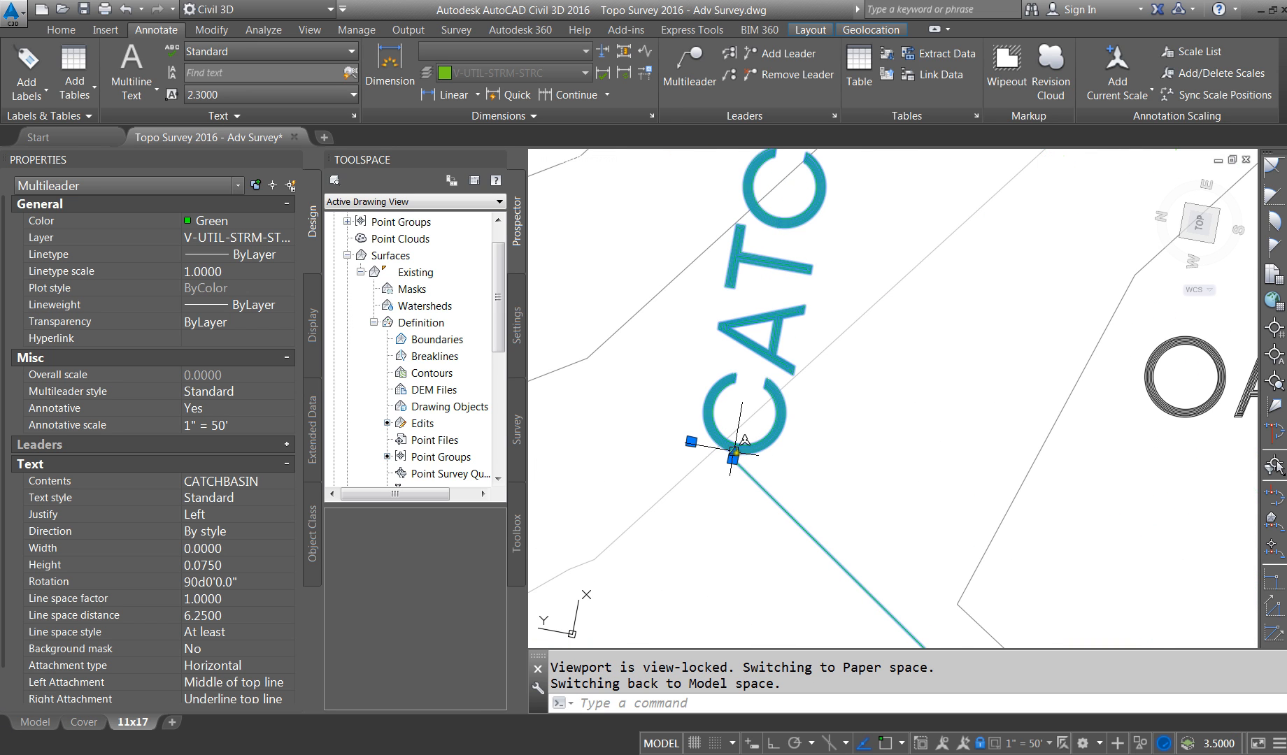
{"action": "left_click", "coordinate": [733, 454]}
{"action": "key", "text": "Escape"}
{"action": "scroll", "coordinate": [819, 444], "scroll_direction": "down", "scroll_amount": 5}
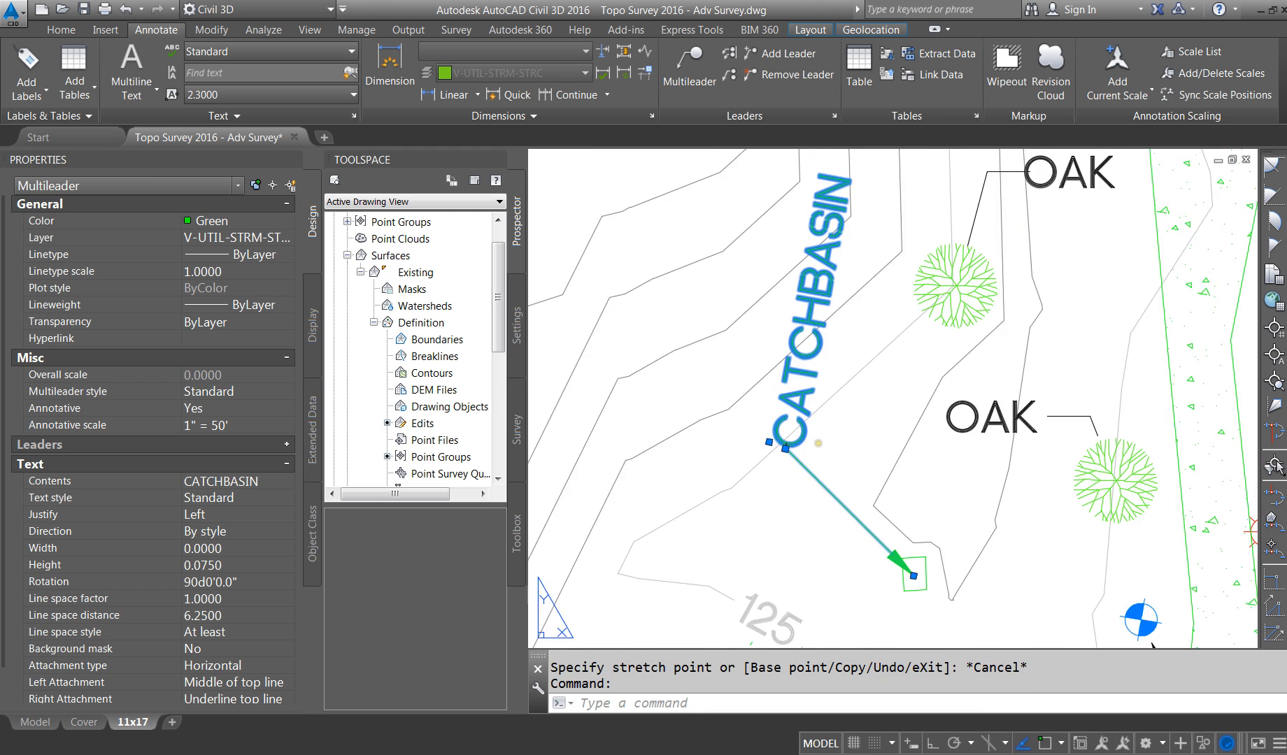
{"action": "mouse_move", "coordinate": [798, 446]}
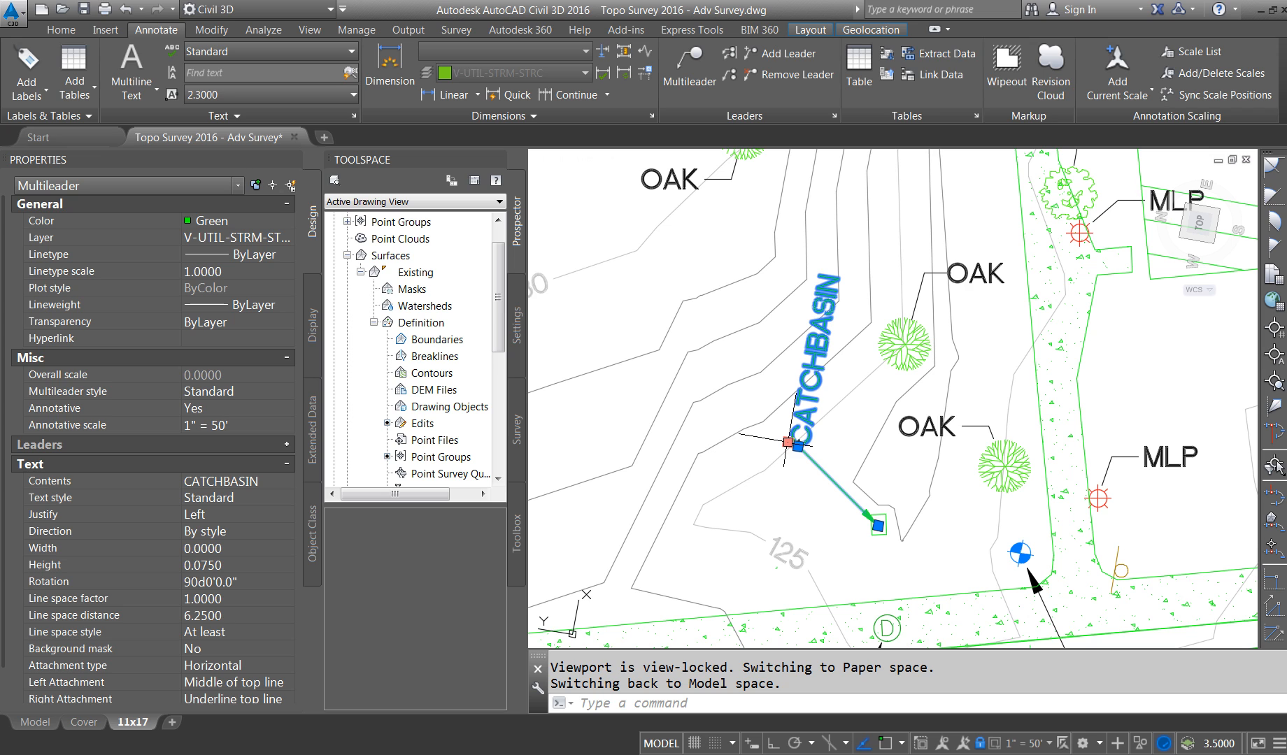
{"action": "key", "text": "Escape"}
{"action": "key", "text": "Escape"}
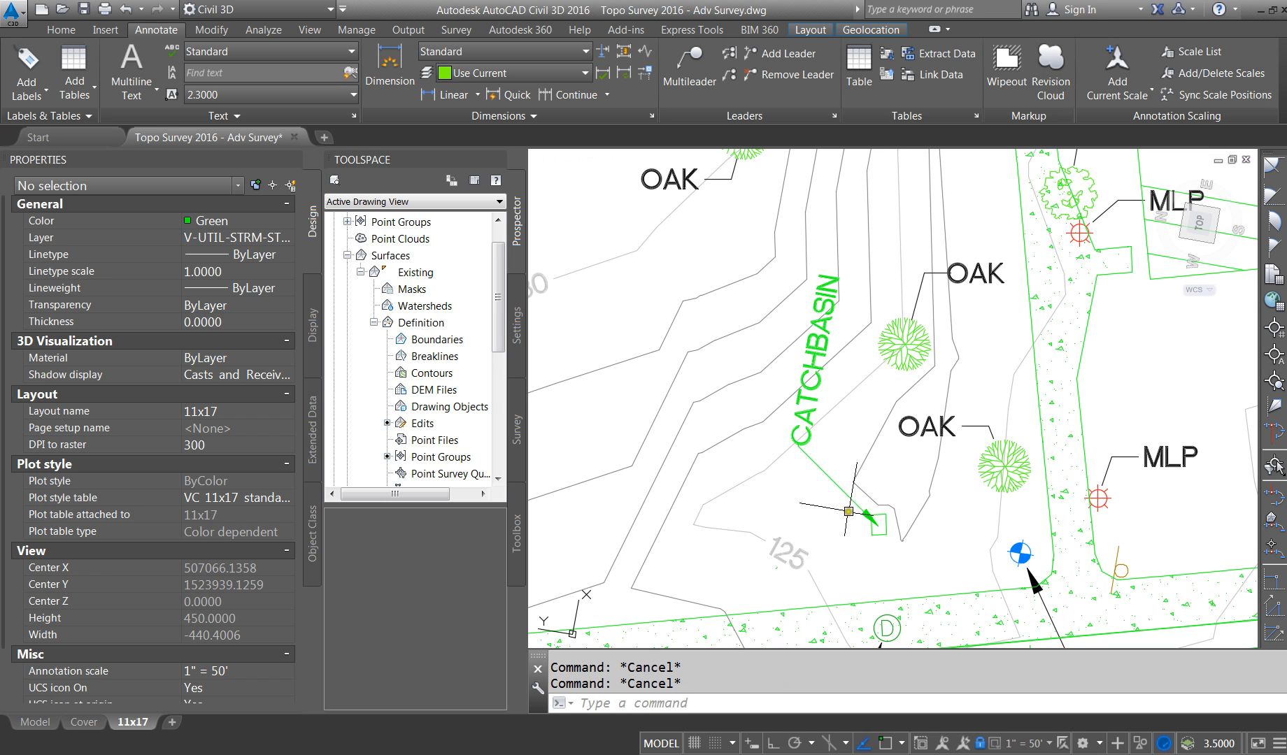
Step: Explode the CATCHBASIN multileader in model space and return to the 11x17 layout
{"action": "left_click", "coordinate": [44, 724]}
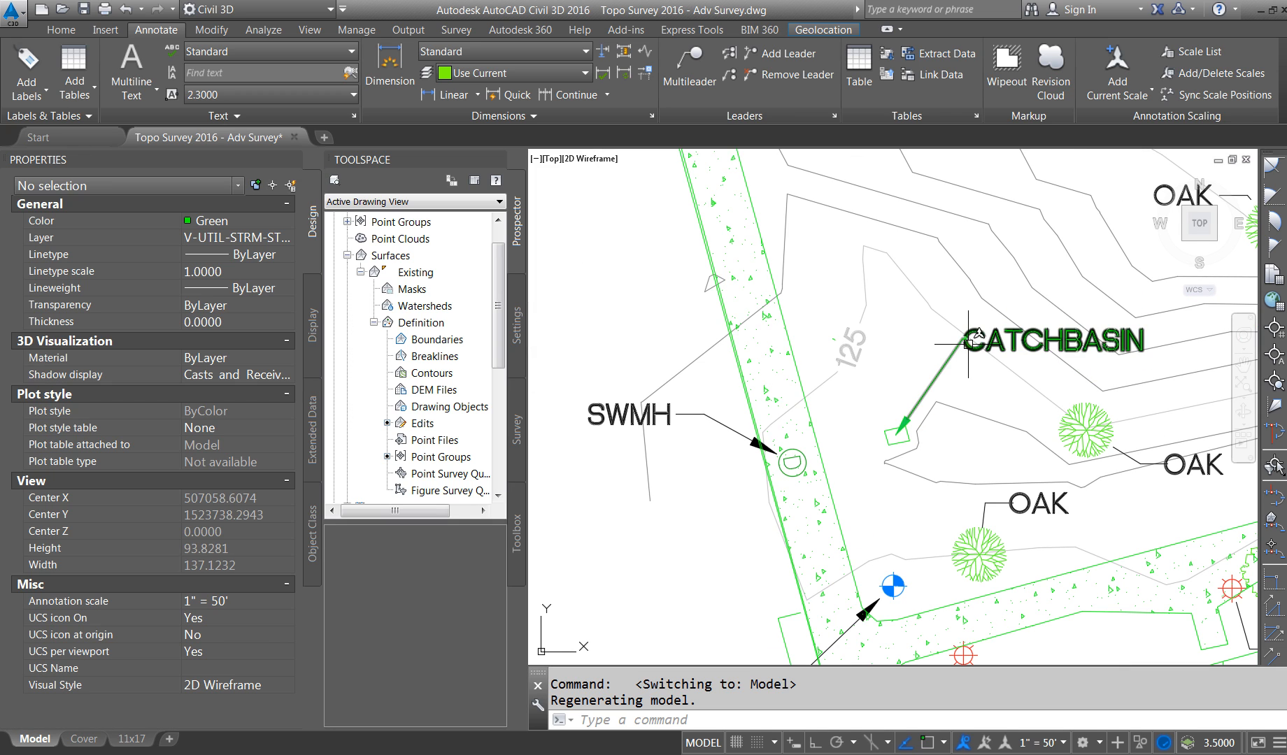
{"action": "left_click", "coordinate": [968, 344]}
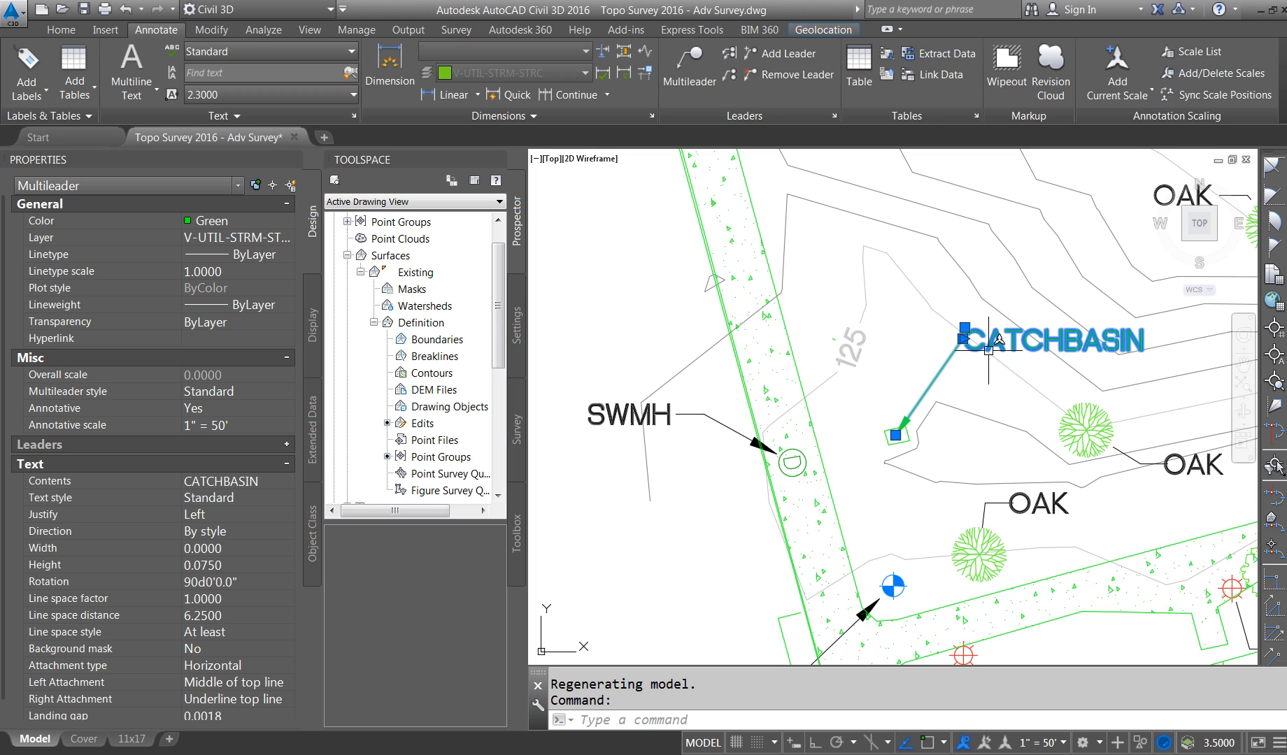
{"action": "type", "text": "E"}
{"action": "type", "text": "XPO"}
{"action": "type", "text": "E"}
{"action": "key", "text": "Return"}
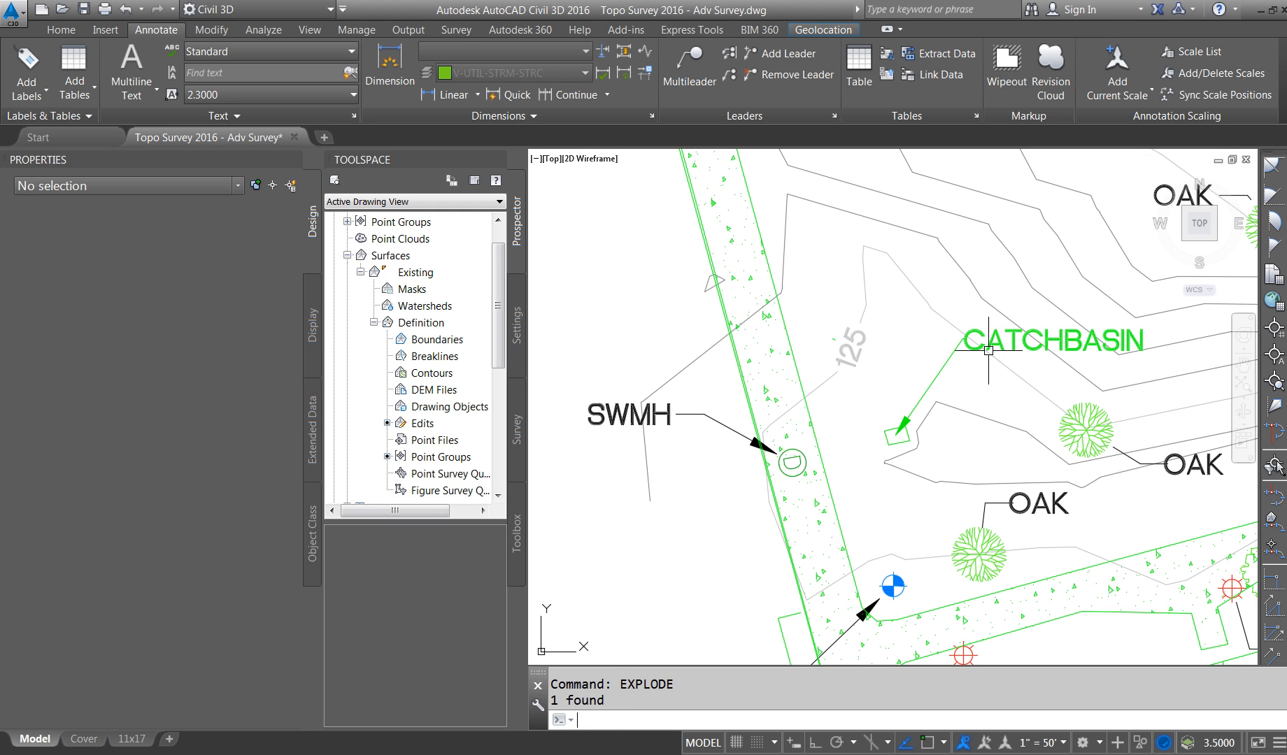
{"action": "left_click", "coordinate": [125, 739]}
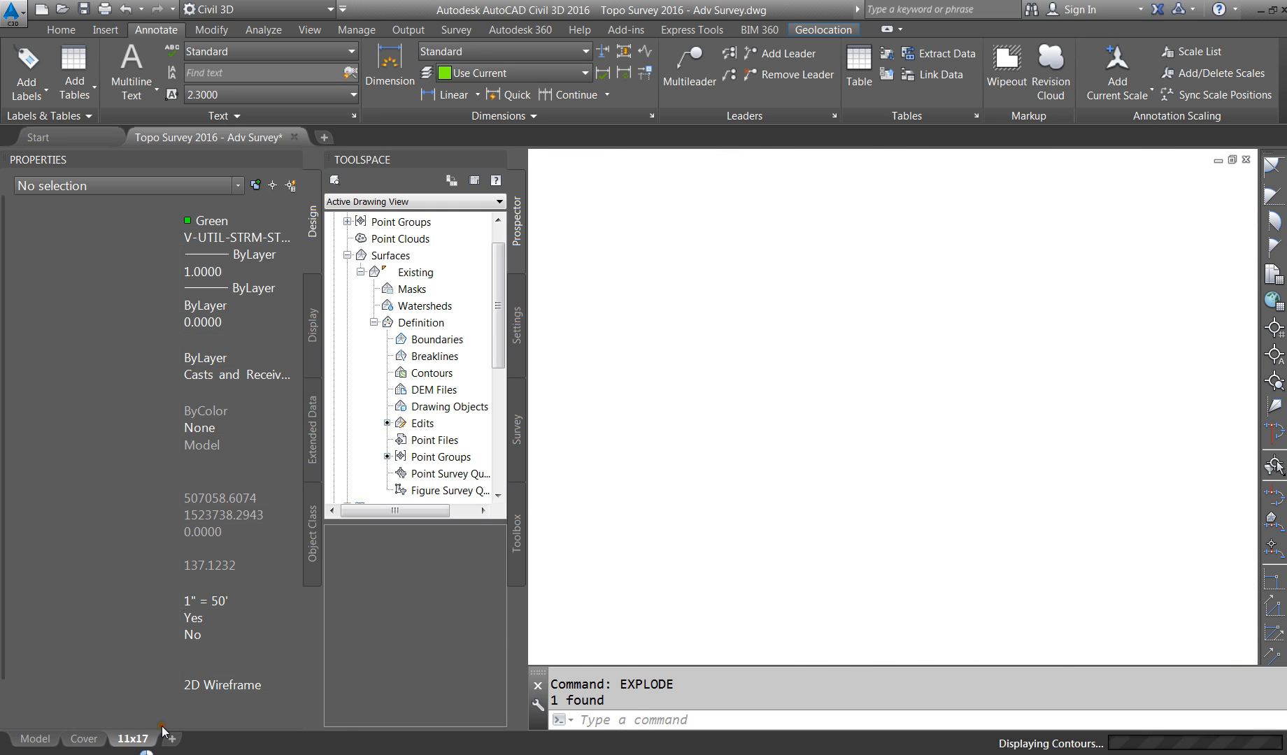
{"action": "left_click", "coordinate": [814, 371]}
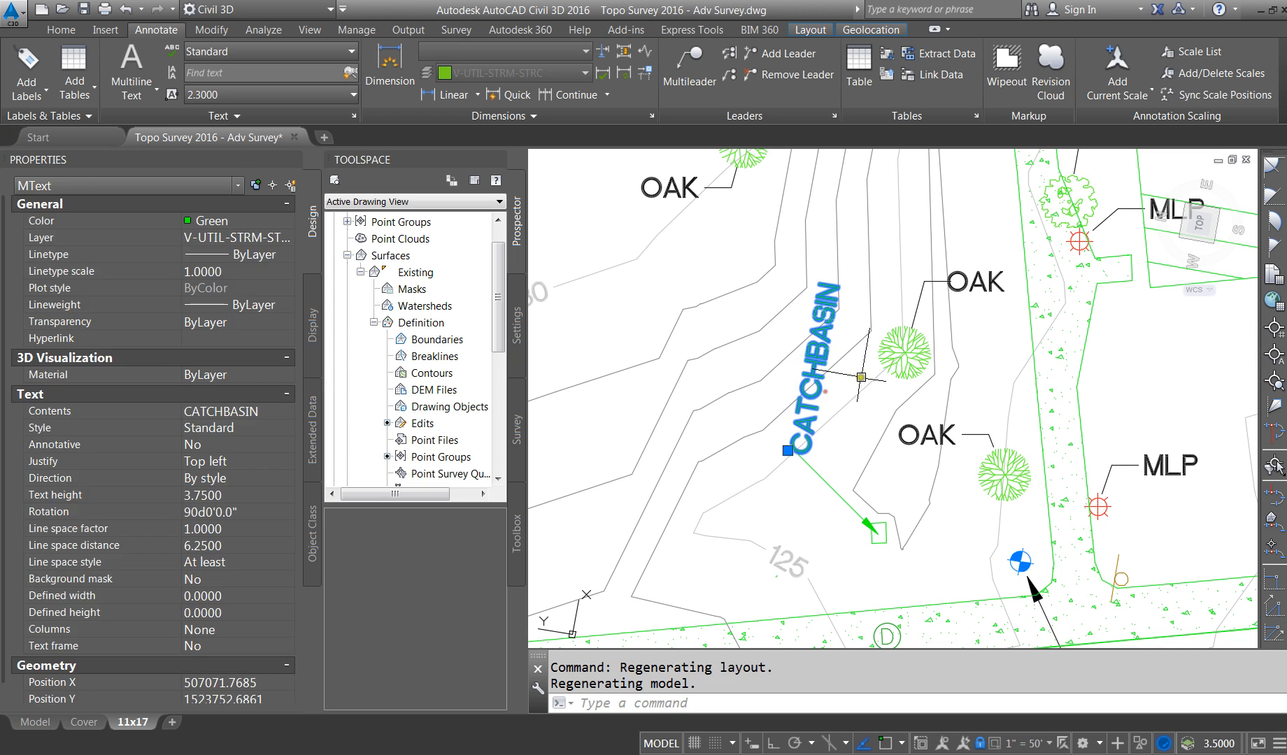
{"action": "key", "text": "Escape"}
{"action": "left_click", "coordinate": [814, 371]}
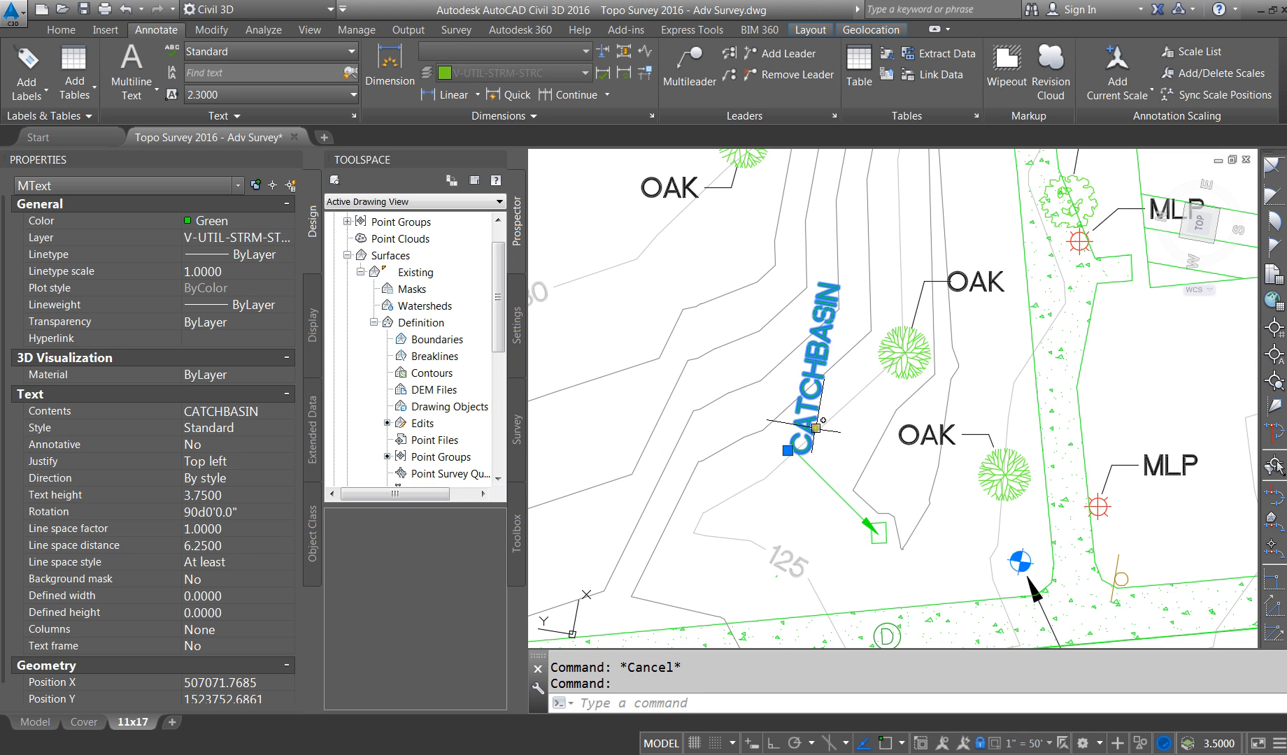
{"action": "type", "text": "ro"}
{"action": "key", "text": "Return"}
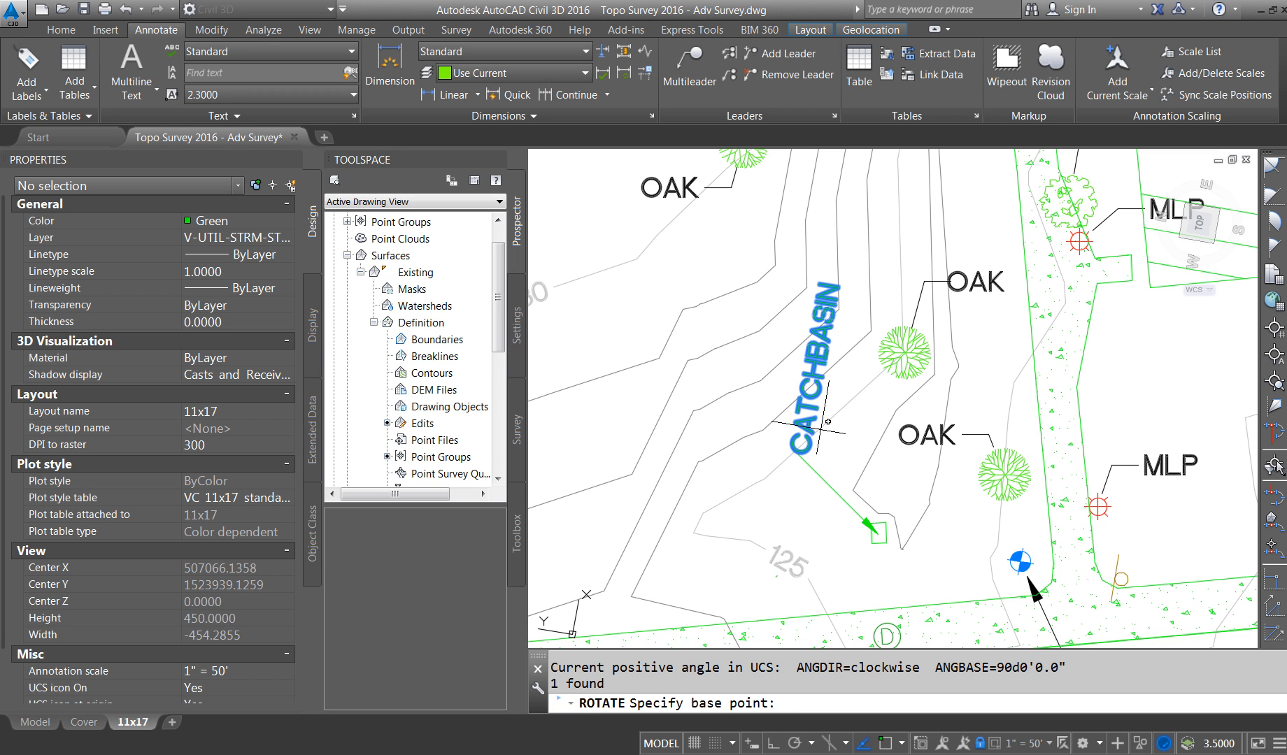
{"action": "left_click", "coordinate": [832, 411]}
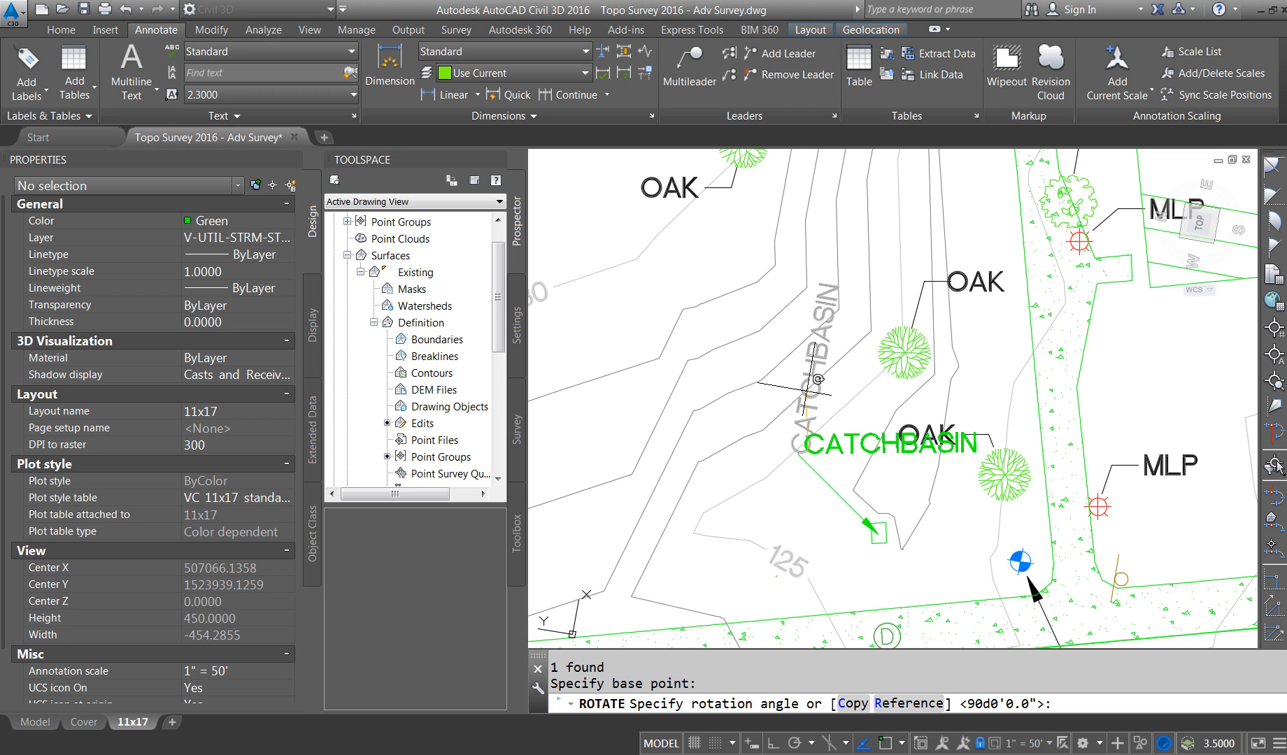
{"action": "key", "text": "Escape"}
{"action": "scroll", "coordinate": [833, 403], "scroll_direction": "down", "scroll_amount": 2}
{"action": "scroll", "coordinate": [810, 525], "scroll_direction": "down", "scroll_amount": 2}
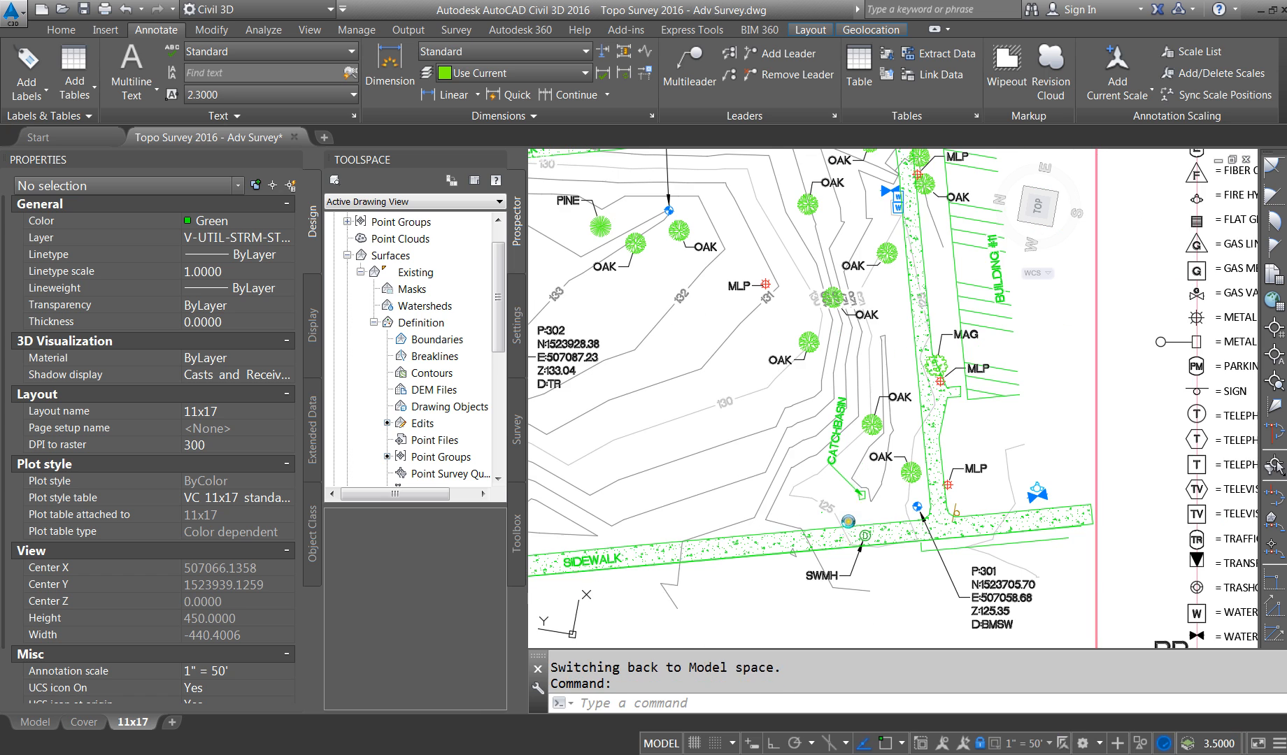
Step: Rotate the CATCHBASIN text about a point near its start so it reads horizontally in the layout
{"action": "scroll", "coordinate": [832, 430], "scroll_direction": "up", "scroll_amount": 4}
{"action": "left_click", "coordinate": [832, 429]}
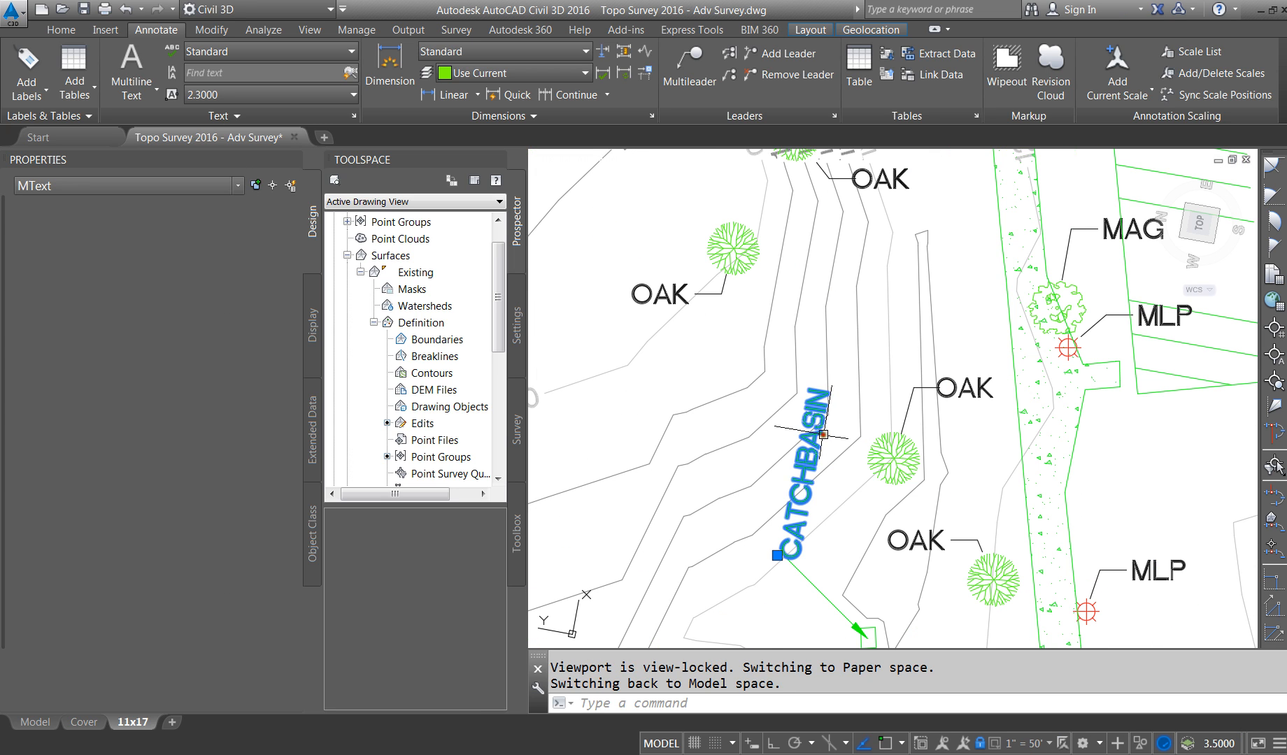
{"action": "type", "text": "ro"}
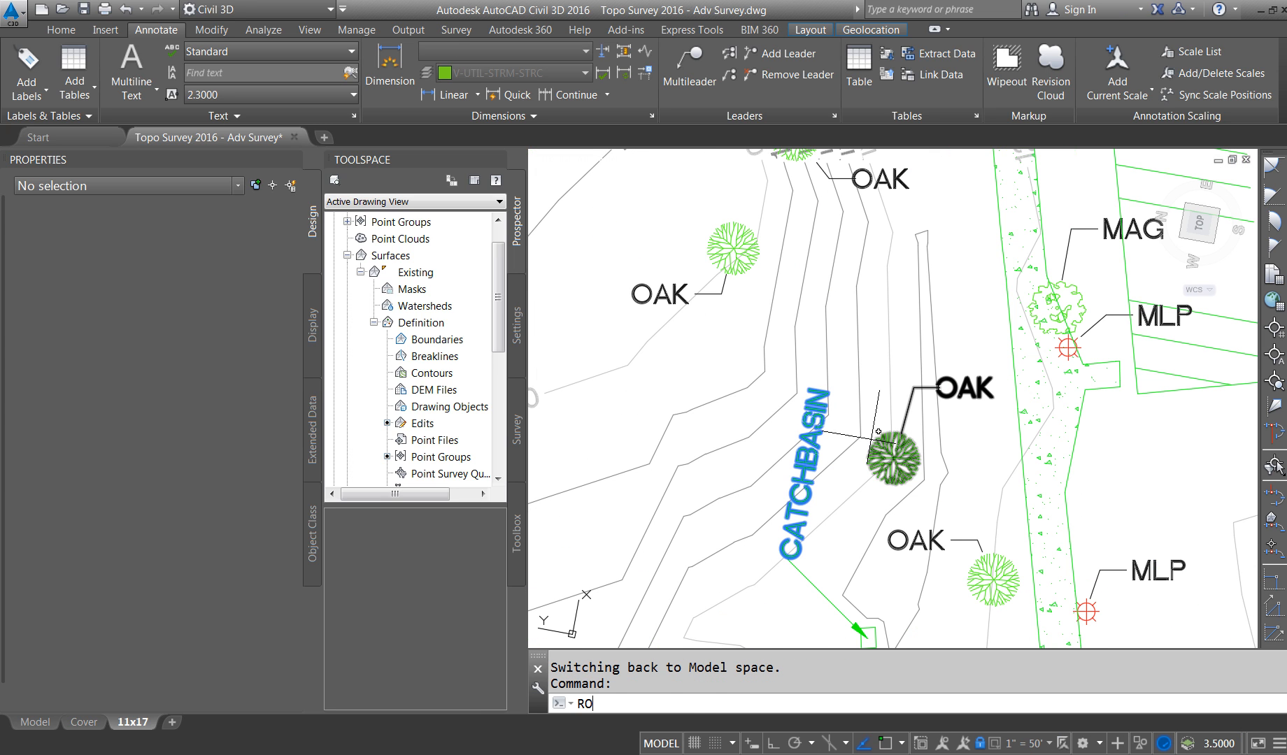
{"action": "key", "text": "Return"}
{"action": "left_click", "coordinate": [815, 553]}
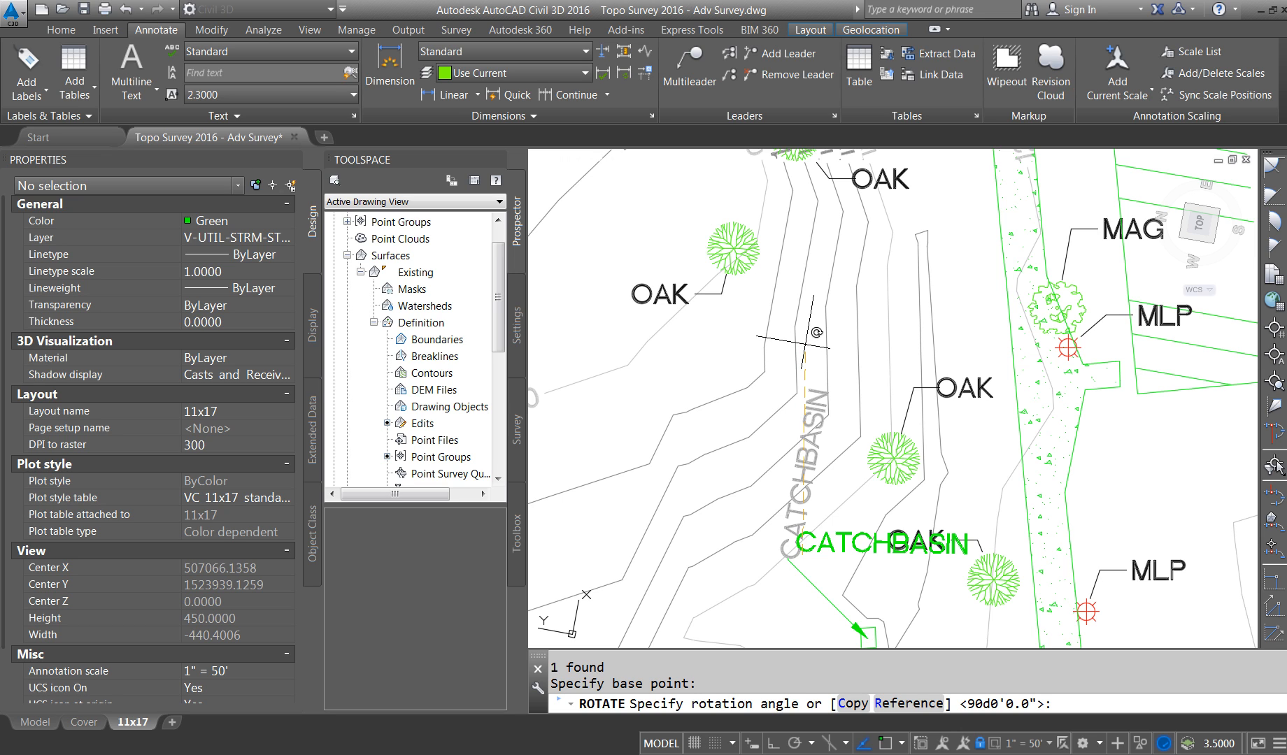
{"action": "key", "text": "Escape"}
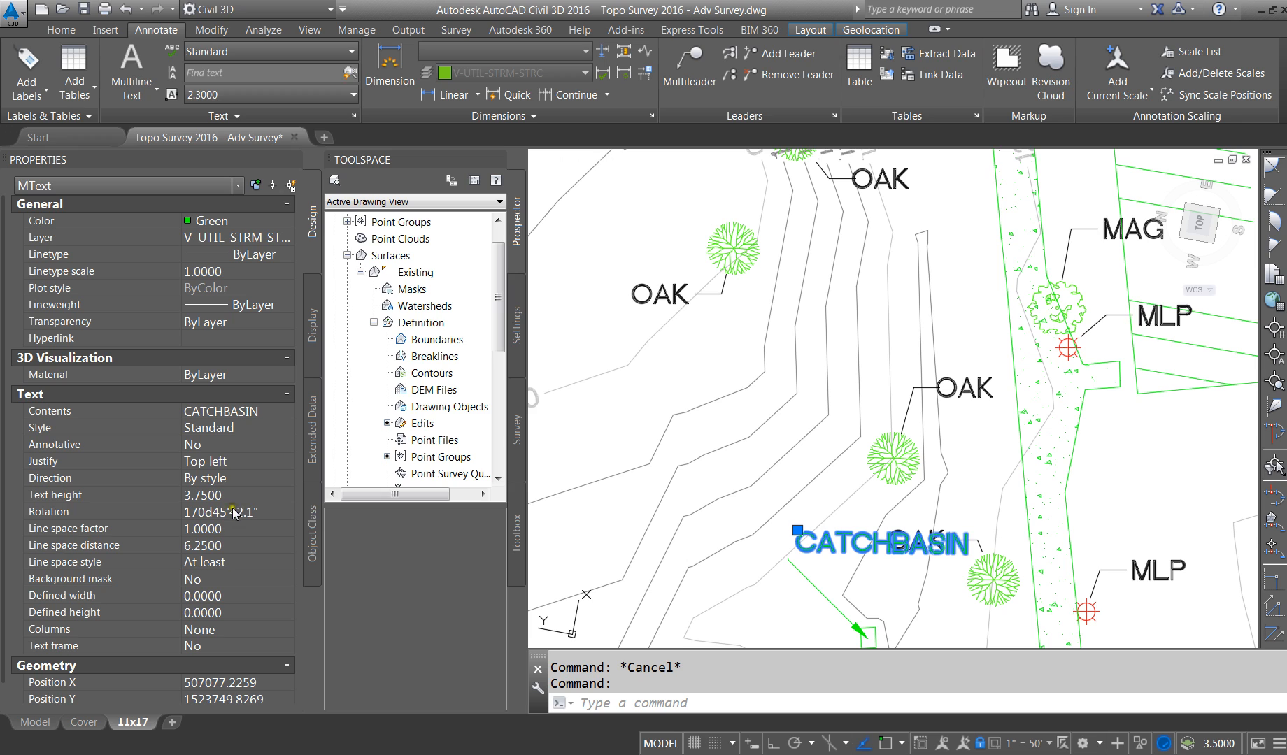
Step: Set the CATCHBASIN text's rotation to 170 degrees and deselect it
{"action": "left_click", "coordinate": [228, 515]}
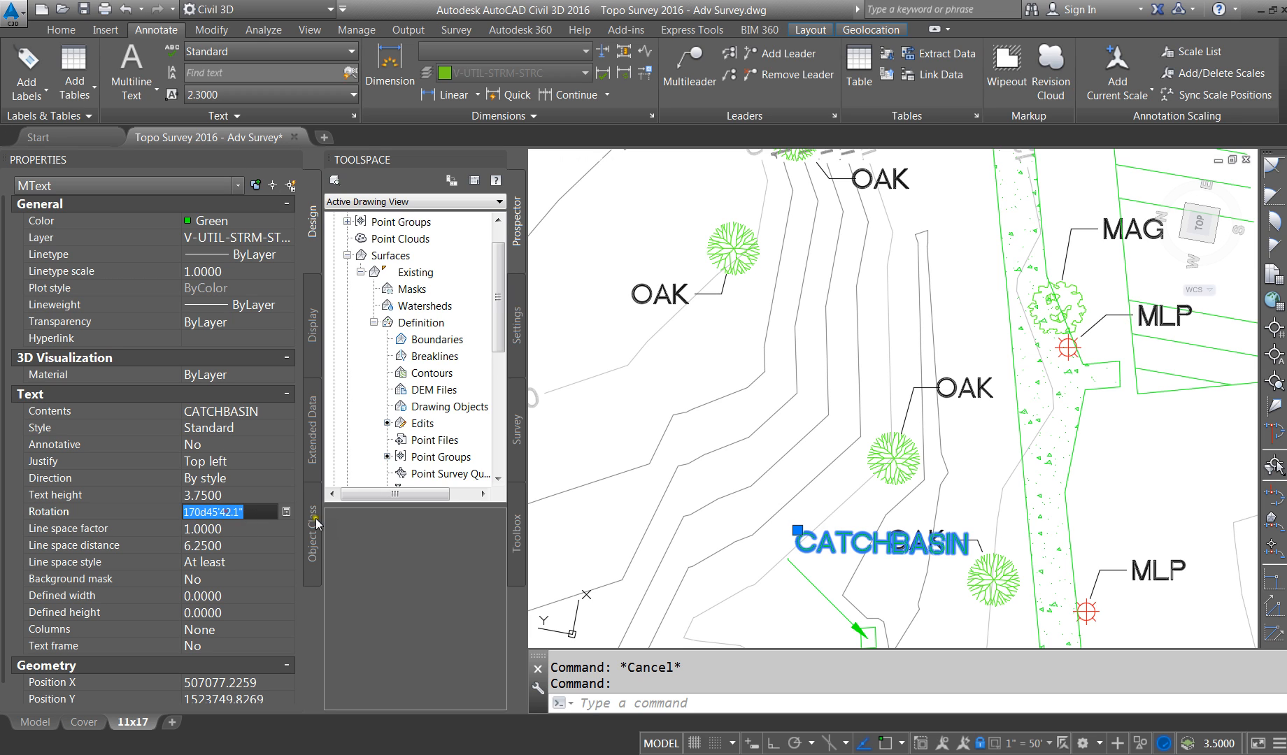
{"action": "type", "text": "170"}
{"action": "key", "text": "Tab"}
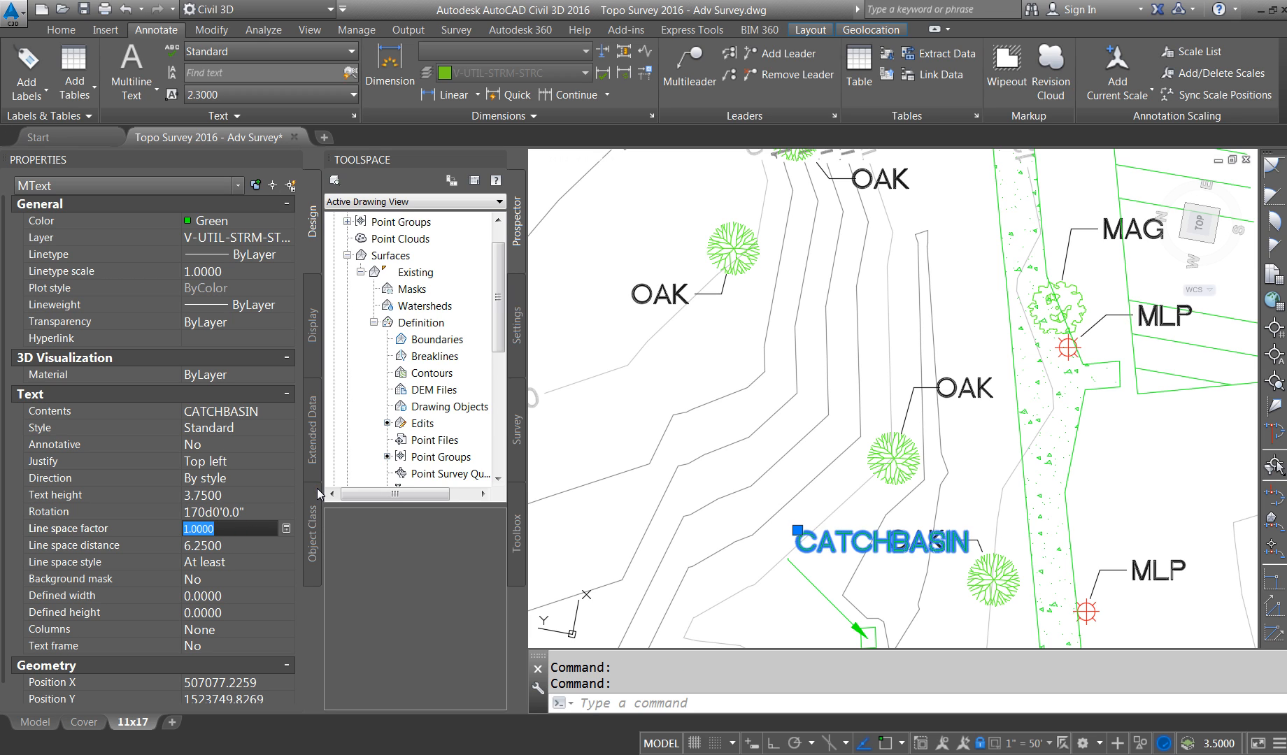
{"action": "key", "text": "Escape"}
{"action": "key", "text": "Escape"}
Step: Move the CATCHBASIN text off the OAK label to the opposite side of its leader, ending just before the leader's upper end
{"action": "left_click", "coordinate": [867, 544]}
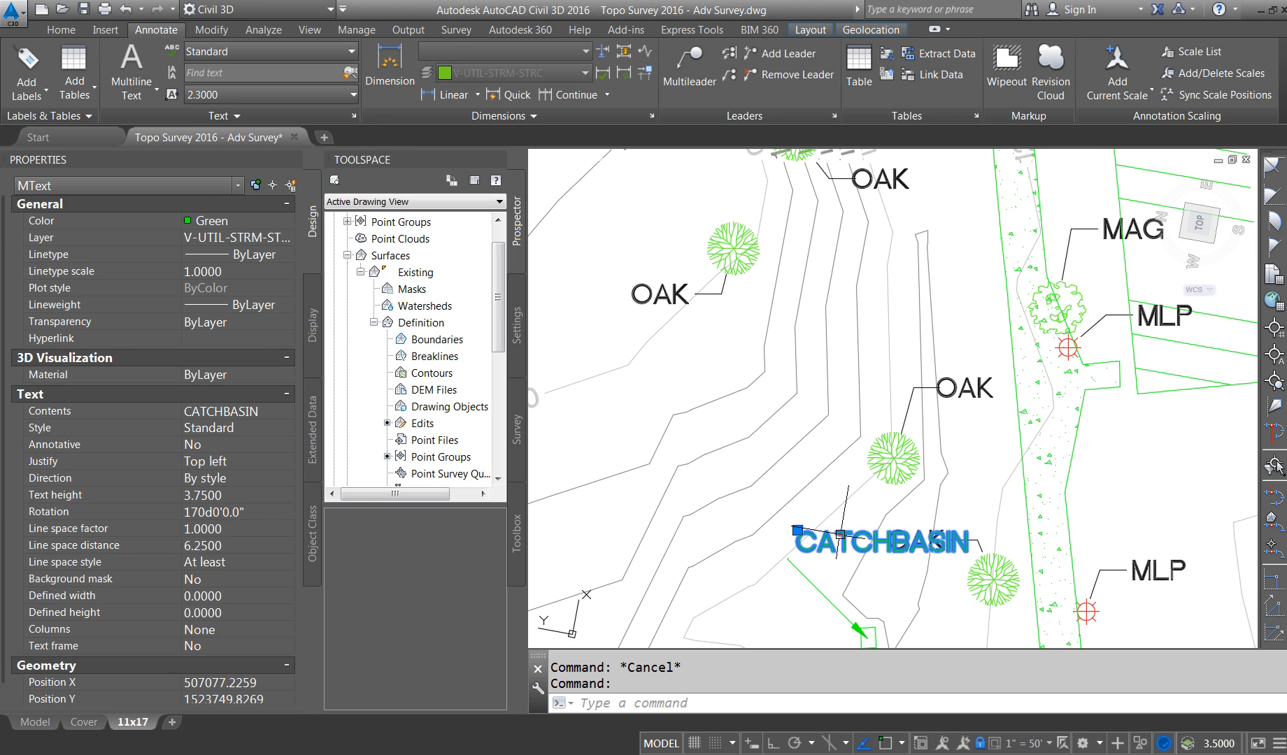
{"action": "type", "text": "m"}
{"action": "key", "text": "Return"}
{"action": "left_click", "coordinate": [874, 535]}
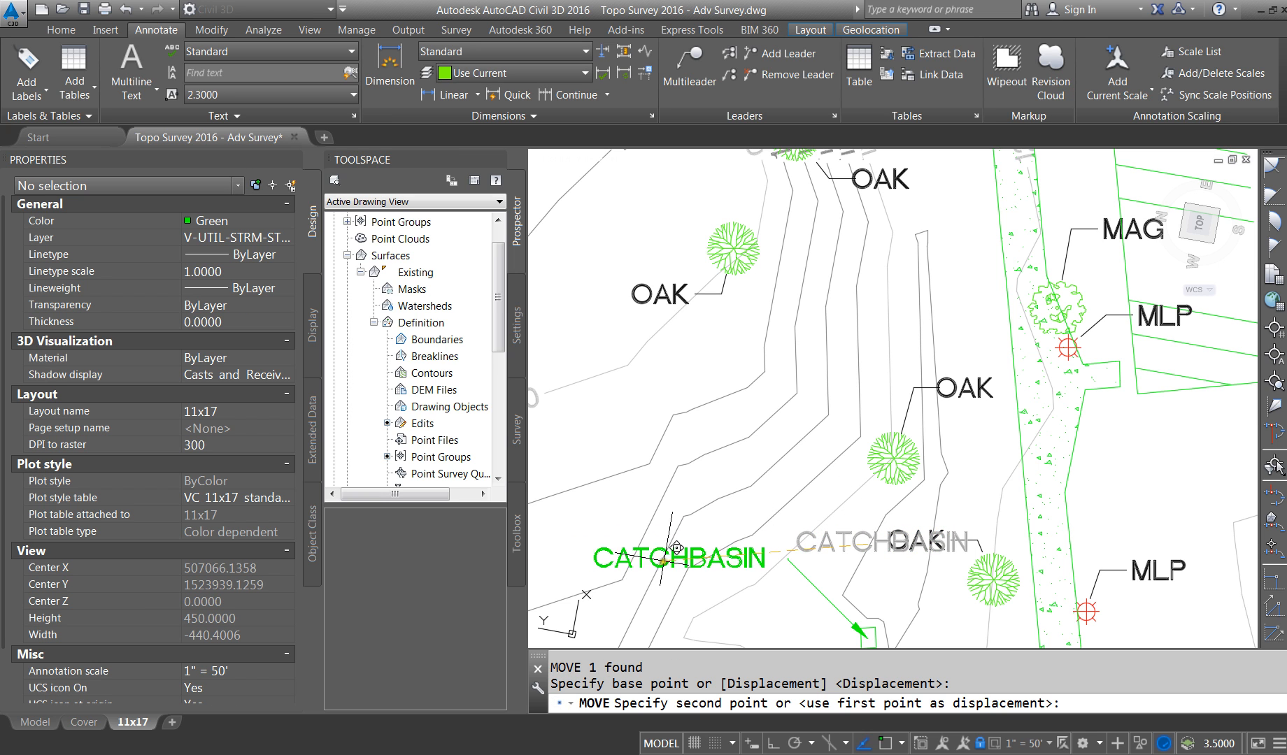
{"action": "left_click", "coordinate": [687, 547]}
Step: Delete the short landing line left at the upper end of the catch basin's exploded leader
{"action": "scroll", "coordinate": [782, 543], "scroll_direction": "up", "scroll_amount": 5}
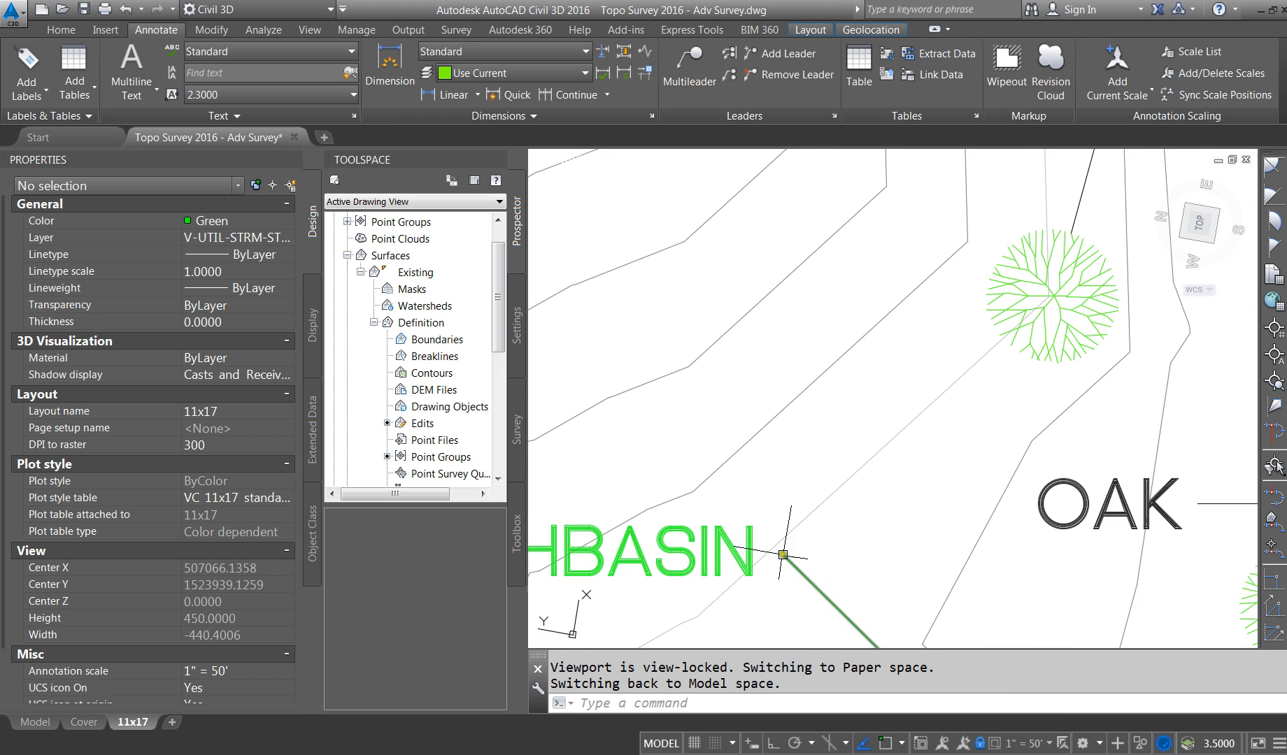
{"action": "left_click", "coordinate": [781, 543]}
{"action": "left_click", "coordinate": [781, 543]}
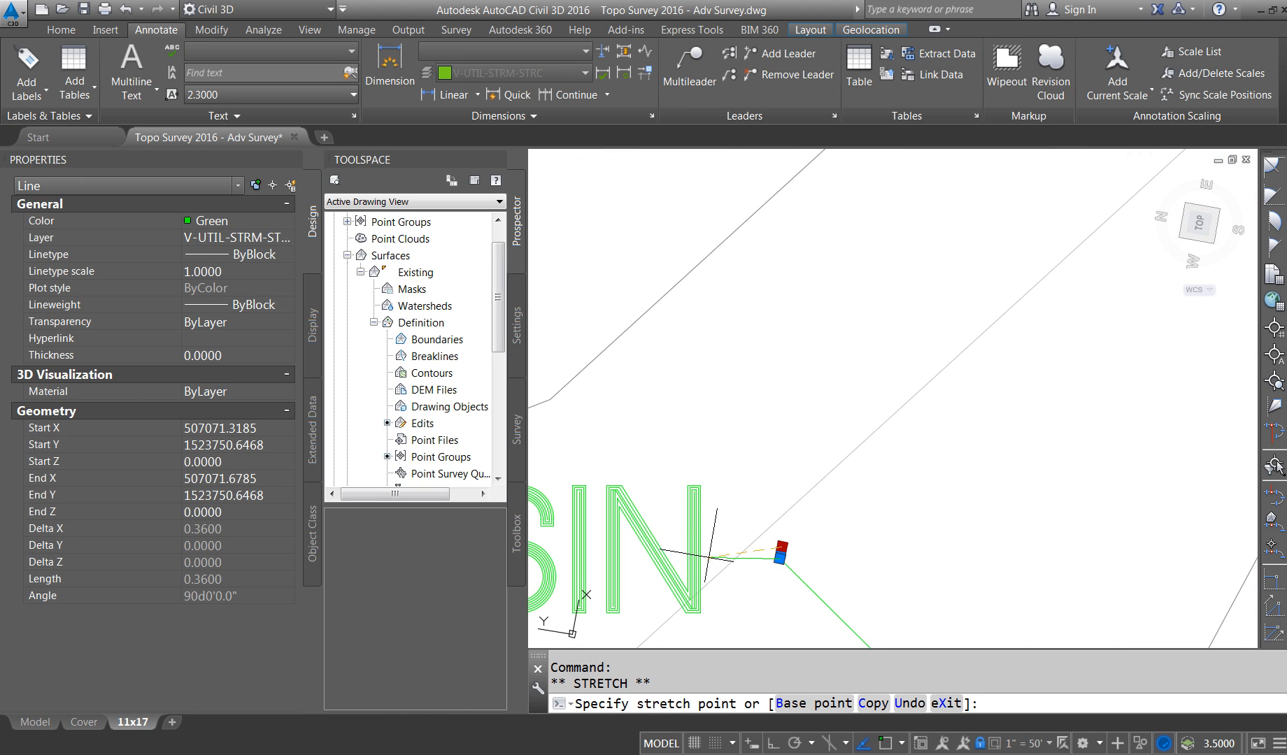
{"action": "key", "text": "Escape"}
{"action": "key", "text": "Delete"}
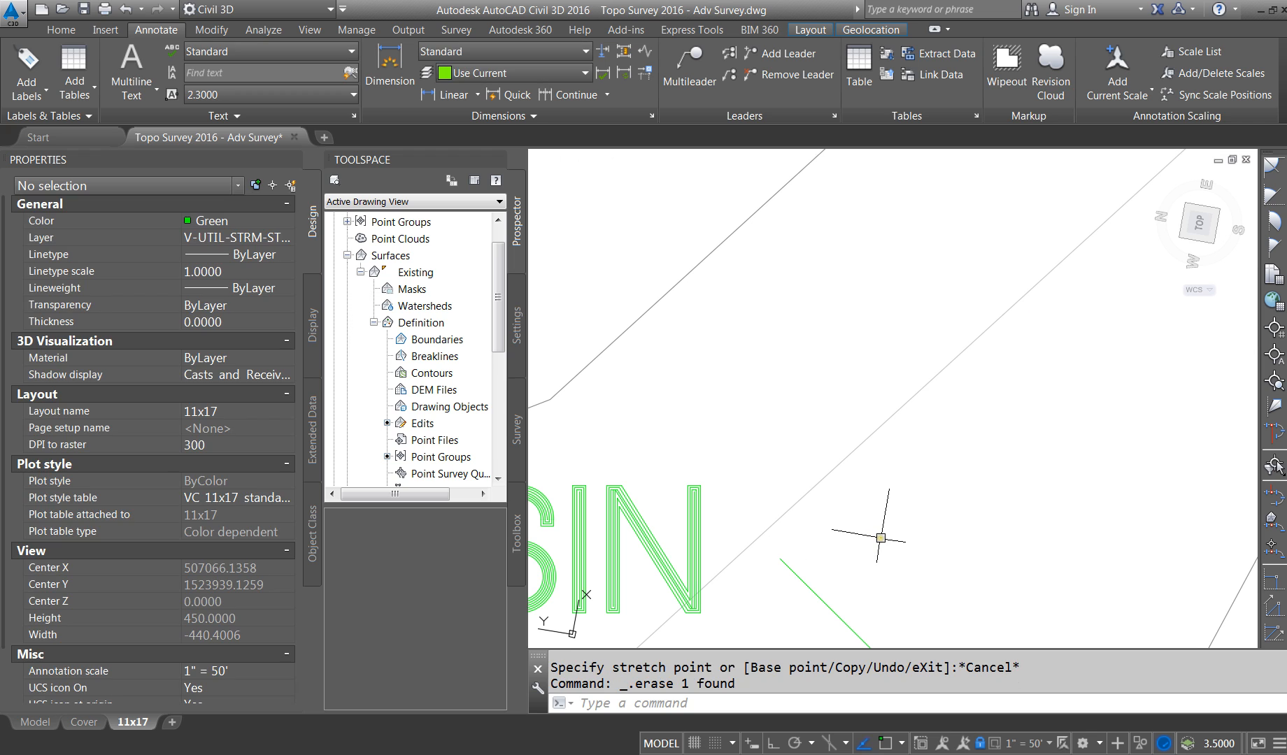
{"action": "type", "text": "PL"}
{"action": "key", "text": "Return"}
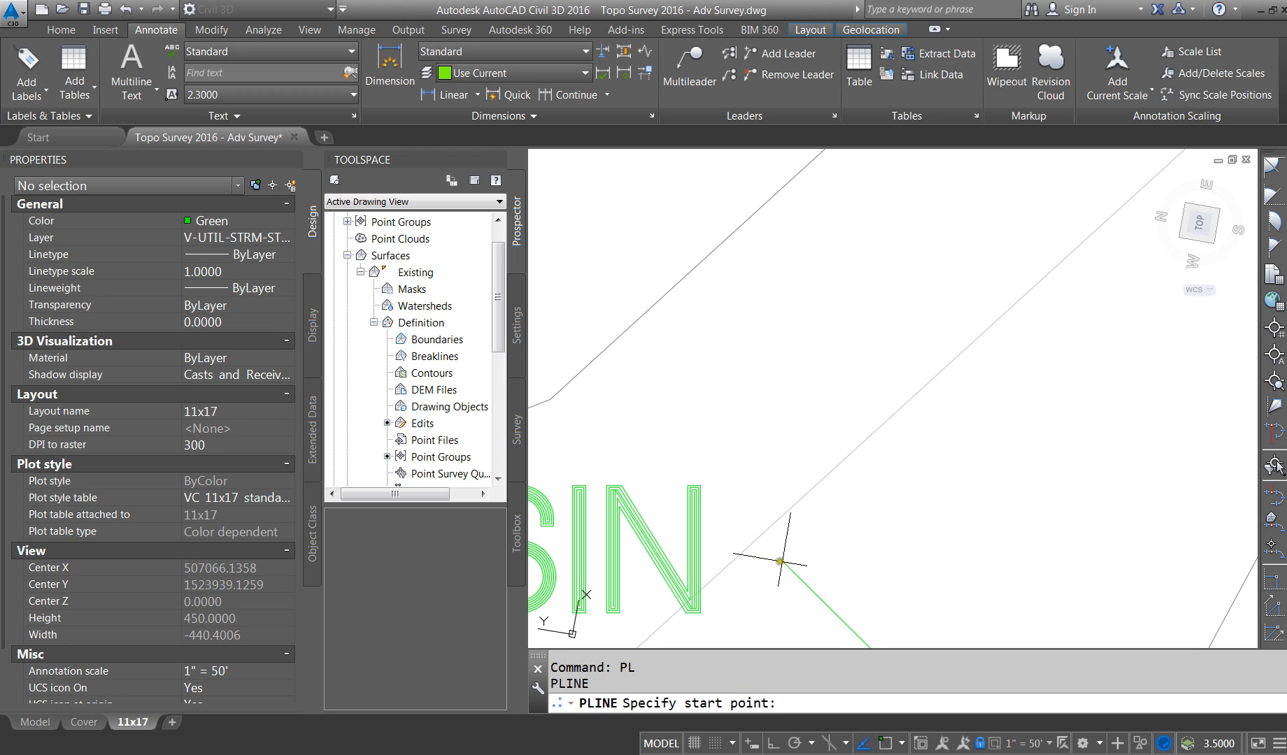
{"action": "key", "text": "F2"}
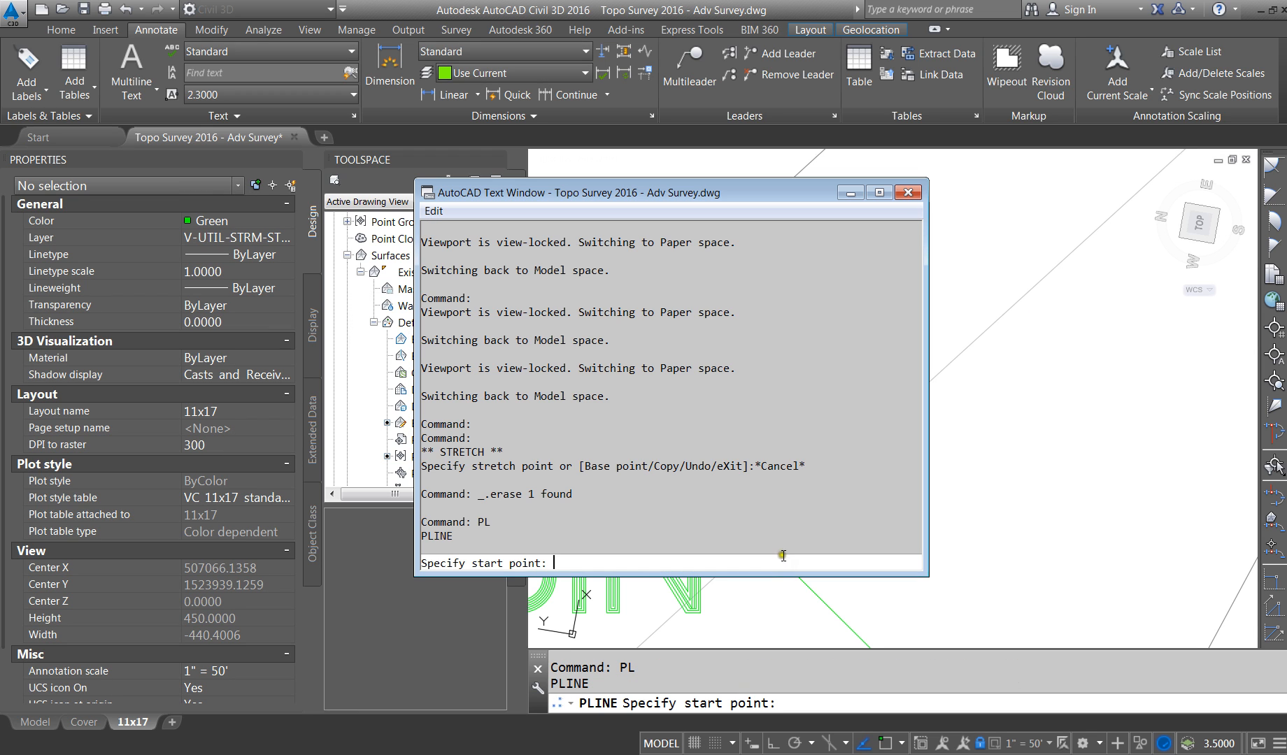
{"action": "key", "text": "Escape"}
{"action": "left_click", "coordinate": [908, 192]}
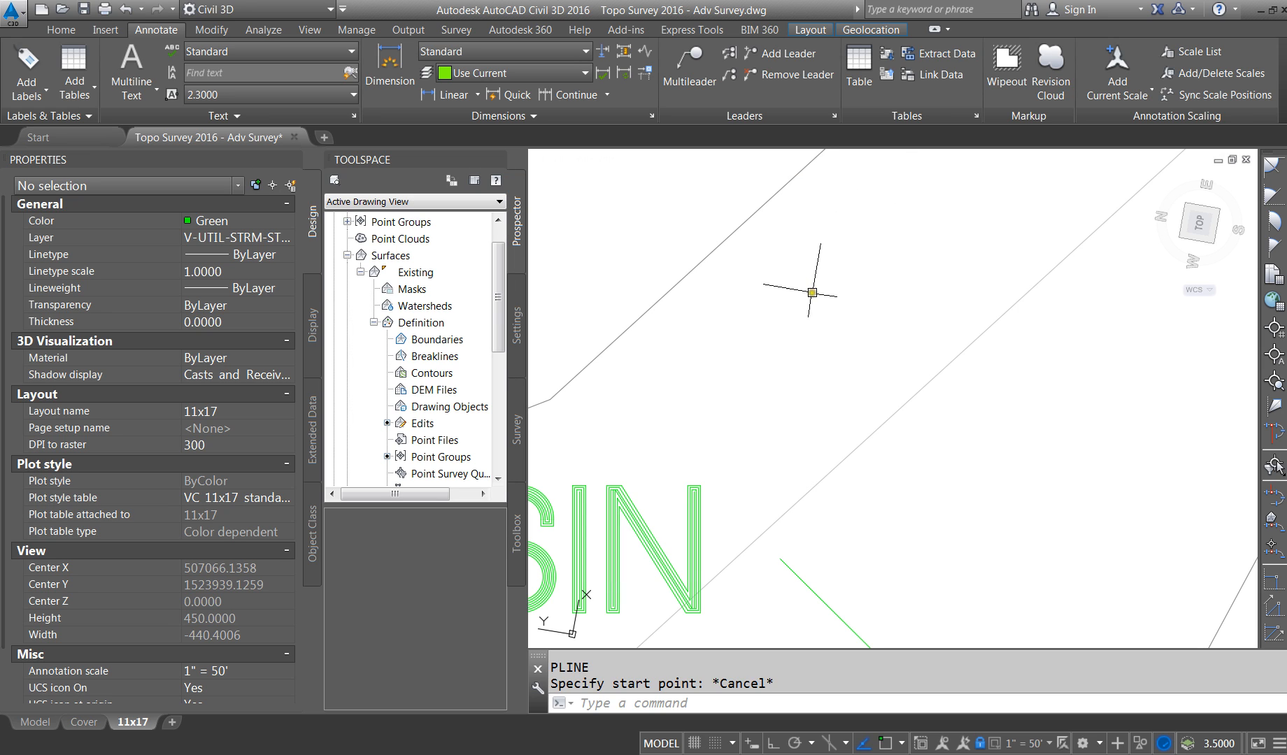
Step: Turn on object snap and start a polyline at the upper endpoint of the catch basin's leader line
{"action": "key", "text": "F3"}
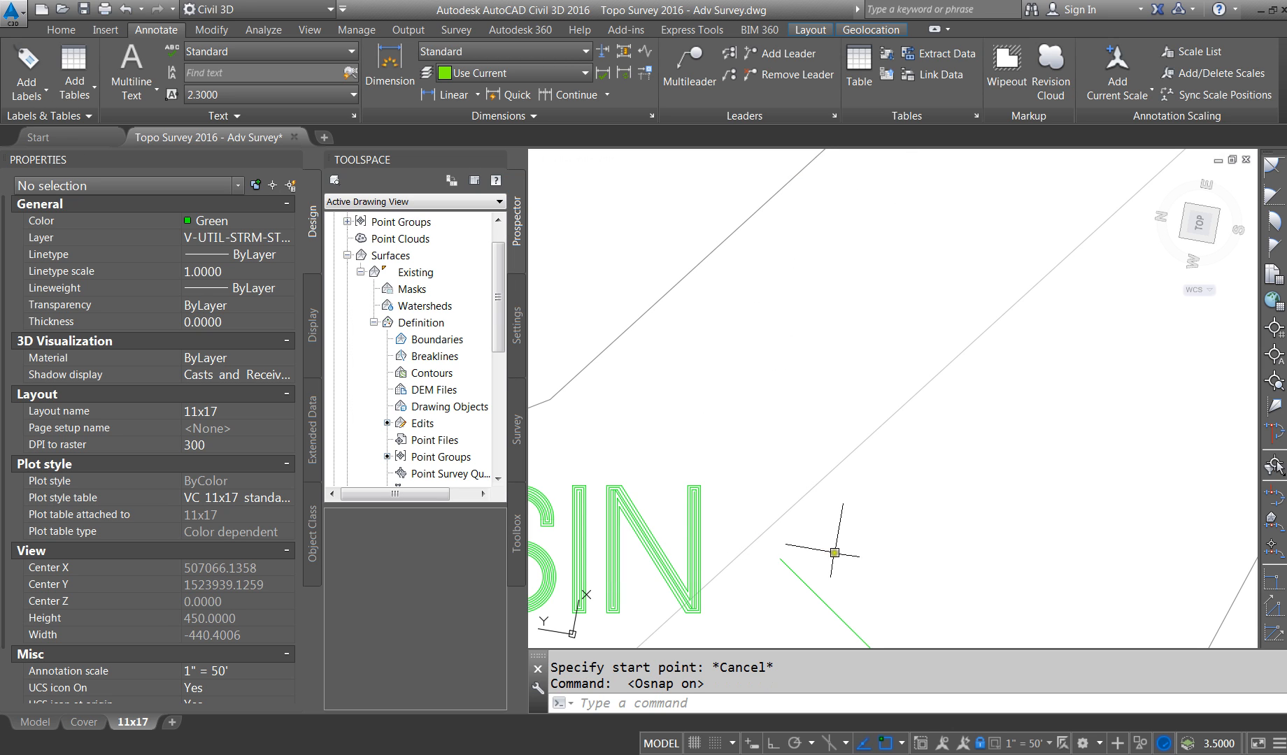
{"action": "key", "text": "Escape"}
{"action": "key", "text": "Escape"}
{"action": "type", "text": "PL"}
{"action": "key", "text": "Return"}
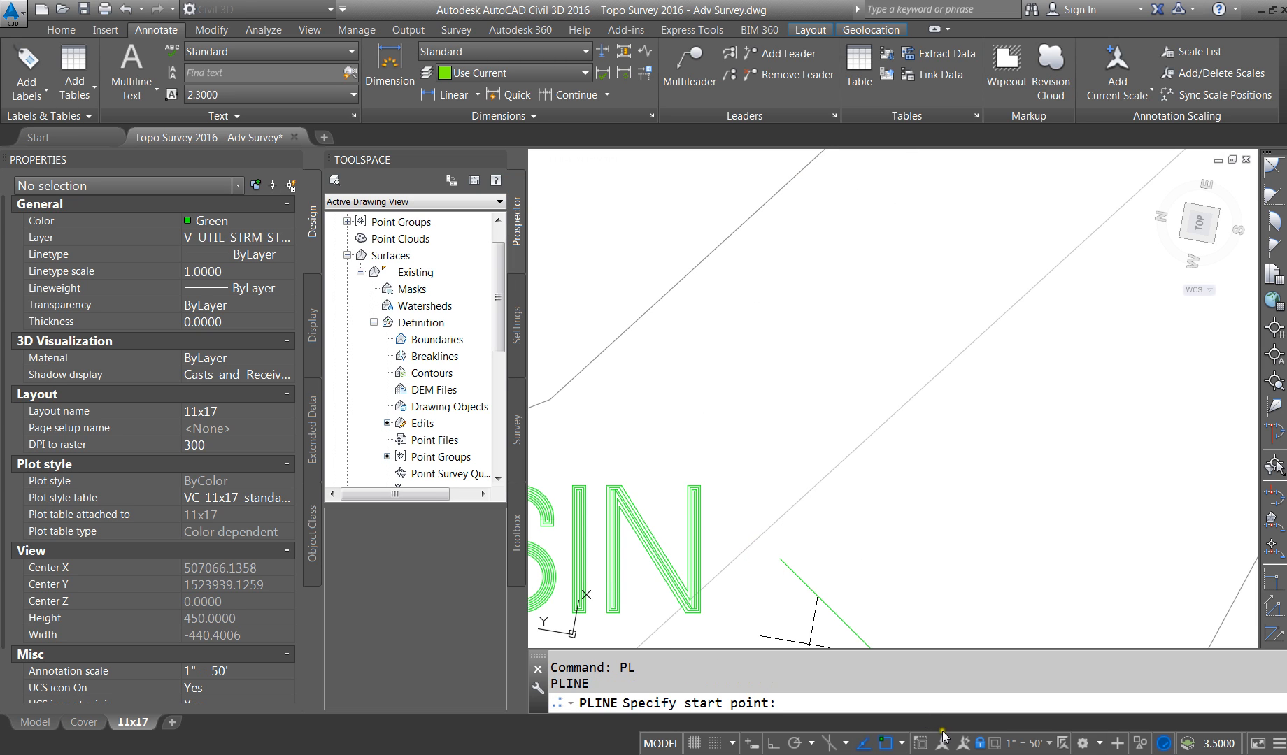
{"action": "left_click", "coordinate": [893, 742]}
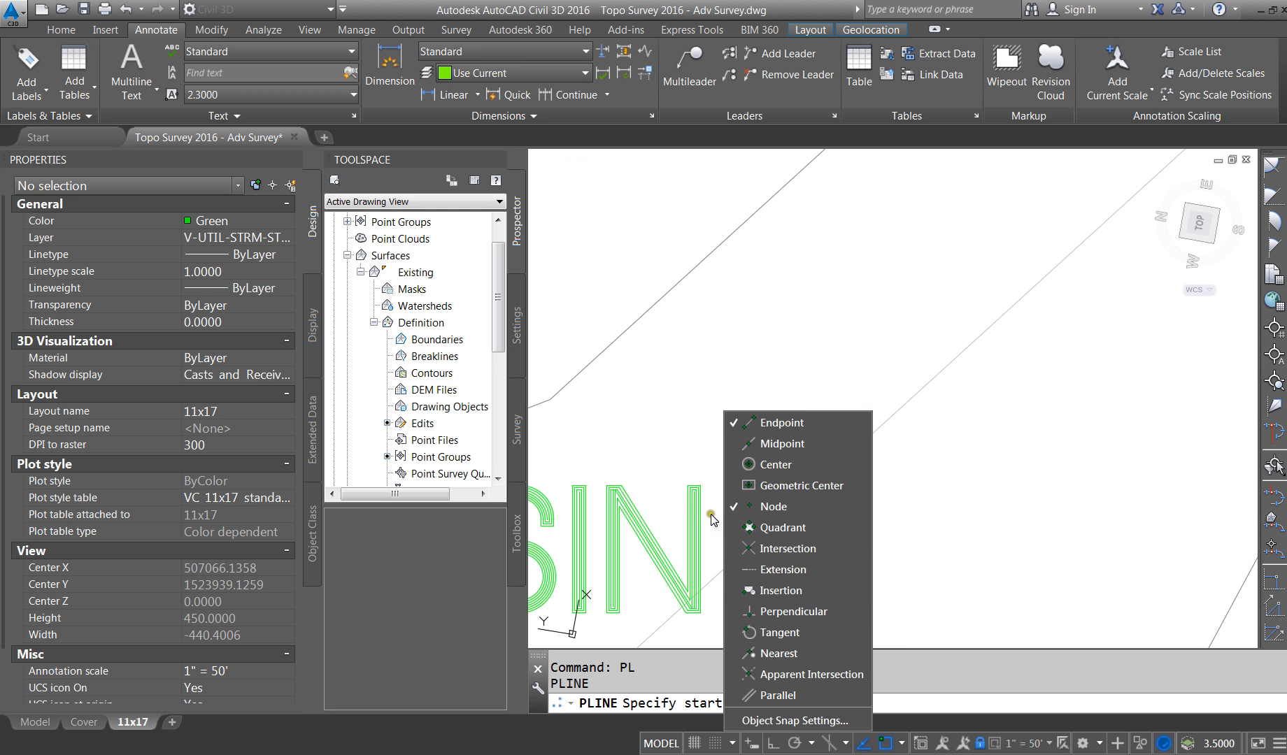
{"action": "left_click", "coordinate": [764, 556]}
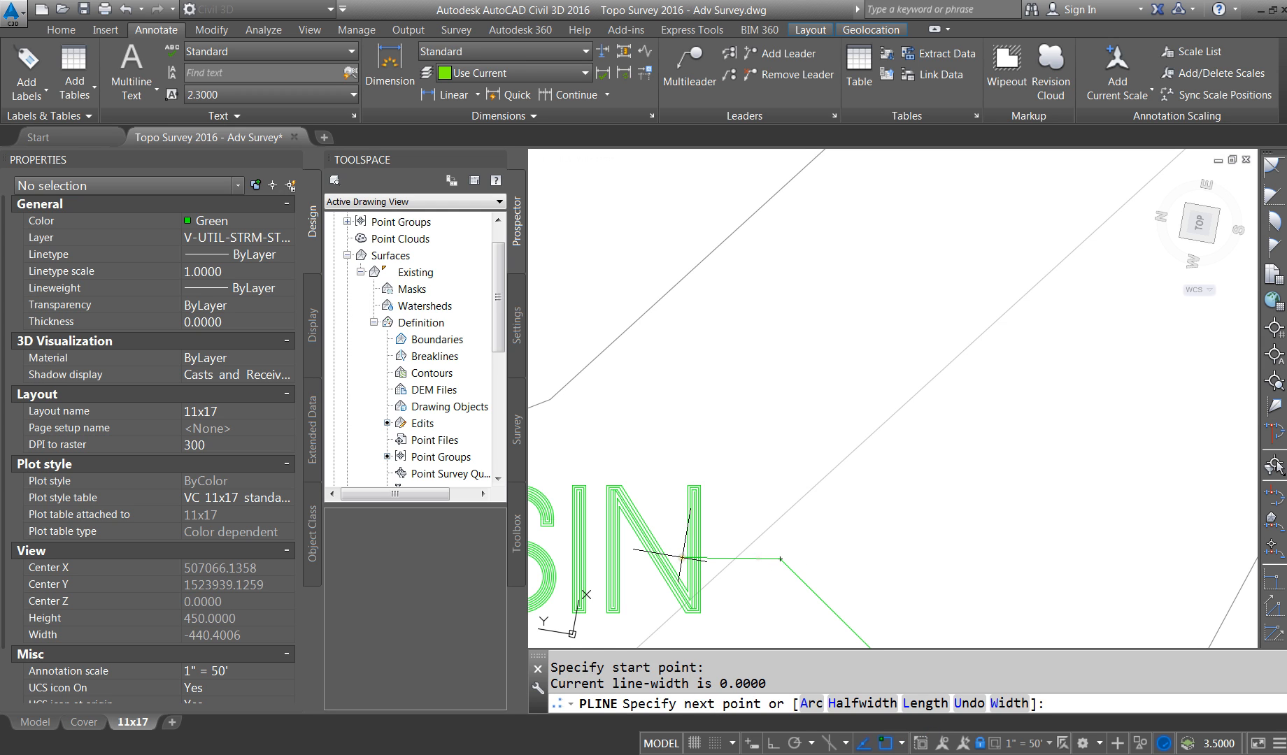
Step: Turn on Ortho mode and turn off object snap for the polyline in progress from the catch basin's leader
{"action": "scroll", "coordinate": [777, 537], "scroll_direction": "down", "scroll_amount": 3}
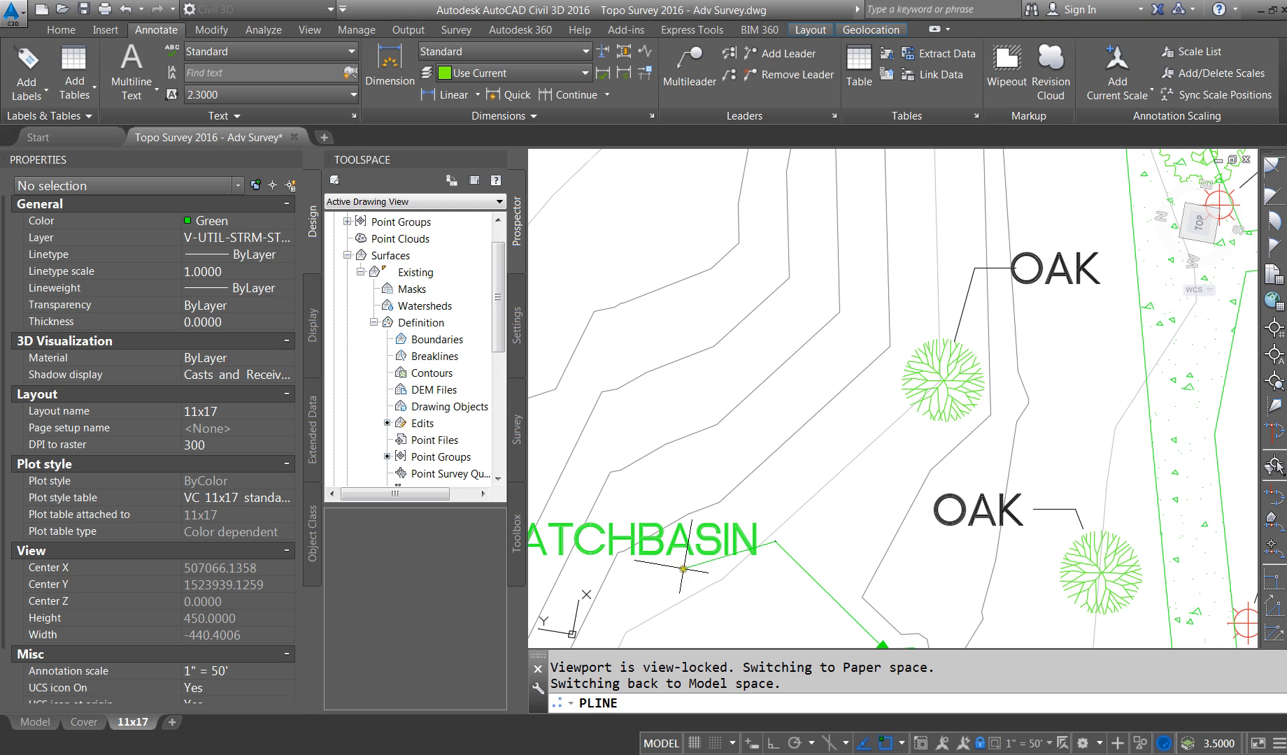
{"action": "key", "text": "F8"}
{"action": "left_click", "coordinate": [865, 744]}
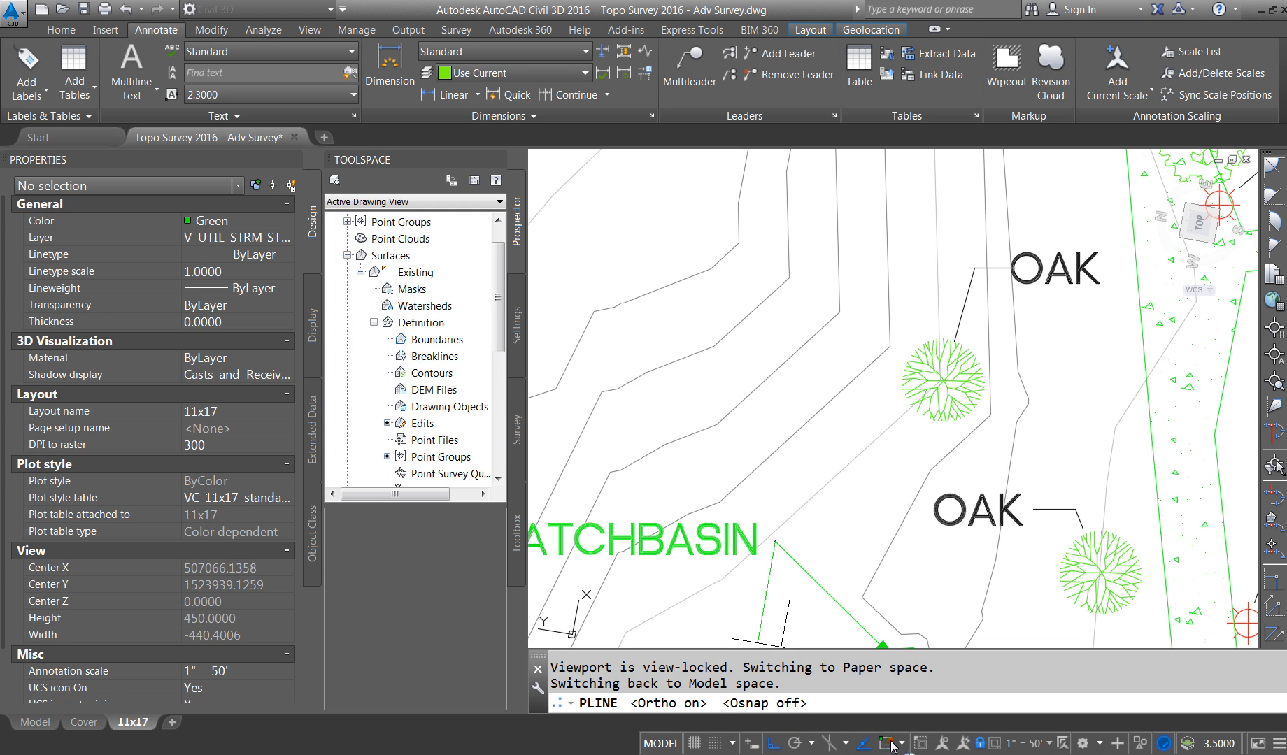
Step: Draw a short landing segment from the leader's upper end toward the CATCHBASIN text and end the polyline
{"action": "scroll", "coordinate": [759, 539], "scroll_direction": "up", "scroll_amount": 5}
{"action": "scroll", "coordinate": [753, 531], "scroll_direction": "up", "scroll_amount": 2}
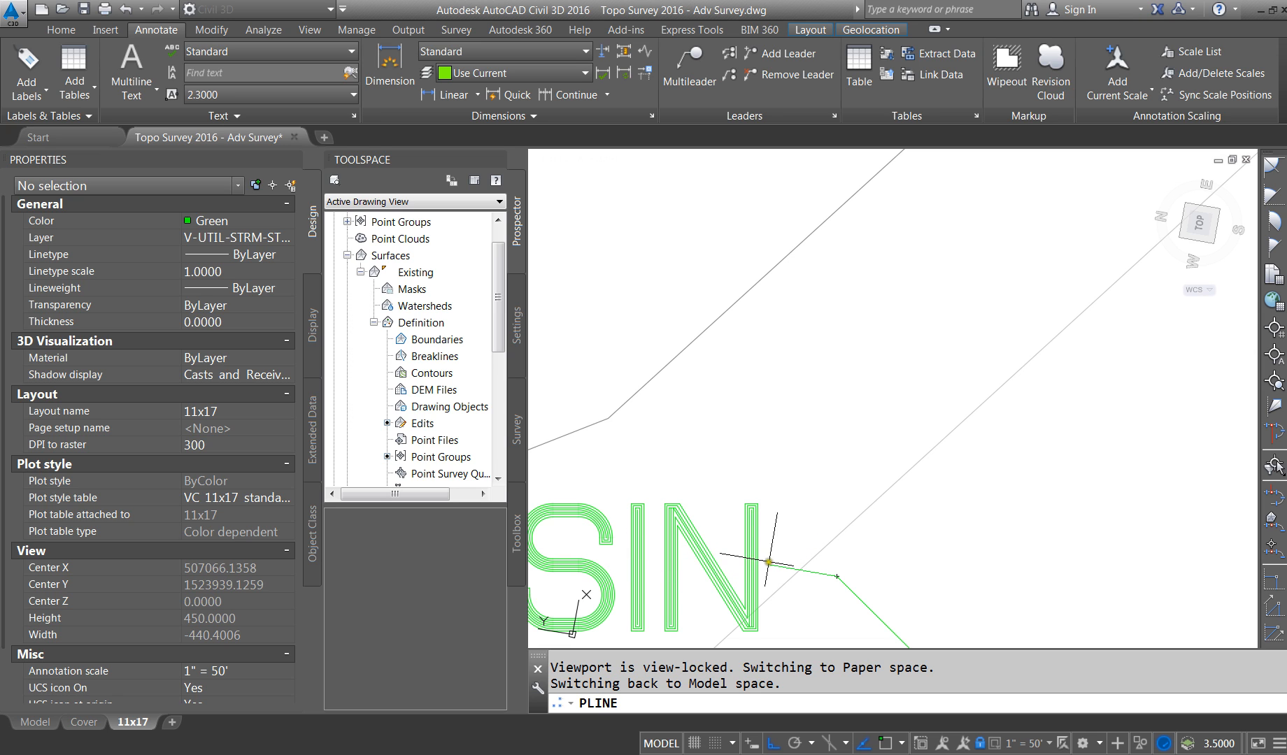
{"action": "scroll", "coordinate": [740, 535], "scroll_direction": "down", "scroll_amount": 3}
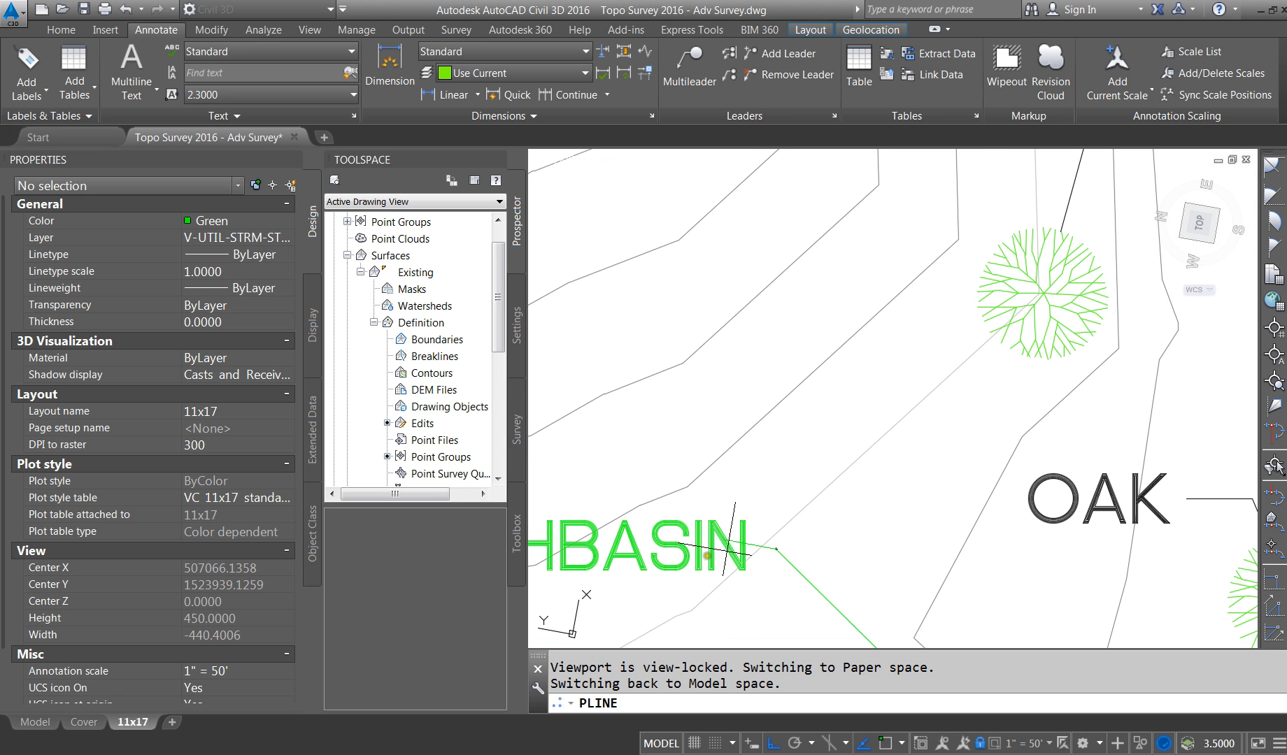
{"action": "key", "text": "Escape"}
{"action": "key", "text": "Escape"}
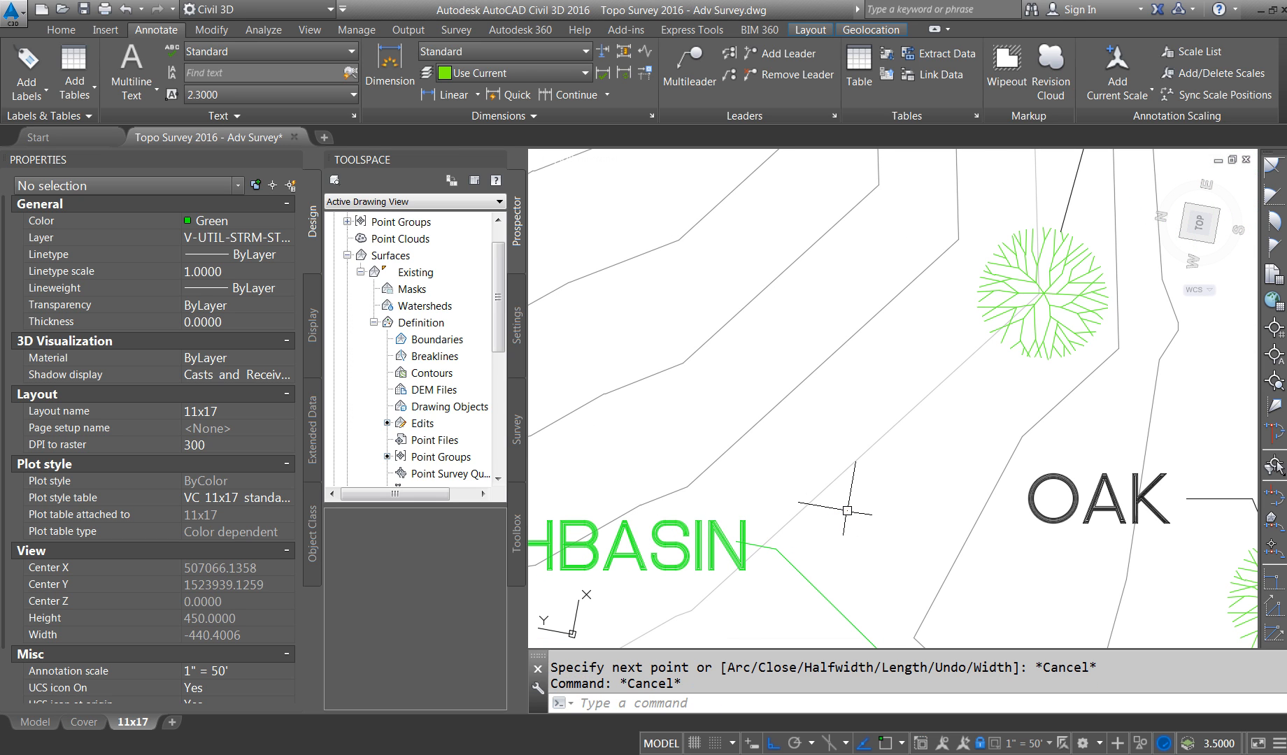
Step: Set the SNAPANG system variable to 0
{"action": "type", "text": "SNAPANG"}
{"action": "key", "text": "Return"}
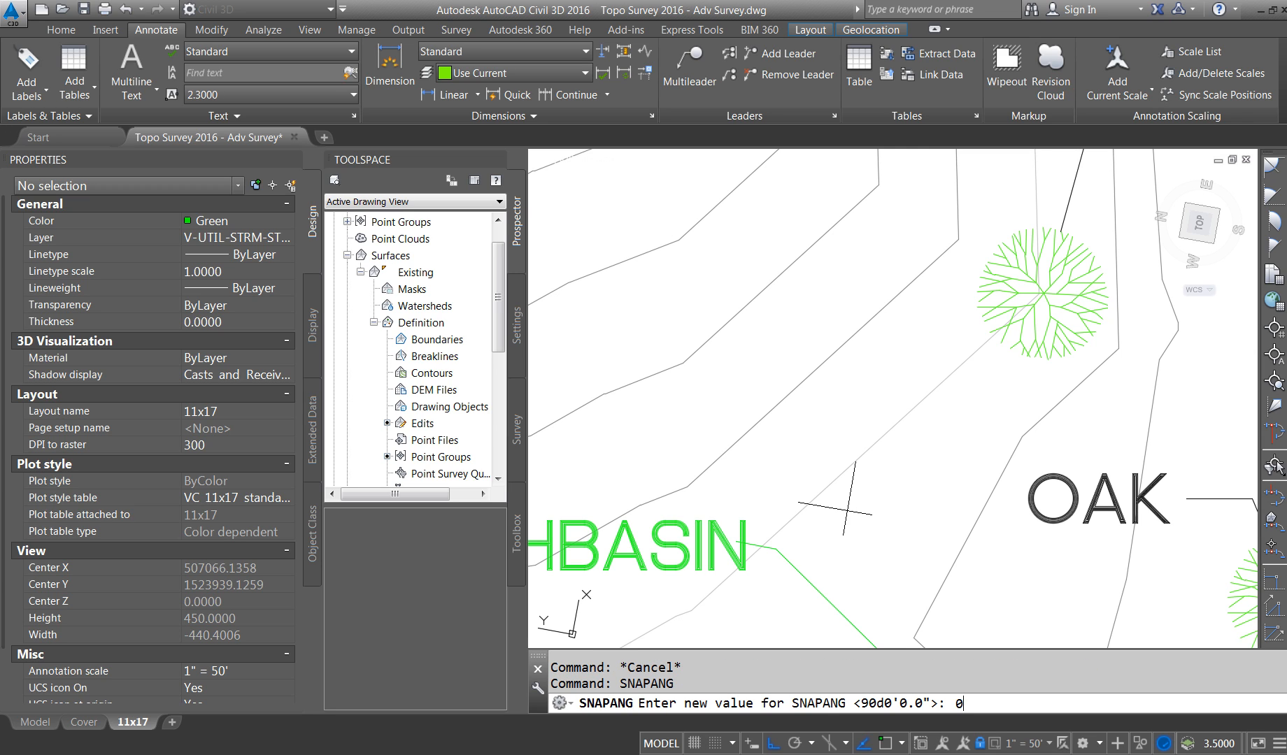
{"action": "type", "text": "0"}
{"action": "key", "text": "Return"}
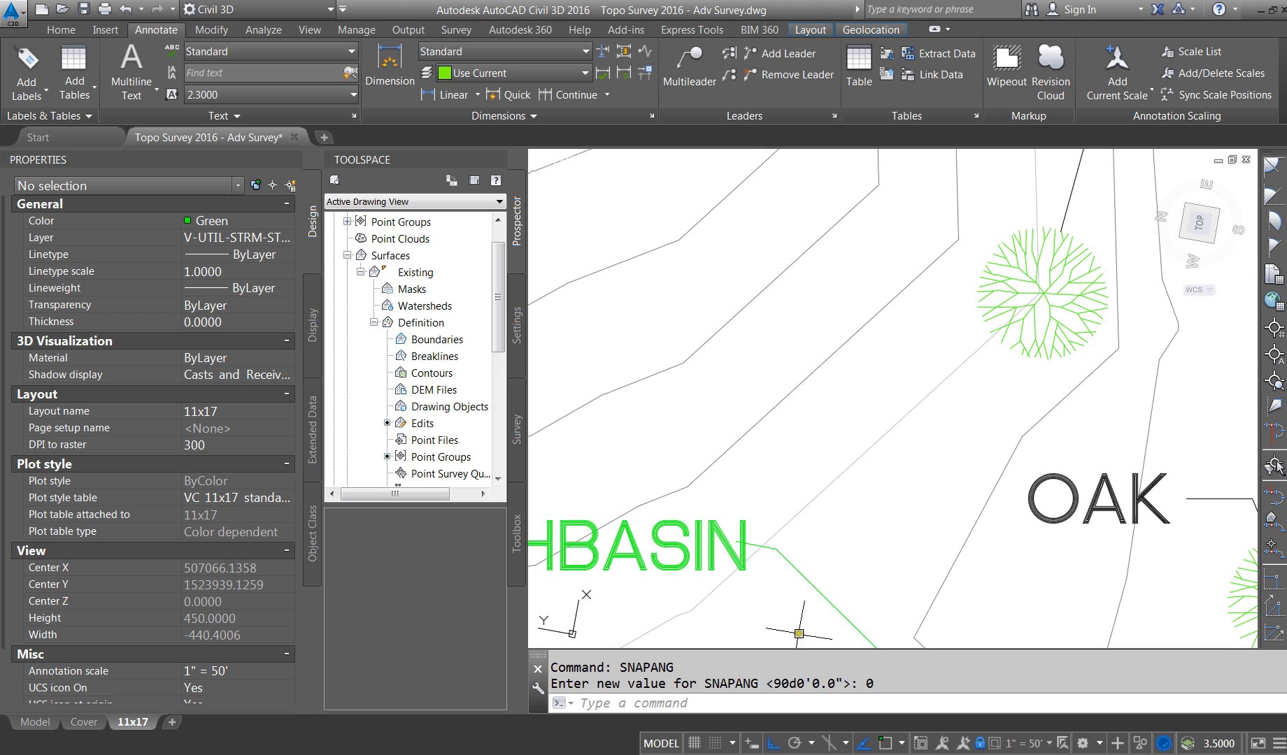
{"action": "key", "text": "Escape"}
{"action": "key", "text": "Escape"}
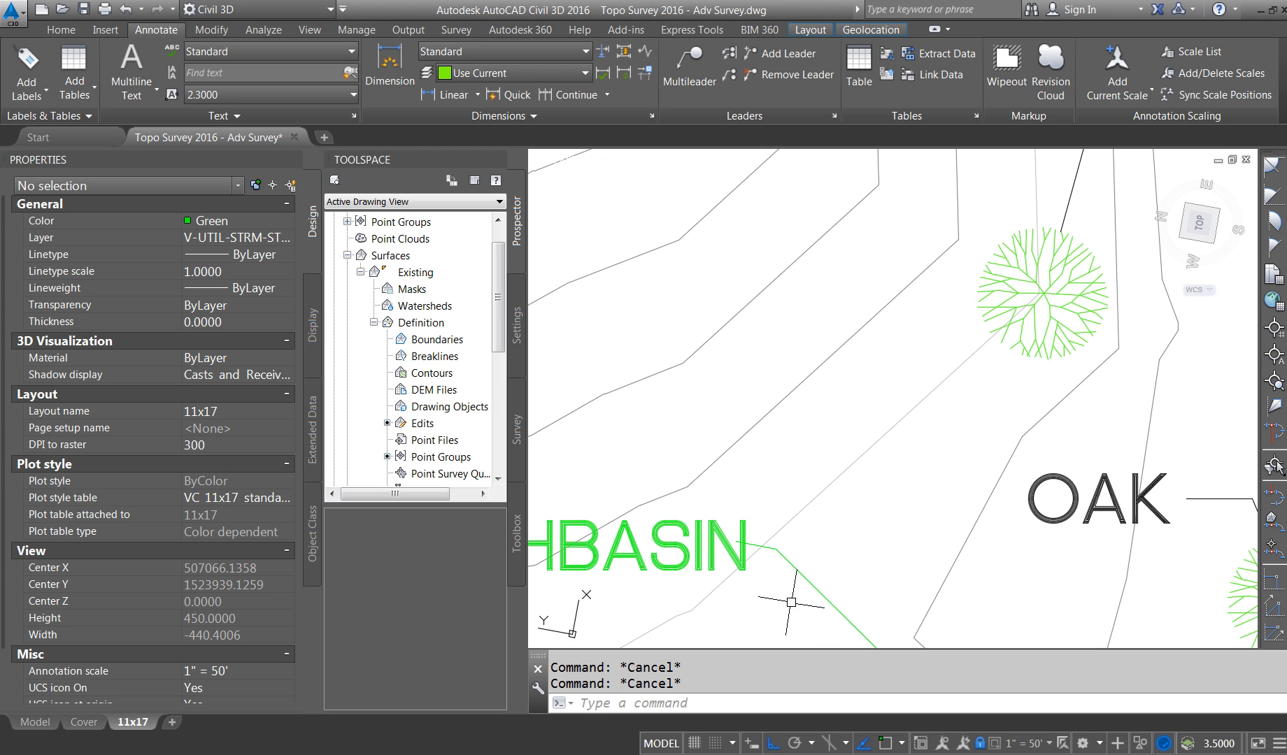
{"action": "scroll", "coordinate": [834, 296], "scroll_direction": "down", "scroll_amount": 6}
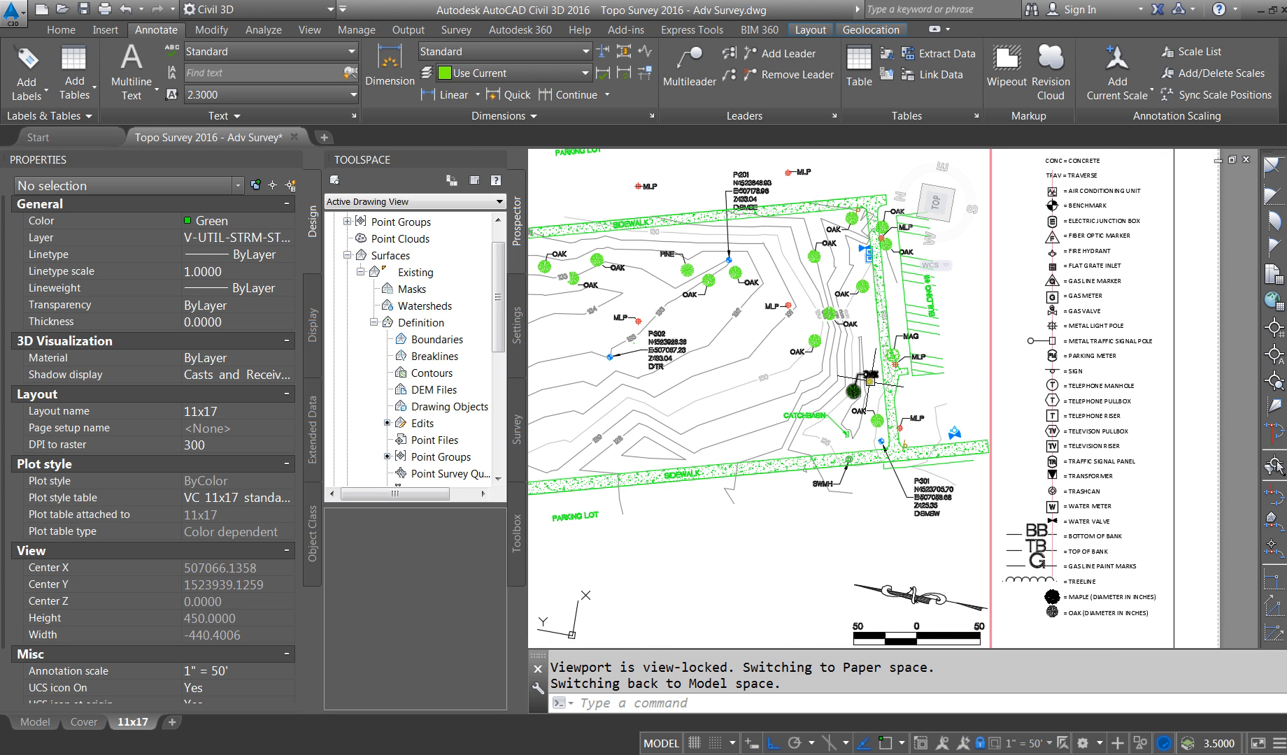
{"action": "key", "text": "Escape"}
{"action": "key", "text": "Escape"}
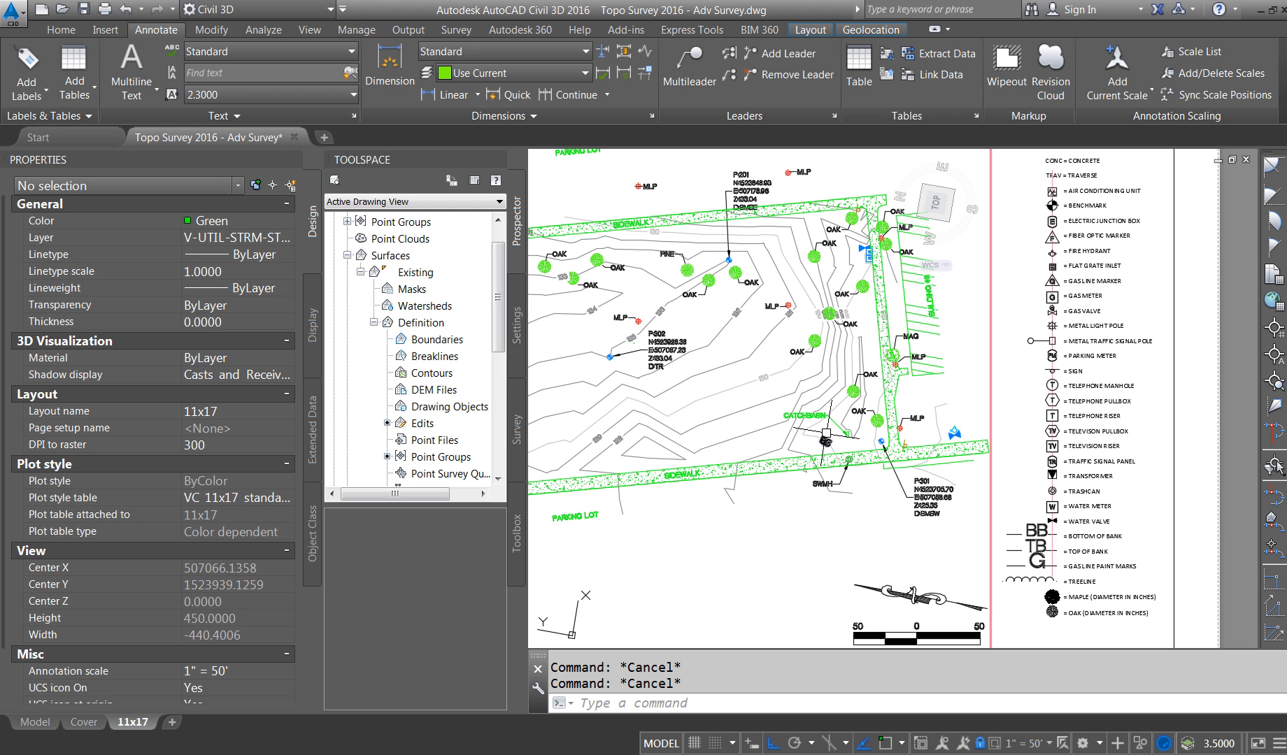
{"action": "type", "text": "pl"}
{"action": "key", "text": "Return"}
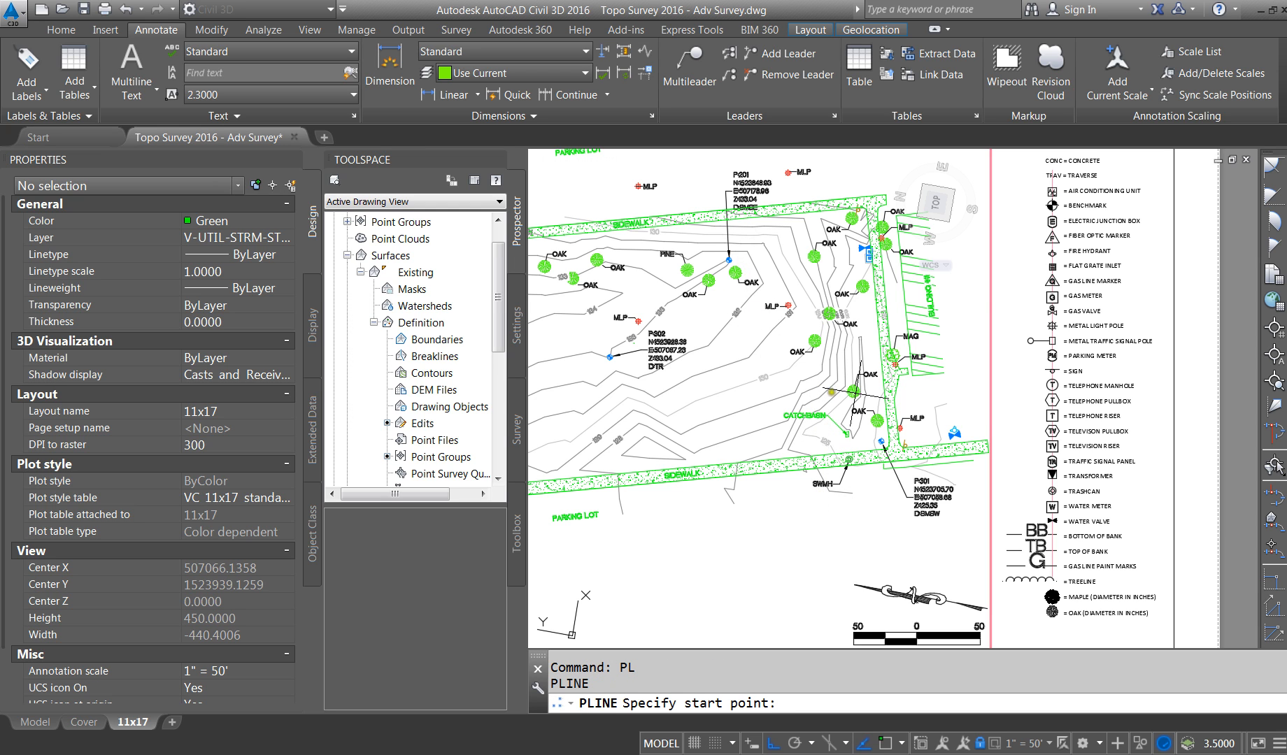
{"action": "scroll", "coordinate": [843, 406], "scroll_direction": "up", "scroll_amount": 8}
{"action": "right_click", "coordinate": [731, 458], "text": "shift"}
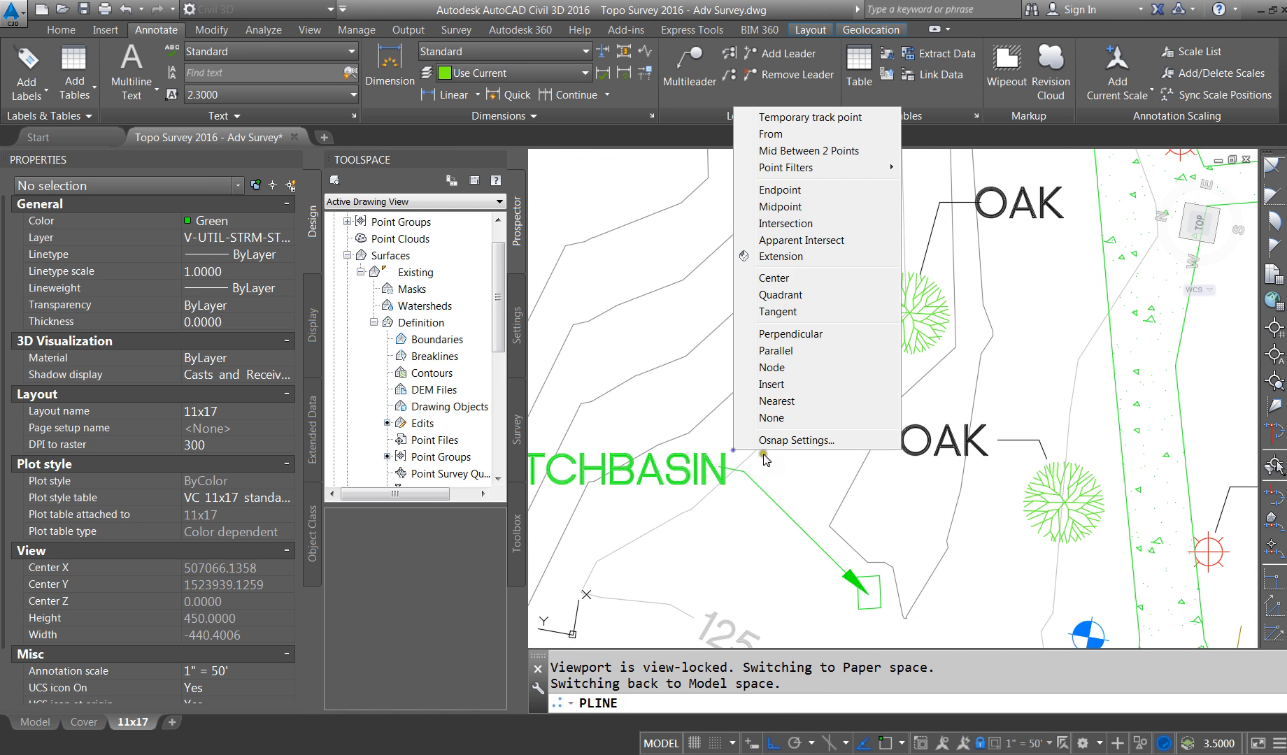
{"action": "left_click", "coordinate": [769, 188]}
{"action": "left_click", "coordinate": [744, 473]}
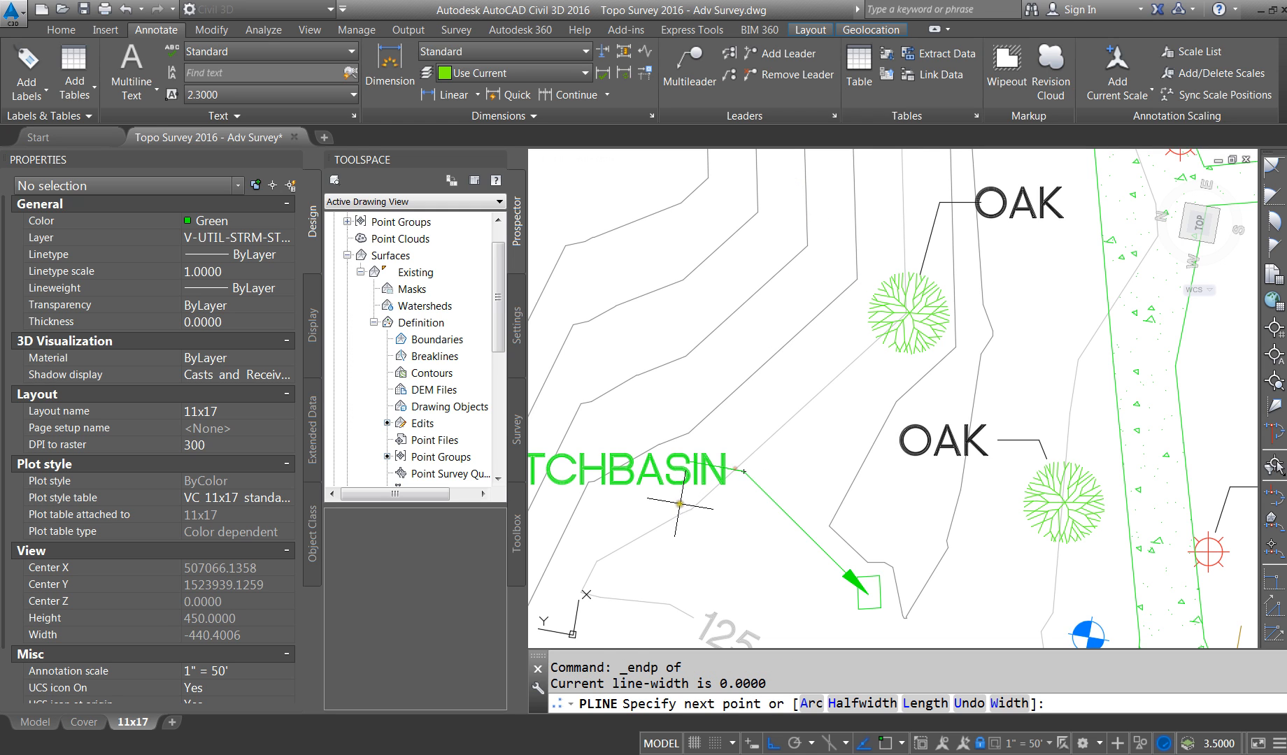
{"action": "key", "text": "Escape"}
Step: Delete the short slanted landing polyline between the CATCHBASIN text and its leader
{"action": "left_click", "coordinate": [731, 468]}
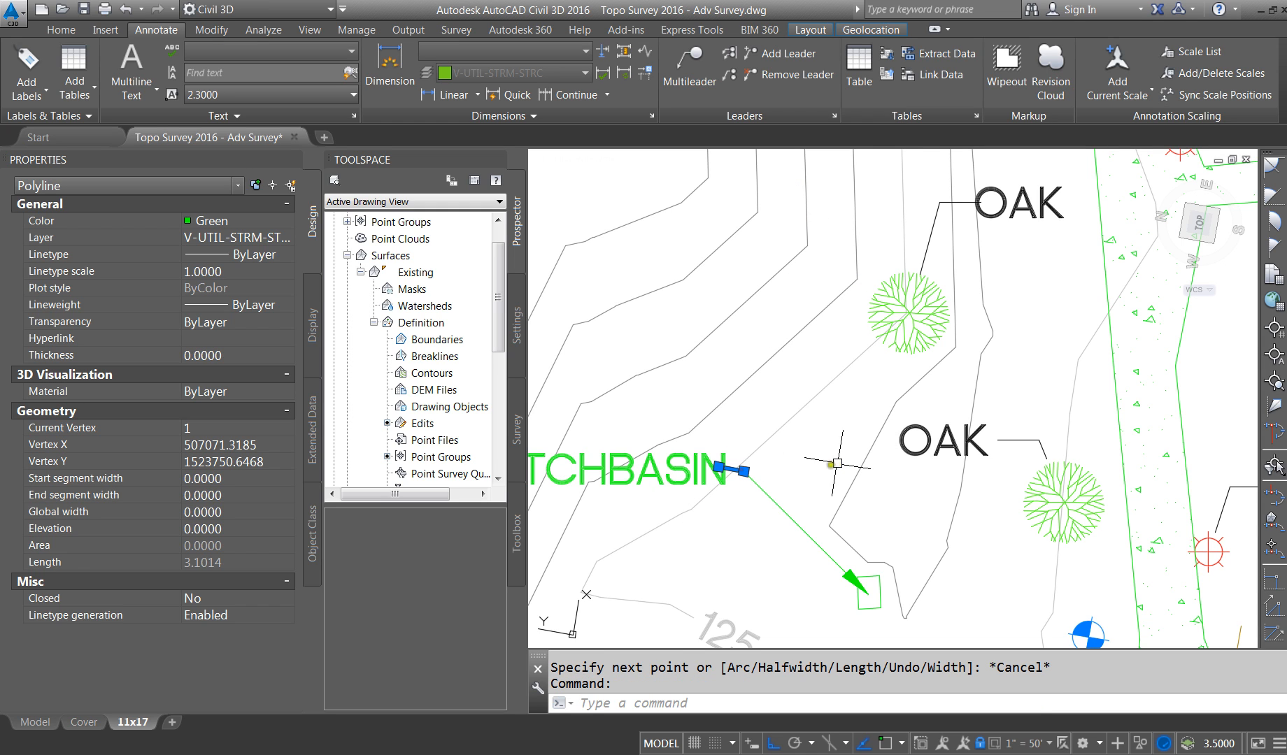
{"action": "key", "text": "Delete"}
{"action": "type", "text": "SNAP"}
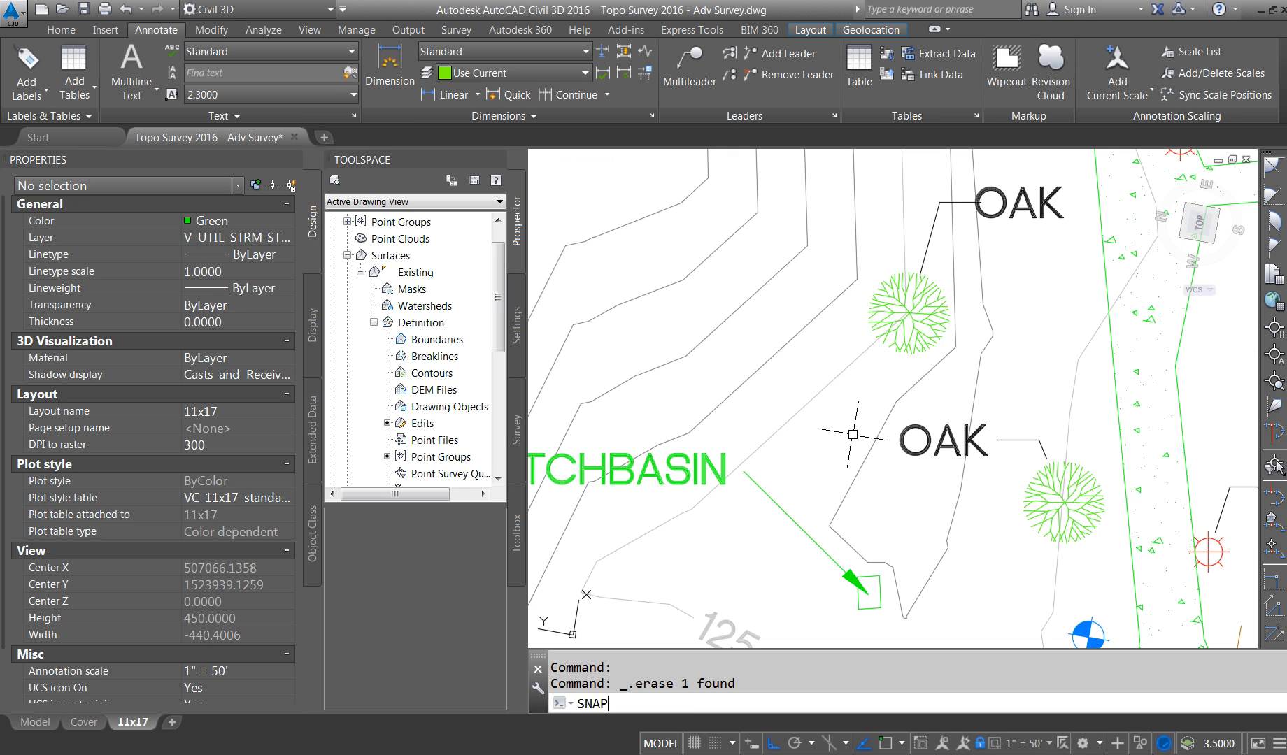
{"action": "key", "text": "Escape"}
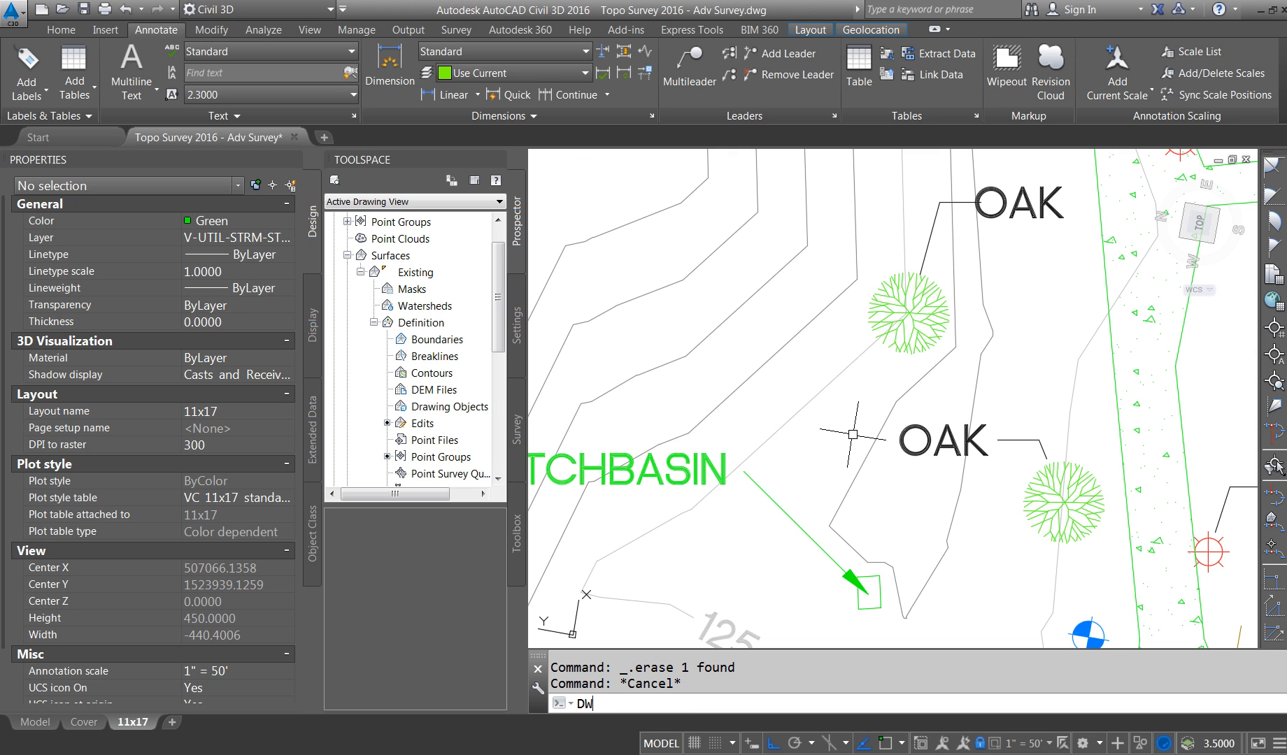
Step: Try to start the DVIEW command inside the survey viewport
{"action": "key", "text": "Return"}
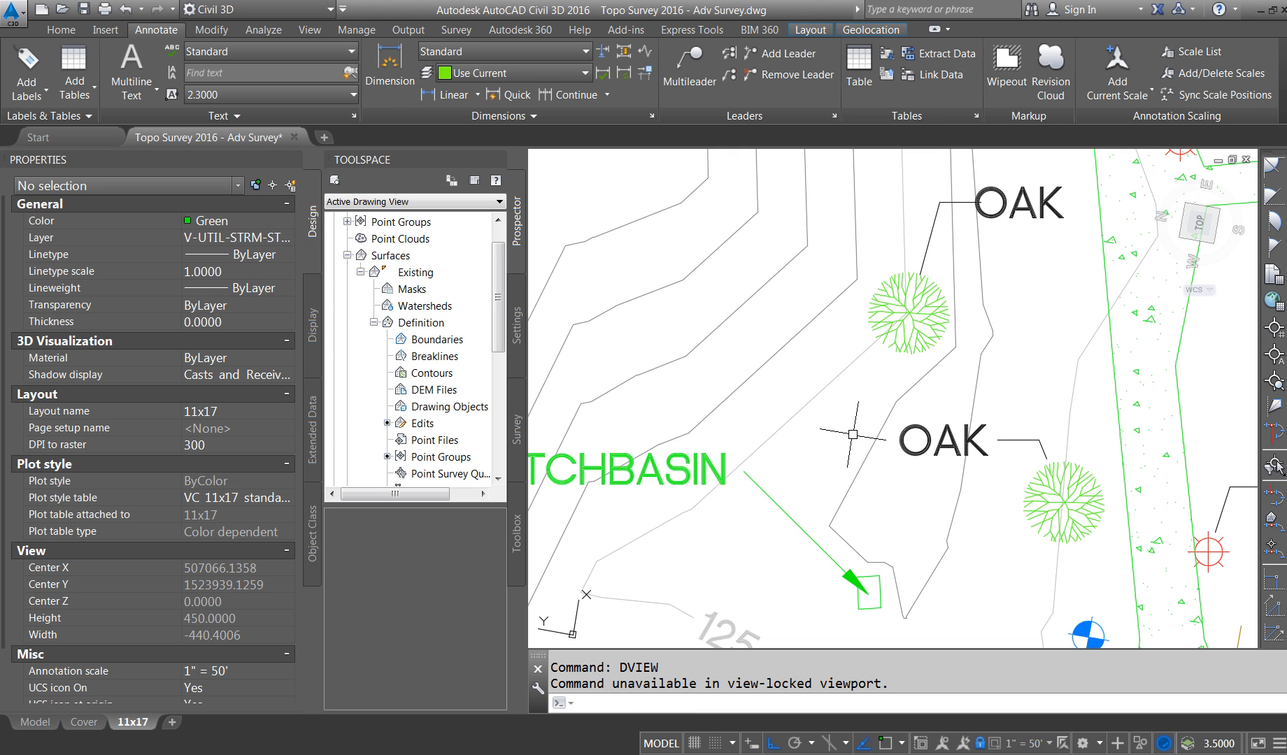
{"action": "key", "text": "Escape"}
{"action": "key", "text": "Escape"}
Step: Switch to paper space, set the survey viewport's Display locked property to No, and deselect the viewport
{"action": "scroll", "coordinate": [853, 434], "scroll_direction": "down", "scroll_amount": 3}
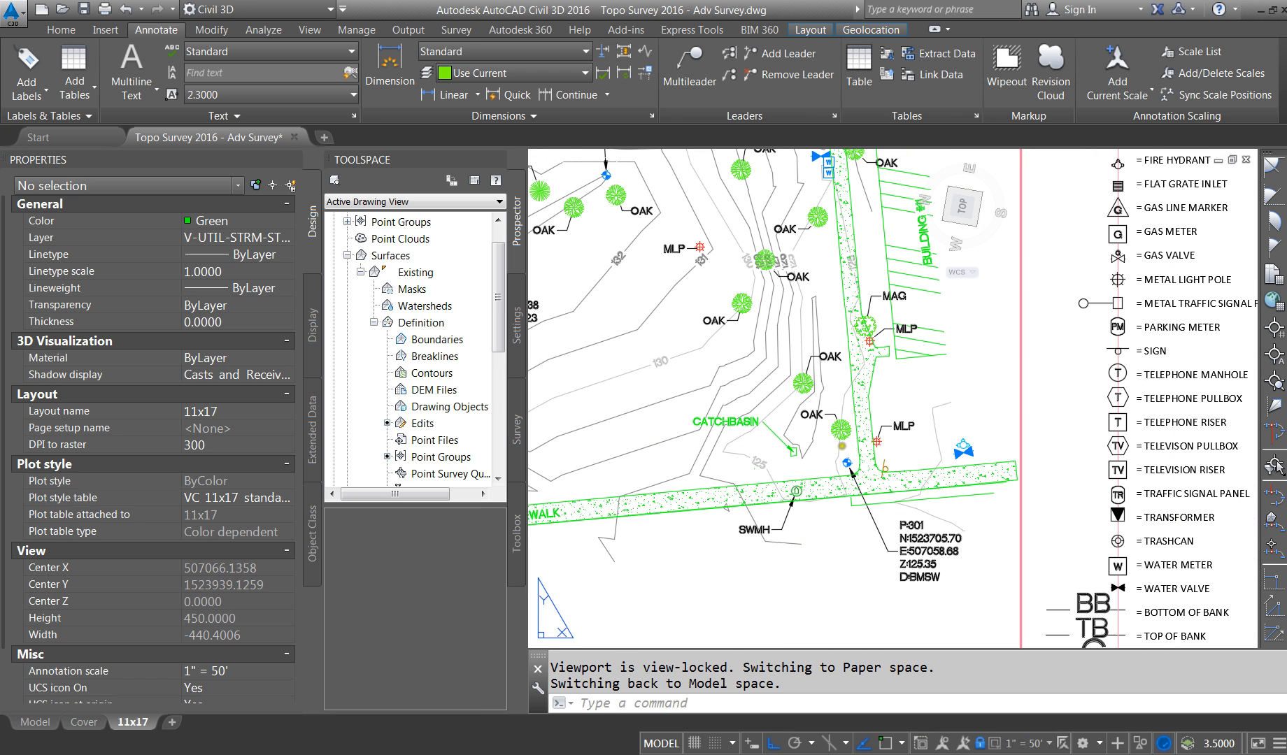
{"action": "double_click", "coordinate": [1046, 527]}
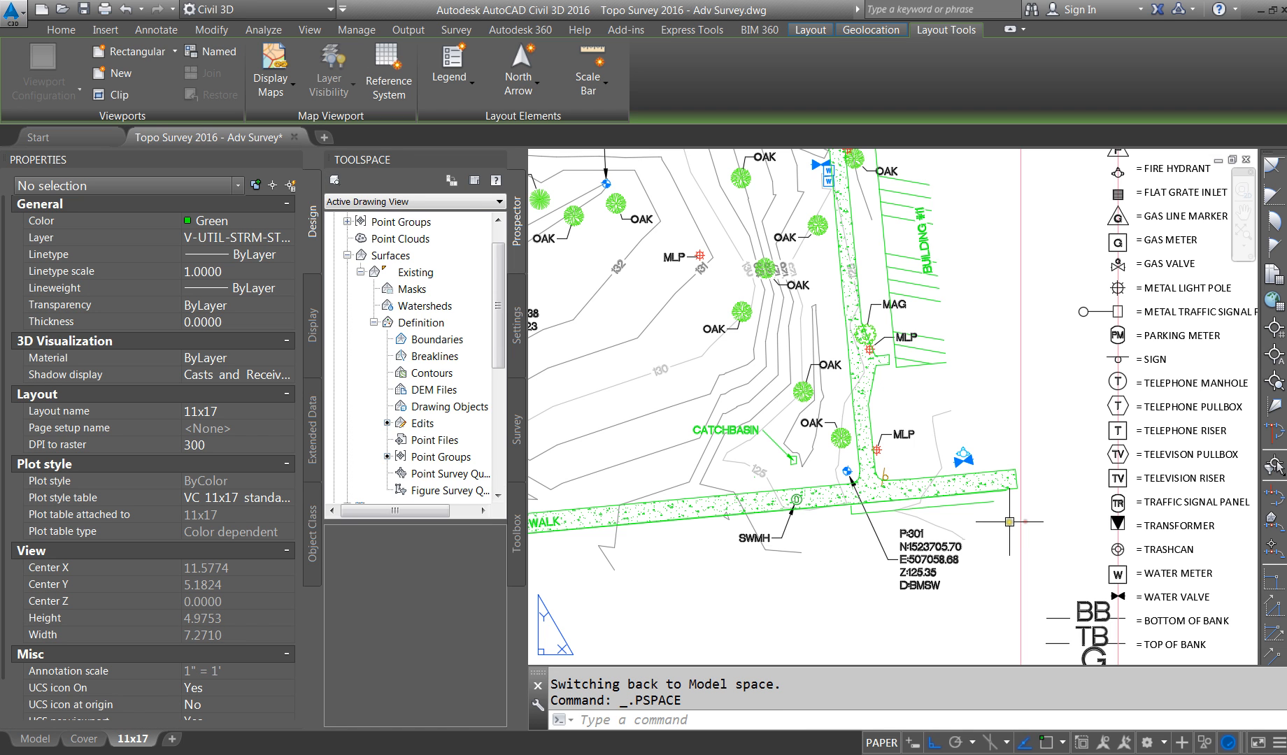
{"action": "left_click", "coordinate": [1020, 521]}
{"action": "left_click", "coordinate": [216, 512]}
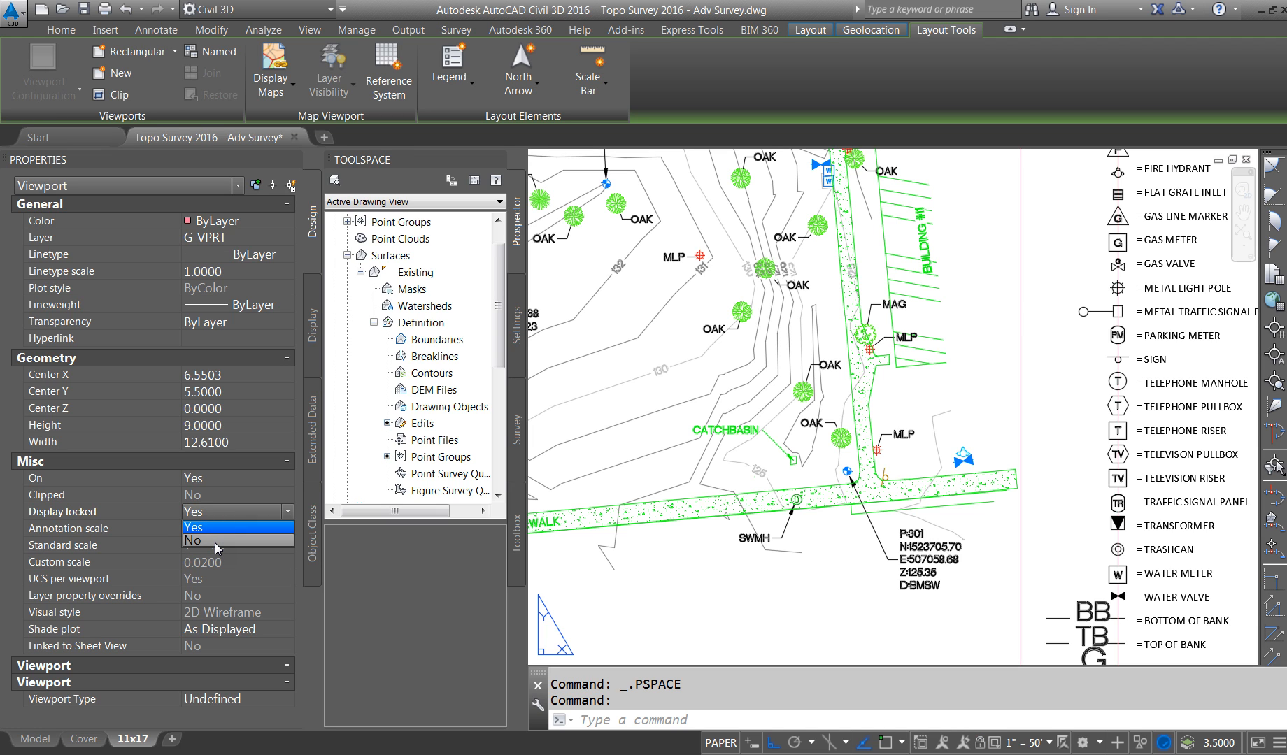
{"action": "left_click", "coordinate": [215, 543]}
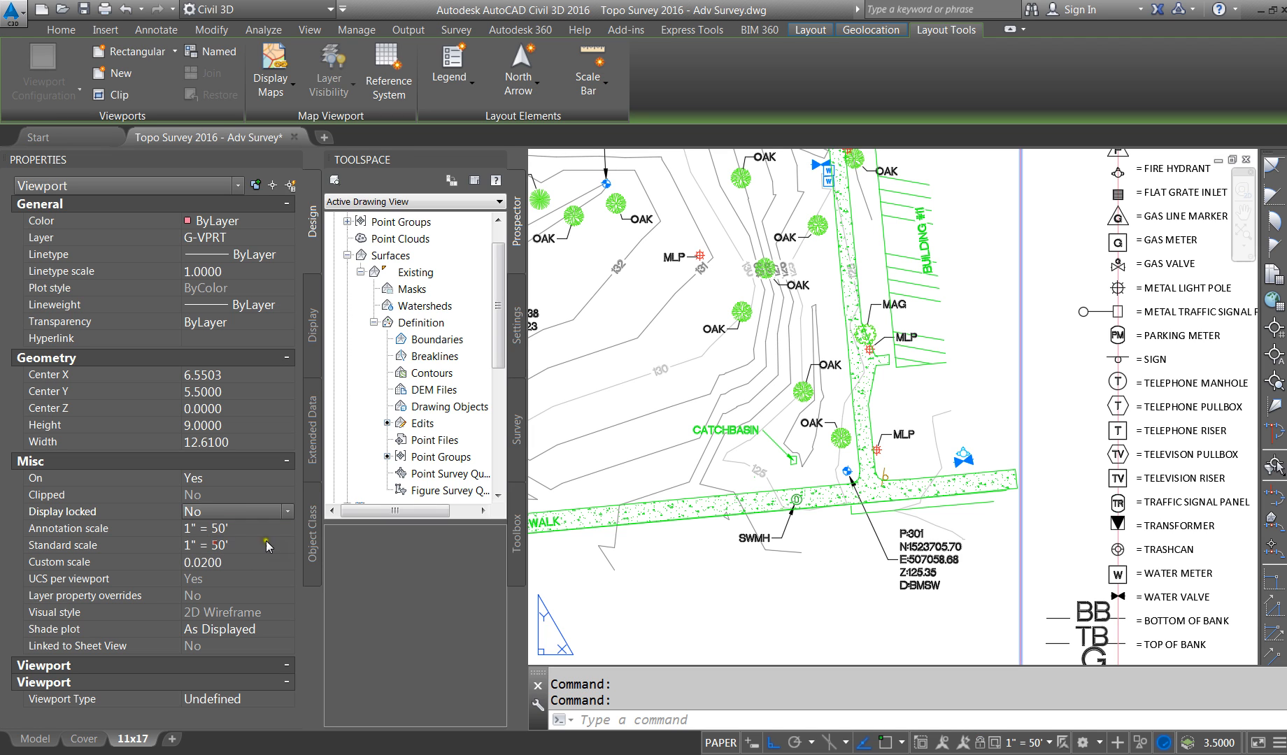
{"action": "key", "text": "Escape"}
{"action": "key", "text": "Escape"}
Step: Reactivate model space inside the unlocked survey viewport
{"action": "scroll", "coordinate": [765, 422], "scroll_direction": "up", "scroll_amount": 5}
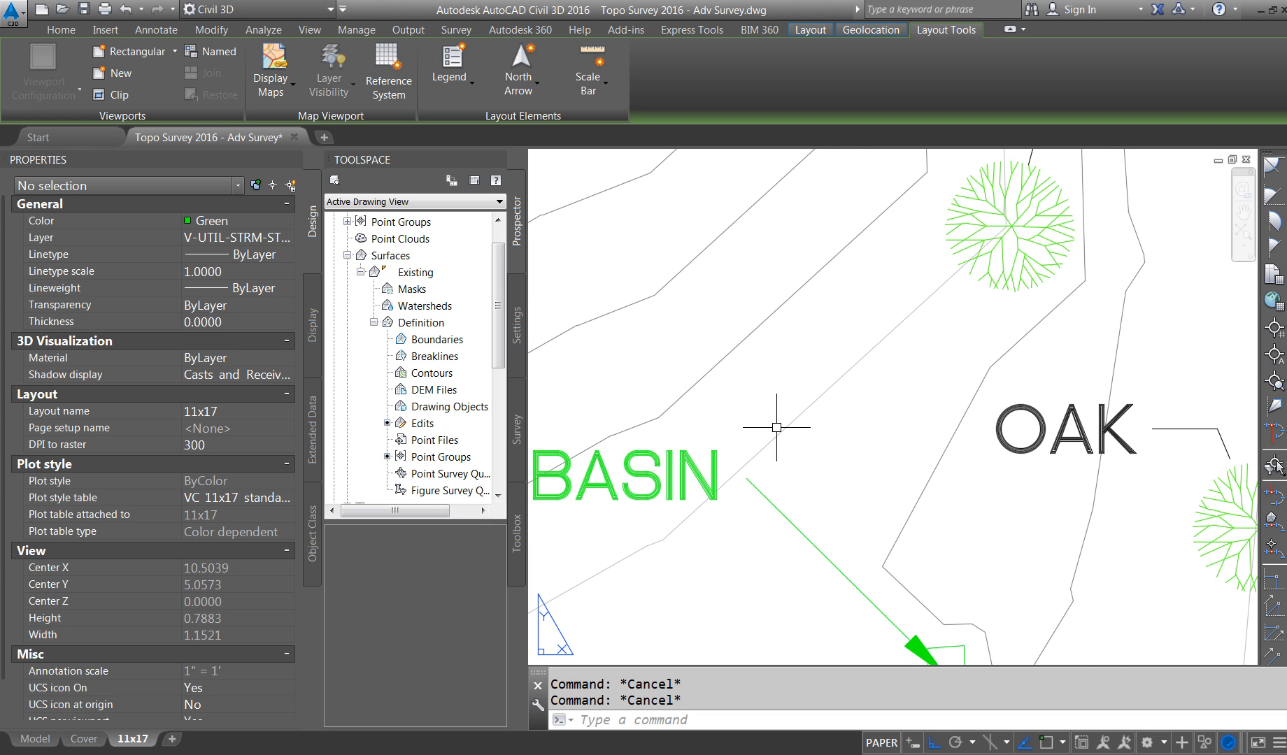
{"action": "scroll", "coordinate": [776, 428], "scroll_direction": "down", "scroll_amount": 8}
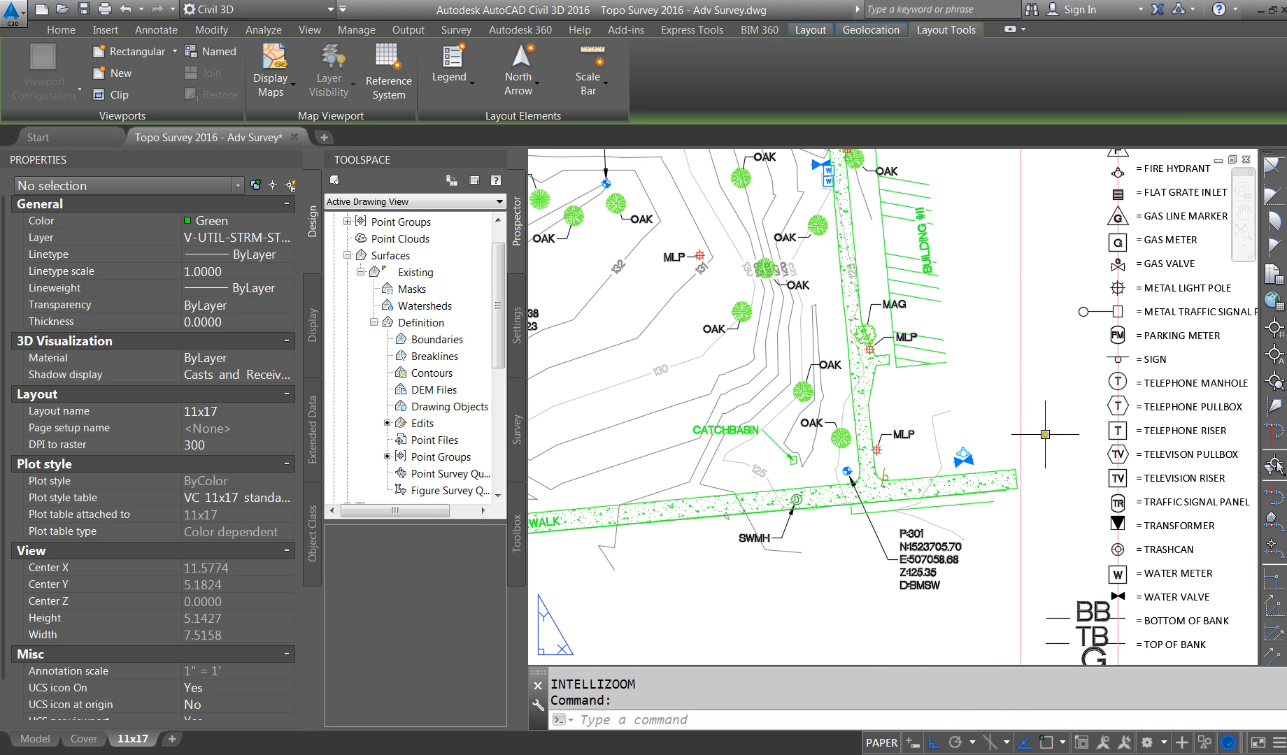
{"action": "scroll", "coordinate": [1062, 423], "scroll_direction": "down", "scroll_amount": 3}
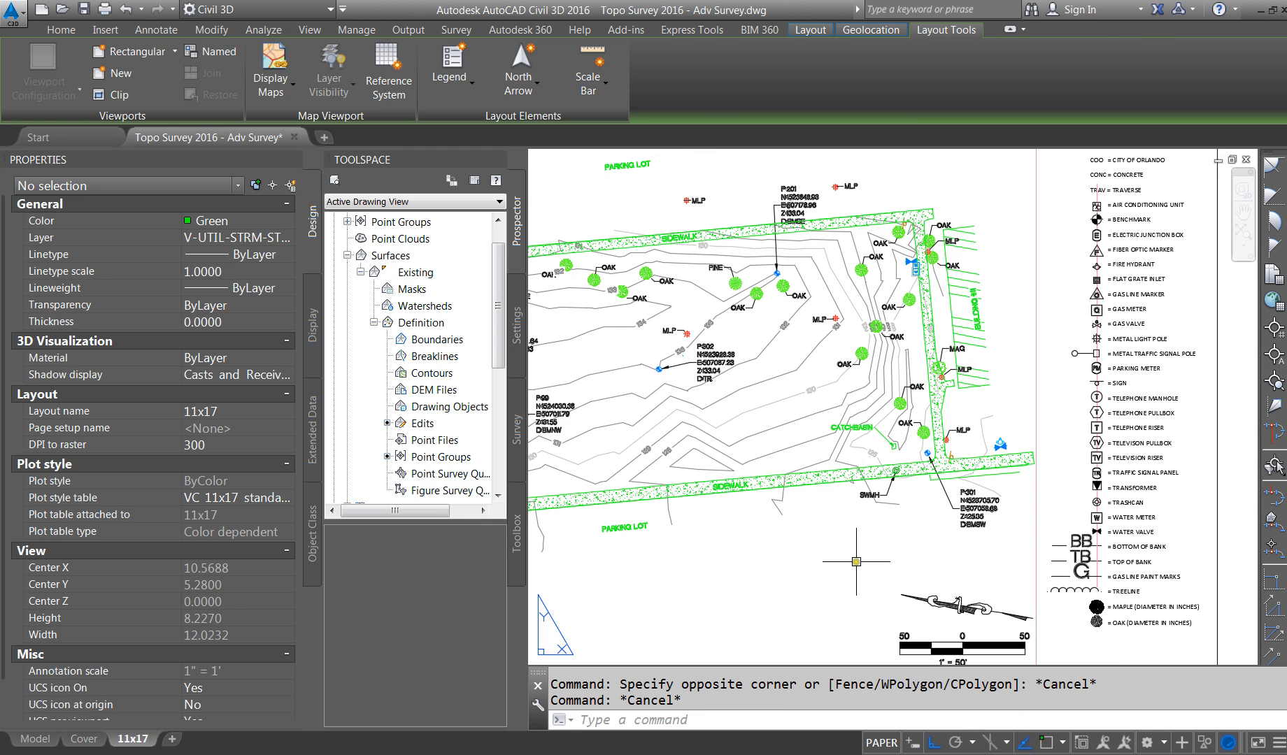
{"action": "double_click", "coordinate": [856, 561]}
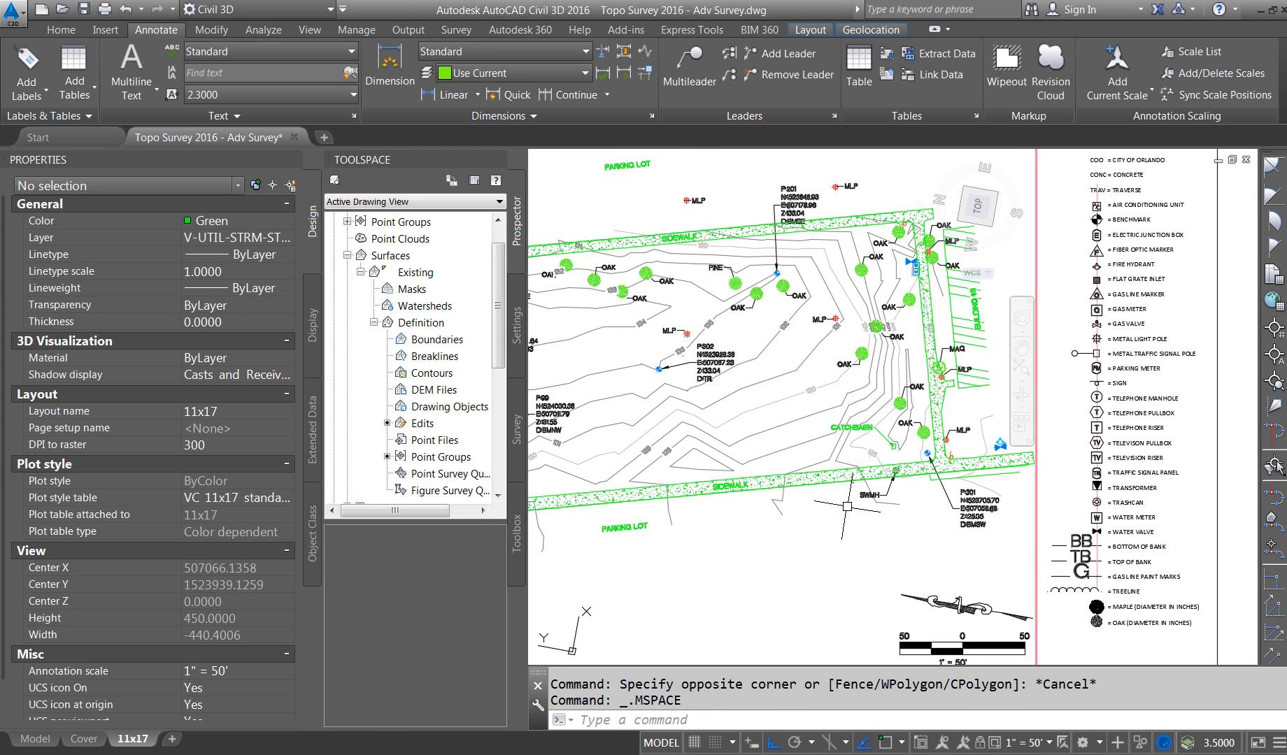
{"action": "type", "text": "SAN"}
{"action": "key", "text": "Return"}
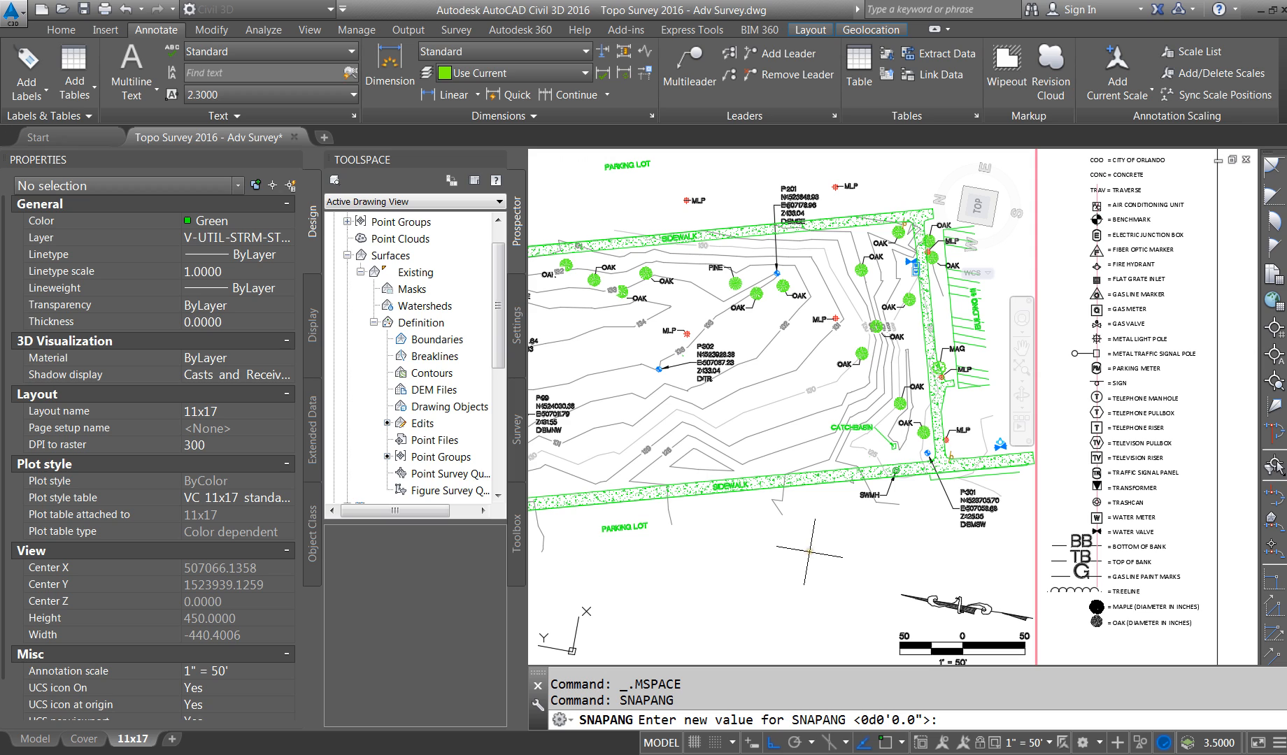
{"action": "key", "text": "Escape"}
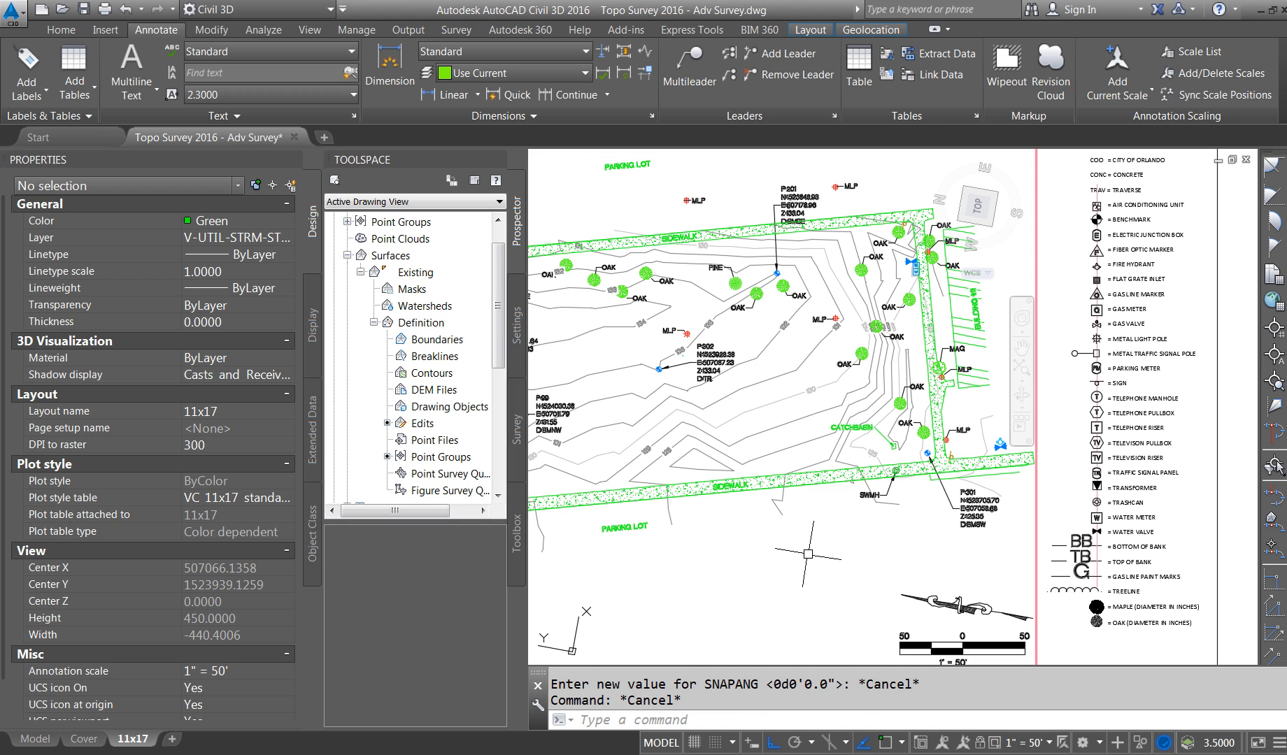
Step: Check the survey viewport's twist angle with DVIEW's Twist option, then cancel the command
{"action": "type", "text": "DVIEW"}
{"action": "key", "text": "Return"}
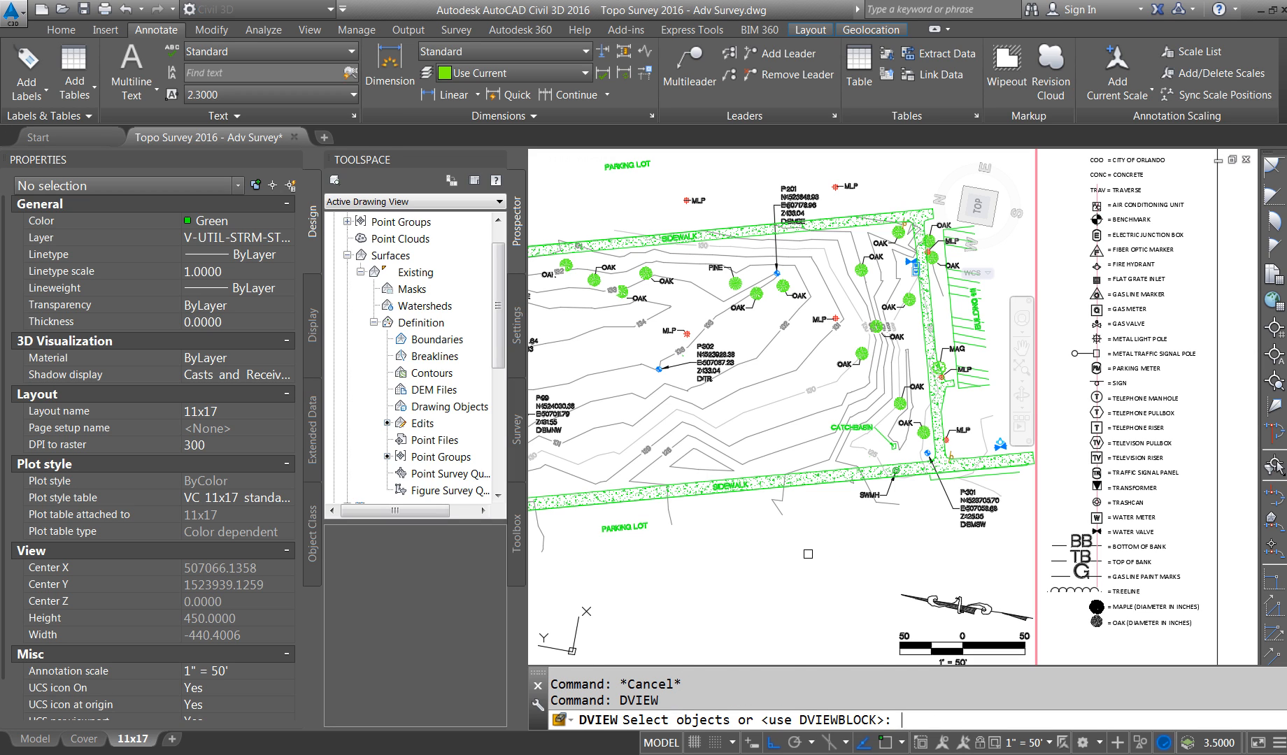
{"action": "key", "text": "Return"}
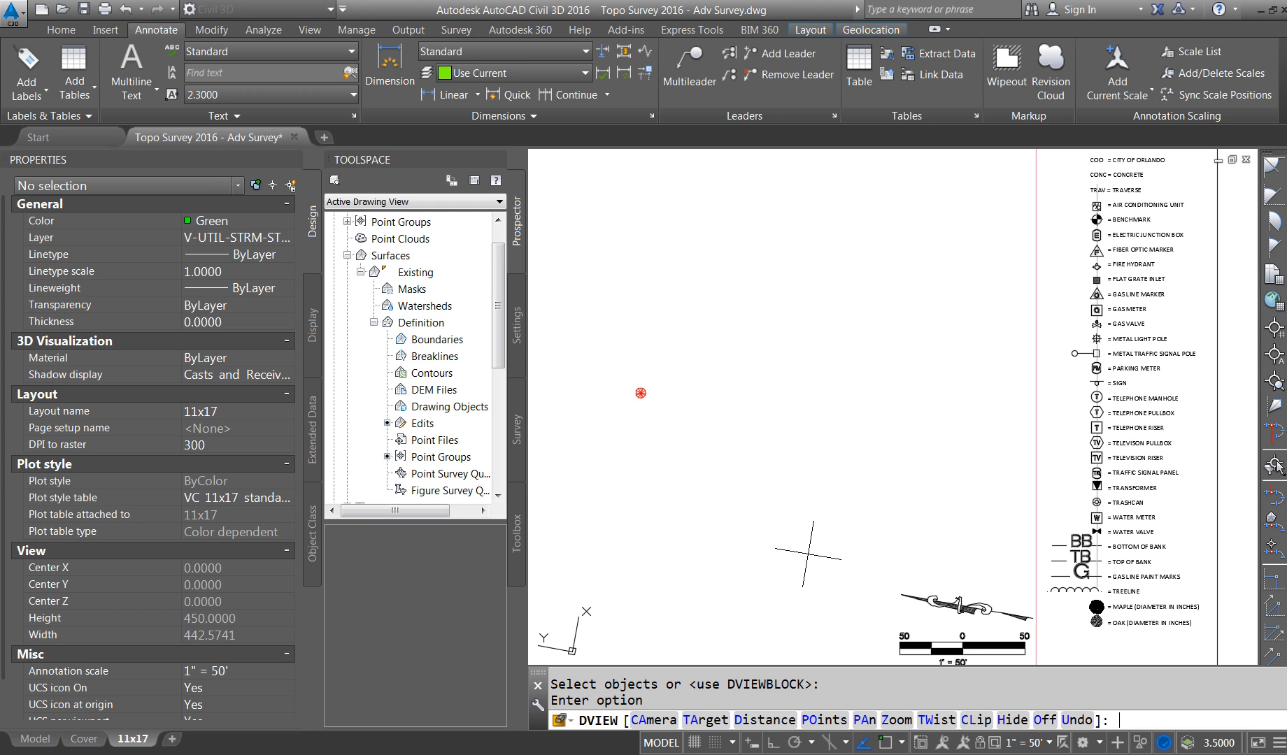
{"action": "type", "text": "TW"}
{"action": "key", "text": "Return"}
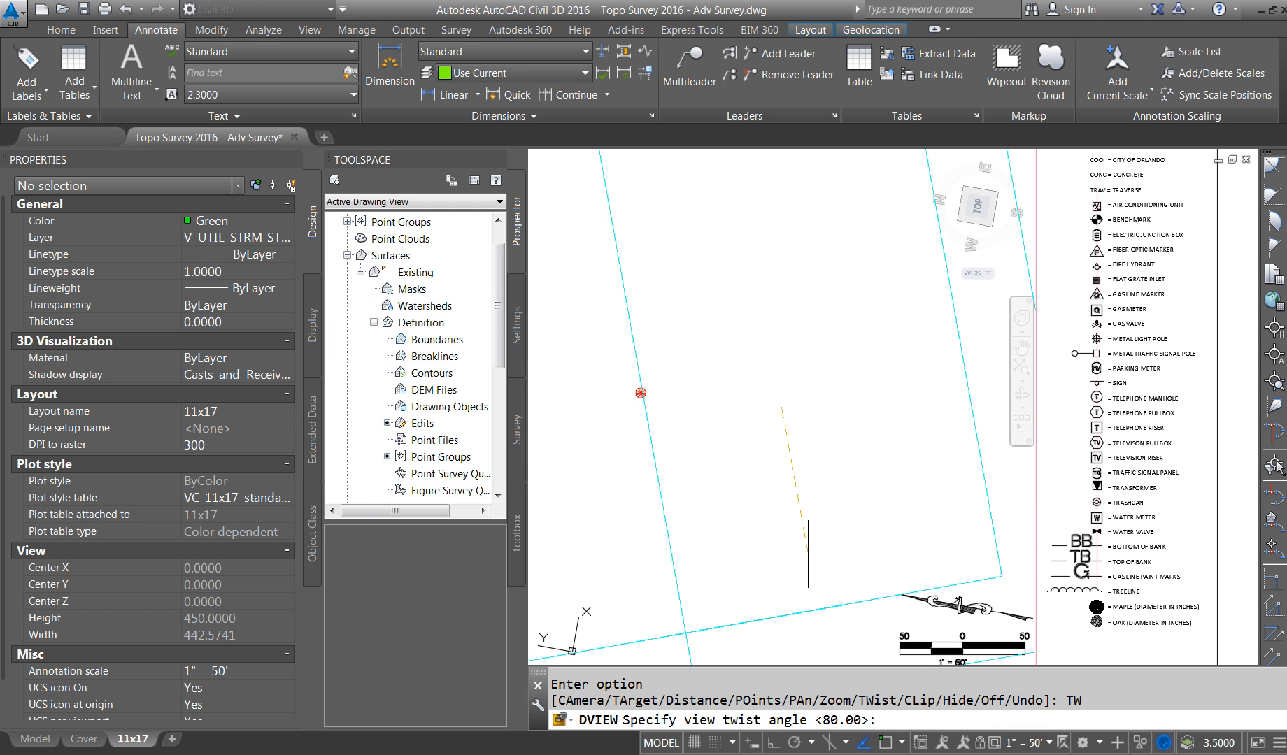
{"action": "key", "text": "Escape"}
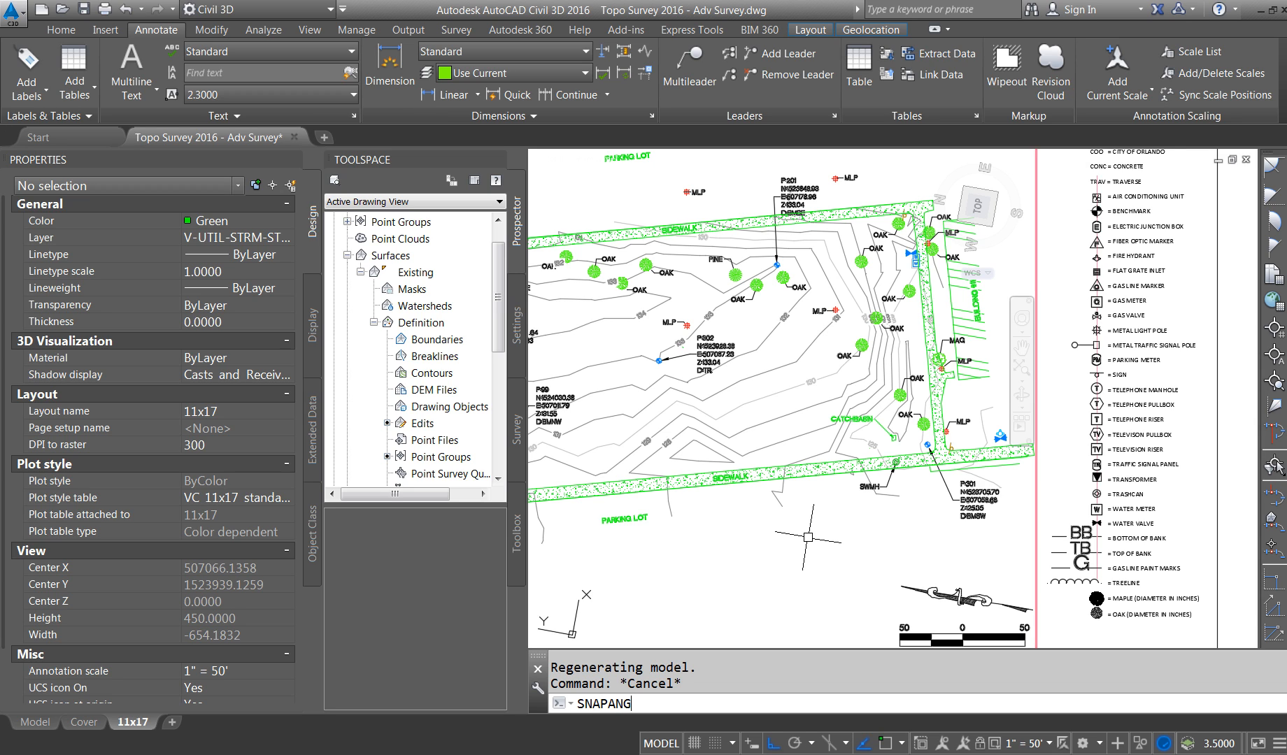
Step: Set the SNAPANG system variable to 80 so the crosshairs align with the rotated viewport
{"action": "type", "text": "SNAPANG"}
{"action": "key", "text": "Return"}
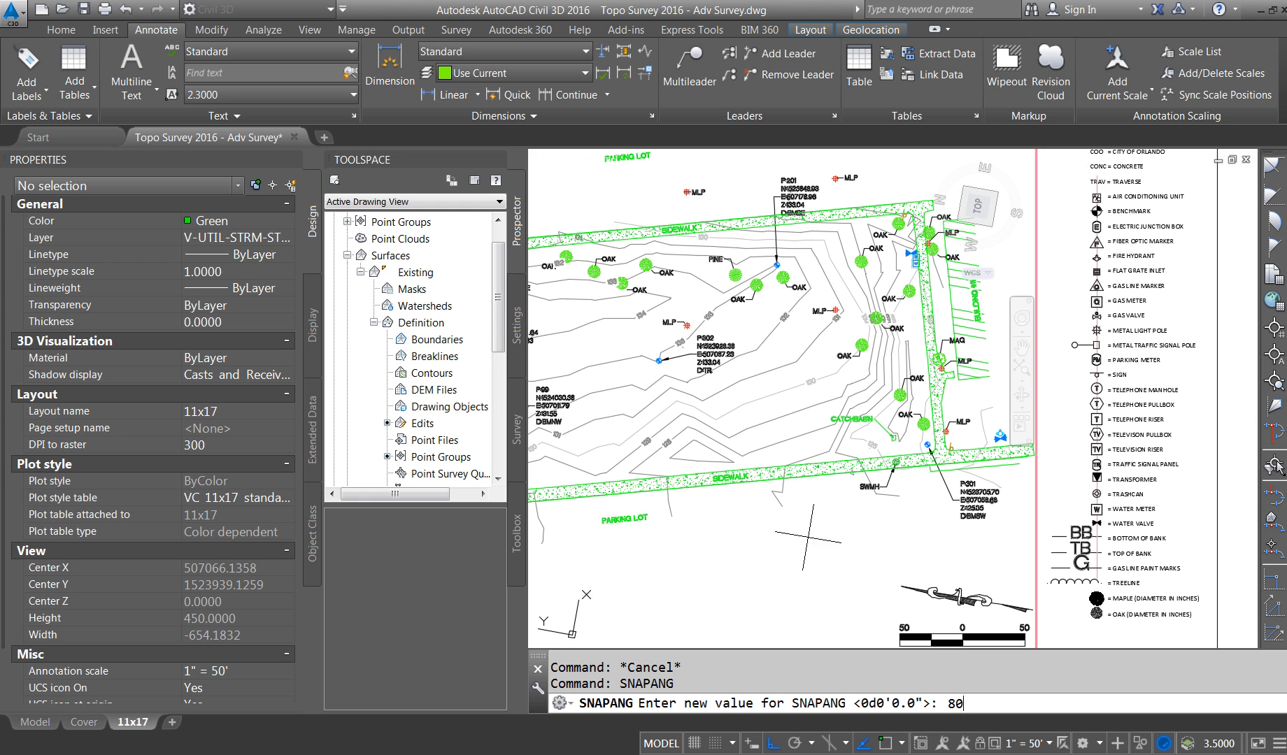
{"action": "key", "text": "Return"}
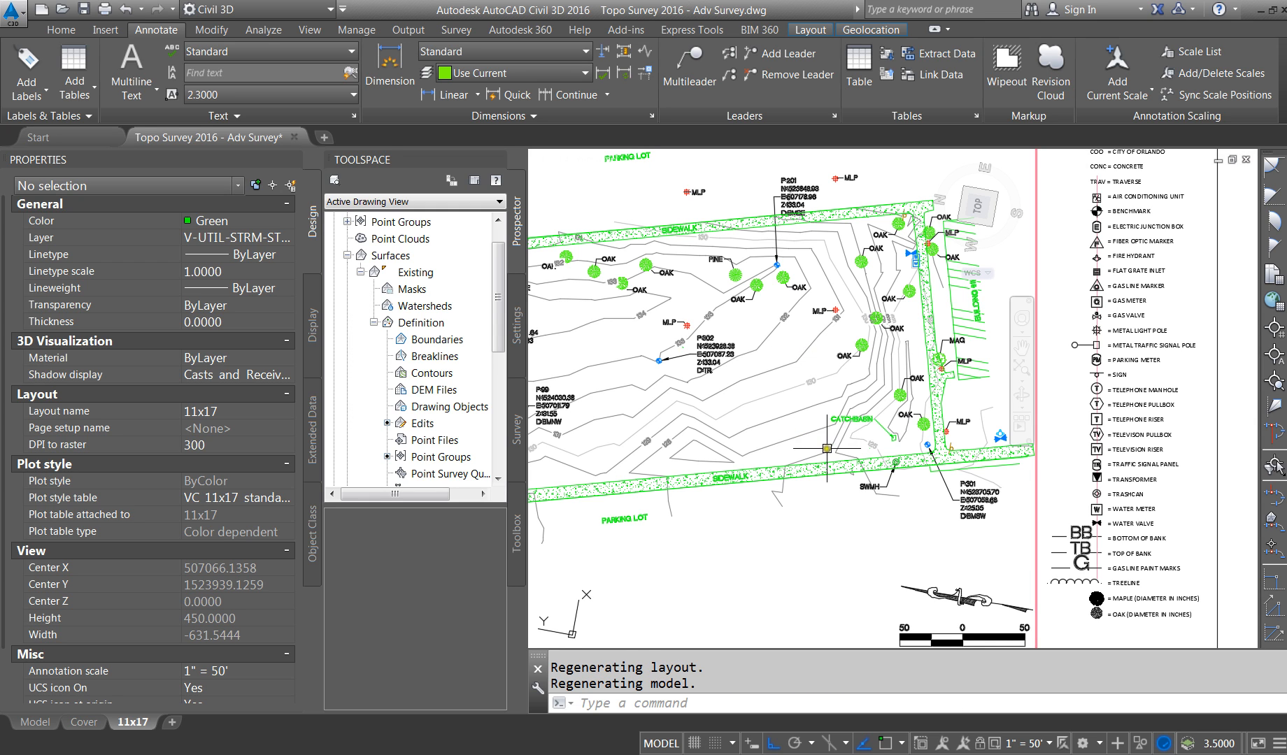
Step: Switch to paper space and draw a short horizontal polyline landing from the CATCHBASIN leader's upper endpoint toward its label
{"action": "double_click", "coordinate": [1052, 515]}
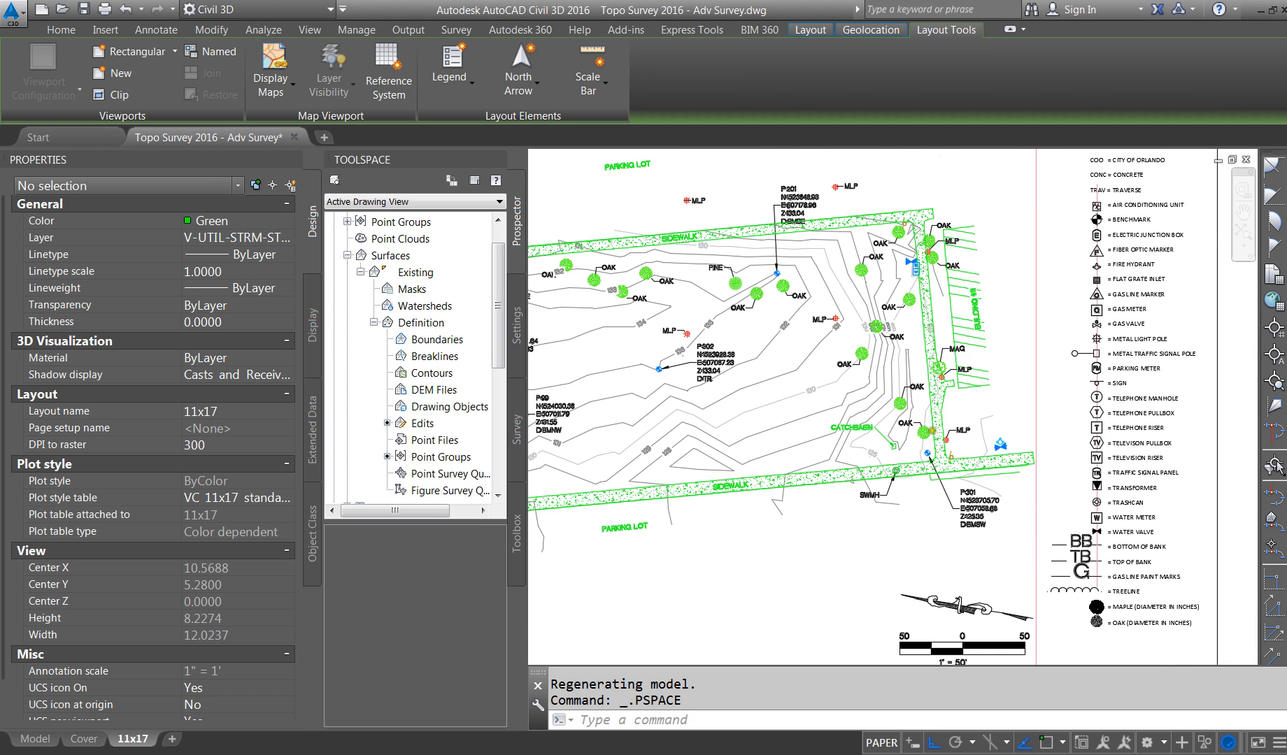
{"action": "scroll", "coordinate": [893, 398], "scroll_direction": "up", "scroll_amount": 8}
{"action": "key", "text": "Escape"}
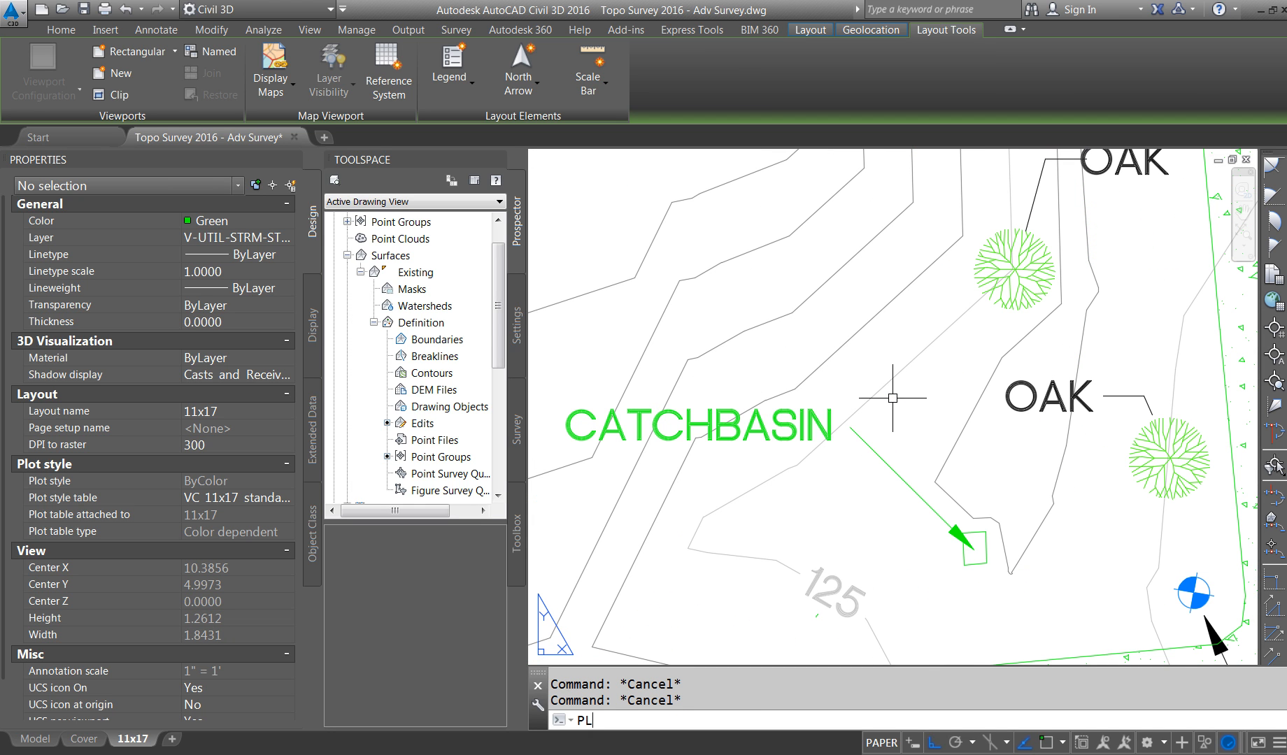
{"action": "key", "text": "Return"}
{"action": "right_click", "coordinate": [853, 430], "text": "shift"}
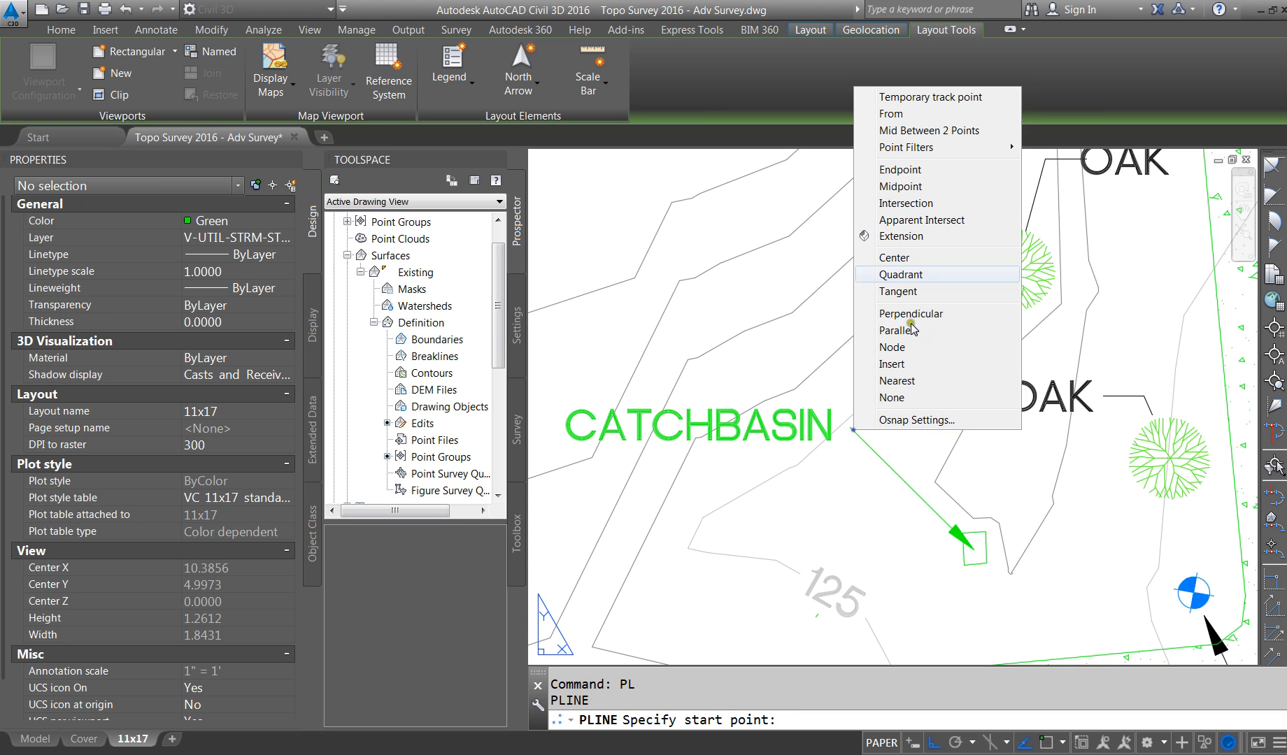
{"action": "left_click", "coordinate": [909, 175]}
{"action": "left_click", "coordinate": [832, 423]}
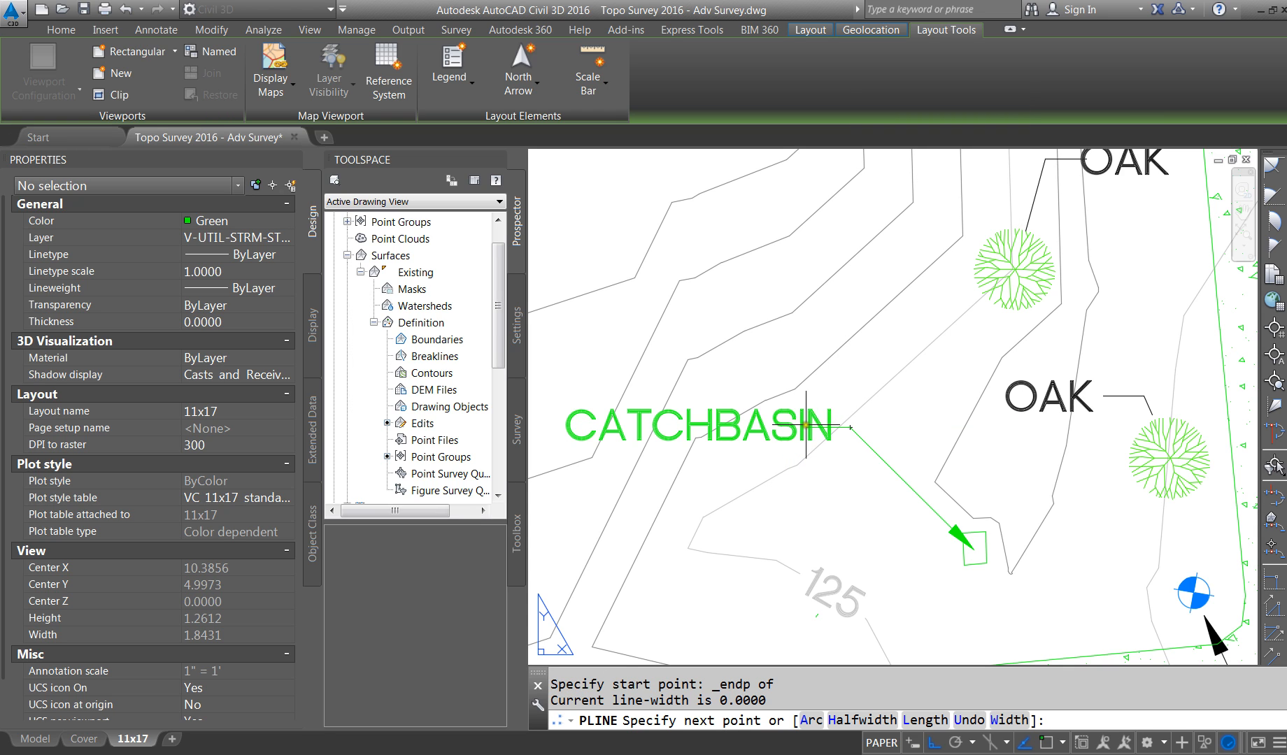
{"action": "left_click", "coordinate": [801, 416]}
{"action": "key", "text": "Escape"}
{"action": "left_click", "coordinate": [801, 412]}
{"action": "key", "text": "Escape"}
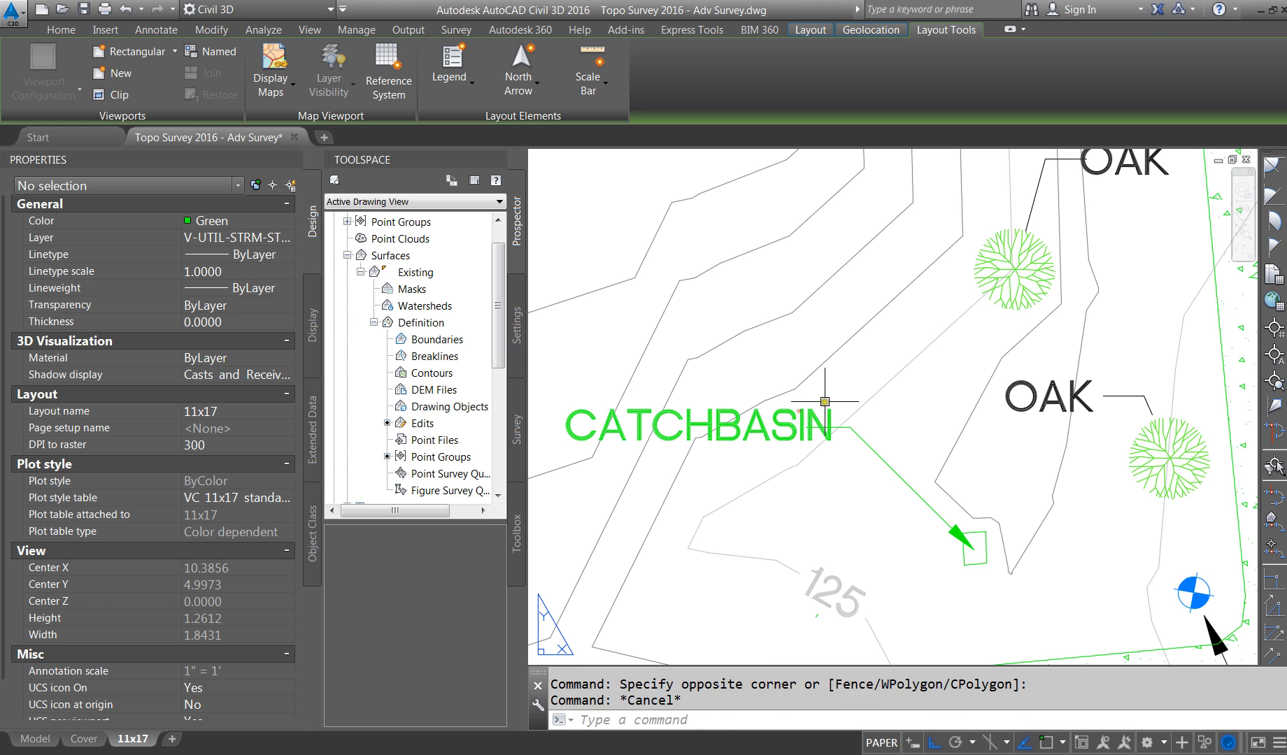
Step: Reactivate the survey viewport and move the CATCHBASIN text left so it clears the end of the new leader landing
{"action": "double_click", "coordinate": [815, 405]}
{"action": "left_click", "coordinate": [812, 416]}
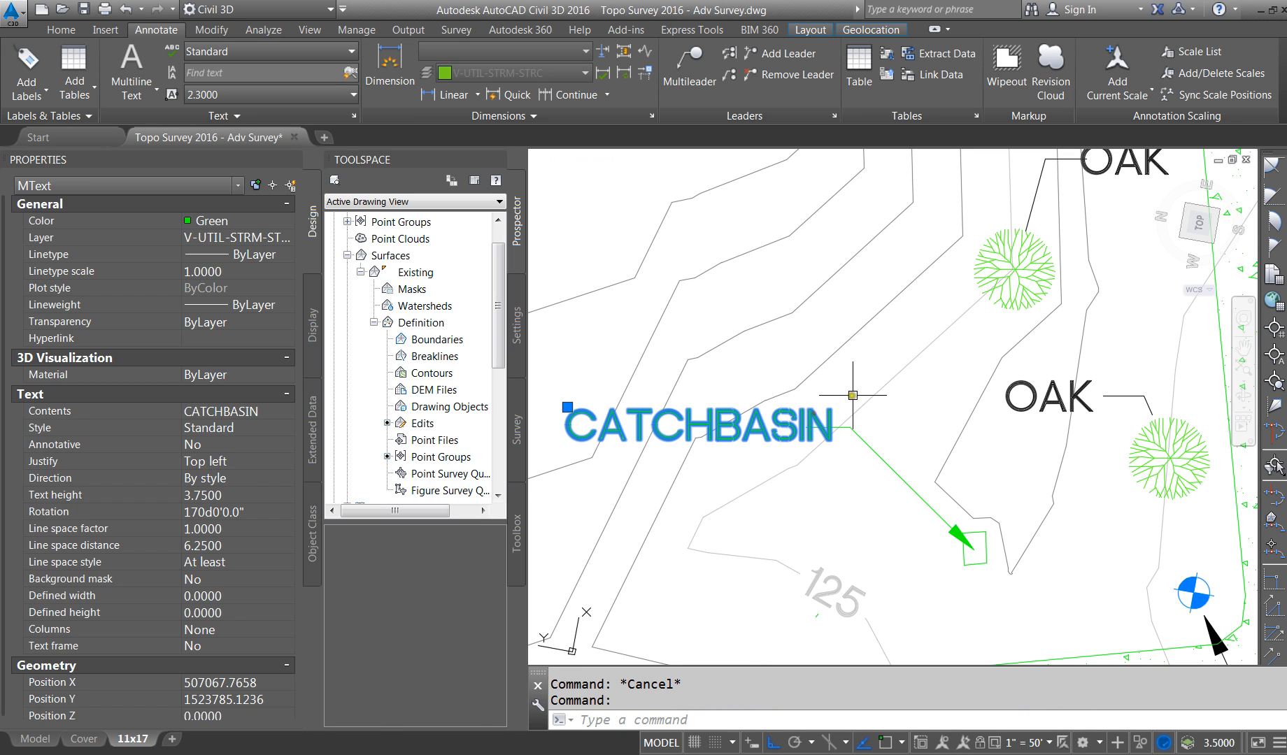
{"action": "type", "text": "m"}
{"action": "key", "text": "Return"}
{"action": "left_click", "coordinate": [888, 388]}
{"action": "key", "text": "Escape"}
{"action": "key", "text": "Escape"}
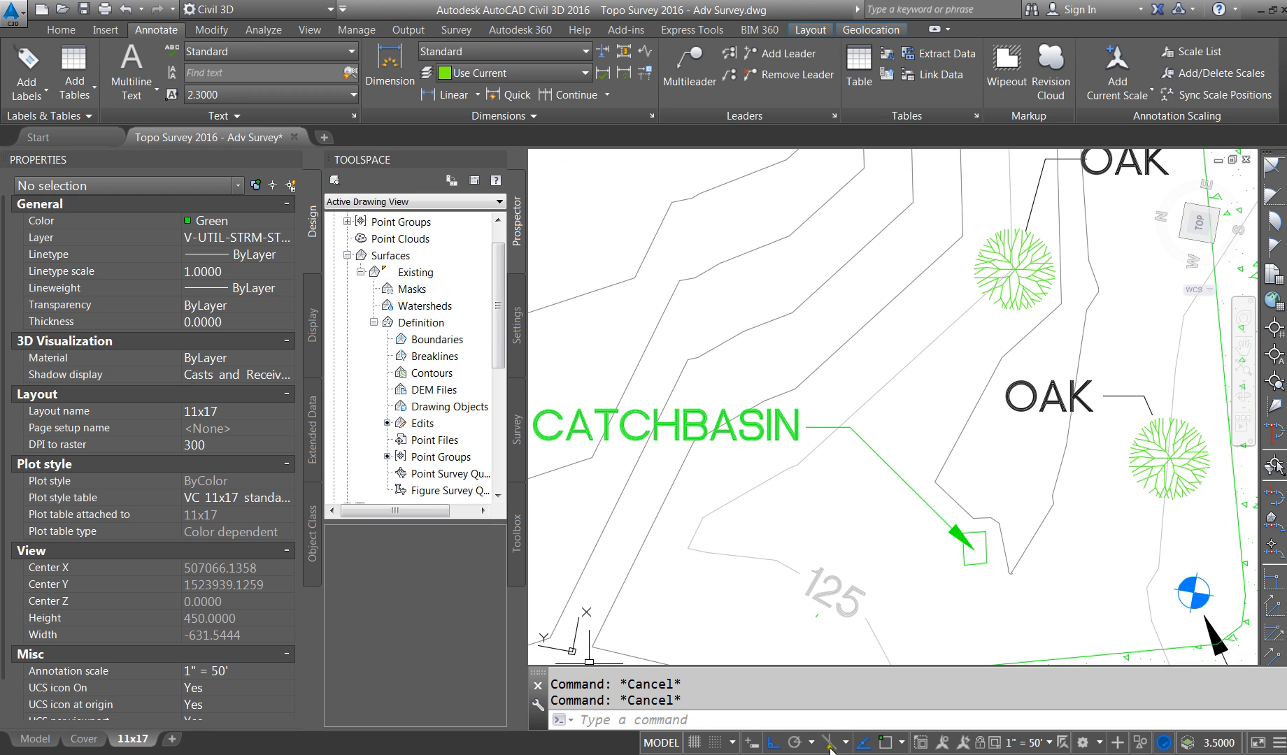
Step: Return to paper space, set the survey viewport's Display locked property to Yes, and deselect the viewport
{"action": "left_click", "coordinate": [666, 744]}
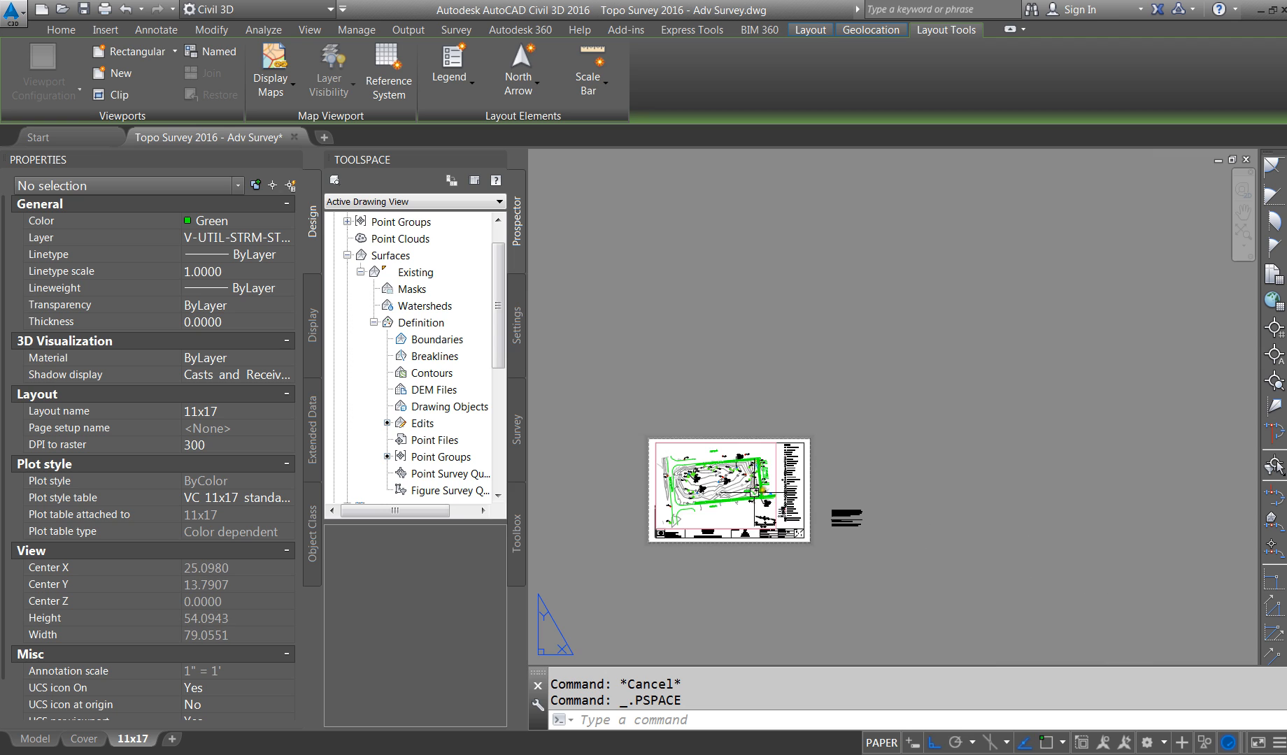
{"action": "left_click", "coordinate": [775, 490]}
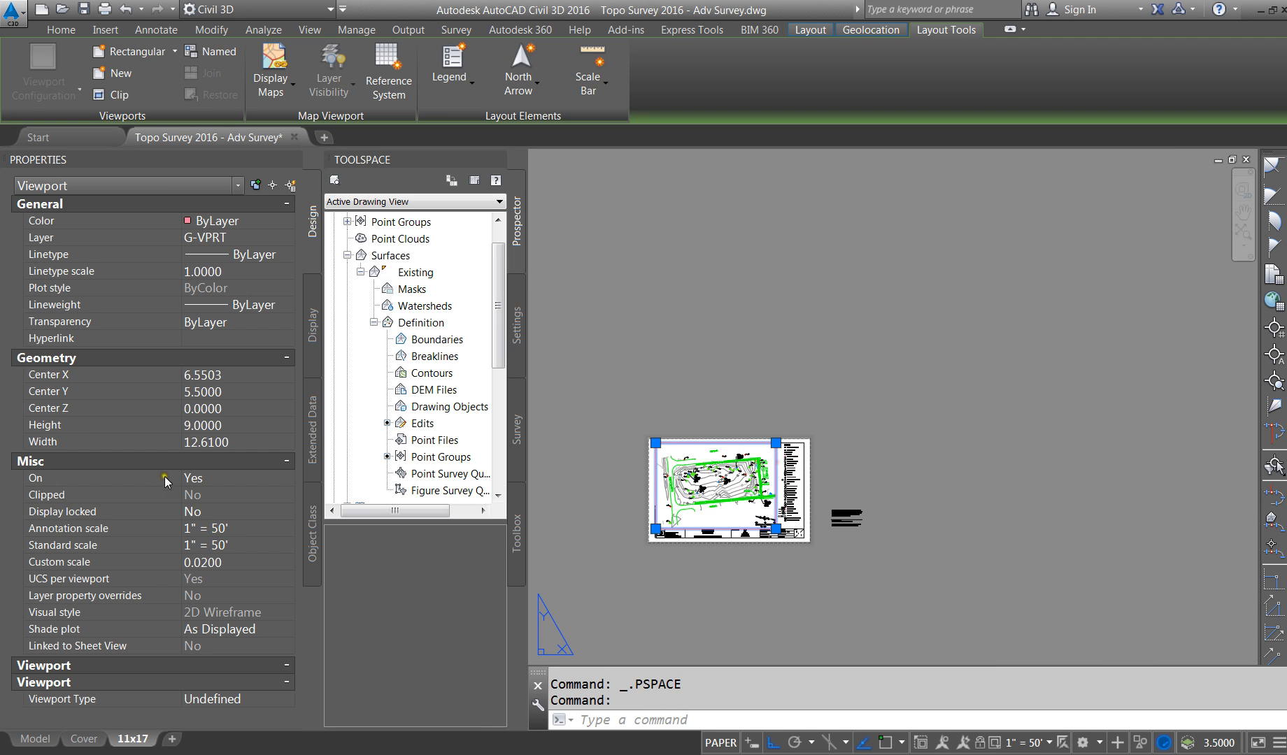
{"action": "left_click", "coordinate": [190, 513]}
{"action": "left_click", "coordinate": [196, 530]}
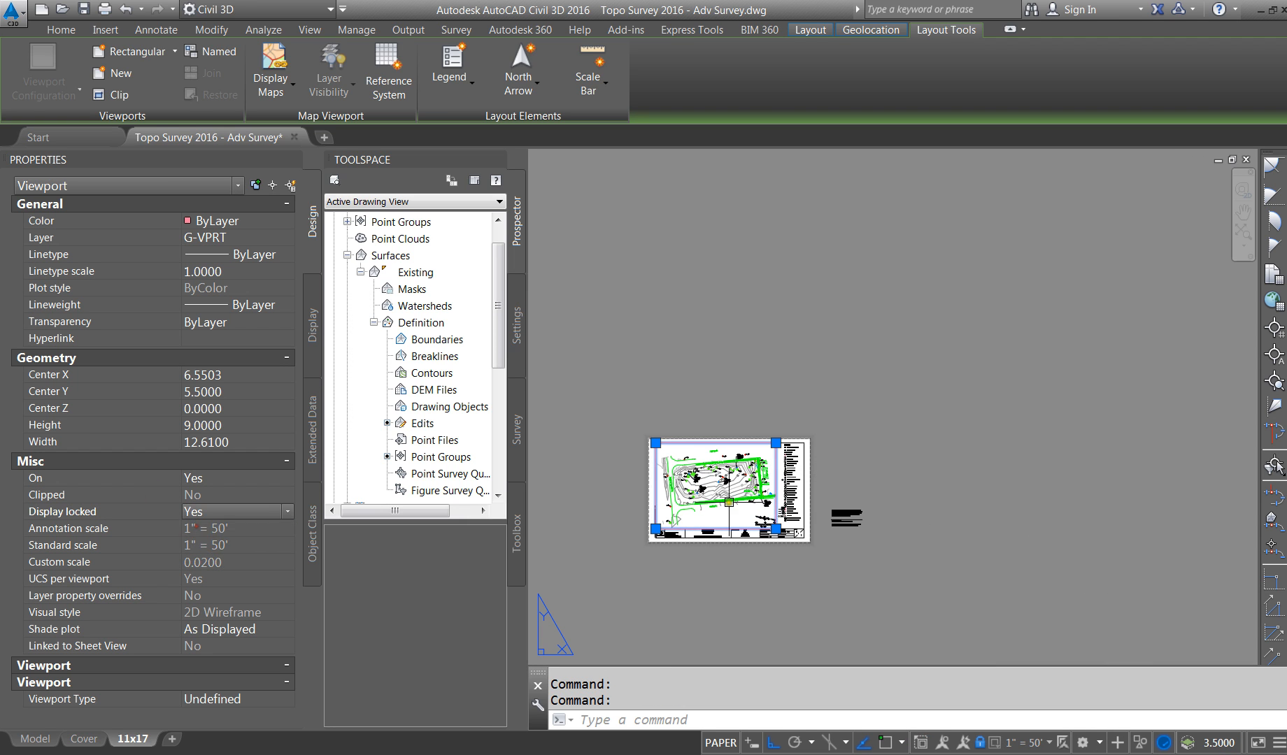
{"action": "key", "text": "Escape"}
{"action": "key", "text": "Escape"}
{"action": "scroll", "coordinate": [720, 495], "scroll_direction": "up", "scroll_amount": 8}
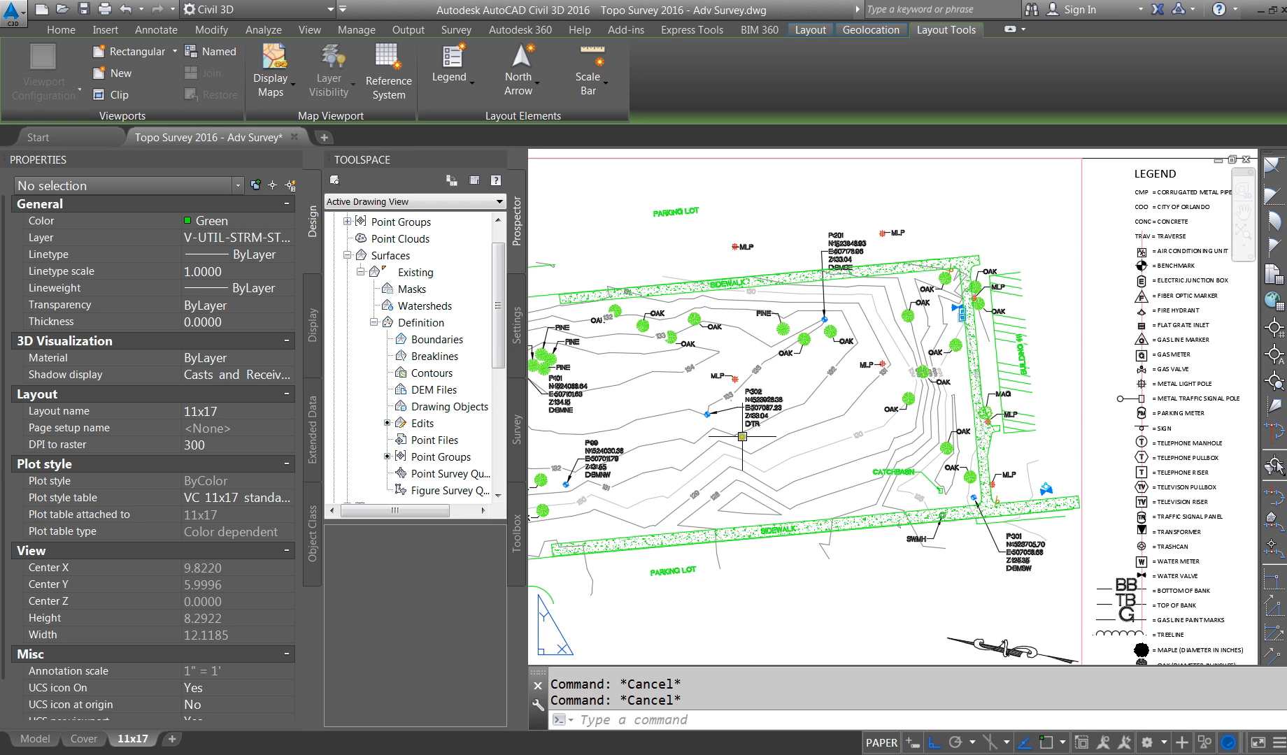
{"action": "scroll", "coordinate": [905, 406], "scroll_direction": "down", "scroll_amount": 2}
{"action": "scroll", "coordinate": [617, 392], "scroll_direction": "up", "scroll_amount": 2}
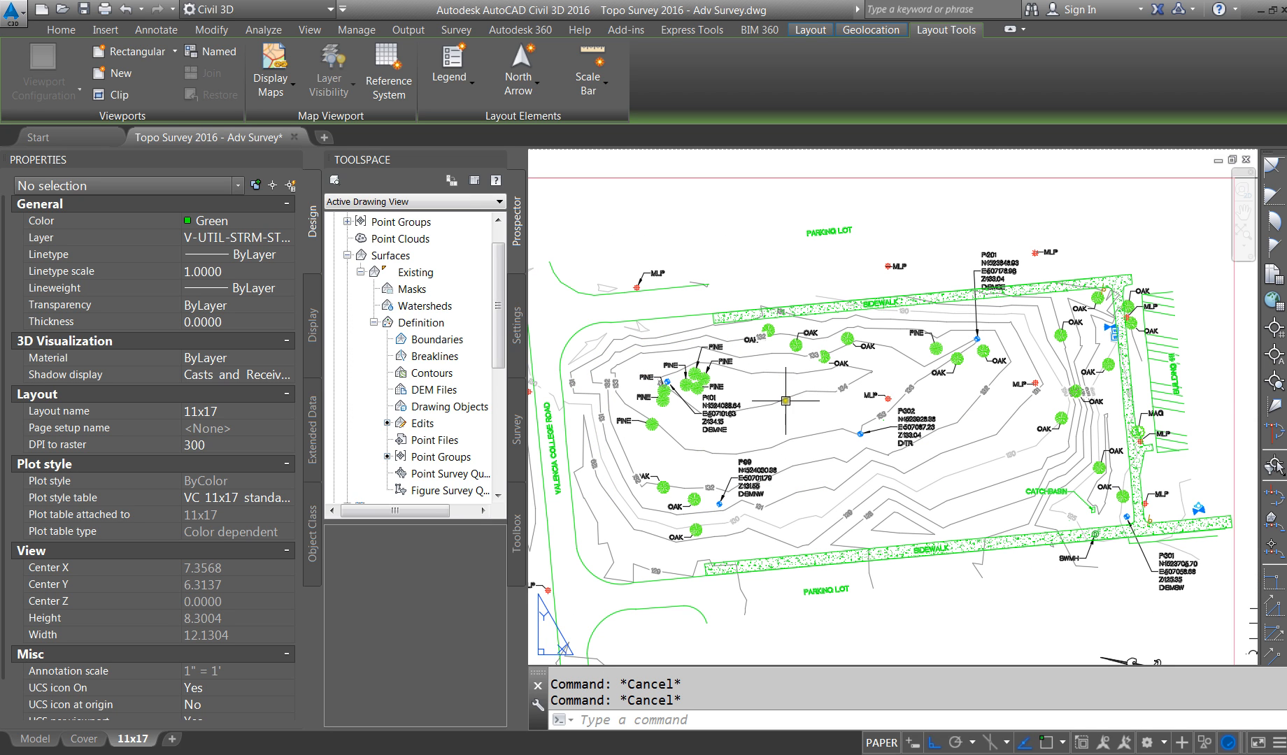
{"action": "scroll", "coordinate": [730, 535], "scroll_direction": "down", "scroll_amount": 2}
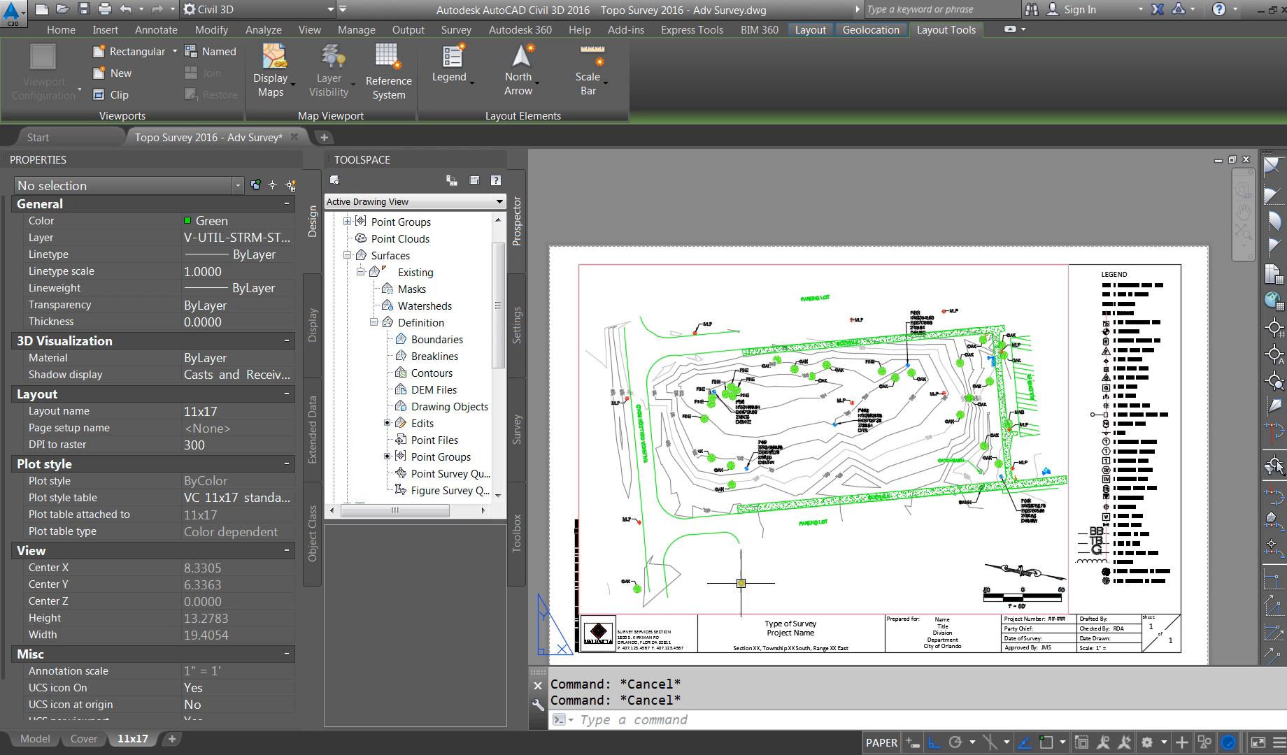
{"action": "scroll", "coordinate": [741, 584], "scroll_direction": "up", "scroll_amount": 2}
{"action": "scroll", "coordinate": [747, 563], "scroll_direction": "down", "scroll_amount": 2}
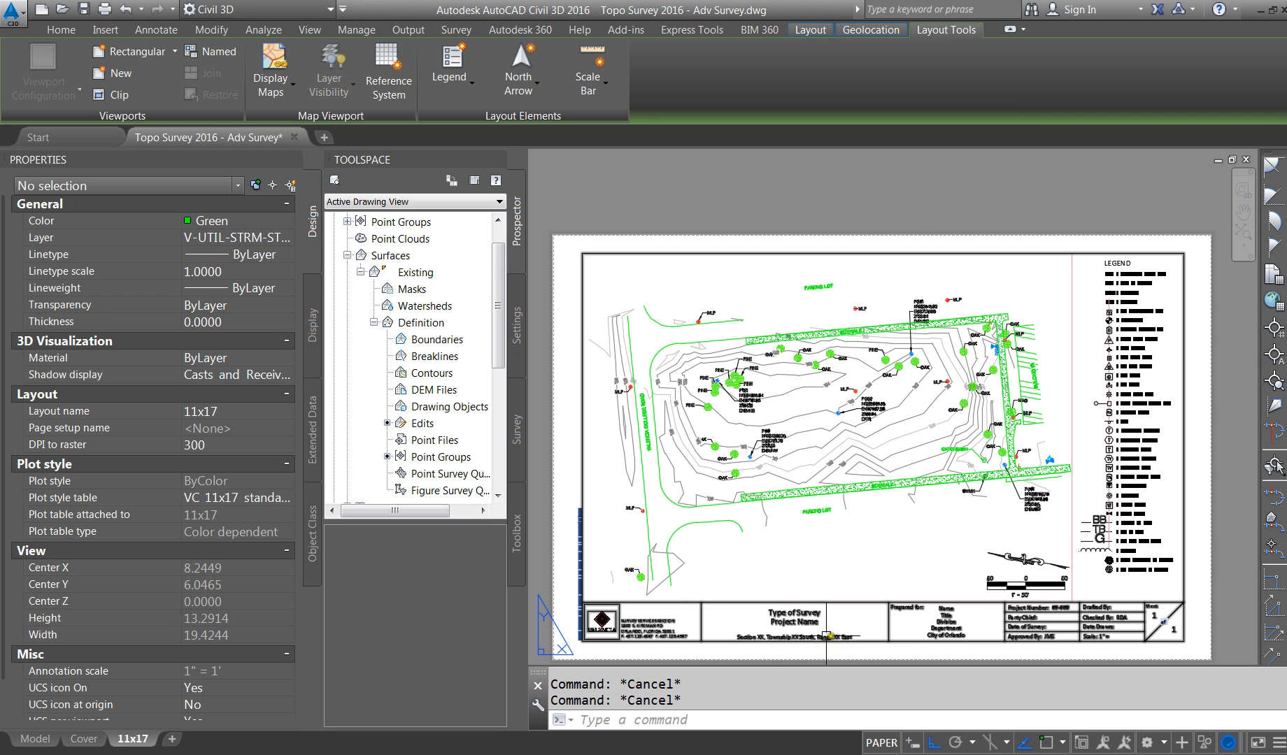
Step: Review the title block's PROJECT_NAME entry and other attributes in the Enhanced Attribute Editor, then close it without changes
{"action": "scroll", "coordinate": [757, 632], "scroll_direction": "up", "scroll_amount": 4}
{"action": "double_click", "coordinate": [831, 600]}
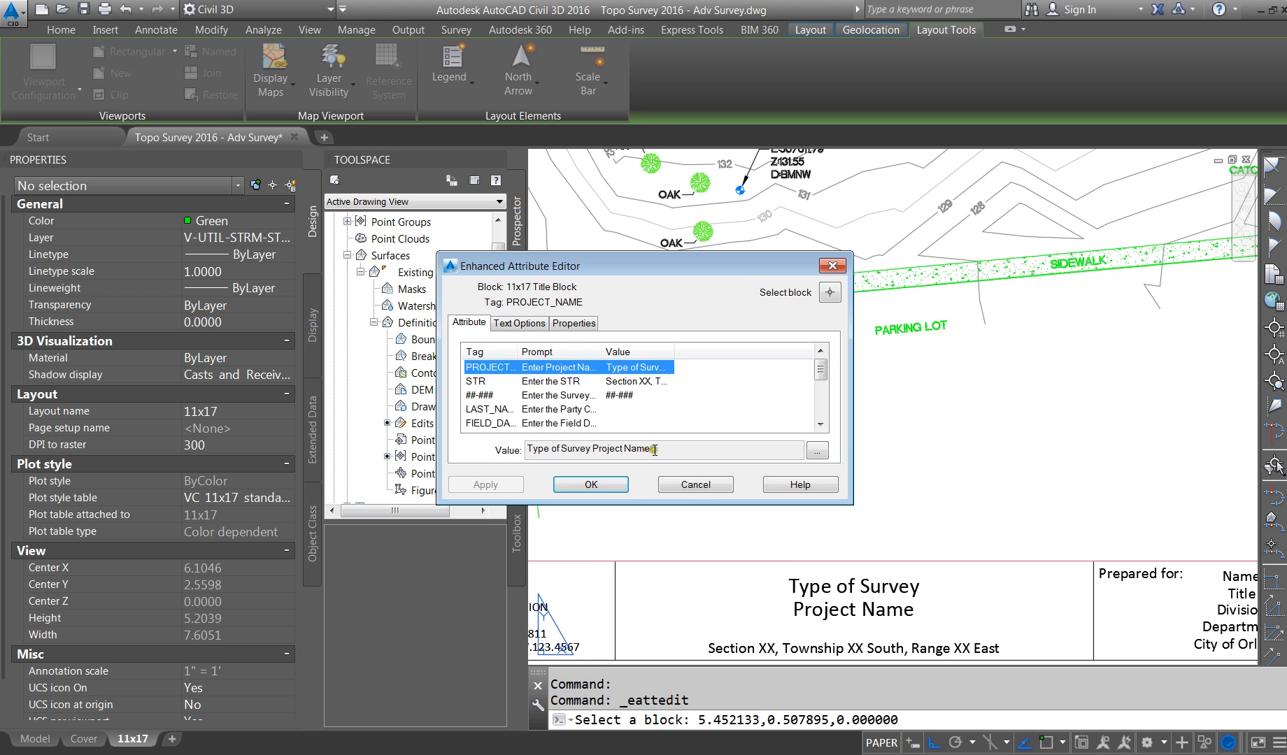
{"action": "key", "text": "Escape"}
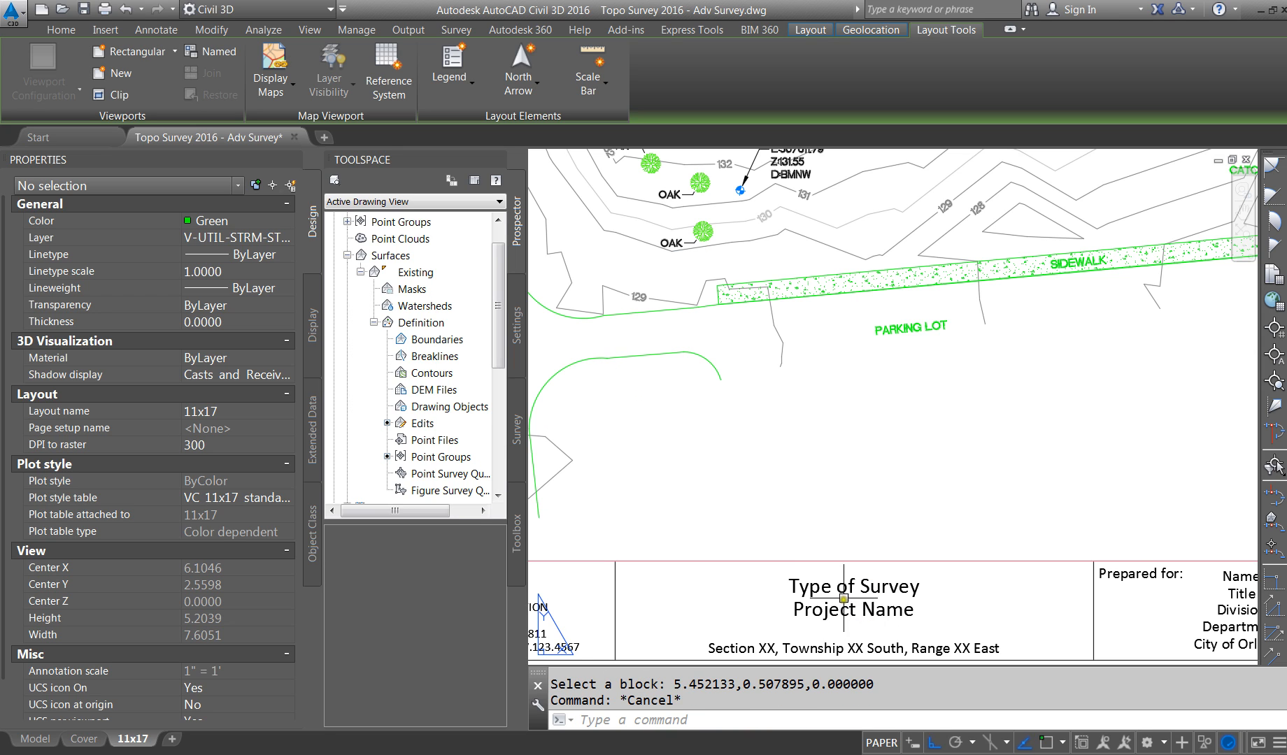
{"action": "double_click", "coordinate": [868, 610]}
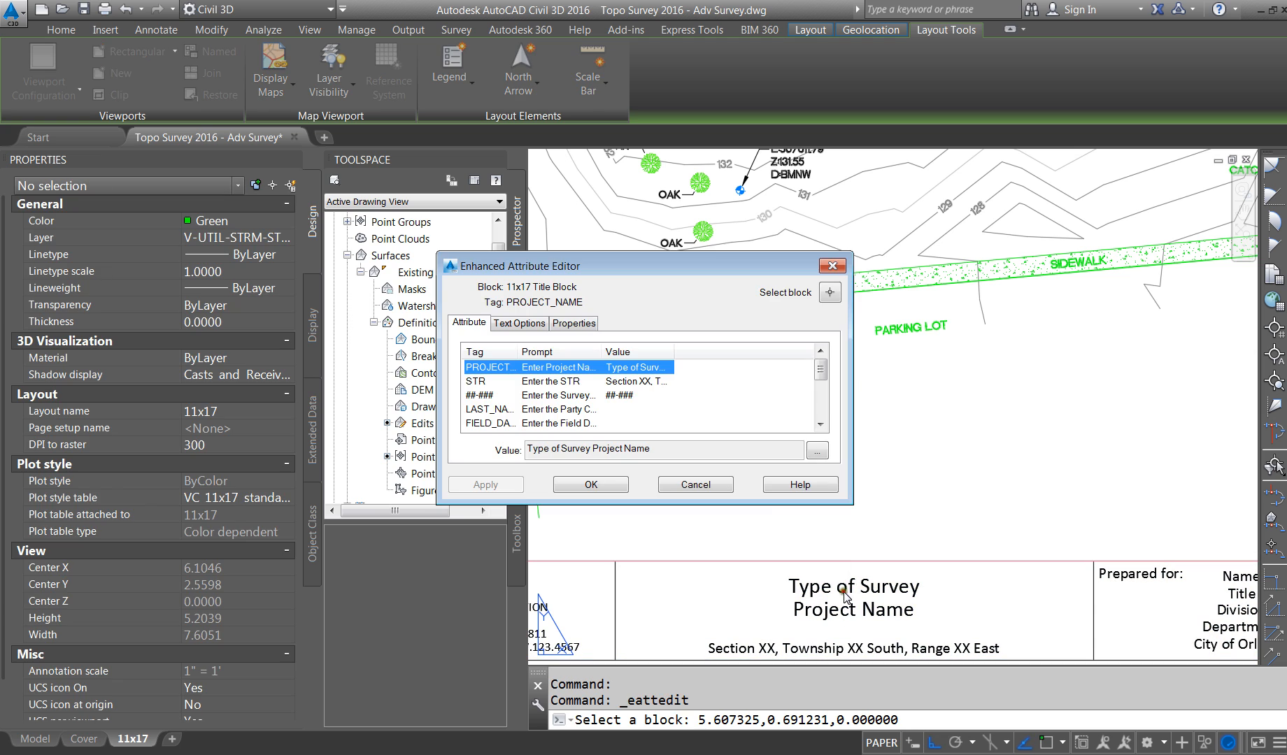
{"action": "left_click", "coordinate": [530, 324]}
{"action": "left_click", "coordinate": [483, 324]}
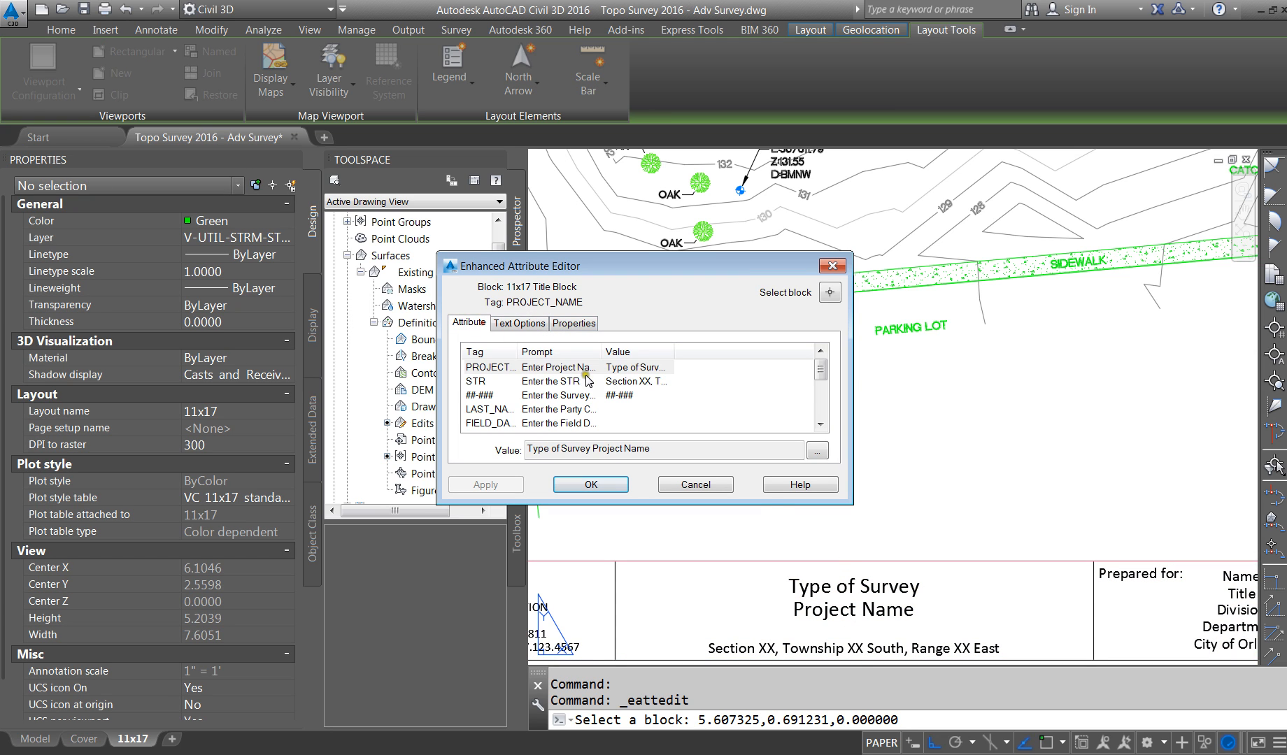
{"action": "left_click", "coordinate": [637, 371]}
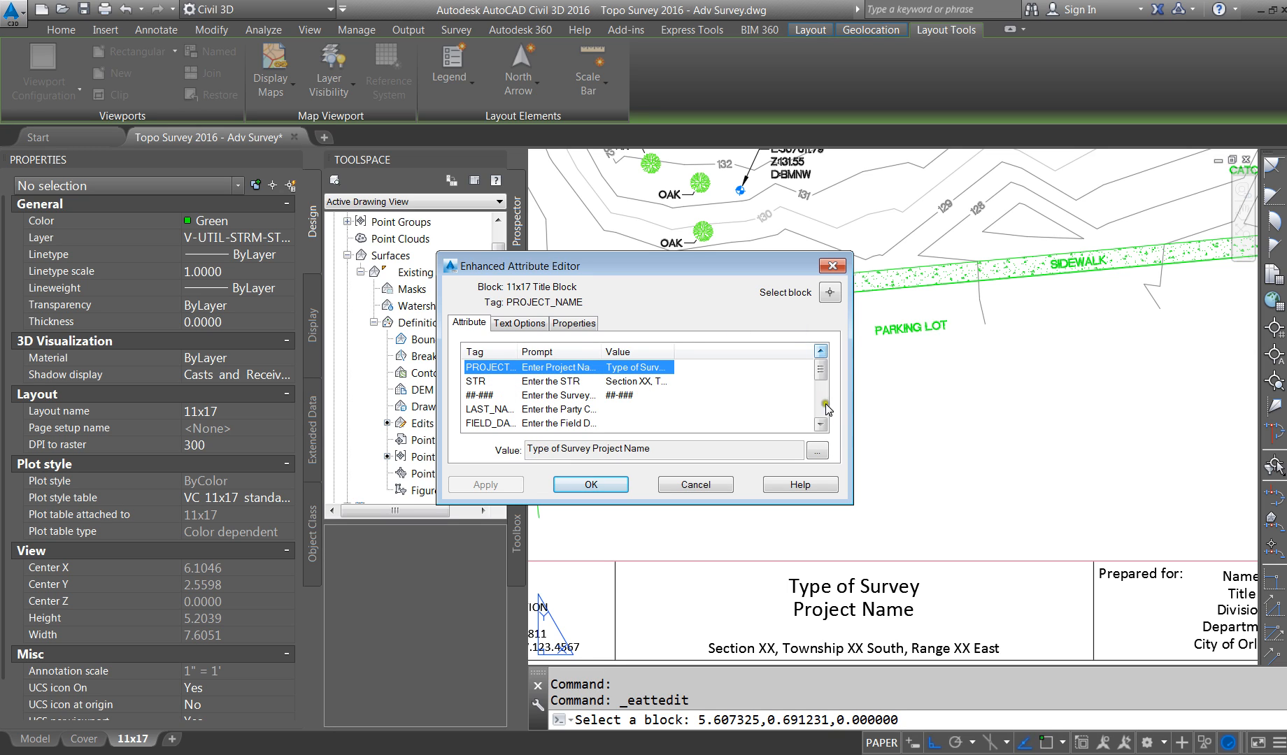
{"action": "left_click", "coordinate": [591, 485]}
{"action": "key", "text": "Escape"}
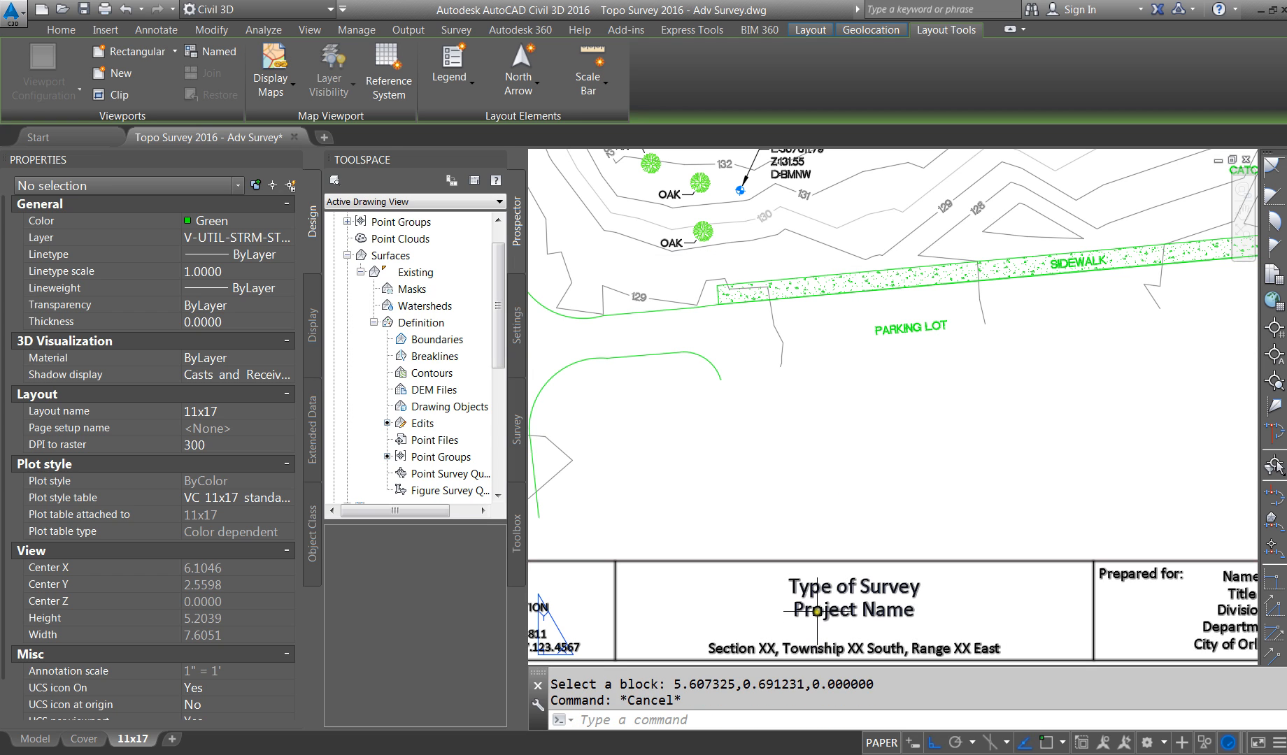
Step: Inspect the PROJECT_NAME attribute definition of the 11x17 Title Block in the Block Editor, then close it discarding changes
{"action": "left_click", "coordinate": [816, 612]}
{"action": "right_click", "coordinate": [816, 610]}
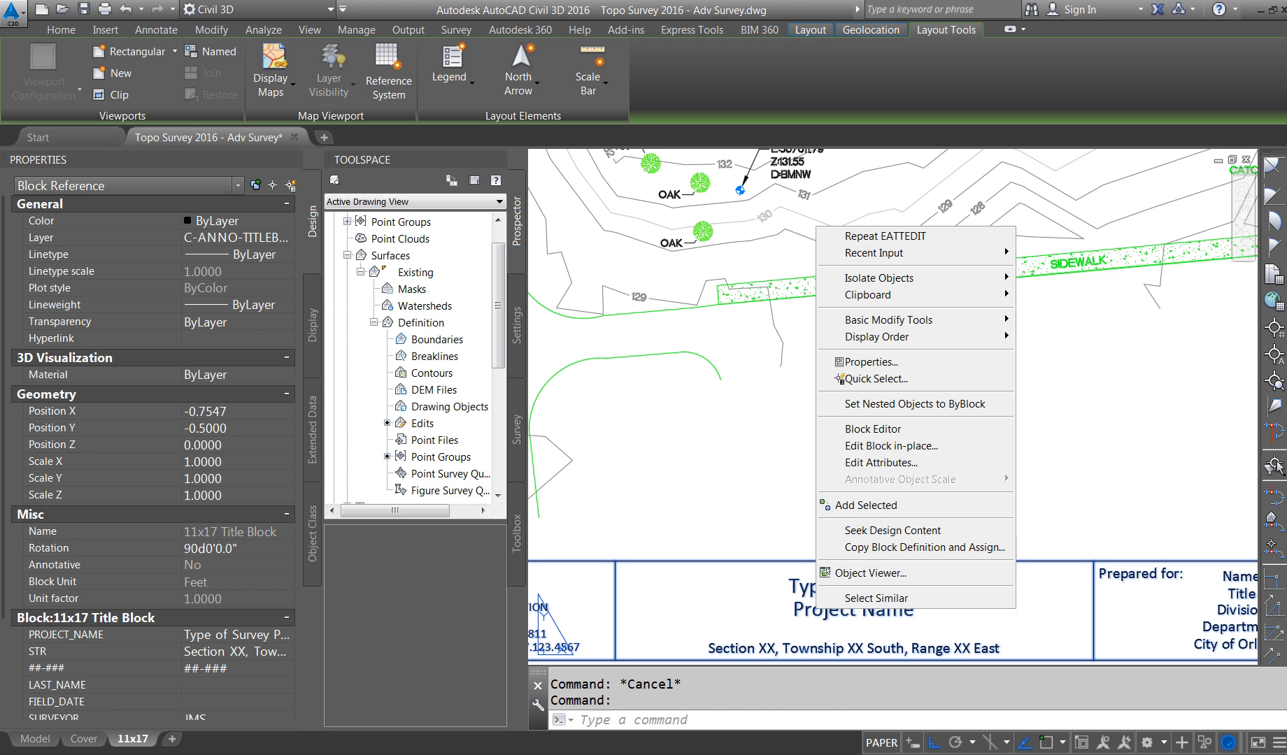
{"action": "left_click", "coordinate": [871, 430]}
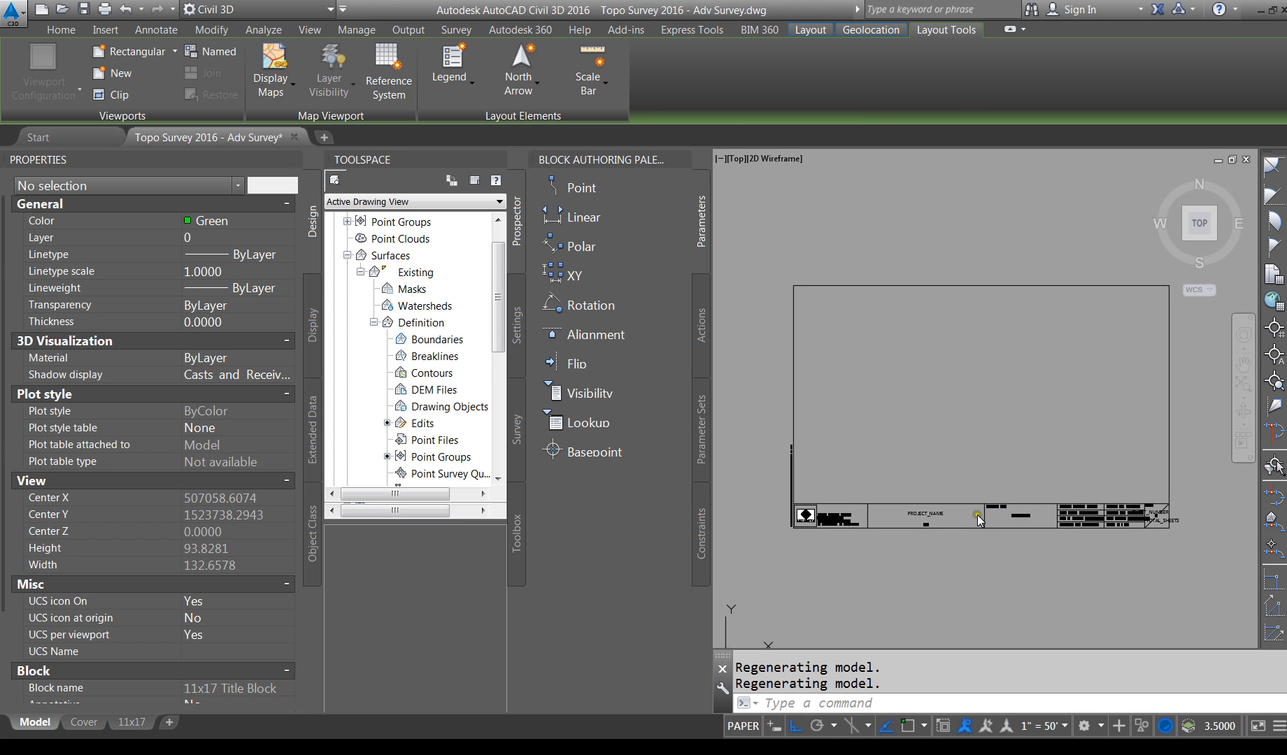
{"action": "scroll", "coordinate": [916, 503], "scroll_direction": "up", "scroll_amount": 5}
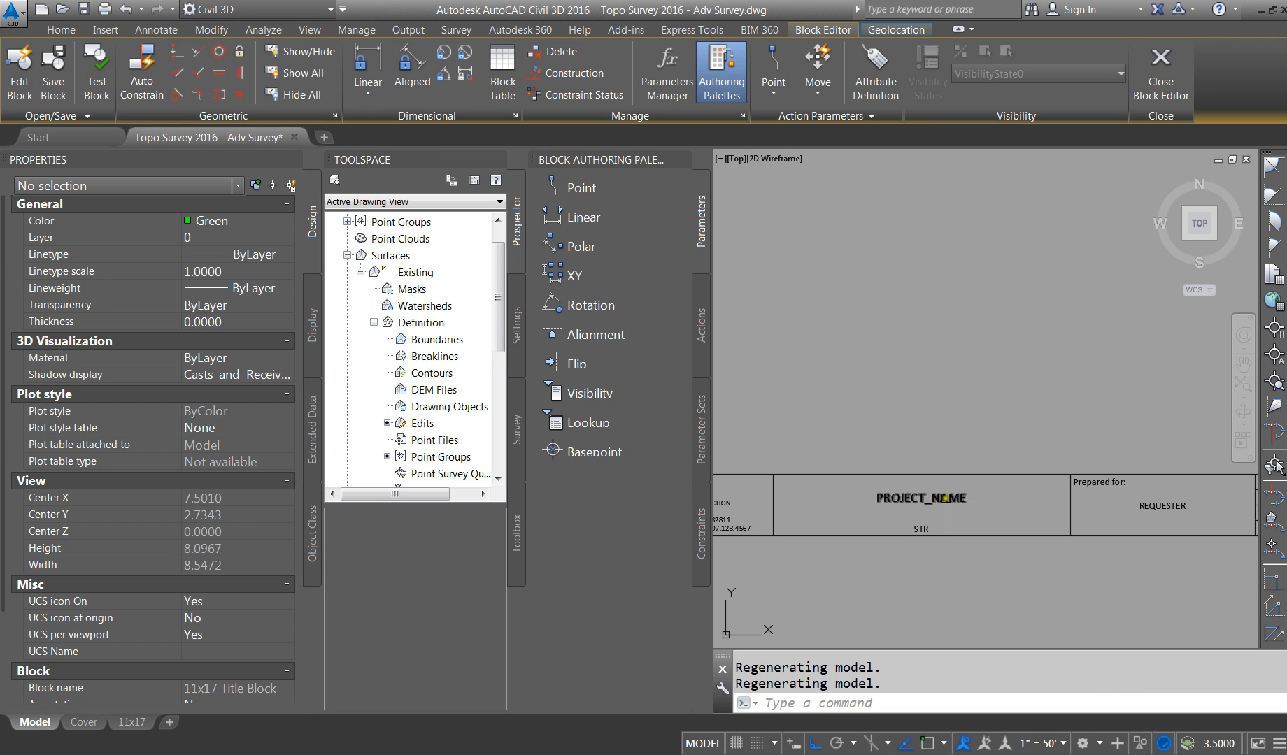
{"action": "left_click", "coordinate": [946, 497]}
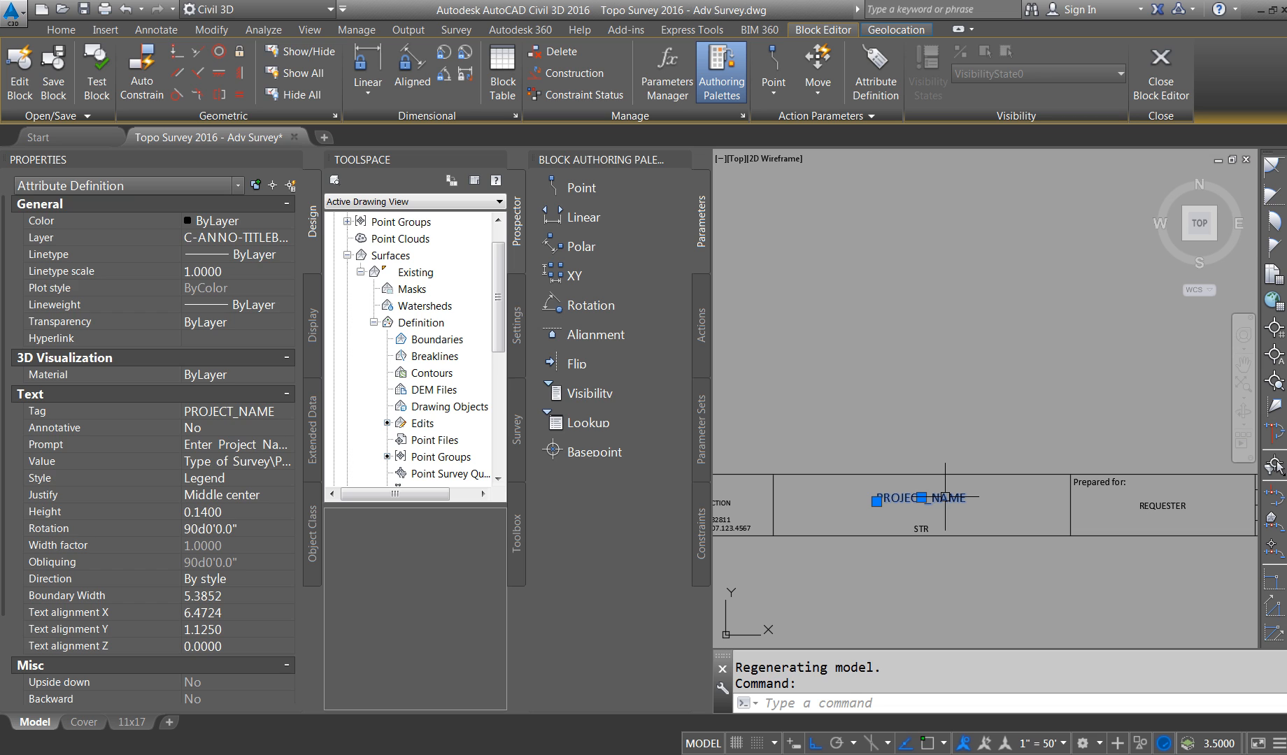
{"action": "key", "text": "Escape"}
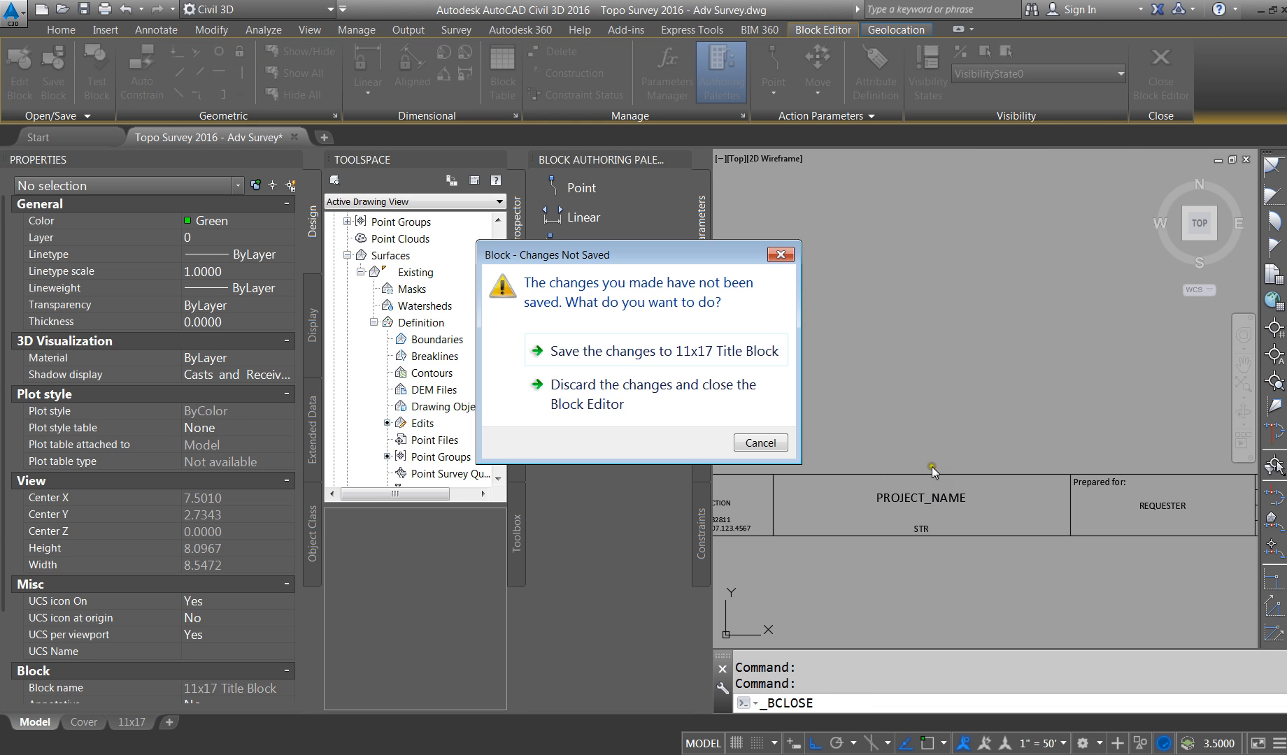
{"action": "left_click", "coordinate": [657, 396]}
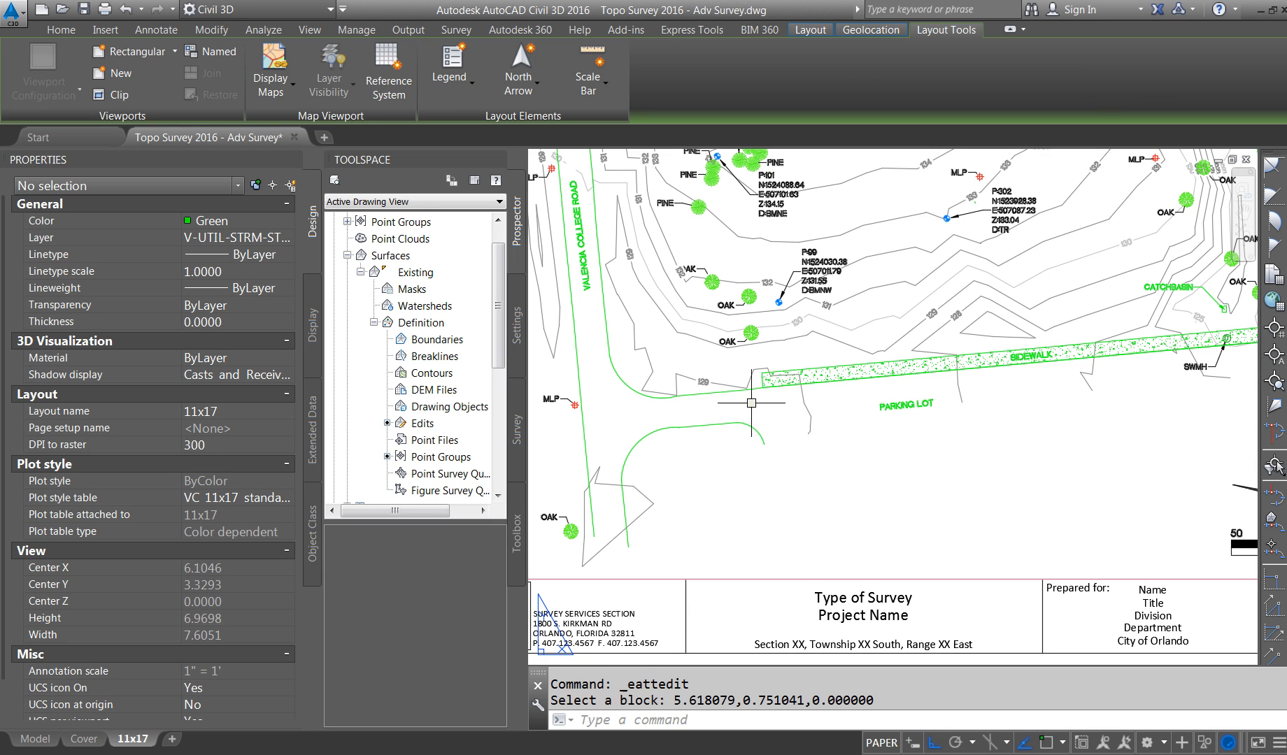
Step: Open the title block's PROJECT_NAME attribute for multiline editing and replace its first line with TOPOGRAPHIC SURVEY
{"action": "key", "text": "Escape"}
{"action": "double_click", "coordinate": [868, 595]}
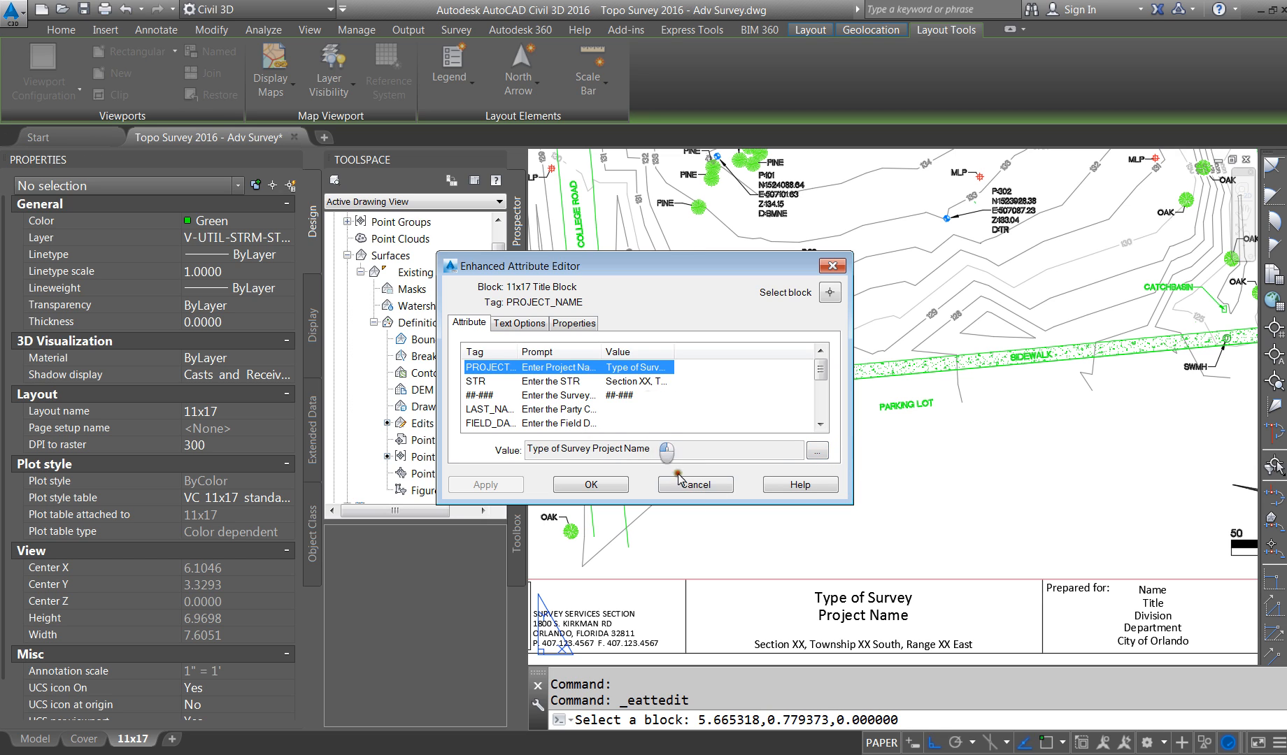
{"action": "left_click", "coordinate": [818, 452]}
{"action": "left_click_drag", "start_coordinate": [909, 596], "coordinate": [740, 561]}
{"action": "type", "text": "TOPOGRAPH"}
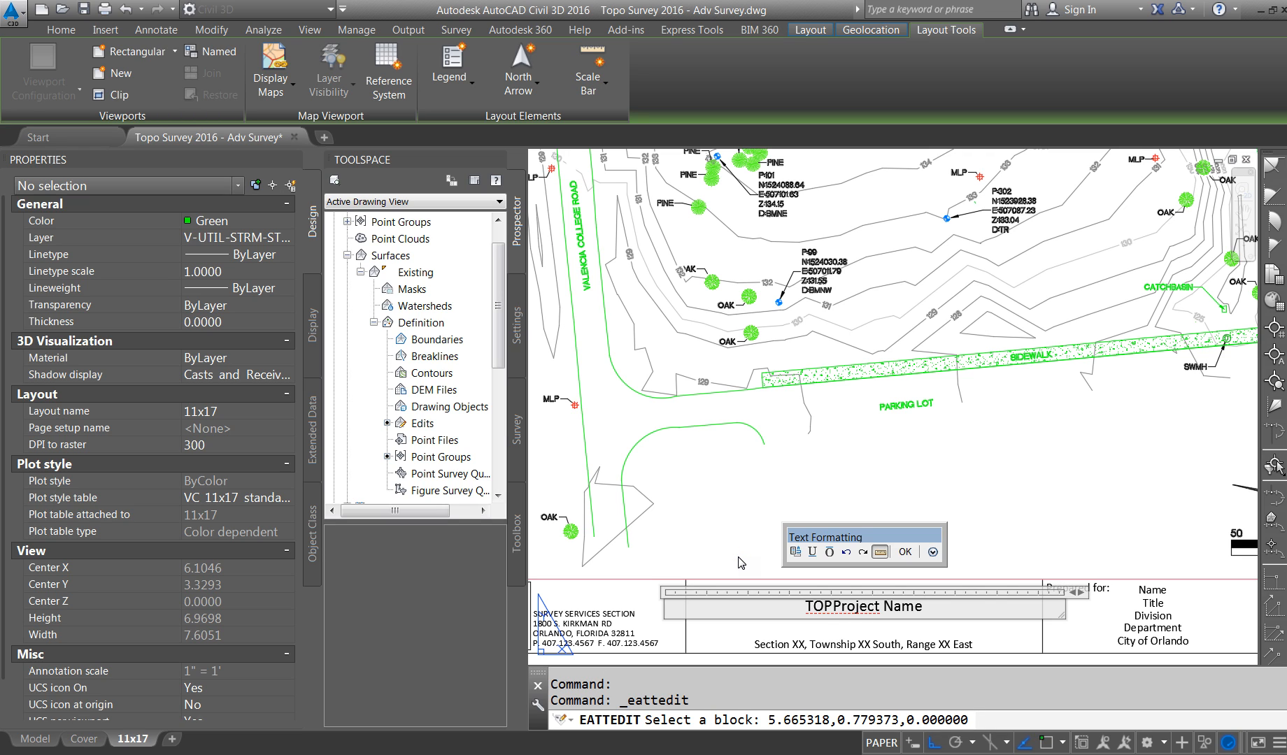
{"action": "type", "text": "IC SURVEY"}
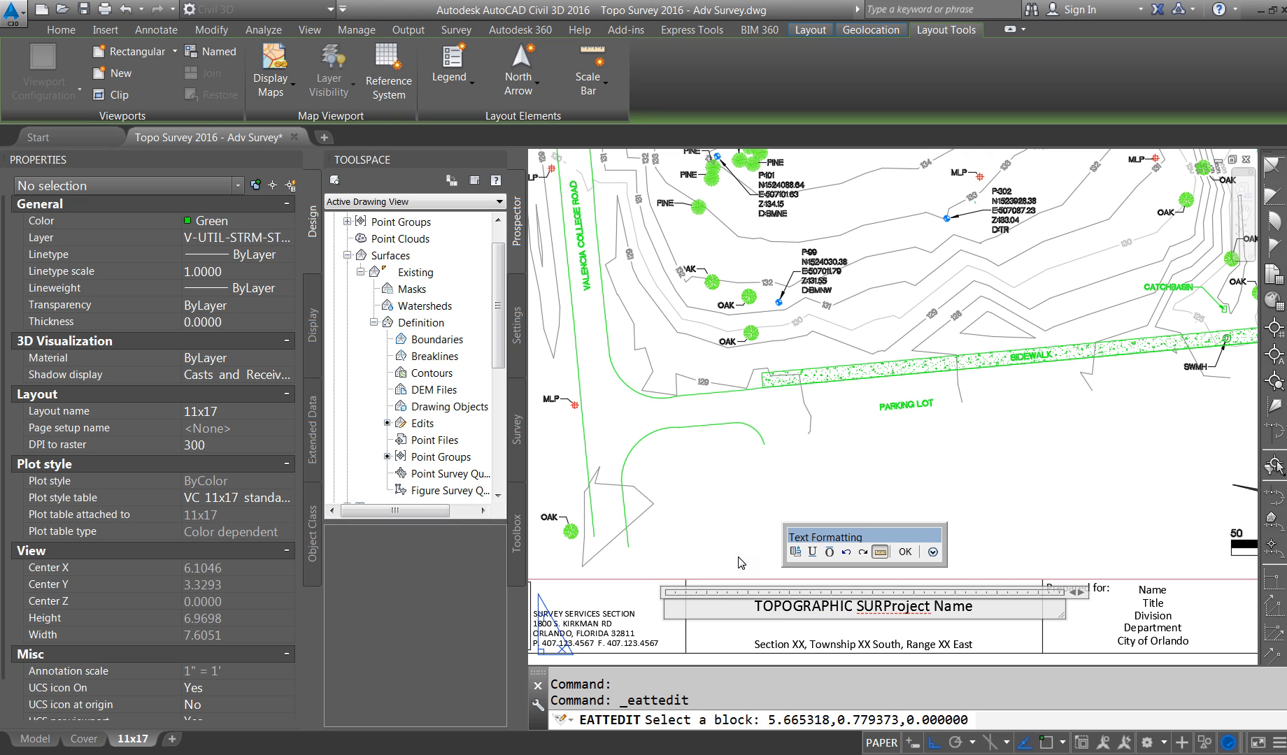
{"action": "key", "text": "Return"}
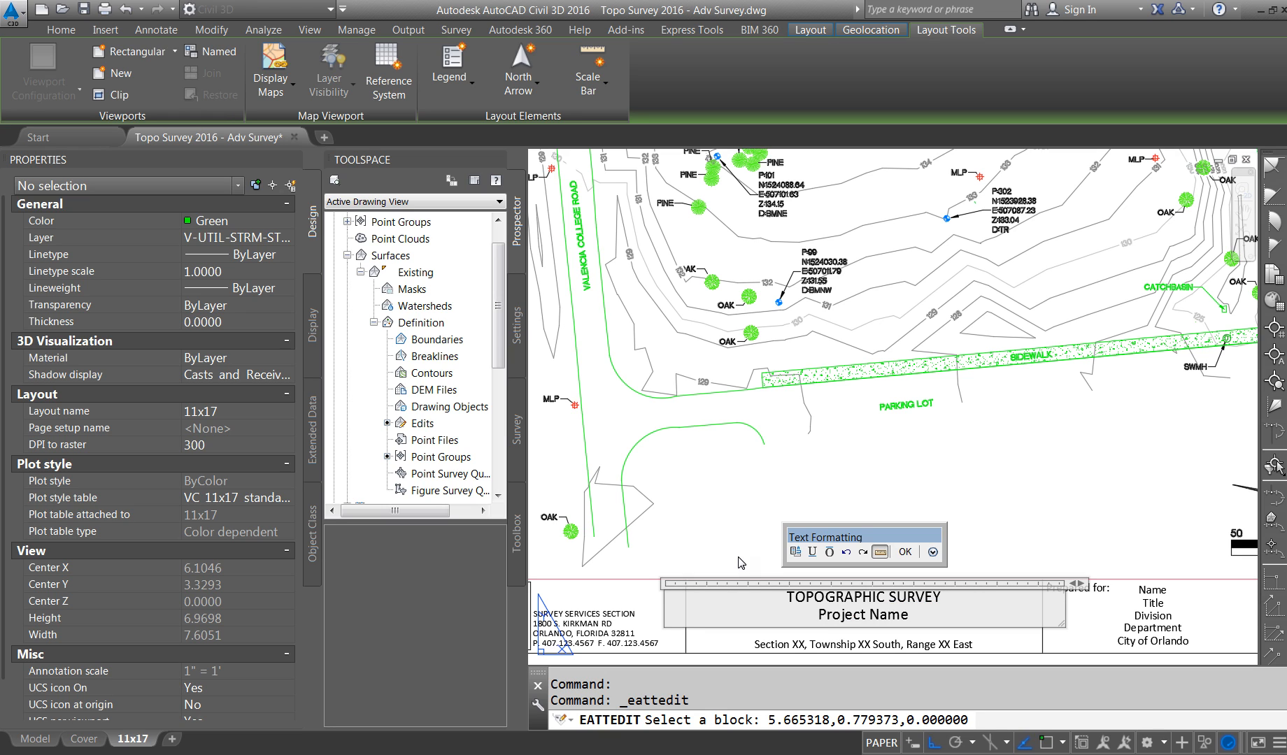
Step: Replace the Project Name line of the title block attribute with VALENCIA COLLEGE and accept the attribute changes
{"action": "left_click_drag", "start_coordinate": [919, 617], "coordinate": [791, 613]}
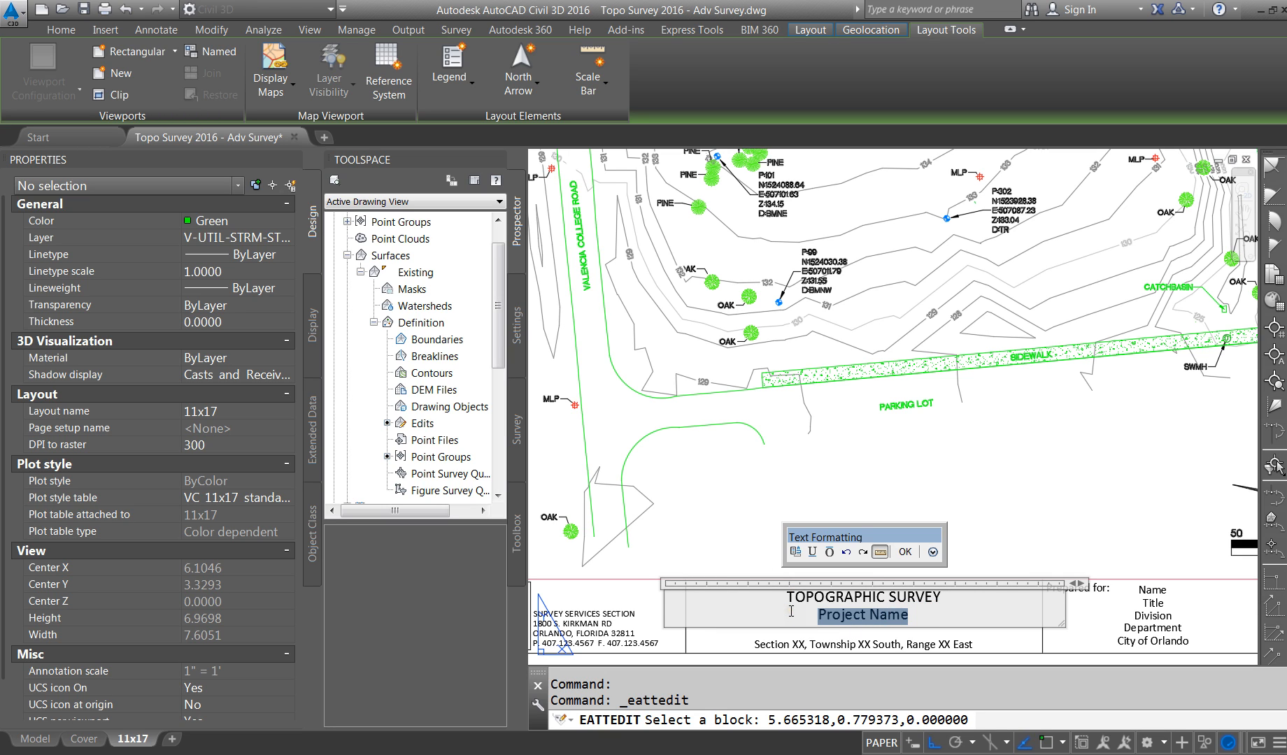
{"action": "type", "text": "VALENCIA"}
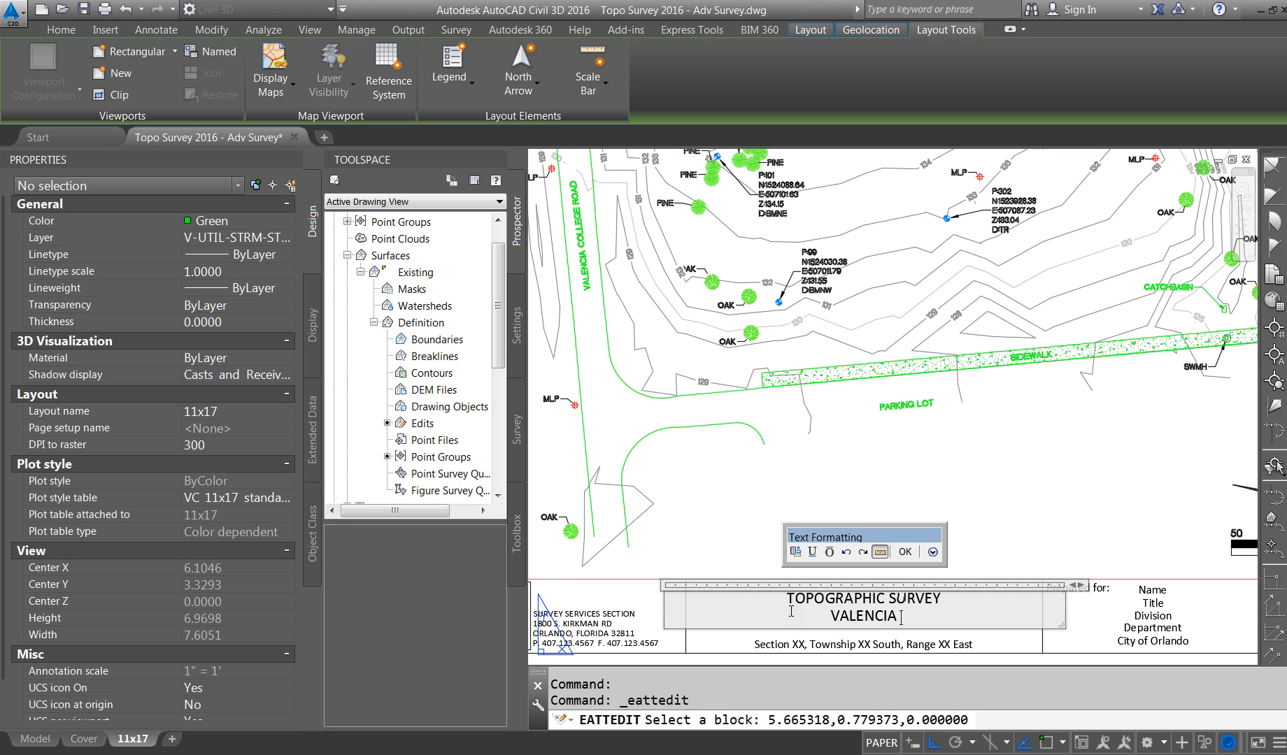
{"action": "key", "text": "BackSpace"}
{"action": "key", "text": "BackSpace"}
{"action": "key", "text": "BackSpace"}
{"action": "type", "text": "CIA COLLEGE"}
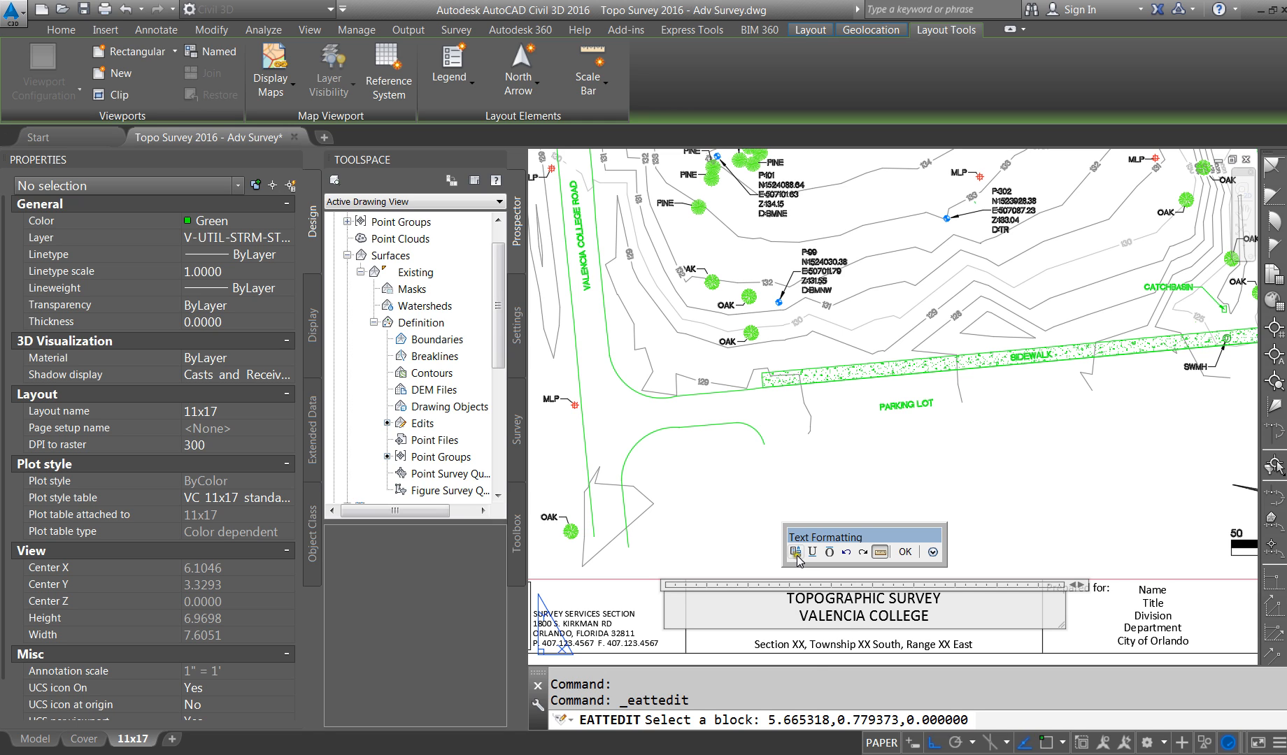
{"action": "left_click", "coordinate": [809, 664]}
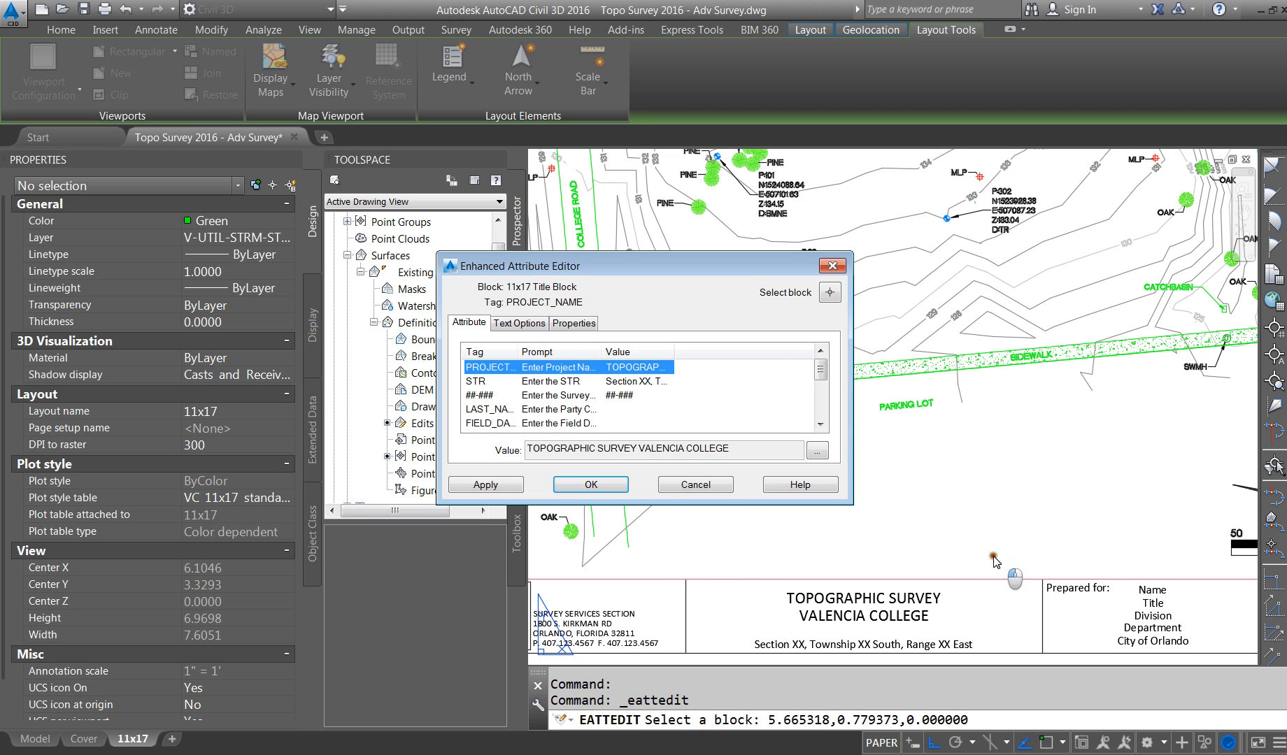
{"action": "left_click", "coordinate": [592, 485]}
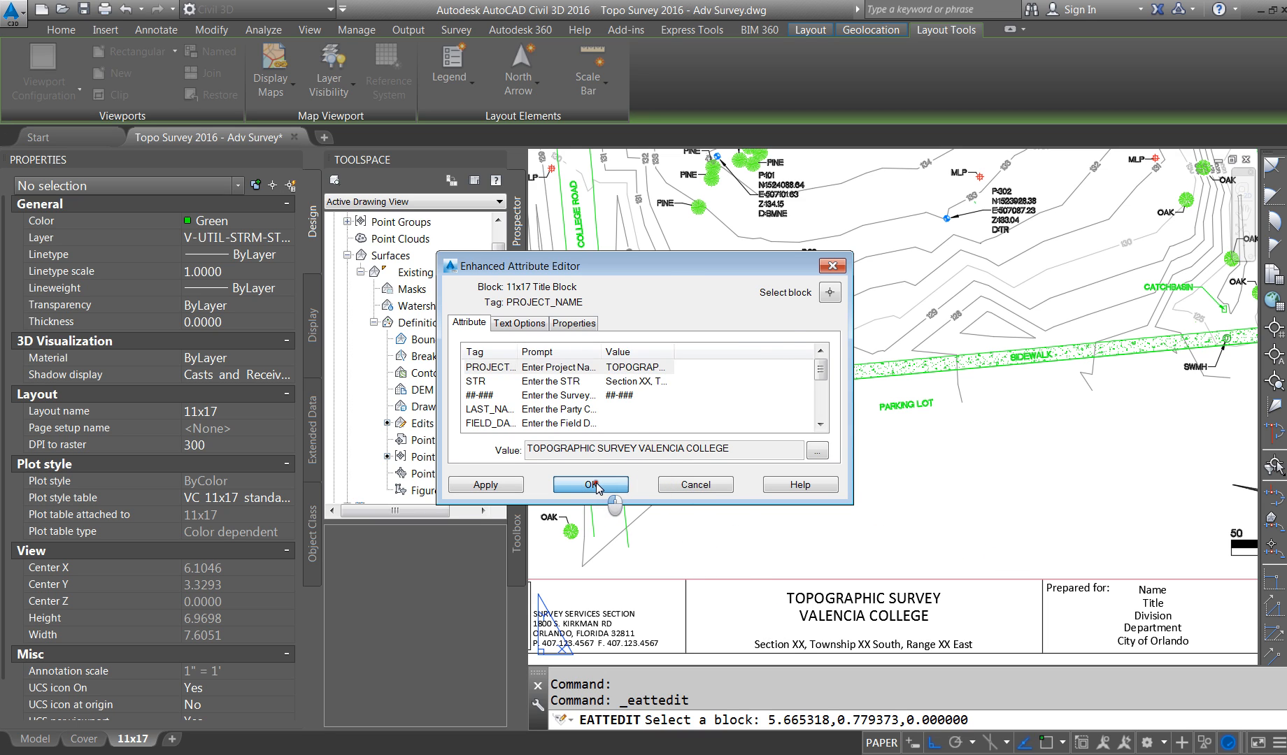
Step: Set the title block's Project Number attribute to 12-345 and accept the change
{"action": "scroll", "coordinate": [799, 534], "scroll_direction": "down", "scroll_amount": 2}
{"action": "scroll", "coordinate": [595, 606], "scroll_direction": "up", "scroll_amount": 5}
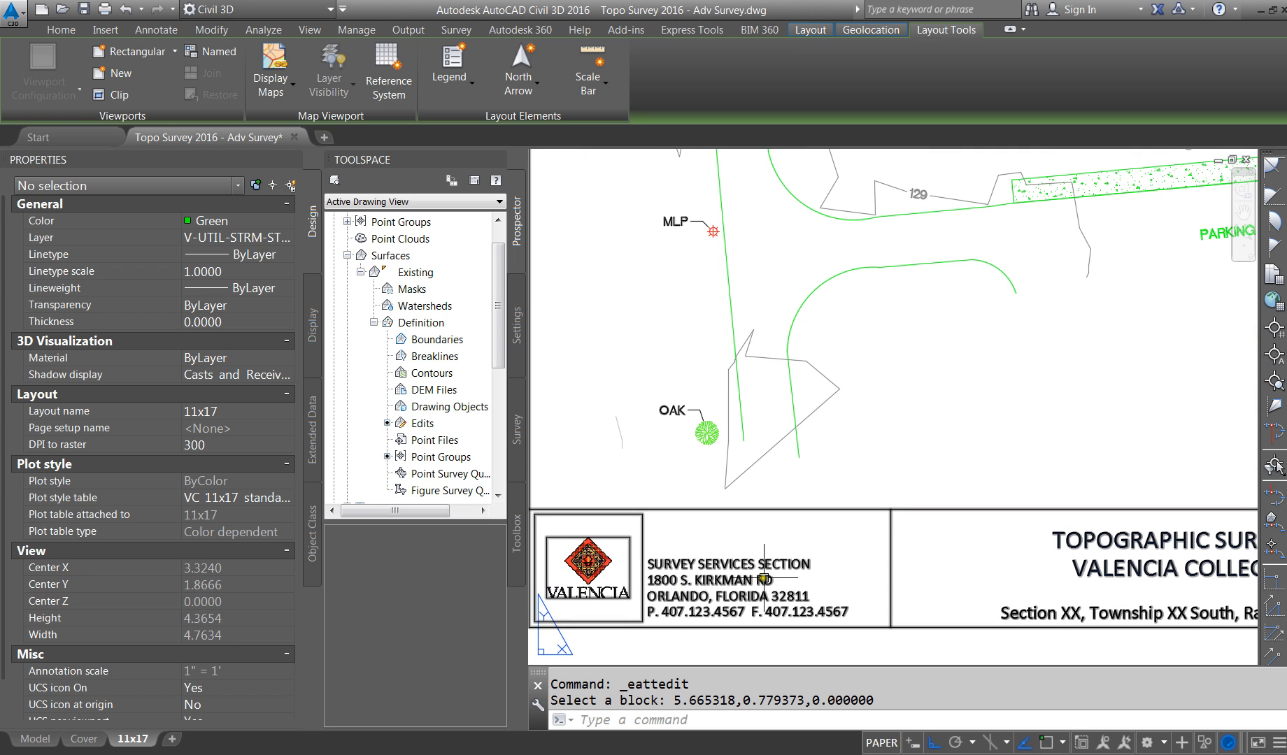
{"action": "scroll", "coordinate": [1072, 570], "scroll_direction": "down", "scroll_amount": 5}
{"action": "scroll", "coordinate": [1071, 570], "scroll_direction": "up", "scroll_amount": 8}
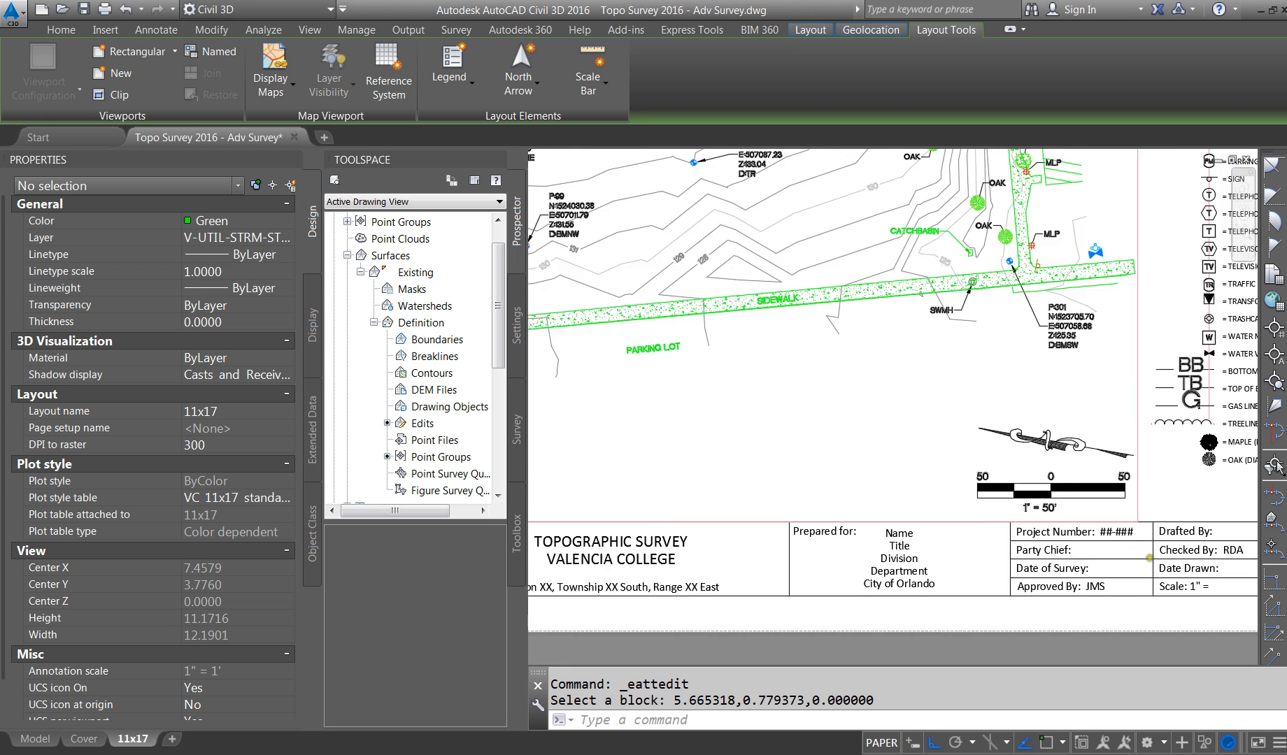
{"action": "scroll", "coordinate": [990, 480], "scroll_direction": "down", "scroll_amount": 7}
{"action": "scroll", "coordinate": [990, 480], "scroll_direction": "up", "scroll_amount": 1}
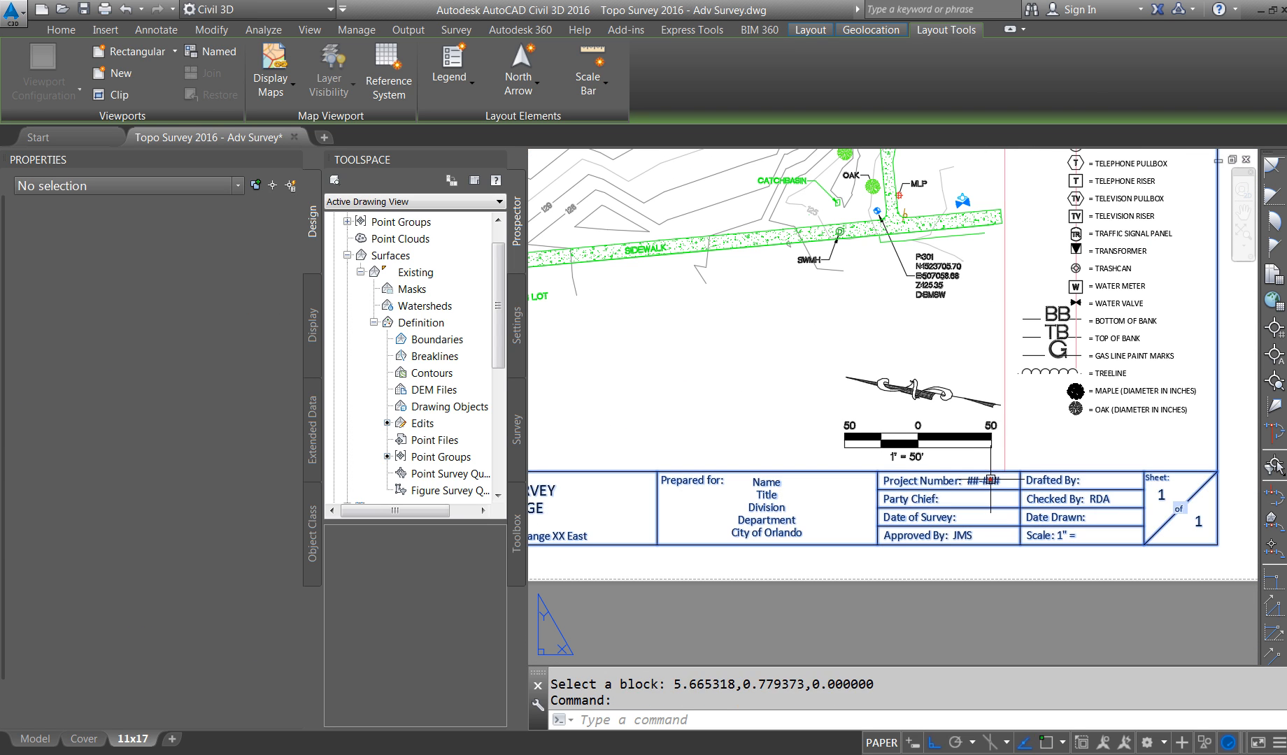
{"action": "double_click", "coordinate": [990, 480]}
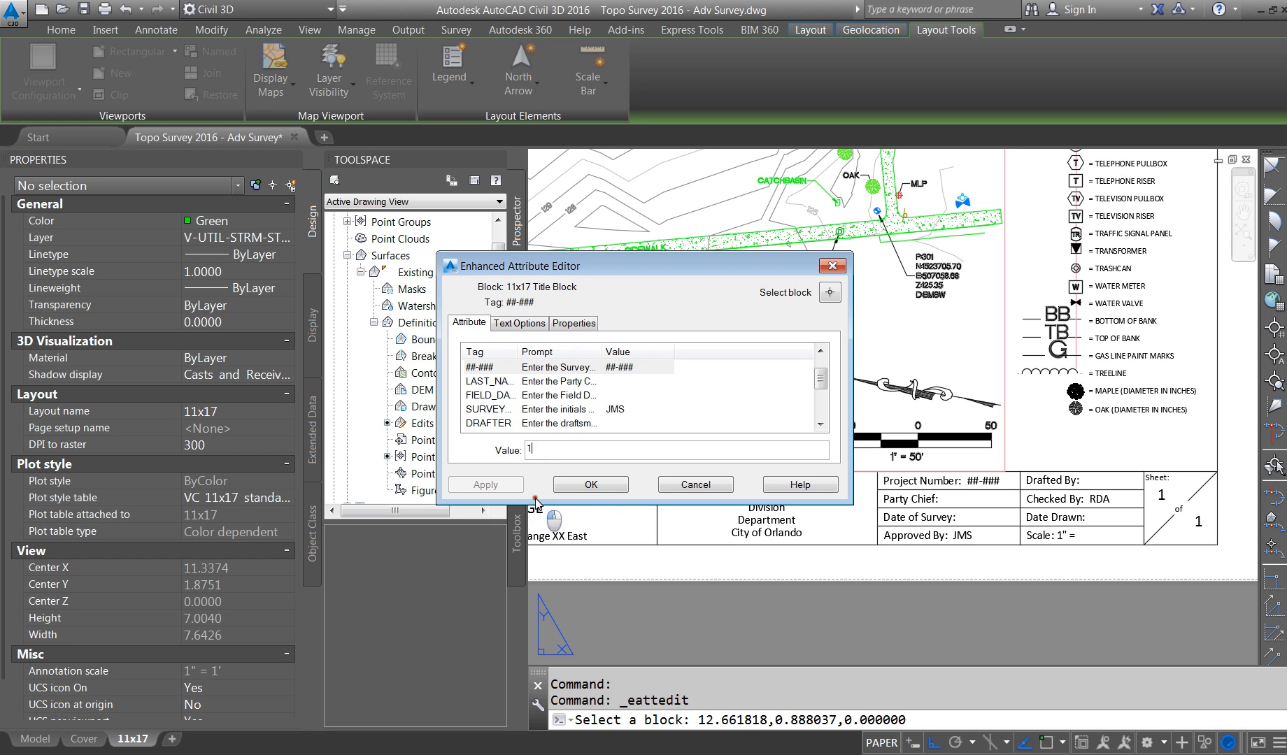
{"action": "type", "text": "12-3"}
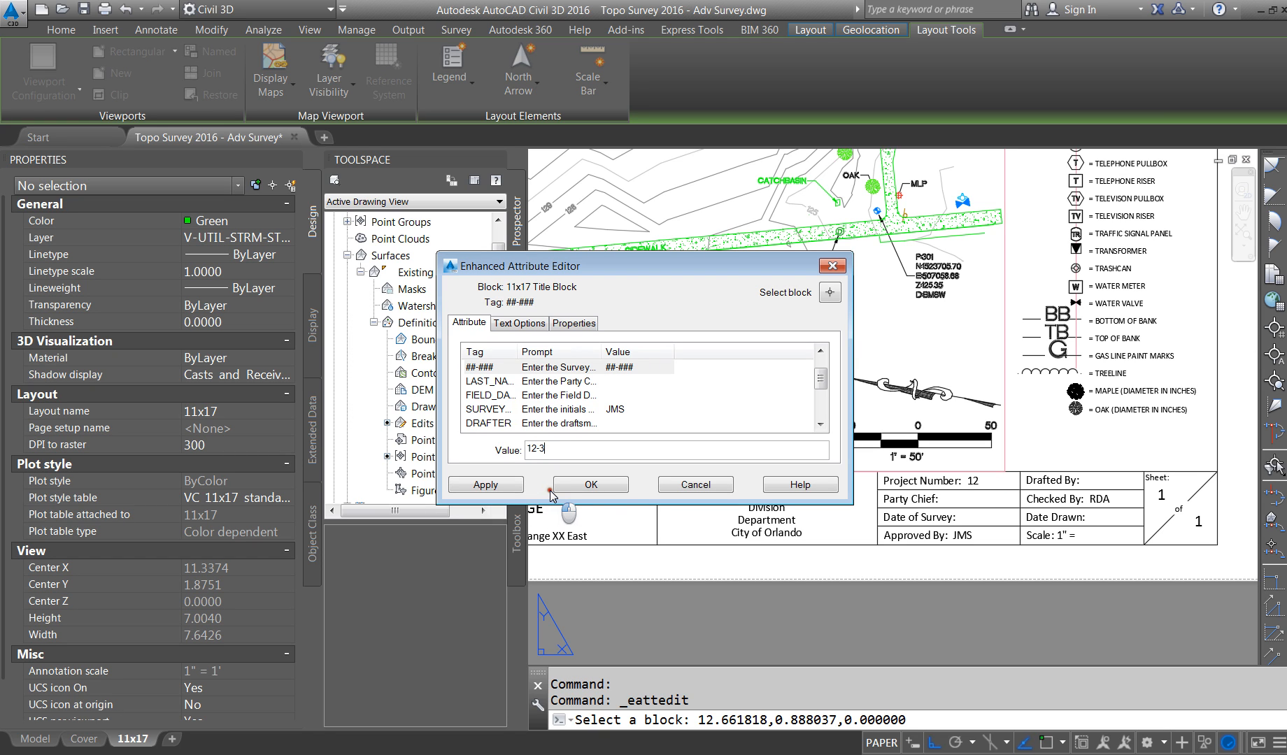
{"action": "type", "text": "456"}
{"action": "key", "text": "BackSpace"}
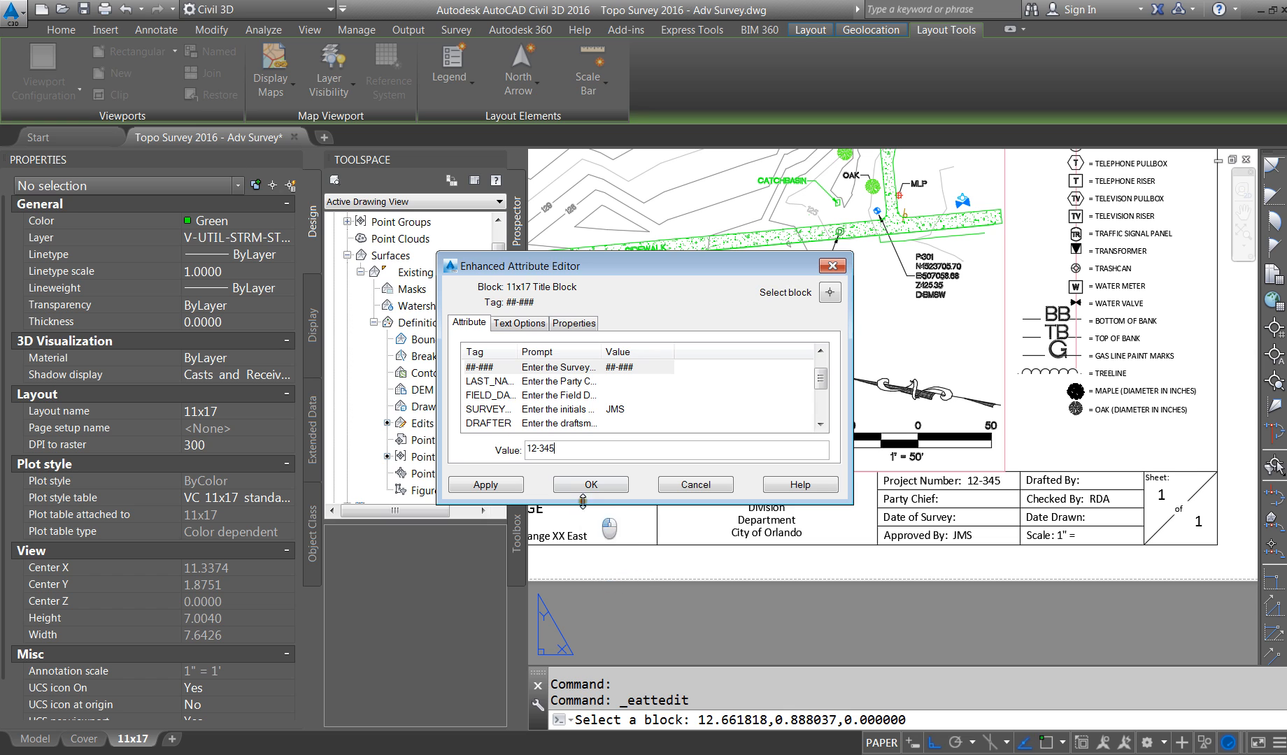
{"action": "left_click", "coordinate": [590, 485]}
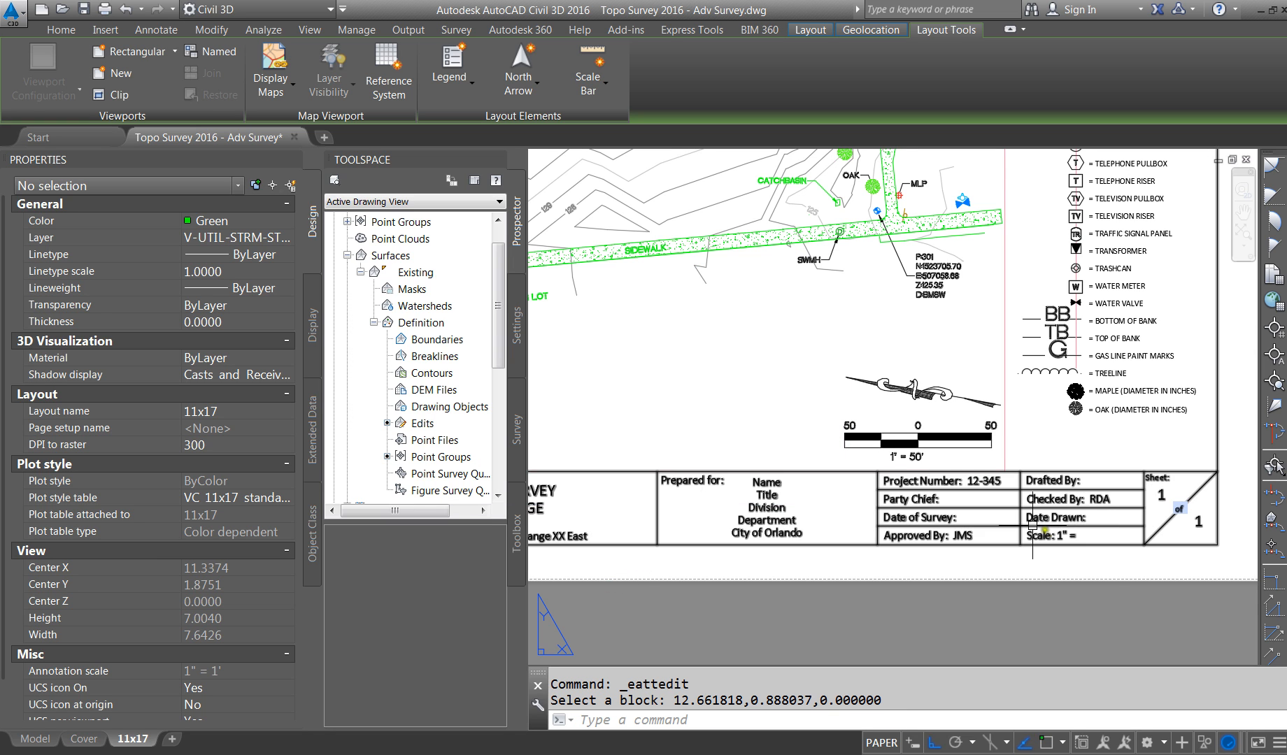
Step: Reopen the title block's attributes and enter the party chief's initials in the LAST_NAME attribute
{"action": "key", "text": "Escape"}
{"action": "scroll", "coordinate": [913, 489], "scroll_direction": "up", "scroll_amount": 4}
{"action": "double_click", "coordinate": [913, 493]}
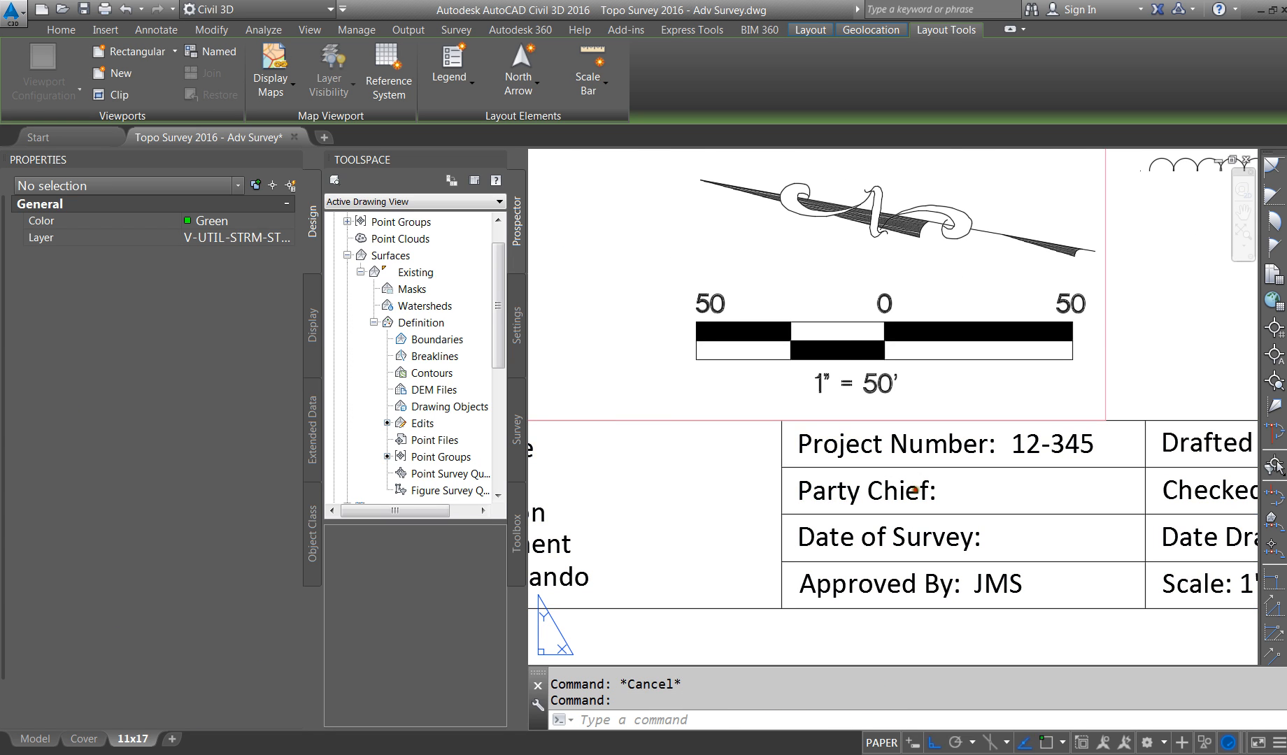
{"action": "left_click", "coordinate": [563, 413]}
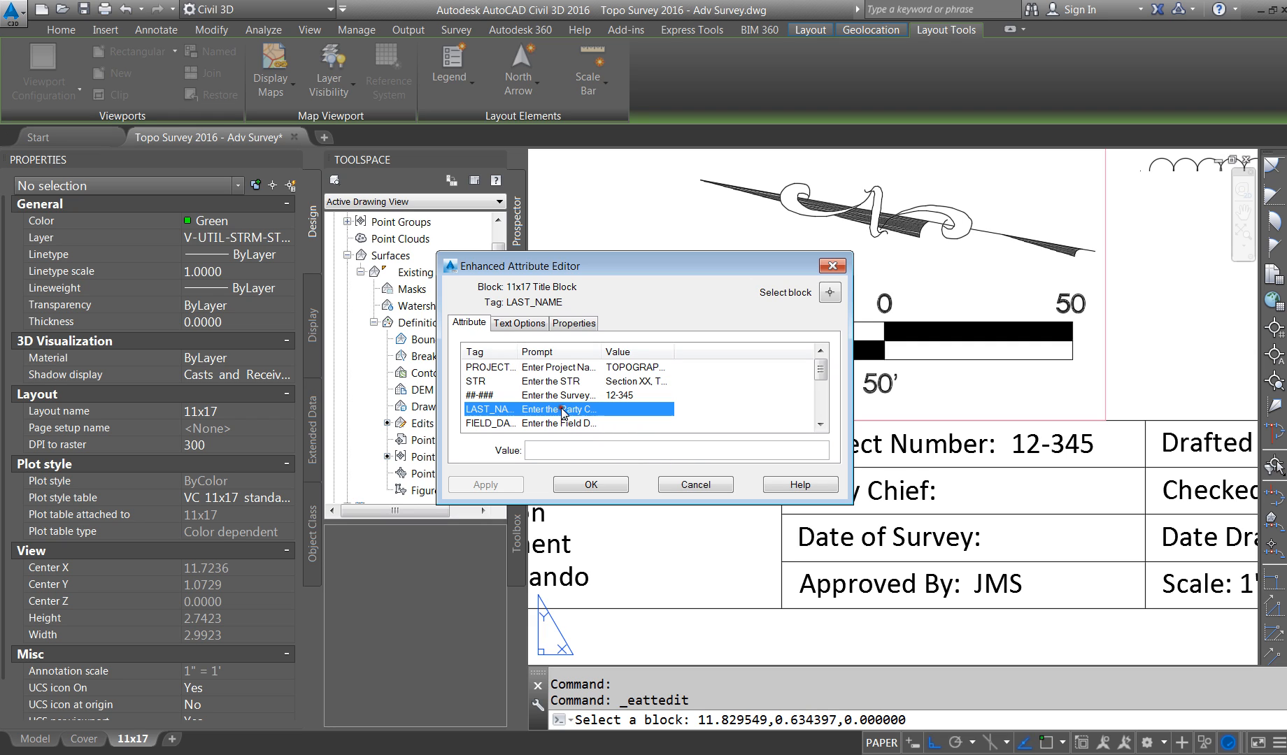
{"action": "left_click", "coordinate": [569, 449]}
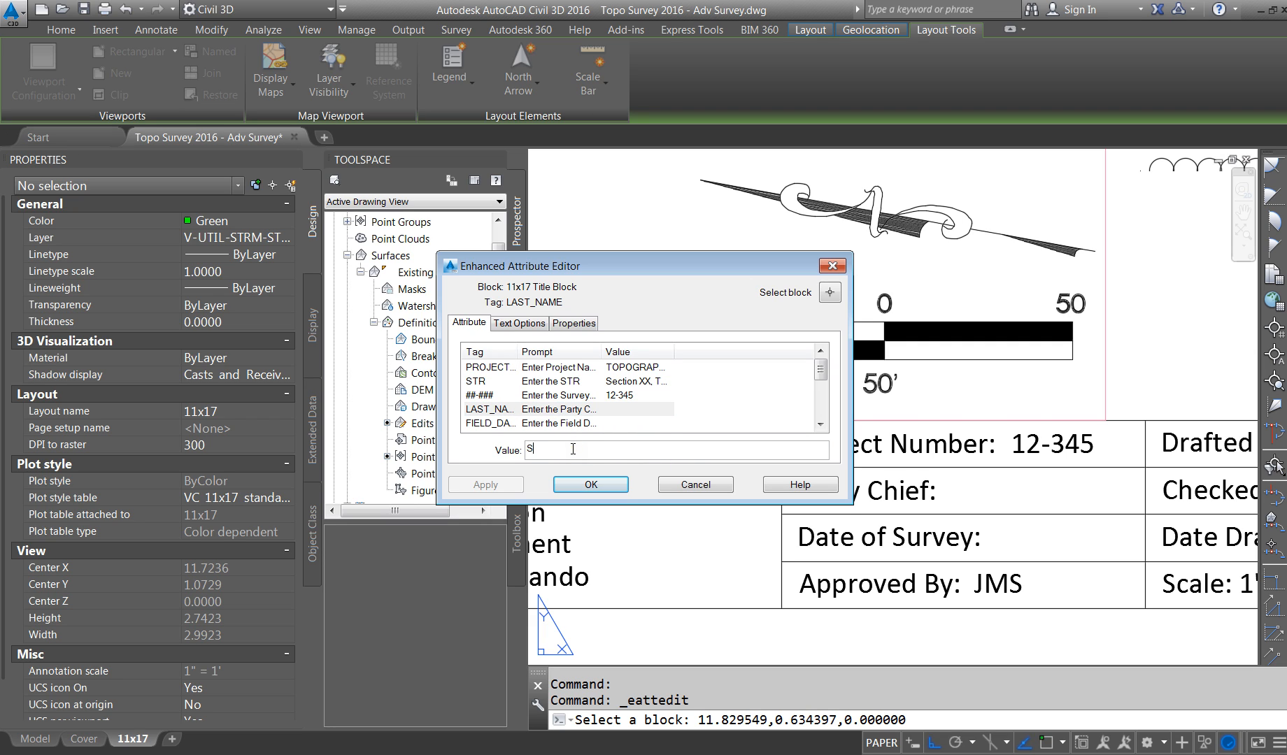
{"action": "type", "text": "SDB"}
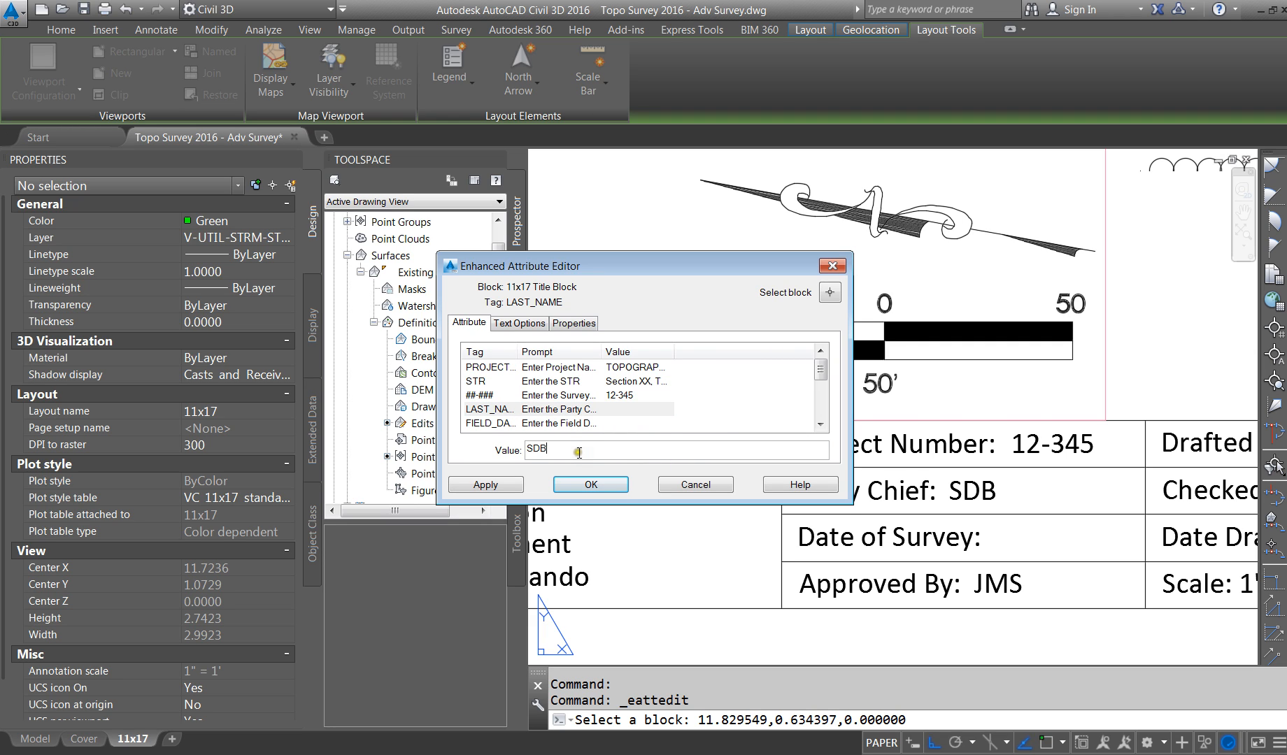
Step: Set the title block's FIELD_DATE attribute to 2/14/16 for the date of survey
{"action": "left_click", "coordinate": [588, 424]}
{"action": "left_click", "coordinate": [580, 455]}
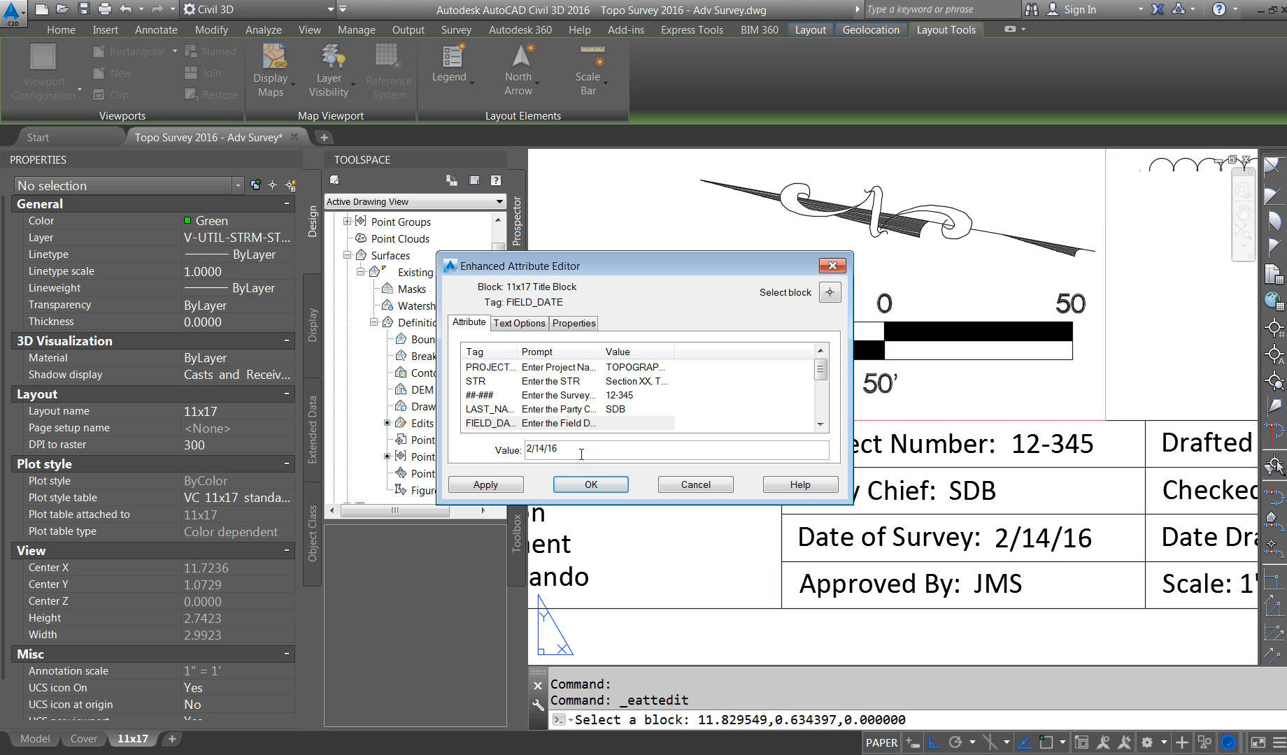
{"action": "left_click", "coordinate": [586, 424]}
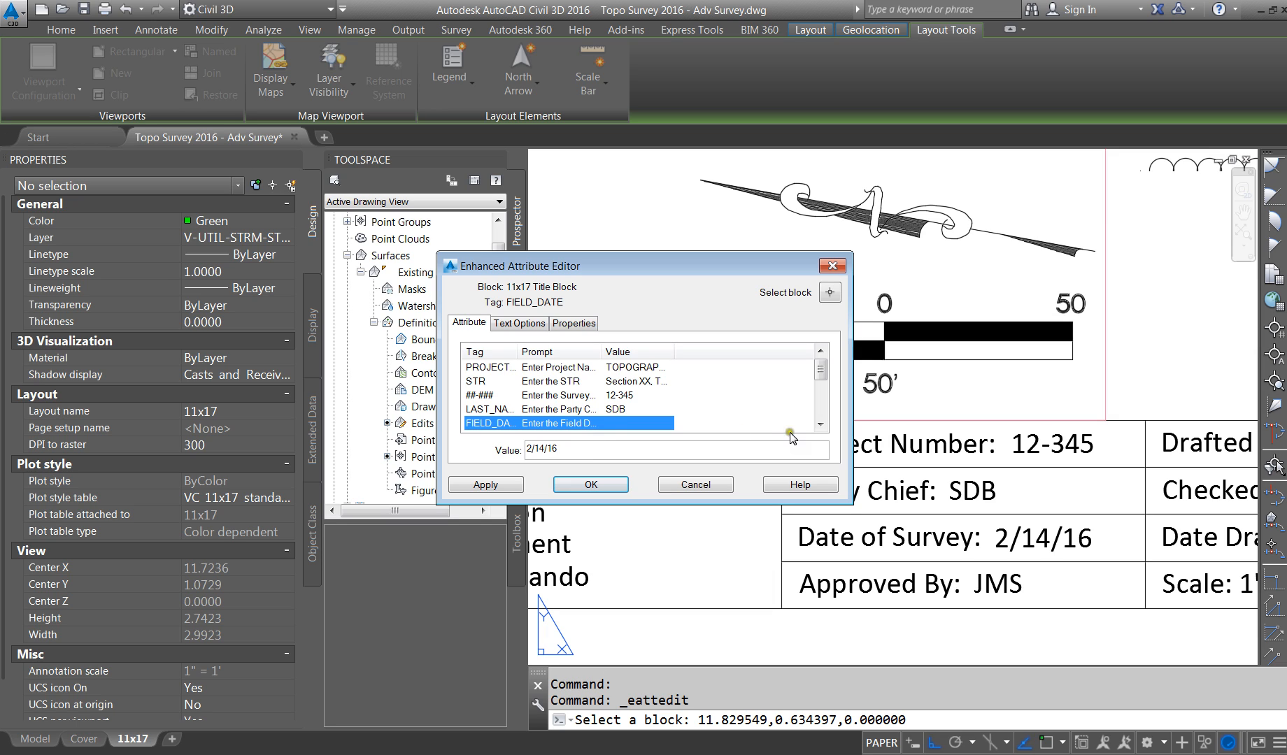
Step: Select the title block's SURVEYOR attribute, which holds the approving surveyor's initials
{"action": "left_click", "coordinate": [820, 425]}
{"action": "left_click", "coordinate": [821, 425]}
{"action": "left_click", "coordinate": [621, 409]}
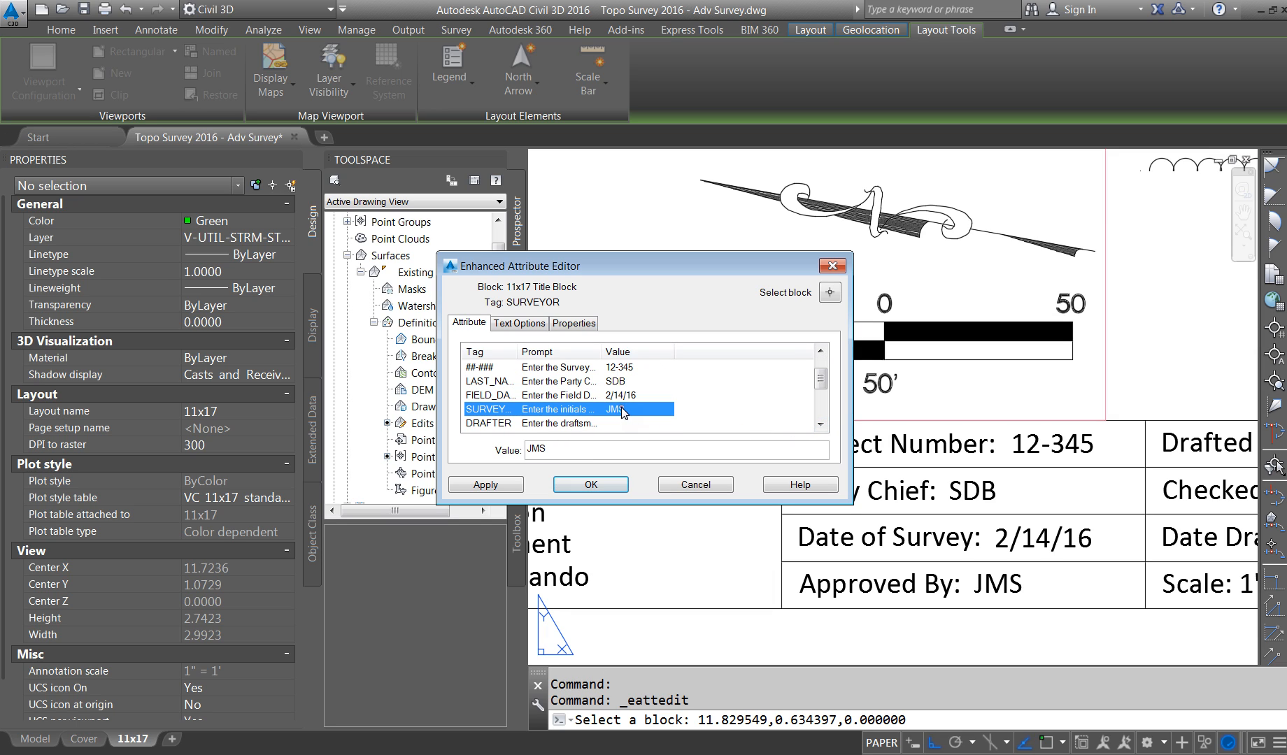
Step: Set both the SURVEYOR and DRAFTER attributes of the 11x17 title block to SDB
{"action": "left_click", "coordinate": [564, 451]}
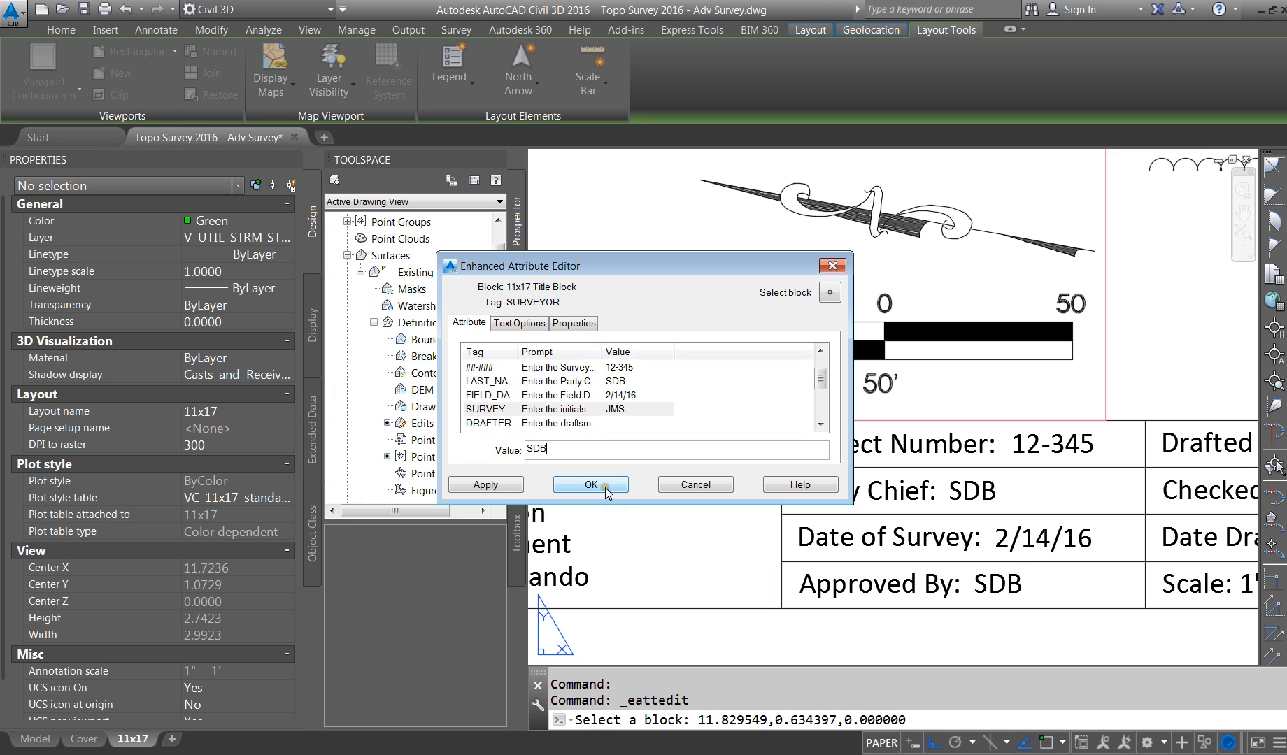
{"action": "left_click", "coordinate": [820, 424]}
{"action": "left_click", "coordinate": [820, 424]}
{"action": "left_click", "coordinate": [549, 398]}
{"action": "left_click", "coordinate": [603, 398]}
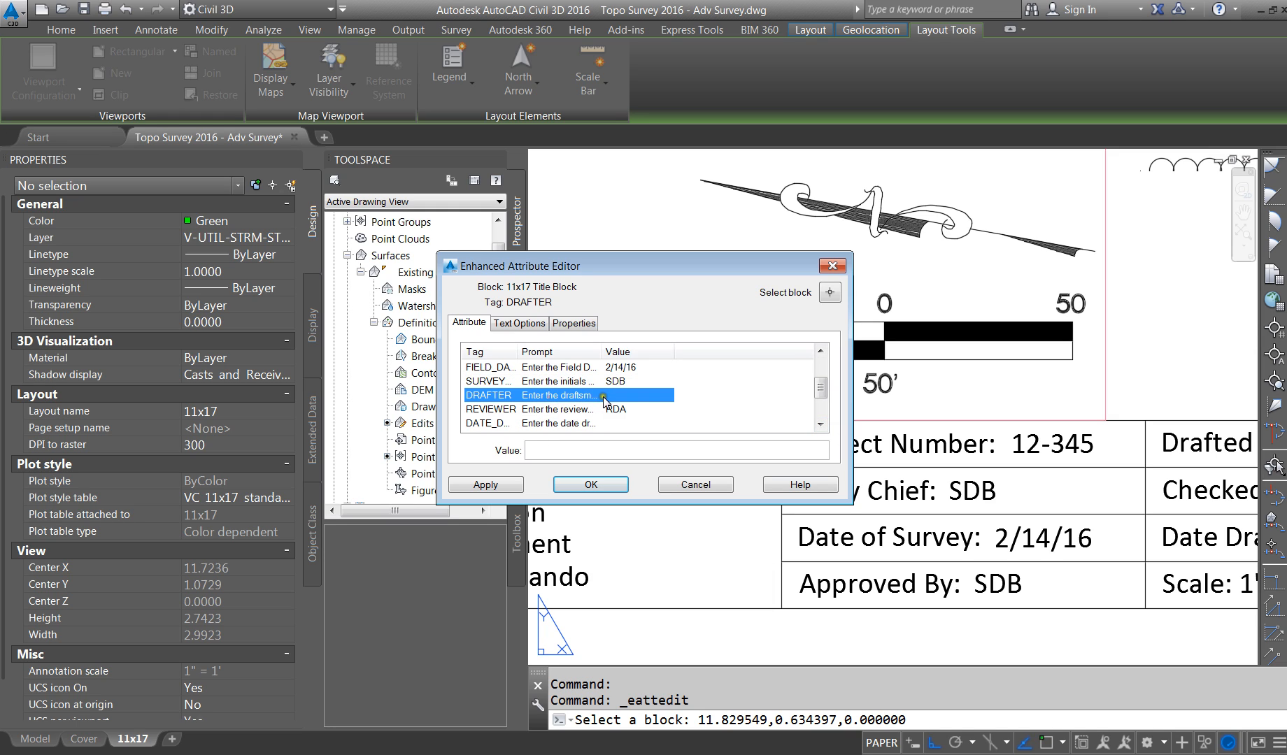
{"action": "left_click", "coordinate": [575, 452]}
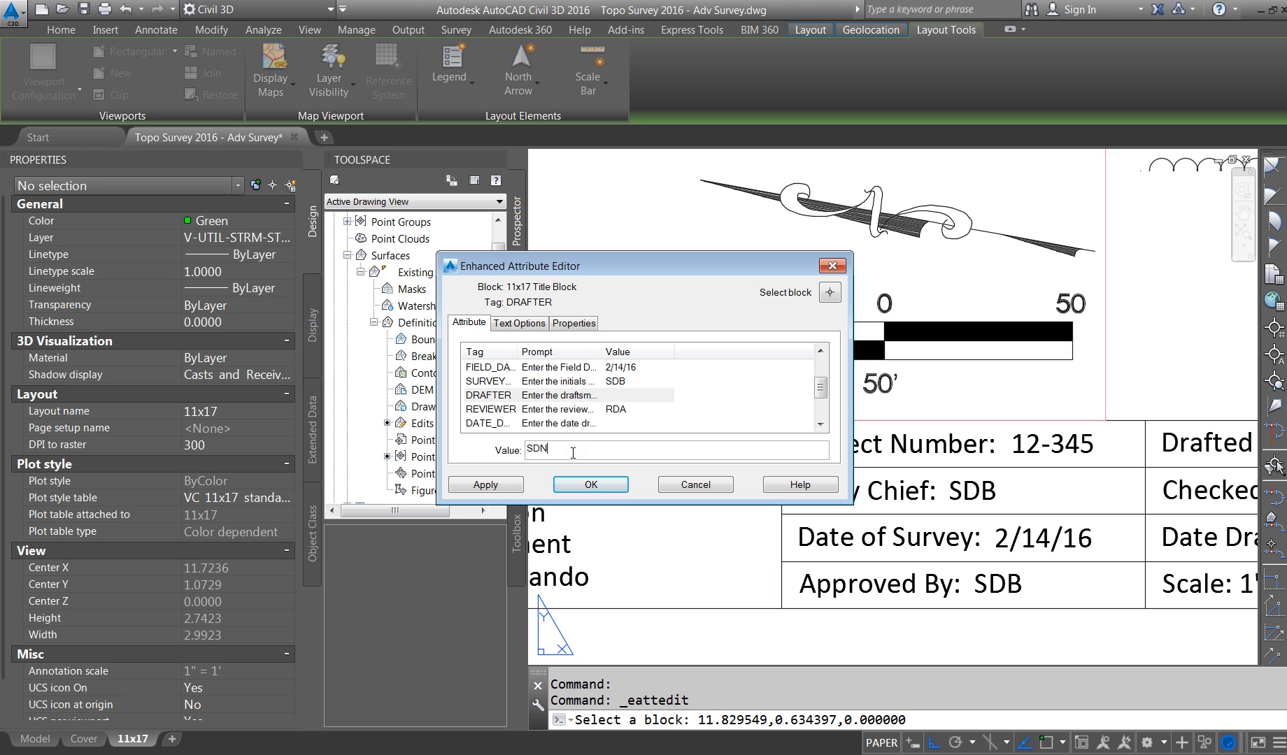
Step: Set the title block's DATE_DRAWN attribute to 2/15/16 and its scale attribute XX' to 50
{"action": "left_click", "coordinate": [644, 426]}
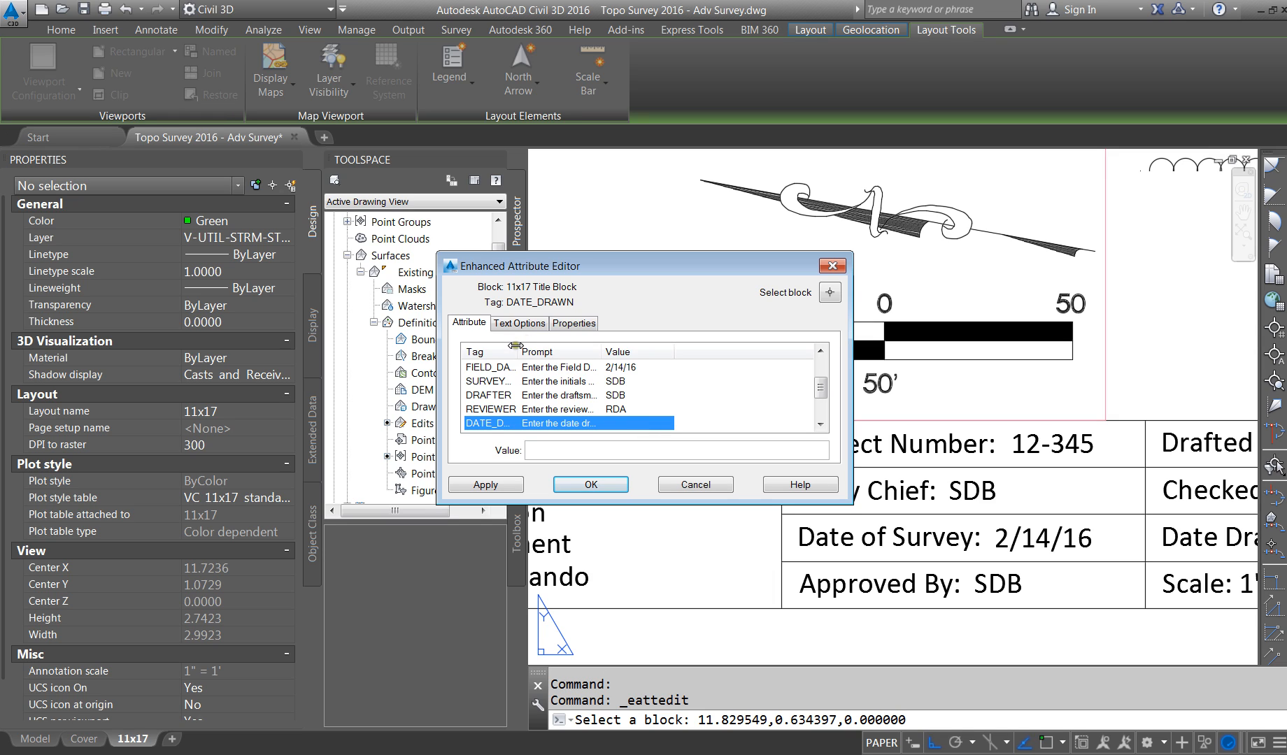
{"action": "left_click_drag", "start_coordinate": [516, 351], "coordinate": [569, 354]}
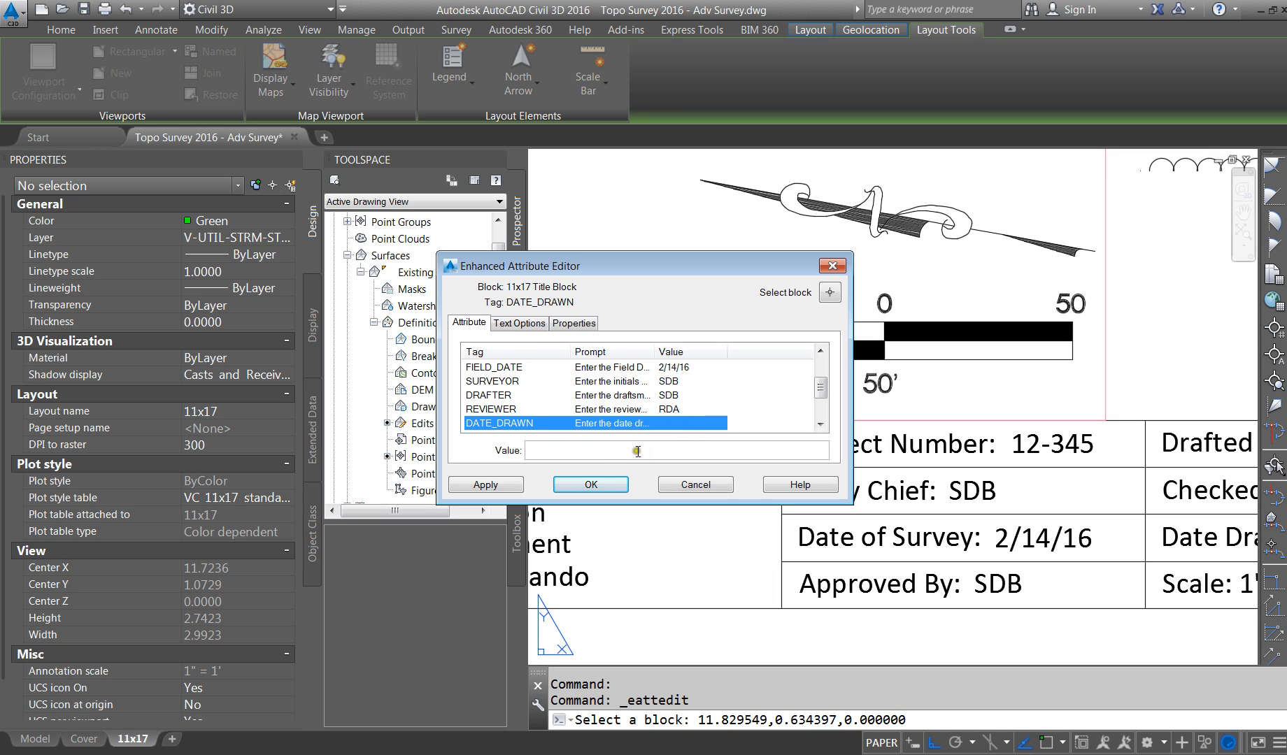
{"action": "left_click", "coordinate": [604, 455]}
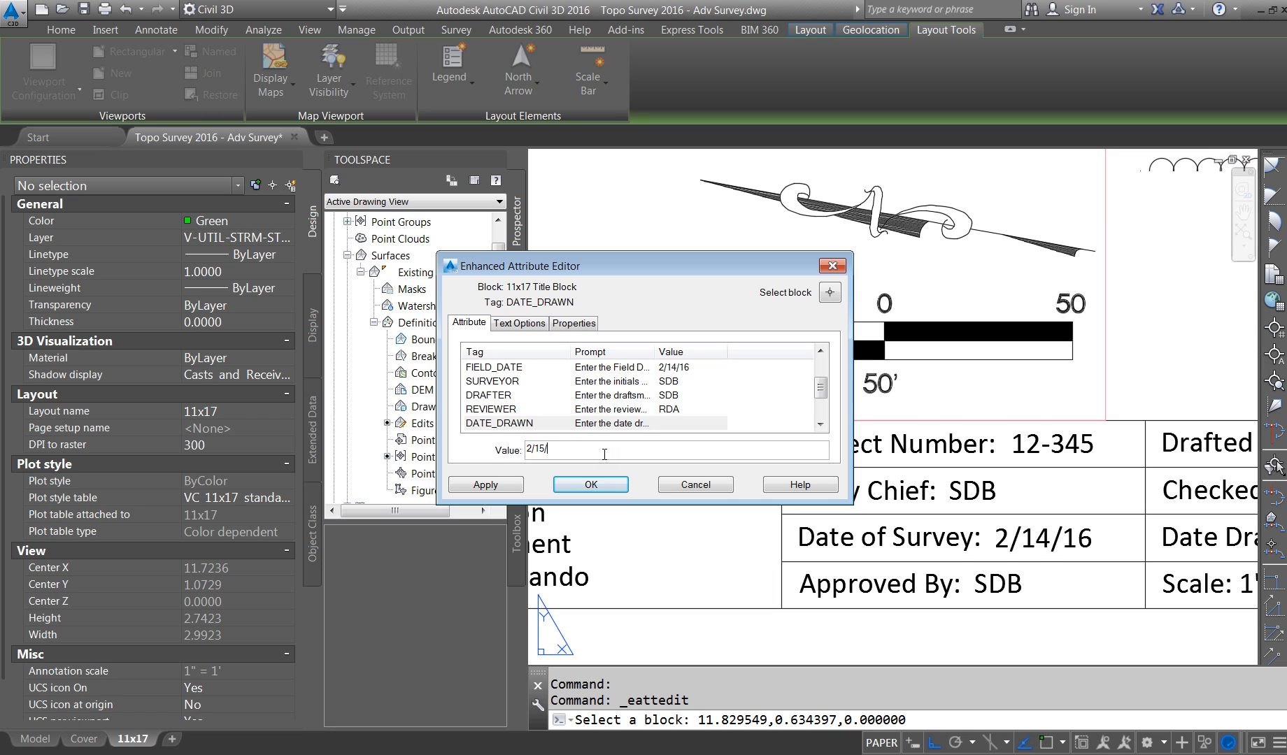
{"action": "left_click", "coordinate": [821, 424]}
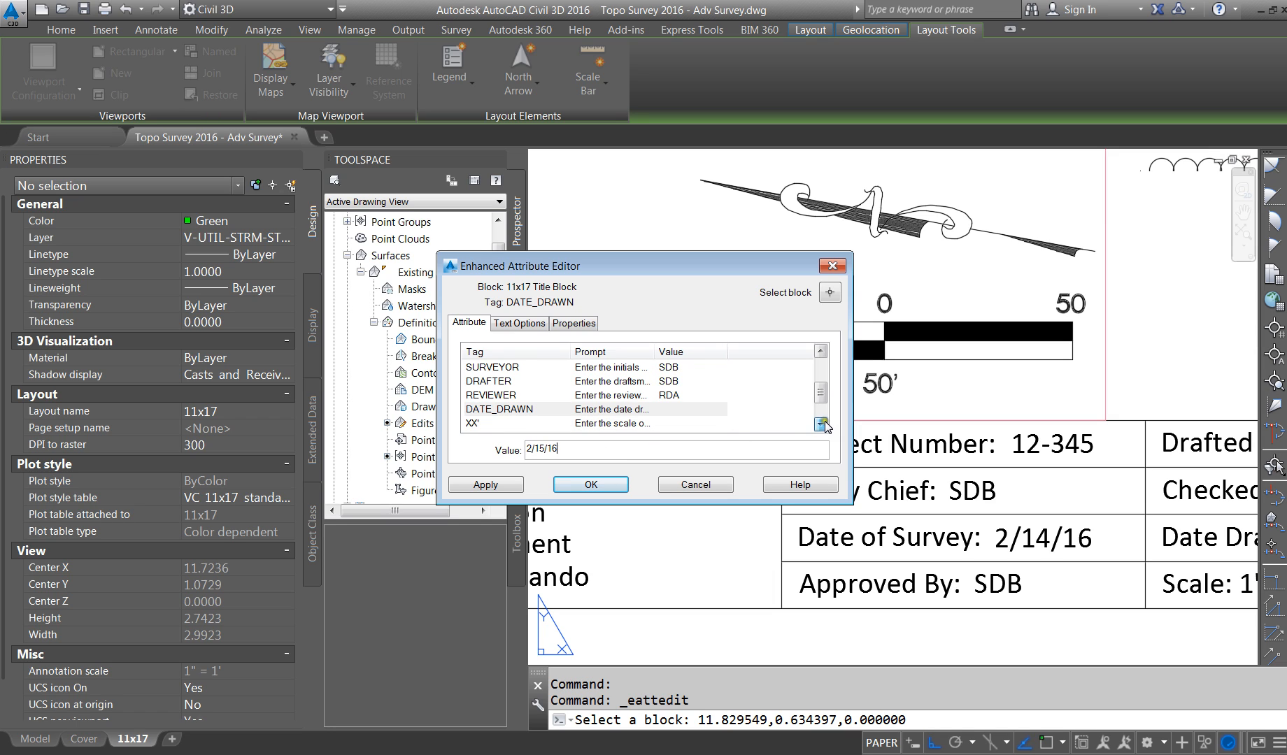
{"action": "left_click", "coordinate": [820, 424]}
{"action": "left_click", "coordinate": [500, 410]}
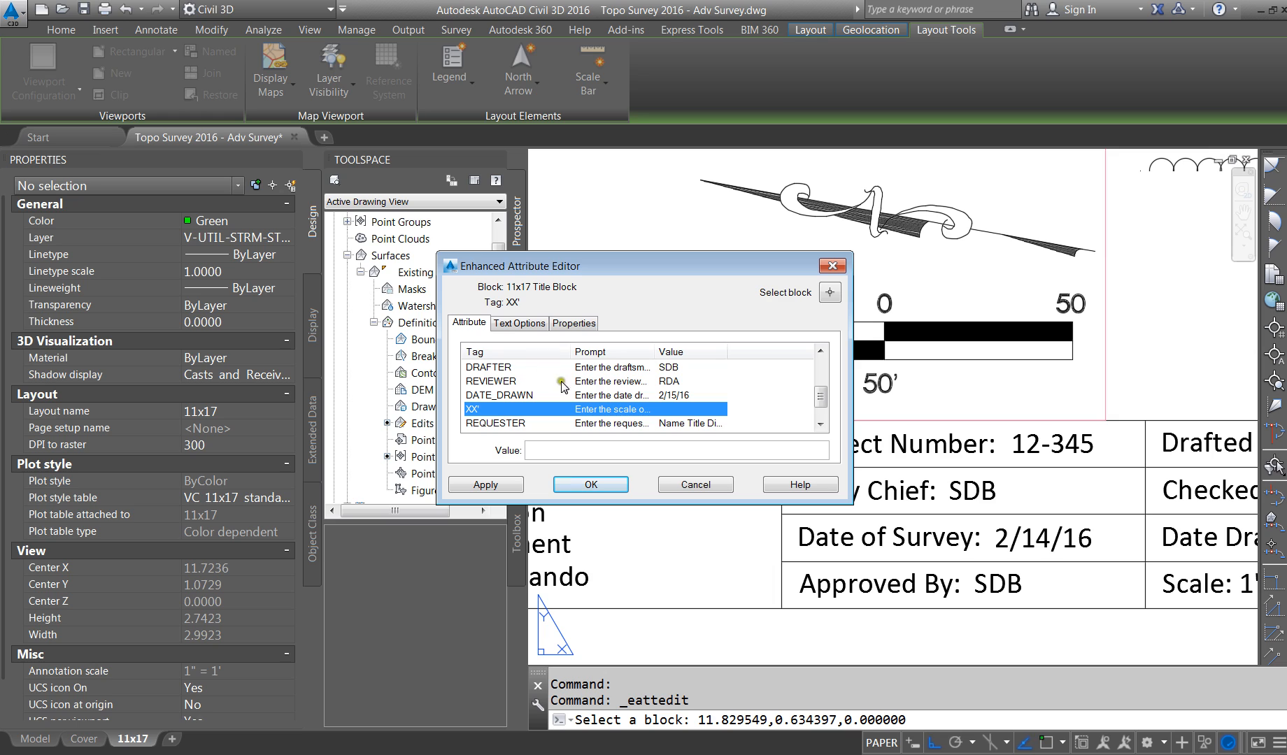
{"action": "left_click", "coordinate": [586, 456]}
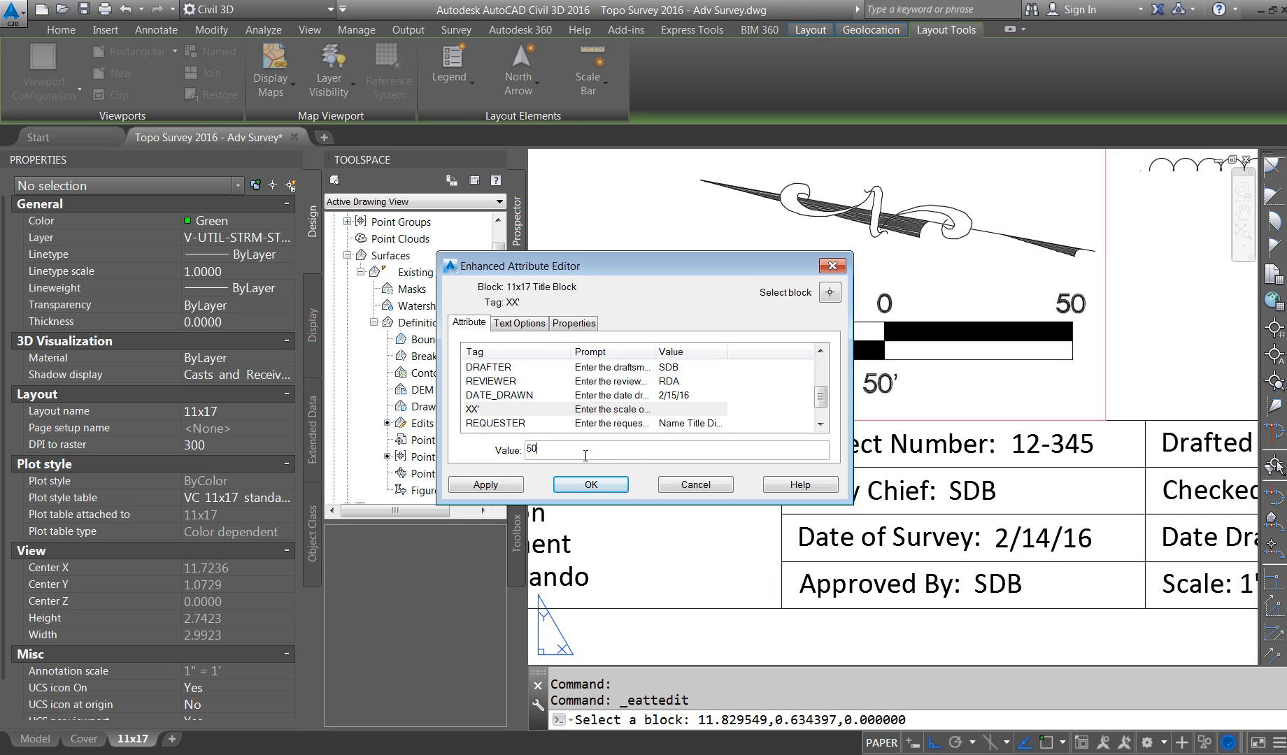
Step: Check the REQUESTER and SHEET_NUMBER attributes, then accept the title block attribute edits
{"action": "left_click", "coordinate": [589, 424]}
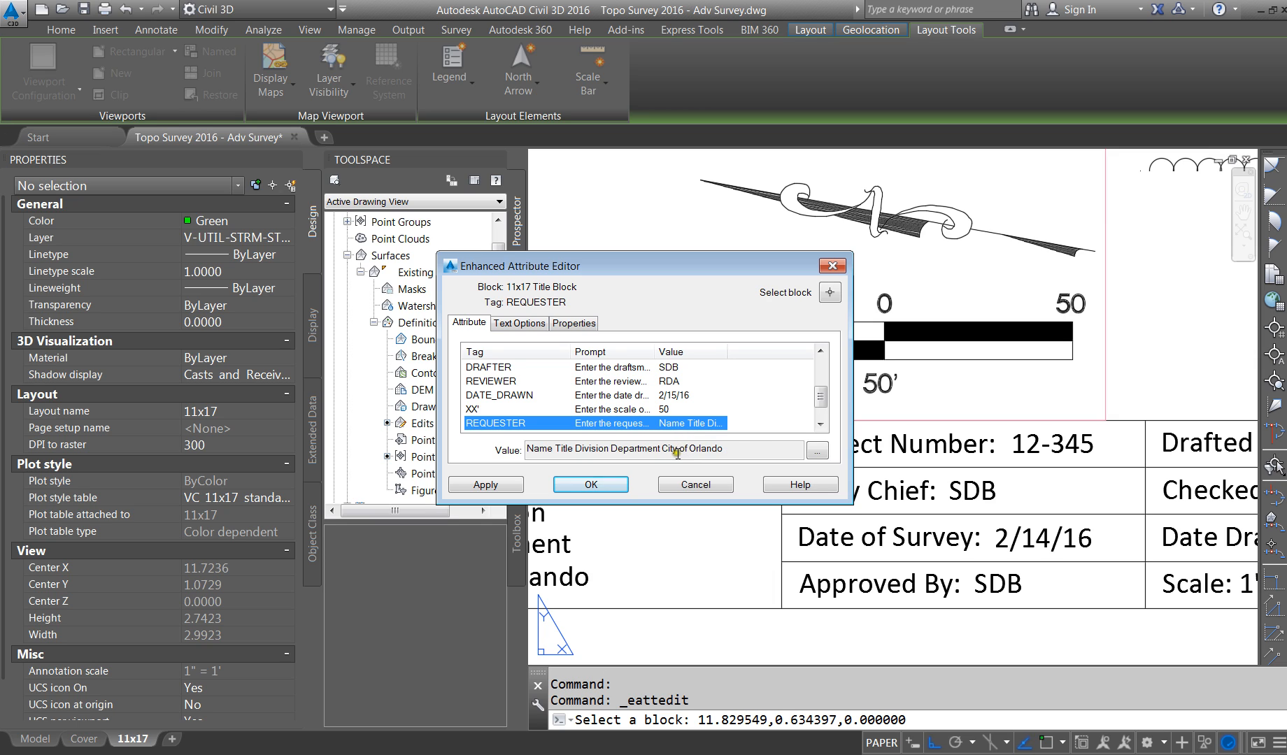
{"action": "left_click", "coordinate": [820, 424]}
{"action": "left_click", "coordinate": [821, 424]}
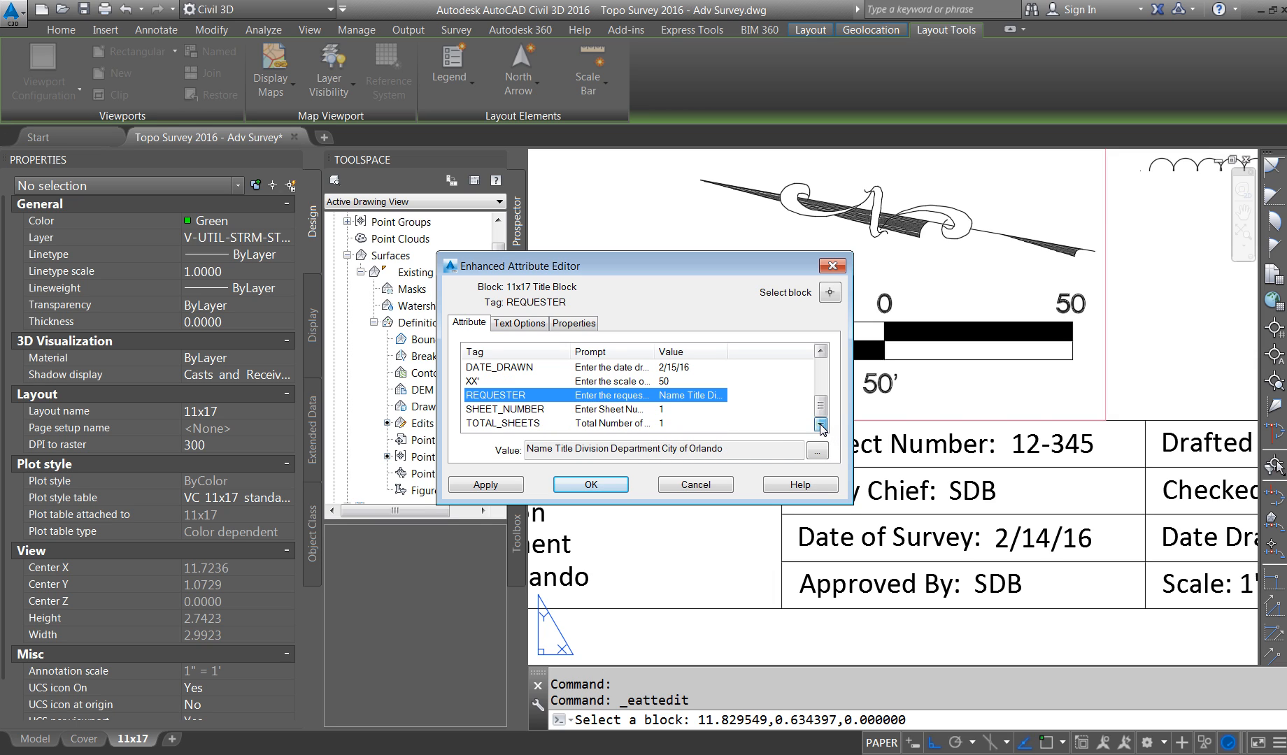
{"action": "left_click", "coordinate": [569, 409]}
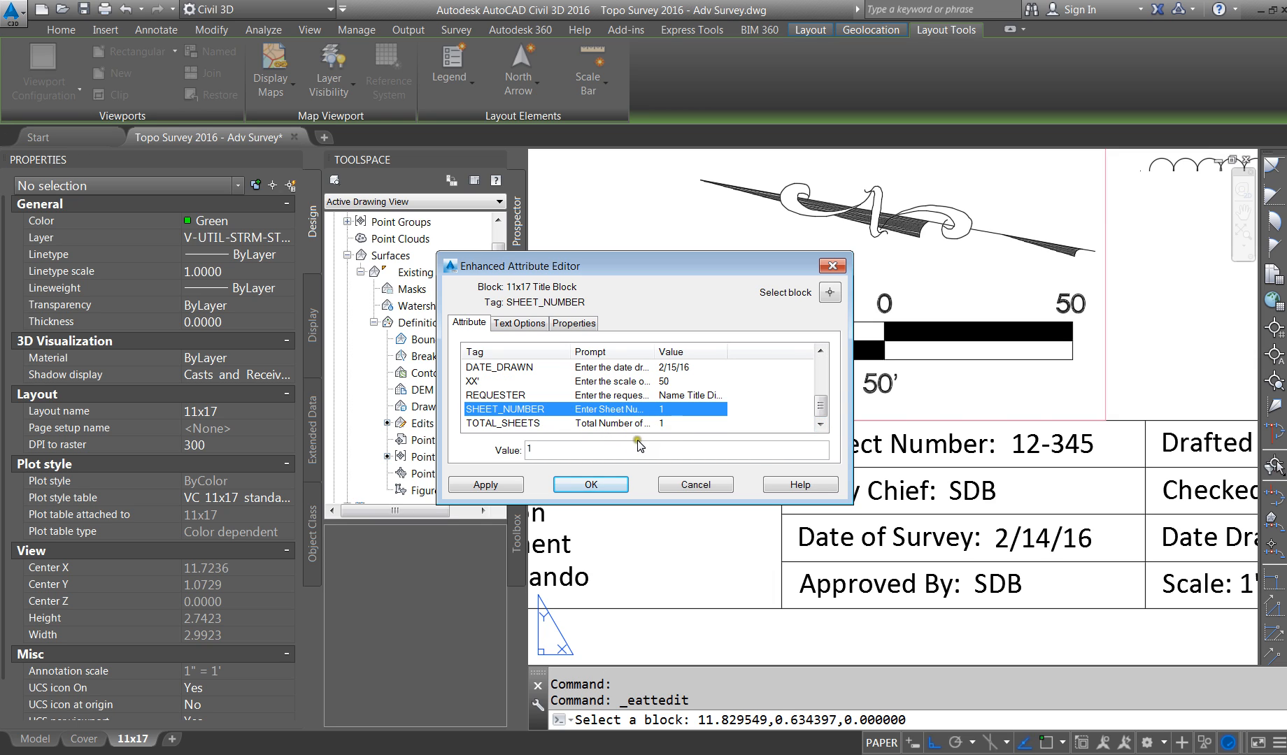
{"action": "key", "text": "Tab"}
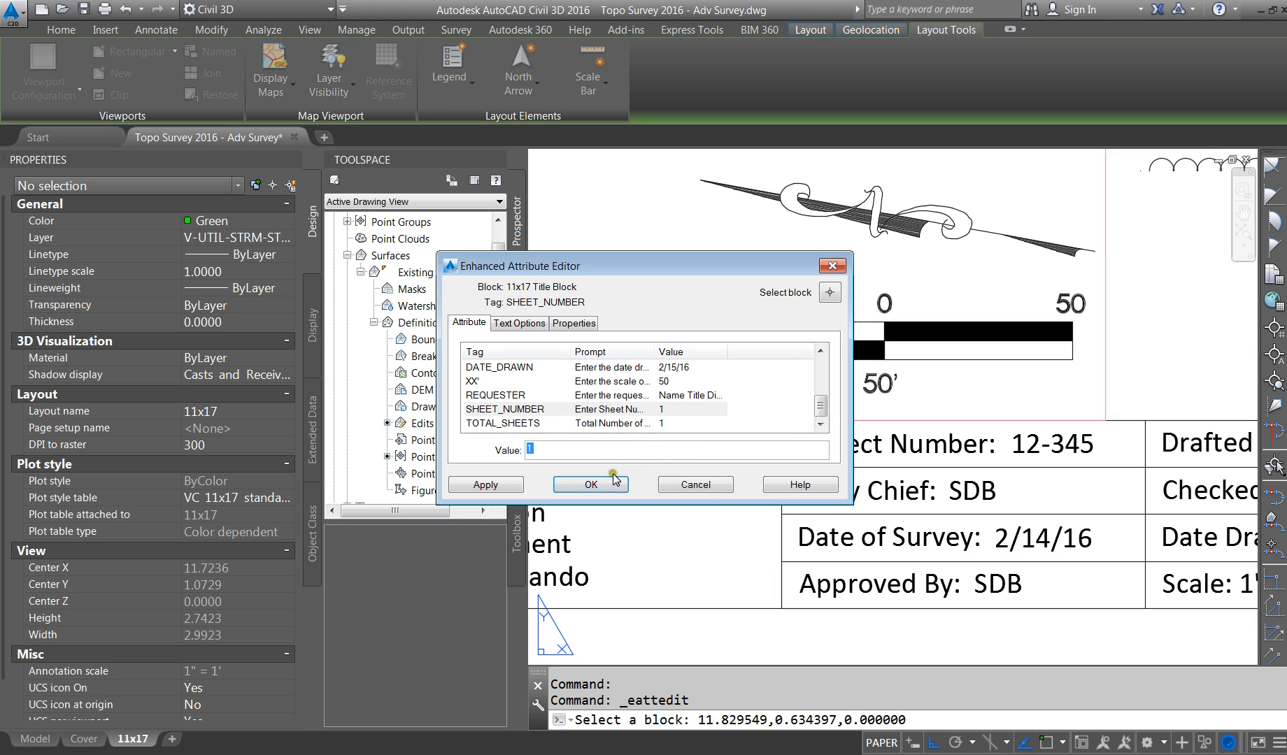
{"action": "left_click", "coordinate": [591, 484]}
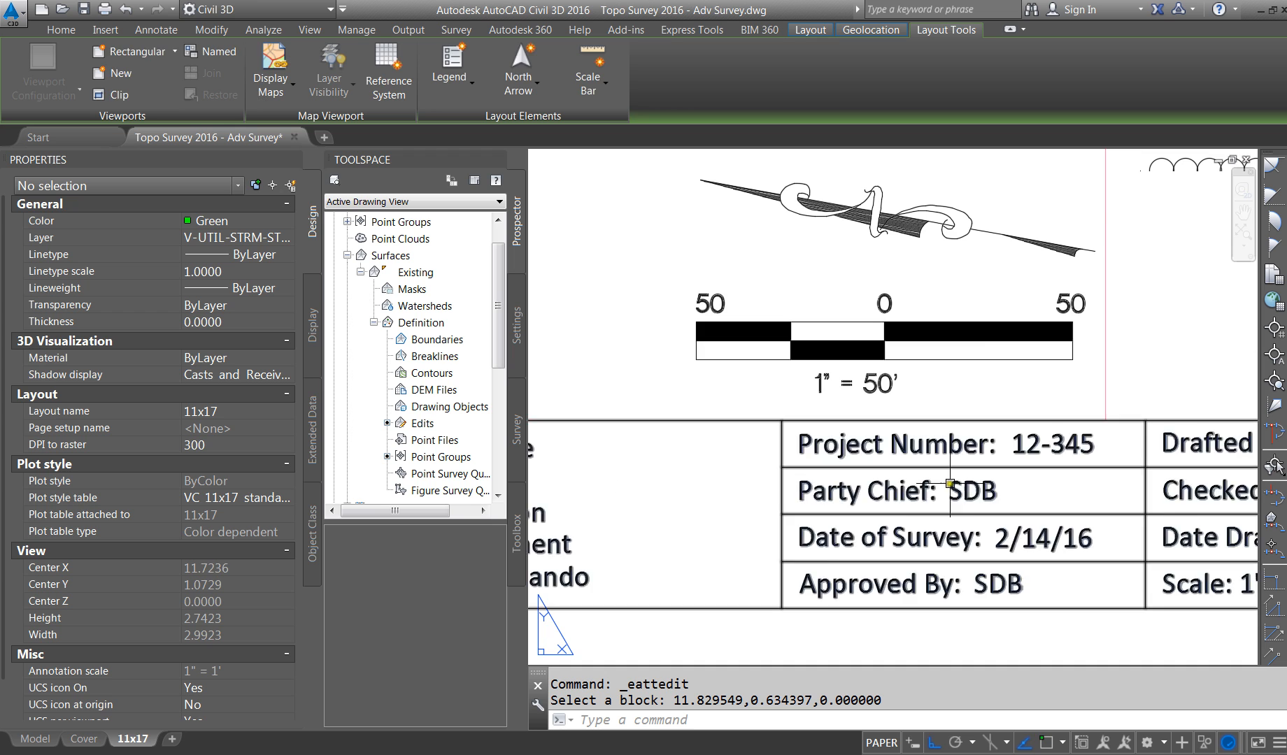
Step: Examine the filled-in title block and the legend's symbols and descriptions on the 11x17 layout
{"action": "scroll", "coordinate": [948, 460], "scroll_direction": "down", "scroll_amount": 5}
{"action": "scroll", "coordinate": [955, 465], "scroll_direction": "up", "scroll_amount": 4}
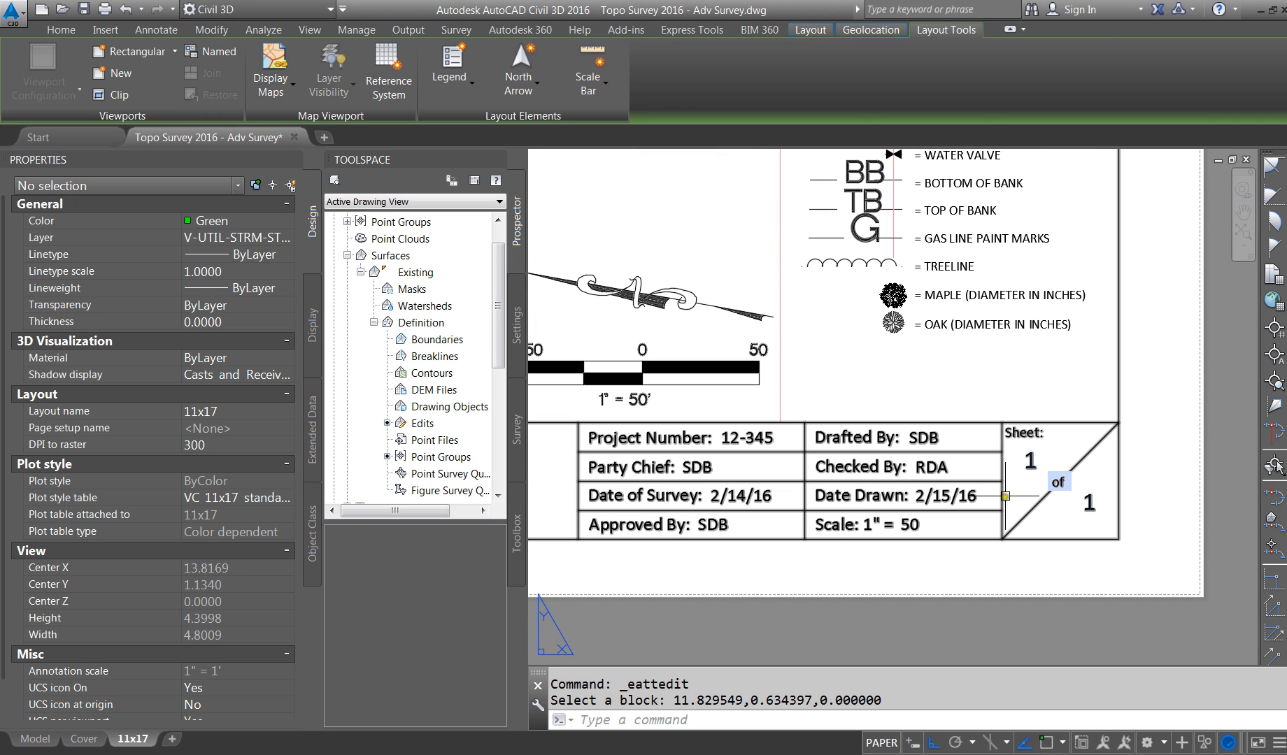
{"action": "scroll", "coordinate": [922, 515], "scroll_direction": "down", "scroll_amount": 3}
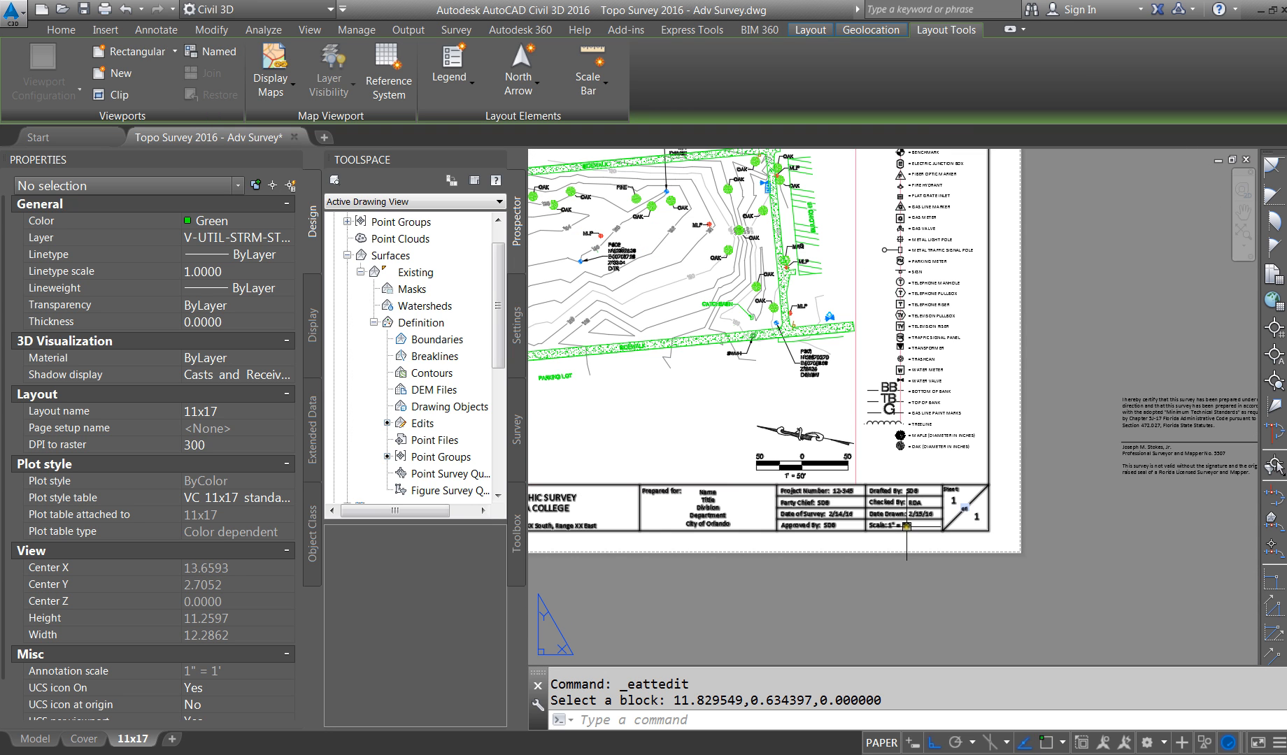
{"action": "scroll", "coordinate": [887, 431], "scroll_direction": "up", "scroll_amount": 4}
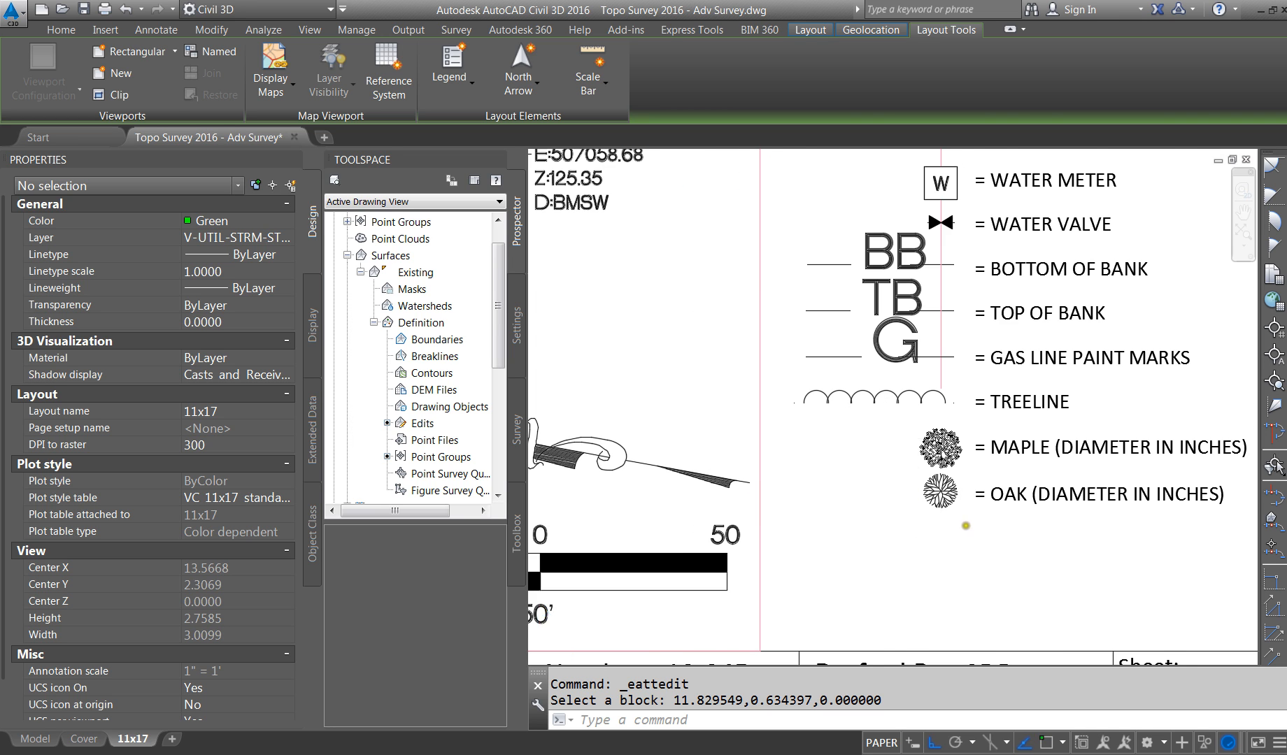
{"action": "scroll", "coordinate": [965, 525], "scroll_direction": "down", "scroll_amount": 5}
{"action": "scroll", "coordinate": [972, 214], "scroll_direction": "up", "scroll_amount": 5}
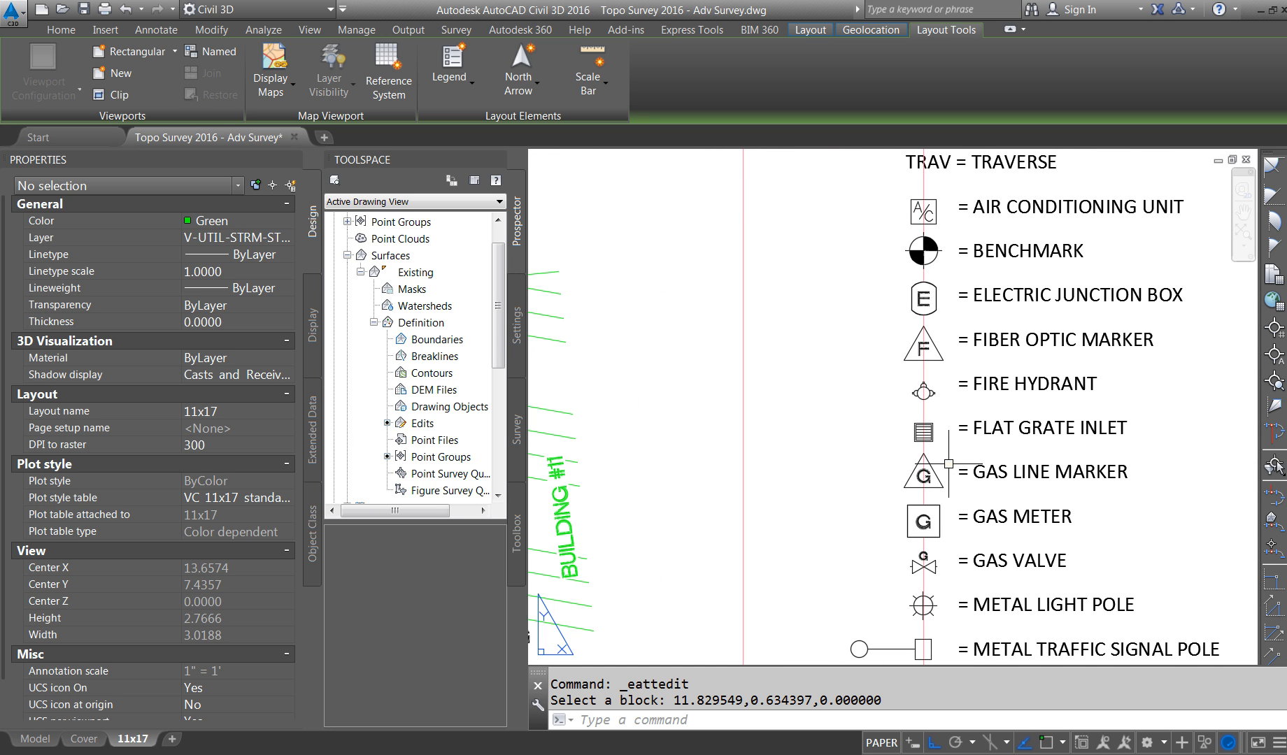
{"action": "scroll", "coordinate": [949, 436], "scroll_direction": "down", "scroll_amount": 5}
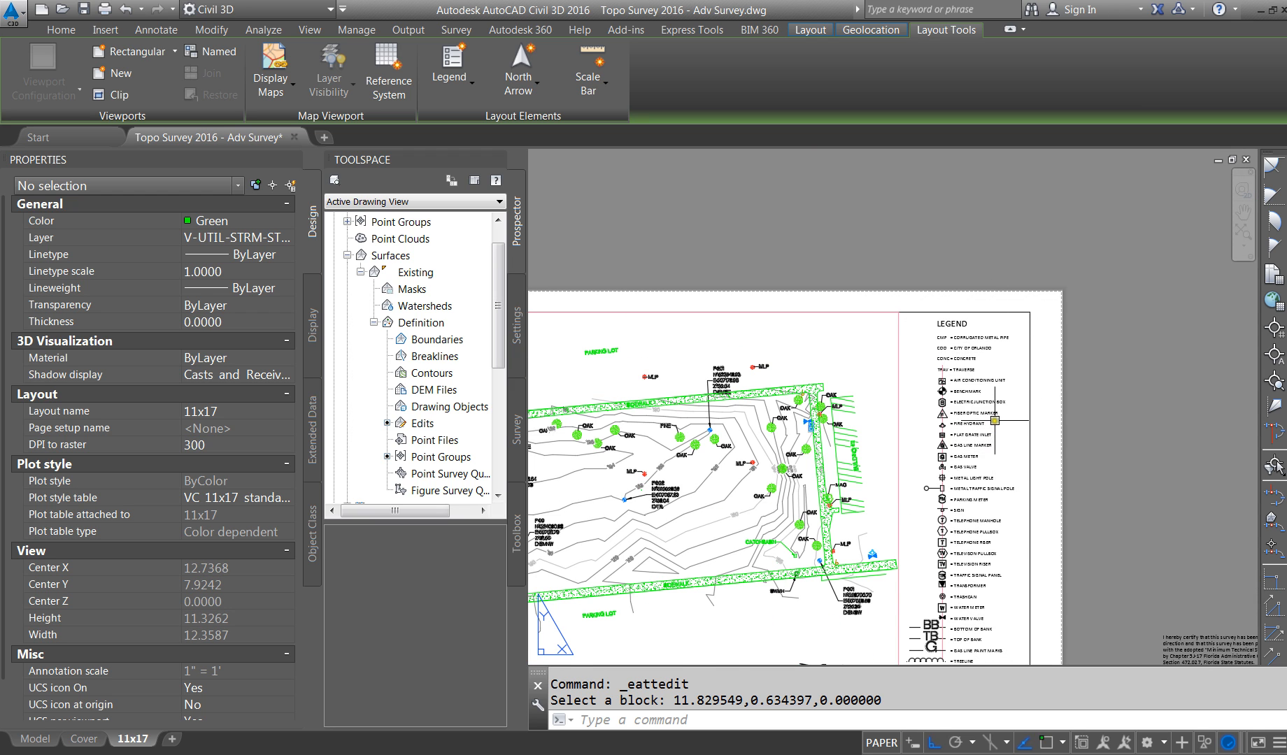
{"action": "scroll", "coordinate": [995, 421], "scroll_direction": "up", "scroll_amount": 5}
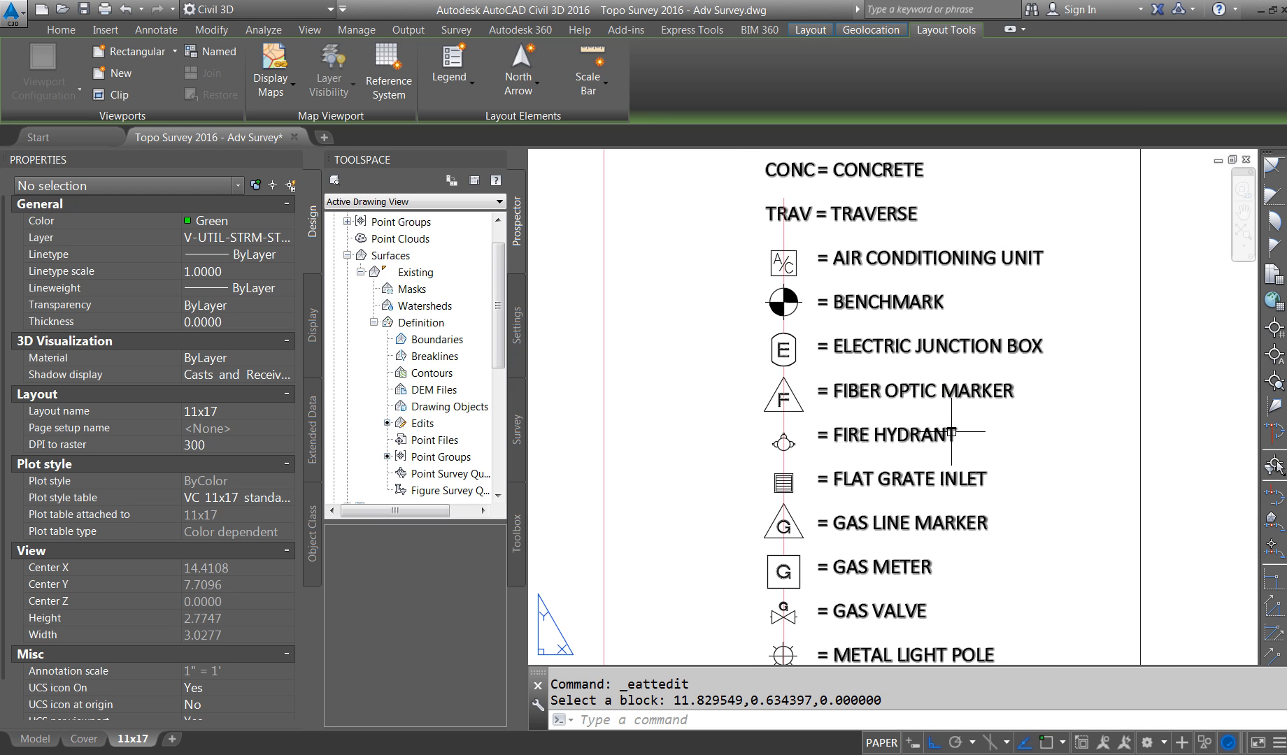
{"action": "scroll", "coordinate": [907, 484], "scroll_direction": "down", "scroll_amount": 4}
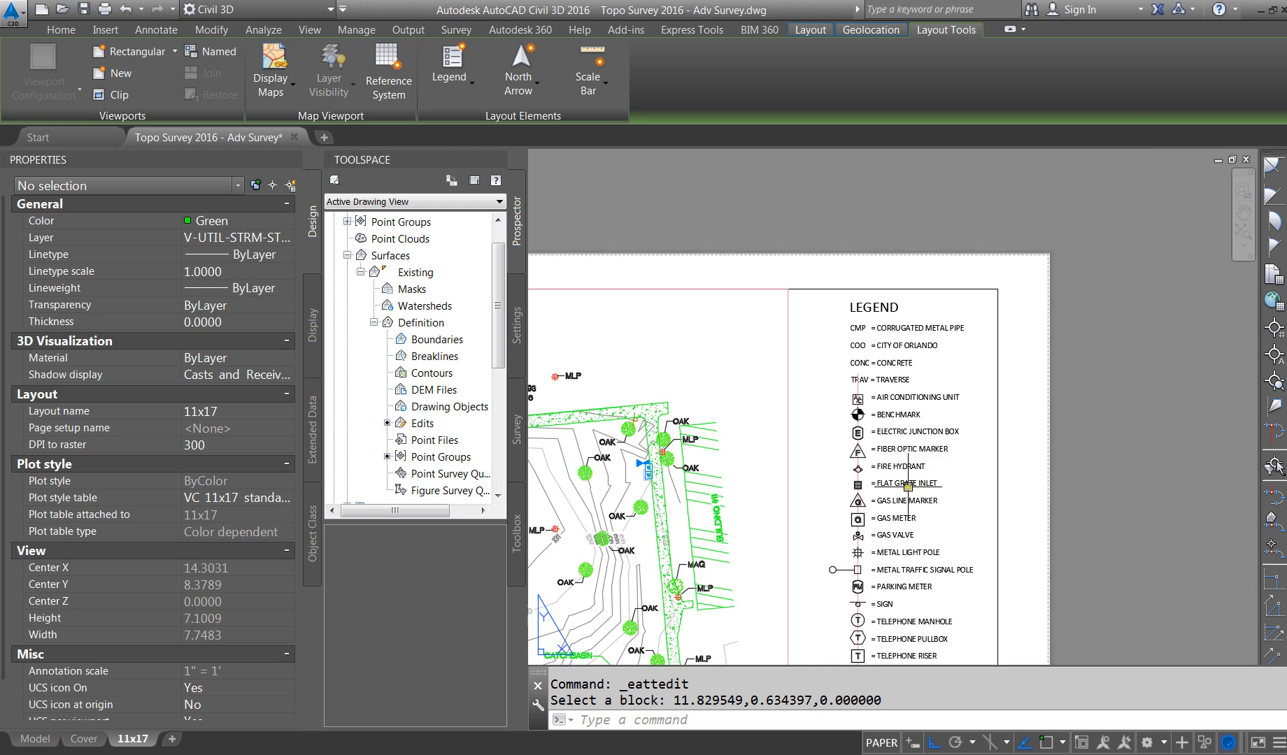
{"action": "scroll", "coordinate": [865, 545], "scroll_direction": "up", "scroll_amount": 2}
{"action": "scroll", "coordinate": [874, 532], "scroll_direction": "down", "scroll_amount": 2}
{"action": "scroll", "coordinate": [860, 645], "scroll_direction": "up", "scroll_amount": 3}
{"action": "scroll", "coordinate": [867, 425], "scroll_direction": "down", "scroll_amount": 1}
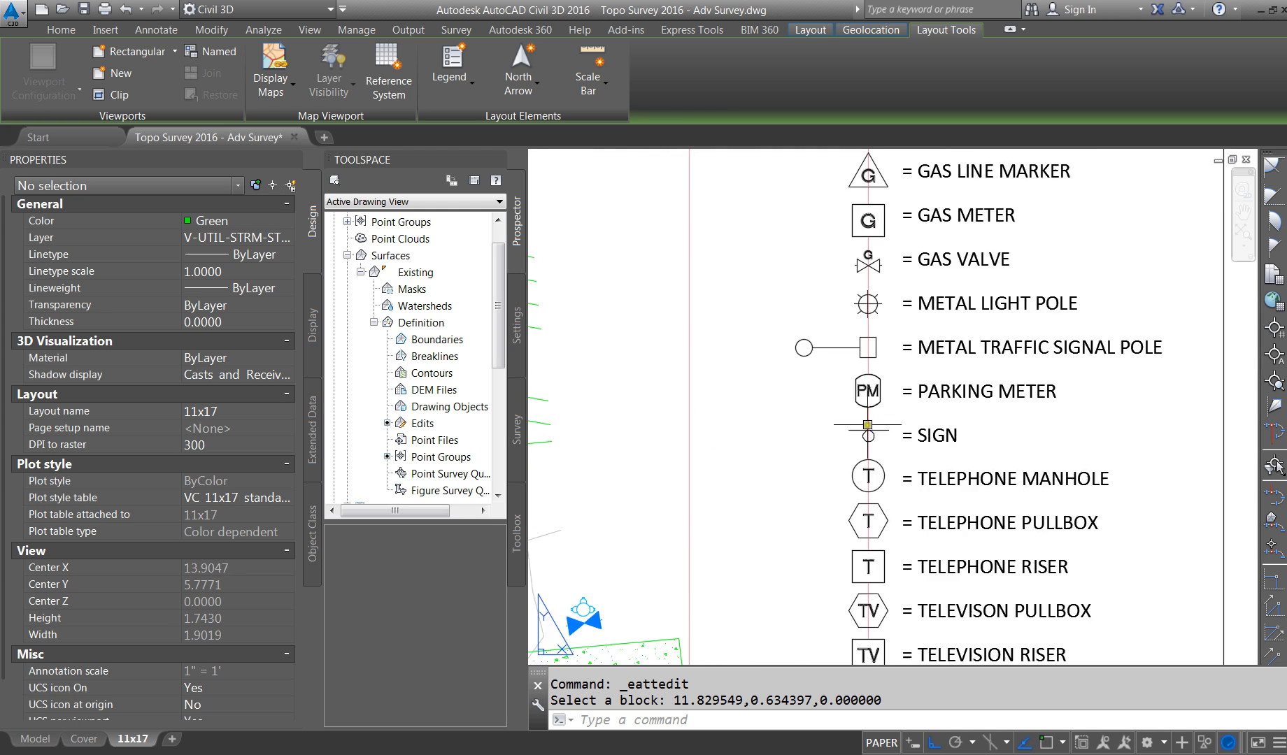
{"action": "scroll", "coordinate": [868, 424], "scroll_direction": "up", "scroll_amount": 1}
{"action": "scroll", "coordinate": [875, 455], "scroll_direction": "down", "scroll_amount": 8}
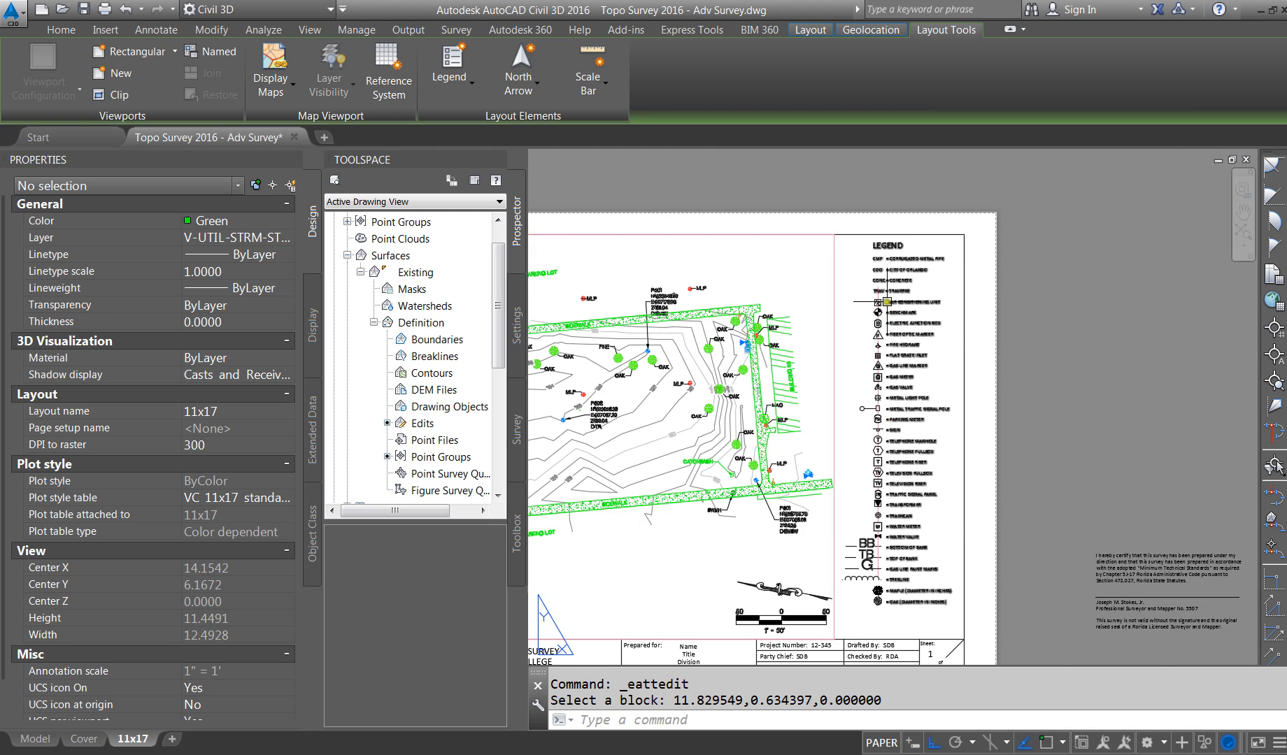
{"action": "scroll", "coordinate": [887, 302], "scroll_direction": "up", "scroll_amount": 6}
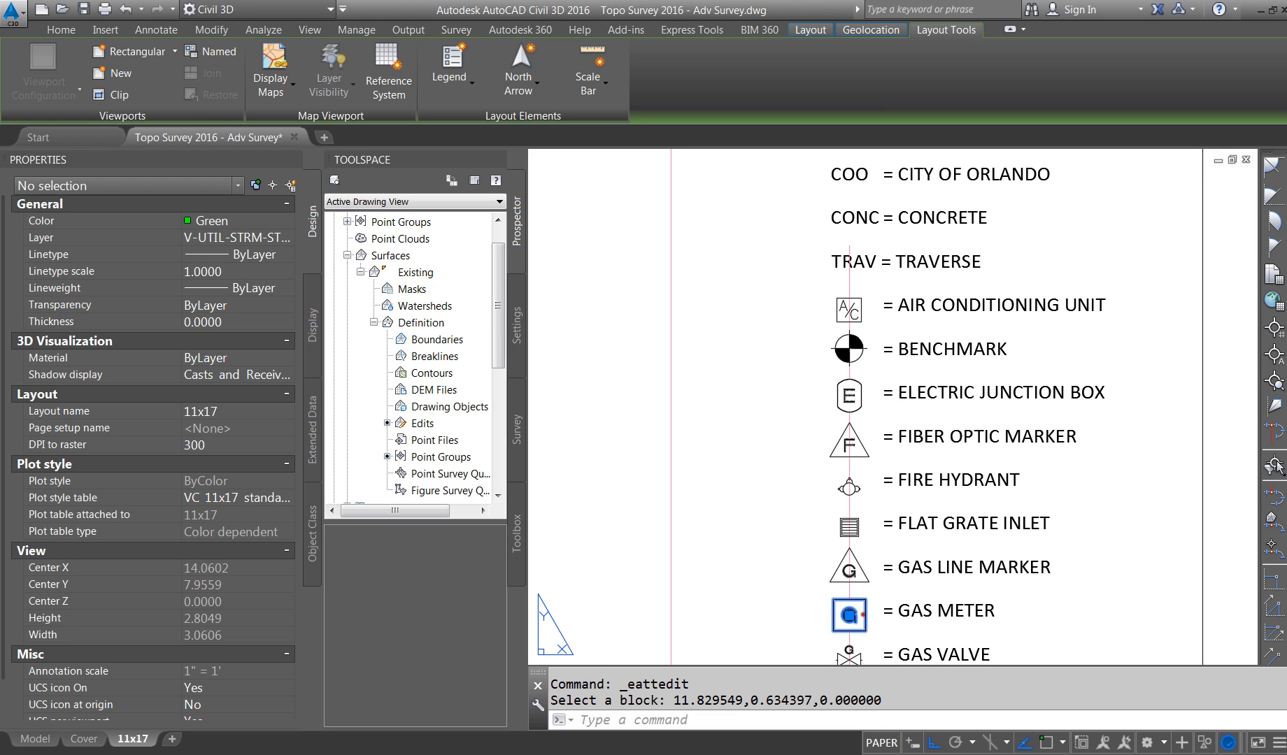
Step: Check the block name and scale of the gas meter symbol in the legend, then deselect it
{"action": "left_click", "coordinate": [849, 614]}
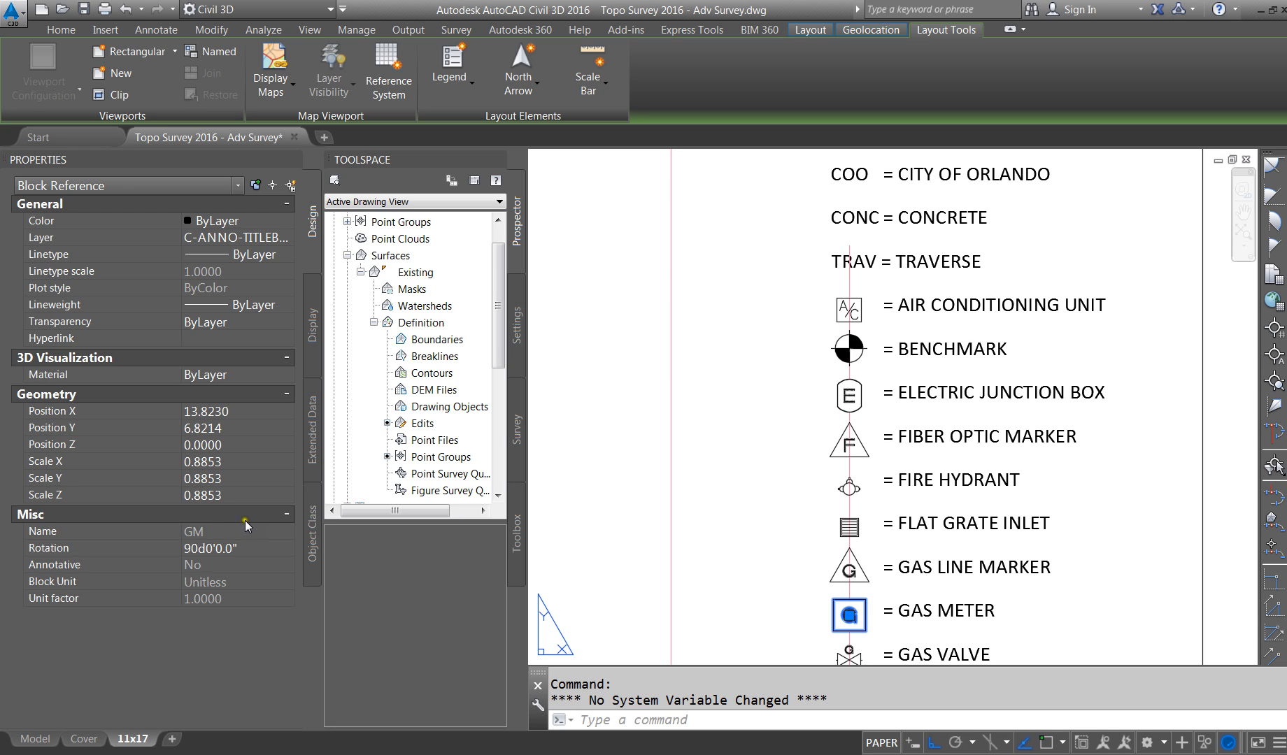
{"action": "key", "text": "Escape"}
{"action": "key", "text": "Escape"}
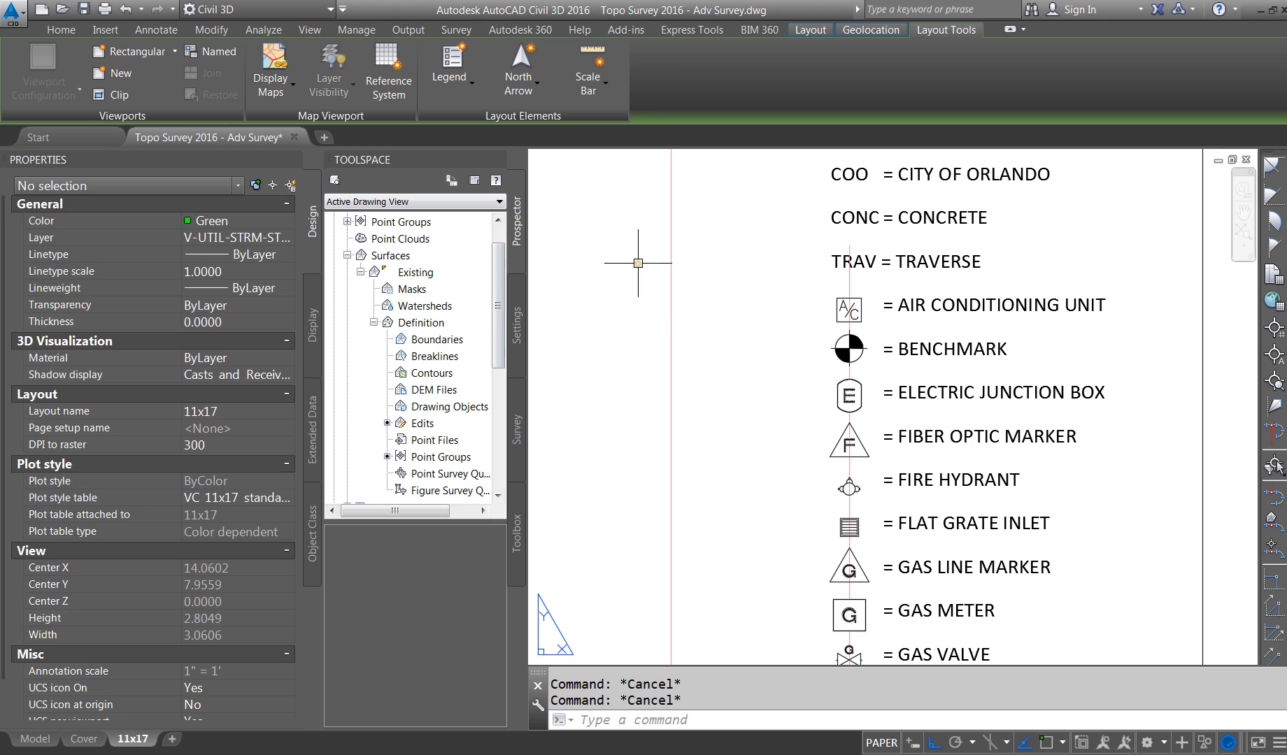
Step: Insert the WM block at uniform scale 1 and 90° rotation, just beside the legend's gas meter symbol
{"action": "type", "text": "I"}
{"action": "key", "text": "Return"}
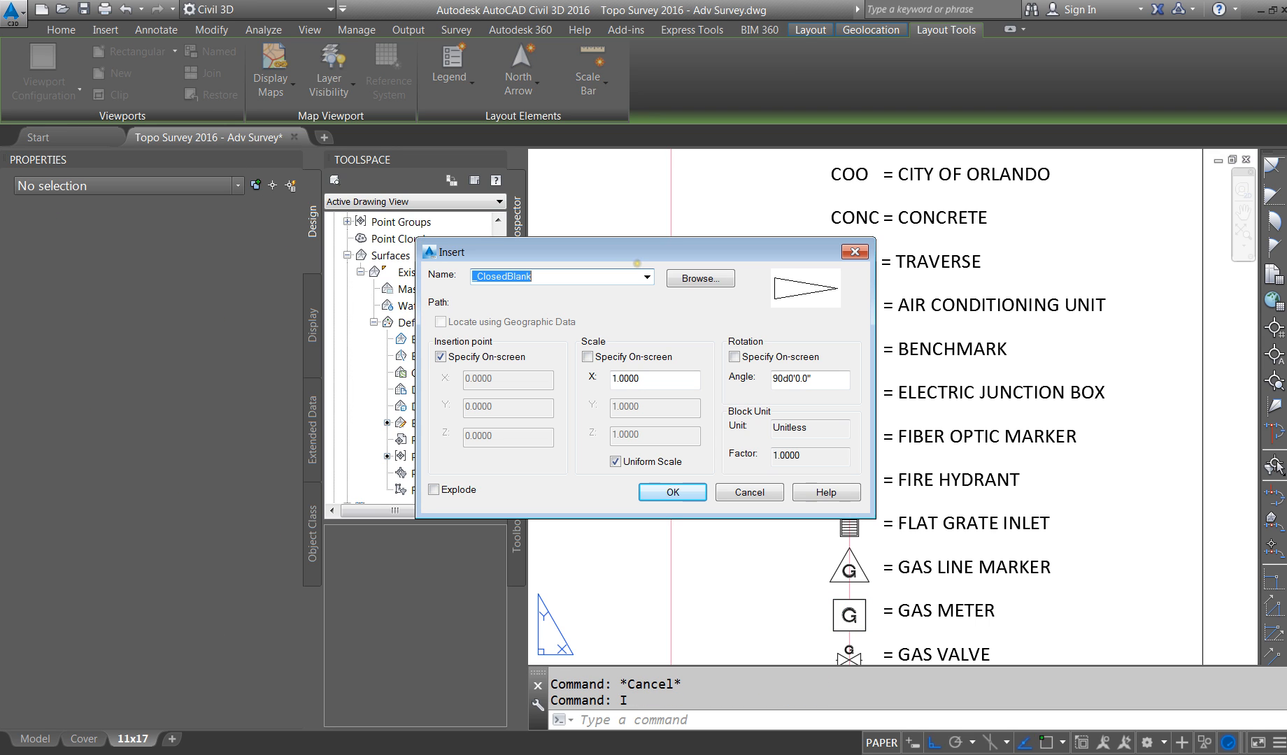
{"action": "left_click", "coordinate": [647, 277]}
{"action": "scroll", "coordinate": [570, 462], "scroll_direction": "down", "scroll_amount": 10}
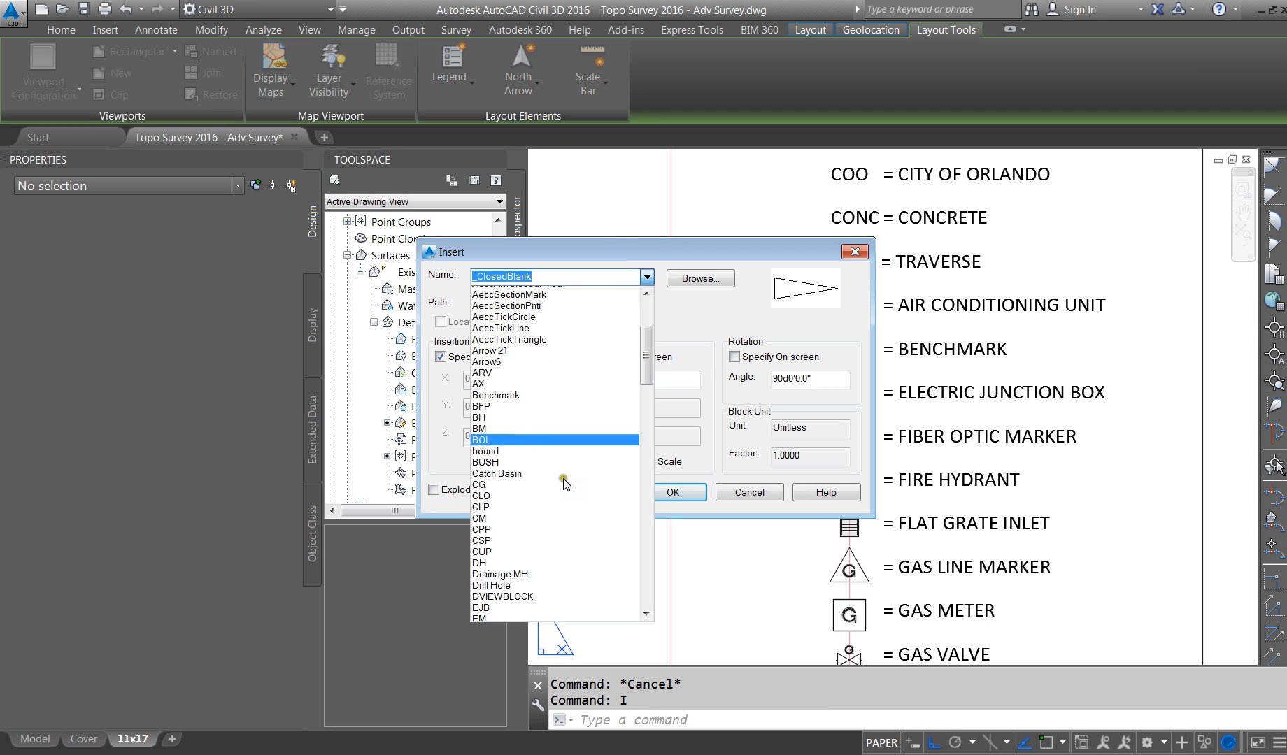
{"action": "scroll", "coordinate": [559, 507], "scroll_direction": "down", "scroll_amount": 12}
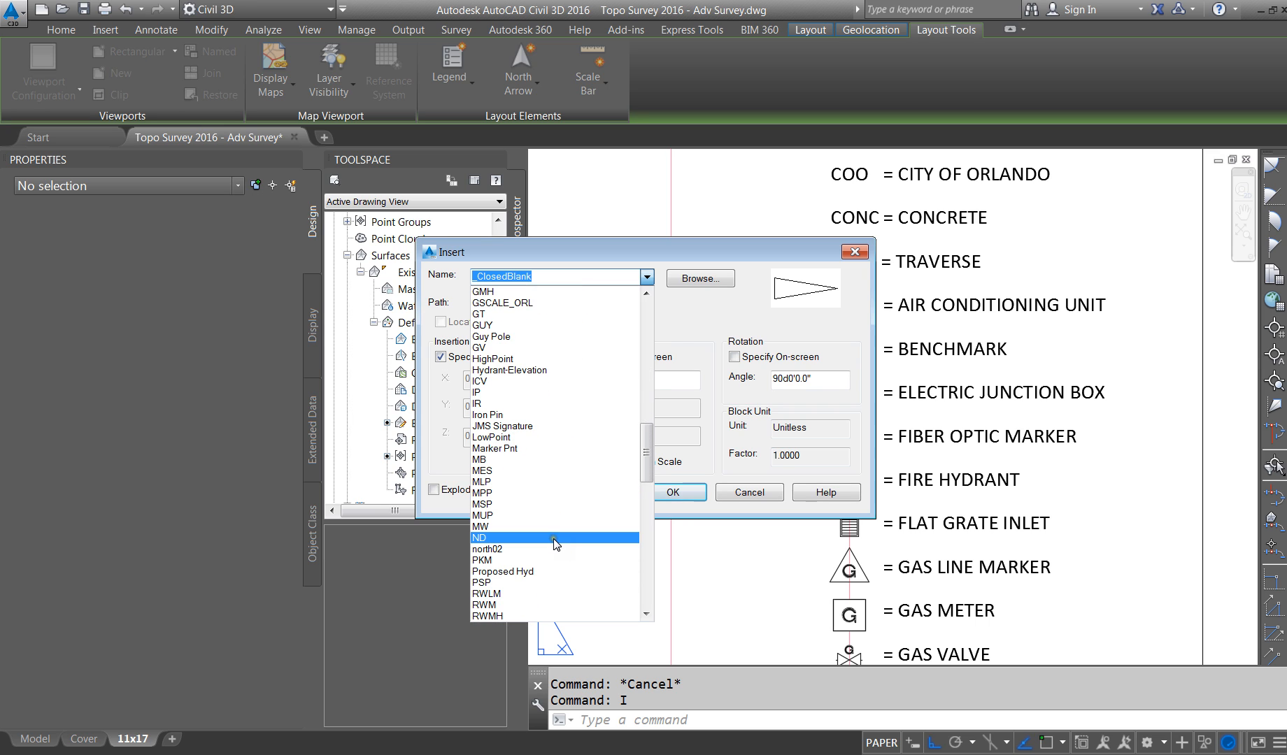
{"action": "scroll", "coordinate": [554, 546], "scroll_direction": "down", "scroll_amount": 4}
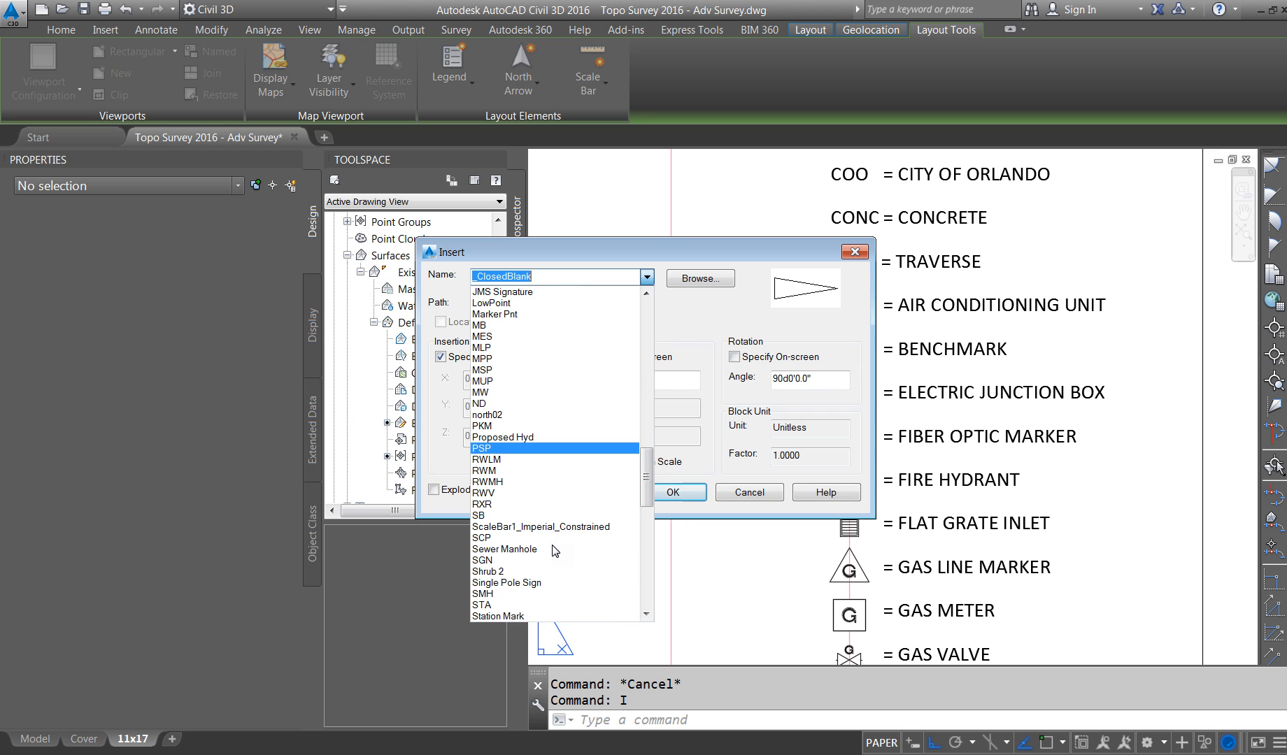
{"action": "scroll", "coordinate": [554, 546], "scroll_direction": "down", "scroll_amount": 3}
{"action": "scroll", "coordinate": [547, 517], "scroll_direction": "up", "scroll_amount": 3}
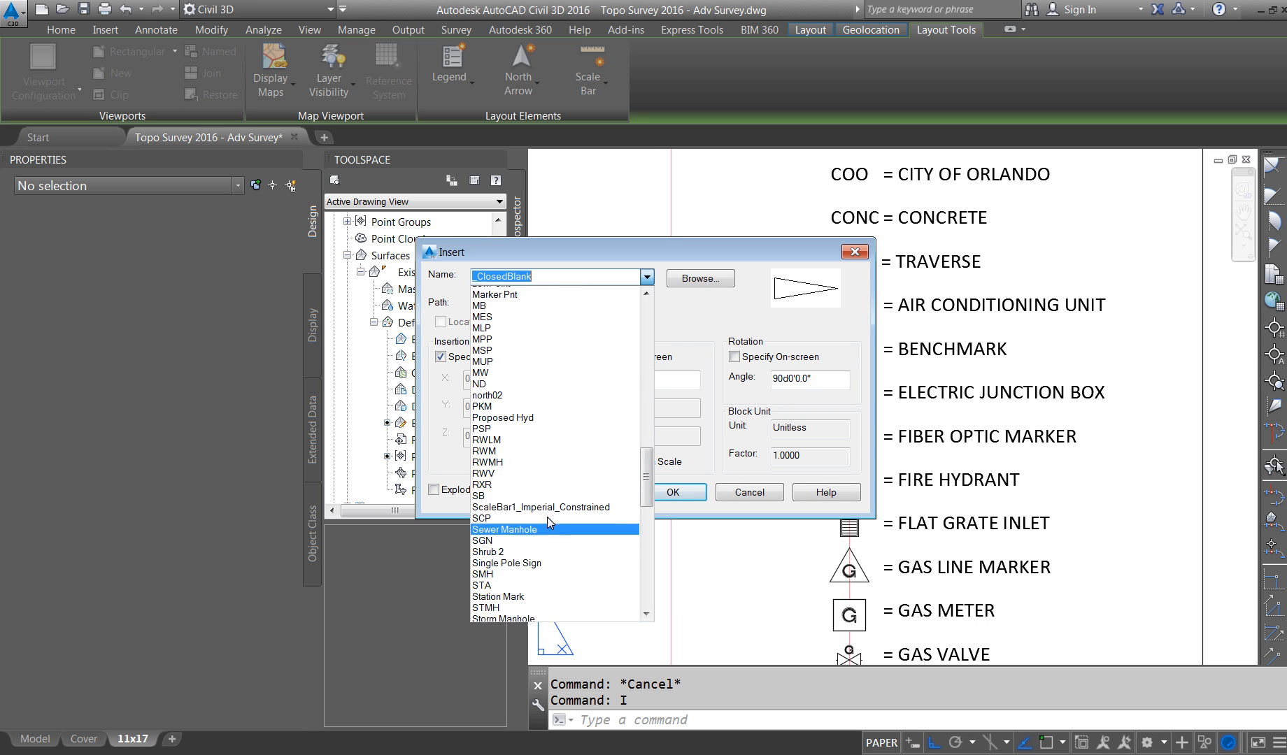
{"action": "scroll", "coordinate": [549, 611], "scroll_direction": "down", "scroll_amount": 15}
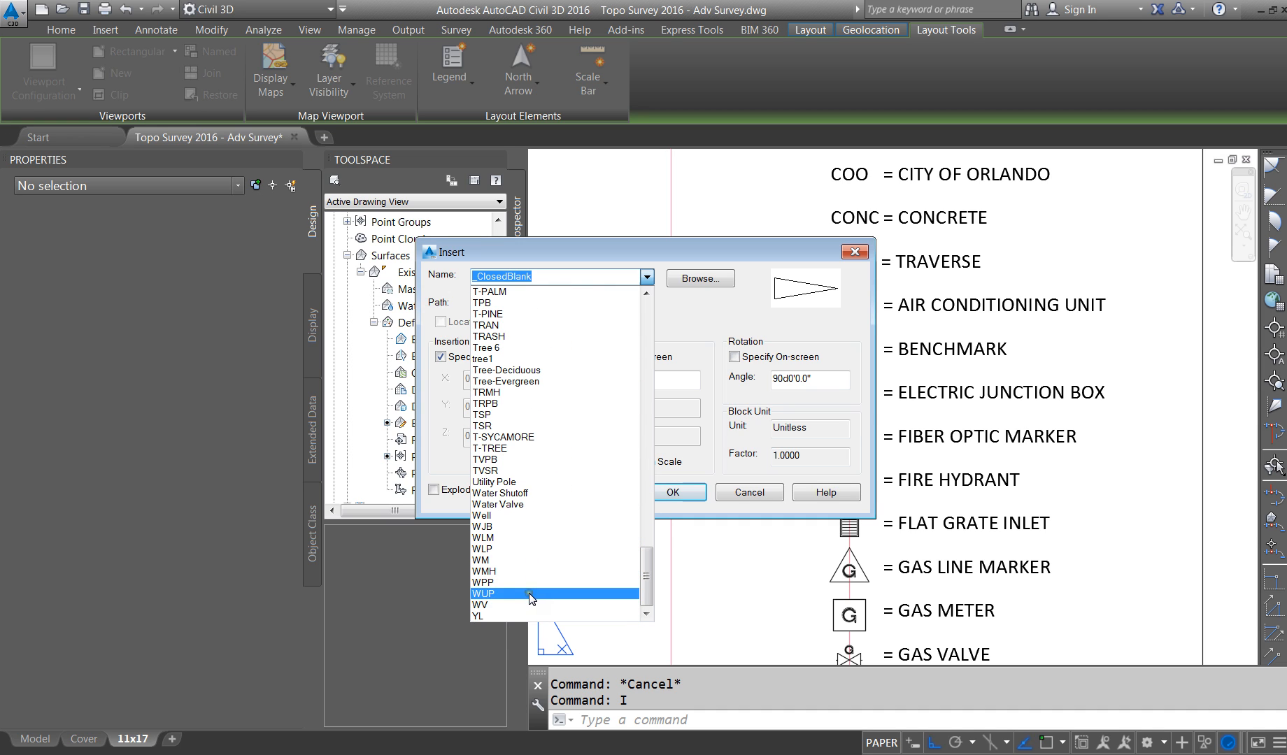
{"action": "left_click", "coordinate": [499, 560]}
{"action": "left_click", "coordinate": [655, 491]}
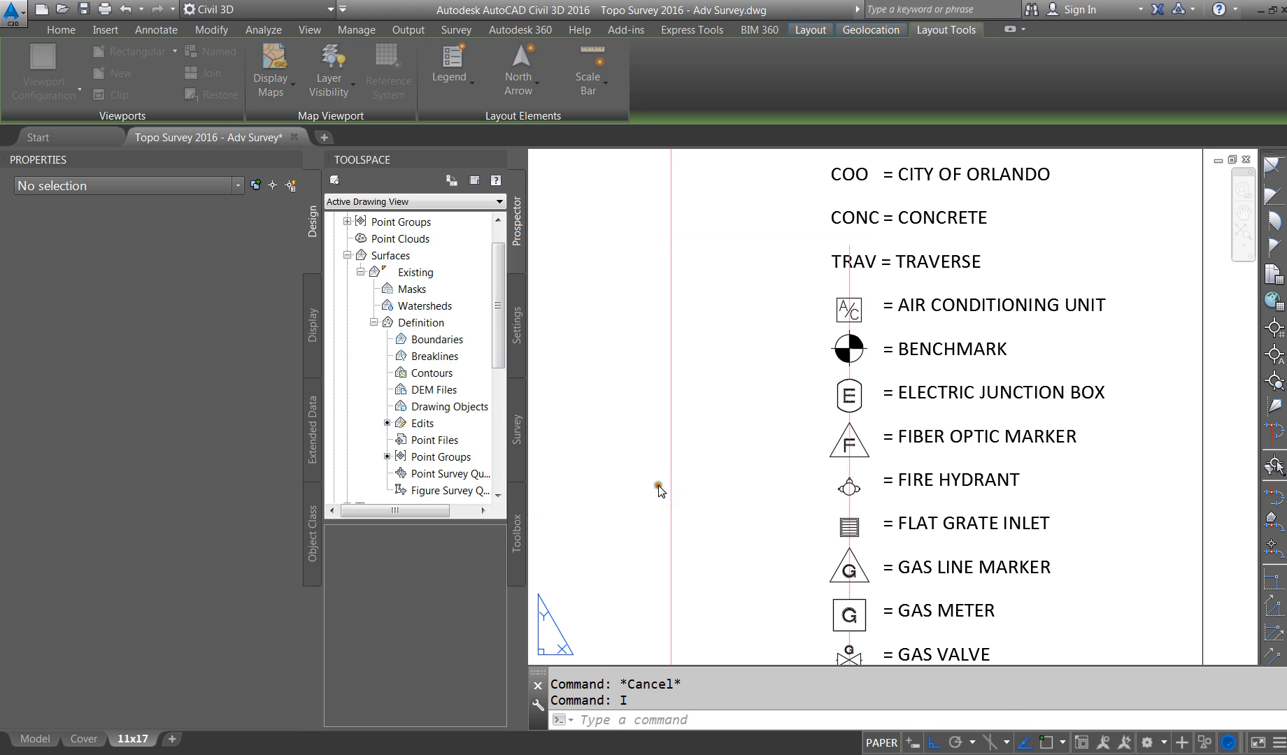
{"action": "left_click", "coordinate": [801, 610]}
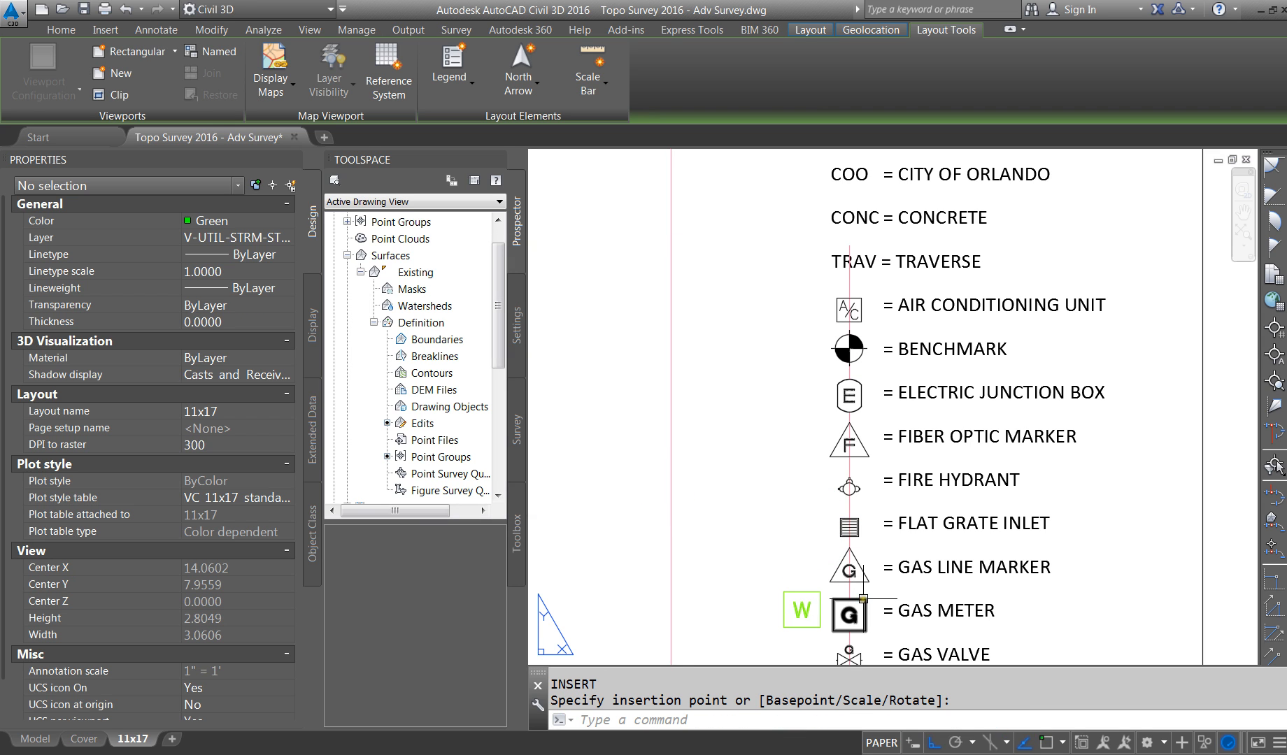
Step: Delete the legend's gas meter symbol and move the WM block by its insertion point onto the vertical symbol line in its place
{"action": "left_click", "coordinate": [863, 600]}
{"action": "key", "text": "Delete"}
{"action": "left_click", "coordinate": [818, 601]}
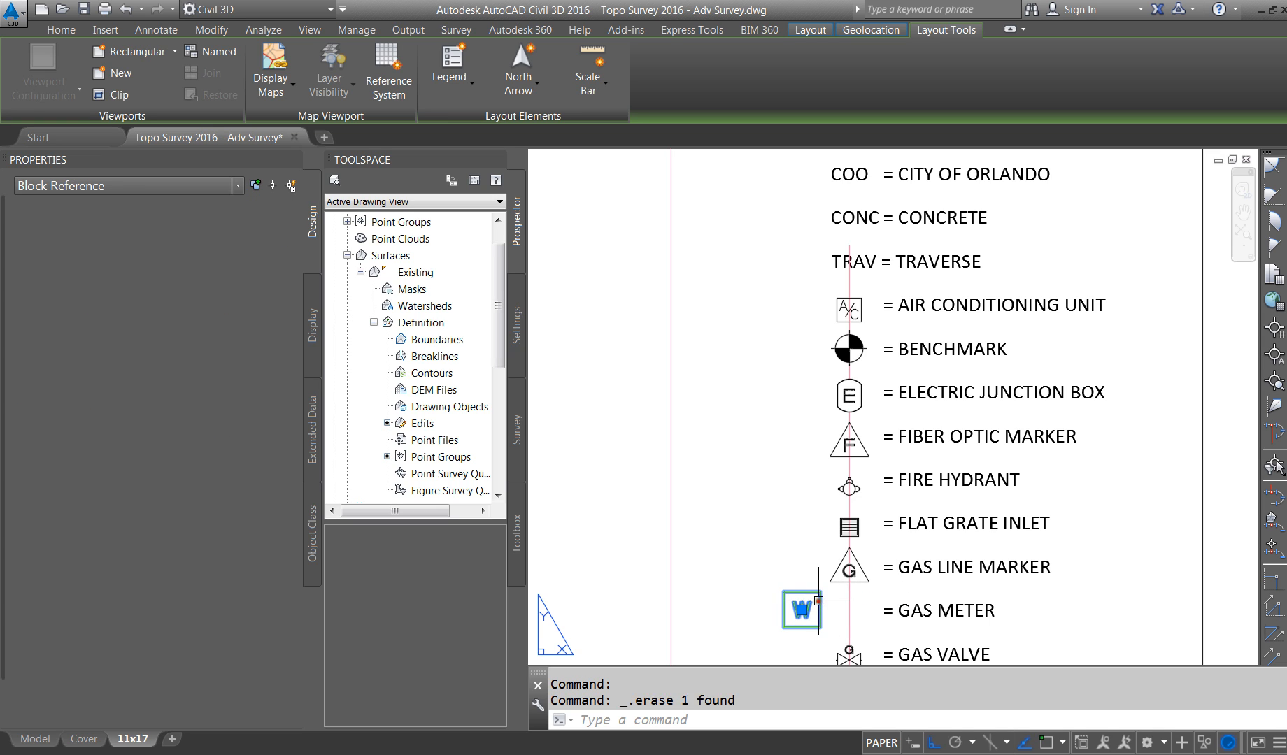
{"action": "type", "text": "M"}
{"action": "key", "text": "Return"}
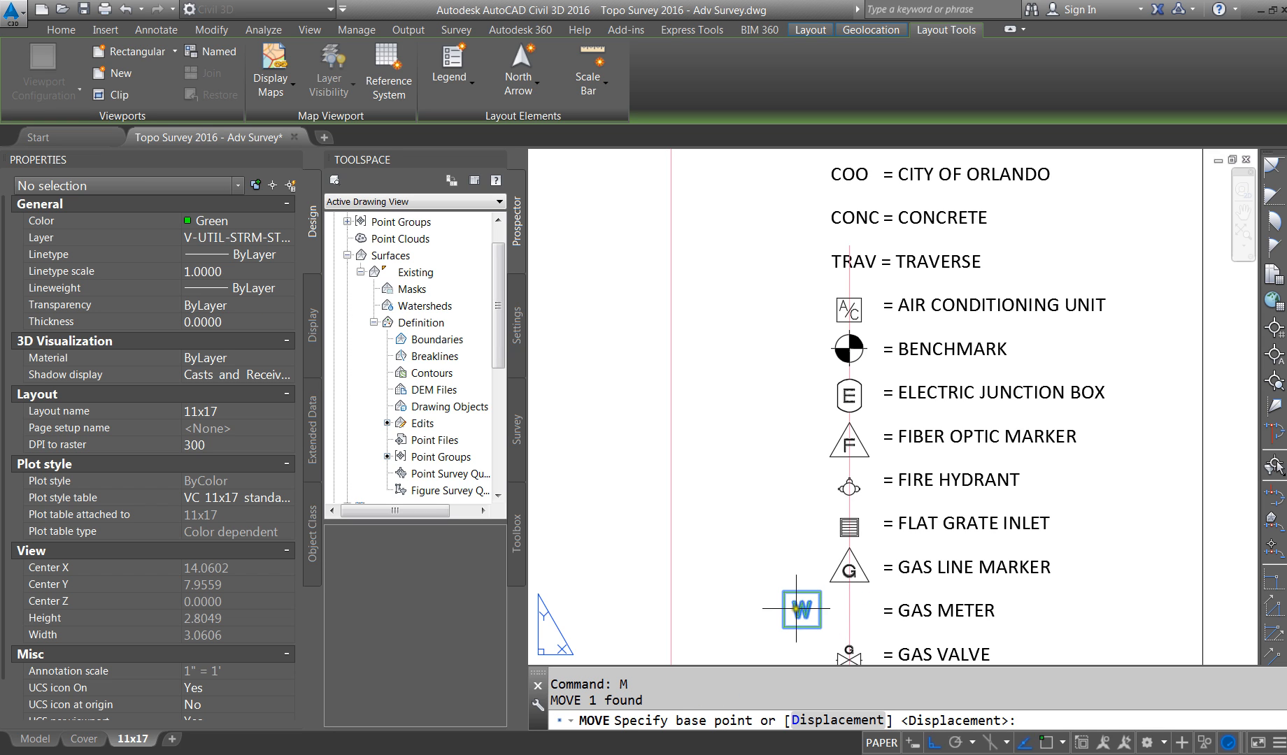
{"action": "right_click", "coordinate": [806, 608], "text": "shift"}
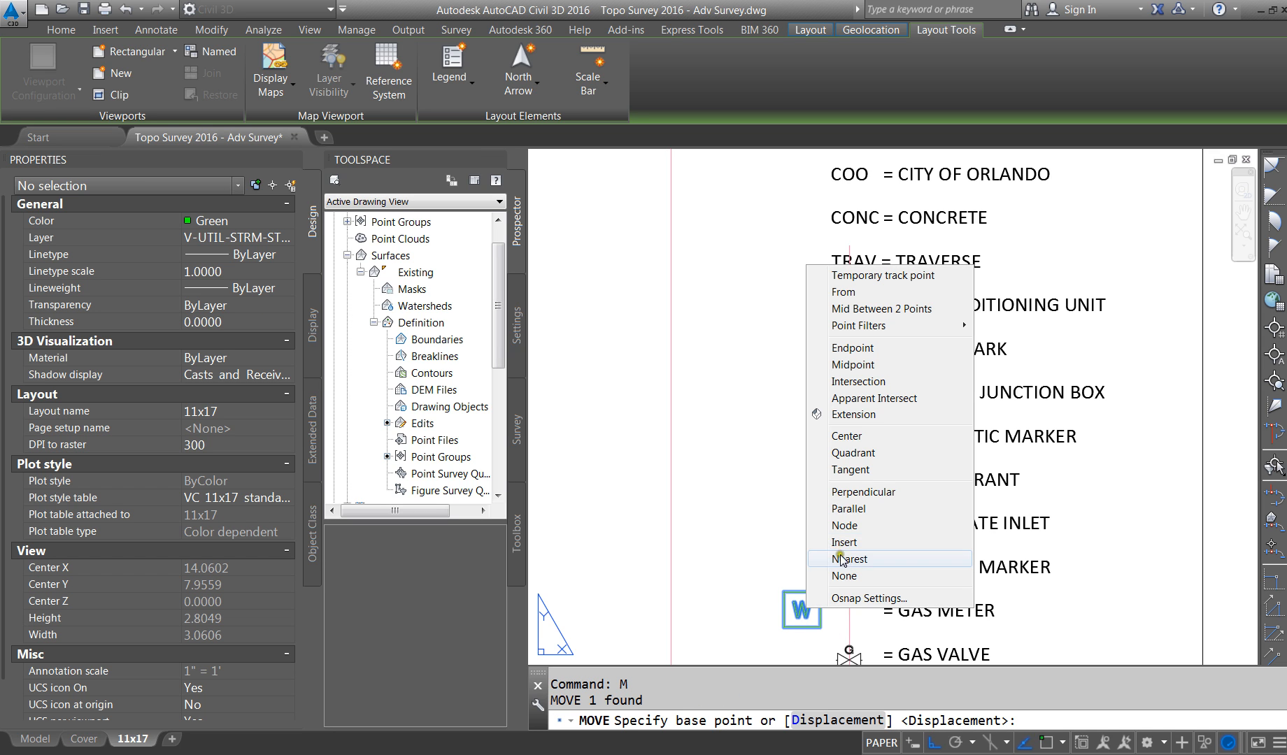
{"action": "left_click", "coordinate": [844, 542]}
{"action": "left_click", "coordinate": [800, 606]}
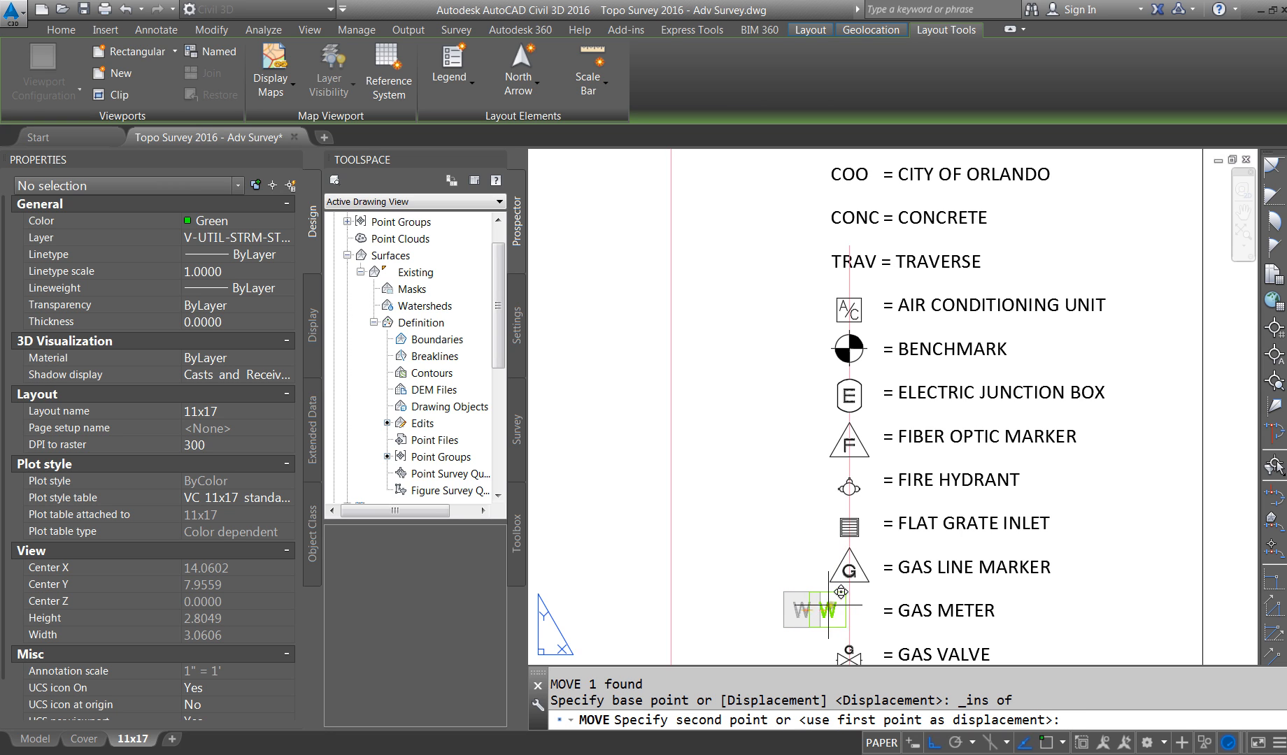
{"action": "right_click", "coordinate": [841, 593], "text": "shift"}
{"action": "left_click", "coordinate": [867, 557]}
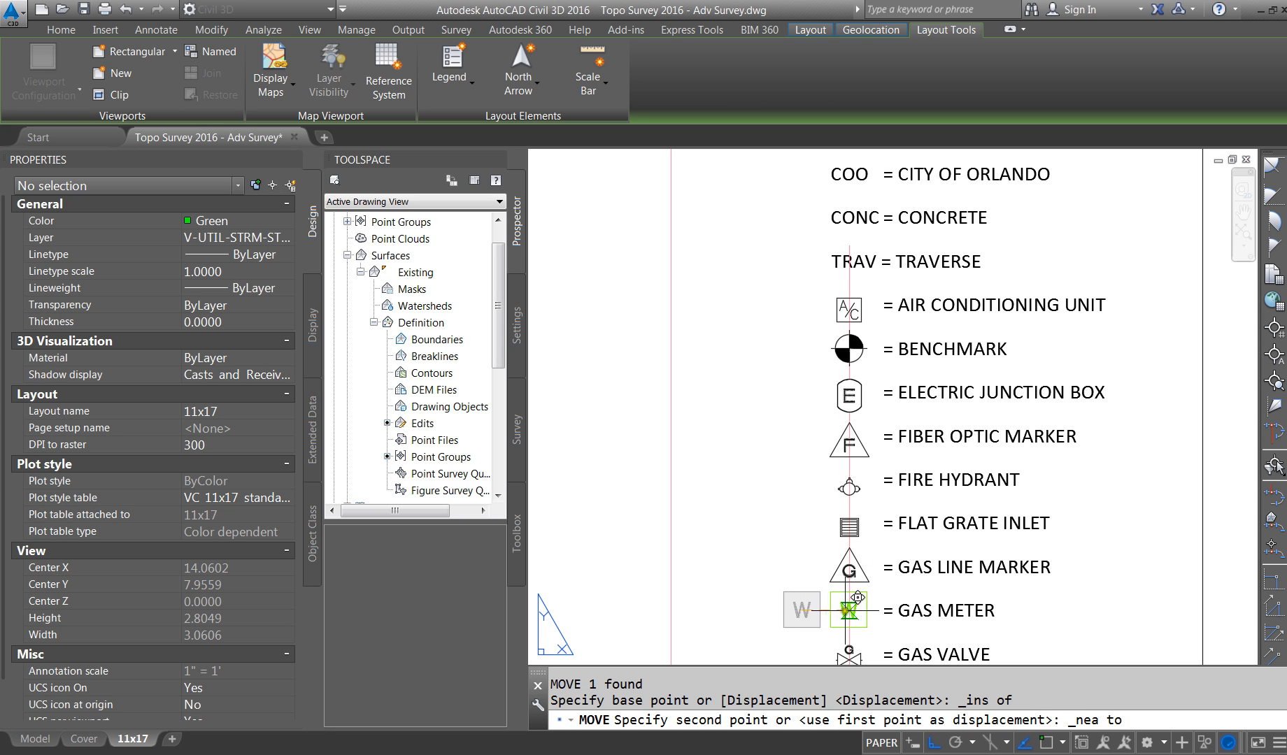
{"action": "left_click", "coordinate": [848, 610]}
Step: Change the legend description "GAS METER" beside the WM block to "WATER METER"
{"action": "double_click", "coordinate": [913, 606]}
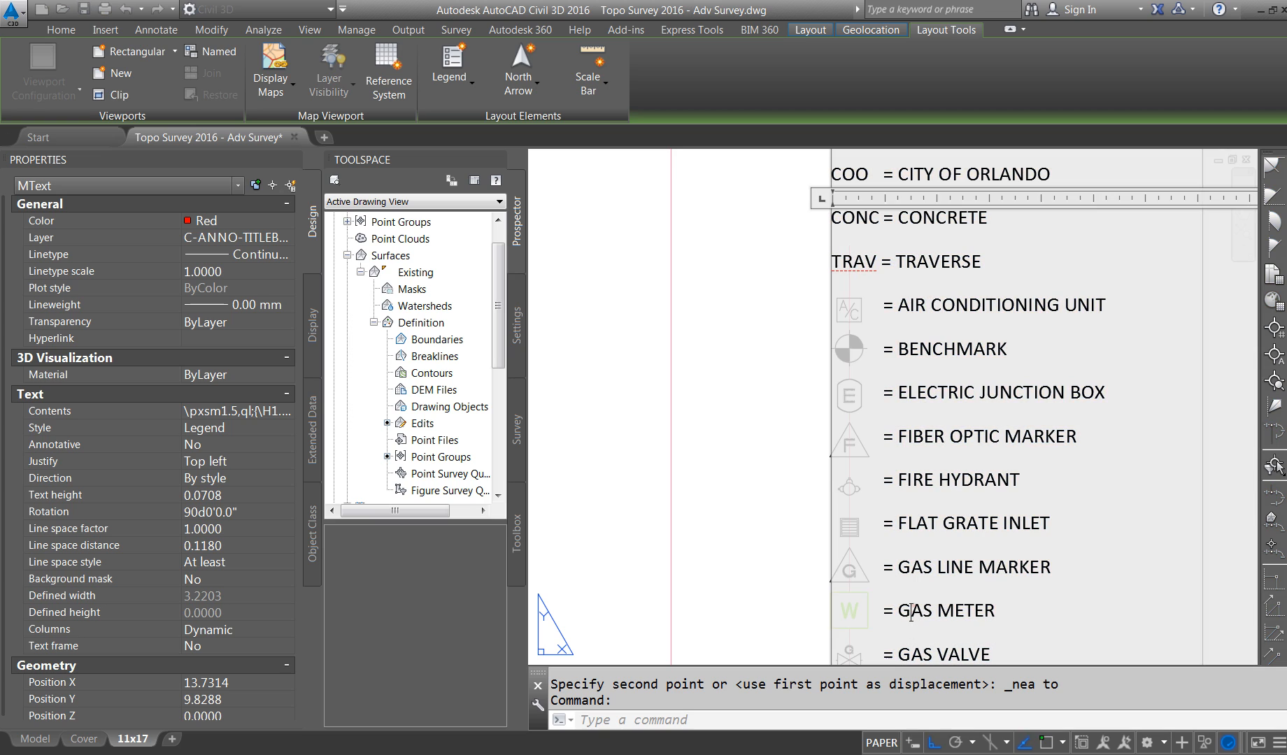
{"action": "left_click_drag", "start_coordinate": [898, 607], "coordinate": [928, 611]}
{"action": "type", "text": "WATER"}
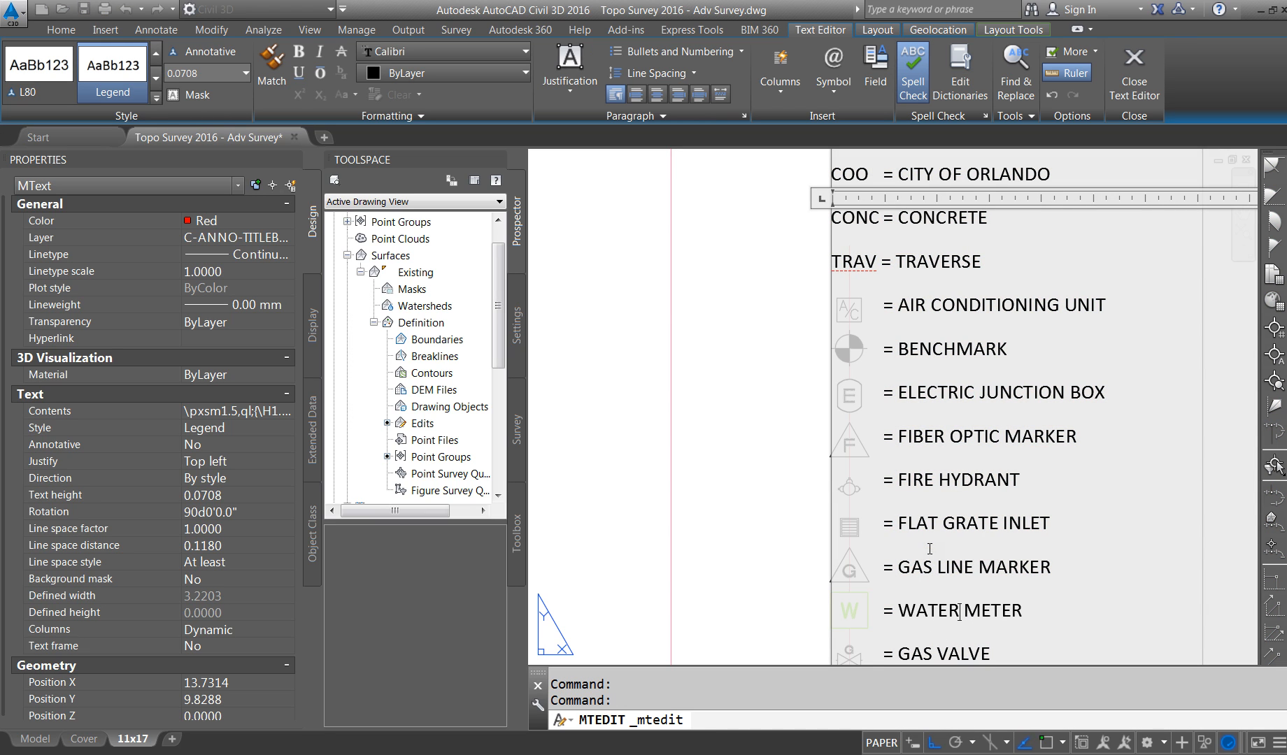
{"action": "left_click", "coordinate": [703, 540]}
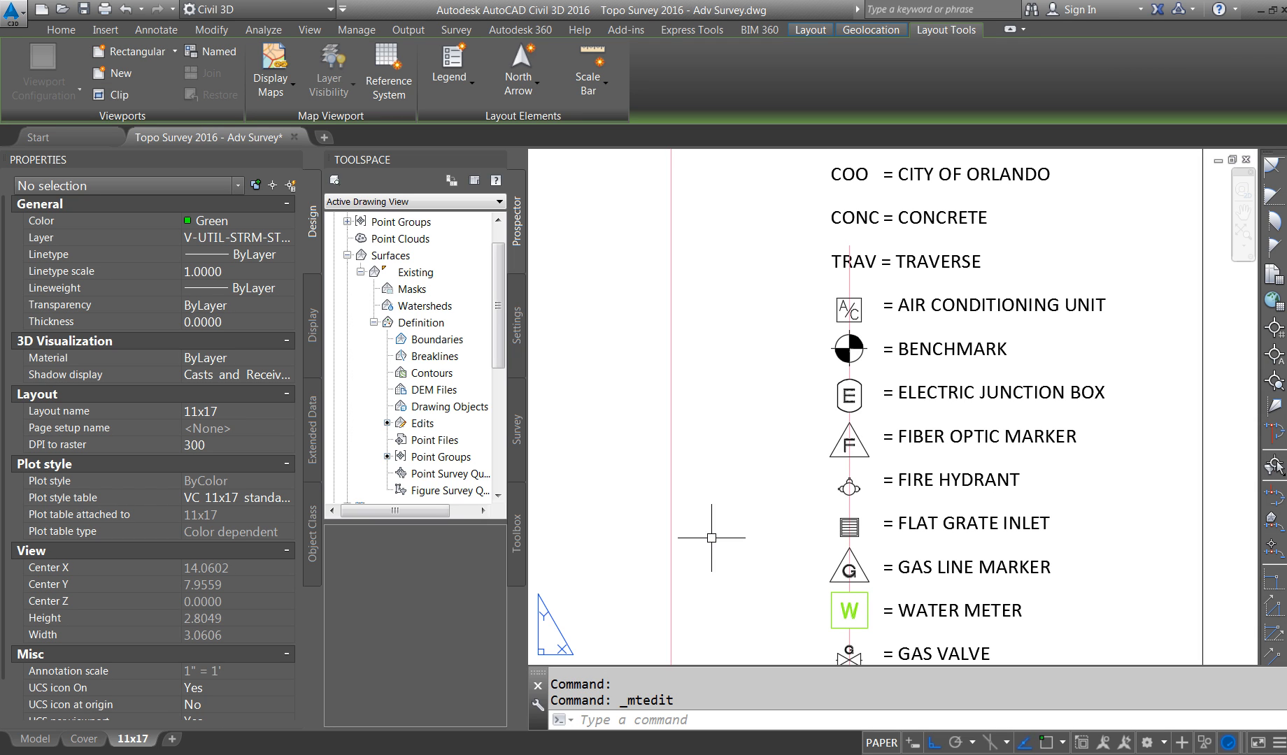
Step: Check the block properties and available block editing options of the legend's gas valve symbol, then deselect it
{"action": "scroll", "coordinate": [852, 453], "scroll_direction": "down", "scroll_amount": 4}
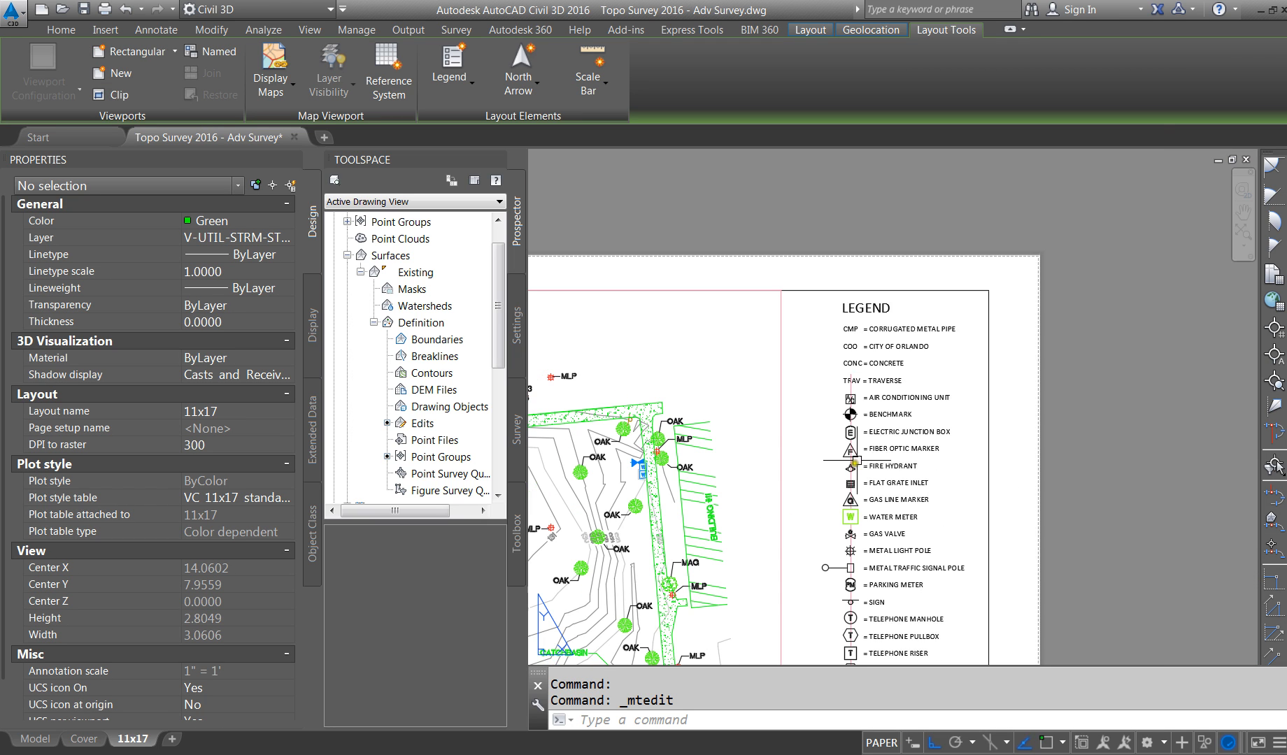
{"action": "scroll", "coordinate": [864, 413], "scroll_direction": "up", "scroll_amount": 5}
{"action": "scroll", "coordinate": [864, 413], "scroll_direction": "down", "scroll_amount": 5}
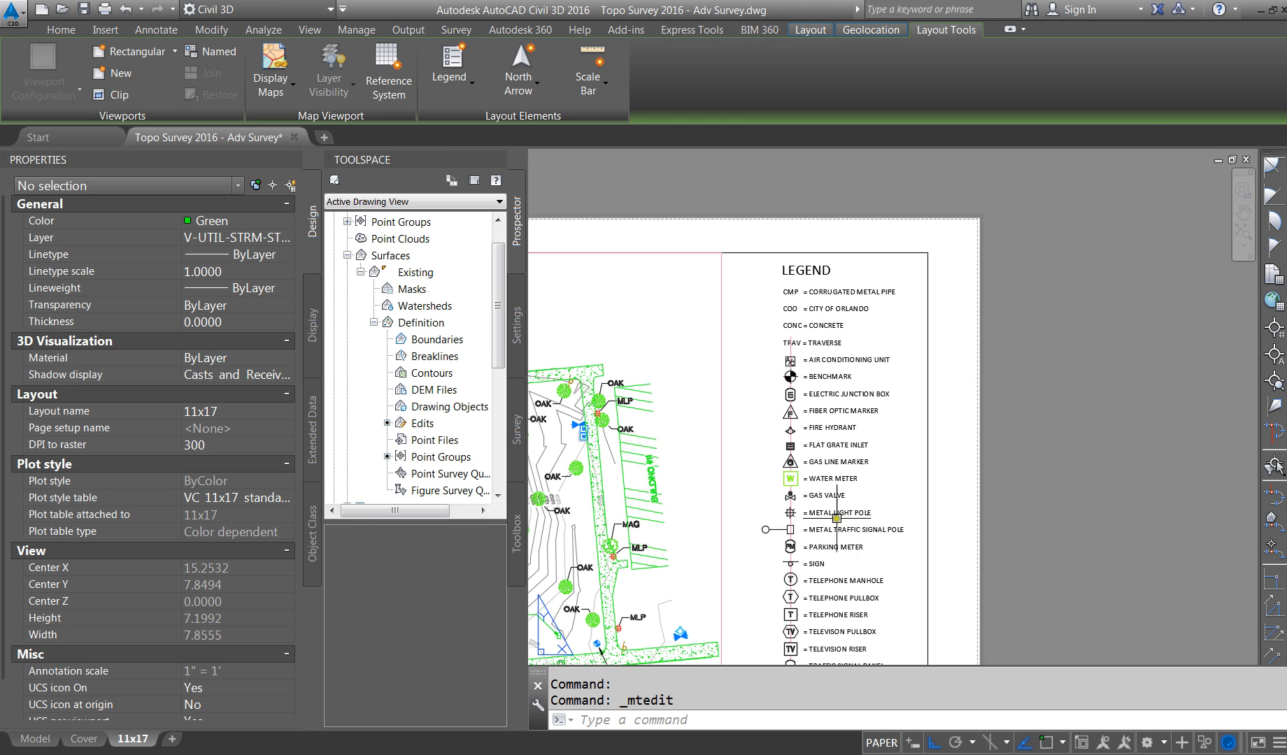
{"action": "scroll", "coordinate": [778, 479], "scroll_direction": "up", "scroll_amount": 3}
{"action": "scroll", "coordinate": [825, 512], "scroll_direction": "up", "scroll_amount": 5}
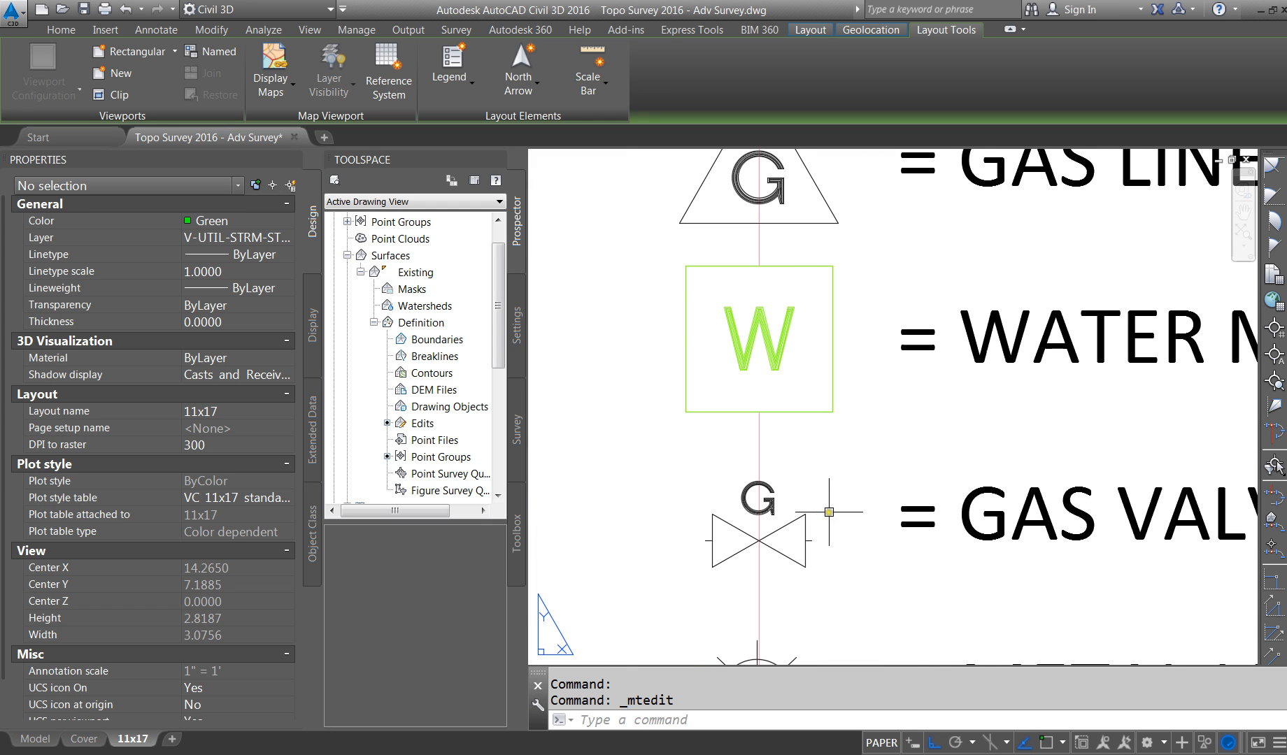
{"action": "left_click", "coordinate": [796, 517]}
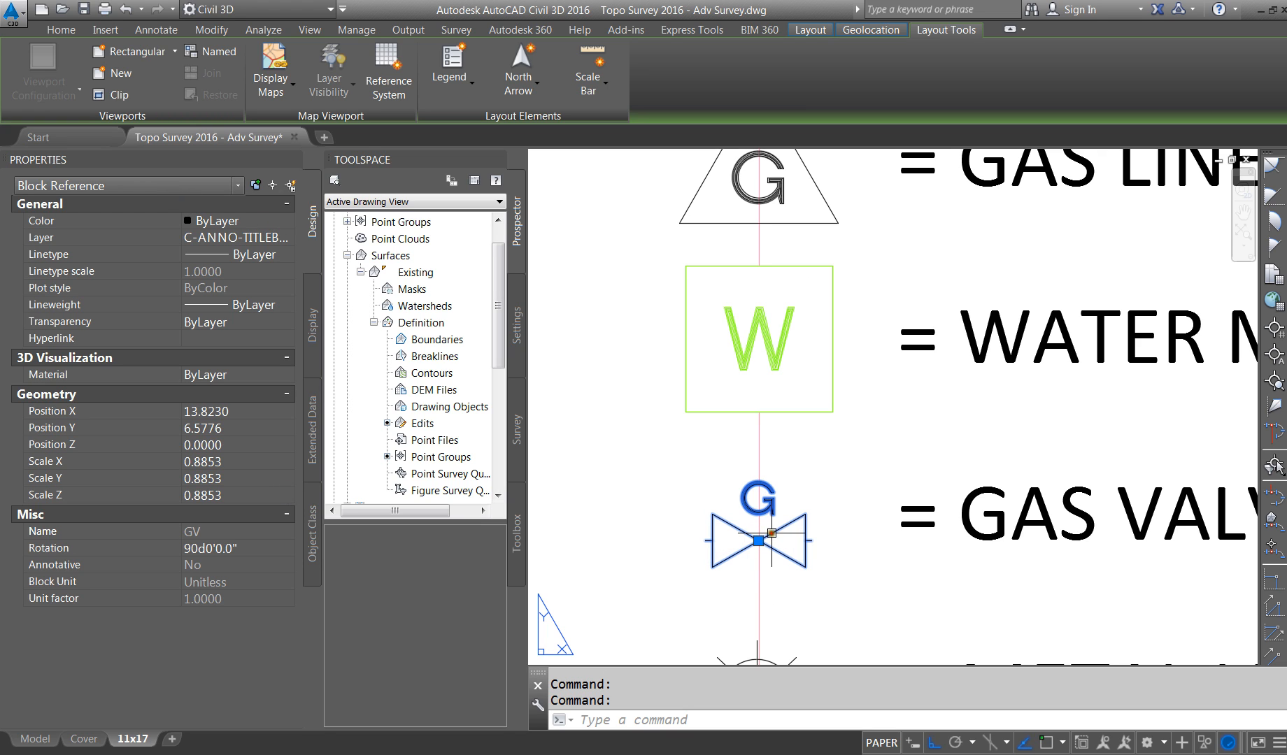
{"action": "right_click", "coordinate": [769, 175]}
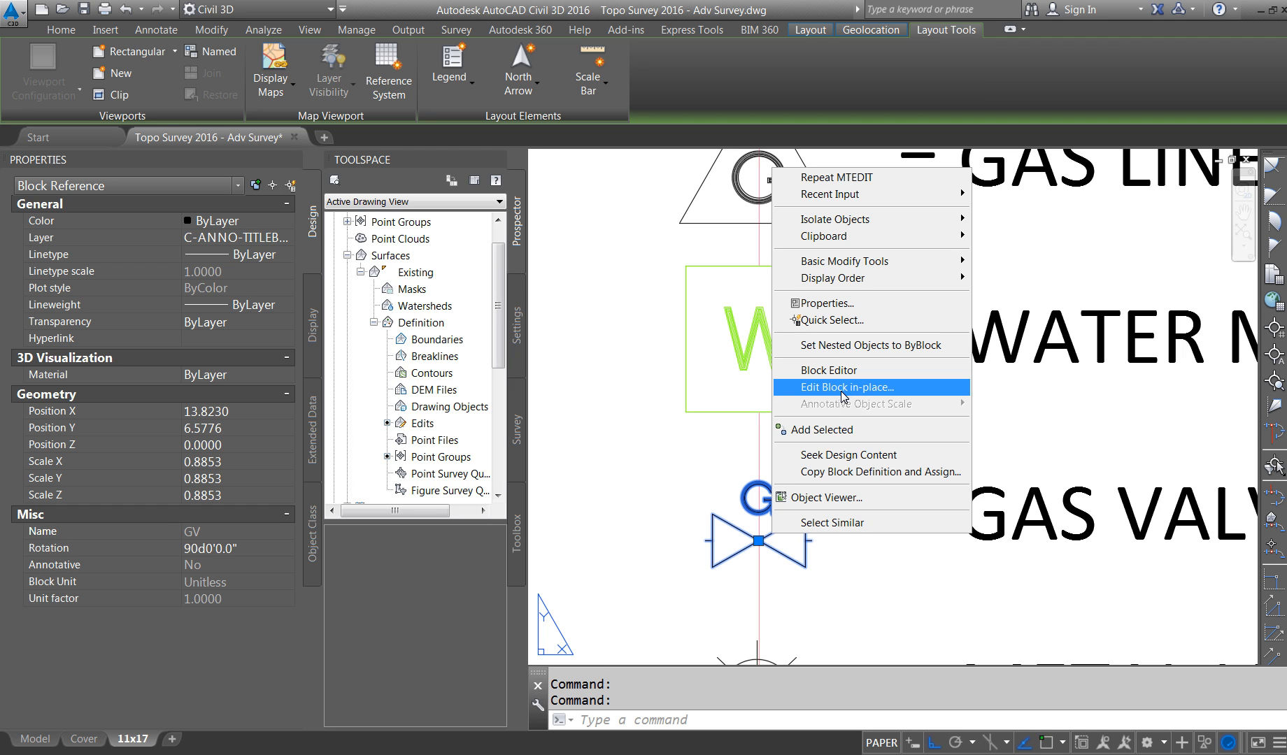
{"action": "key", "text": "Escape"}
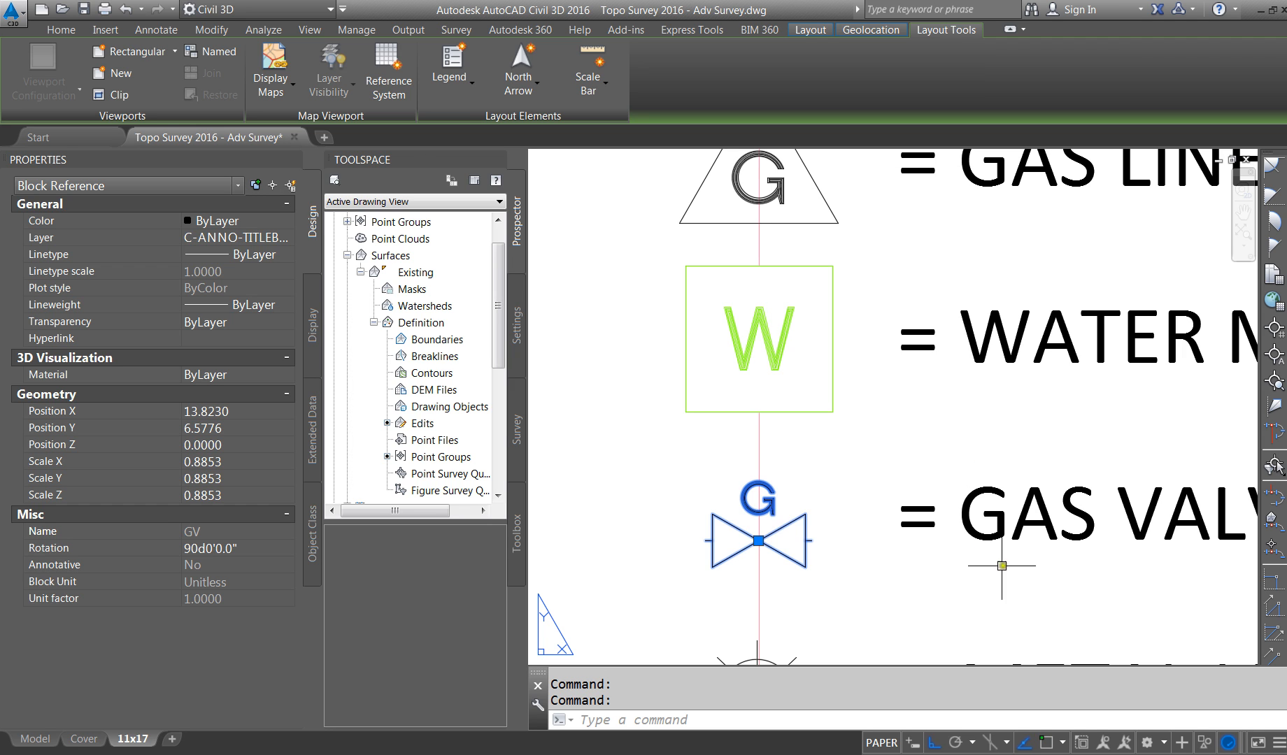
{"action": "key", "text": "Escape"}
Step: Delete the air conditioning unit symbol from the legend
{"action": "scroll", "coordinate": [805, 497], "scroll_direction": "down", "scroll_amount": 2}
{"action": "scroll", "coordinate": [812, 514], "scroll_direction": "down", "scroll_amount": 5}
{"action": "scroll", "coordinate": [834, 394], "scroll_direction": "up", "scroll_amount": 5}
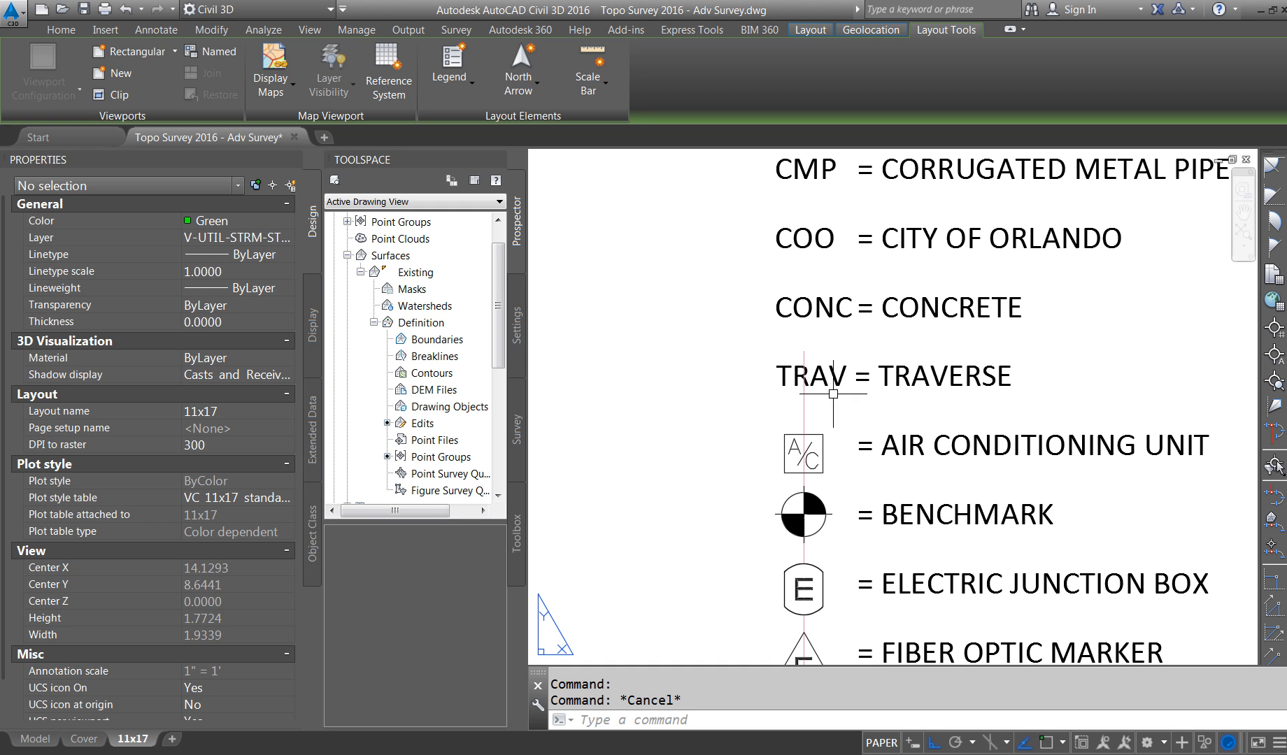
{"action": "left_click", "coordinate": [824, 462]}
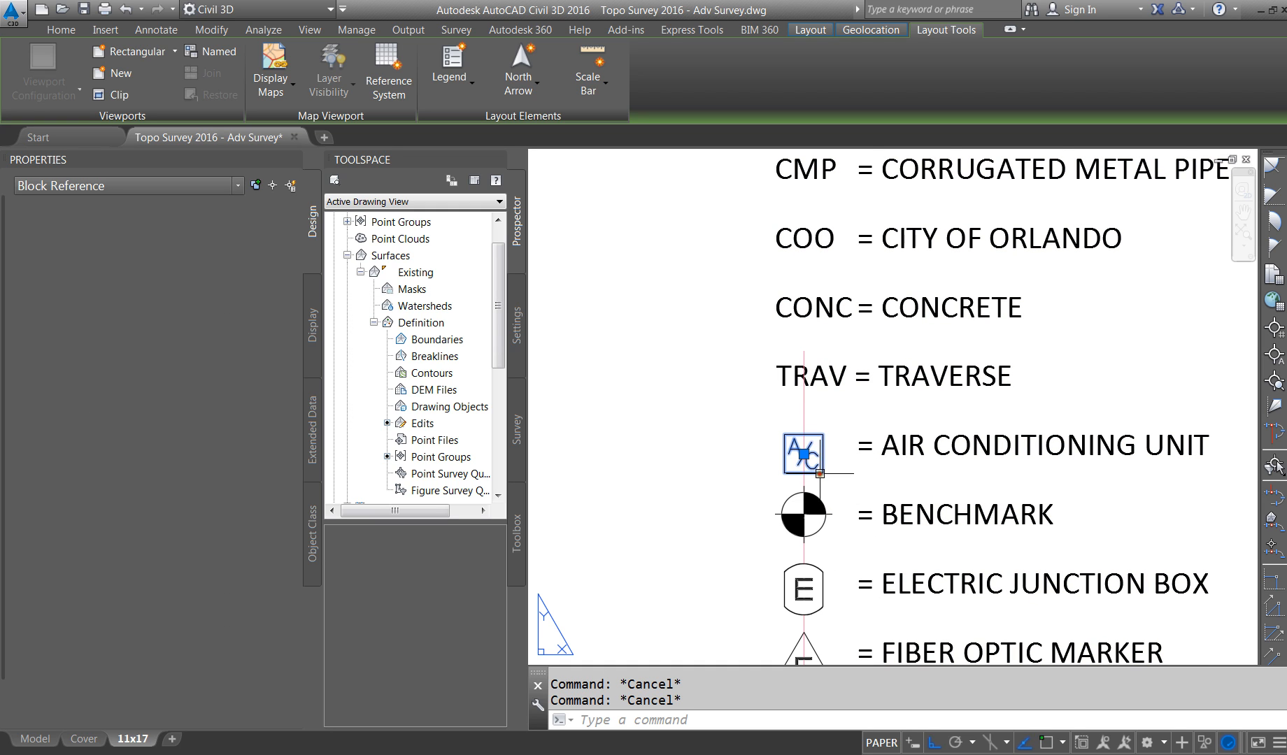
{"action": "key", "text": "Delete"}
Step: Remove the "= AIR CONDITIONING UNIT" description from the legend text, leaving its line blank
{"action": "left_click", "coordinate": [832, 438]}
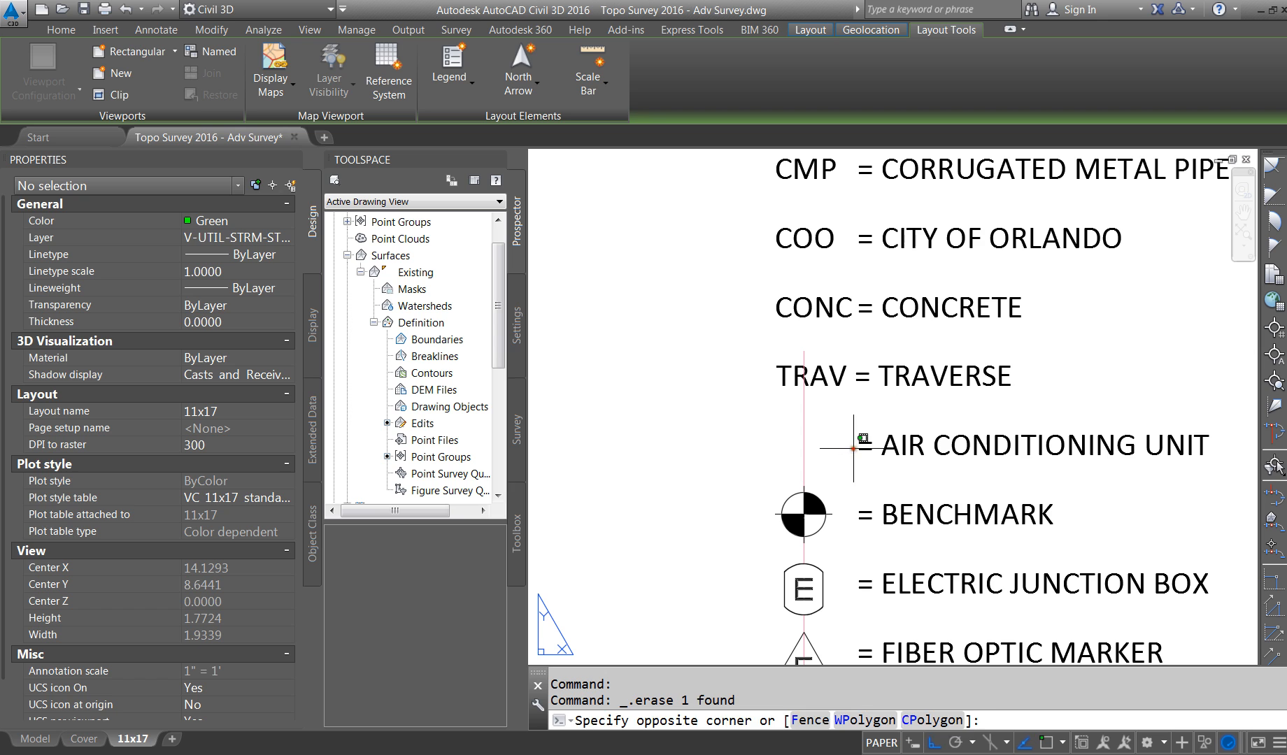
{"action": "left_click", "coordinate": [874, 445]}
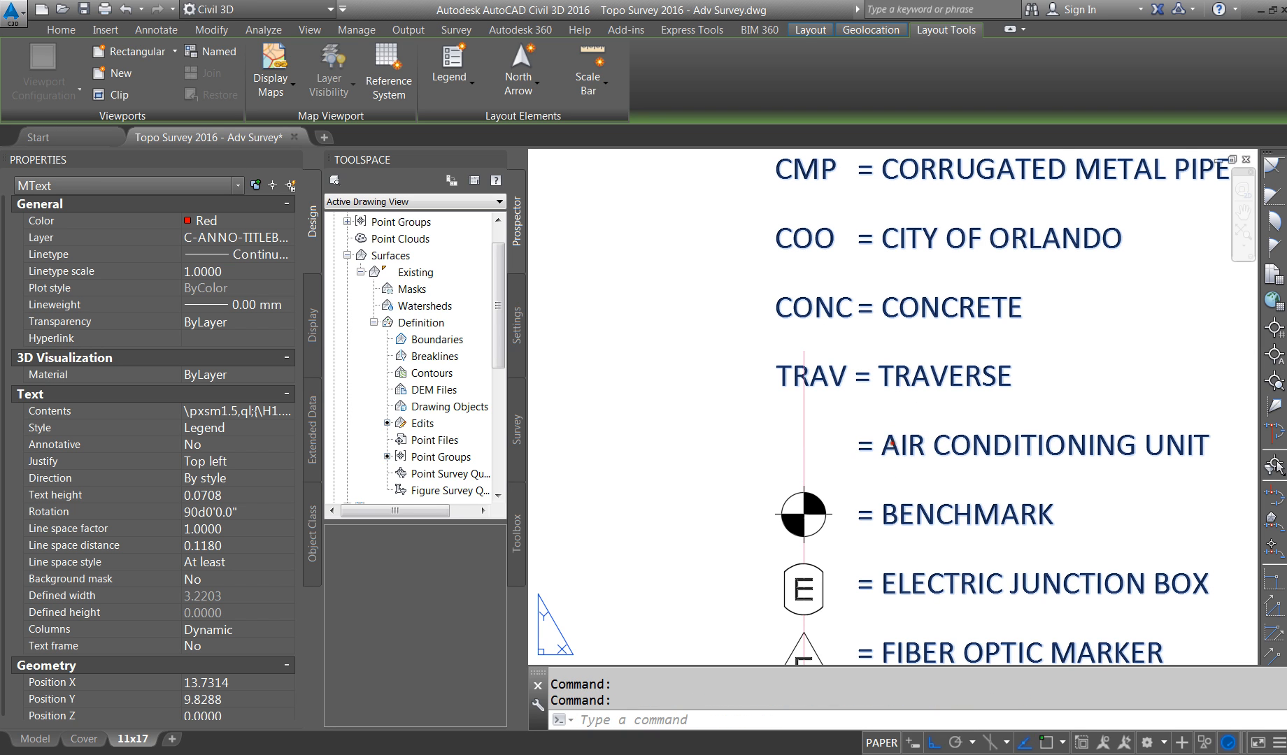
{"action": "double_click", "coordinate": [894, 444]}
{"action": "left_click_drag", "start_coordinate": [857, 448], "coordinate": [1221, 457]}
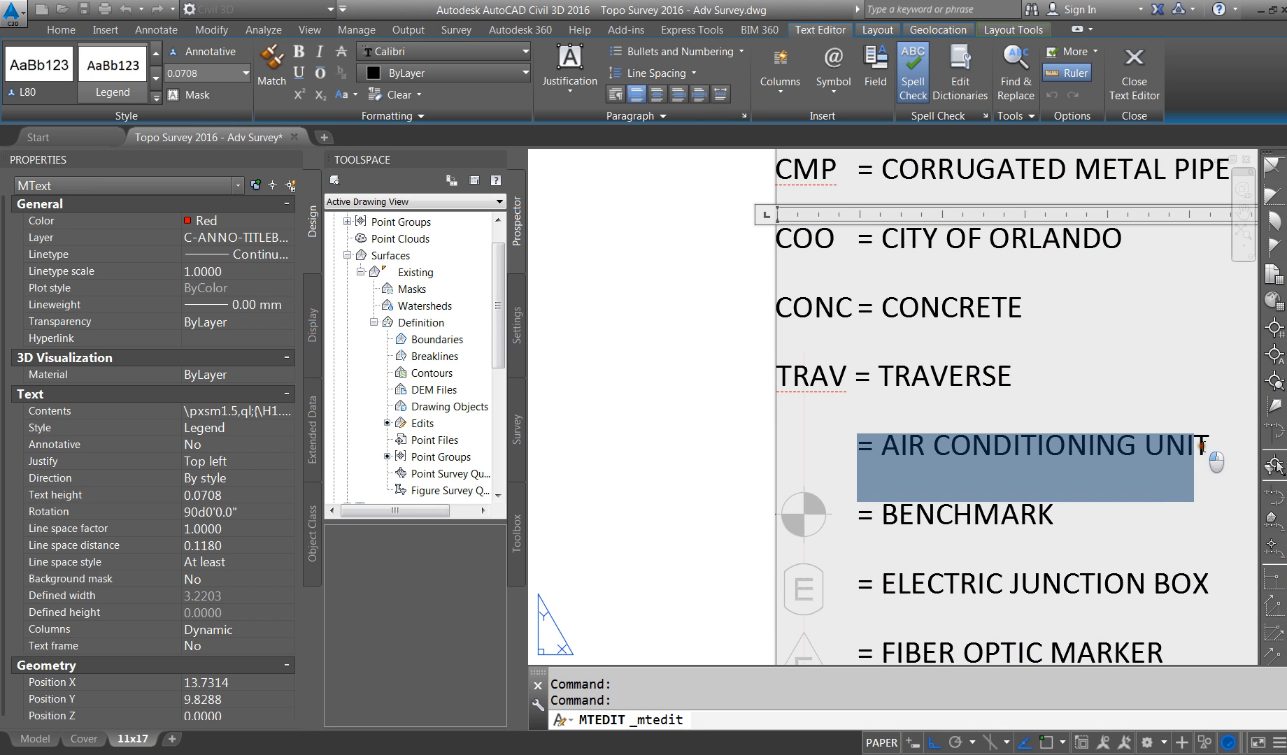
{"action": "key", "text": "Delete"}
{"action": "left_click", "coordinate": [682, 463]}
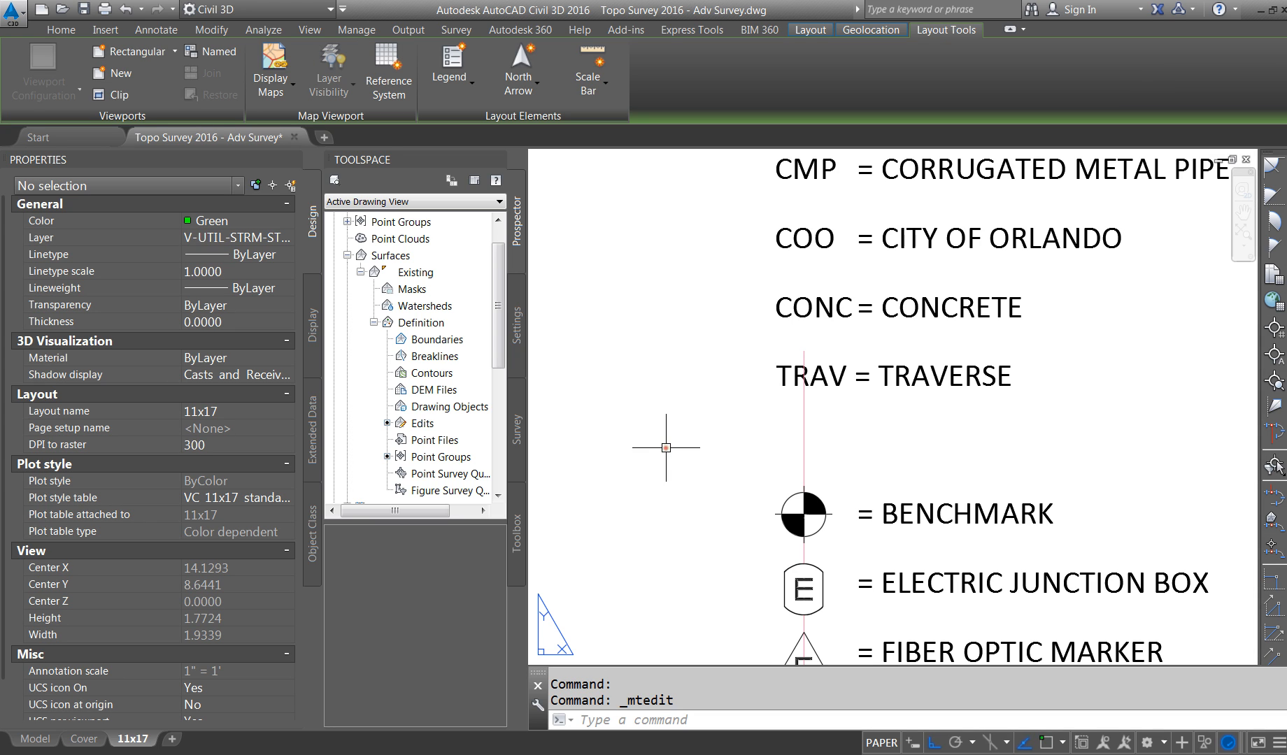
Step: Examine the legend's symbols and descriptions from the benchmark down to the treeline, including the water meter block and the editable legend text
{"action": "scroll", "coordinate": [729, 522], "scroll_direction": "down", "scroll_amount": 2}
{"action": "scroll", "coordinate": [750, 535], "scroll_direction": "up", "scroll_amount": 2}
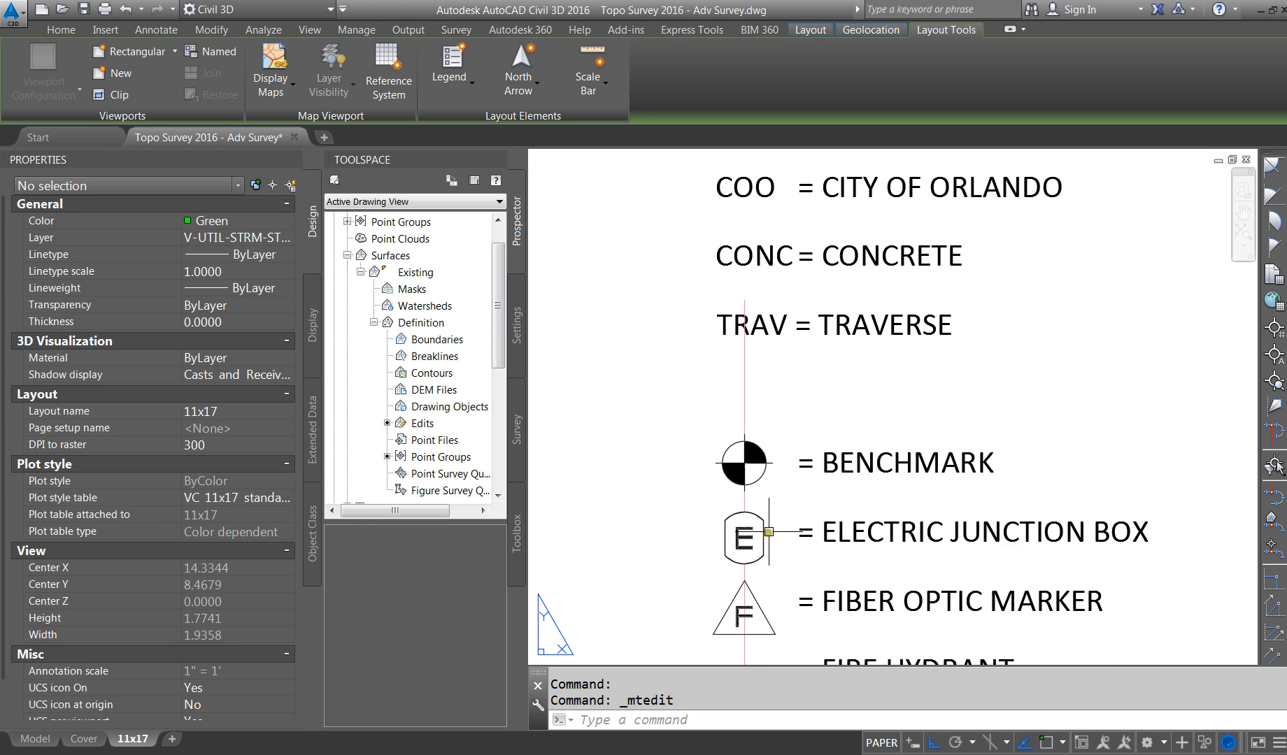
{"action": "scroll", "coordinate": [887, 523], "scroll_direction": "down", "scroll_amount": 2}
{"action": "scroll", "coordinate": [853, 559], "scroll_direction": "up", "scroll_amount": 2}
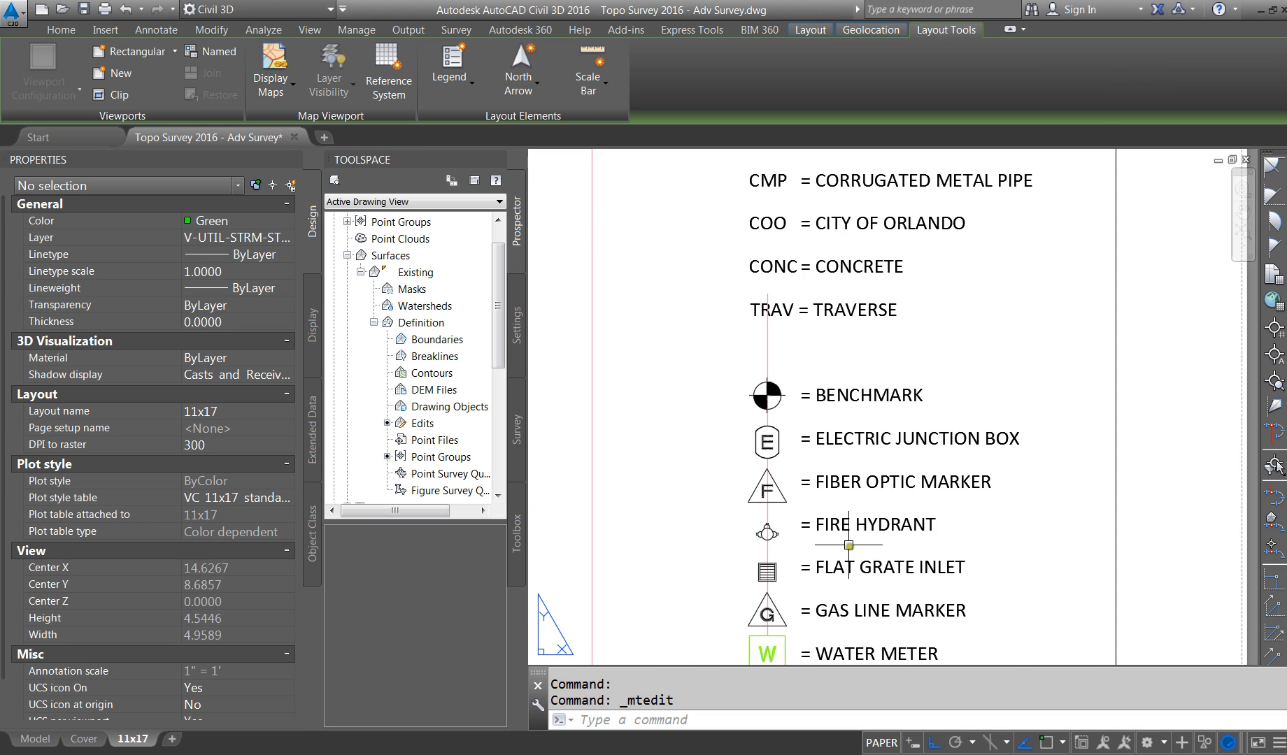
{"action": "scroll", "coordinate": [840, 587], "scroll_direction": "down", "scroll_amount": 4}
{"action": "scroll", "coordinate": [838, 596], "scroll_direction": "up", "scroll_amount": 2}
{"action": "scroll", "coordinate": [912, 497], "scroll_direction": "up", "scroll_amount": 4}
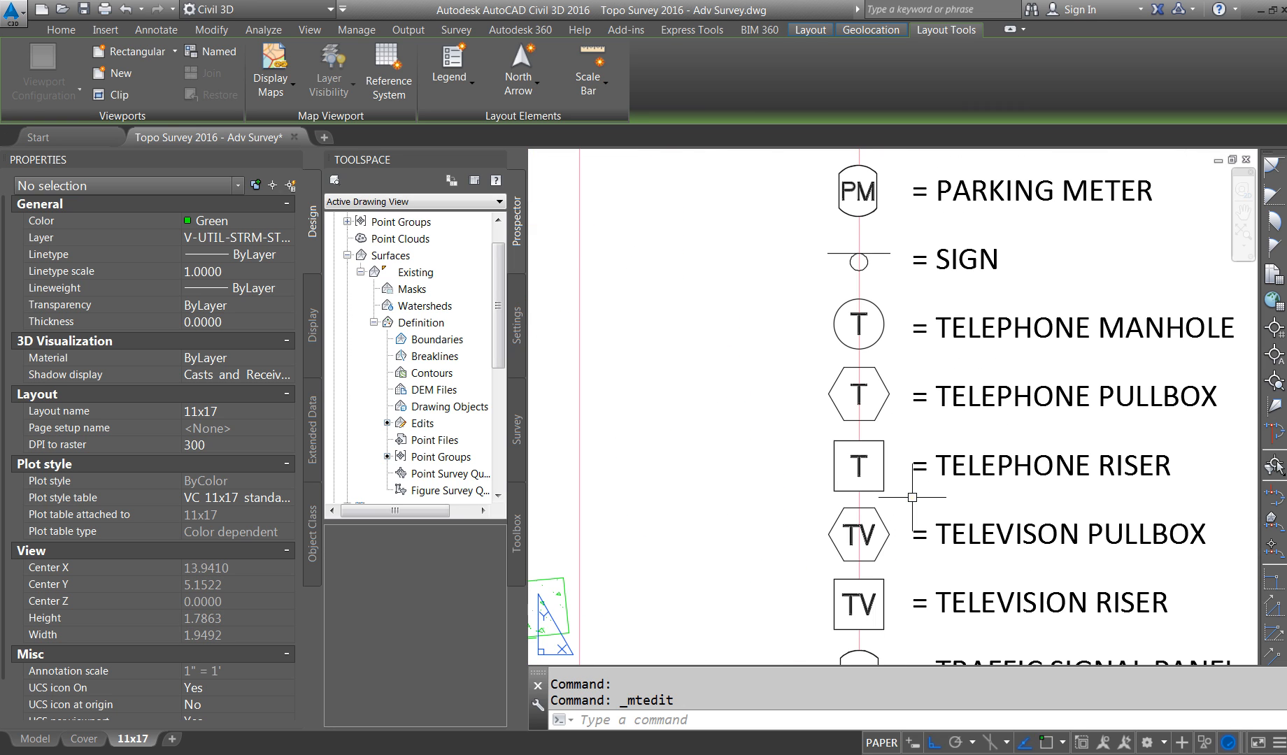
{"action": "scroll", "coordinate": [913, 483], "scroll_direction": "down", "scroll_amount": 3}
{"action": "scroll", "coordinate": [896, 281], "scroll_direction": "up", "scroll_amount": 3}
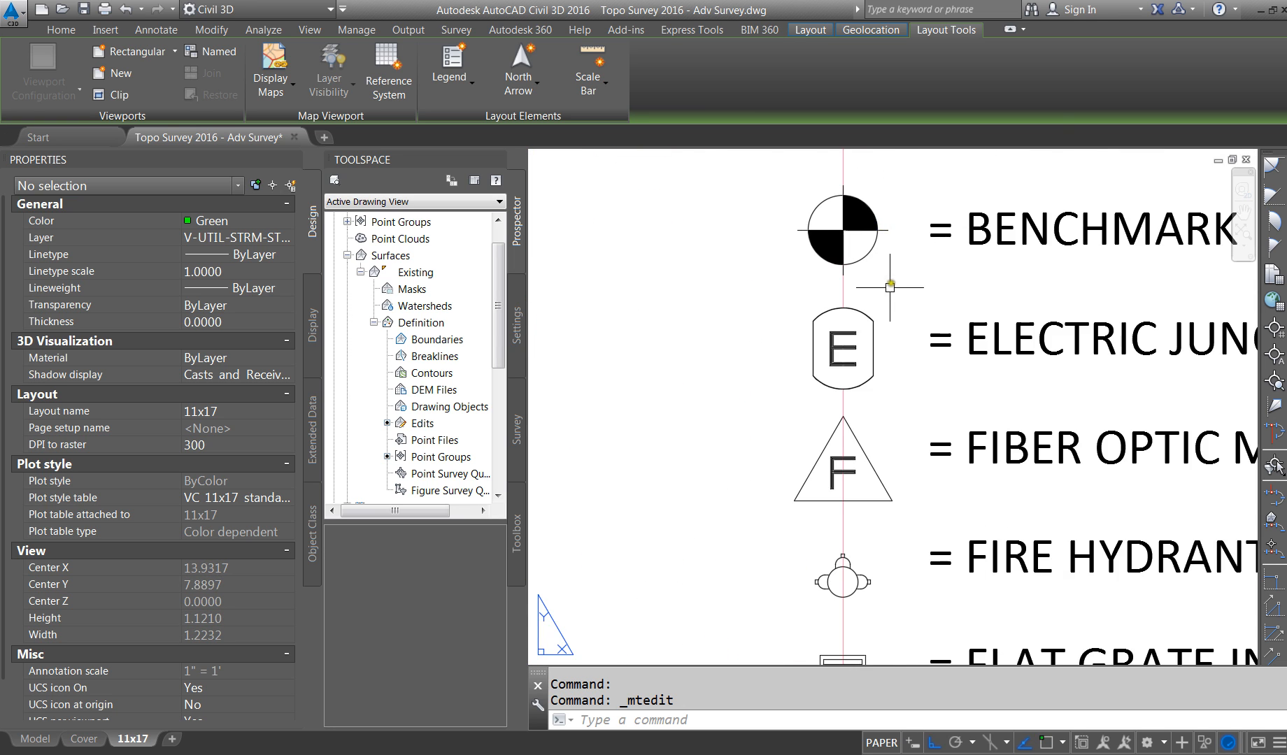
{"action": "scroll", "coordinate": [894, 322], "scroll_direction": "down", "scroll_amount": 2}
{"action": "left_click", "coordinate": [874, 442]}
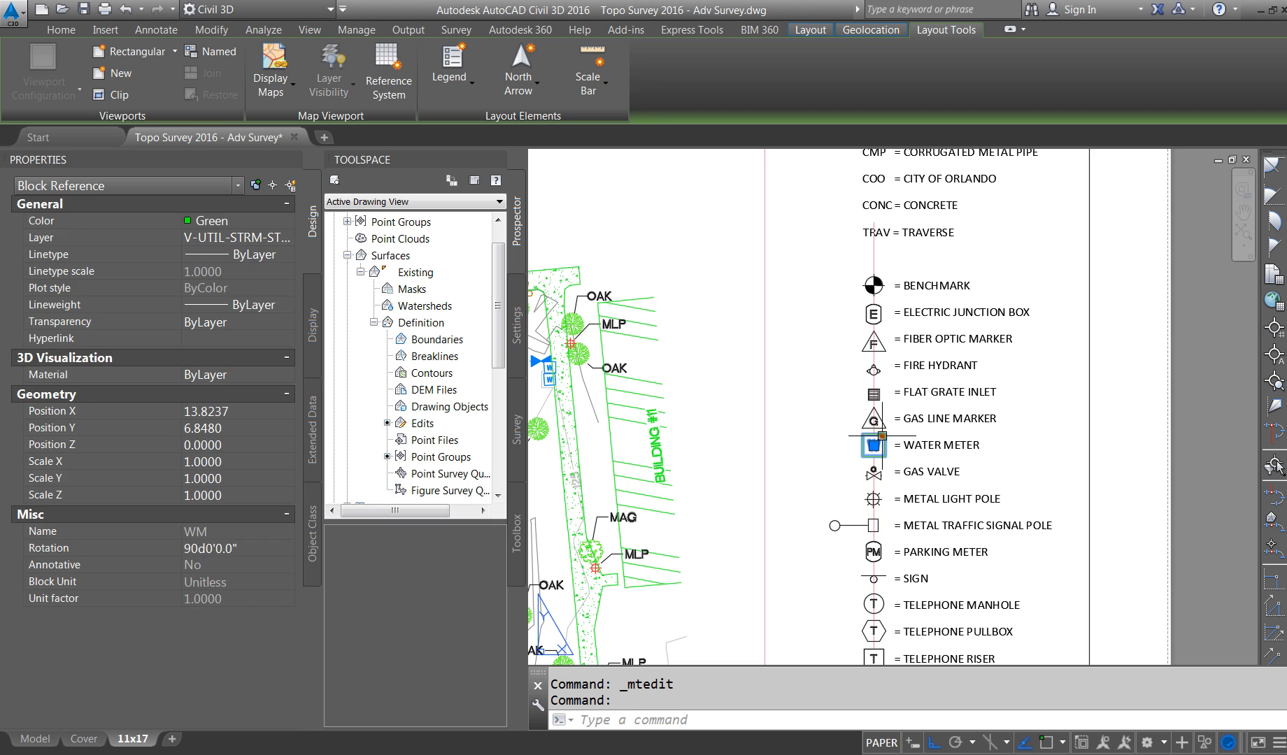
{"action": "key", "text": "Escape"}
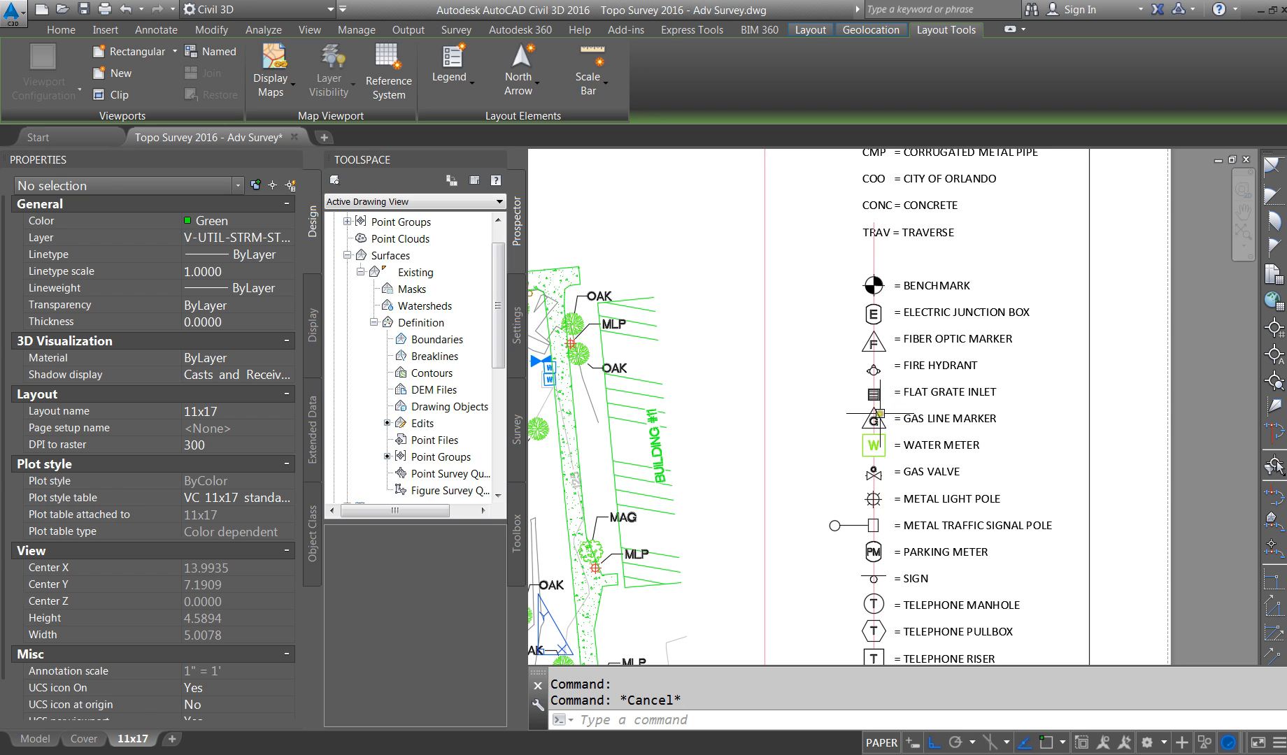
{"action": "left_click", "coordinate": [913, 387]}
{"action": "double_click", "coordinate": [913, 387]}
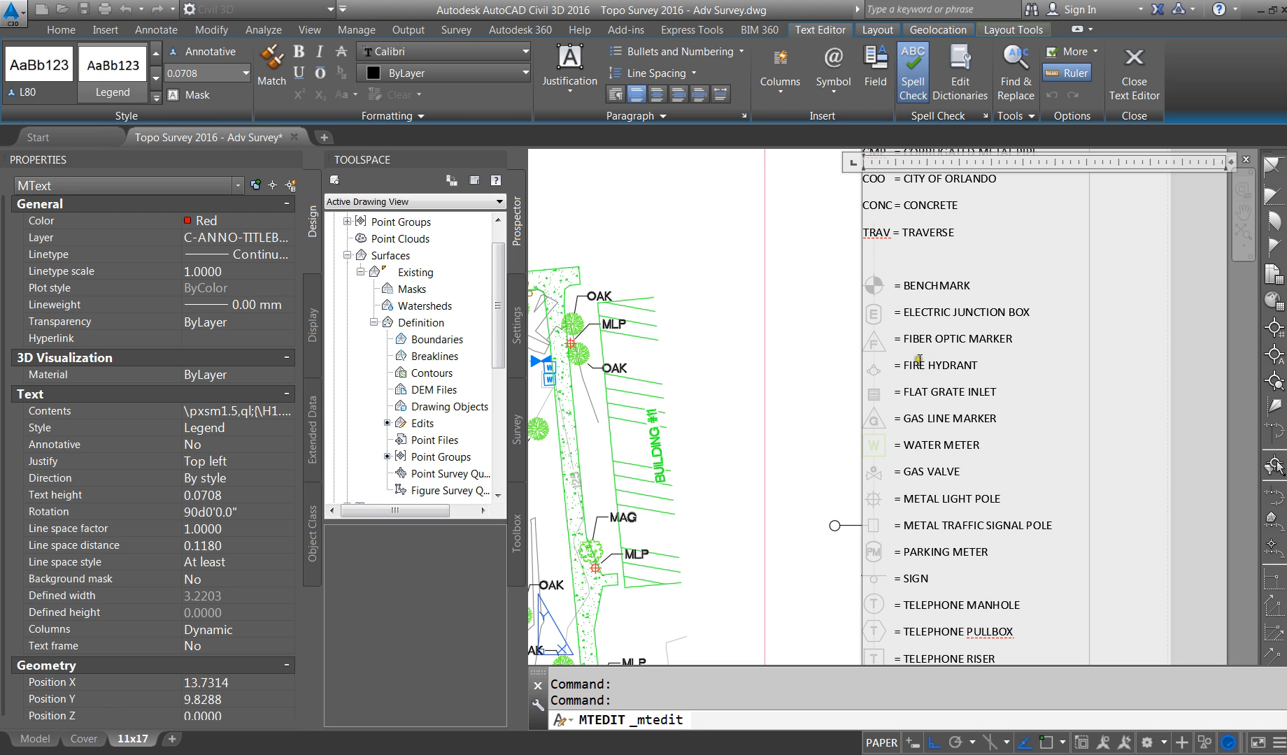
{"action": "key", "text": "Escape"}
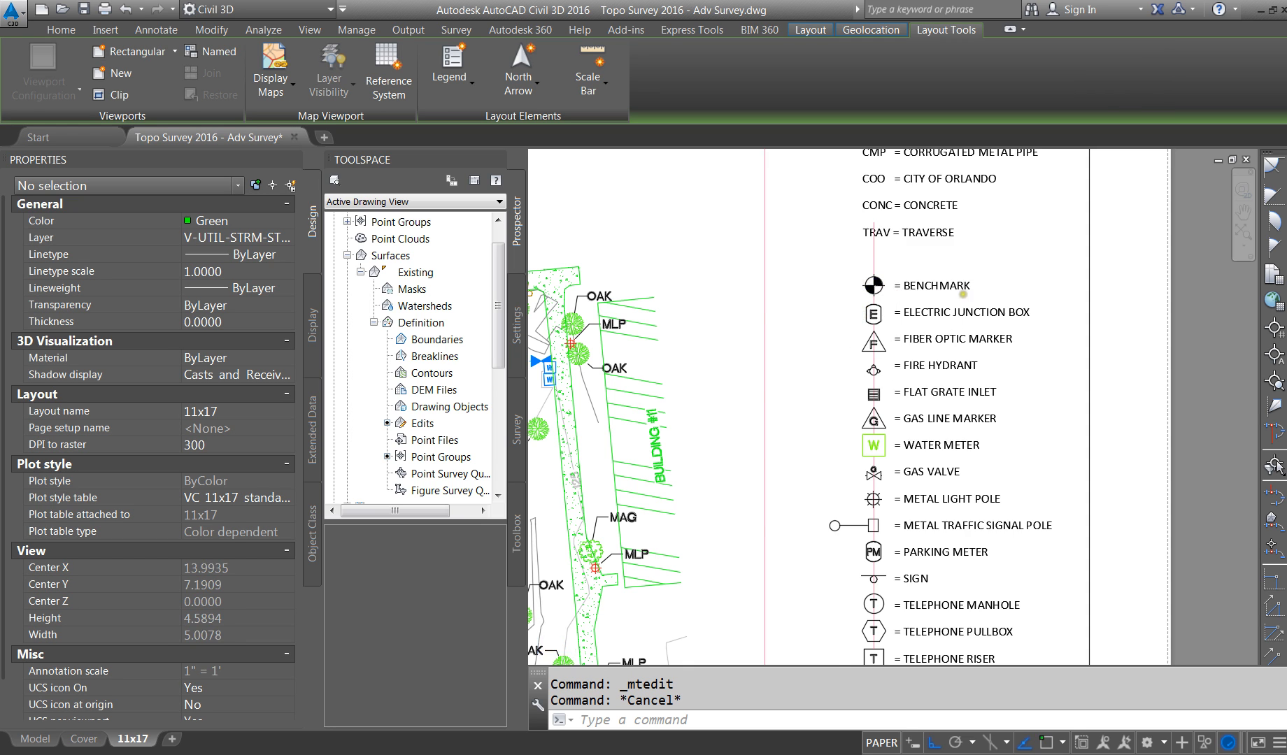
{"action": "scroll", "coordinate": [963, 299], "scroll_direction": "down", "scroll_amount": 4}
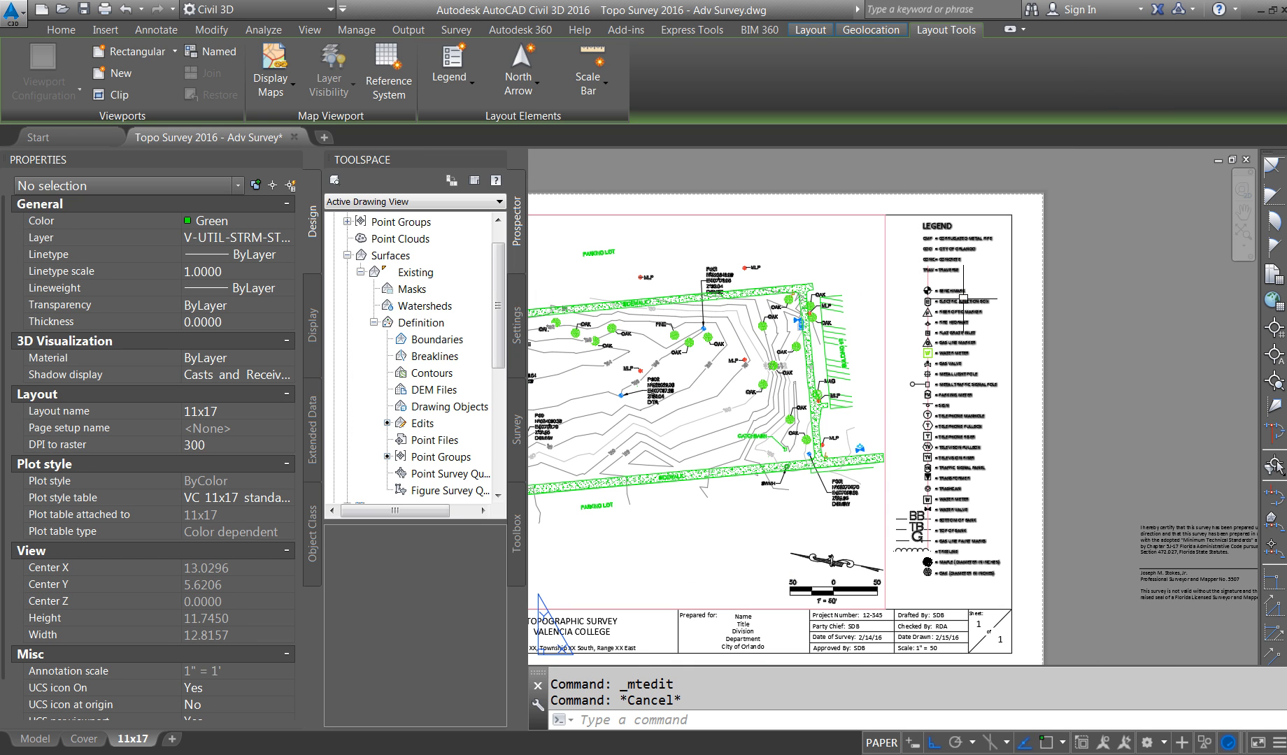
{"action": "scroll", "coordinate": [915, 521], "scroll_direction": "up", "scroll_amount": 6}
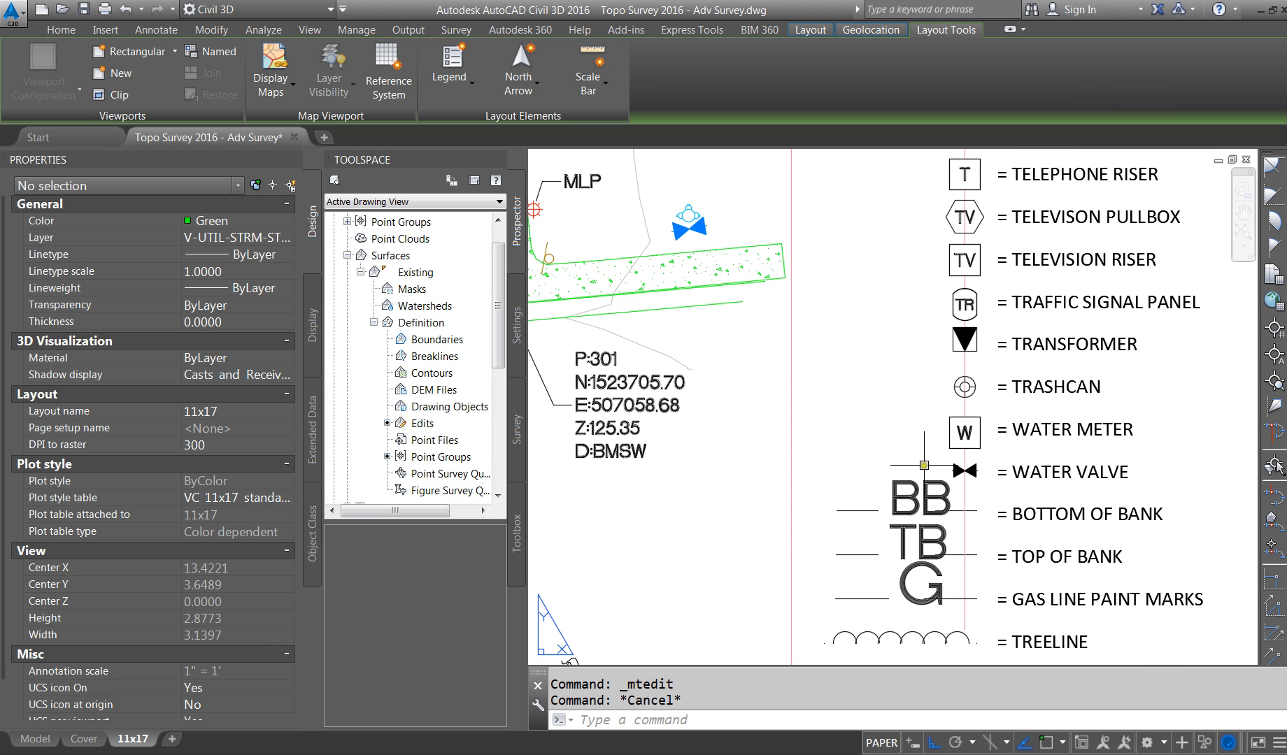
{"action": "left_click", "coordinate": [924, 466]}
{"action": "left_click", "coordinate": [848, 596]}
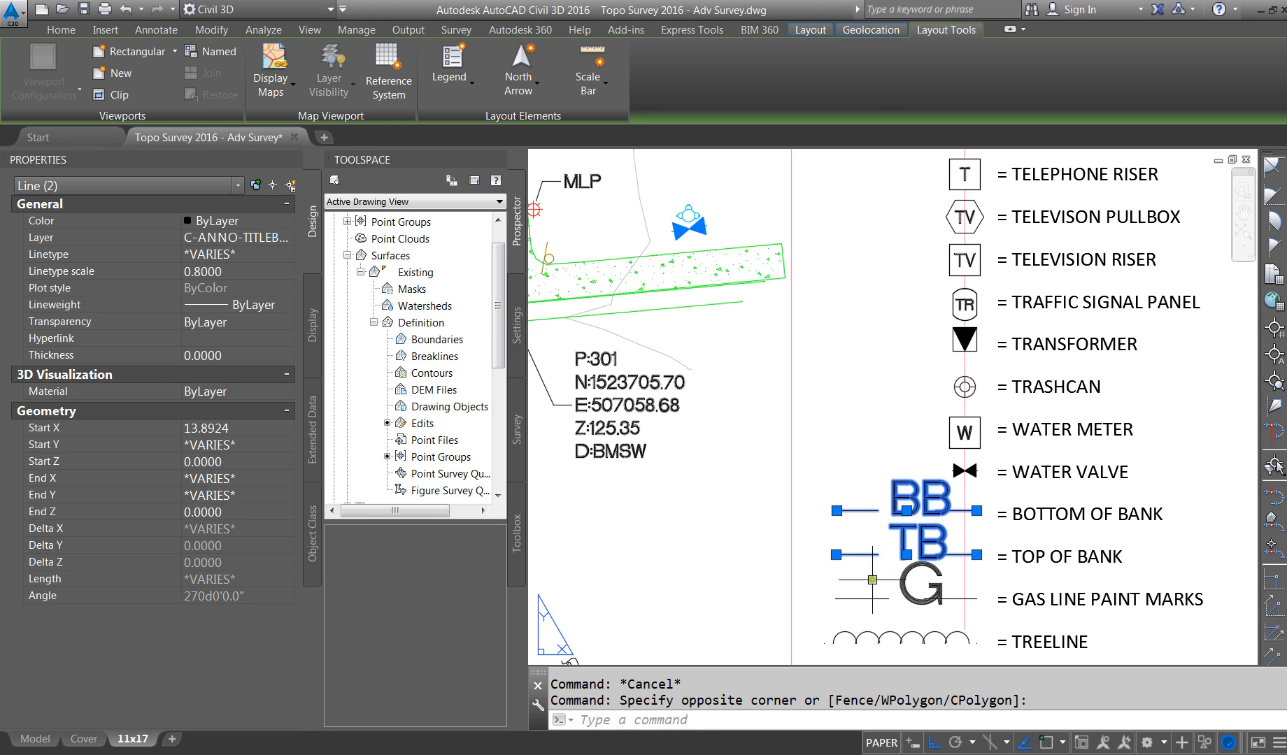
{"action": "left_click", "coordinate": [878, 578]}
{"action": "left_click", "coordinate": [884, 577]}
{"action": "left_click", "coordinate": [888, 576]}
{"action": "left_click", "coordinate": [895, 575]}
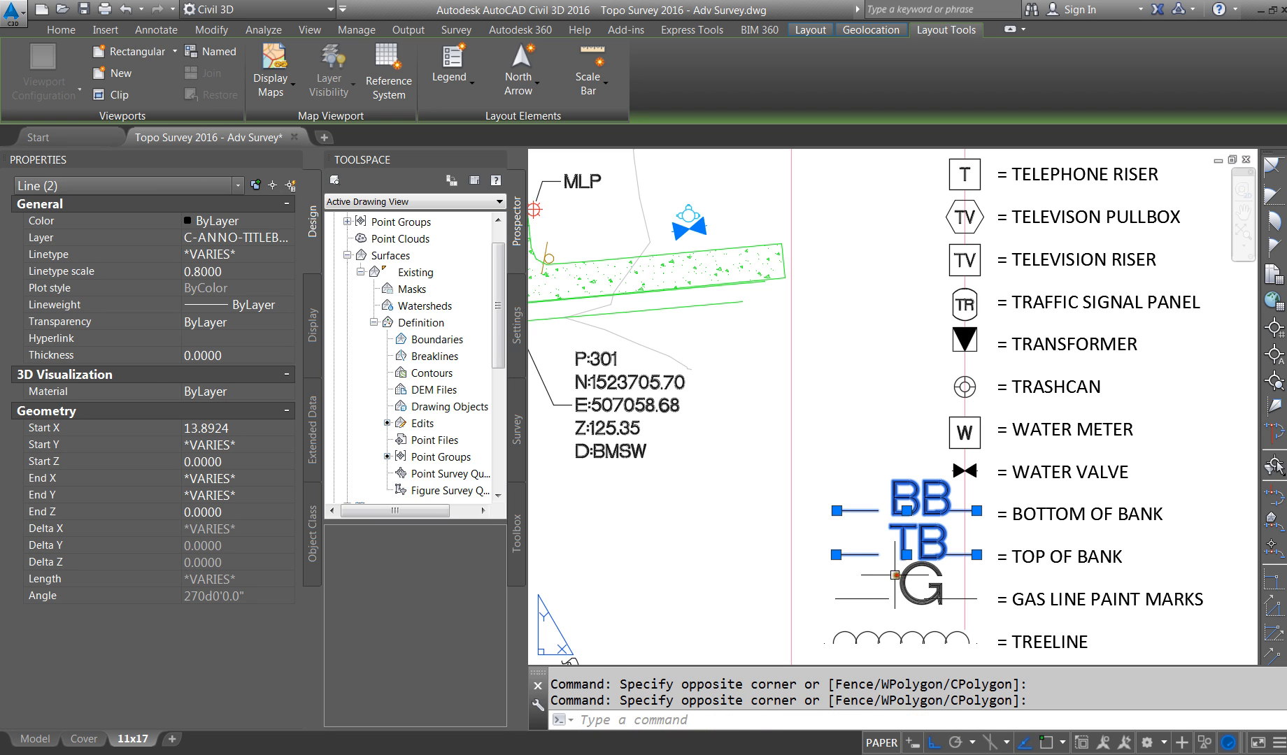
{"action": "left_click", "coordinate": [895, 575]}
{"action": "key", "text": "Escape"}
{"action": "key", "text": "Escape"}
Step: Set the linetype scale of the legend's bottom of bank, top of bank and gas line paint marks lines to 1
{"action": "left_click", "coordinate": [909, 455]}
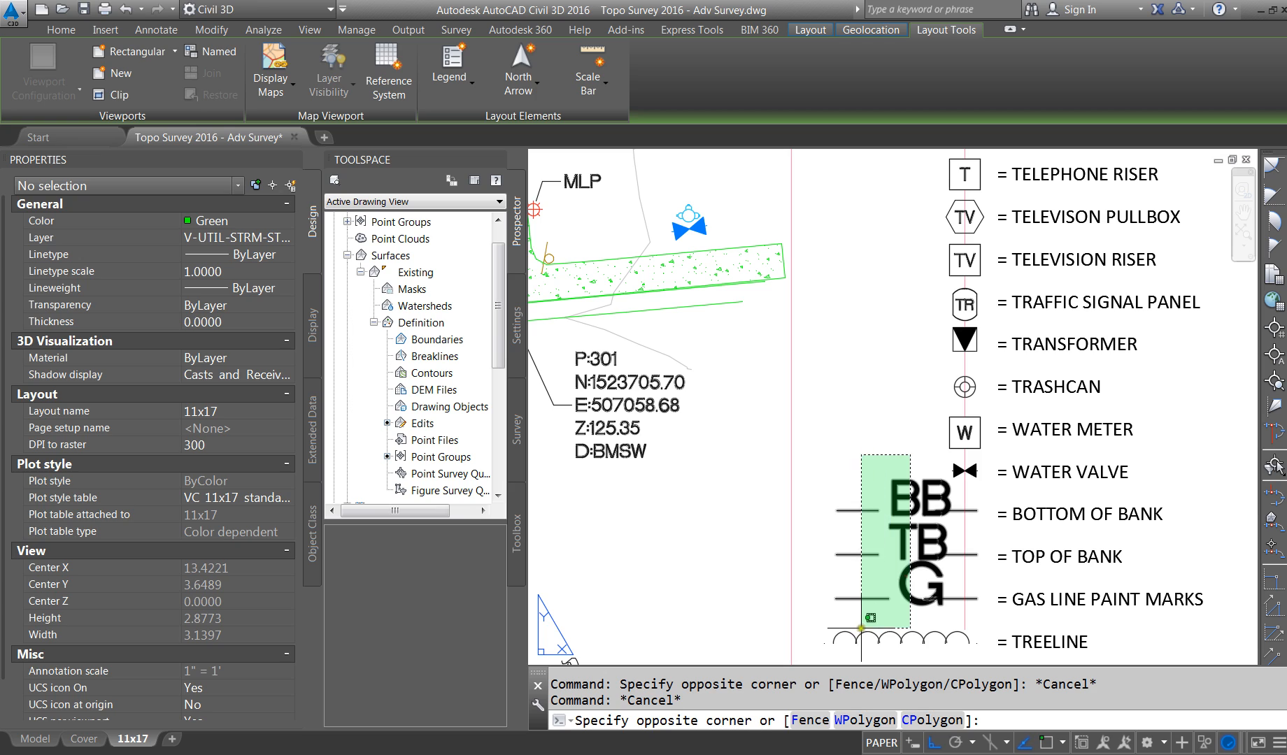
{"action": "left_click", "coordinate": [861, 628]}
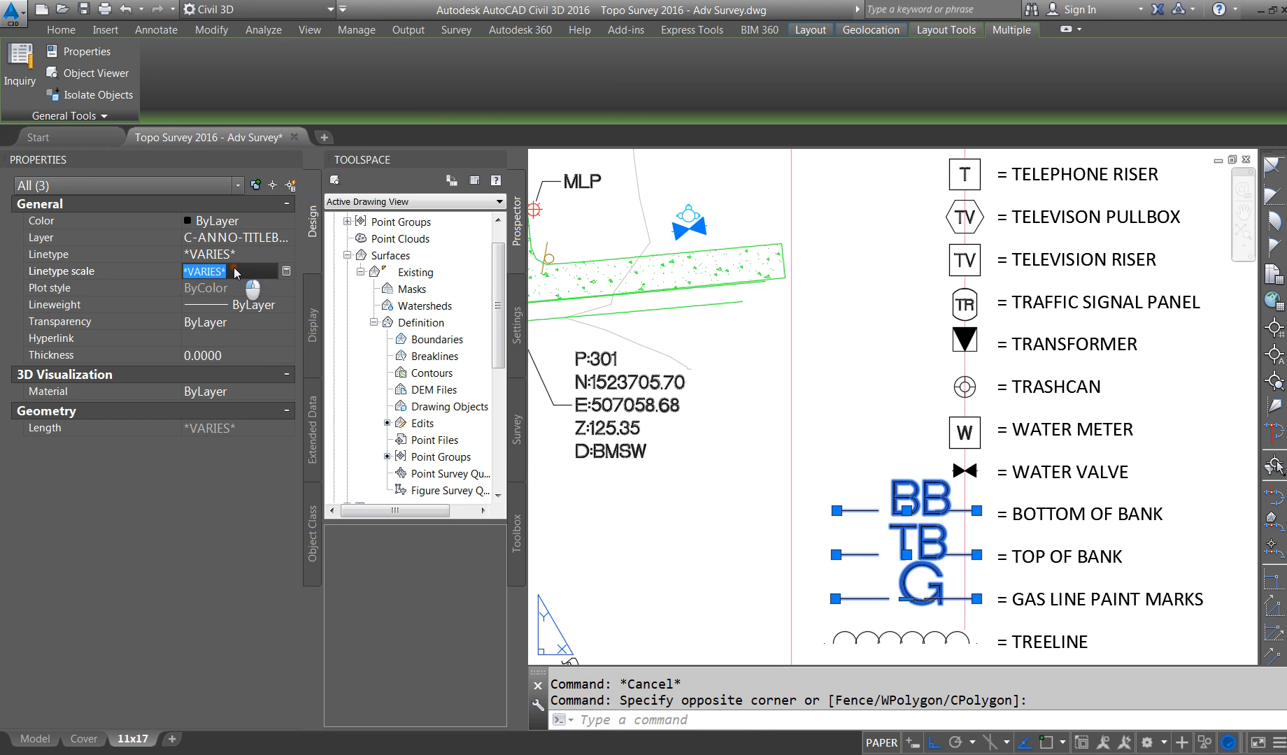
{"action": "key", "text": "Return"}
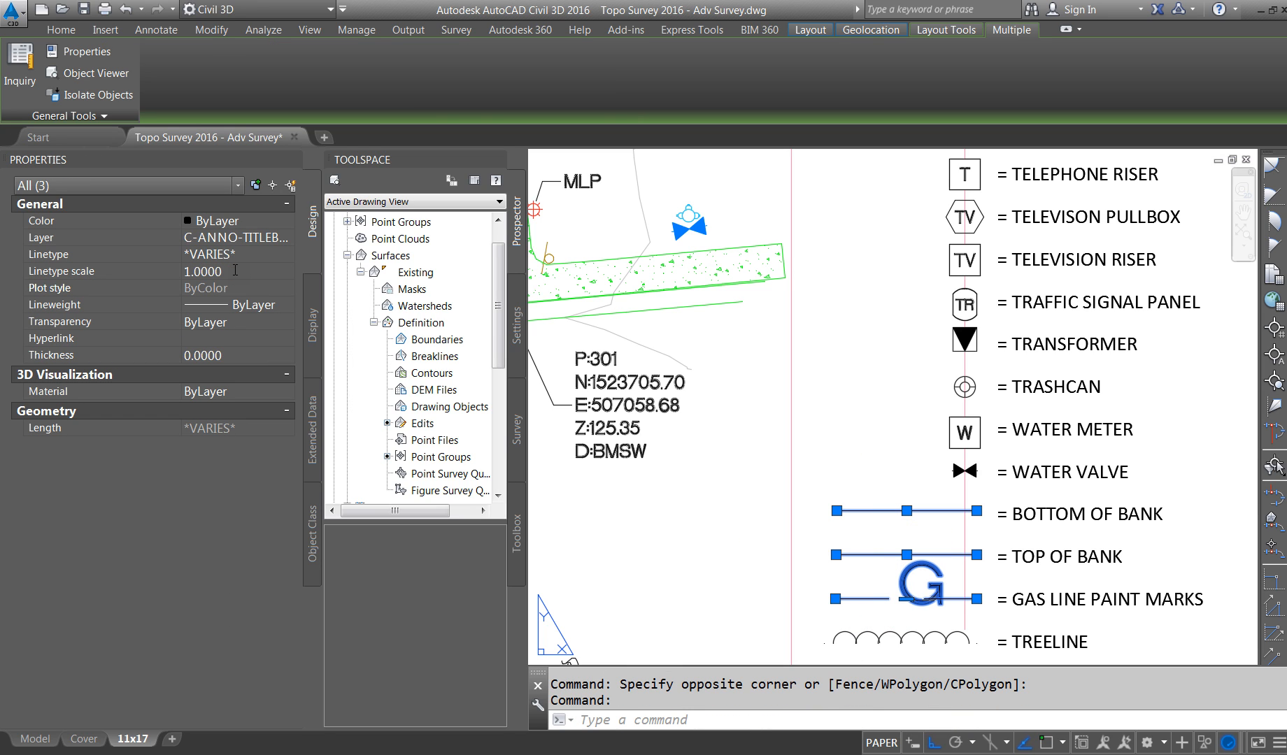
Step: Try linetype scales of 0.05 and 0.5 on the legend's bottom of bank, top of bank and gas line paint marks lines
{"action": "key", "text": "Escape"}
{"action": "key", "text": "Escape"}
{"action": "left_click", "coordinate": [972, 500]}
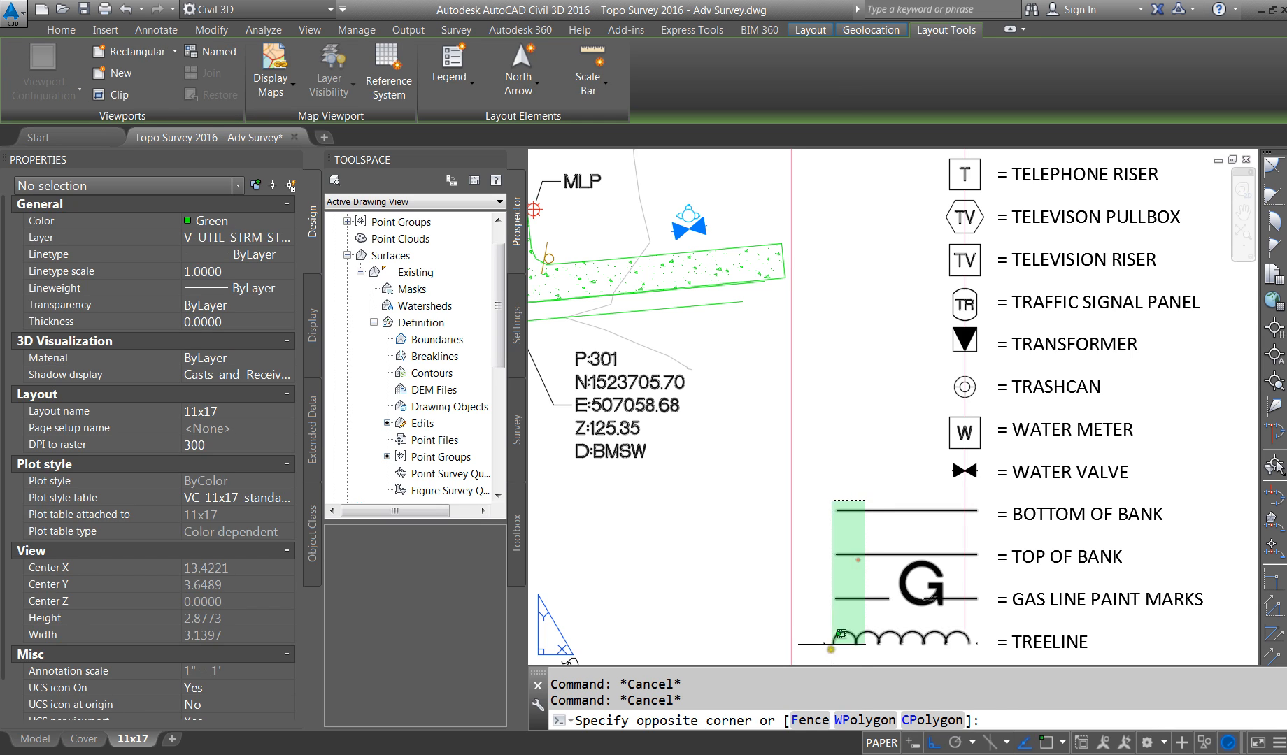
{"action": "left_click", "coordinate": [843, 609]}
{"action": "left_click", "coordinate": [219, 273]}
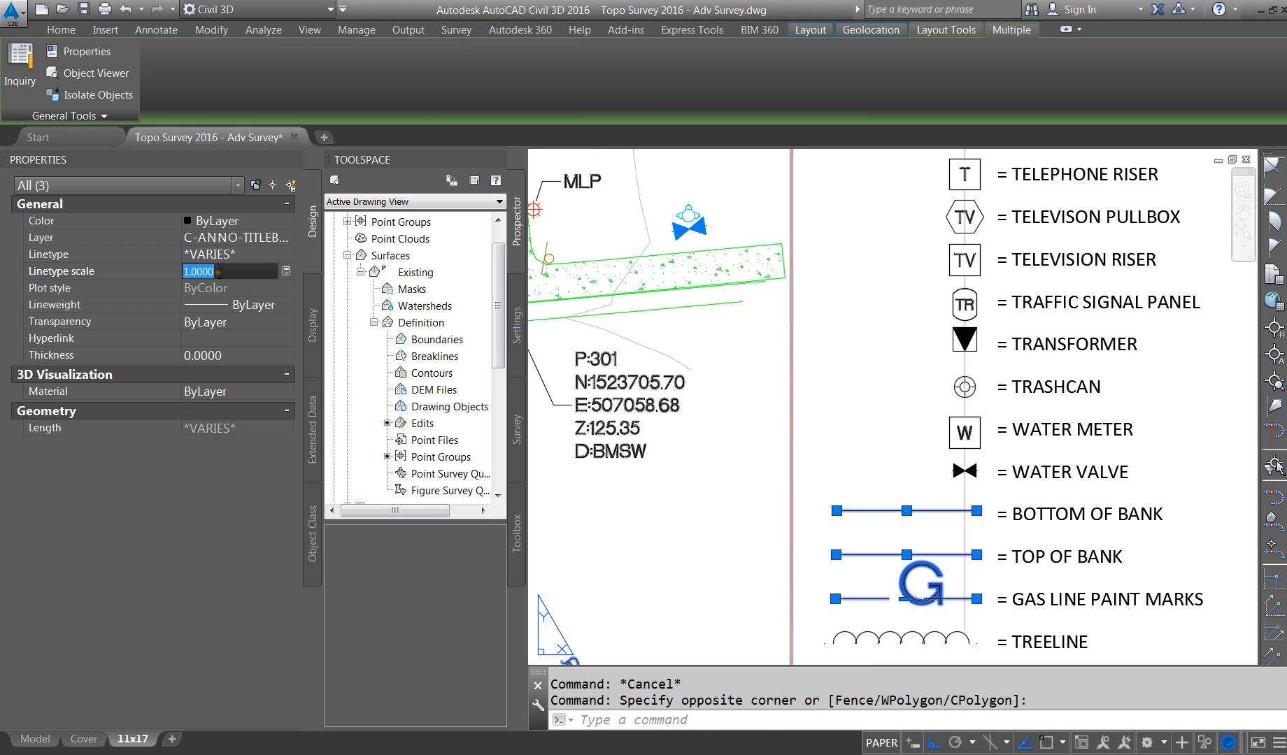
{"action": "type", "text": ".05"}
{"action": "key", "text": "Return"}
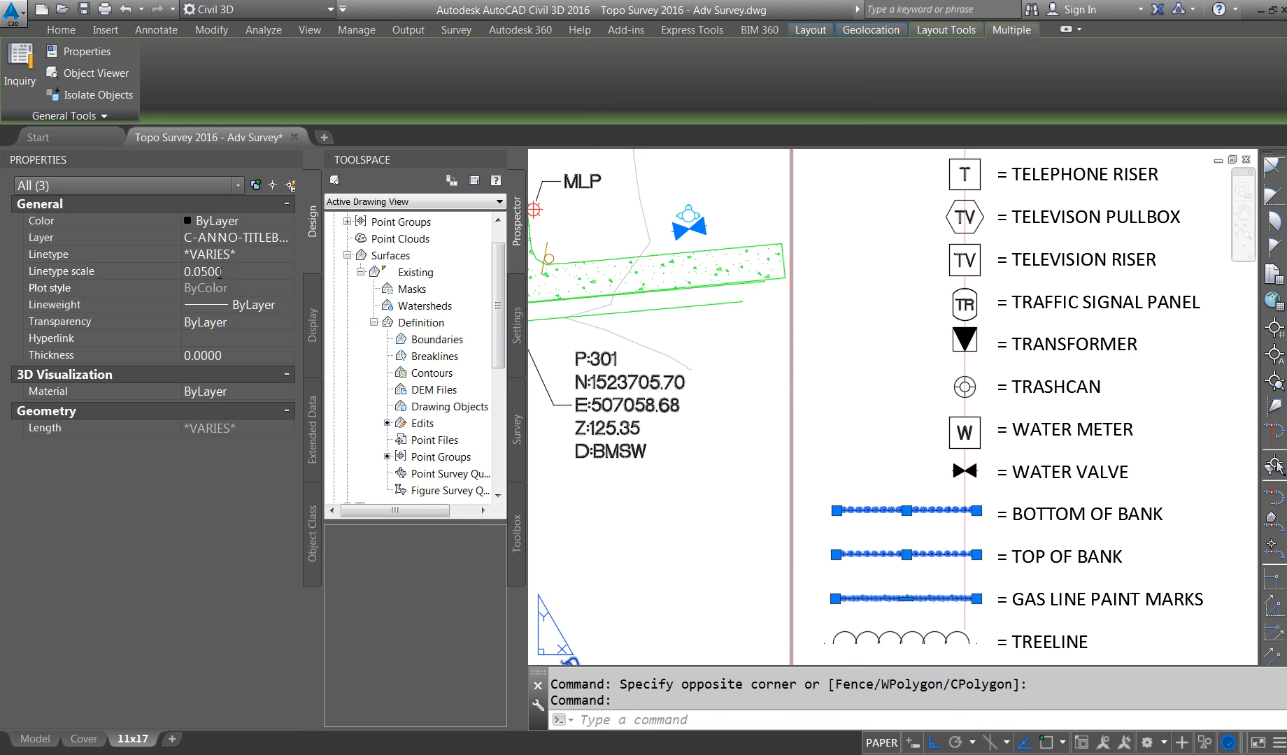
{"action": "left_click", "coordinate": [219, 273]}
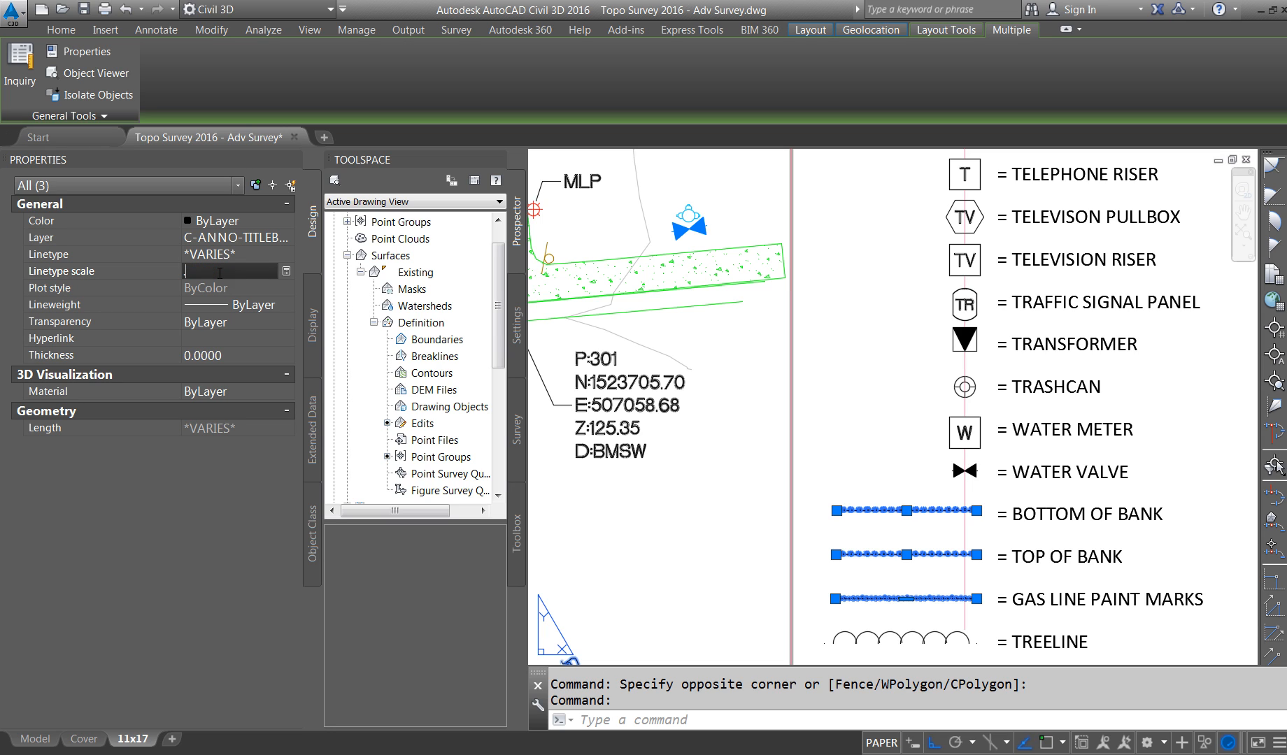
{"action": "key", "text": "Return"}
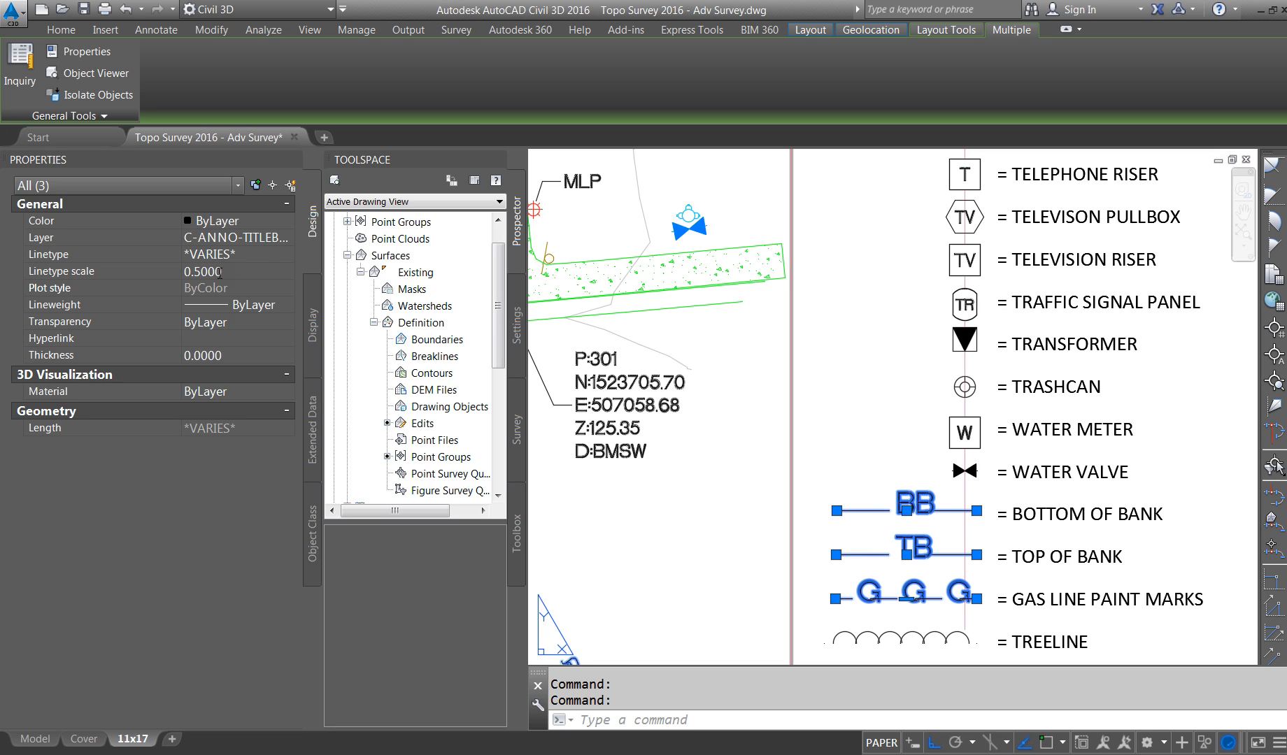
Step: Set the linetype scale of the legend's bottom of bank, top of bank and gas line paint marks lines to 0.25
{"action": "left_click", "coordinate": [219, 273]}
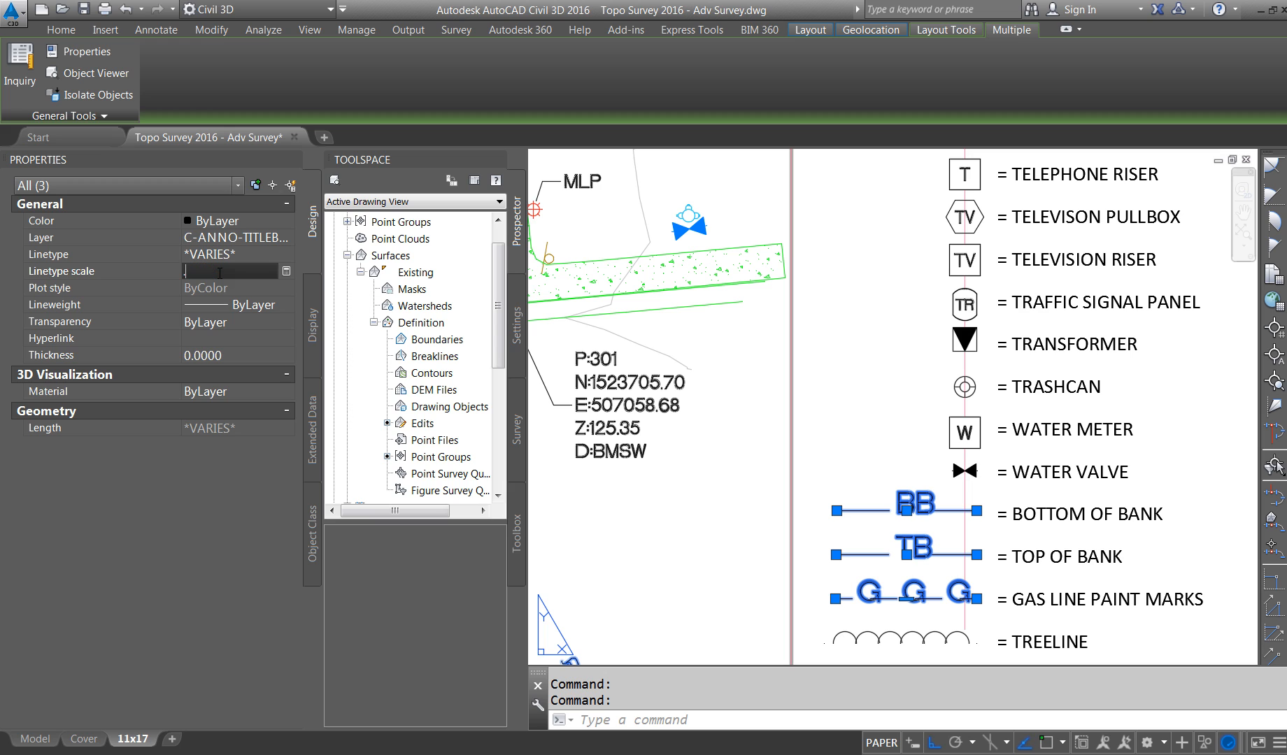
{"action": "type", "text": ".25"}
{"action": "key", "text": "Return"}
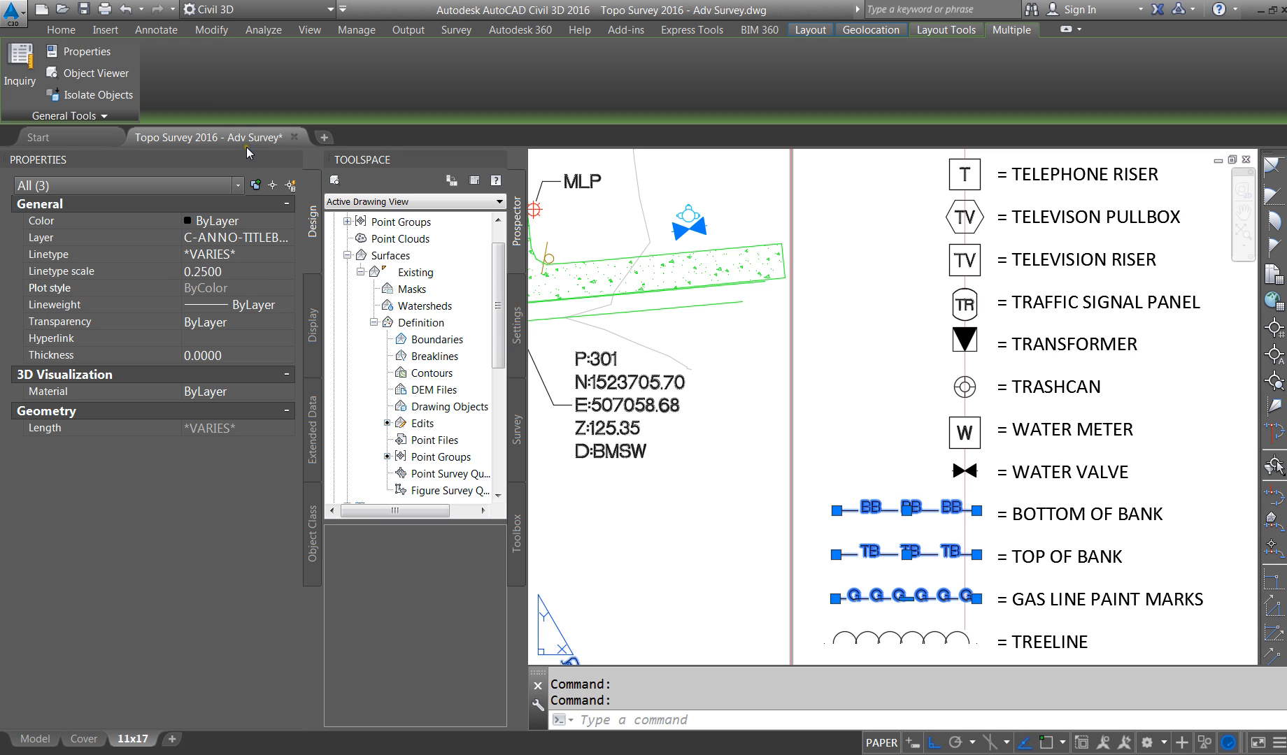
{"action": "key", "text": "Escape"}
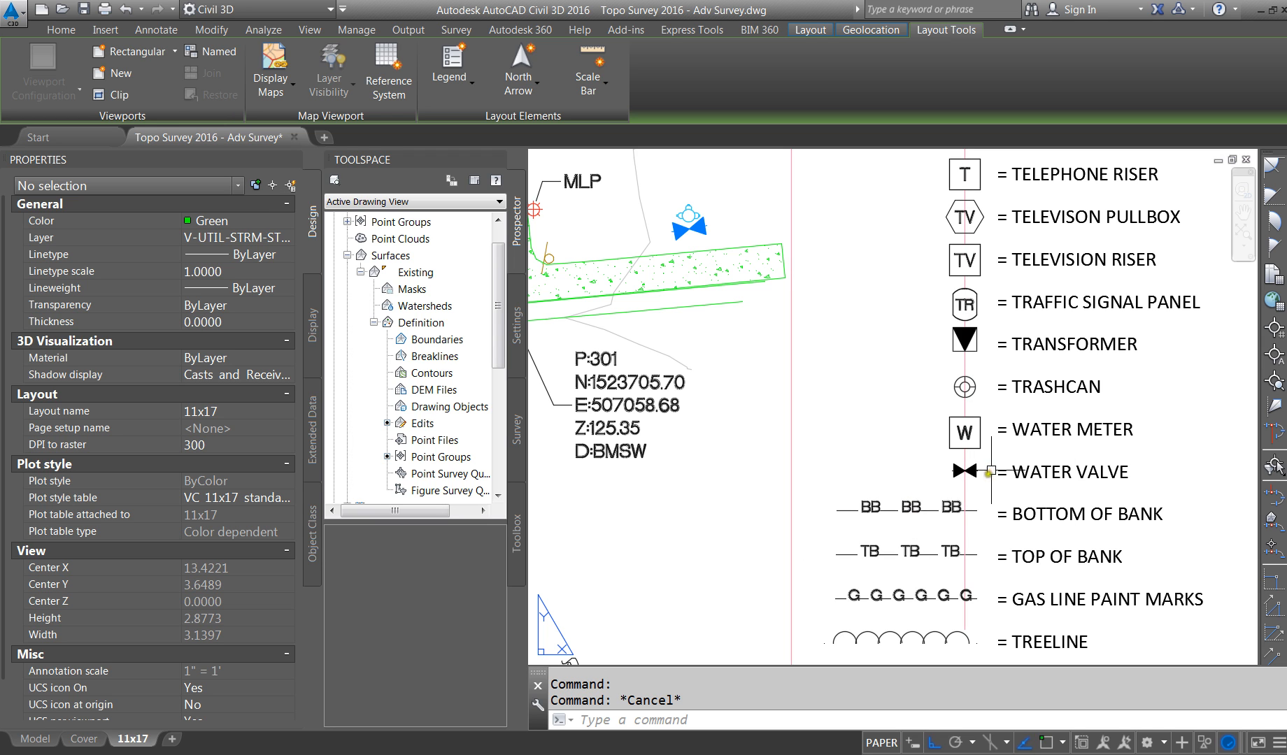
Step: Examine the legend's line samples and the survey on the 11x17 sheet, and compare them with the survey in model space
{"action": "scroll", "coordinate": [986, 469], "scroll_direction": "down", "scroll_amount": 2}
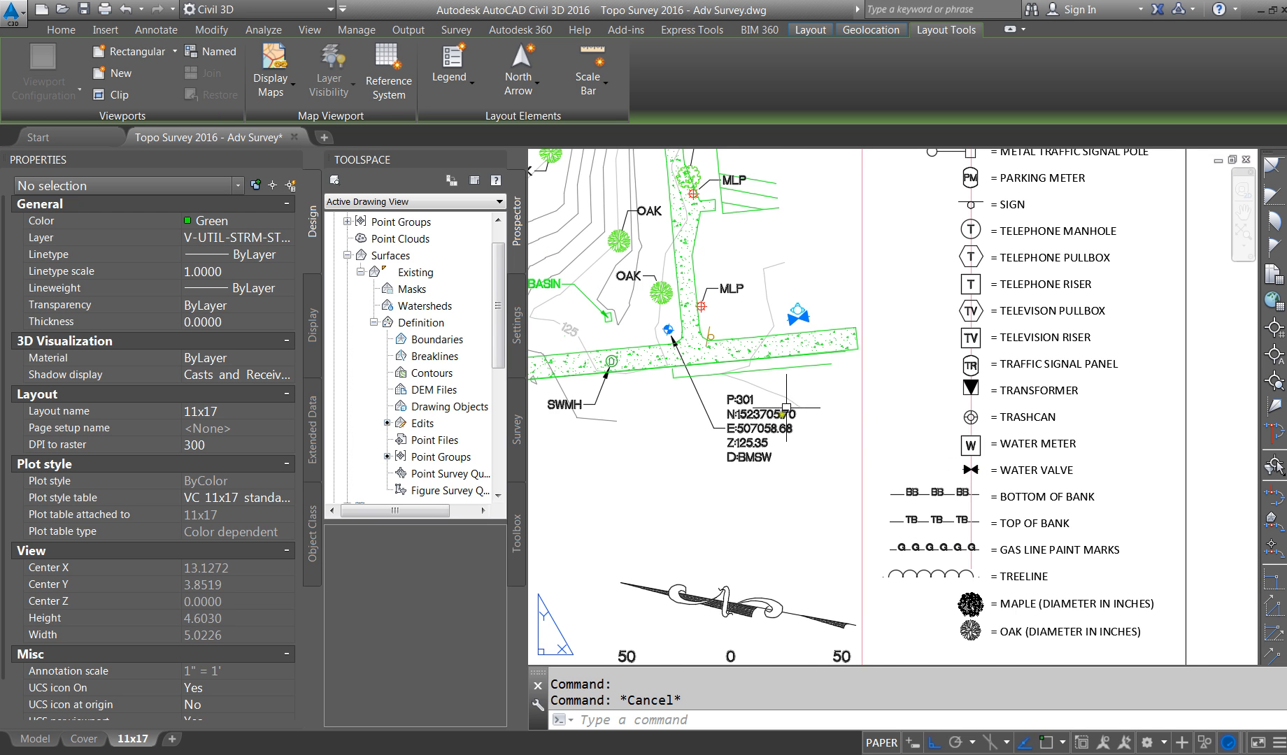
{"action": "scroll", "coordinate": [786, 407], "scroll_direction": "down", "scroll_amount": 2}
{"action": "scroll", "coordinate": [734, 314], "scroll_direction": "down", "scroll_amount": 3}
{"action": "scroll", "coordinate": [634, 297], "scroll_direction": "up", "scroll_amount": 3}
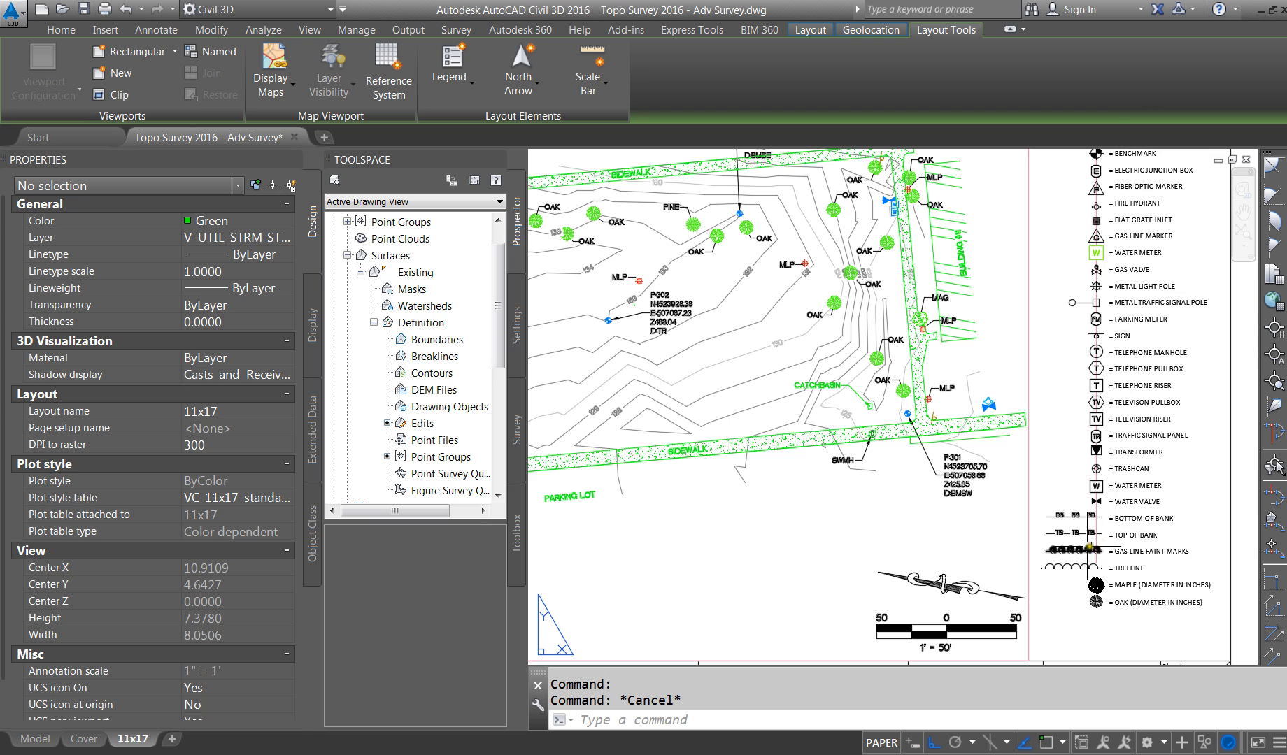
{"action": "left_click", "coordinate": [23, 745]}
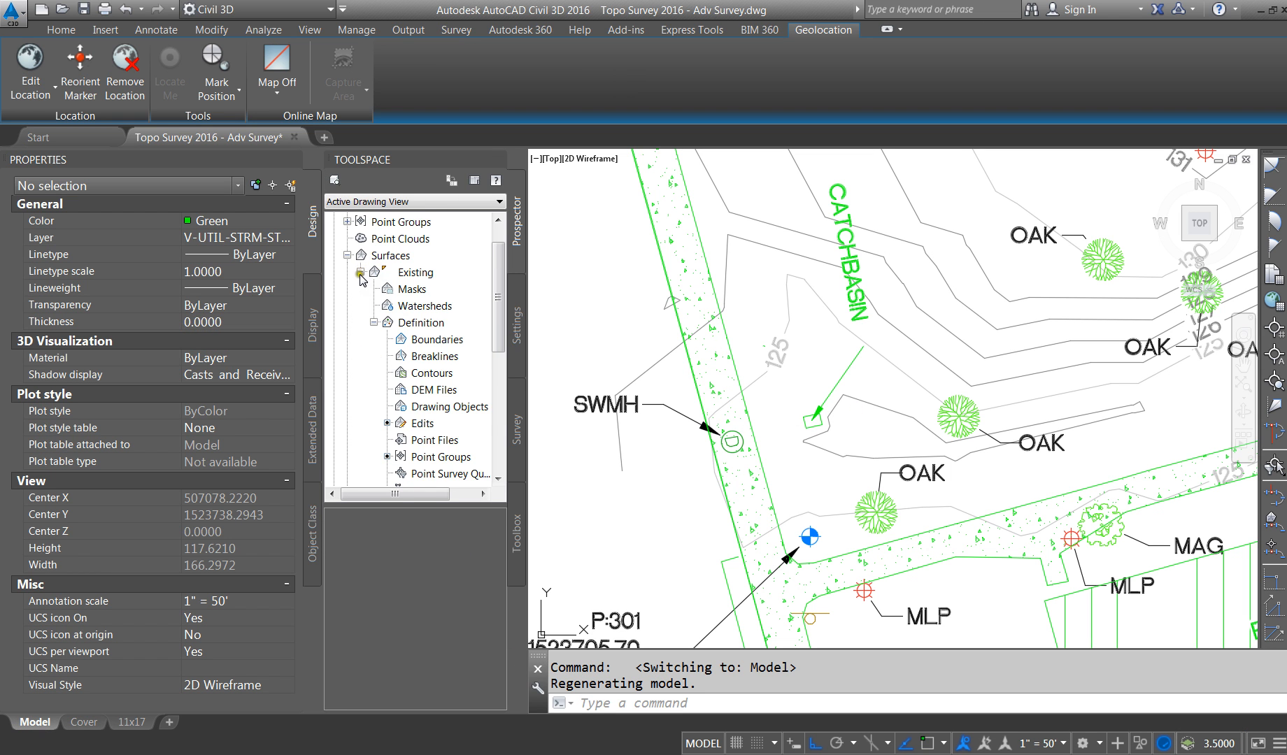
{"action": "left_click", "coordinate": [360, 273]}
{"action": "scroll", "coordinate": [714, 437], "scroll_direction": "down", "scroll_amount": 2}
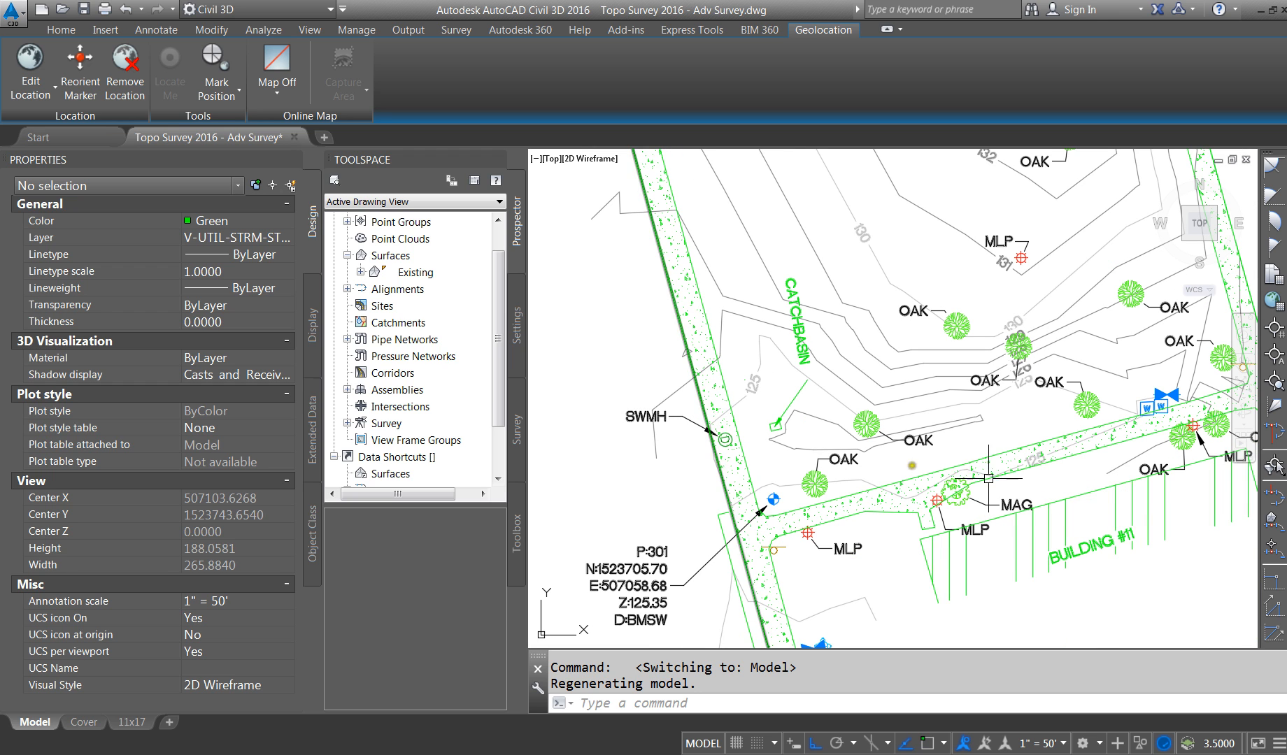
{"action": "left_click", "coordinate": [131, 722]}
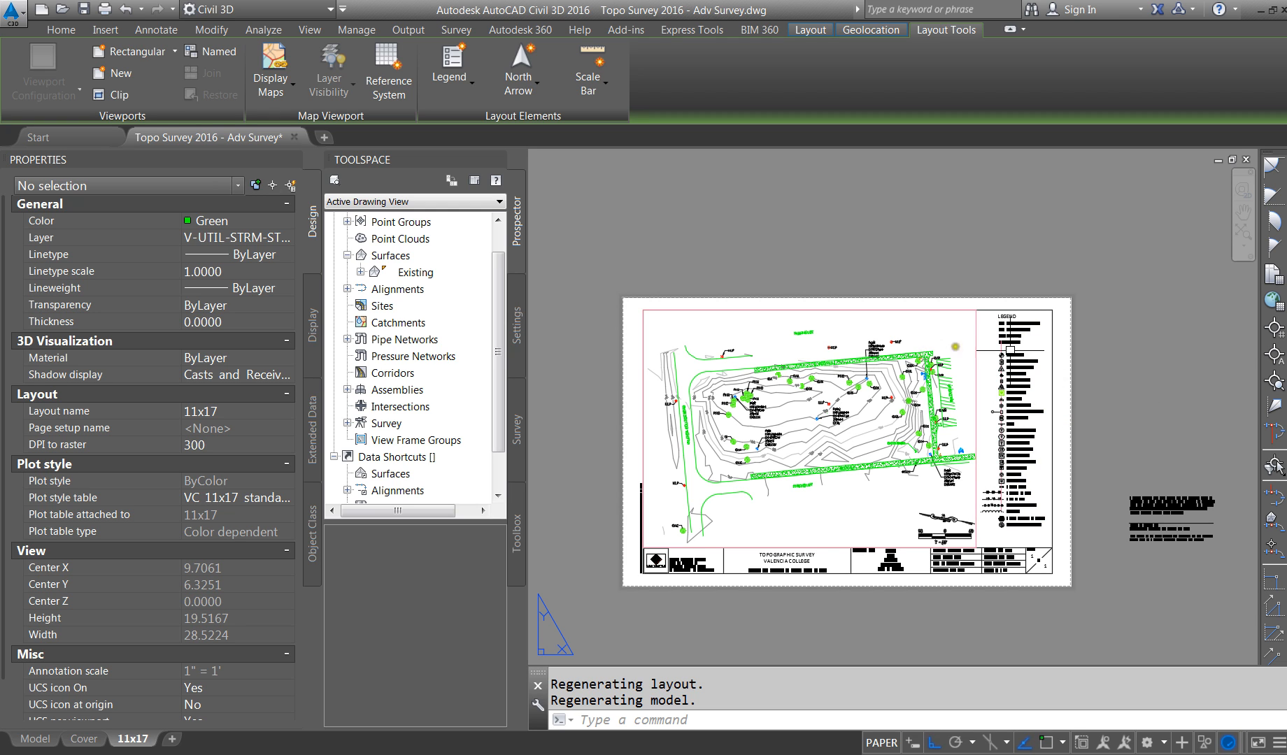
{"action": "scroll", "coordinate": [1031, 432], "scroll_direction": "up", "scroll_amount": 4}
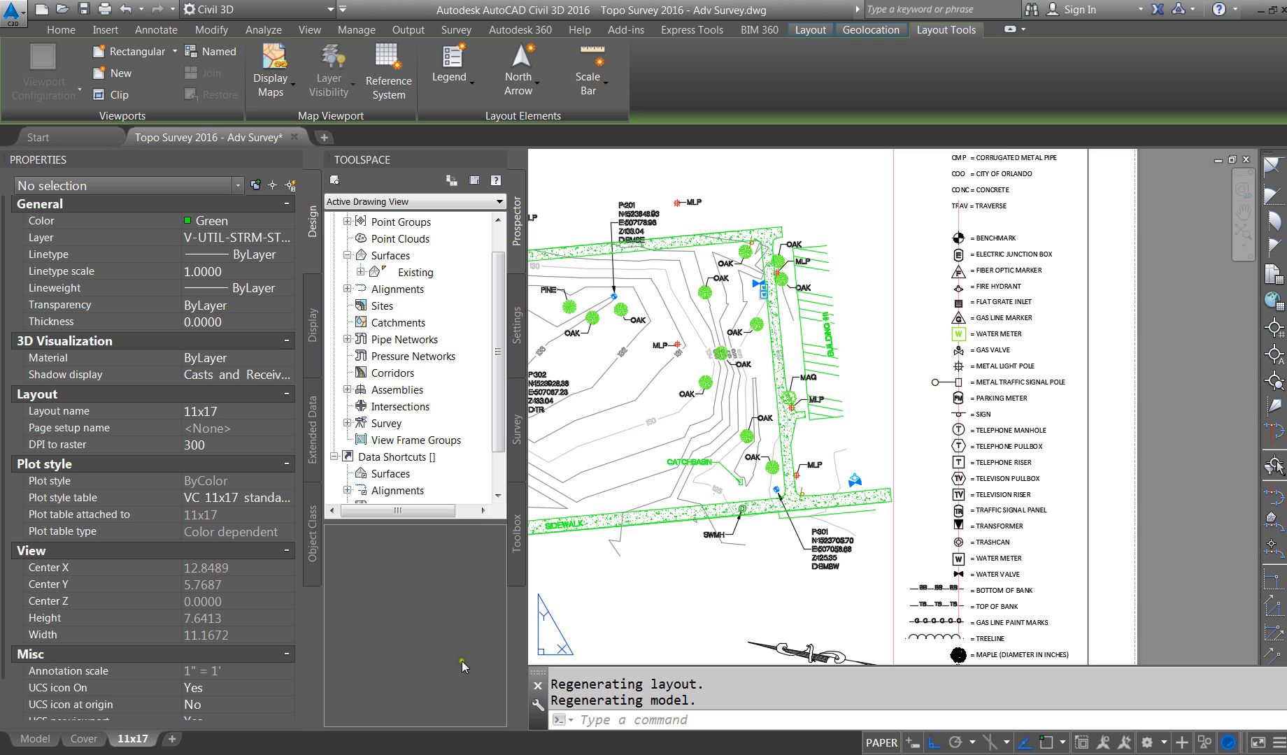
Step: Update the out-of-date CLP - MLP and NO-SHOW-VC point groups in model space
{"action": "left_click", "coordinate": [35, 739]}
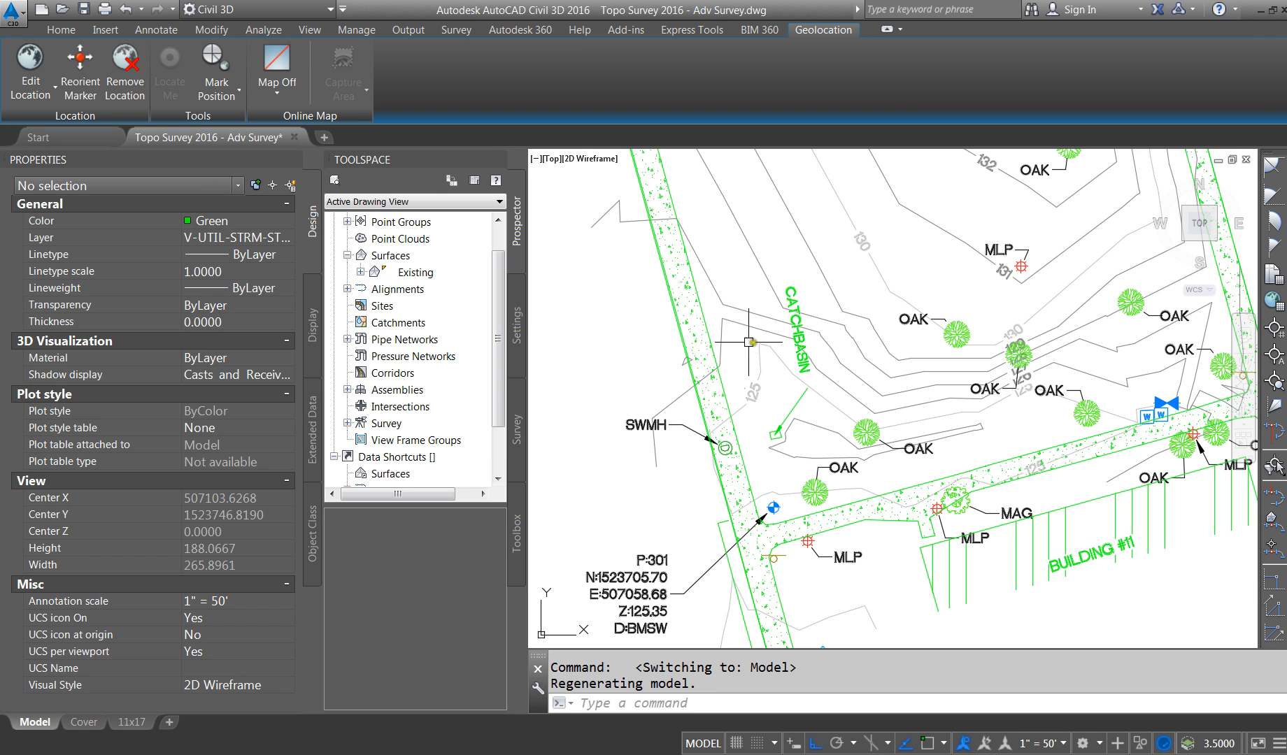
{"action": "left_click", "coordinate": [348, 256]}
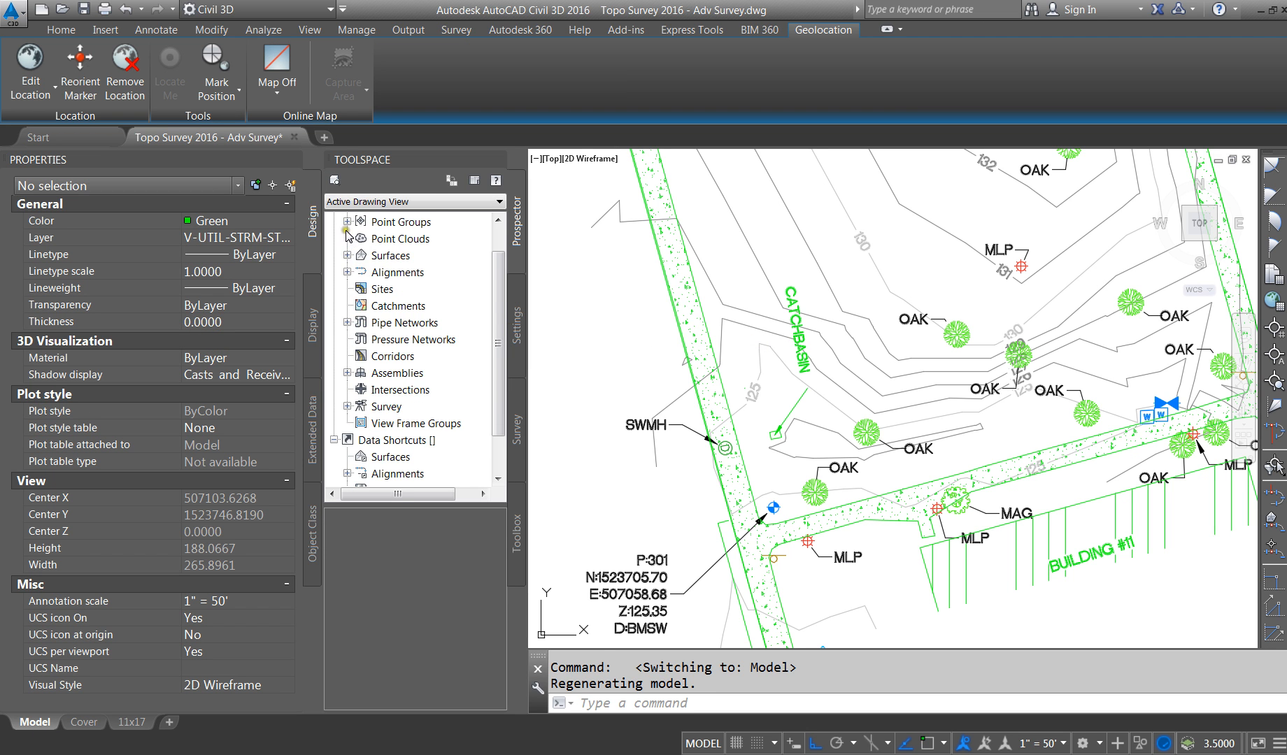
{"action": "left_click", "coordinate": [347, 221]}
{"action": "left_click", "coordinate": [414, 240]}
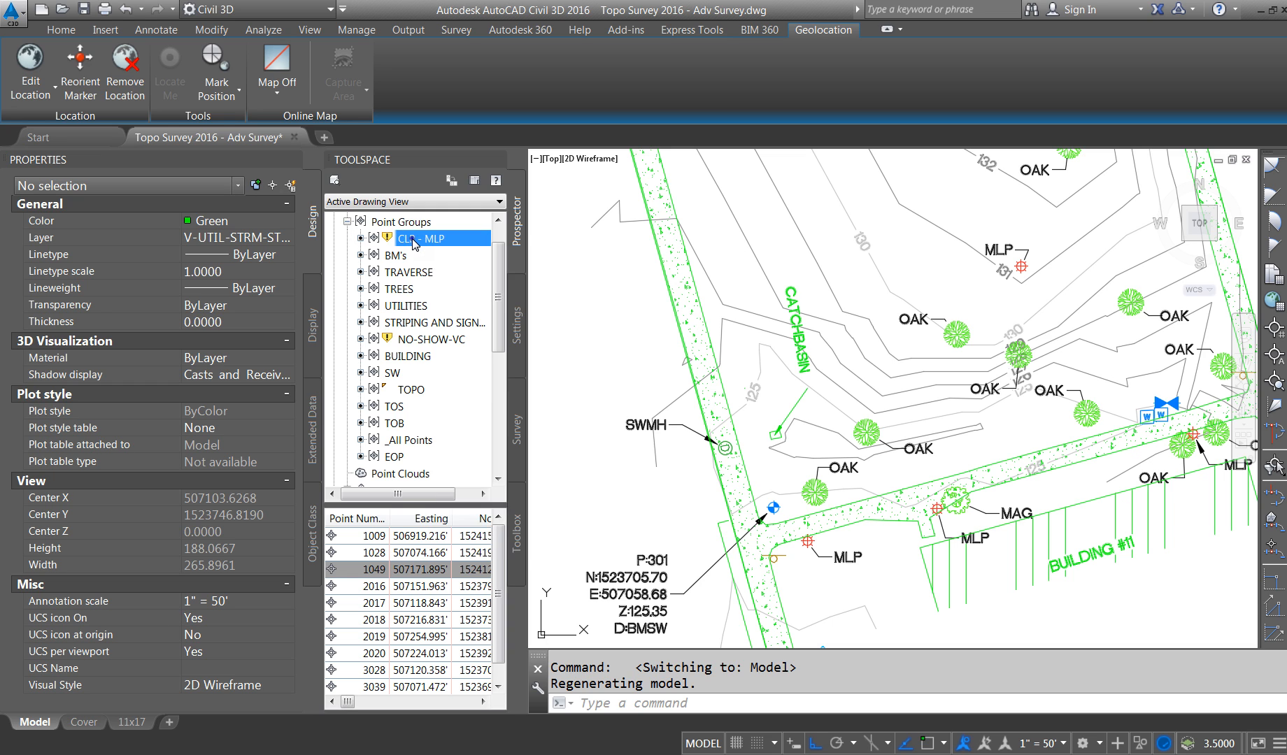
{"action": "right_click", "coordinate": [414, 239]}
{"action": "left_click", "coordinate": [461, 404]}
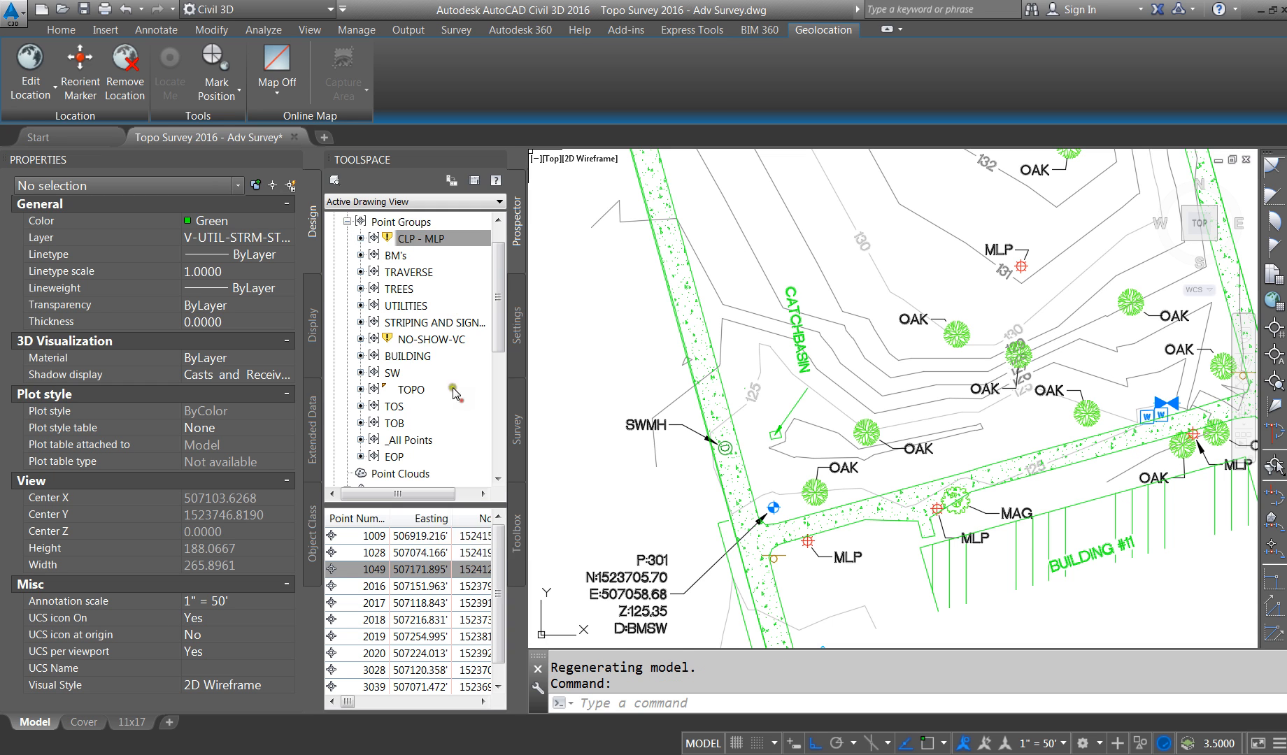
{"action": "left_click", "coordinate": [420, 340]}
{"action": "right_click", "coordinate": [437, 340]}
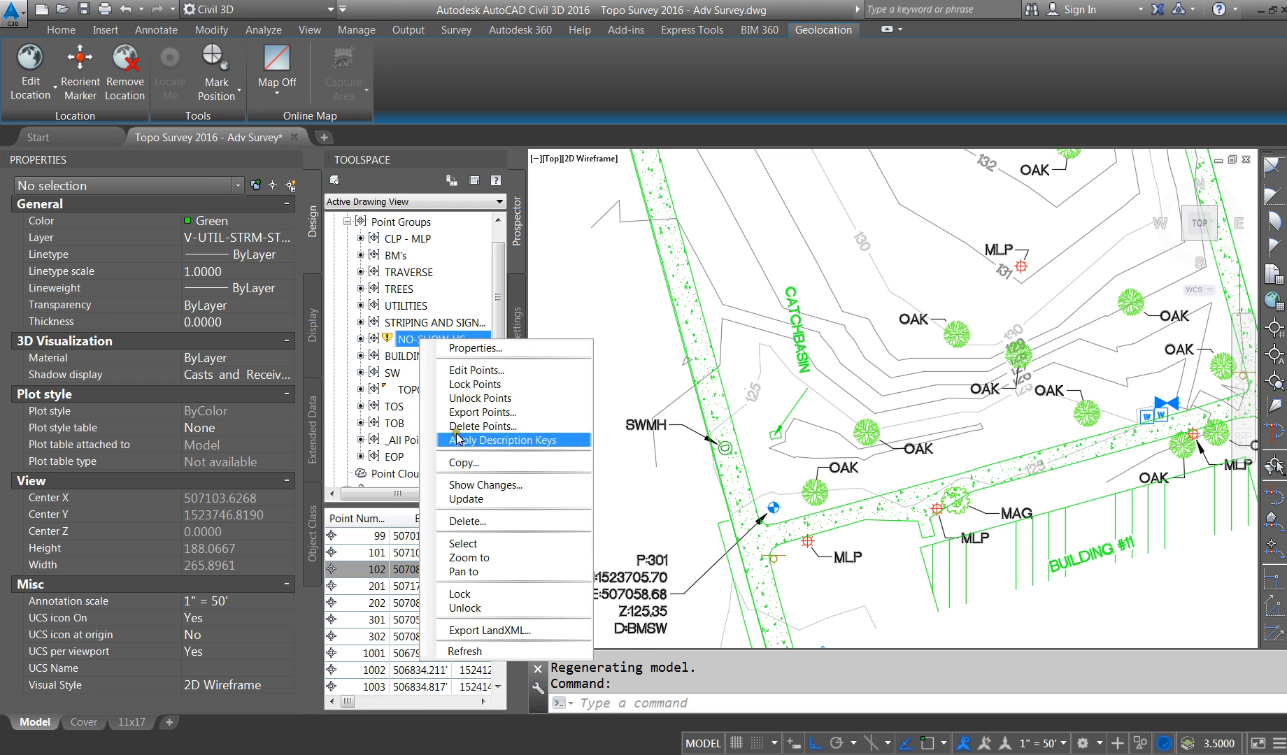
{"action": "left_click", "coordinate": [465, 499]}
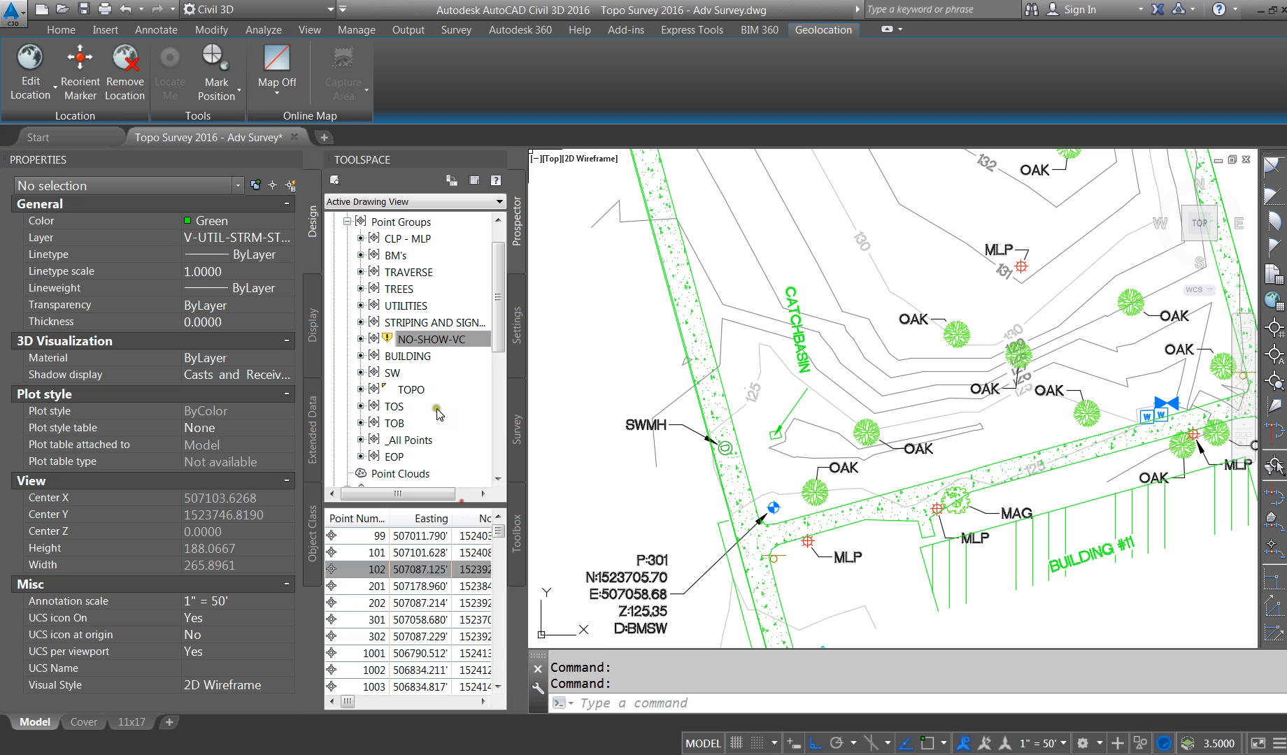
{"action": "left_click", "coordinate": [411, 224]}
{"action": "right_click", "coordinate": [411, 225]}
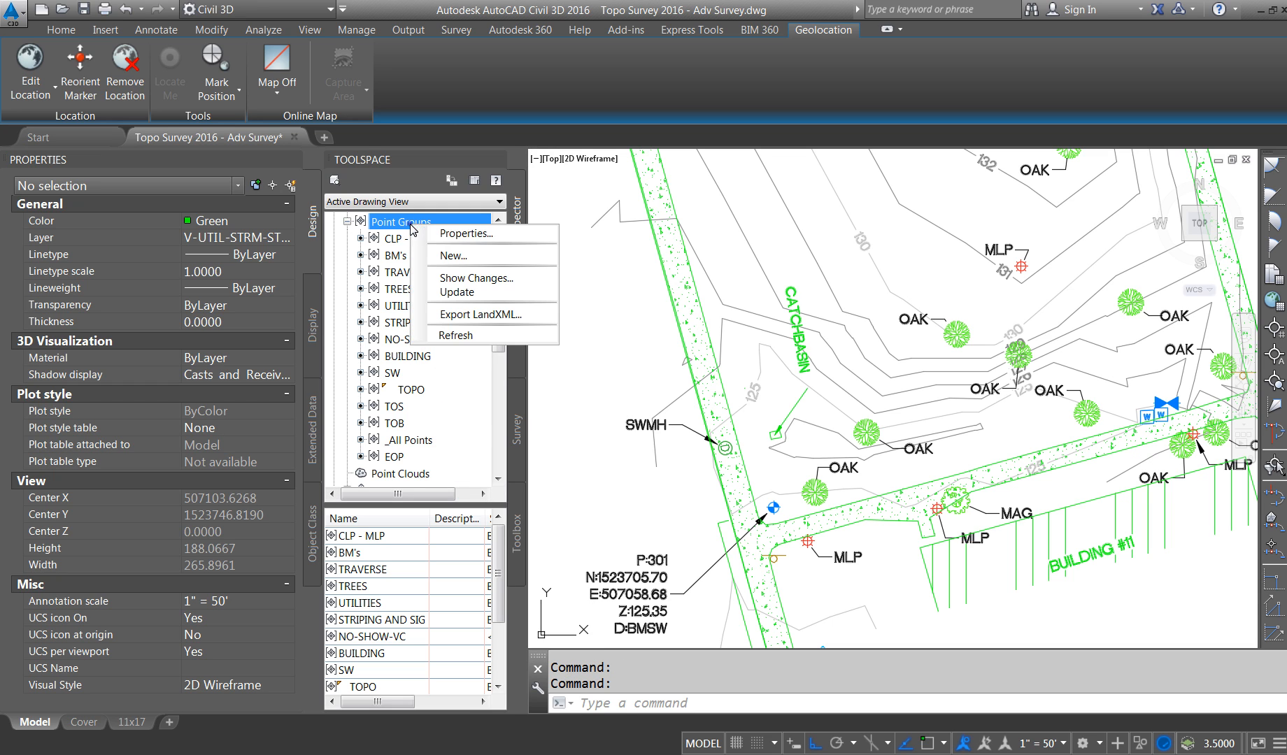
{"action": "left_click", "coordinate": [459, 256]}
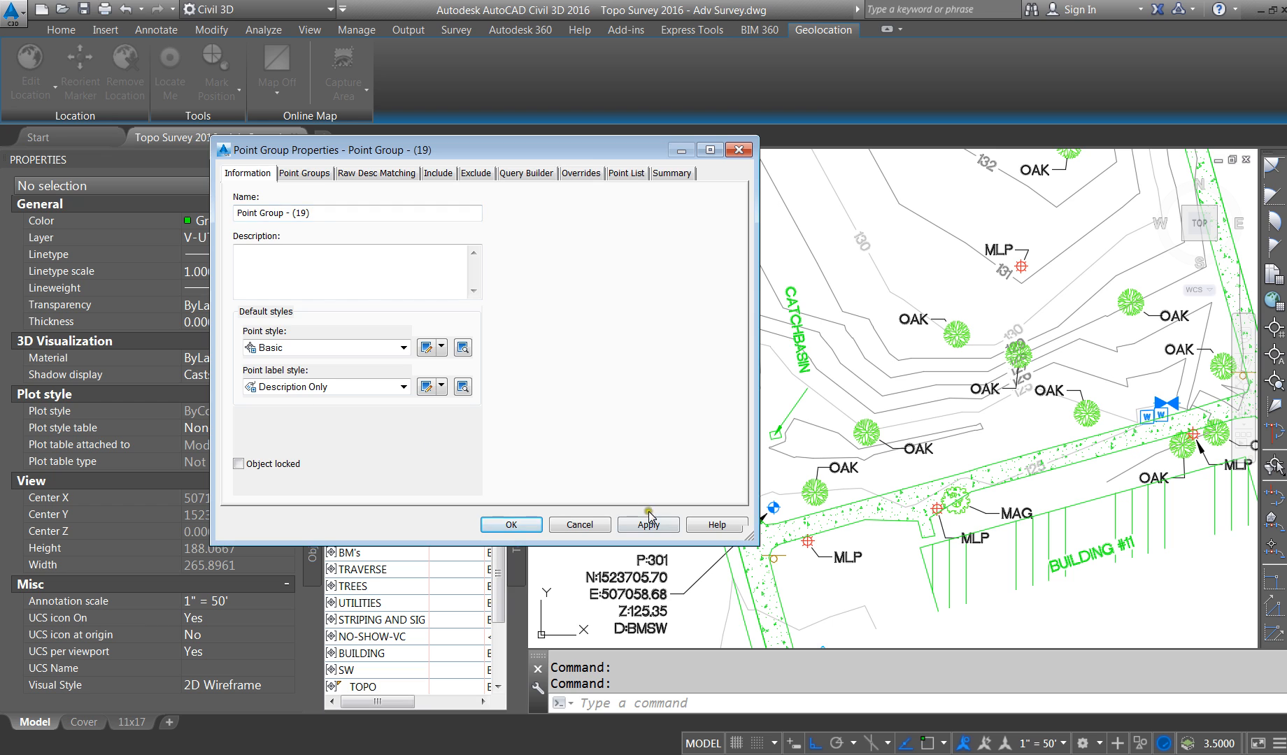
{"action": "left_click", "coordinate": [571, 528]}
{"action": "left_click", "coordinate": [395, 407]}
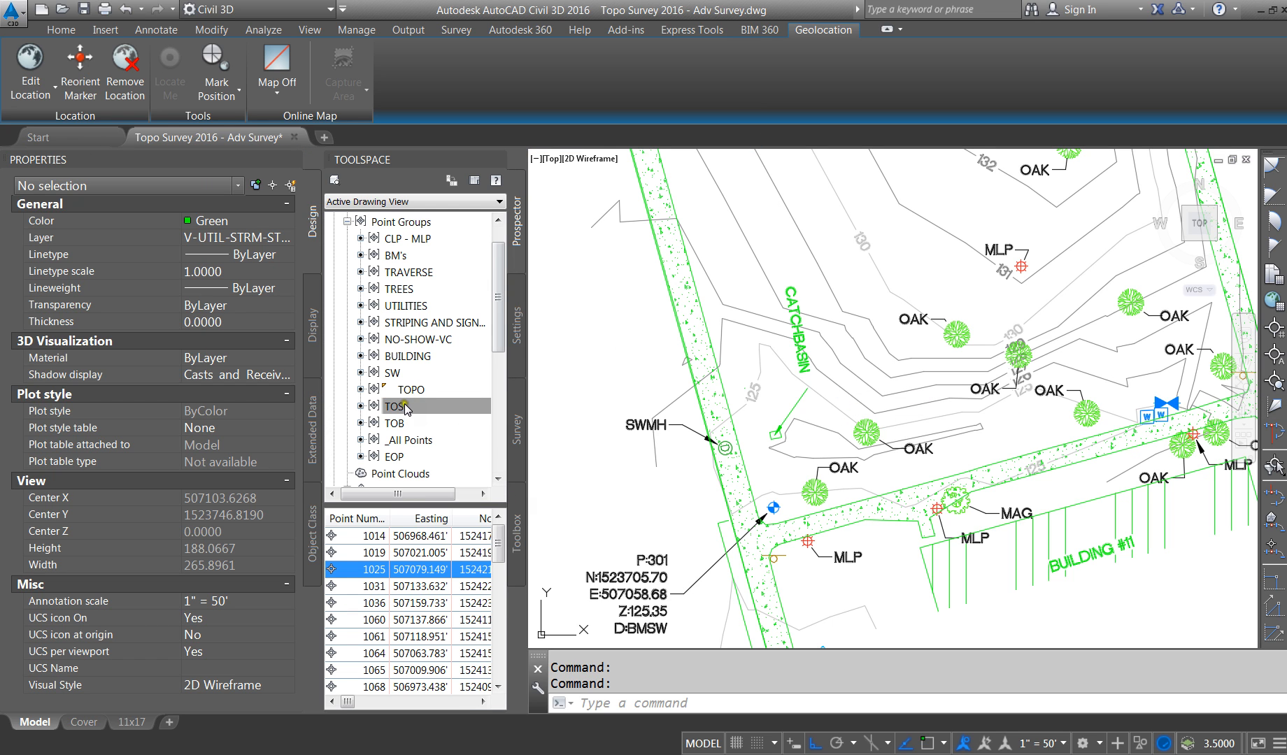
Step: Move the TOS point group to the top of the point group display order
{"action": "left_click", "coordinate": [401, 222]}
{"action": "right_click", "coordinate": [416, 223]}
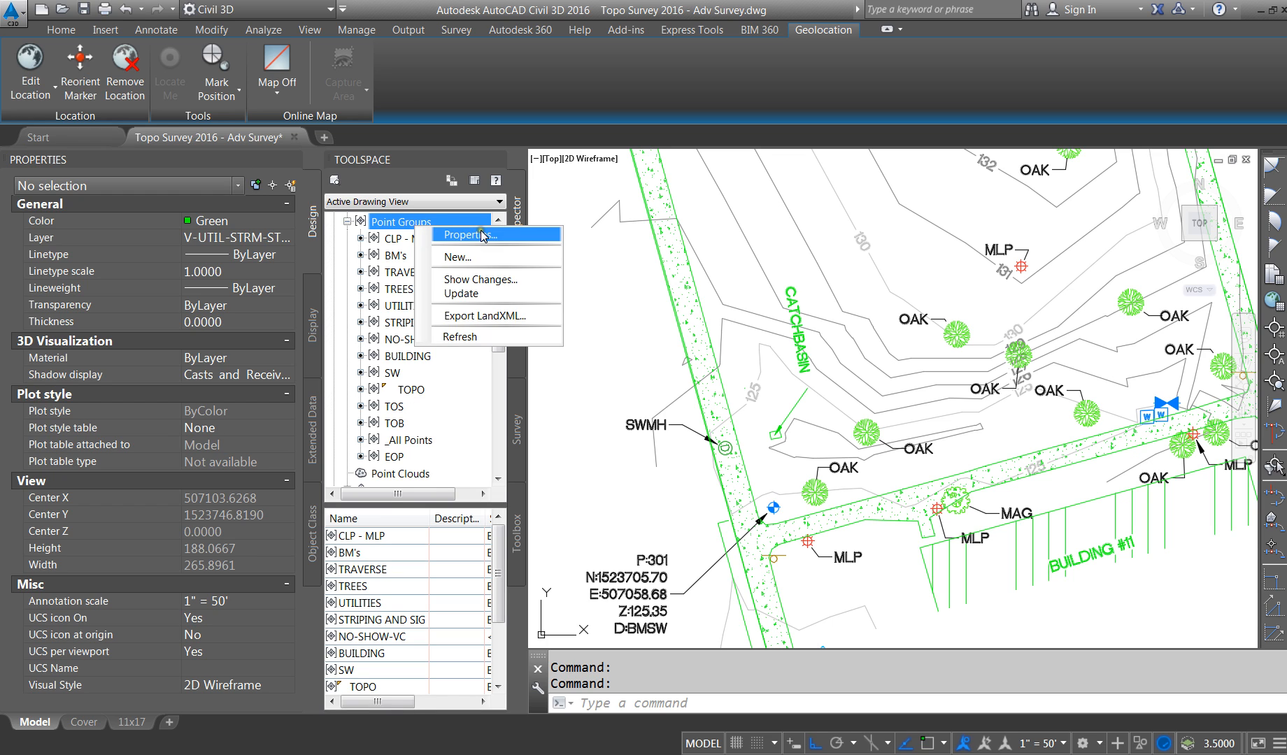
{"action": "left_click", "coordinate": [482, 236]}
{"action": "left_click", "coordinate": [913, 422]}
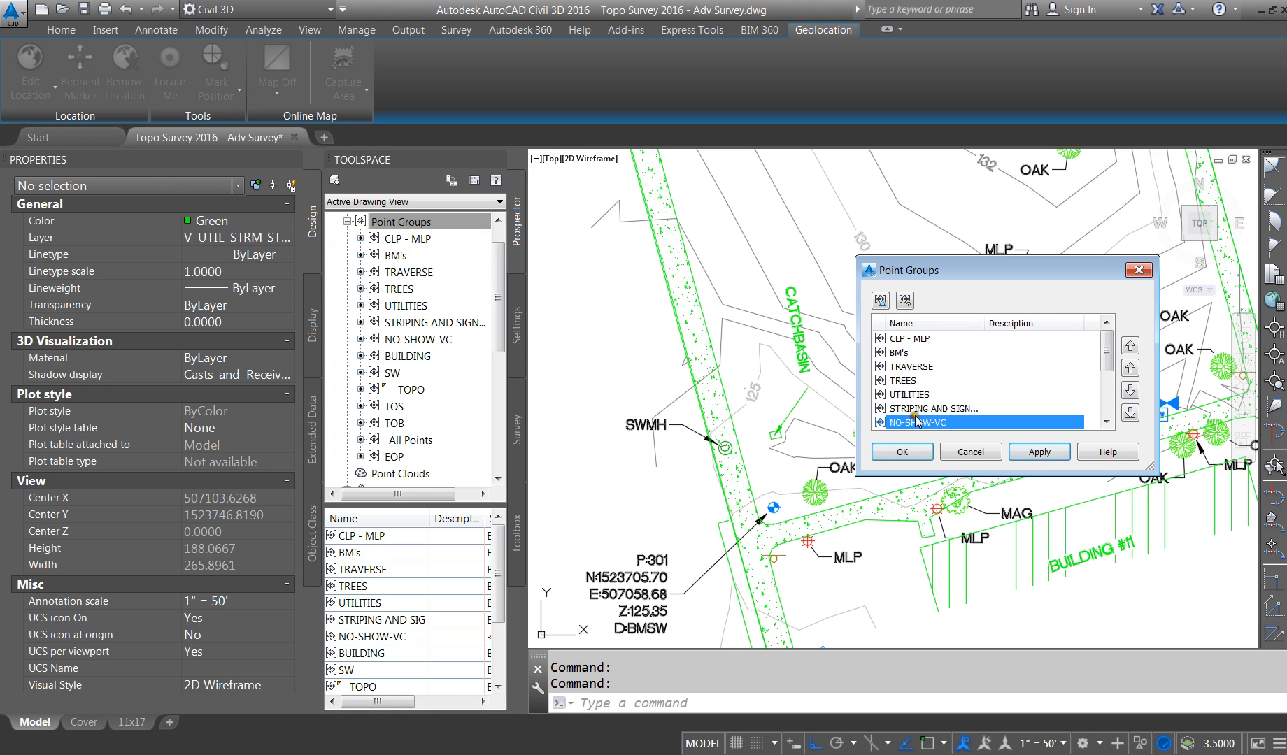
{"action": "scroll", "coordinate": [913, 412], "scroll_direction": "down", "scroll_amount": 2}
{"action": "left_click", "coordinate": [902, 394]}
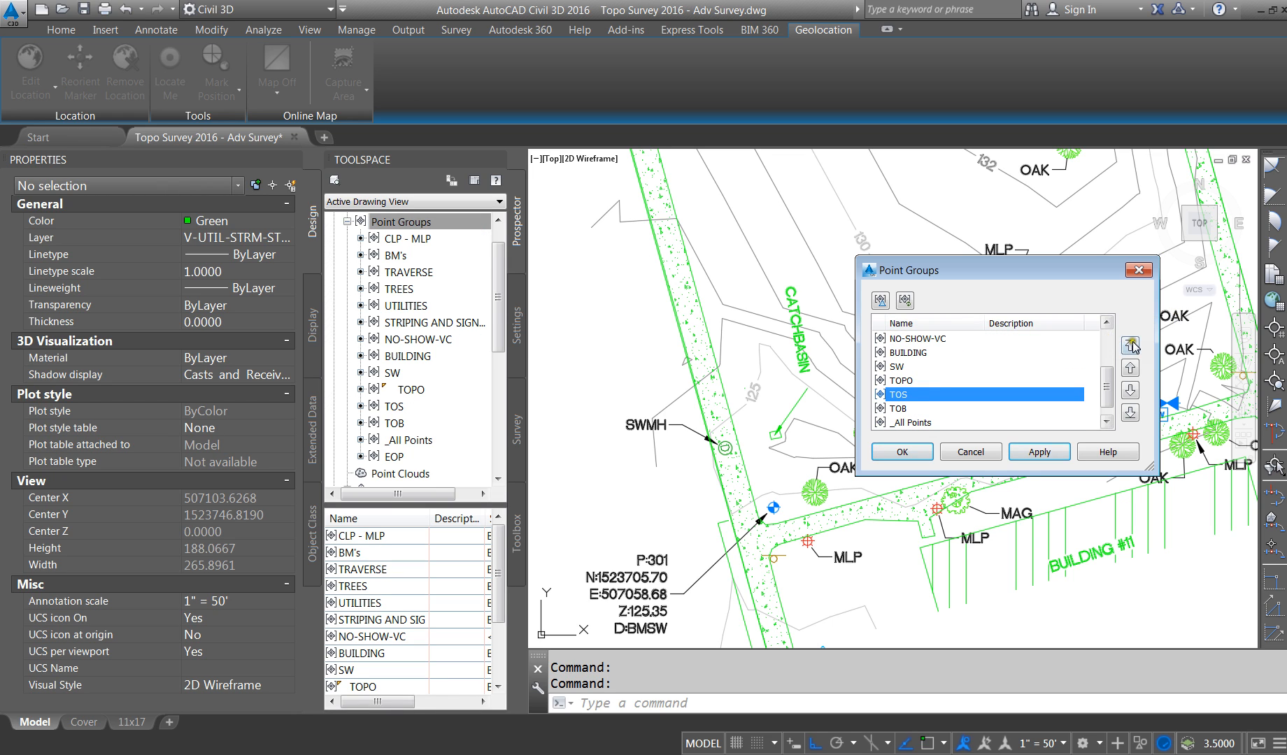
{"action": "left_click", "coordinate": [1131, 345]}
Step: Move the TOB point group to the top of the point group display order and apply the new order
{"action": "left_click", "coordinate": [909, 409]}
{"action": "scroll", "coordinate": [909, 411], "scroll_direction": "down", "scroll_amount": 2}
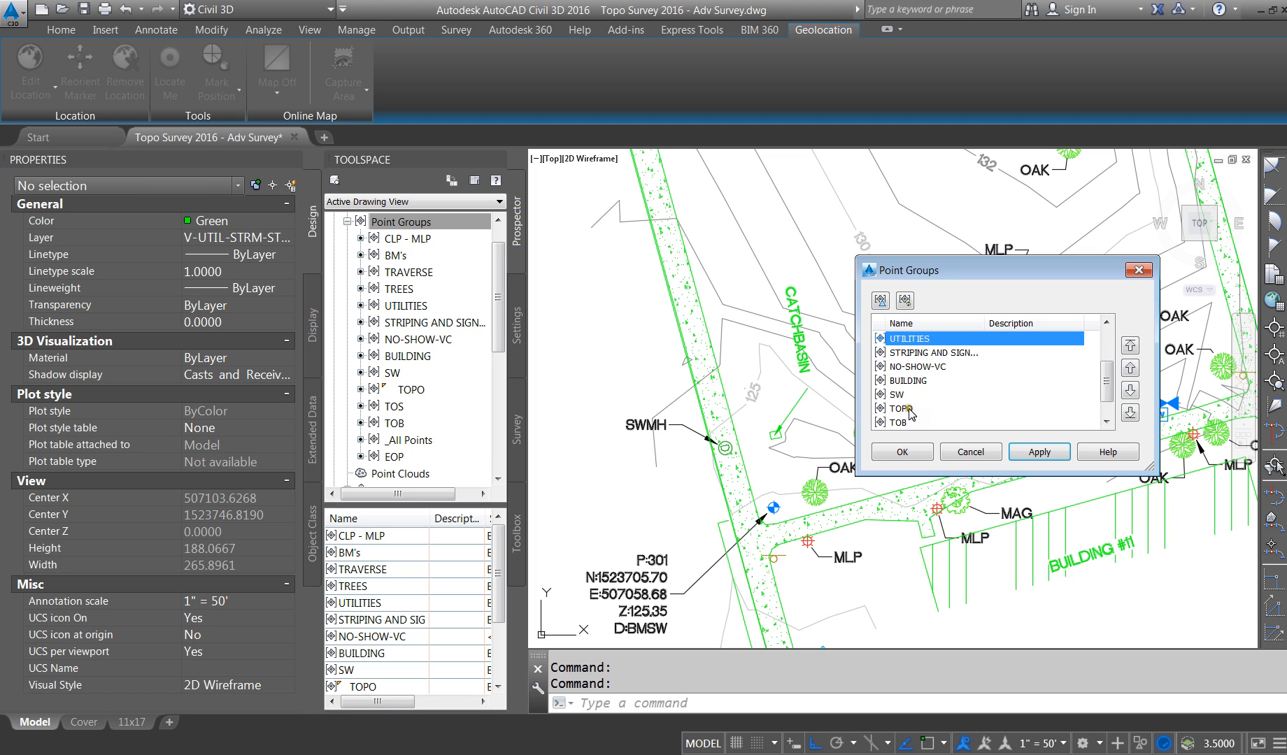
{"action": "left_click", "coordinate": [906, 423]}
{"action": "left_click", "coordinate": [1131, 346]}
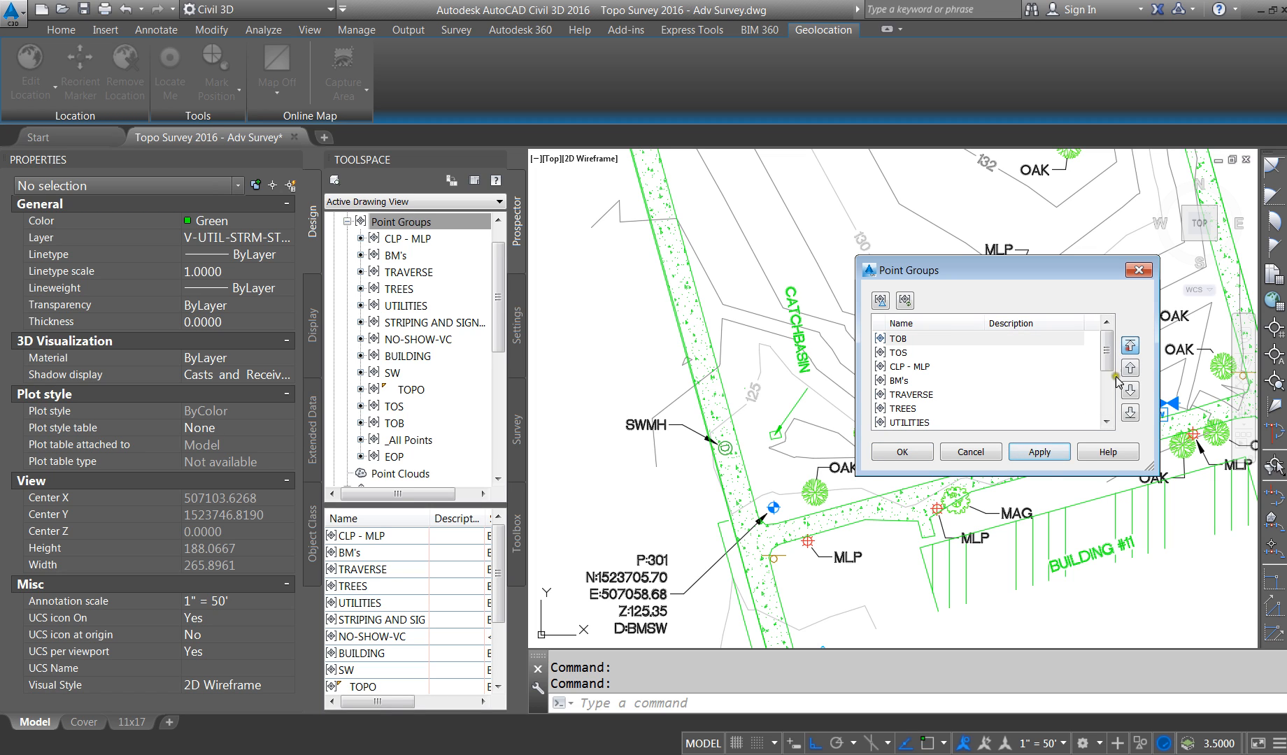
{"action": "left_click", "coordinate": [1019, 454]}
{"action": "left_click", "coordinate": [900, 453]}
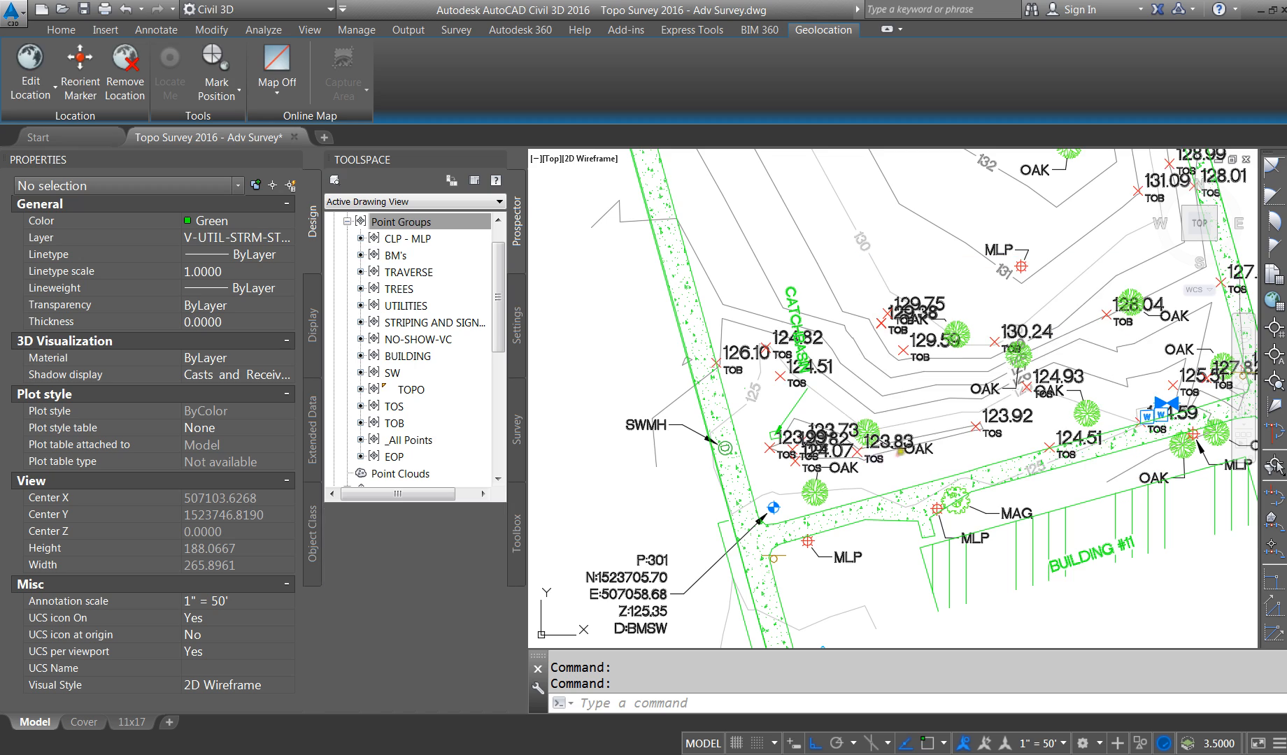
Step: Examine the TOB and TOS points across the survey, closing in on those beside the P:99 benchmark
{"action": "scroll", "coordinate": [772, 365], "scroll_direction": "down", "scroll_amount": 6}
{"action": "scroll", "coordinate": [830, 427], "scroll_direction": "up", "scroll_amount": 6}
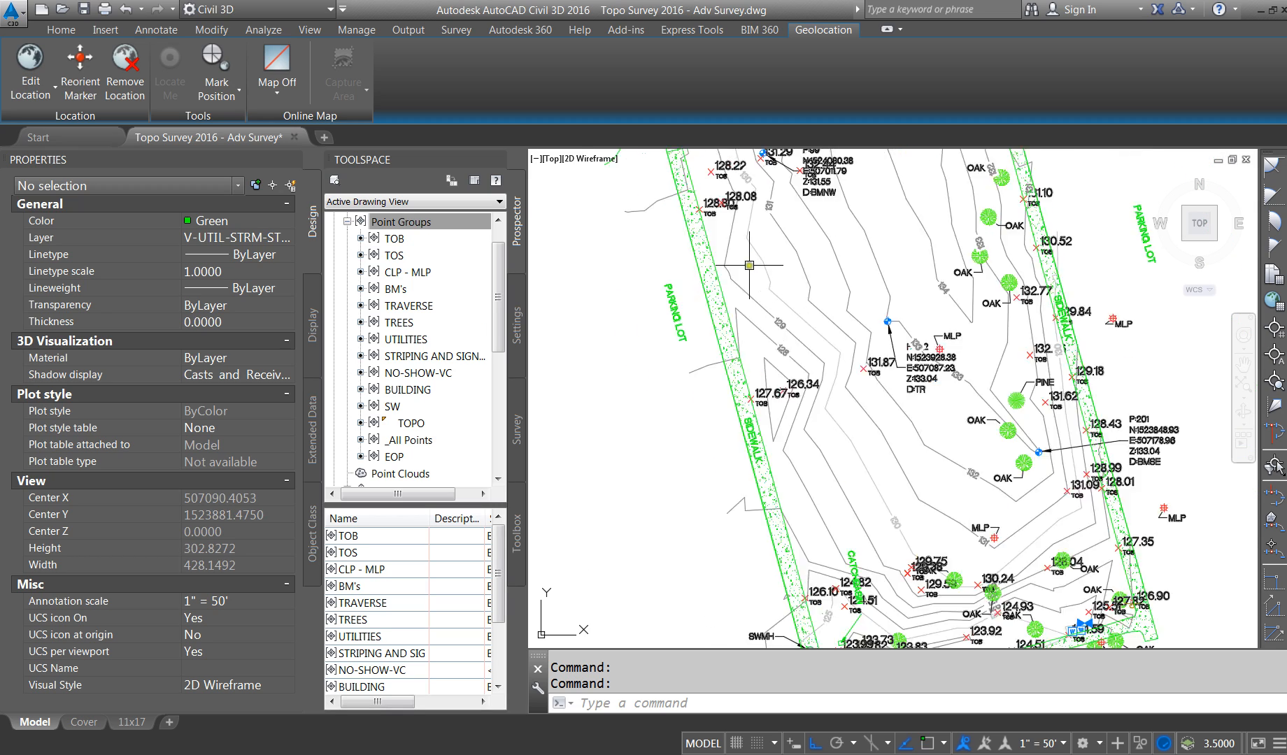
{"action": "scroll", "coordinate": [884, 528], "scroll_direction": "down", "scroll_amount": 6}
{"action": "scroll", "coordinate": [732, 357], "scroll_direction": "up", "scroll_amount": 6}
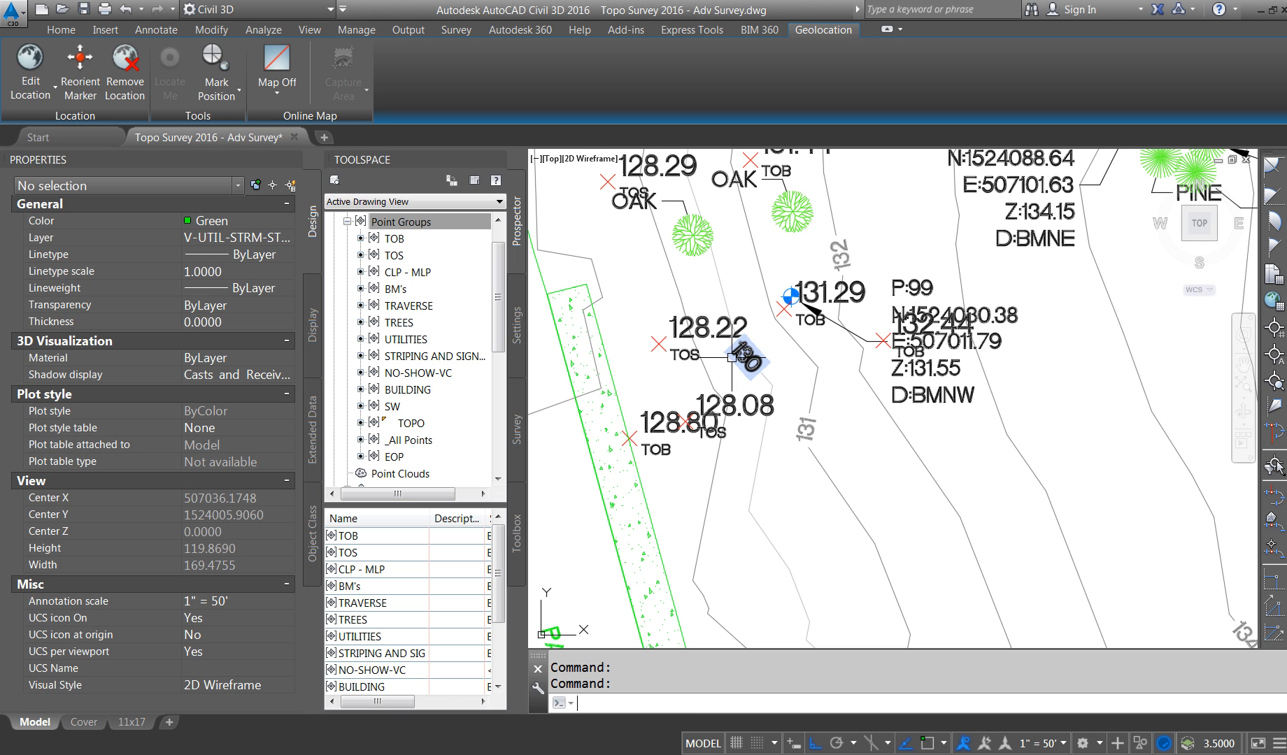
{"action": "key", "text": "Return"}
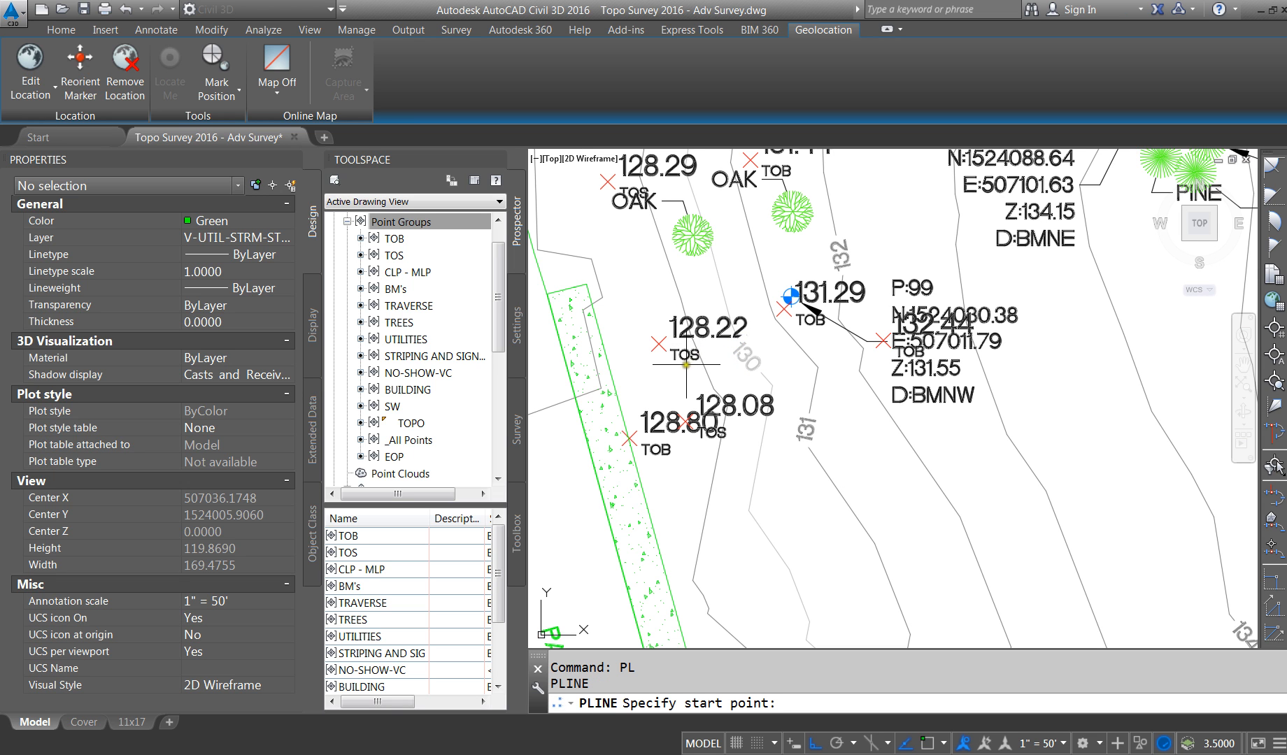
{"action": "key", "text": "Escape"}
{"action": "key", "text": "Escape"}
Step: Check the properties of the TOS point beside the sidewalk near P:99, then inspect the TOB and TOS points around the catch basin
{"action": "left_click", "coordinate": [675, 346]}
{"action": "scroll", "coordinate": [670, 303], "scroll_direction": "down", "scroll_amount": 6}
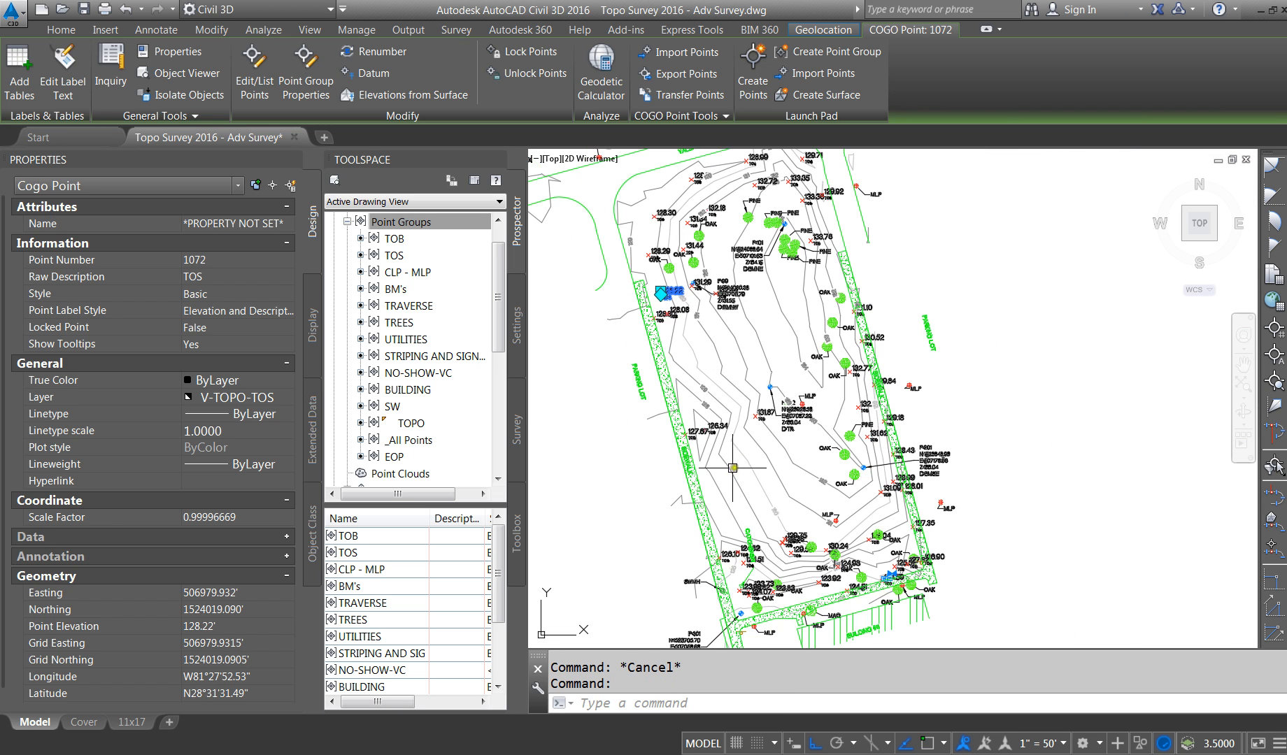
{"action": "scroll", "coordinate": [733, 469], "scroll_direction": "up", "scroll_amount": 6}
{"action": "scroll", "coordinate": [714, 499], "scroll_direction": "down", "scroll_amount": 5}
{"action": "scroll", "coordinate": [733, 605], "scroll_direction": "up", "scroll_amount": 7}
{"action": "key", "text": "Escape"}
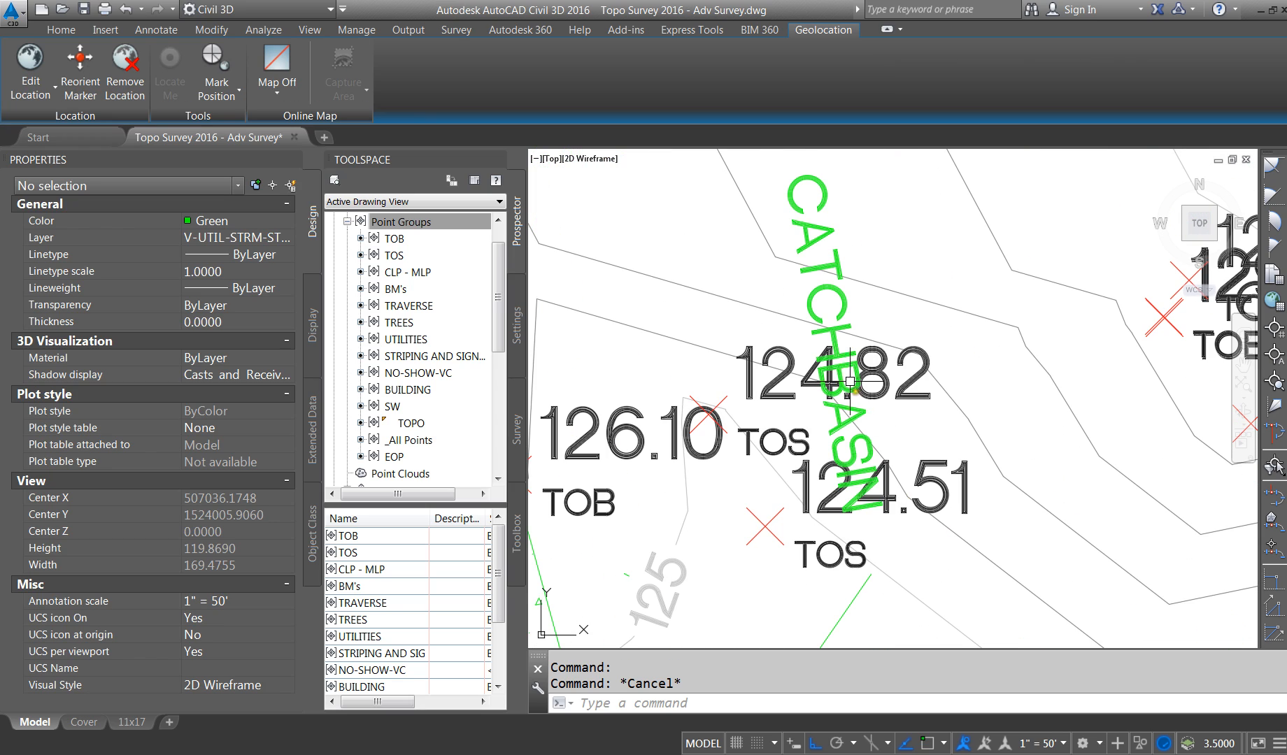
{"action": "scroll", "coordinate": [827, 384], "scroll_direction": "up", "scroll_amount": 5}
{"action": "scroll", "coordinate": [850, 455], "scroll_direction": "down", "scroll_amount": 5}
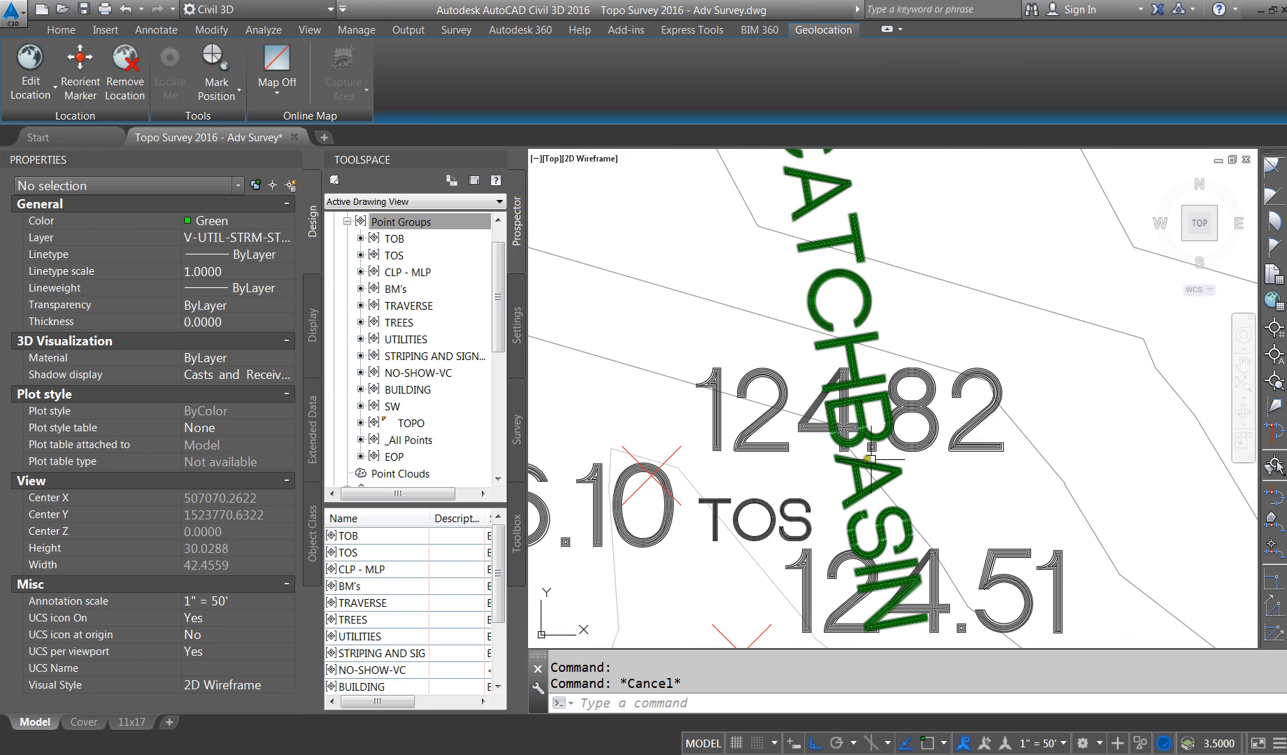
Step: Inspect the polyline that outlines the catch basin beside the TOS points to check which layer it is on
{"action": "left_click", "coordinate": [880, 466]}
{"action": "scroll", "coordinate": [828, 379], "scroll_direction": "down", "scroll_amount": 3}
{"action": "scroll", "coordinate": [784, 540], "scroll_direction": "up", "scroll_amount": 4}
{"action": "scroll", "coordinate": [784, 541], "scroll_direction": "up", "scroll_amount": 2}
{"action": "key", "text": "Escape"}
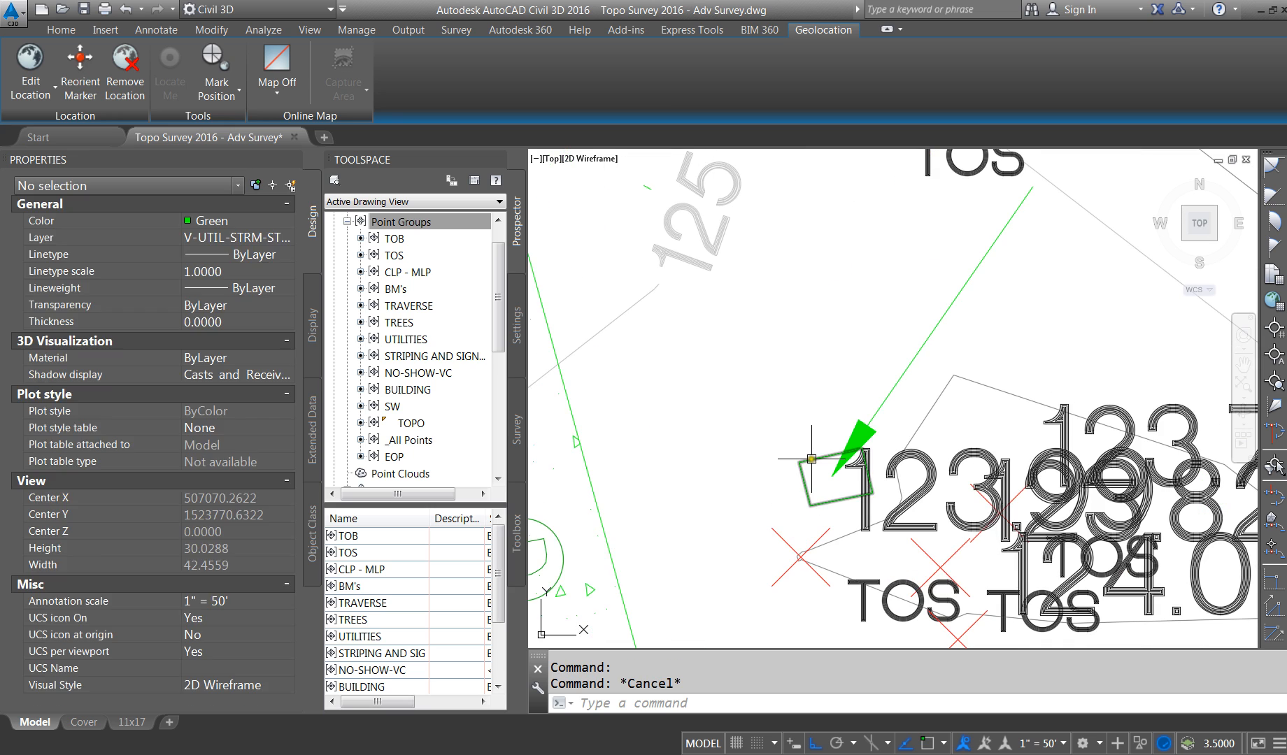
{"action": "left_click", "coordinate": [805, 486]}
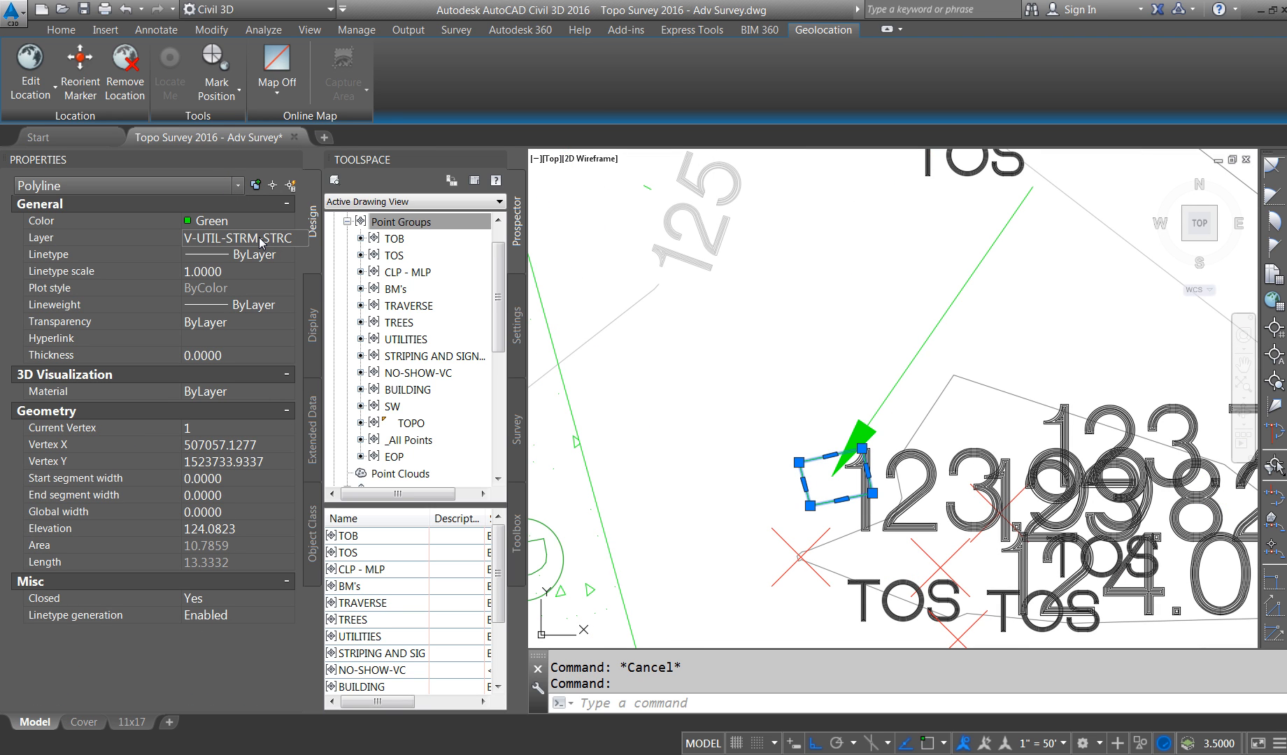
{"action": "key", "text": "Escape"}
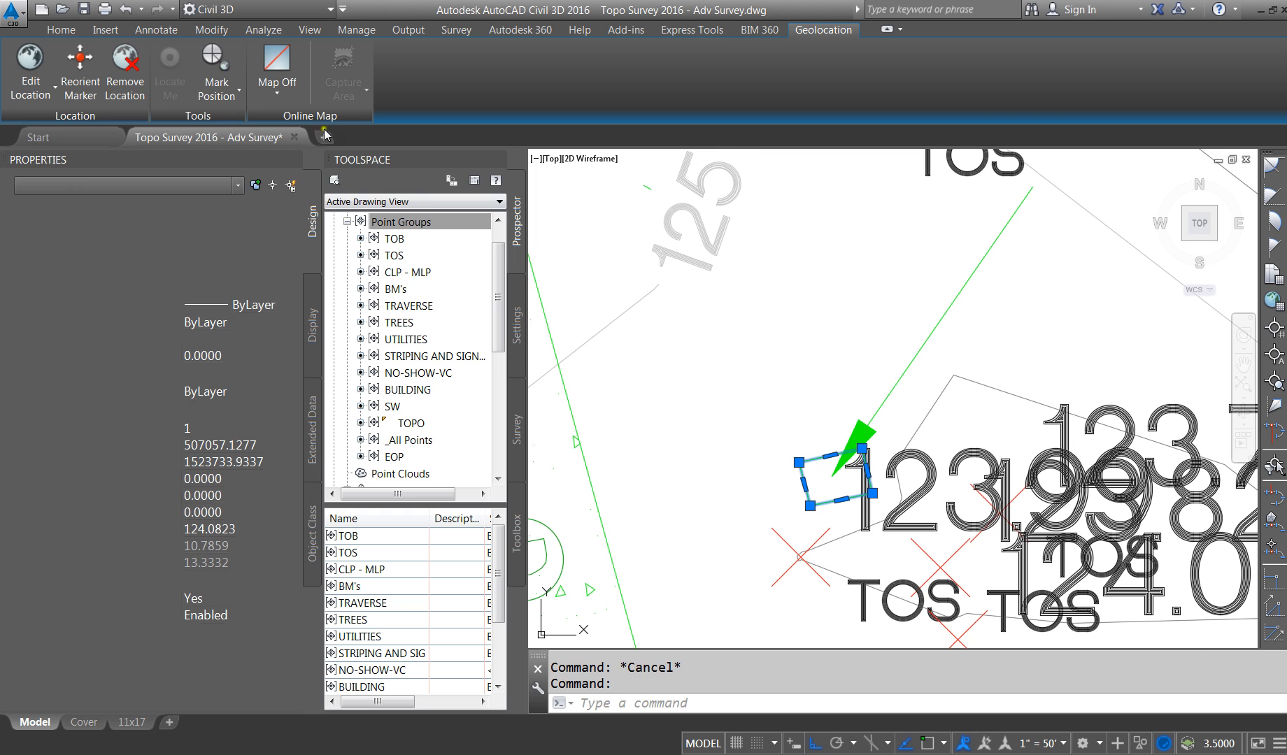
Step: Make V-SITE-MISC the current layer
{"action": "left_click", "coordinate": [61, 30]}
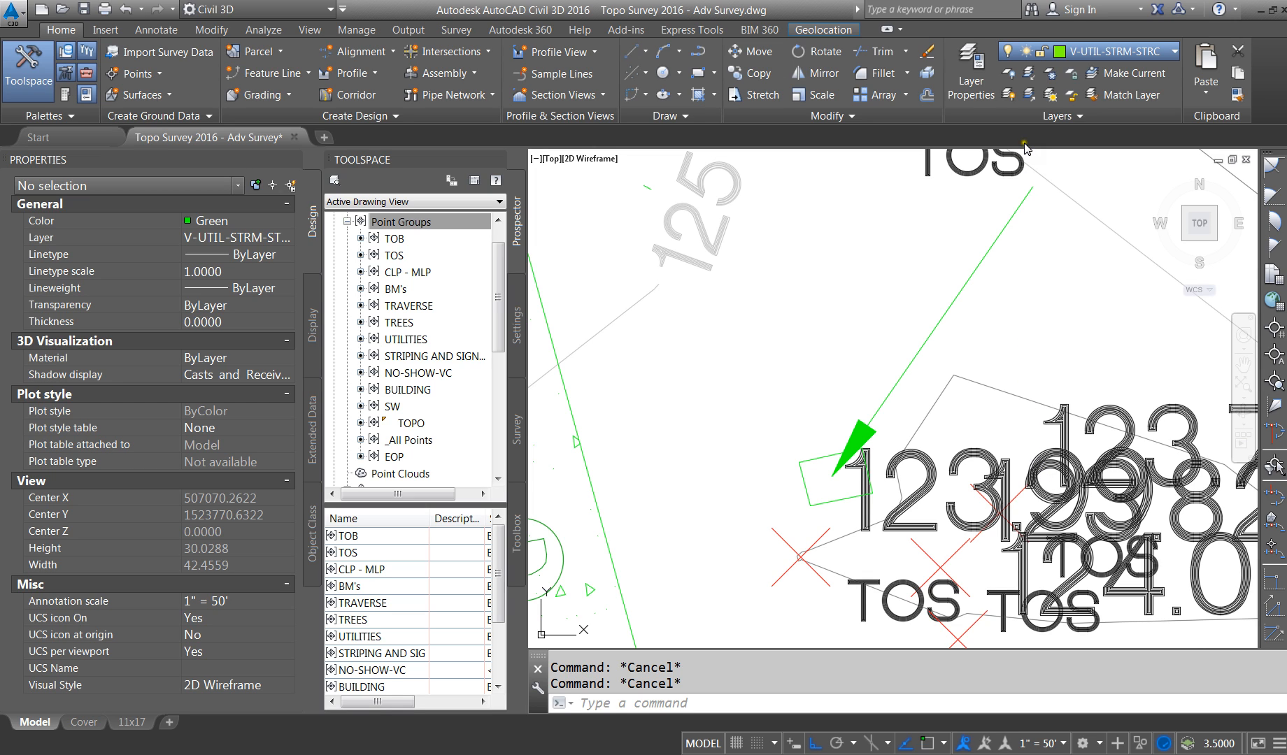
{"action": "left_click", "coordinate": [995, 180]}
{"action": "scroll", "coordinate": [834, 307], "scroll_direction": "down", "scroll_amount": 10}
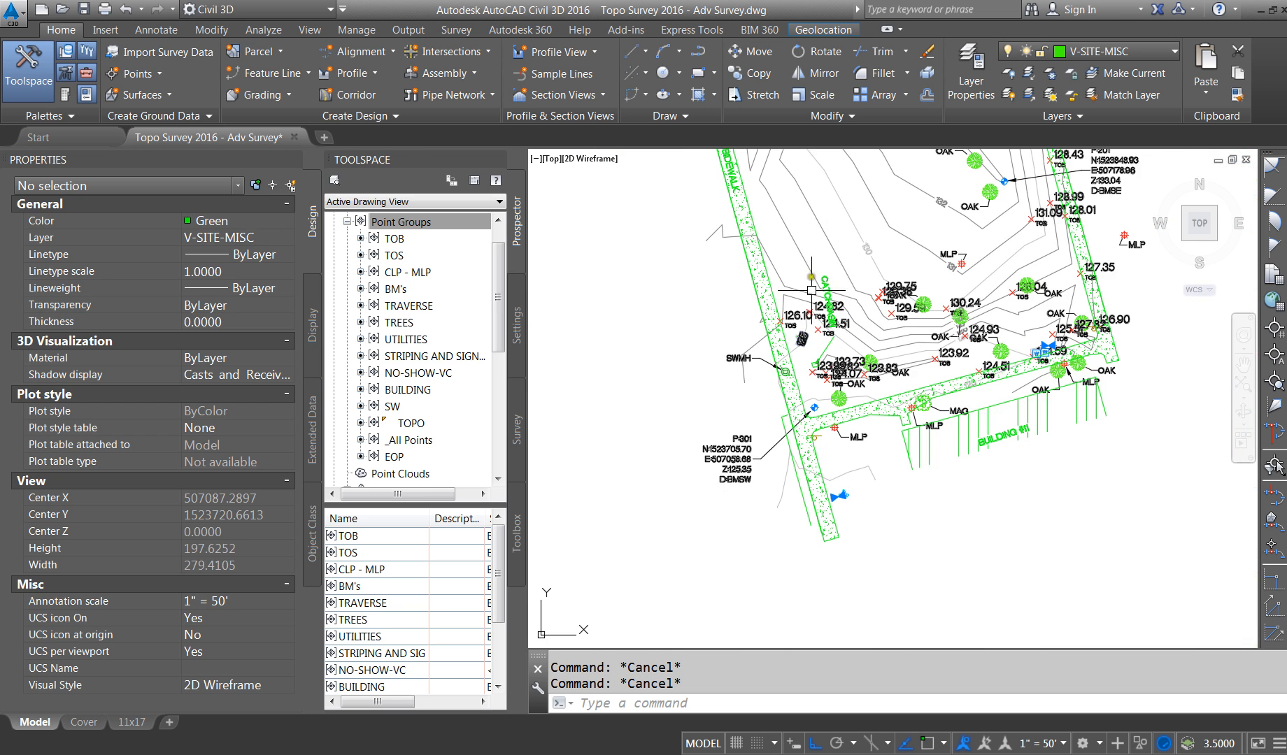
{"action": "scroll", "coordinate": [774, 167], "scroll_direction": "up", "scroll_amount": 5}
{"action": "scroll", "coordinate": [774, 167], "scroll_direction": "down", "scroll_amount": 5}
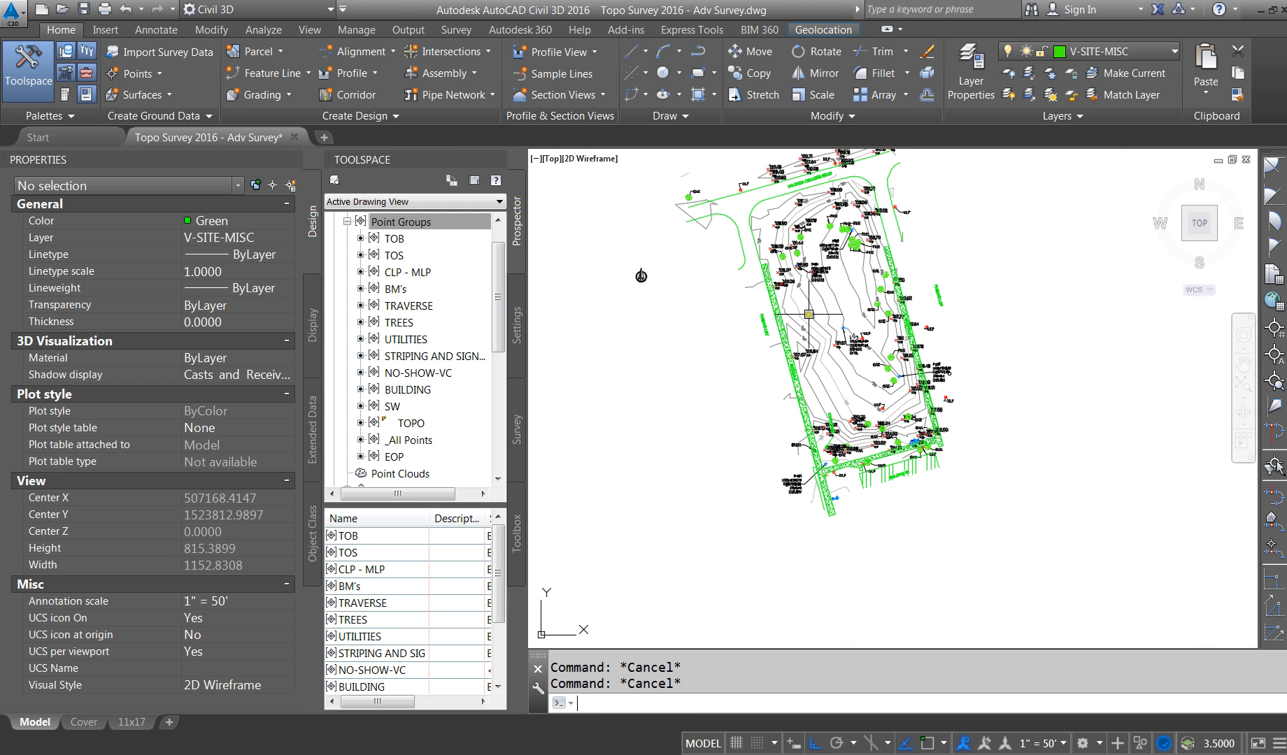
Step: Start a polyline with object snap on at the 128.22 TOS point near the sidewalk and extend it to the 128.08 TOS point
{"action": "key", "text": "Return"}
{"action": "scroll", "coordinate": [809, 312], "scroll_direction": "up", "scroll_amount": 8}
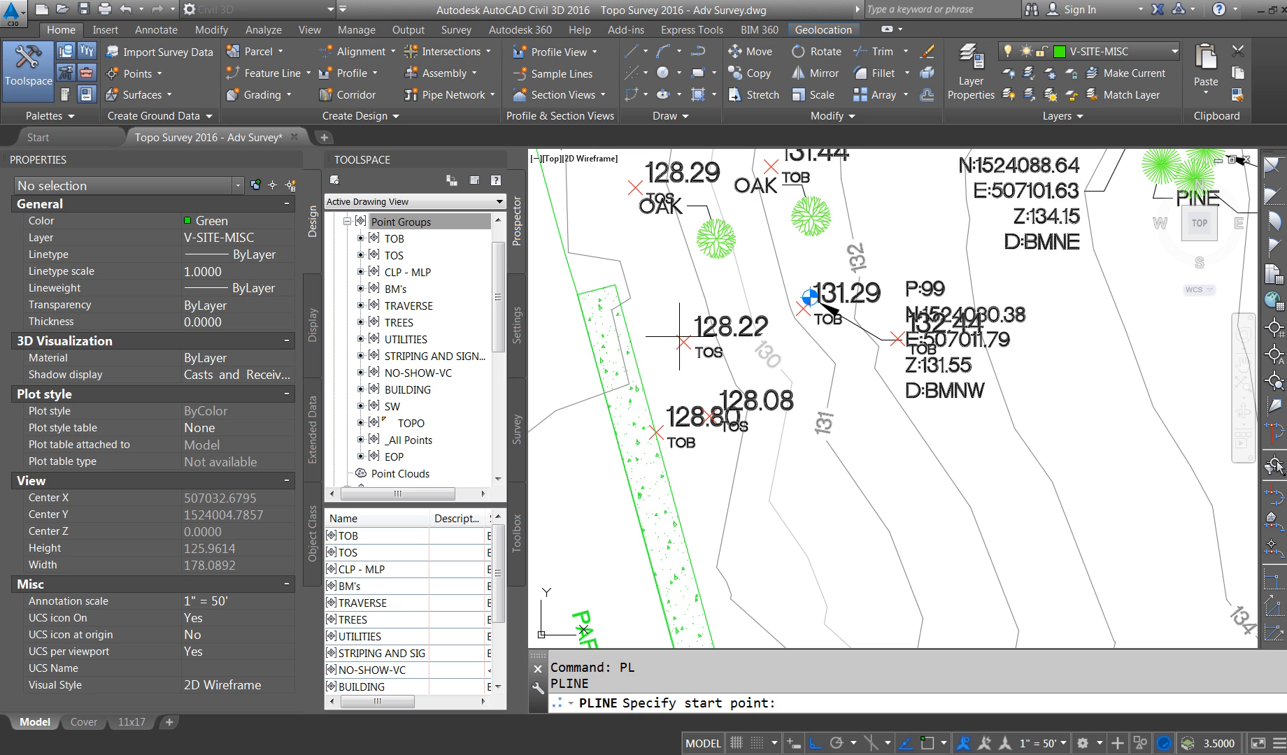
{"action": "key", "text": "F3"}
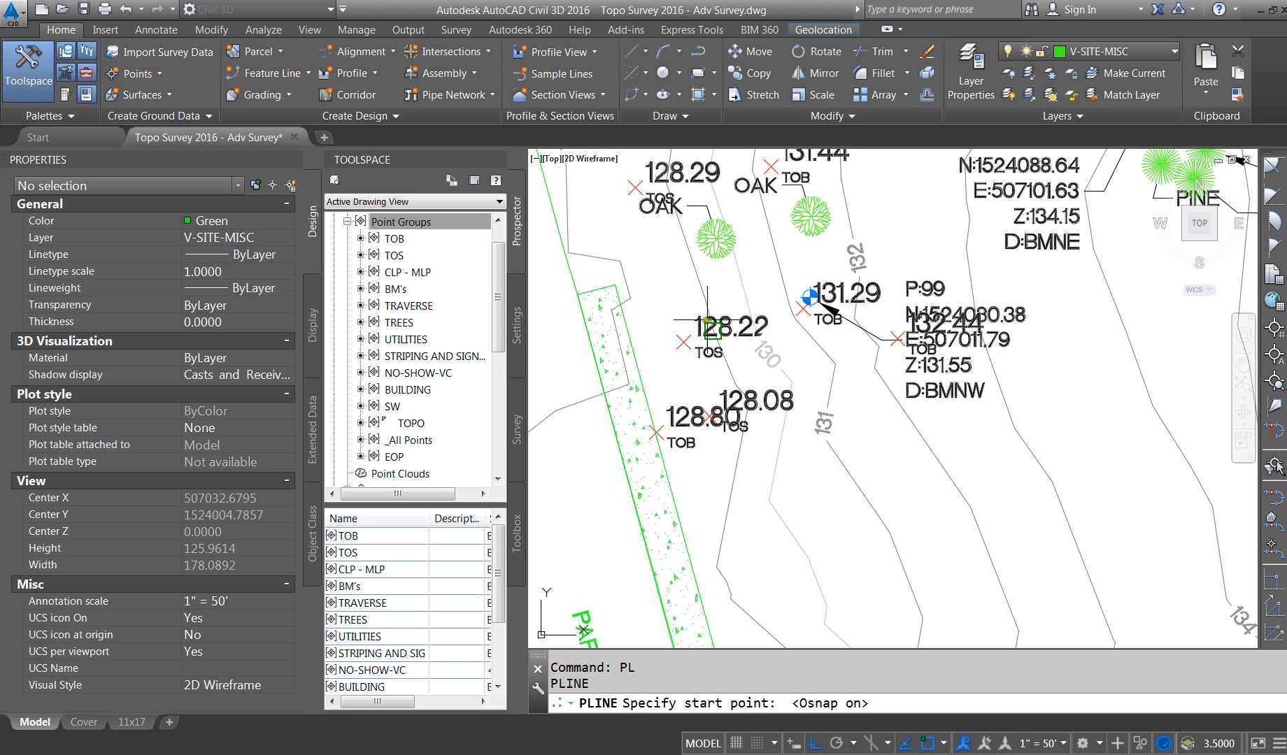
{"action": "left_click", "coordinate": [683, 342]}
{"action": "scroll", "coordinate": [684, 342], "scroll_direction": "down", "scroll_amount": 5}
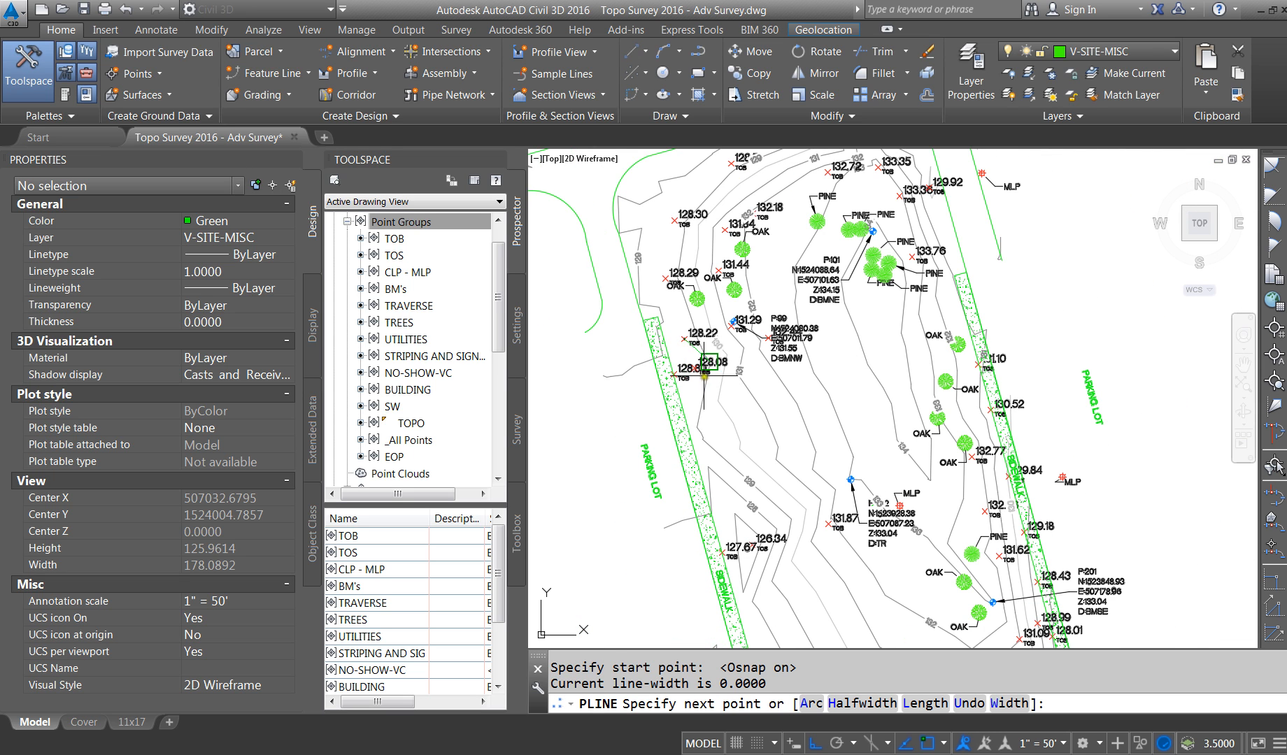
{"action": "scroll", "coordinate": [675, 375], "scroll_direction": "up", "scroll_amount": 7}
{"action": "left_click", "coordinate": [675, 376]}
Step: Continue the toe-of-slope polyline south through the 126.34, 124.82 and 124.51 TOS points
{"action": "scroll", "coordinate": [675, 376], "scroll_direction": "down", "scroll_amount": 6}
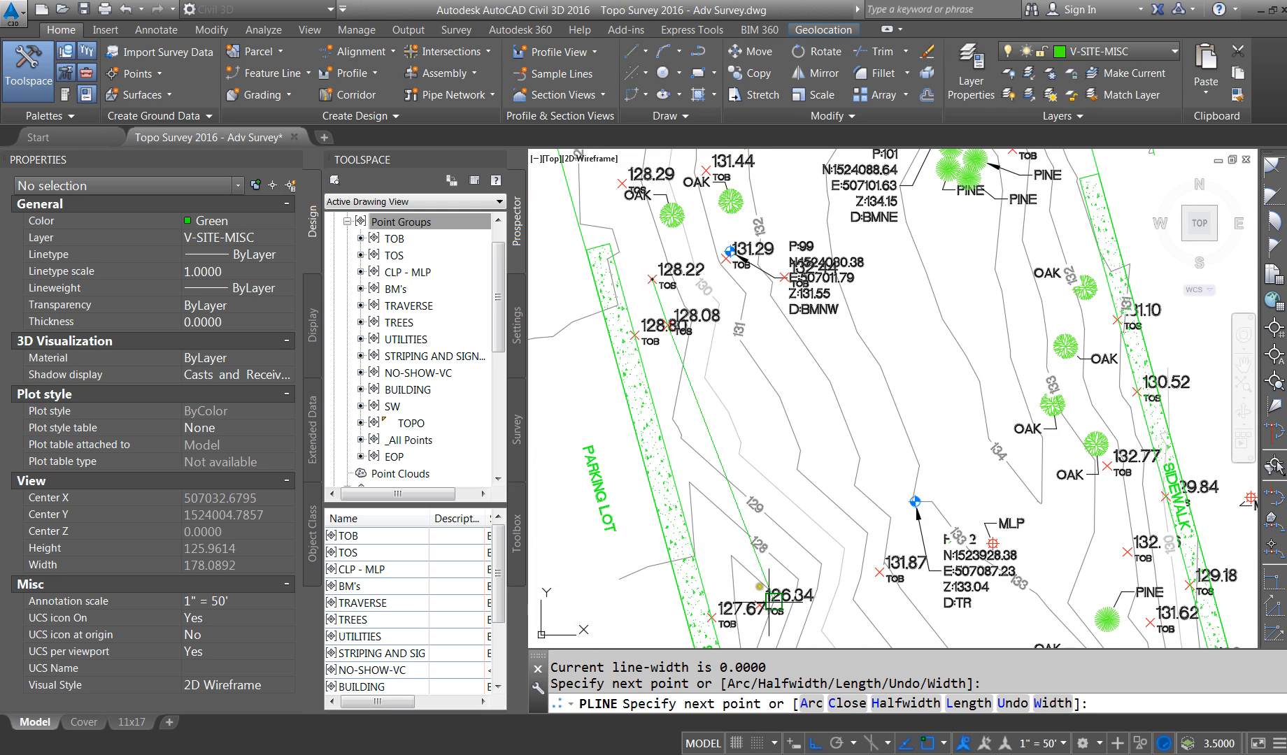
{"action": "scroll", "coordinate": [740, 501], "scroll_direction": "up", "scroll_amount": 5}
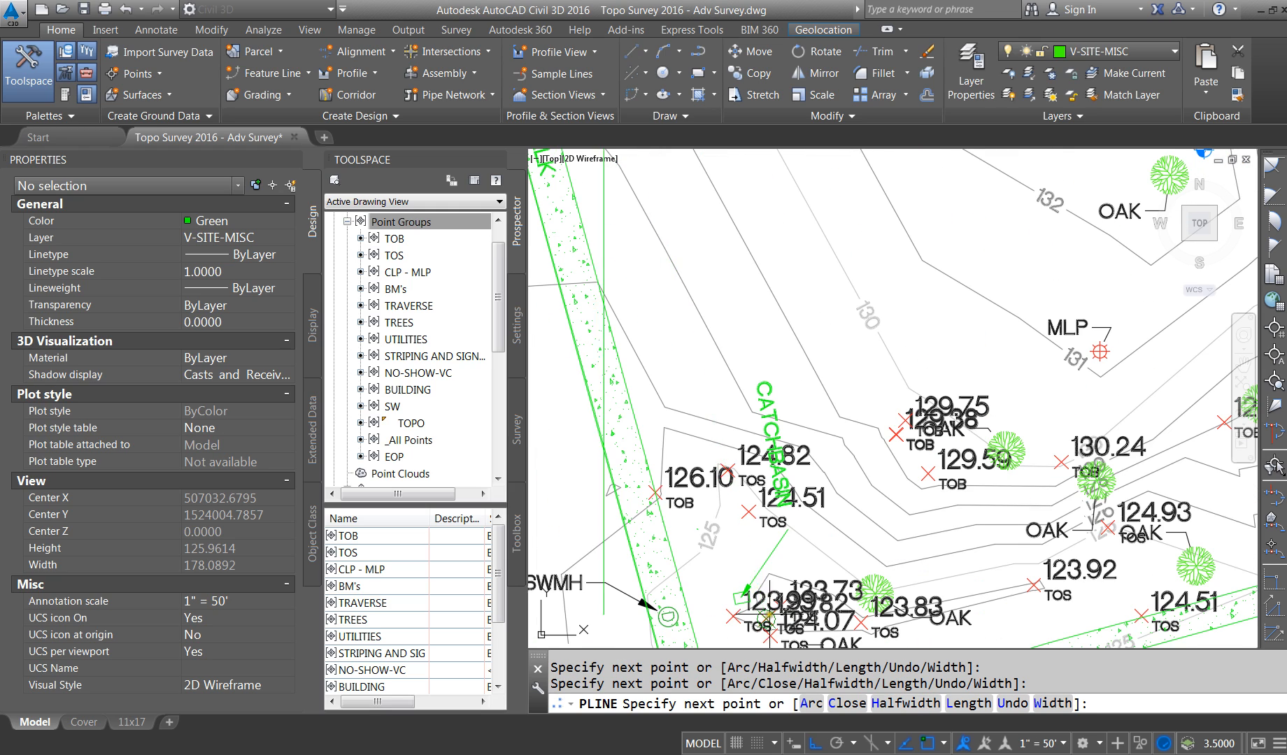
{"action": "scroll", "coordinate": [727, 476], "scroll_direction": "up", "scroll_amount": 3}
{"action": "scroll", "coordinate": [727, 476], "scroll_direction": "down", "scroll_amount": 2}
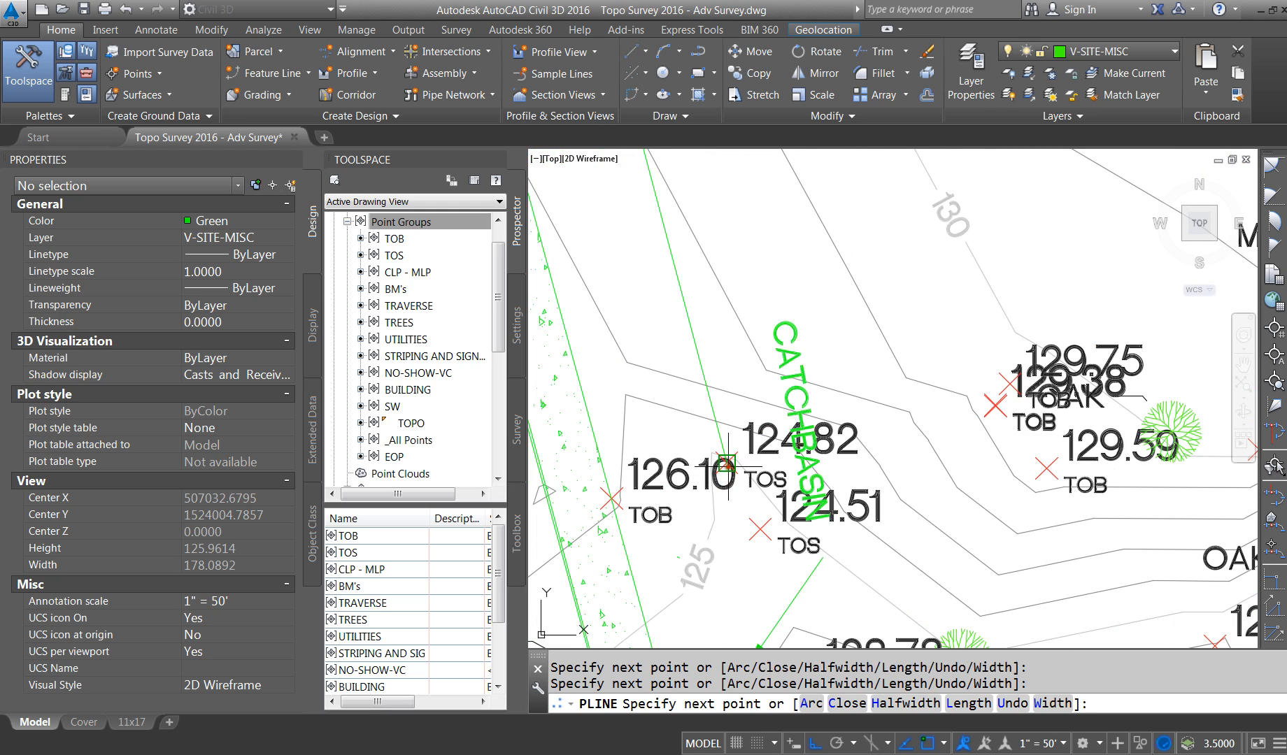
{"action": "scroll", "coordinate": [769, 541], "scroll_direction": "down", "scroll_amount": 4}
{"action": "scroll", "coordinate": [770, 540], "scroll_direction": "up", "scroll_amount": 4}
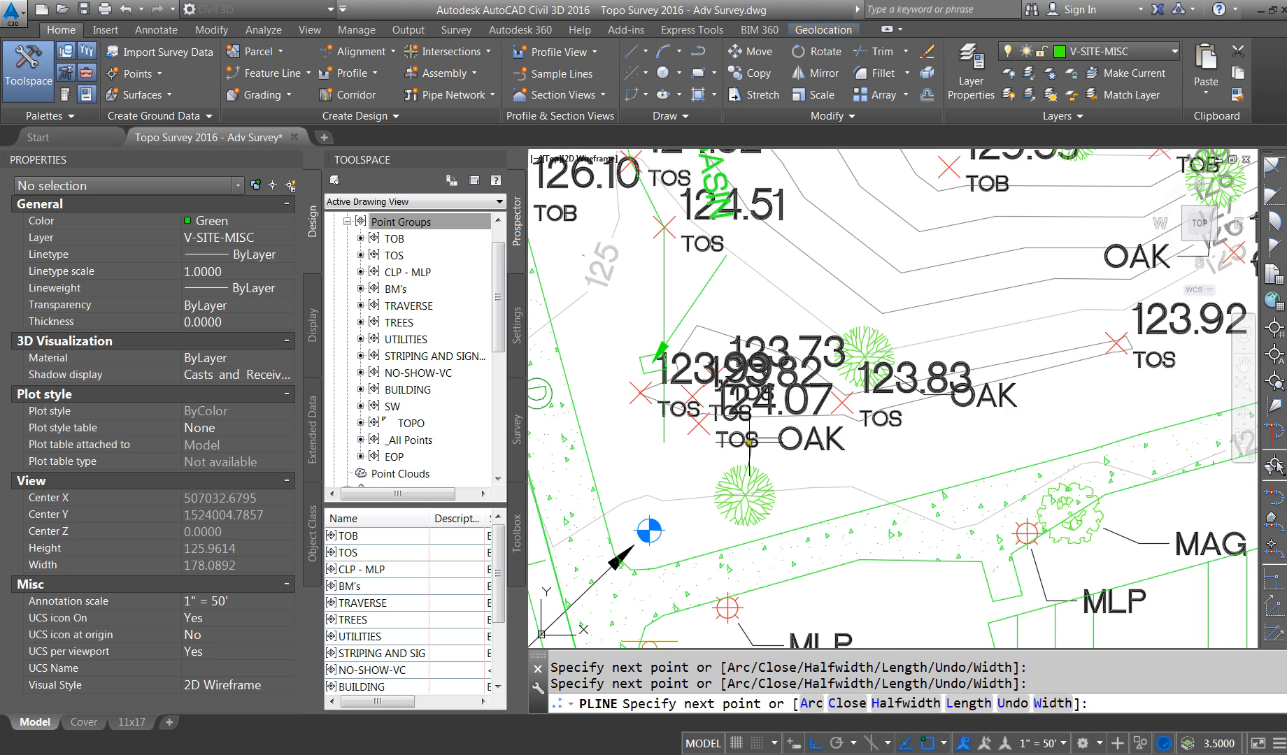
Step: Carry the polyline through the TOS cluster by the catch basin, then 123.83 and 123.92, and end it at the 125.51 TOS point
{"action": "scroll", "coordinate": [727, 392], "scroll_direction": "up", "scroll_amount": 4}
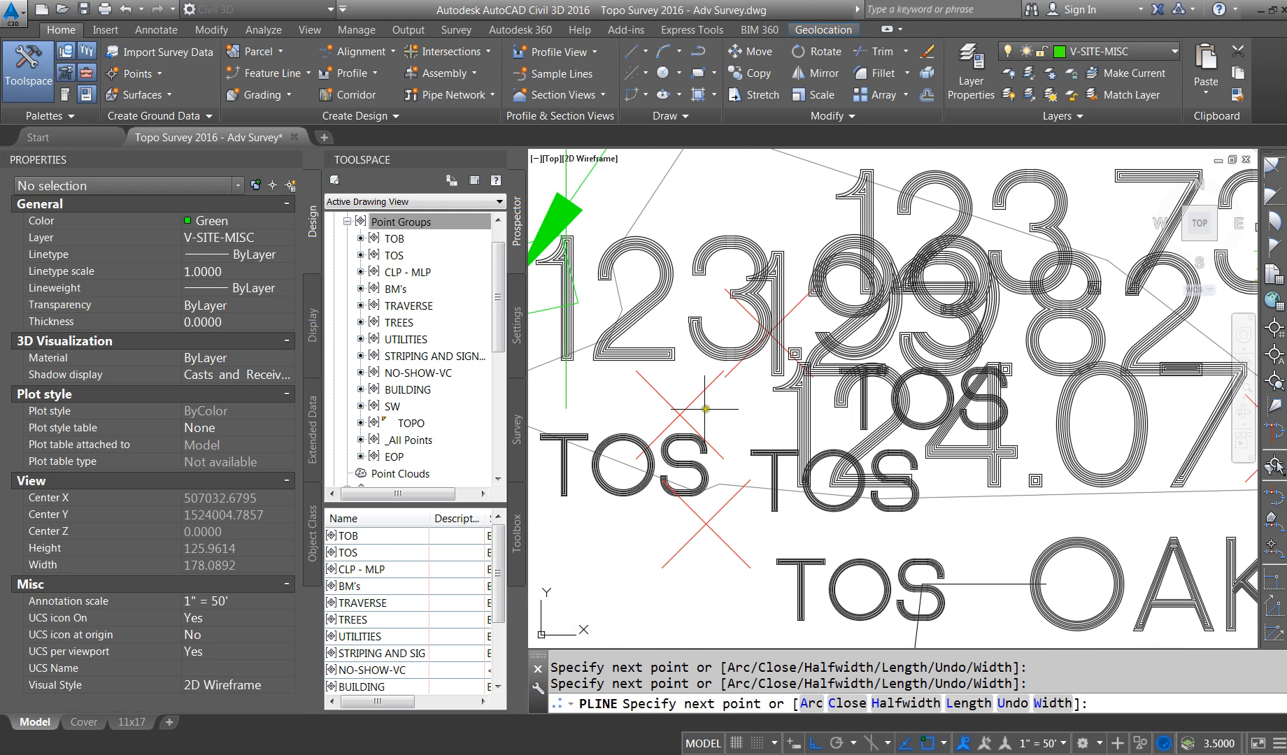
{"action": "scroll", "coordinate": [661, 409], "scroll_direction": "down", "scroll_amount": 3}
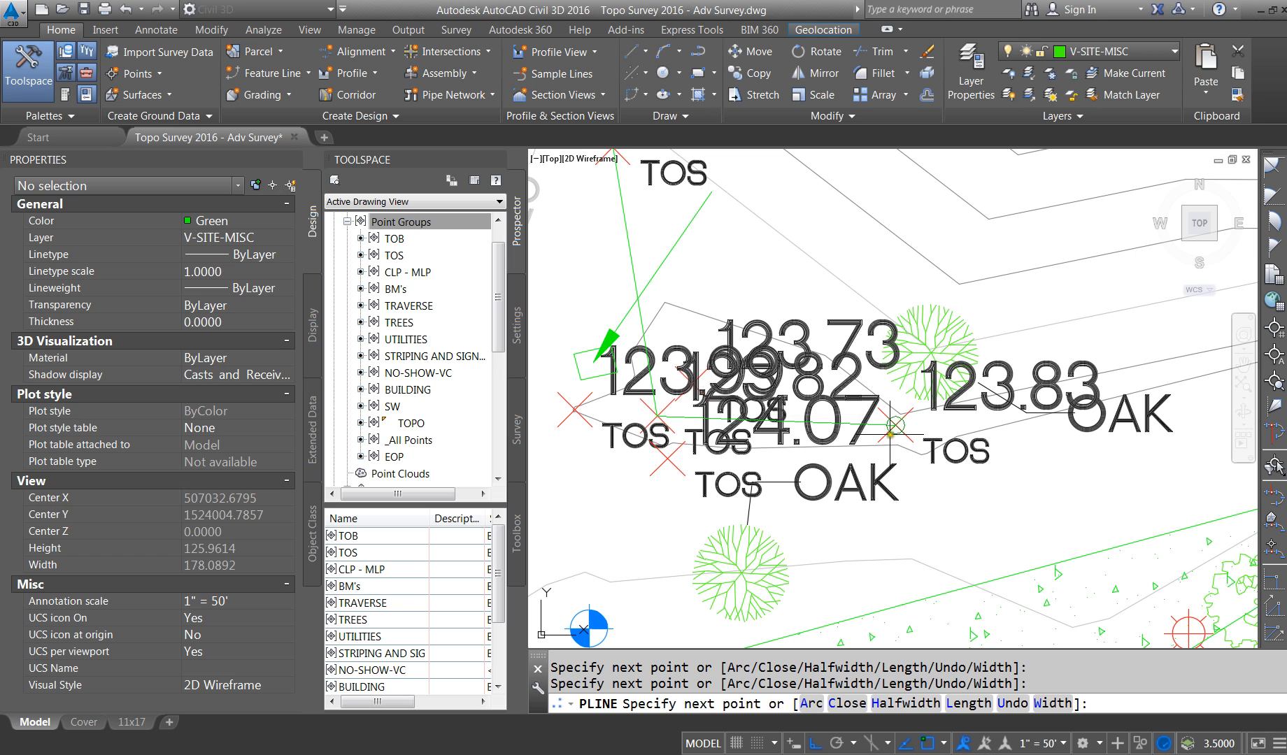
{"action": "scroll", "coordinate": [806, 445], "scroll_direction": "down", "scroll_amount": 5}
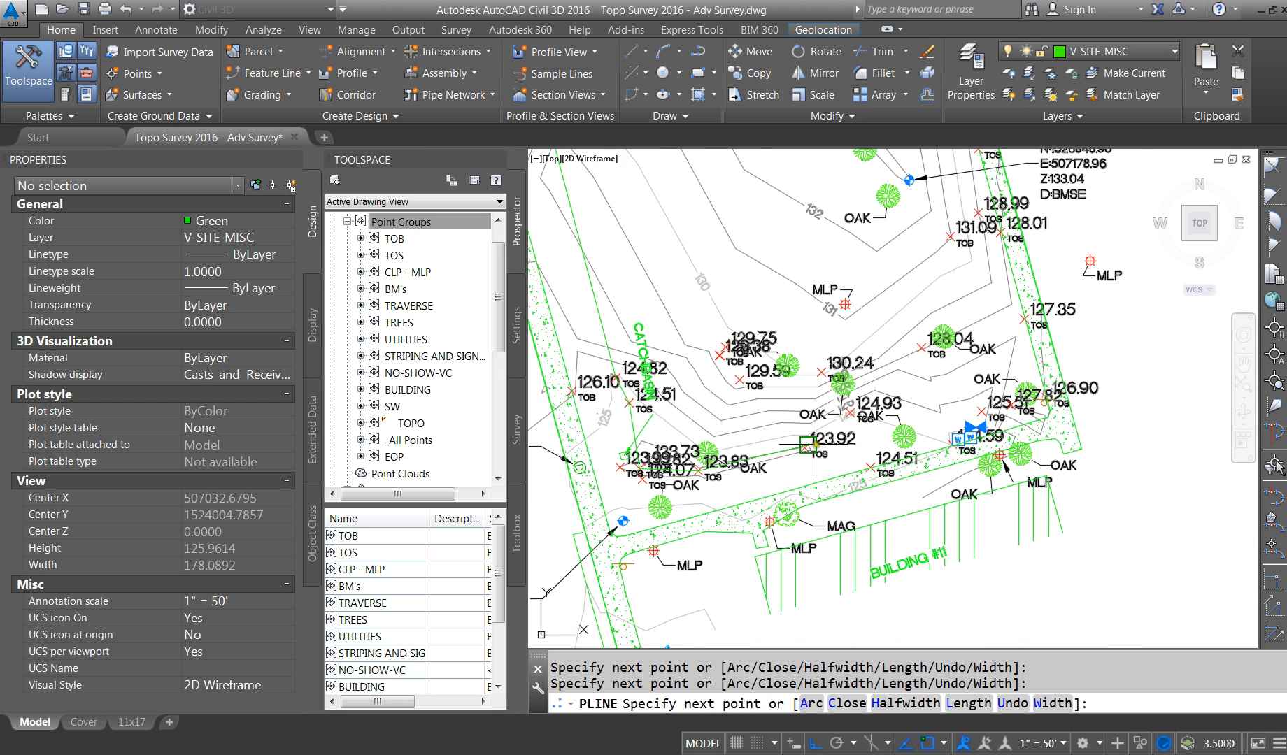
{"action": "scroll", "coordinate": [904, 414], "scroll_direction": "up", "scroll_amount": 4}
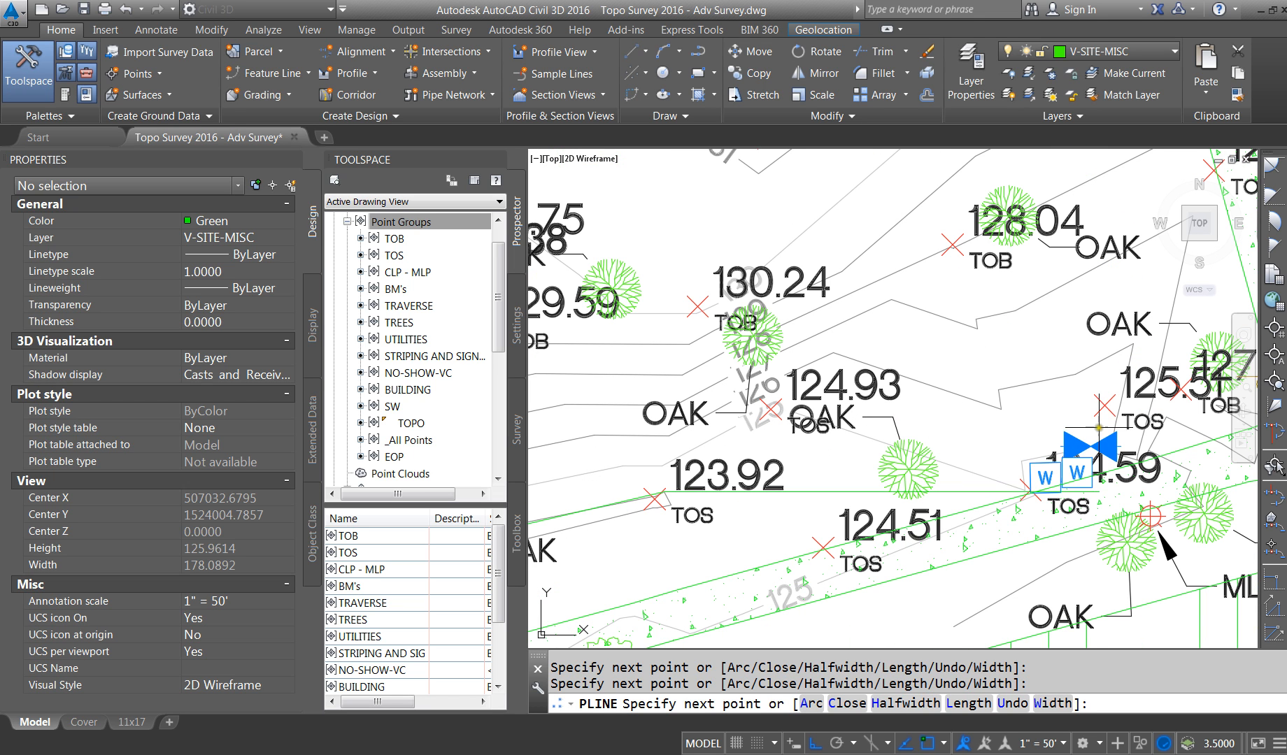
{"action": "scroll", "coordinate": [843, 436], "scroll_direction": "down", "scroll_amount": 2}
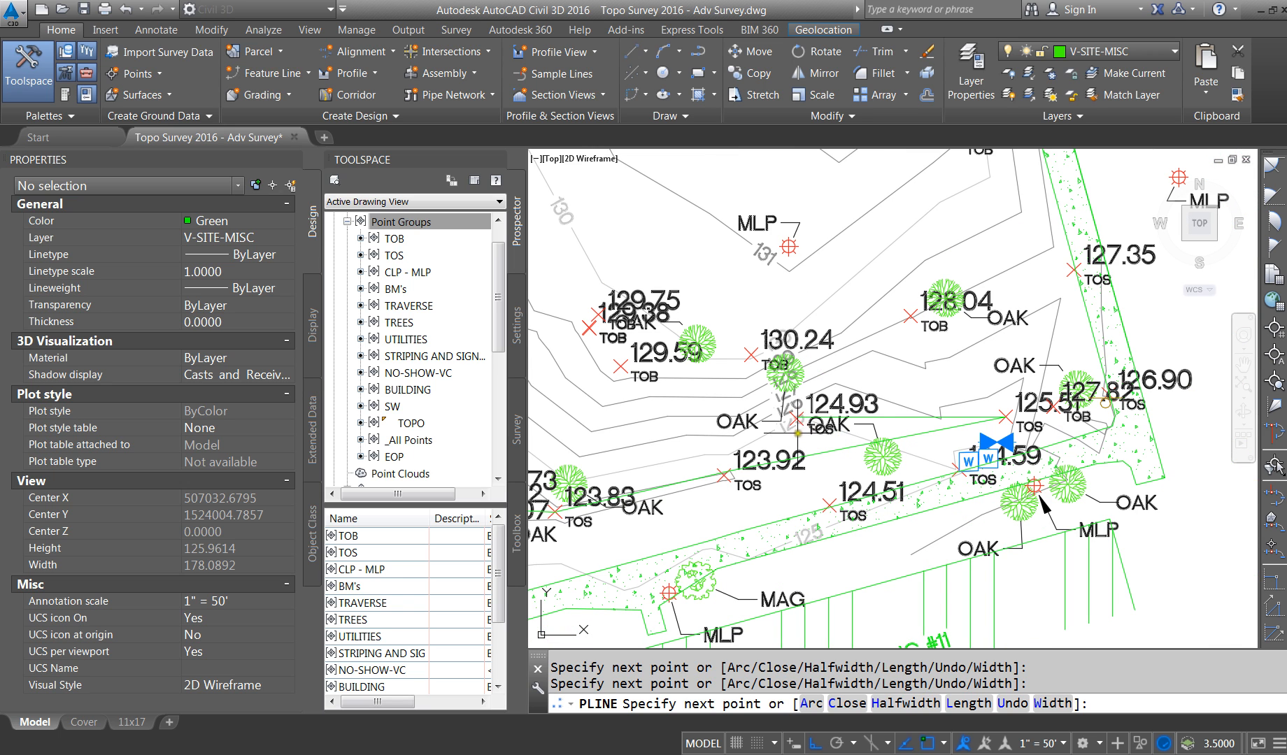
{"action": "scroll", "coordinate": [1061, 406], "scroll_direction": "up", "scroll_amount": 6}
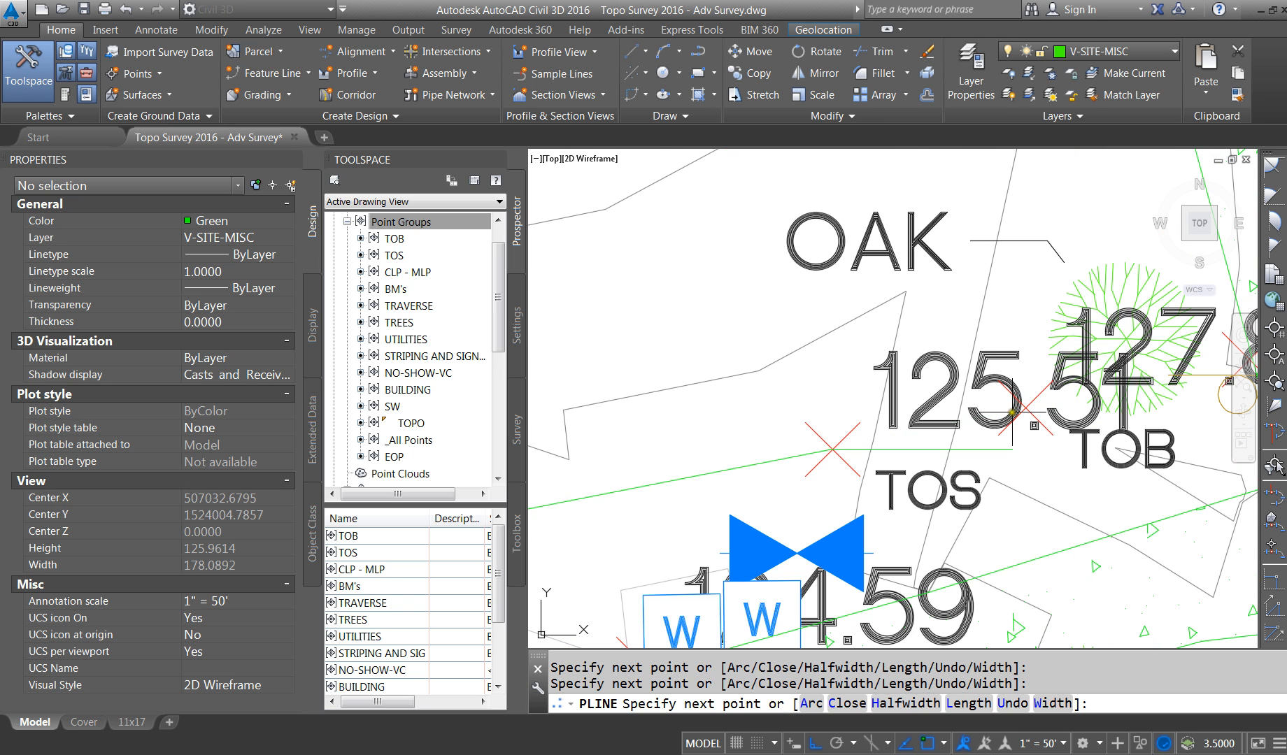
{"action": "scroll", "coordinate": [819, 455], "scroll_direction": "down", "scroll_amount": 6}
{"action": "key", "text": "Escape"}
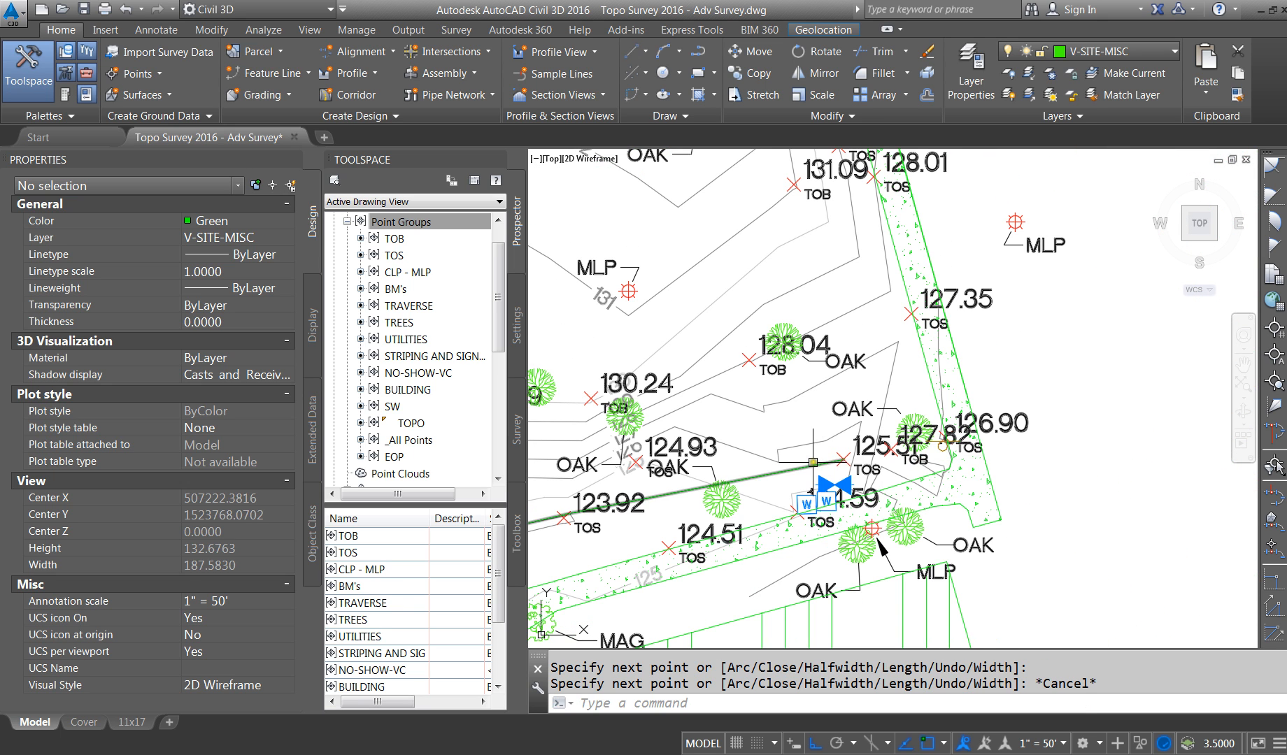
Step: Move the new toe-of-slope polyline to the V-TOPO-TOS layer
{"action": "left_click", "coordinate": [813, 462]}
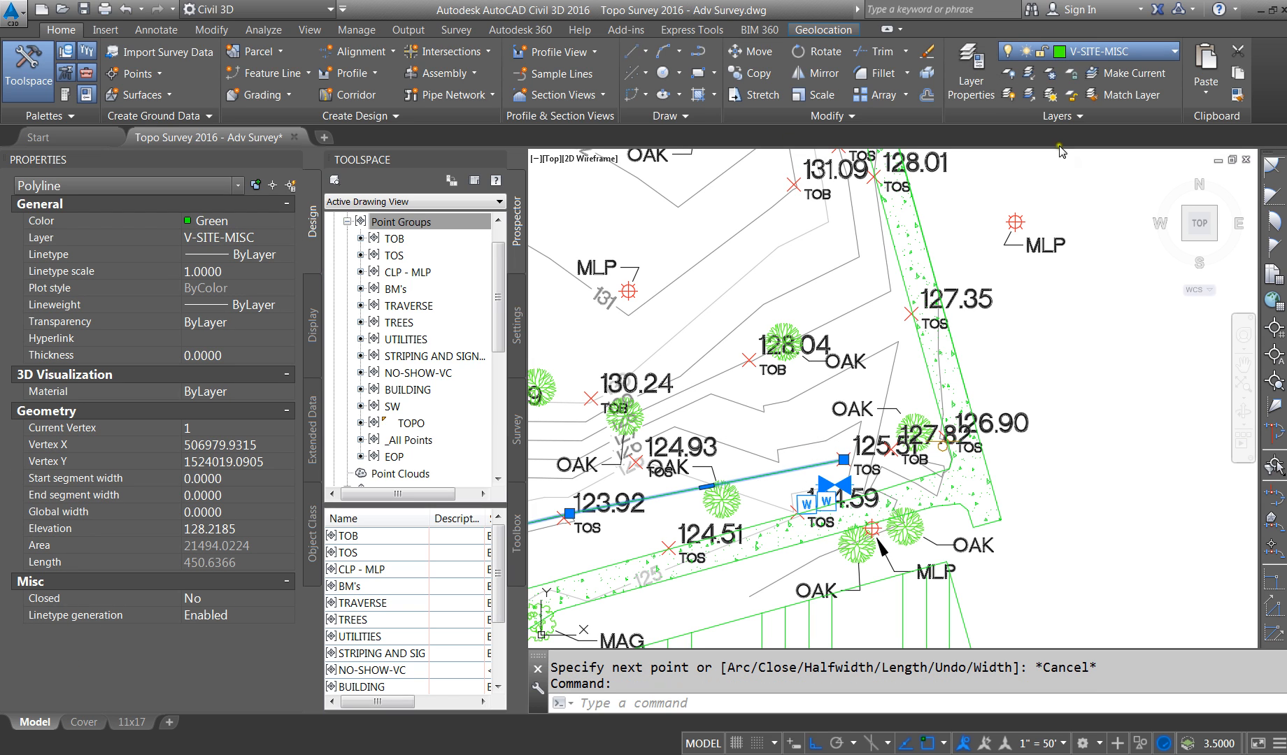
{"action": "key", "text": "Escape"}
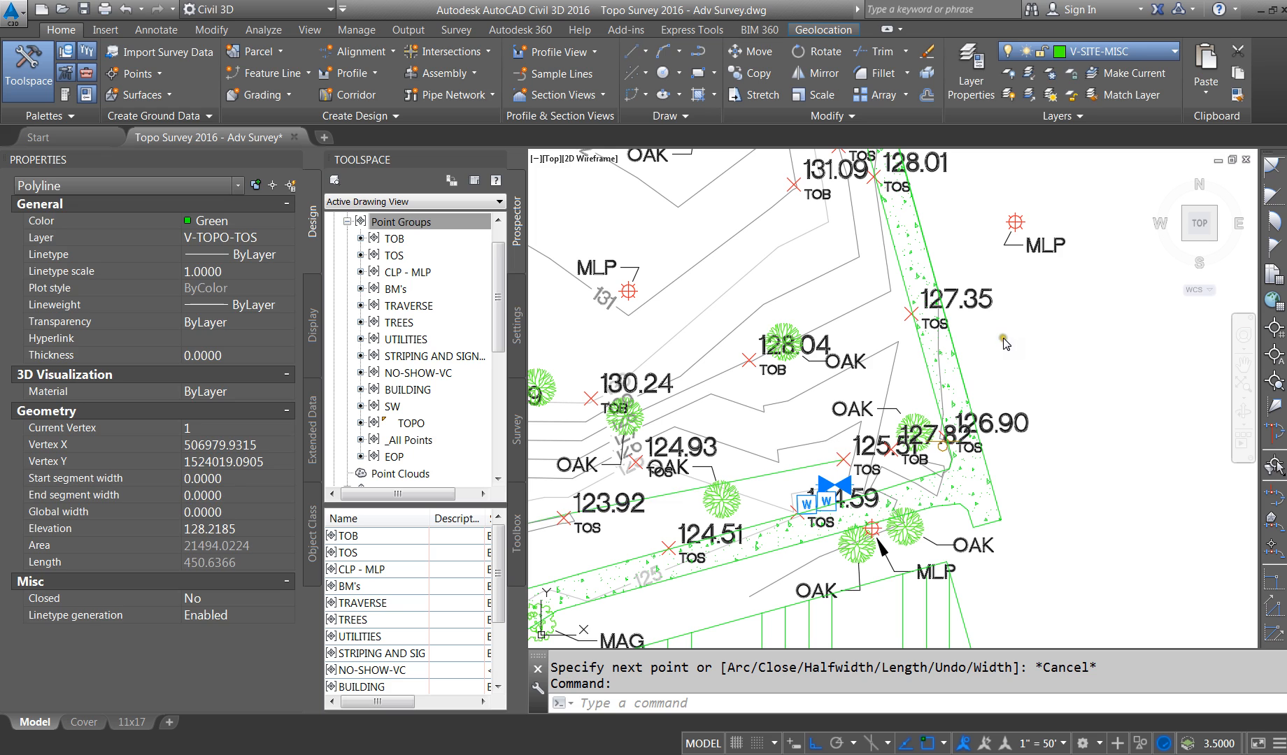
{"action": "left_click", "coordinate": [1001, 339]}
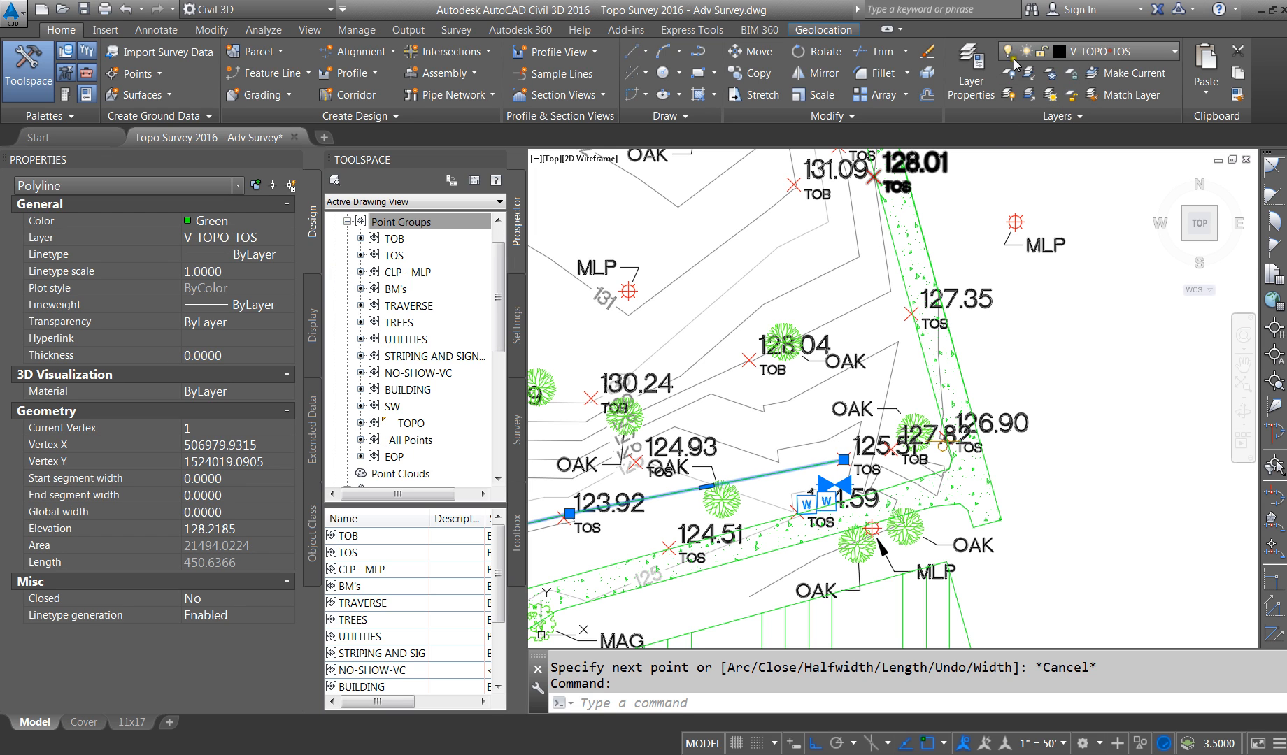
Step: Find the V-TOPO-TOS layer in the Layer Properties Manager and open its linetype selection
{"action": "left_click", "coordinate": [971, 80]}
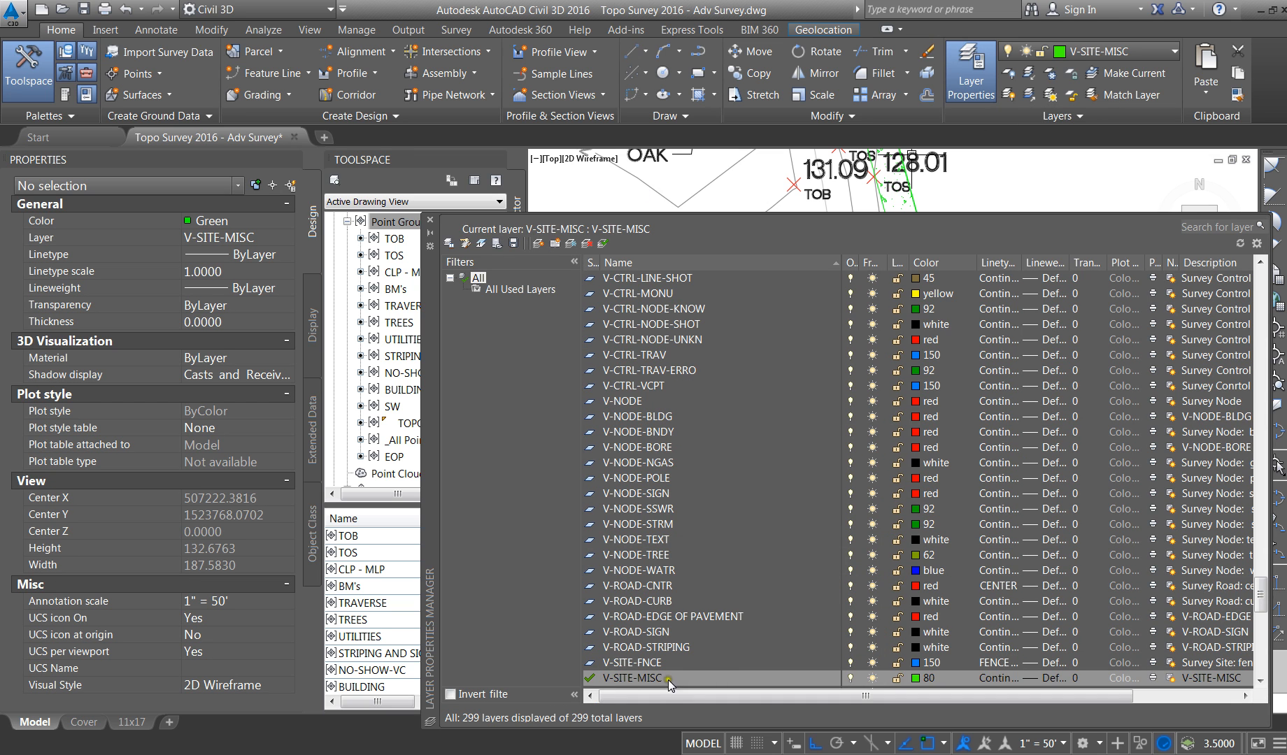
{"action": "left_click", "coordinate": [637, 681]}
{"action": "scroll", "coordinate": [637, 680], "scroll_direction": "down", "scroll_amount": 15}
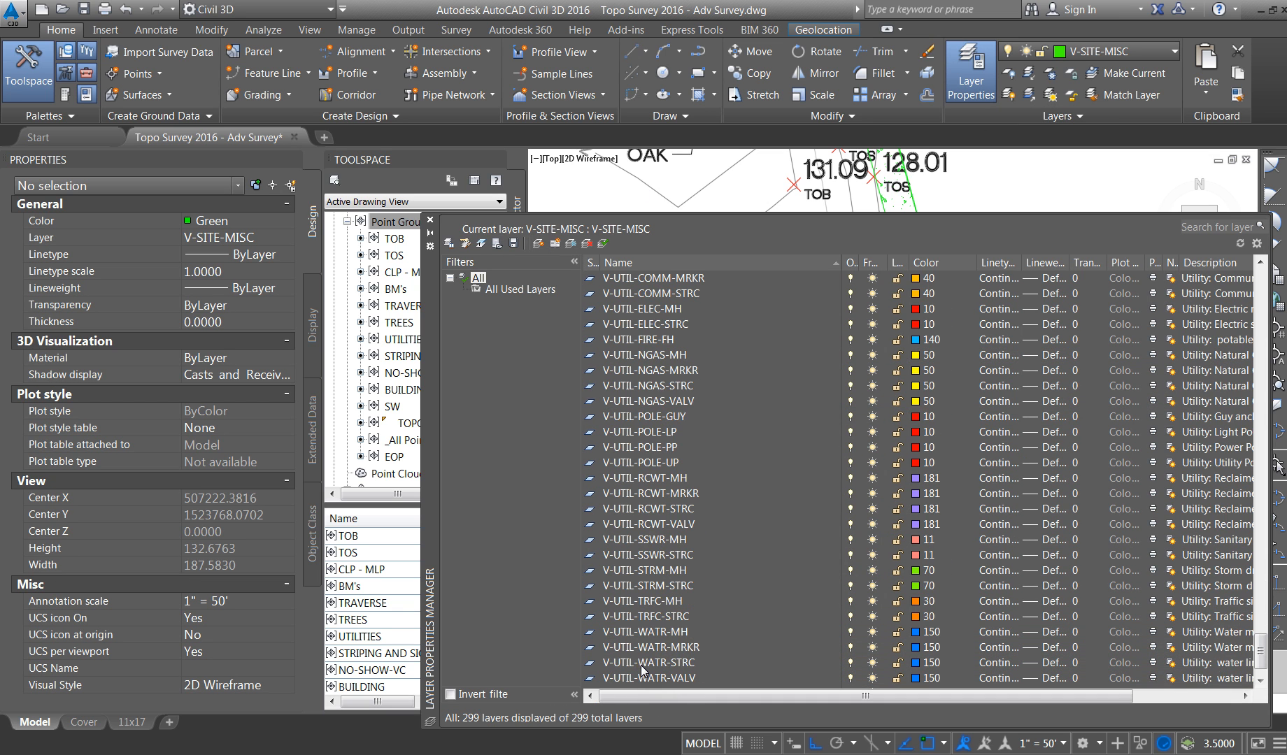
{"action": "scroll", "coordinate": [640, 666], "scroll_direction": "down", "scroll_amount": 1}
{"action": "scroll", "coordinate": [675, 341], "scroll_direction": "up", "scroll_amount": 4}
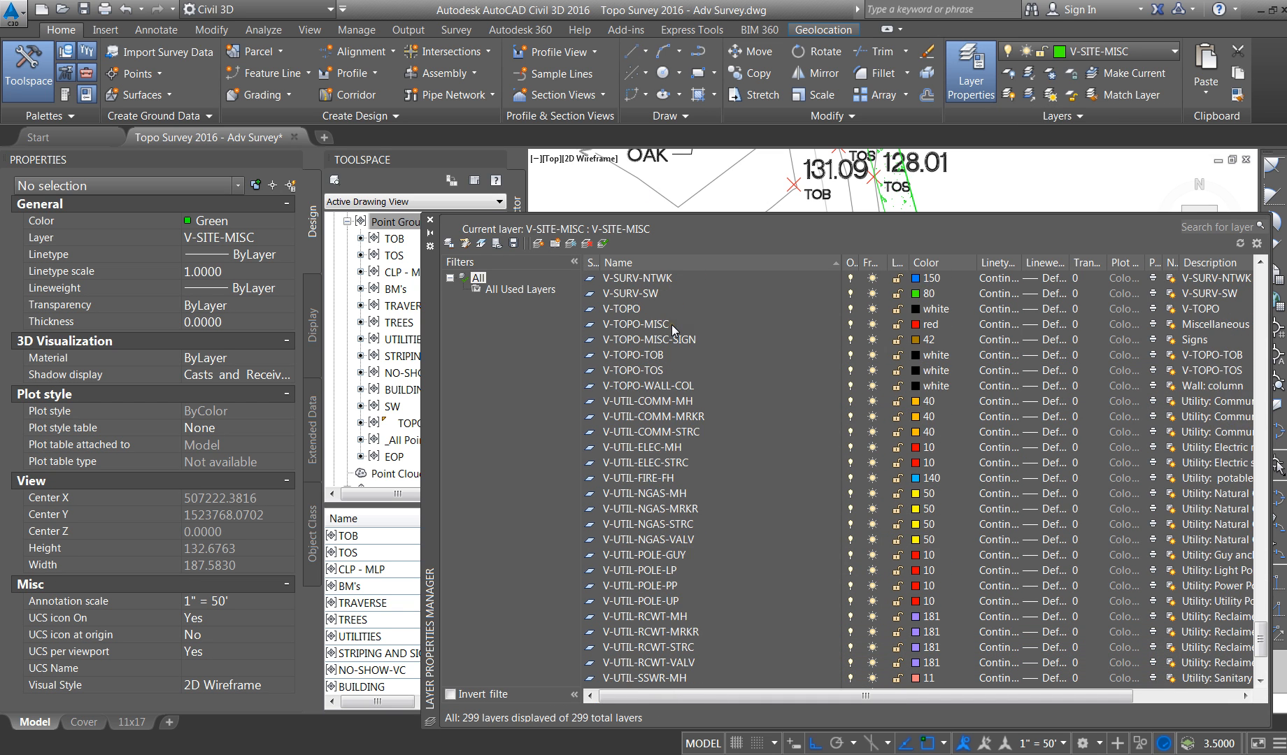
{"action": "left_click", "coordinate": [656, 370]}
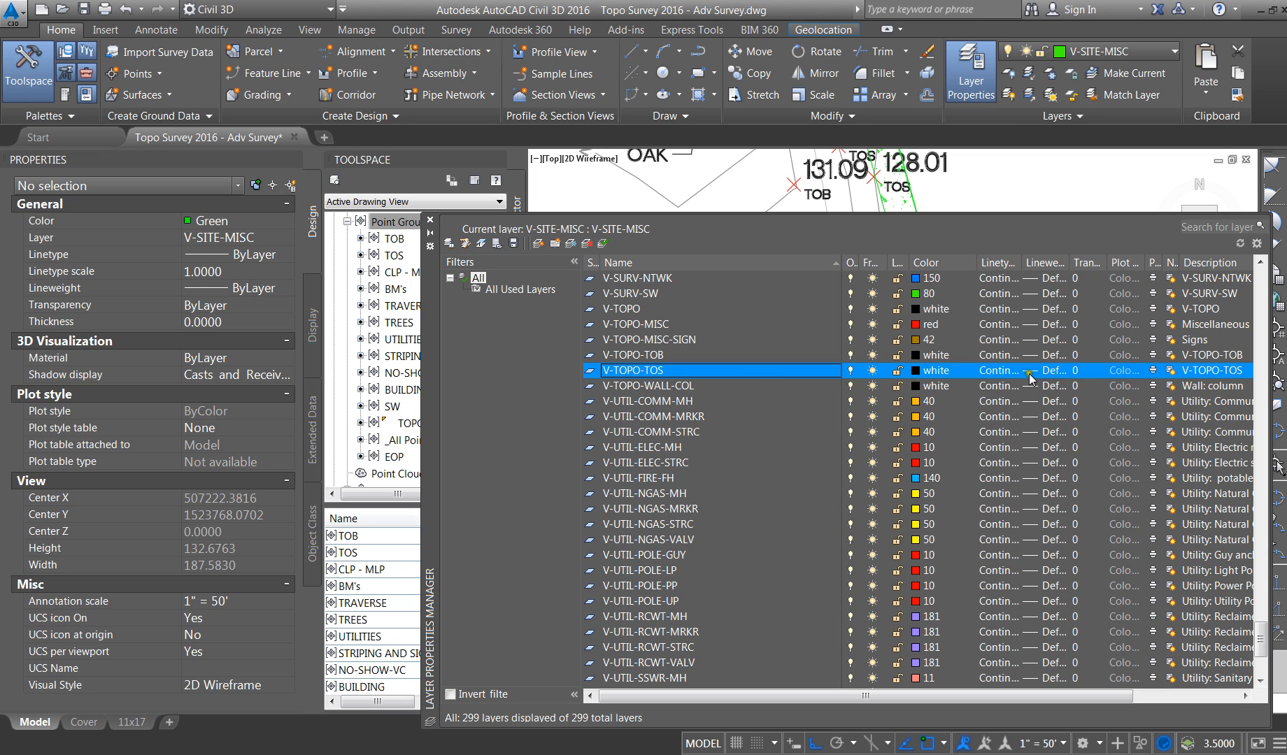
{"action": "left_click", "coordinate": [1002, 375]}
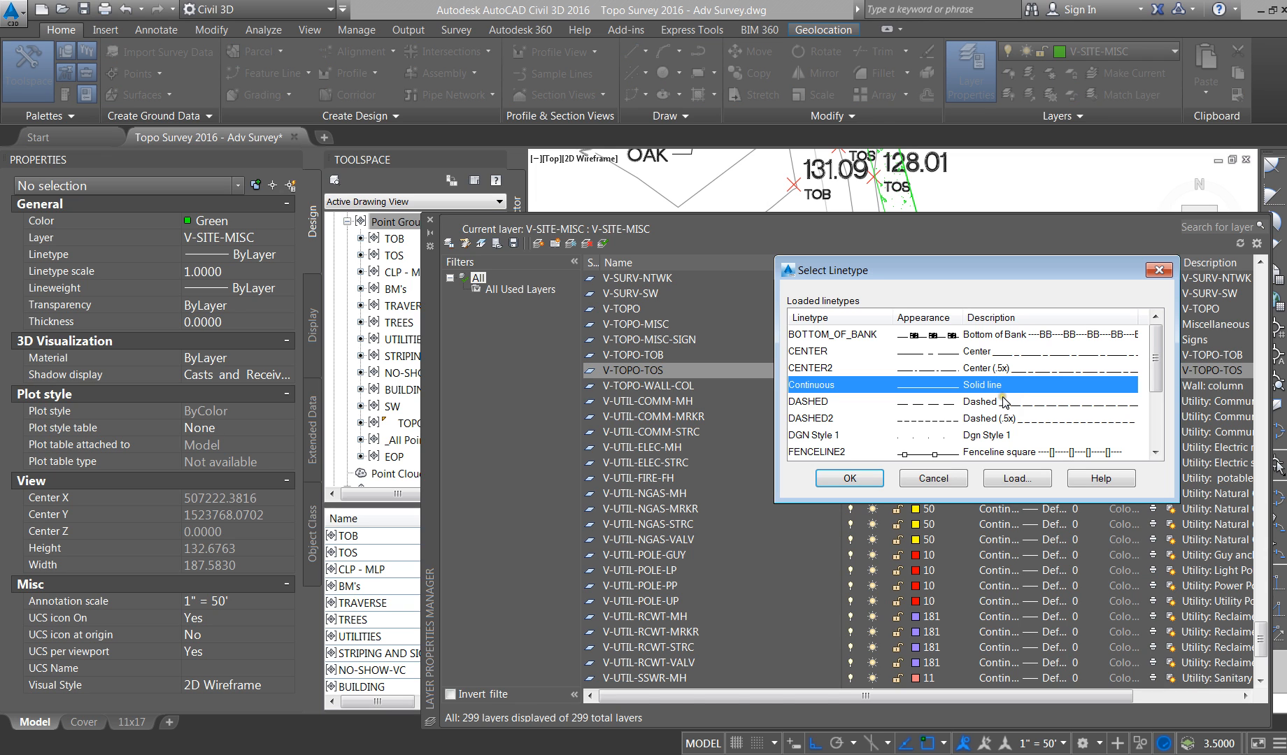
Step: Look through the loaded linetypes for the V-TOPO-TOS layer, checking TOP_OF_BANK and BOTTOM_OF_BANK
{"action": "scroll", "coordinate": [1001, 410], "scroll_direction": "down", "scroll_amount": 2}
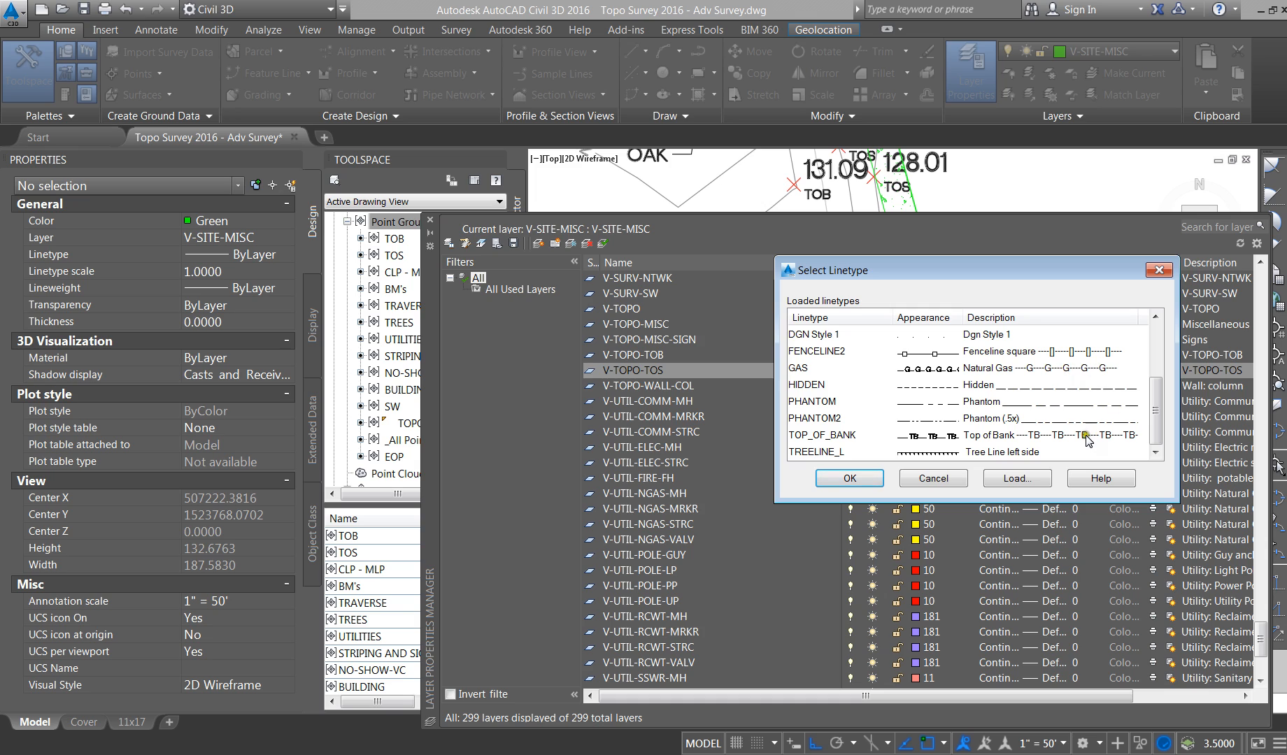
{"action": "left_click", "coordinate": [1038, 437]}
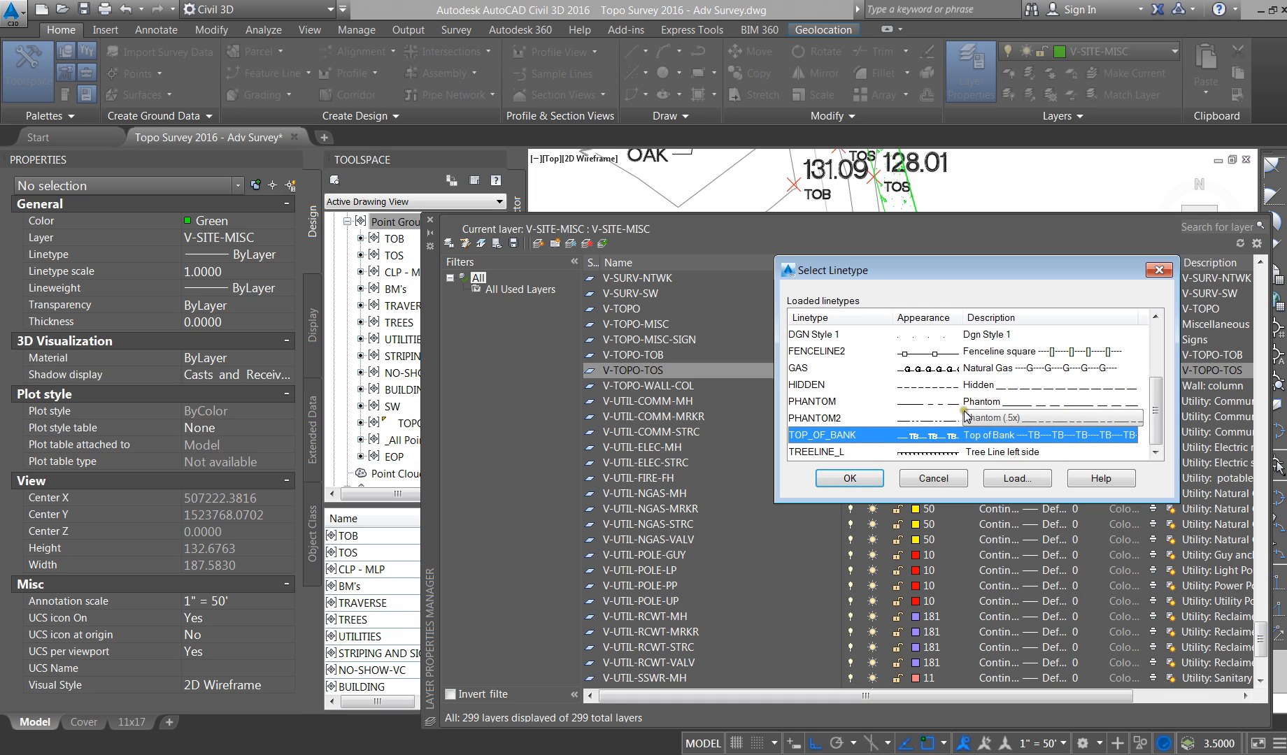
{"action": "left_click_drag", "start_coordinate": [1157, 440], "coordinate": [1157, 385]}
{"action": "left_click", "coordinate": [940, 339]}
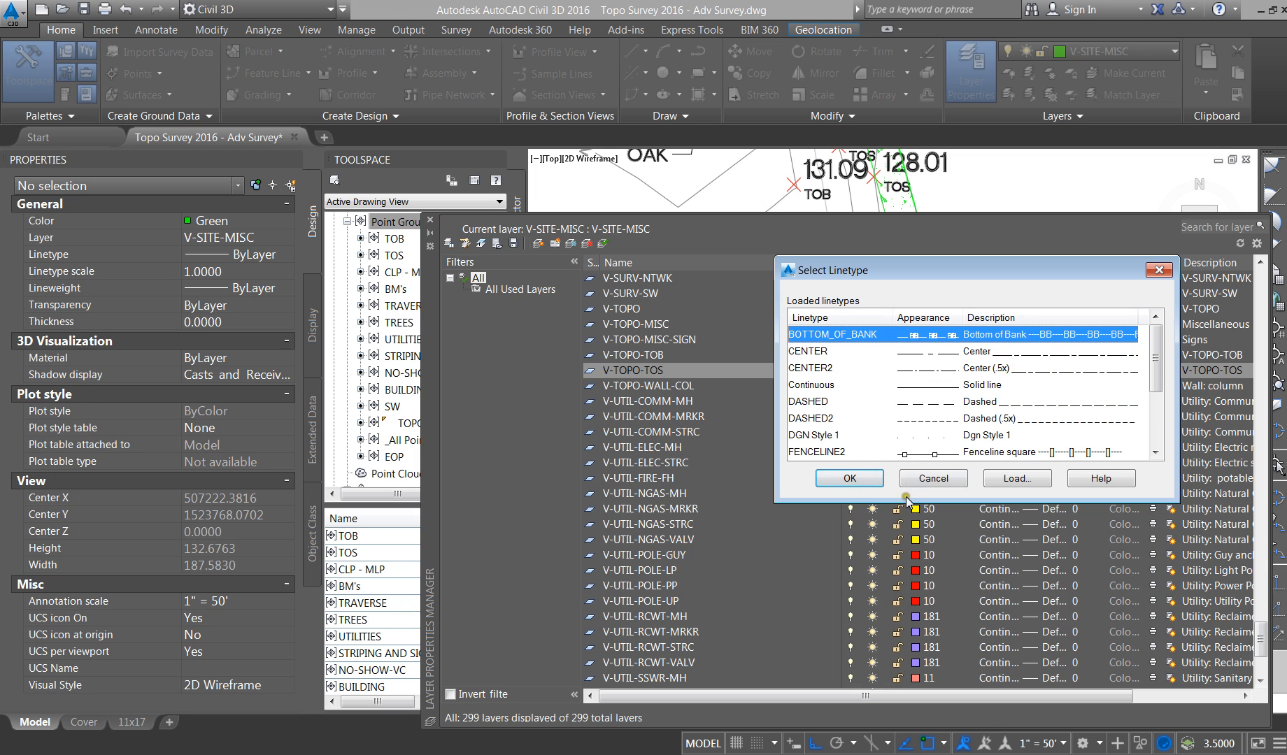
Step: Load the ACAD_ISO06W100 linetype, assign it to the V-TOPO-TOS layer, and close the layer manager
{"action": "left_click", "coordinate": [1000, 480]}
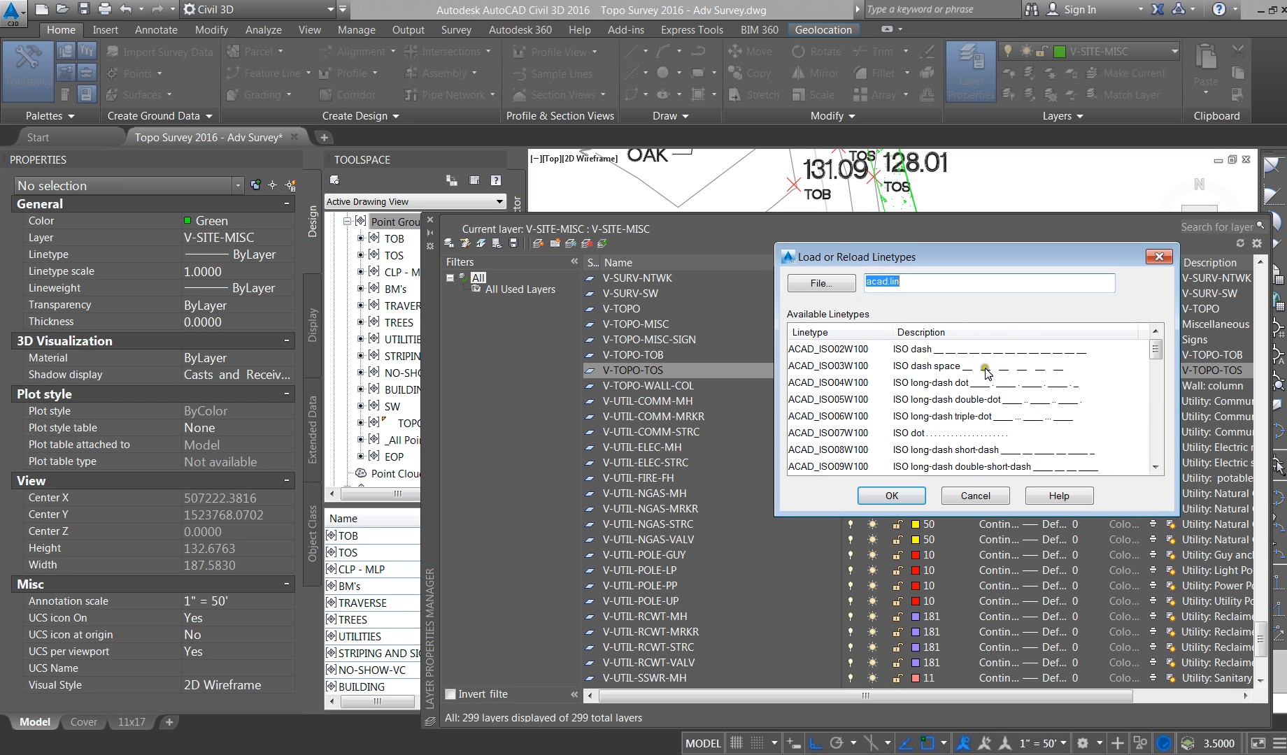
{"action": "left_click", "coordinate": [1050, 420]}
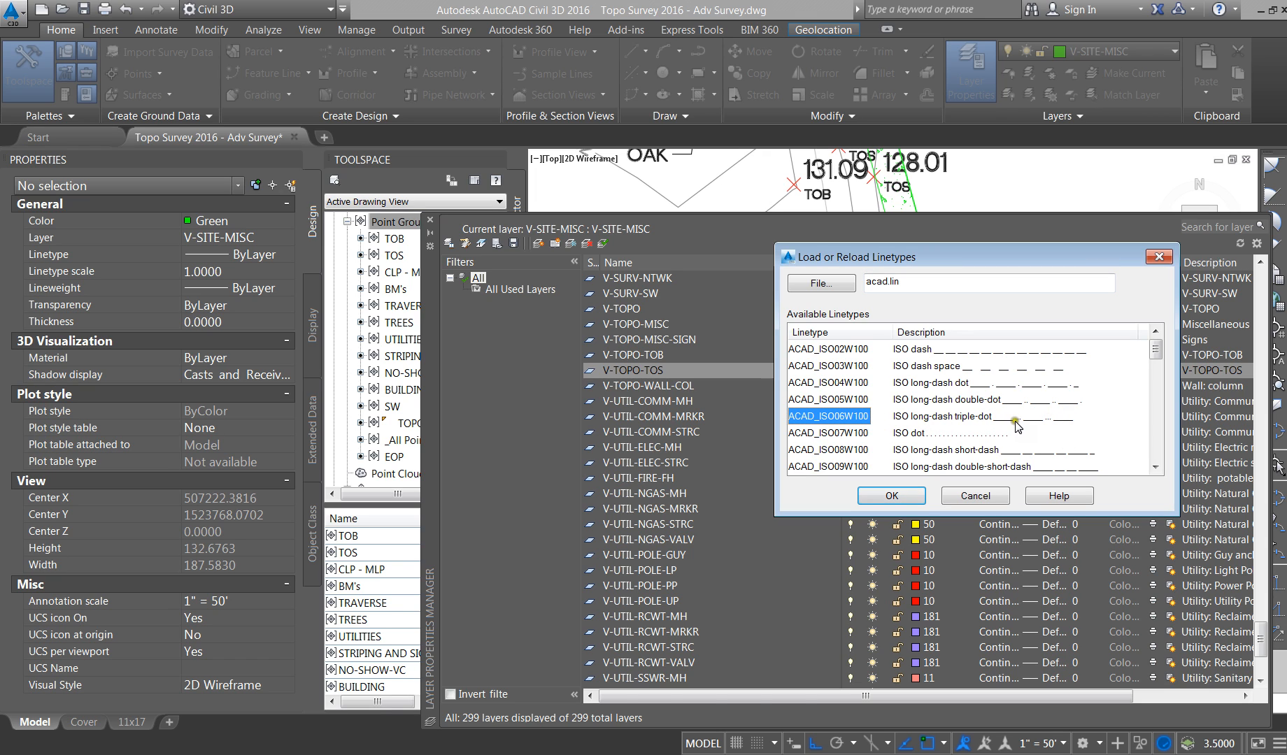
{"action": "left_click", "coordinate": [923, 497]}
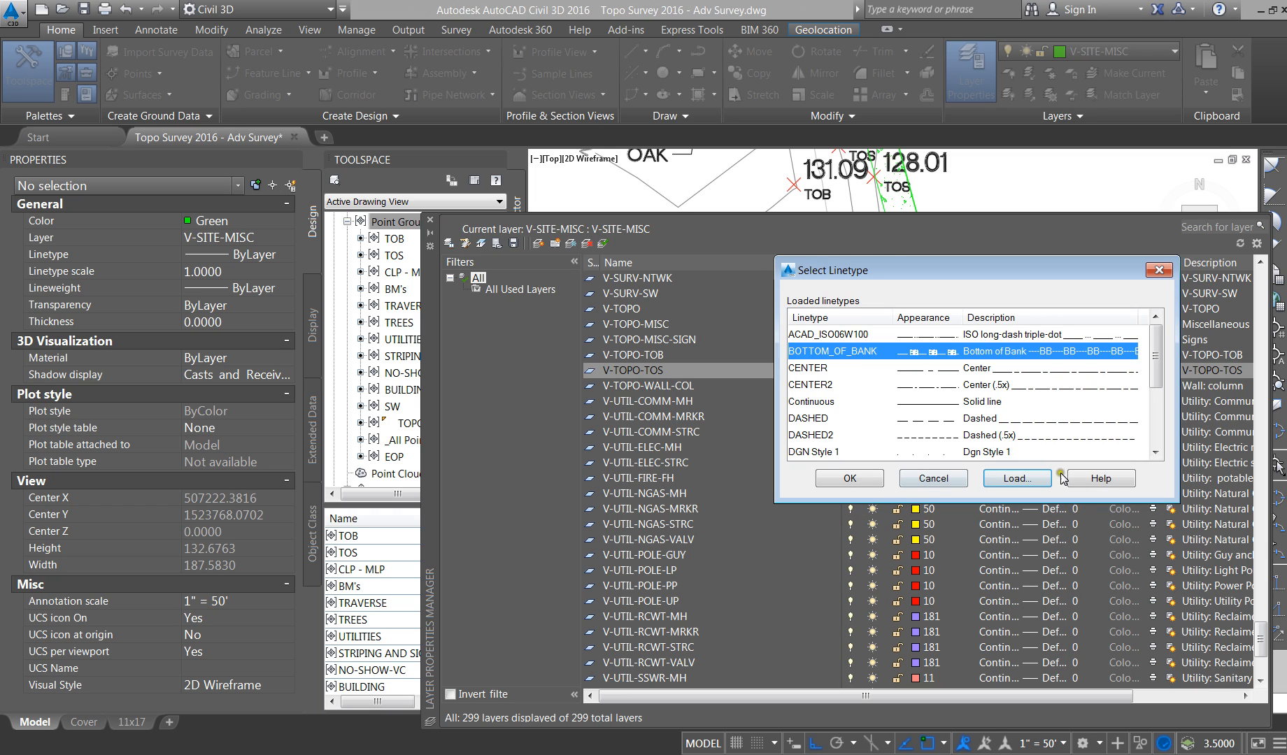
{"action": "left_click", "coordinate": [833, 453]}
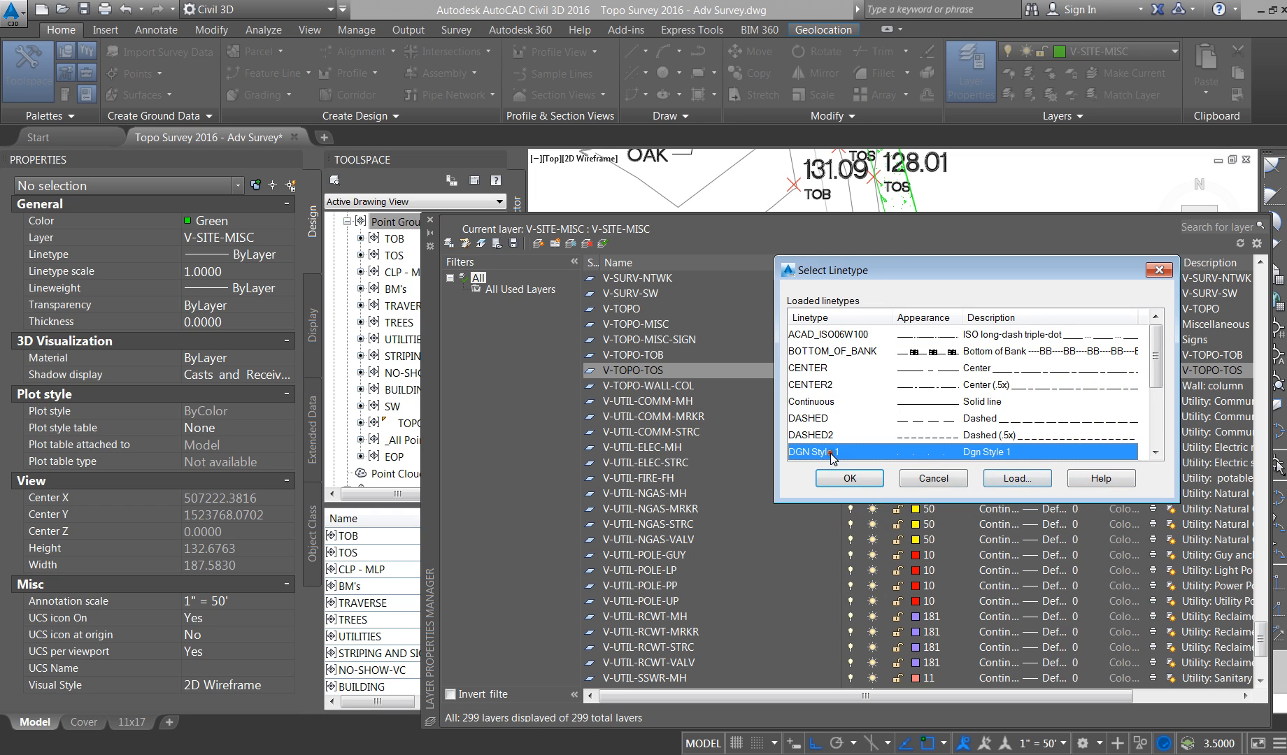
{"action": "left_click", "coordinate": [882, 336]}
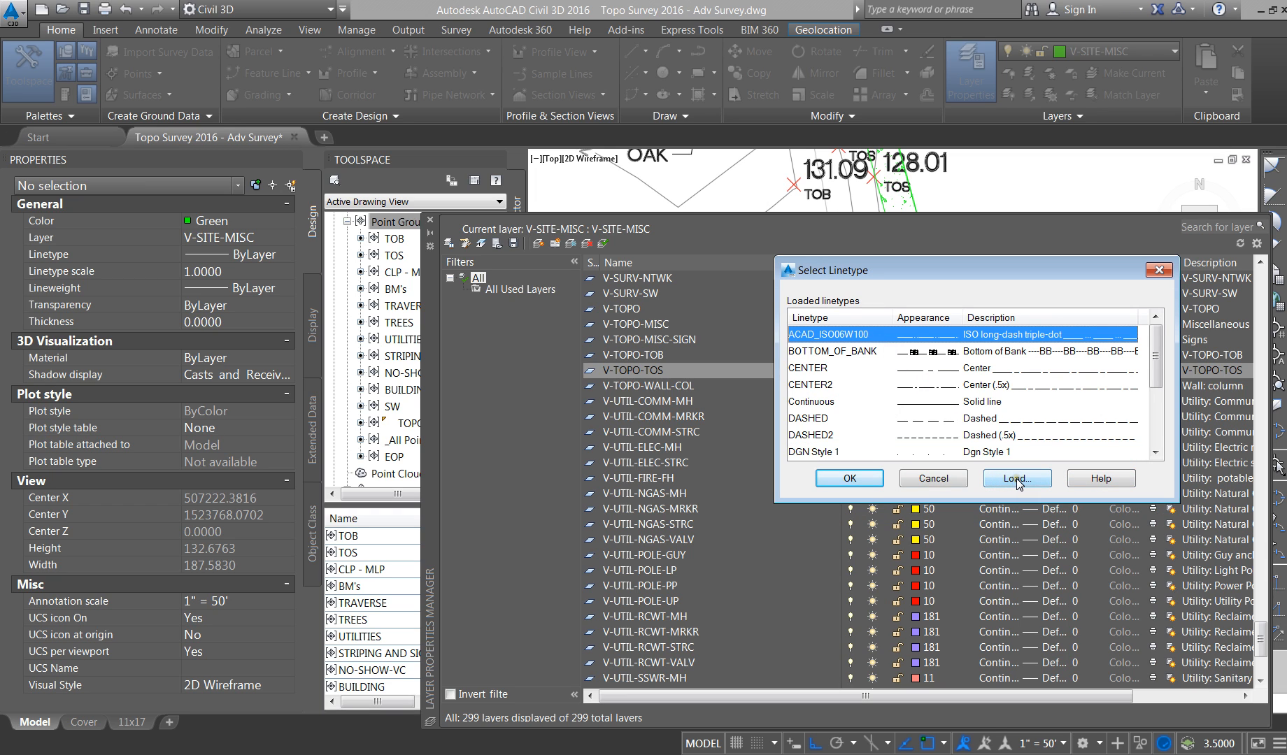
{"action": "left_click", "coordinate": [850, 479]}
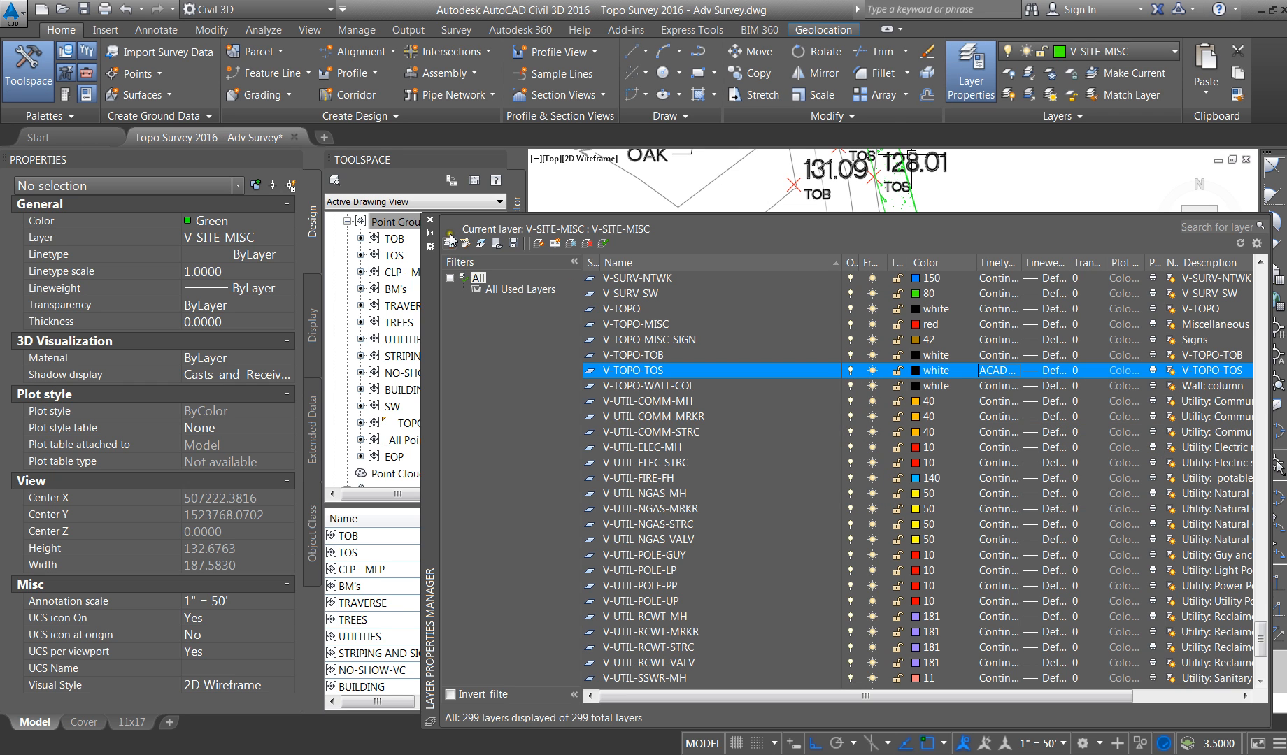
{"action": "left_click", "coordinate": [430, 220]}
Step: Inspect the toe-of-slope polyline near the catch basin to check its layer and linetype
{"action": "scroll", "coordinate": [723, 493], "scroll_direction": "up", "scroll_amount": 2}
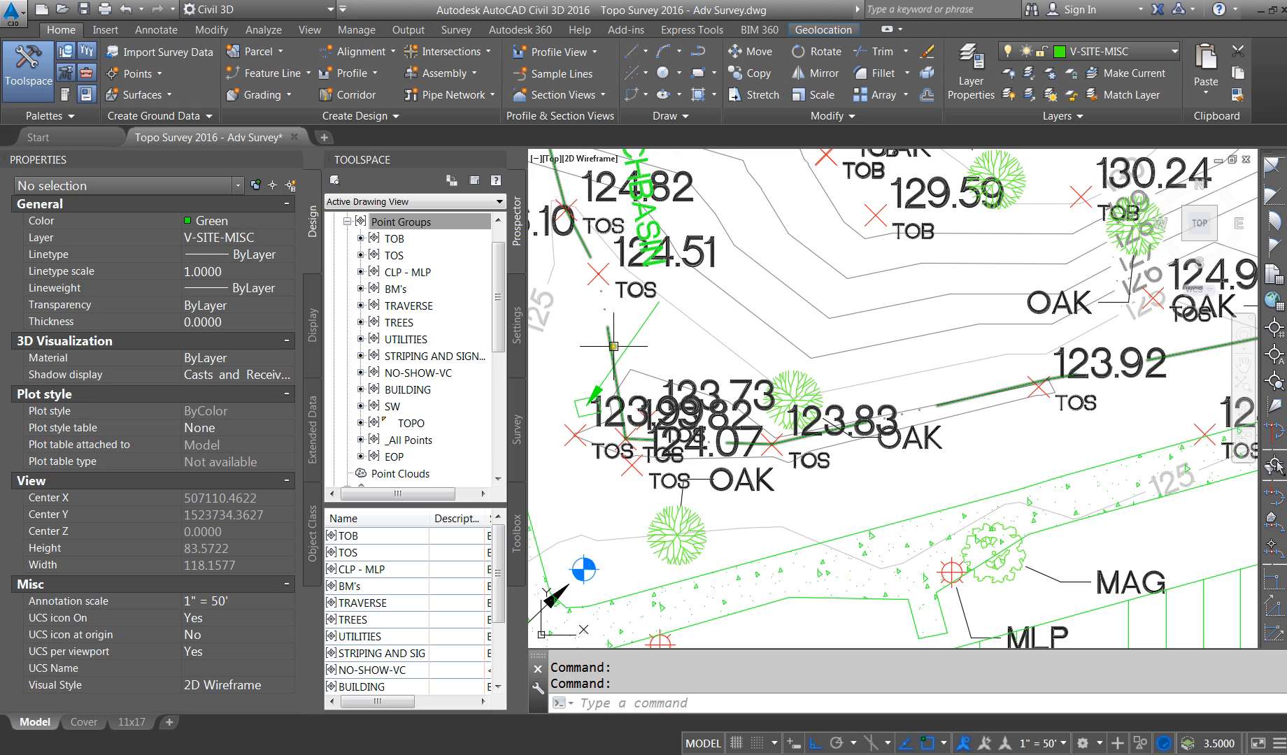
{"action": "left_click", "coordinate": [627, 407]}
{"action": "scroll", "coordinate": [782, 395], "scroll_direction": "down", "scroll_amount": 2}
{"action": "key", "text": "Escape"}
{"action": "key", "text": "Escape"}
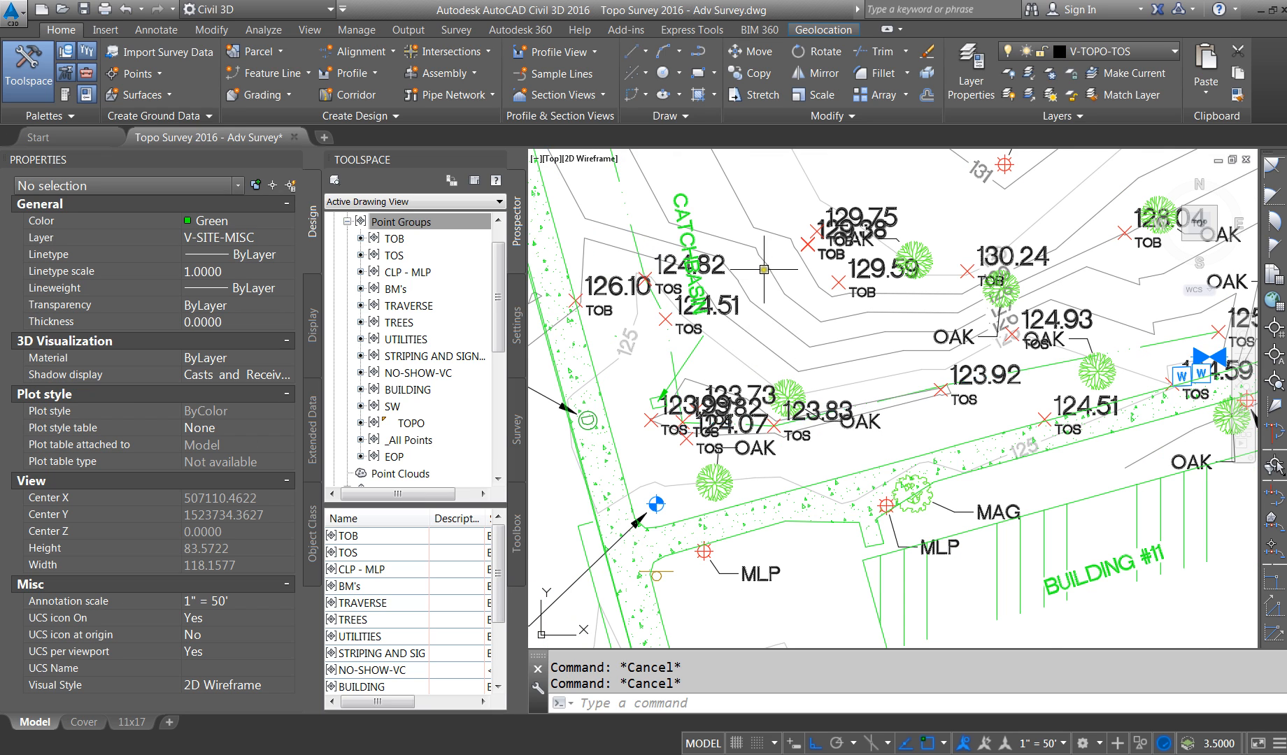
{"action": "scroll", "coordinate": [782, 395], "scroll_direction": "down", "scroll_amount": 5}
{"action": "scroll", "coordinate": [823, 254], "scroll_direction": "up", "scroll_amount": 4}
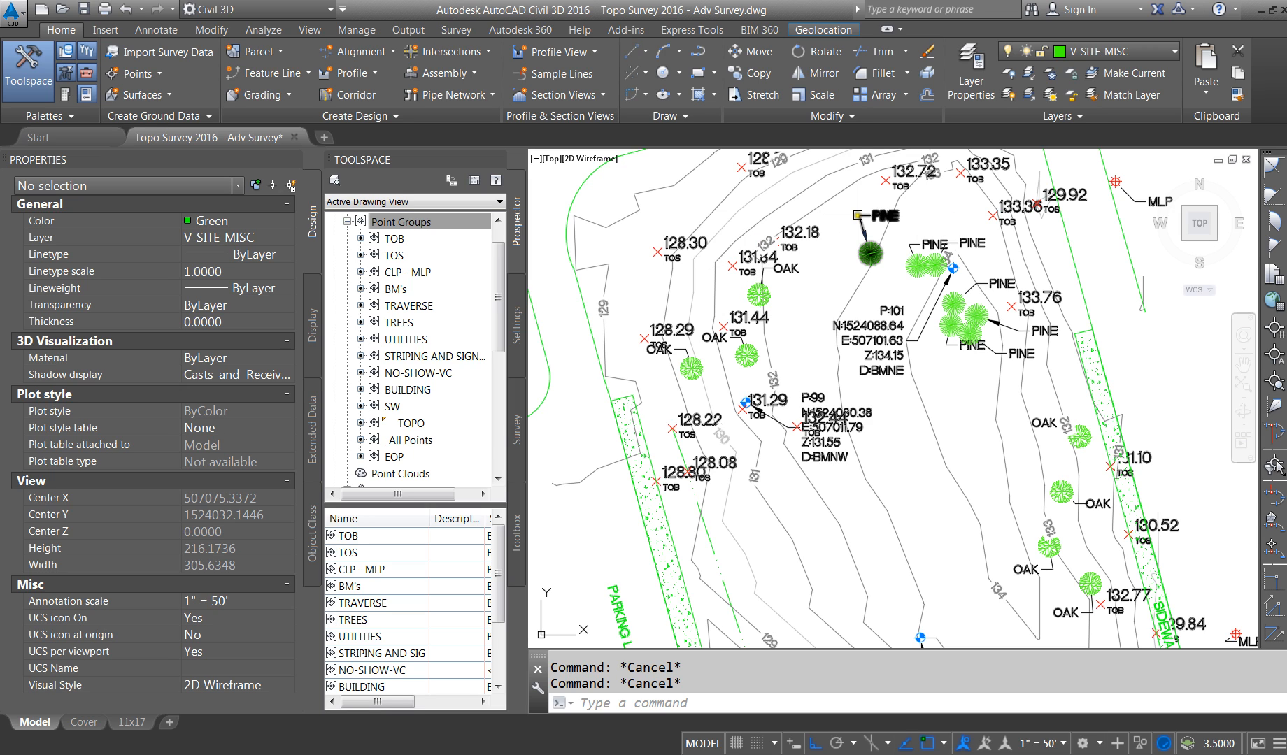
{"action": "type", "text": "PL"}
{"action": "key", "text": "Return"}
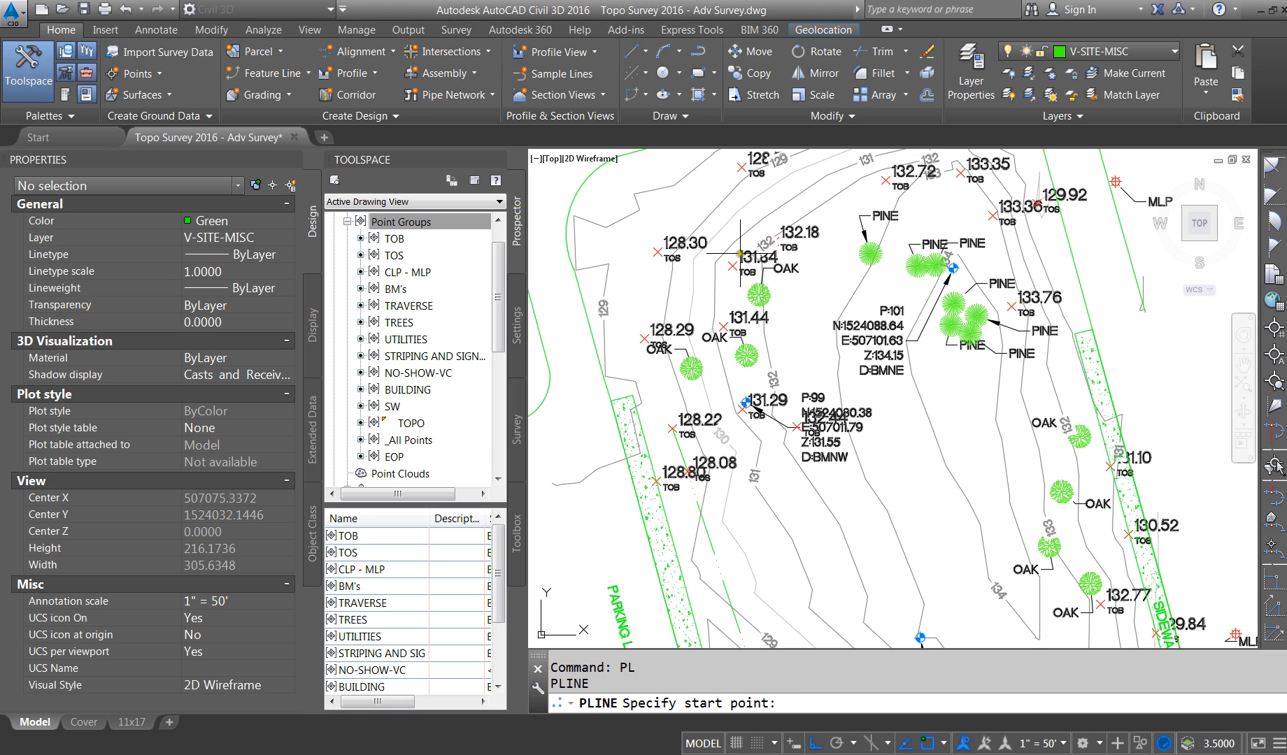
{"action": "key", "text": "Escape"}
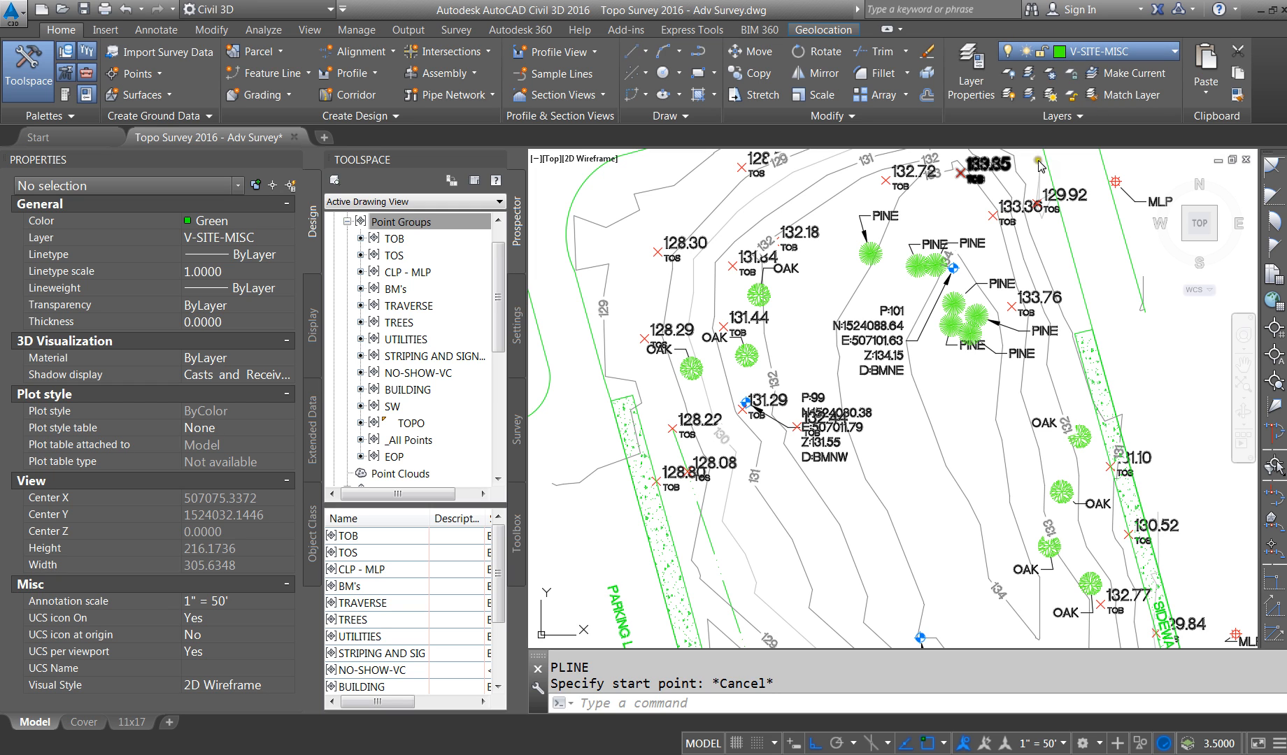
{"action": "key", "text": "Escape"}
{"action": "key", "text": "Escape"}
Step: Check the existing toe-of-slope polyline's layer and make V-TOPO-TOB the current layer
{"action": "left_click", "coordinate": [680, 449]}
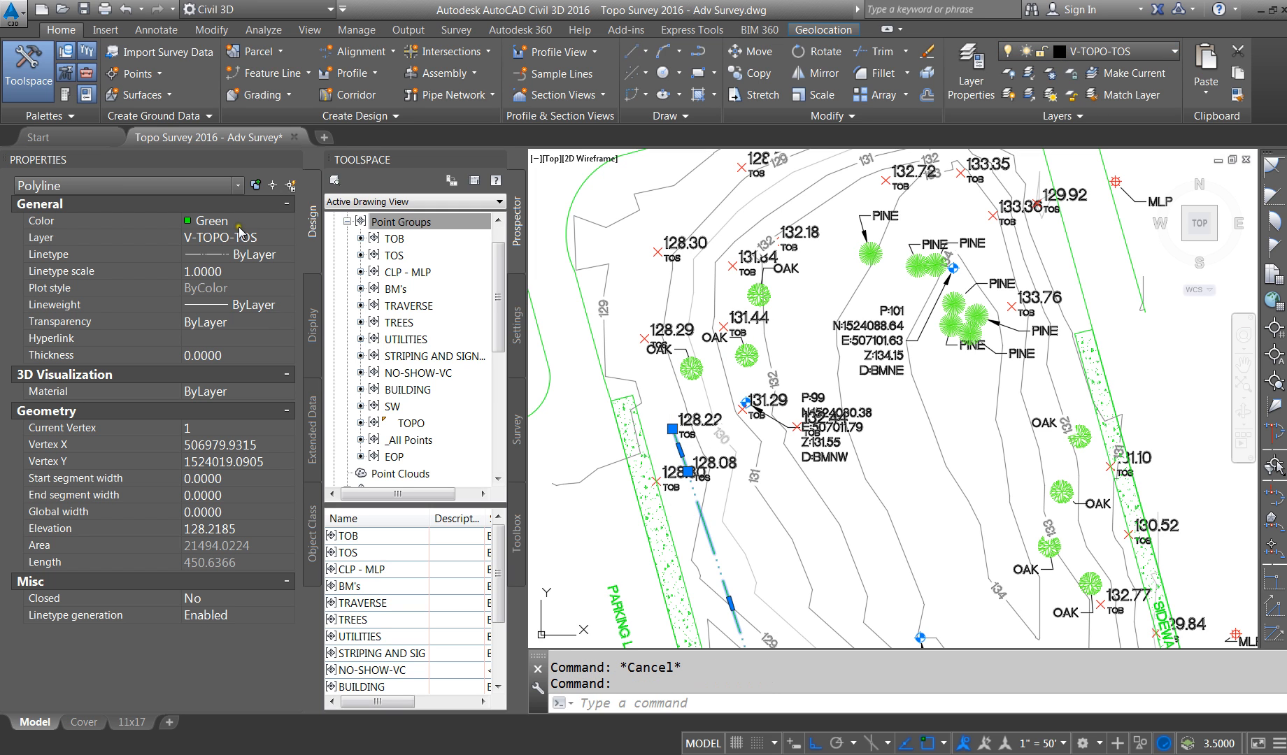
{"action": "key", "text": "Escape"}
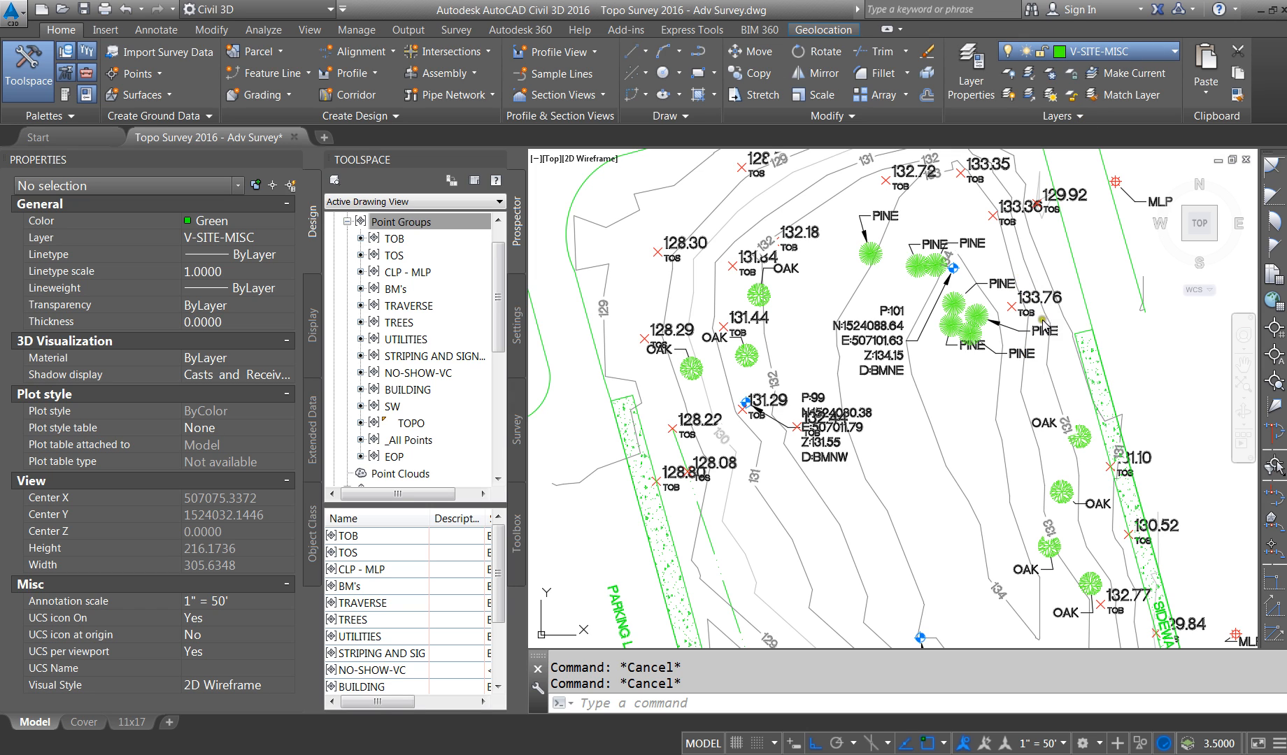
{"action": "left_click", "coordinate": [1009, 329]}
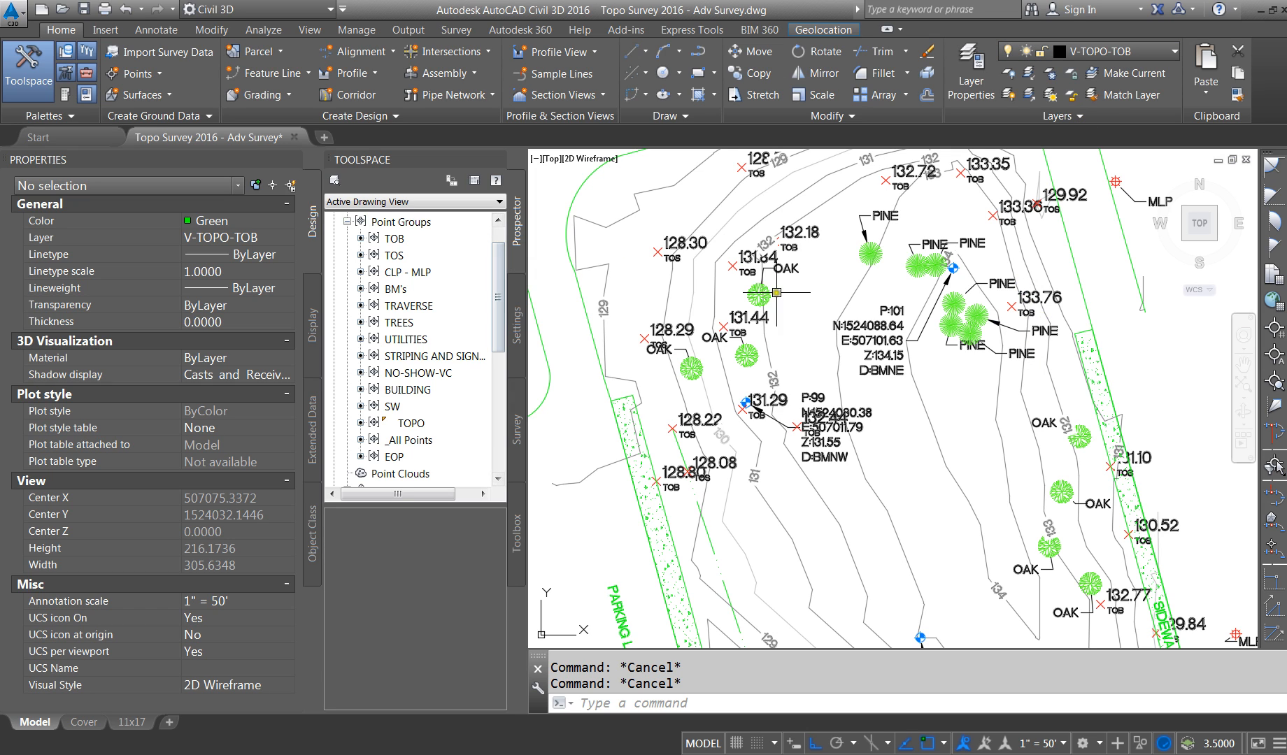
{"action": "type", "text": "pl"}
{"action": "key", "text": "Return"}
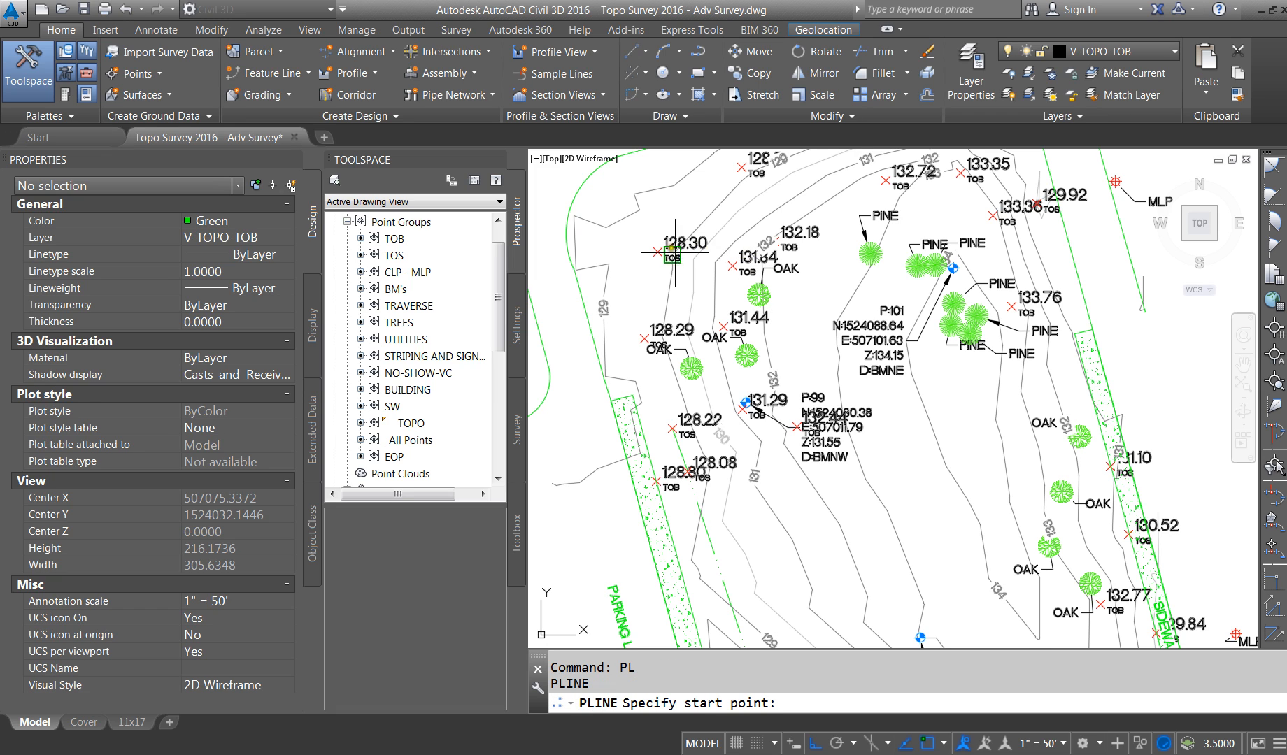
{"action": "key", "text": "Escape"}
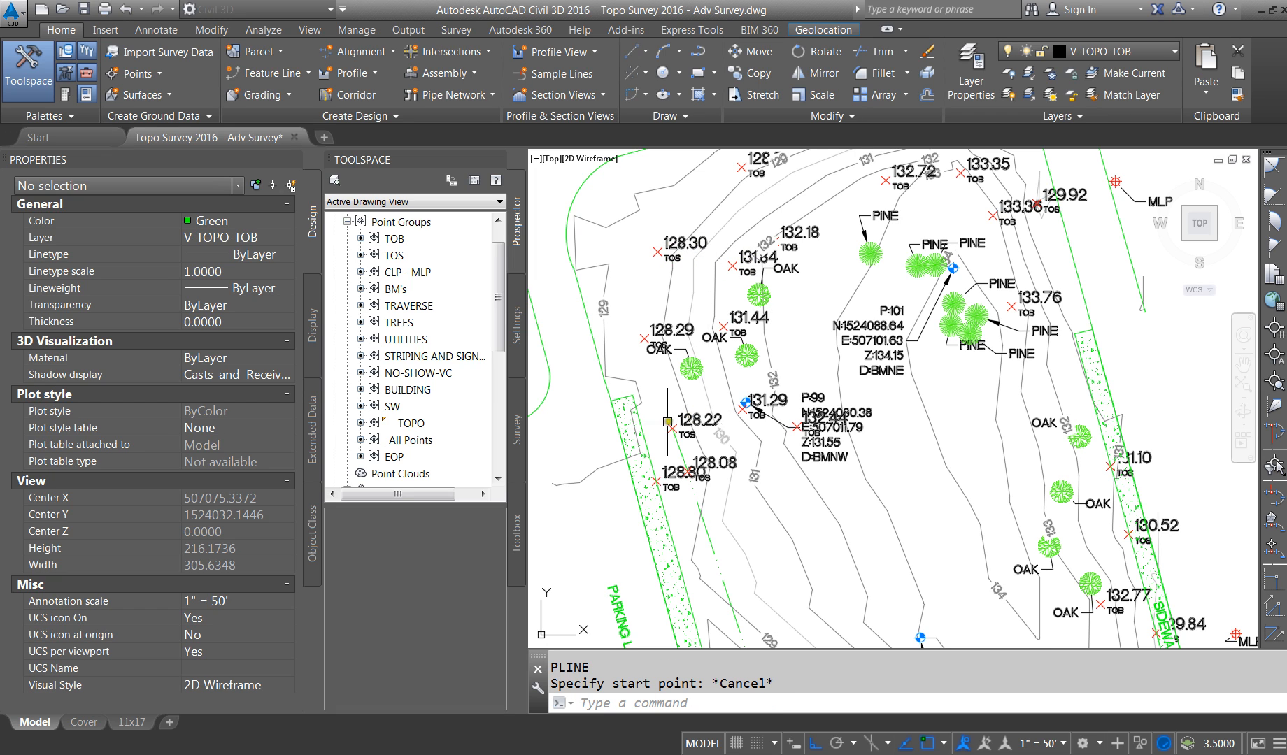
{"action": "key", "text": "Escape"}
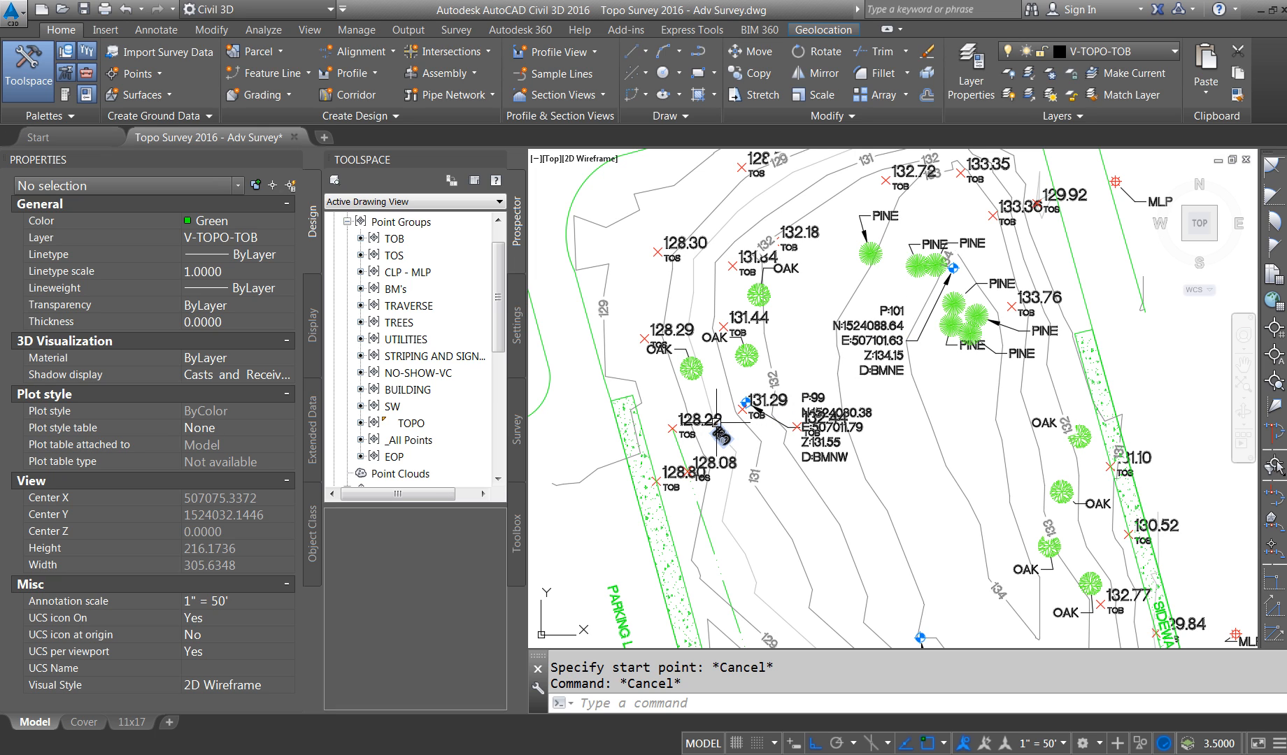
Step: Draw a polyline around the north end through TOS points 128.22, 128.29, 128.30, 128.99 and 129.71, ending at 129.92
{"action": "type", "text": "PL"}
{"action": "key", "text": "Return"}
{"action": "left_click", "coordinate": [672, 428]}
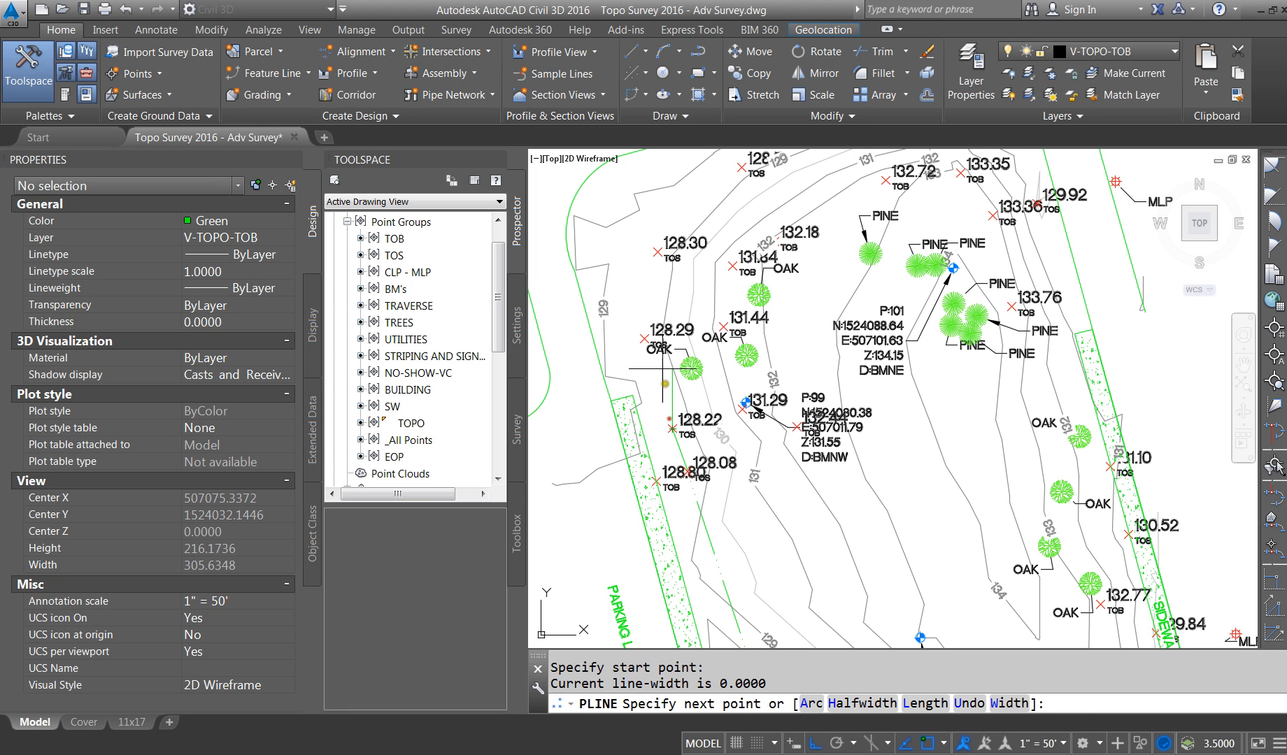
{"action": "left_click", "coordinate": [644, 339]}
{"action": "left_click", "coordinate": [657, 251]}
{"action": "scroll", "coordinate": [702, 281], "scroll_direction": "down", "scroll_amount": 4}
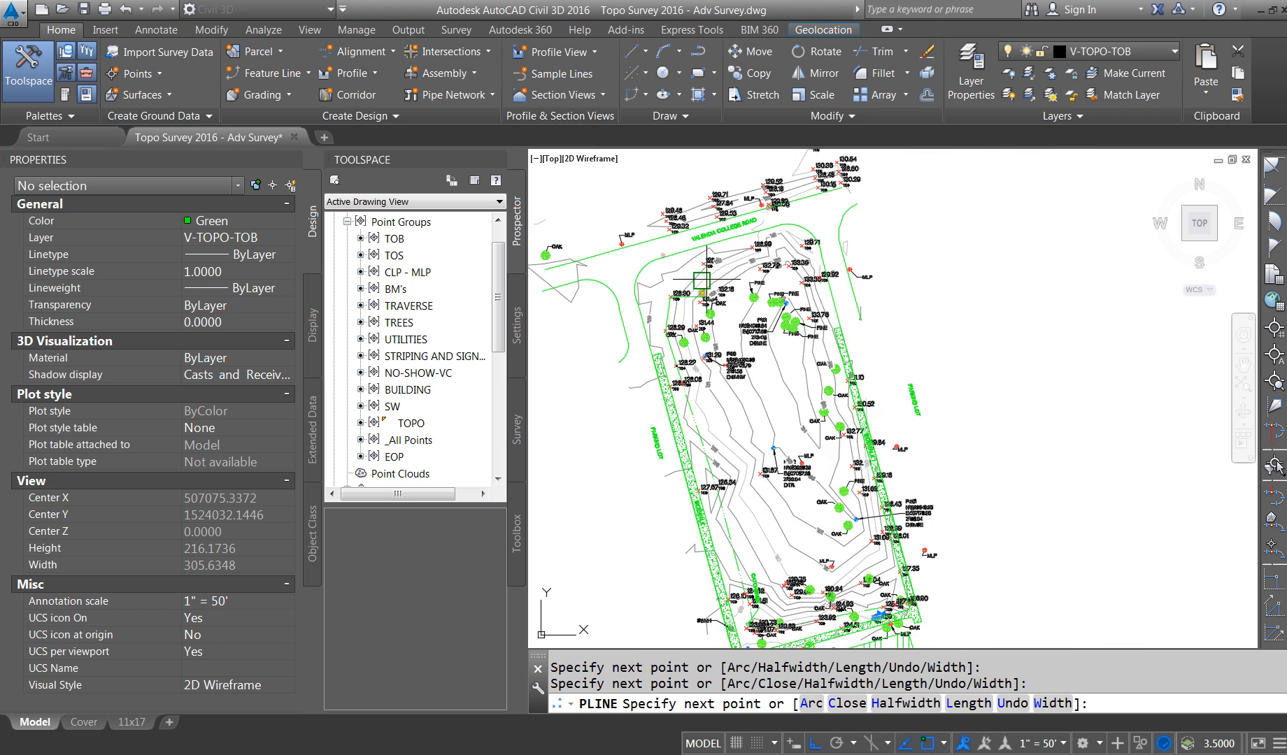
{"action": "scroll", "coordinate": [706, 260], "scroll_direction": "up", "scroll_amount": 6}
{"action": "left_click", "coordinate": [864, 234]}
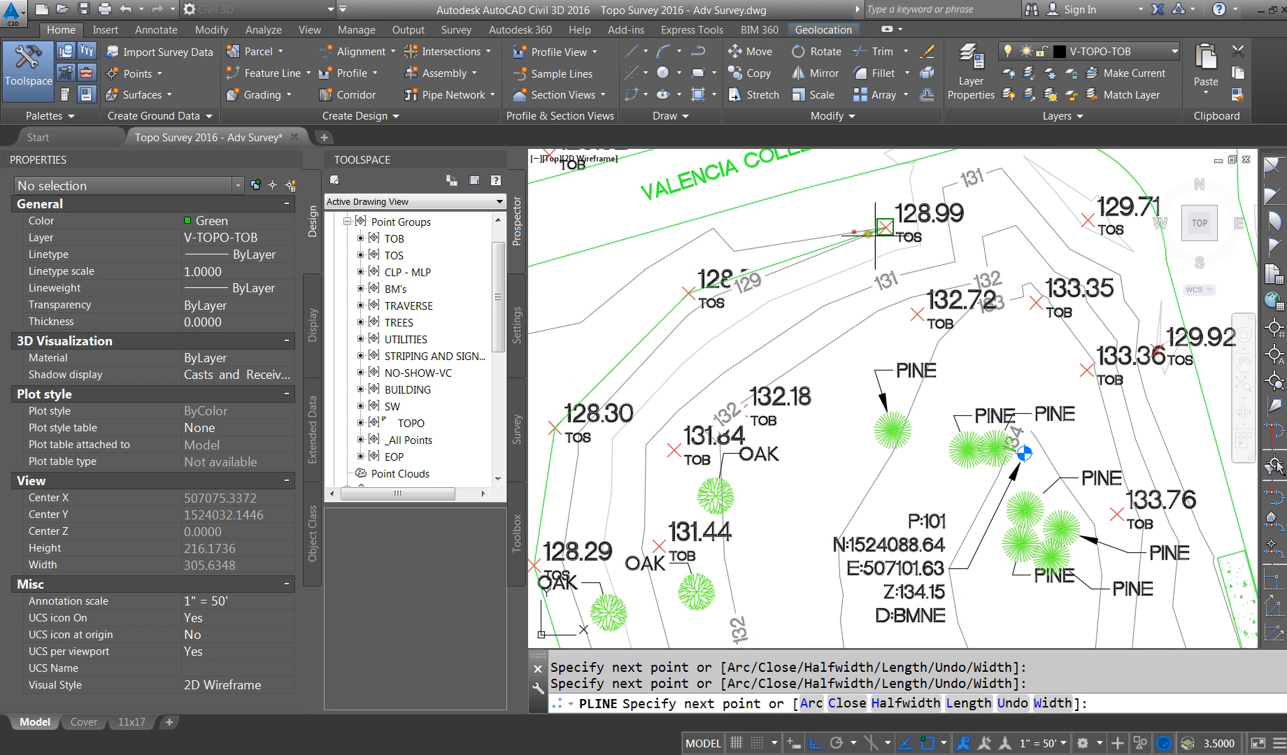
{"action": "left_click", "coordinate": [1086, 226]}
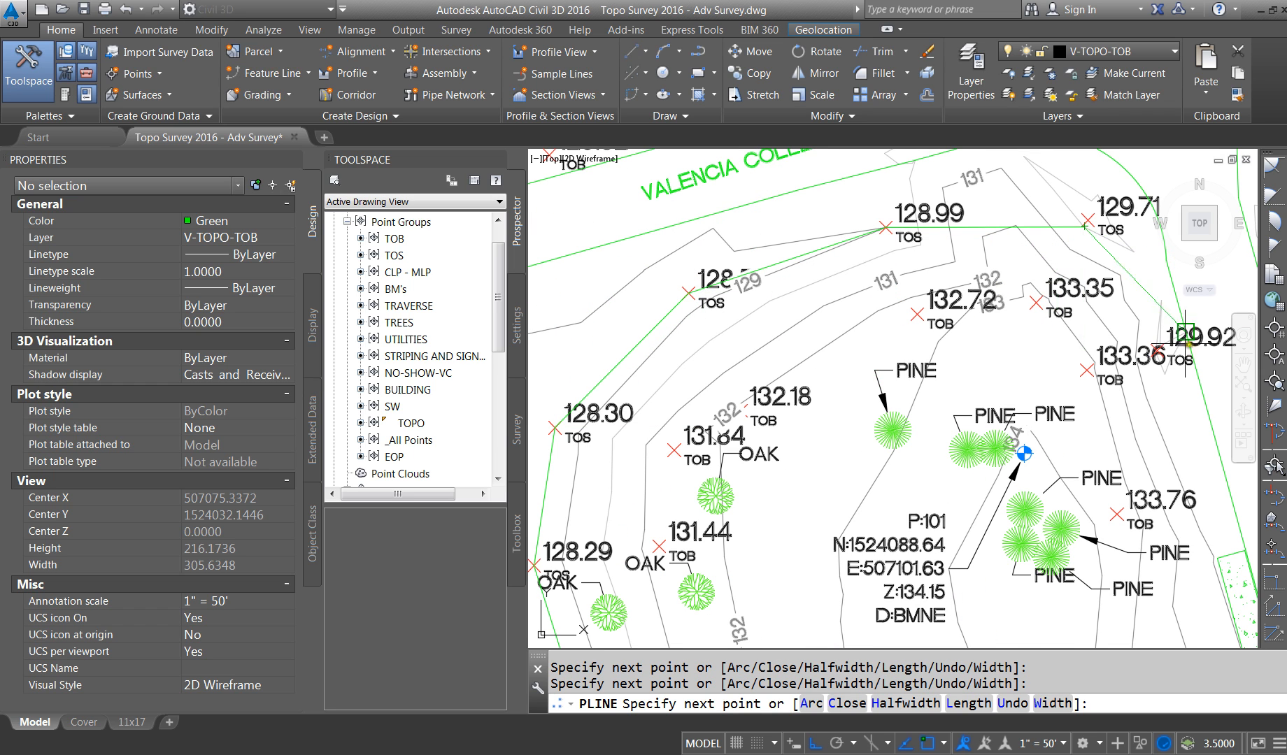
{"action": "key", "text": "Escape"}
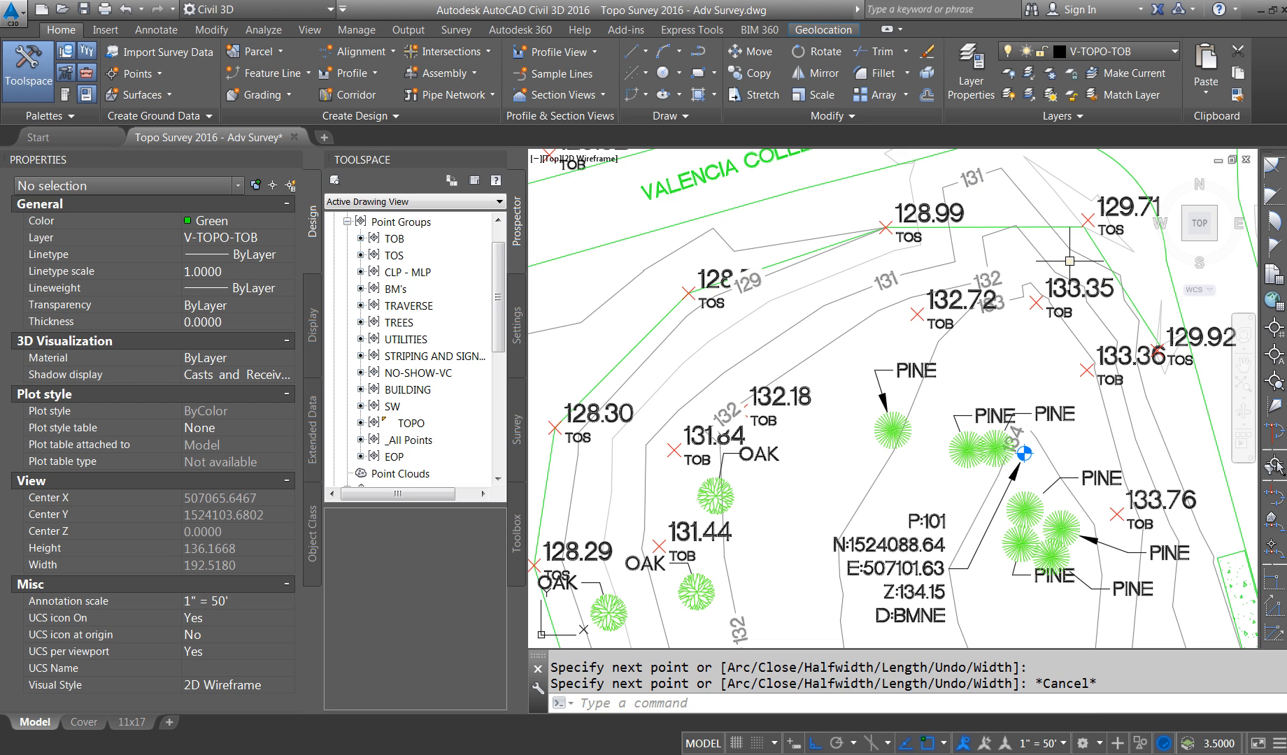
Step: Match the new northern toe polyline's properties to the existing V-TOPO-TOS polyline
{"action": "type", "text": "MA"}
{"action": "key", "text": "Return"}
{"action": "scroll", "coordinate": [1070, 261], "scroll_direction": "down", "scroll_amount": 5}
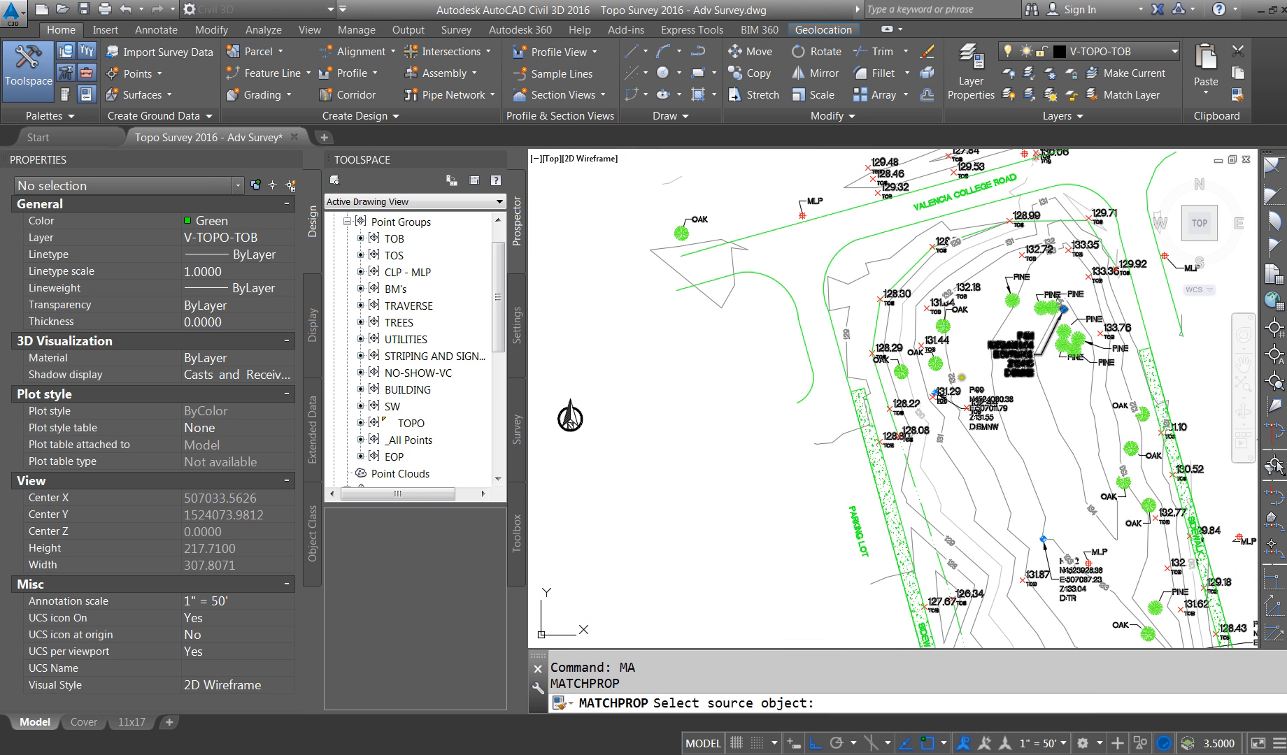
{"action": "scroll", "coordinate": [916, 413], "scroll_direction": "up", "scroll_amount": 3}
{"action": "left_click", "coordinate": [871, 429]}
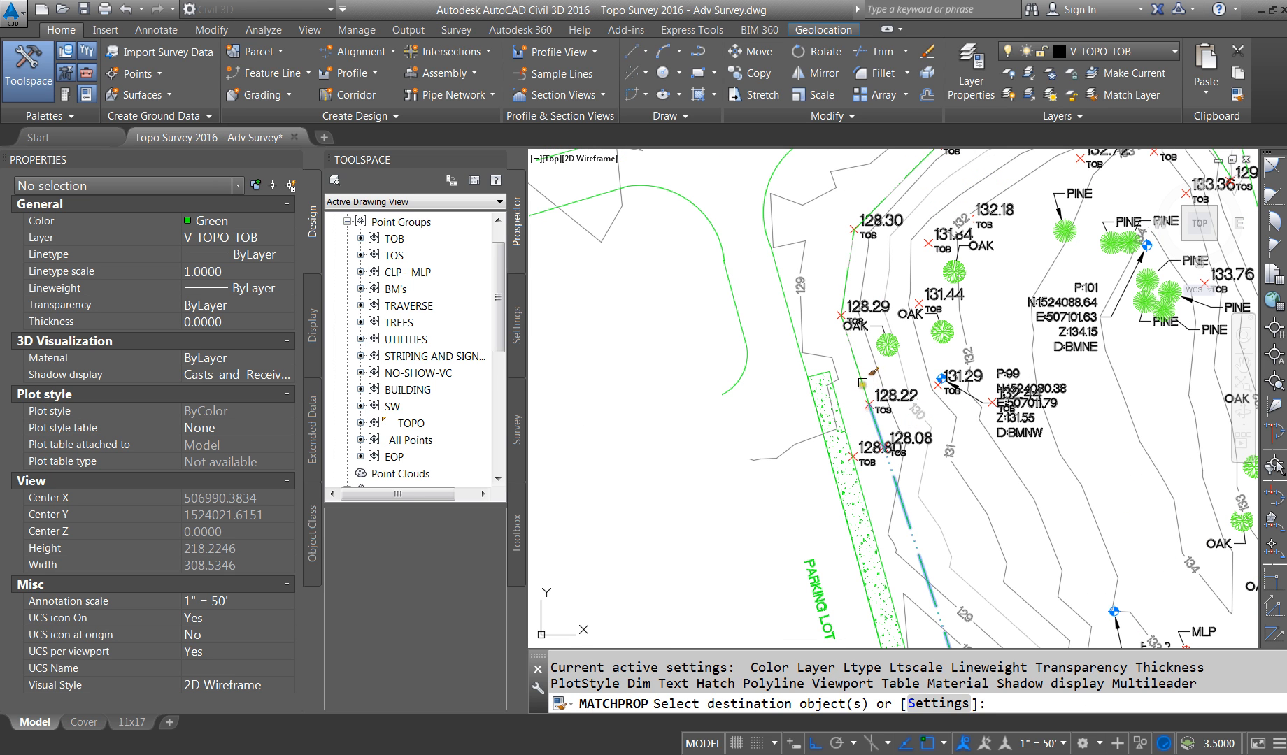
{"action": "key", "text": "Escape"}
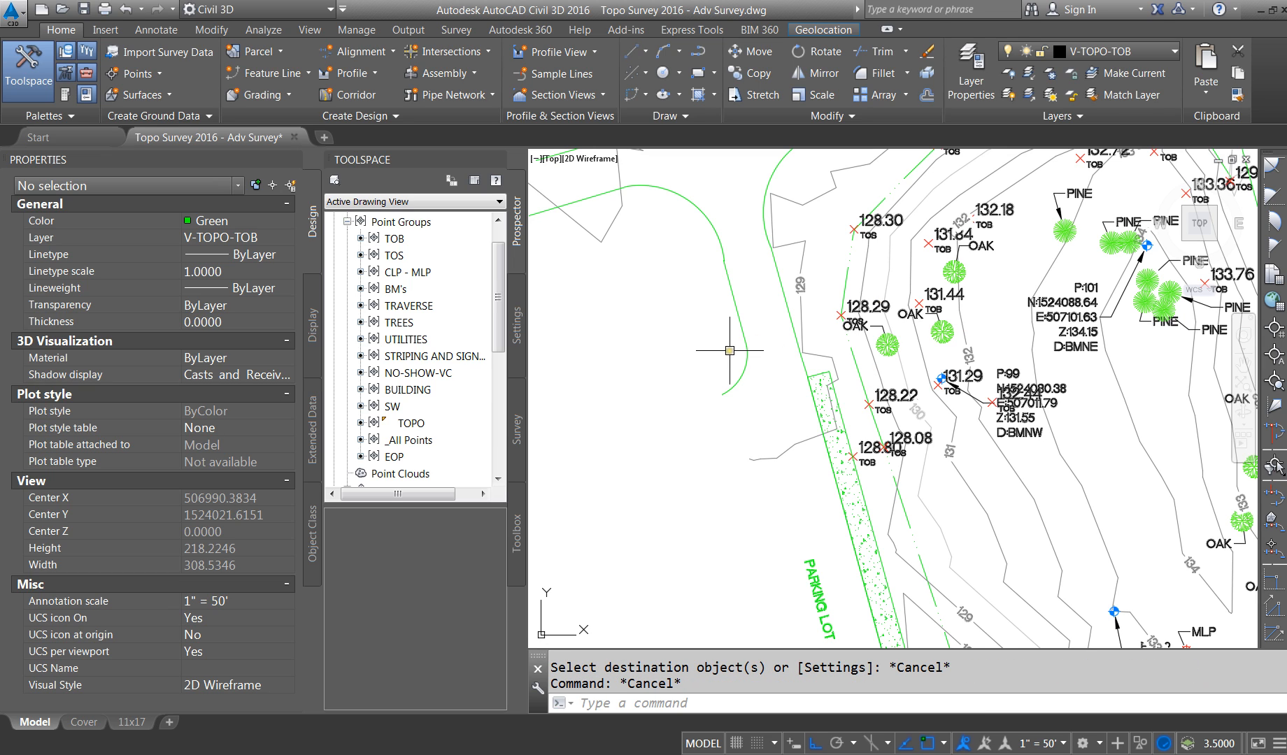
Step: Start a top-of-bank polyline at TOB point 131.44 and run it through 131.84, 132.72 and 133.35 to 133.36
{"action": "type", "text": "PL"}
{"action": "key", "text": "Return"}
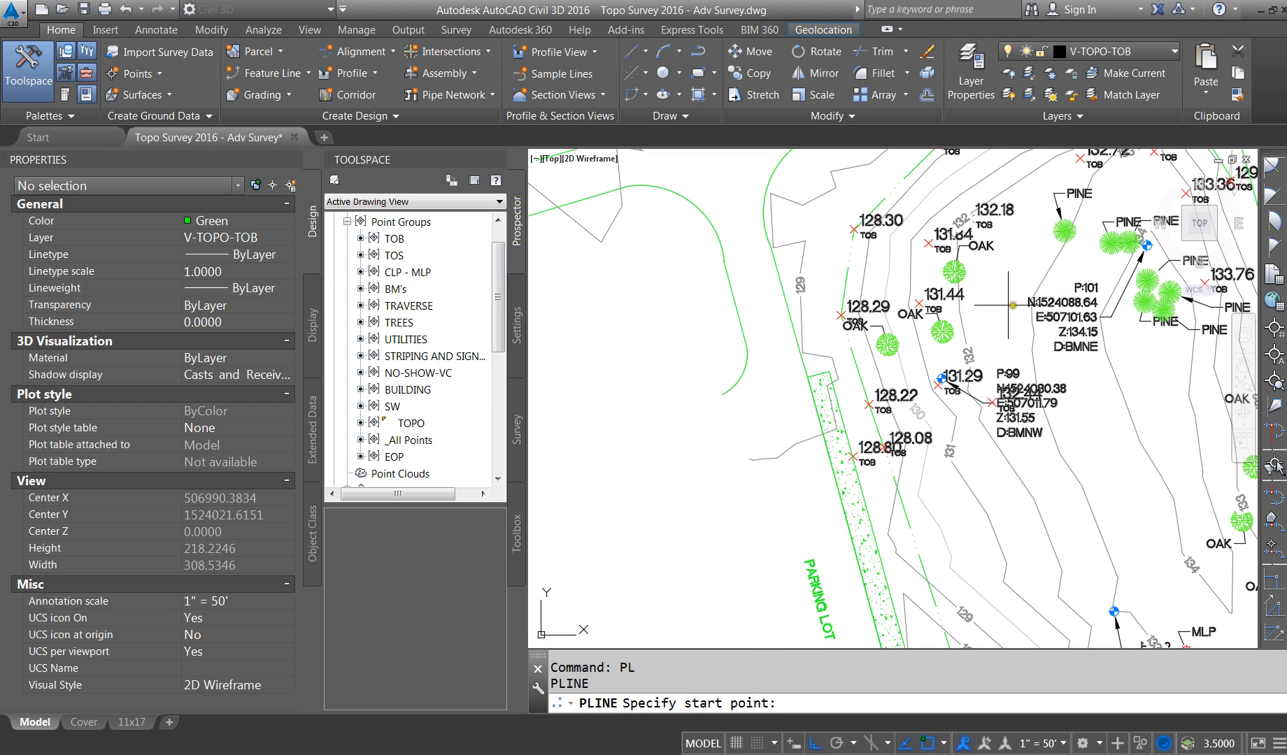
{"action": "left_click", "coordinate": [918, 302]}
{"action": "scroll", "coordinate": [909, 293], "scroll_direction": "down", "scroll_amount": 5}
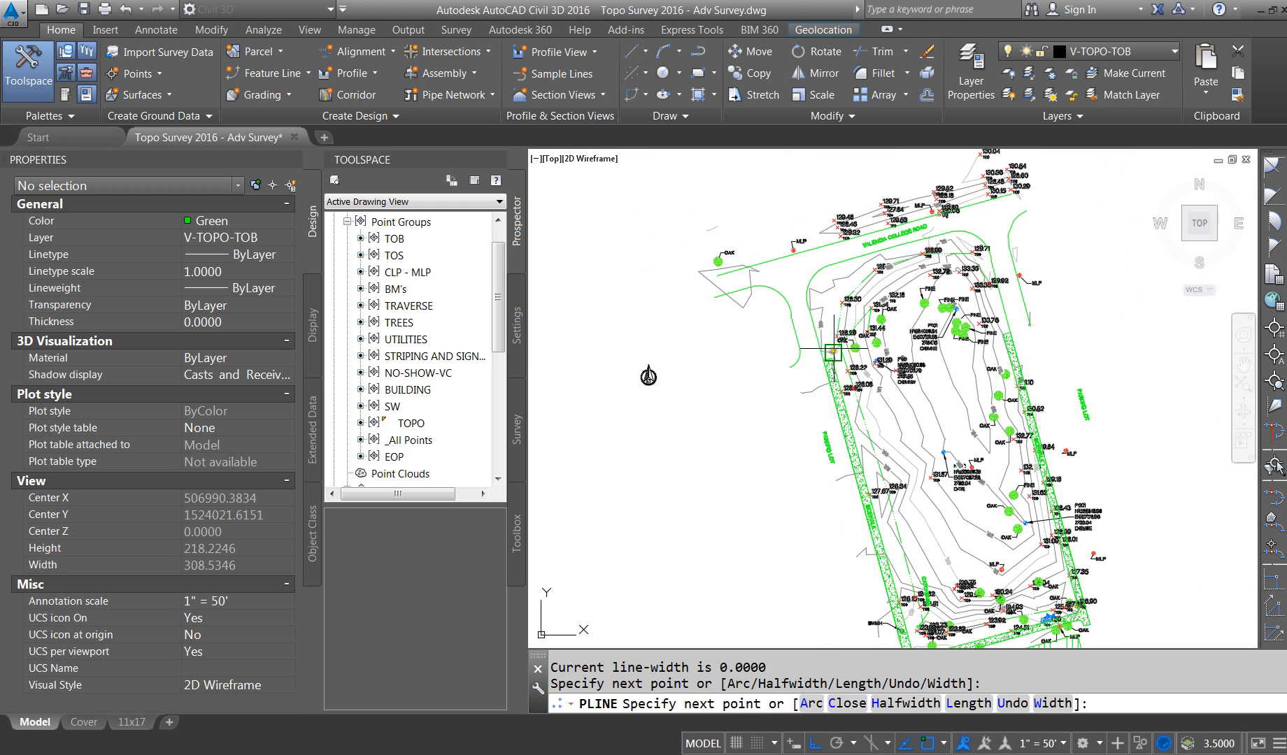
{"action": "scroll", "coordinate": [899, 285], "scroll_direction": "up", "scroll_amount": 7}
{"action": "scroll", "coordinate": [900, 285], "scroll_direction": "down", "scroll_amount": 2}
{"action": "left_click", "coordinate": [1010, 234]}
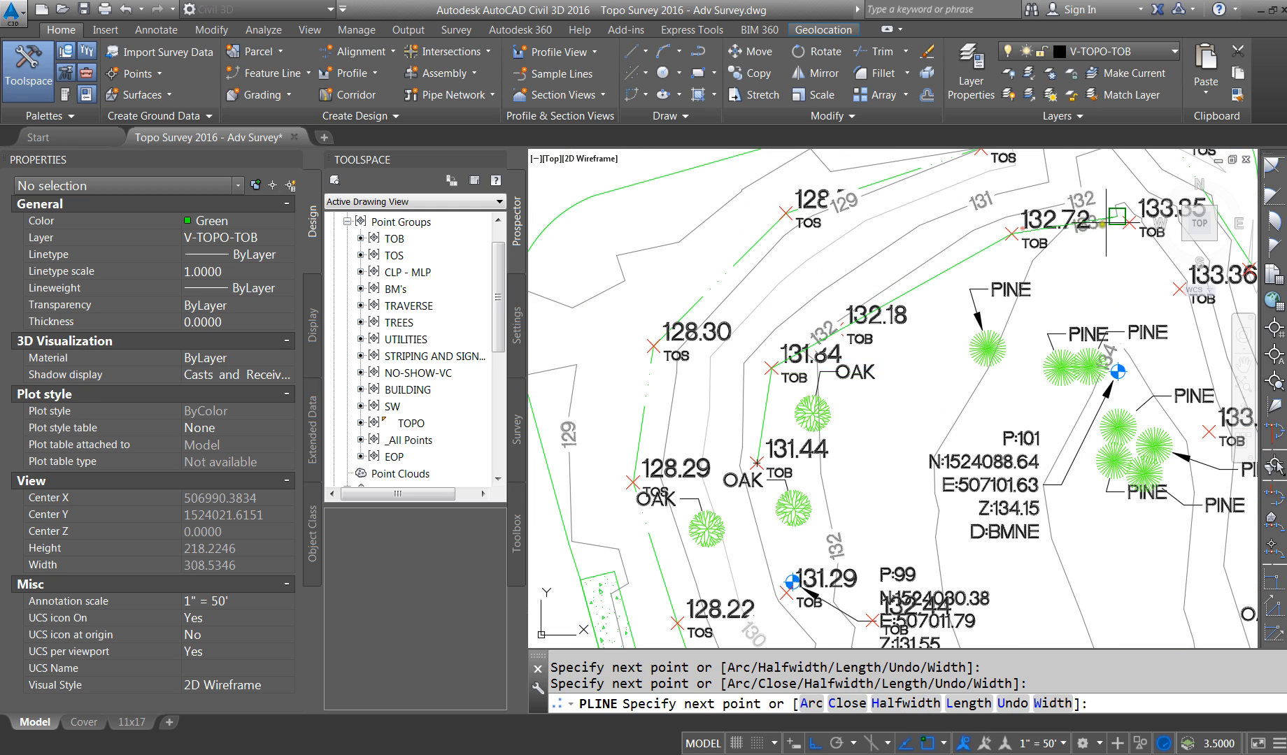
{"action": "left_click", "coordinate": [1128, 222]}
{"action": "scroll", "coordinate": [1201, 293], "scroll_direction": "down", "scroll_amount": 4}
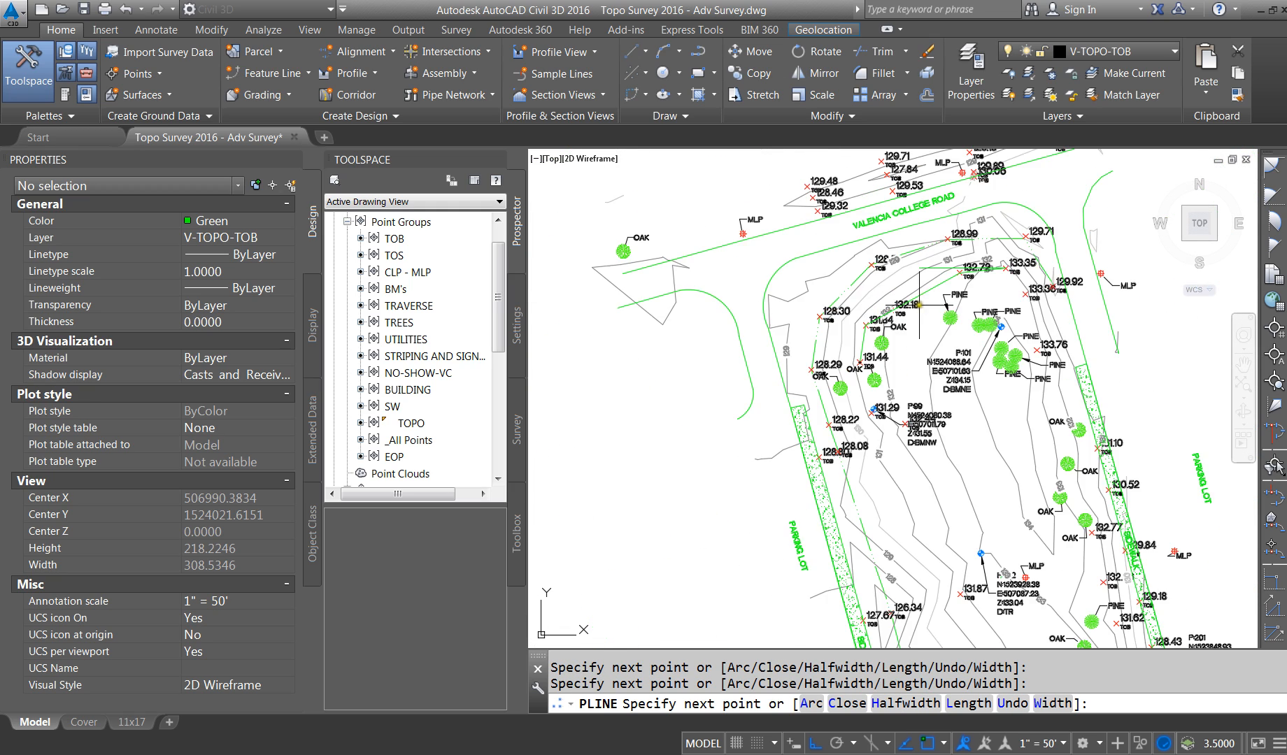
{"action": "scroll", "coordinate": [932, 320], "scroll_direction": "up", "scroll_amount": 6}
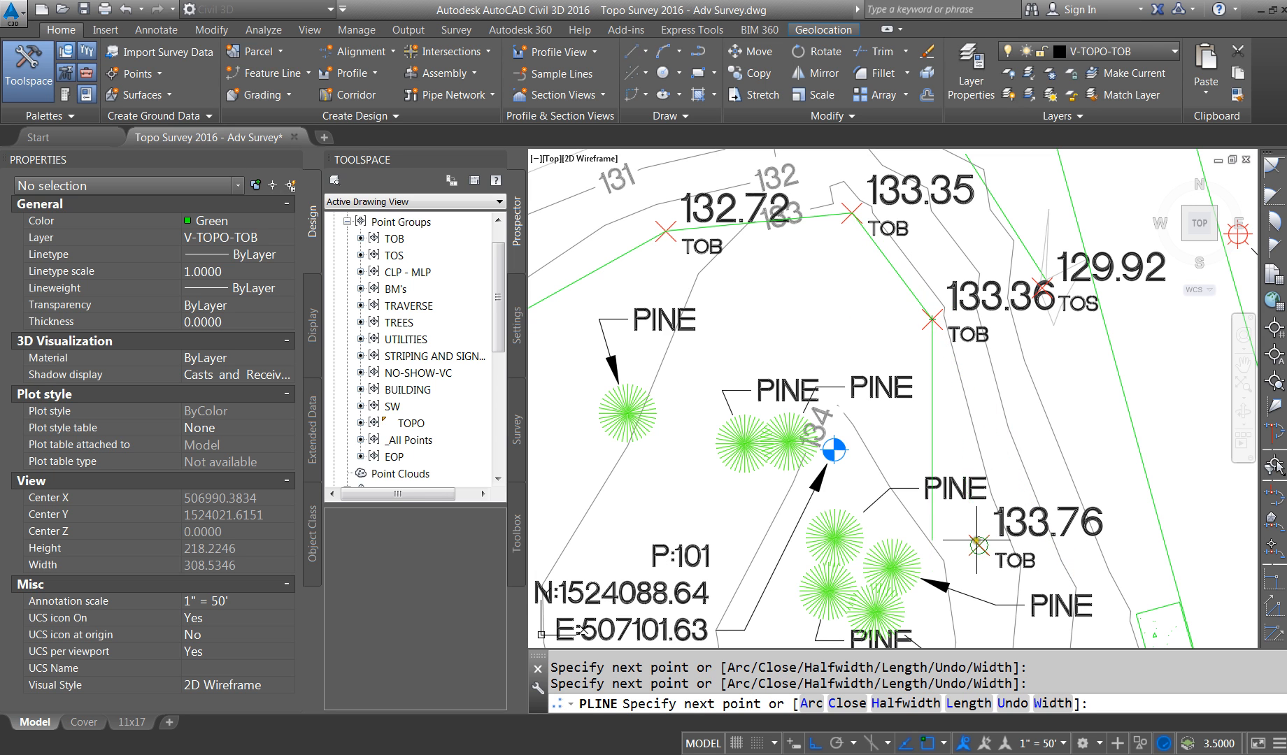
Step: Continue the top-of-bank polyline down the east side through TOB points 133.76, 132.77 and 131.62 to 131.09
{"action": "scroll", "coordinate": [757, 244], "scroll_direction": "down", "scroll_amount": 5}
{"action": "scroll", "coordinate": [830, 420], "scroll_direction": "up", "scroll_amount": 6}
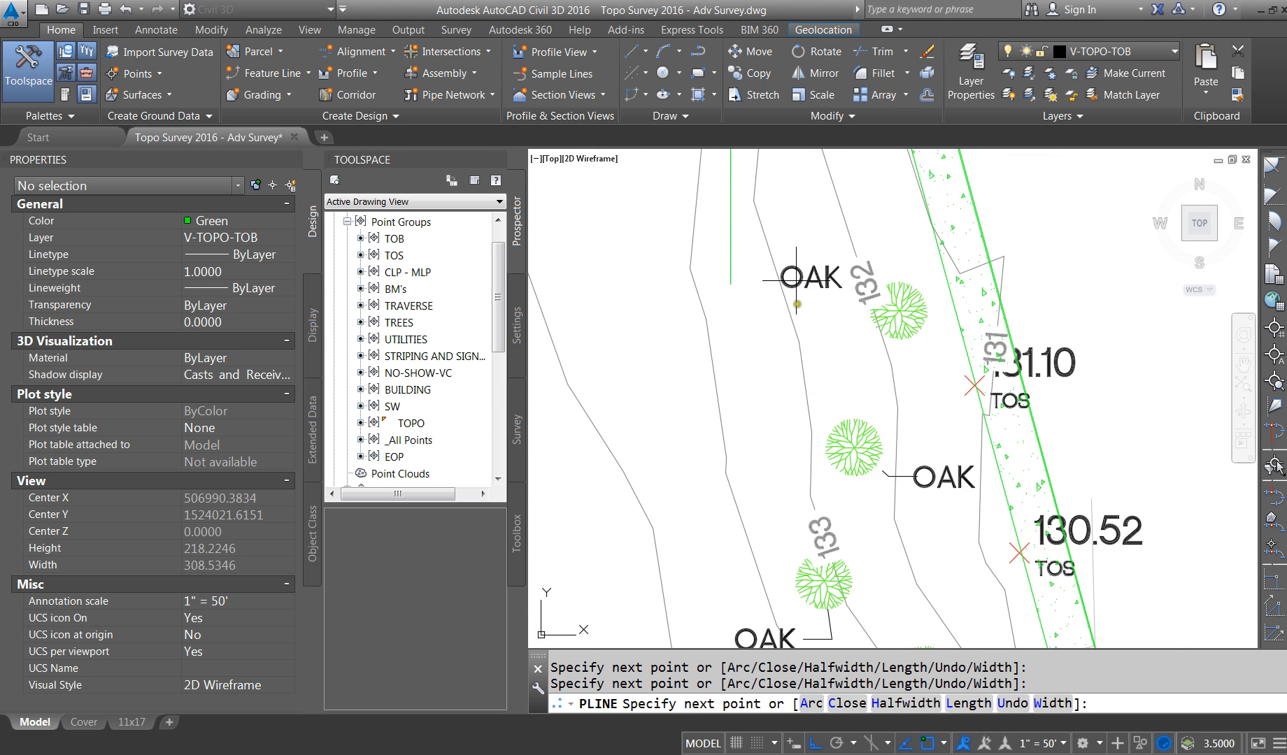
{"action": "scroll", "coordinate": [777, 223], "scroll_direction": "down", "scroll_amount": 4}
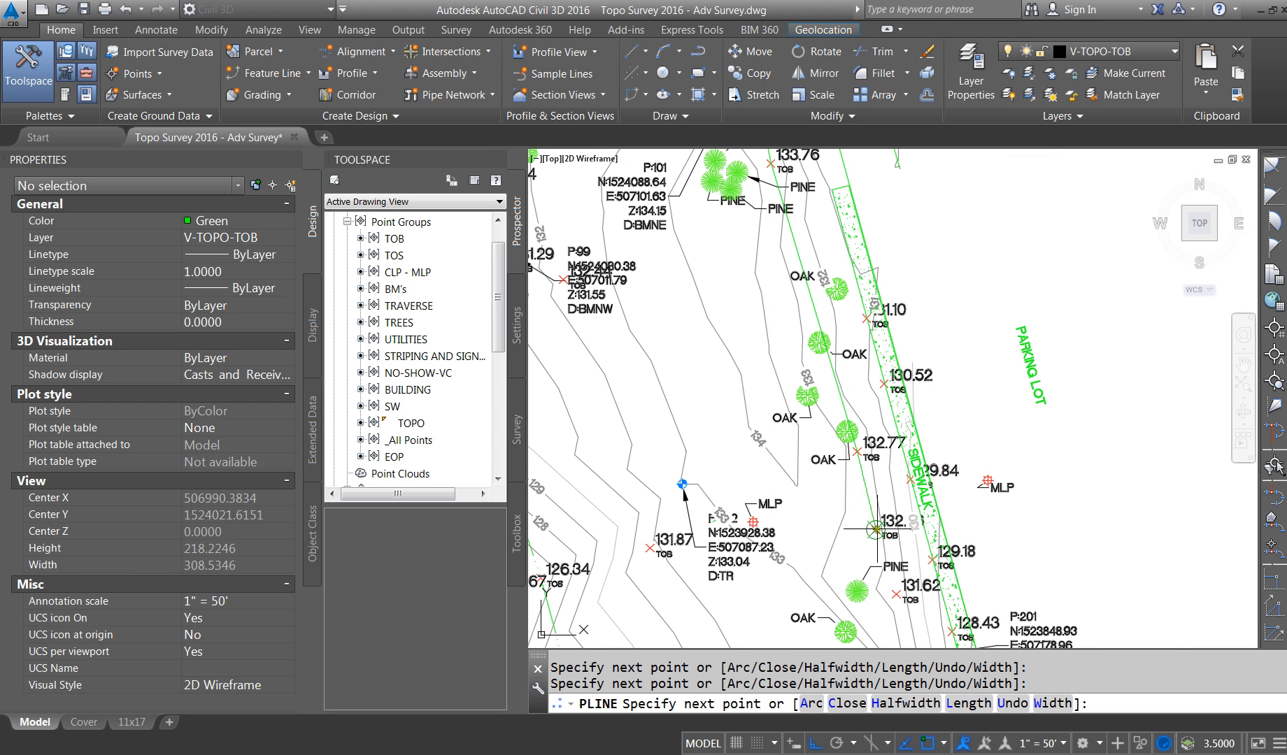
{"action": "scroll", "coordinate": [896, 591], "scroll_direction": "down", "scroll_amount": 5}
{"action": "scroll", "coordinate": [870, 508], "scroll_direction": "up", "scroll_amount": 6}
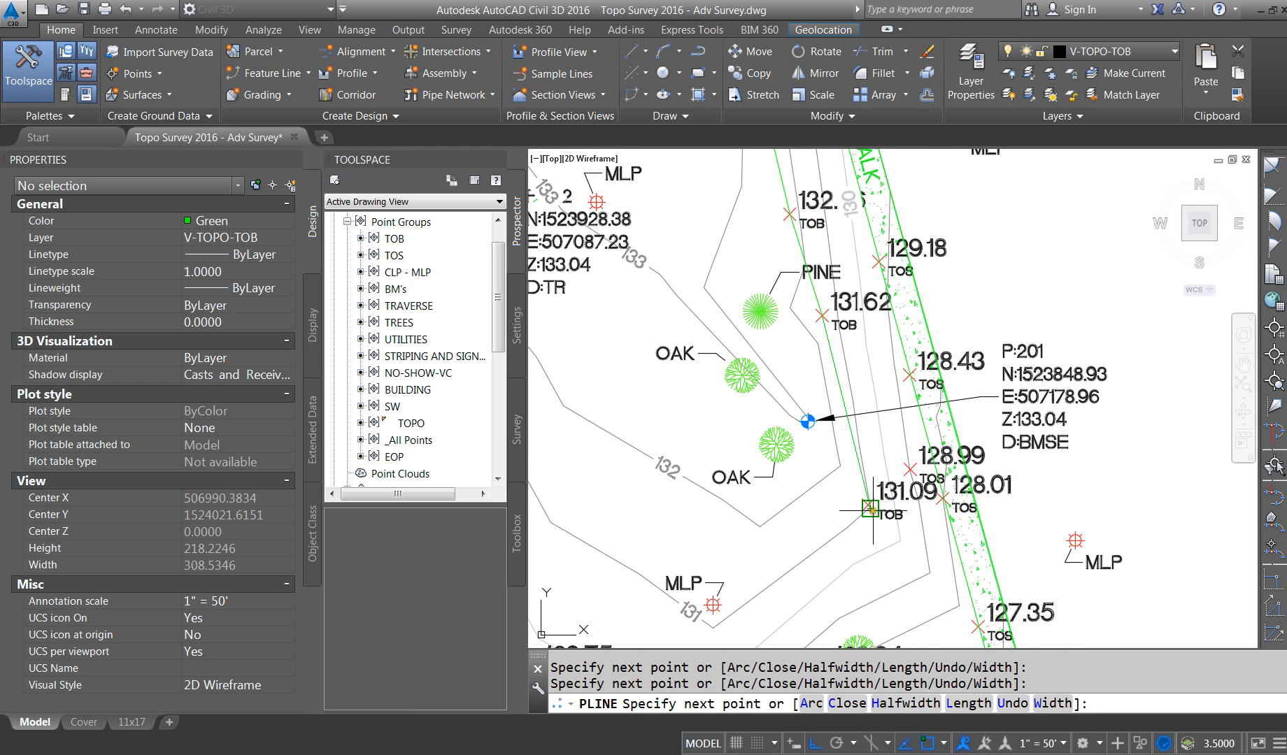
Step: Extend the top-of-bank polyline around the south end through TOB points 128.04 and 130.24 to 129.59
{"action": "scroll", "coordinate": [861, 352], "scroll_direction": "down", "scroll_amount": 2}
{"action": "scroll", "coordinate": [861, 352], "scroll_direction": "down", "scroll_amount": 5}
{"action": "scroll", "coordinate": [858, 460], "scroll_direction": "up", "scroll_amount": 7}
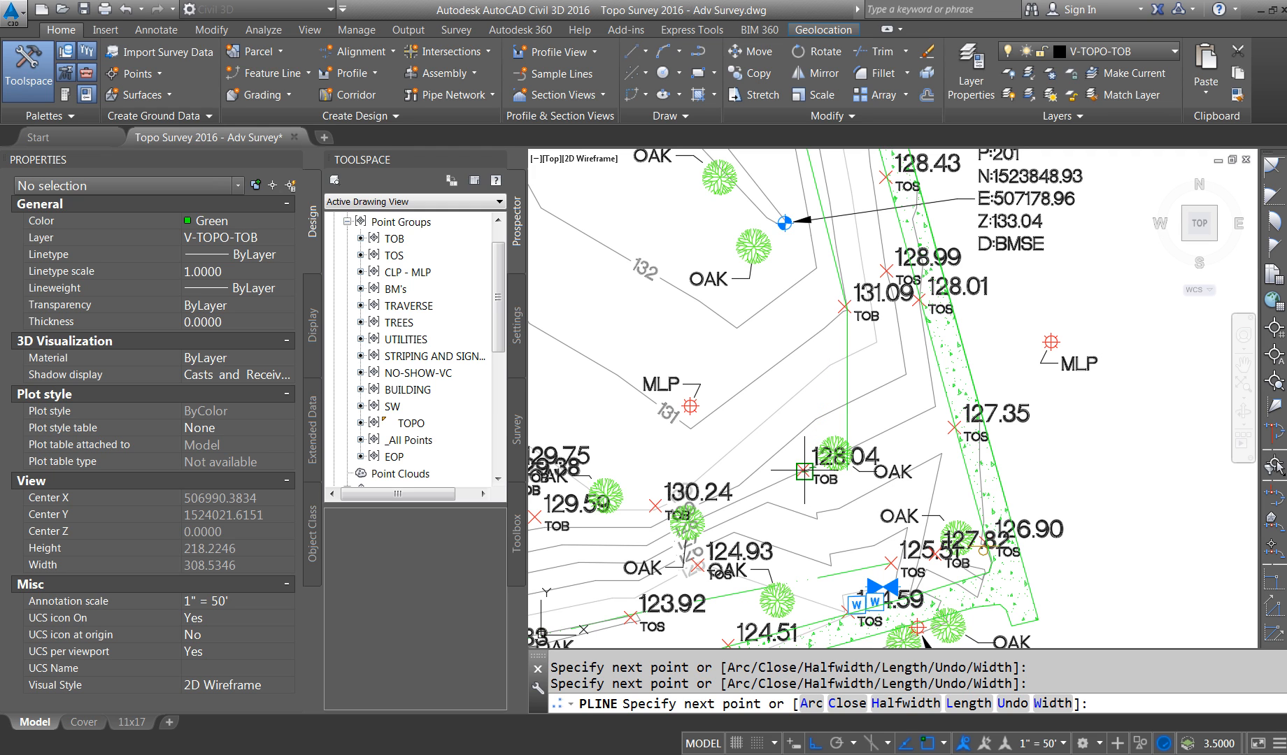
{"action": "left_click", "coordinate": [805, 472]}
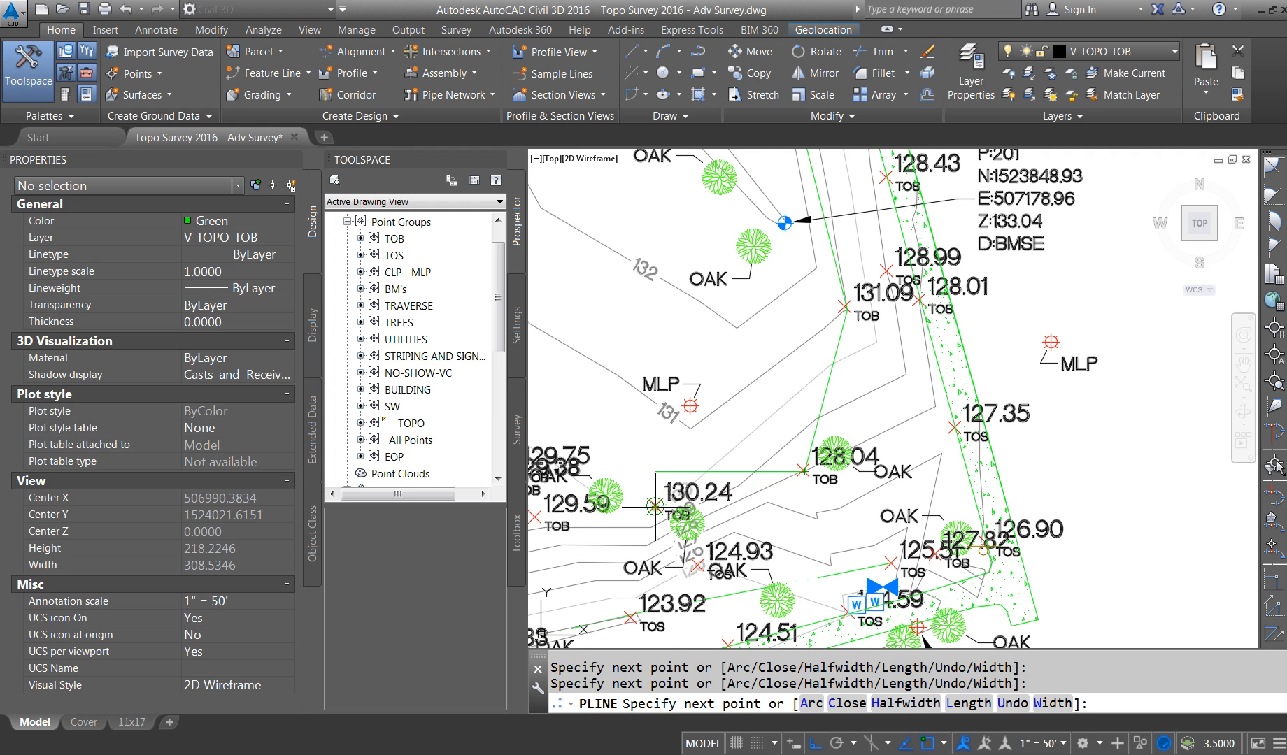
{"action": "scroll", "coordinate": [1017, 377], "scroll_direction": "down", "scroll_amount": 2}
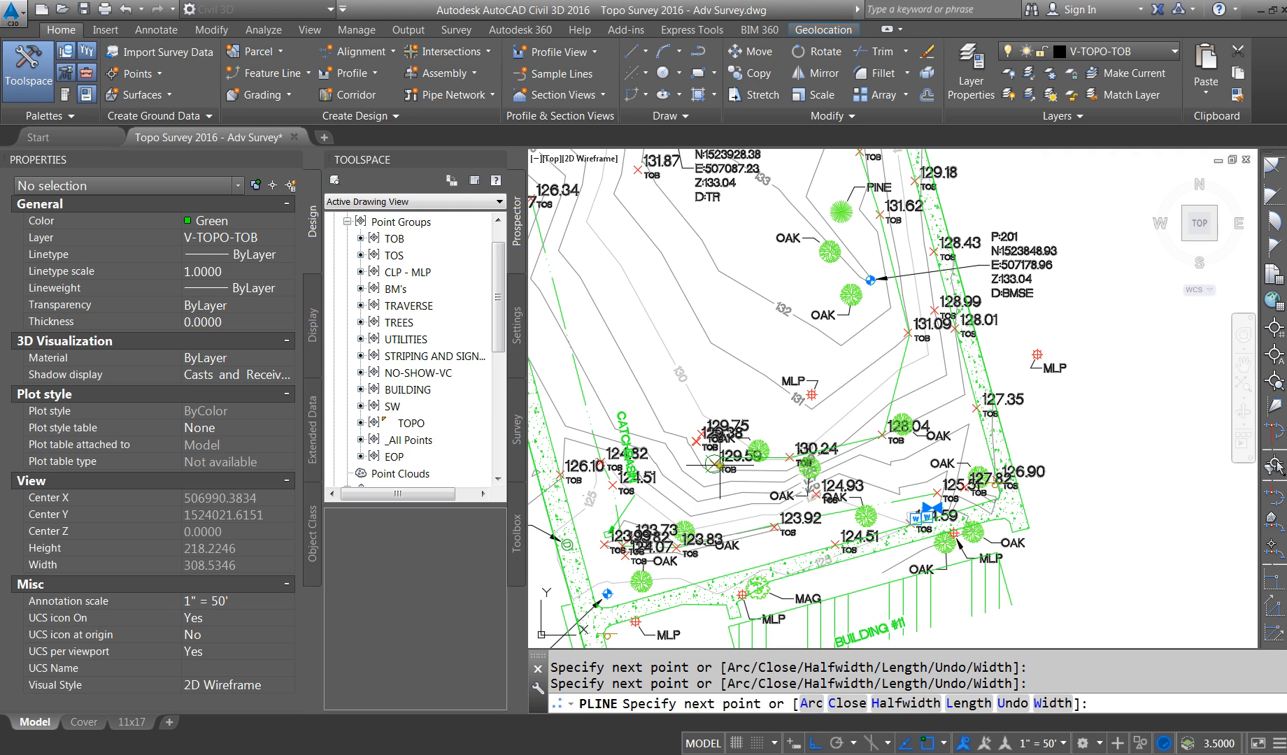
Step: Run the top-of-bank polyline up the west side through TOB points 131.87, 132.44 and 131.29, ending at its starting point 131.44
{"action": "scroll", "coordinate": [852, 436], "scroll_direction": "down", "scroll_amount": 3}
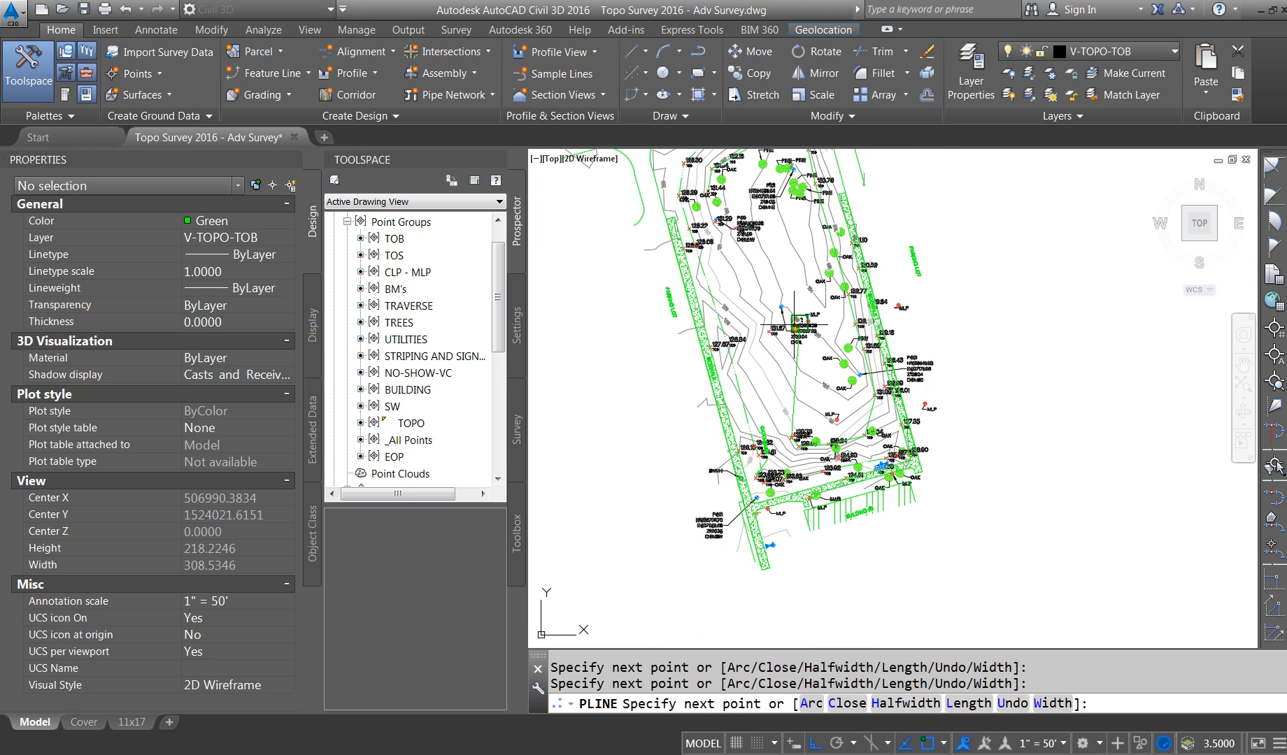
{"action": "scroll", "coordinate": [795, 324], "scroll_direction": "up", "scroll_amount": 5}
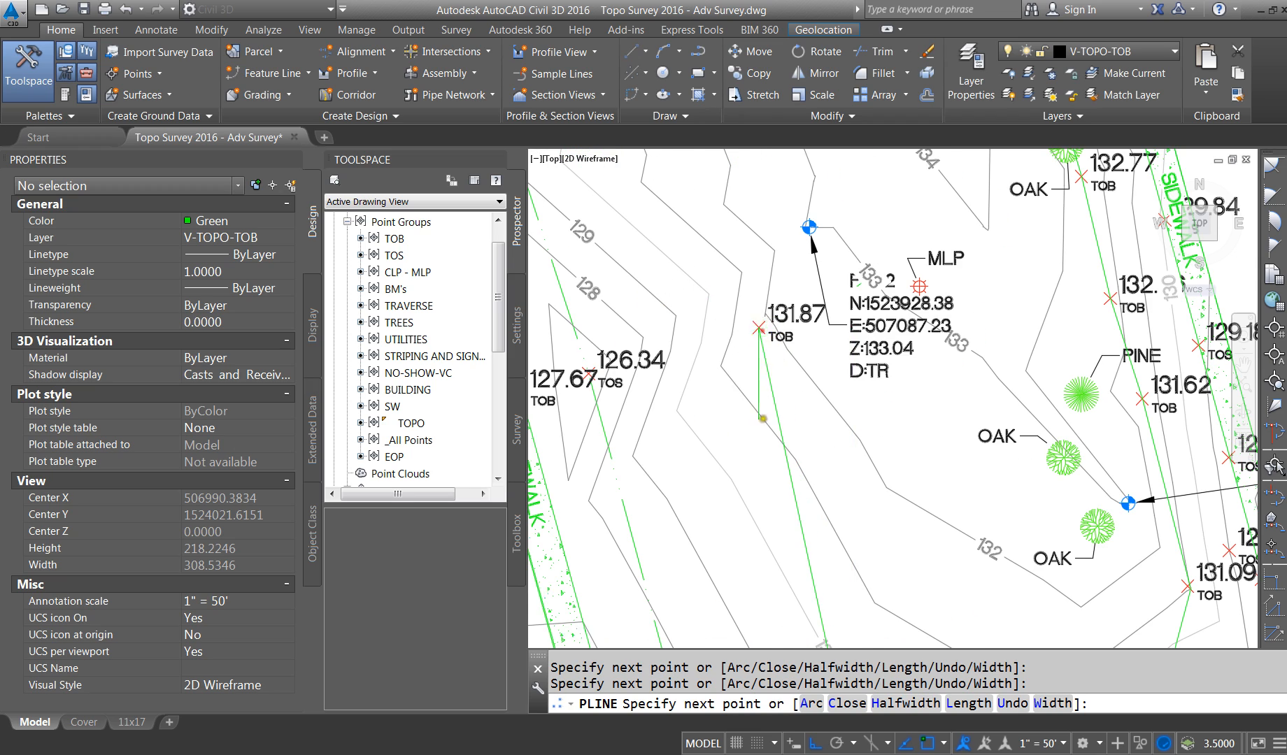
{"action": "scroll", "coordinate": [763, 418], "scroll_direction": "down", "scroll_amount": 4}
{"action": "scroll", "coordinate": [733, 287], "scroll_direction": "up", "scroll_amount": 5}
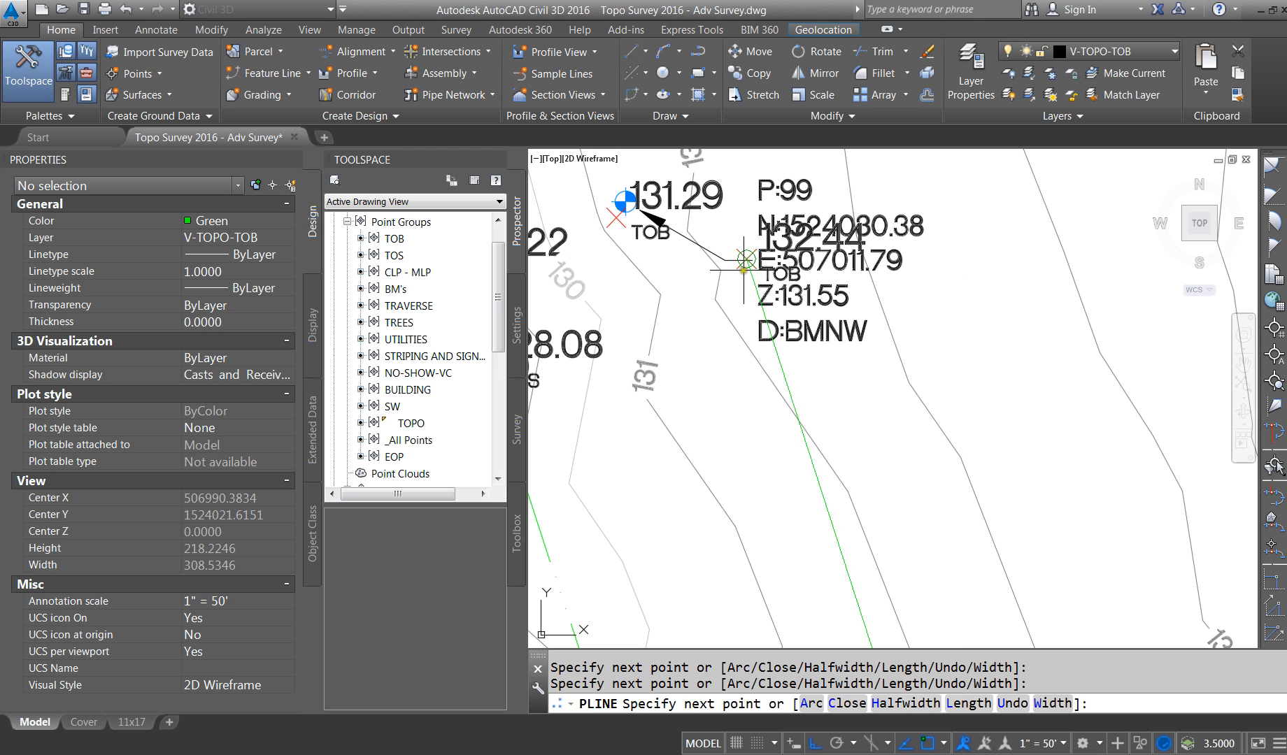
{"action": "left_click", "coordinate": [746, 259]}
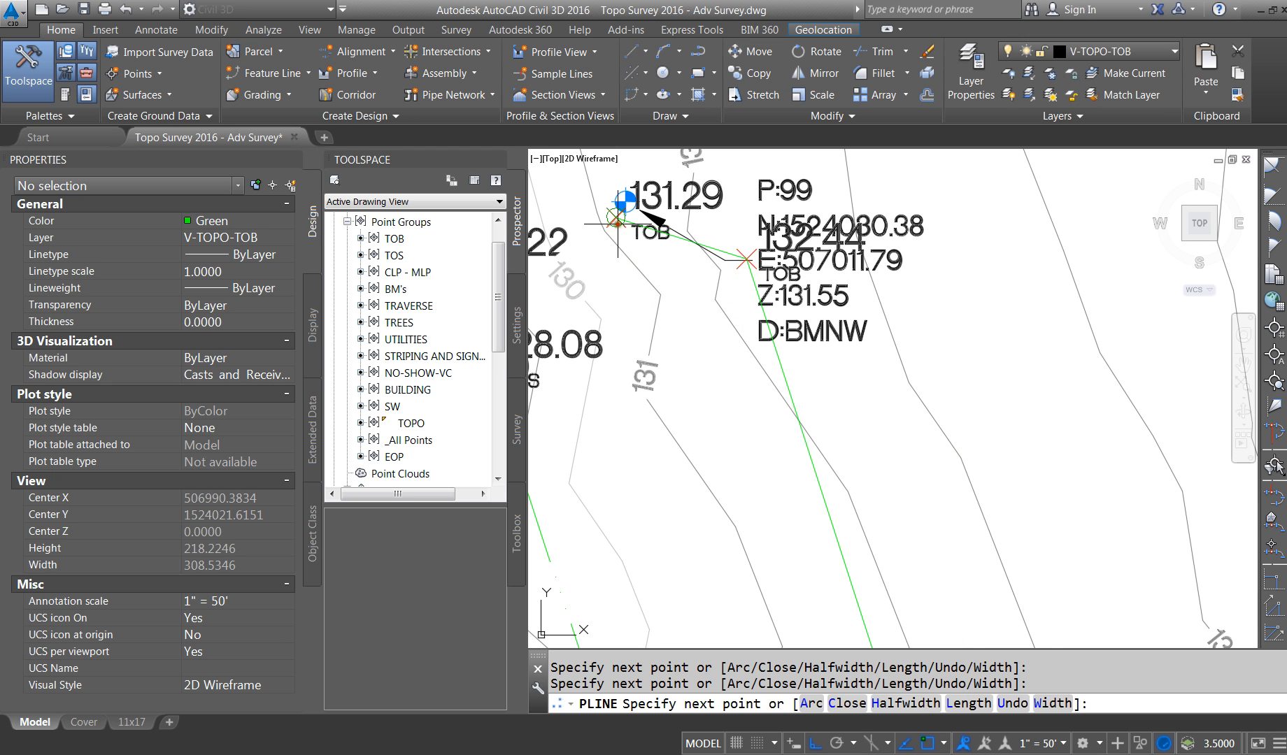
{"action": "scroll", "coordinate": [805, 462], "scroll_direction": "down", "scroll_amount": 3}
{"action": "scroll", "coordinate": [759, 396], "scroll_direction": "up", "scroll_amount": 3}
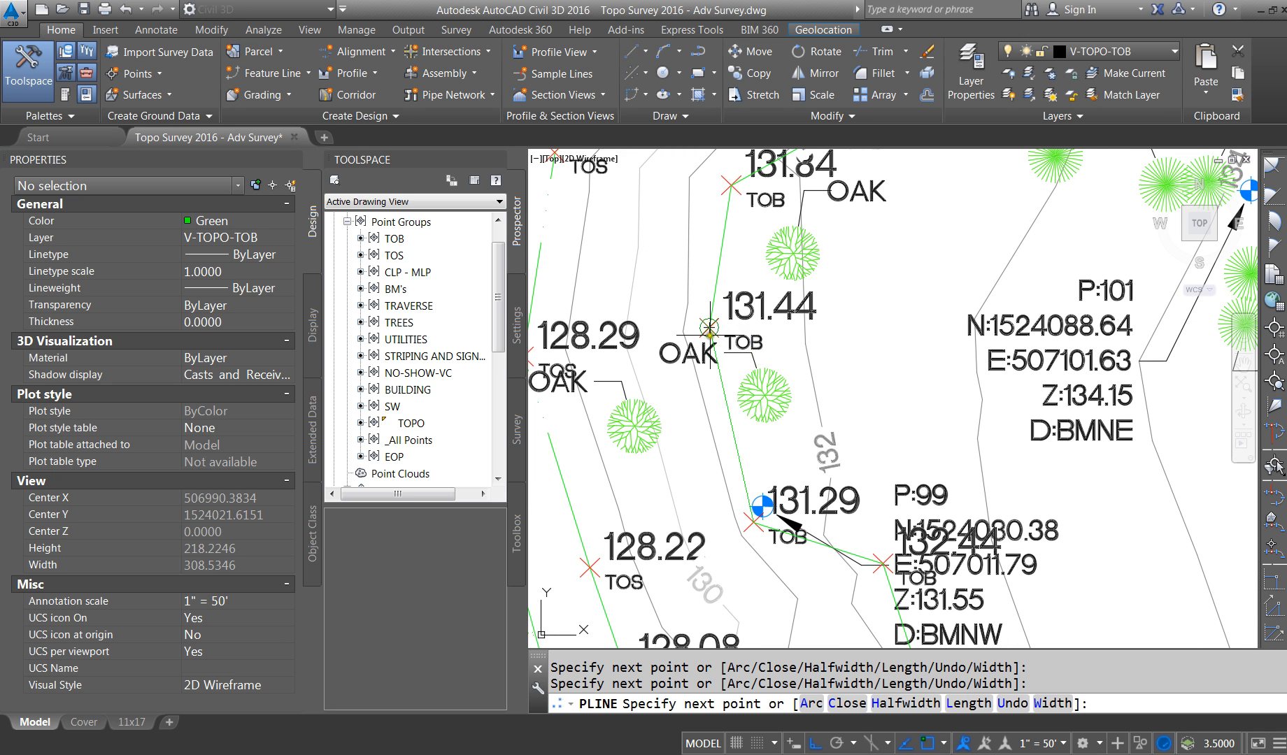
{"action": "left_click", "coordinate": [709, 328]}
{"action": "key", "text": "Escape"}
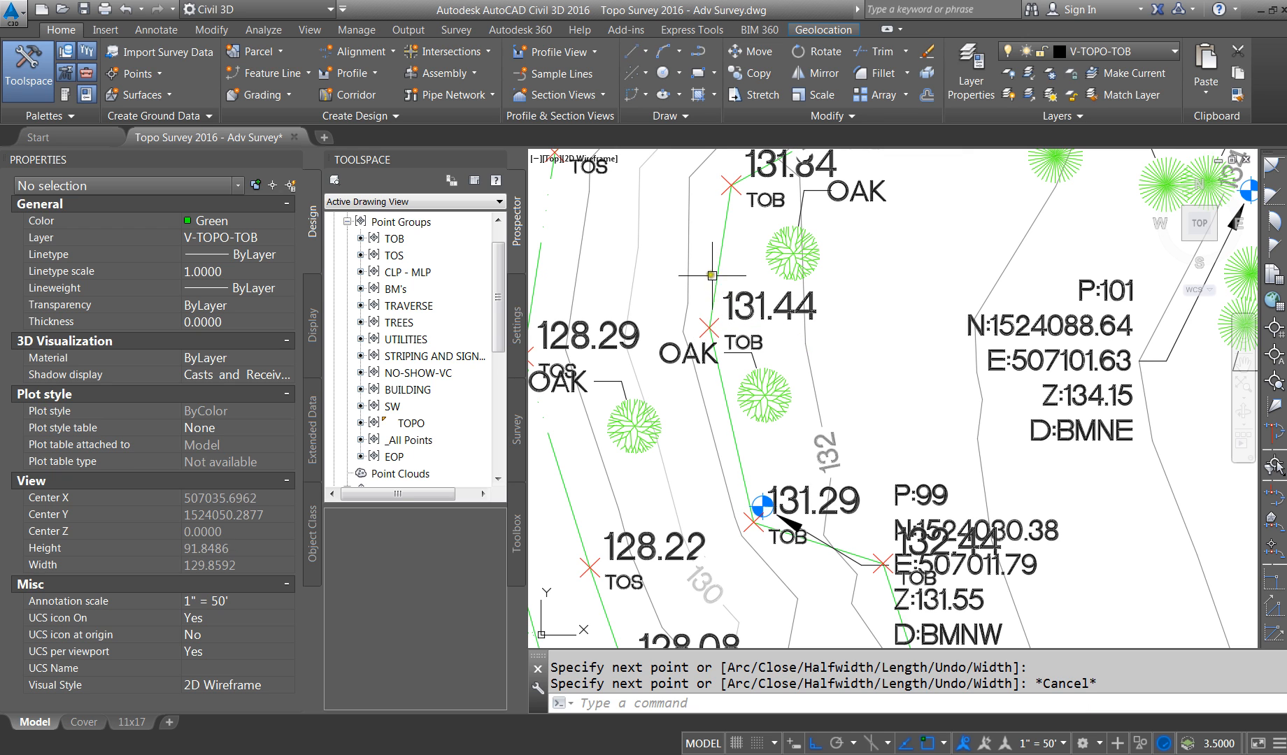
{"action": "left_click", "coordinate": [714, 284]}
{"action": "key", "text": "Escape"}
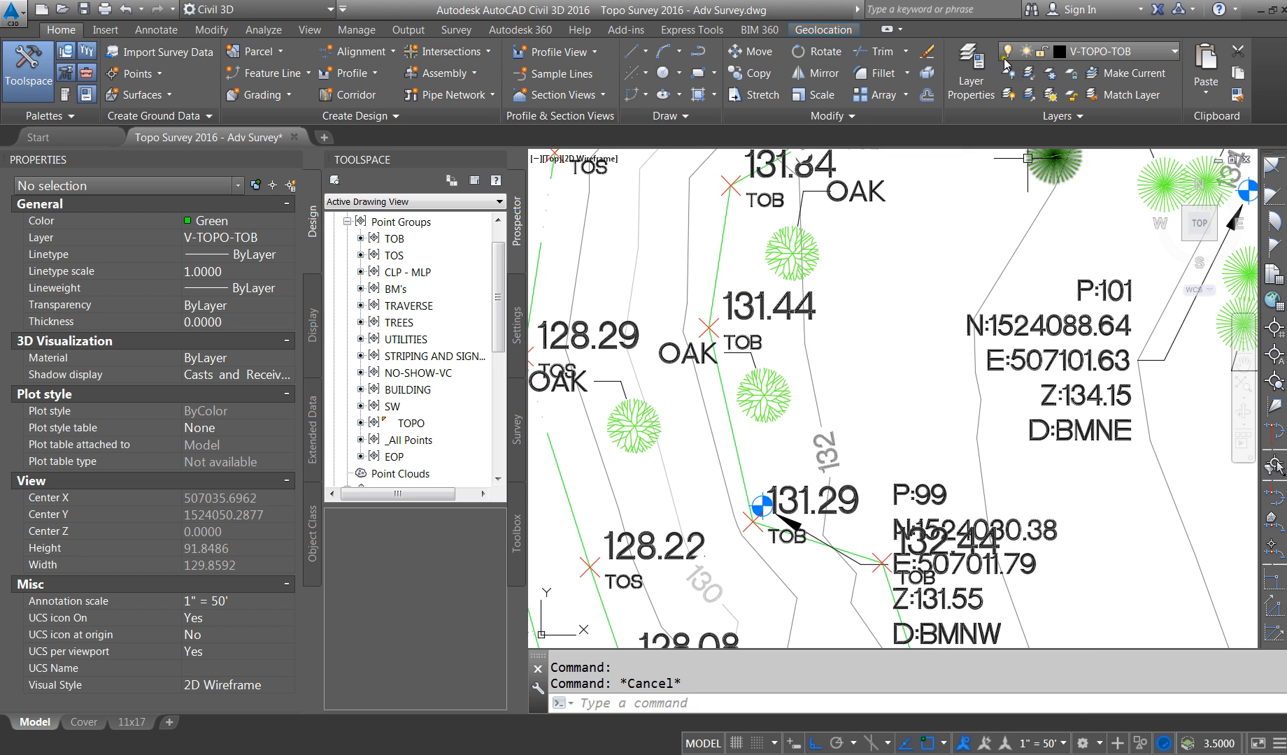
Step: Choose TOP_OF_BANK from the loaded linetypes for the V-TOPO-TOB layer
{"action": "left_click", "coordinate": [971, 70]}
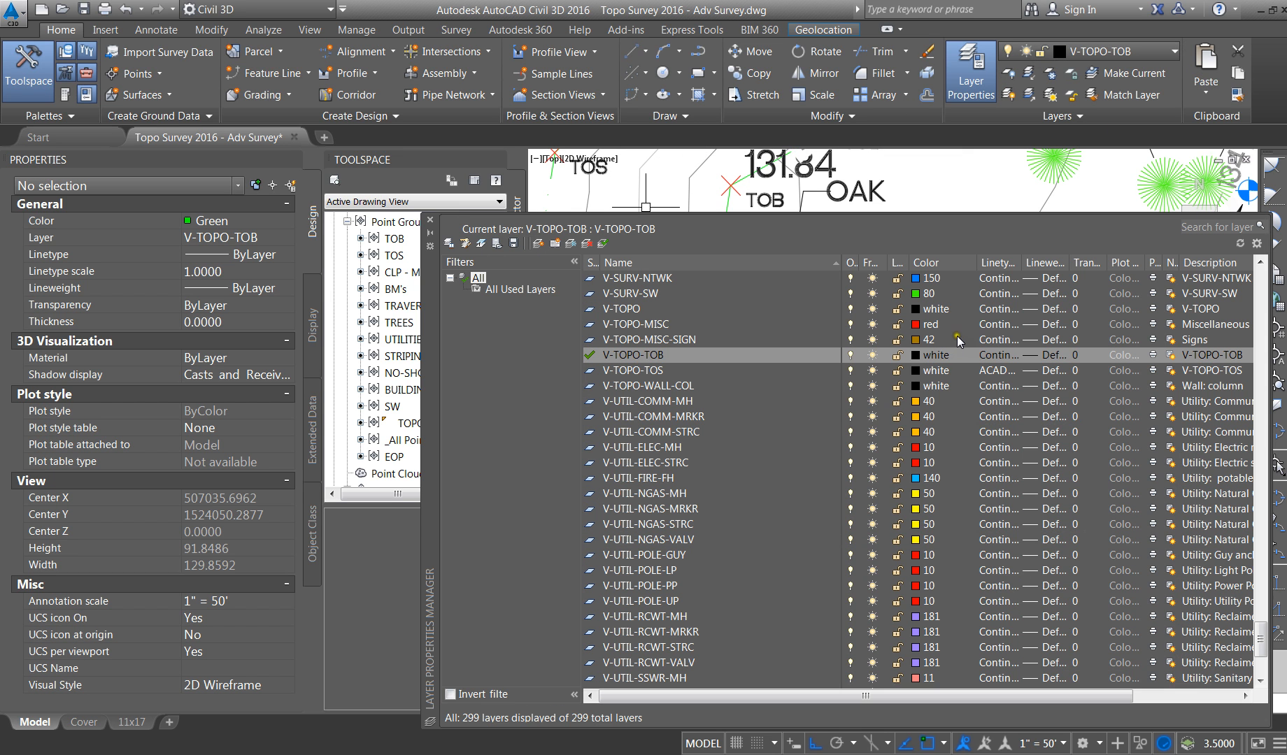
{"action": "left_click", "coordinate": [1002, 356]}
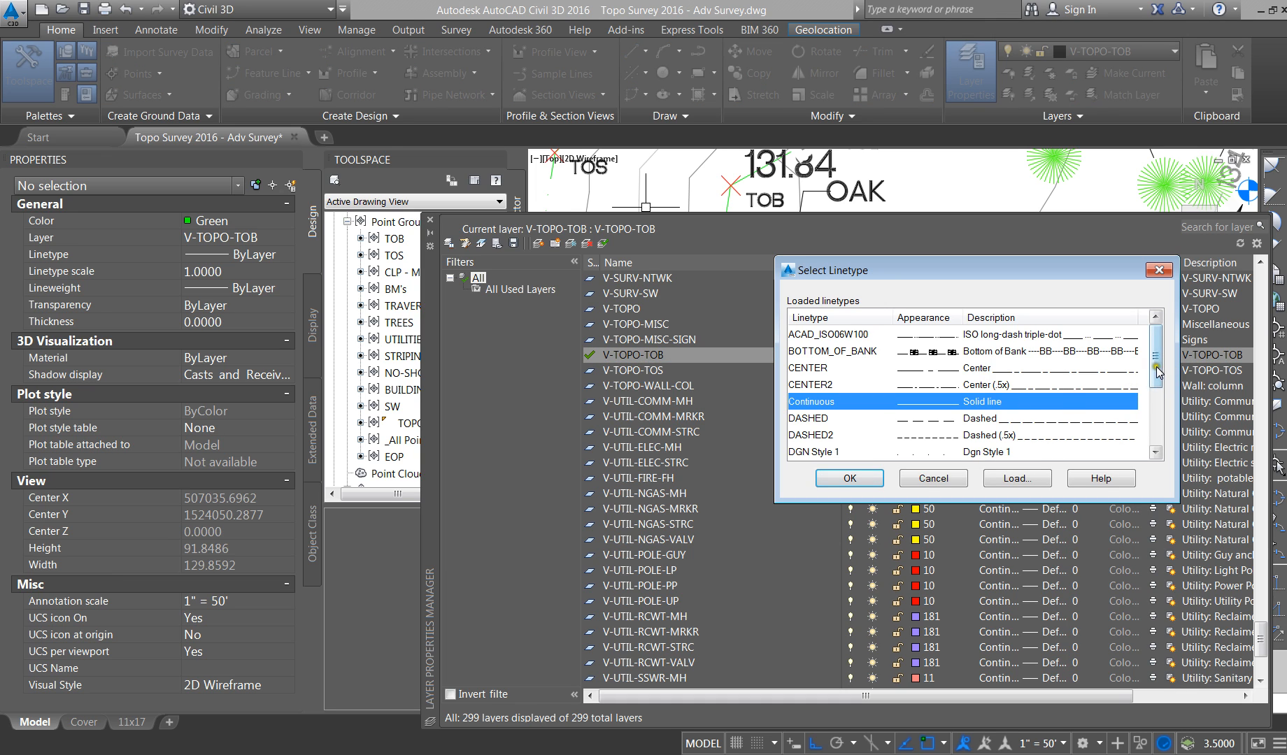
{"action": "left_click", "coordinate": [1154, 425]}
{"action": "left_click", "coordinate": [1076, 436]}
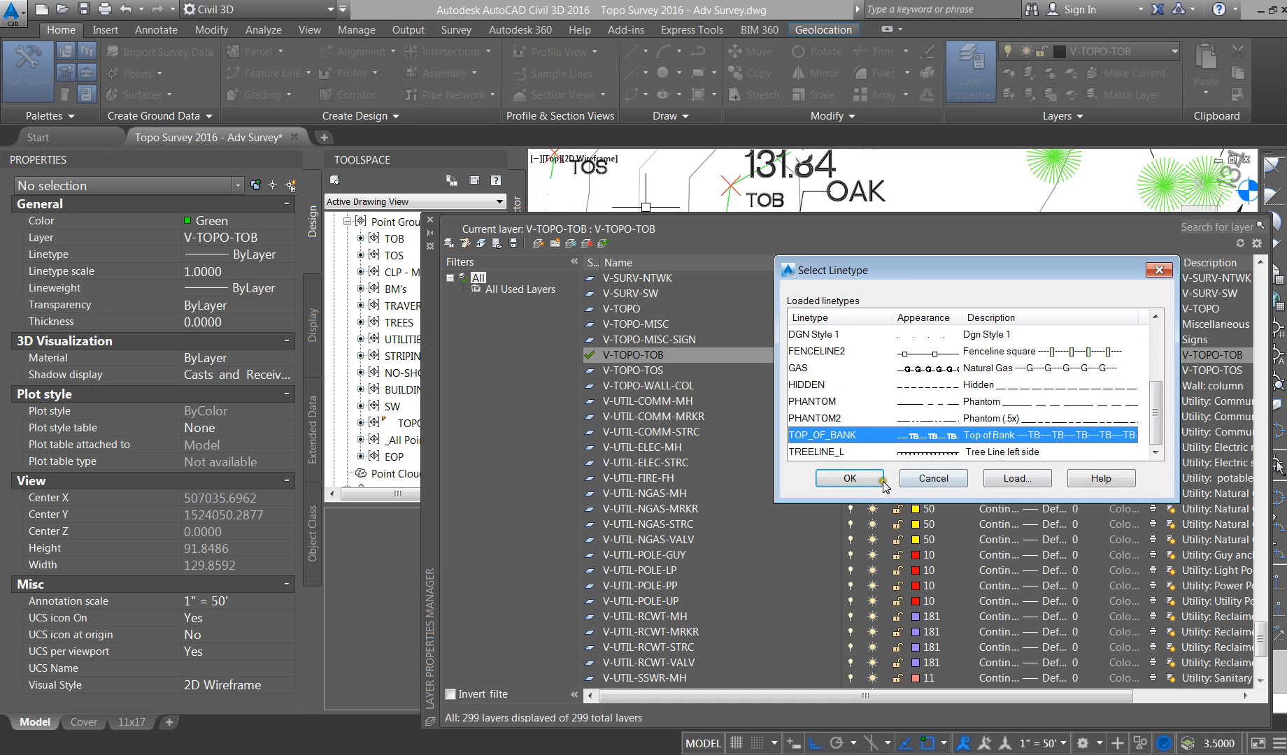
{"action": "left_click", "coordinate": [994, 476]}
{"action": "left_click", "coordinate": [893, 499]}
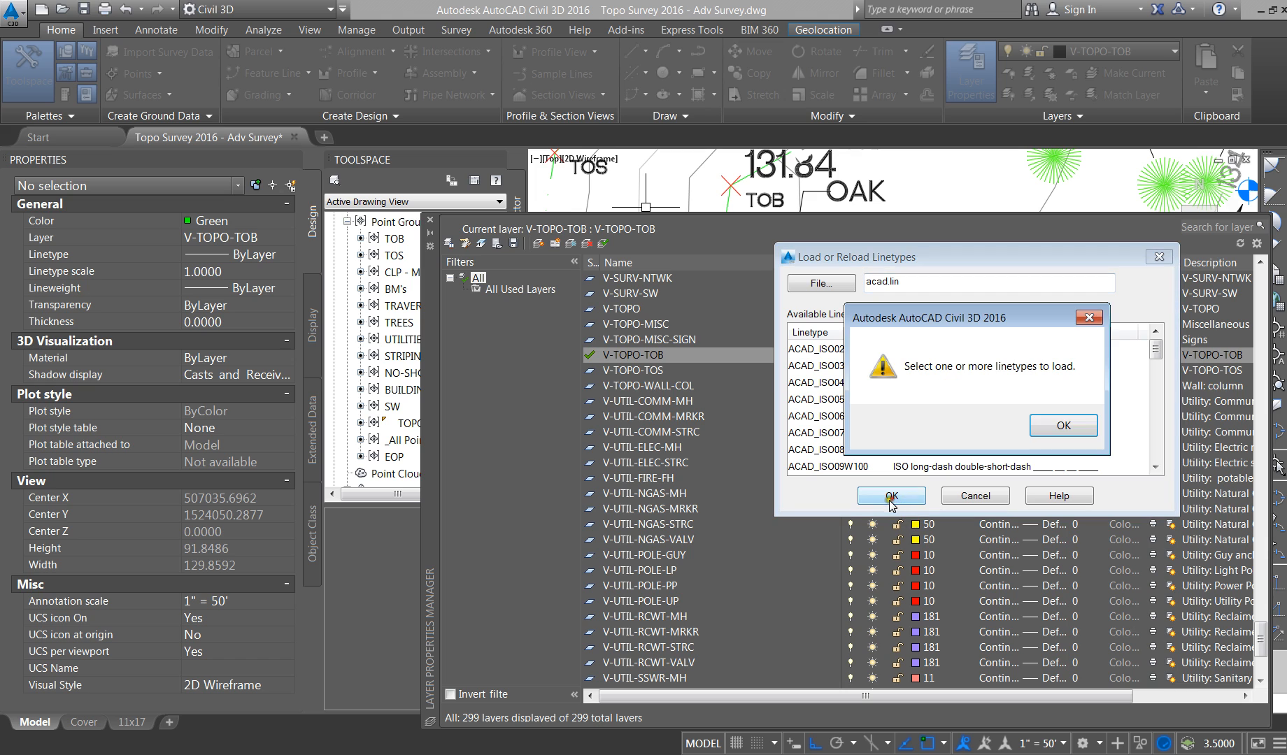
{"action": "left_click", "coordinate": [1036, 423]}
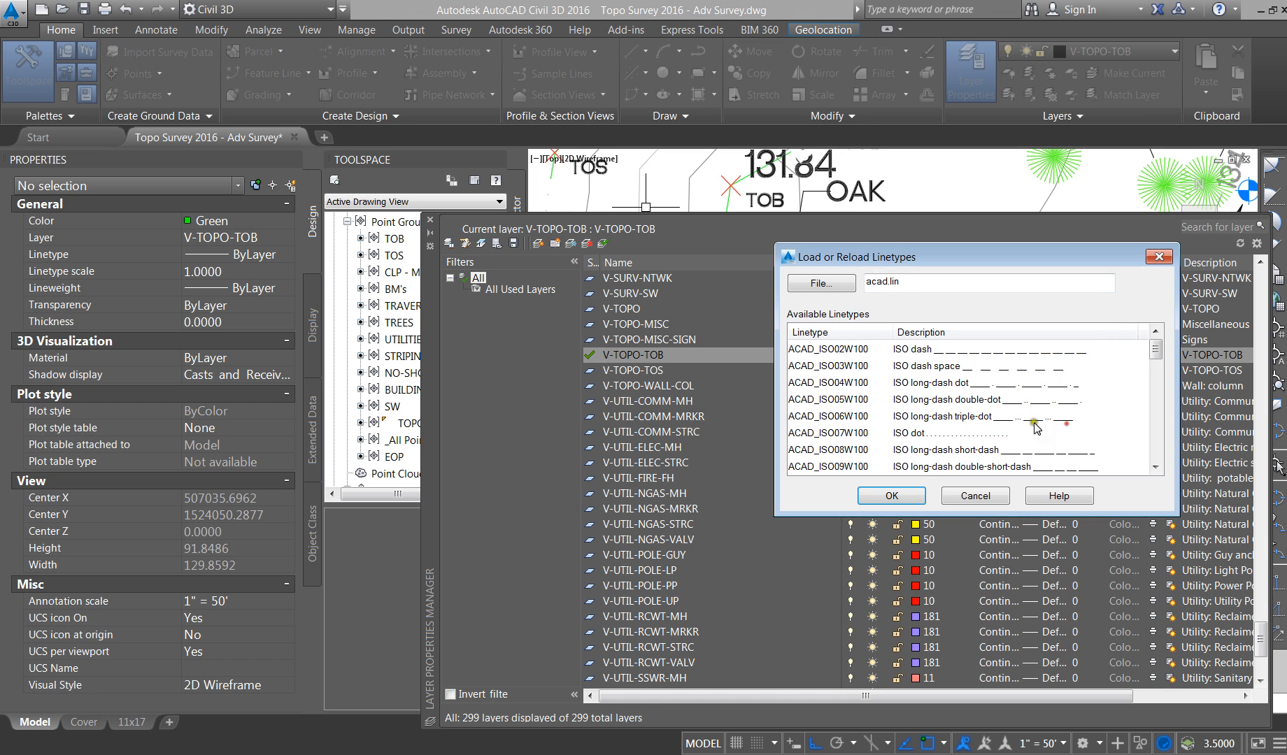
{"action": "left_click", "coordinate": [974, 497]}
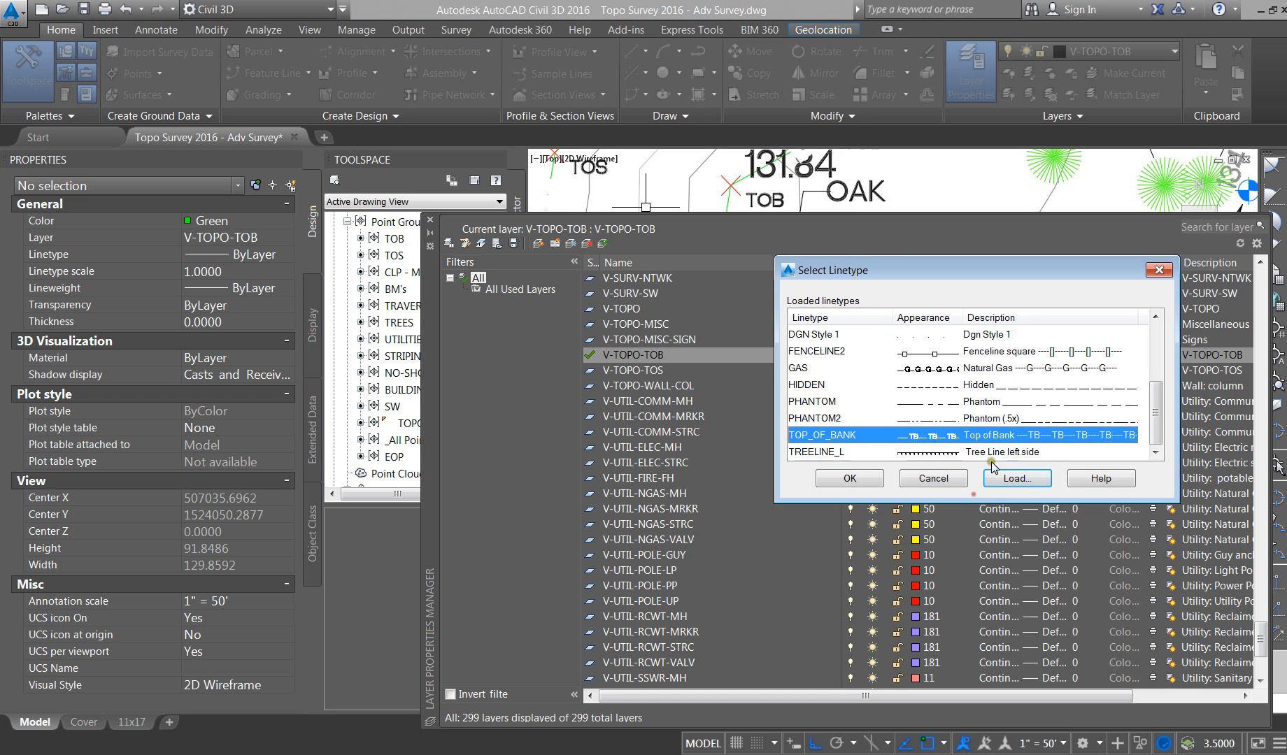
Step: Apply the chosen linetype to the V-TOPO-TOB layer, close the layer manager and check the pattern along the bank line near point 131.44
{"action": "left_click", "coordinate": [858, 479]}
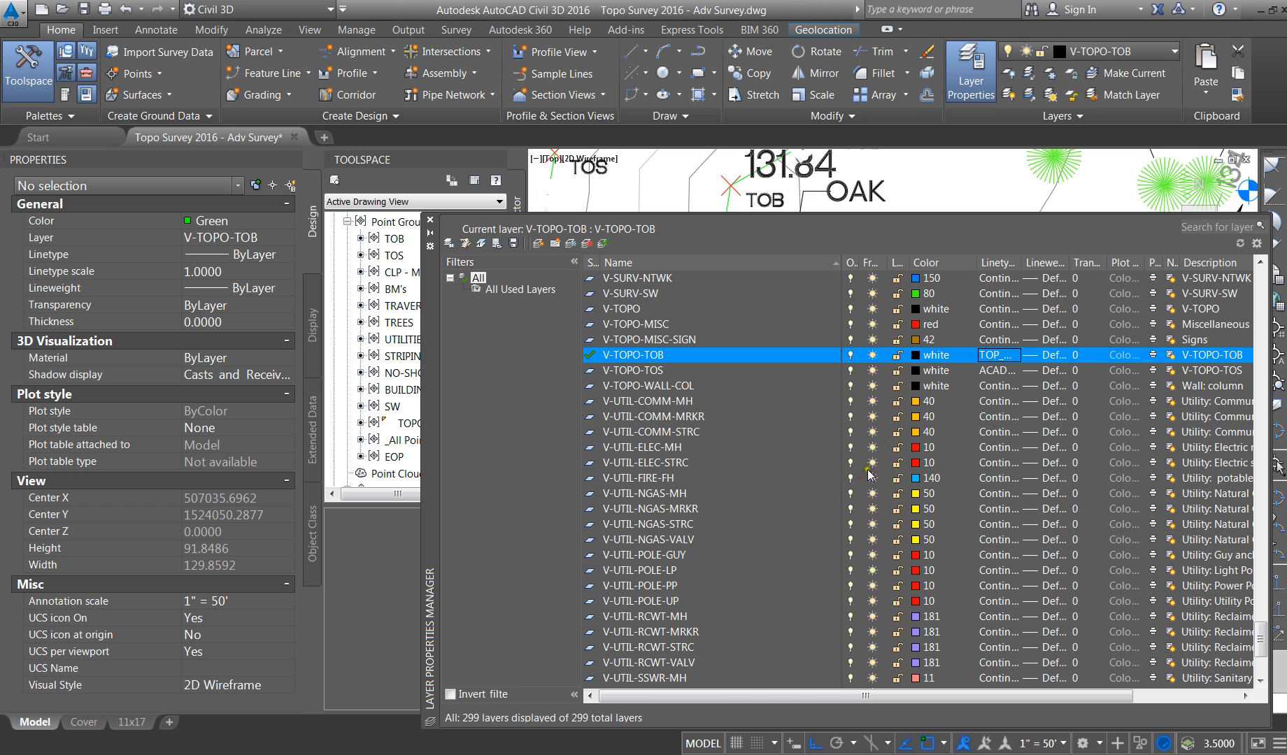
{"action": "left_click", "coordinate": [431, 220]}
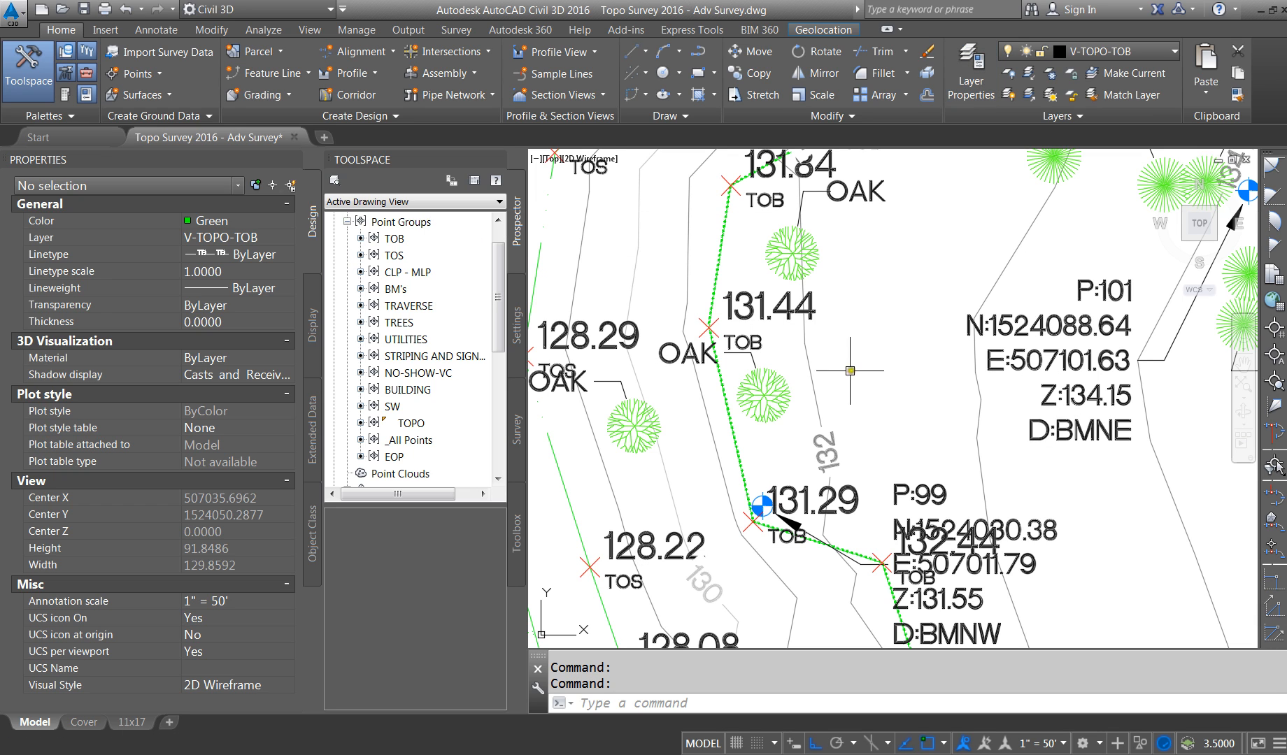
{"action": "key", "text": "Escape"}
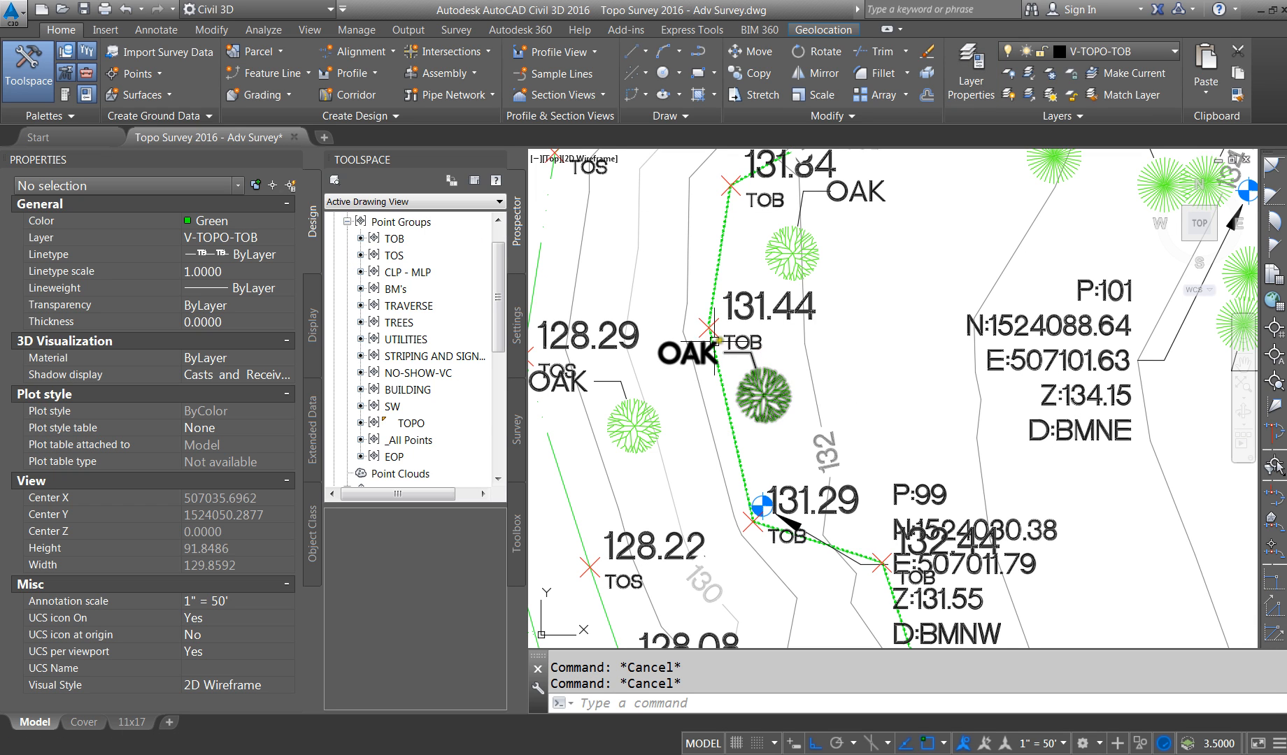
{"action": "scroll", "coordinate": [727, 273], "scroll_direction": "up", "scroll_amount": 8}
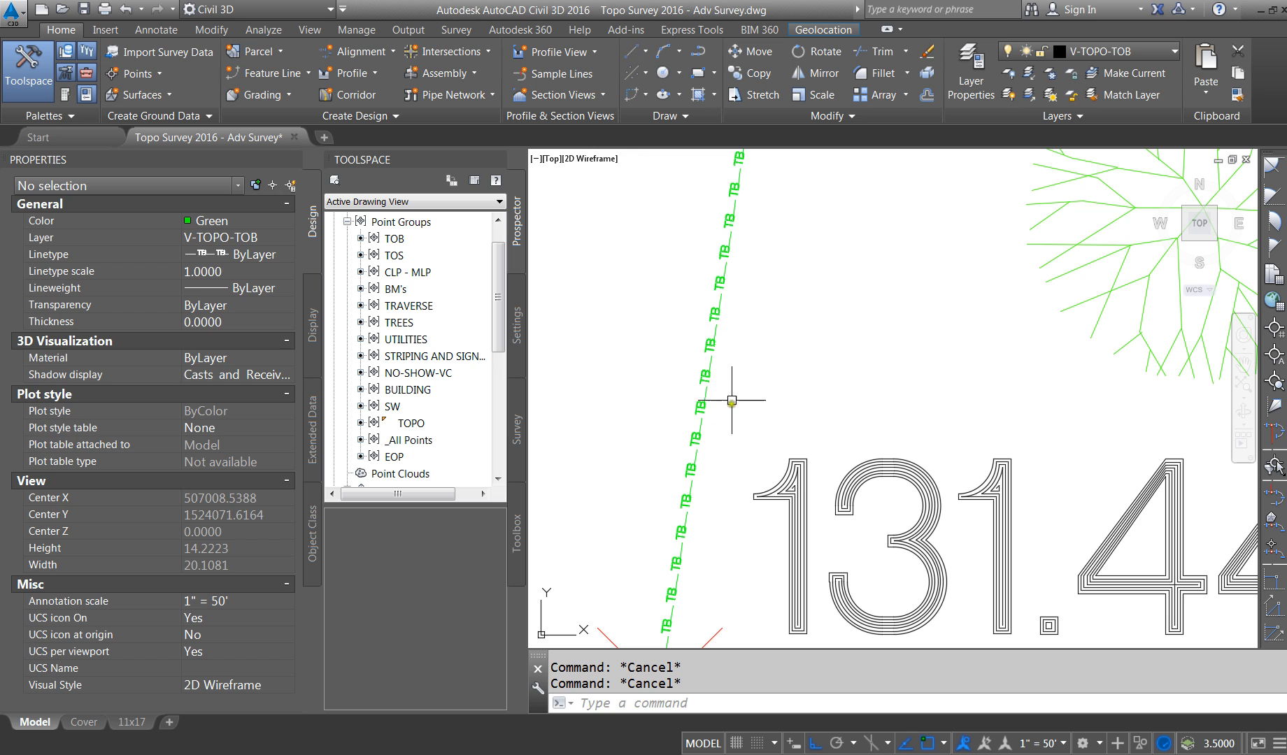
{"action": "scroll", "coordinate": [714, 371], "scroll_direction": "down", "scroll_amount": 12}
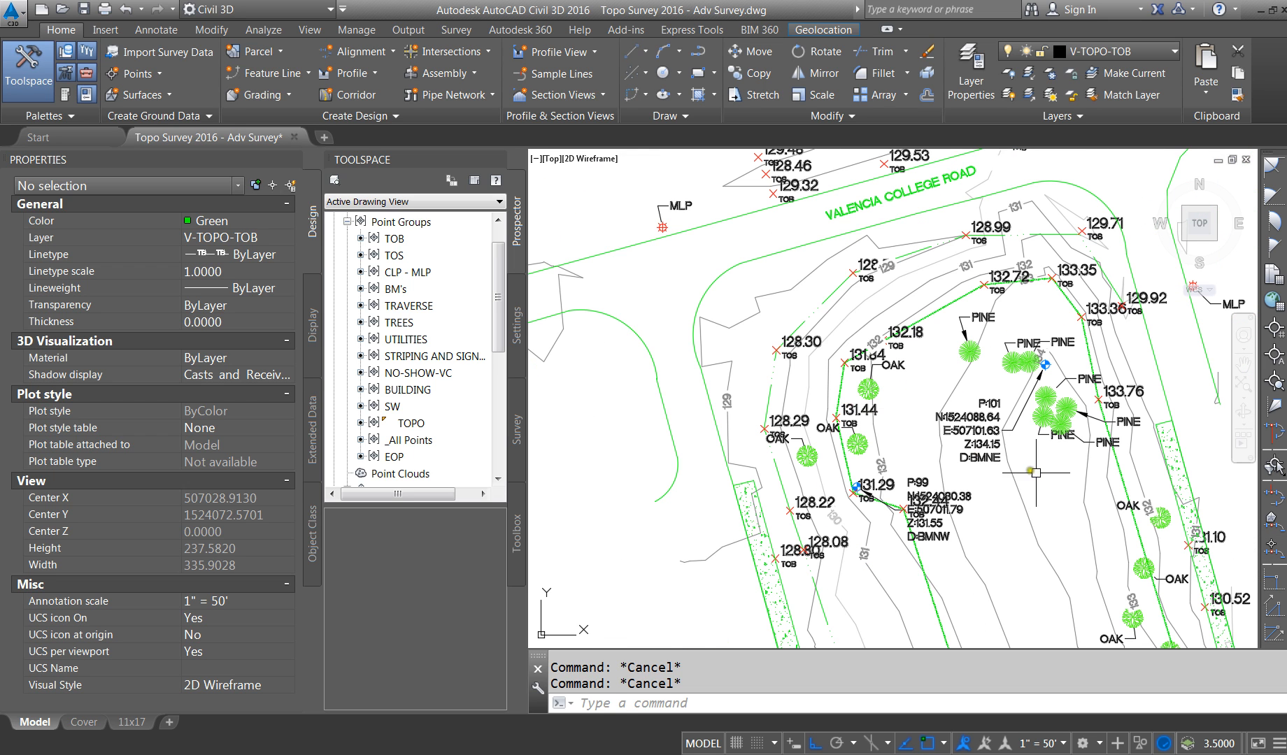
{"action": "scroll", "coordinate": [893, 403], "scroll_direction": "up", "scroll_amount": 2}
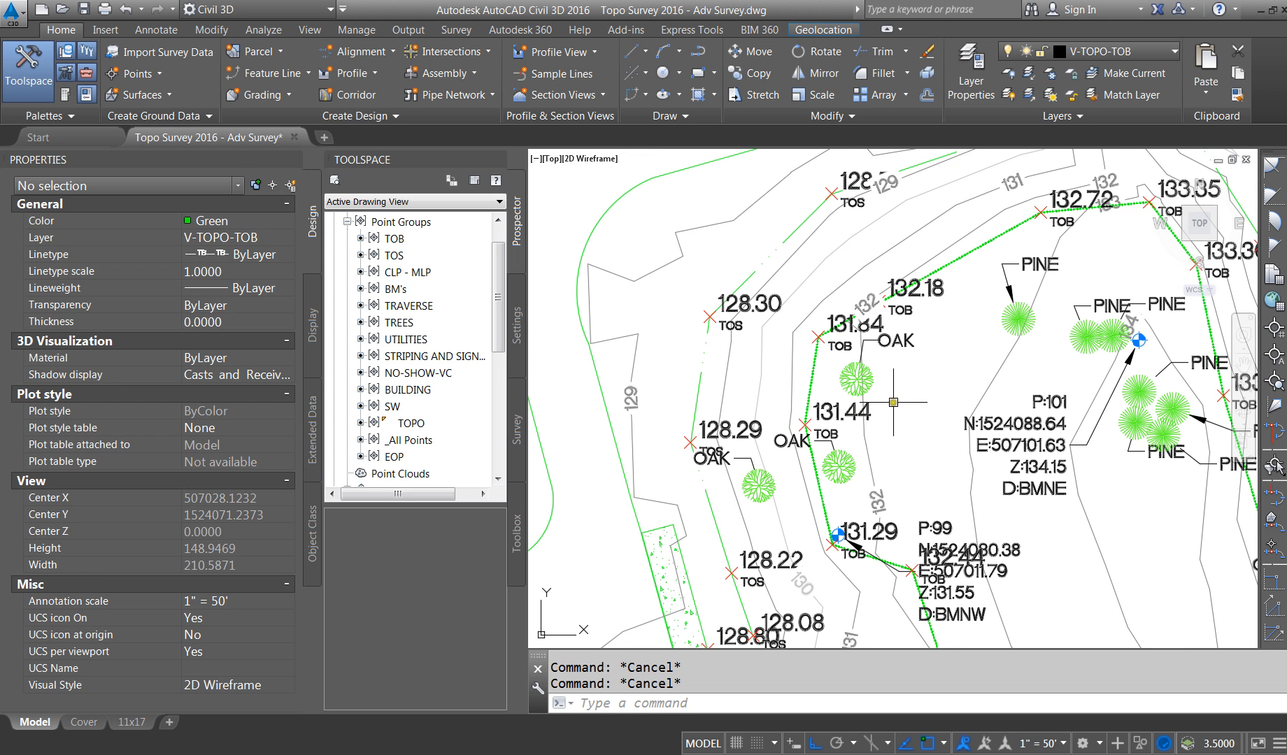
Step: Move the TOS and TOB point groups to the end of the point group display order, with TOB last
{"action": "left_click", "coordinate": [404, 223]}
{"action": "right_click", "coordinate": [417, 222]}
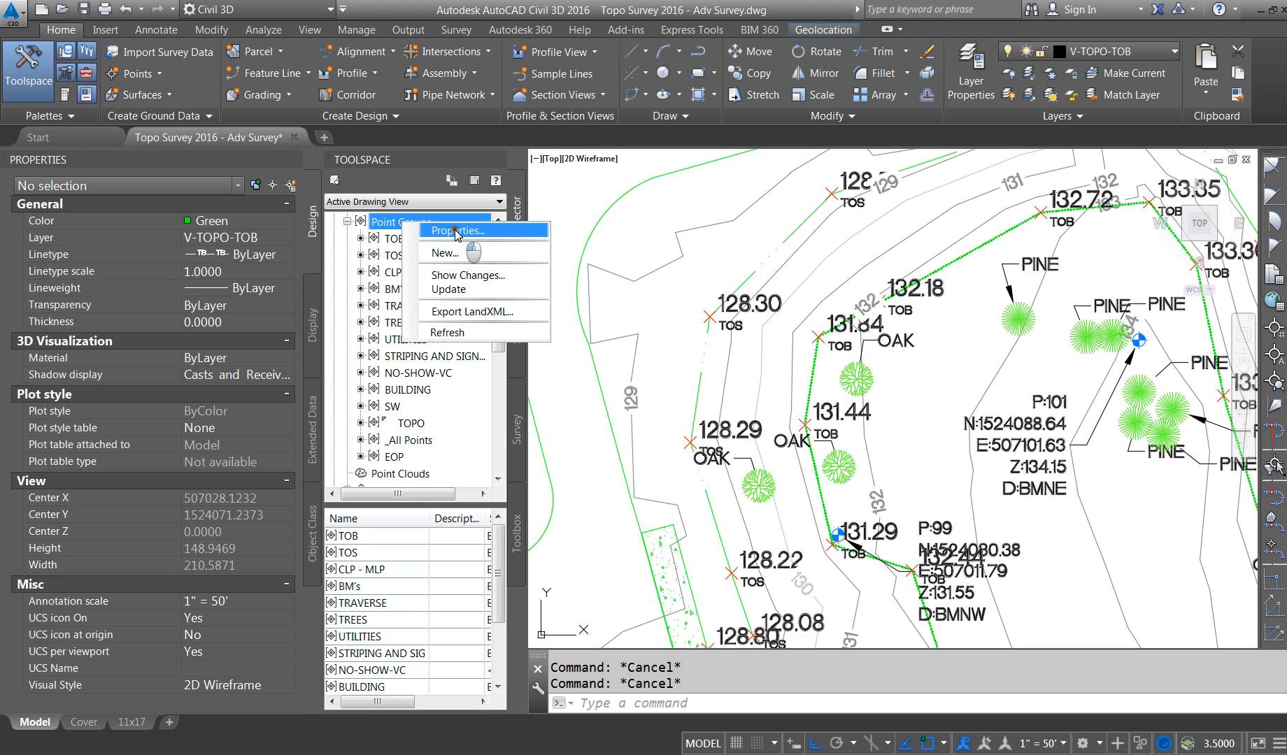
{"action": "left_click", "coordinate": [458, 231]}
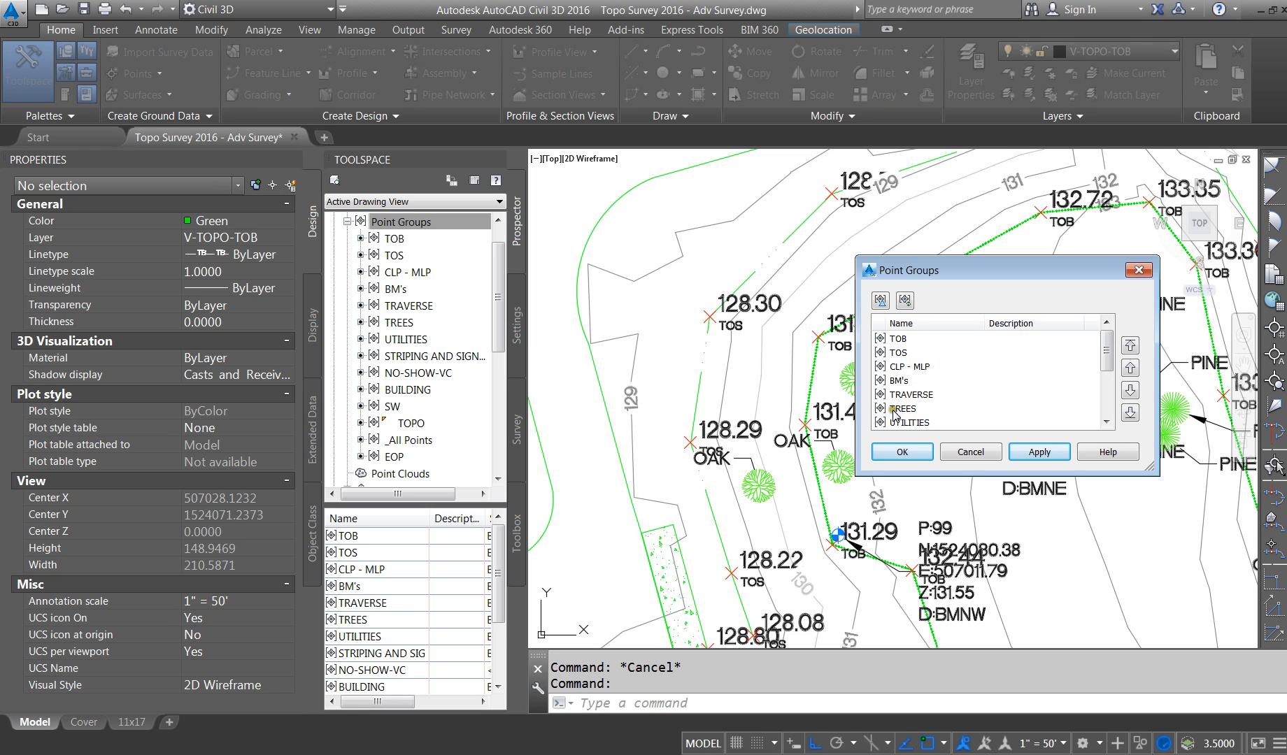
{"action": "left_click", "coordinate": [902, 409]}
{"action": "left_click", "coordinate": [898, 338]}
{"action": "left_click", "coordinate": [1130, 391]}
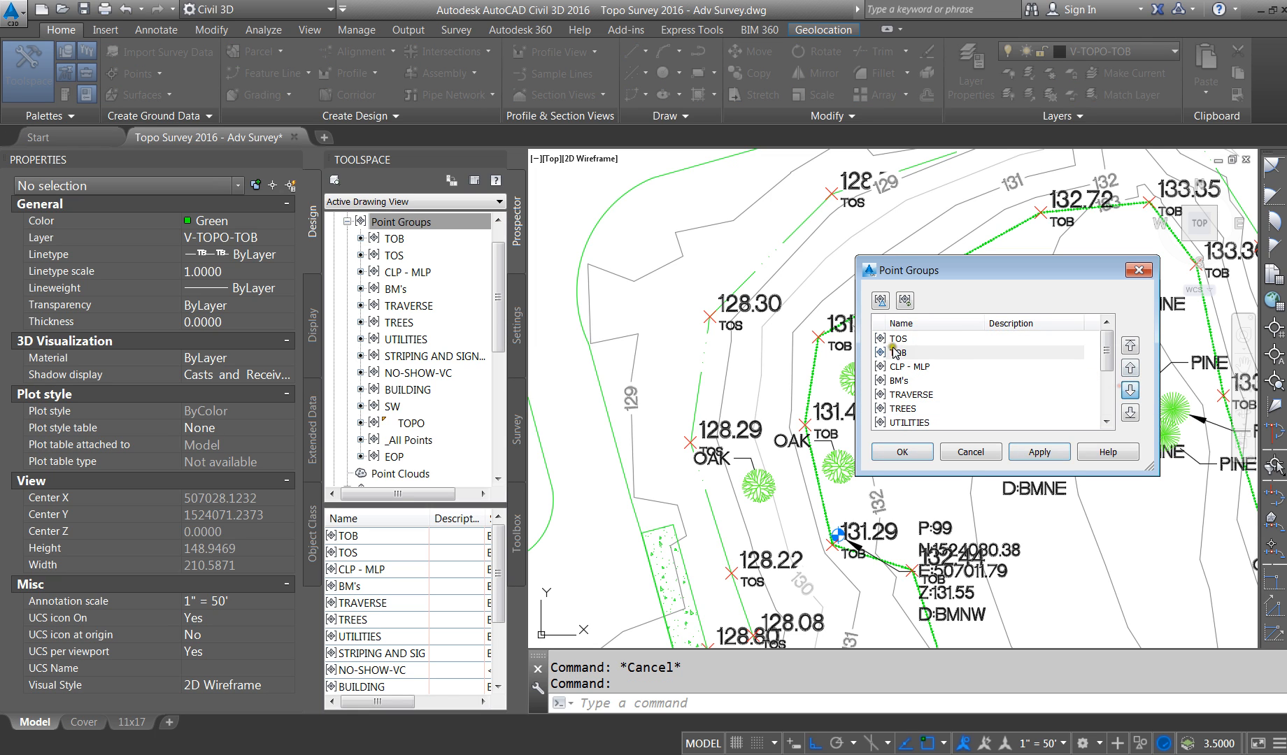
{"action": "left_click", "coordinate": [898, 339]}
{"action": "left_click", "coordinate": [1130, 414]}
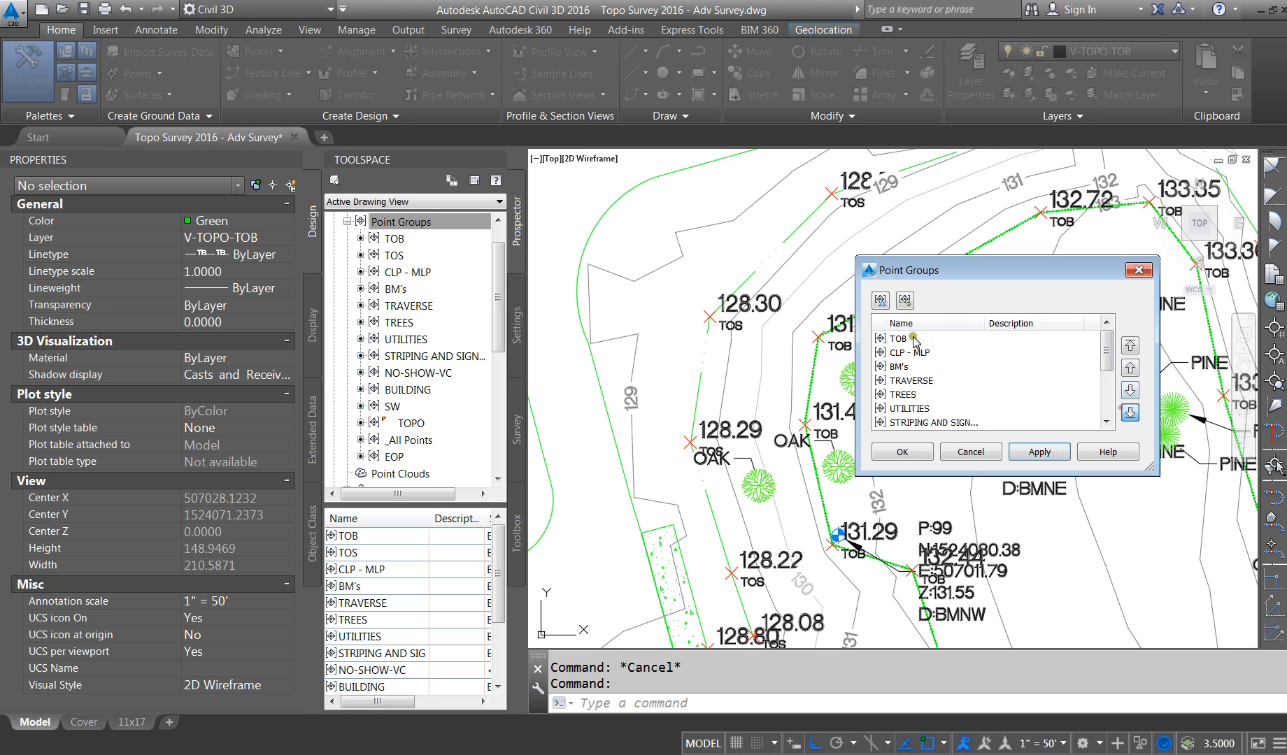
{"action": "left_click", "coordinate": [1130, 413]}
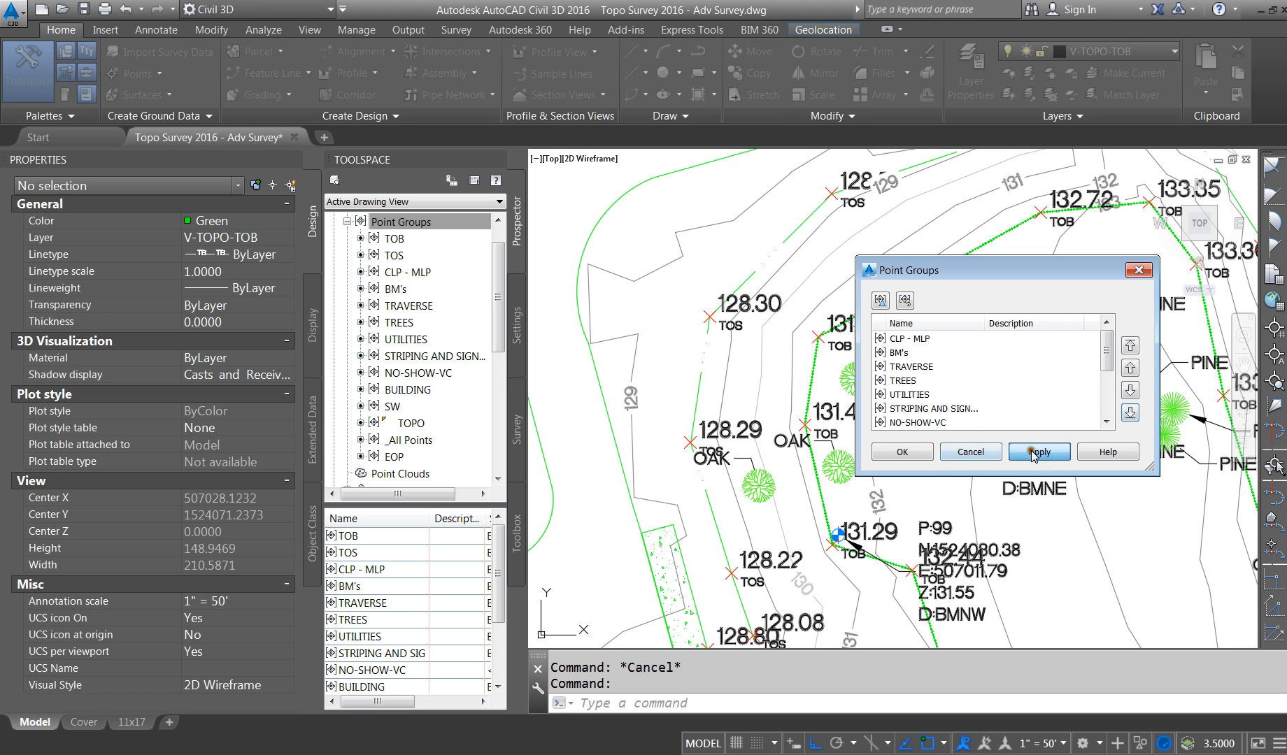
{"action": "left_click", "coordinate": [902, 452]}
{"action": "scroll", "coordinate": [698, 270], "scroll_direction": "down", "scroll_amount": 8}
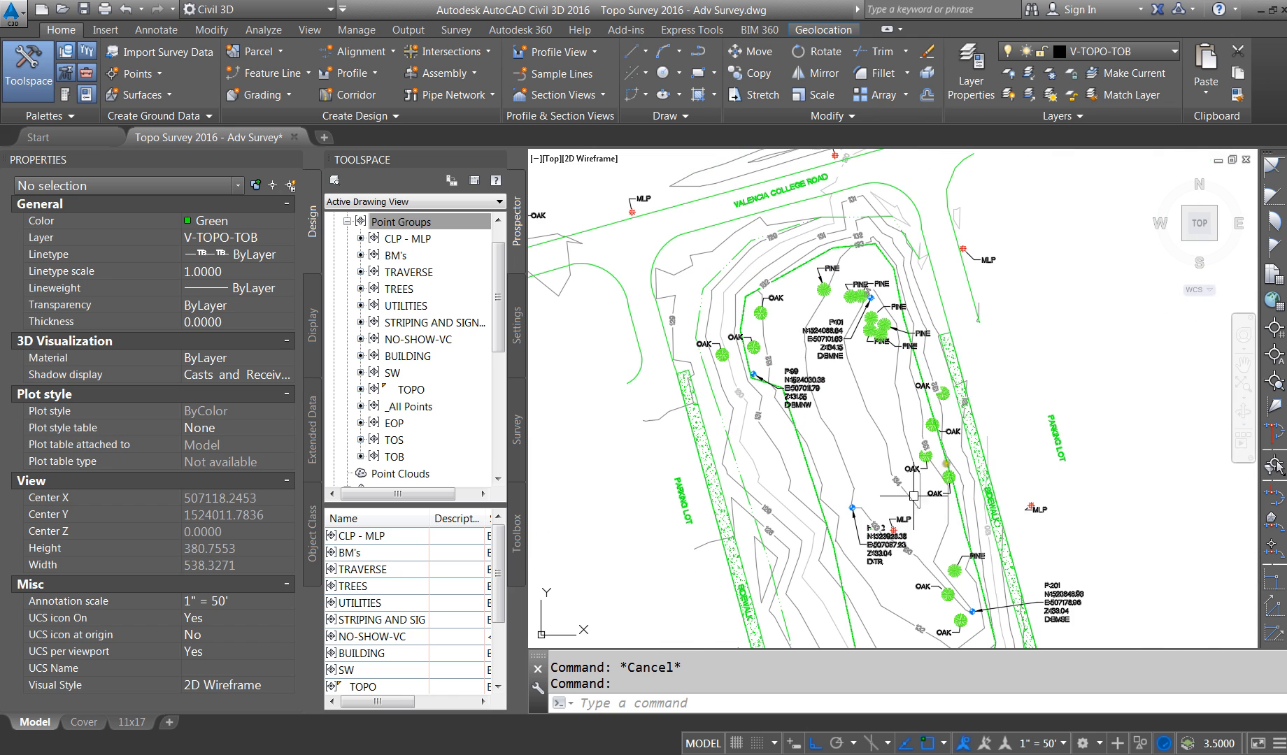
Step: Switch to the 11x17 layout and set the global linetype scale factor to 0.5
{"action": "left_click", "coordinate": [131, 722]}
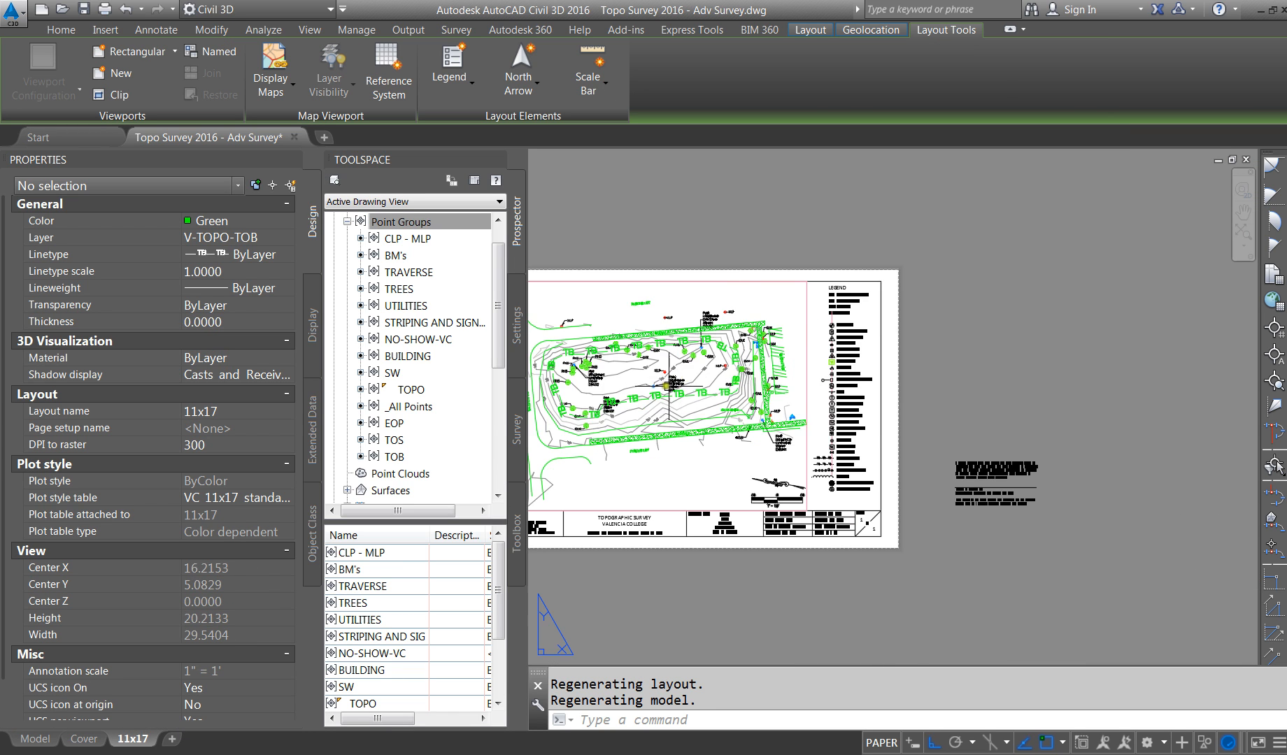
{"action": "scroll", "coordinate": [647, 402], "scroll_direction": "up", "scroll_amount": 2}
{"action": "scroll", "coordinate": [872, 354], "scroll_direction": "down", "scroll_amount": 2}
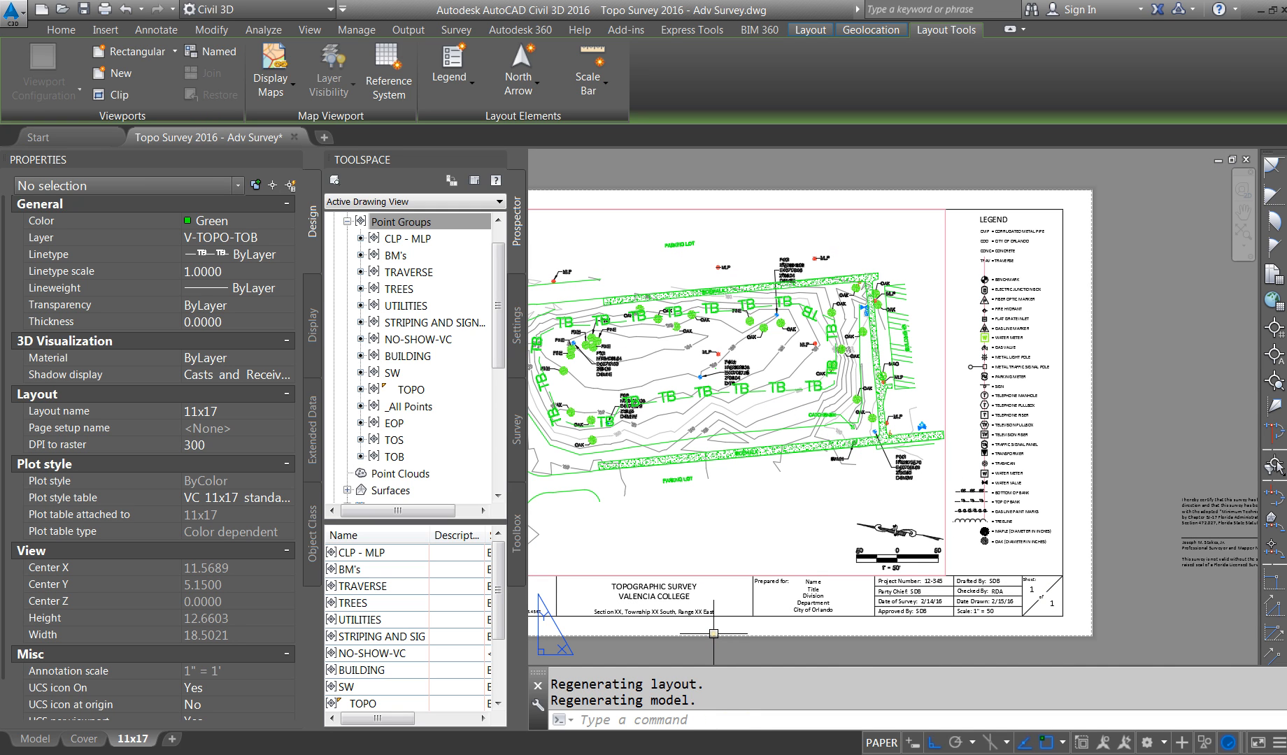
{"action": "type", "text": "LTS"}
{"action": "key", "text": "Return"}
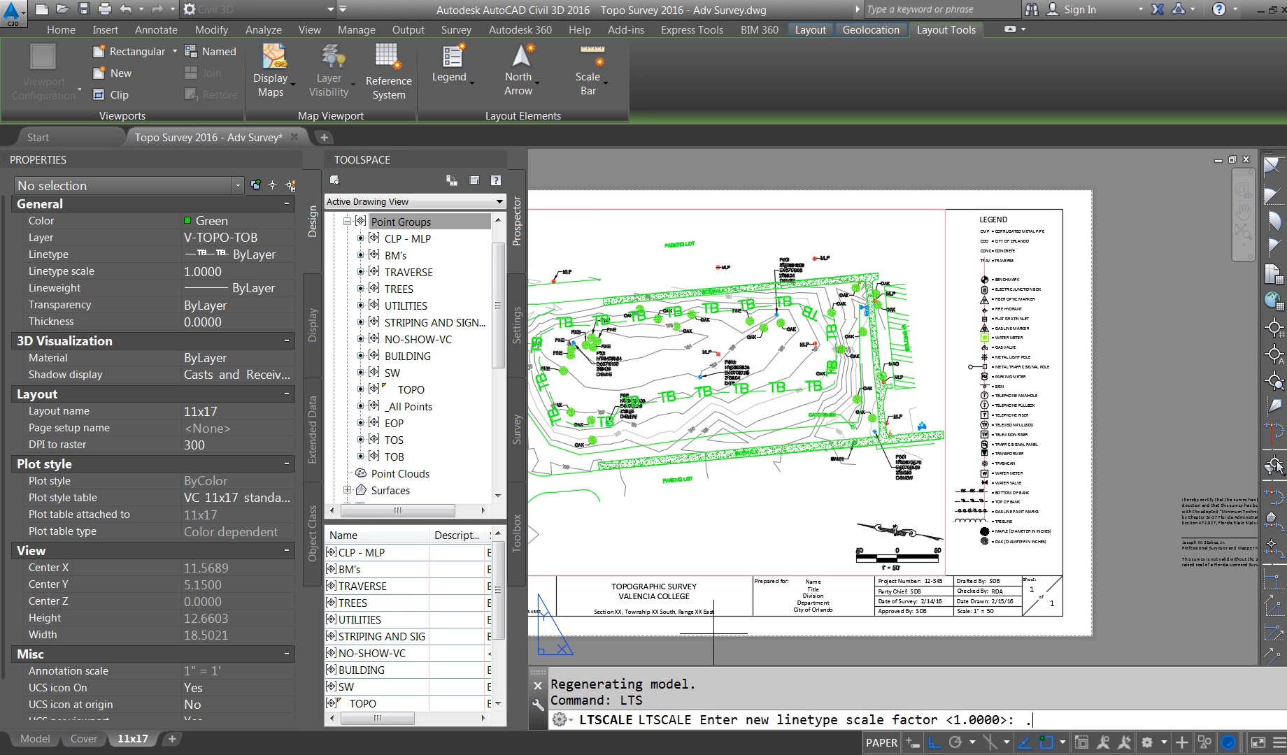
{"action": "type", "text": ".5"}
{"action": "key", "text": "Return"}
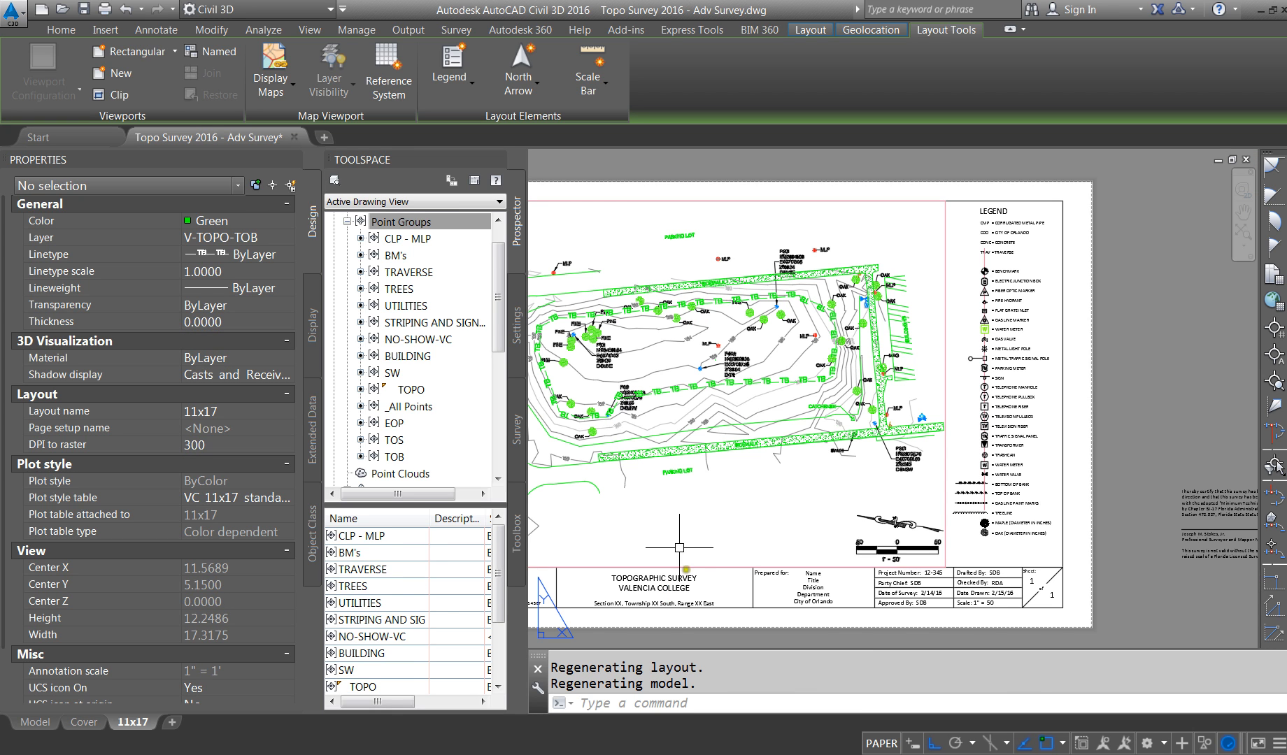
Step: Set the global linetype scale factor to 1 and check the TB pattern along the bank line near point 99
{"action": "scroll", "coordinate": [621, 286], "scroll_direction": "up", "scroll_amount": 2}
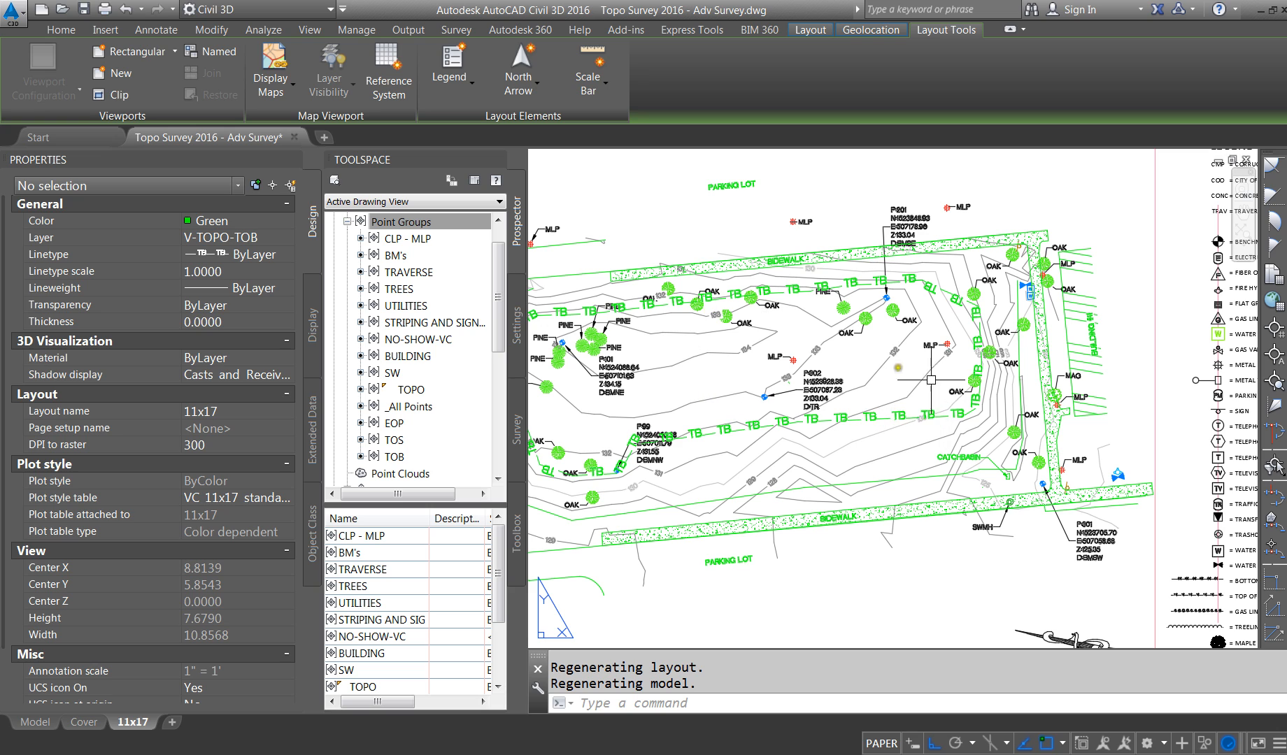
{"action": "scroll", "coordinate": [811, 526], "scroll_direction": "down", "scroll_amount": 2}
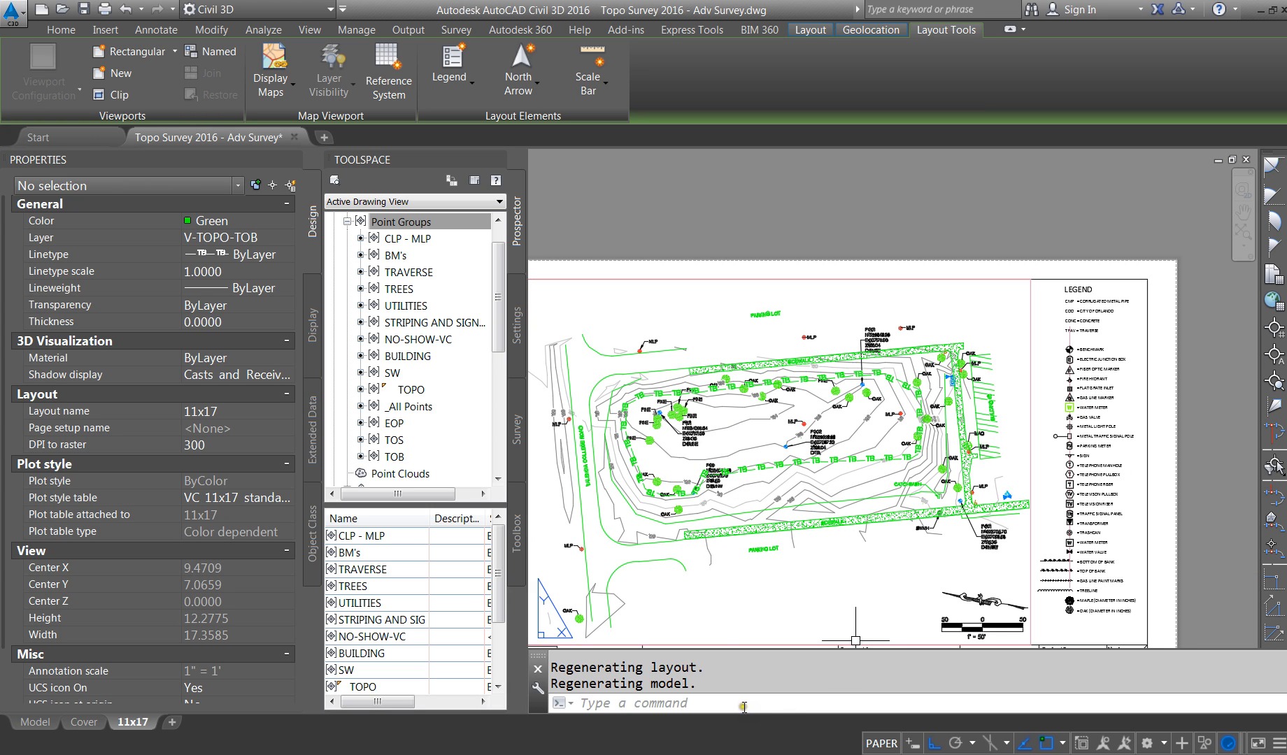
{"action": "key", "text": "Return"}
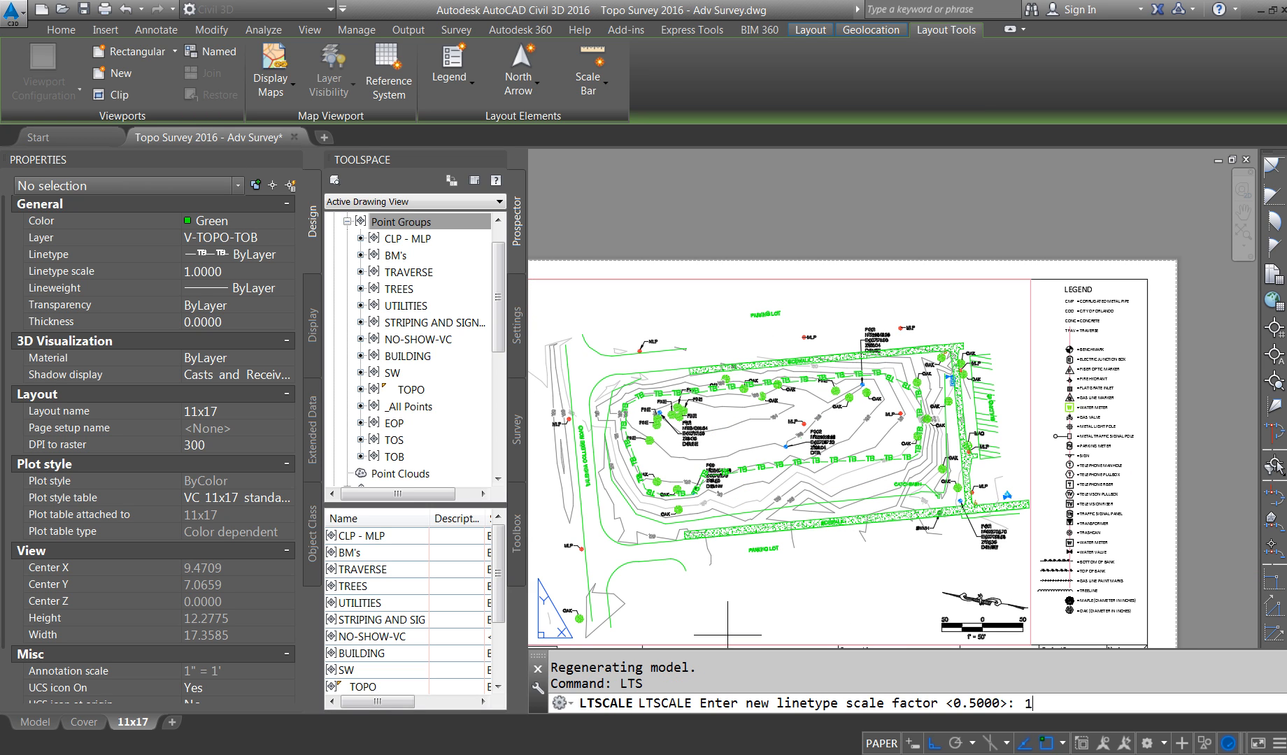
{"action": "type", "text": "1"}
{"action": "key", "text": "Return"}
{"action": "key", "text": "Escape"}
{"action": "key", "text": "Escape"}
{"action": "scroll", "coordinate": [705, 509], "scroll_direction": "up", "scroll_amount": 6}
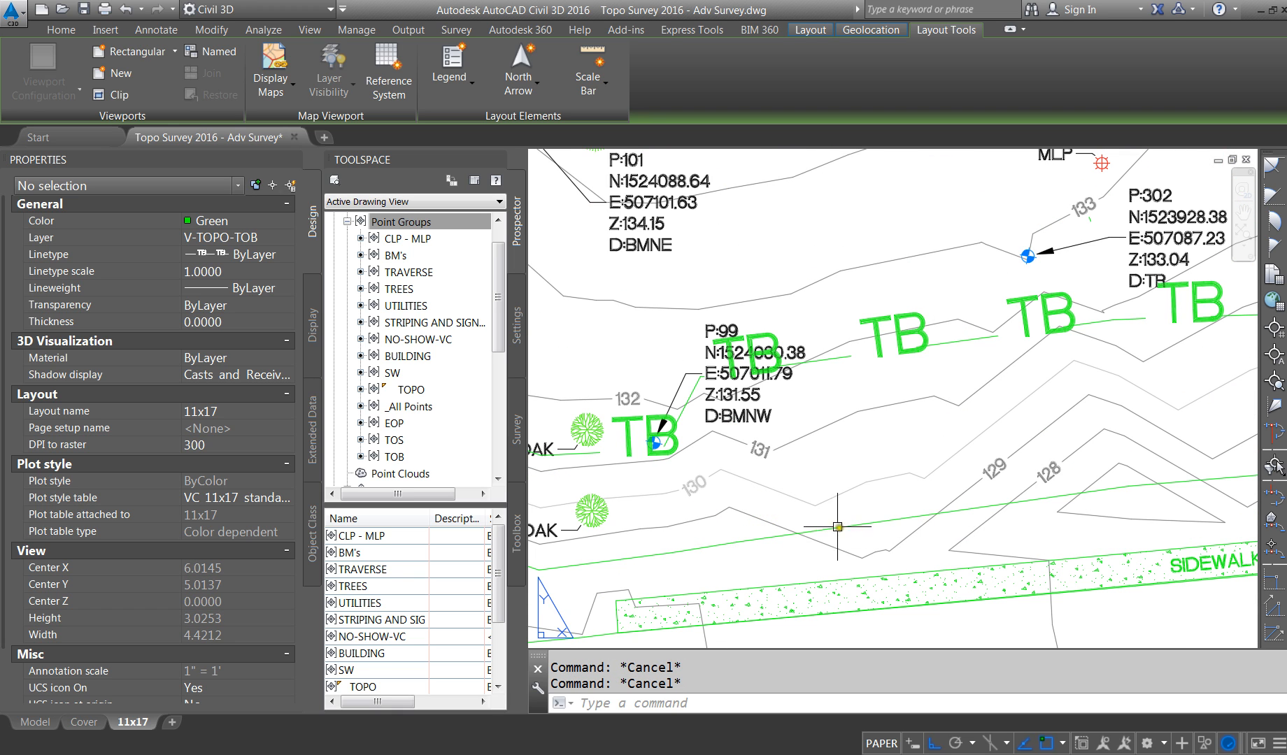
{"action": "scroll", "coordinate": [882, 501], "scroll_direction": "down", "scroll_amount": 2}
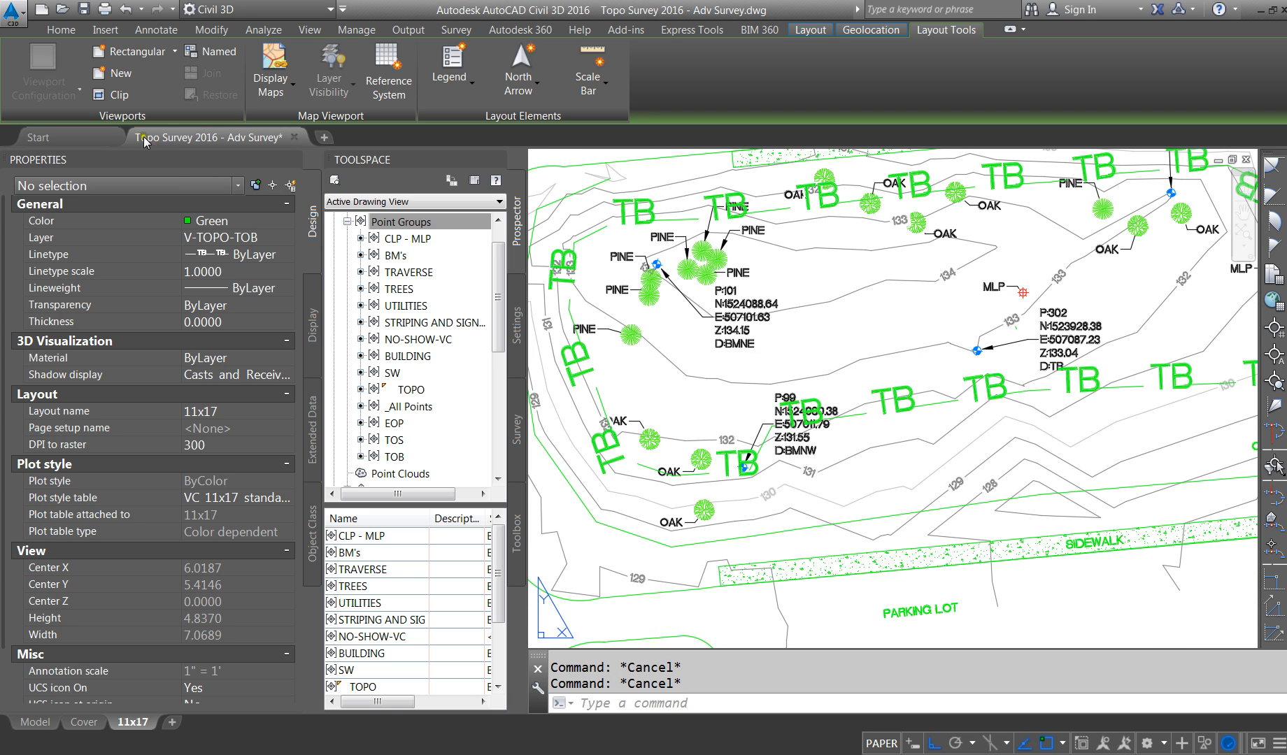
Step: Change the V-TOPO-TOB layer's linetype to Continuous and close the layer manager
{"action": "left_click", "coordinate": [61, 29]}
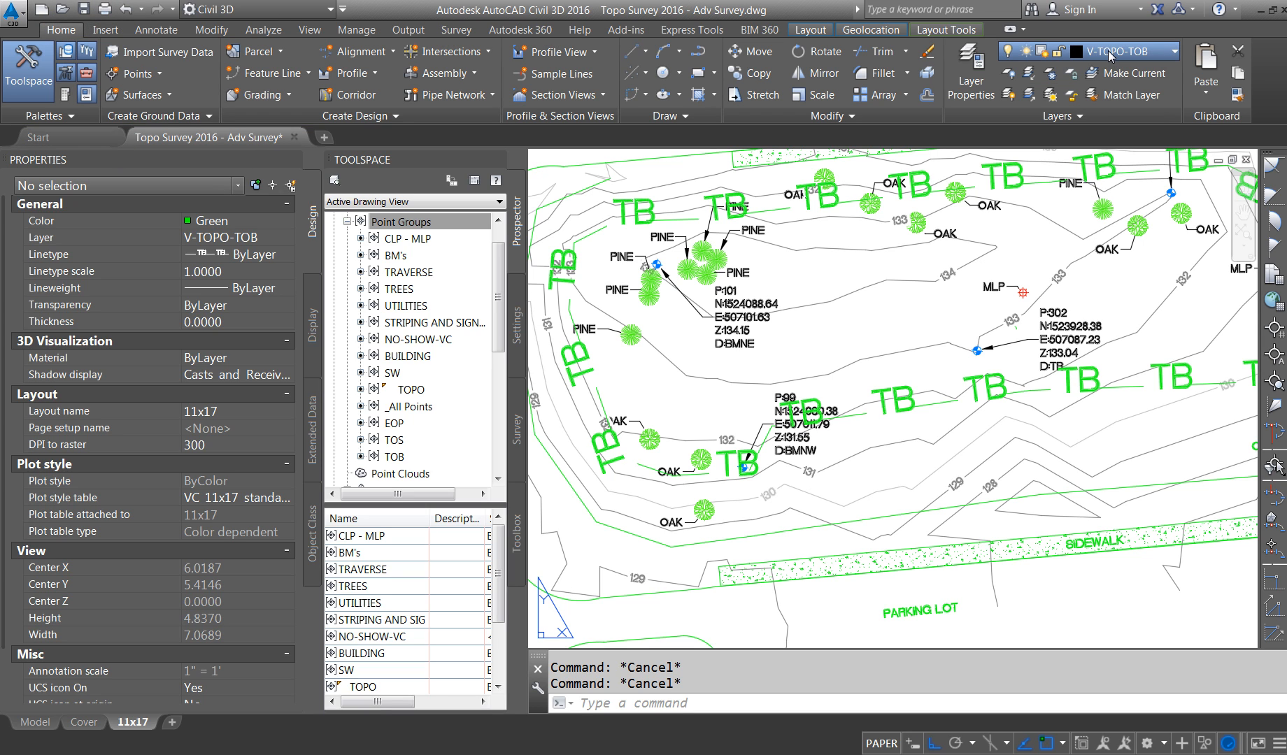
{"action": "left_click", "coordinate": [971, 70]}
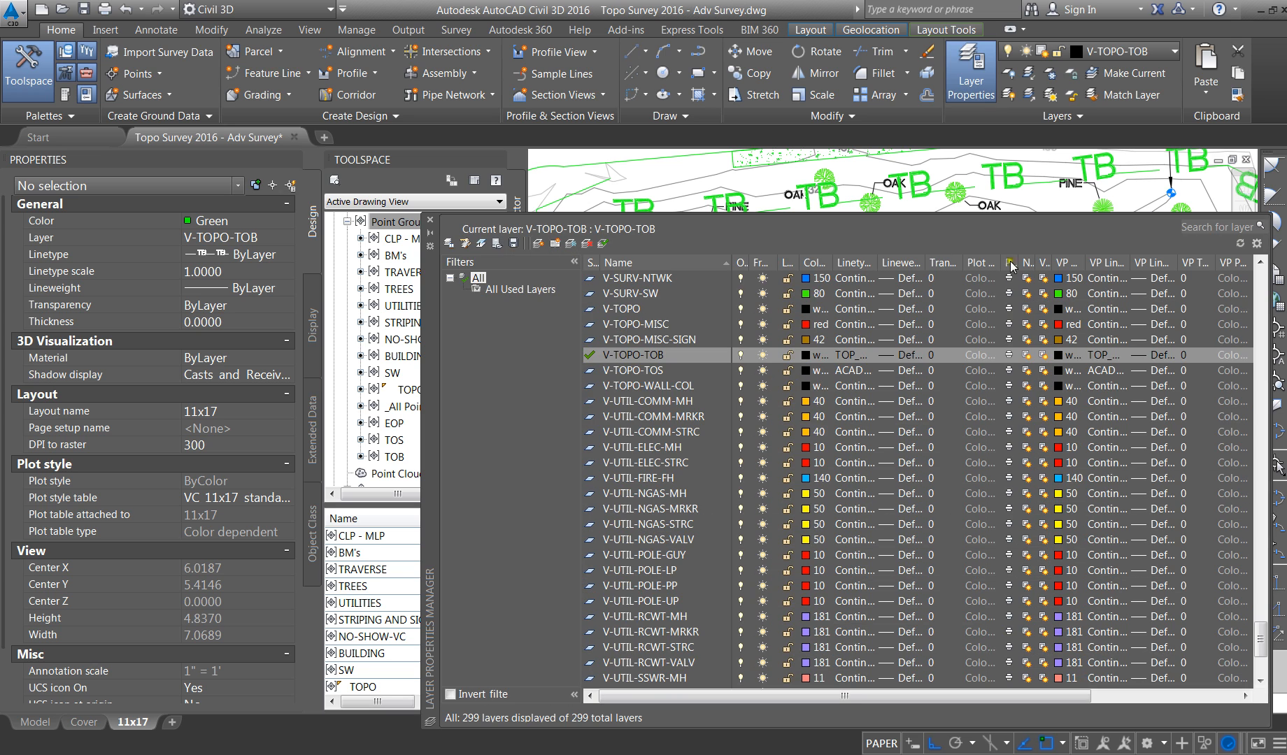
{"action": "left_click", "coordinate": [1108, 356]}
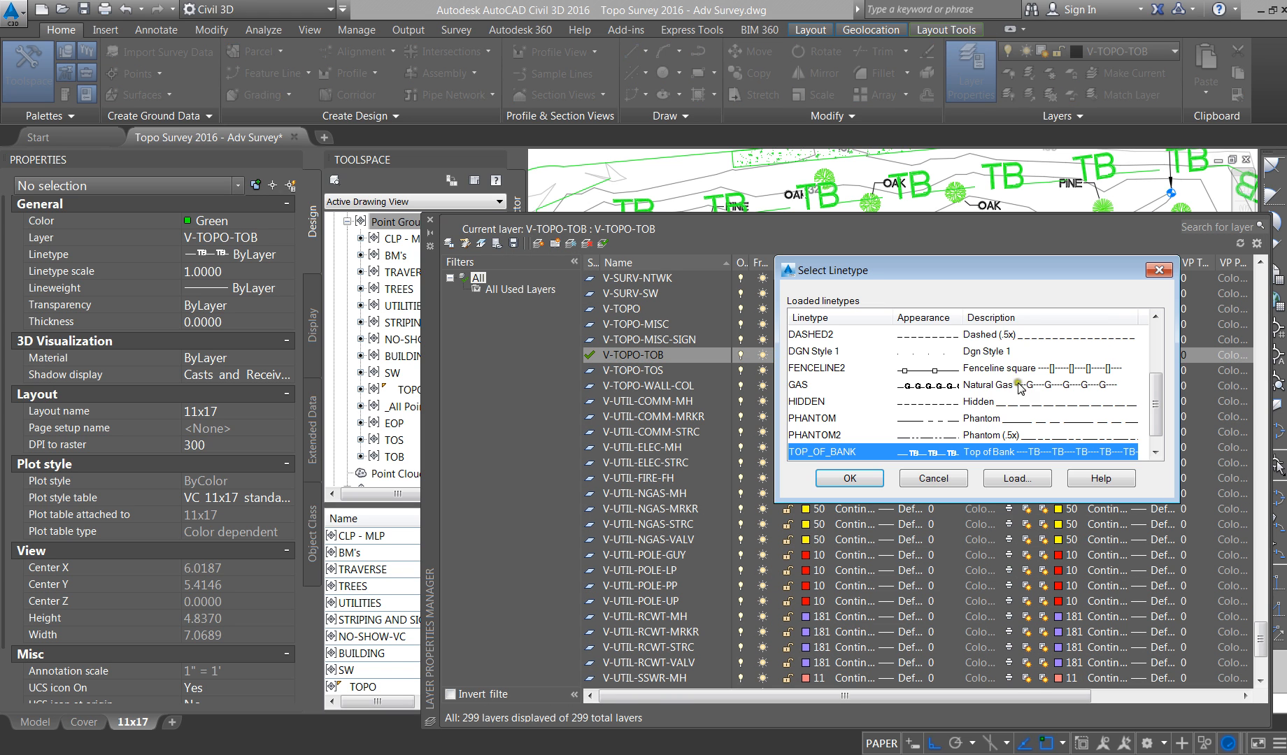
{"action": "left_click", "coordinate": [934, 478]}
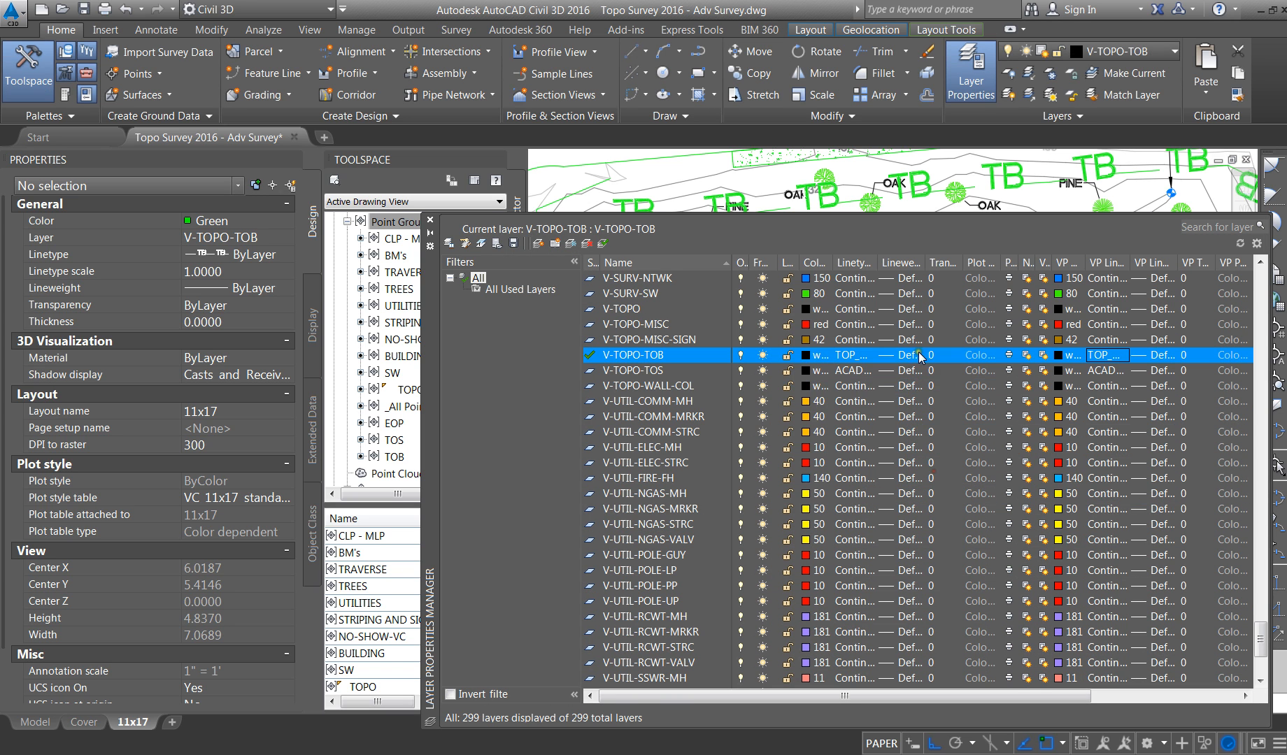
{"action": "left_click", "coordinate": [852, 356]}
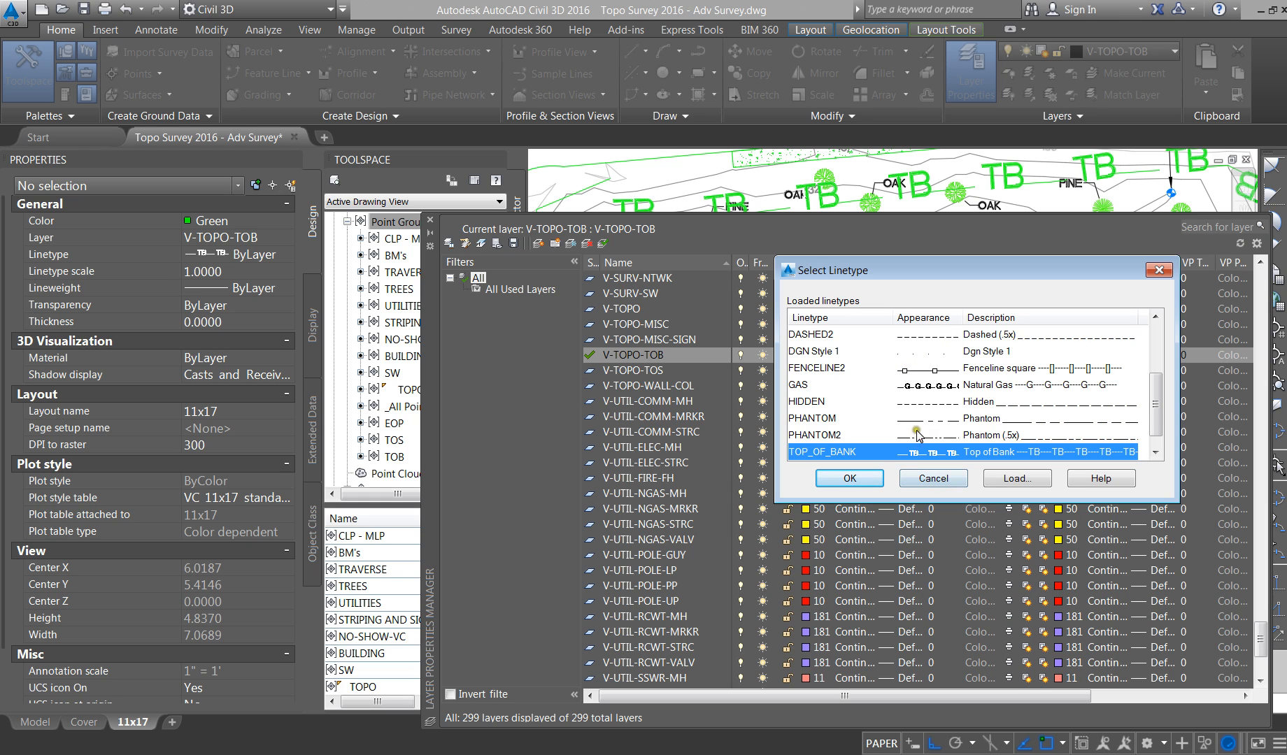
{"action": "scroll", "coordinate": [917, 419], "scroll_direction": "down", "scroll_amount": 1}
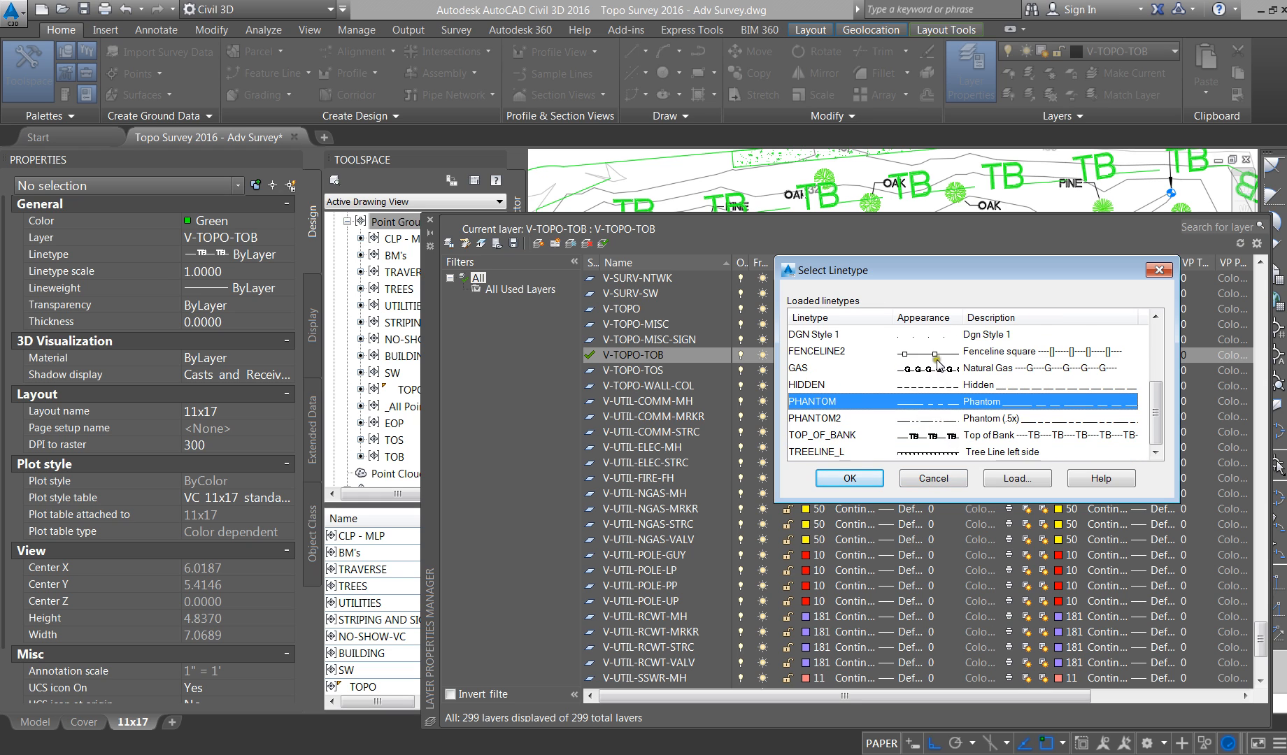
{"action": "scroll", "coordinate": [937, 363], "scroll_direction": "up", "scroll_amount": 2}
{"action": "left_click", "coordinate": [924, 385]}
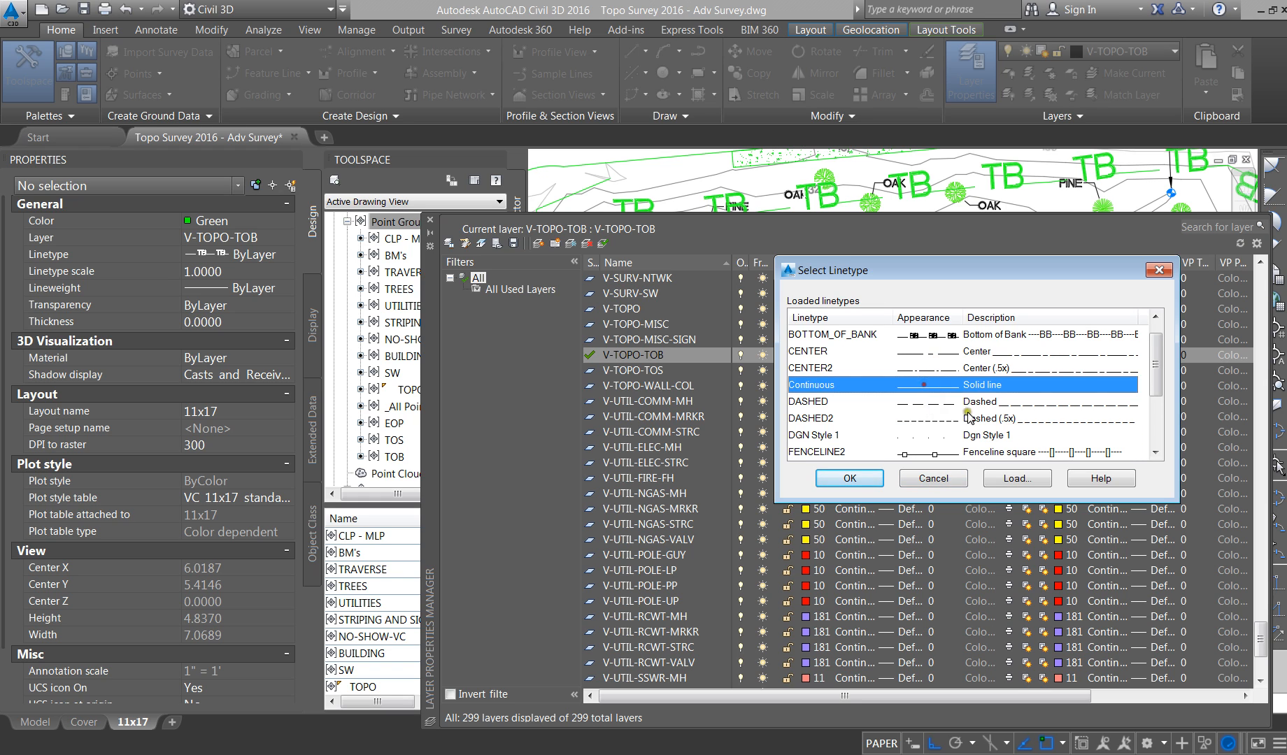
{"action": "left_click", "coordinate": [850, 479]}
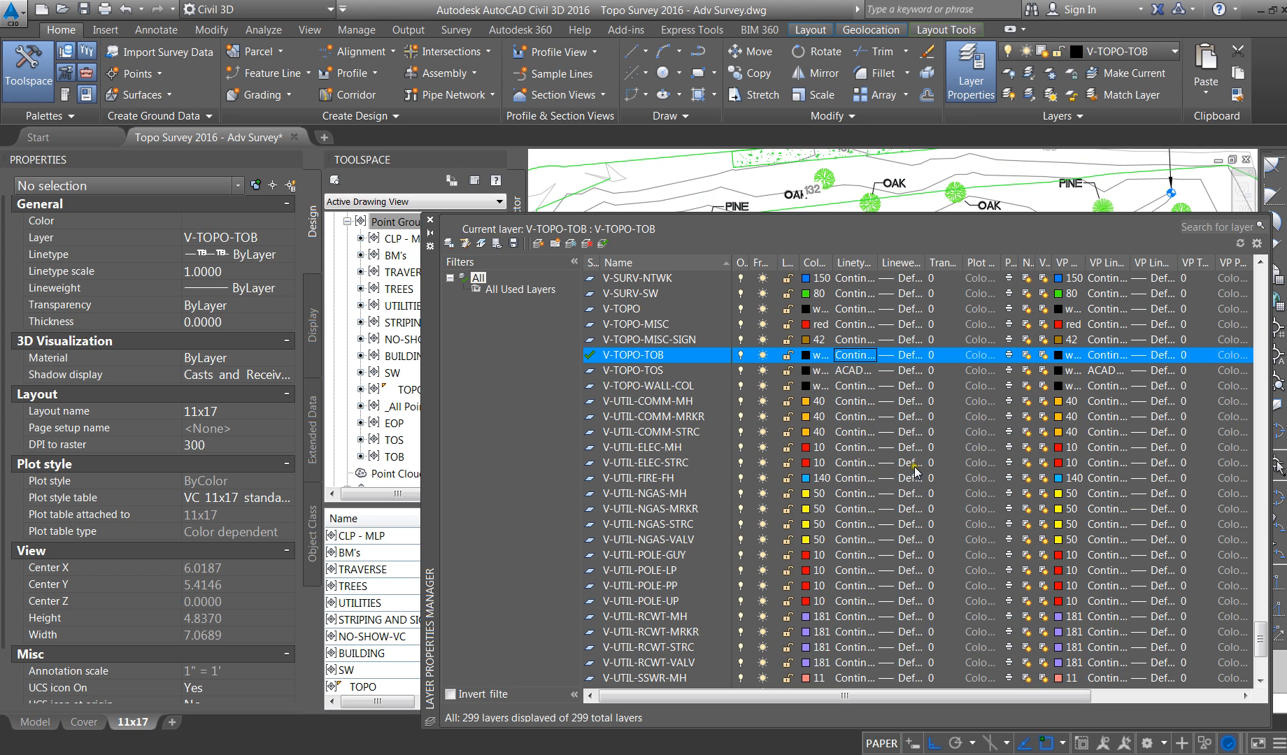
{"action": "left_click", "coordinate": [432, 221]}
{"action": "scroll", "coordinate": [708, 417], "scroll_direction": "down", "scroll_amount": 1}
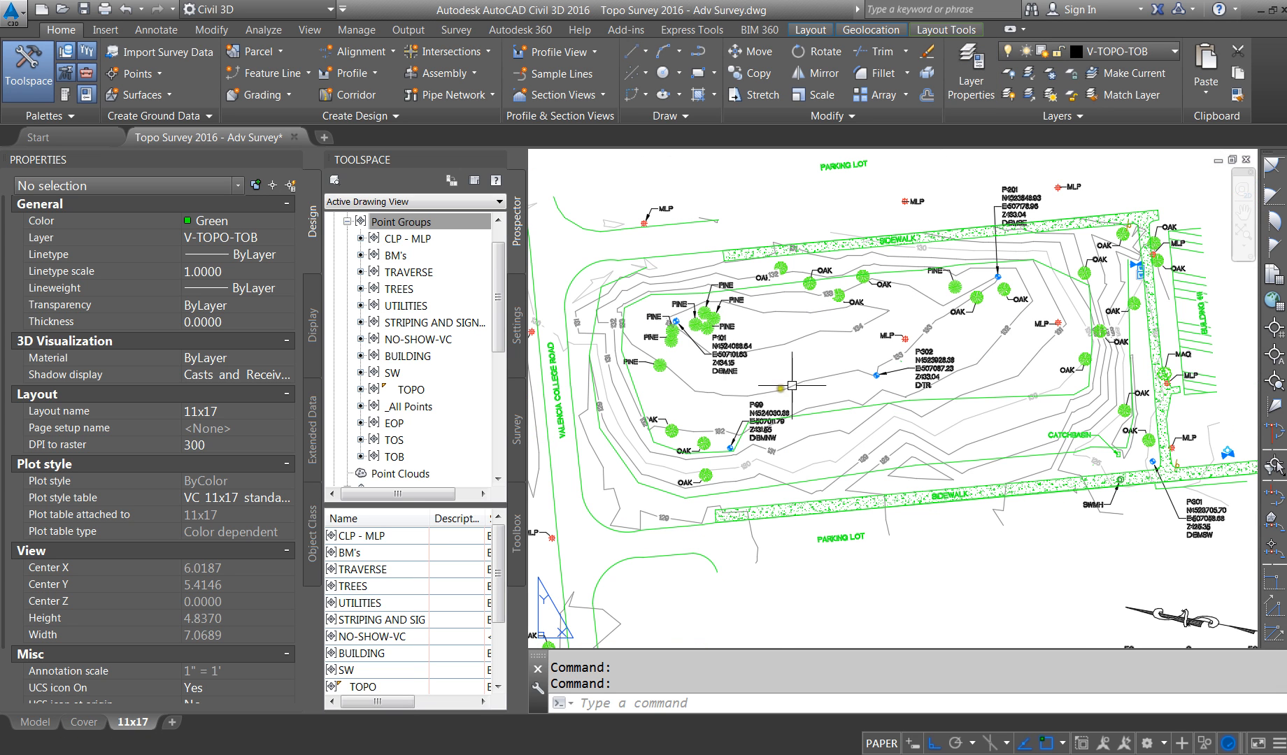
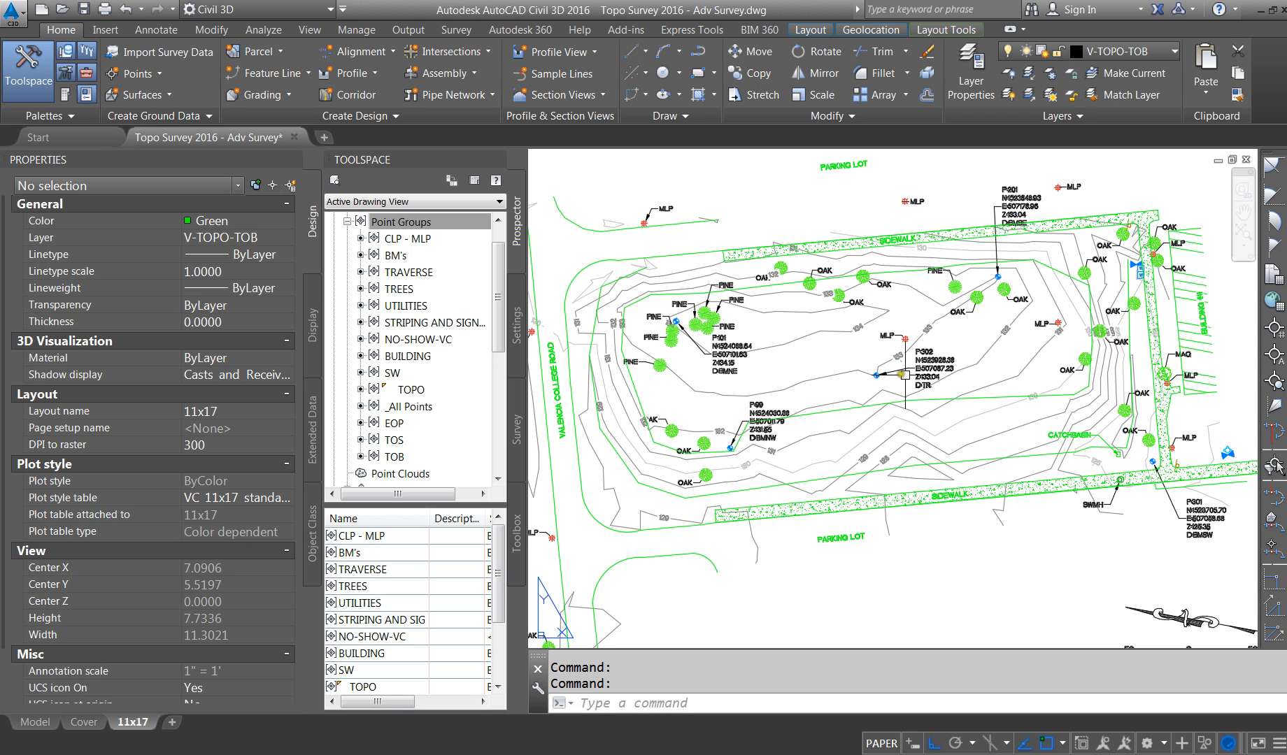
Step: Activate the survey viewport's model space and delete the top of bank polyline
{"action": "left_click", "coordinate": [815, 417]}
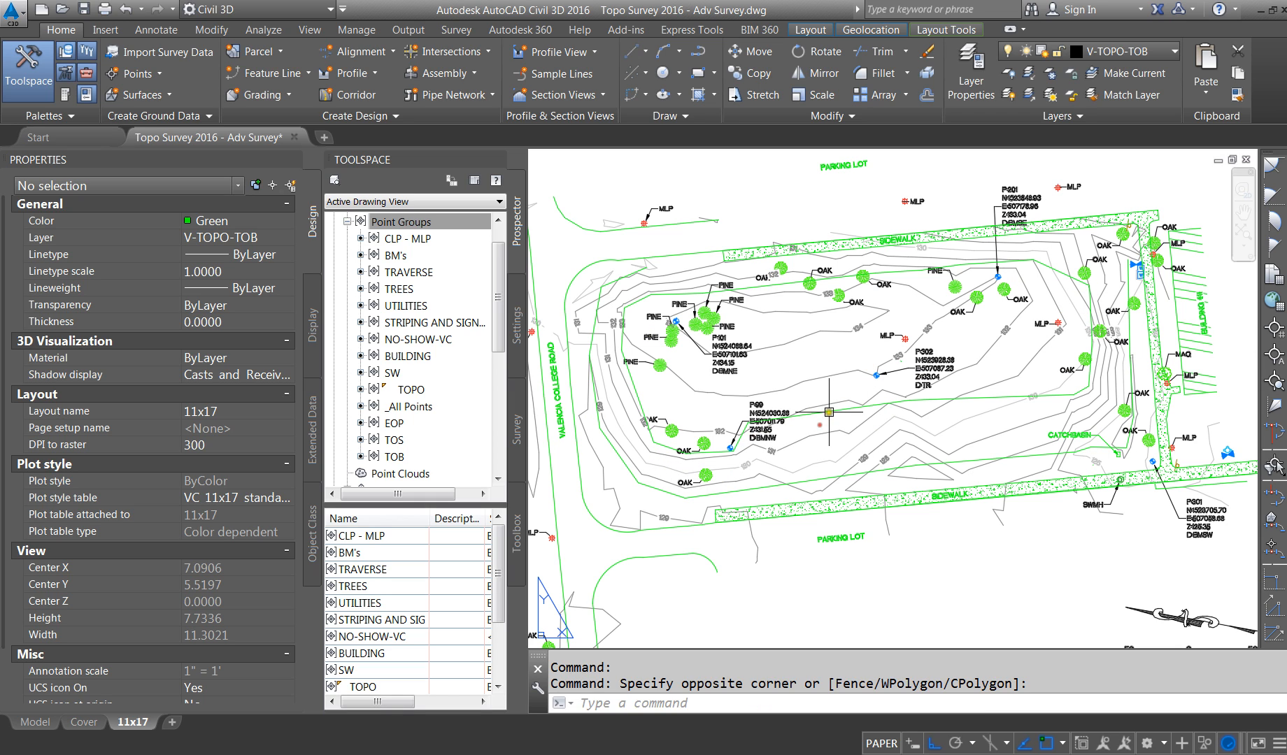
{"action": "double_click", "coordinate": [827, 425]}
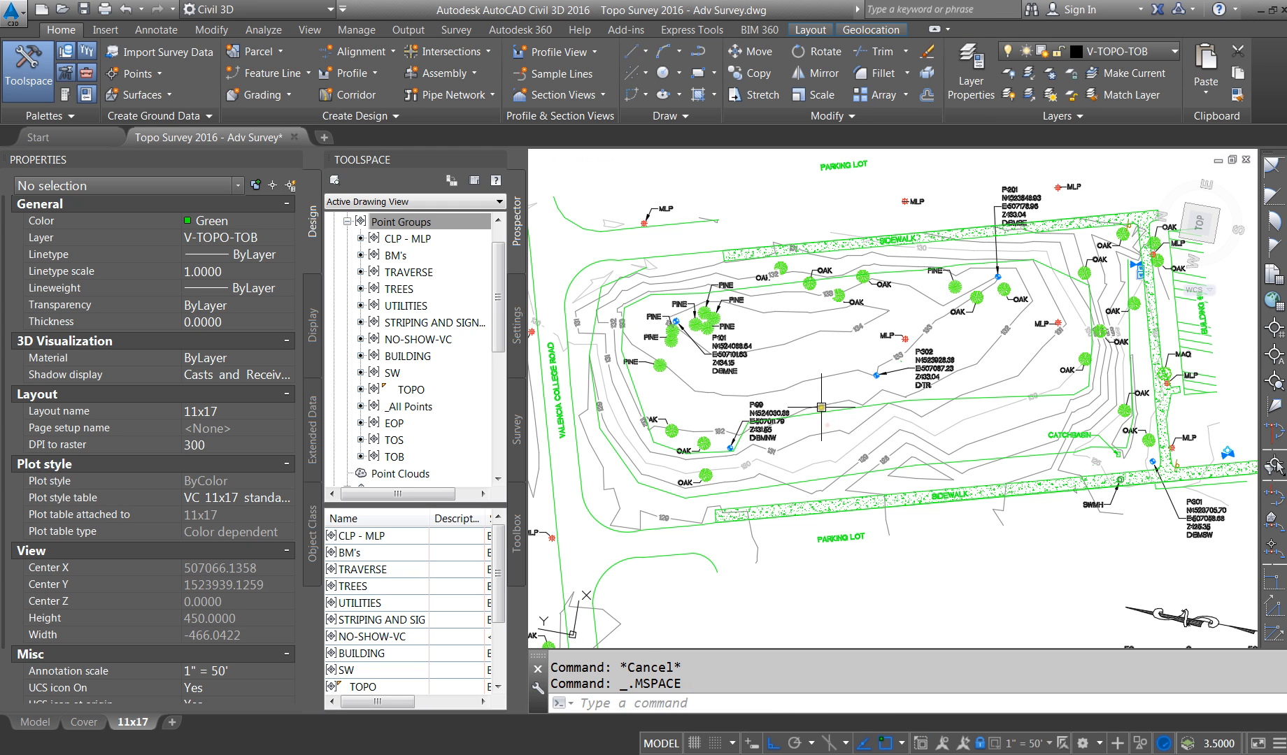
{"action": "left_click", "coordinate": [822, 412]}
{"action": "key", "text": "Delete"}
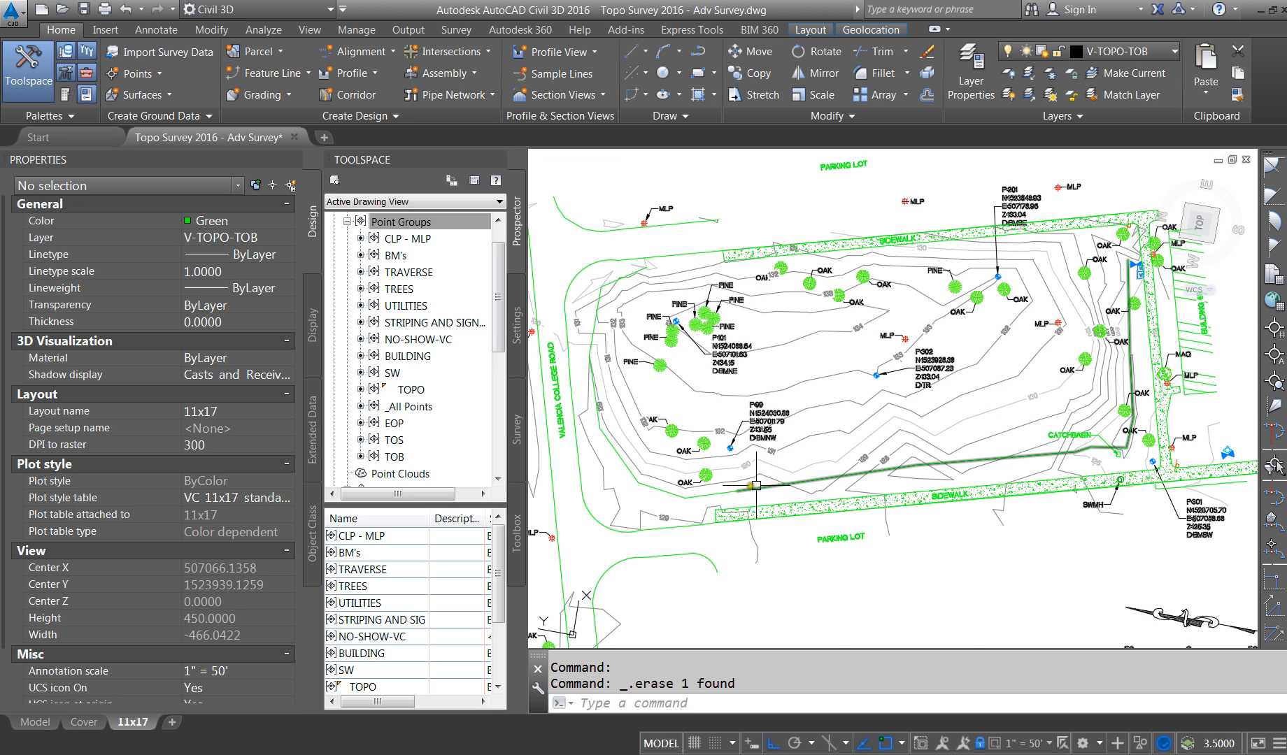
Step: Set the global linetype scale factor to 0.5 and check how the toe of bank line on V-TOPO-TOS displays
{"action": "scroll", "coordinate": [756, 485], "scroll_direction": "down", "scroll_amount": 1}
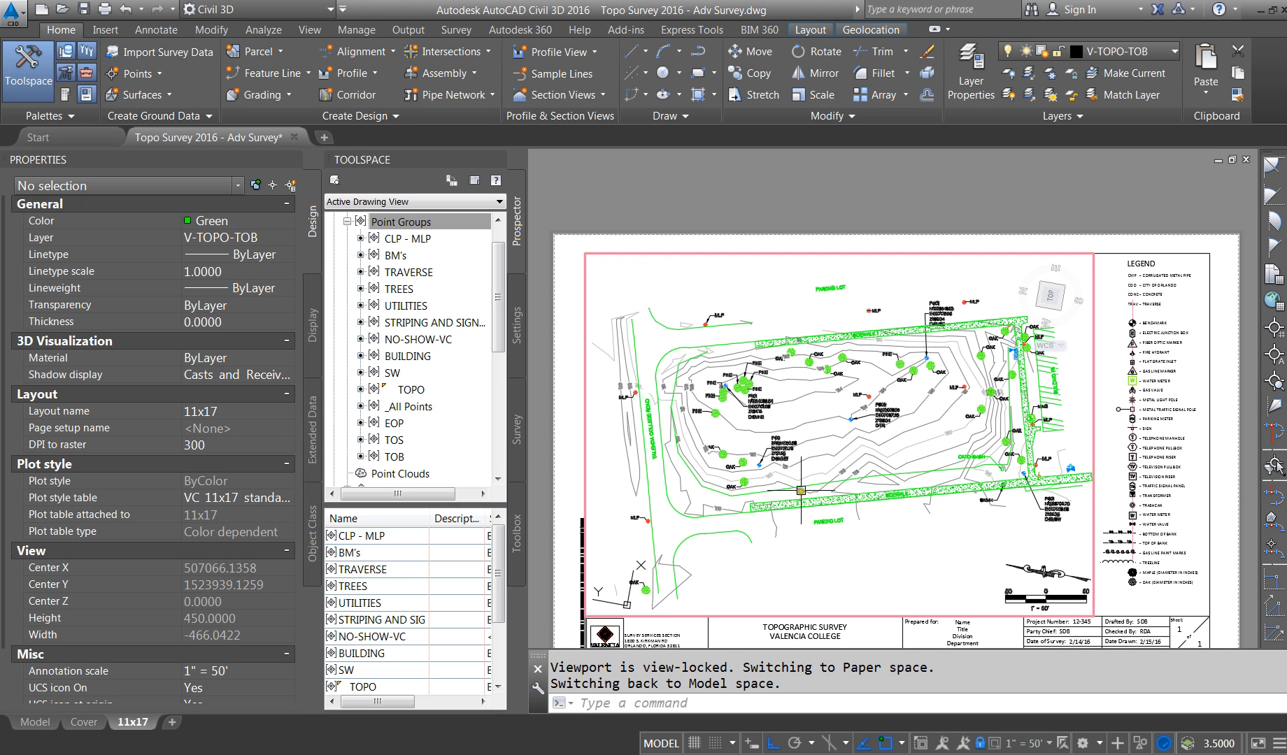
{"action": "left_click", "coordinate": [801, 490]}
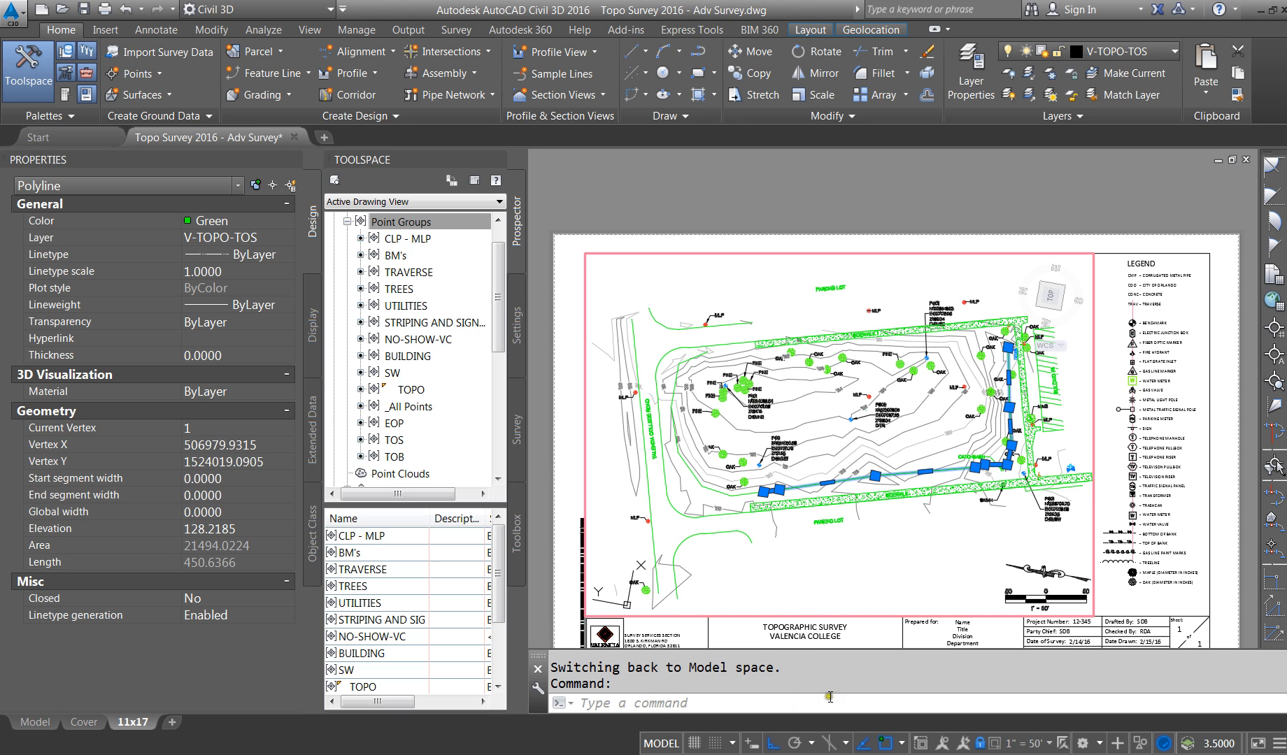
{"action": "key", "text": "Escape"}
{"action": "key", "text": "Escape"}
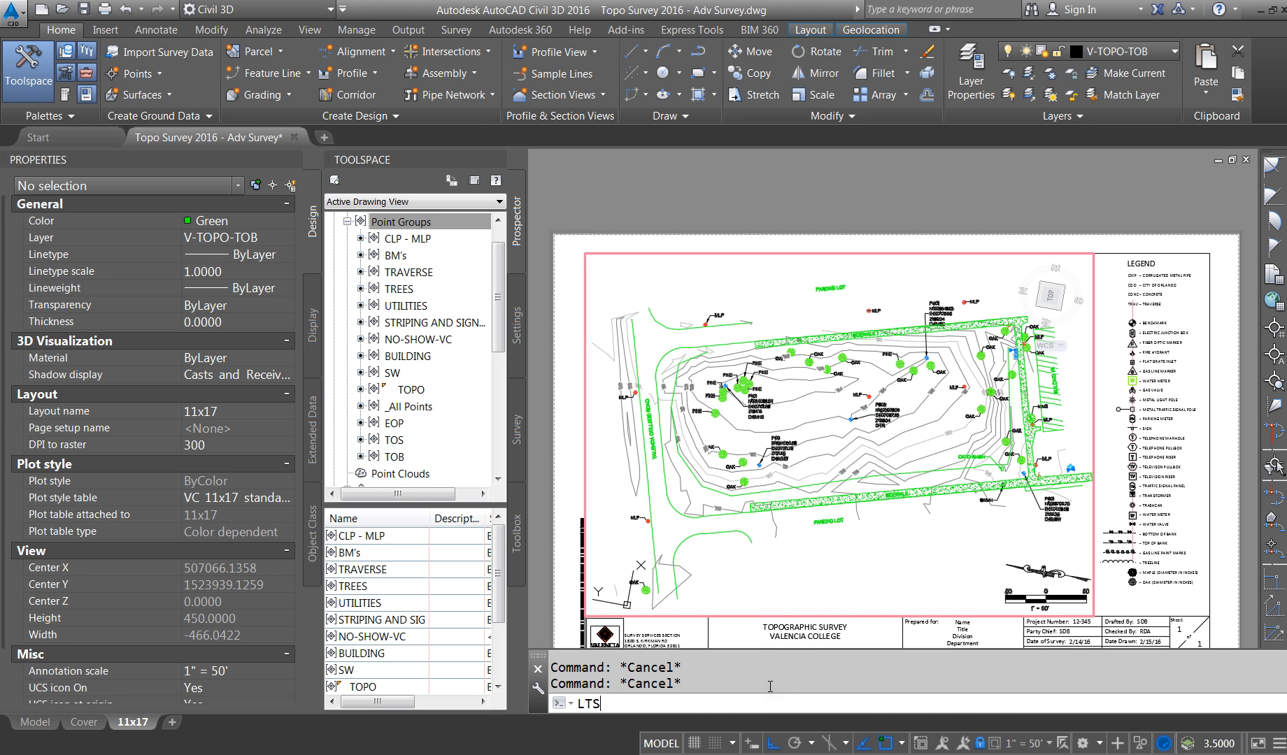
{"action": "key", "text": "Return"}
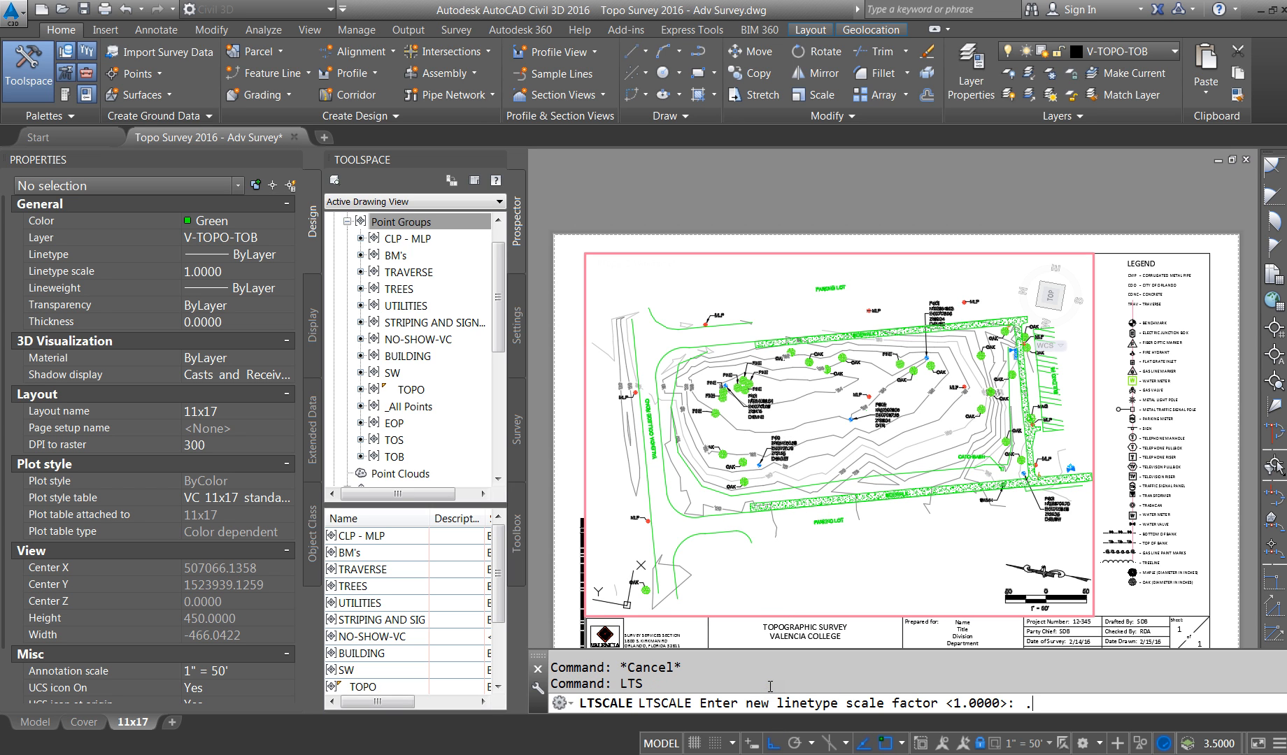
{"action": "key", "text": "Return"}
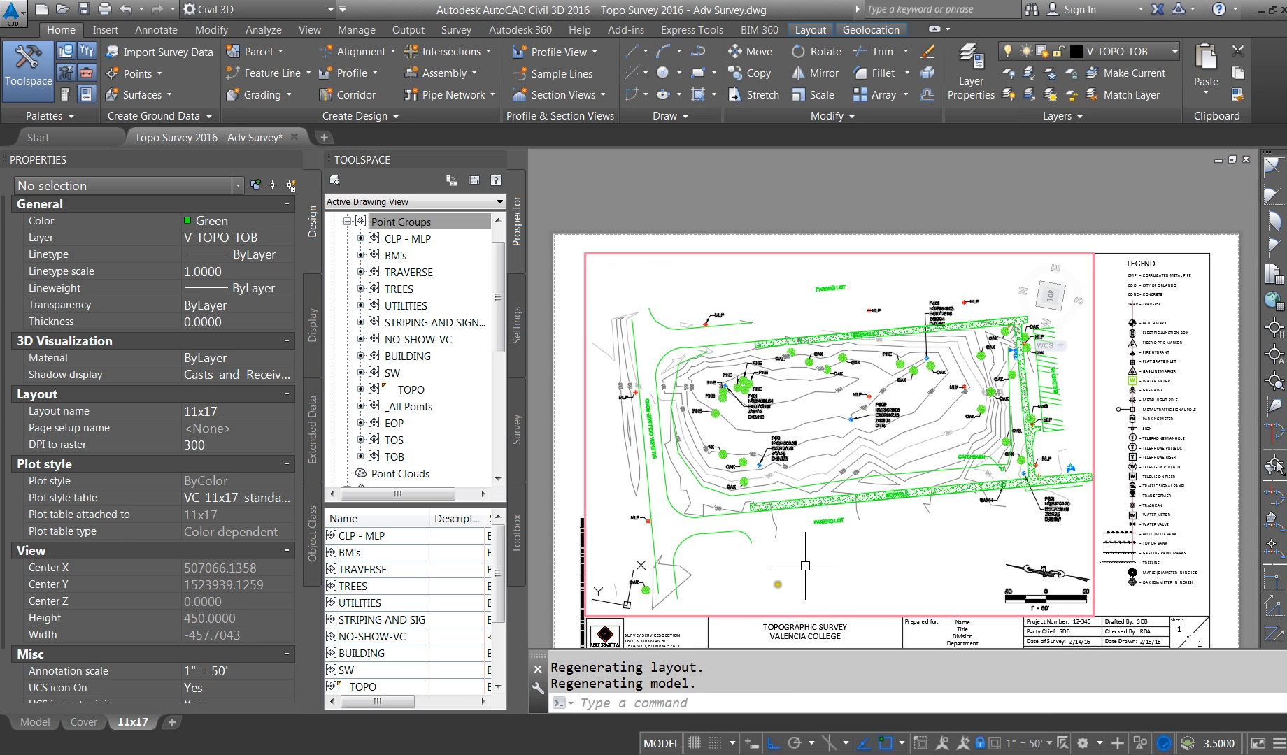
{"action": "scroll", "coordinate": [796, 498], "scroll_direction": "up", "scroll_amount": 5}
{"action": "scroll", "coordinate": [796, 498], "scroll_direction": "down", "scroll_amount": 5}
{"action": "key", "text": "Escape"}
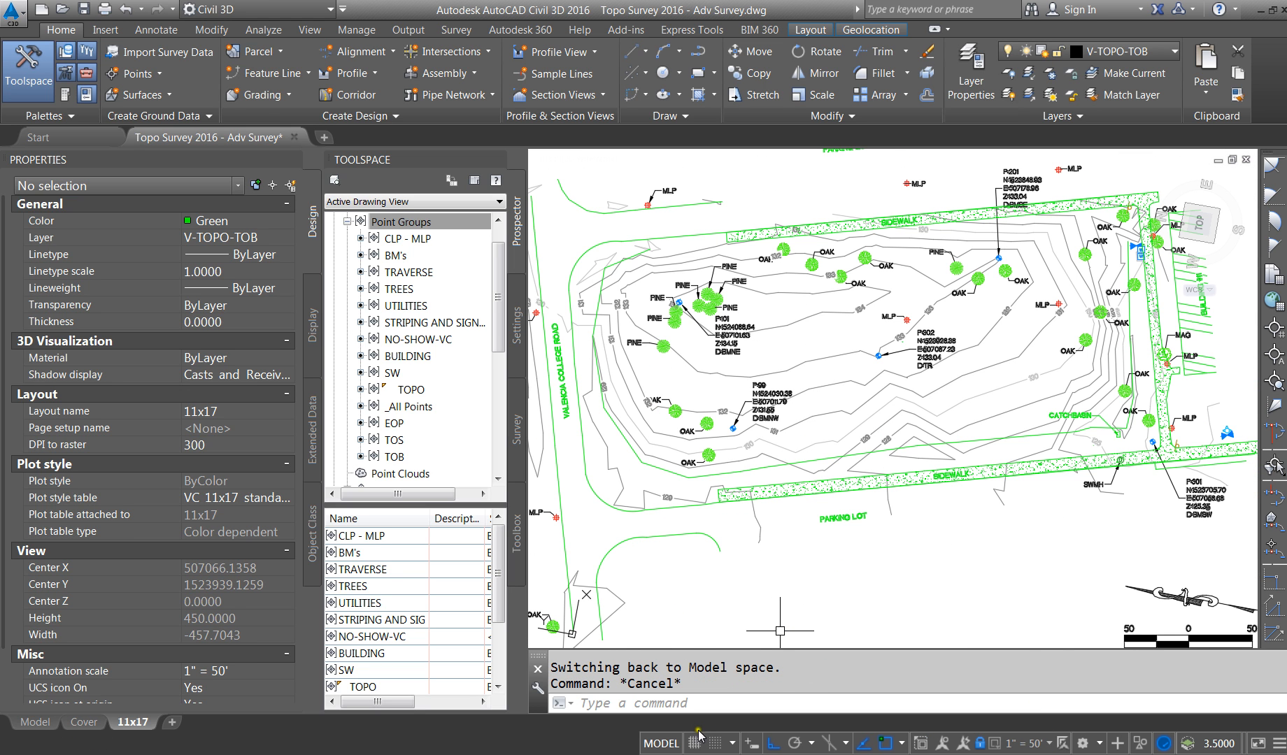
Step: Try a global linetype scale factor of 10 for the toe of bank line
{"action": "left_click", "coordinate": [685, 704]}
{"action": "type", "text": "LTS"}
{"action": "key", "text": "Return"}
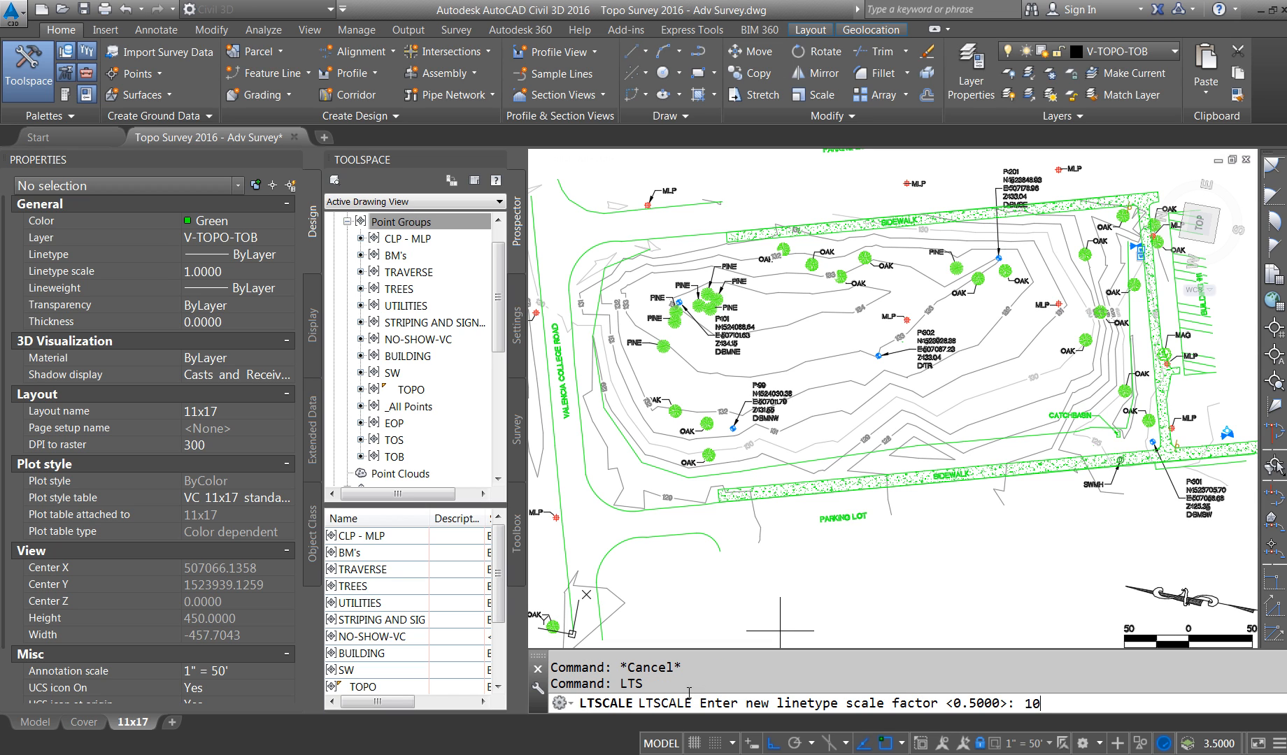
{"action": "type", "text": "10"}
{"action": "key", "text": "Return"}
{"action": "key", "text": "Escape"}
{"action": "key", "text": "Escape"}
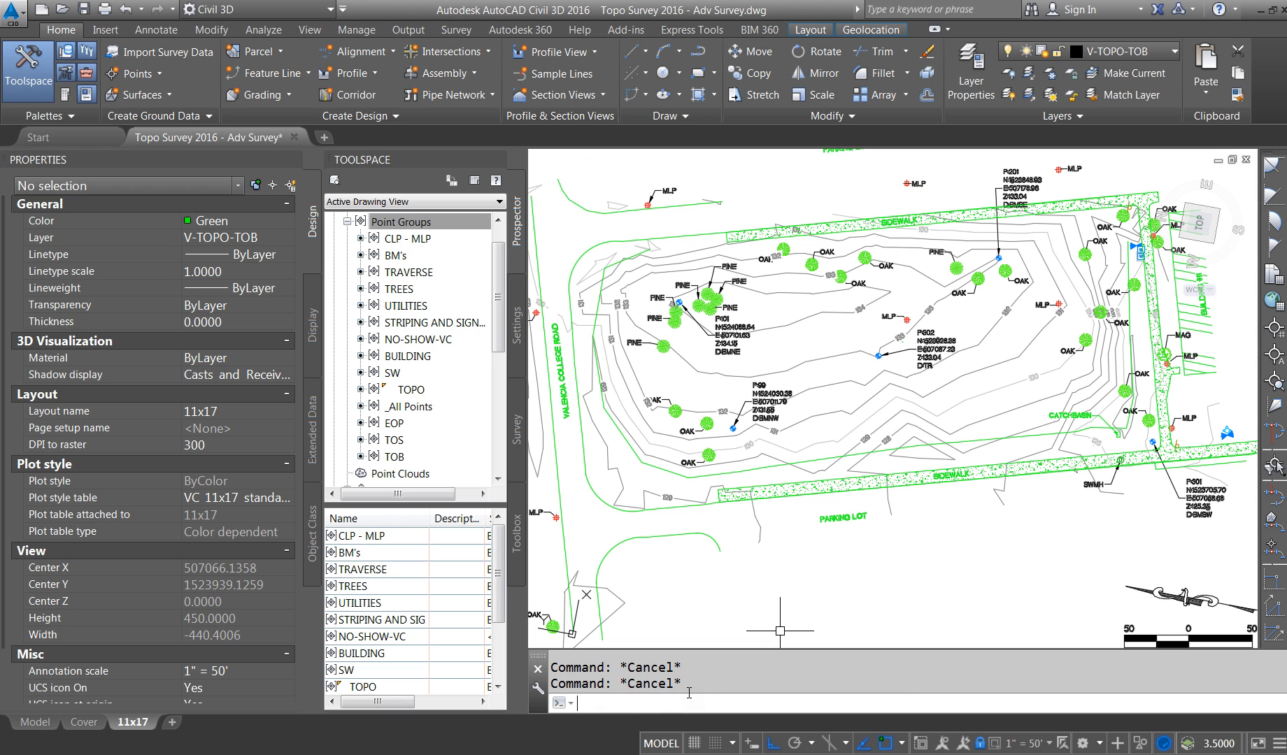
Step: Try a global linetype scale factor of 0.1 and inspect the toe of bank polyline's gaps near contour 128
{"action": "type", "text": "LTS"}
{"action": "key", "text": "Return"}
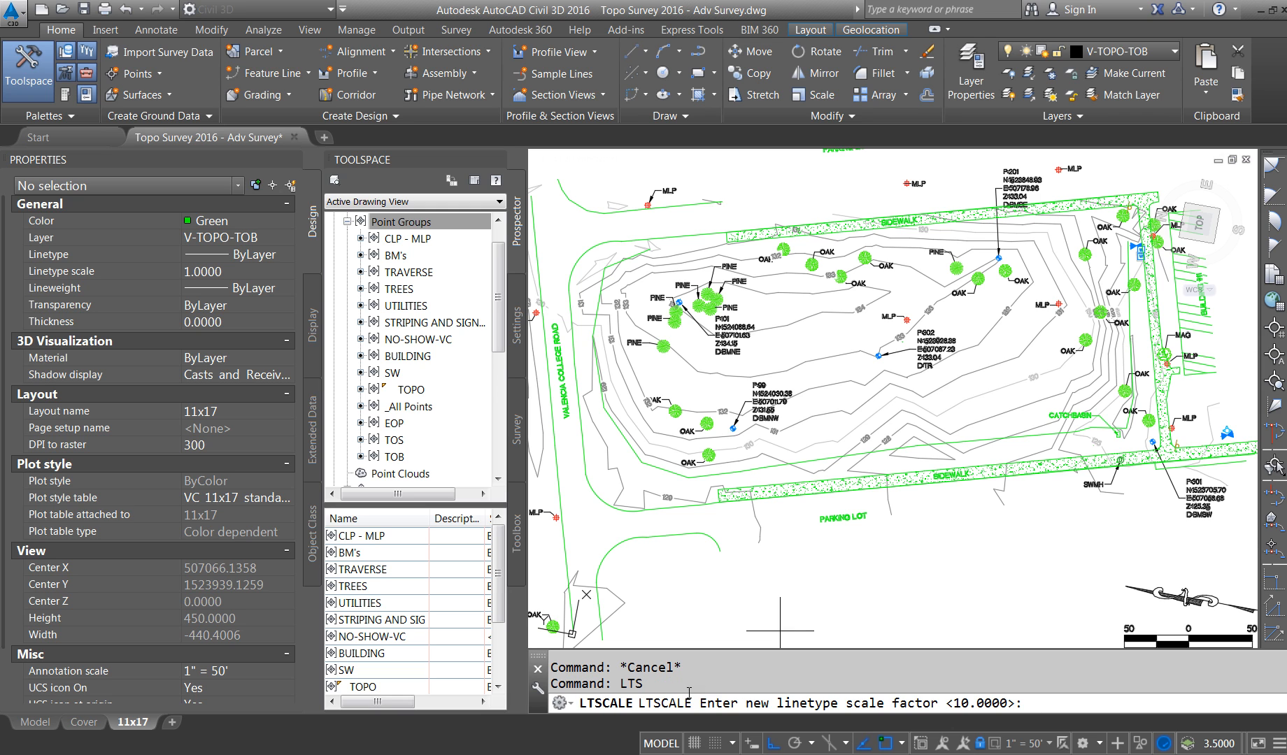
{"action": "type", "text": ".5"}
{"action": "key", "text": "Return"}
{"action": "key", "text": "Escape"}
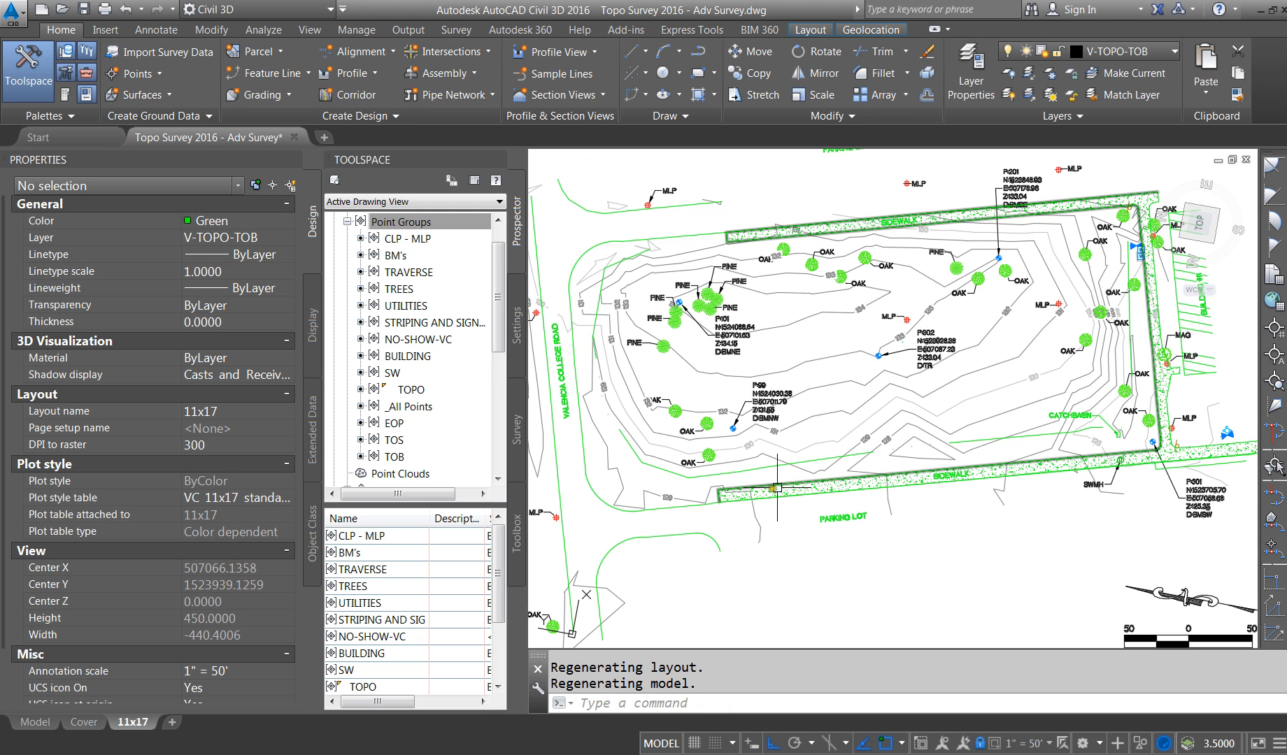
{"action": "left_click", "coordinate": [820, 456]}
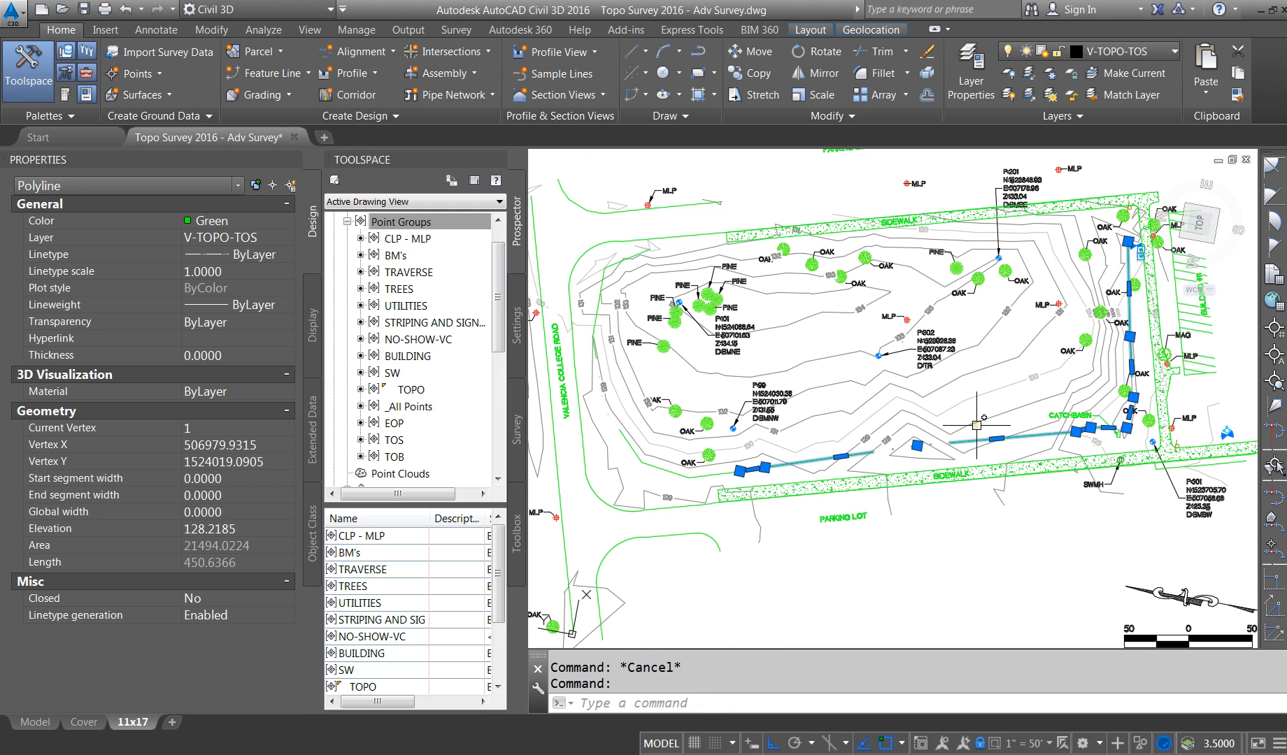
{"action": "key", "text": "Escape"}
{"action": "scroll", "coordinate": [896, 453], "scroll_direction": "up", "scroll_amount": 5}
{"action": "left_click", "coordinate": [1061, 427]}
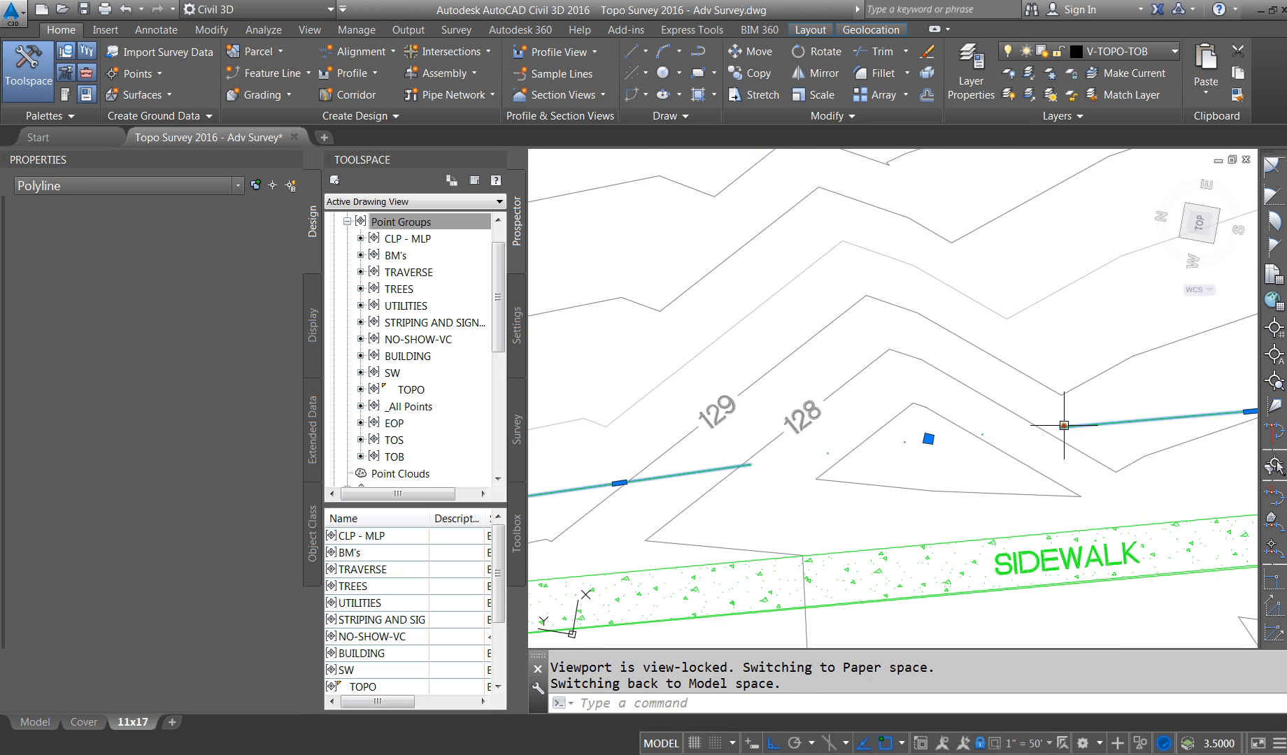
{"action": "scroll", "coordinate": [772, 423], "scroll_direction": "down", "scroll_amount": 5}
{"action": "key", "text": "Escape"}
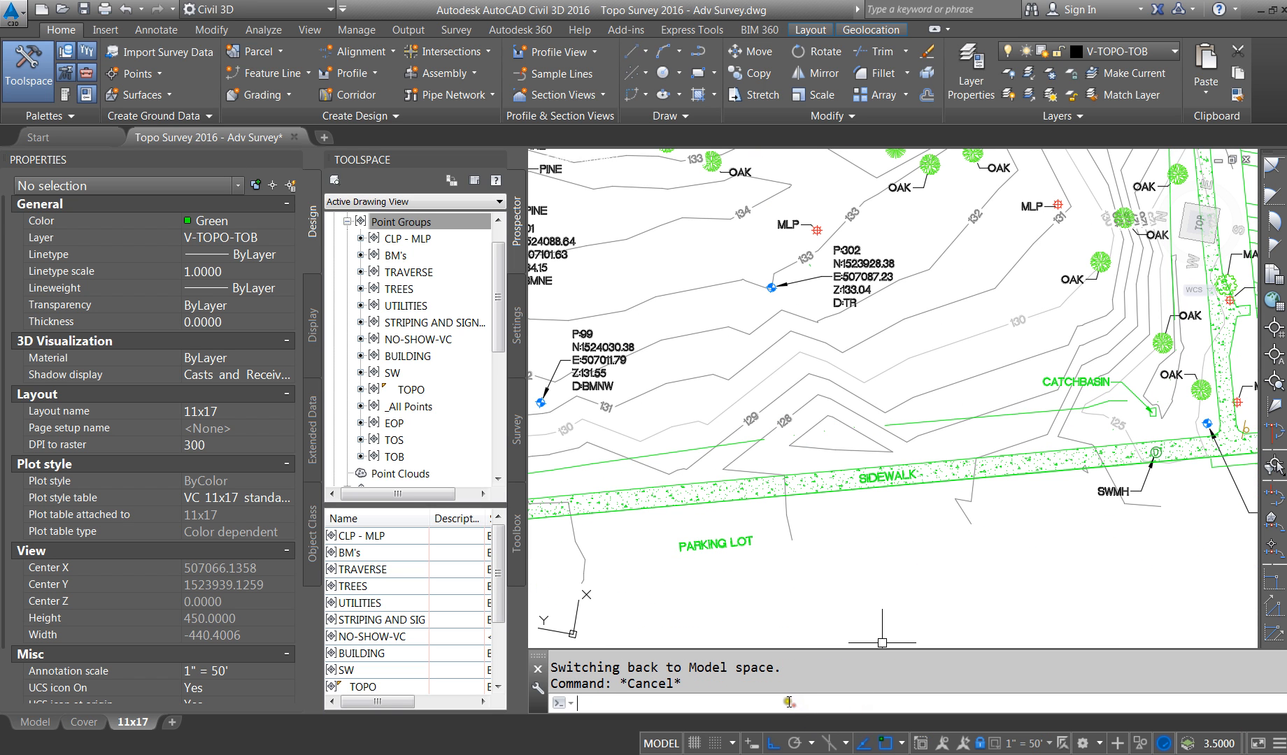
Step: Set the global linetype scale factor to 0.5 and select the toe of bank polyline to inspect it near the catch basin
{"action": "key", "text": "Return"}
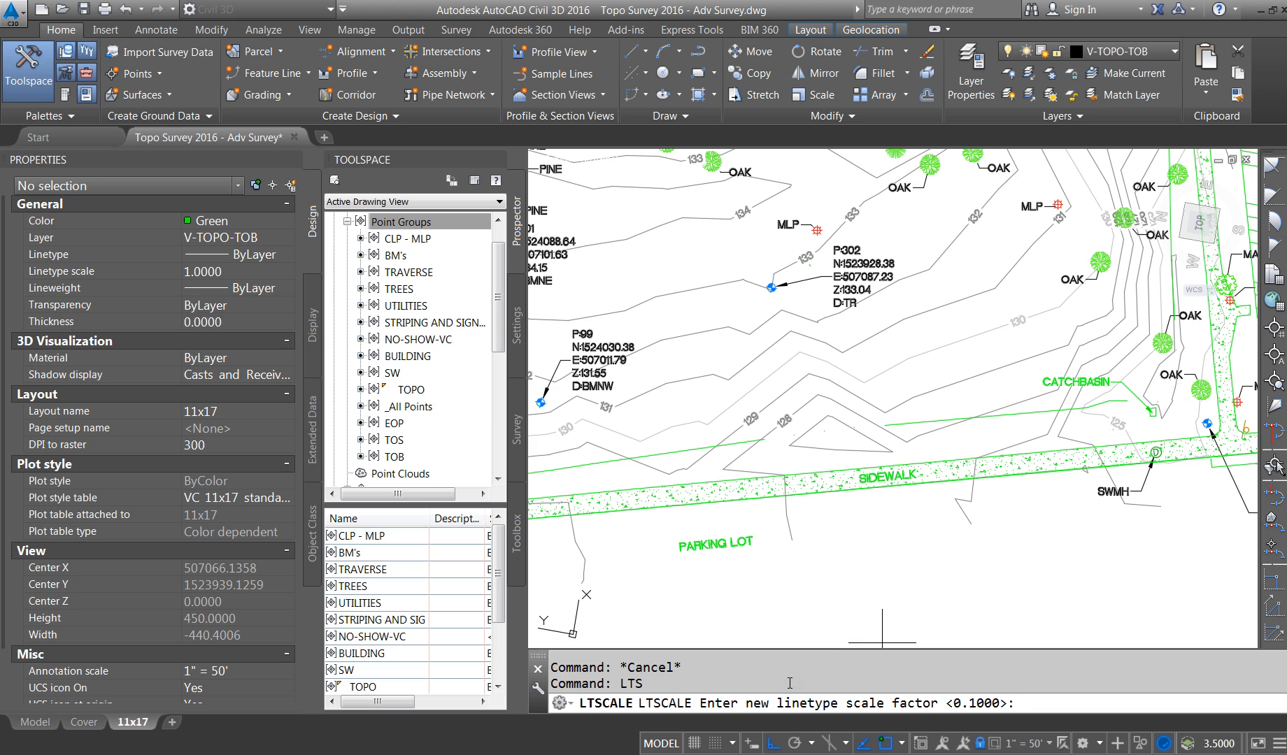
{"action": "key", "text": "Return"}
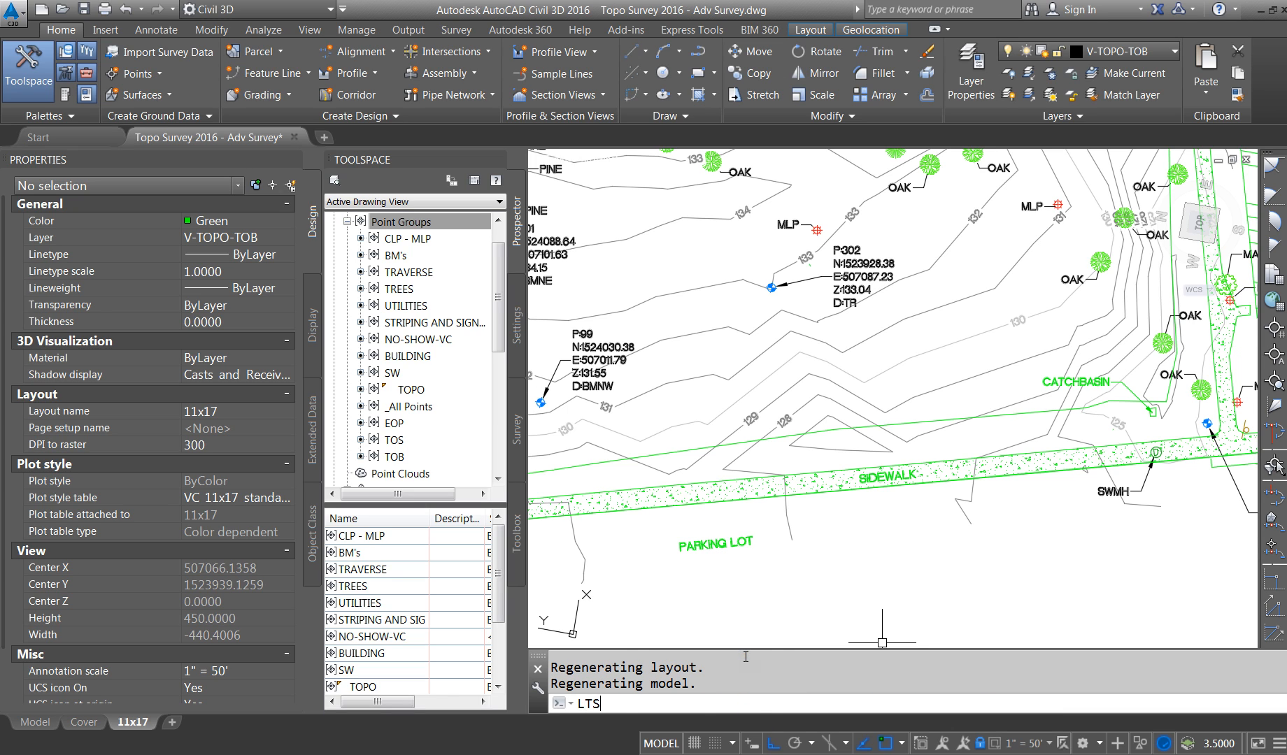
{"action": "type", "text": "LTS"}
{"action": "key", "text": "Return"}
{"action": "type", "text": ".5"}
{"action": "key", "text": "Return"}
{"action": "key", "text": "Escape"}
{"action": "left_click", "coordinate": [830, 430]}
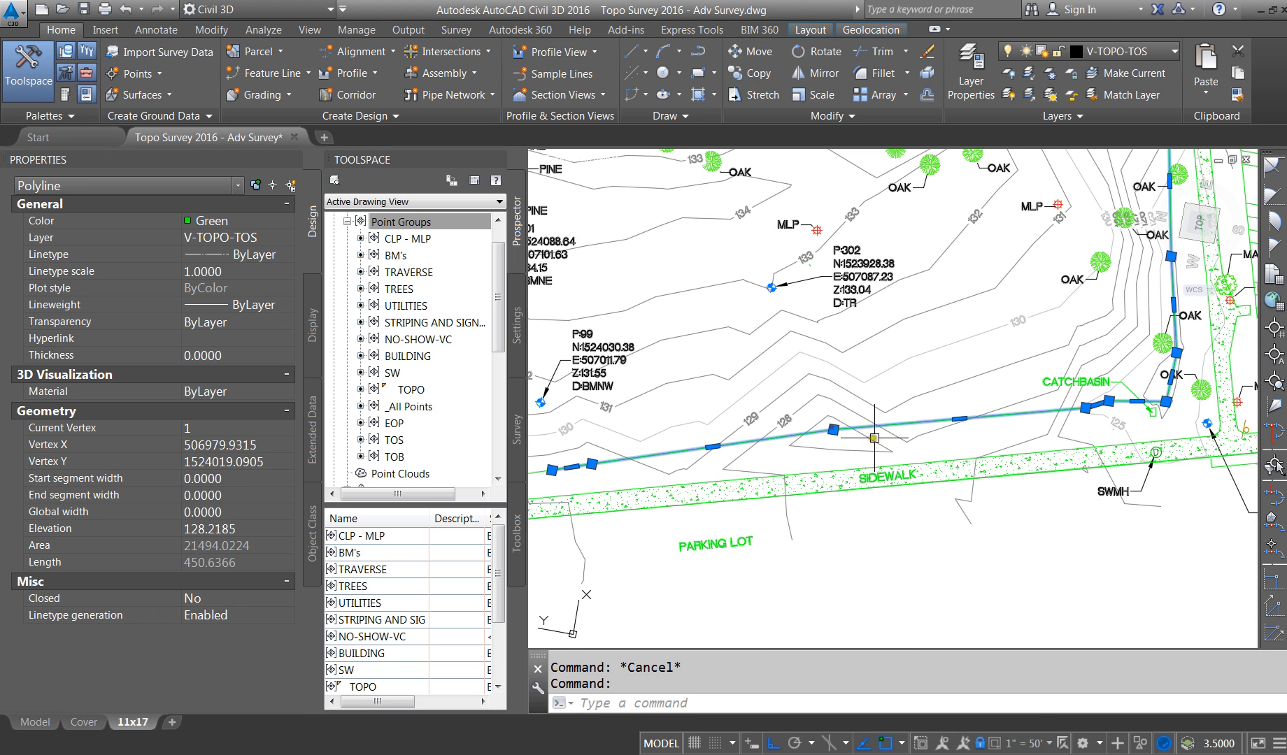
{"action": "scroll", "coordinate": [1104, 398], "scroll_direction": "up", "scroll_amount": 5}
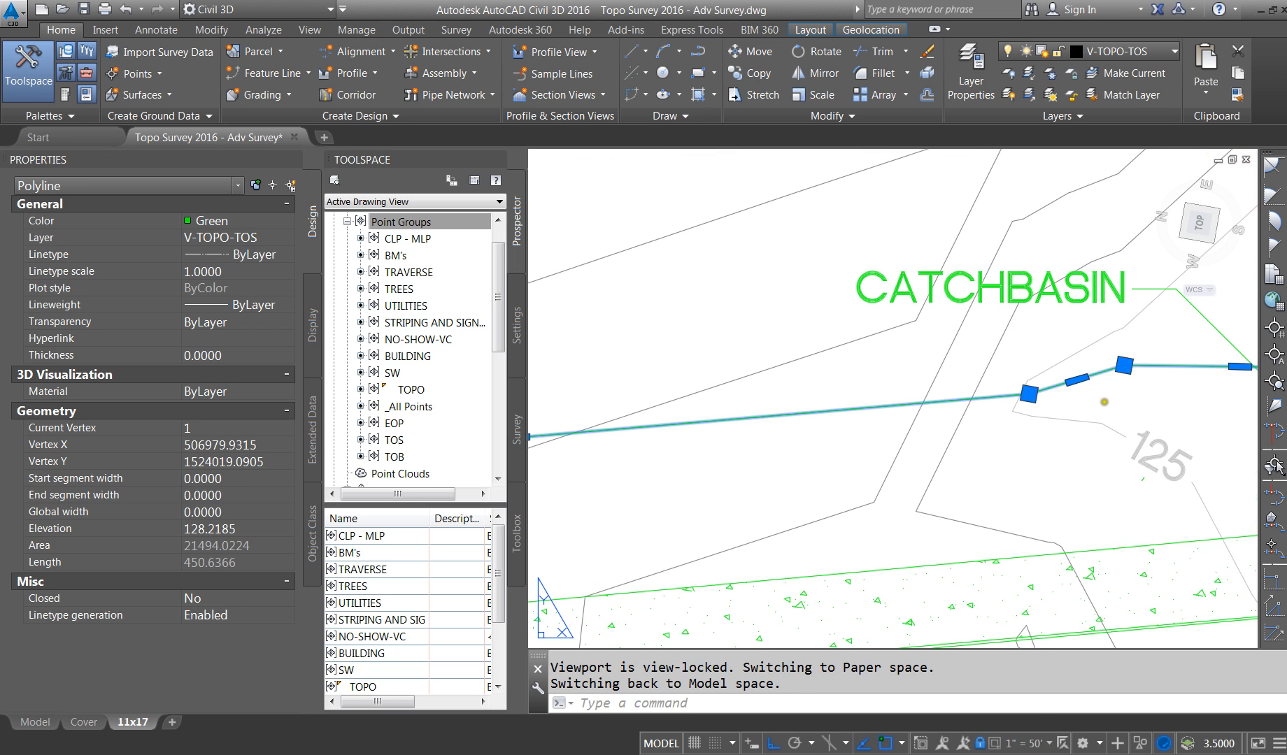
Step: Try a global linetype scale factor of 0.25 and select the toe of bank polyline to inspect it
{"action": "key", "text": "Escape"}
{"action": "key", "text": "Escape"}
{"action": "left_click", "coordinate": [1104, 375]}
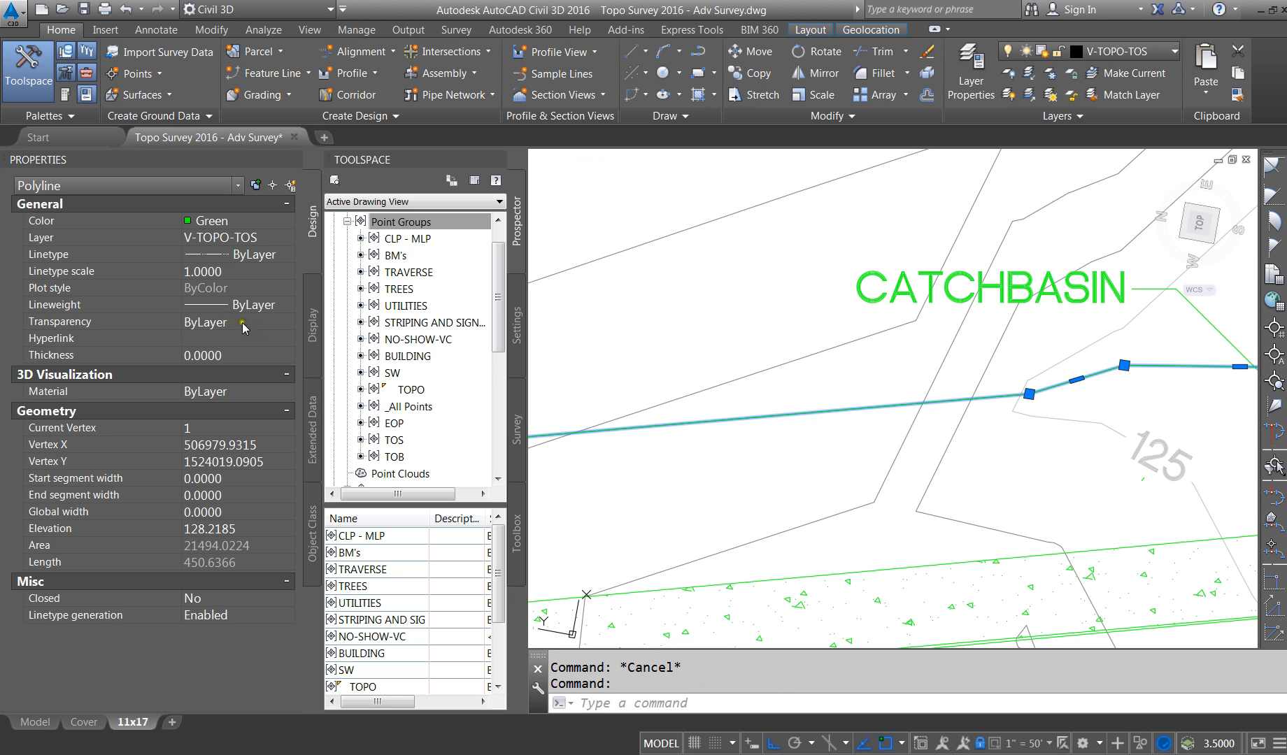
{"action": "scroll", "coordinate": [1007, 441], "scroll_direction": "down", "scroll_amount": 5}
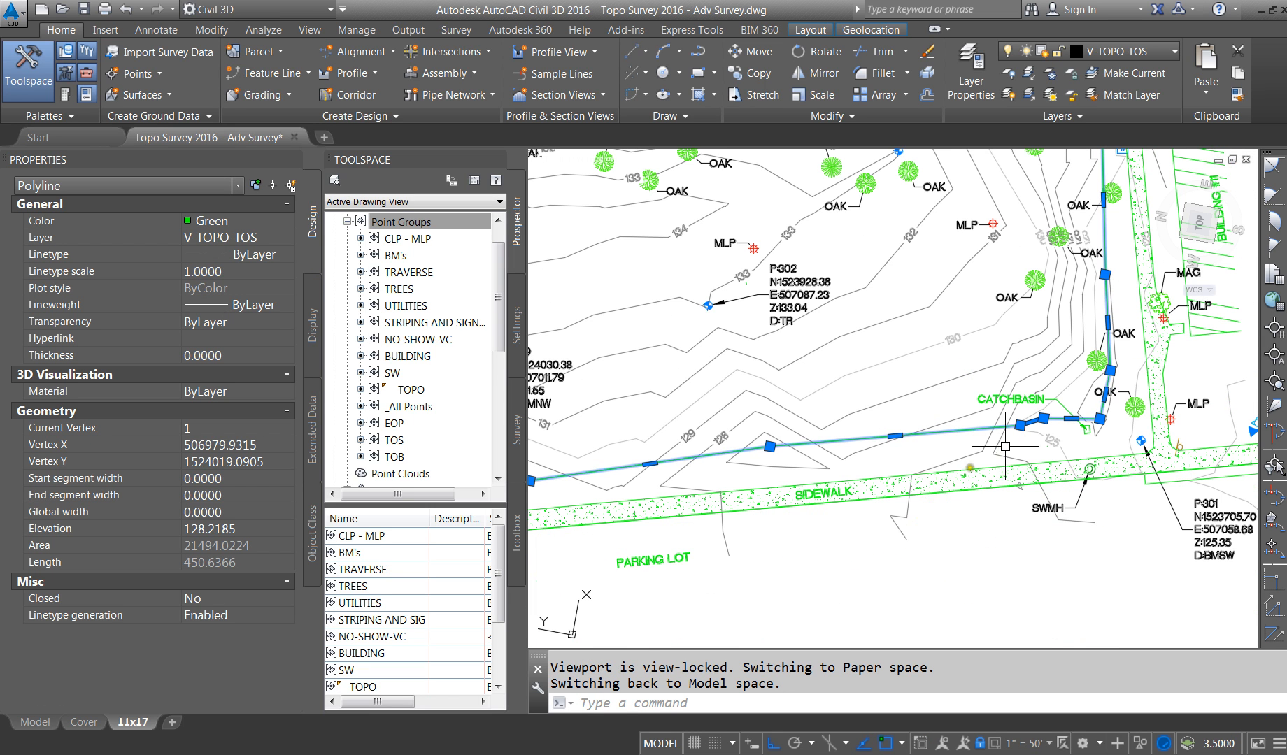
{"action": "left_click", "coordinate": [814, 702]}
{"action": "type", "text": "LTS"}
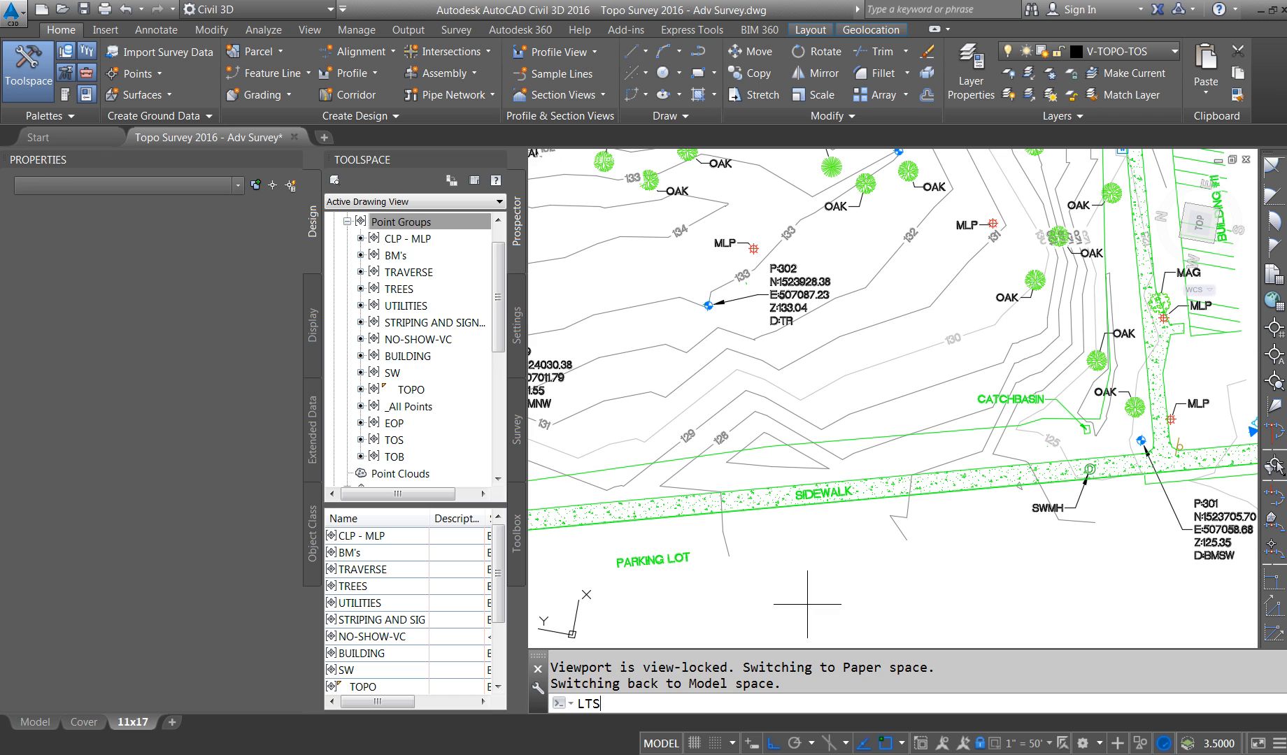
{"action": "key", "text": "Return"}
{"action": "key", "text": "Return"}
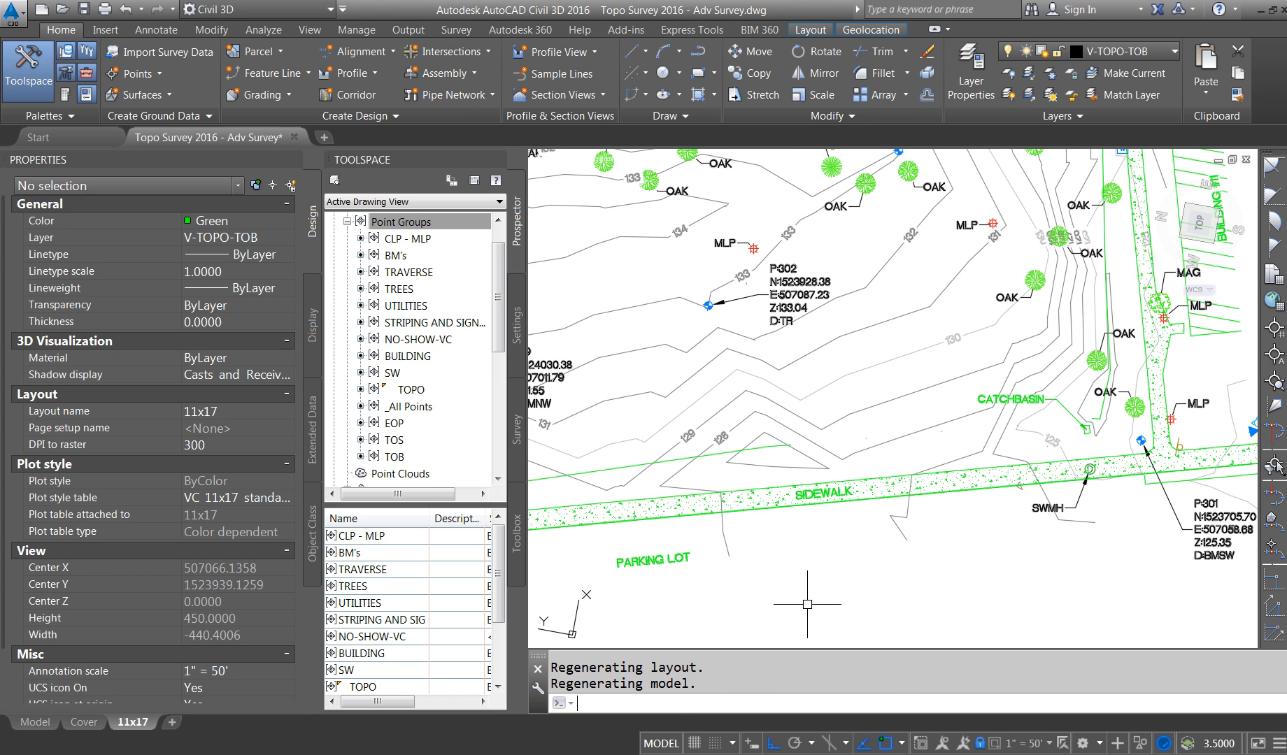
{"action": "key", "text": "Escape"}
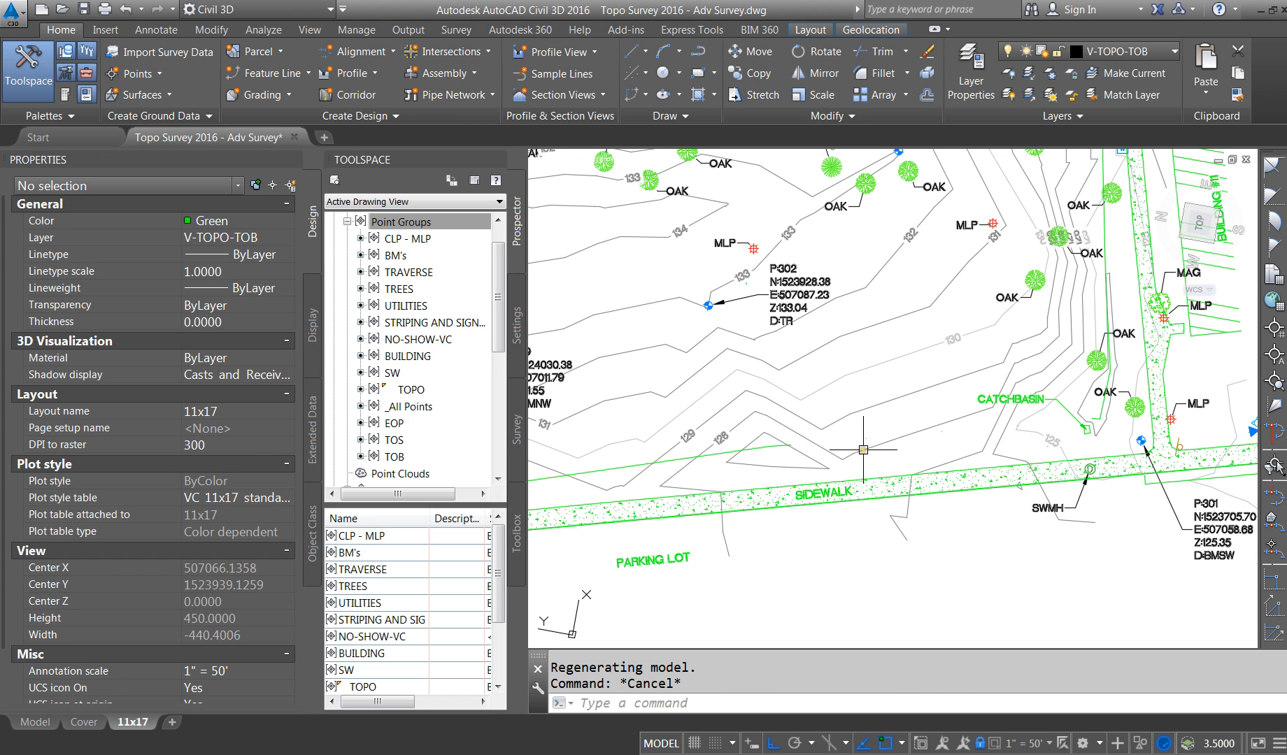
{"action": "left_click", "coordinate": [770, 447]}
{"action": "mouse_move", "coordinate": [770, 446]}
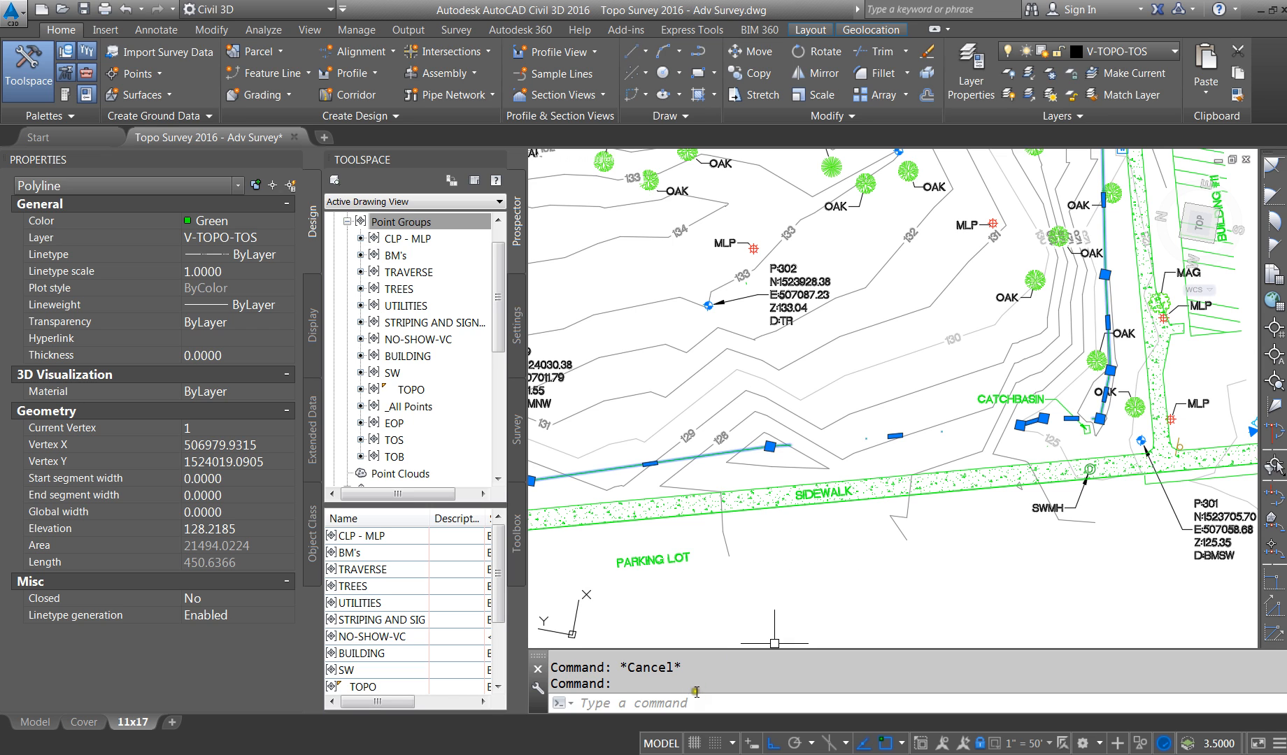
Step: Try a global linetype scale factor of 0.5 and check the toe of bank polyline above the sidewalk
{"action": "key", "text": "Escape"}
{"action": "type", "text": "LTS"}
{"action": "key", "text": "Return"}
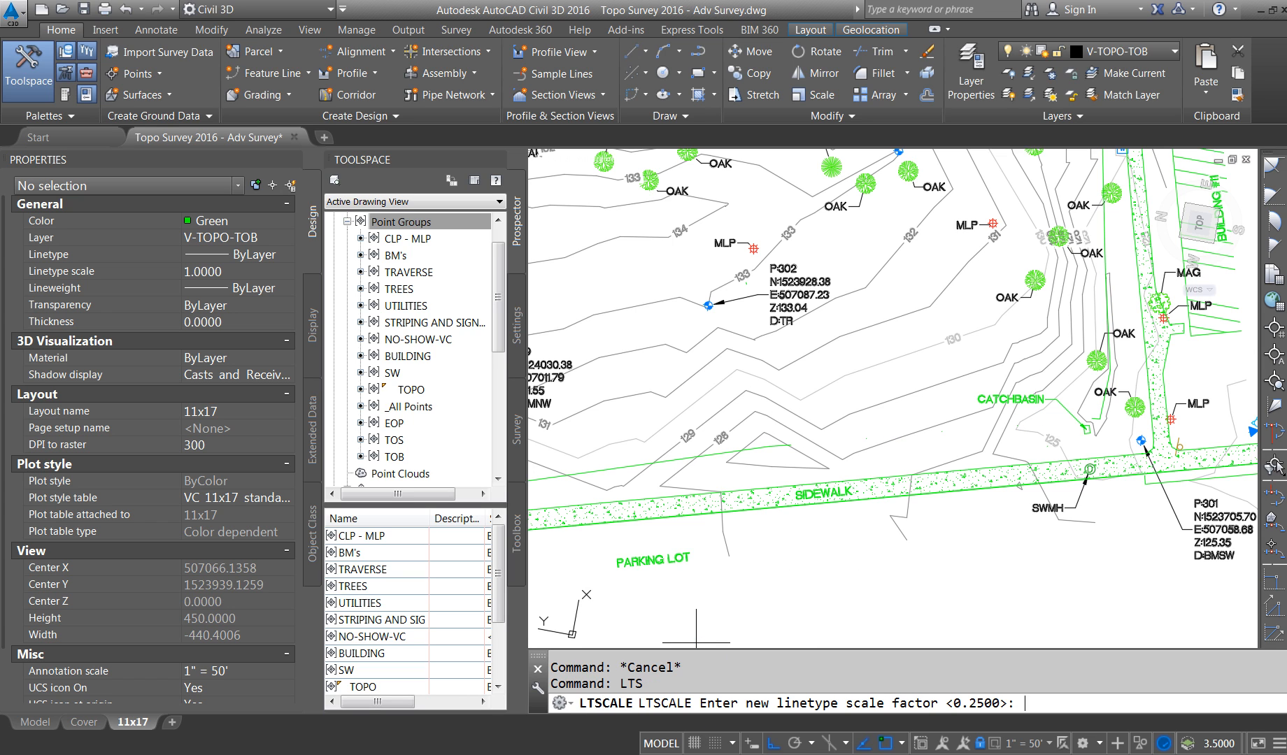
{"action": "type", "text": ".5"}
{"action": "key", "text": "Return"}
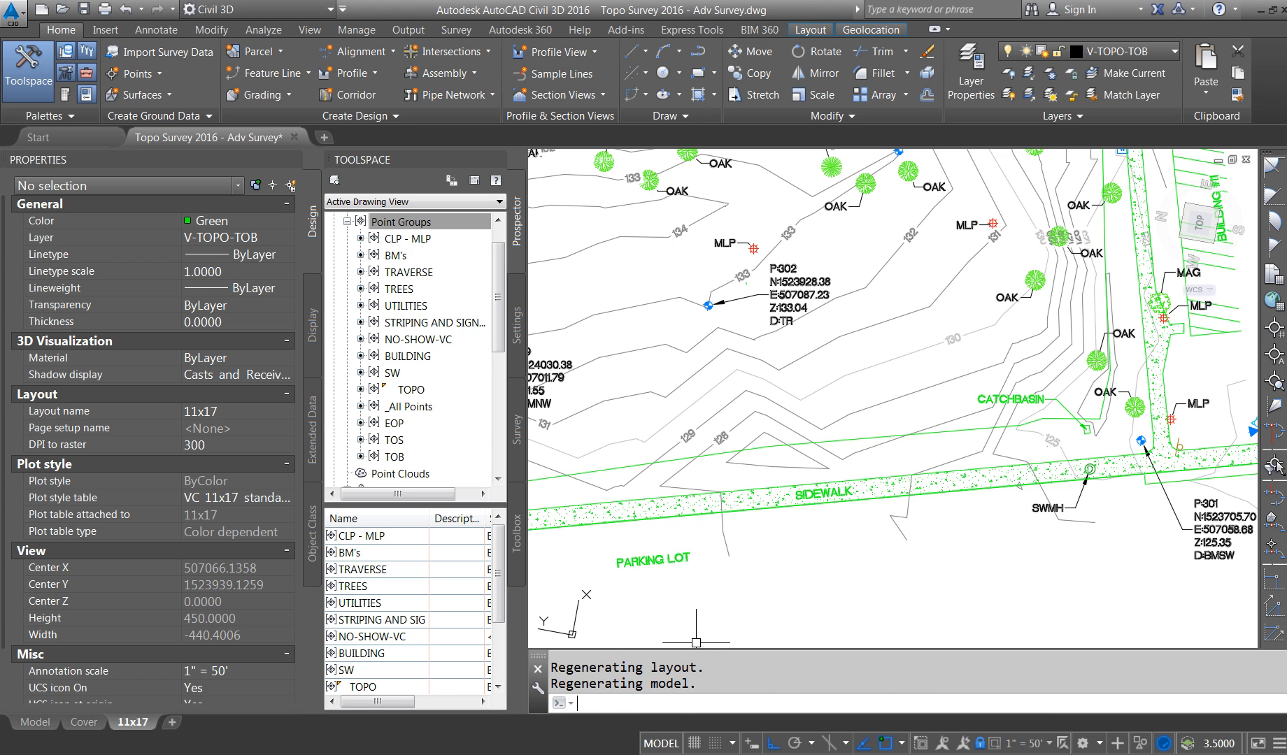
{"action": "left_click", "coordinate": [835, 437]}
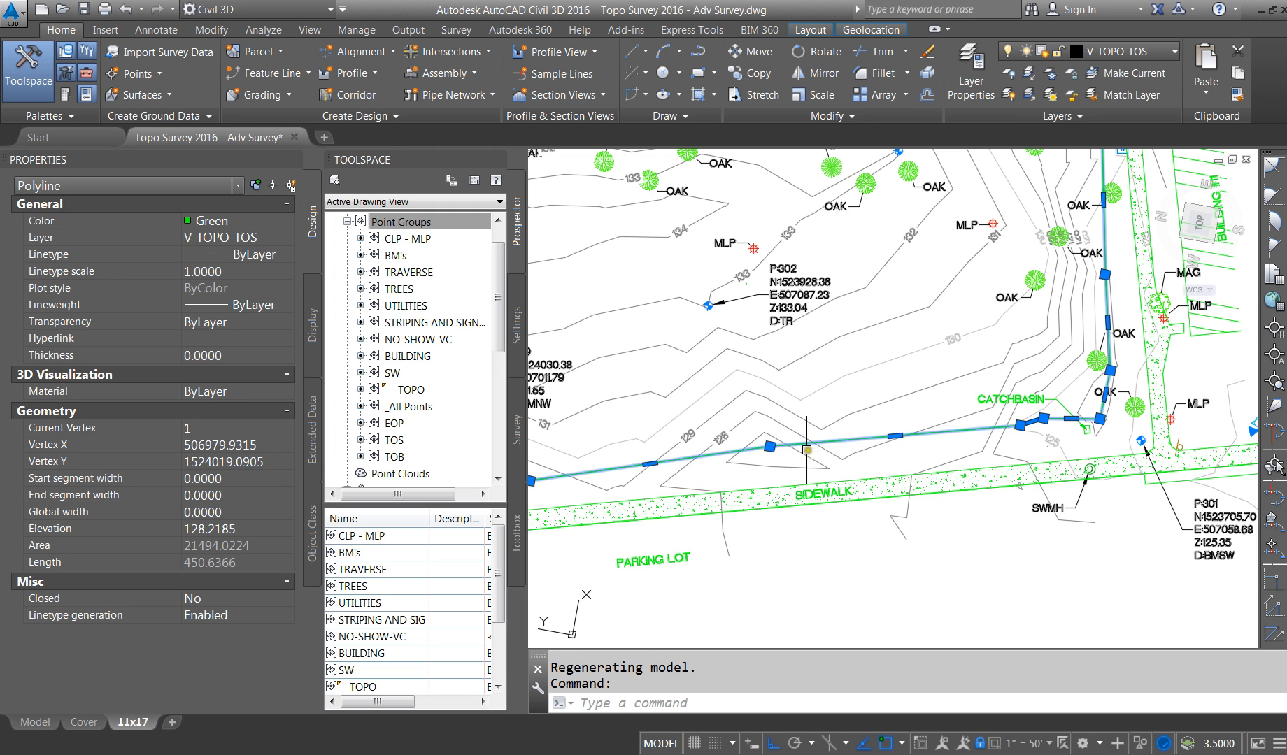
{"action": "key", "text": "Escape"}
{"action": "key", "text": "Escape"}
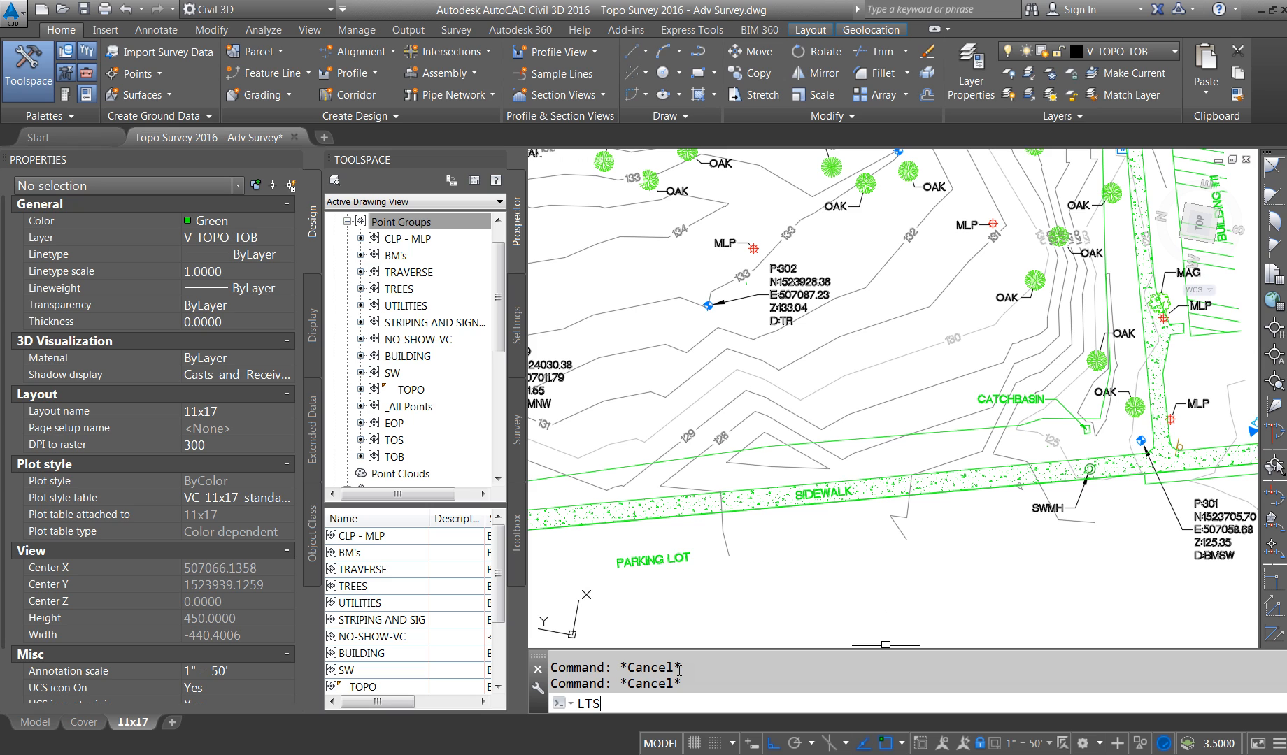
Step: Try a global linetype scale factor of 0.3 for the toe of bank line
{"action": "type", "text": "LTS"}
{"action": "key", "text": "Return"}
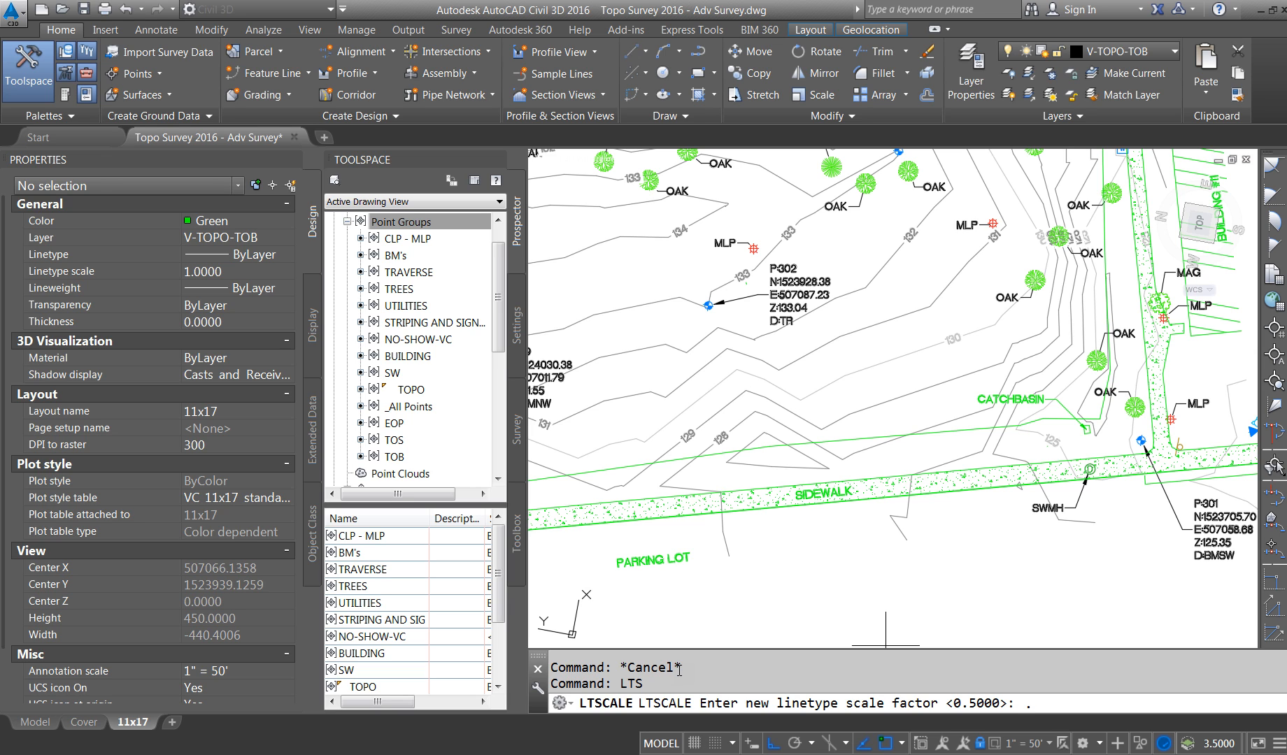
{"action": "key", "text": "Return"}
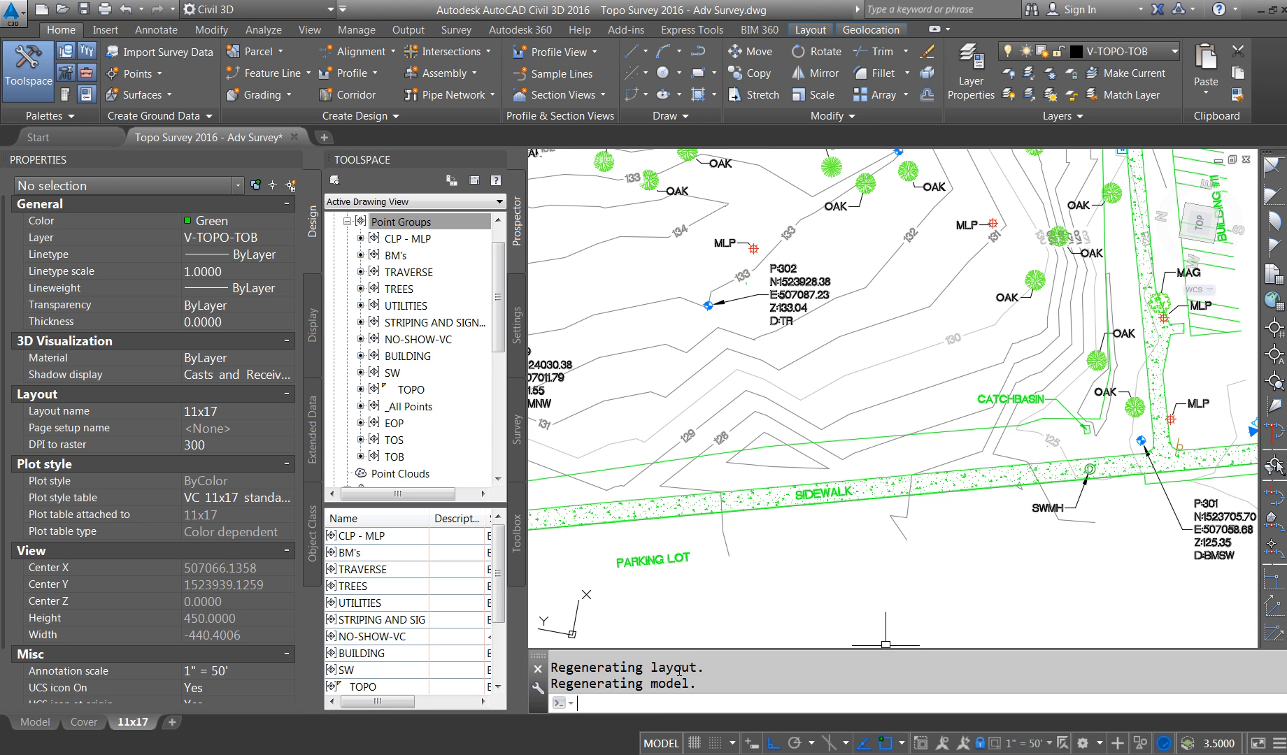
Step: Try a global linetype scale factor of 0.1 and select the toe of bank polyline to inspect its gaps
{"action": "key", "text": "Return"}
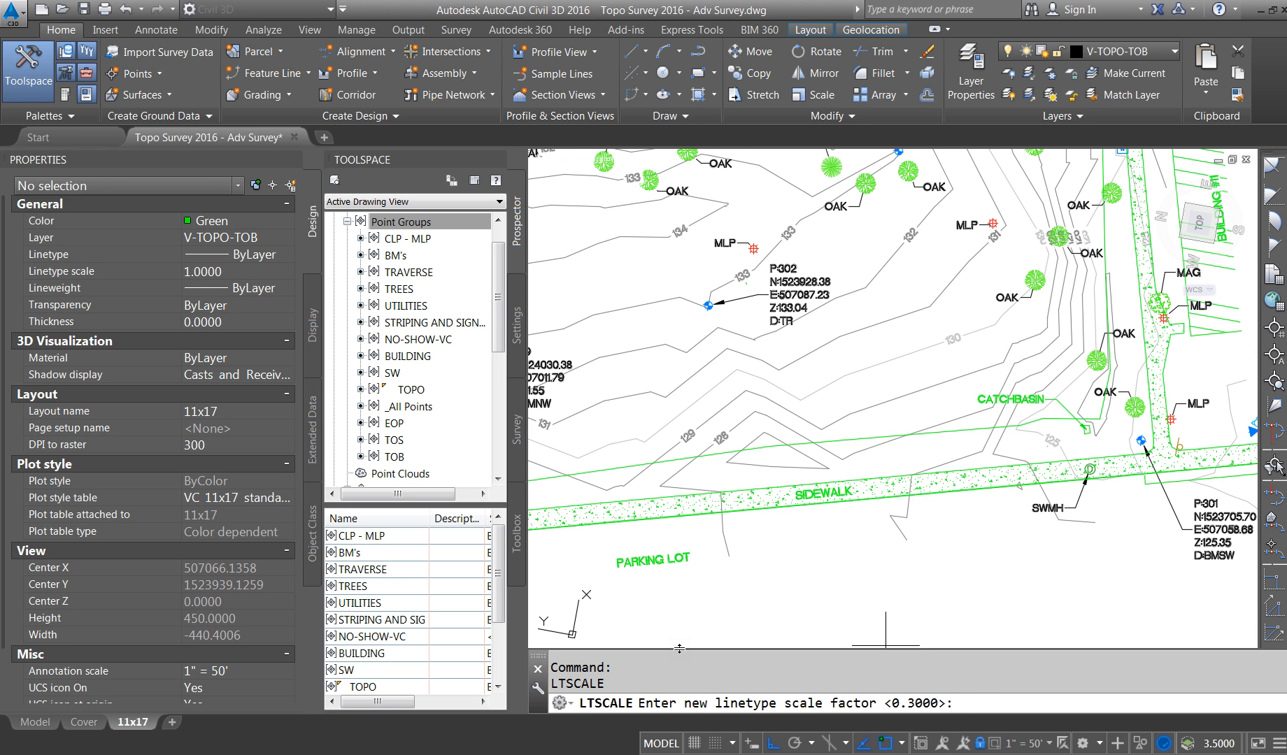
{"action": "type", "text": ".1"}
{"action": "key", "text": "Return"}
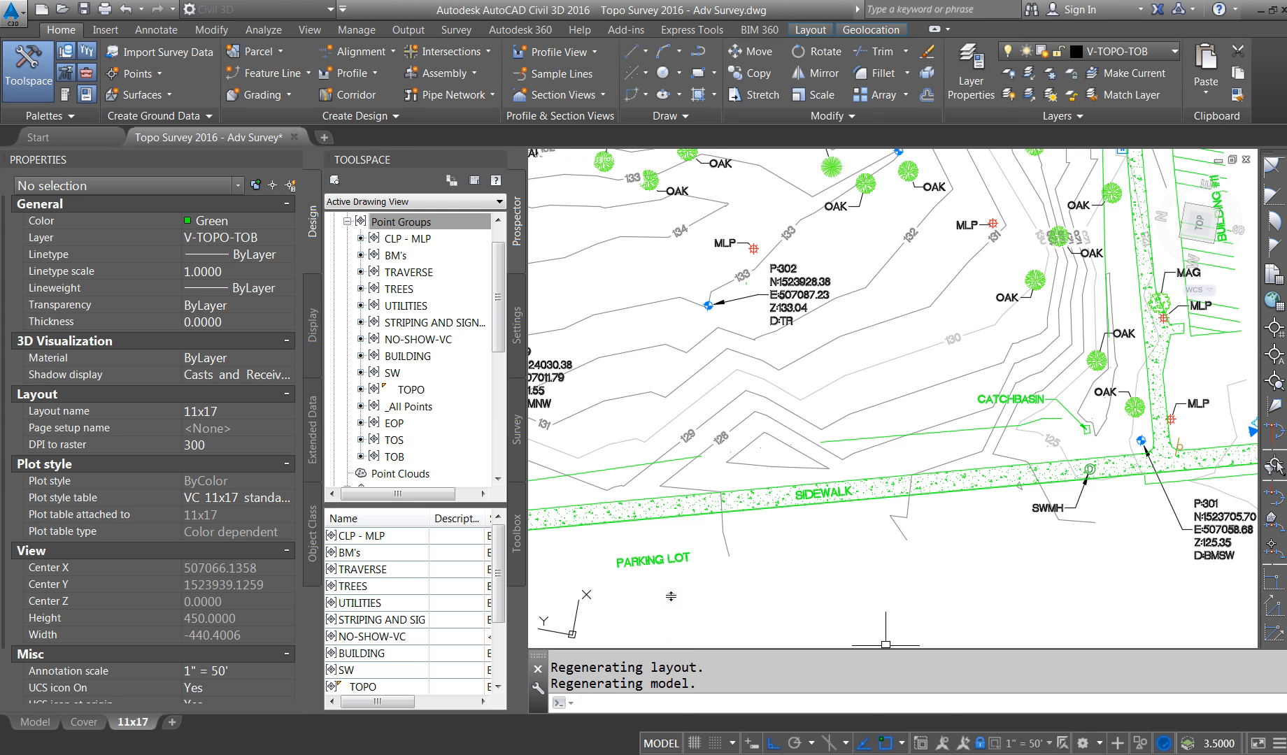
{"action": "left_click", "coordinate": [832, 438]}
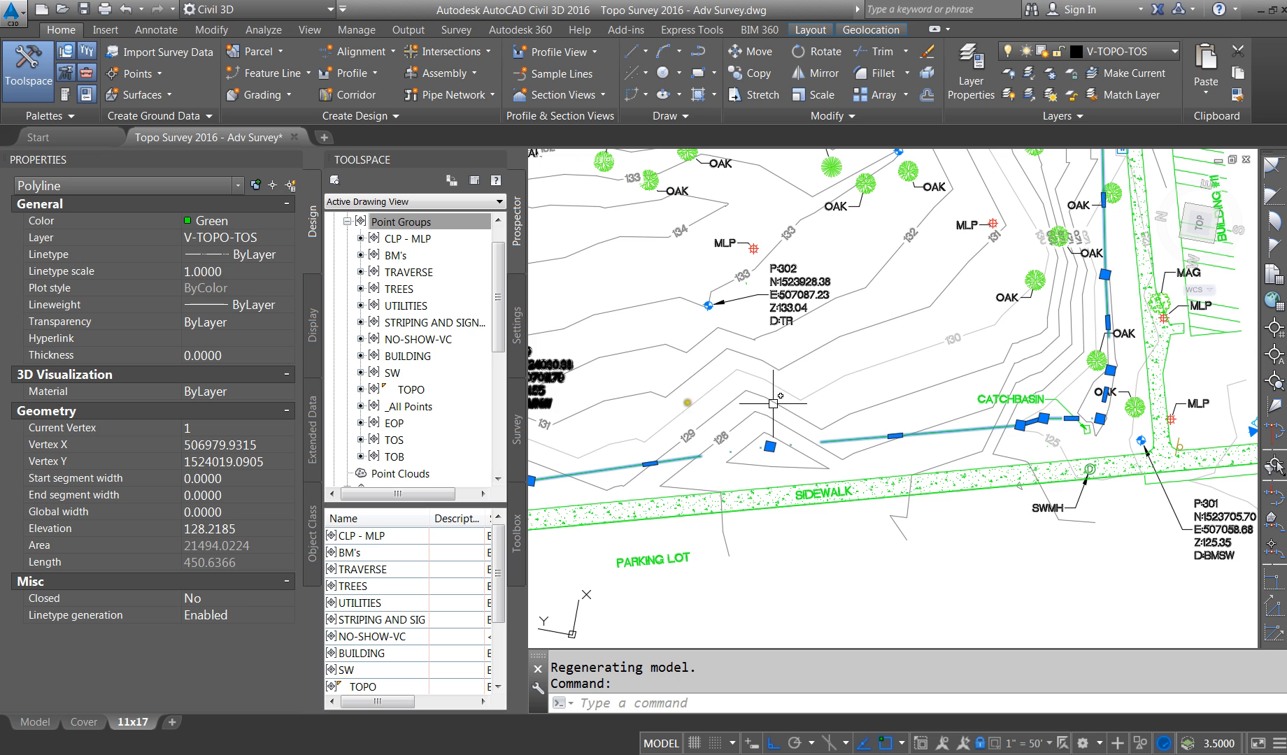
{"action": "key", "text": "Escape"}
{"action": "key", "text": "Escape"}
Step: Set the global linetype scale factor to 1
{"action": "type", "text": "LTS"}
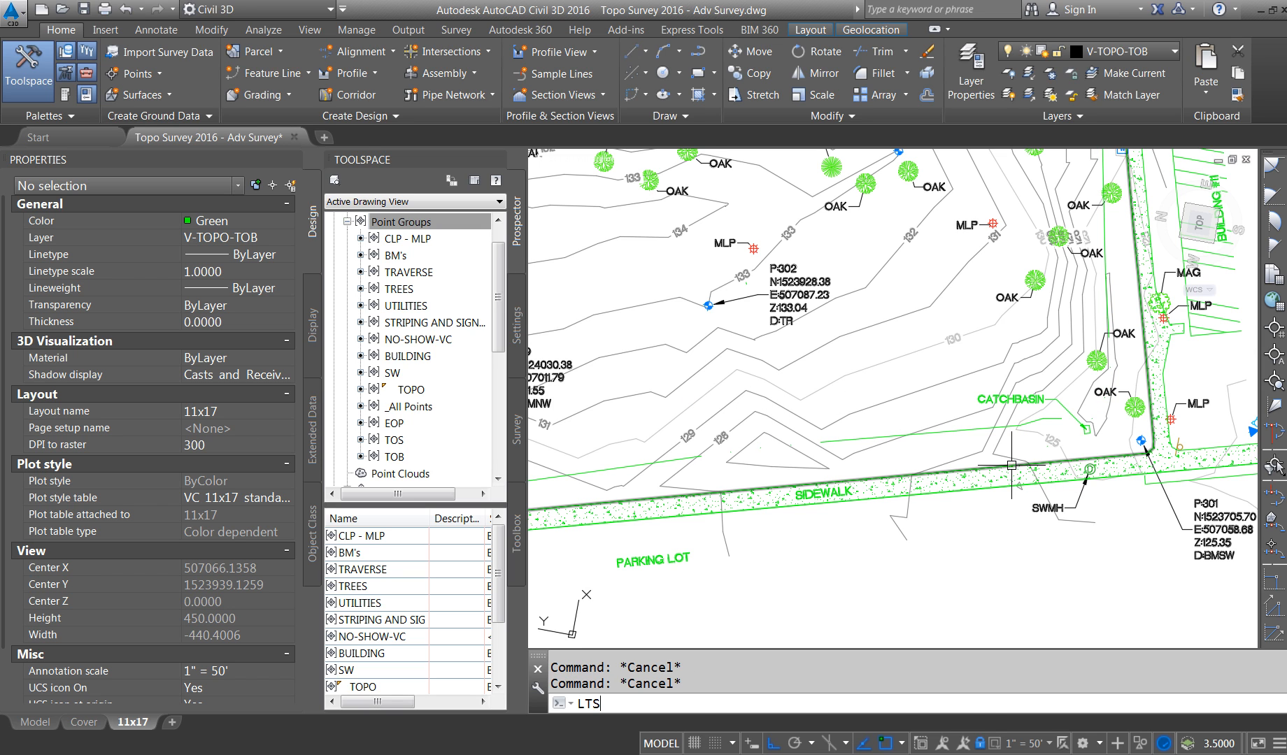
{"action": "key", "text": "Return"}
{"action": "type", "text": "1"}
{"action": "key", "text": "Return"}
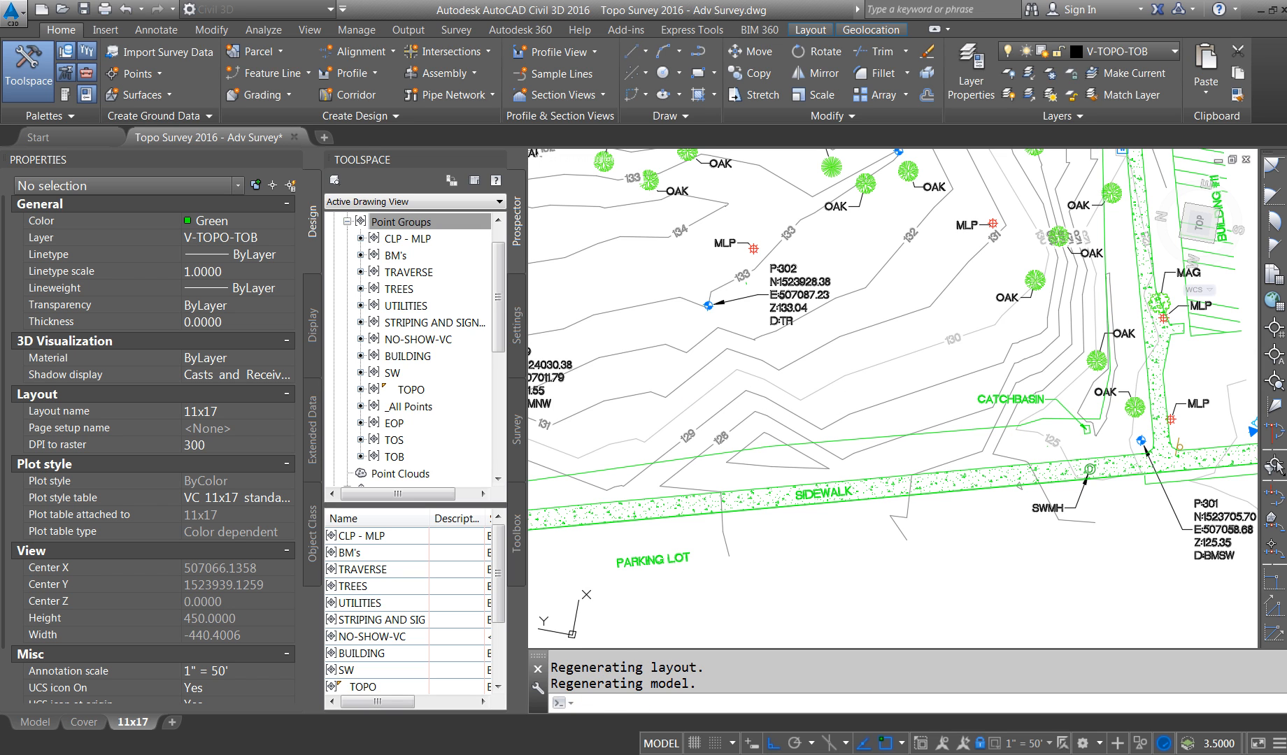
{"action": "key", "text": "Escape"}
Step: Try individual linetype scales of 0.1, 0.25 and 0.5 on the toe of bank polyline above the sidewalk
{"action": "left_click", "coordinate": [894, 437]}
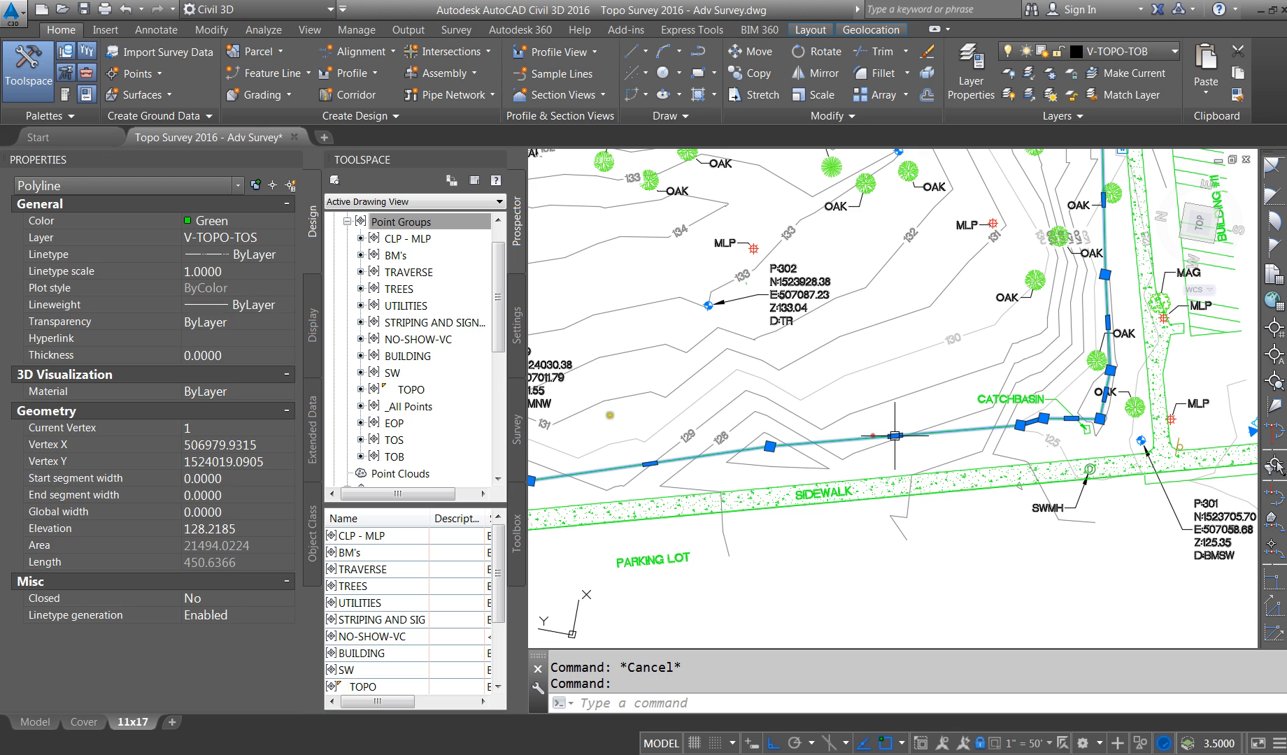
{"action": "left_click", "coordinate": [202, 271]}
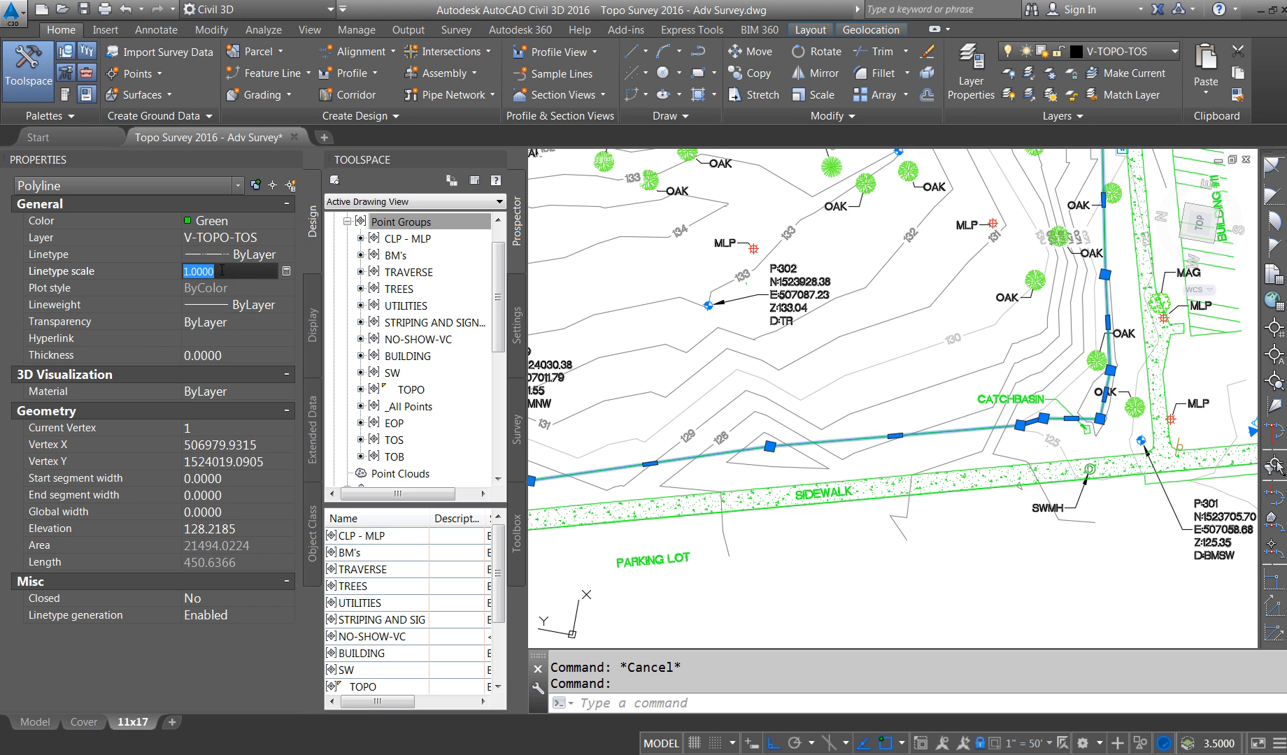
{"action": "type", "text": ".1"}
{"action": "key", "text": "Return"}
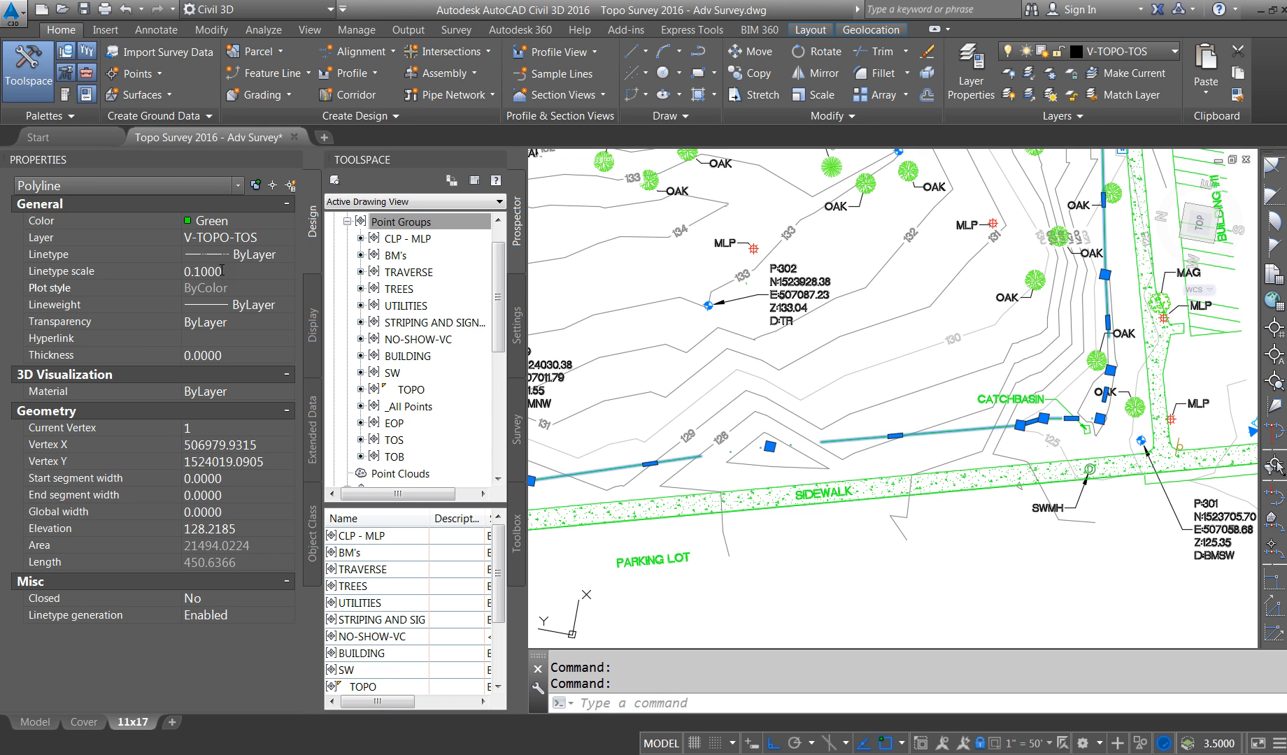
{"action": "left_click", "coordinate": [222, 271]}
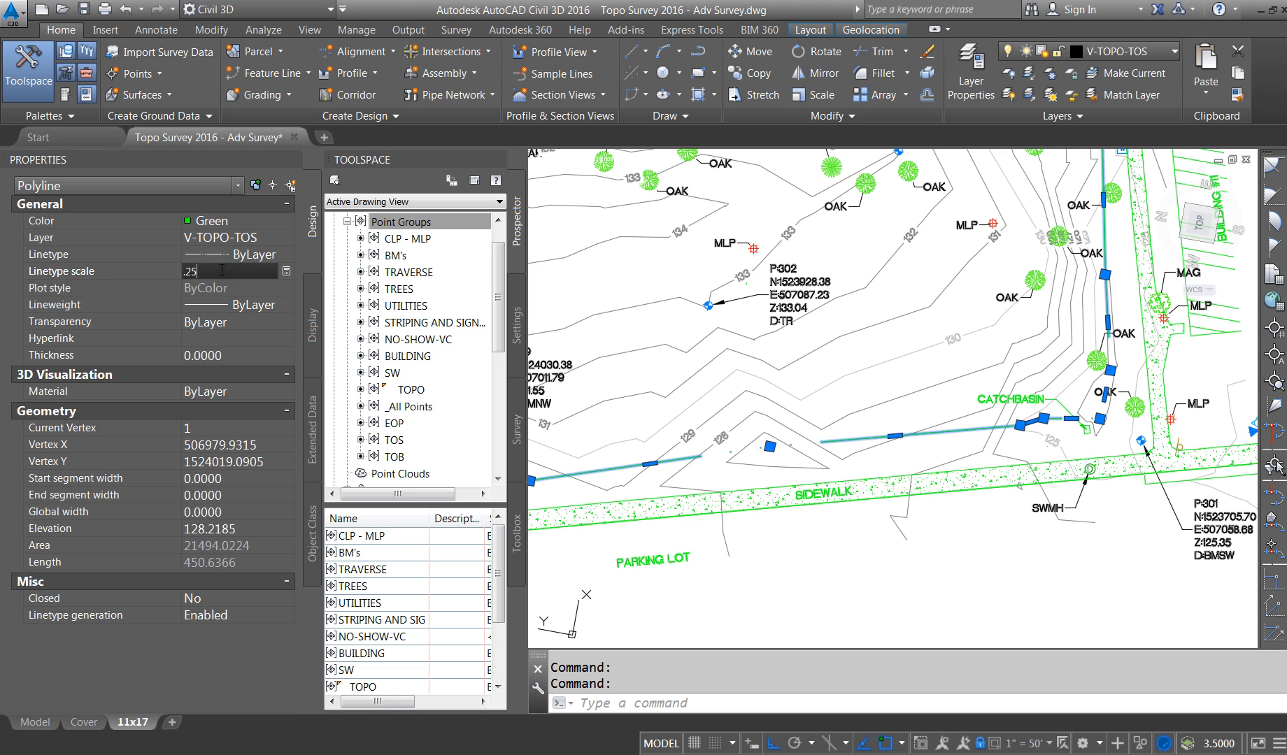
{"action": "type", "text": ".25"}
{"action": "key", "text": "Return"}
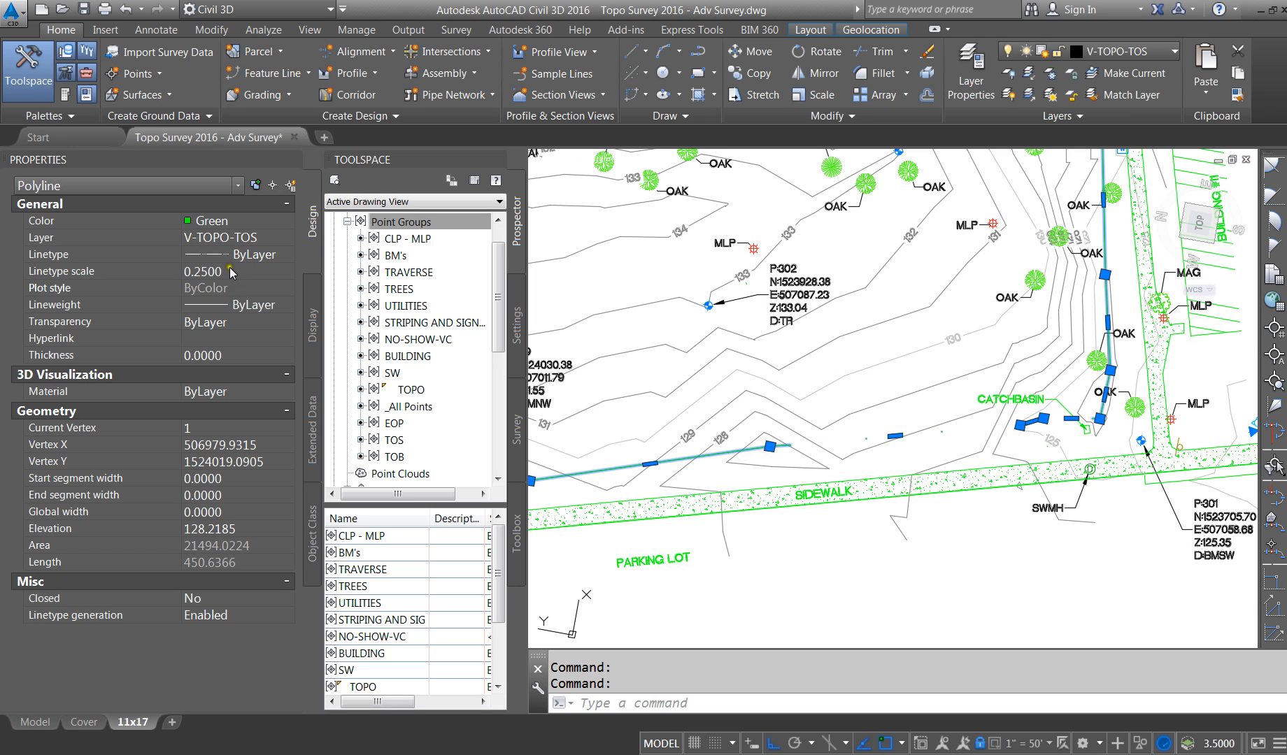
{"action": "left_click", "coordinate": [231, 273]}
{"action": "key", "text": "Return"}
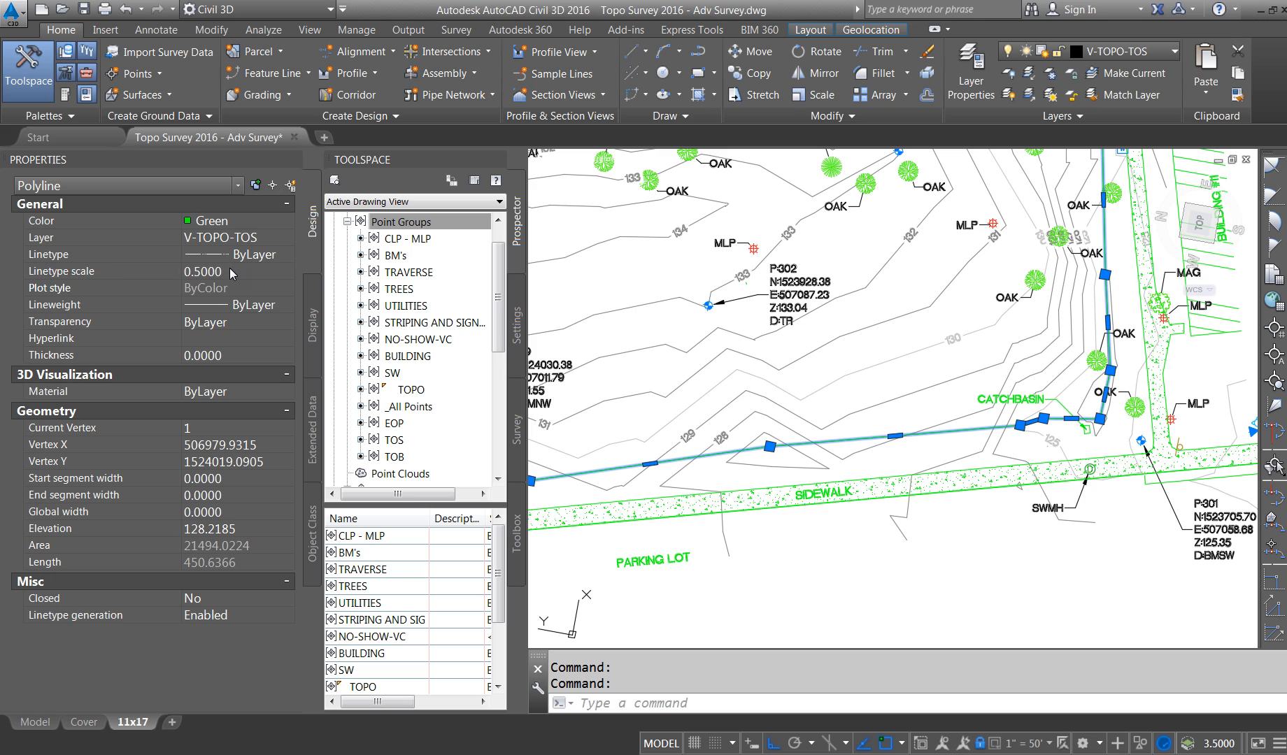
Step: Set the toe of bank polyline's own linetype scale to 0.1 and its global width to 1
{"action": "left_click", "coordinate": [232, 273]}
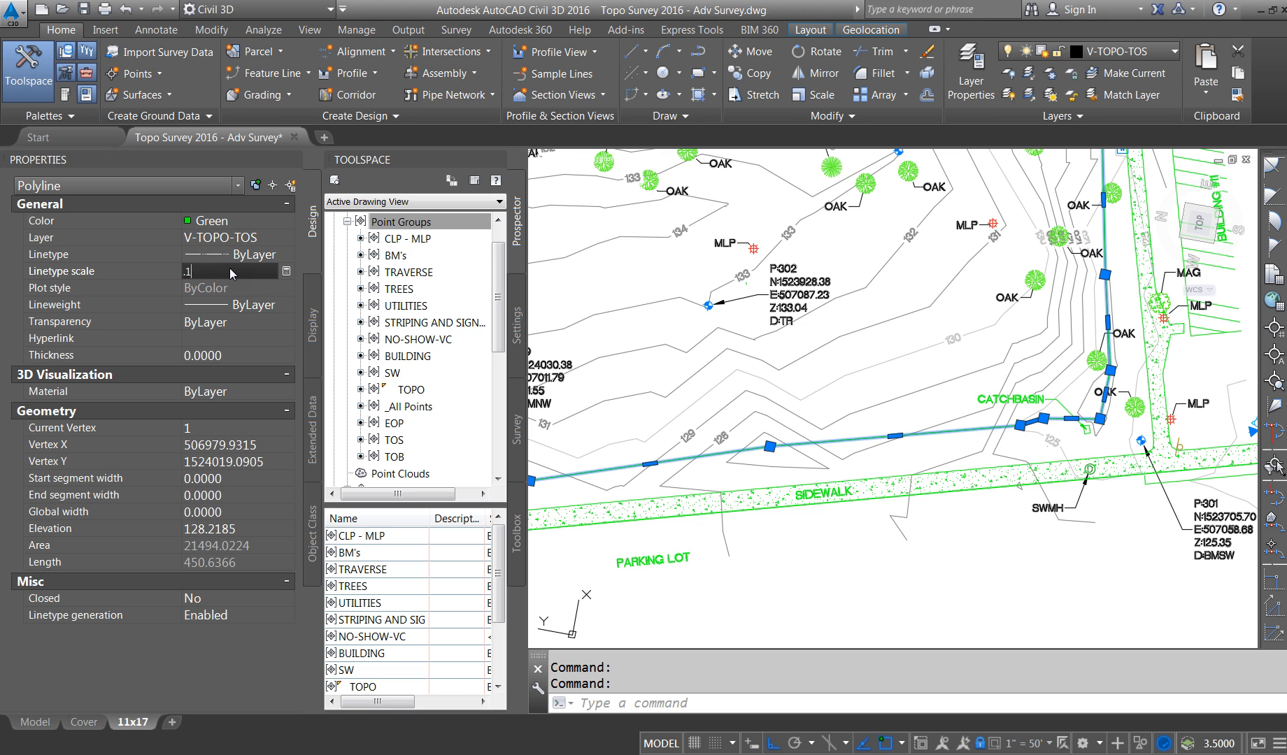
{"action": "key", "text": "Return"}
{"action": "left_click", "coordinate": [401, 221]}
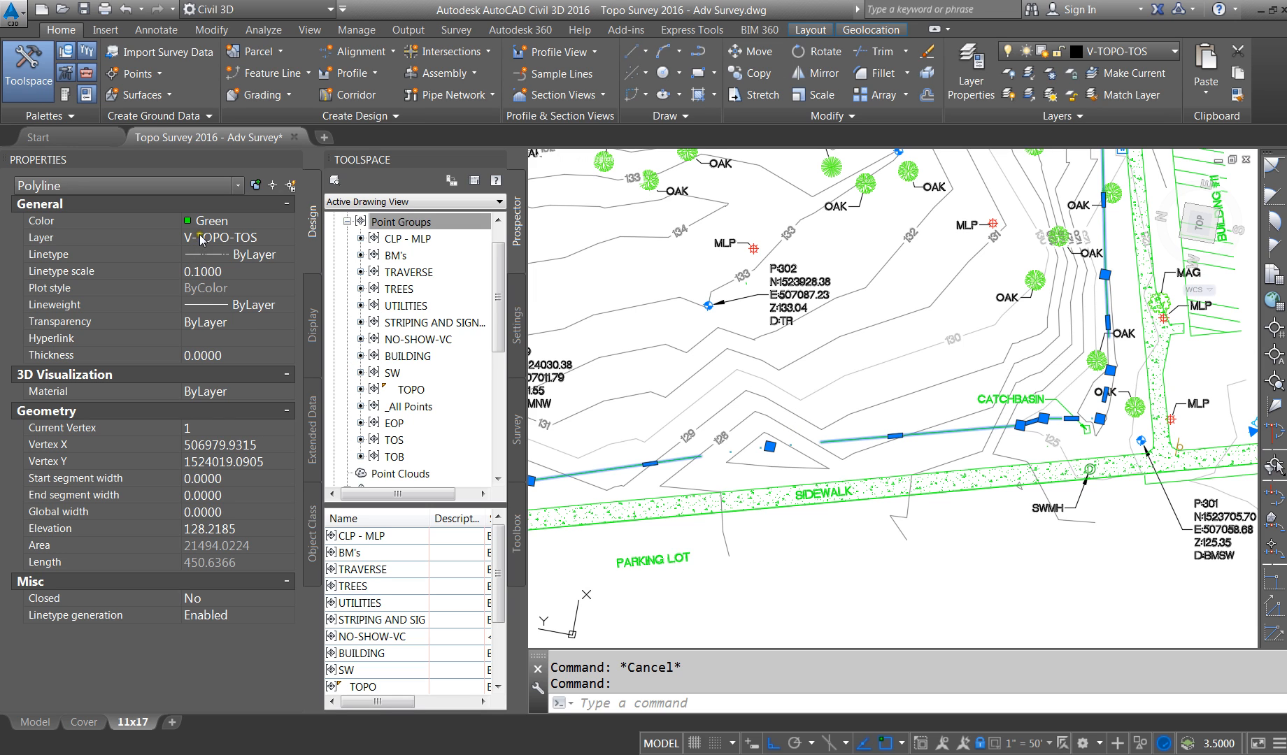
{"action": "left_click", "coordinate": [215, 512]}
{"action": "key", "text": "Tab"}
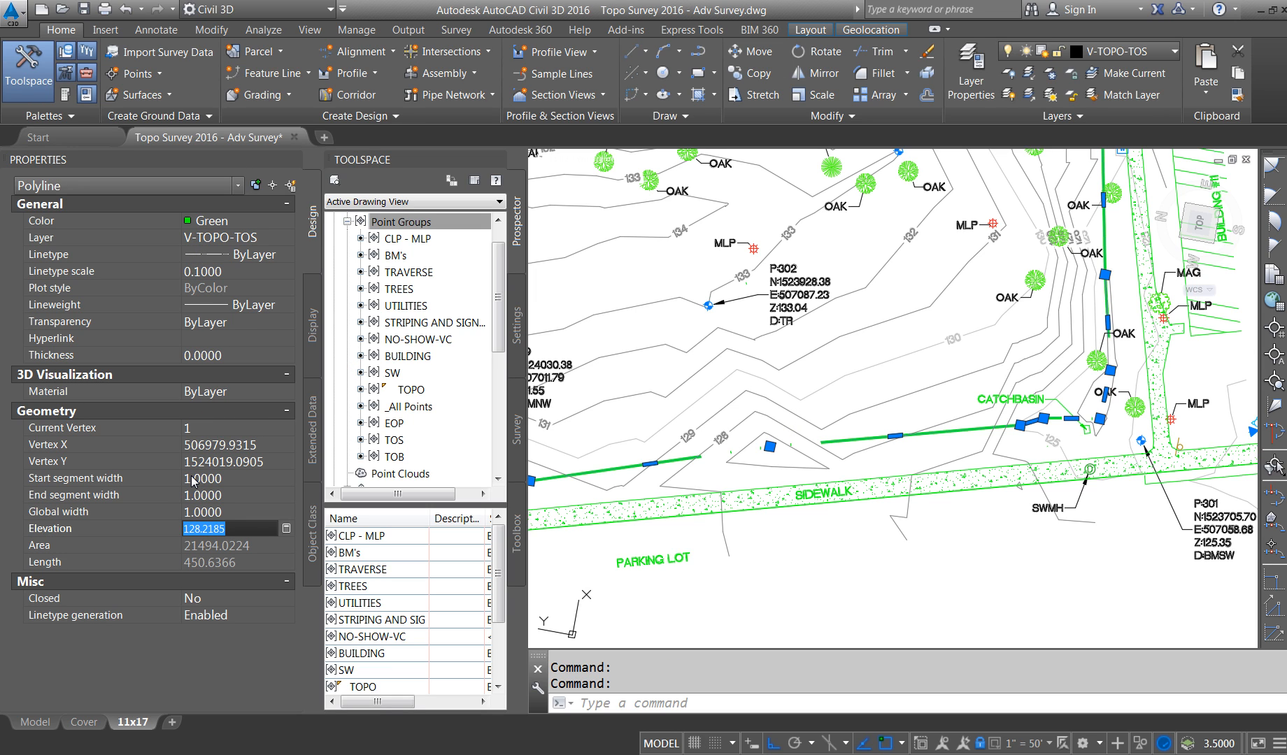
{"action": "key", "text": "Escape"}
{"action": "key", "text": "Escape"}
Step: Match the widened toe of bank polyline's properties onto the adjoining thin toe of bank line beside the oaks and Valencia College Road
{"action": "scroll", "coordinate": [869, 440], "scroll_direction": "down", "scroll_amount": 6}
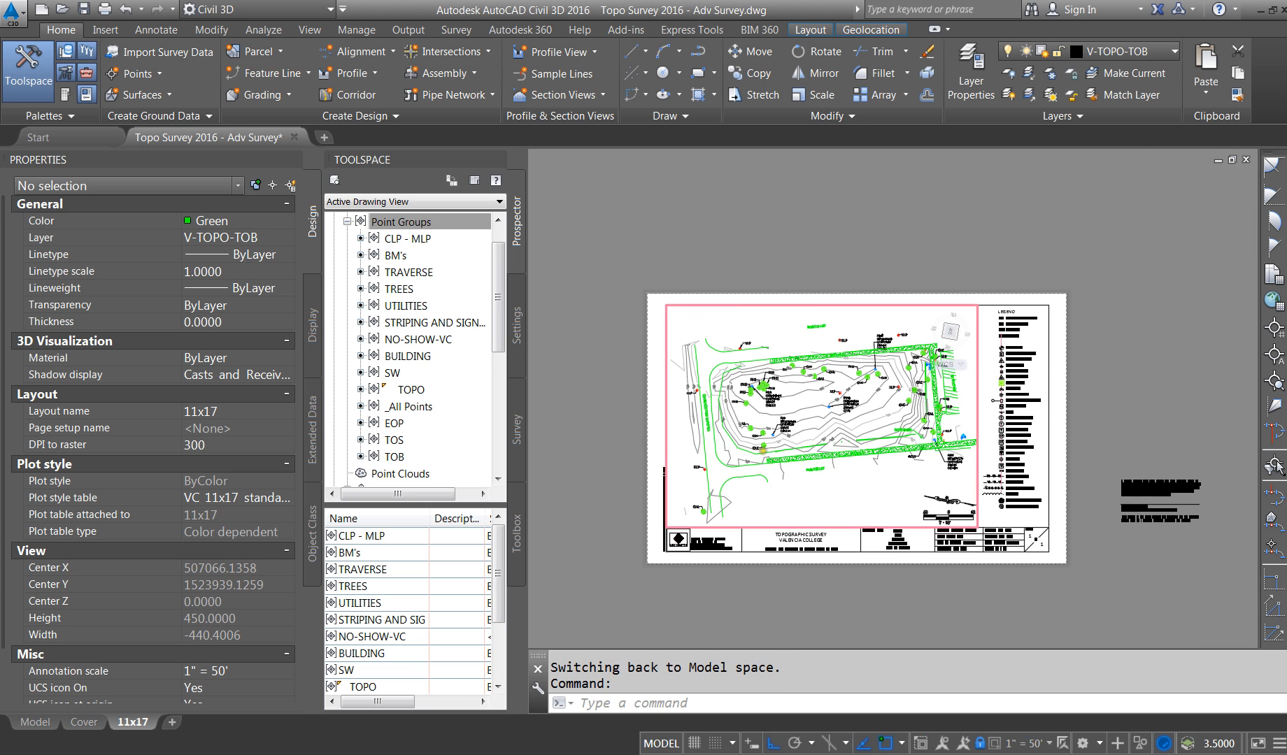
{"action": "scroll", "coordinate": [815, 458], "scroll_direction": "up", "scroll_amount": 6}
{"action": "key", "text": "Escape"}
{"action": "key", "text": "Escape"}
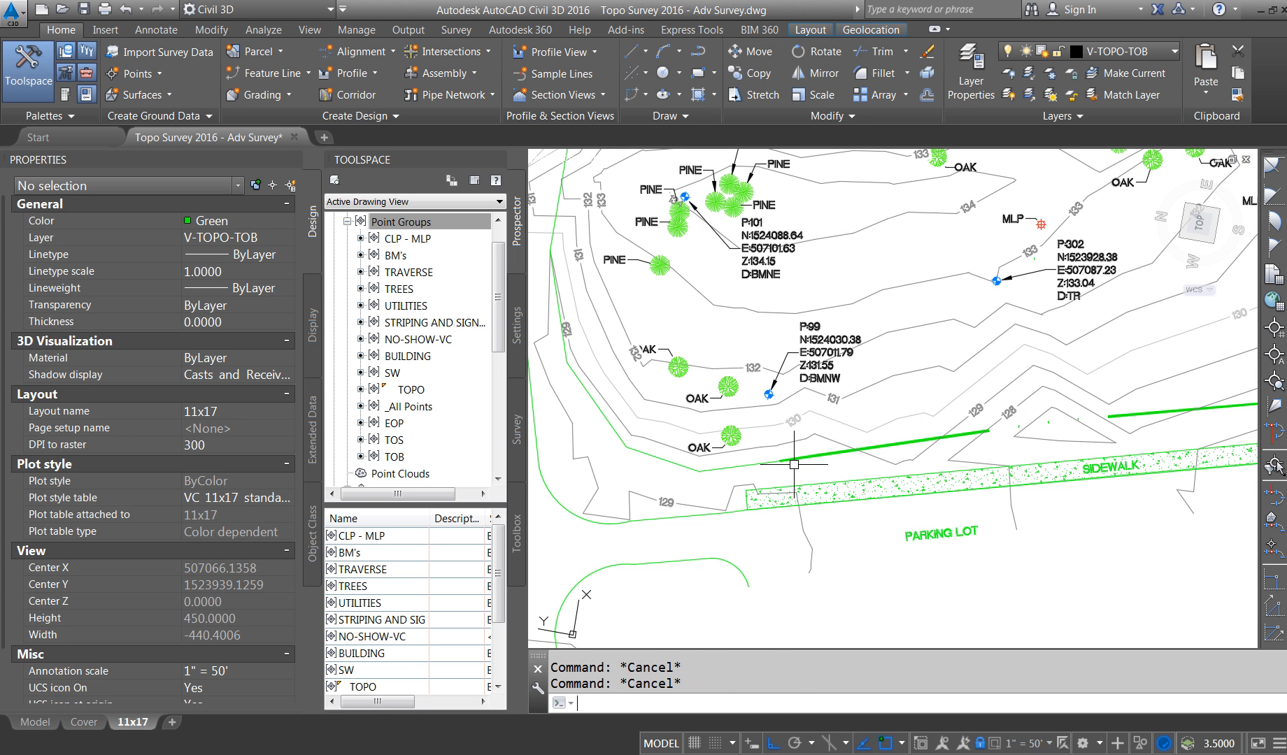
{"action": "type", "text": "MA"}
{"action": "key", "text": "Return"}
{"action": "left_click", "coordinate": [800, 456]}
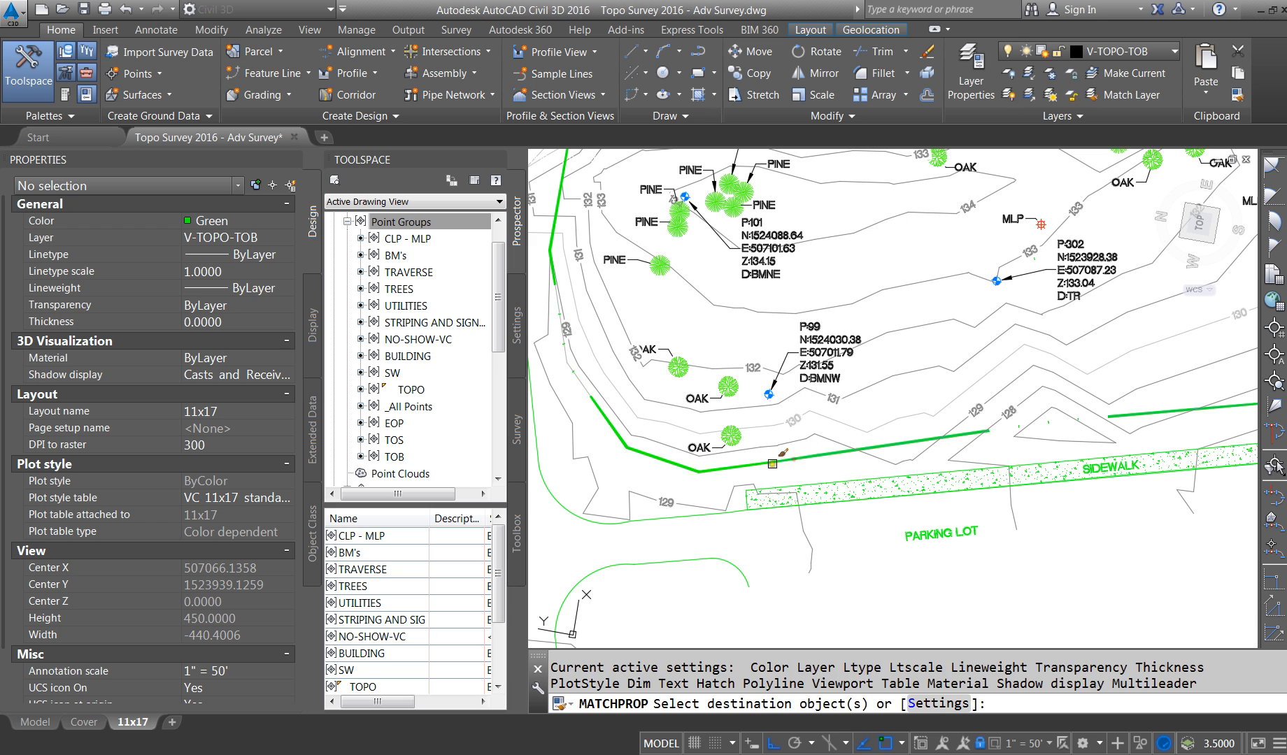
{"action": "key", "text": "Escape"}
Step: Set the linetype scale of the toe of bank polyline near the catch basin to 0.2
{"action": "scroll", "coordinate": [650, 468], "scroll_direction": "down", "scroll_amount": 6}
{"action": "double_click", "coordinate": [680, 413]}
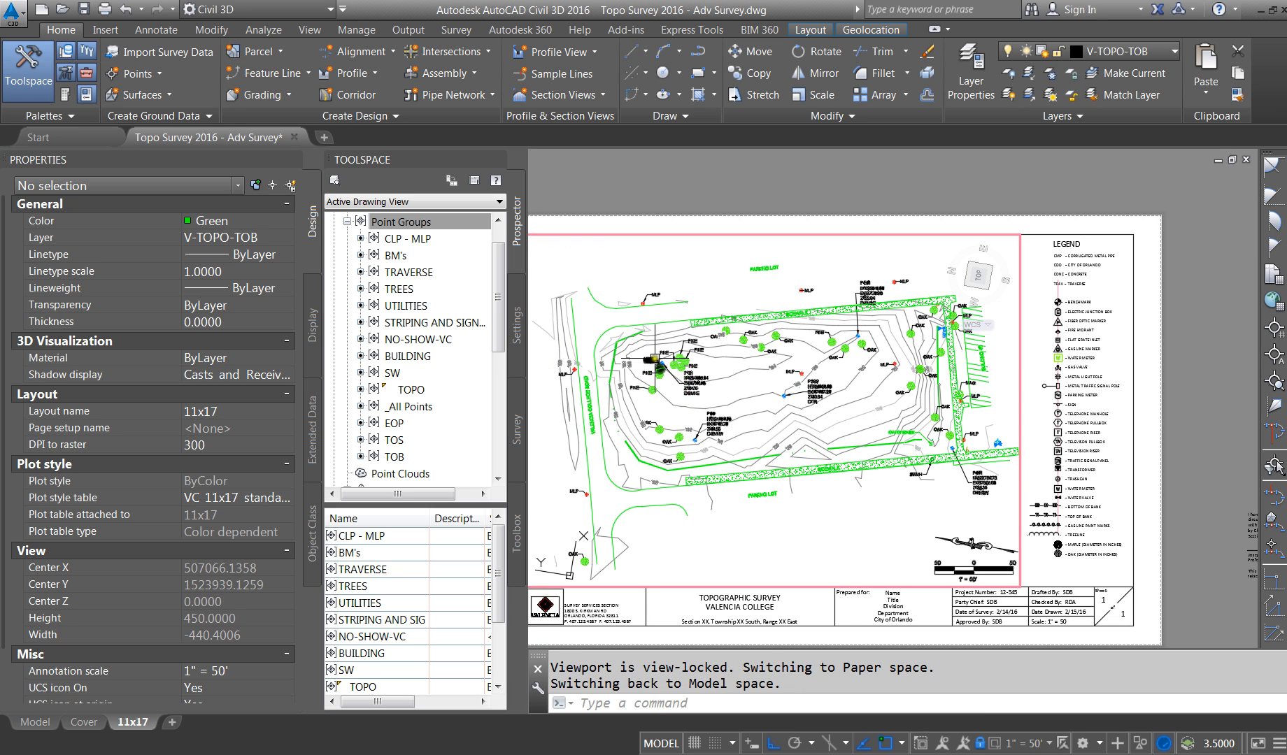
{"action": "scroll", "coordinate": [654, 359], "scroll_direction": "up", "scroll_amount": 6}
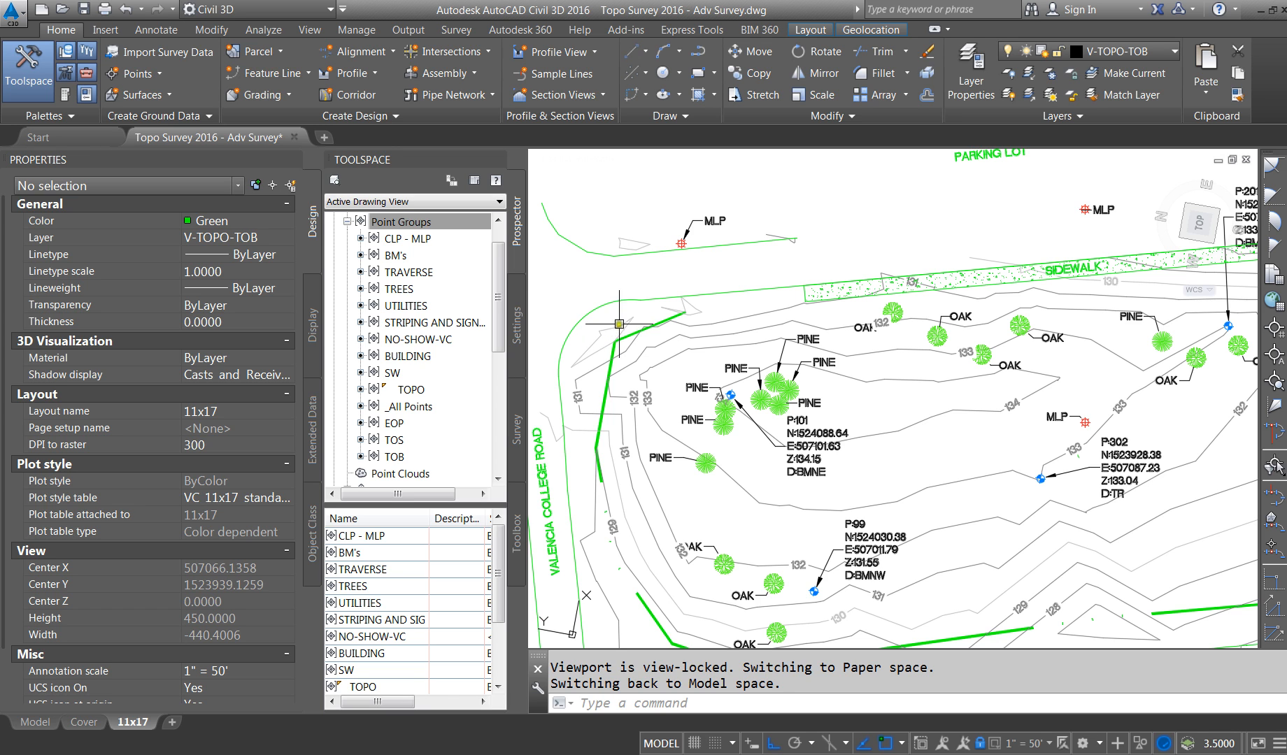
{"action": "scroll", "coordinate": [615, 334], "scroll_direction": "down", "scroll_amount": 5}
{"action": "scroll", "coordinate": [913, 417], "scroll_direction": "up", "scroll_amount": 4}
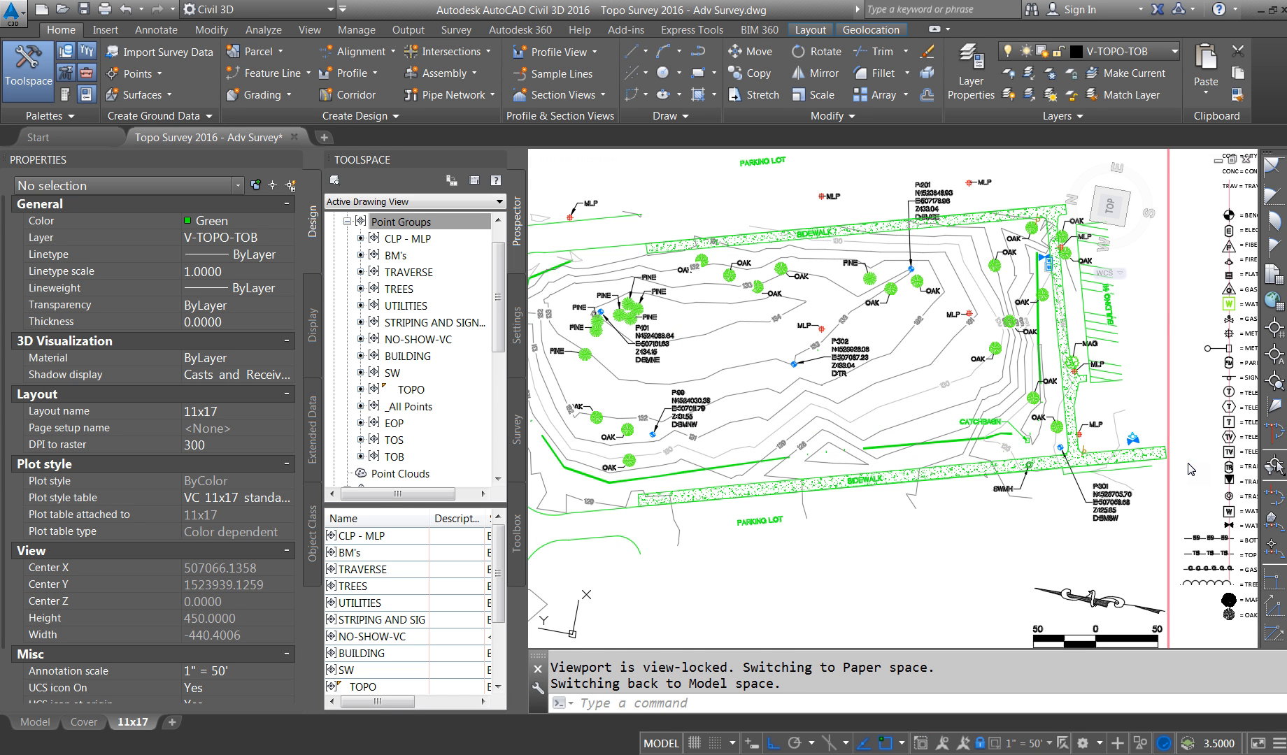
{"action": "scroll", "coordinate": [1044, 427], "scroll_direction": "up", "scroll_amount": 4}
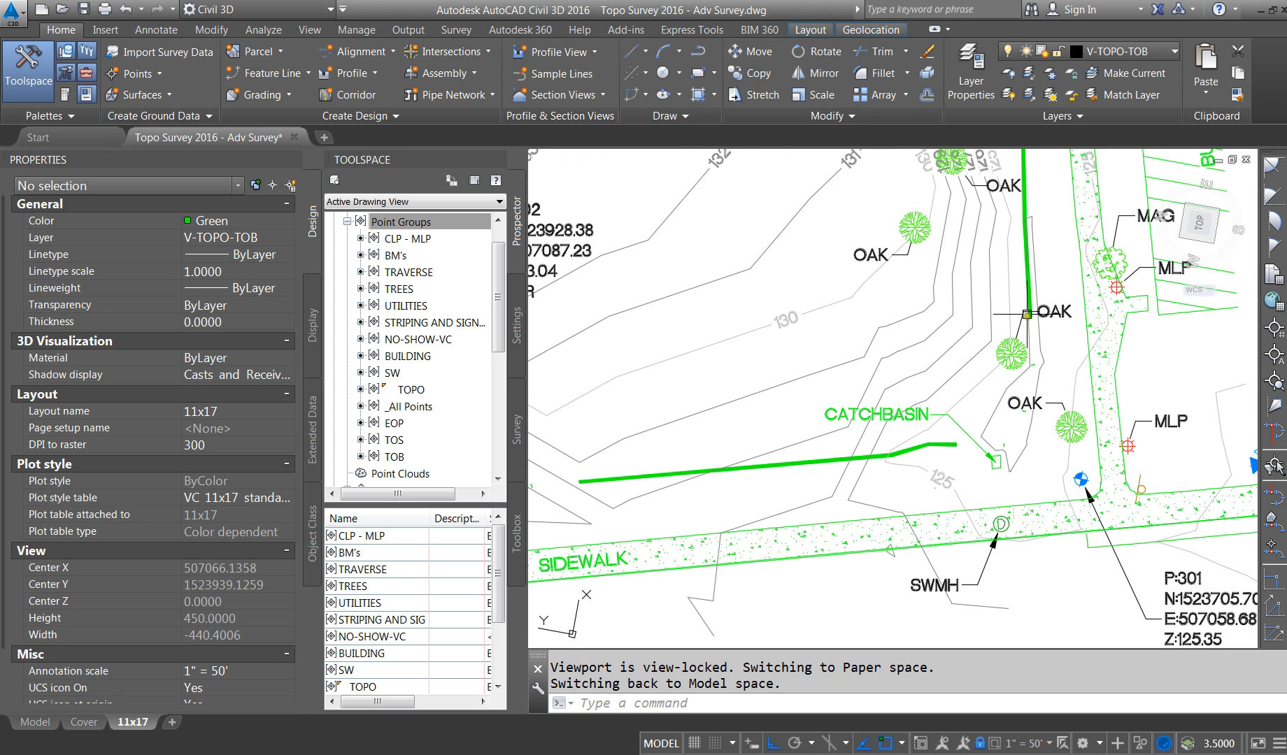
{"action": "left_click", "coordinate": [1026, 294]}
{"action": "left_click", "coordinate": [238, 272]}
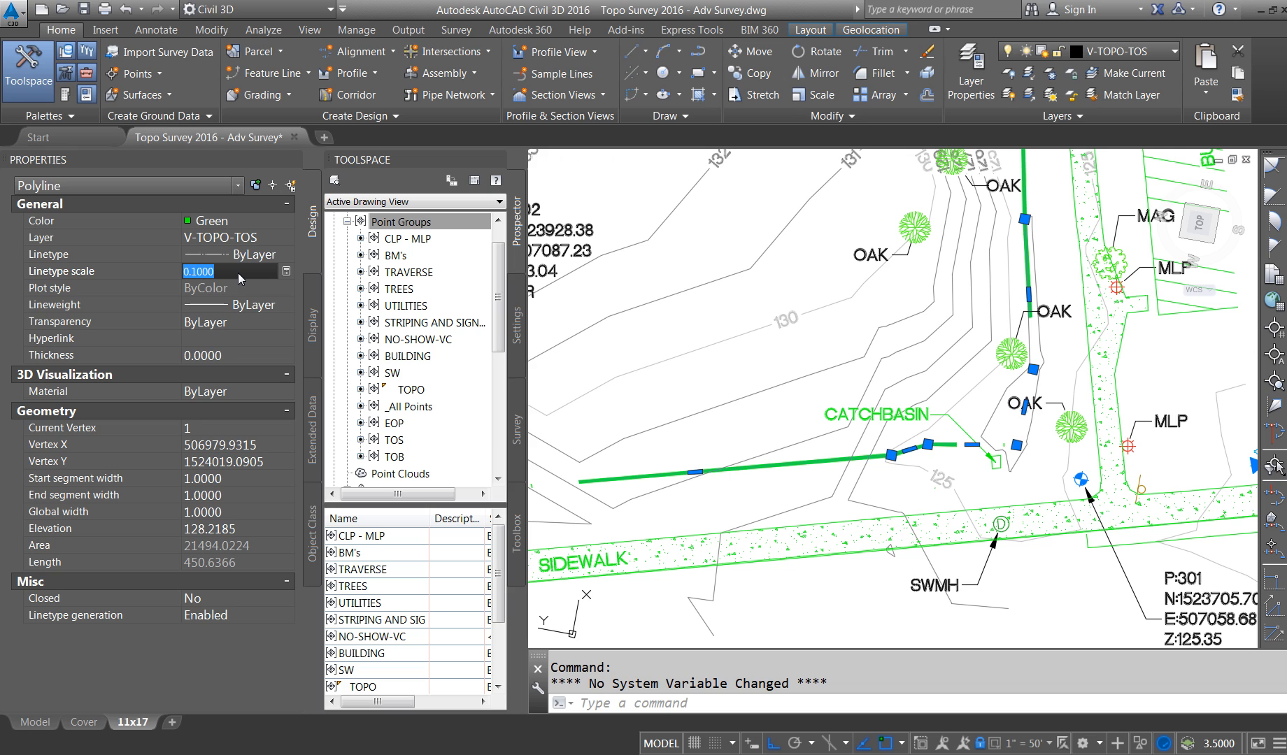
{"action": "type", "text": "0.2"}
{"action": "key", "text": "Return"}
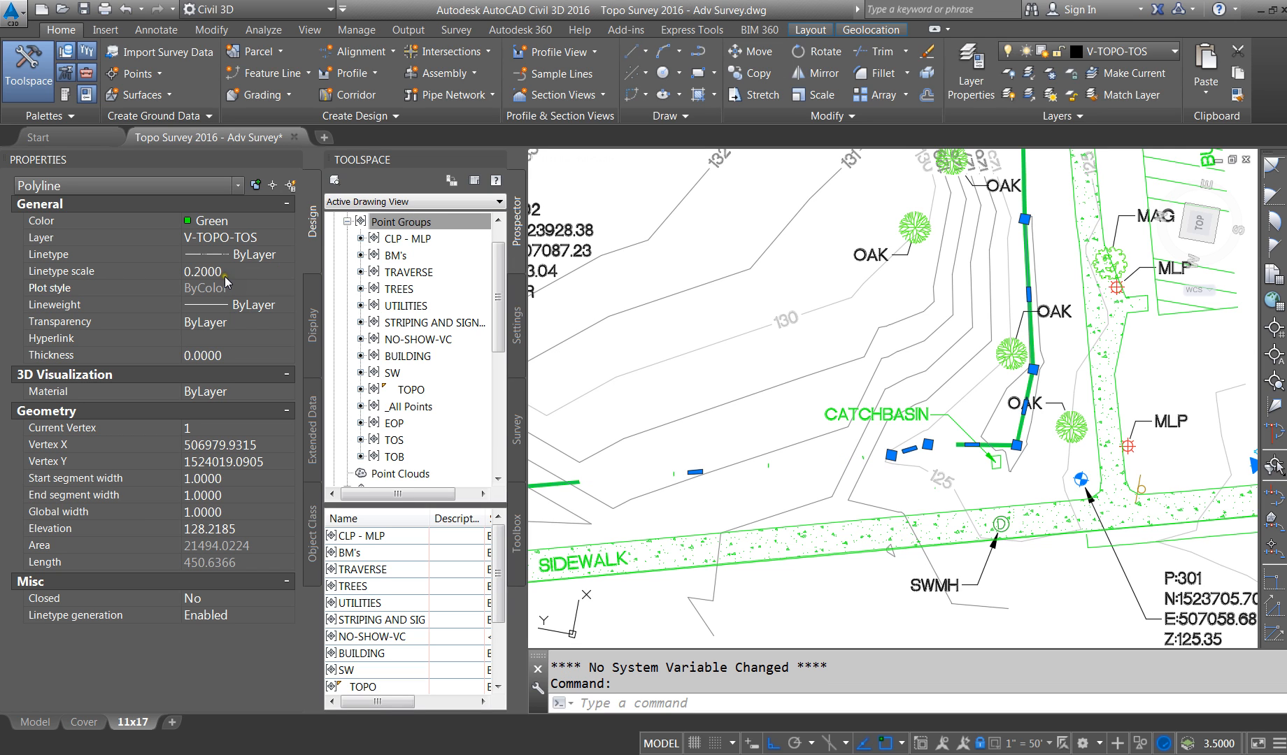
Step: Try individual linetype scales of 0.25, 0.5 and 0.35 on the toe of bank polyline near the catch basin
{"action": "left_click", "coordinate": [224, 277]}
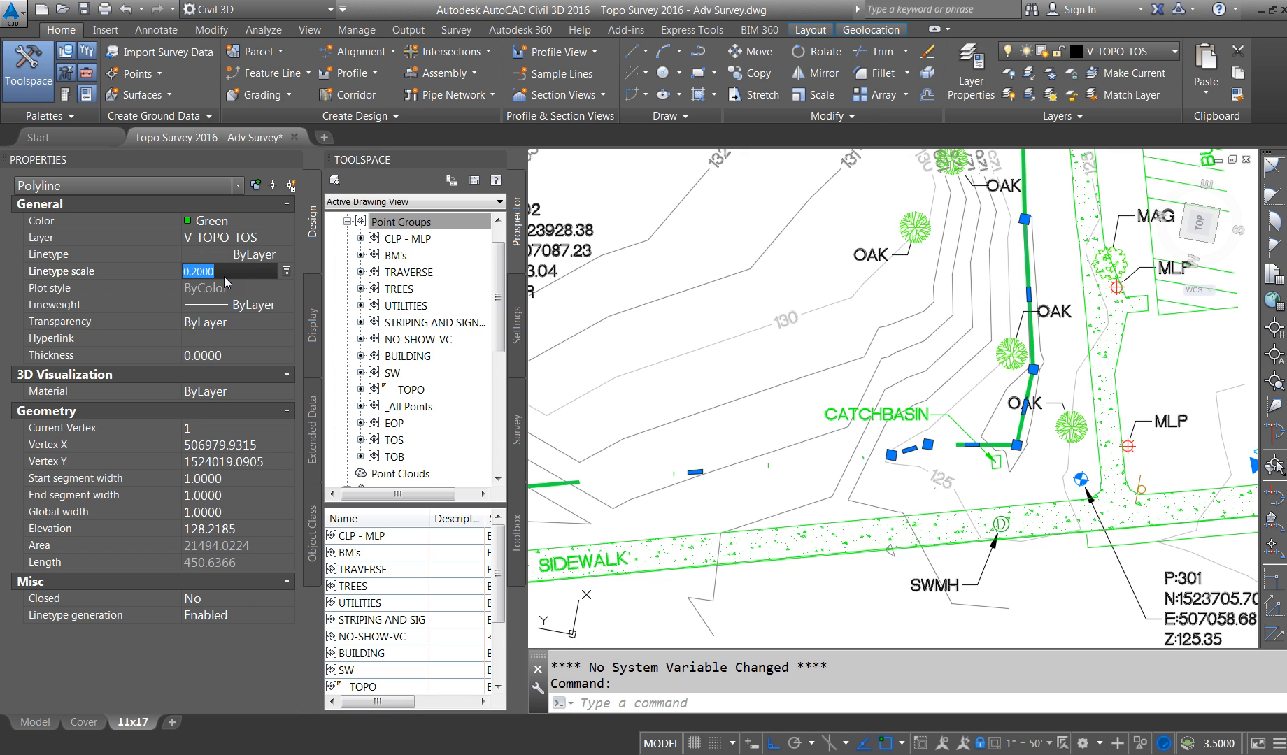
{"action": "type", "text": ".25"}
{"action": "key", "text": "Return"}
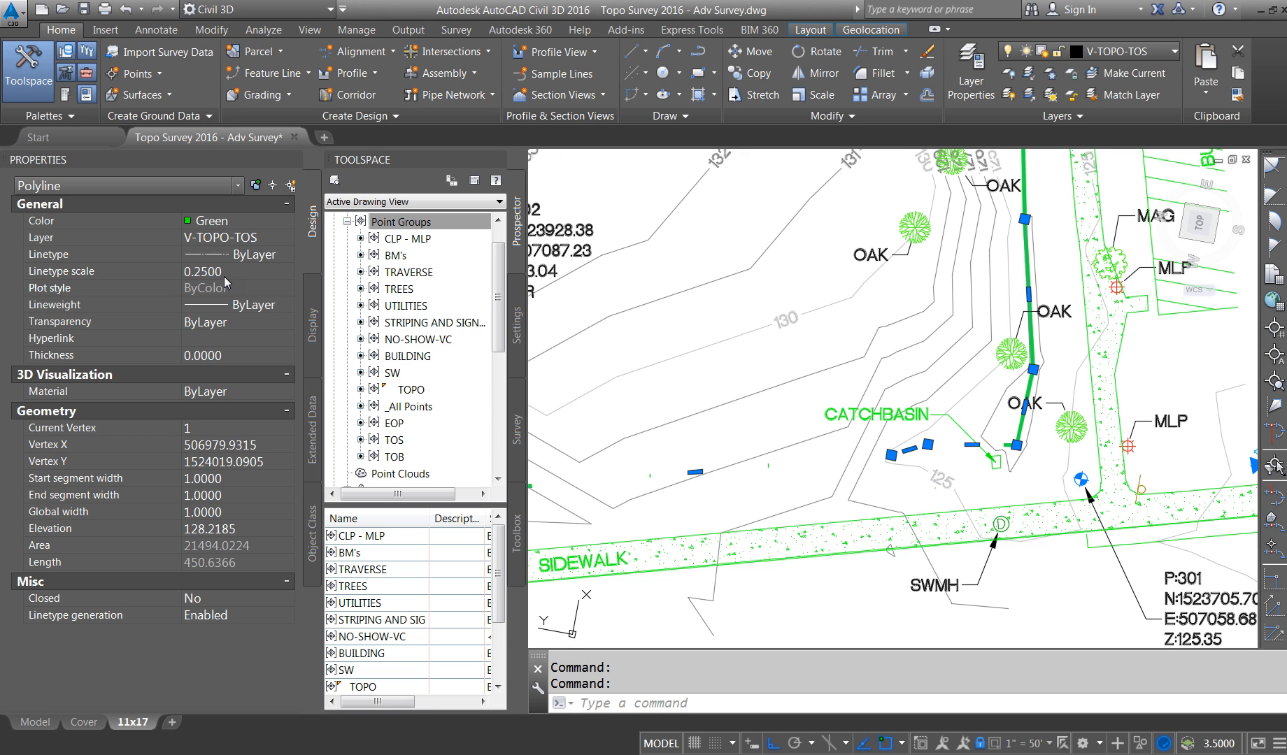
{"action": "left_click", "coordinate": [224, 273]}
{"action": "type", "text": "0.5"}
{"action": "key", "text": "Return"}
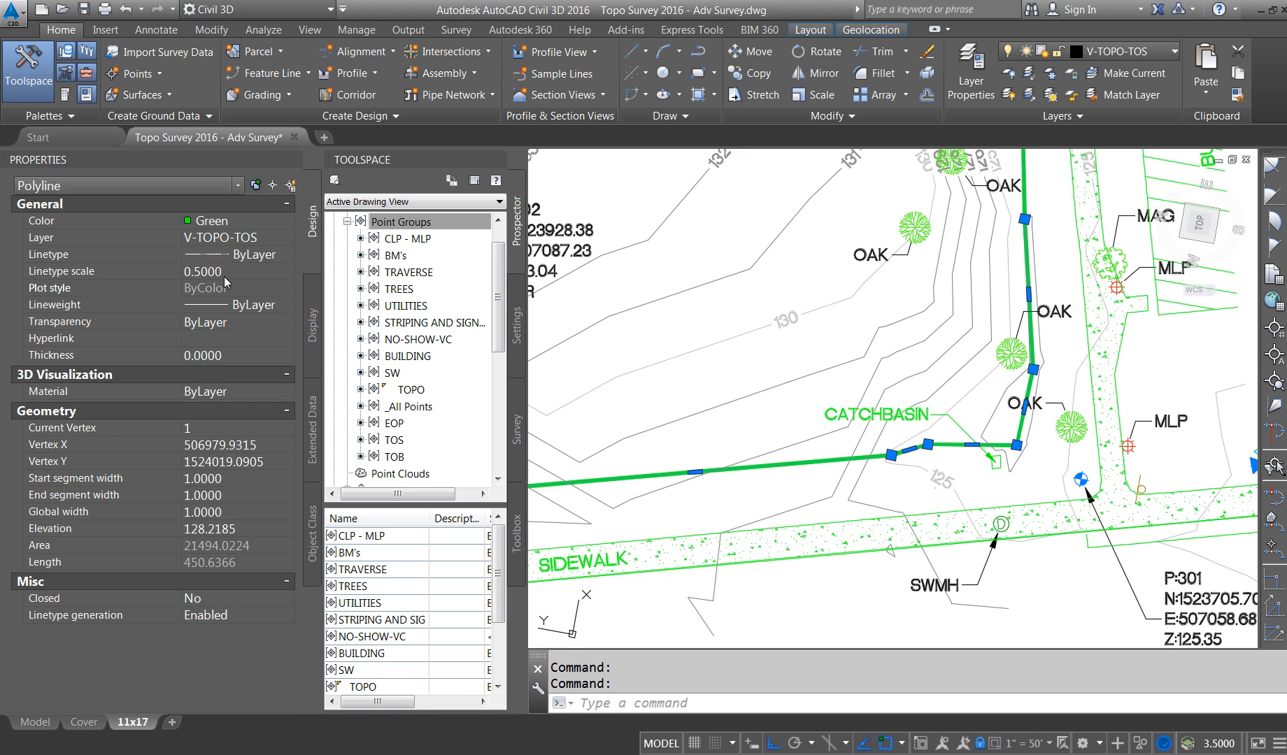
{"action": "left_click", "coordinate": [224, 272]}
{"action": "type", "text": ".3"}
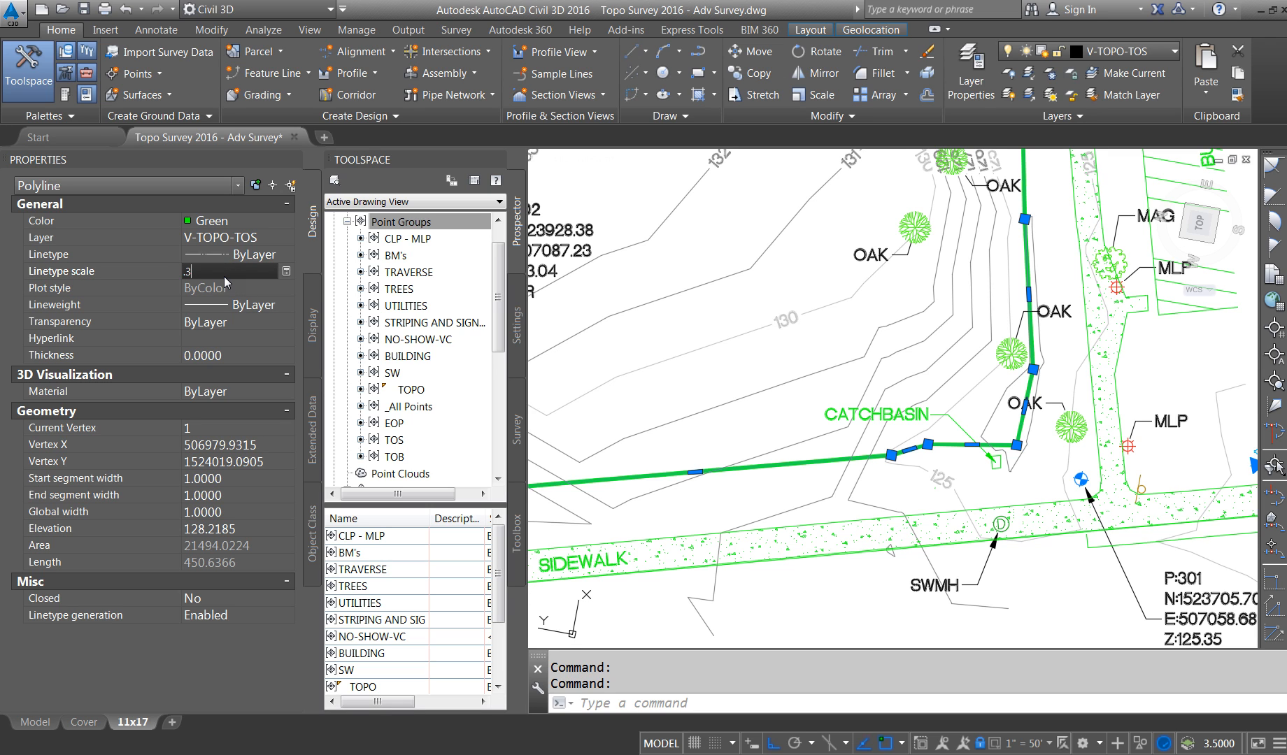
{"action": "type", "text": "500"}
{"action": "key", "text": "Return"}
Step: Set the linetype scale of the toe of bank polyline near the catch basin to 0.25 and deselect it
{"action": "left_click", "coordinate": [221, 274]}
{"action": "type", "text": ".25"}
{"action": "key", "text": "Return"}
{"action": "key", "text": "Escape"}
Step: Examine the bank lines around the site, the labels, the title block and the overall 11x17 sheet layout
{"action": "scroll", "coordinate": [760, 440], "scroll_direction": "down", "scroll_amount": 5}
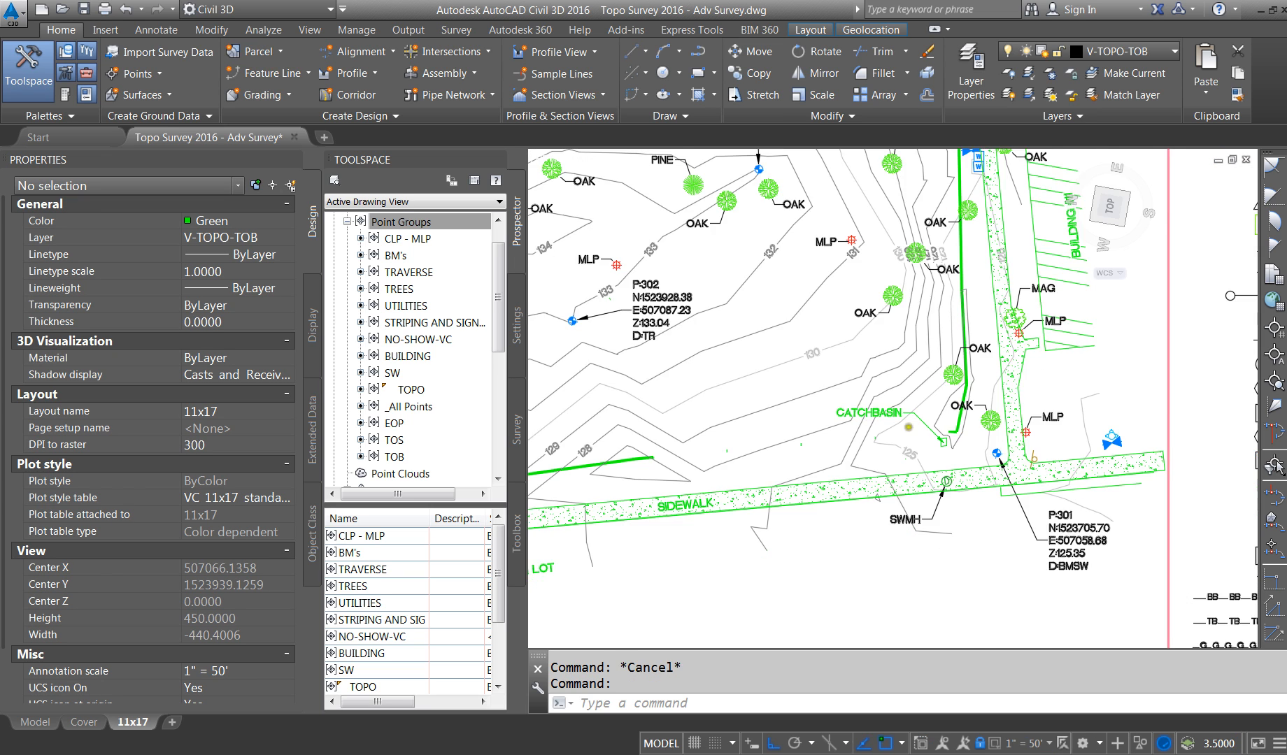
{"action": "scroll", "coordinate": [760, 441], "scroll_direction": "up", "scroll_amount": 6}
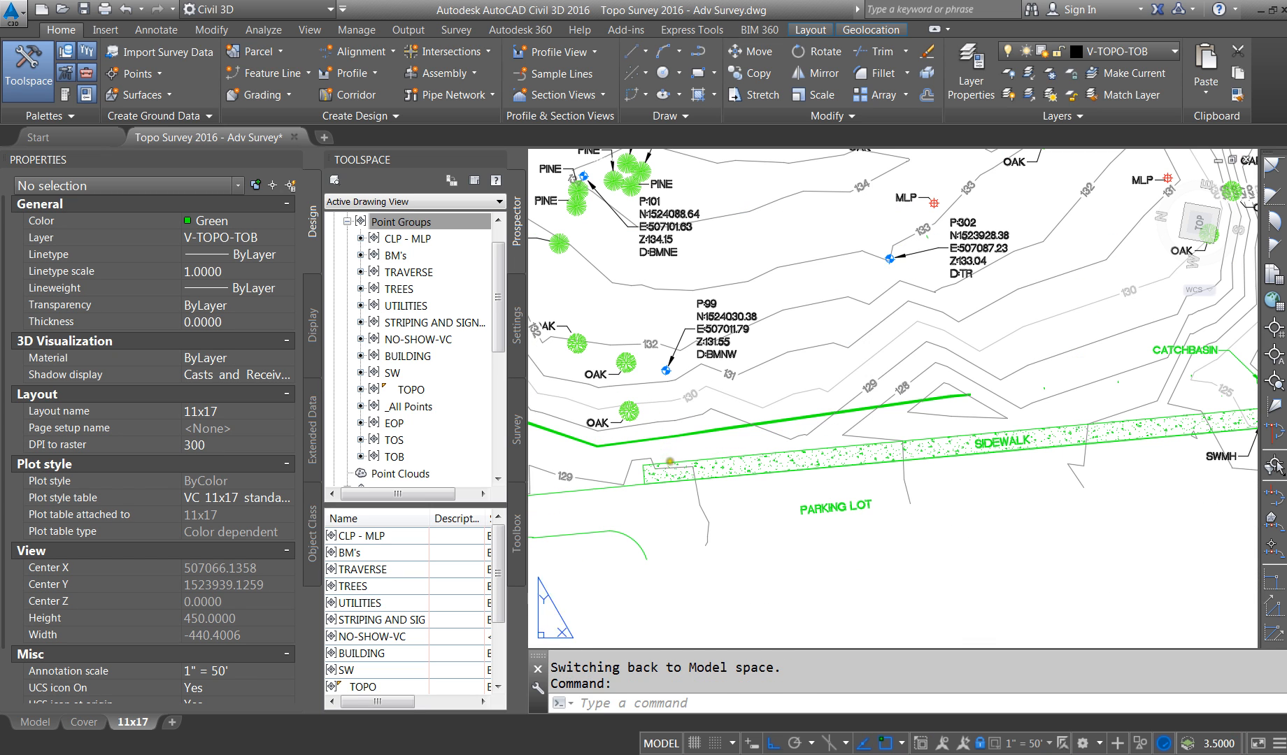
{"action": "scroll", "coordinate": [756, 436], "scroll_direction": "down", "scroll_amount": 2}
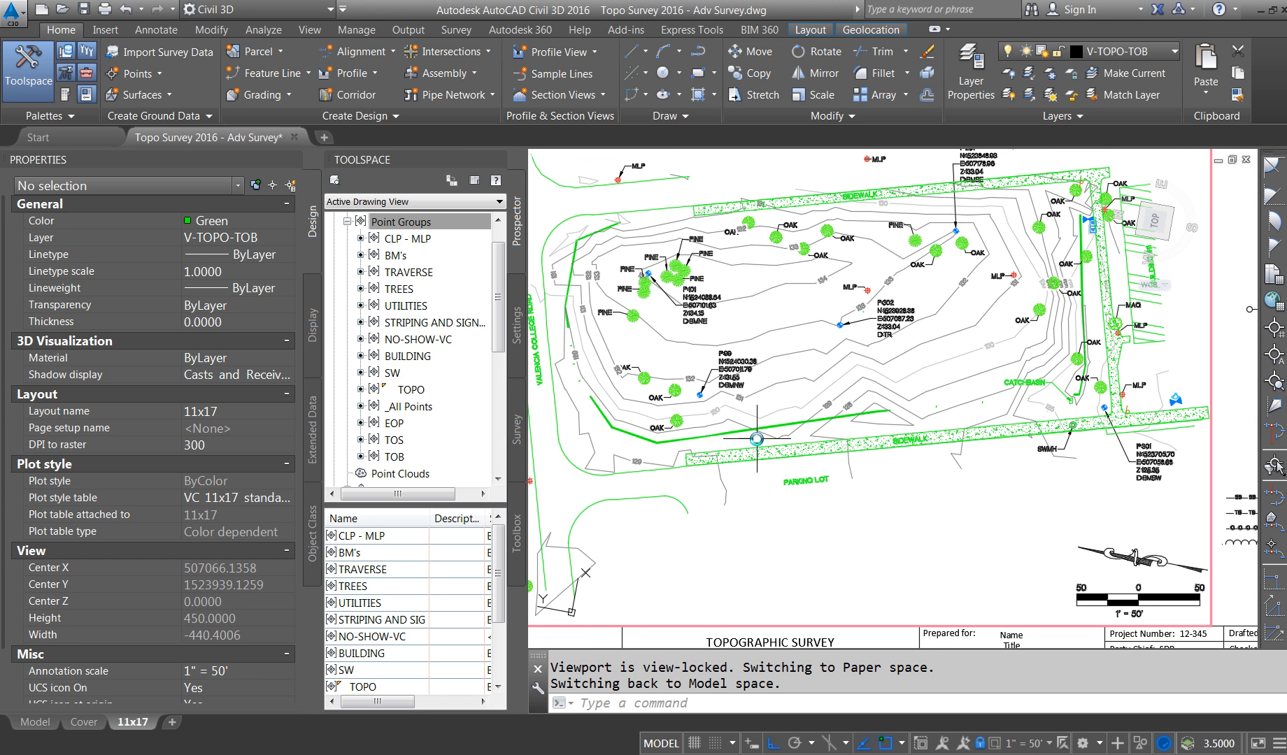
{"action": "scroll", "coordinate": [817, 238], "scroll_direction": "up", "scroll_amount": 4}
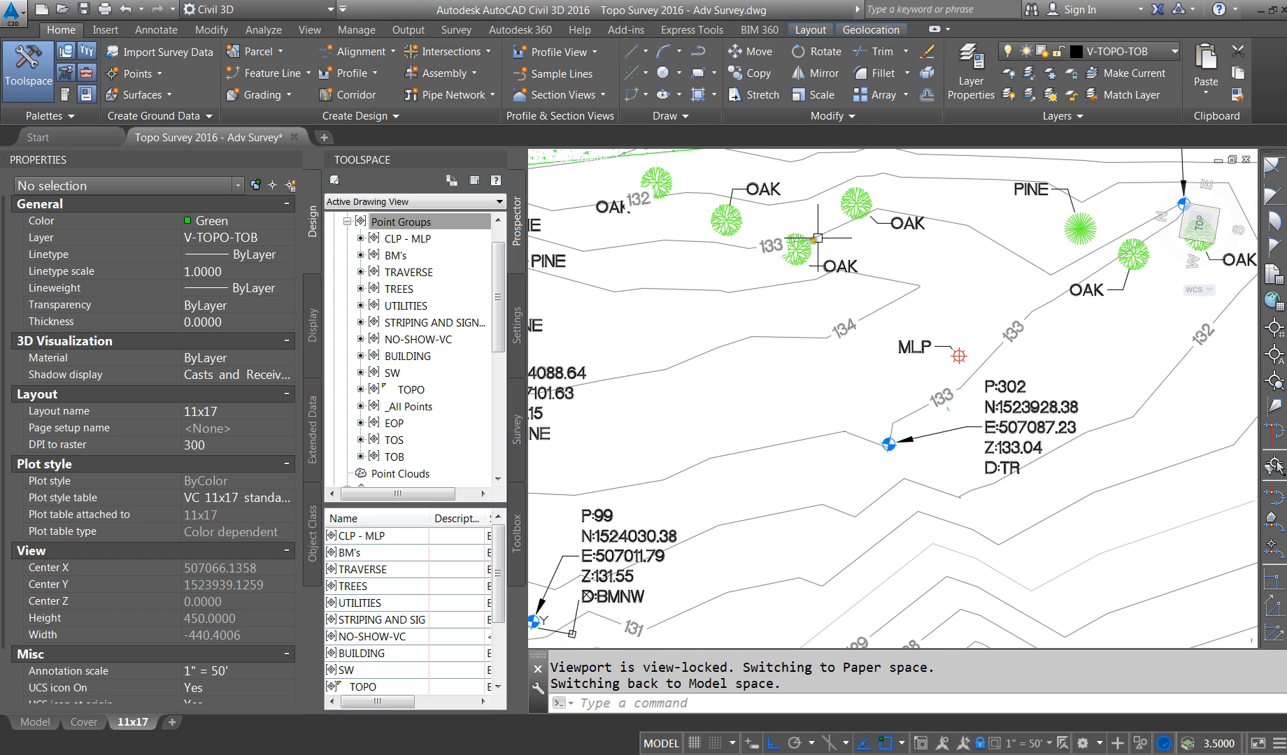
{"action": "scroll", "coordinate": [797, 249], "scroll_direction": "down", "scroll_amount": 2}
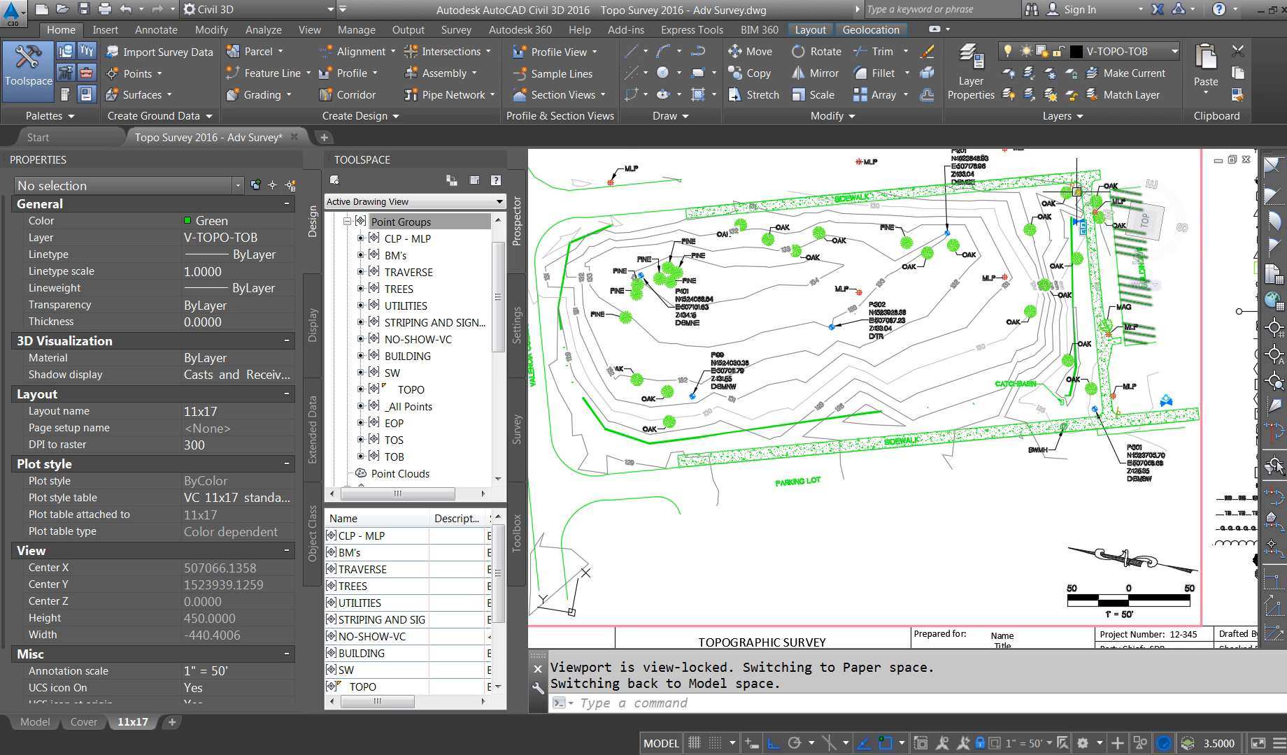
{"action": "scroll", "coordinate": [1077, 191], "scroll_direction": "down", "scroll_amount": 2}
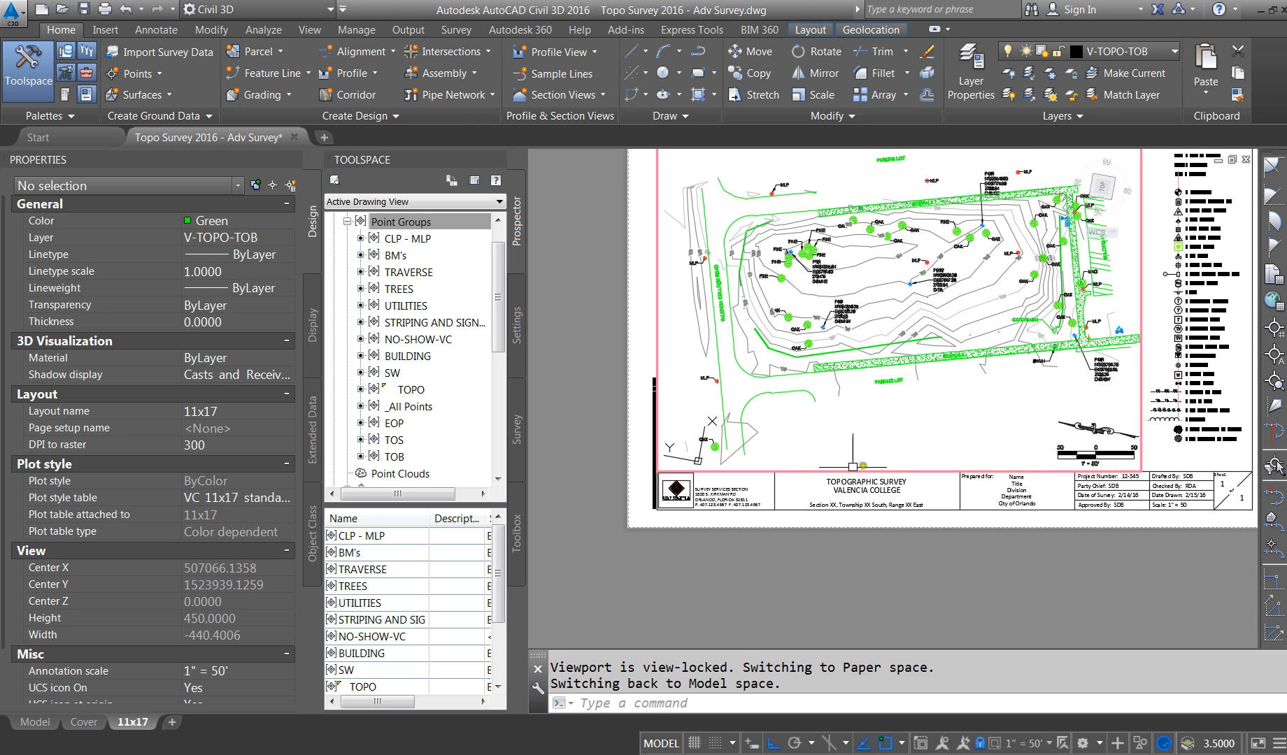
{"action": "scroll", "coordinate": [1180, 483], "scroll_direction": "up", "scroll_amount": 2}
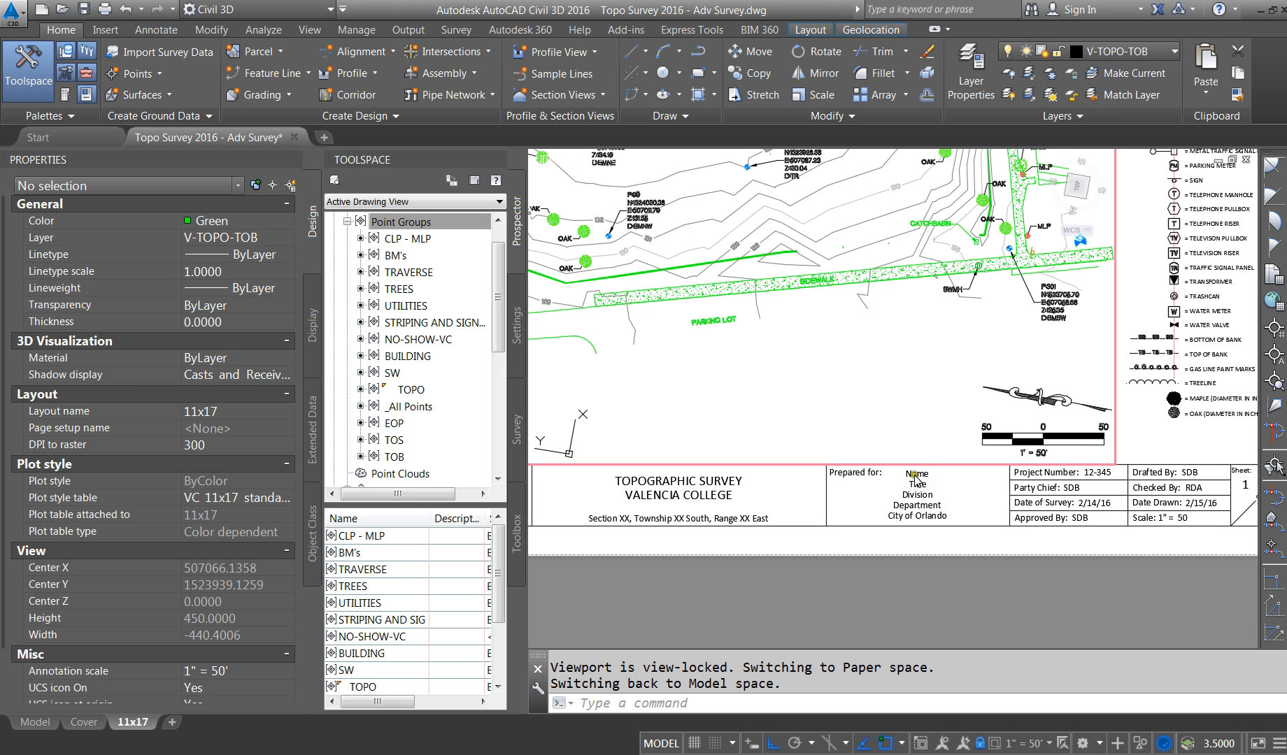
{"action": "scroll", "coordinate": [952, 479], "scroll_direction": "down", "scroll_amount": 3}
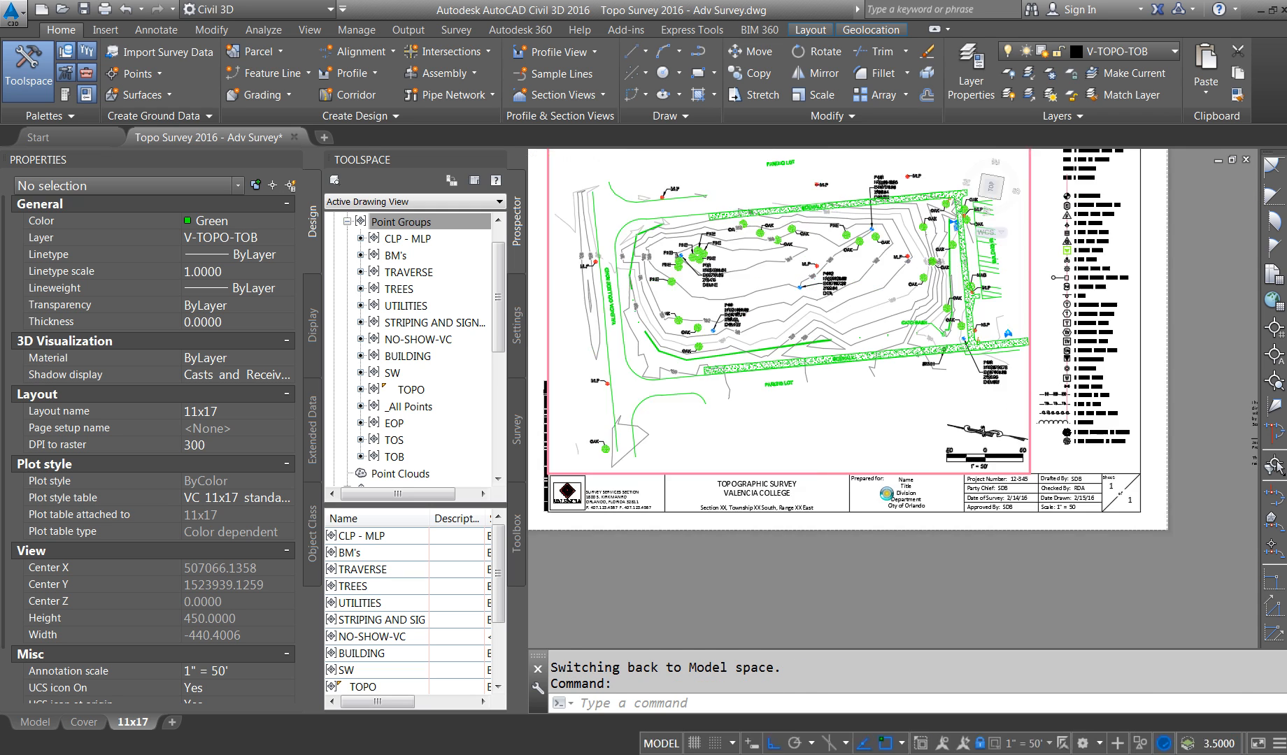